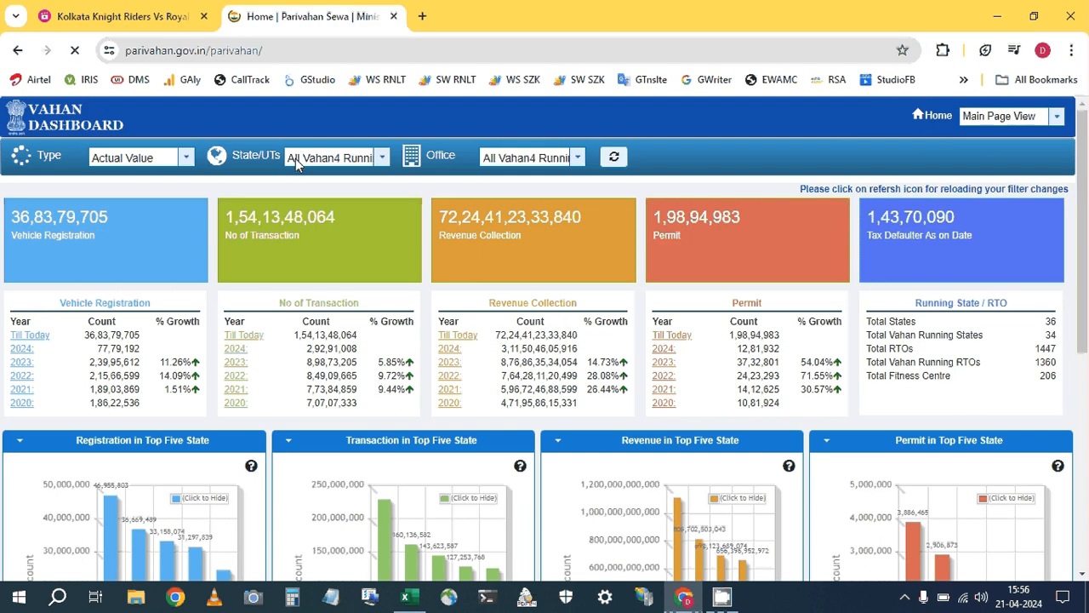
# Open the Vahan4 Dashboard from the Parivahan Sewa reports and close the Parivahan home page.
pyautogui.moveTo(517, 228)
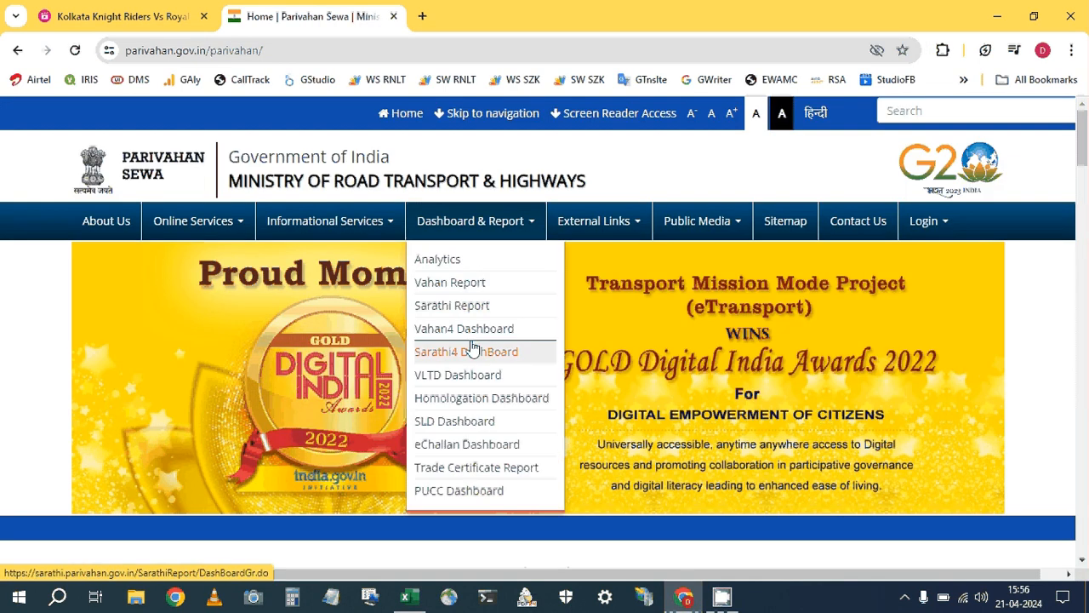
pyautogui.click(471, 334)
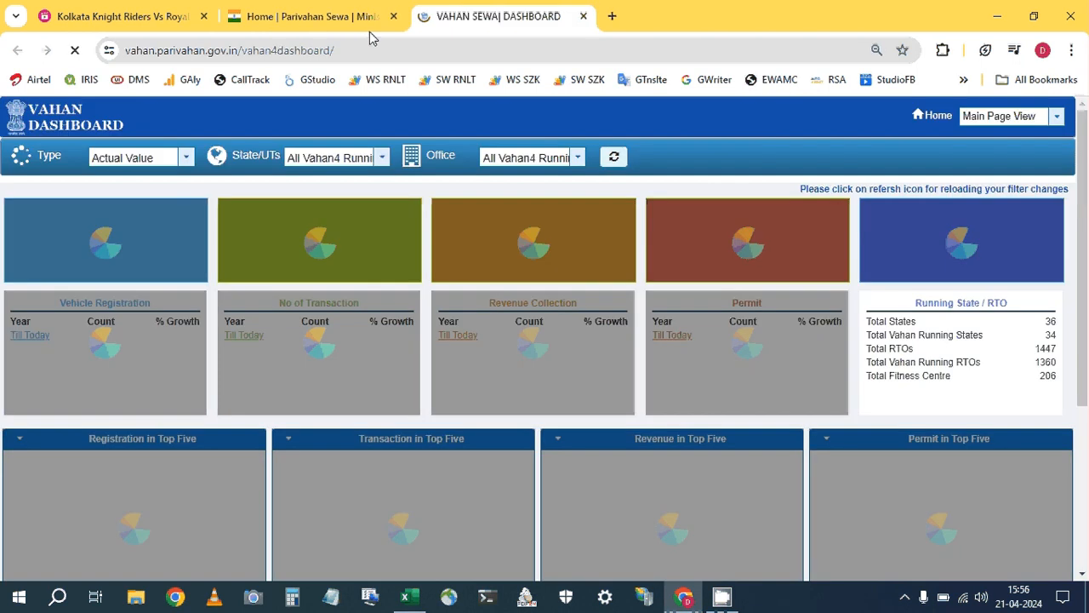
pyautogui.click(393, 16)
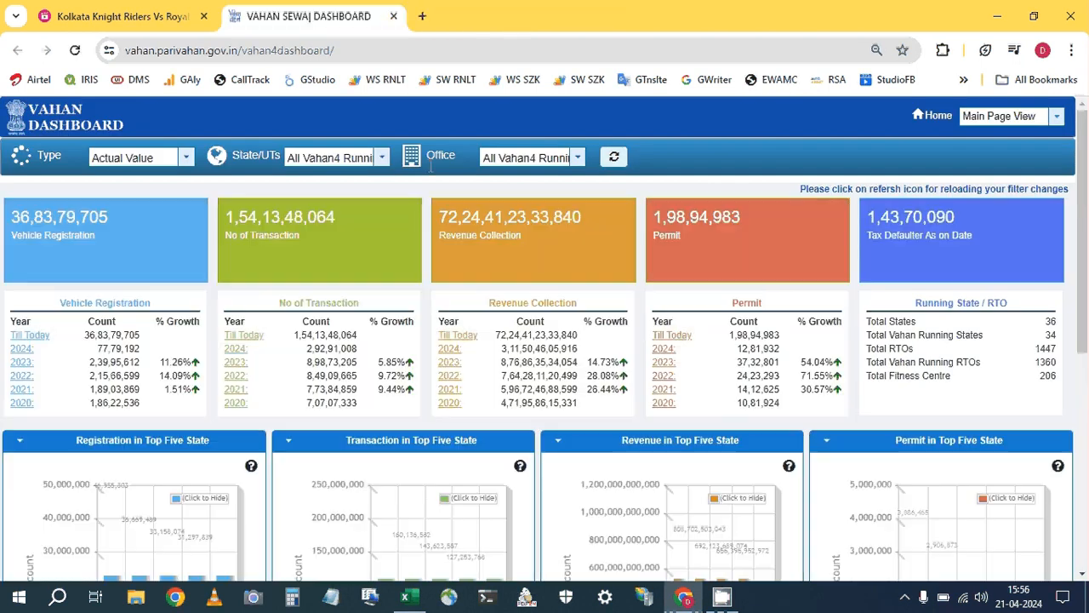
# Filter the main dashboard by Actual Value, the state Rajasthan and the office JAIPUR (FIRST) RTO - RJ14.
pyautogui.click(184, 161)
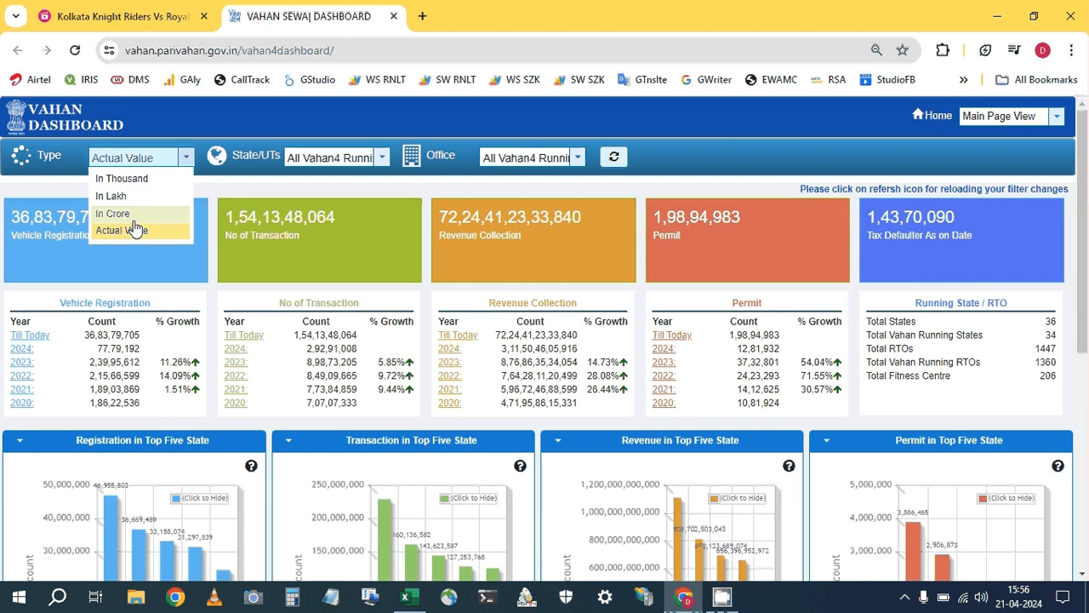
pyautogui.click(134, 228)
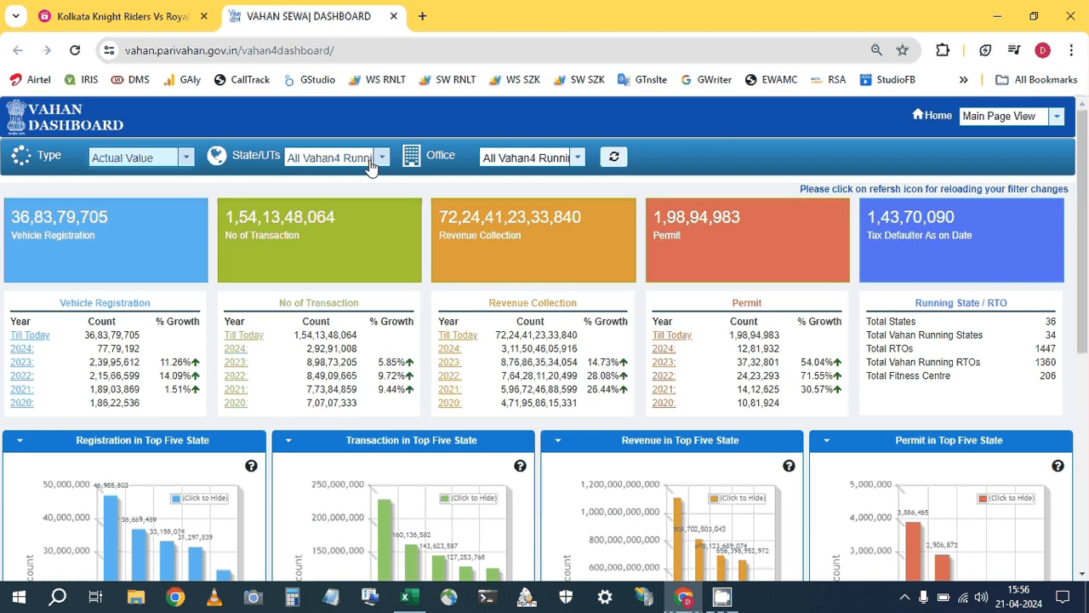
pyautogui.click(371, 162)
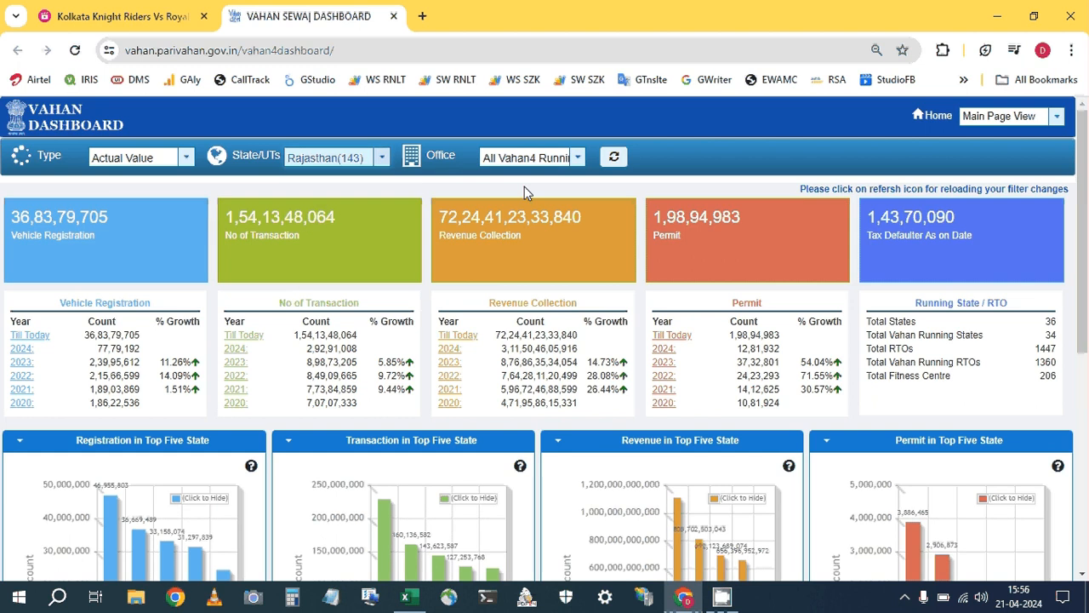
pyautogui.click(542, 160)
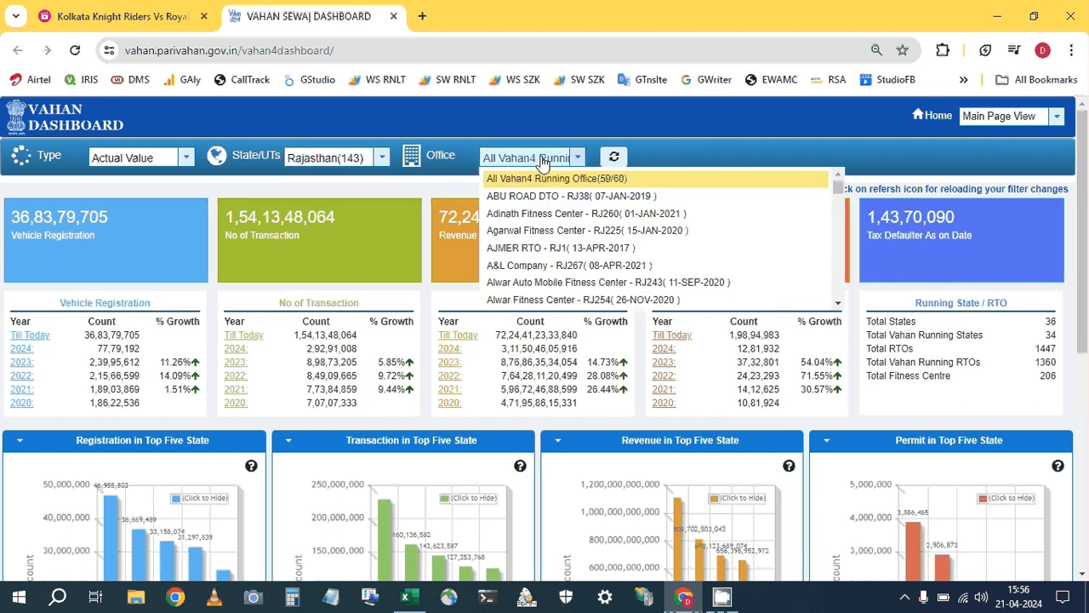
pyautogui.press('j')
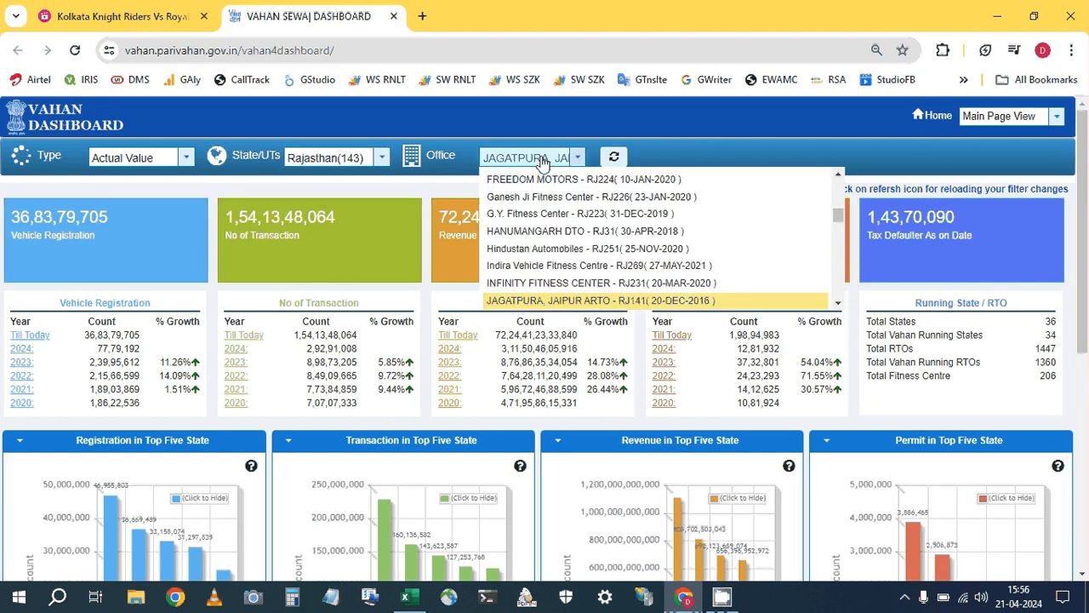
pyautogui.press('j')
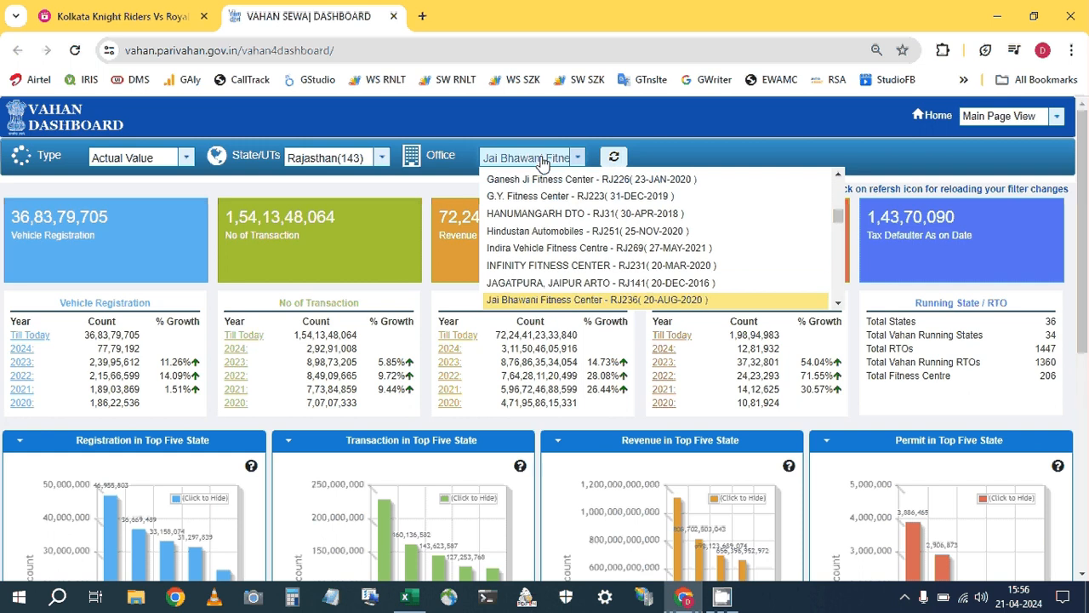
pyautogui.press('j')
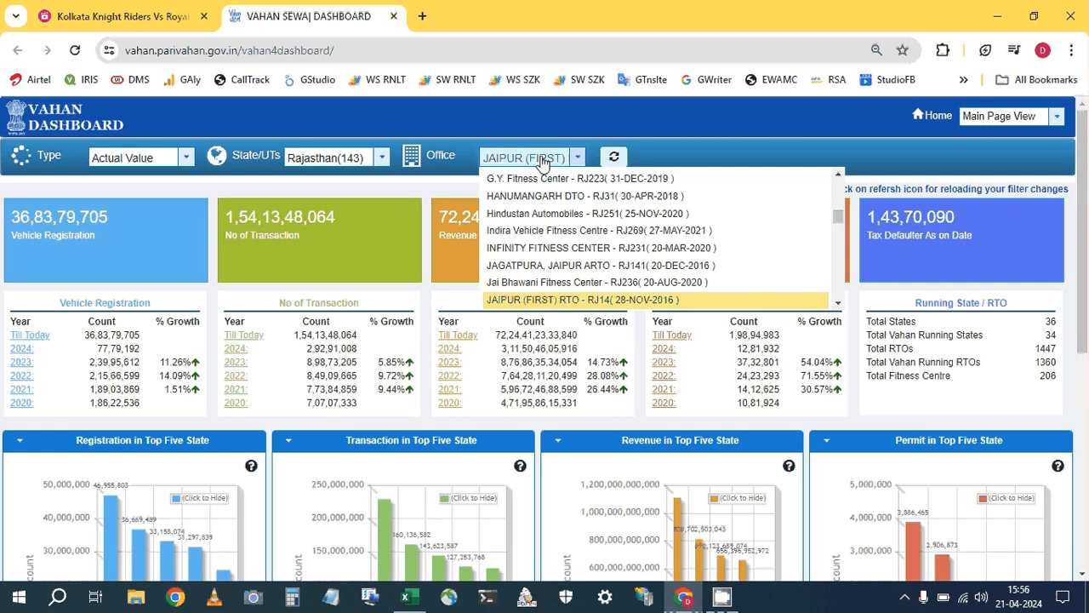
pyautogui.press('Return')
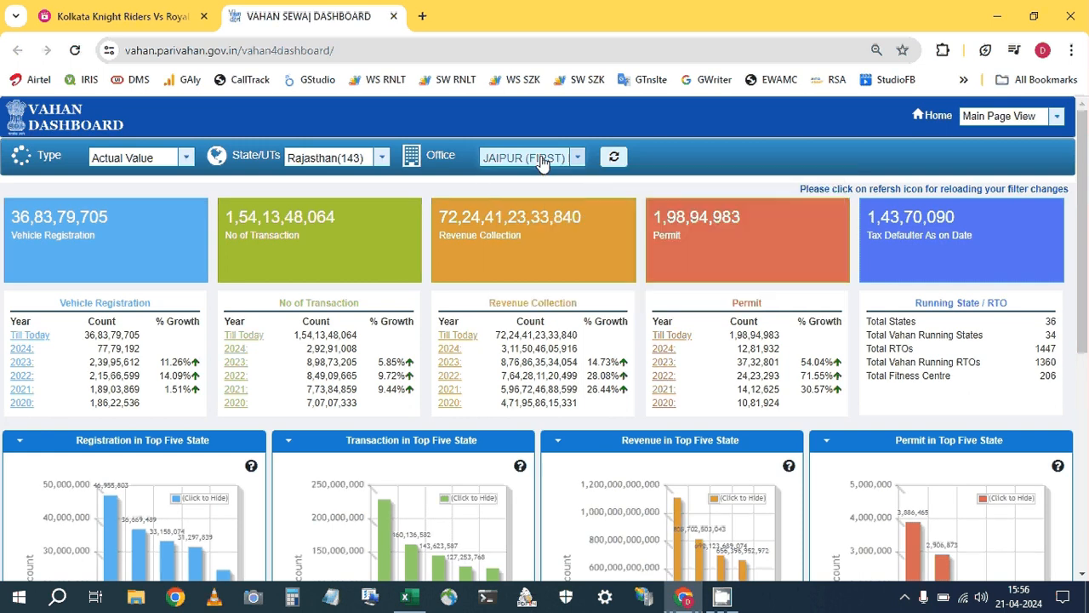
# Open the Tabular Summary view and set its state to Rajasthan and its RTO to JAIPUR (FIRST) RTO - RJ14.
pyautogui.click(1063, 115)
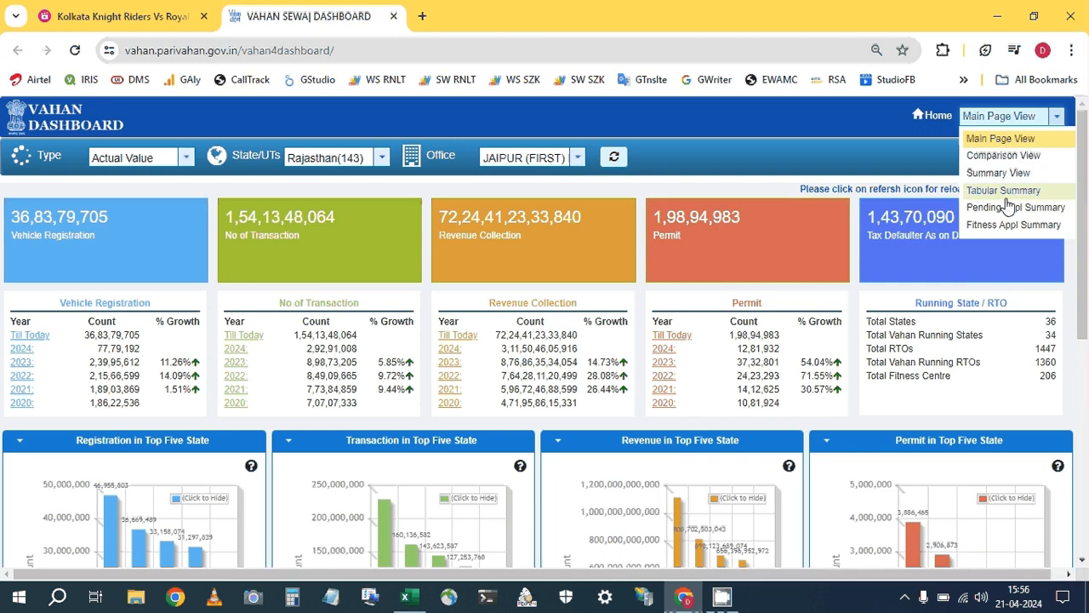
pyautogui.click(1004, 191)
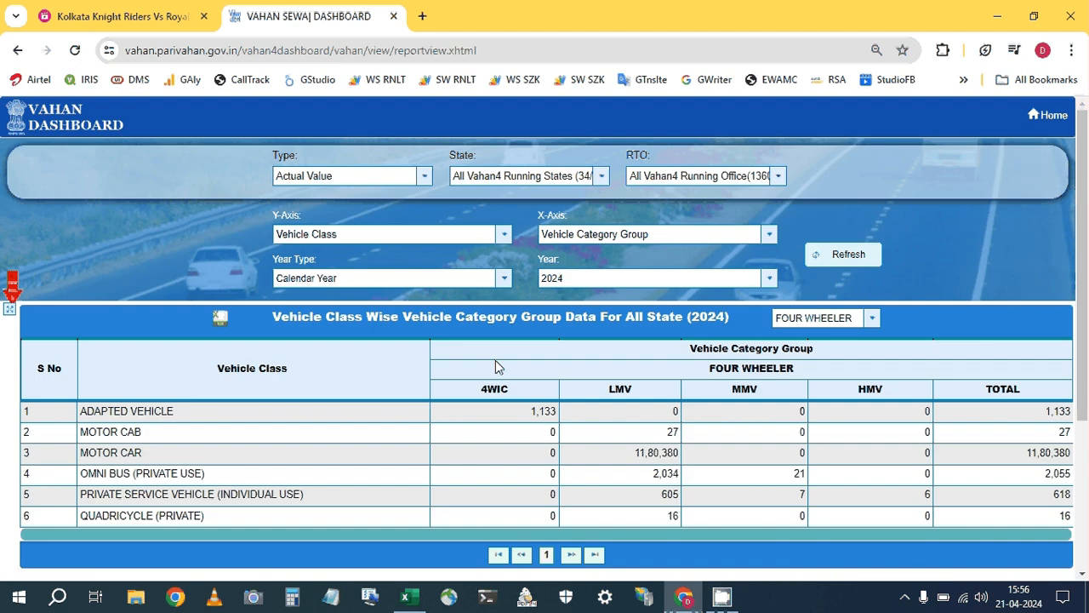
pyautogui.click(549, 181)
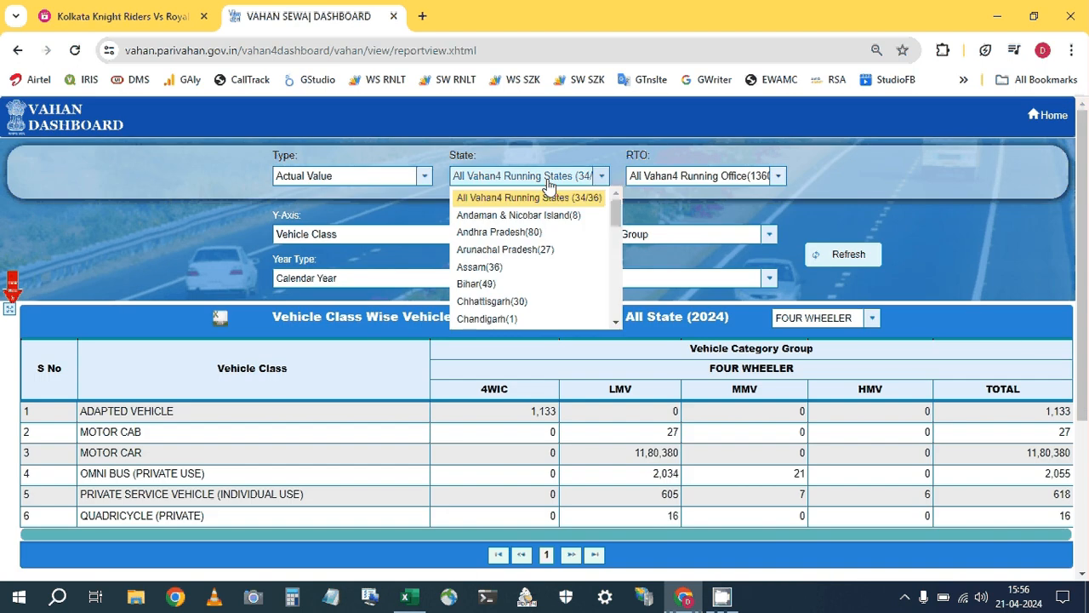
pyautogui.press('r')
pyautogui.press('Tab')
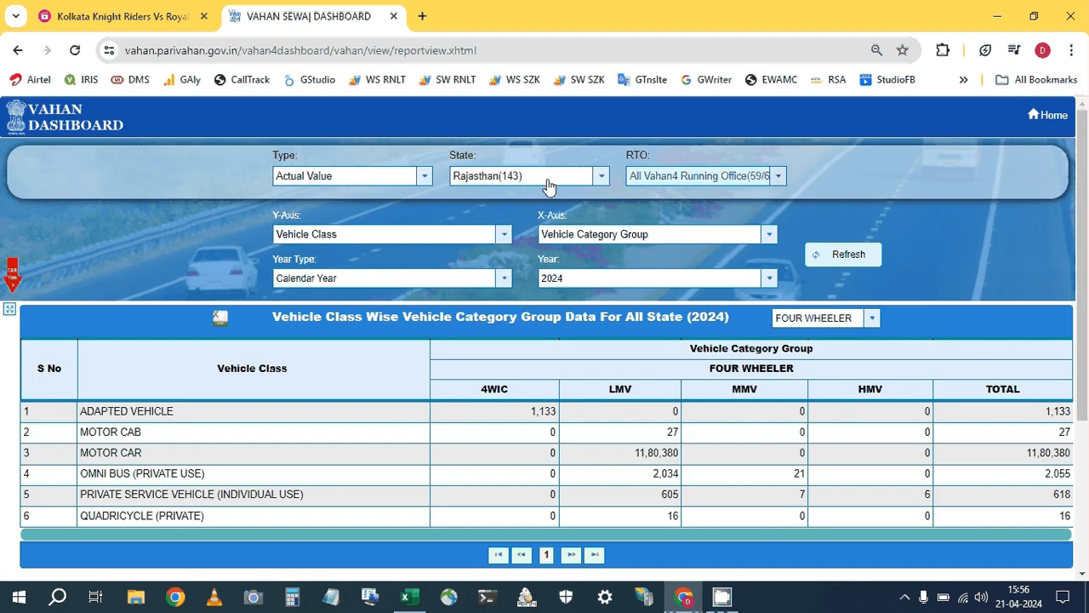
pyautogui.press('j')
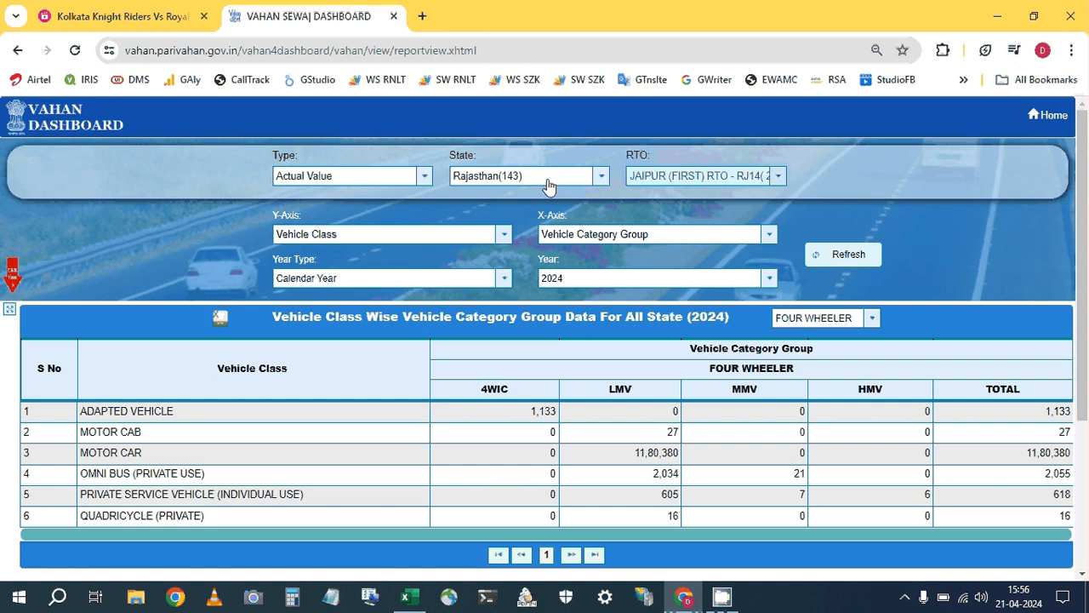
# Set the report's Y-Axis to Maker and its X-Axis to Month Wise.
pyautogui.click(368, 235)
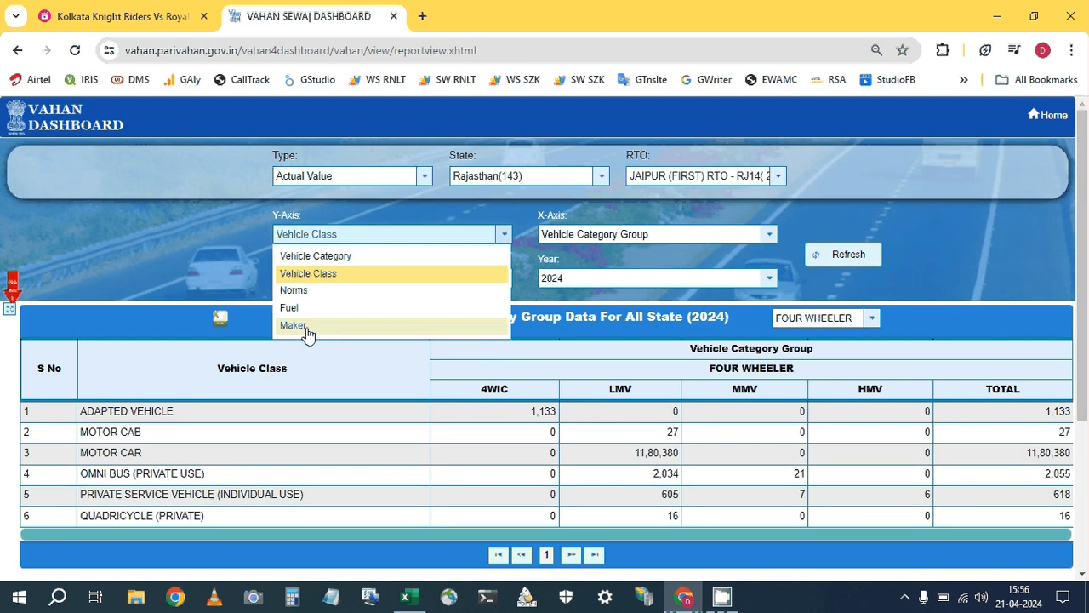
pyautogui.click(307, 326)
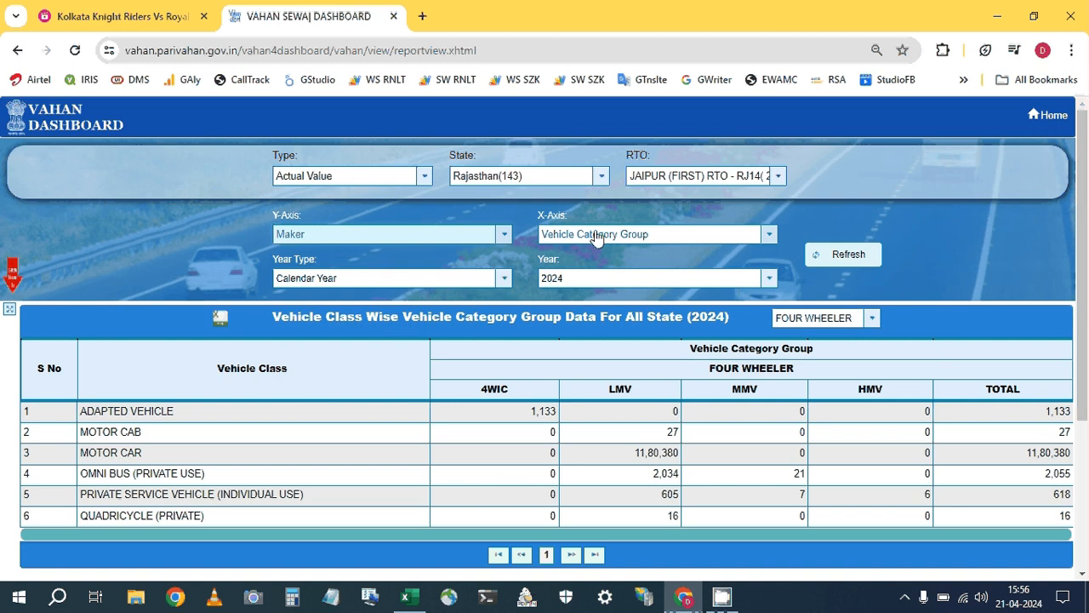
pyautogui.click(598, 236)
pyautogui.click(571, 361)
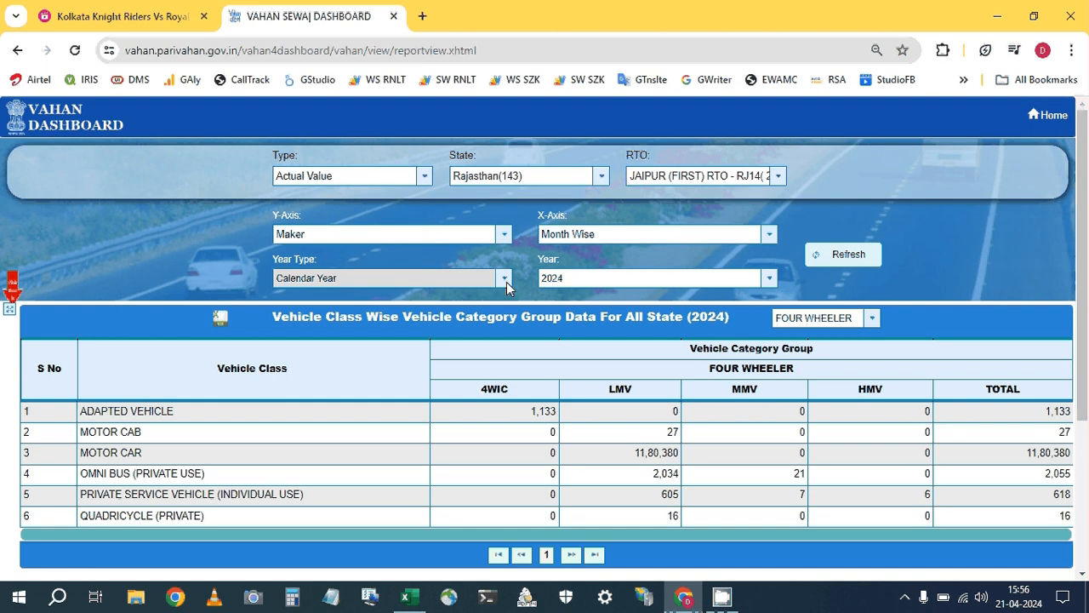
# Set the year to 2019, keep the FOUR WHEELER category, refresh the report and export it to Excel.
pyautogui.click(549, 279)
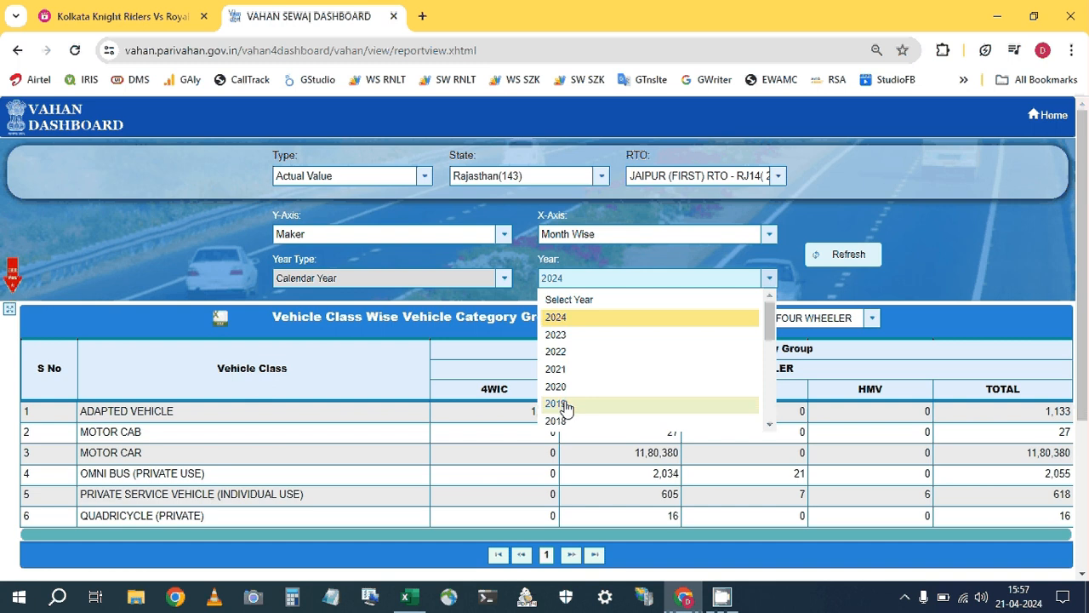
pyautogui.click(566, 405)
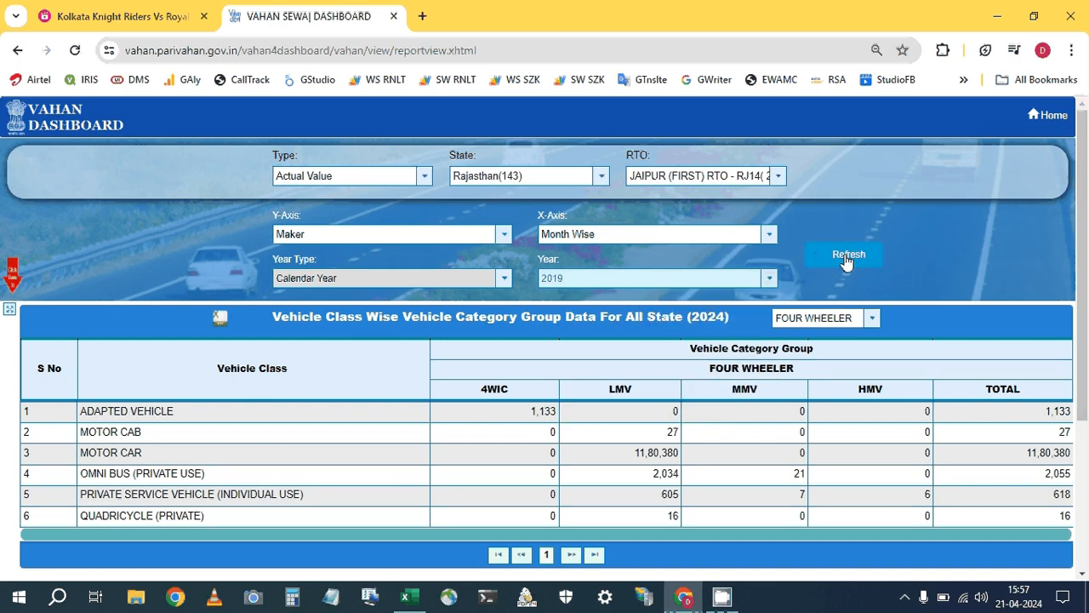
pyautogui.click(874, 324)
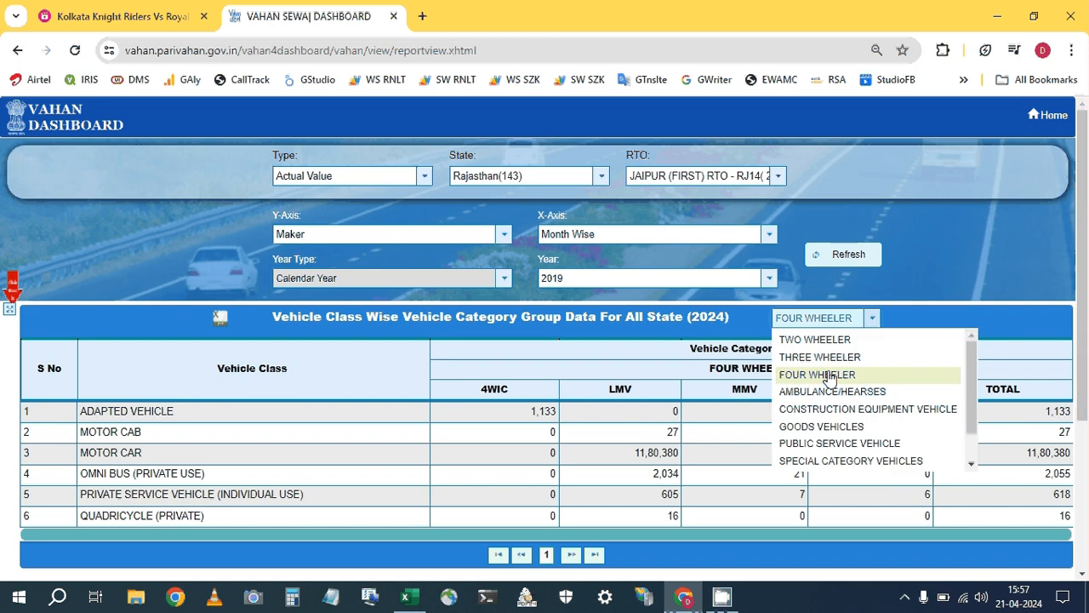
pyautogui.click(829, 375)
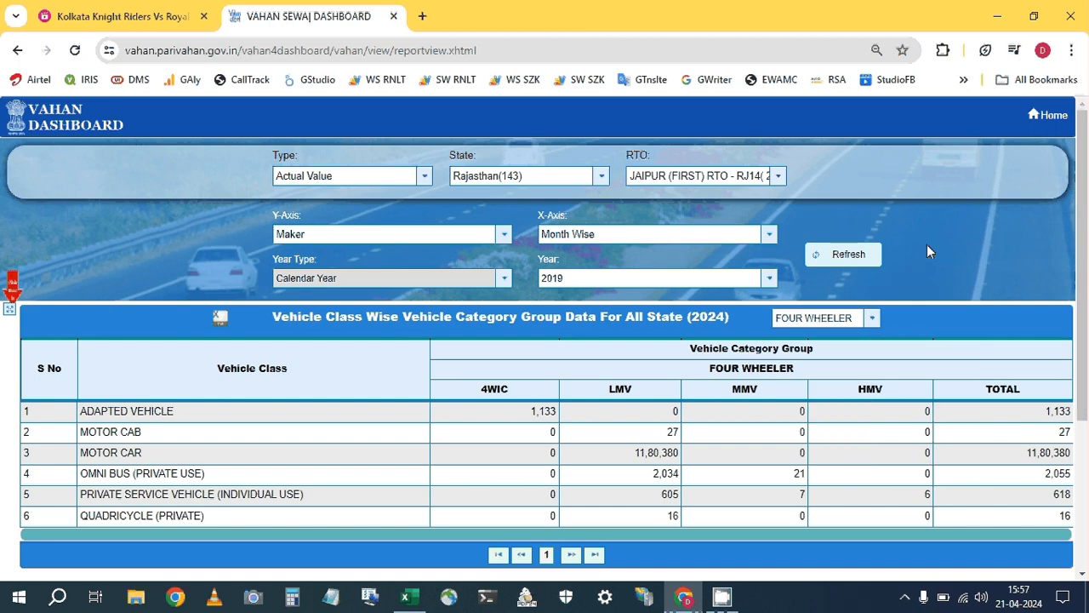
pyautogui.click(851, 255)
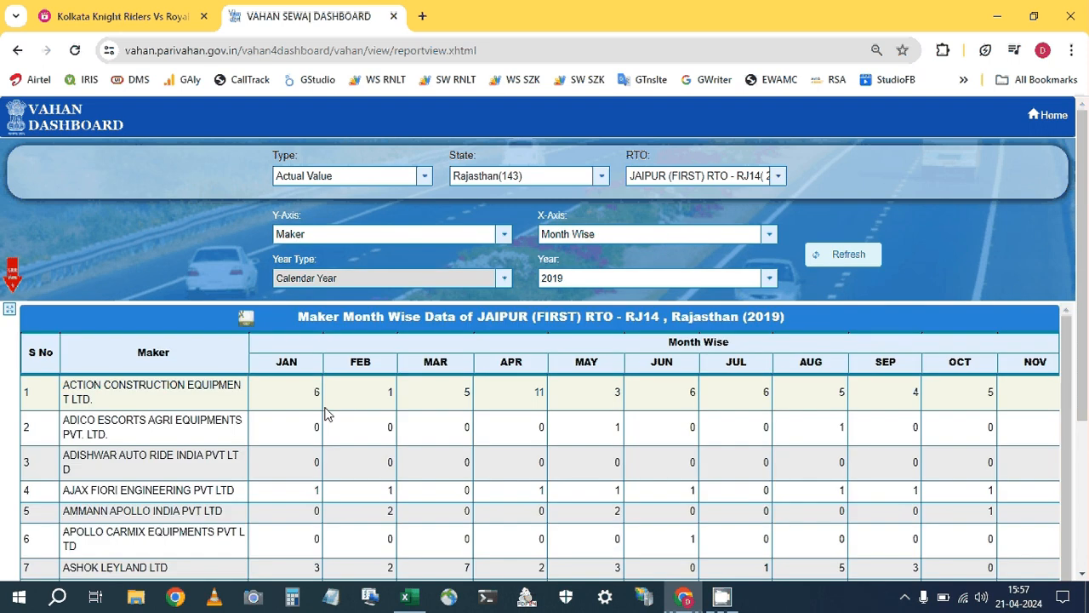
pyautogui.click(246, 319)
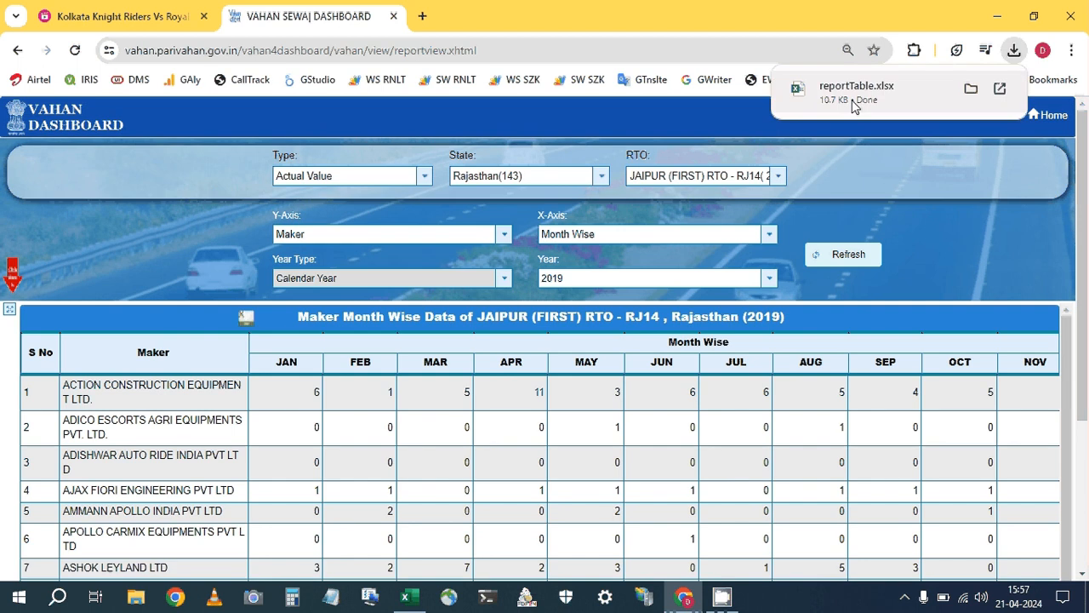
# Refresh the maker month-wise report for the year 2020 and export it to Excel.
pyautogui.click(769, 280)
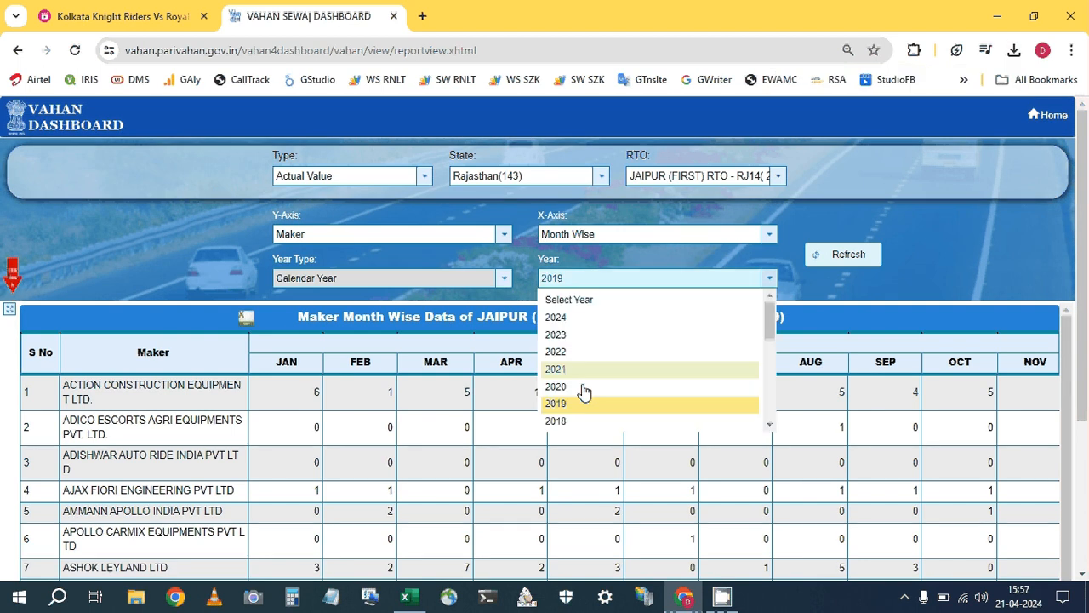
pyautogui.click(584, 388)
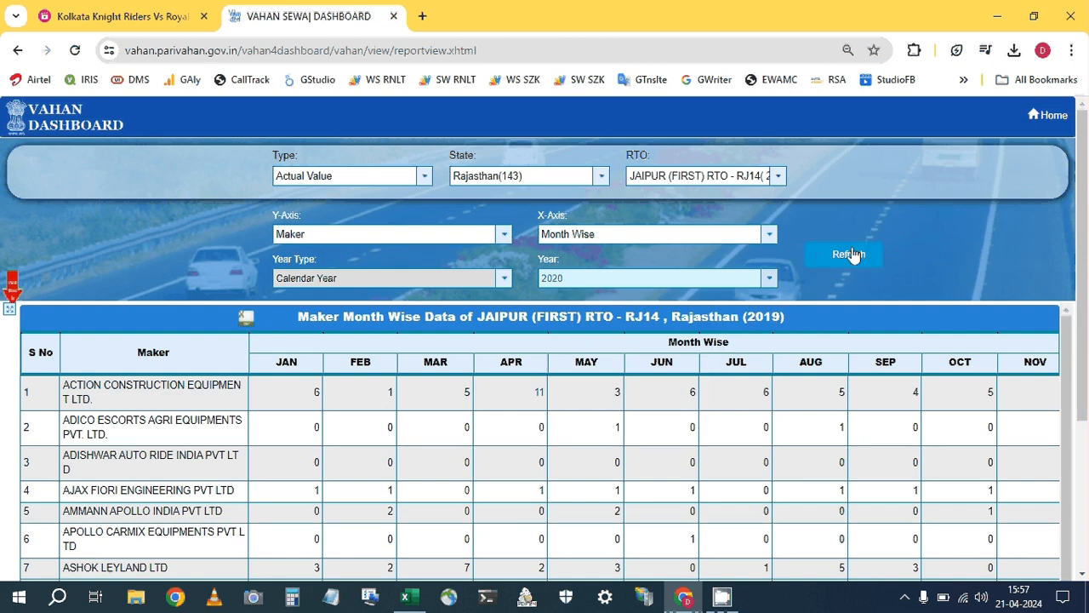
pyautogui.click(854, 256)
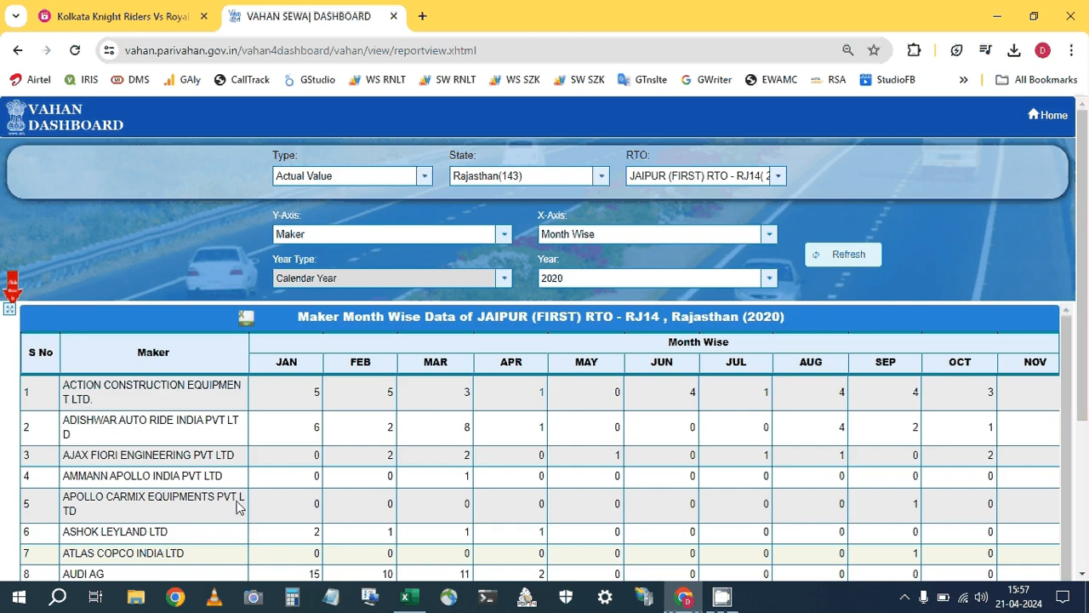
pyautogui.click(249, 319)
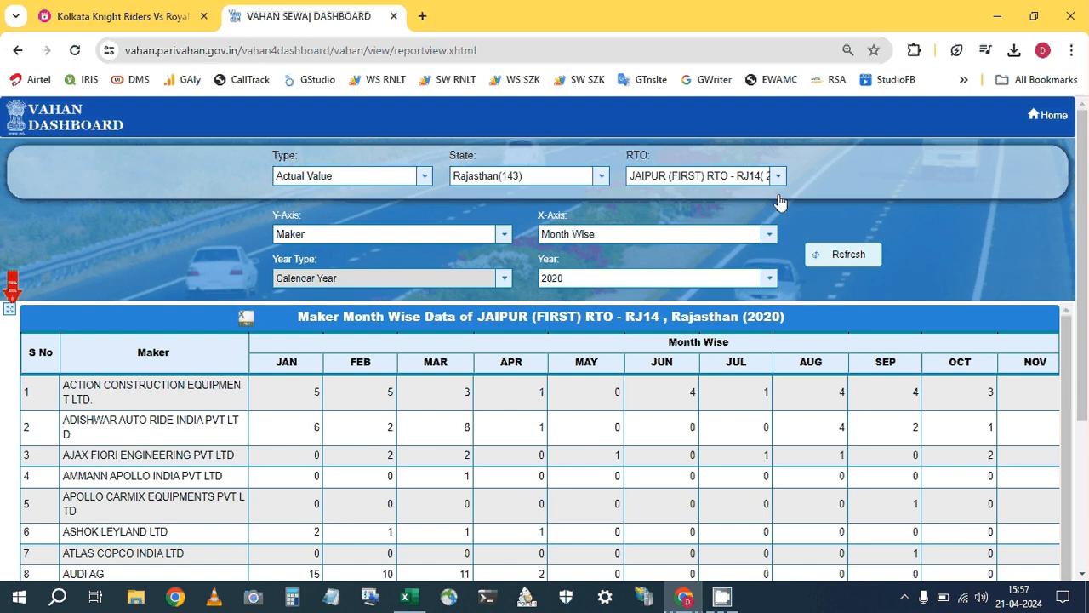
# Refresh the maker month-wise report for the year 2021 and export it to Excel.
pyautogui.click(771, 279)
pyautogui.click(703, 338)
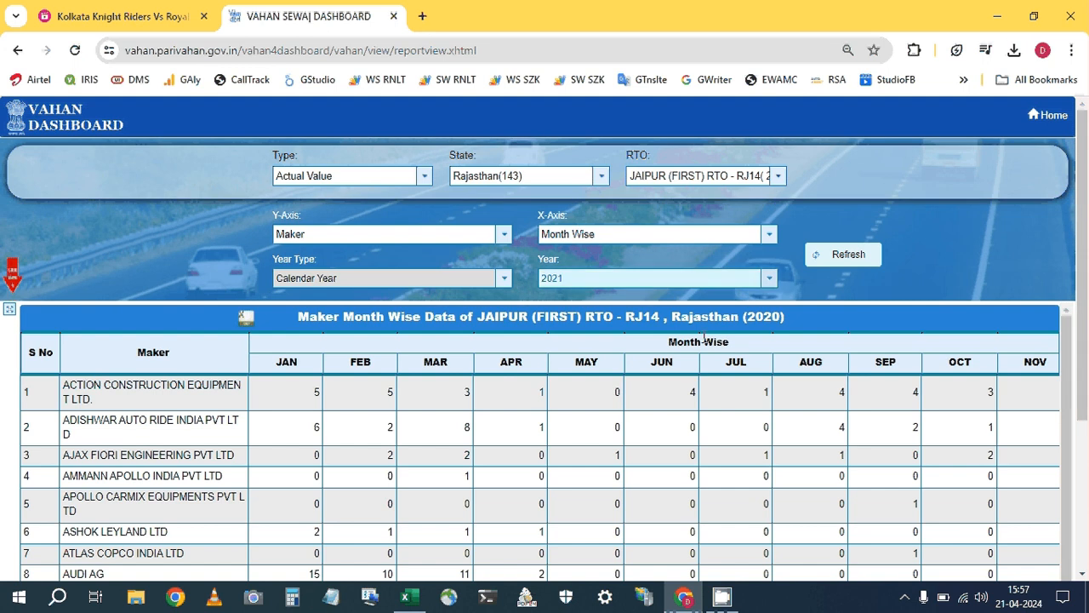
pyautogui.click(851, 255)
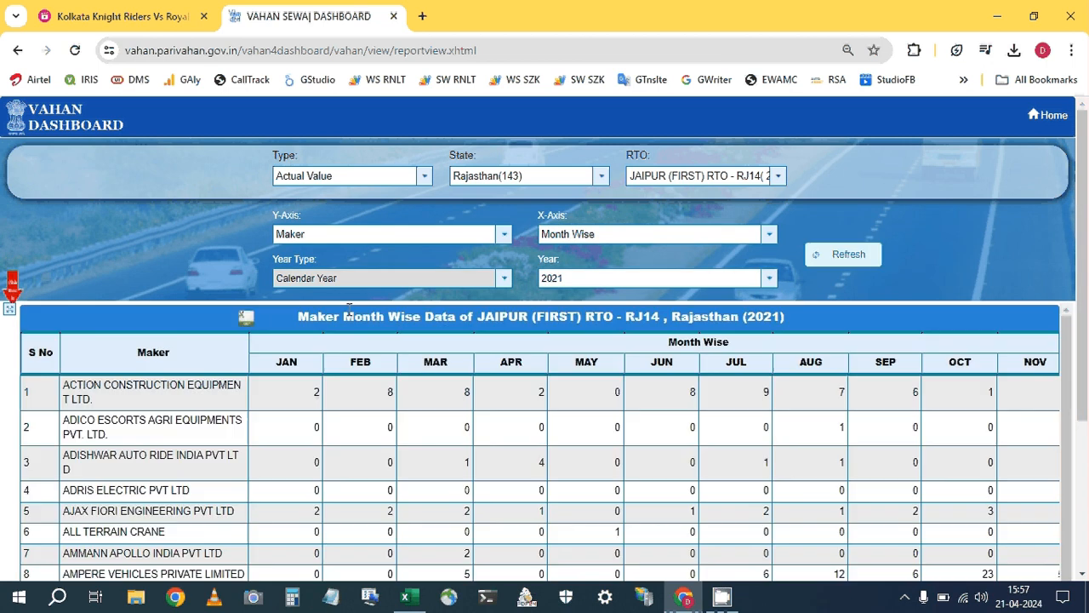
# Refresh and export the maker month-wise report for the year 2022, and show the recent download history.
pyautogui.click(734, 283)
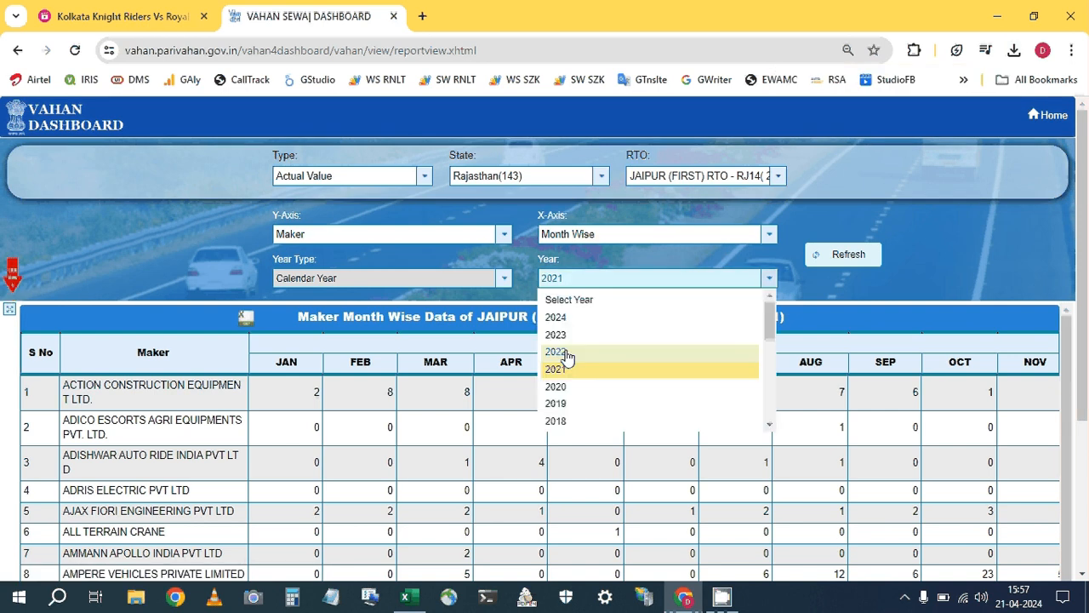
pyautogui.click(567, 352)
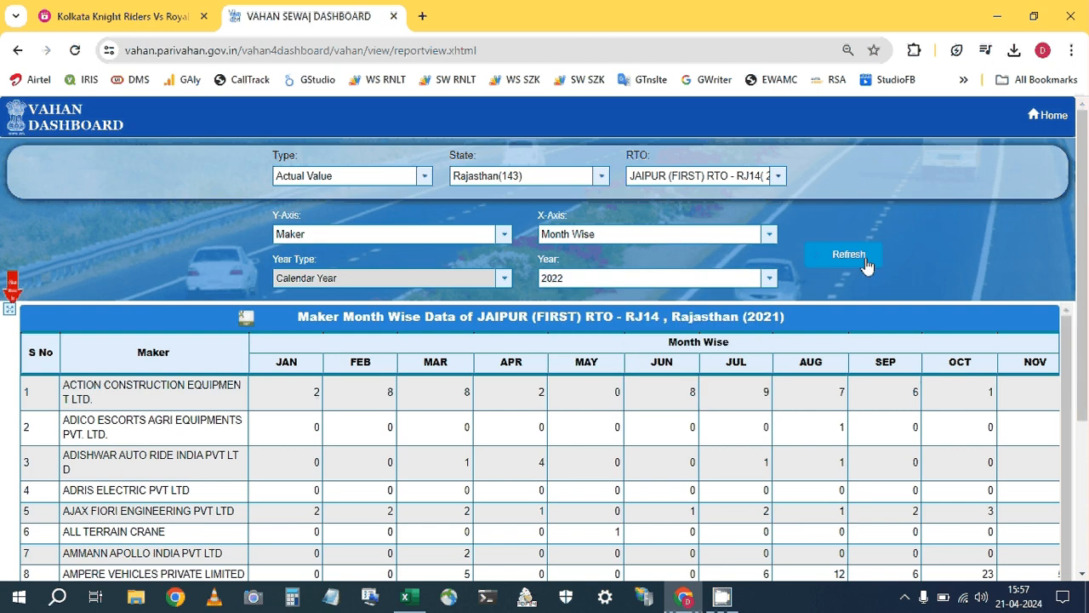
pyautogui.click(866, 260)
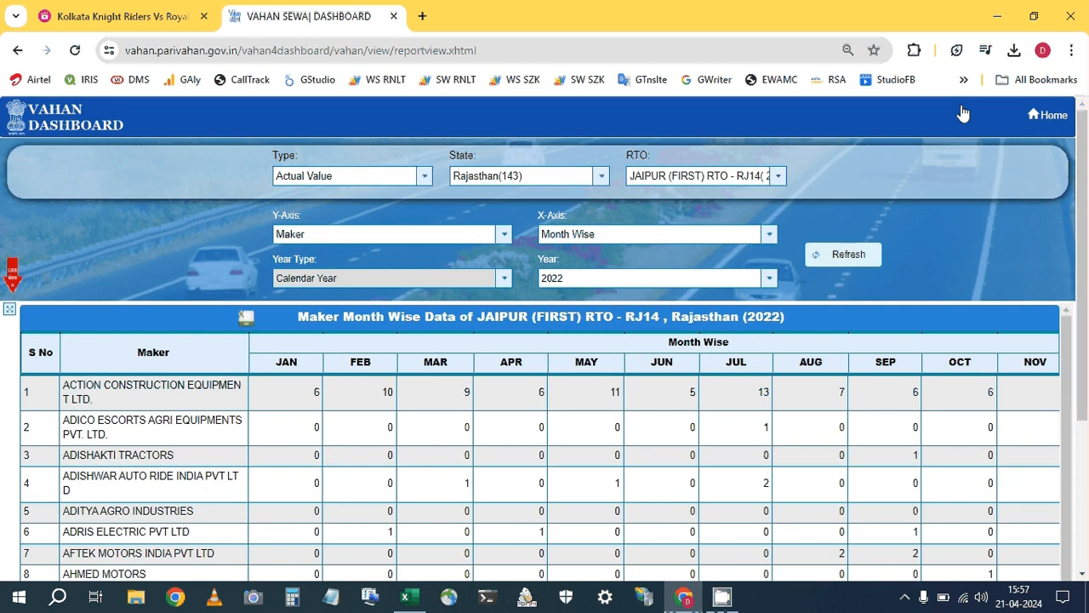
pyautogui.click(1014, 50)
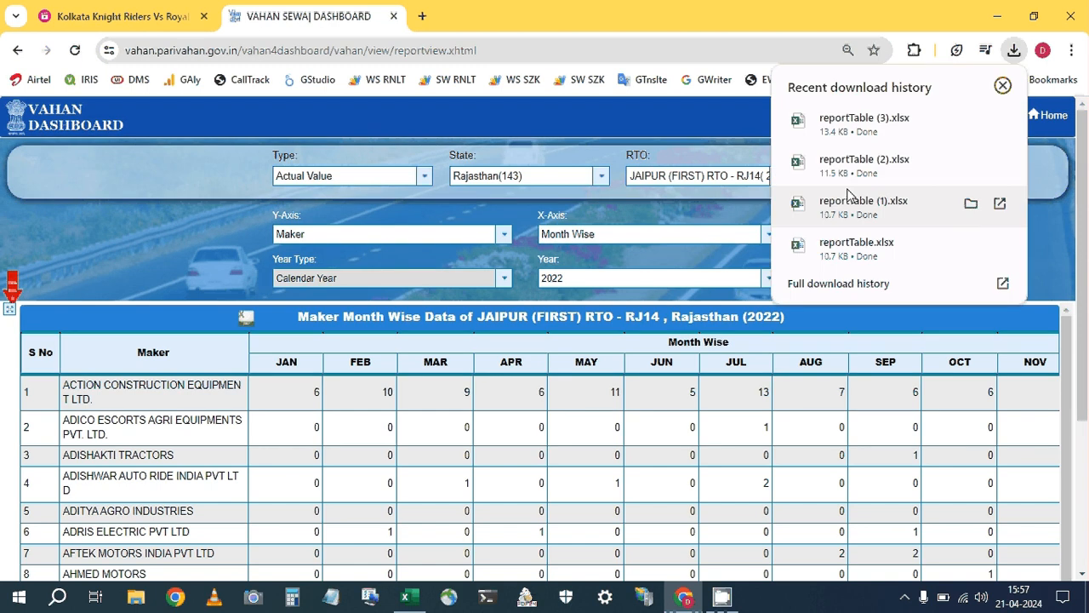
# Refresh the maker month-wise report for the year 2023 and export it to Excel.
pyautogui.click(773, 315)
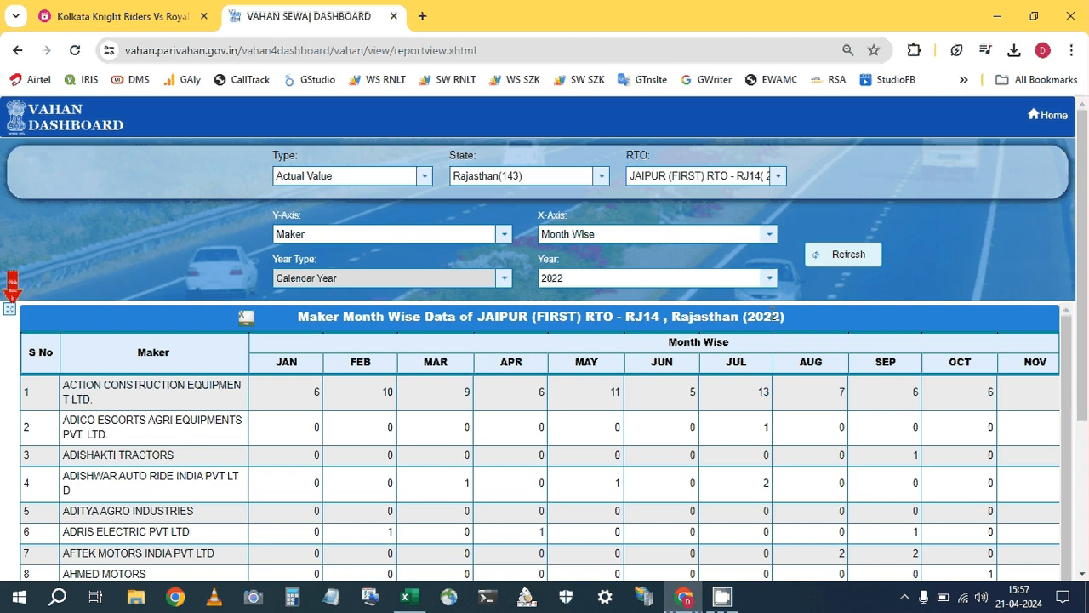
pyautogui.click(769, 278)
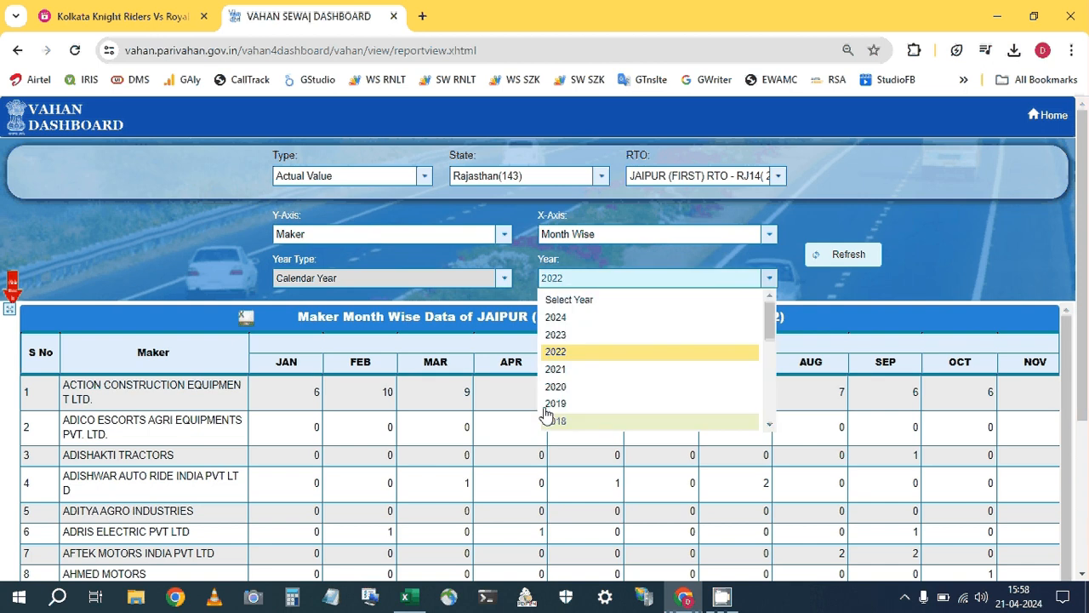
pyautogui.click(560, 335)
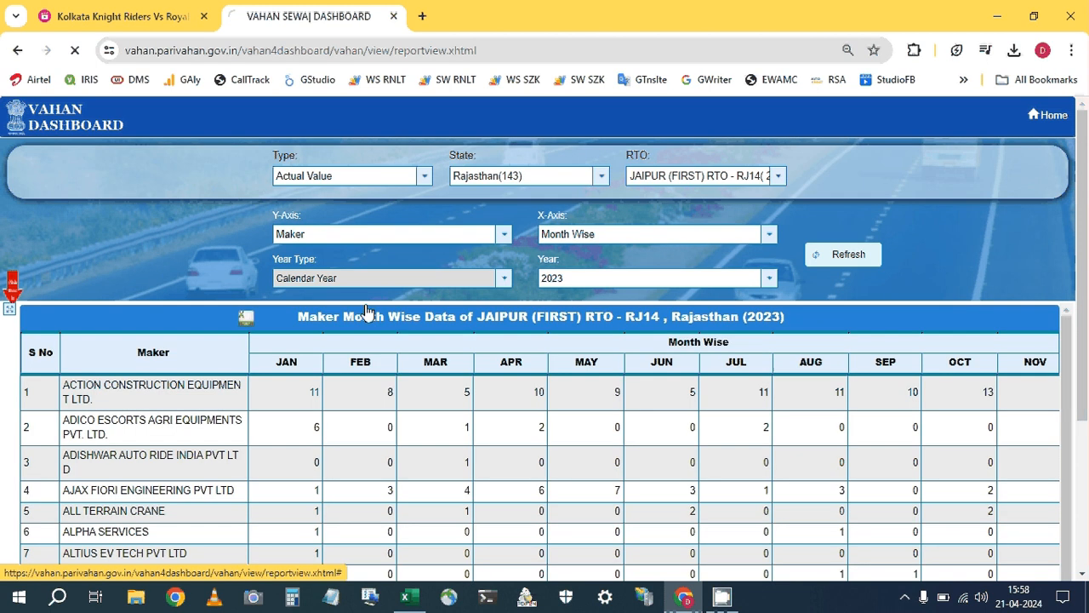
# Set the report year to 2024, refresh the maker month-wise data and download it as an Excel file.
pyautogui.click(768, 279)
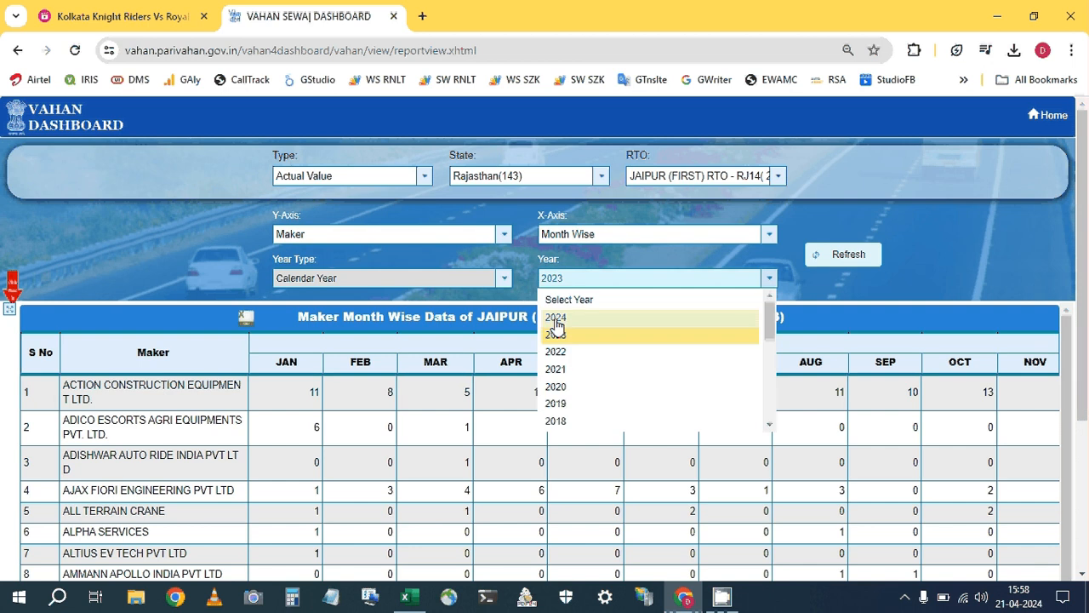
pyautogui.click(554, 317)
pyautogui.click(838, 255)
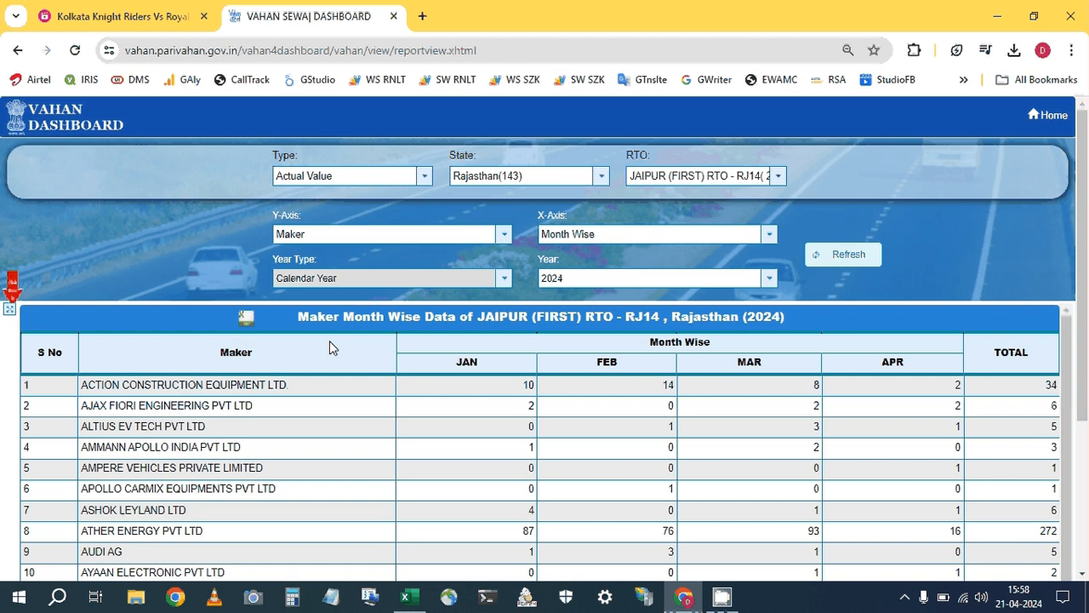
pyautogui.click(246, 319)
# Bookmark the report page in the Bookmarks bar under the name VAHAN REGISTRATION MARKET SHARE.
pyautogui.click(528, 43)
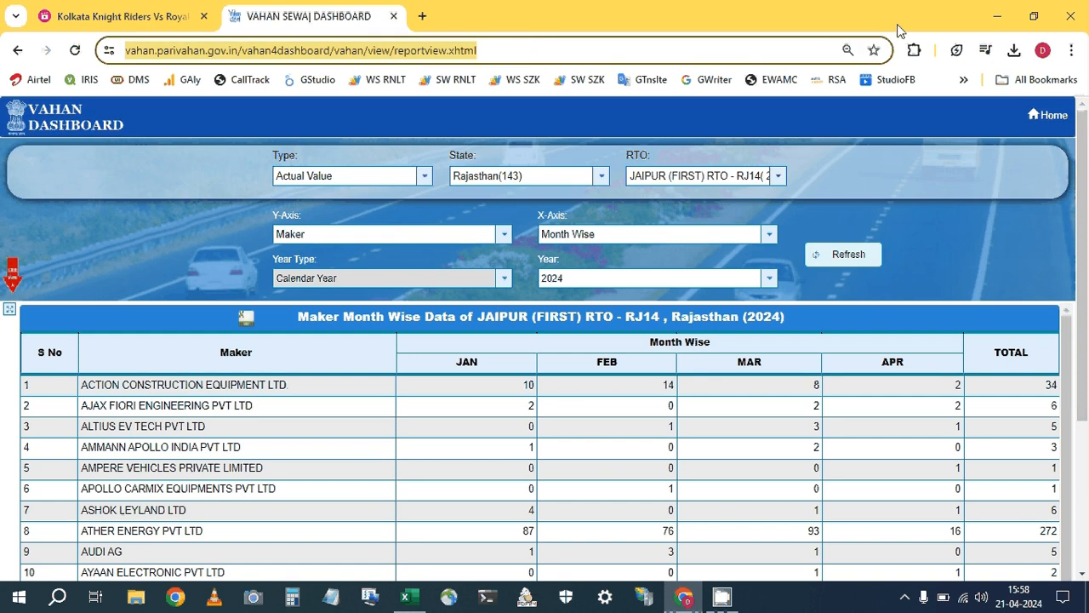
pyautogui.click(873, 50)
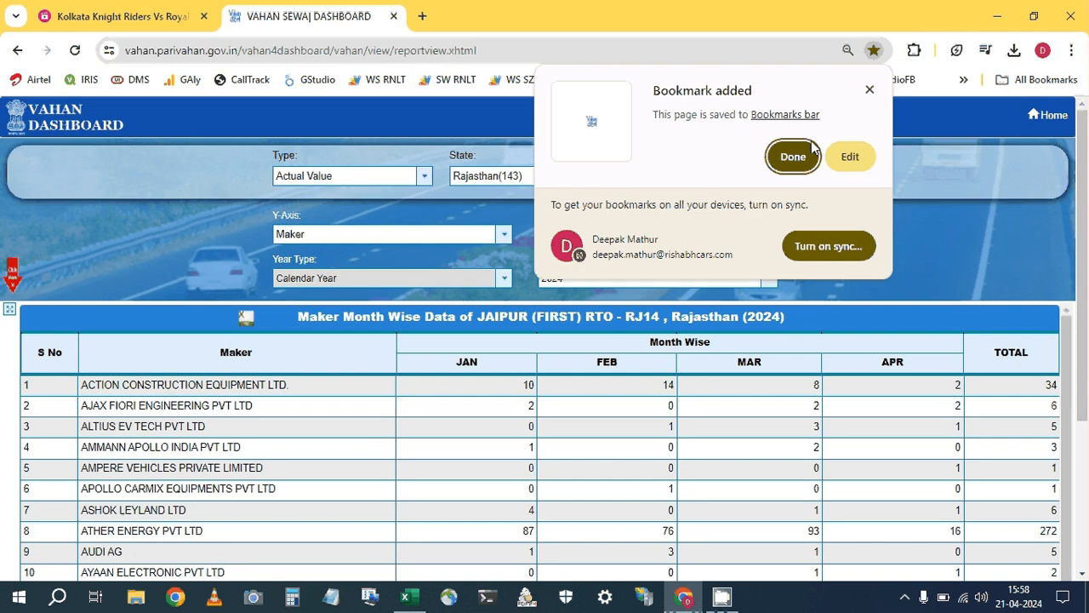
pyautogui.click(864, 156)
pyautogui.click(853, 136)
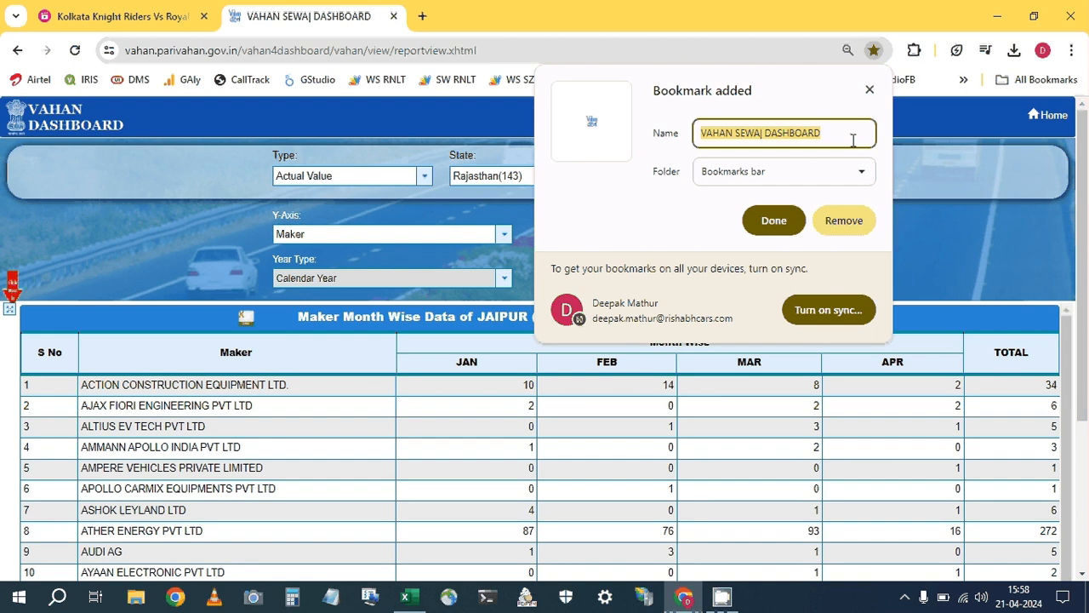
pyautogui.write('VAHA')
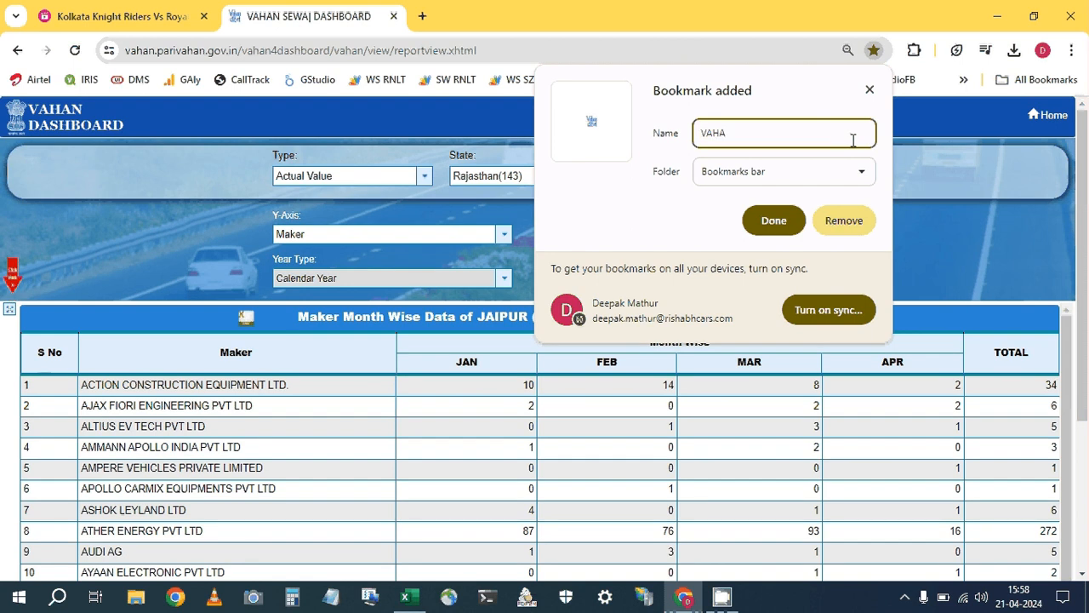
pyautogui.write('N REGI')
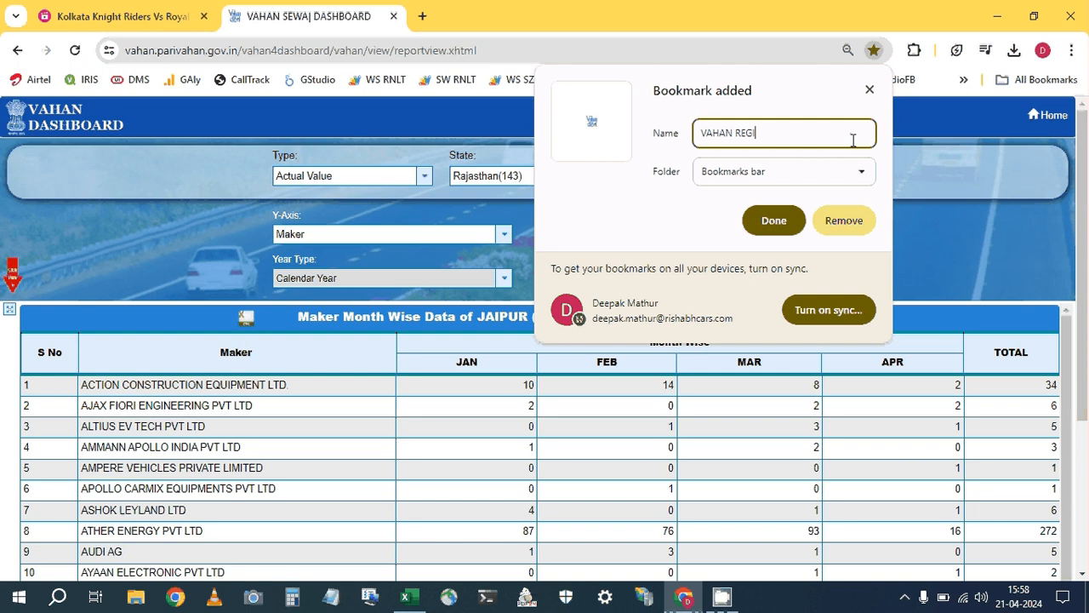
pyautogui.press('BackSpace')
pyautogui.press('BackSpace')
pyautogui.press('BackSpace')
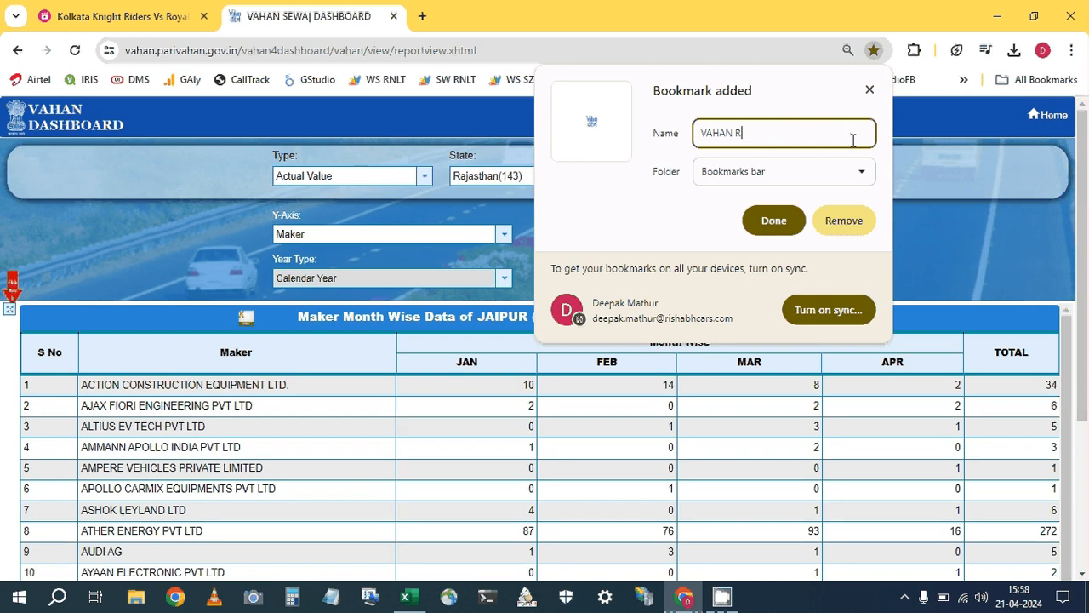
pyautogui.write('EGITR')
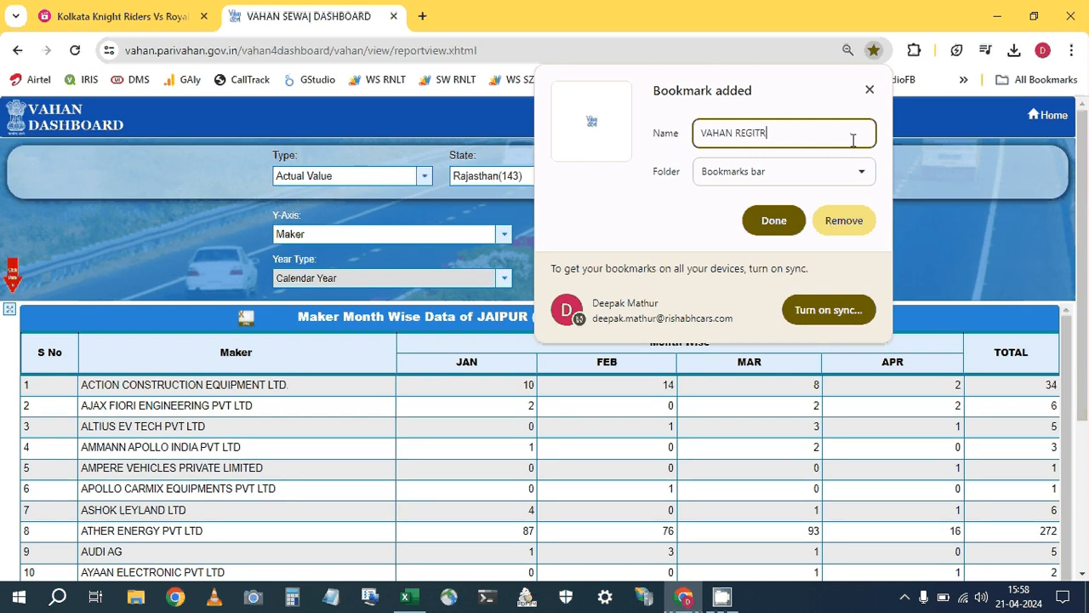
pyautogui.press('BackSpace')
pyautogui.press('BackSpace')
pyautogui.write('ST')
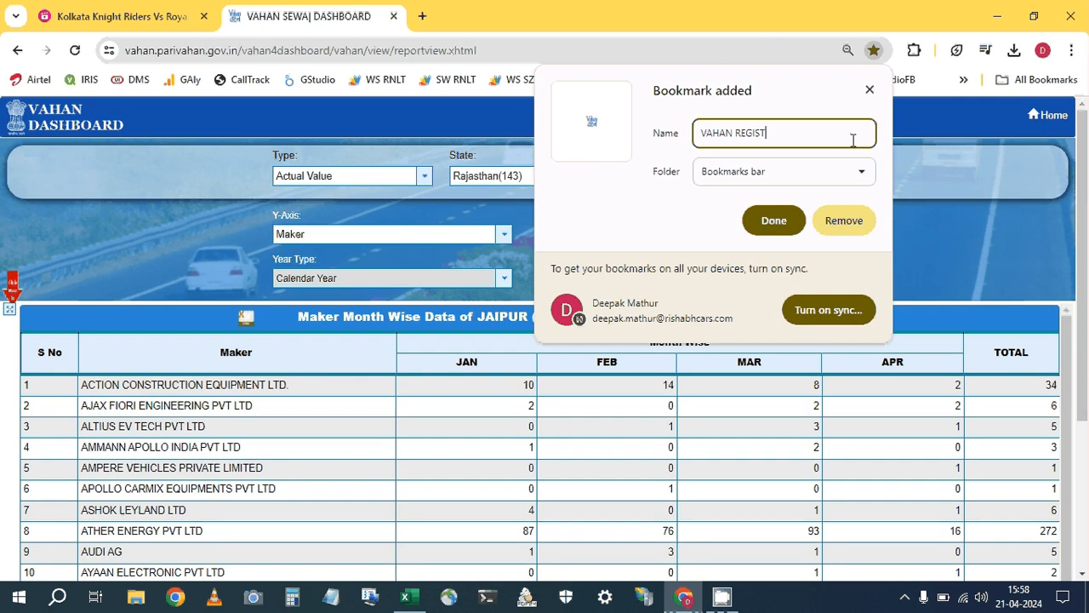
pyautogui.write('RATION ')
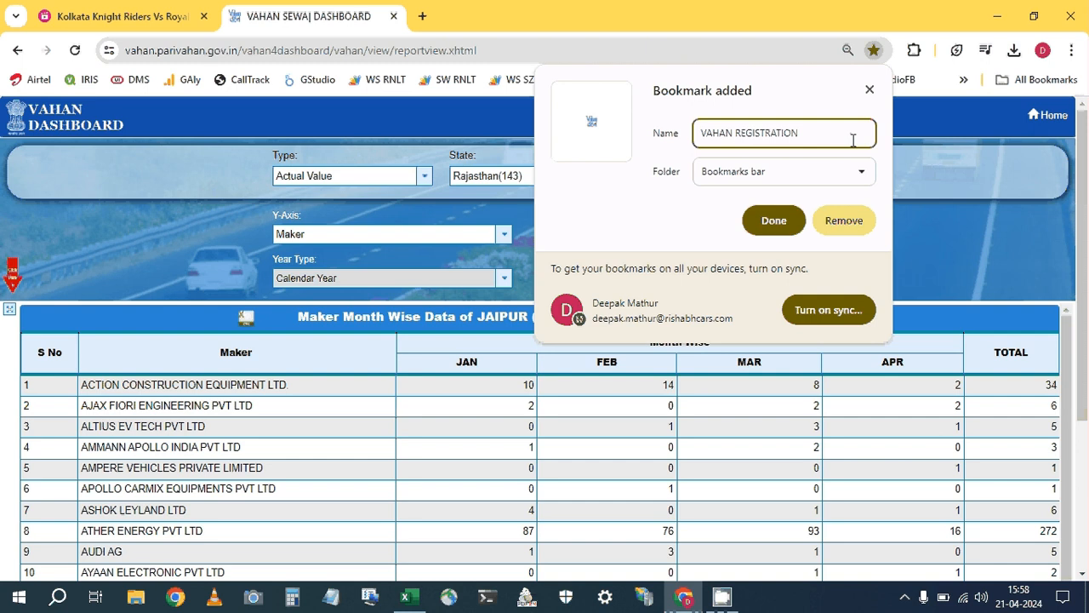
pyautogui.write('MAR')
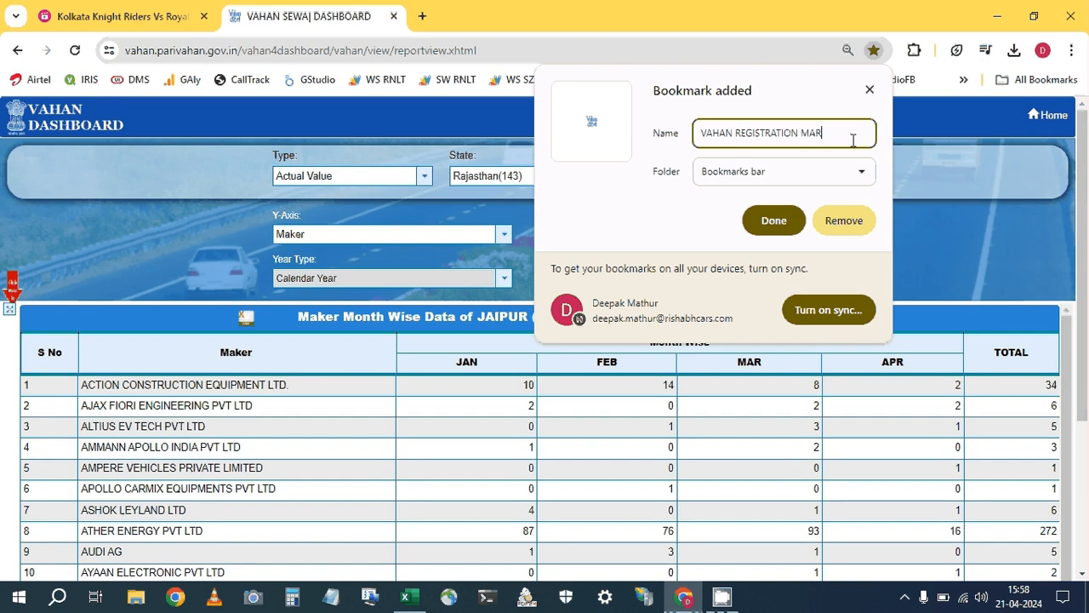
pyautogui.write('KET SHARE')
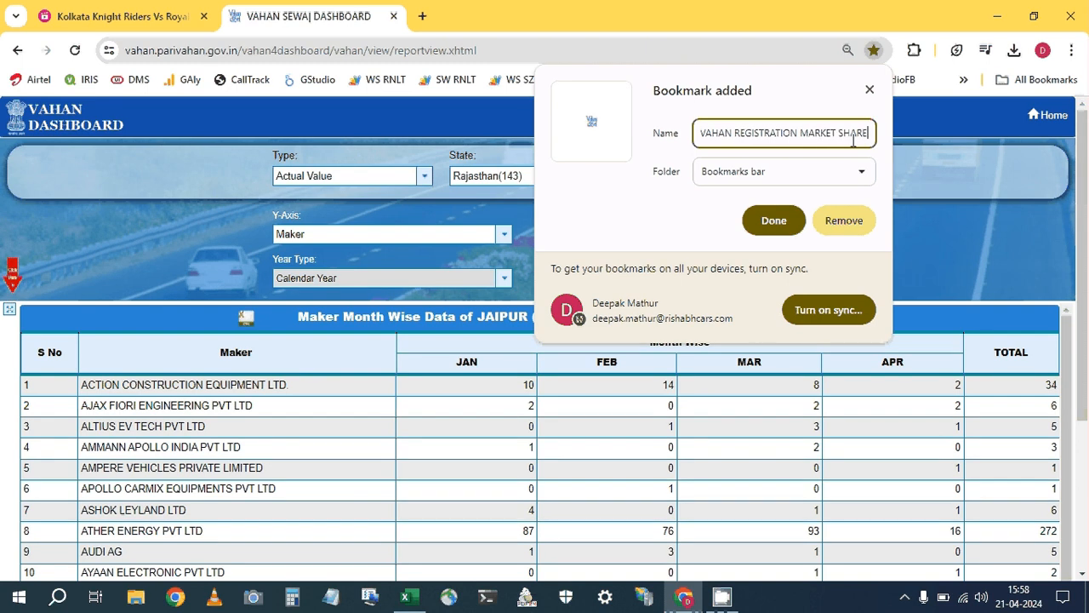
pyautogui.click(773, 223)
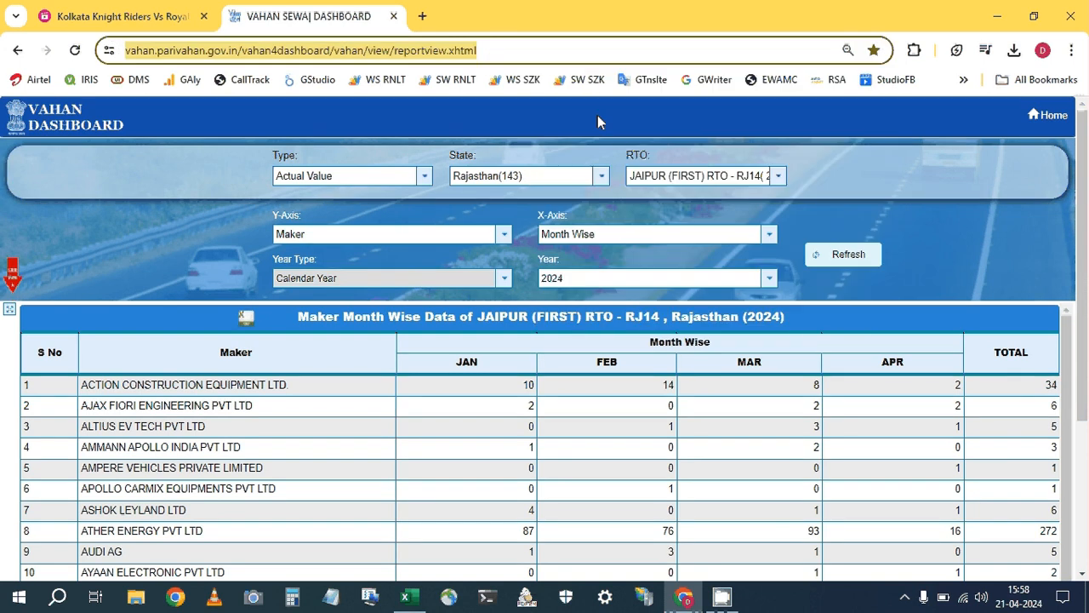
pyautogui.click(998, 16)
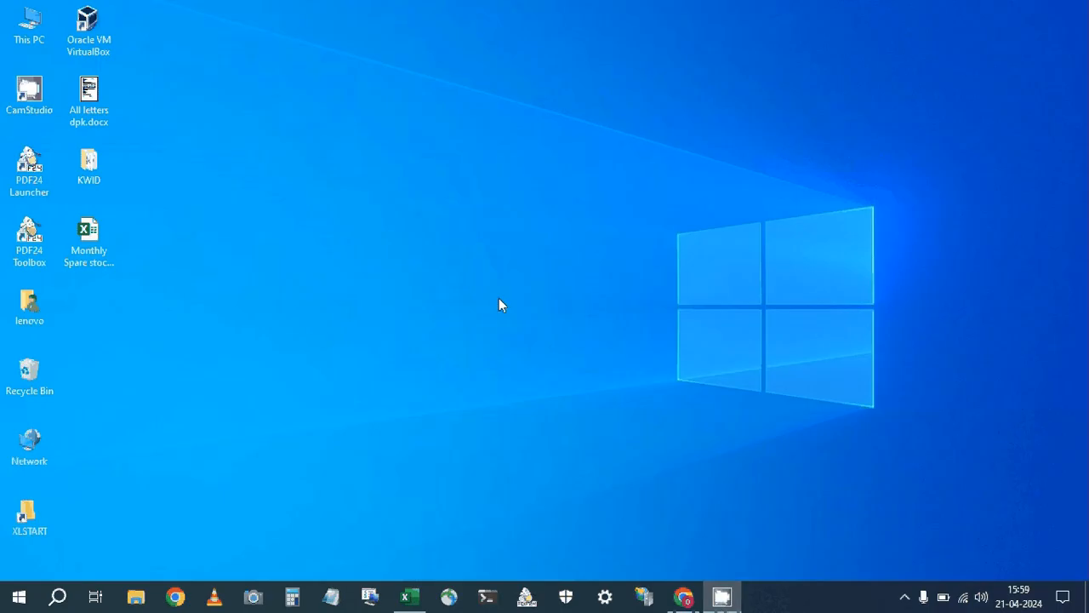
pyautogui.click(909, 597)
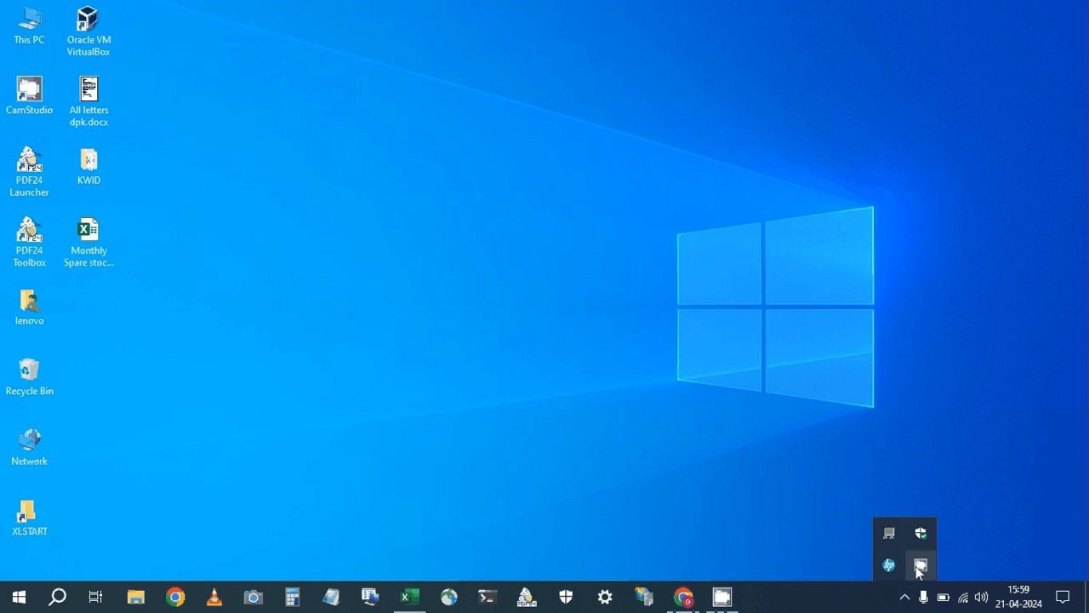
pyautogui.rightClick(920, 567)
pyautogui.click(937, 532)
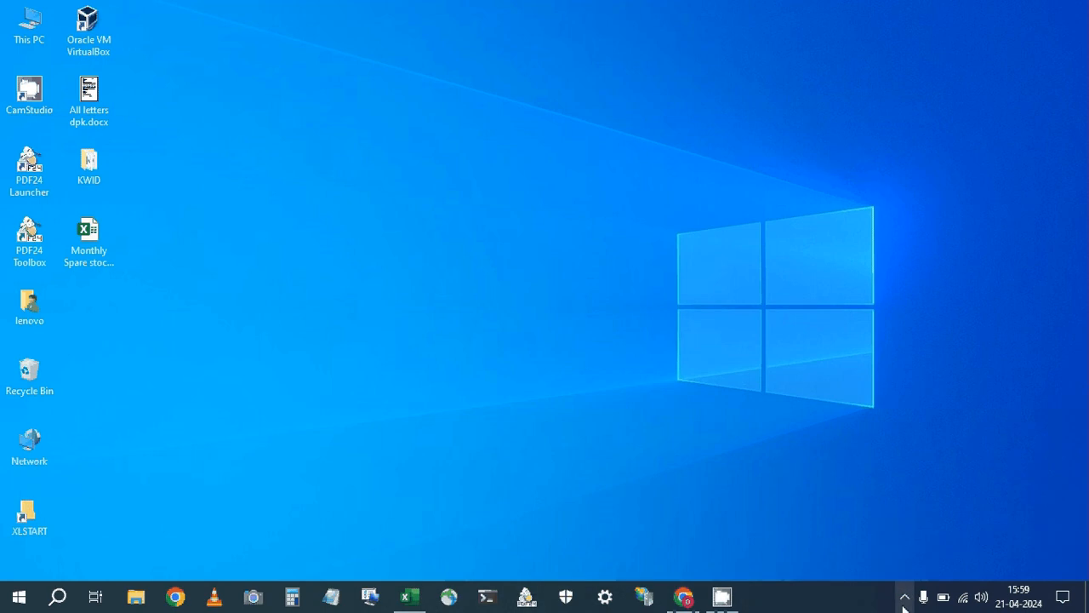
pyautogui.click(905, 596)
pyautogui.rightClick(920, 563)
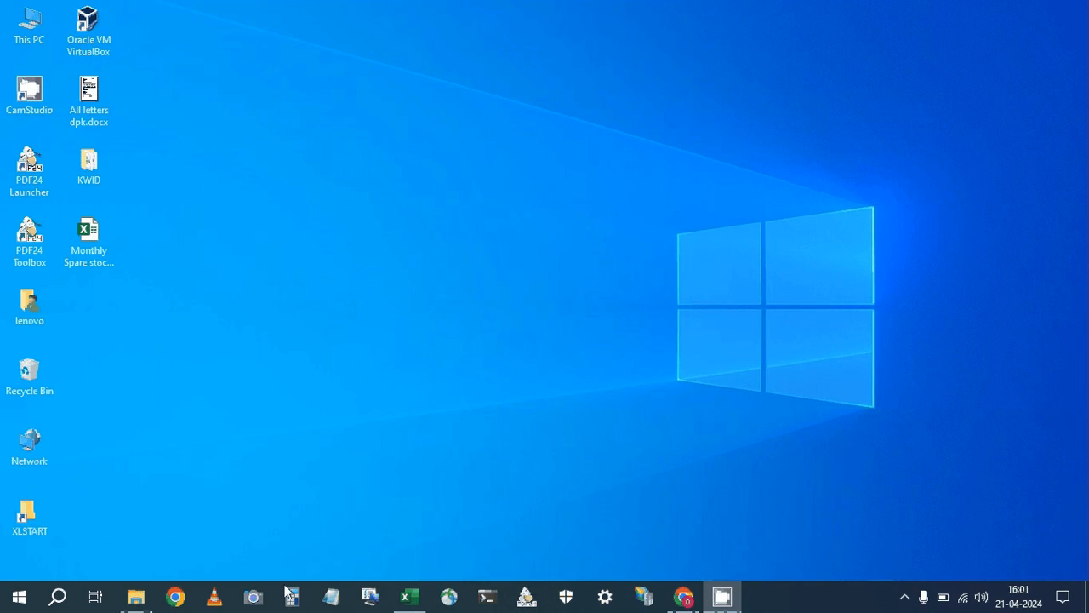
pyautogui.click(409, 597)
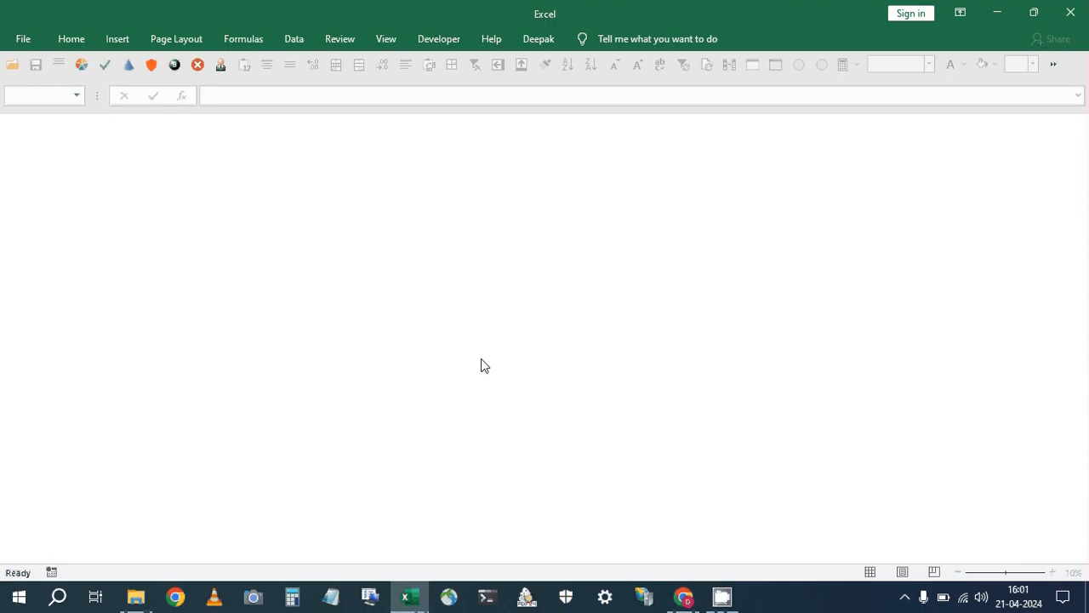
# Switch back to Chrome, go to parivahan.gov.in/parivahan/ and open the Vahan4 Dashboard from the Dashboard & Report links.
pyautogui.moveTo(688, 601)
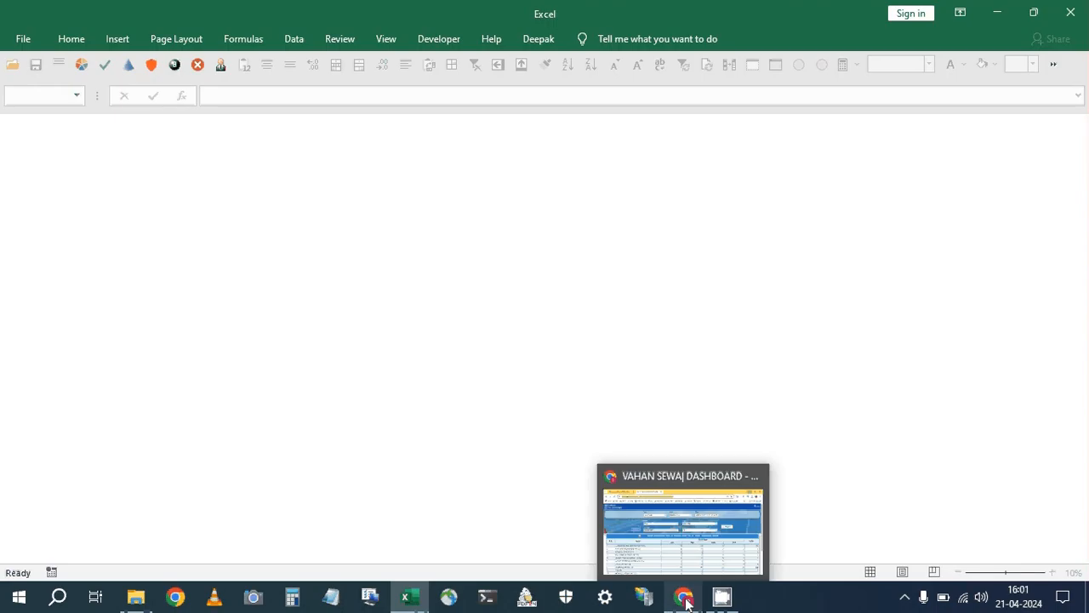
pyautogui.click(683, 523)
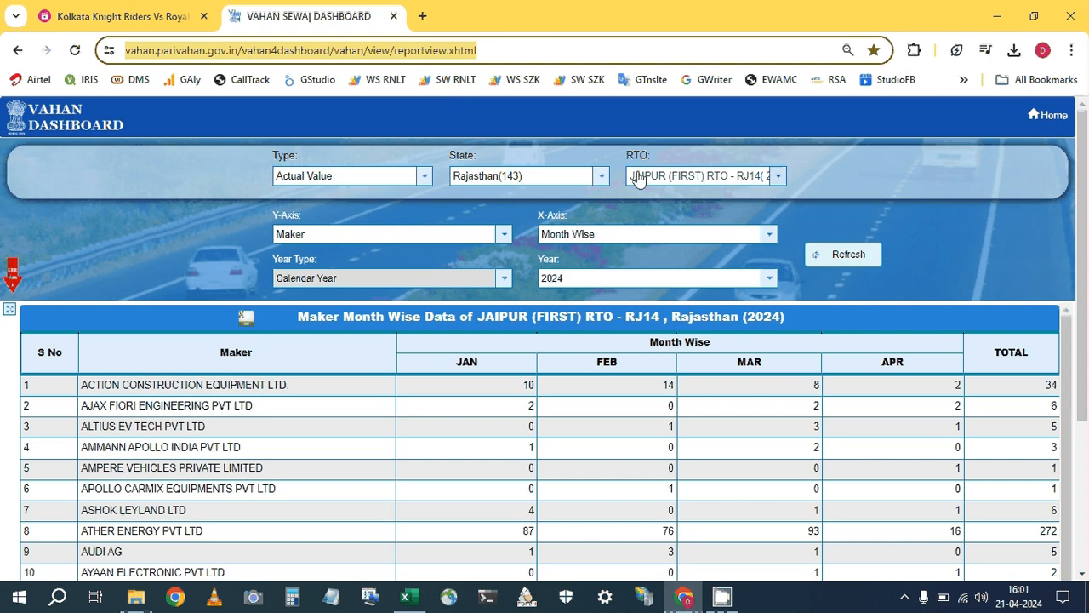
pyautogui.click(409, 119)
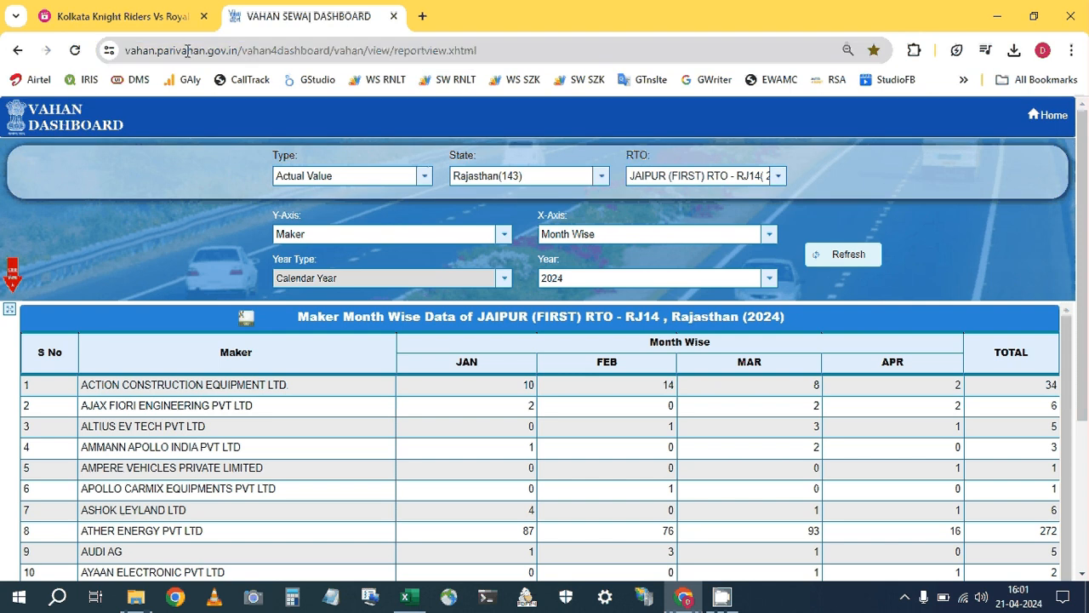
pyautogui.click(187, 51)
pyautogui.press('Return')
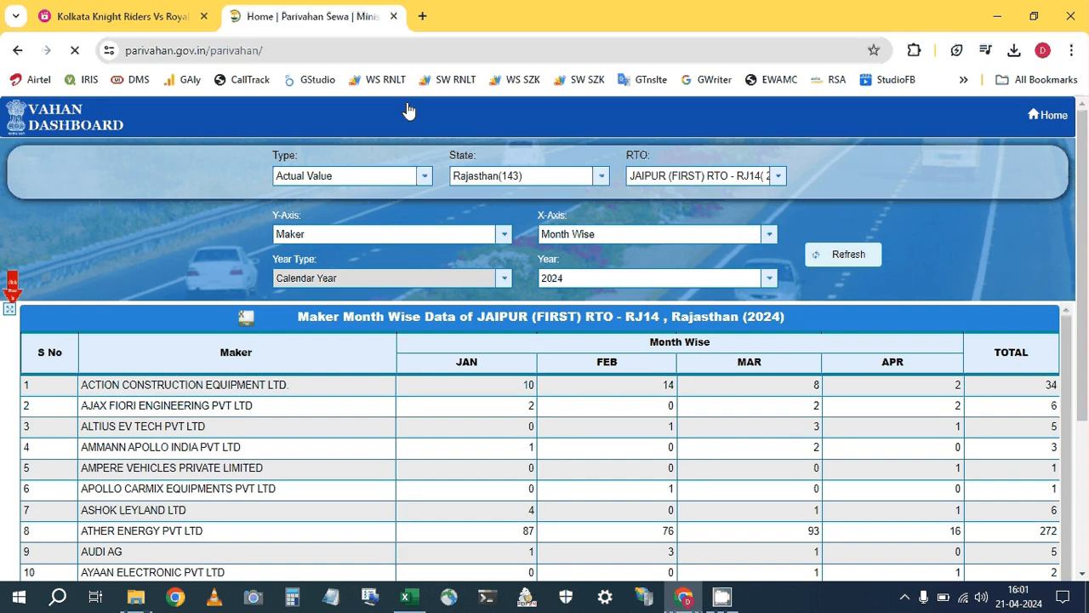
pyautogui.moveTo(512, 226)
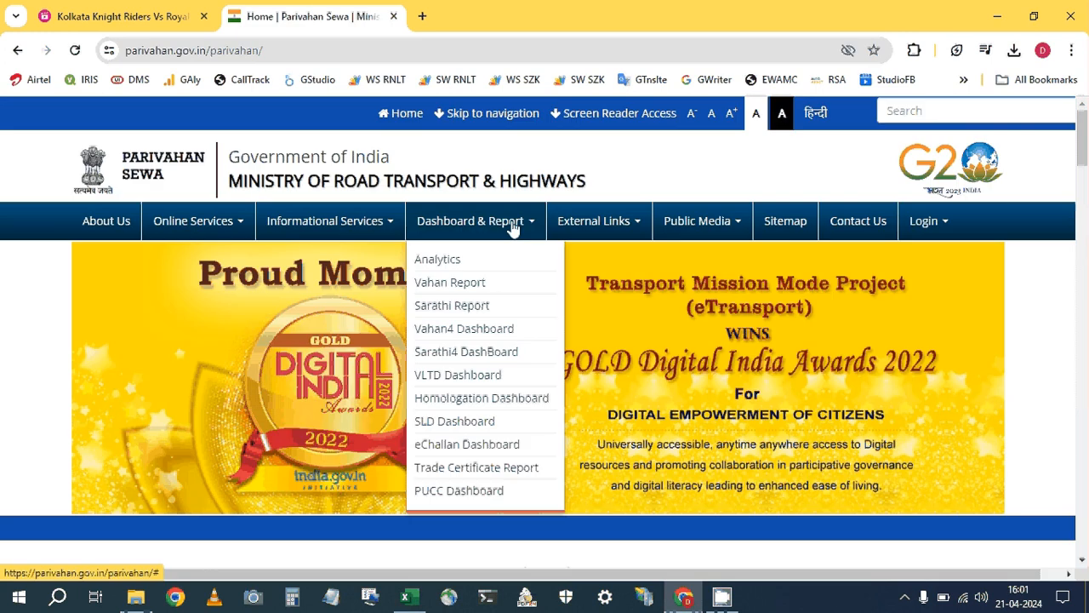
pyautogui.click(475, 337)
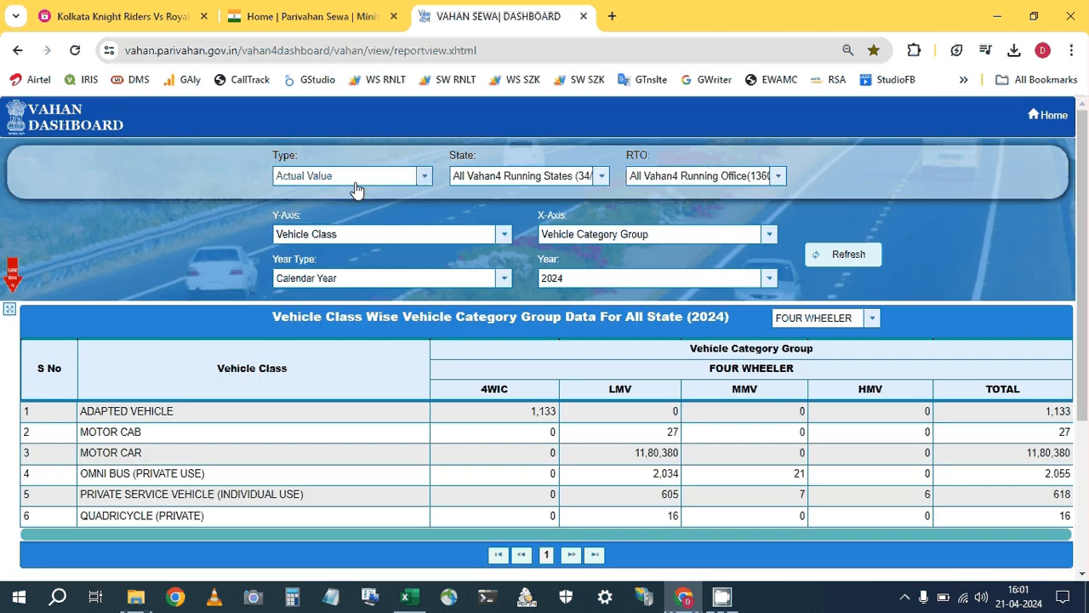
# Keep the report type as Actual Value and set the state to Rajasthan.
pyautogui.click(355, 182)
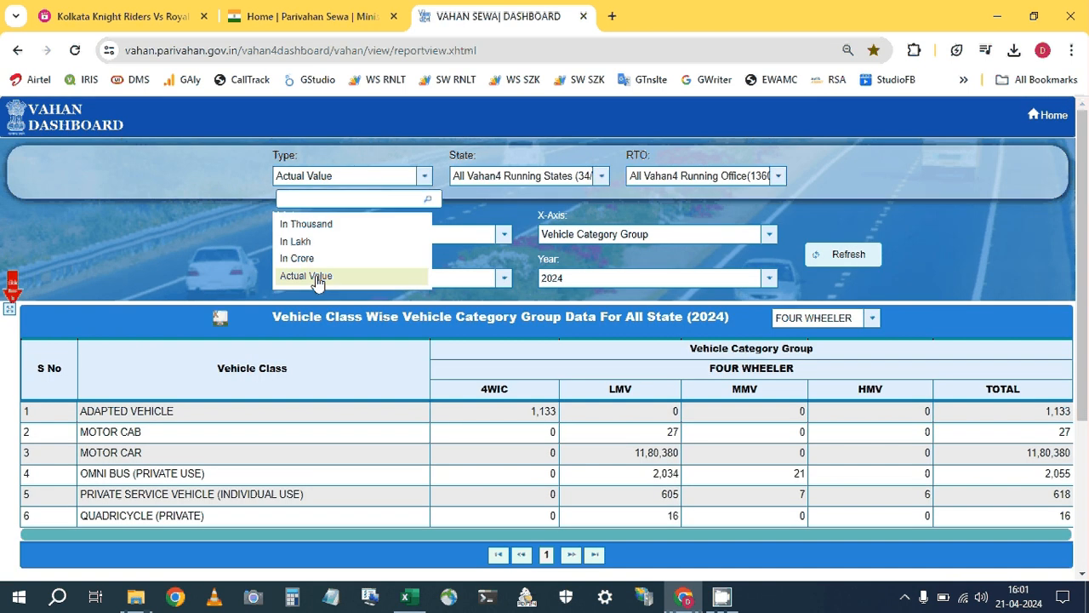
pyautogui.click(532, 179)
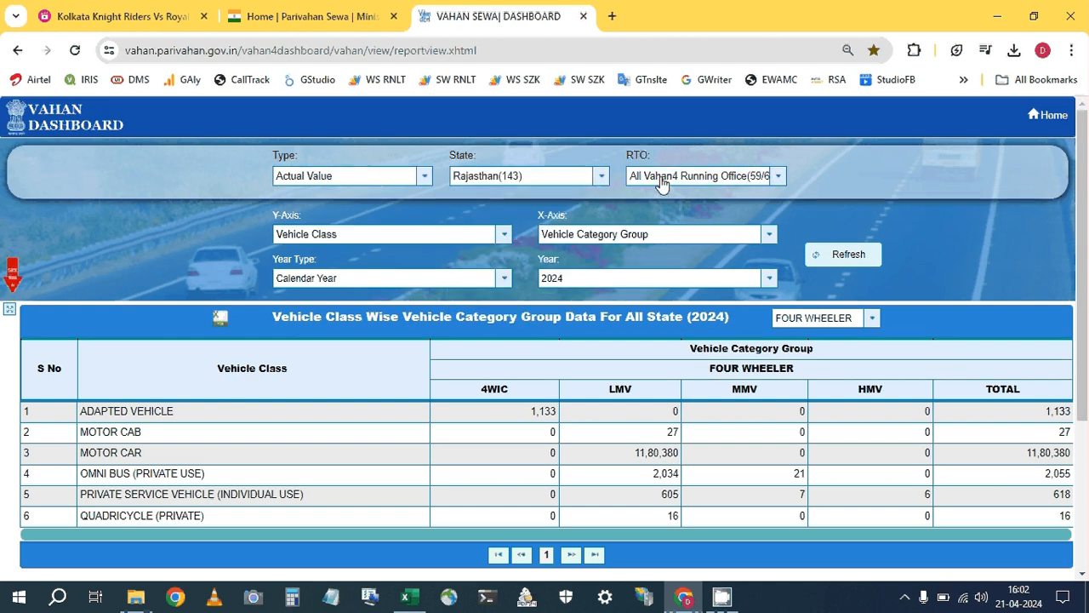
# Set the RTO filter to JODHPUR RTO - RJ19.
pyautogui.click(662, 181)
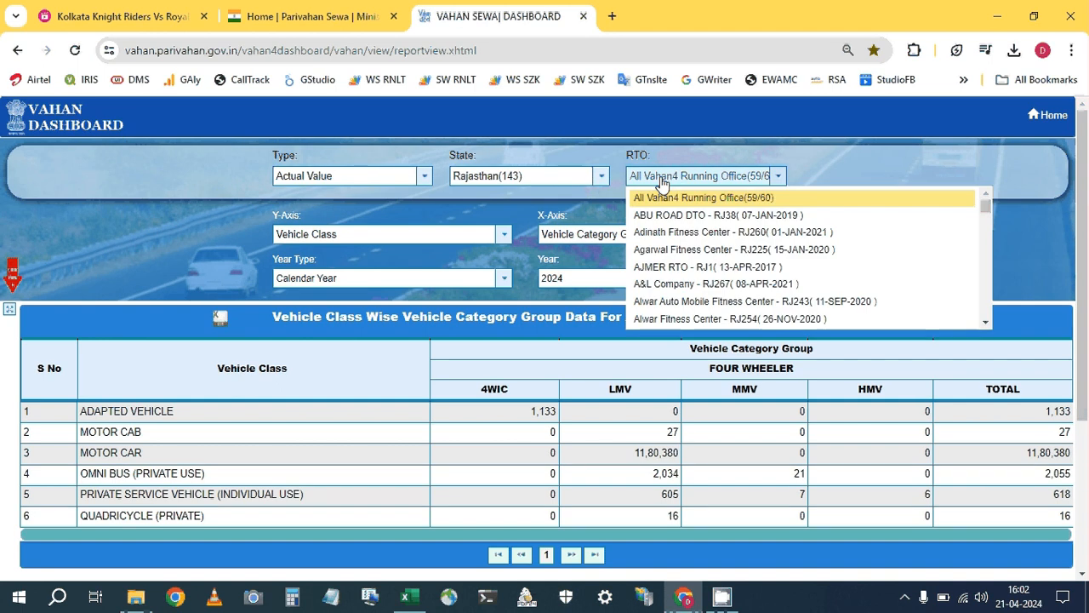
pyautogui.write('jaip')
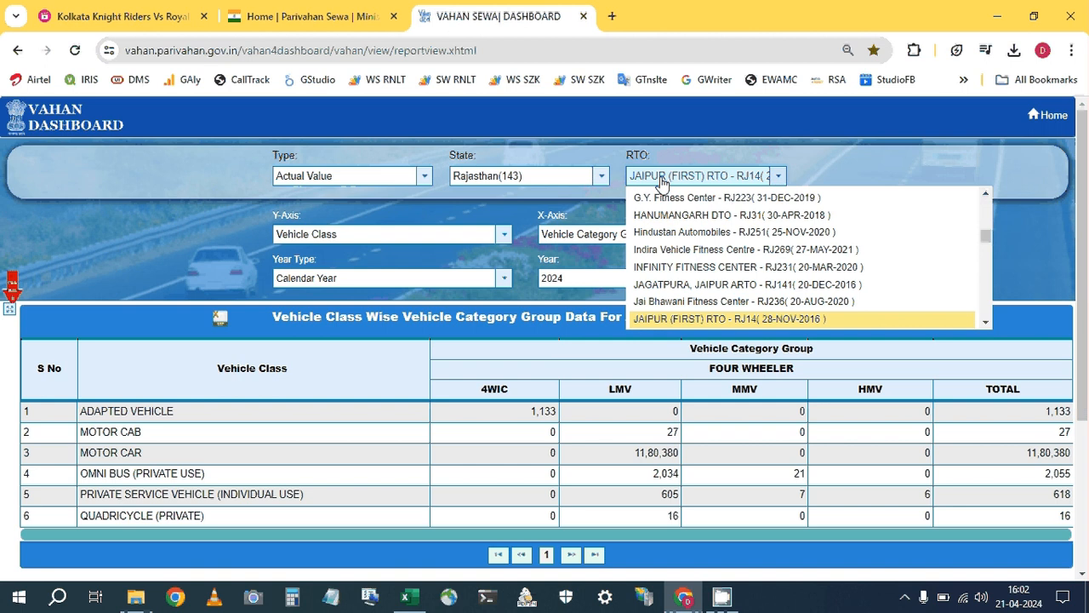
pyautogui.press('Down')
pyautogui.press('Down')
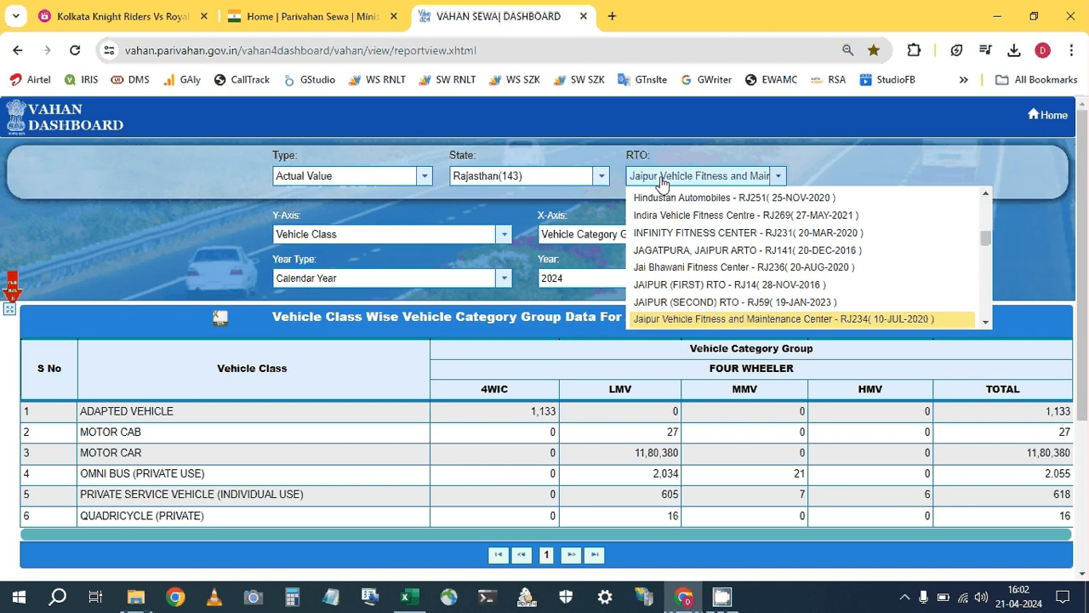
pyautogui.press('k')
pyautogui.press('Up')
pyautogui.press('Up')
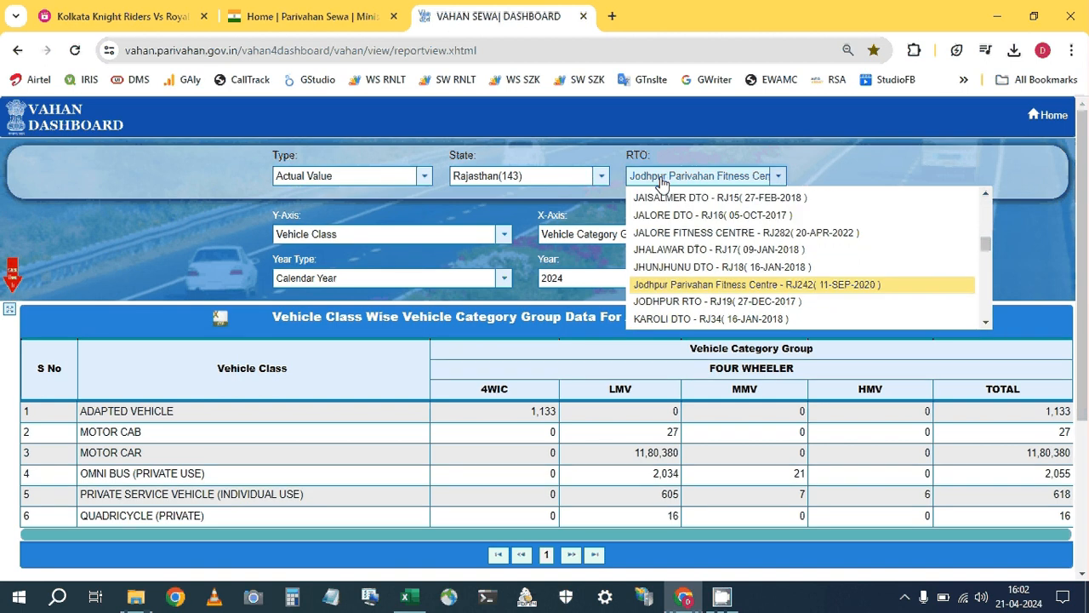
pyautogui.press('Down')
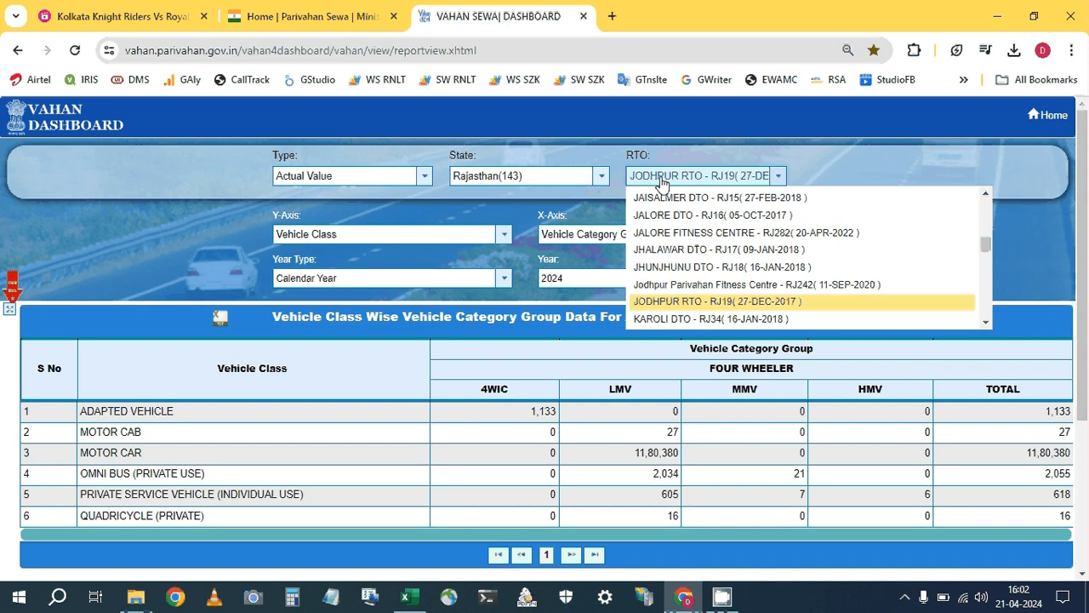
pyautogui.press('Return')
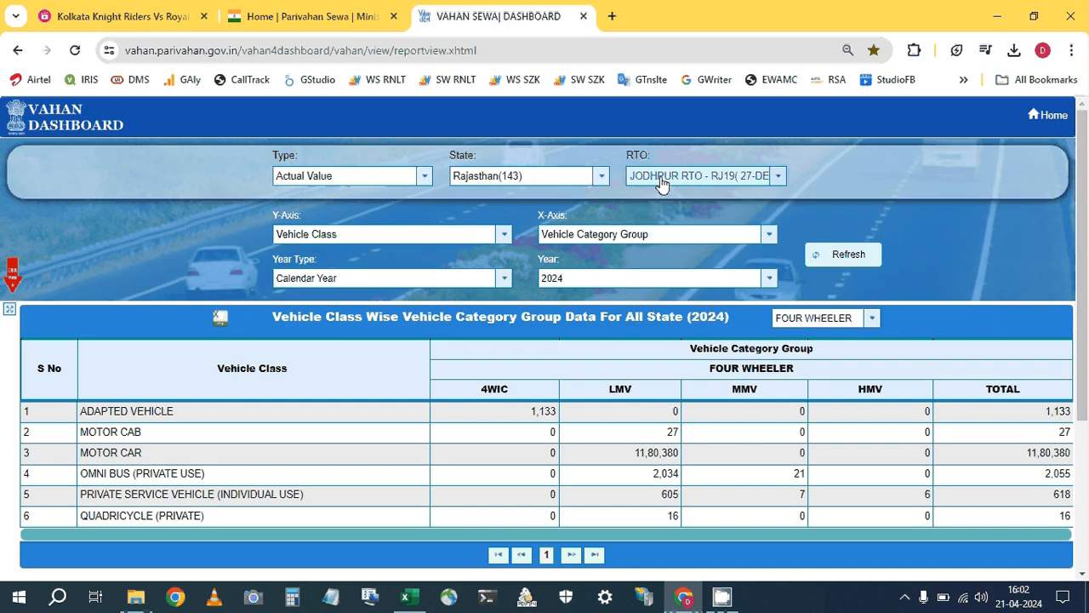
# Set the Y-axis to Maker and the X-axis to Month Wise, and refresh the 2024 report for Jodhpur RTO.
pyautogui.click(305, 224)
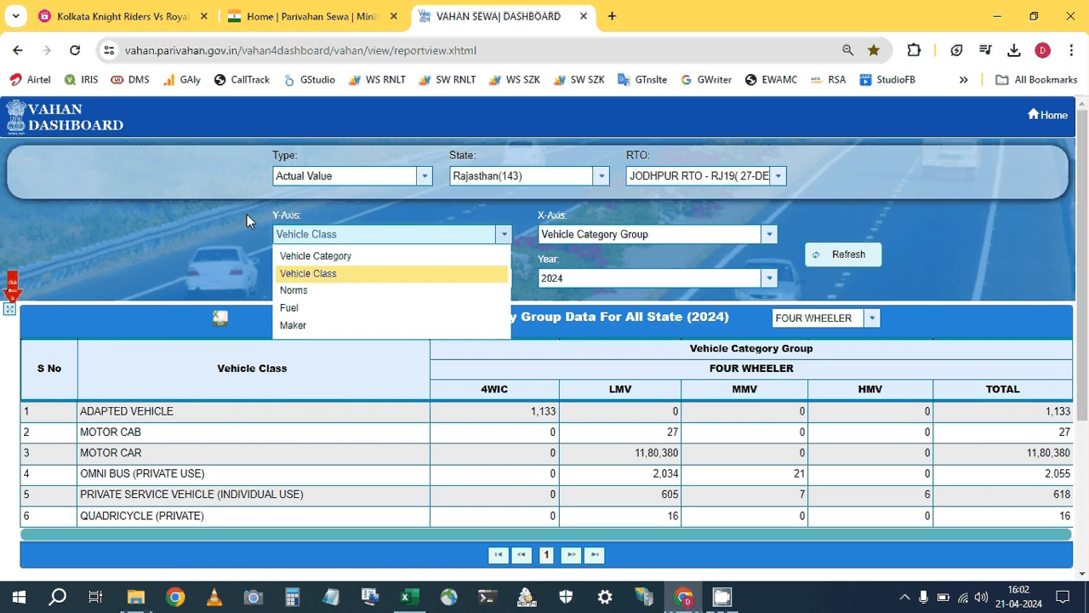
pyautogui.click(295, 325)
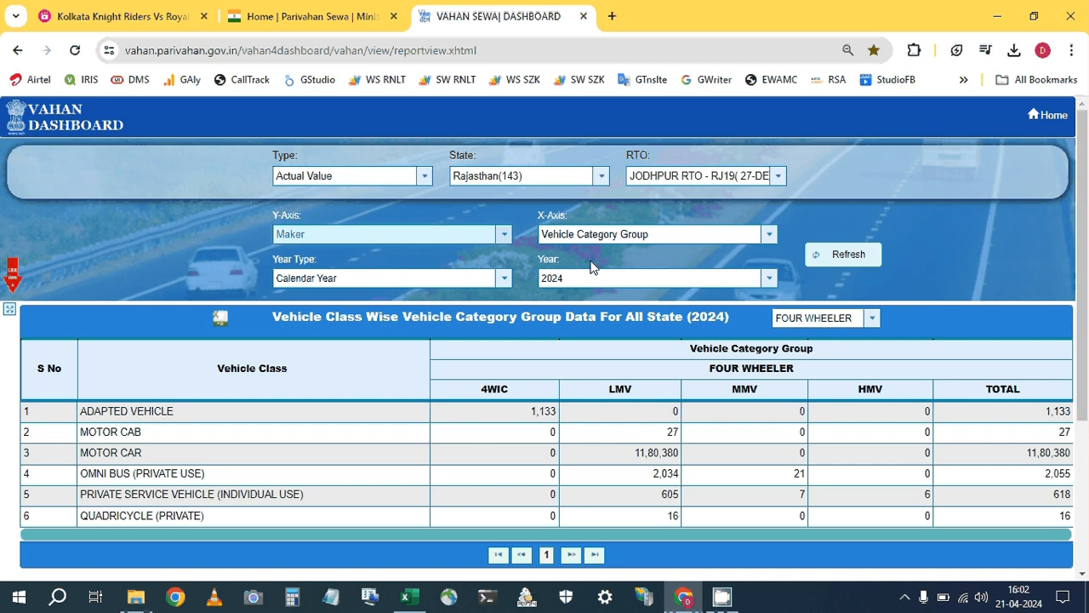
pyautogui.click(688, 238)
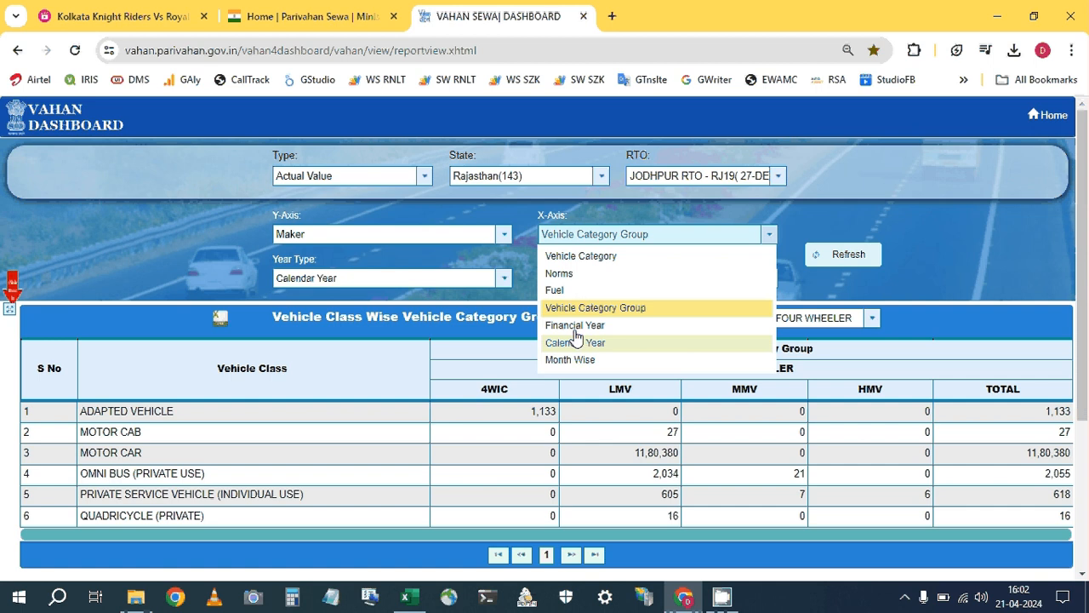
pyautogui.click(577, 359)
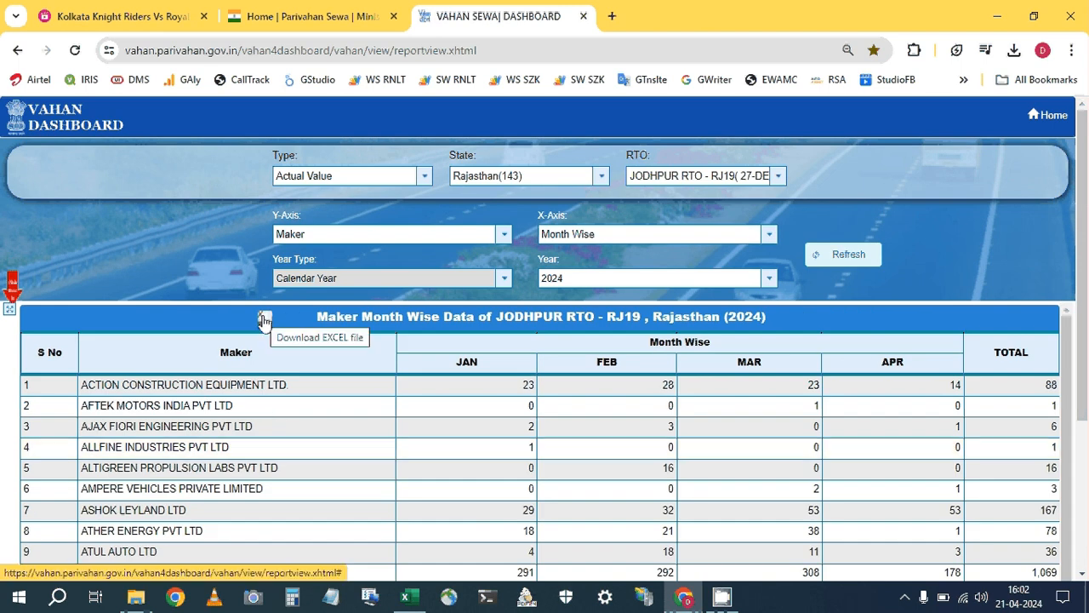
# Check the recent downloads, switch to Excel and open all six reportTable workbooks from the rto jpr folder in Downloads.
pyautogui.click(1014, 51)
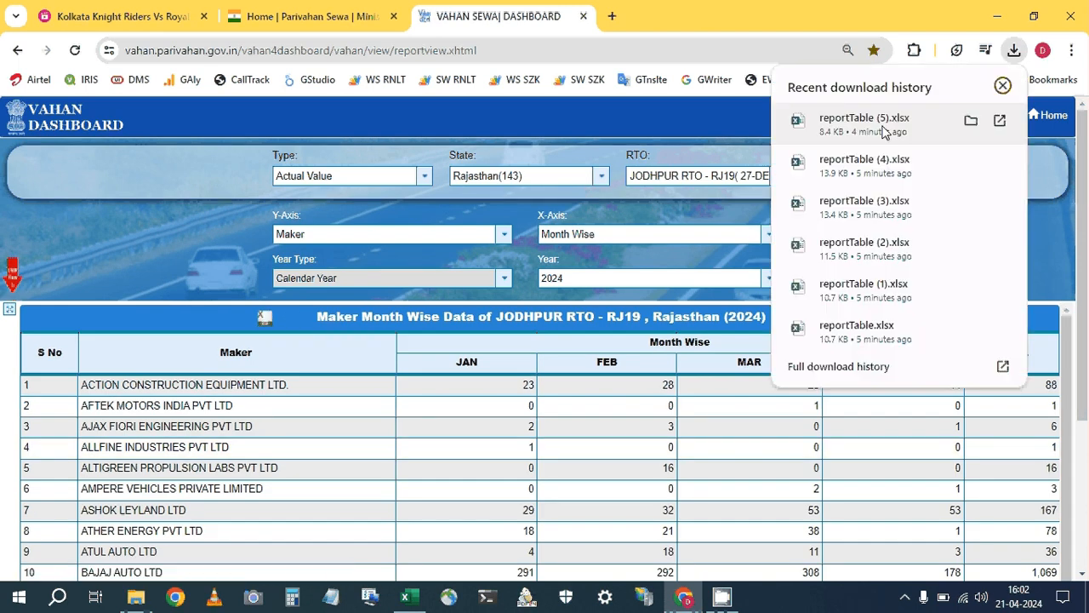
pyautogui.click(723, 140)
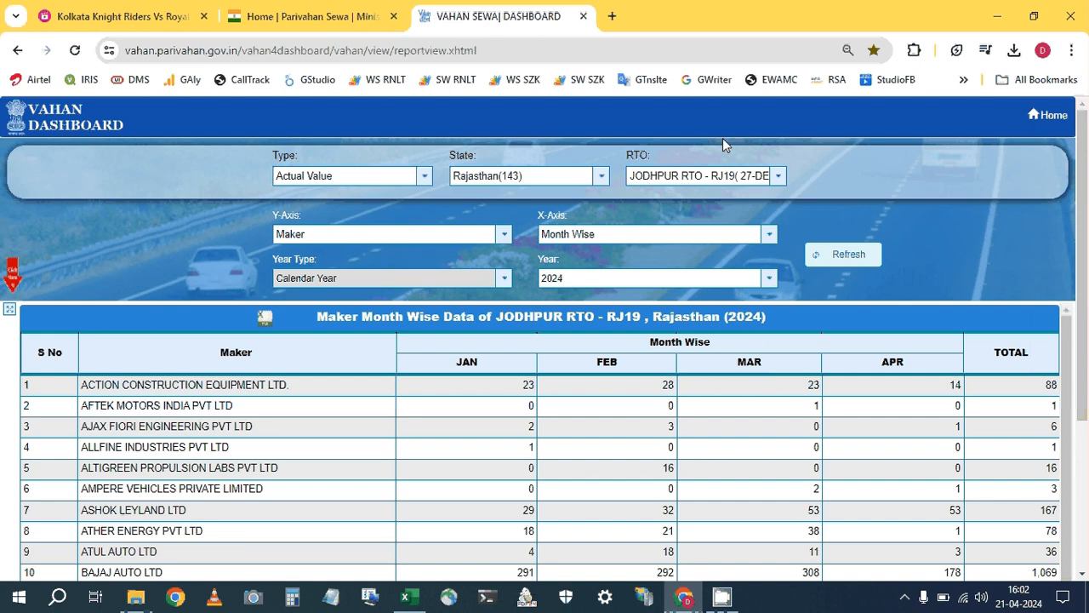
pyautogui.click(412, 601)
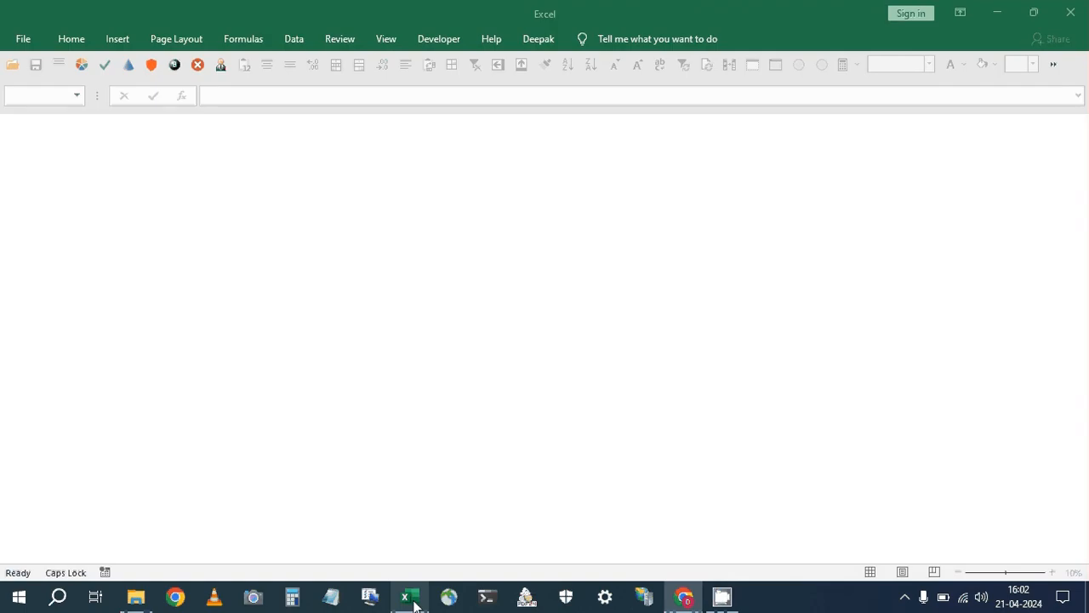
pyautogui.hotkey('ctrl', 'o')
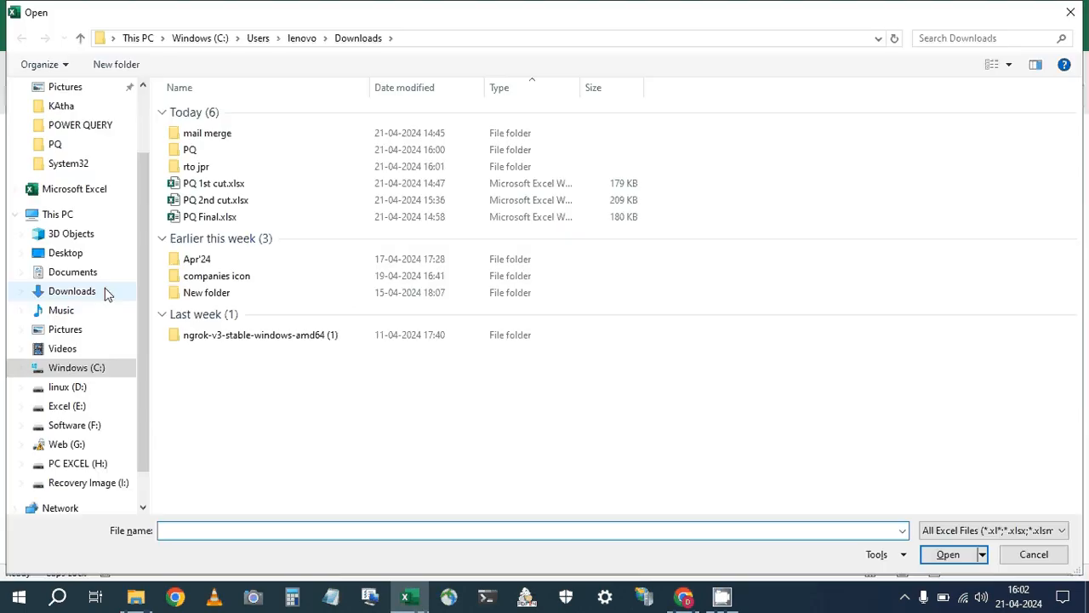
pyautogui.click(106, 294)
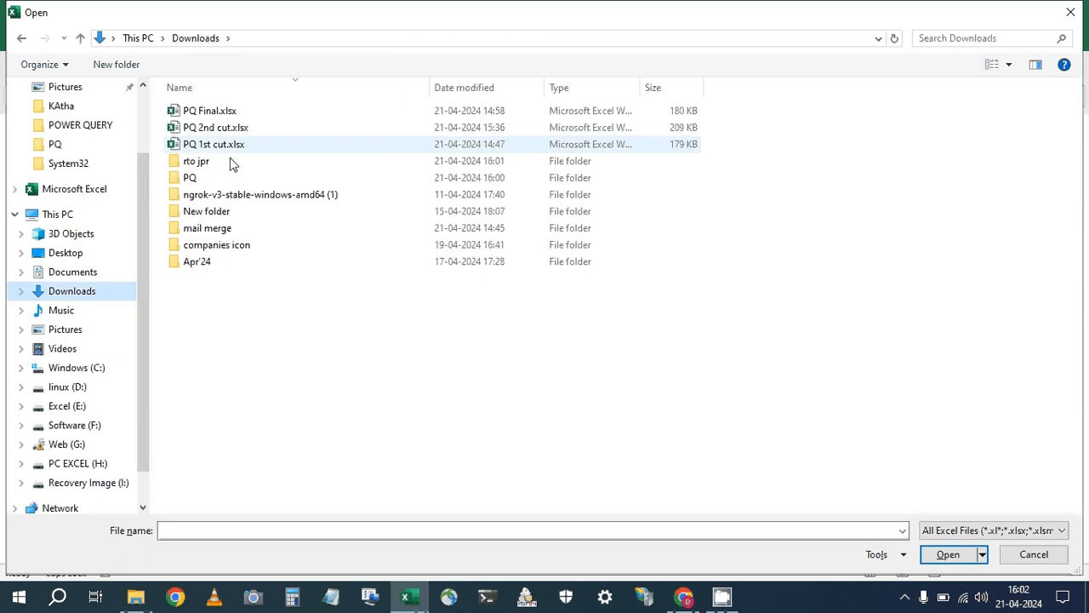
pyautogui.doubleClick(232, 162)
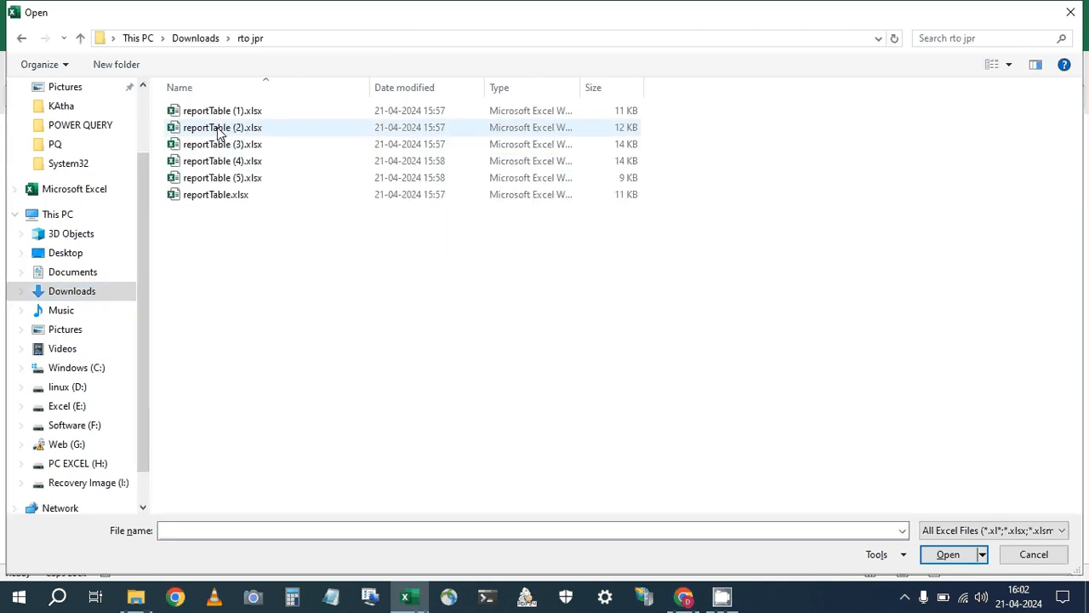
pyautogui.click(215, 112)
pyautogui.keyDown('shift'); pyautogui.click(240, 201); pyautogui.keyUp('shift')
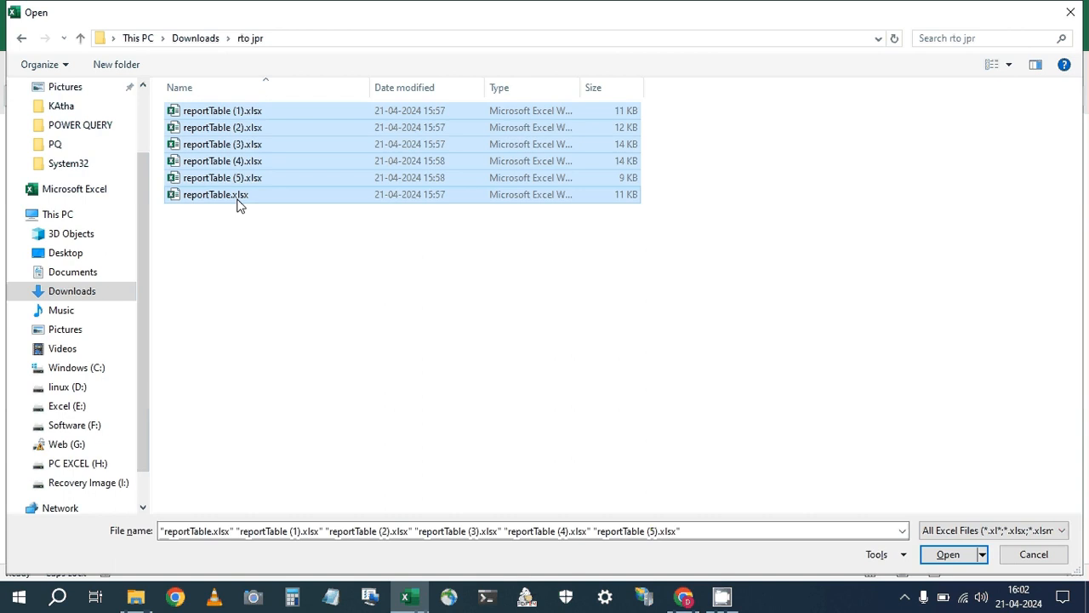
pyautogui.press('Return')
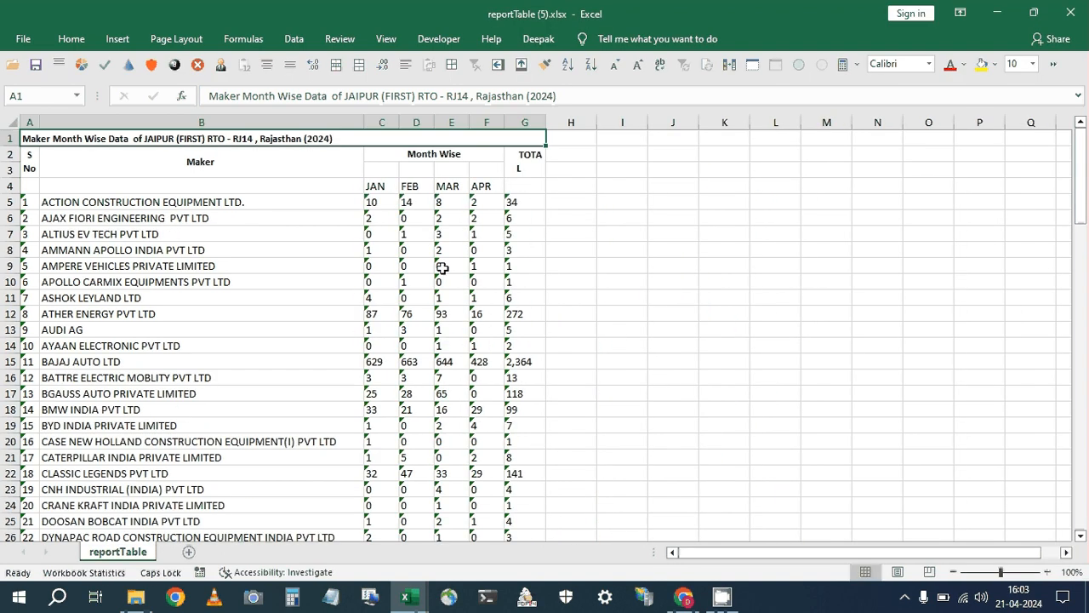
# Page through the open yearly Jaipur (First) RTO workbooks from 2024 back to 2019 and compare their header layouts.
pyautogui.click(520, 186)
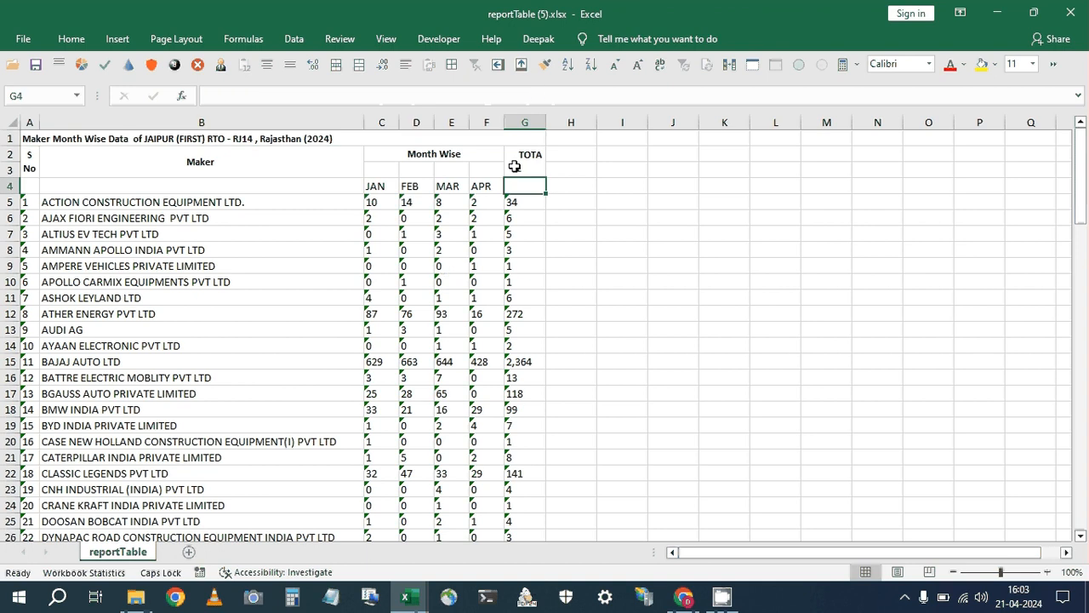
pyautogui.hotkey('alt', 'Tab')
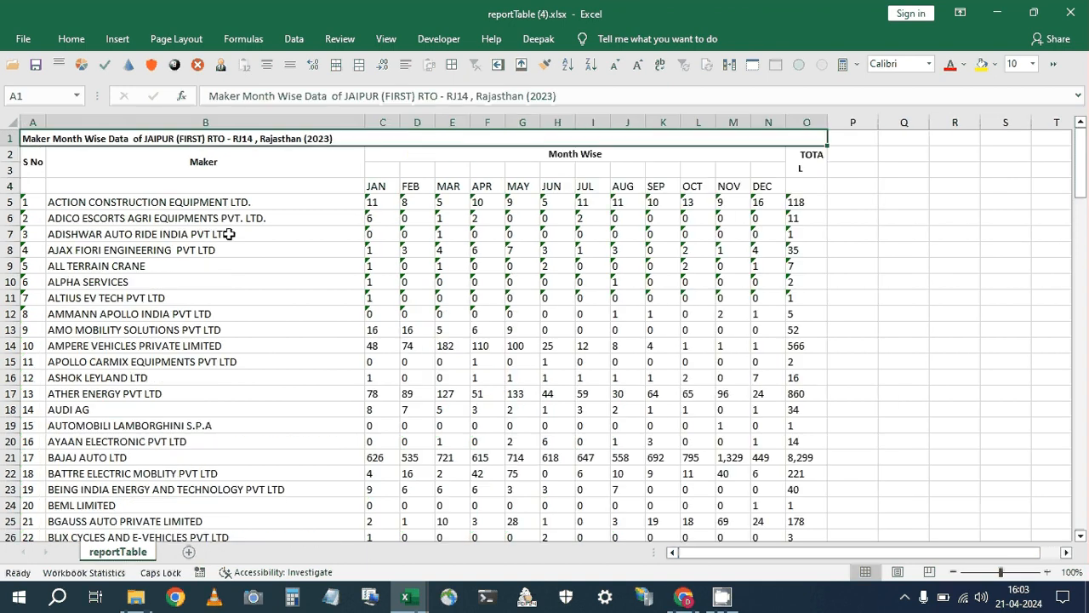
pyautogui.hotkey('ctrl', 'Tab')
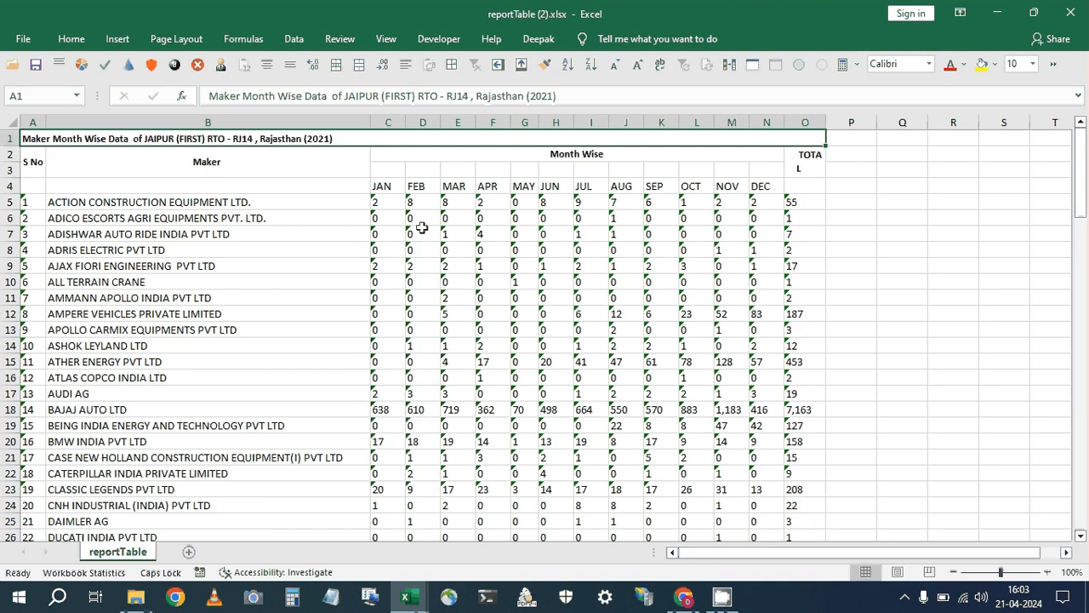
pyautogui.hotkey('ctrl', 'Tab')
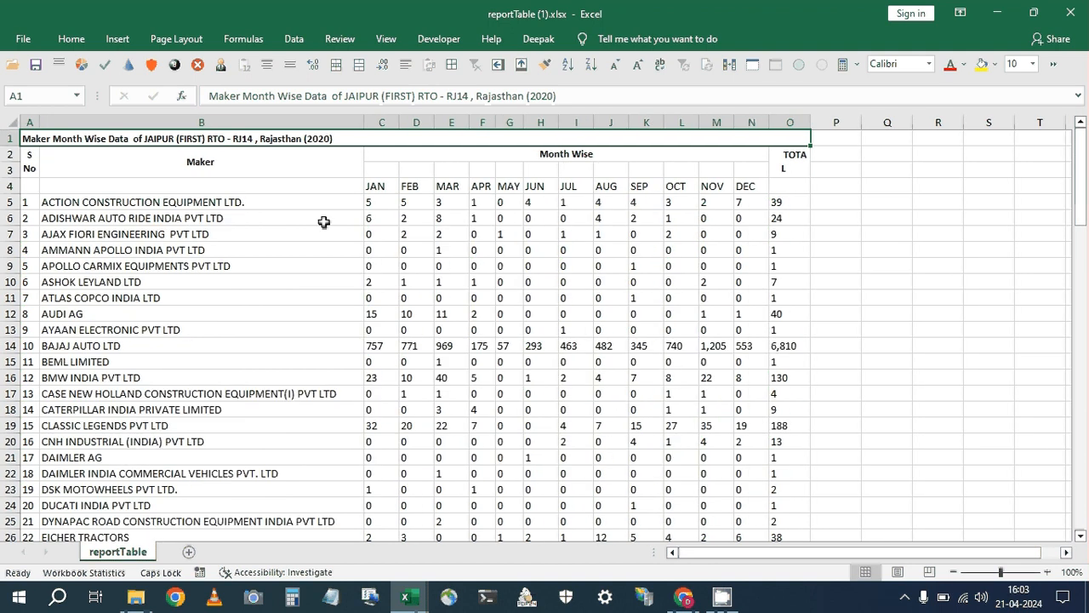
pyautogui.doubleClick(325, 186)
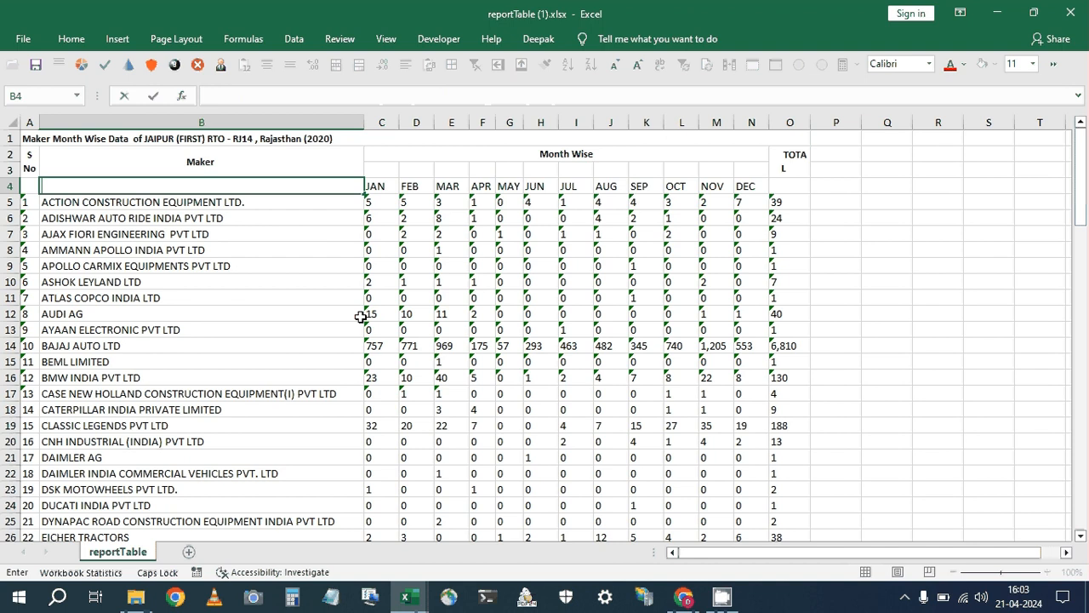
pyautogui.hotkey('ctrl', 'Tab')
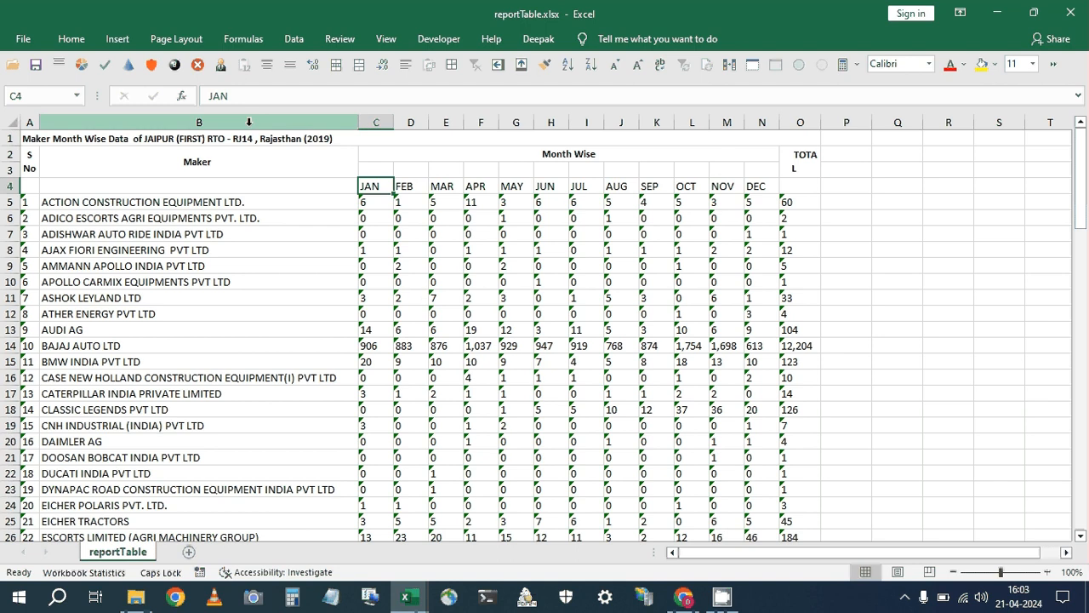
# Examine columns B through O and the TOTAL and JAN header cells in the 2019 report.
pyautogui.moveTo(249, 122); pyautogui.dragTo(792, 174)
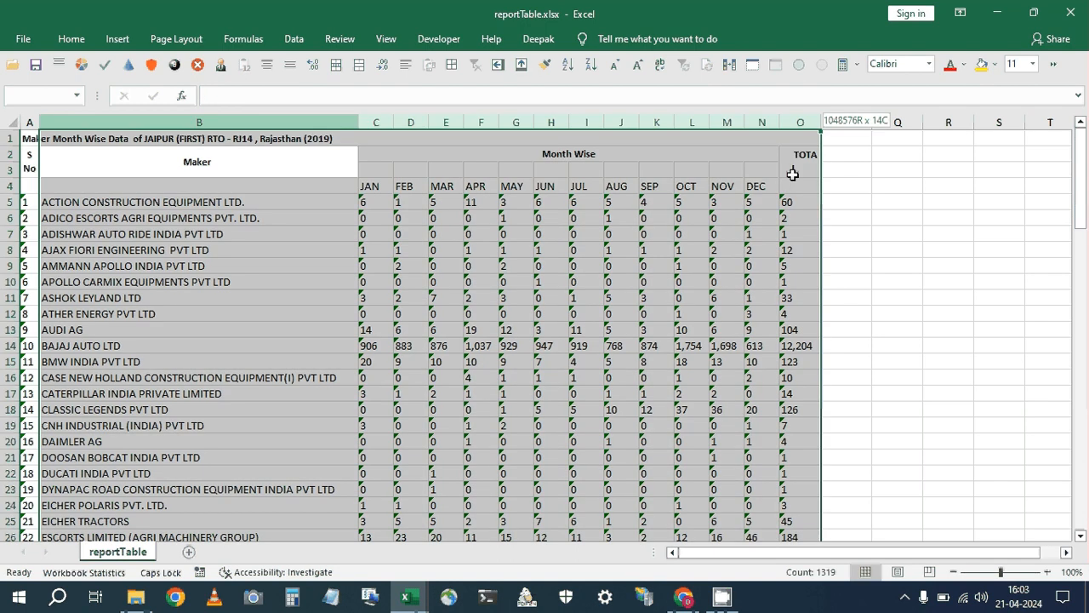
pyautogui.click(792, 174)
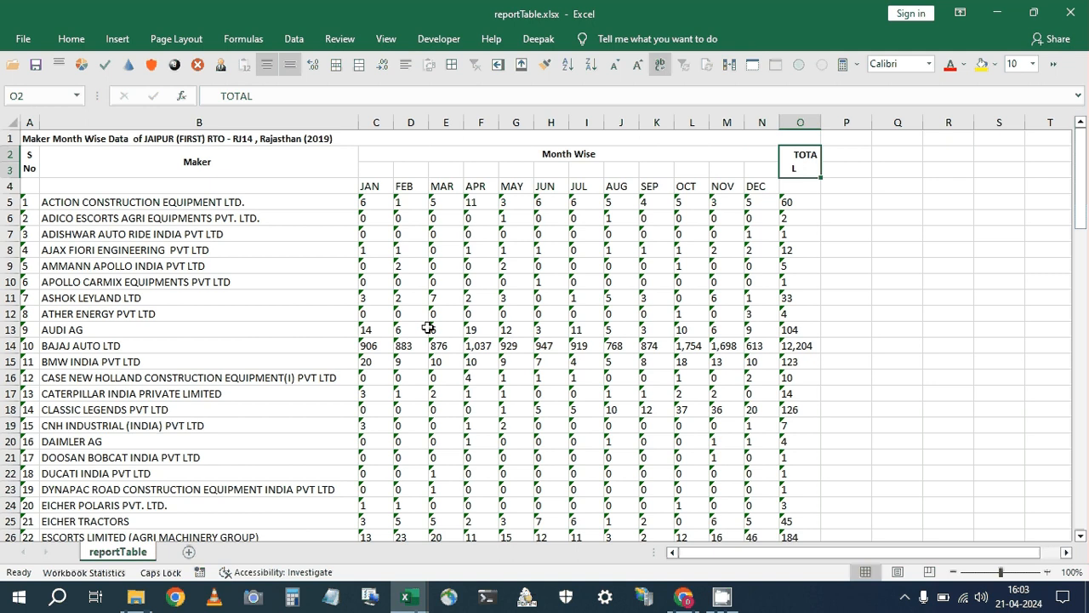
pyautogui.click(374, 186)
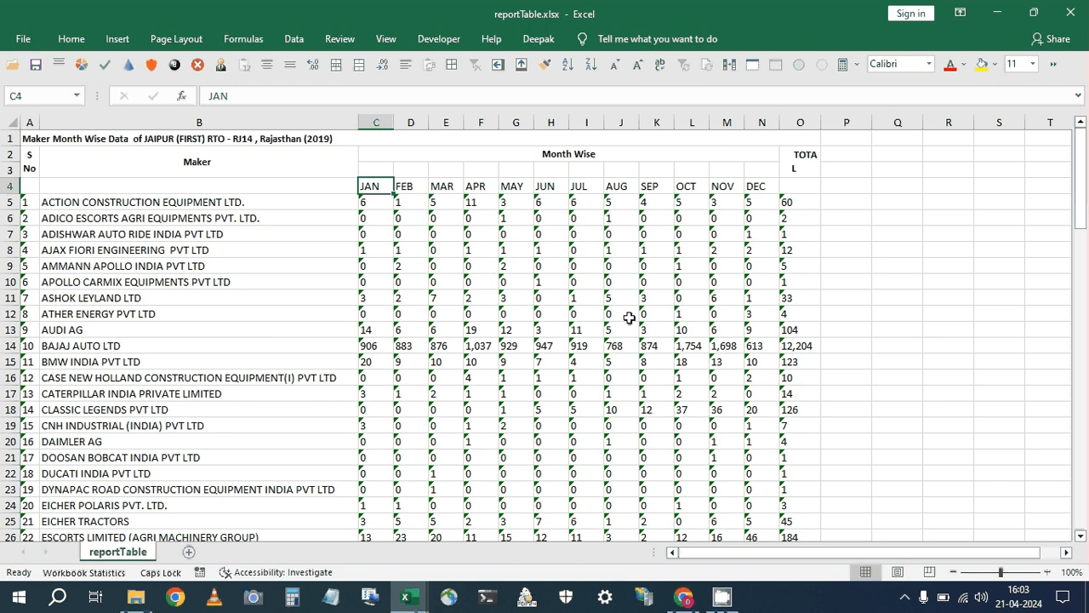
# Examine the title year, month header row and first maker row in the 2023 report, and compare them with the 2021 and 2020 reports.
pyautogui.hotkey('ctrl', 'w')
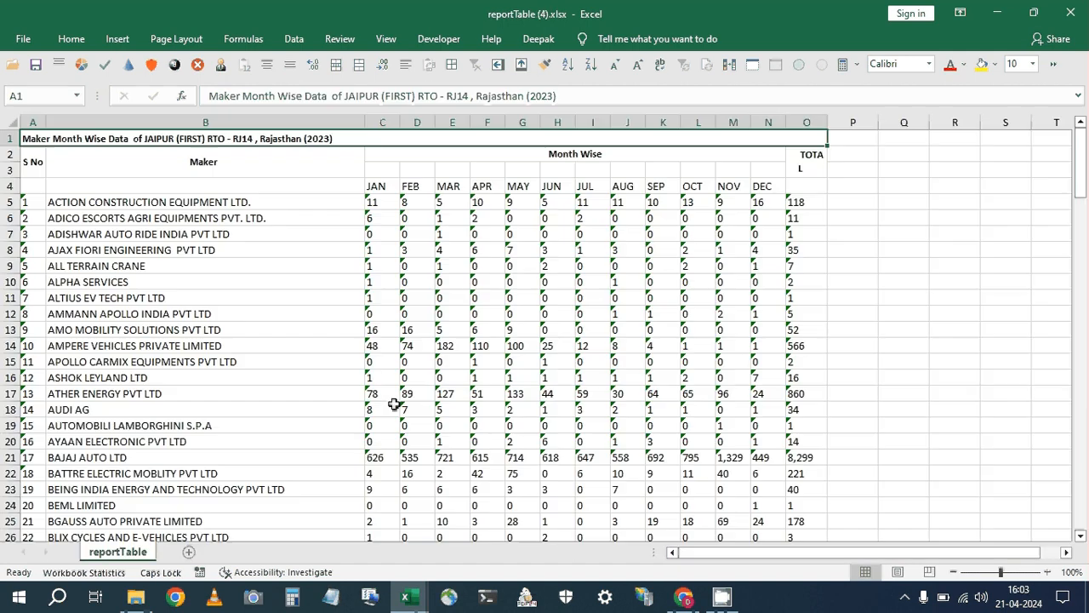
pyautogui.click(335, 185)
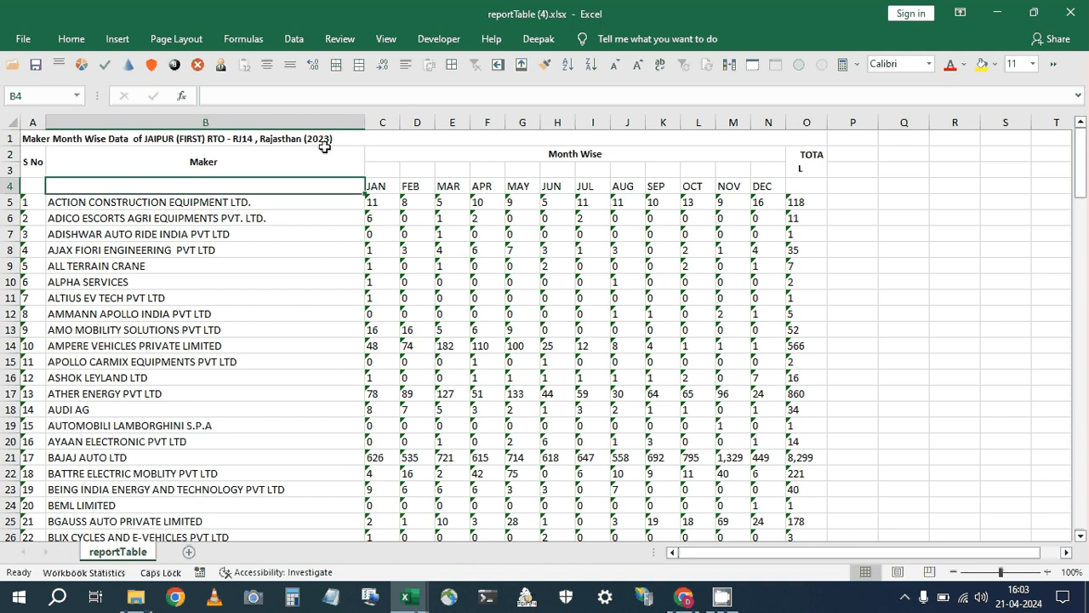
pyautogui.click(323, 140)
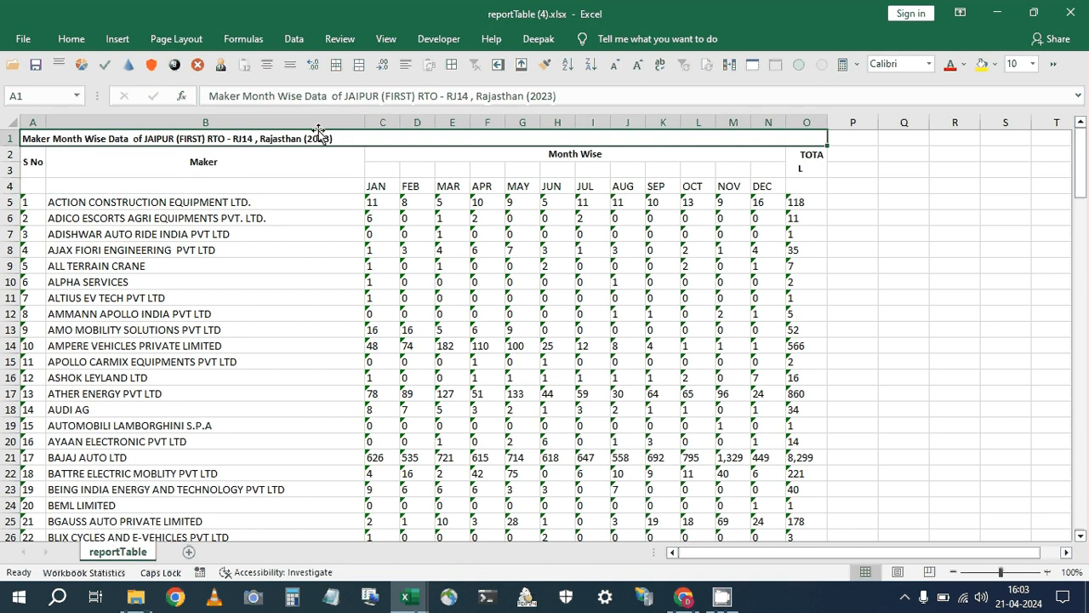
pyautogui.click(374, 187)
pyautogui.hotkey('shift', 'space')
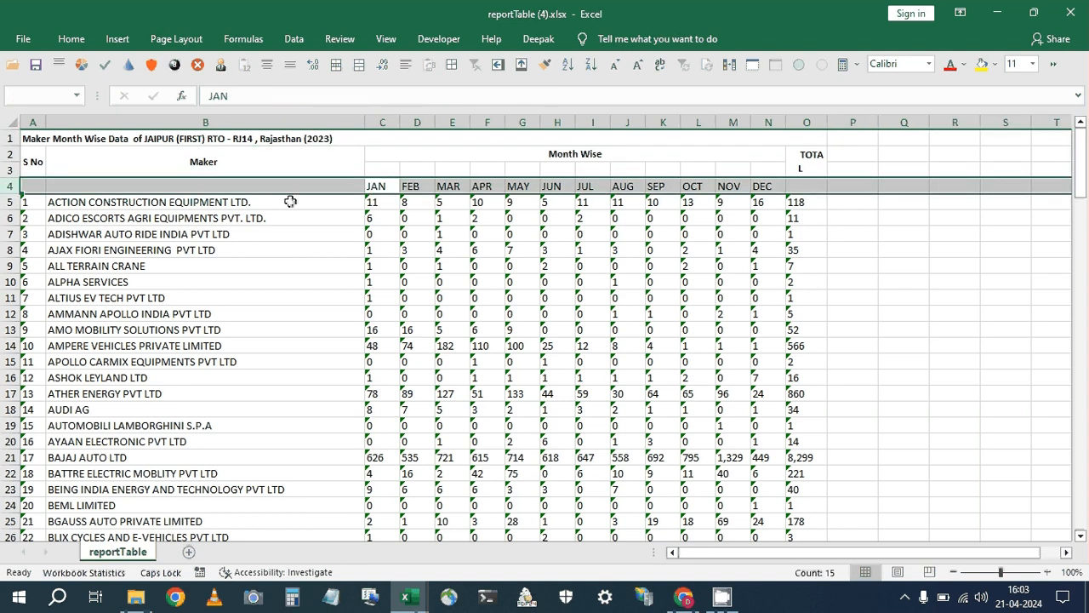
pyautogui.click(259, 183)
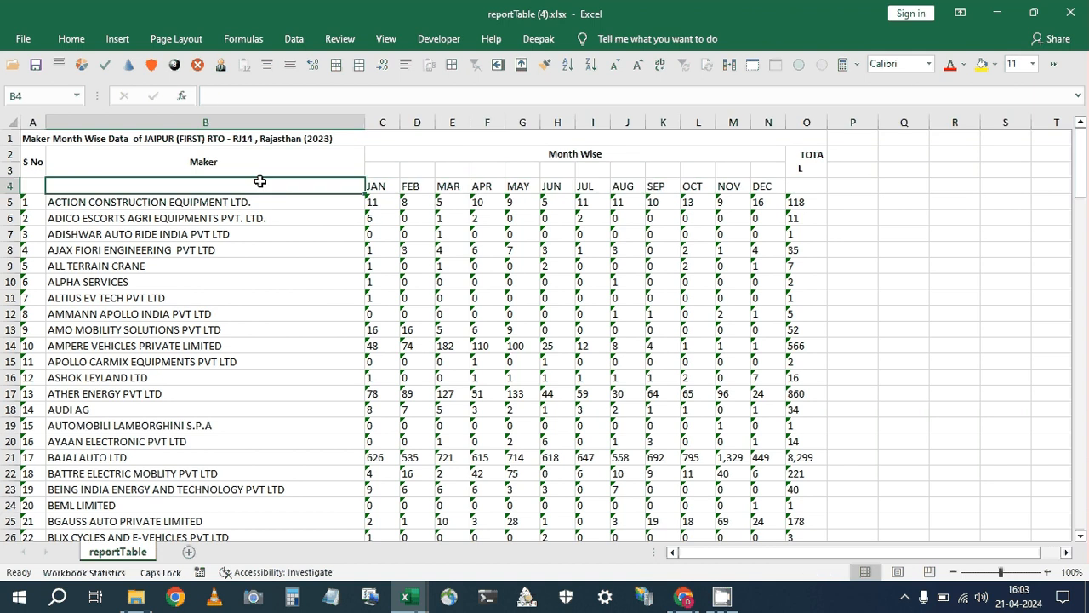
pyautogui.click(183, 208)
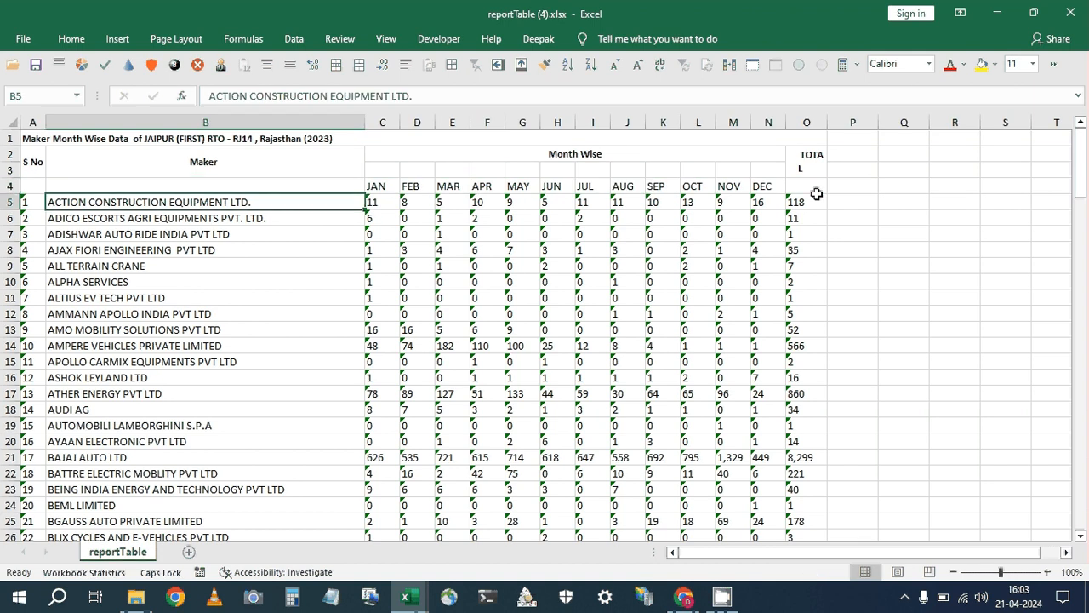
pyautogui.click(385, 200)
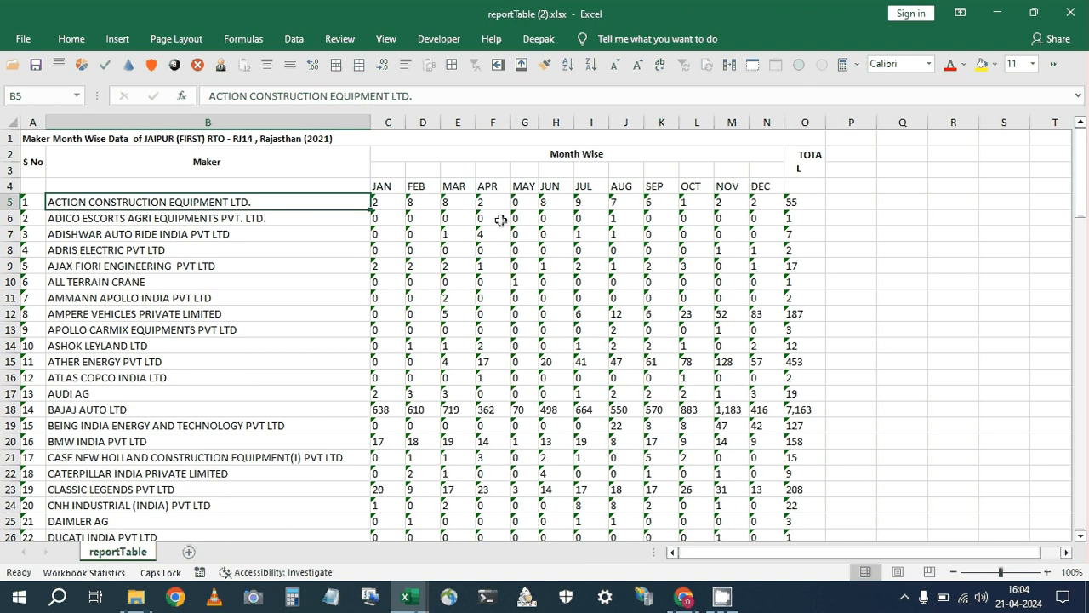
pyautogui.hotkey('ctrl', 'Tab')
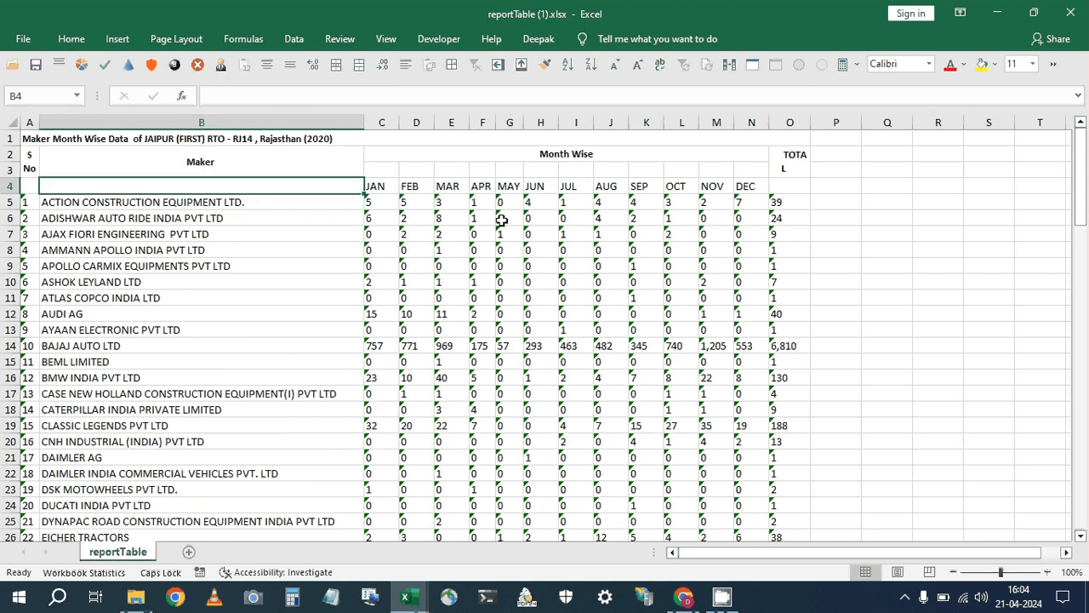
# Close the 2020 report without saving its changes and close the remaining open report workbooks.
pyautogui.hotkey('ctrl', 'w')
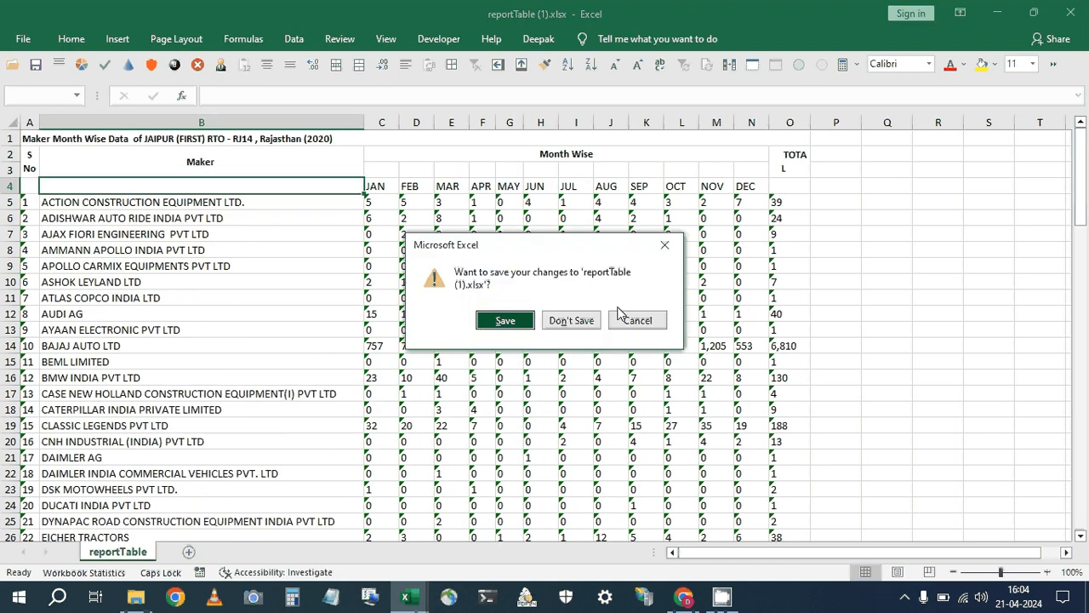
pyautogui.click(593, 325)
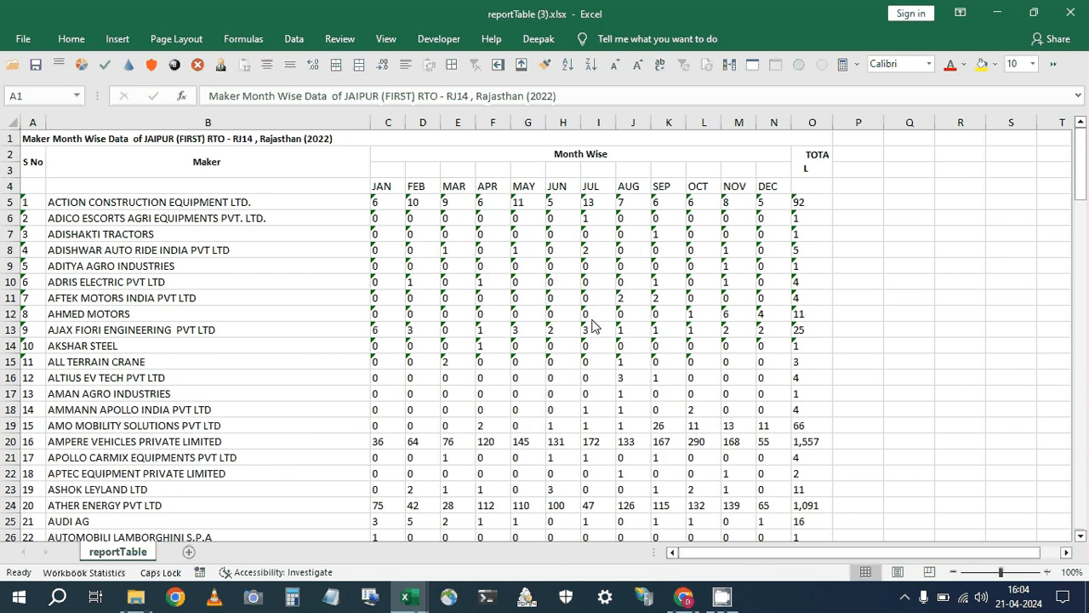
pyautogui.hotkey('ctrl', 'w')
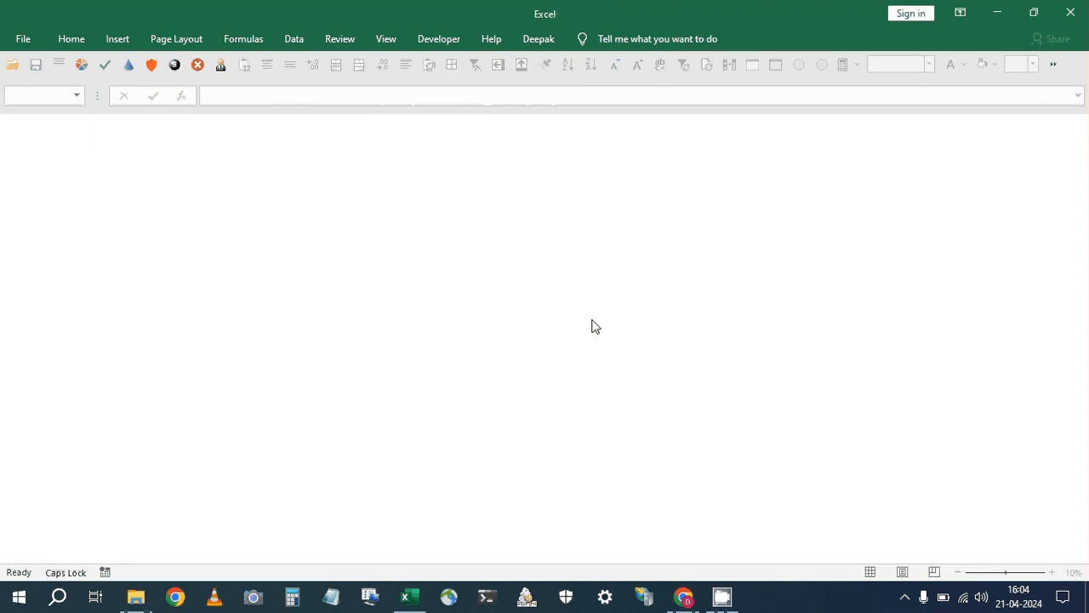
# Open reportTable (5).xlsx from the rto jpr folder, examine its JAN to APR headers and columns B through G, and close it.
pyautogui.hotkey('ctrl', 'o')
pyautogui.click(244, 184)
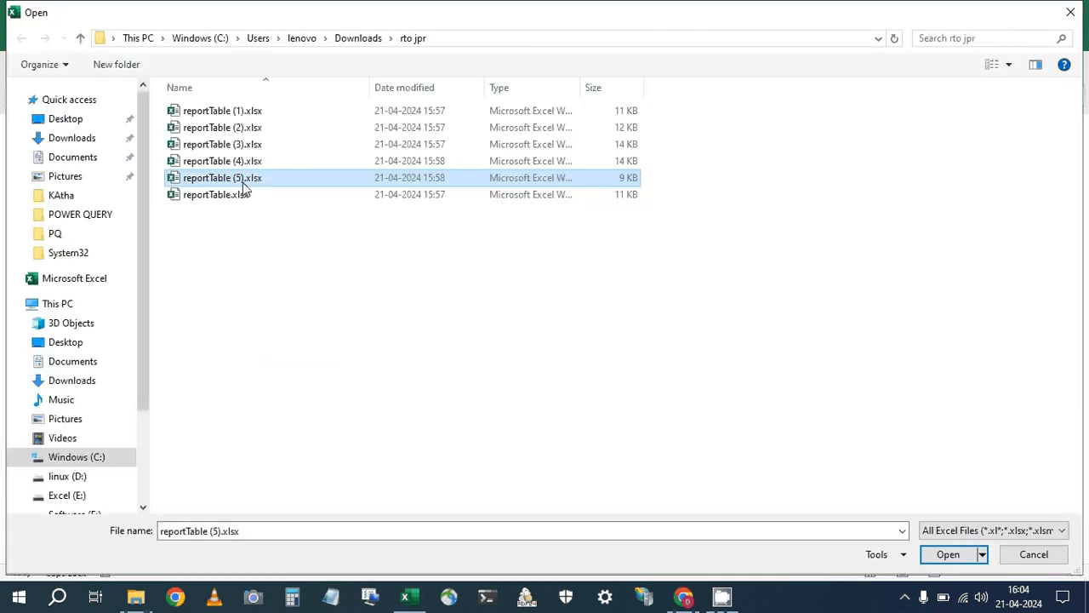
pyautogui.doubleClick(244, 184)
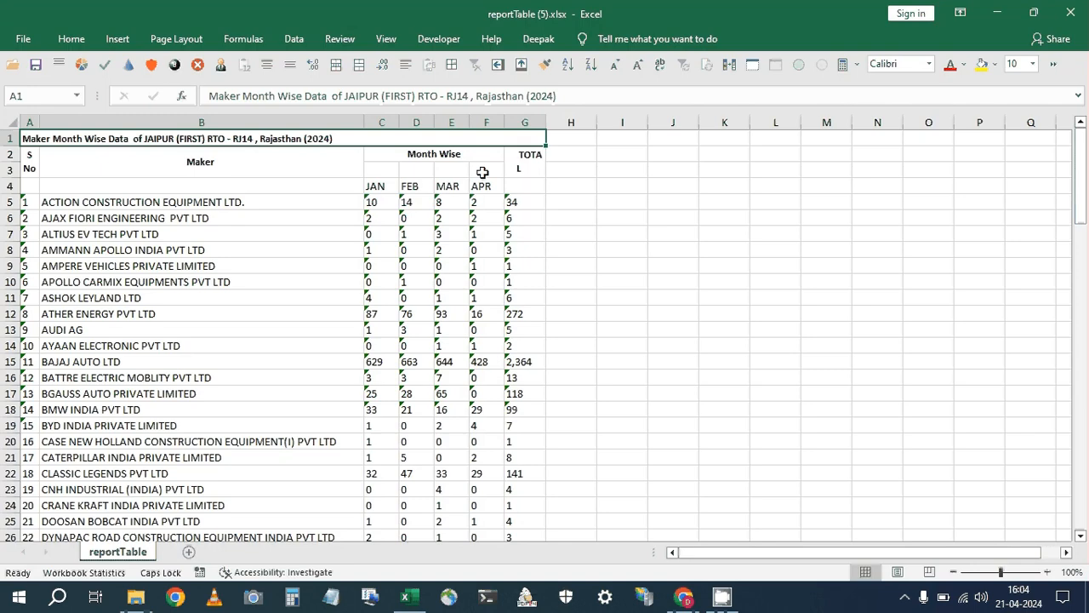
pyautogui.moveTo(374, 186); pyautogui.dragTo(482, 185)
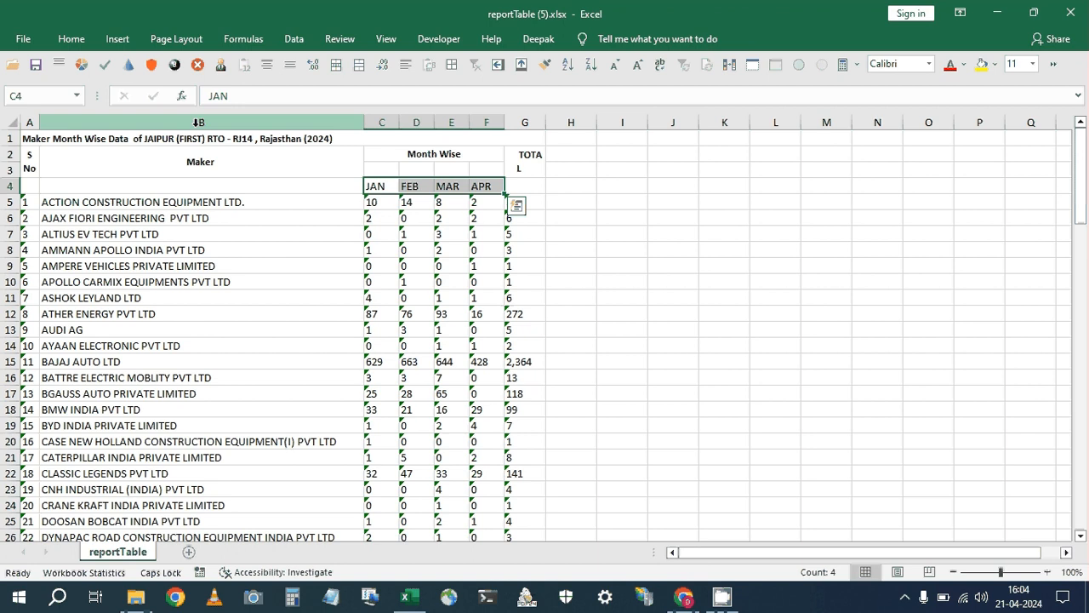
pyautogui.moveTo(197, 122); pyautogui.dragTo(528, 134)
pyautogui.click(335, 186)
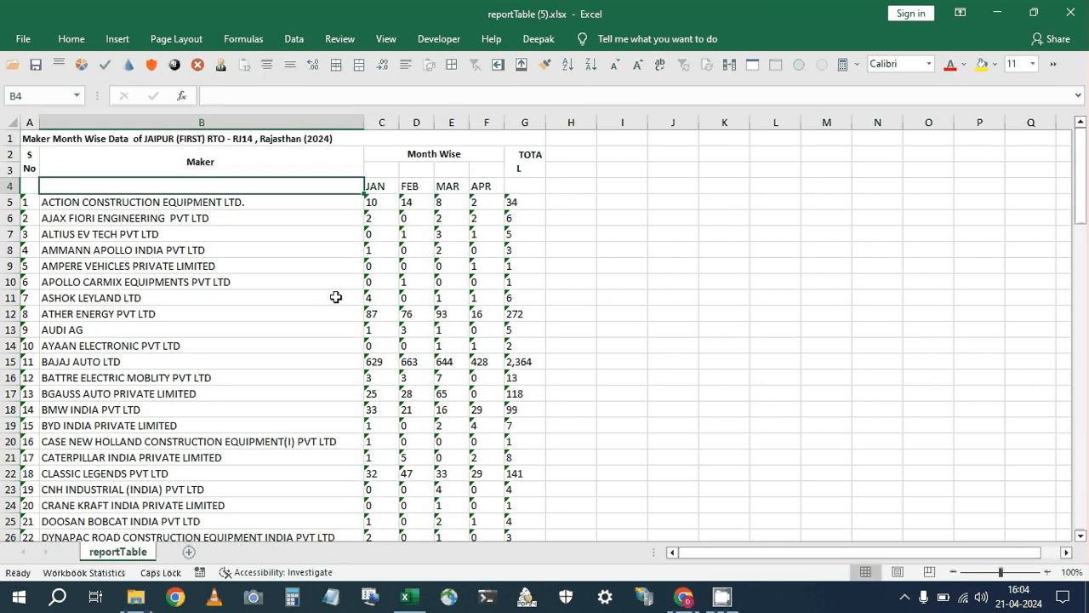
pyautogui.hotkey('ctrl', 'w')
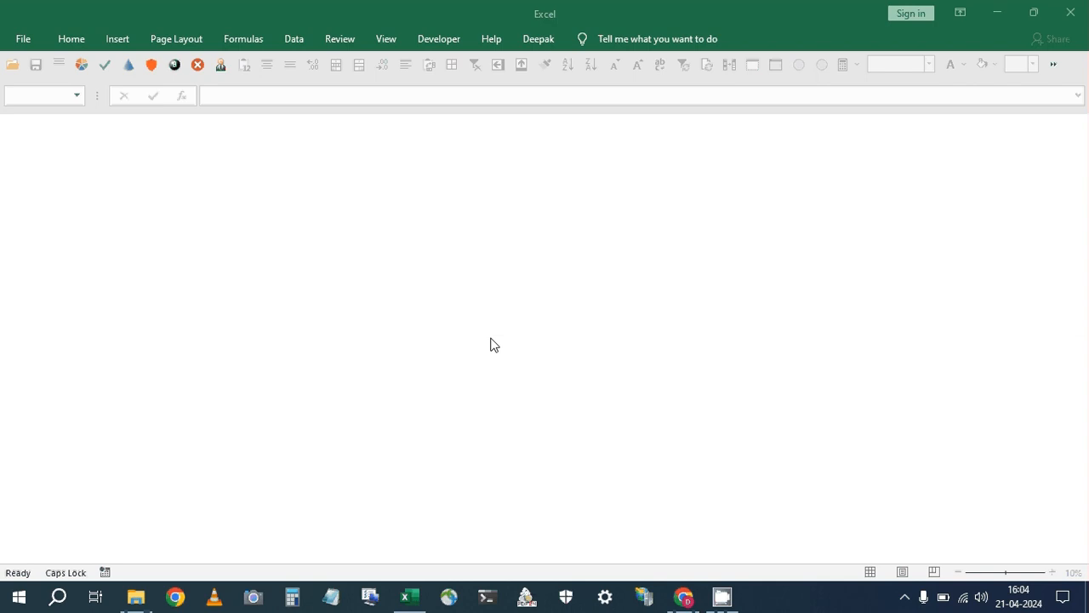
# Open Book1.xlsx from the PQ folder in Downloads, look at its 2019 sheet and close the workbook.
pyautogui.click(358, 38)
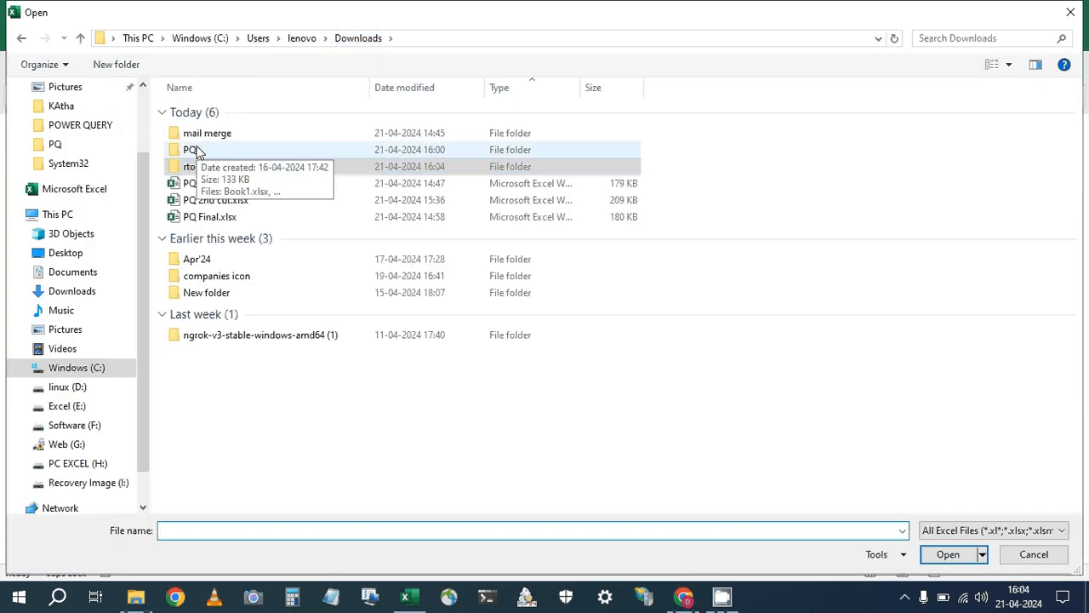
pyautogui.doubleClick(194, 149)
pyautogui.click(219, 144)
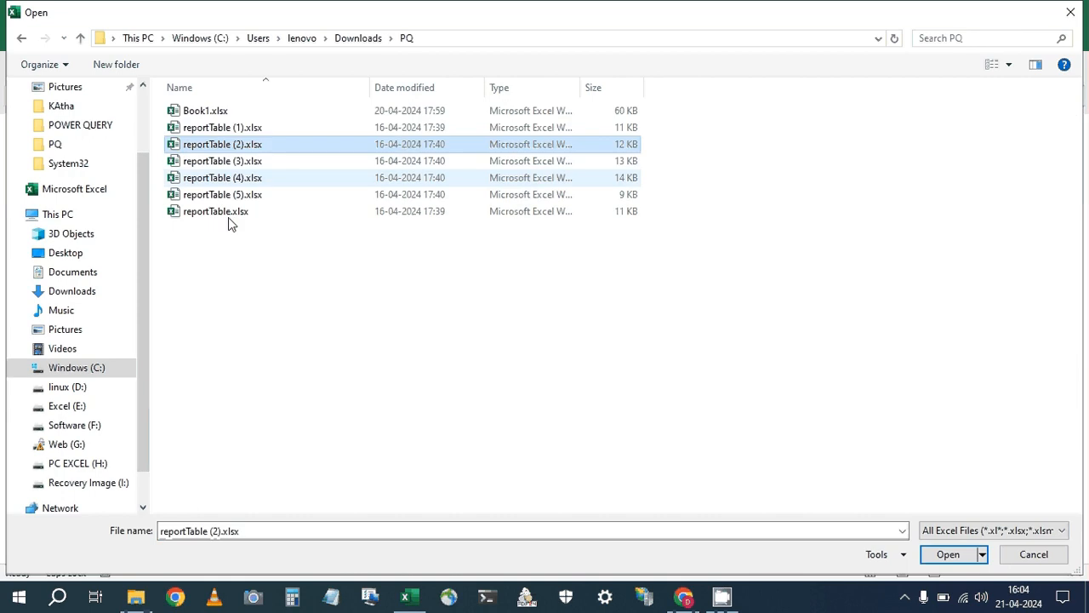
pyautogui.click(355, 38)
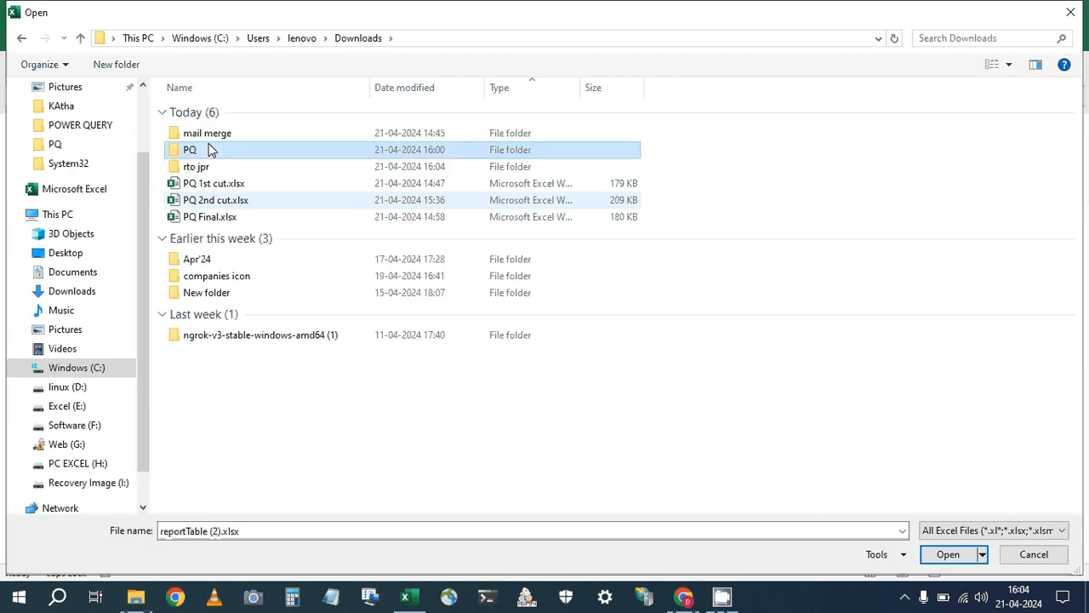
pyautogui.doubleClick(212, 150)
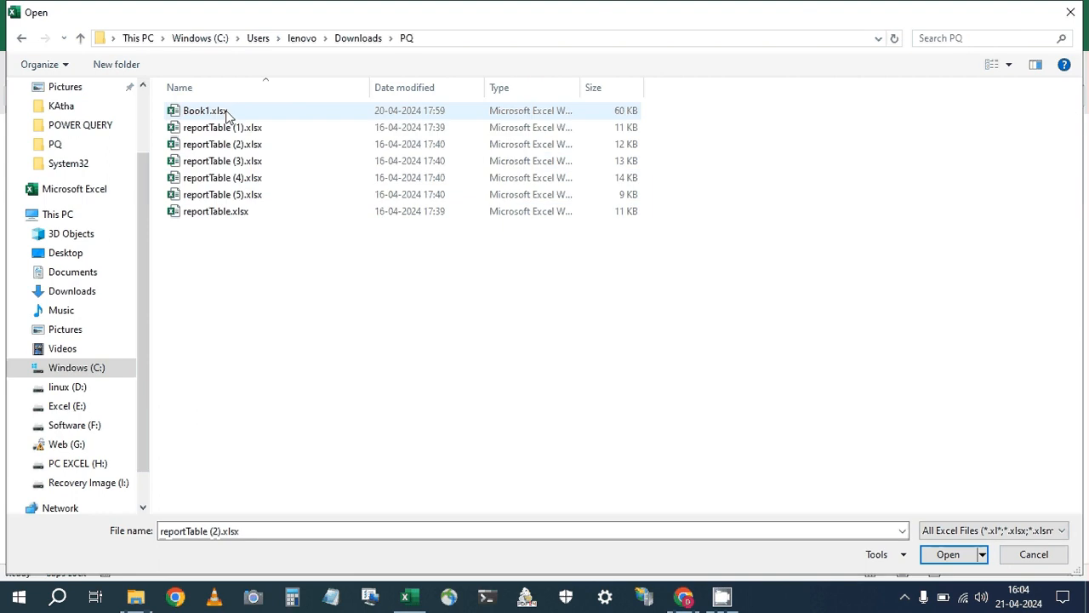
pyautogui.doubleClick(231, 112)
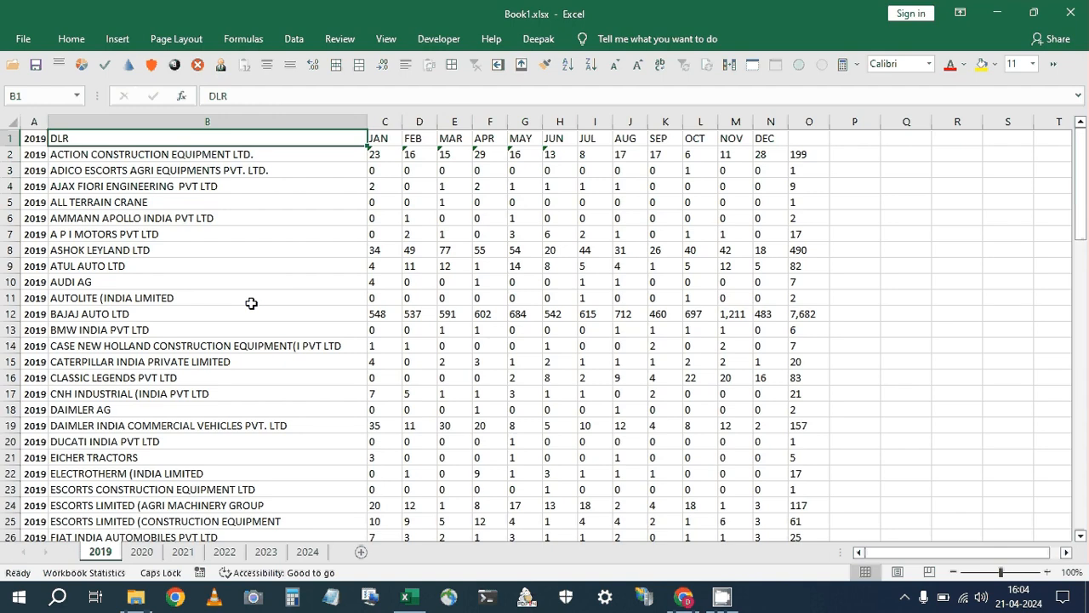
pyautogui.hotkey('ctrl', 'w')
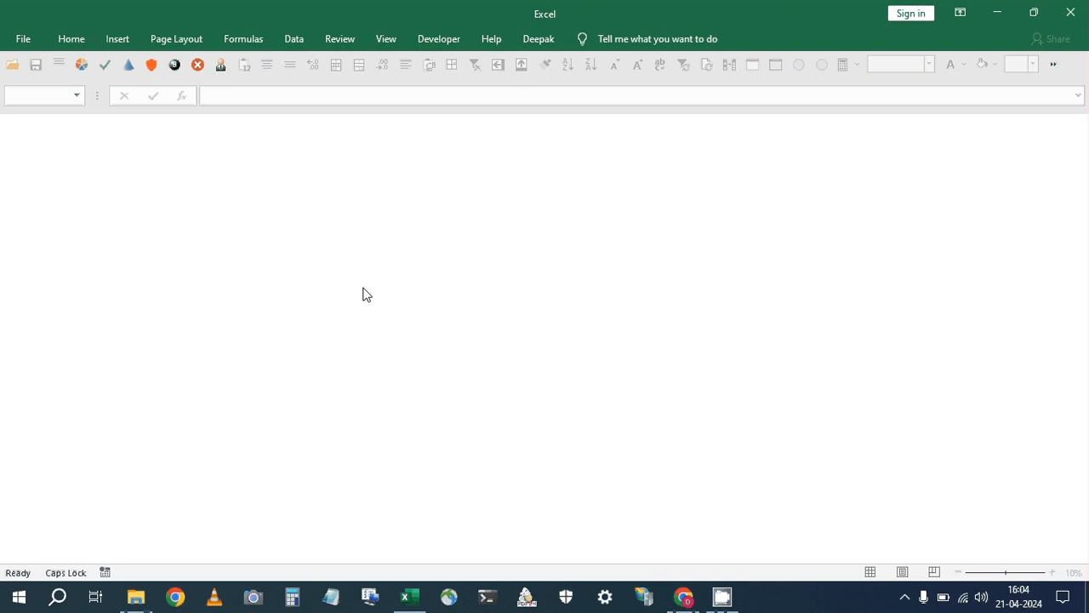
# Open the PQ Final.xlsx workbook from the Downloads folder.
pyautogui.hotkey('ctrl', 'o')
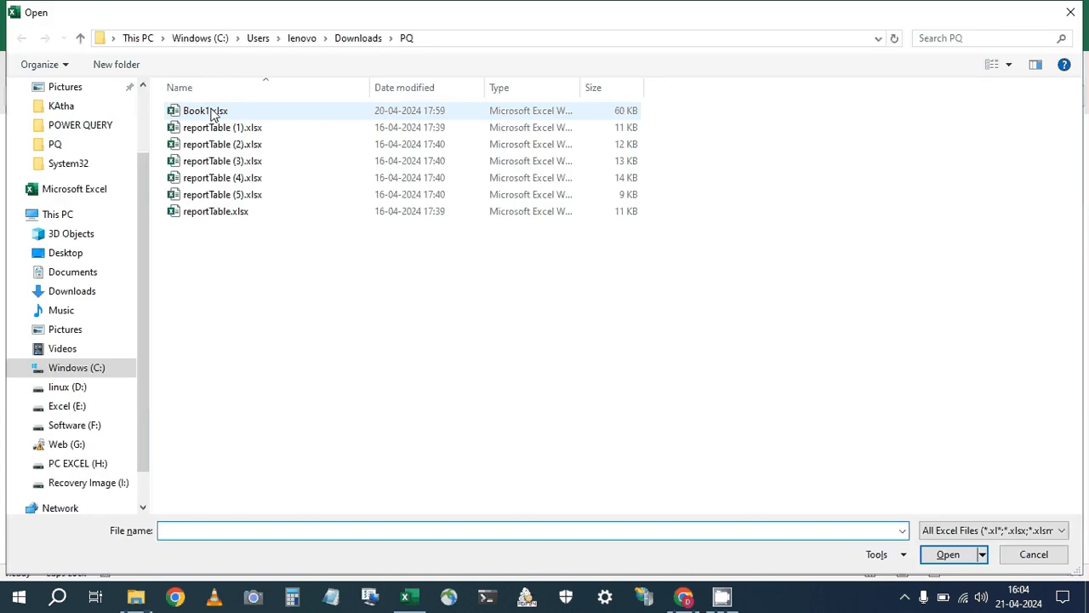
pyautogui.click(212, 116)
pyautogui.hotkey('alt', 'Up')
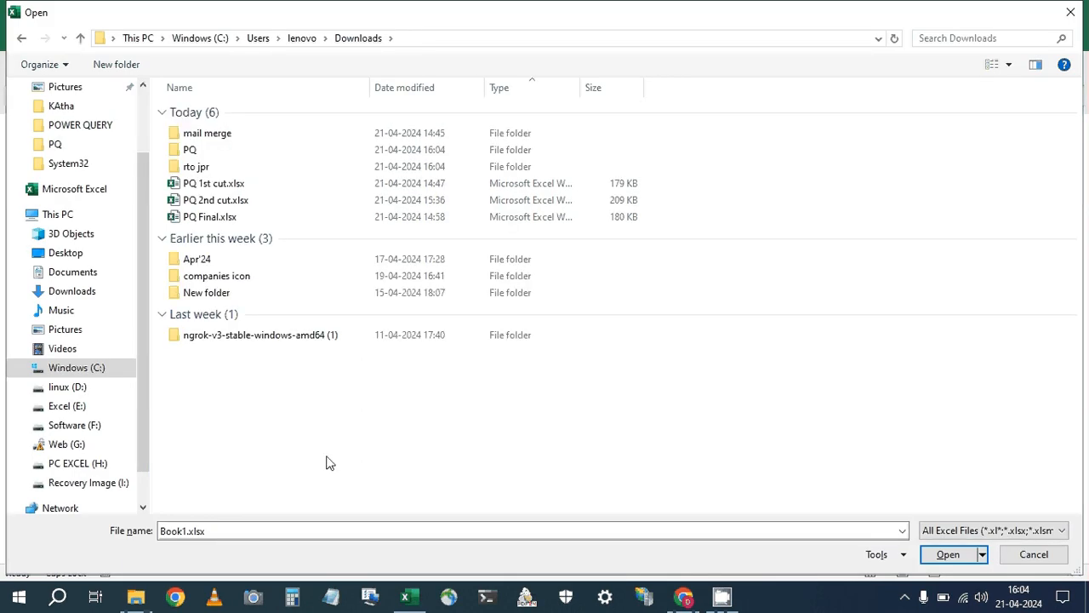
pyautogui.doubleClick(221, 218)
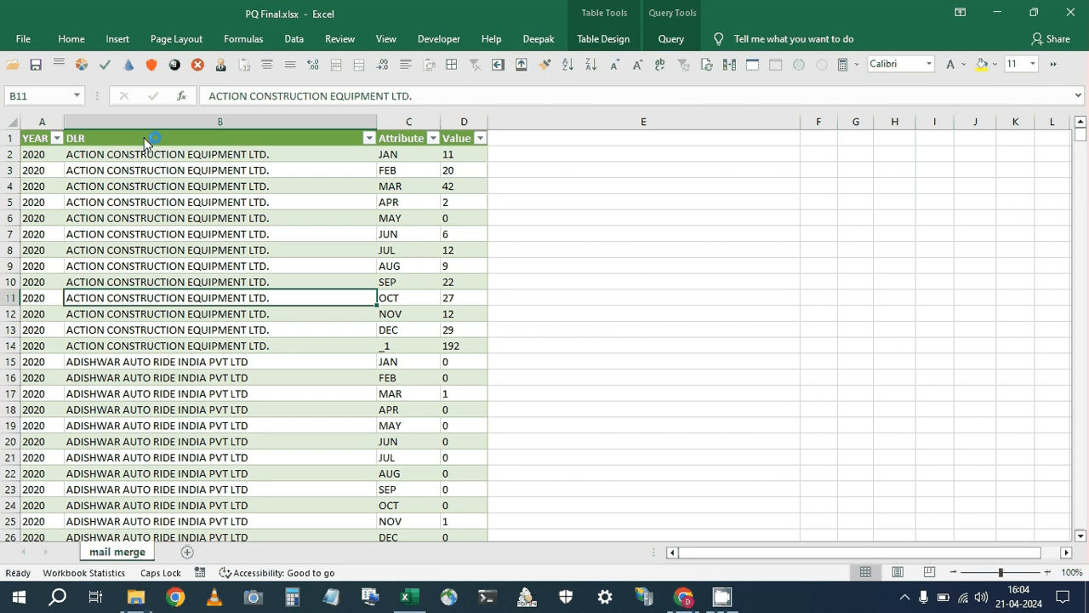
# Examine the YEAR, DLR, Attribute and Value columns of the combined table and the years listed in the YEAR filter.
pyautogui.hotkey('ctrl', 'Home')
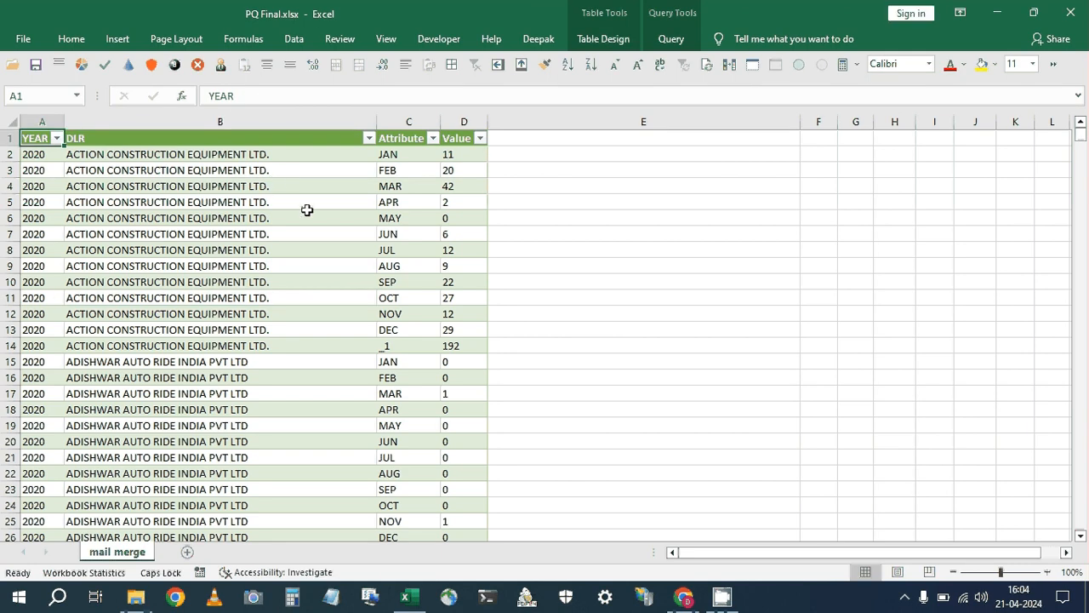
pyautogui.press('Right')
pyautogui.press('Down')
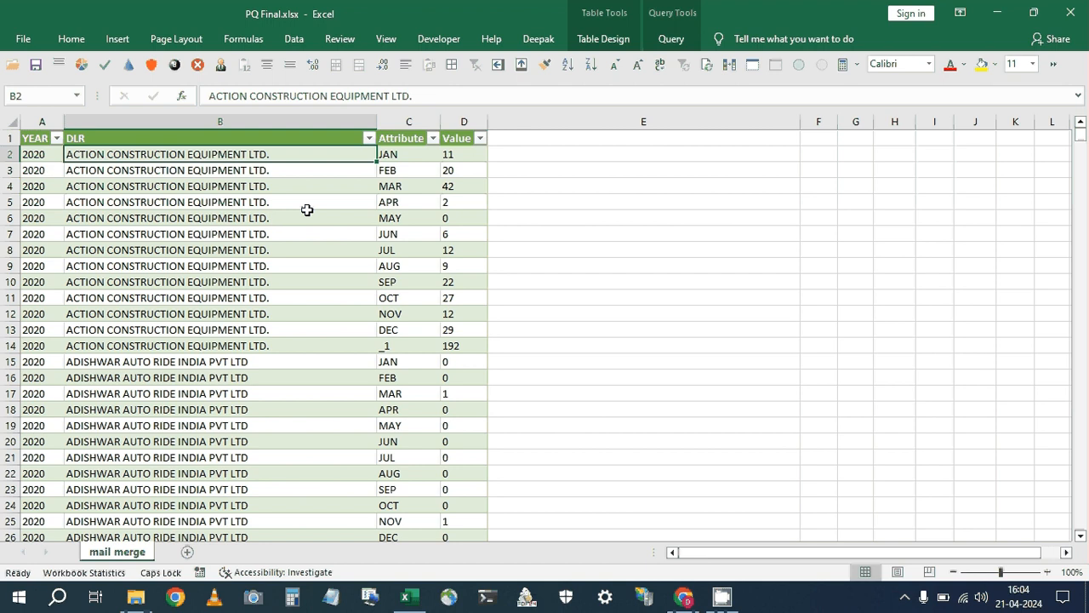
pyautogui.press('Up')
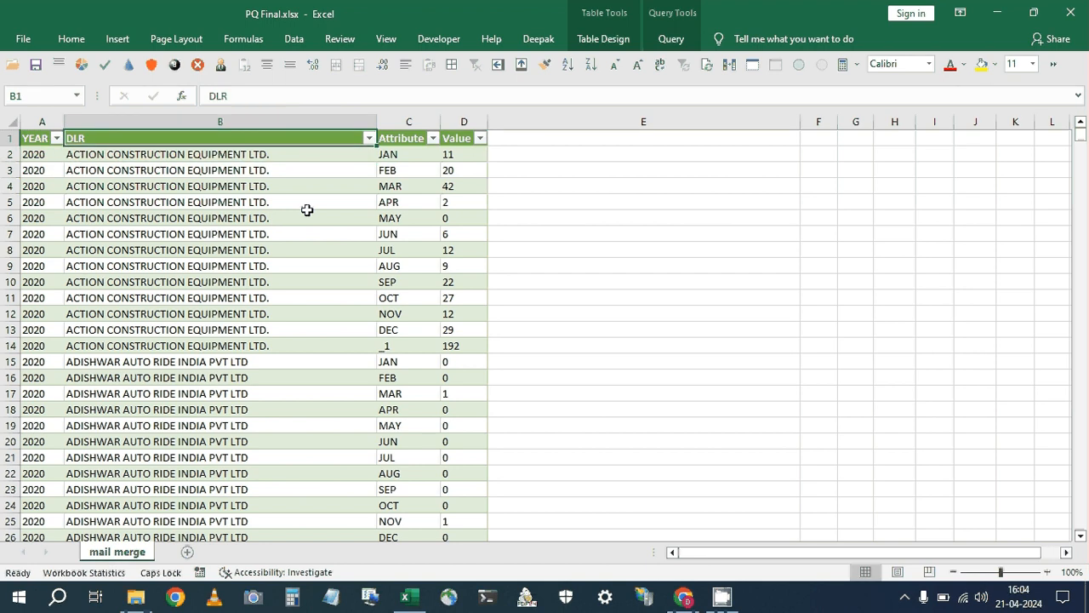
pyautogui.press('Down')
pyautogui.press('Right')
pyautogui.press('Up')
pyautogui.press('Right')
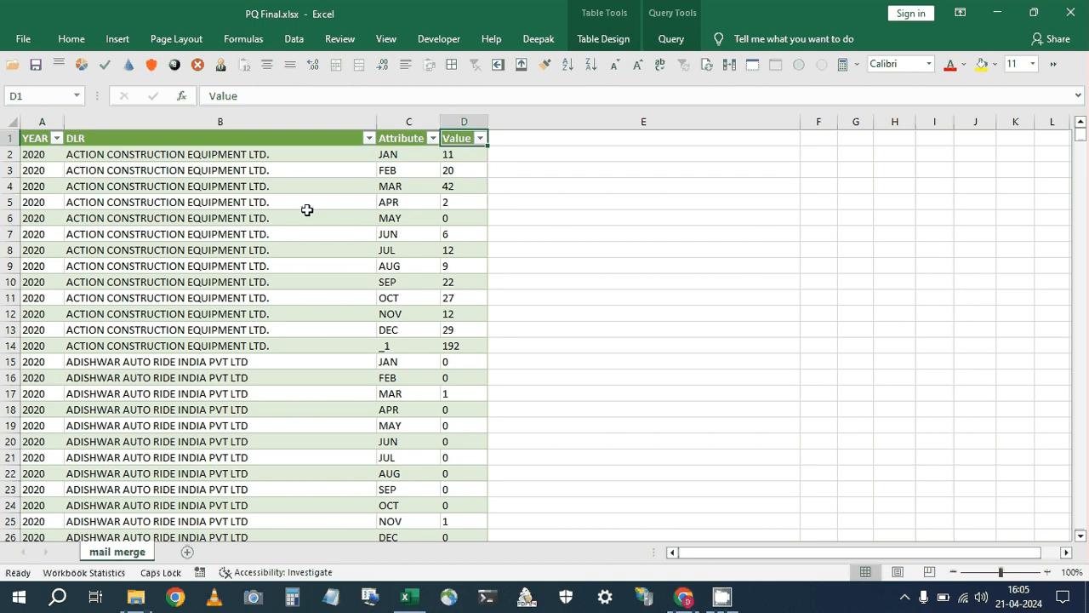
pyautogui.press('Home')
pyautogui.hotkey('alt', 'Down')
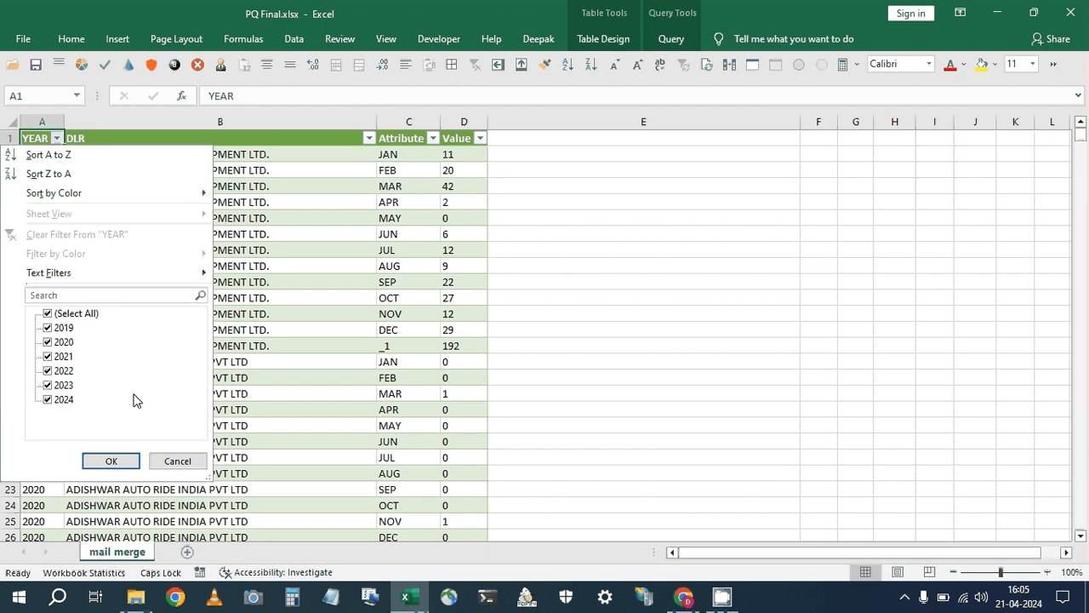
pyautogui.click(258, 337)
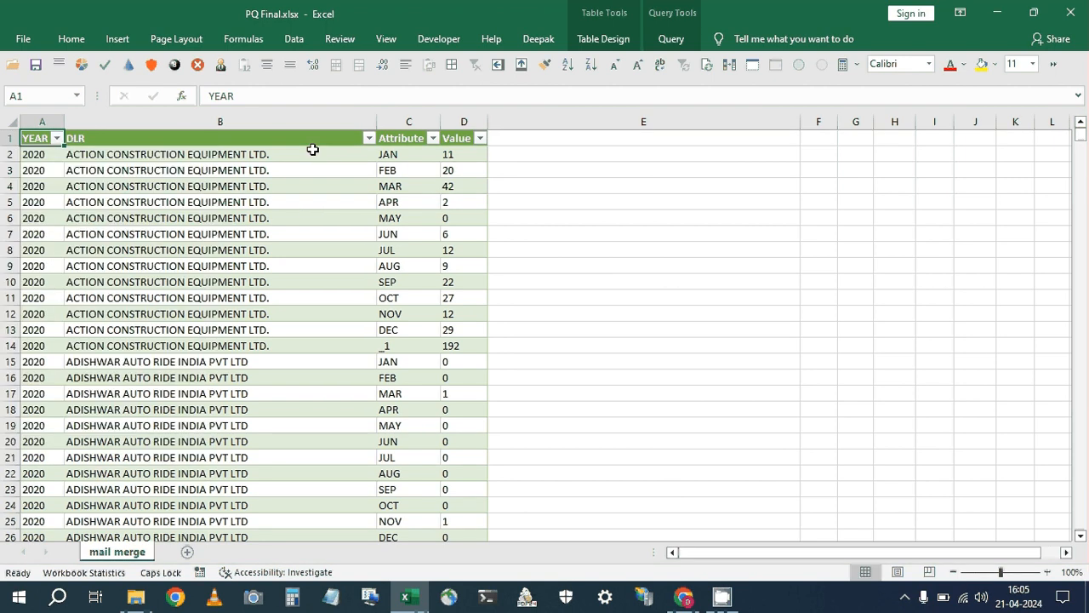
# Create a PivotTable from the combined table on a new sheet, with YEAR in columns, DLR in rows and Value in values.
pyautogui.hotkey('alt', 'd')
pyautogui.press('p')
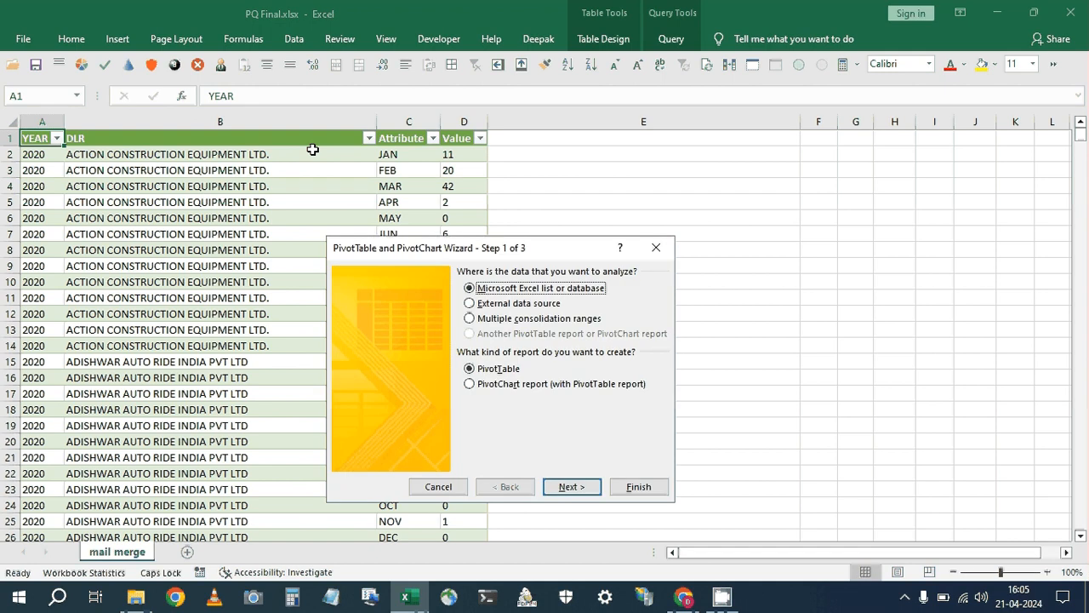
pyautogui.press('f')
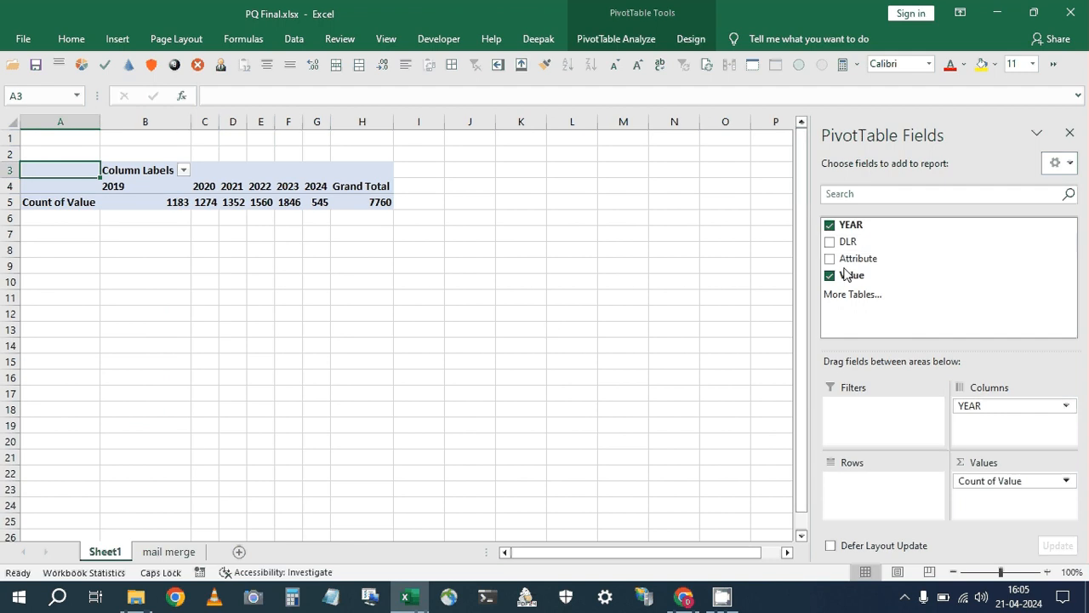
pyautogui.moveTo(855, 490); pyautogui.dragTo(856, 488)
# Change the PivotTable's Value field to be summarized by Sum.
pyautogui.rightClick(524, 203)
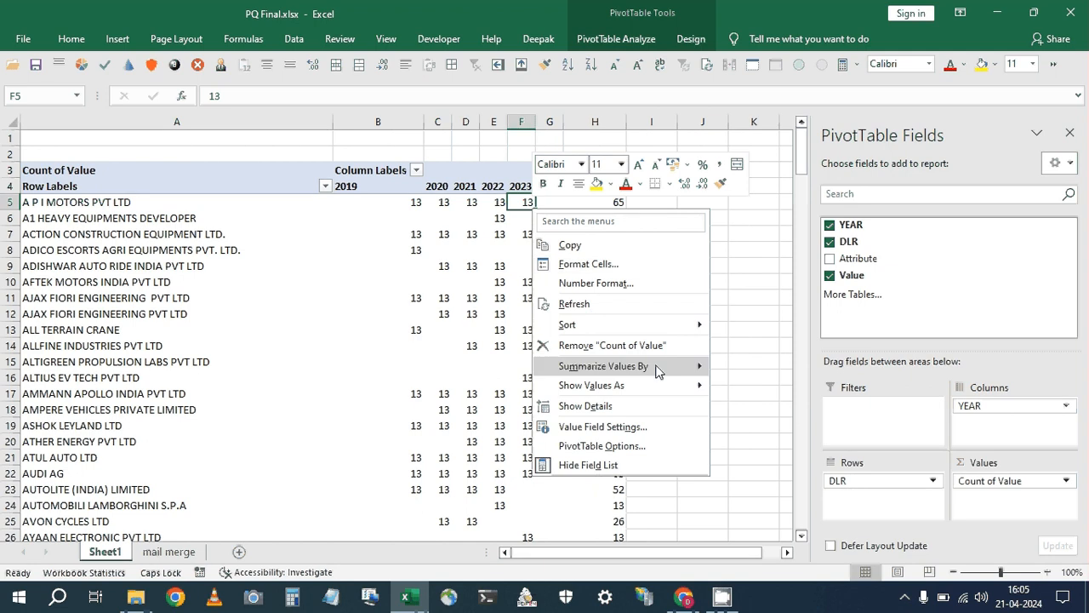
pyautogui.moveTo(656, 371)
pyautogui.click(744, 367)
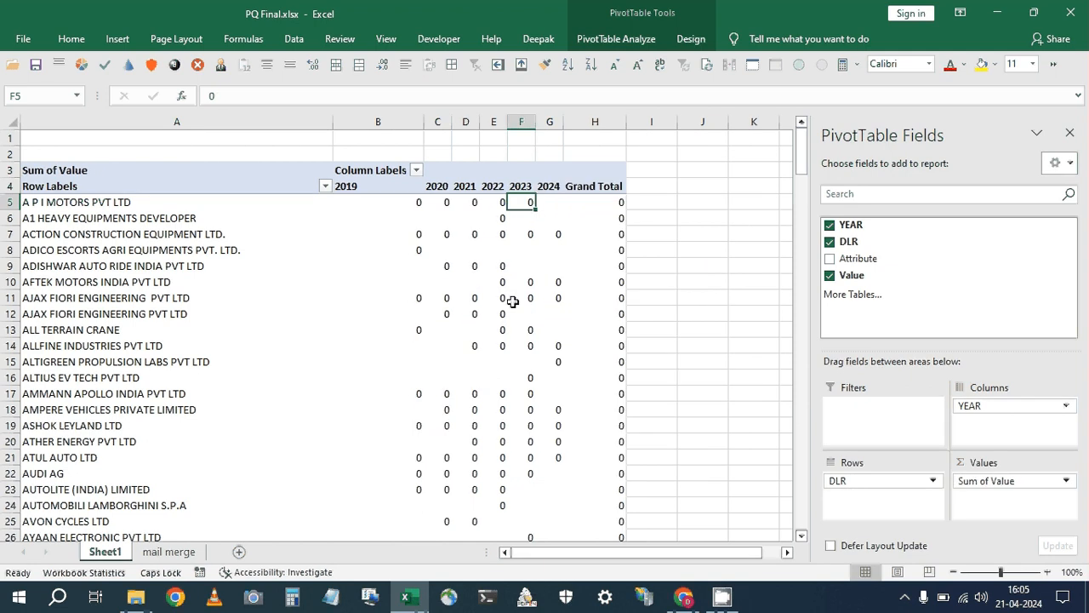
# Convert the Value column on the mail merge sheet to numbers using Text to Columns, delimited with no delimiters selected.
pyautogui.hotkey('ctrl', 'pagedown')
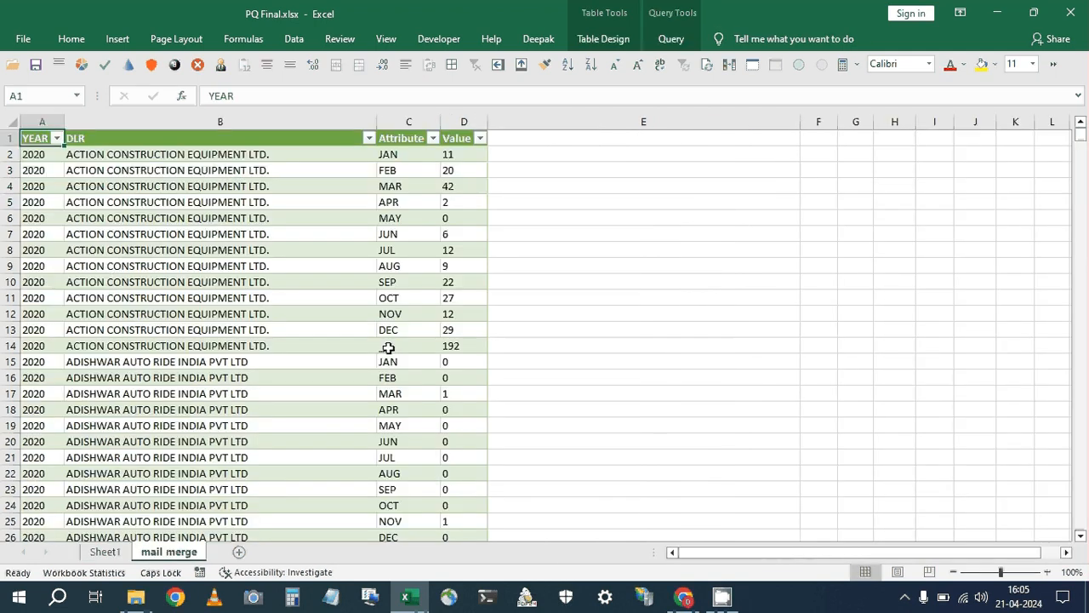
pyautogui.click(453, 155)
pyautogui.click(450, 122)
pyautogui.click(293, 38)
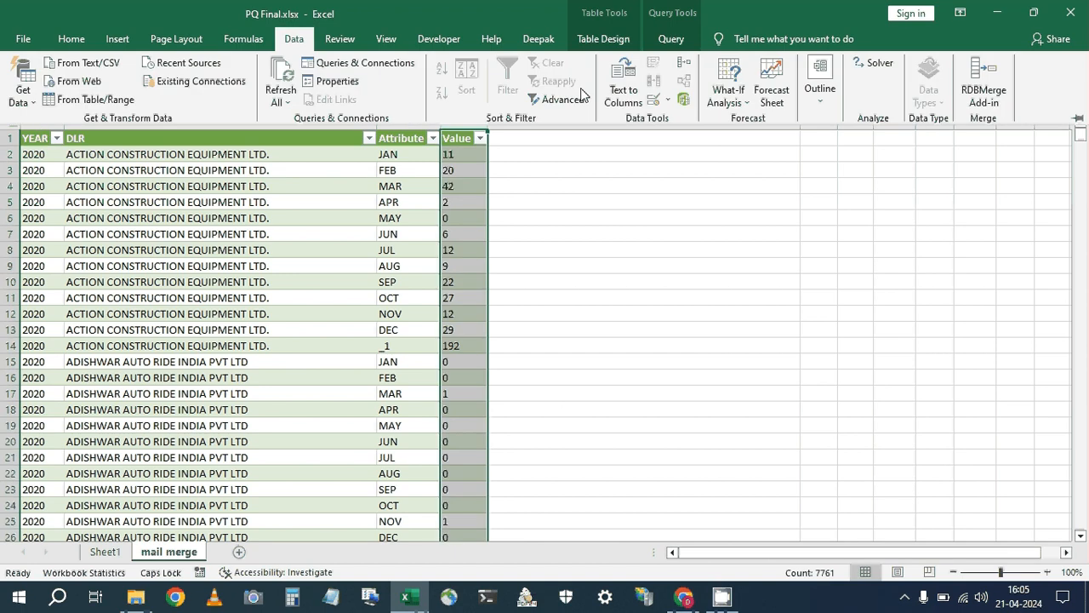
pyautogui.click(623, 85)
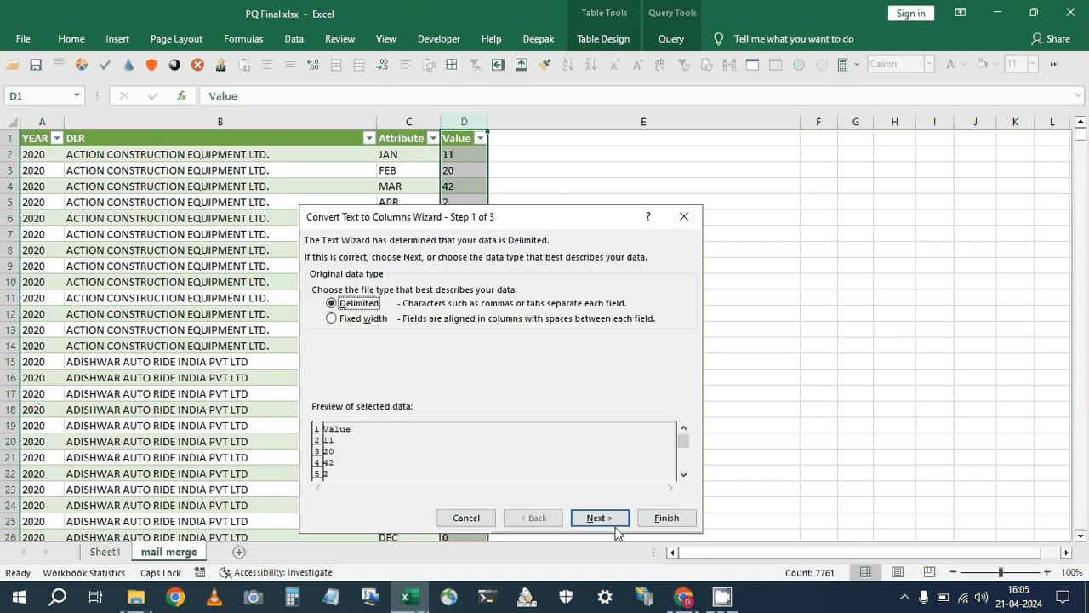
pyautogui.click(600, 518)
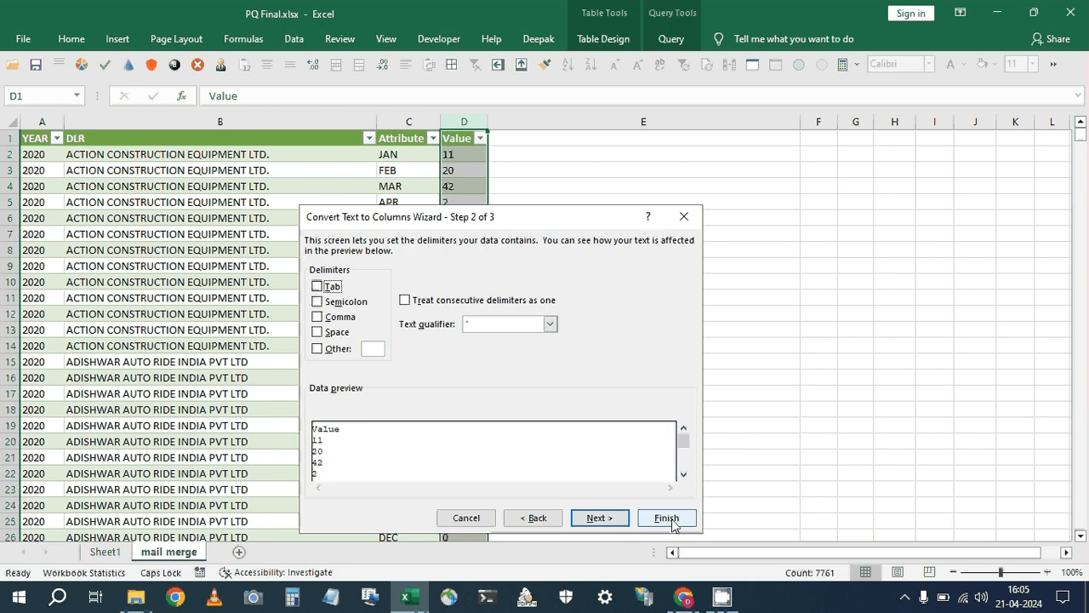
pyautogui.click(671, 521)
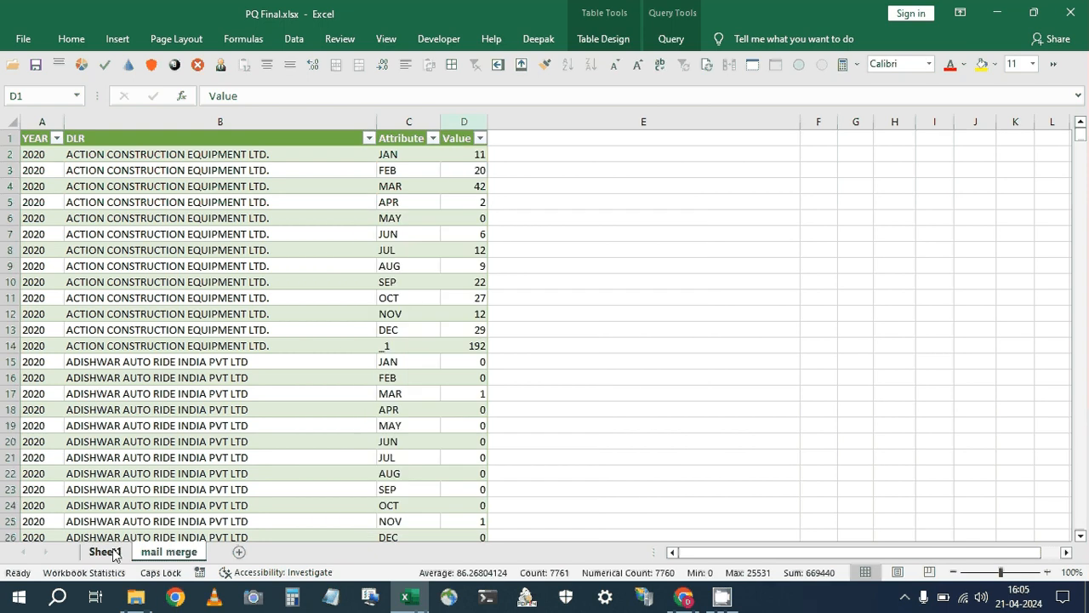
# Refresh the PivotTable on Sheet1 and look over the yearly sums per maker.
pyautogui.click(105, 552)
pyautogui.rightClick(247, 314)
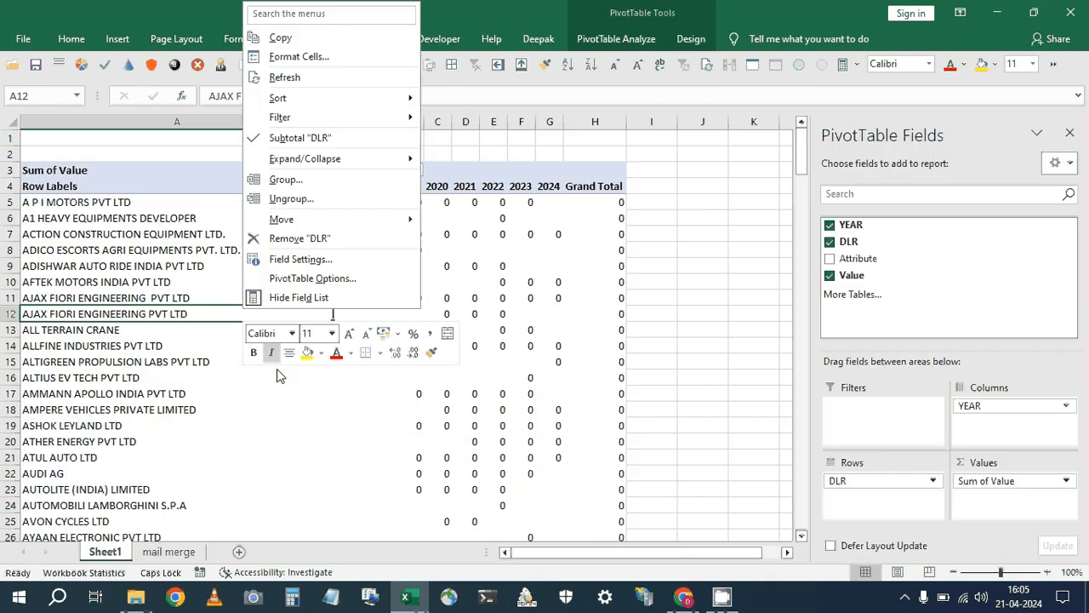
pyautogui.click(285, 78)
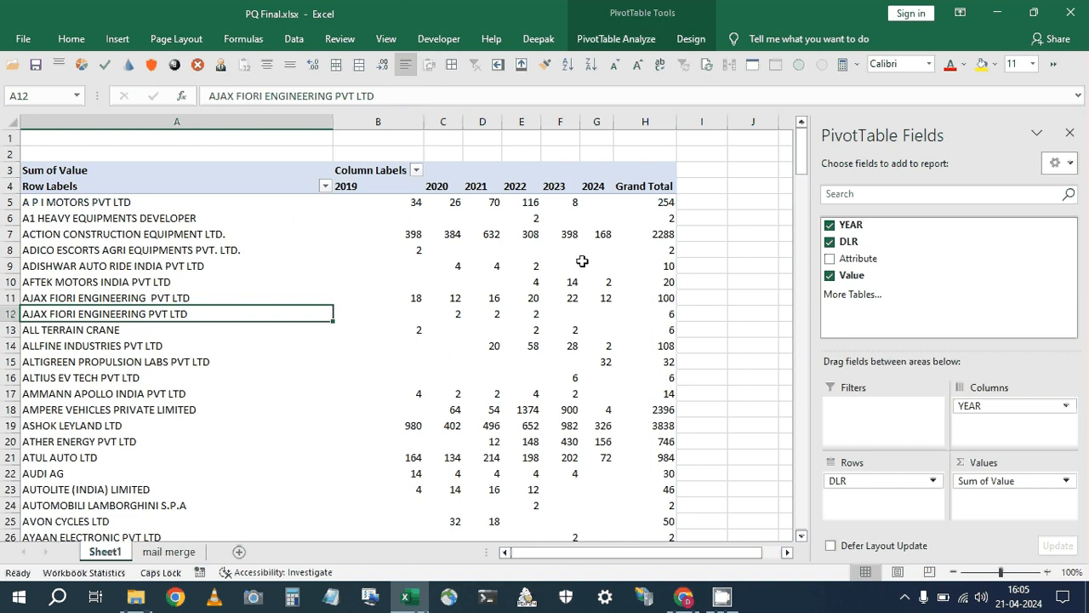
pyautogui.scroll(-3, 171, 339)
pyautogui.scroll(3, 171, 340)
pyautogui.click(50, 201)
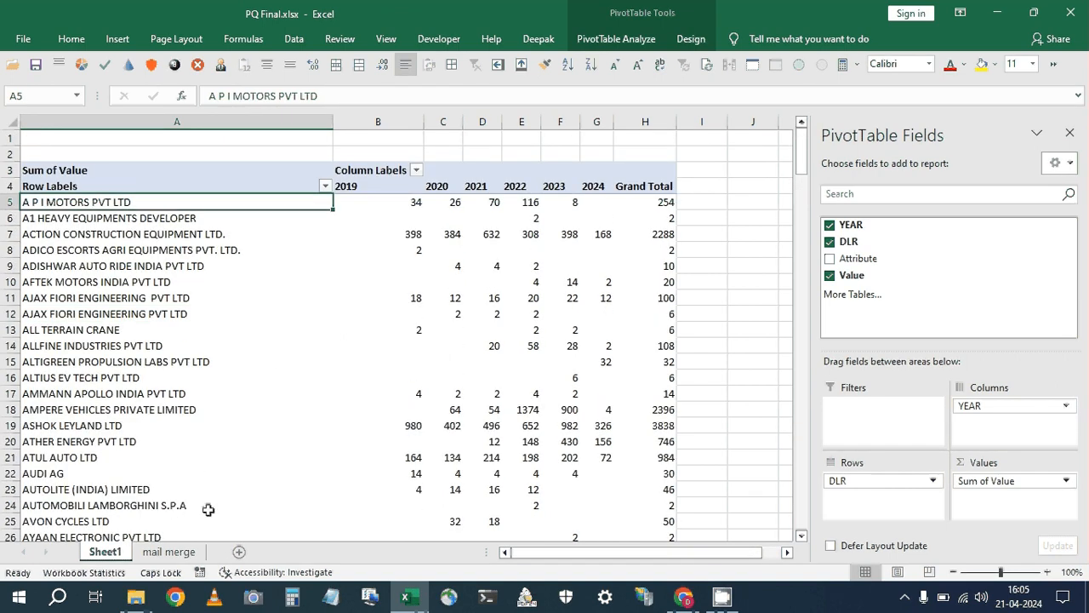
# Select the combined table's YEAR through Value columns on the mail merge sheet and open all reportTable workbooks from the PQ folder in Downloads.
pyautogui.click(168, 552)
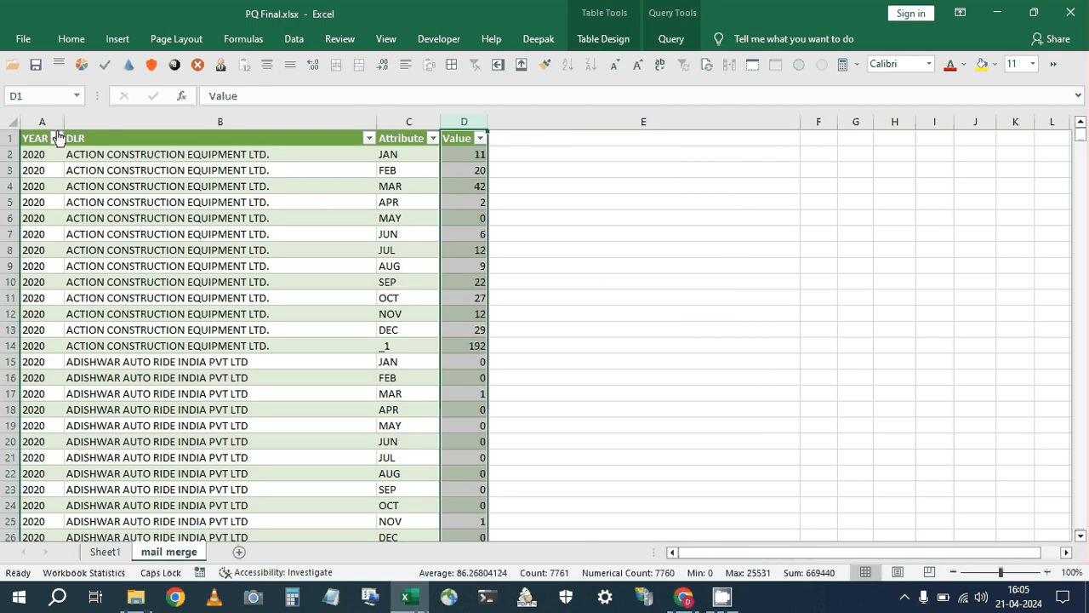
pyautogui.keyDown('shift'); pyautogui.click(44, 121); pyautogui.keyUp('shift')
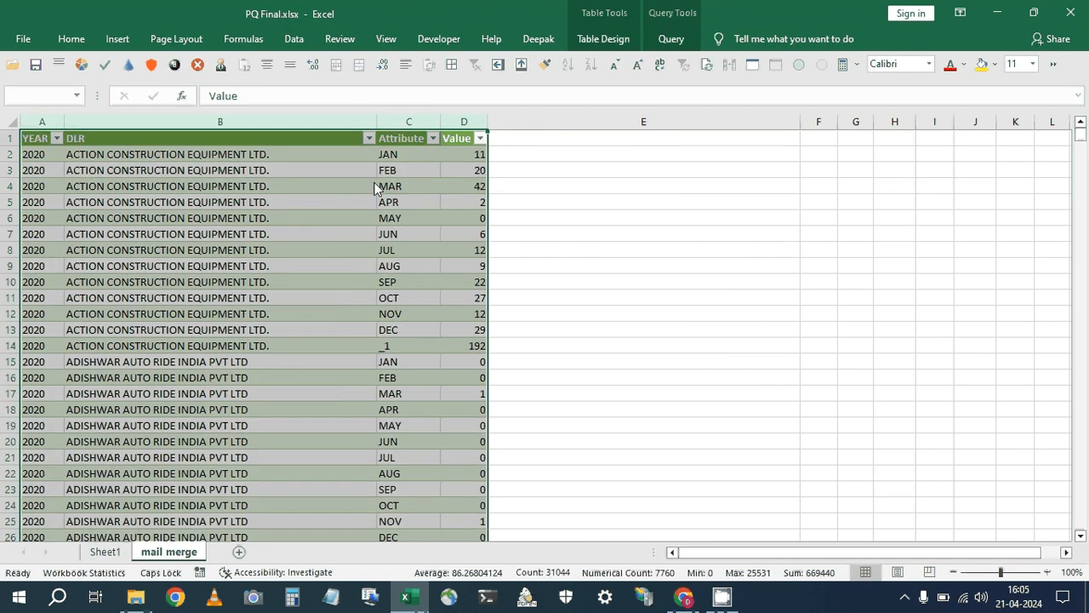
pyautogui.hotkey('ctrl', 'o')
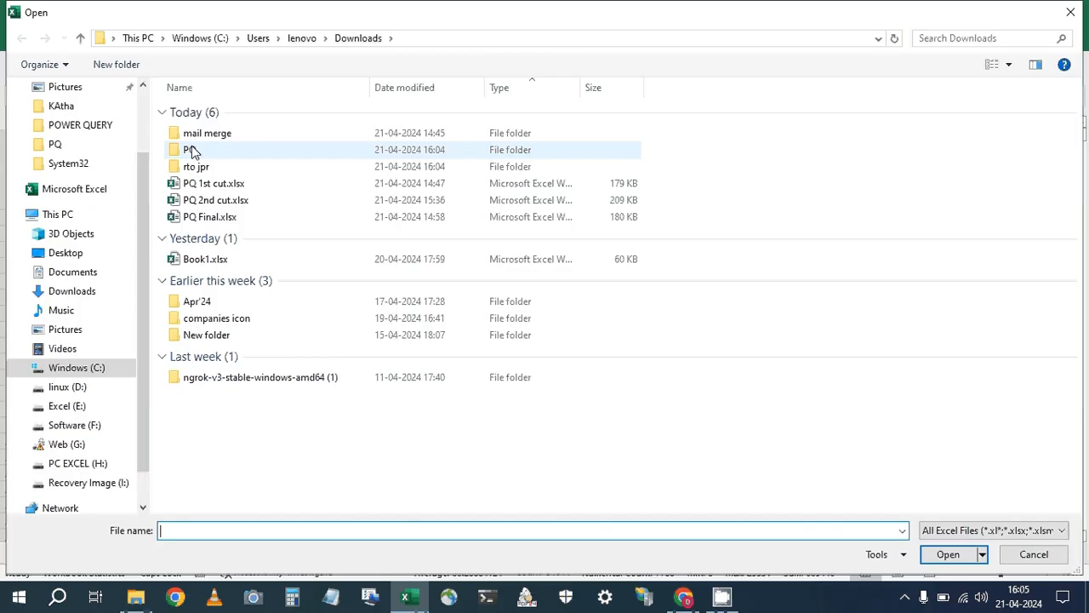
pyautogui.doubleClick(192, 151)
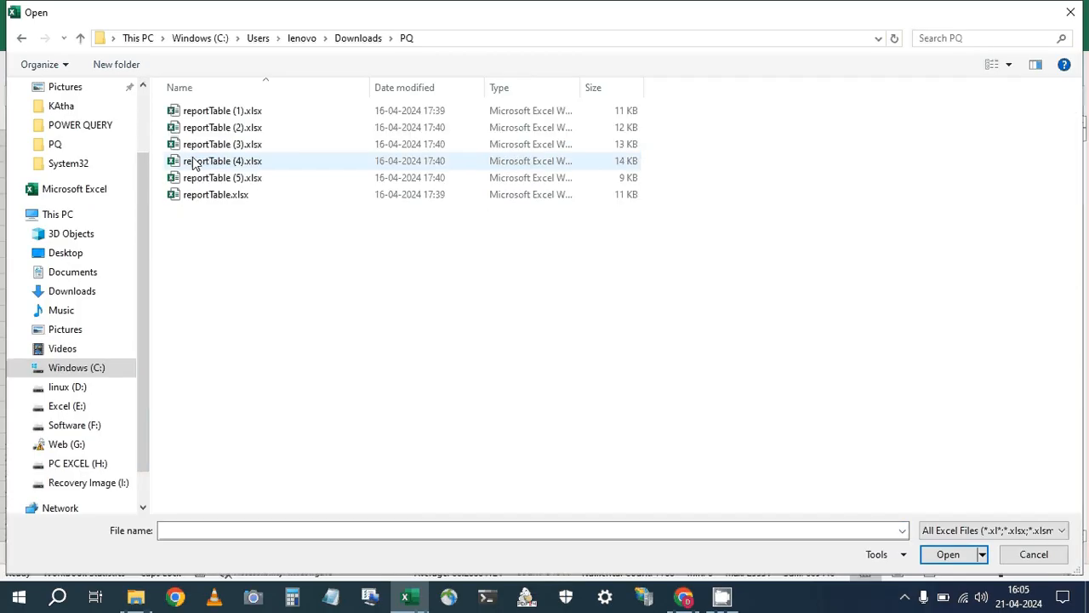
pyautogui.keyDown('shift'); pyautogui.click(210, 201); pyautogui.keyUp('shift')
pyautogui.press('Return')
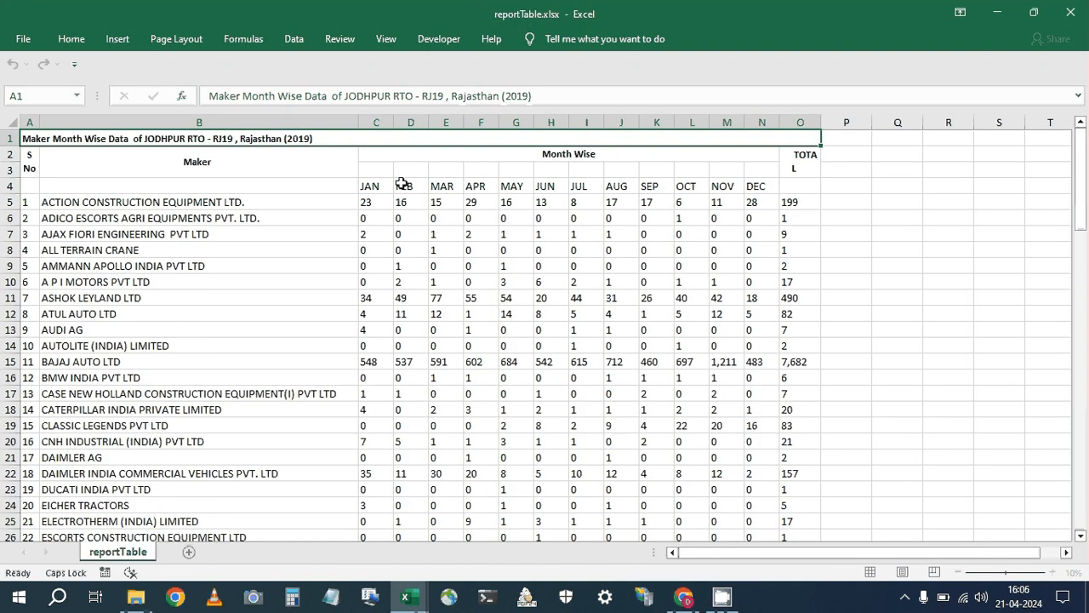
# Look over the opened yearly maker reports, close them, and close PQ Final.xlsx without saving its changes.
pyautogui.click(402, 184)
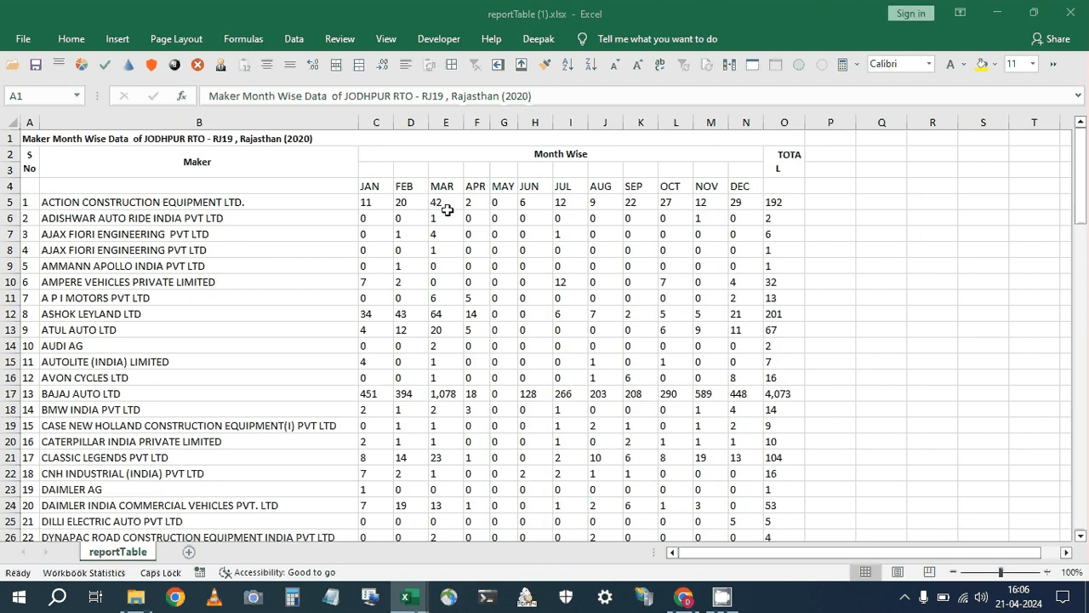
pyautogui.hotkey('ctrl', 'w')
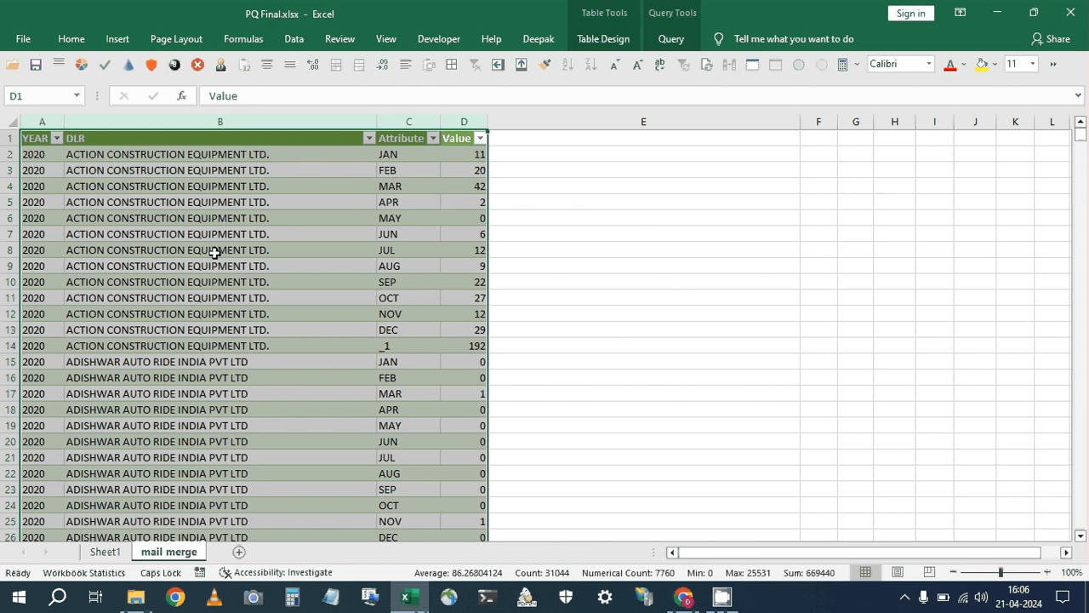
pyautogui.hotkey('ctrl', 'w')
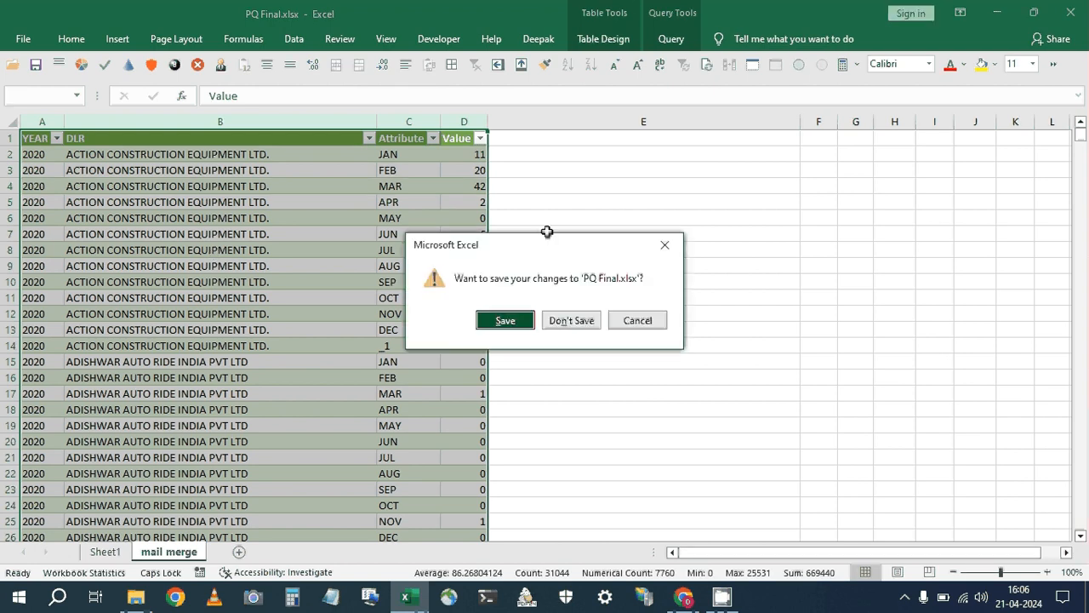
pyautogui.press('n')
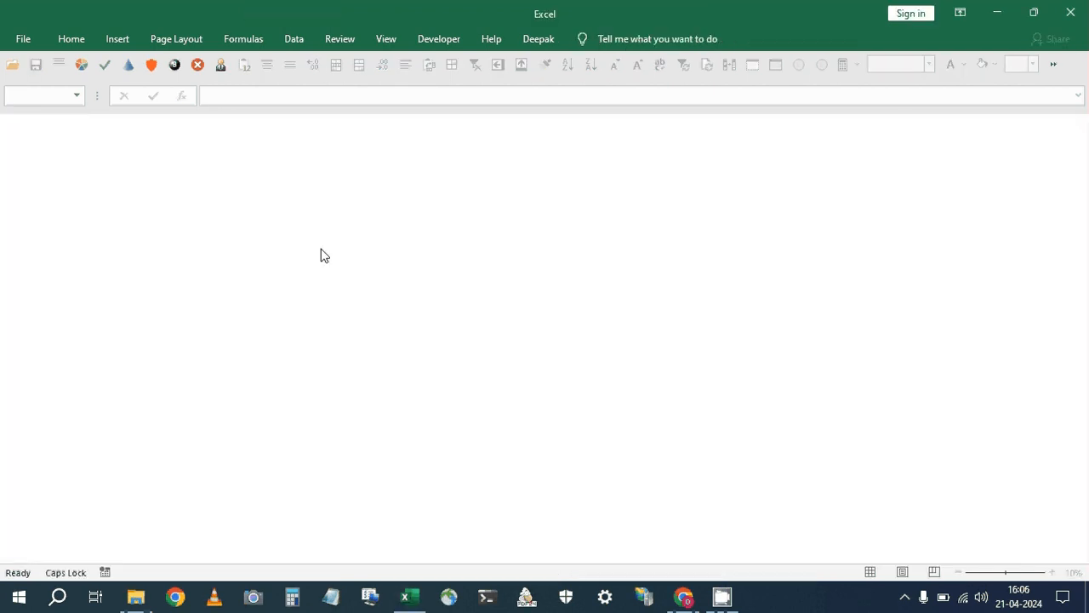
# Switch to File Explorer and check the downloaded report files in the rto jpr folder in Downloads.
pyautogui.hotkey('ctrl', 'n')
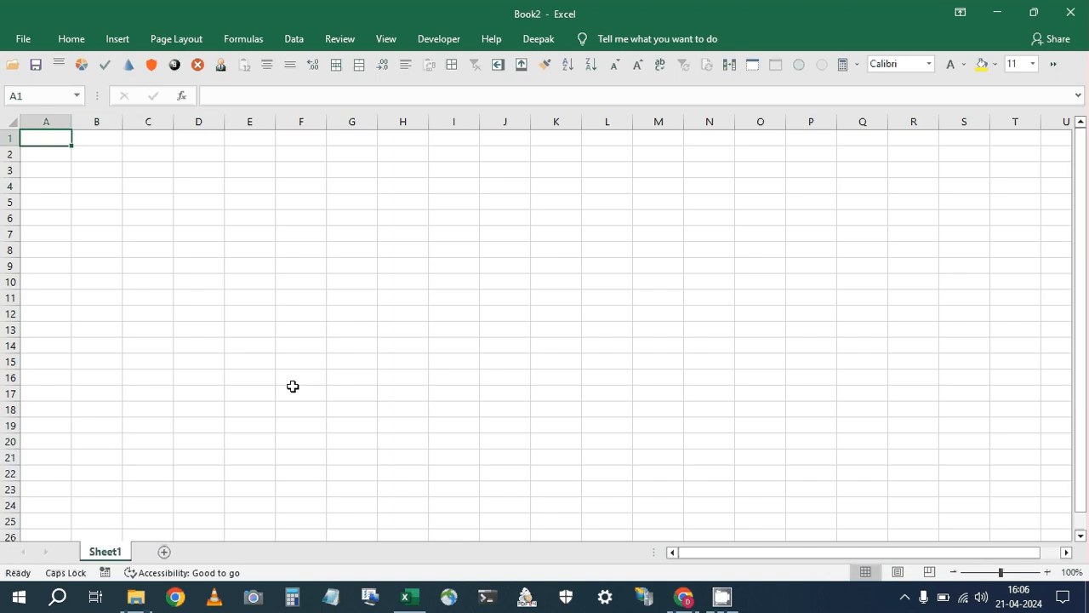
pyautogui.hotkey('alt', 'Tab')
pyautogui.click(196, 374)
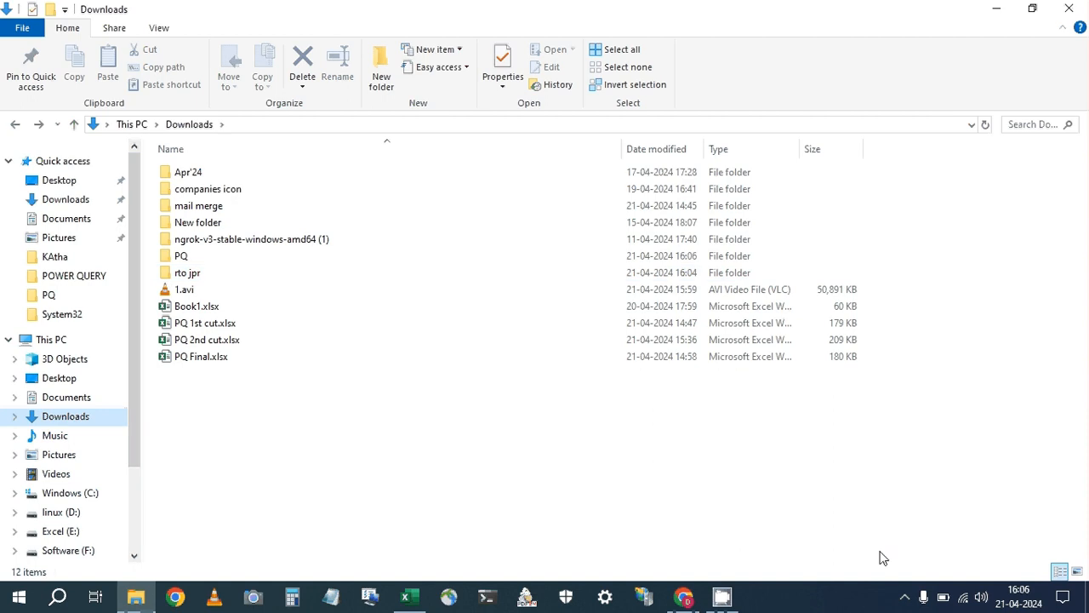
pyautogui.hotkey('alt', 'Tab')
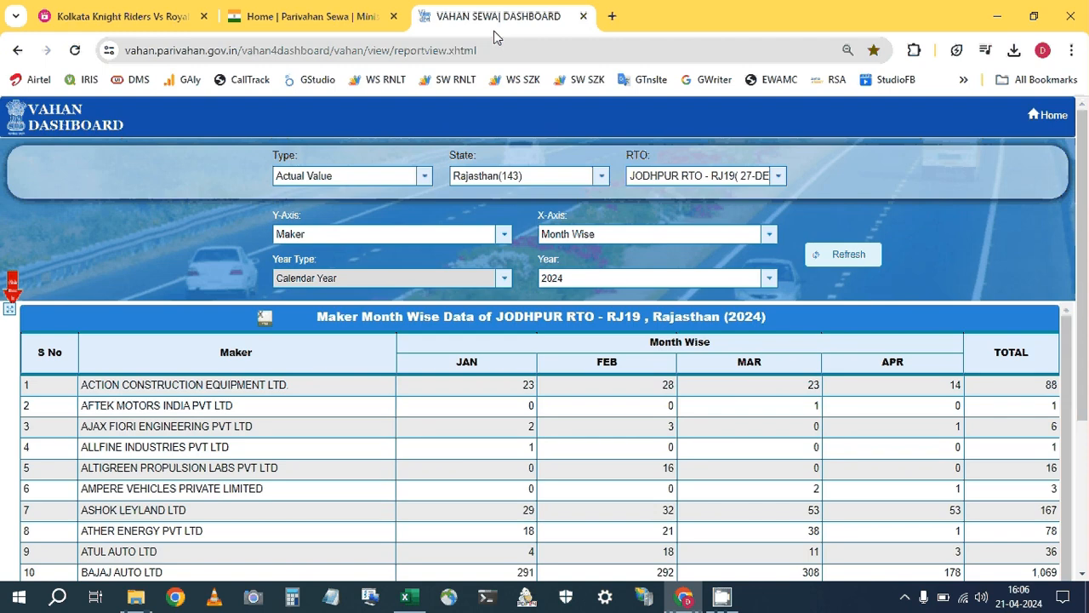
pyautogui.click(1014, 7)
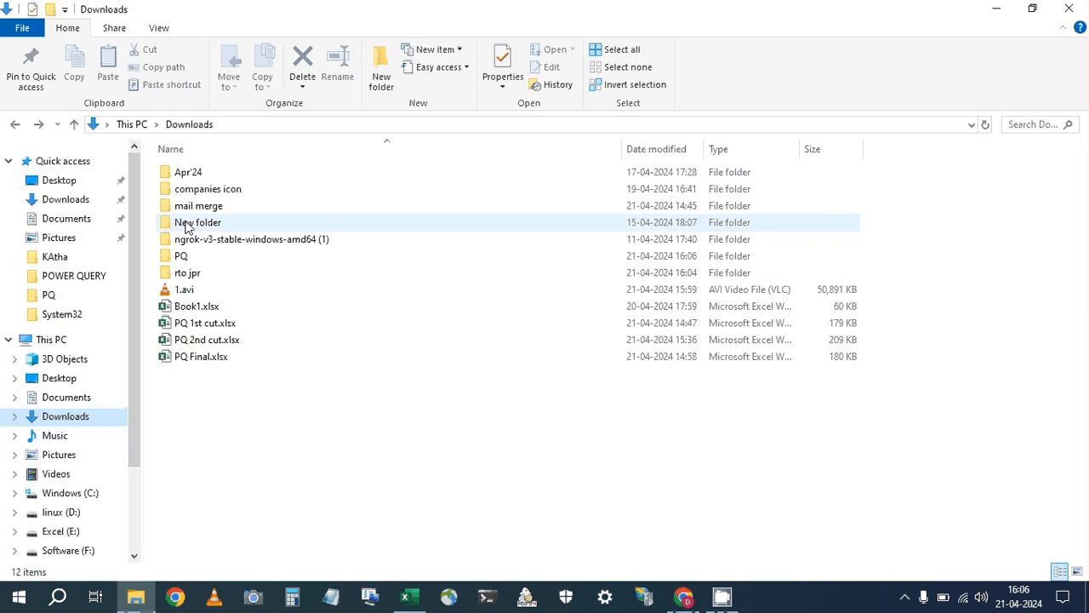
pyautogui.doubleClick(195, 262)
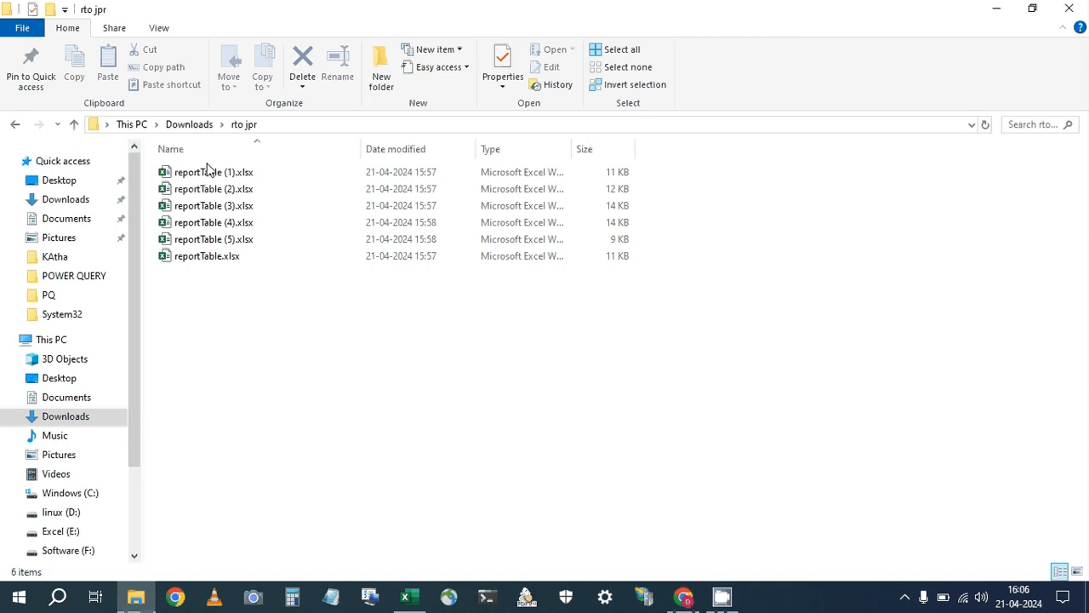
pyautogui.press('BackSpace')
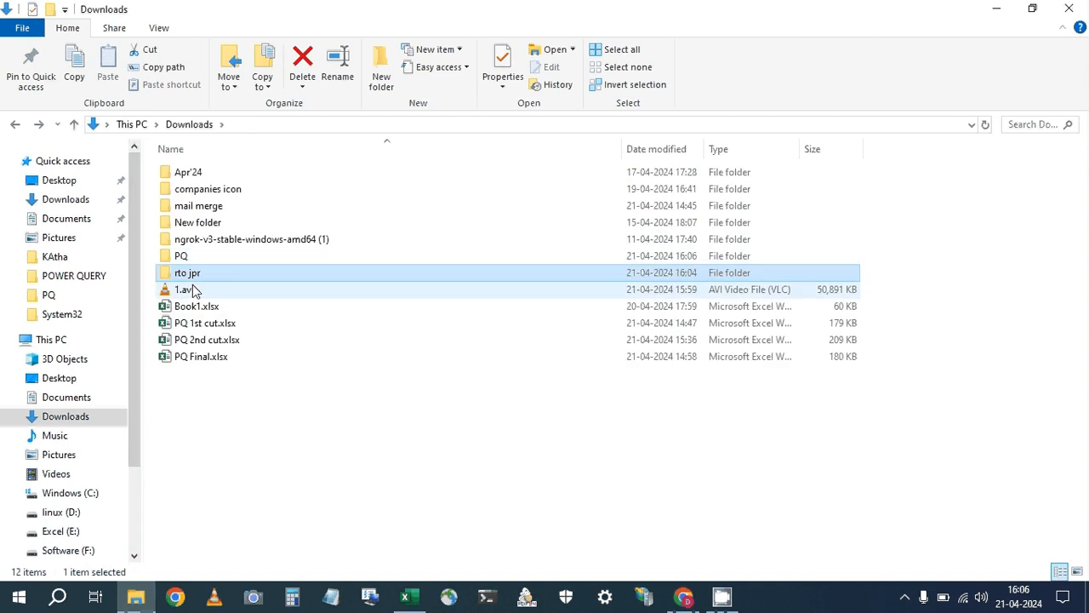
pyautogui.hotkey('alt', 'Tab')
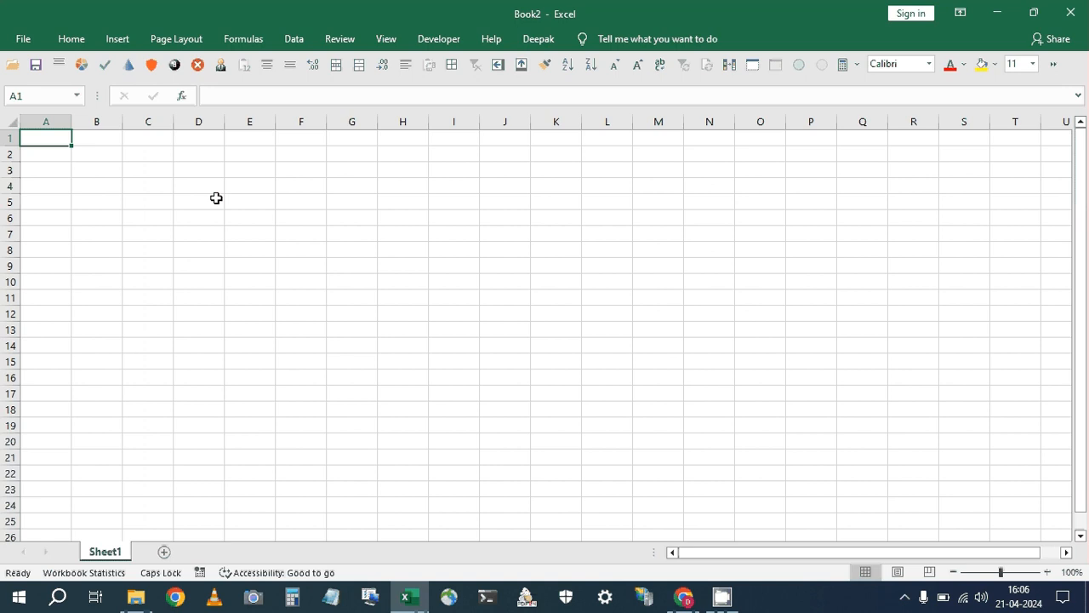
# Create a new blank workbook and save it on the Desktop as 4W MARKET SHARE JPR.
pyautogui.hotkey('ctrl', 'w')
pyautogui.hotkey('ctrl', 'n')
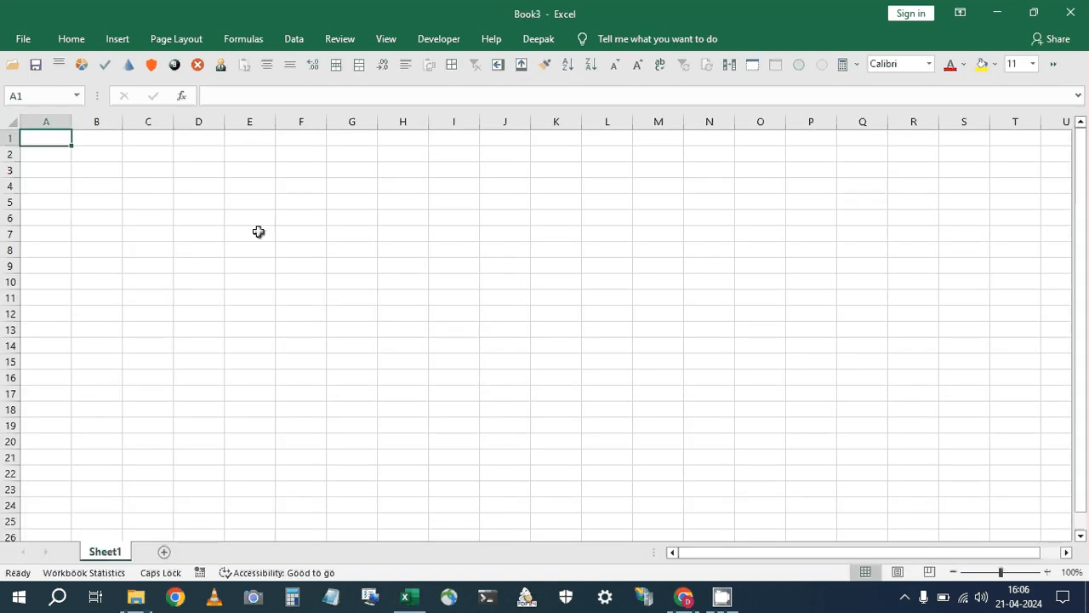
pyautogui.press('F12')
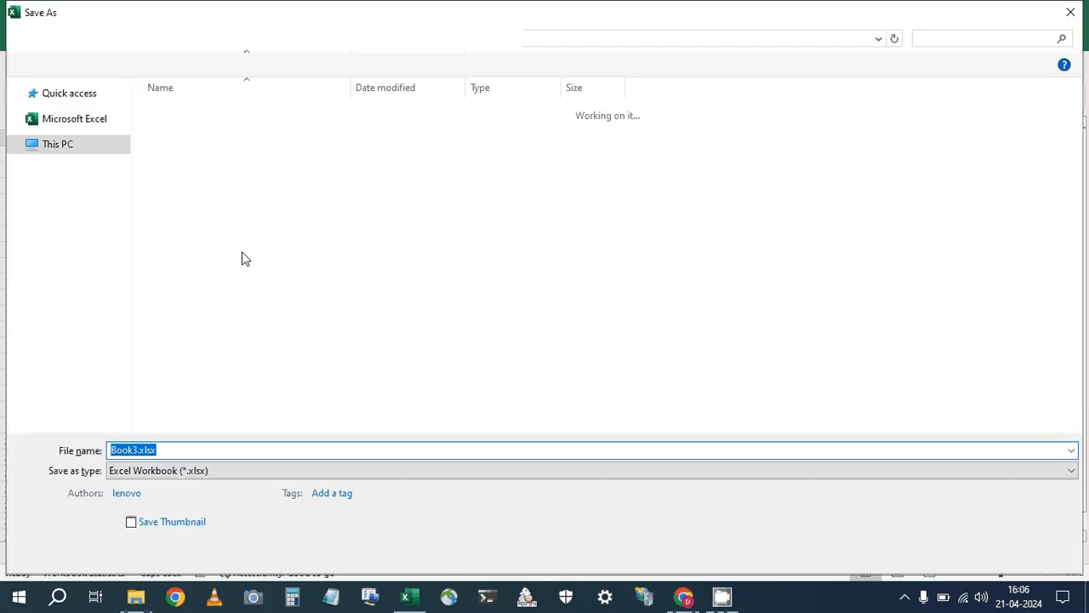
pyautogui.click(68, 177)
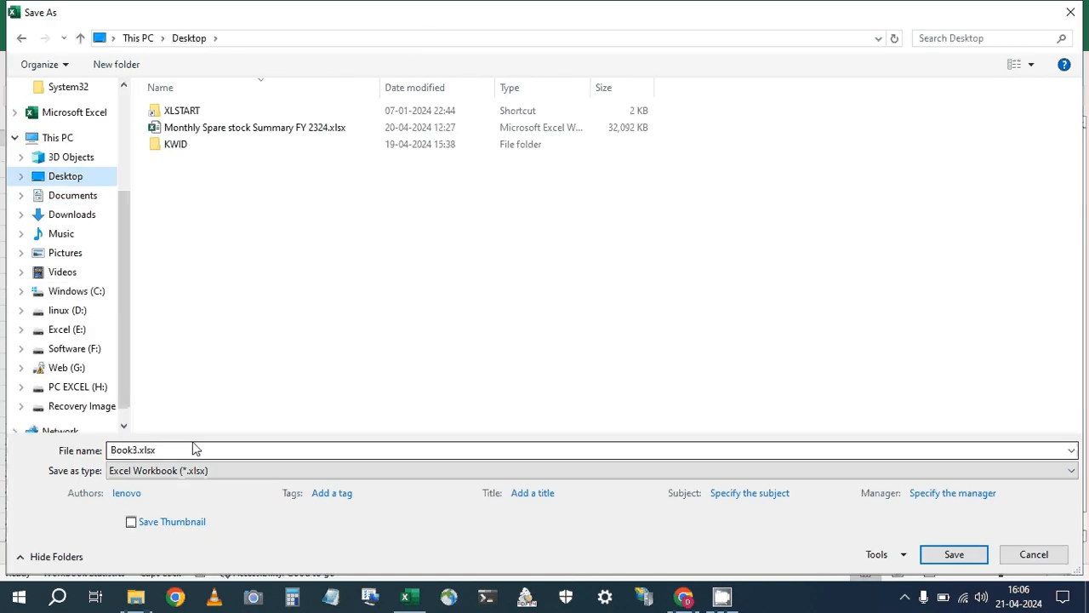
pyautogui.click(195, 450)
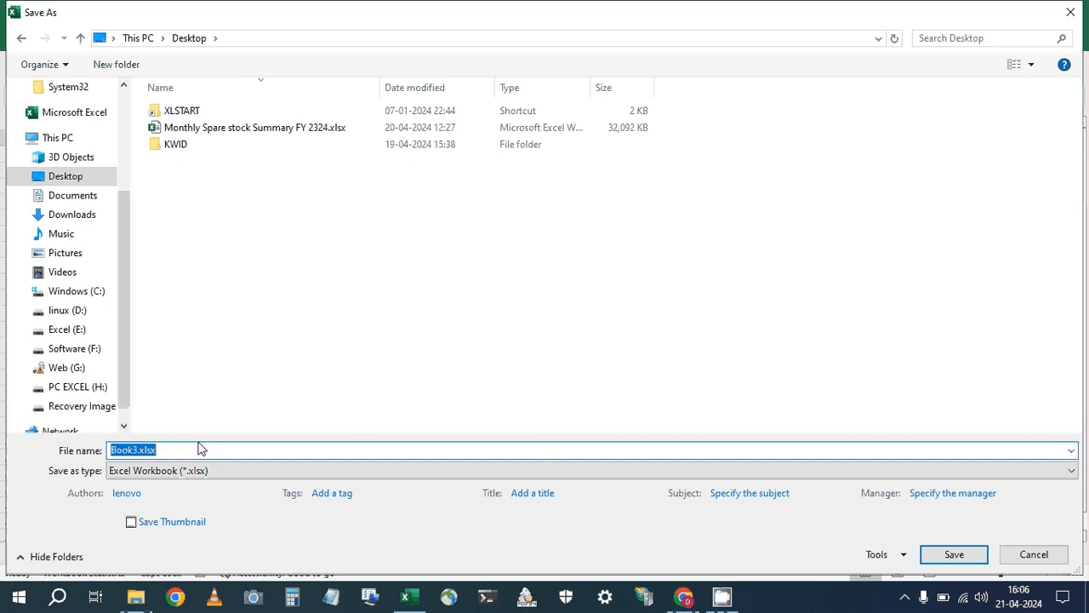
pyautogui.write('MARKET SHAR')
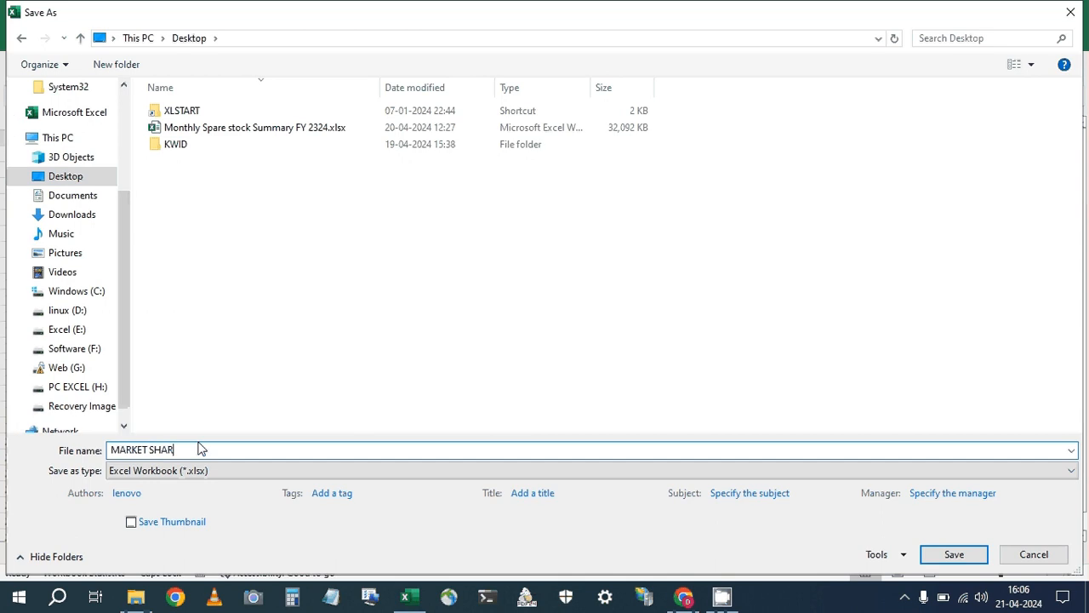
pyautogui.write('E JO')
pyautogui.press('BackSpace')
pyautogui.write('PR')
pyautogui.press('BackSpace')
pyautogui.press('Home')
pyautogui.write('4')
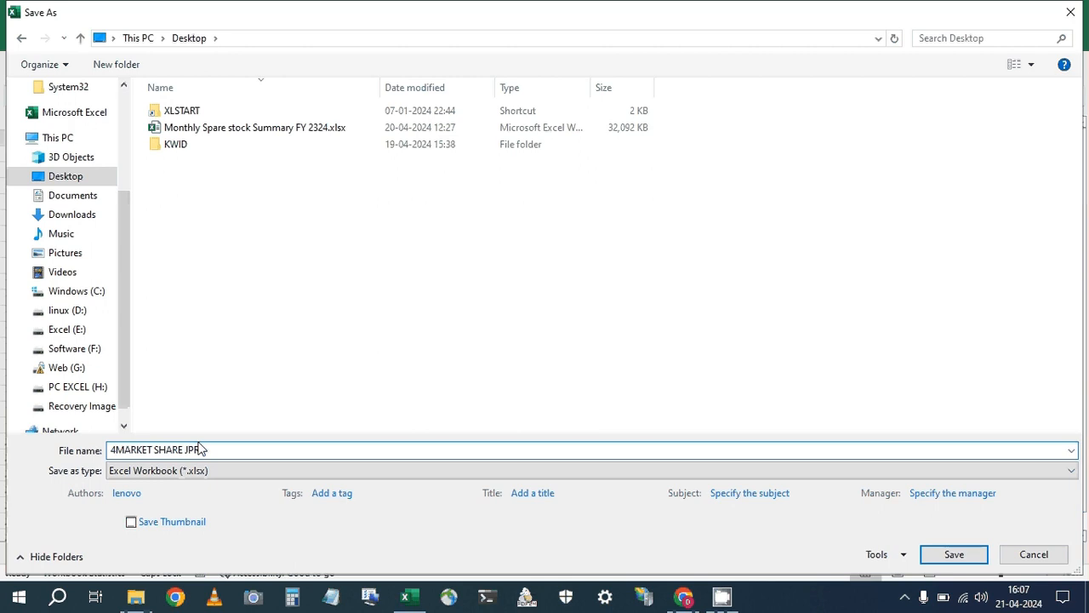
pyautogui.write('W')
pyautogui.press('Return')
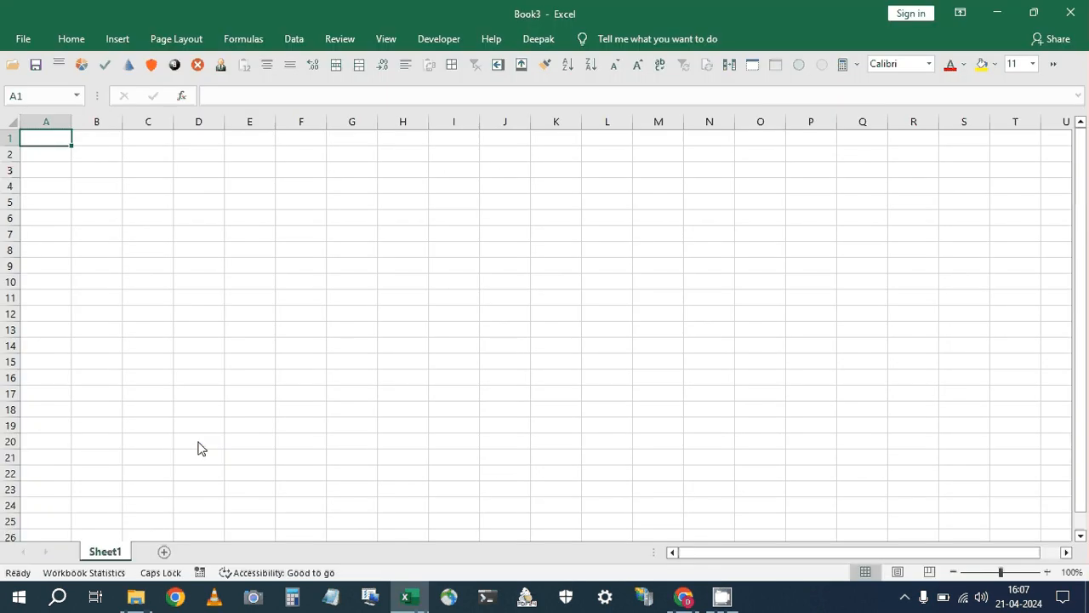
# Start importing data from a folder, using the rto jpr folder in Downloads as the source.
pyautogui.click(265, 259)
pyautogui.click(308, 39)
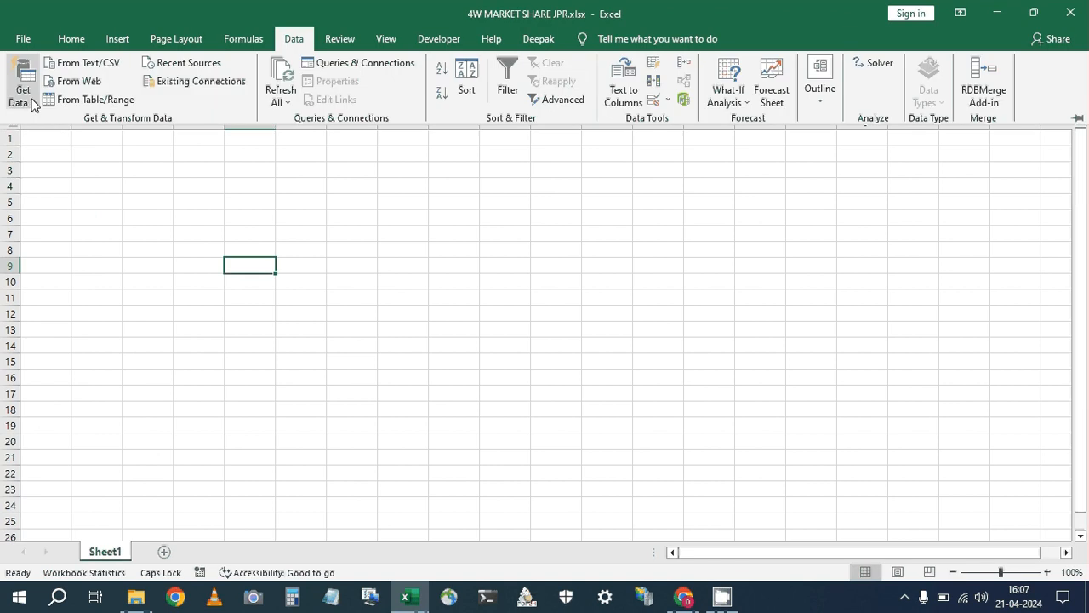
pyautogui.click(32, 104)
pyautogui.moveTo(53, 135)
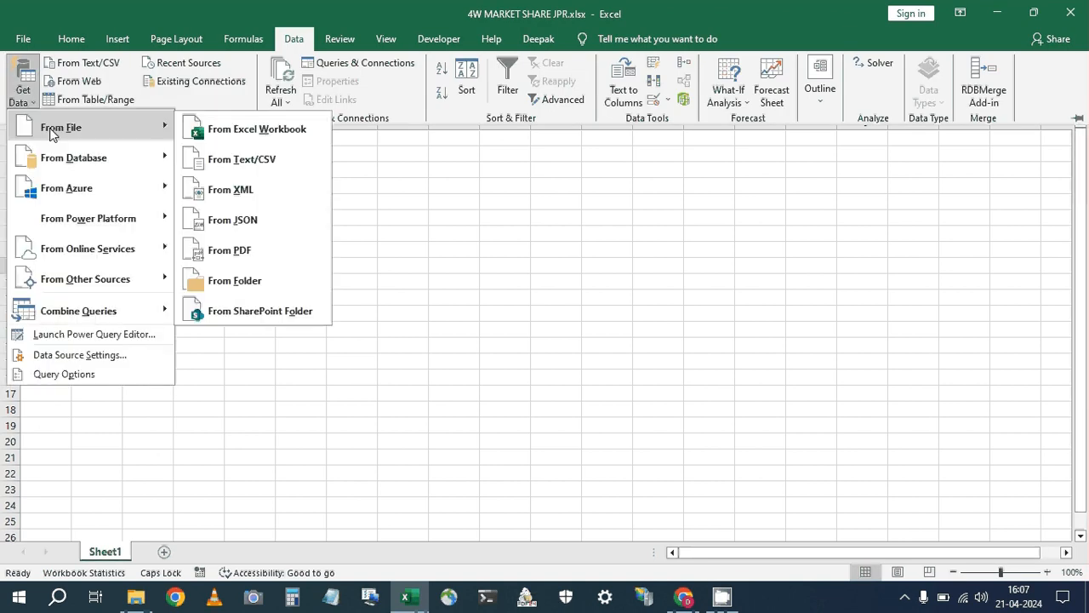
pyautogui.click(234, 281)
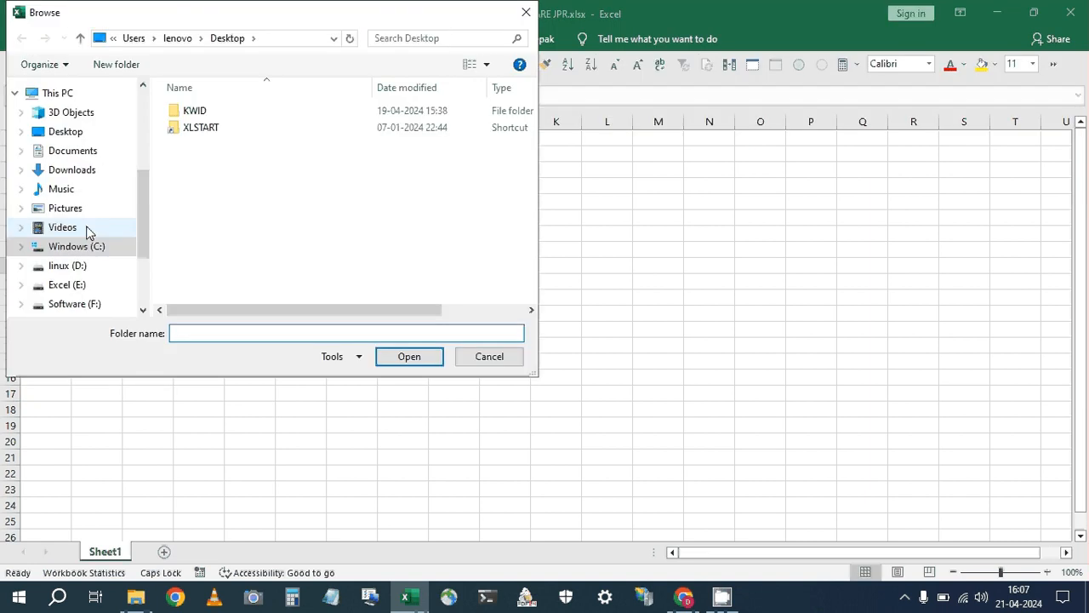
pyautogui.click(71, 169)
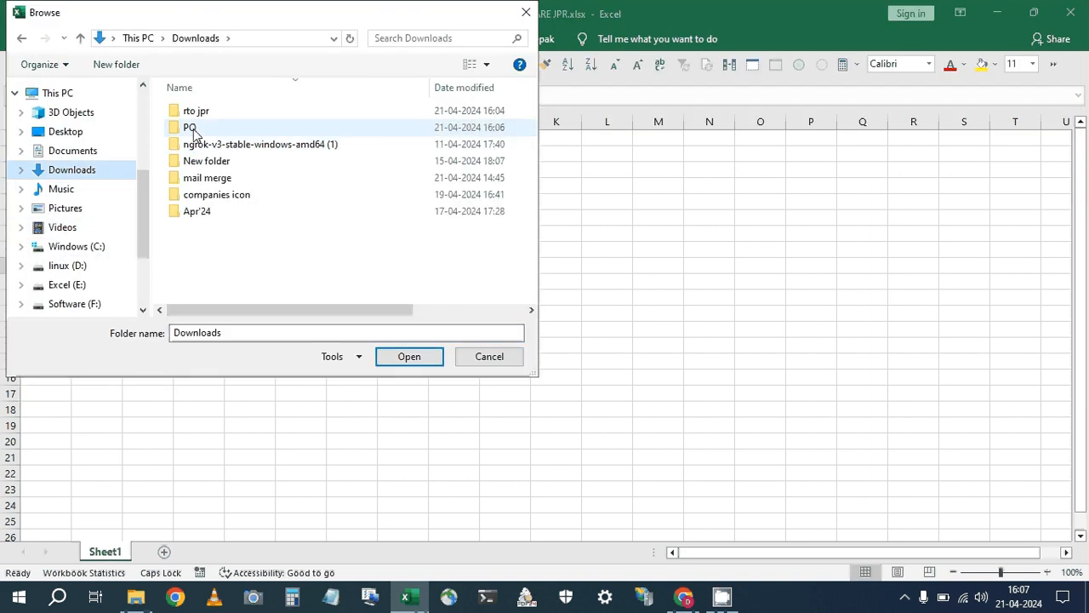
pyautogui.click(196, 111)
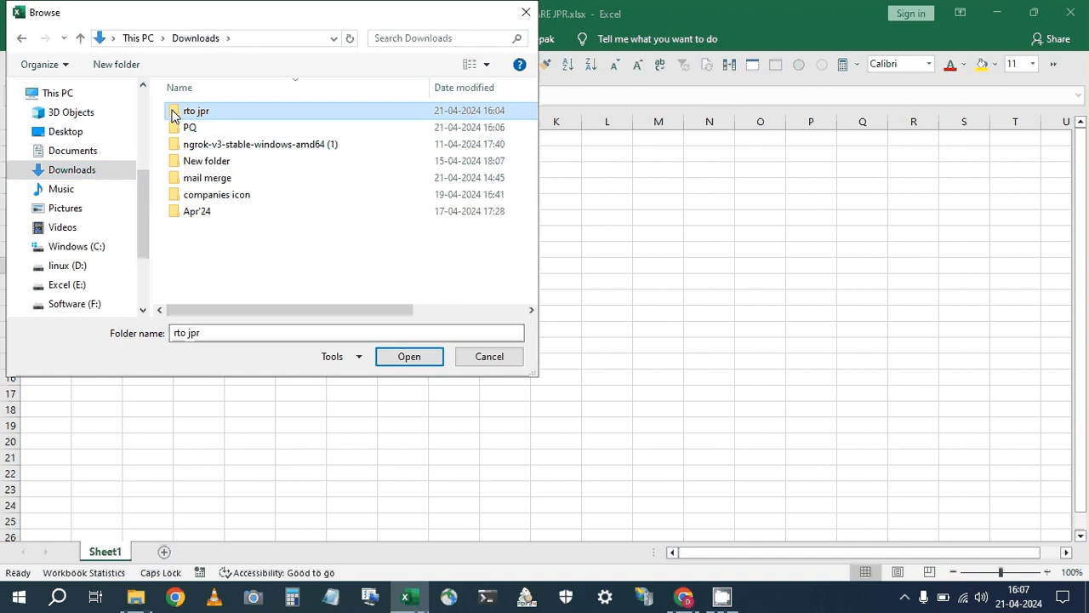
pyautogui.click(405, 359)
pyautogui.click(407, 357)
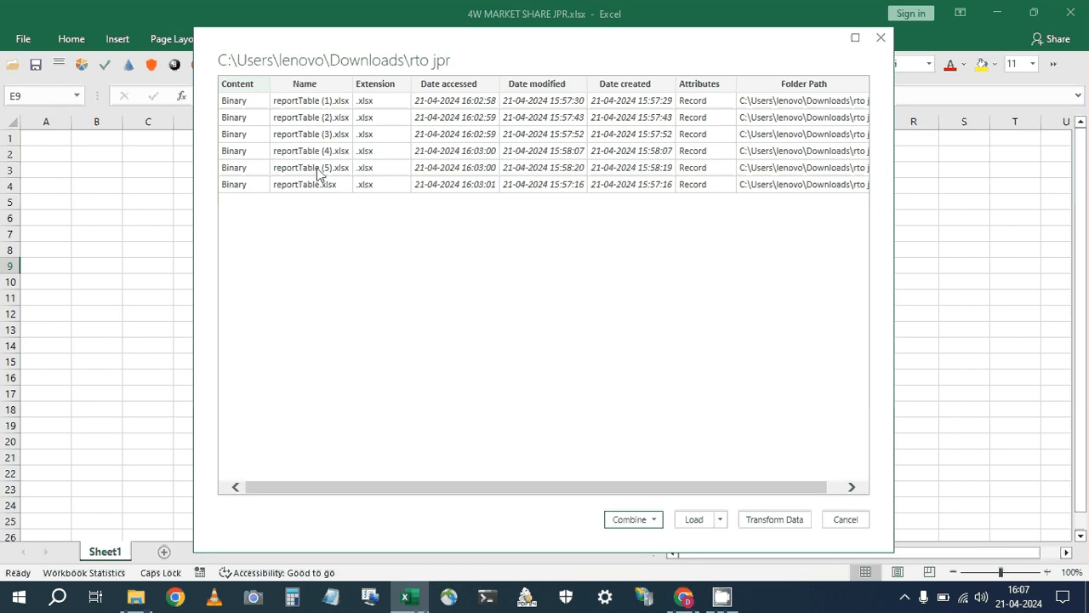
# Combine and transform the folder's files, using the first file as the sample and reportTable as the object to extract.
pyautogui.click(654, 522)
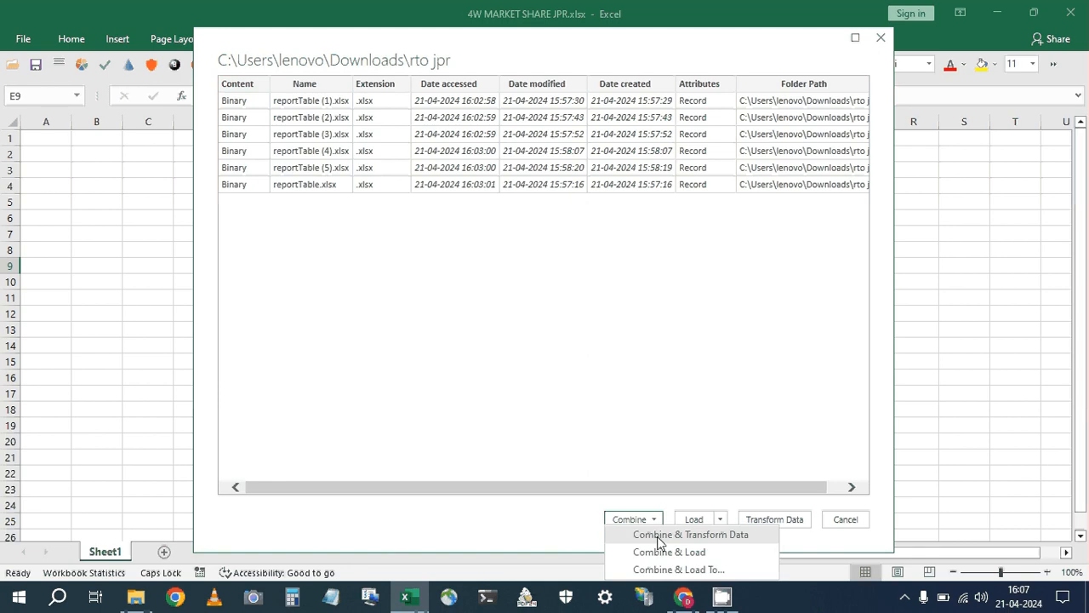
pyautogui.click(660, 536)
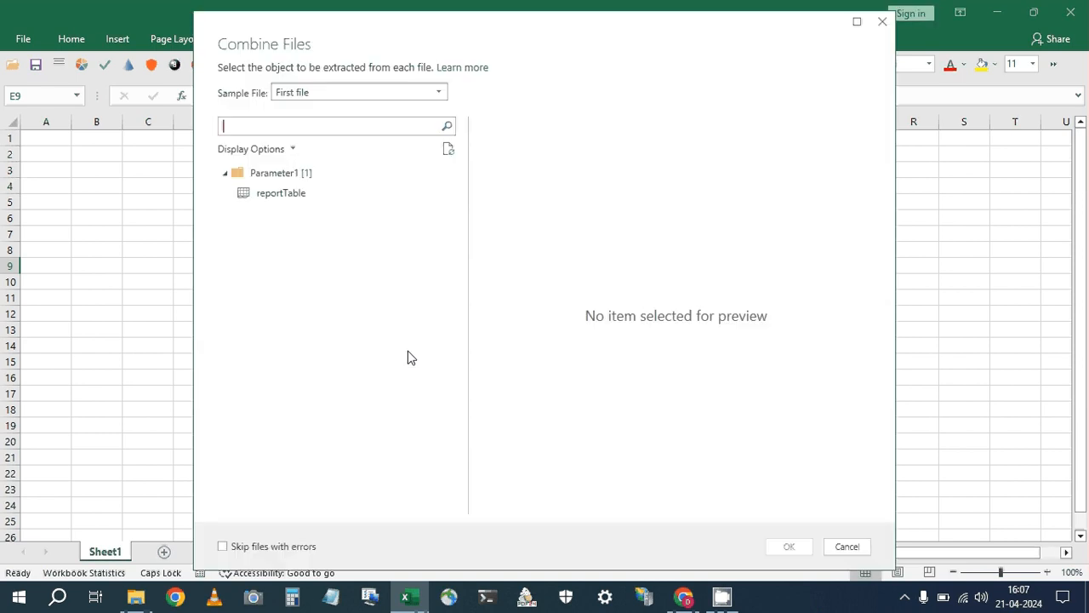
pyautogui.click(290, 95)
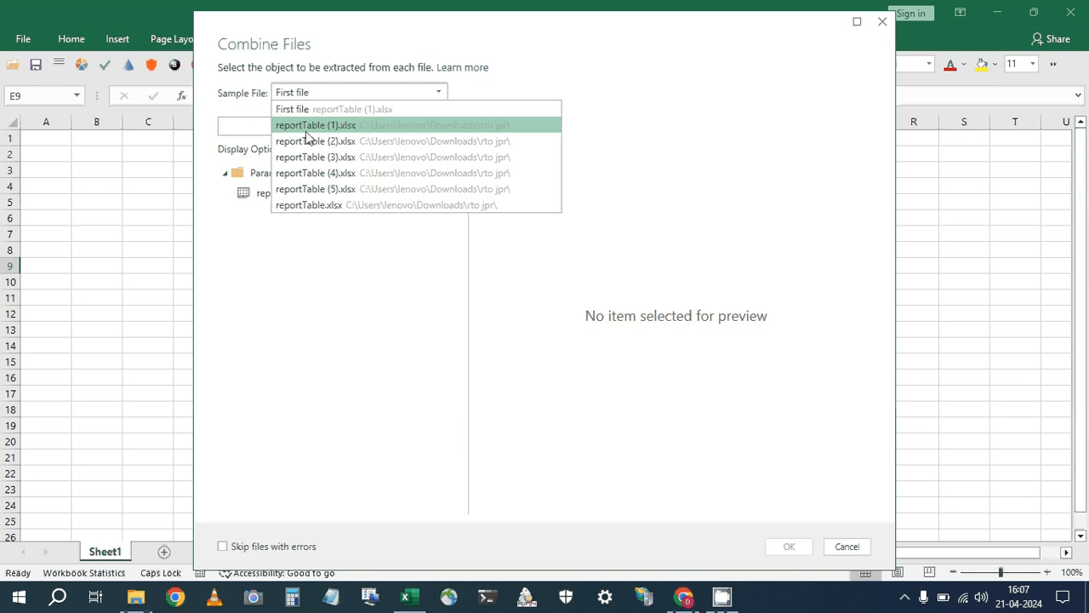
pyautogui.click(297, 111)
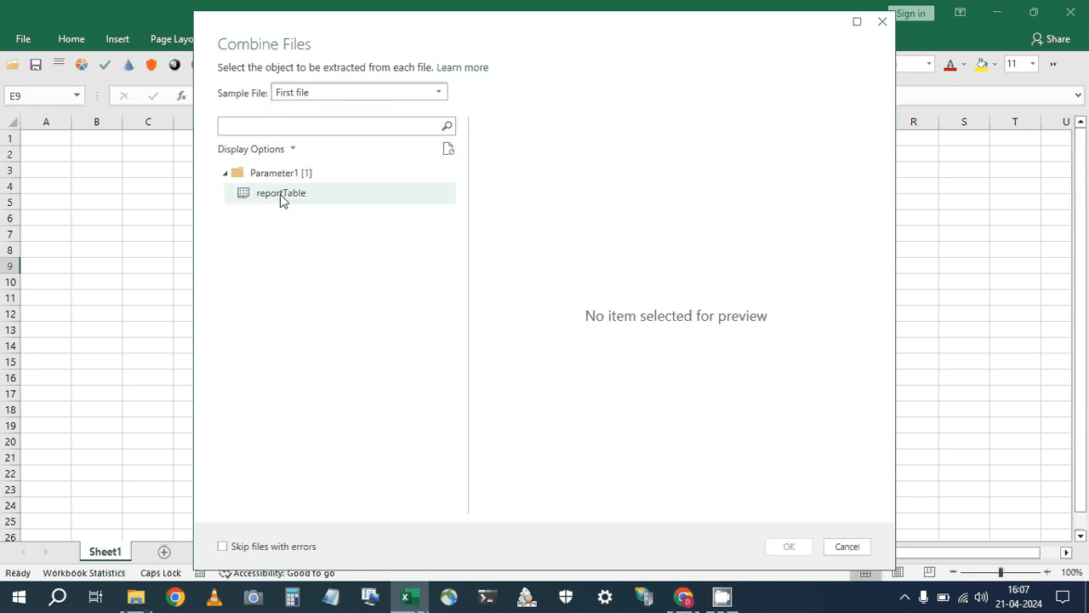
pyautogui.click(280, 194)
pyautogui.click(323, 92)
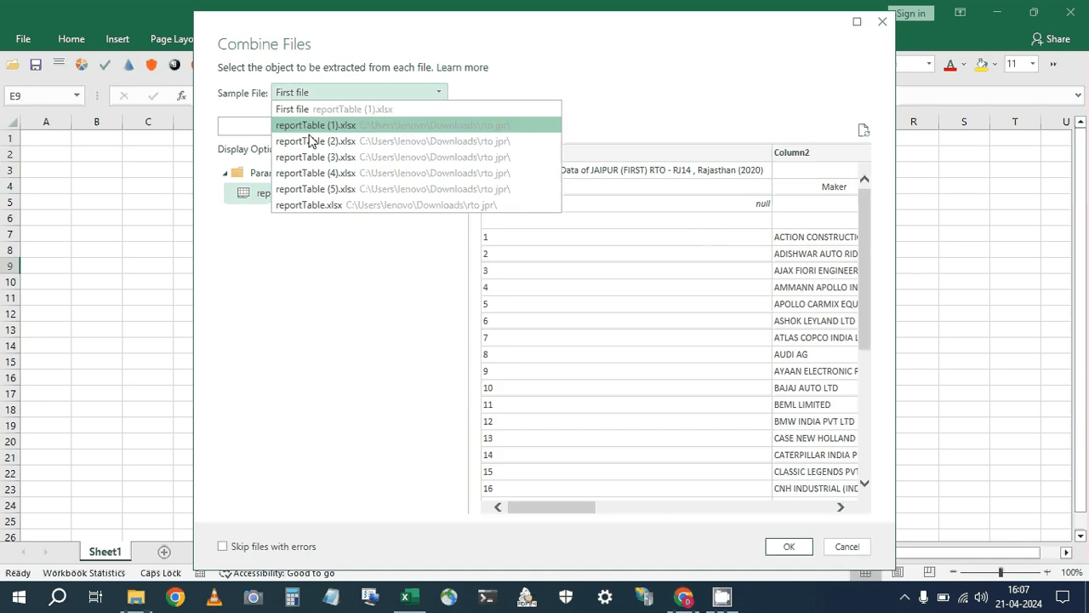
pyautogui.click(311, 141)
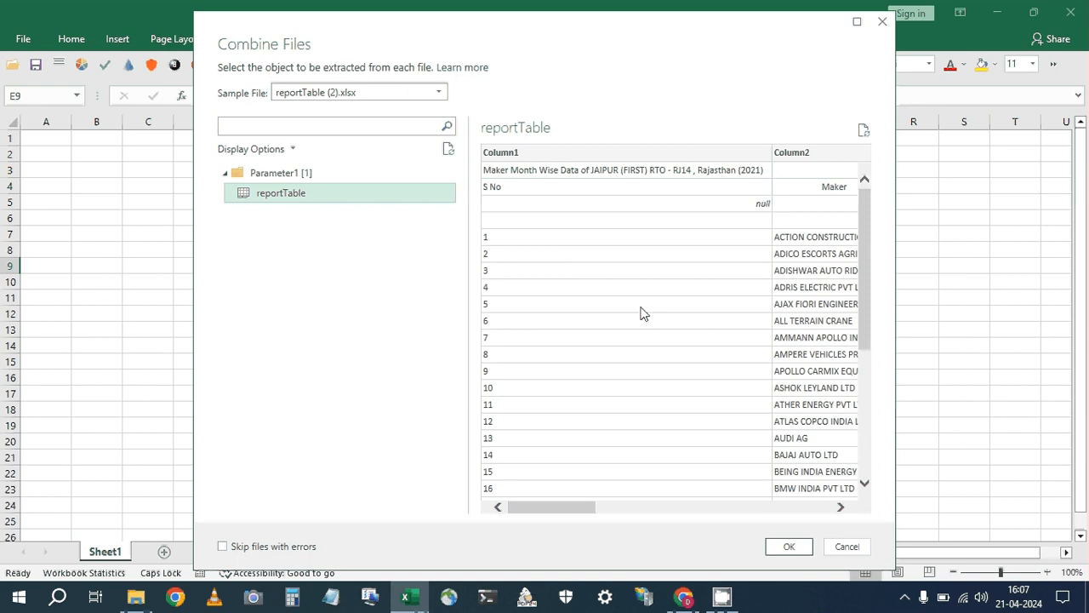
pyautogui.click(340, 93)
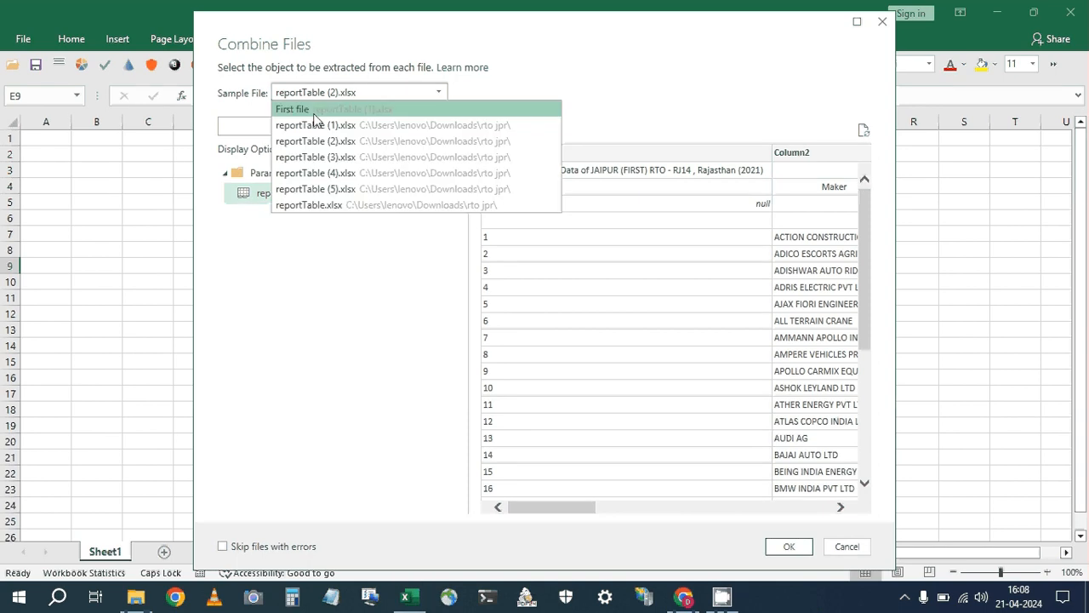
pyautogui.click(314, 111)
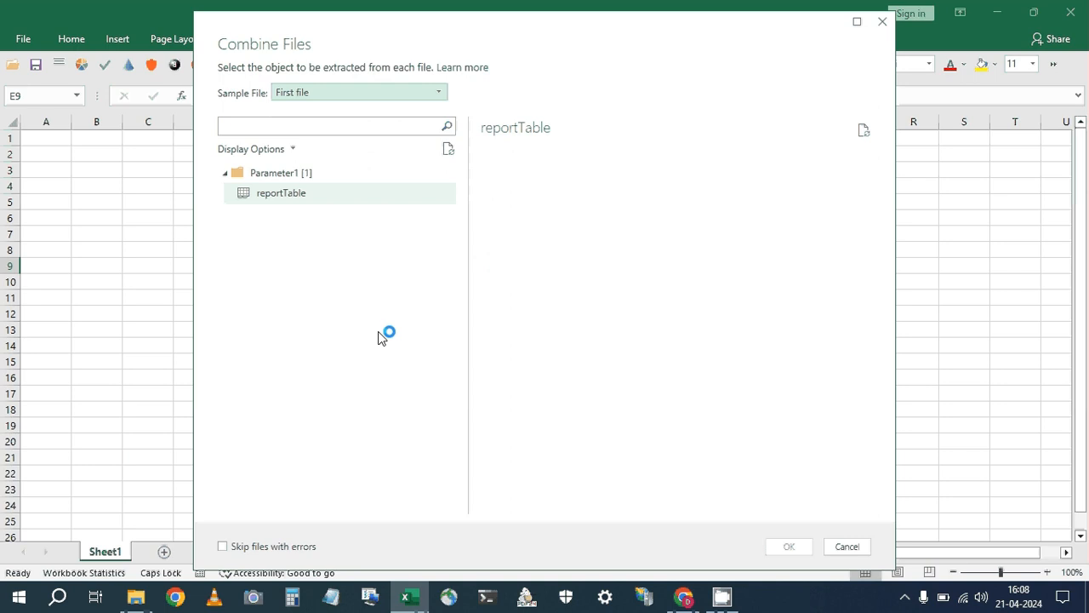
pyautogui.moveTo(589, 506); pyautogui.dragTo(517, 516)
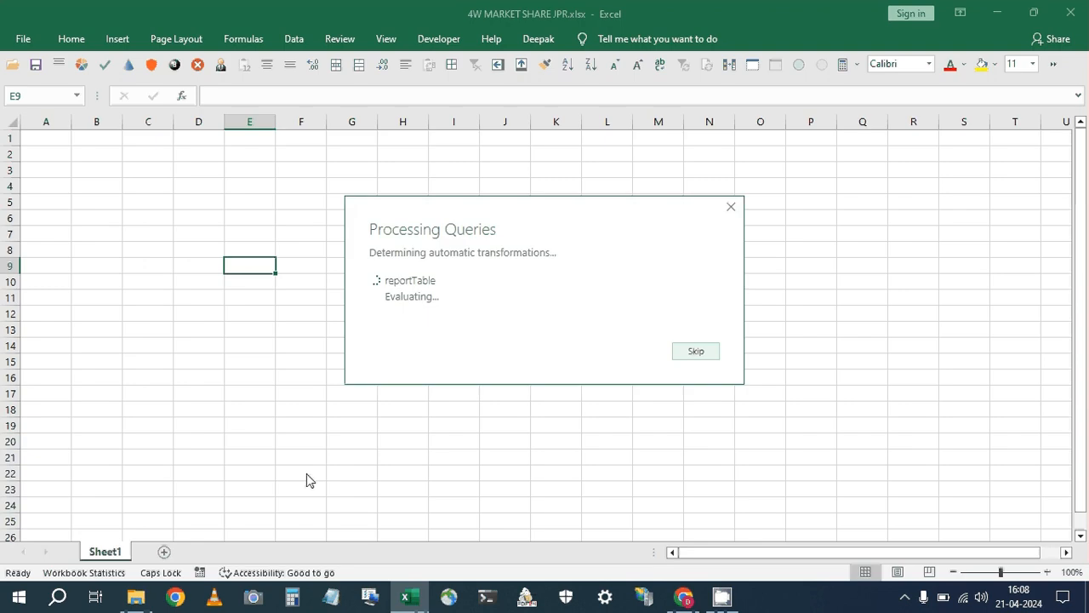
pyautogui.rightClick(143, 598)
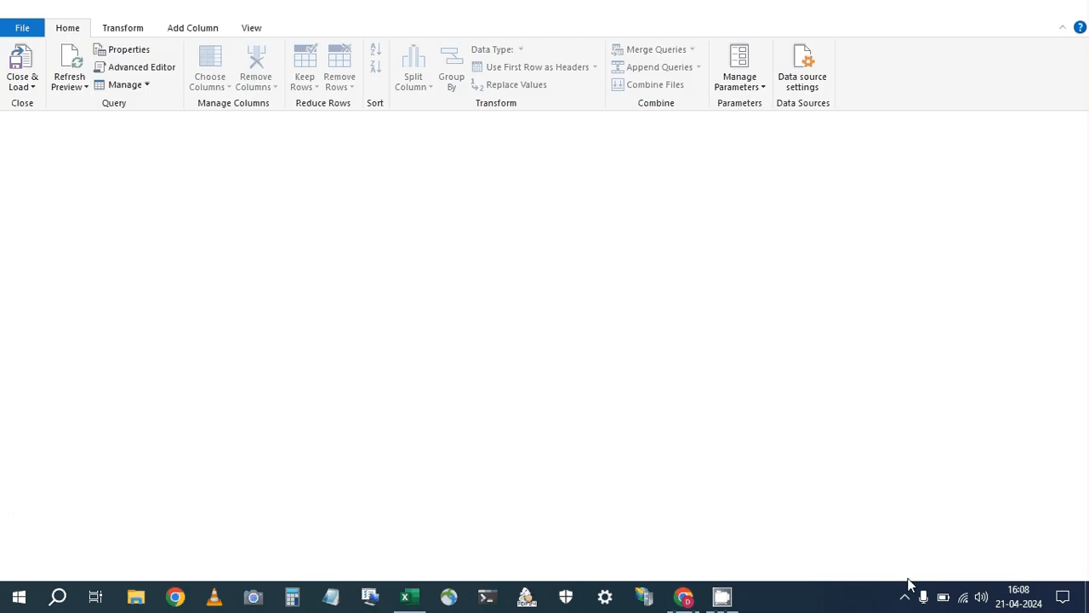
pyautogui.click(907, 587)
pyautogui.rightClick(920, 565)
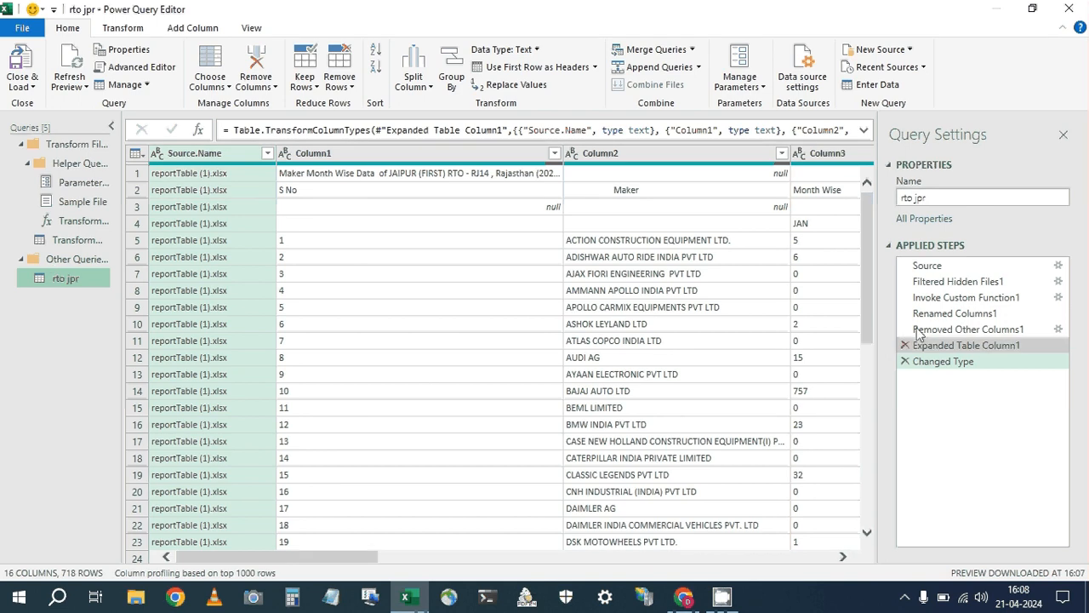
# Check the combined rows and Source.Name values, and delete the Changed Type and Expanded Table Column1 steps from the rto jpr query.
pyautogui.click(868, 489)
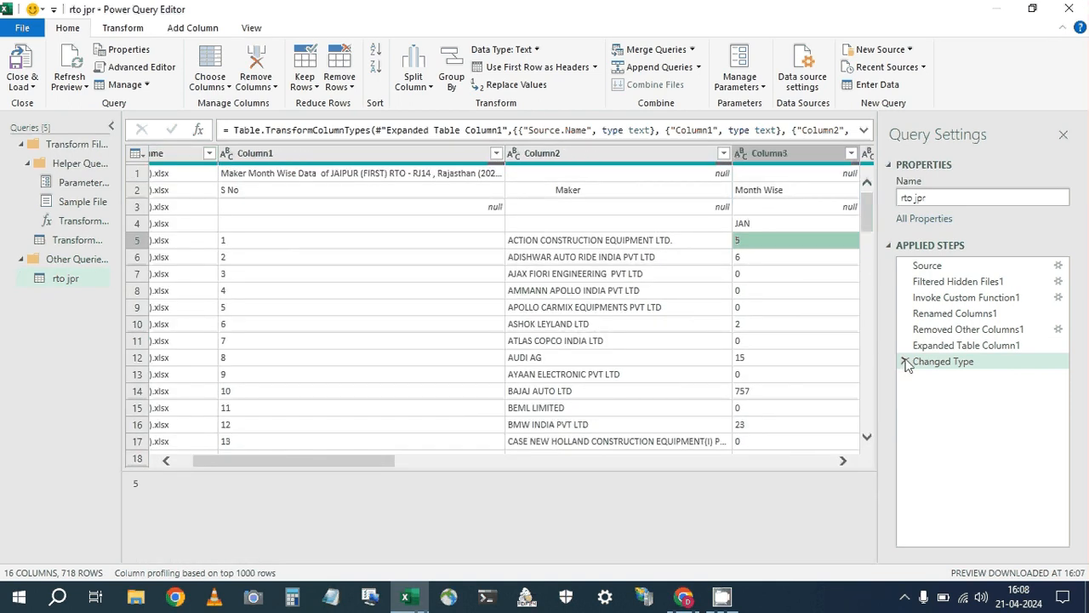
pyautogui.moveTo(364, 467); pyautogui.dragTo(341, 467)
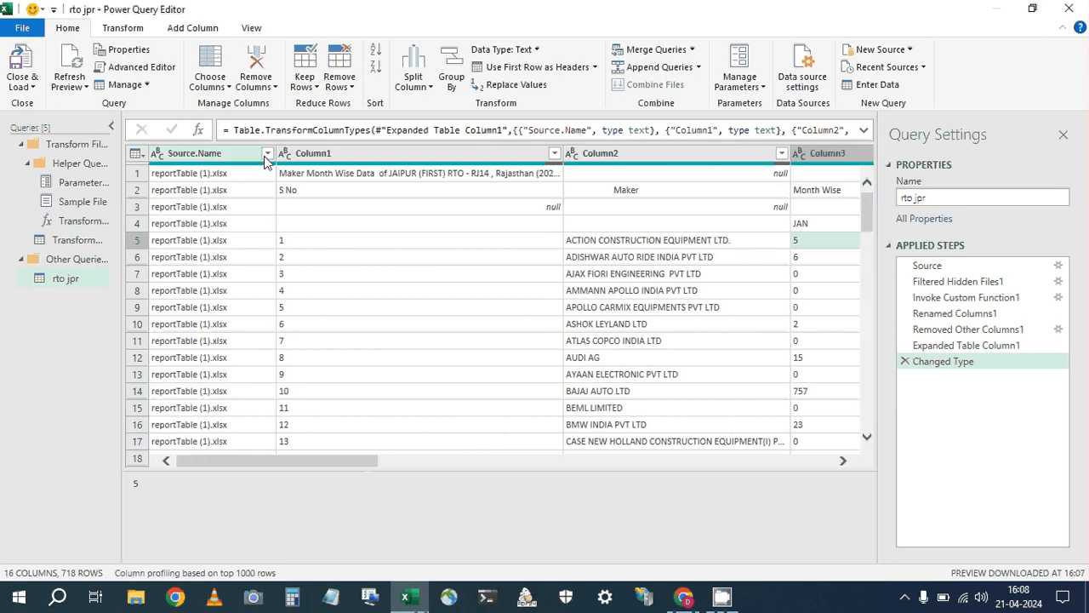
pyautogui.click(266, 154)
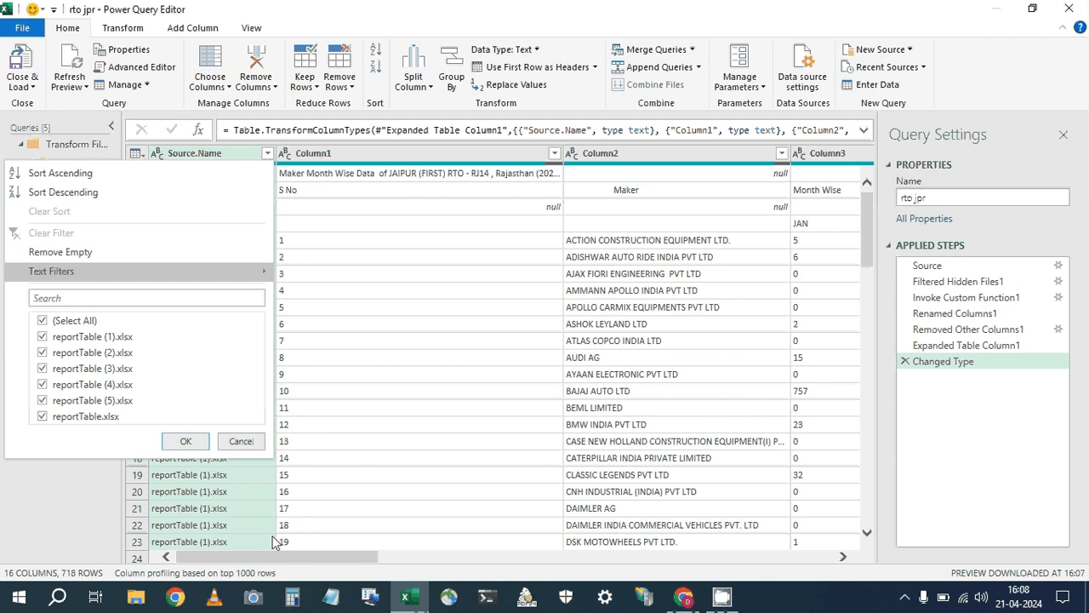
pyautogui.click(906, 301)
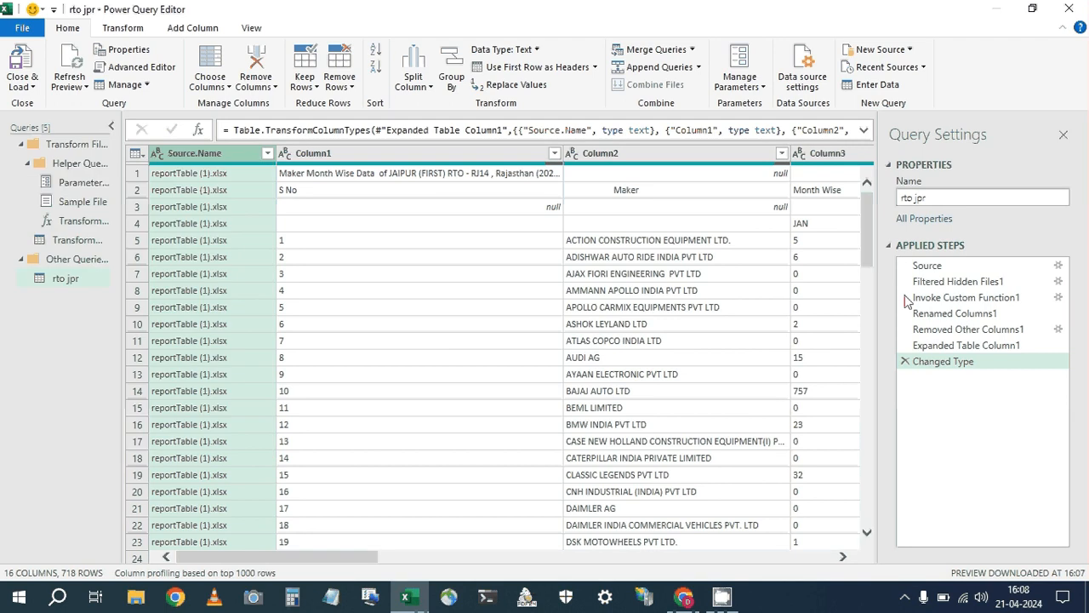
pyautogui.scroll(-1, 881, 298)
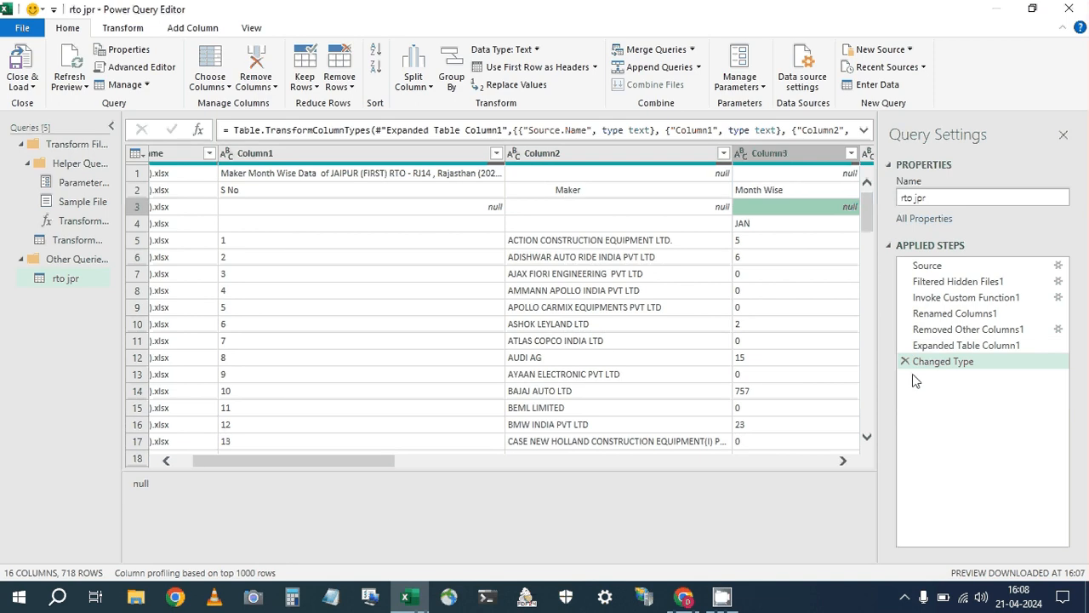
pyautogui.click(906, 361)
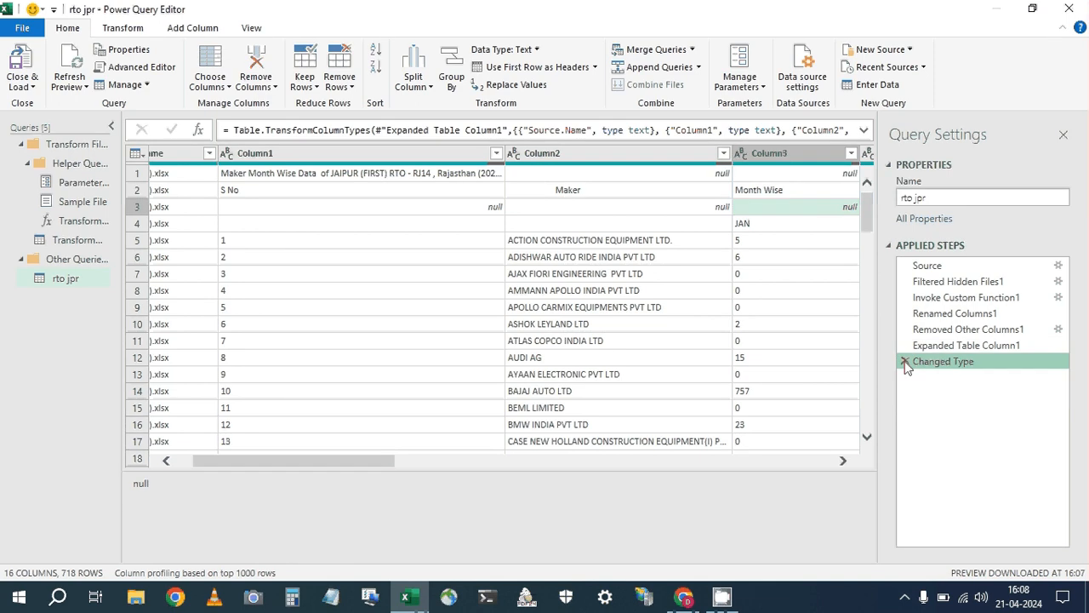
pyautogui.click(905, 361)
pyautogui.click(906, 345)
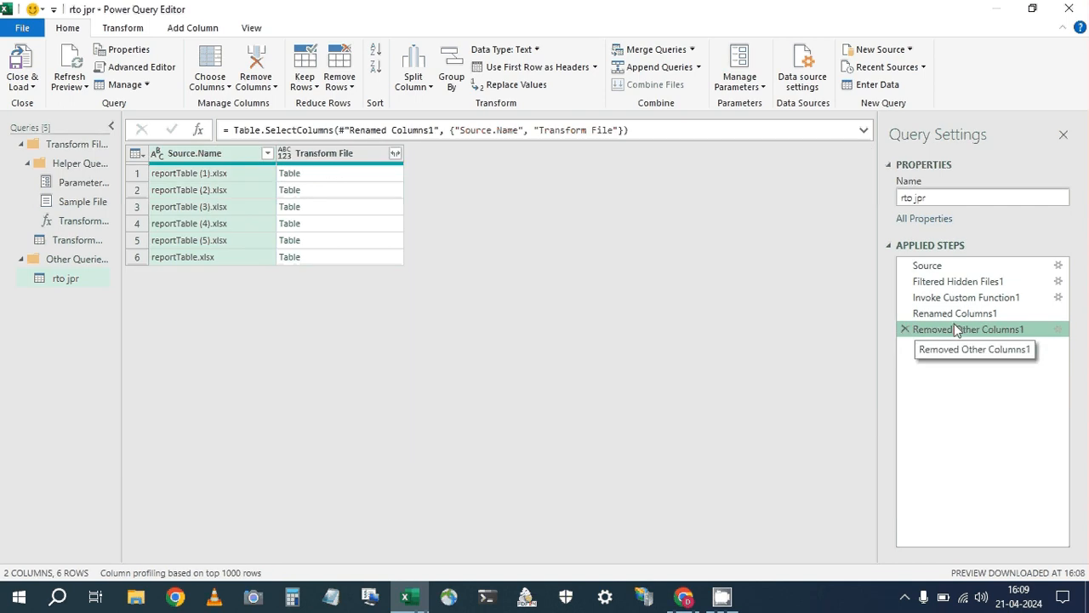
# Review the remaining applied steps from Source to Removed Other Columns1, including the source folder path, without changing them.
pyautogui.click(928, 267)
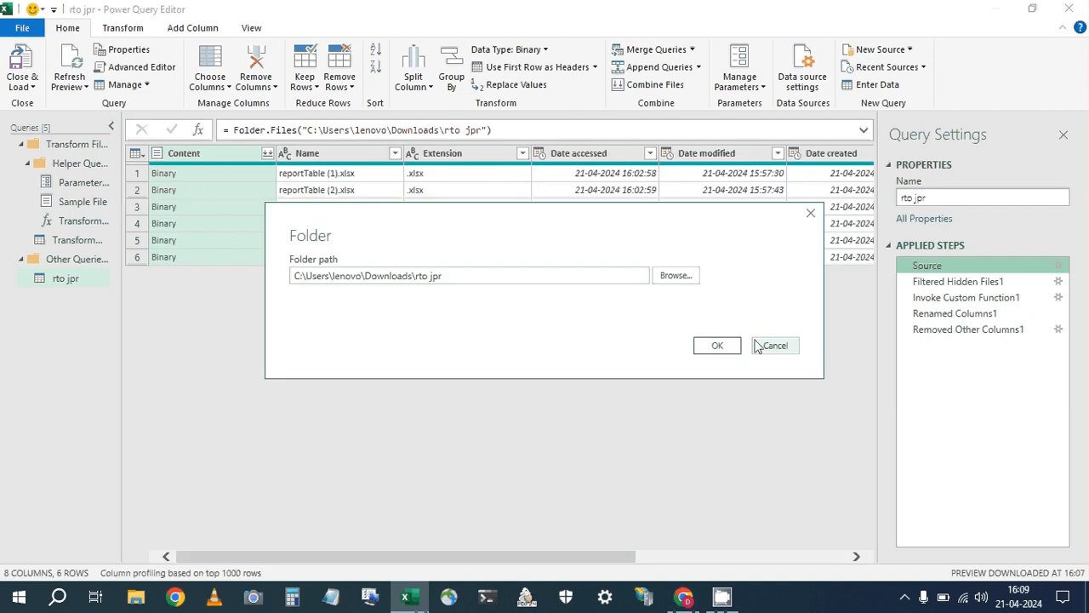
pyautogui.tripleClick(497, 278)
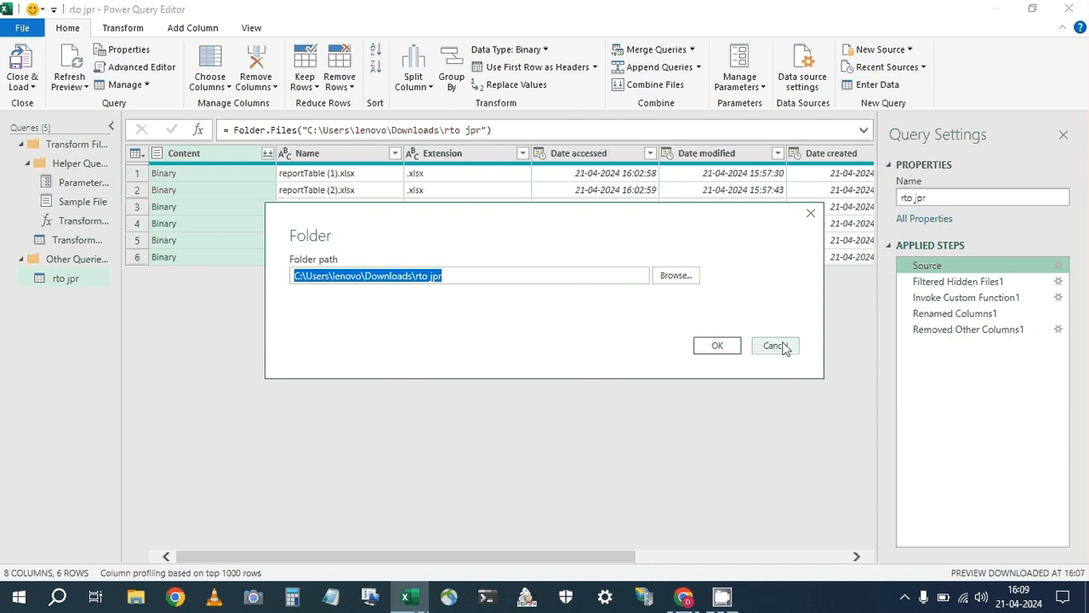
pyautogui.click(775, 345)
pyautogui.click(788, 558)
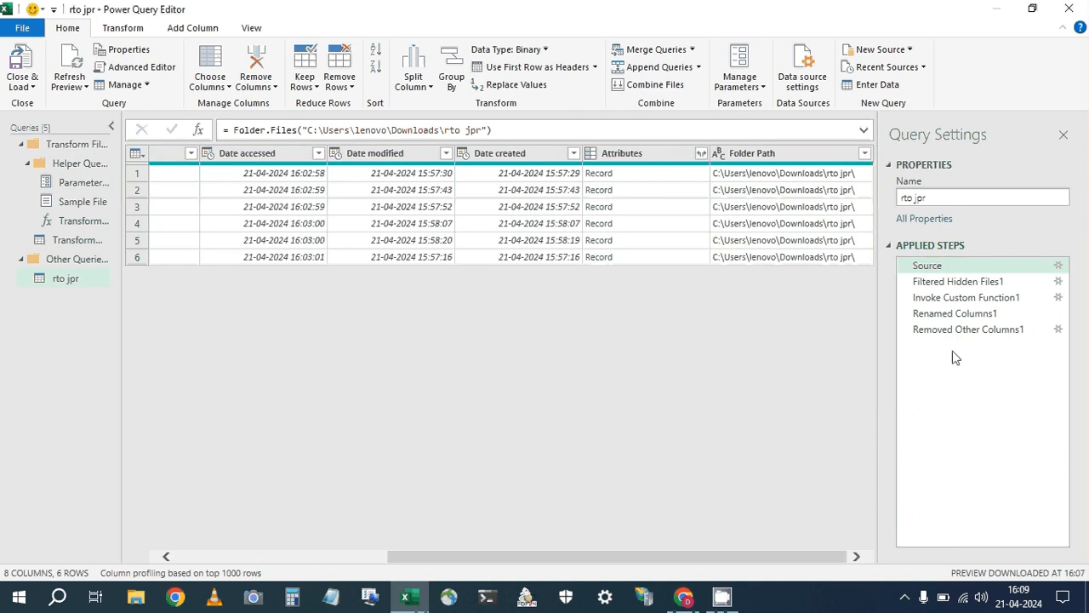
pyautogui.click(932, 282)
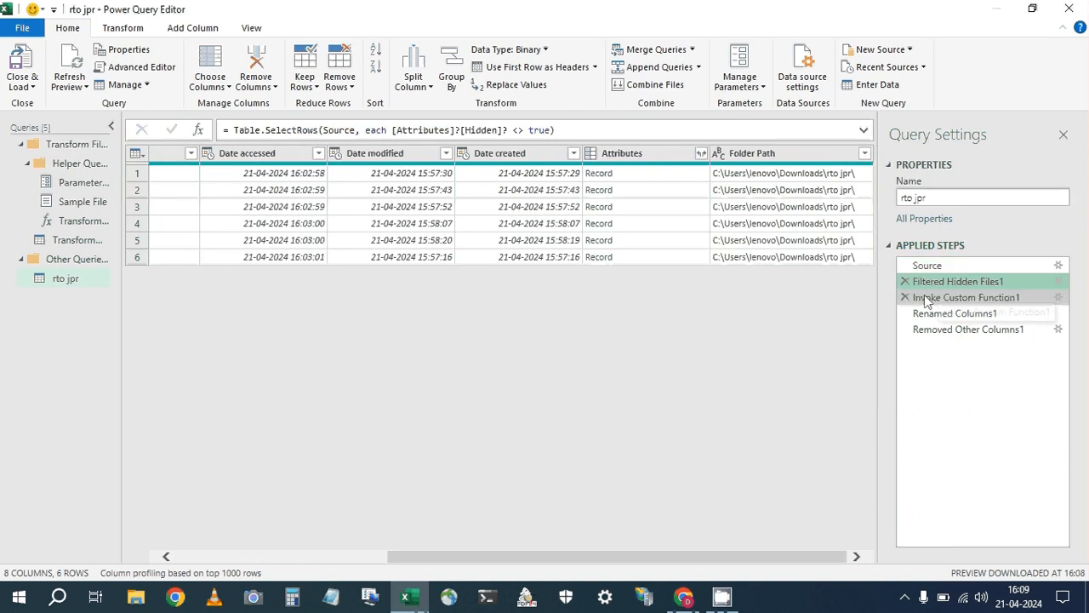
pyautogui.click(927, 299)
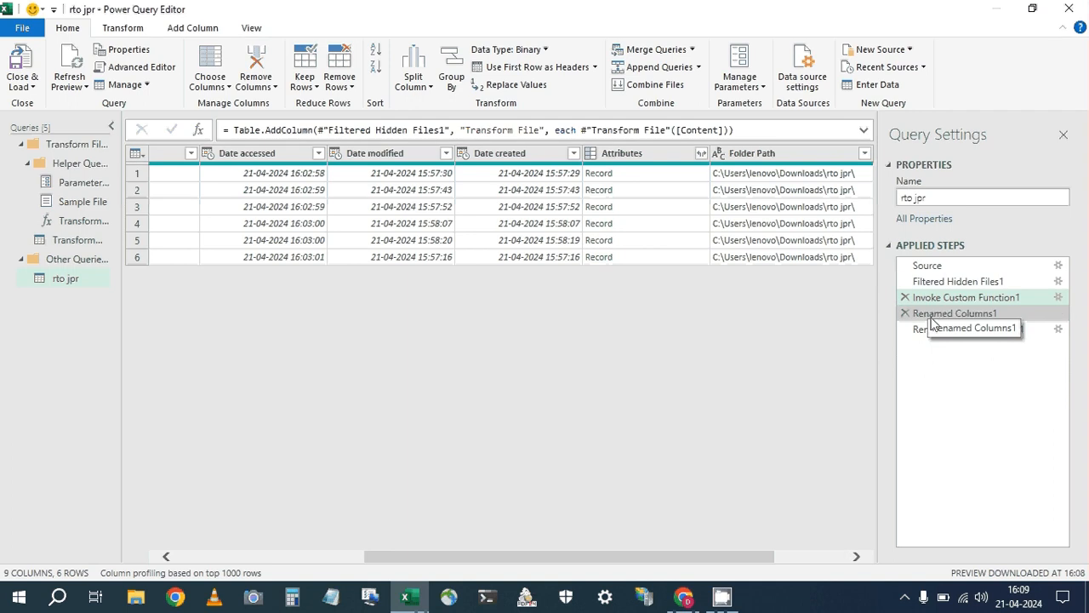
pyautogui.click(931, 316)
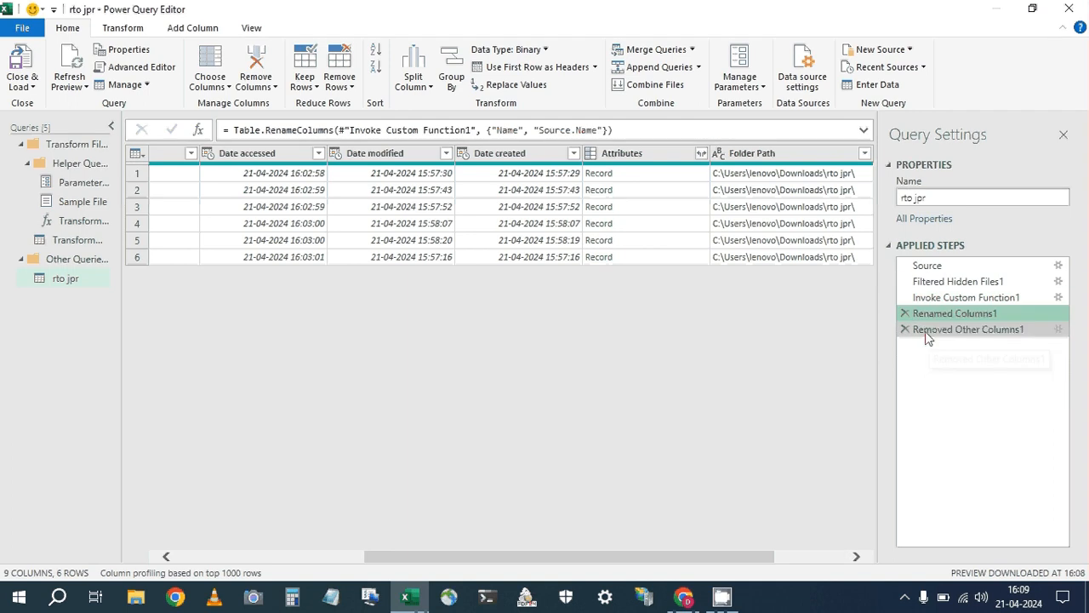
pyautogui.click(926, 331)
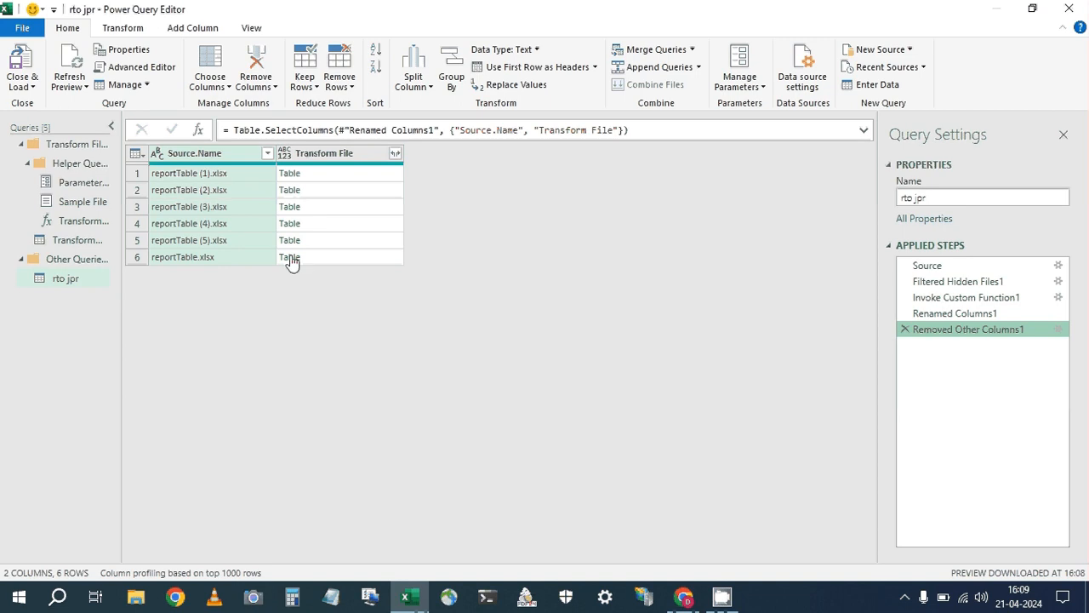
# Preview several nested tables in the Transform File column, and remove the Source.Name column from the query.
pyautogui.click(316, 173)
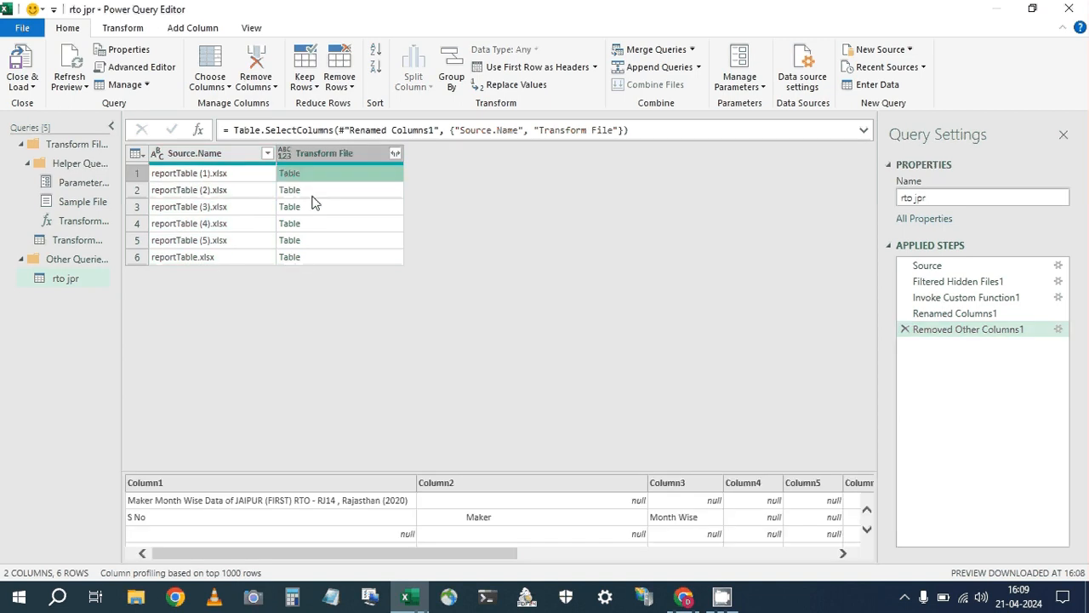
pyautogui.click(312, 195)
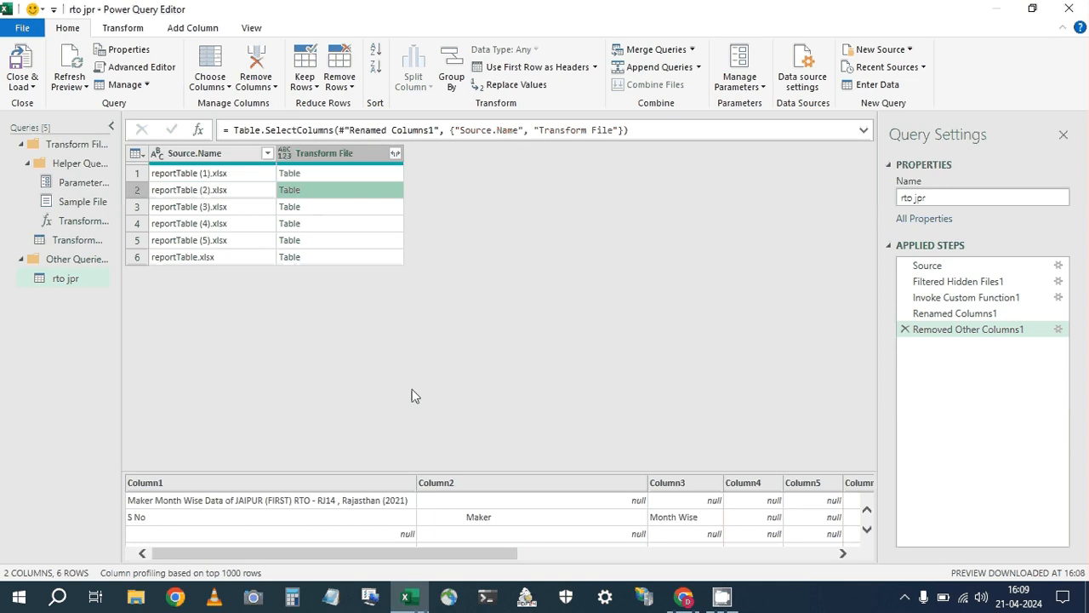
pyautogui.click(329, 225)
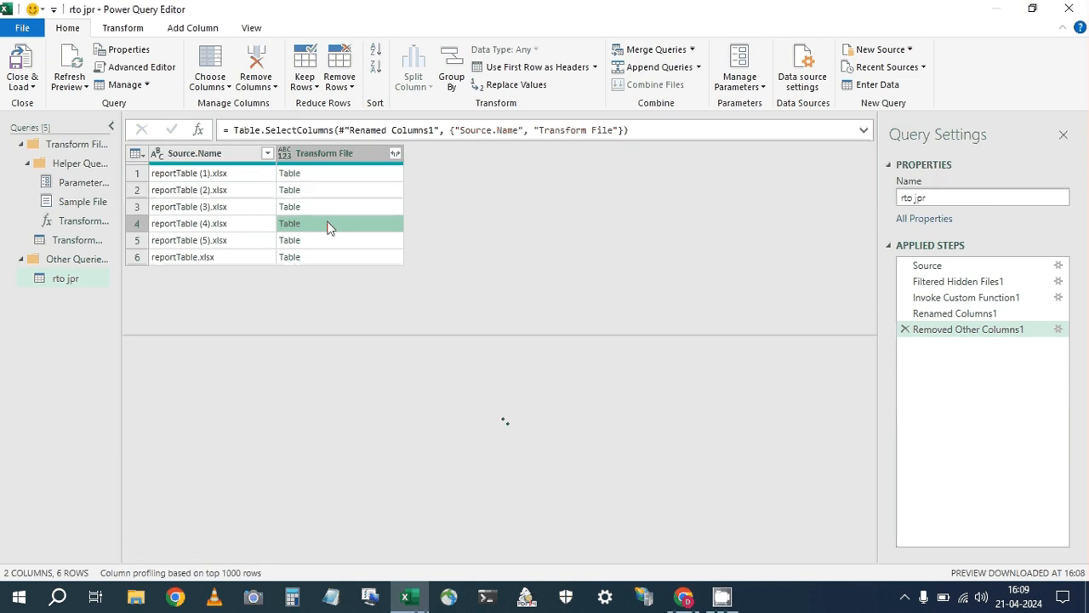
pyautogui.click(318, 258)
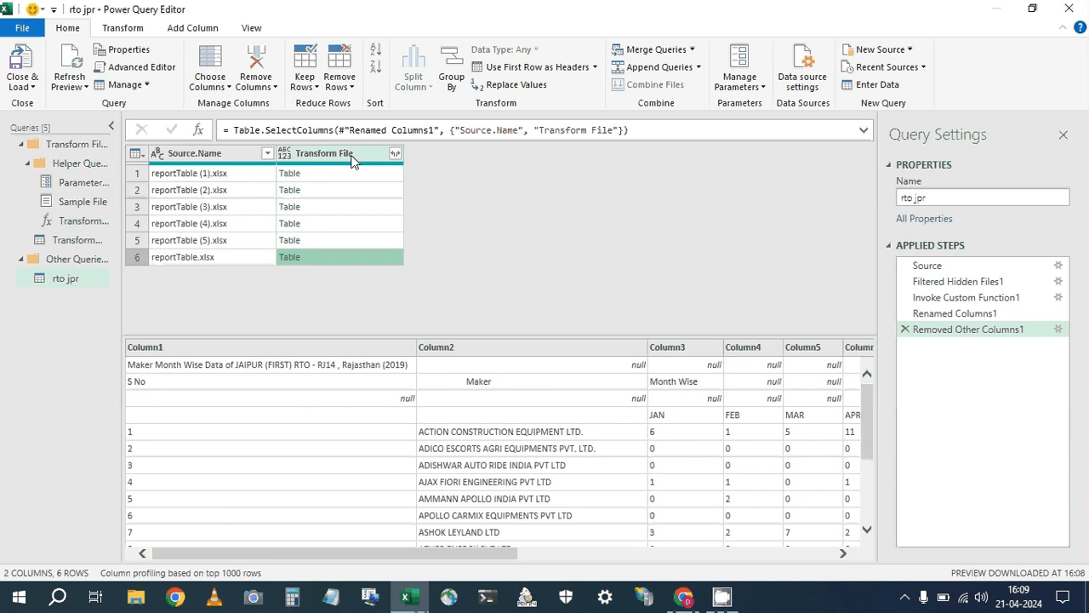
pyautogui.rightClick(201, 156)
pyautogui.click(243, 182)
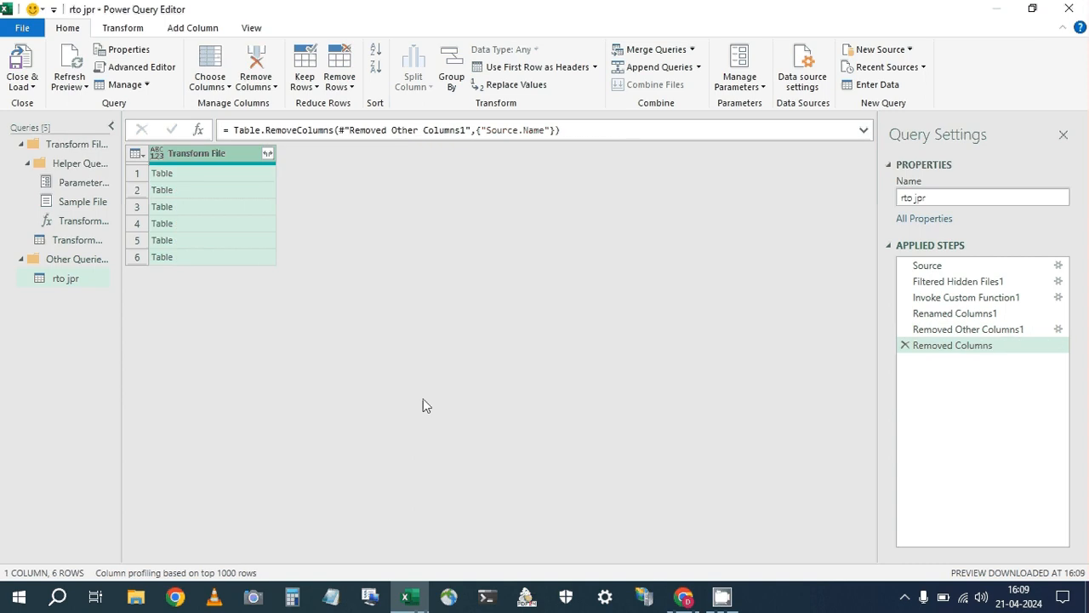
# Duplicate the rto jpr query and preview the first two nested tables in the copy.
pyautogui.rightClick(74, 283)
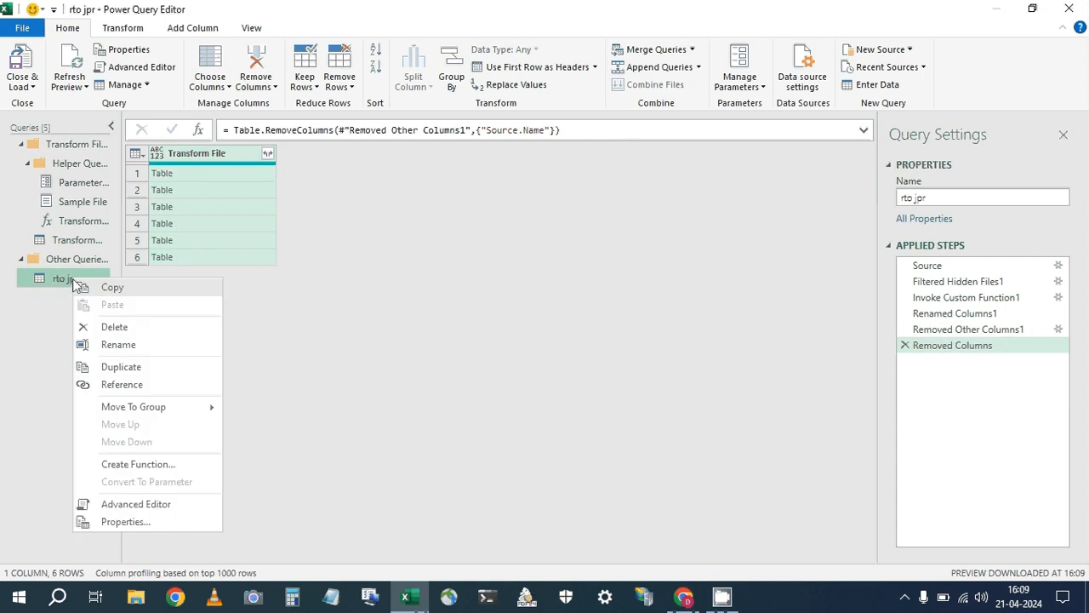
pyautogui.click(115, 367)
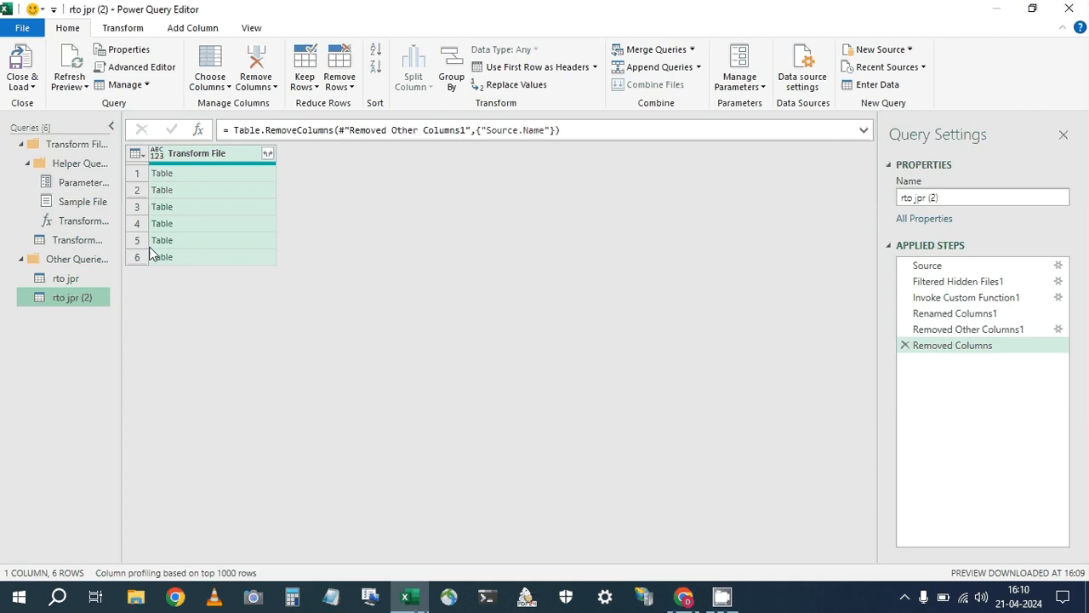
pyautogui.click(194, 176)
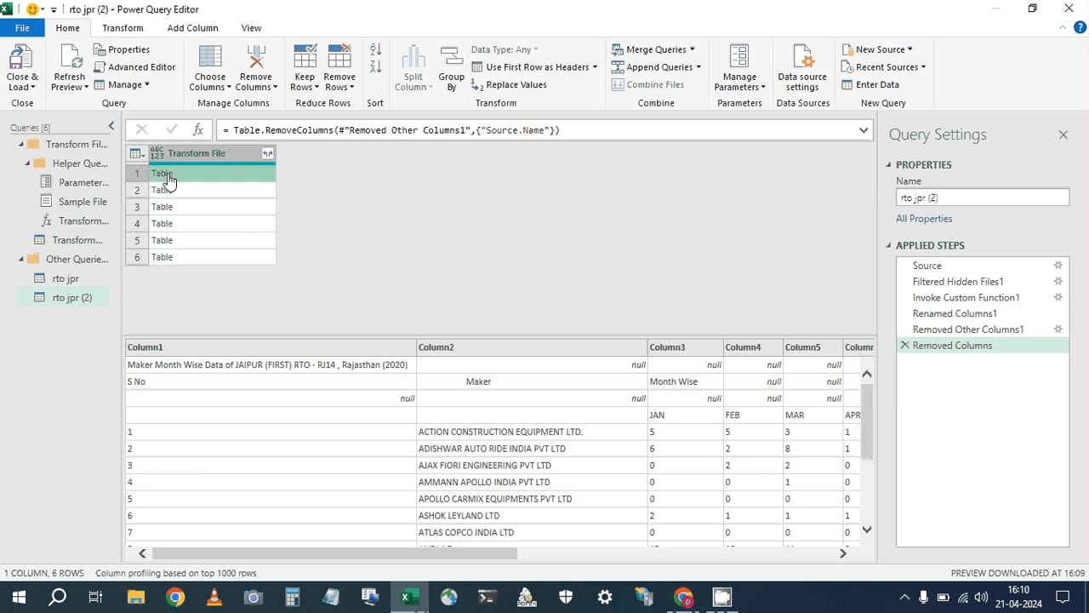
pyautogui.click(177, 189)
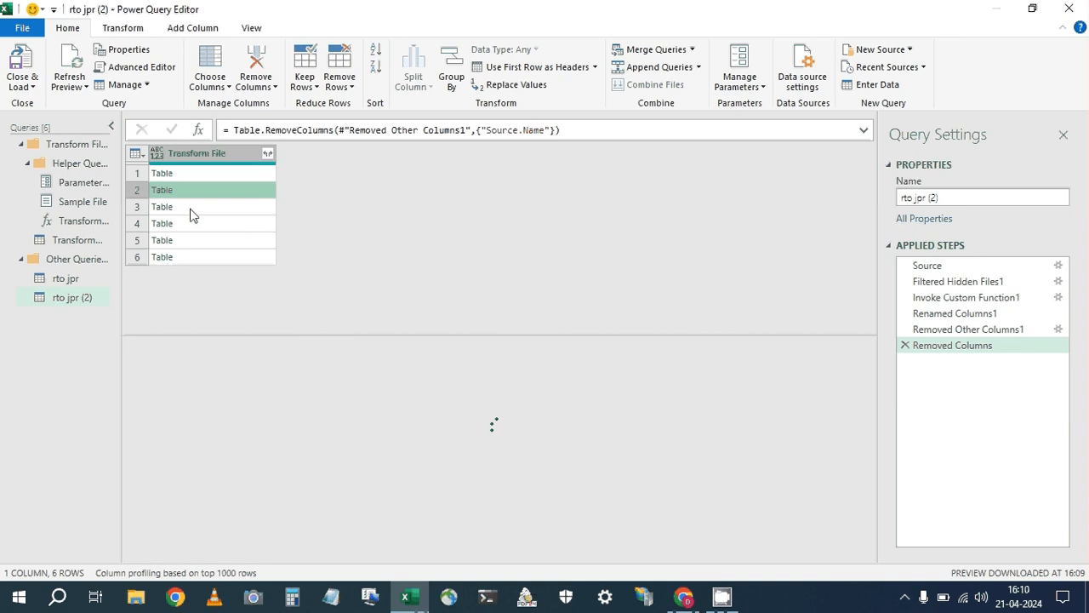
pyautogui.click(29, 320)
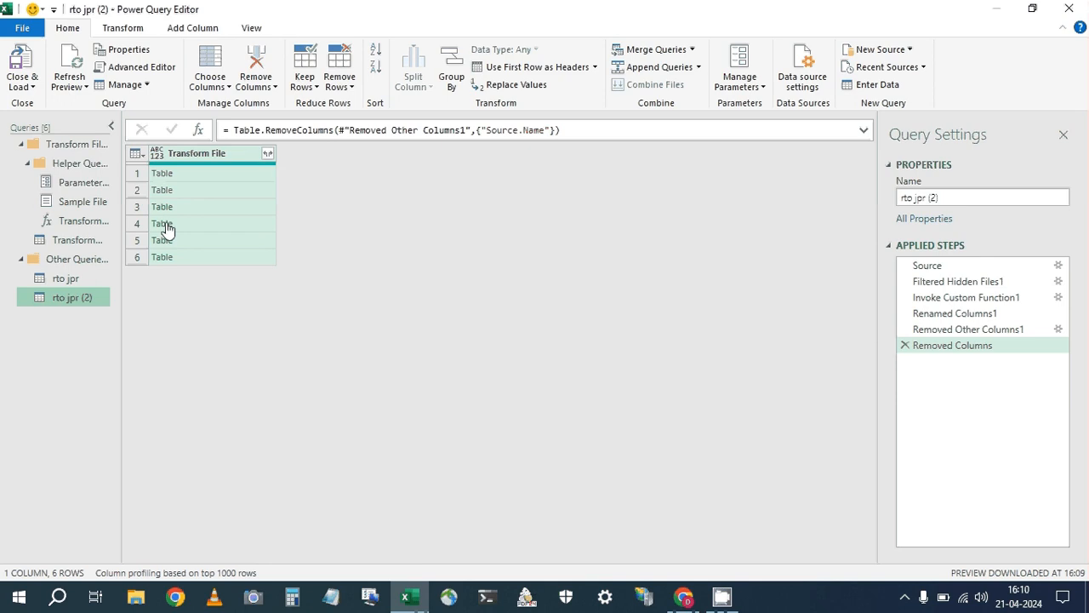
# Open the first nested table in the rto jpr (2) query, widen Column1 to show its full title, and delete the Changed Type step.
pyautogui.click(161, 174)
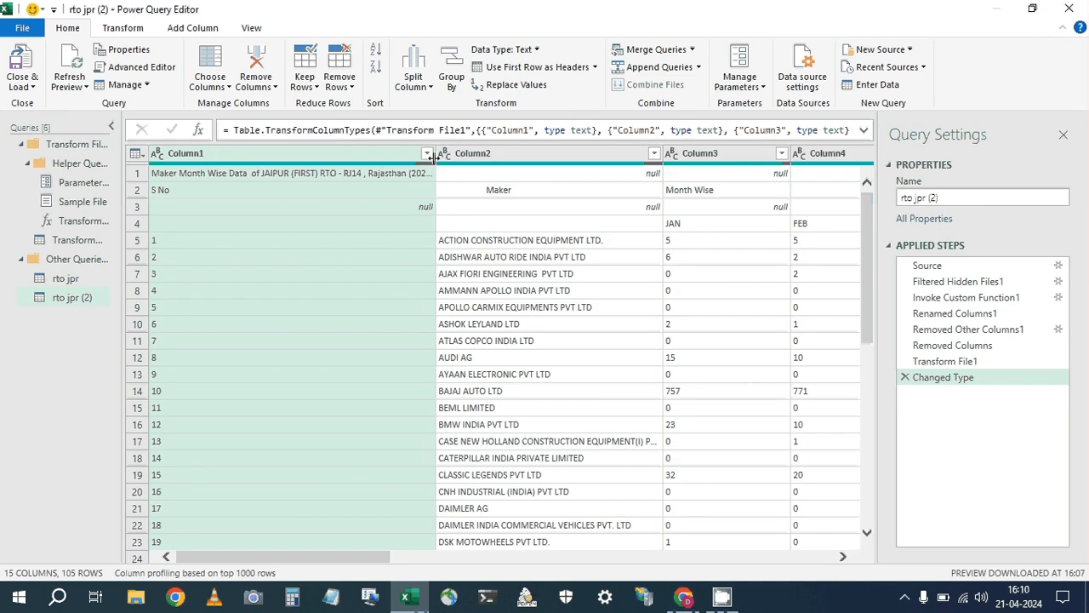
pyautogui.moveTo(432, 156); pyautogui.dragTo(326, 158)
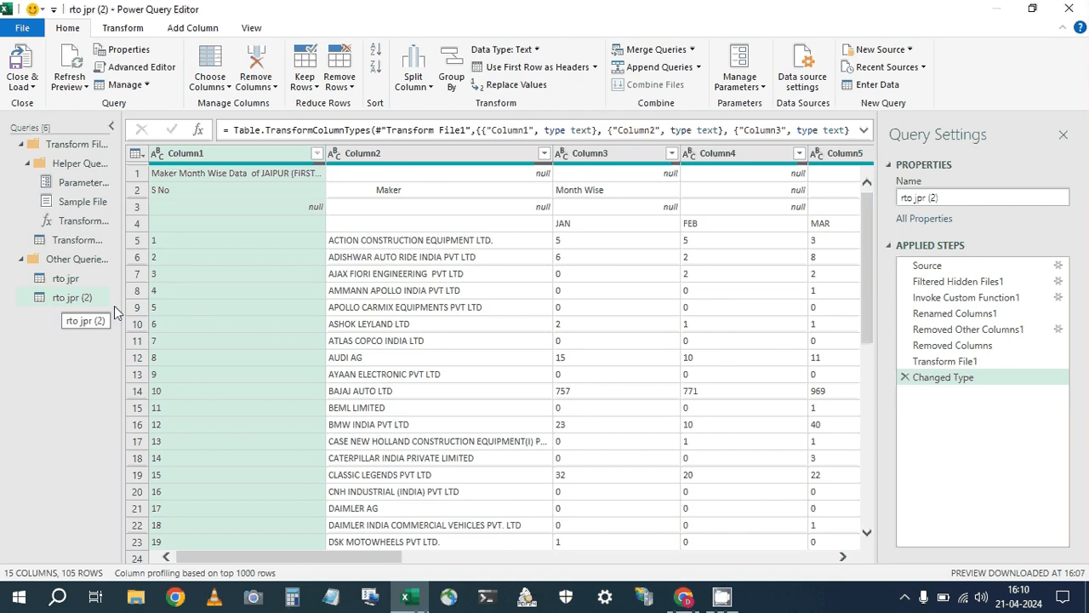
pyautogui.doubleClick(324, 153)
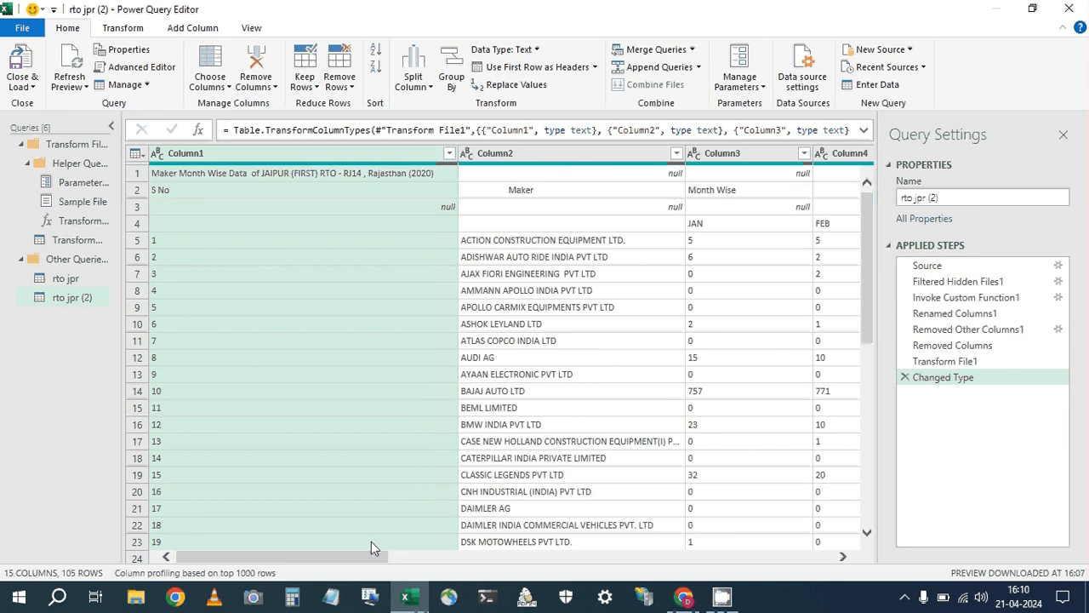
pyautogui.moveTo(372, 556); pyautogui.dragTo(414, 555)
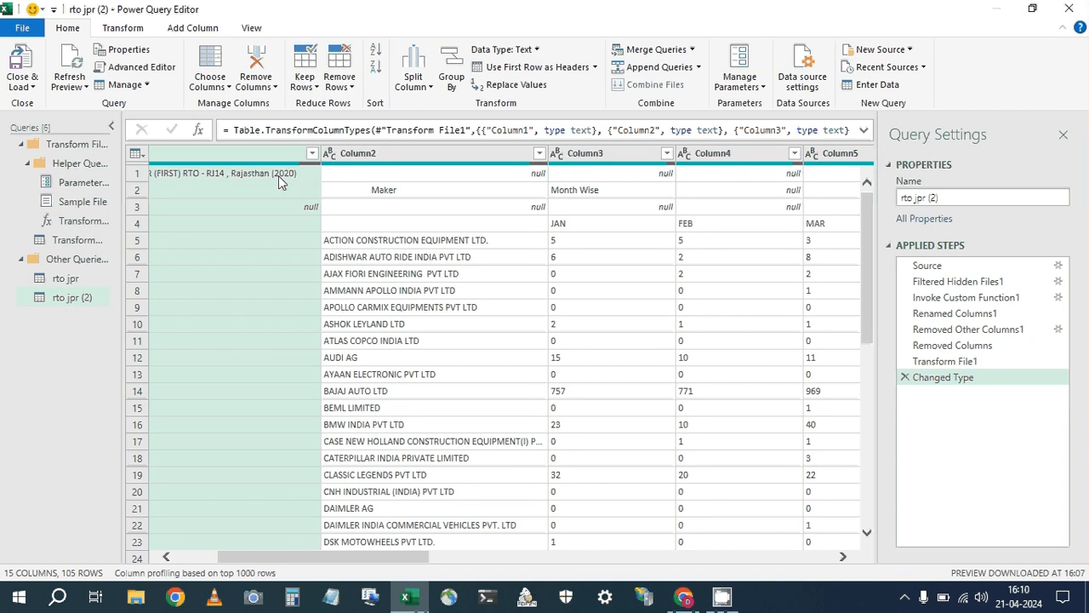
pyautogui.click(905, 378)
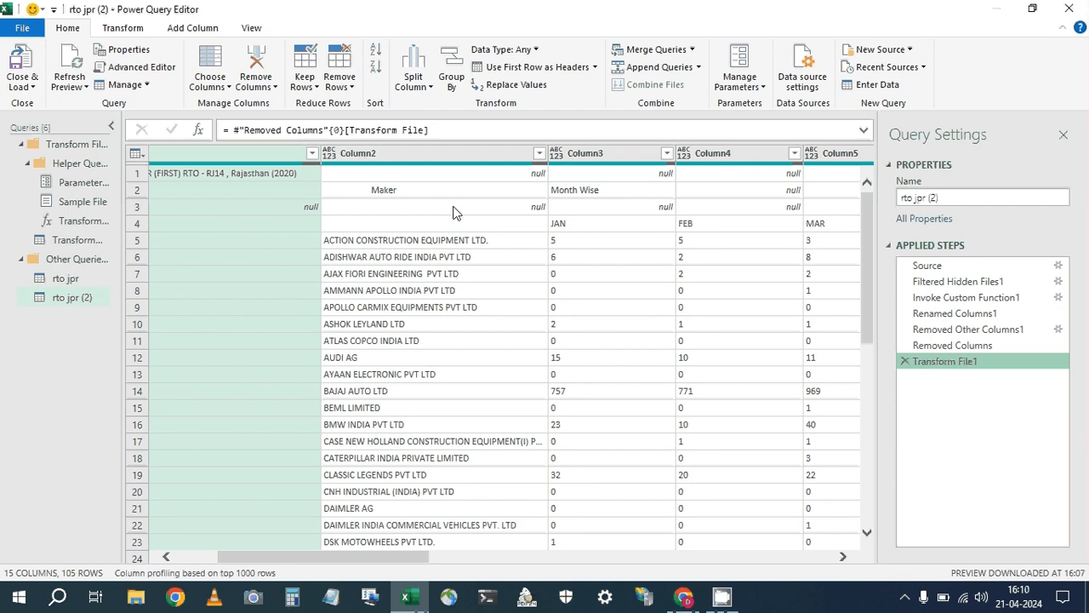
# Filter Column2 of the opened table to exclude the Maker header value.
pyautogui.click(478, 186)
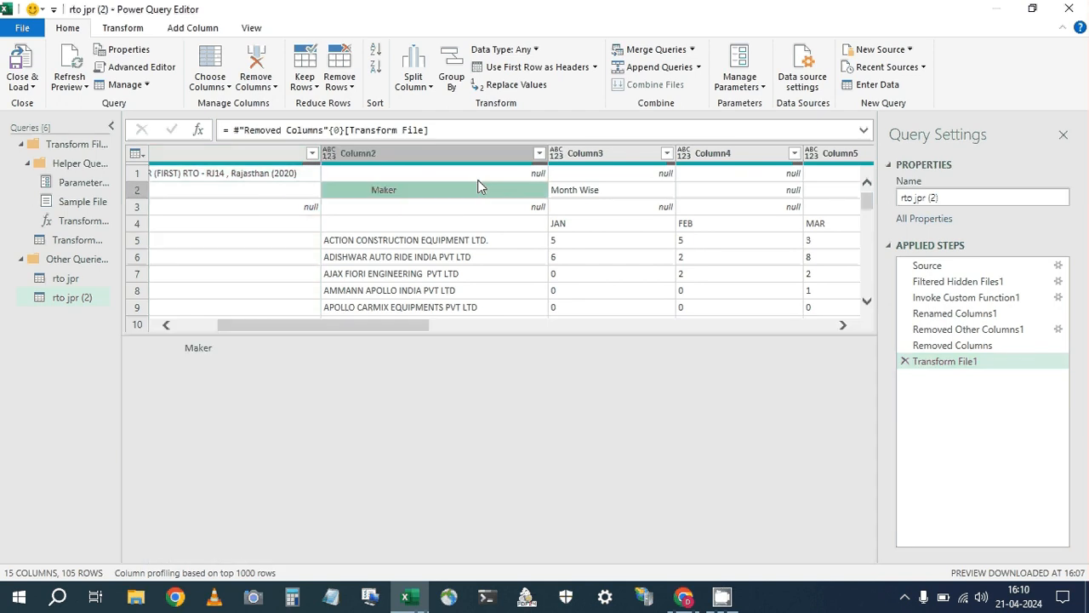
pyautogui.click(539, 154)
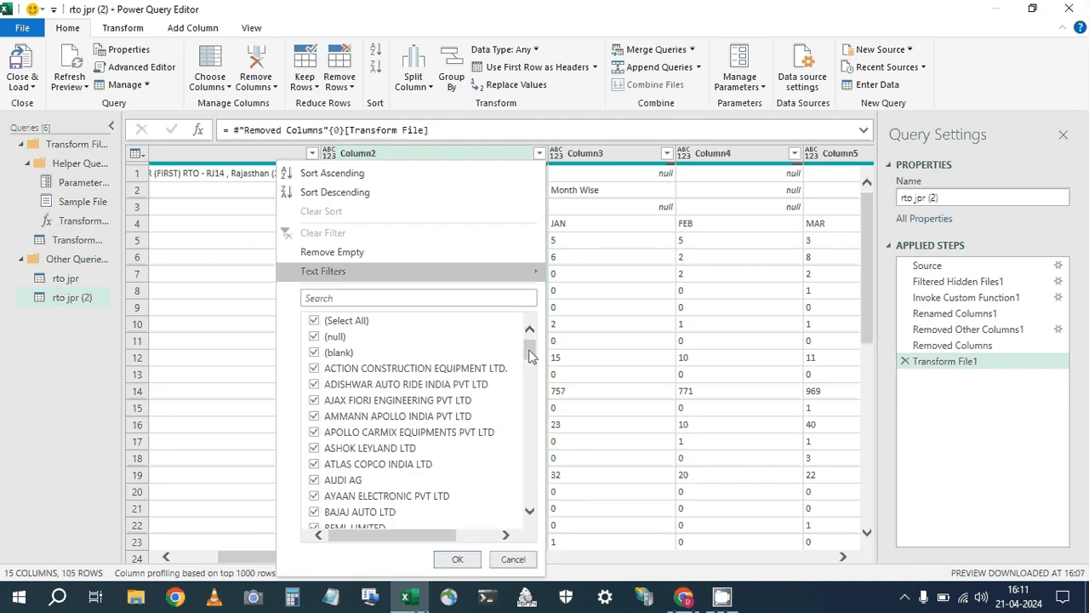
pyautogui.moveTo(529, 356); pyautogui.dragTo(530, 492)
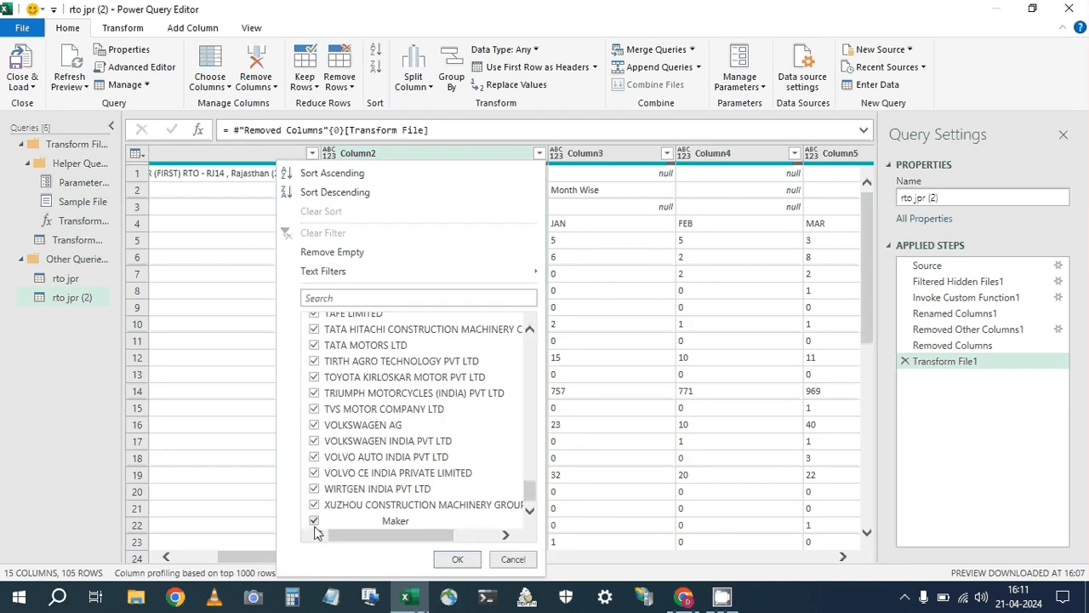
pyautogui.click(314, 521)
pyautogui.click(457, 560)
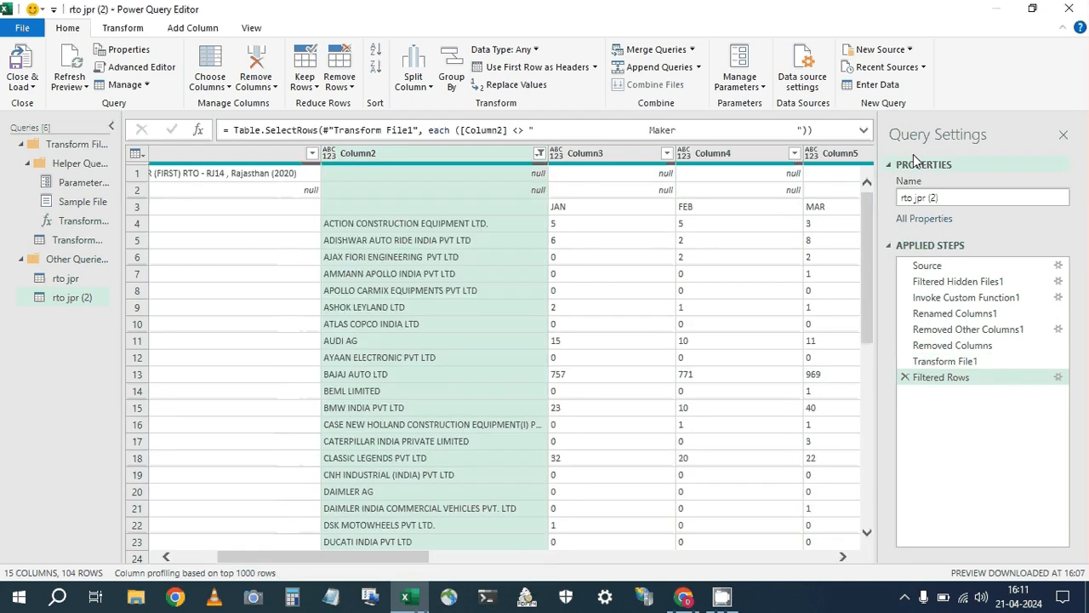
# Copy the Table.SelectRows formula without its equals sign into a new custom column's formula in the rto jpr query.
pyautogui.click(864, 130)
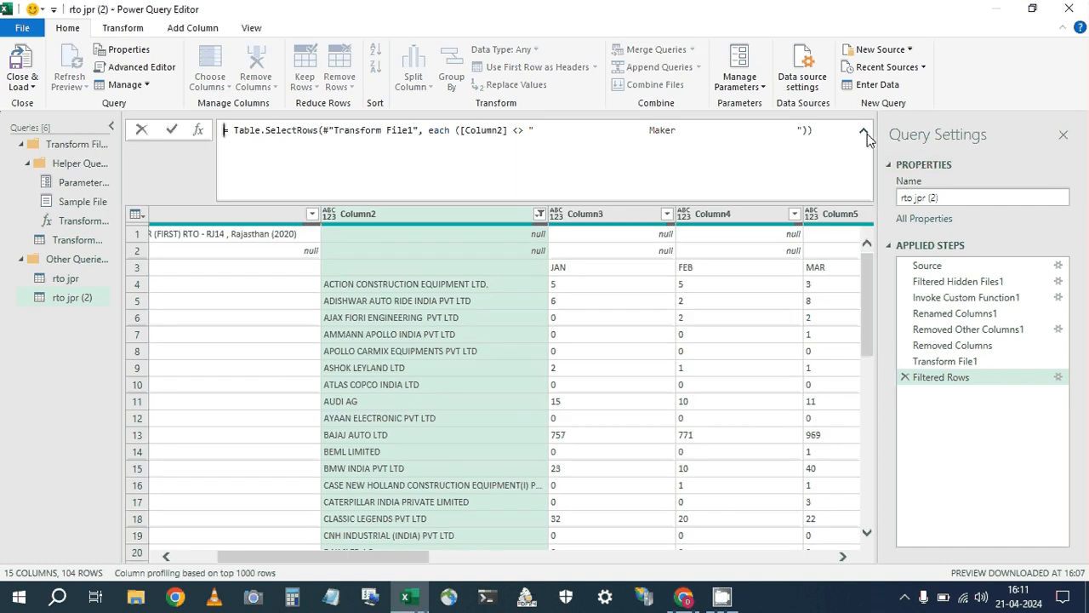
pyautogui.moveTo(855, 137); pyautogui.dragTo(236, 130)
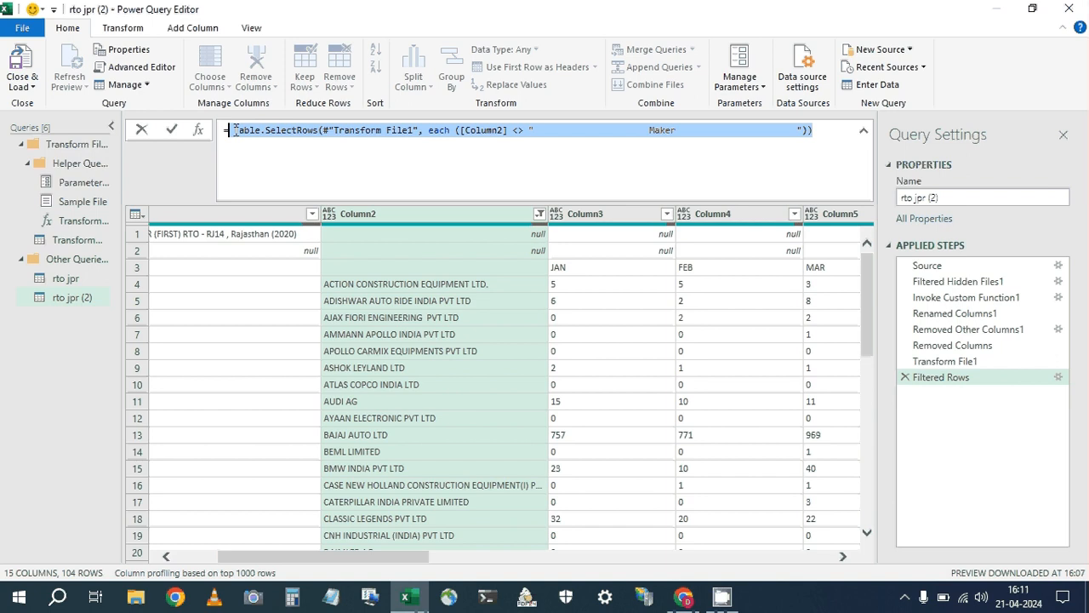
pyautogui.rightClick(237, 132)
pyautogui.click(259, 161)
pyautogui.click(65, 278)
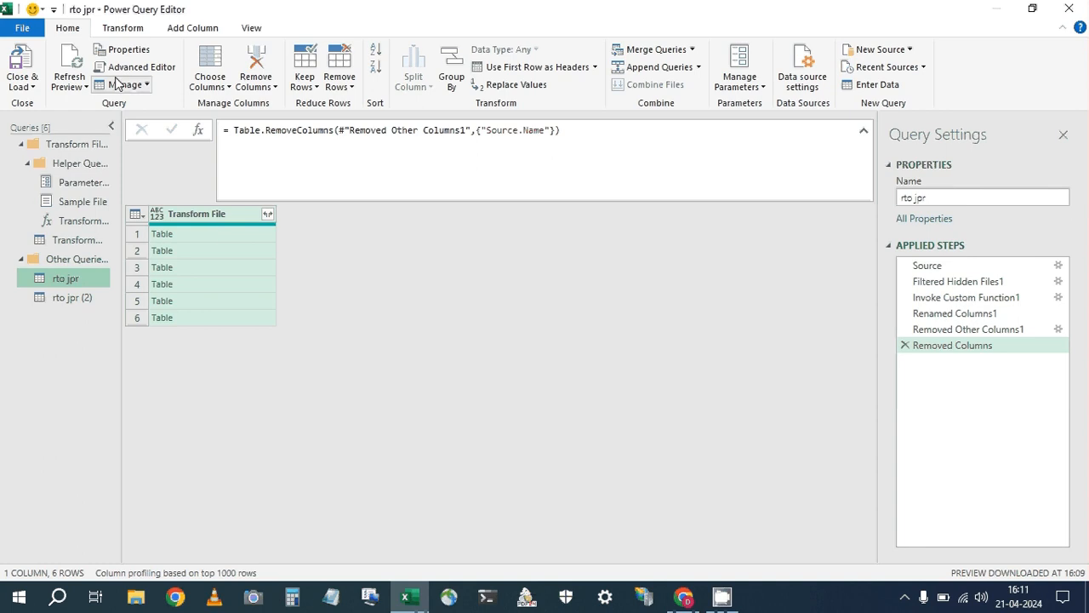
pyautogui.scroll(-2, 118, 82)
pyautogui.click(81, 73)
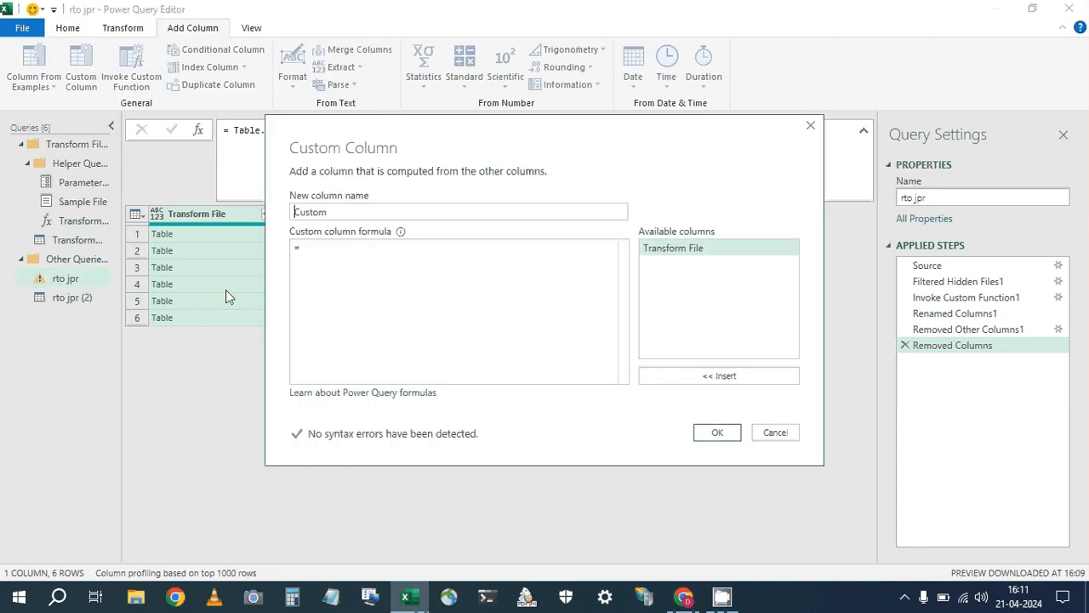
pyautogui.click(371, 265)
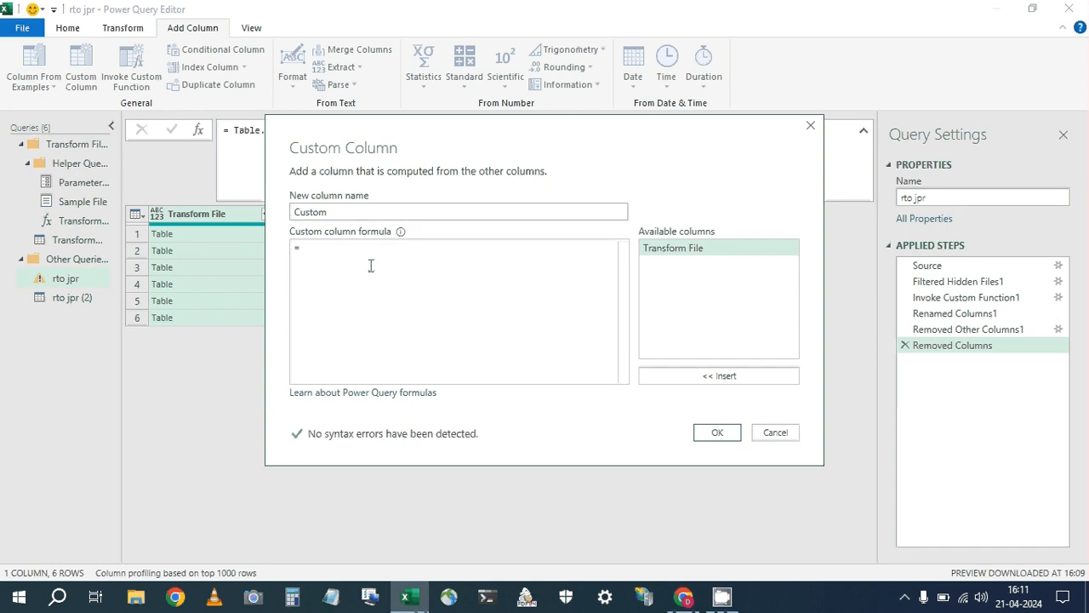
pyautogui.write('V')
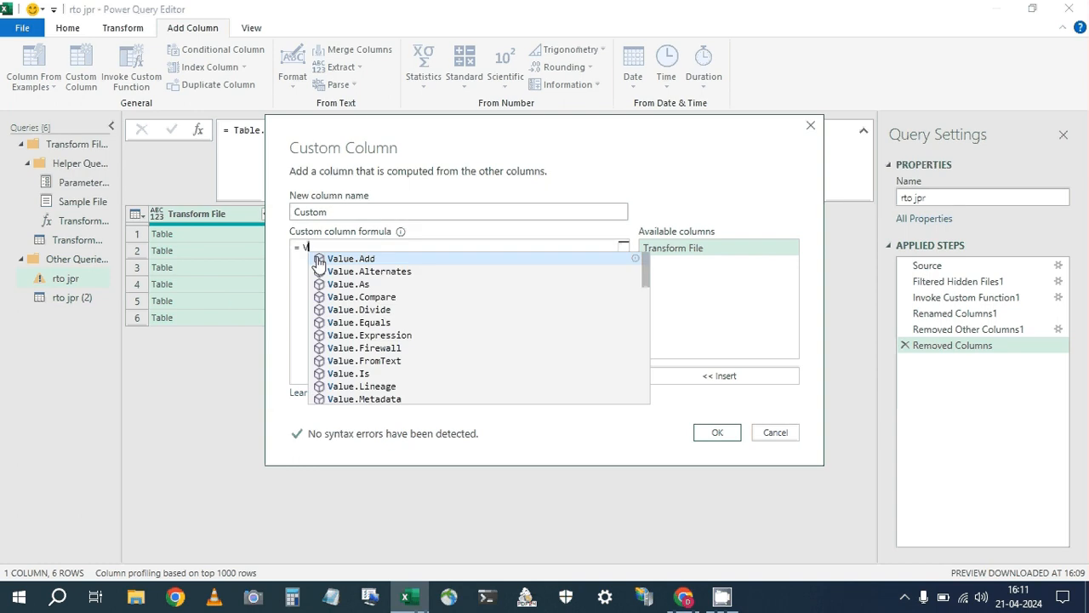
pyautogui.press('BackSpace')
pyautogui.hotkey('ctrl', 'v')
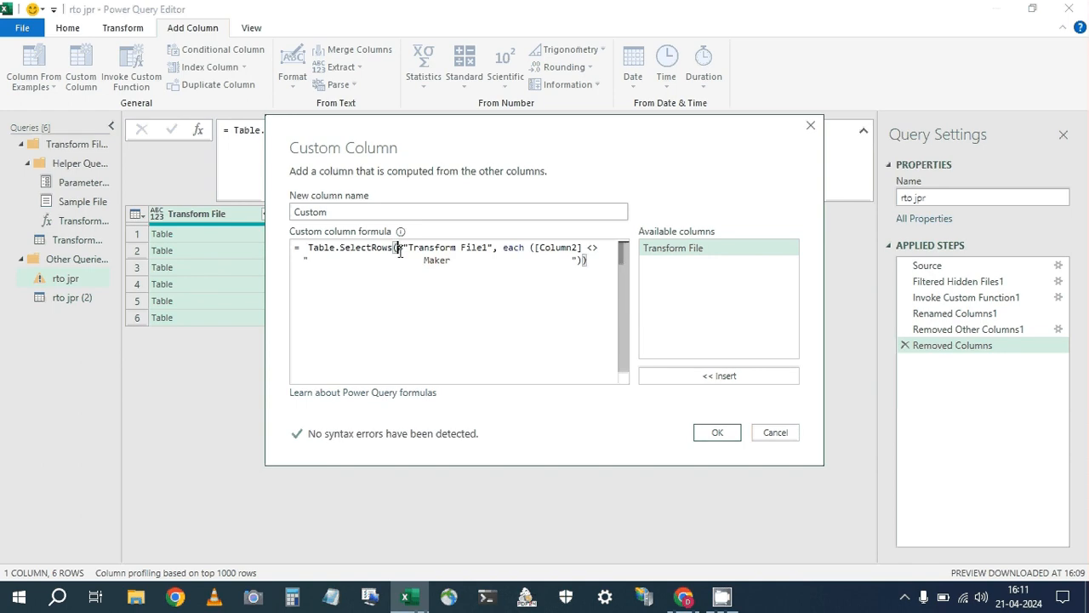
# Replace #"Transform File1" in the formula with [Transform File], create the Custom column, and compare the first nested table in both columns.
pyautogui.moveTo(398, 251); pyautogui.dragTo(495, 251)
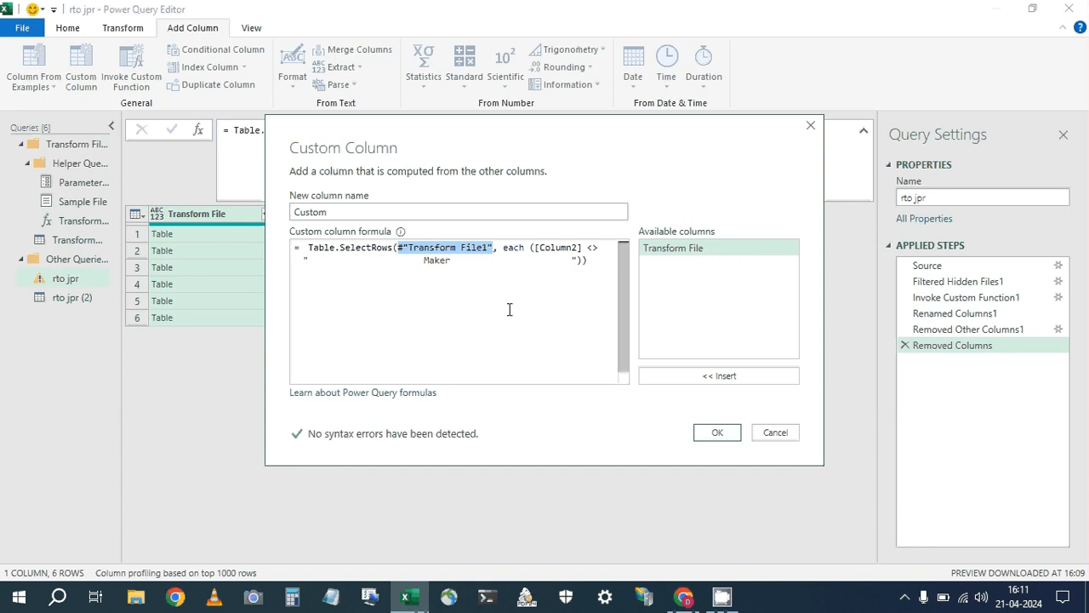
pyautogui.press('Delete')
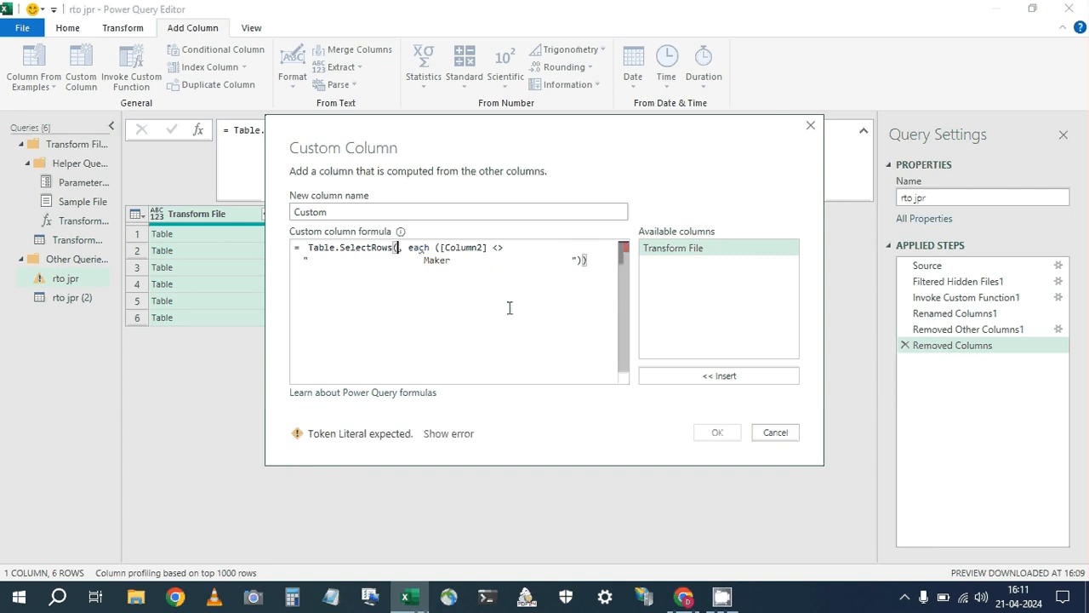
pyautogui.click(661, 254)
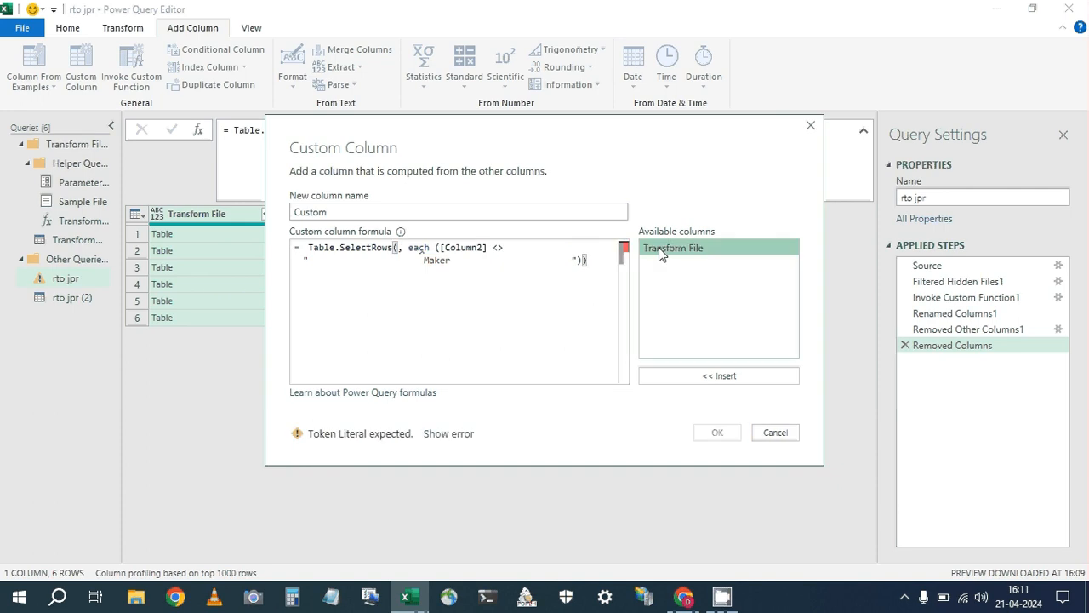
pyautogui.click(718, 375)
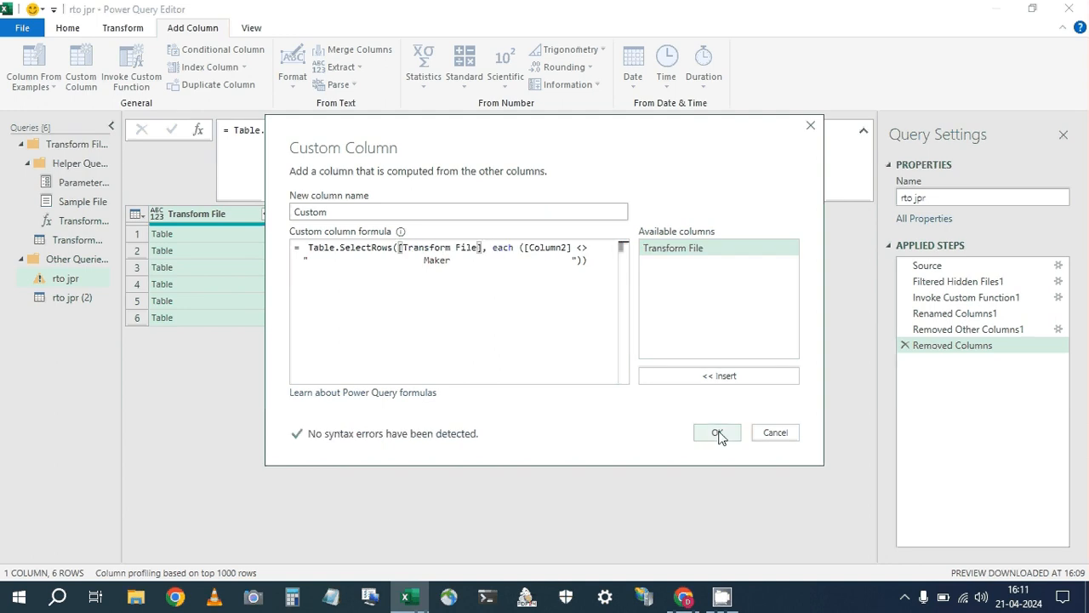
pyautogui.click(718, 433)
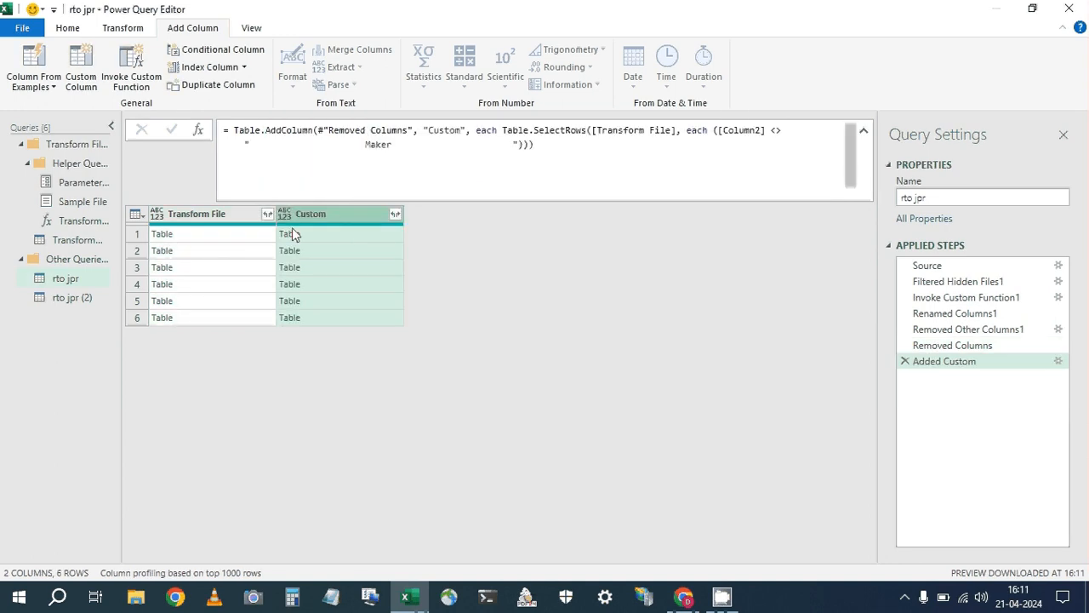
pyautogui.click(247, 234)
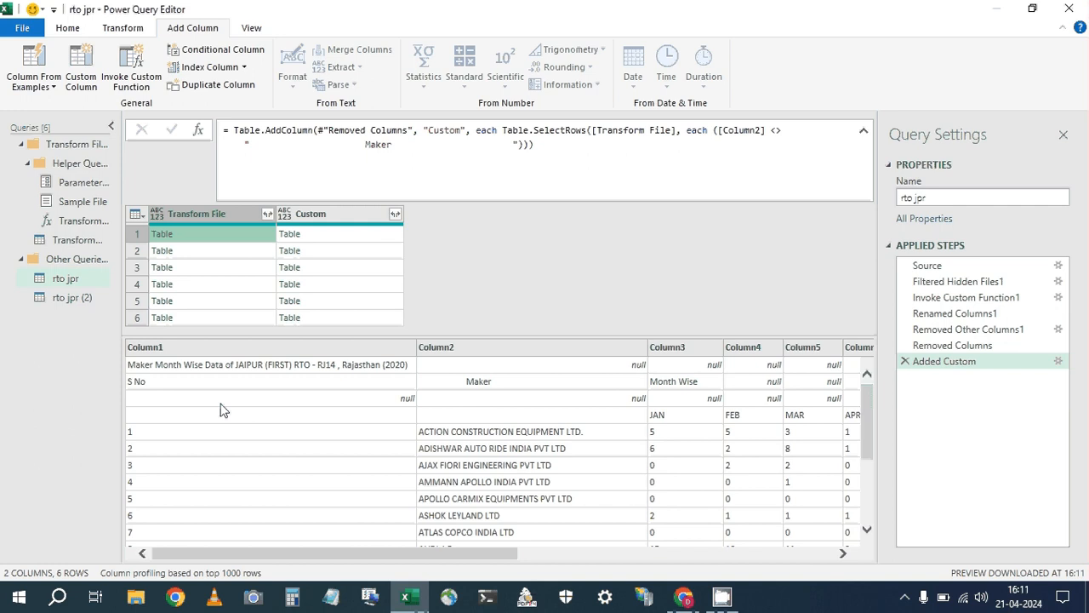
pyautogui.click(328, 237)
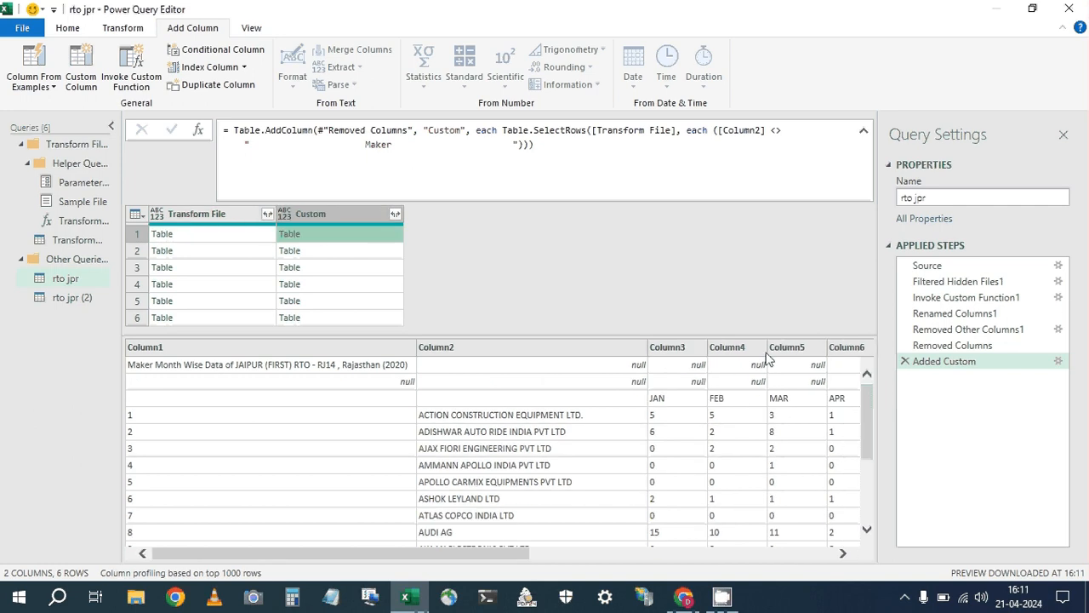
# In the rto jpr (2) query, check the top Column1 cells and replace the column's empty values with null.
pyautogui.click(72, 297)
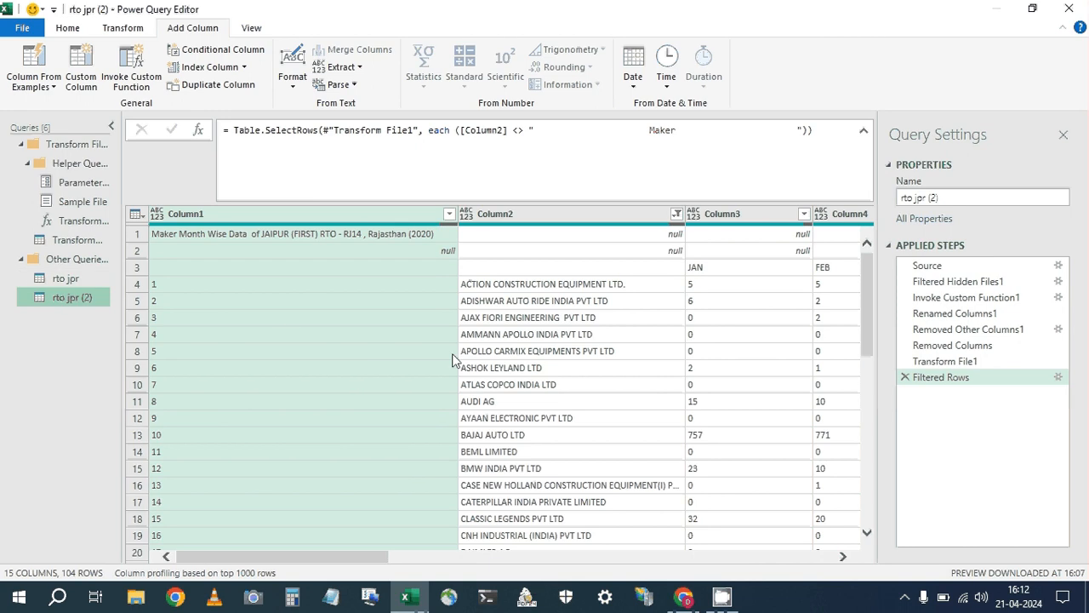
pyautogui.click(426, 274)
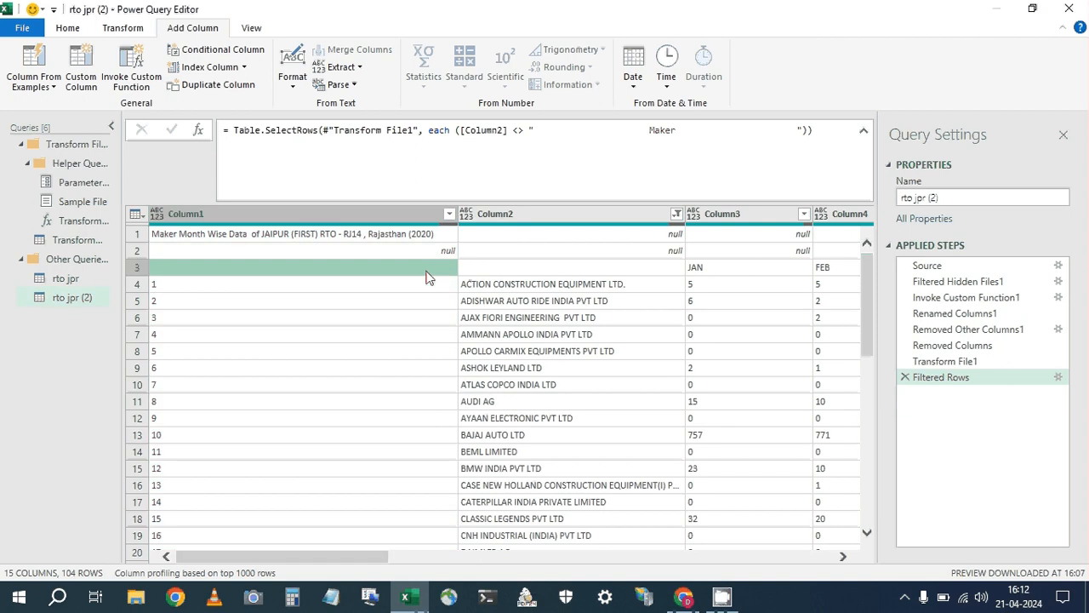
pyautogui.click(423, 253)
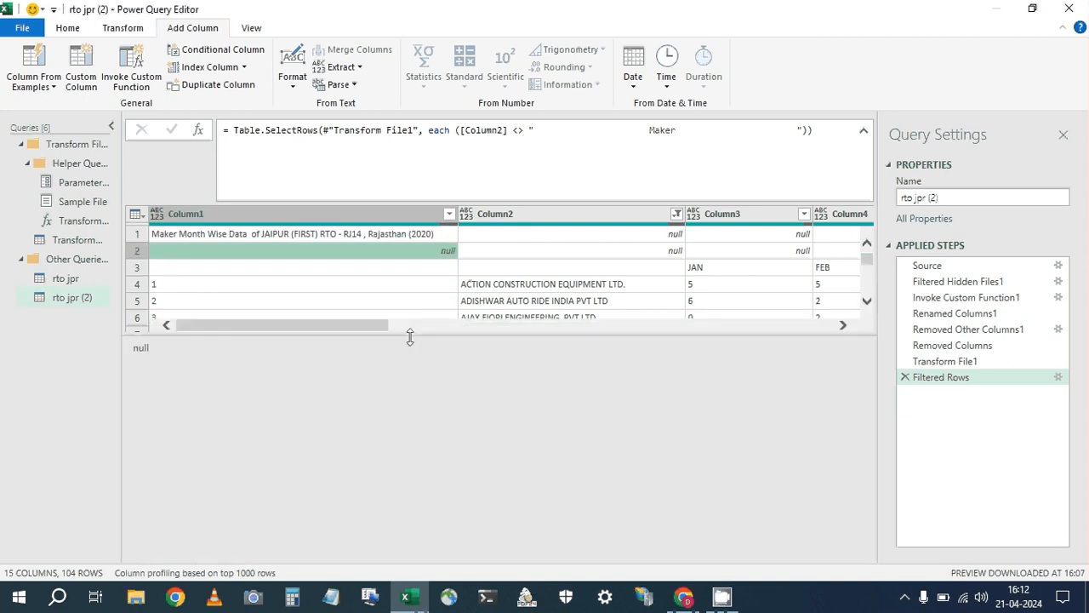
pyautogui.click(366, 233)
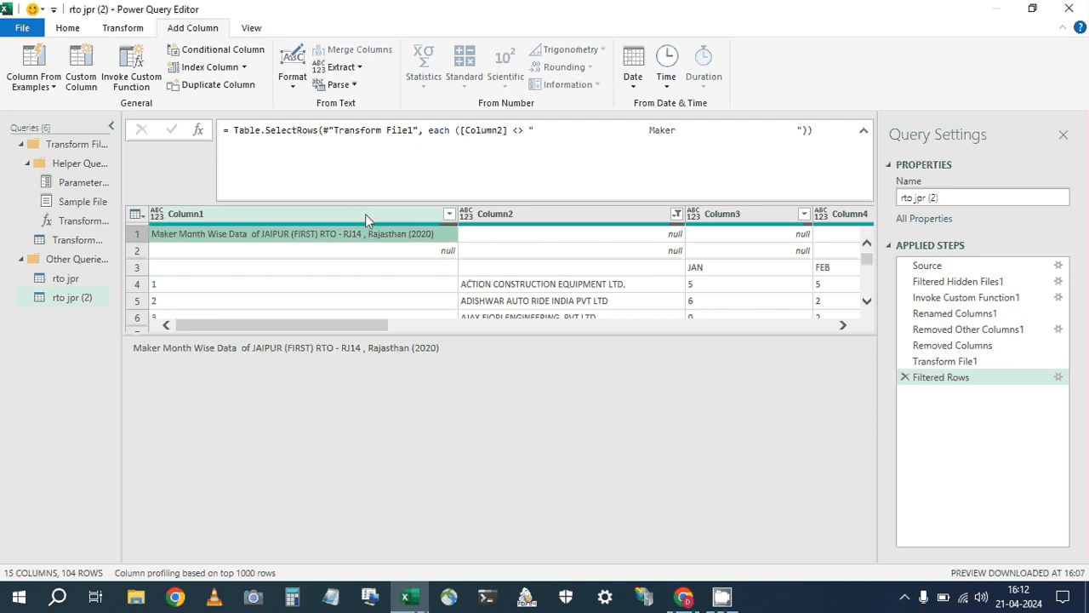
pyautogui.rightClick(365, 214)
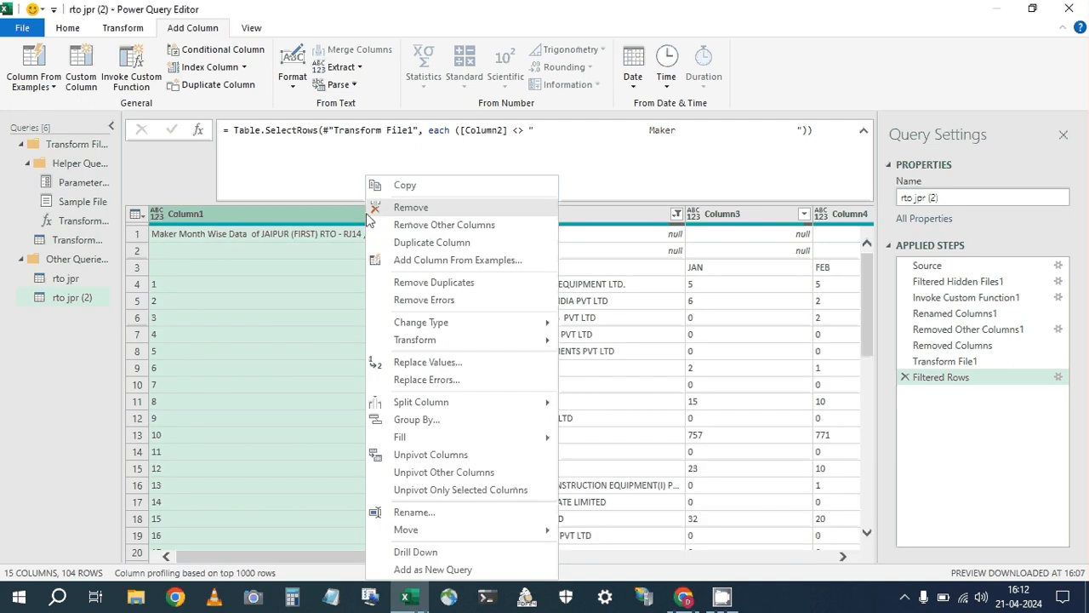
pyautogui.moveTo(417, 408)
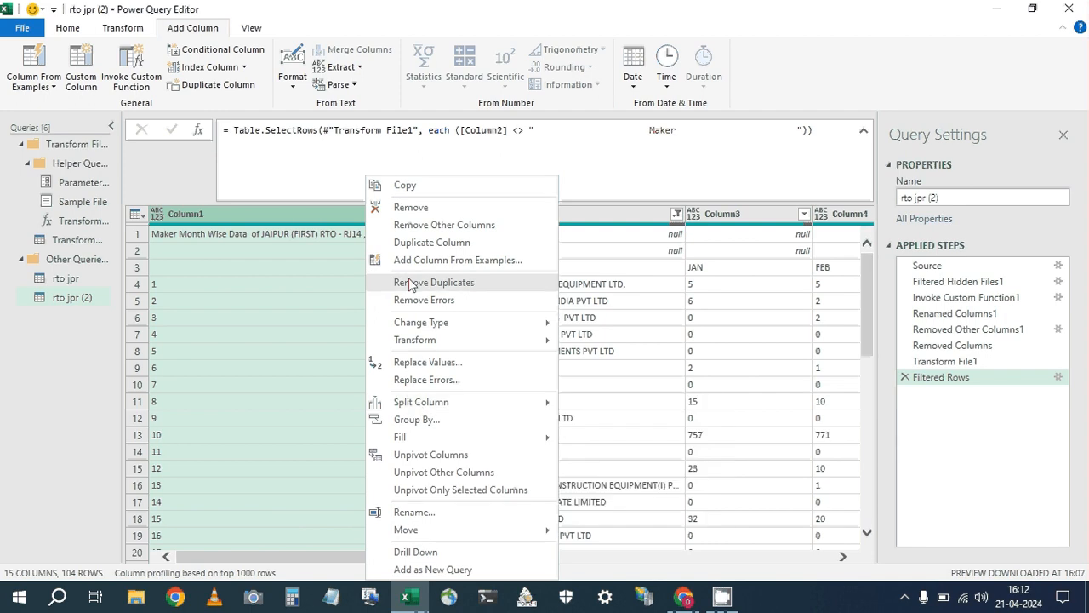
pyautogui.click(430, 366)
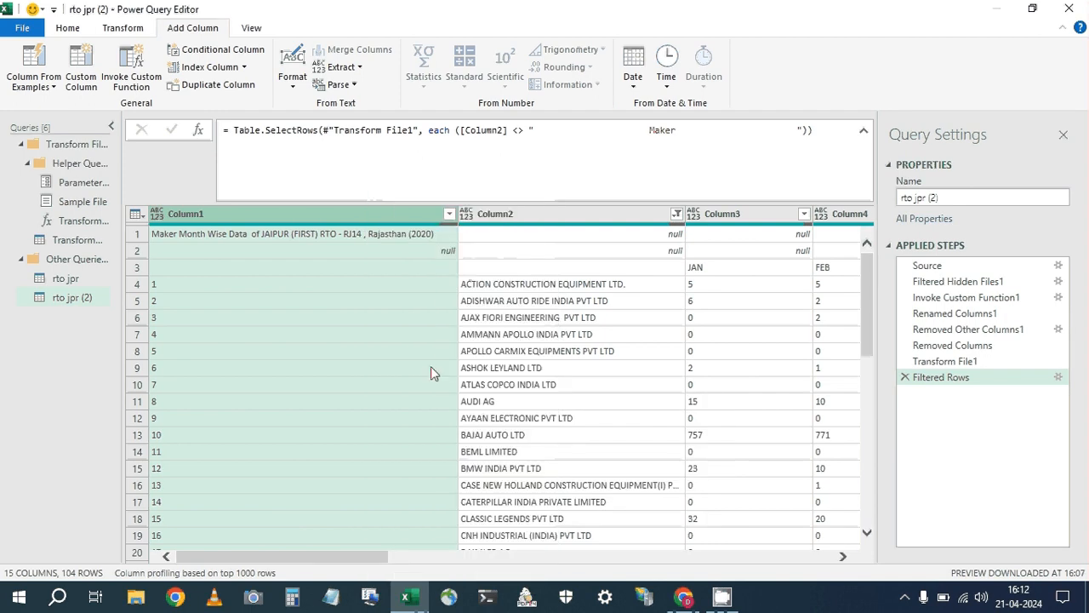
pyautogui.click(322, 308)
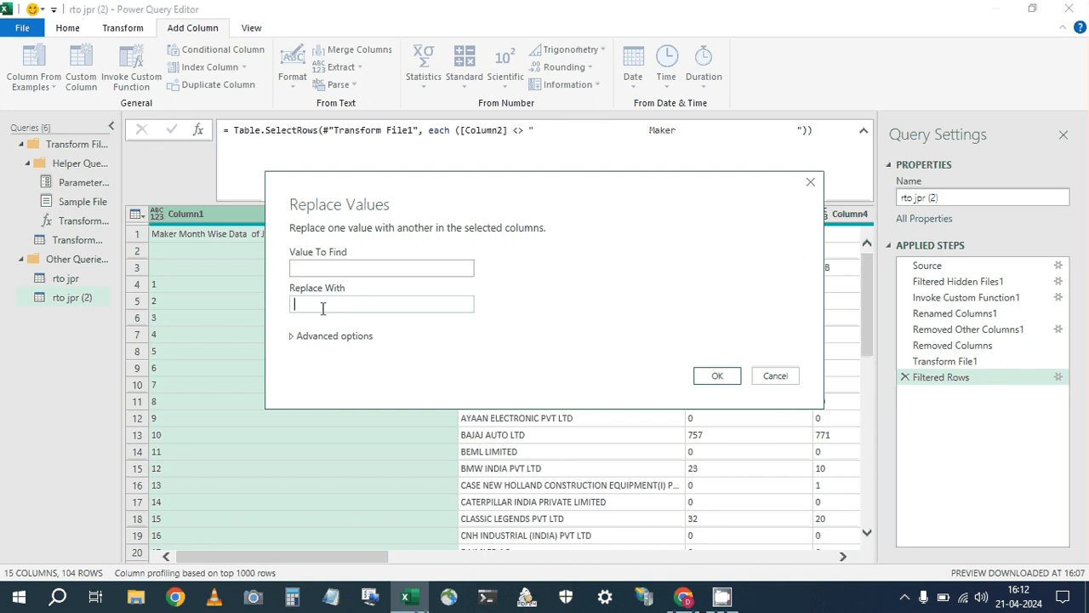
pyautogui.write('N')
pyautogui.press('BackSpace')
pyautogui.write('nu')
pyautogui.press('BackSpace')
pyautogui.write('ull')
pyautogui.click(713, 380)
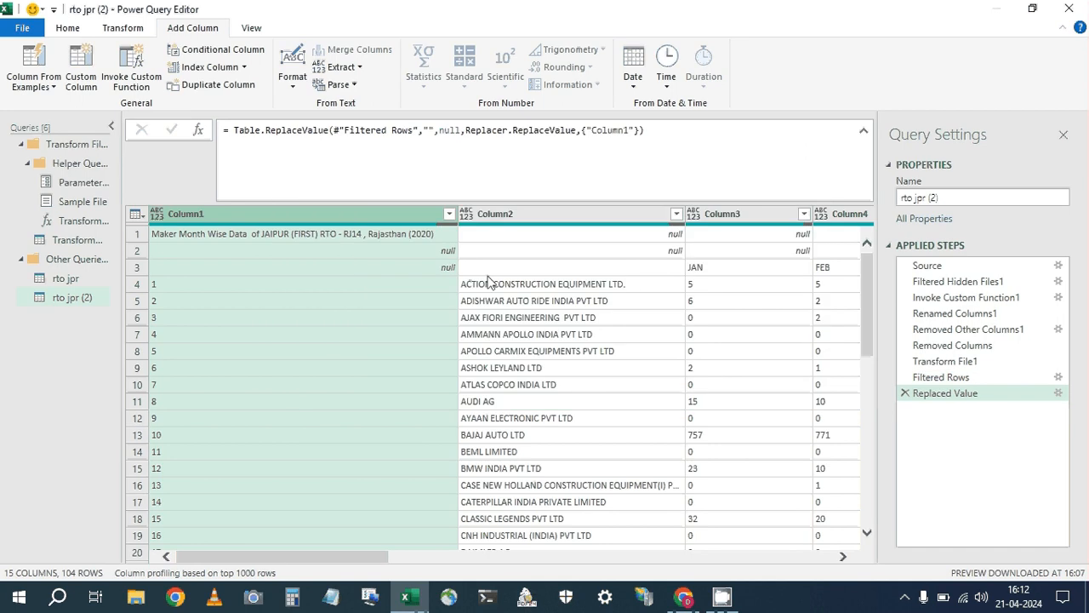
# Fill the report title in Column1 down into the null cells below it.
pyautogui.click(411, 237)
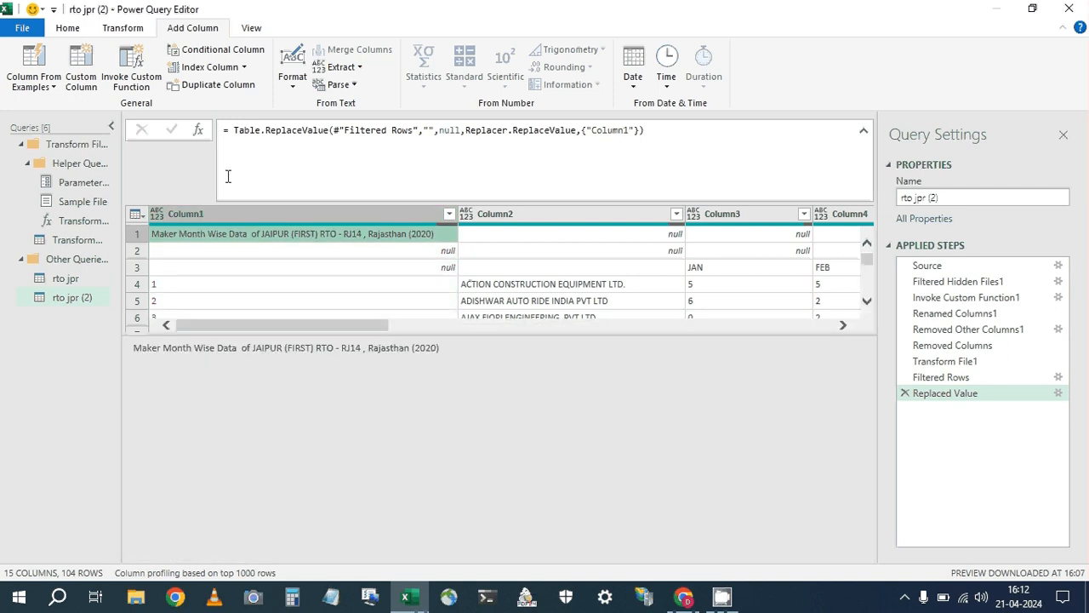
pyautogui.click(123, 28)
pyautogui.click(296, 67)
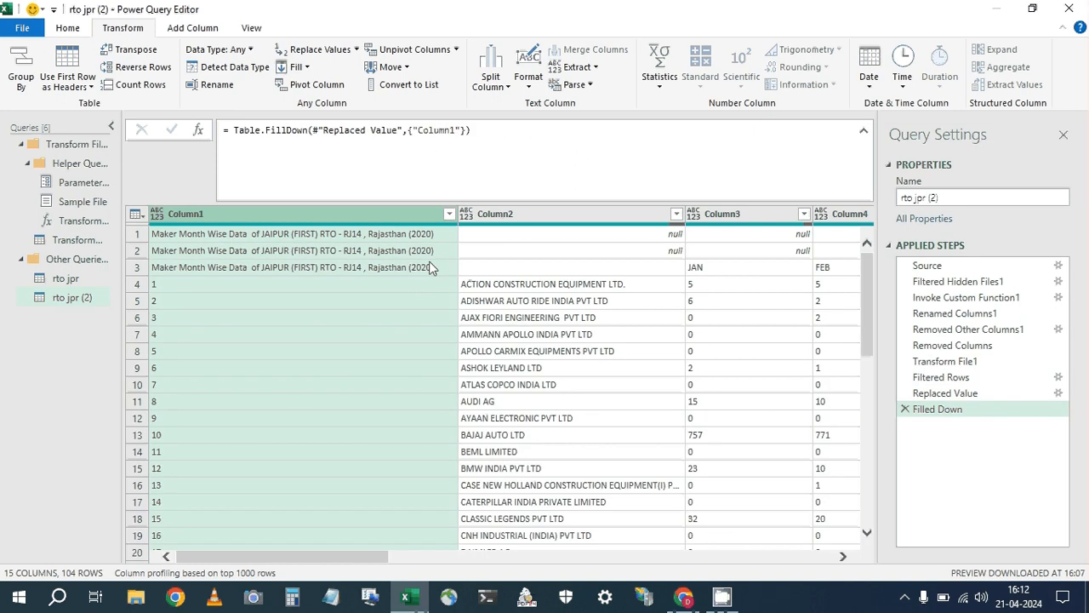
pyautogui.moveTo(380, 560); pyautogui.dragTo(429, 560)
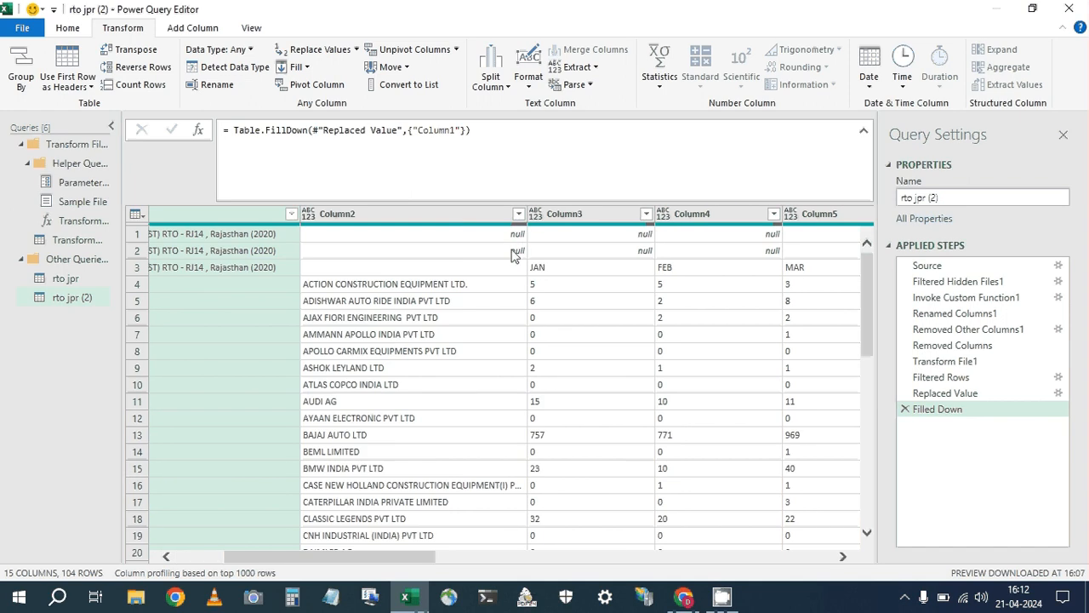
# Remove the Filled Down step from rto jpr (2) and copy the Replaced Value step's formula without its equals sign.
pyautogui.click(211, 557)
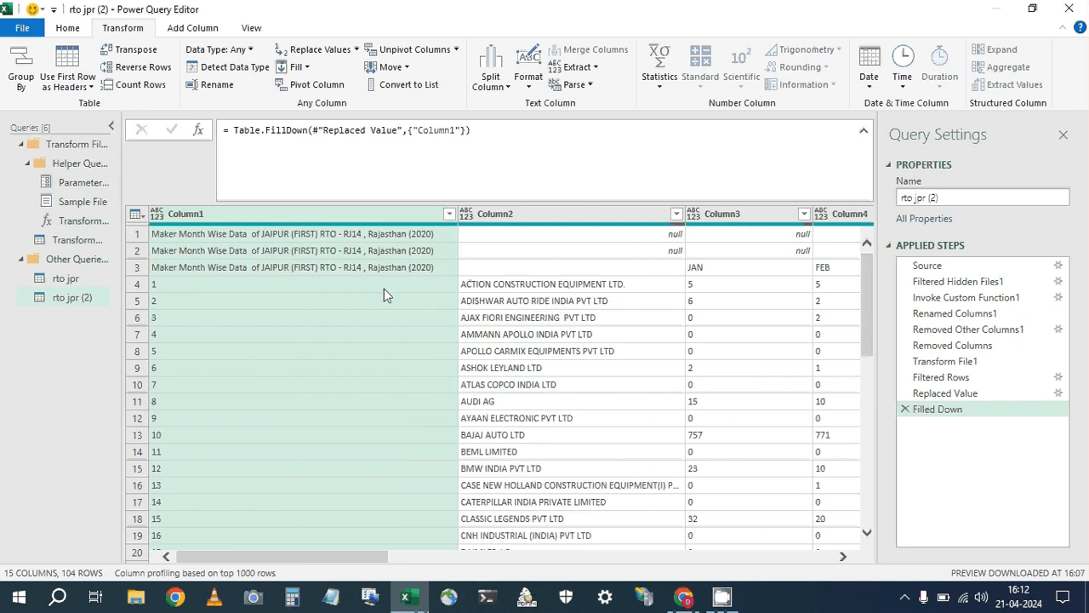
pyautogui.click(906, 410)
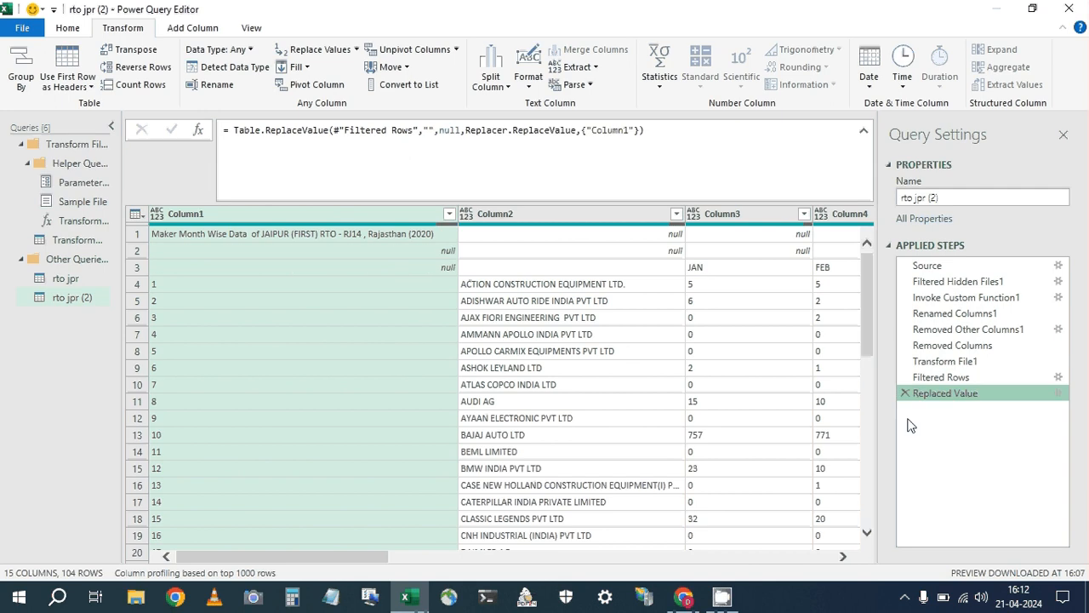
pyautogui.click(928, 377)
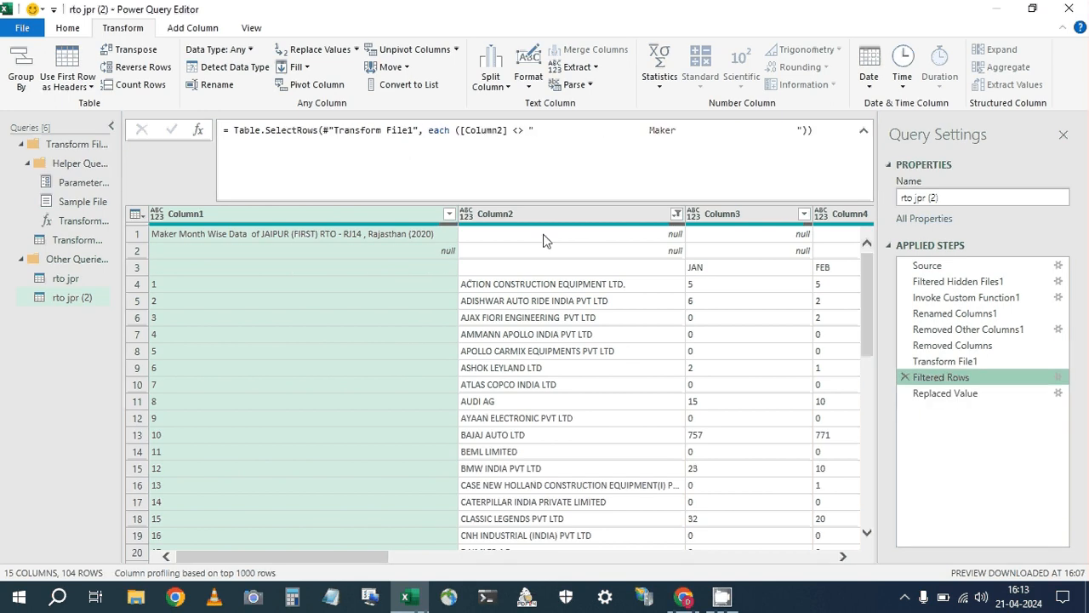
pyautogui.press('Down')
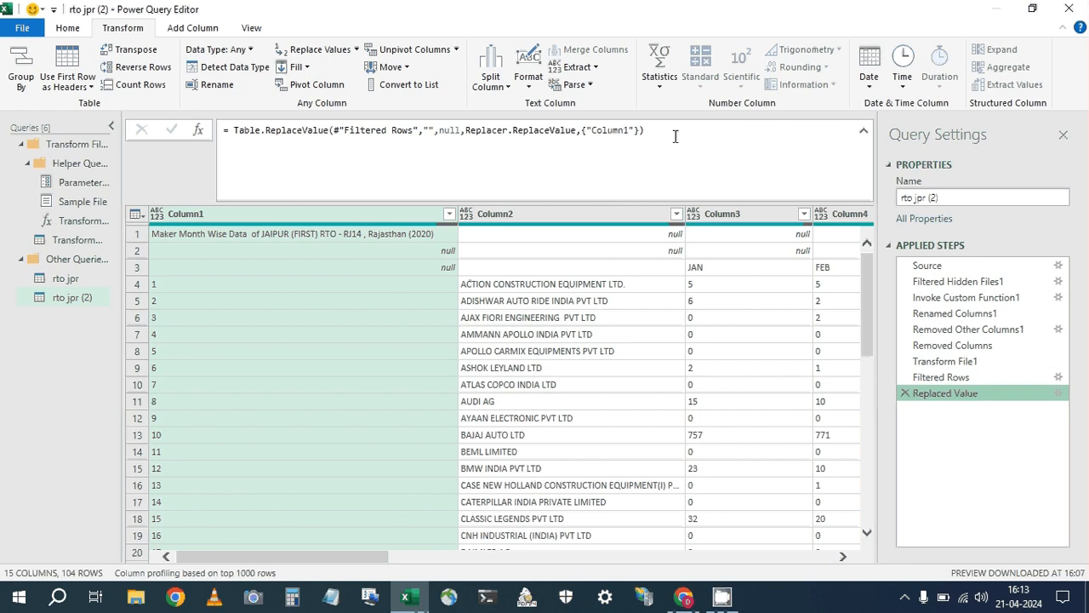
pyautogui.moveTo(676, 134); pyautogui.dragTo(235, 130)
pyautogui.hotkey('ctrl', 'c')
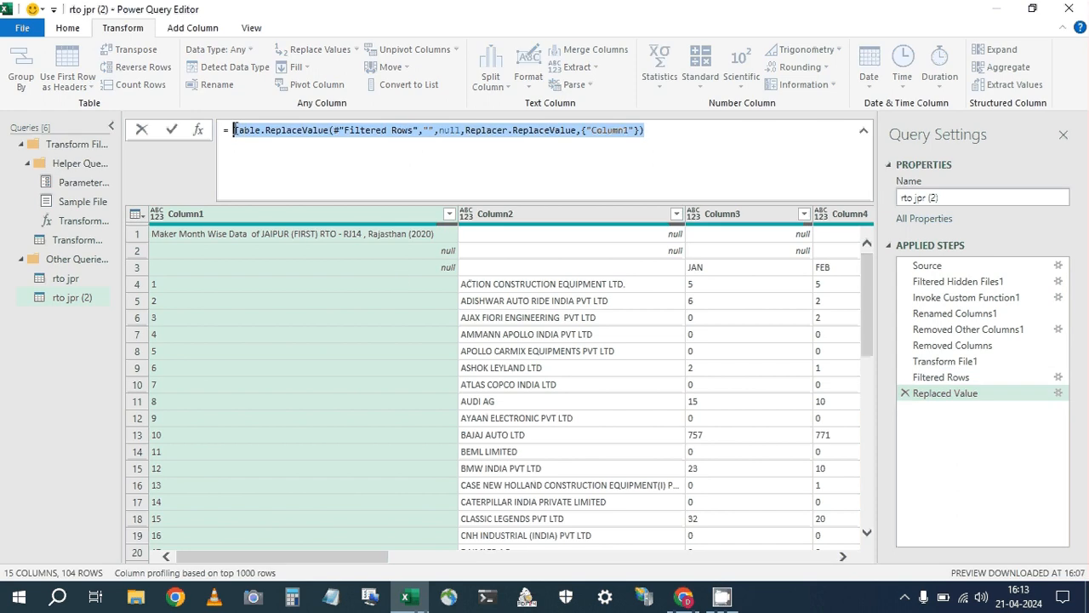
# Start a new custom column in the rto jpr query with the copied Table.ReplaceValue formula.
pyautogui.click(48, 286)
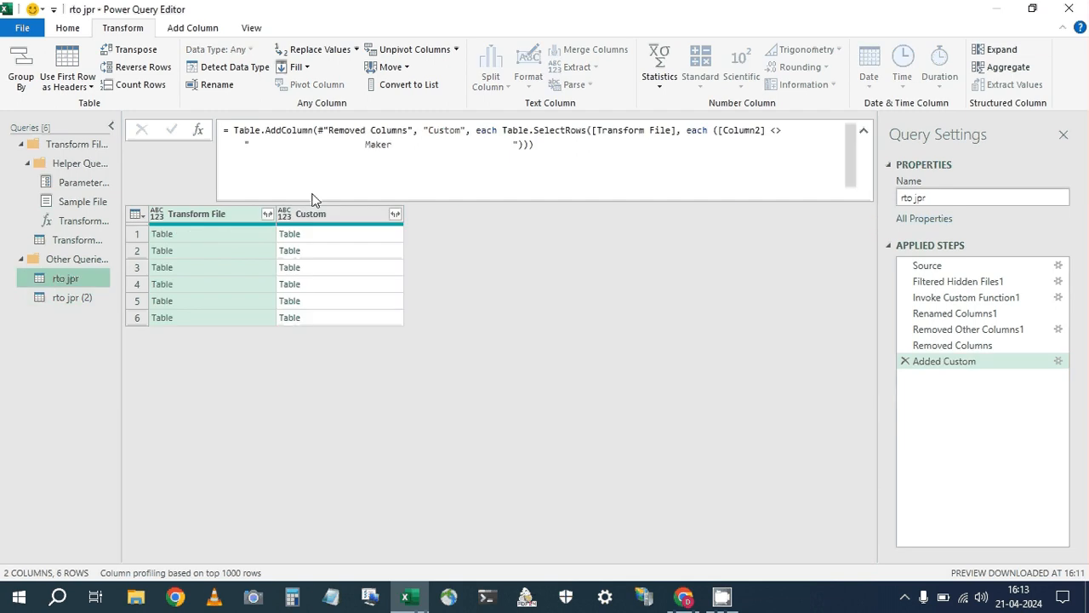
pyautogui.click(192, 27)
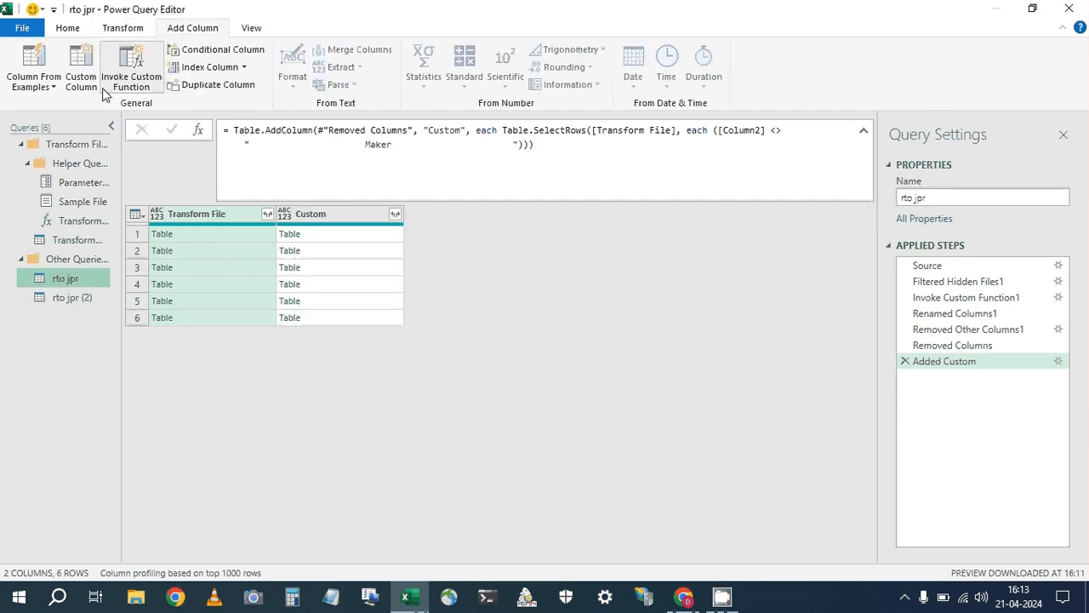
pyautogui.click(82, 72)
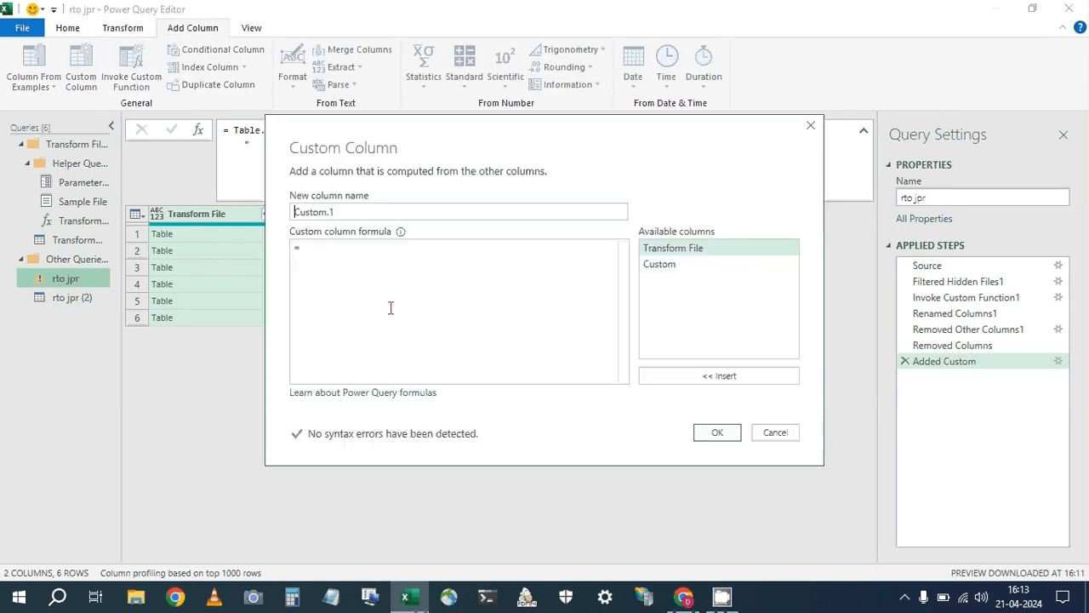
pyautogui.click(391, 307)
pyautogui.hotkey('ctrl', 'v')
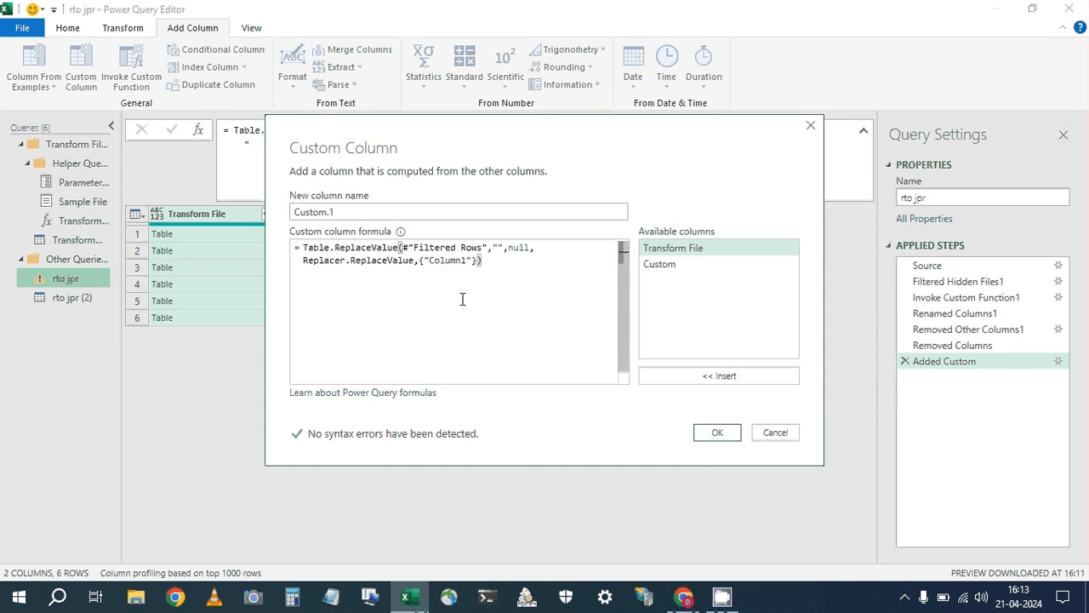
# Replace #"Filtered Rows" in the formula with [Custom] and create the Custom.1 column.
pyautogui.moveTo(487, 249); pyautogui.dragTo(490, 257)
pyautogui.click(483, 257)
pyautogui.moveTo(487, 247); pyautogui.dragTo(403, 248)
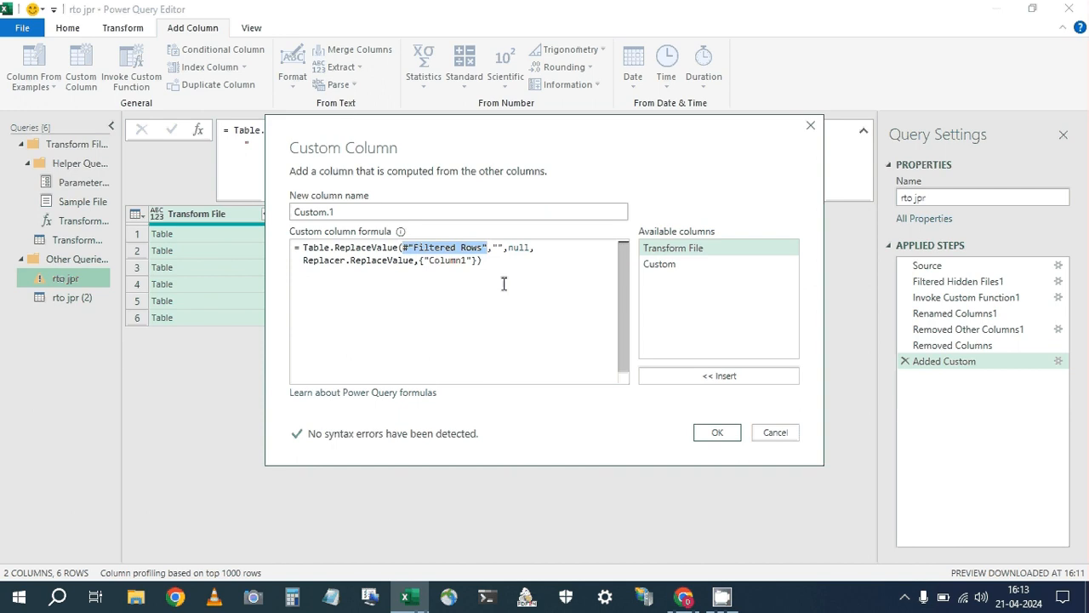
pyautogui.press('Delete')
pyautogui.click(660, 263)
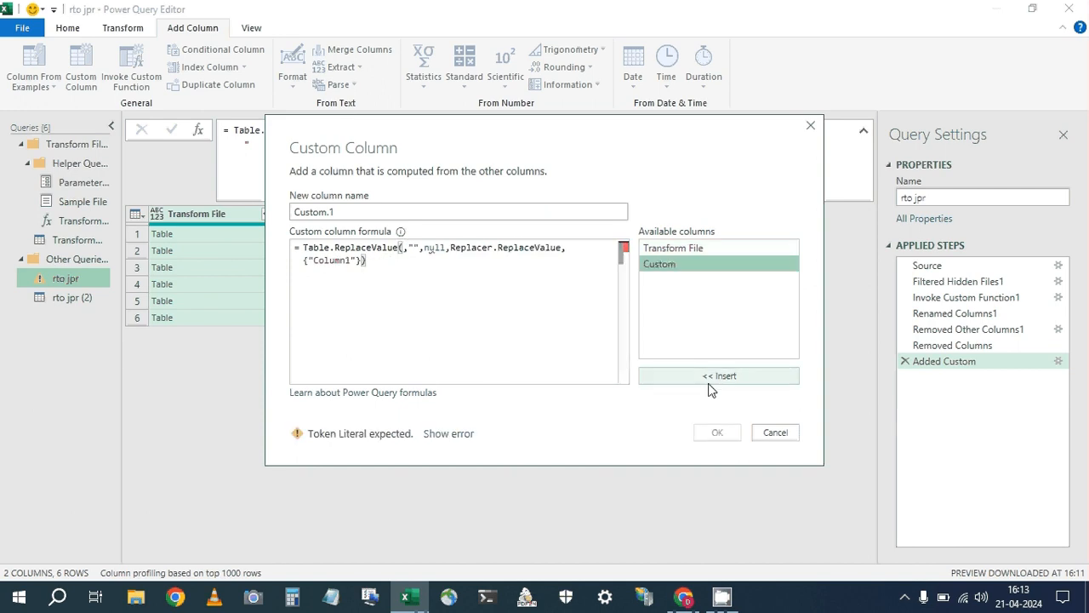
pyautogui.click(713, 376)
pyautogui.click(718, 432)
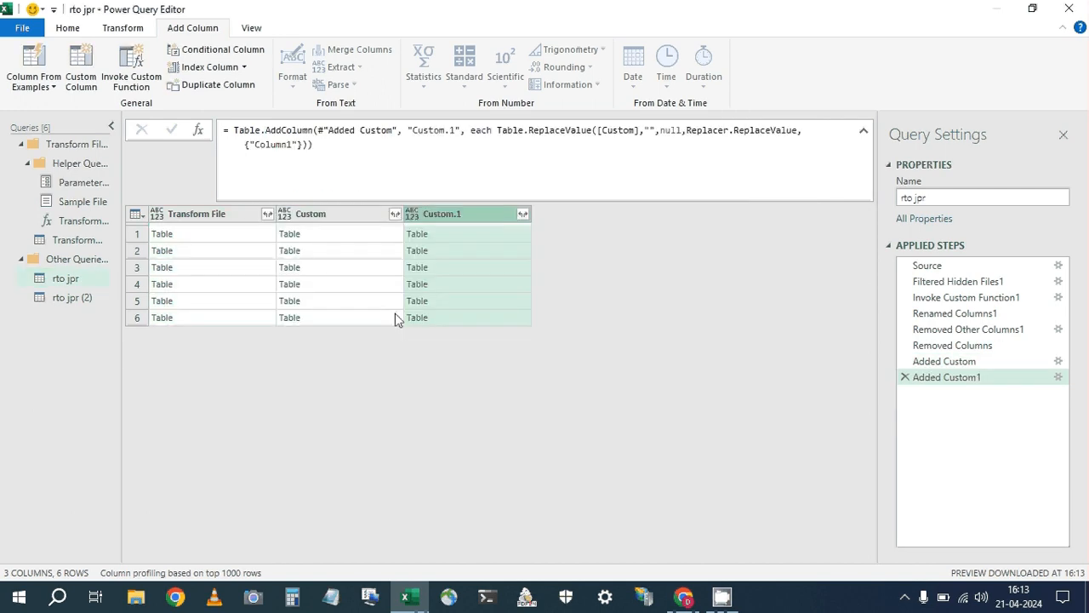
# Compare the first nested table in the Transform File, Custom and Custom.1 columns.
pyautogui.click(339, 244)
pyautogui.press('Left')
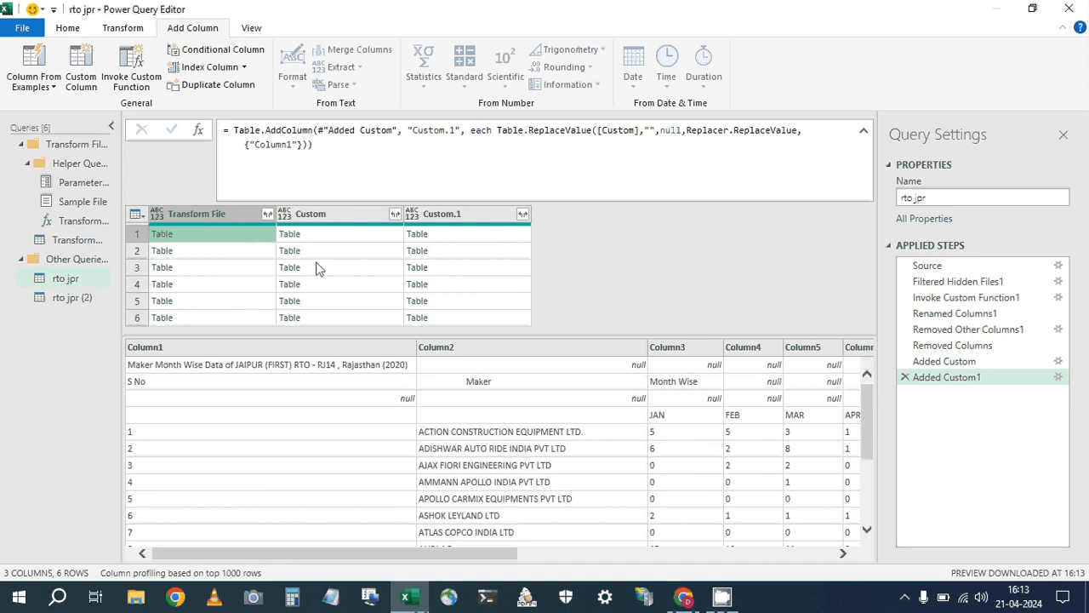
pyautogui.press('Right')
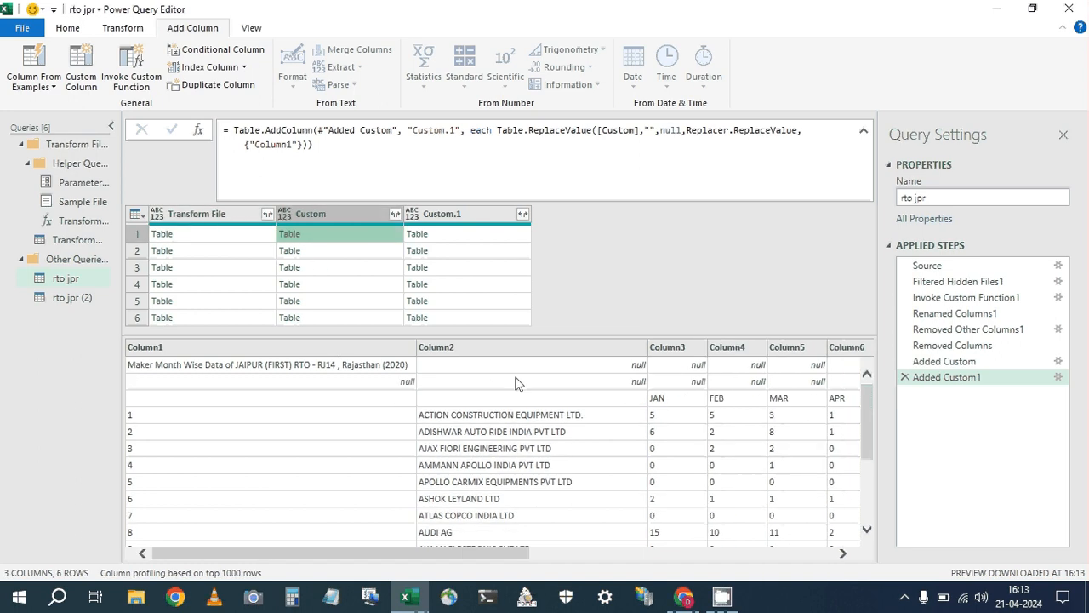
pyautogui.click(455, 238)
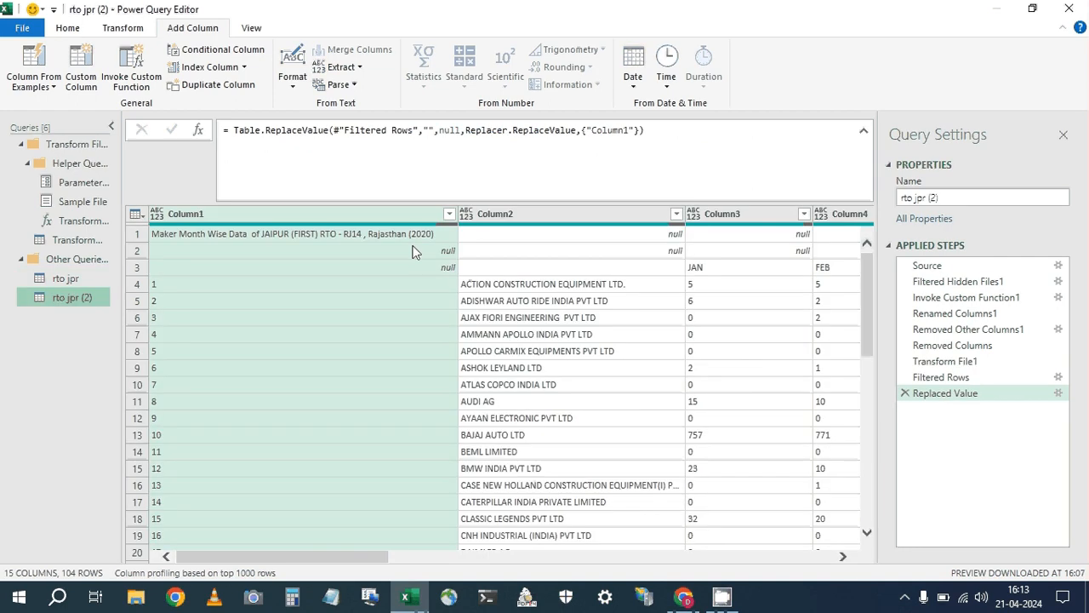
# In the rto jpr (2) query, fill Column1 down from the report title again.
pyautogui.click(393, 240)
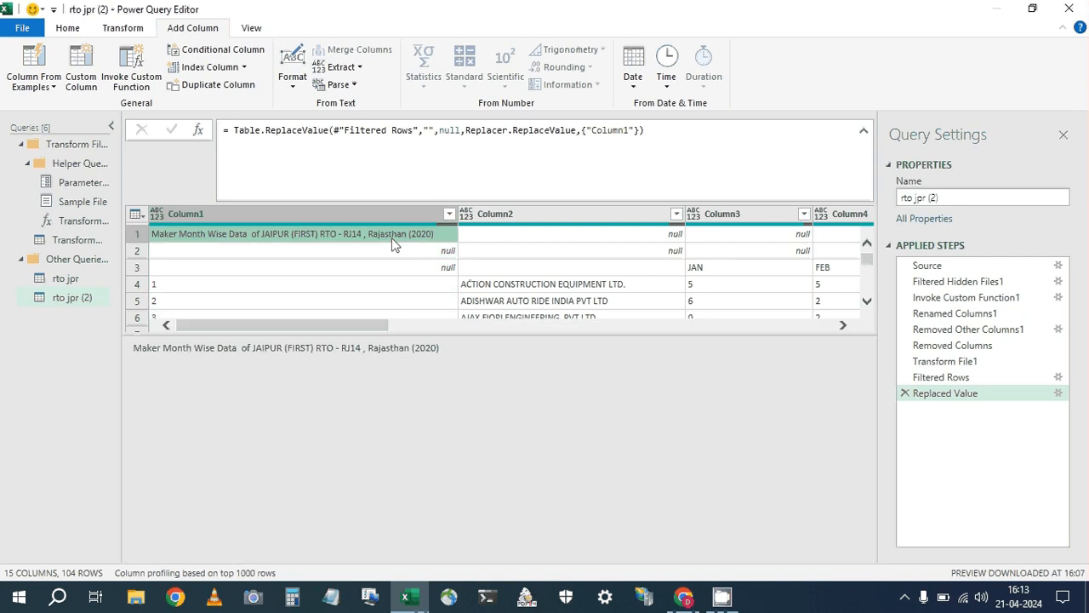
pyautogui.click(138, 32)
pyautogui.click(293, 66)
pyautogui.click(310, 87)
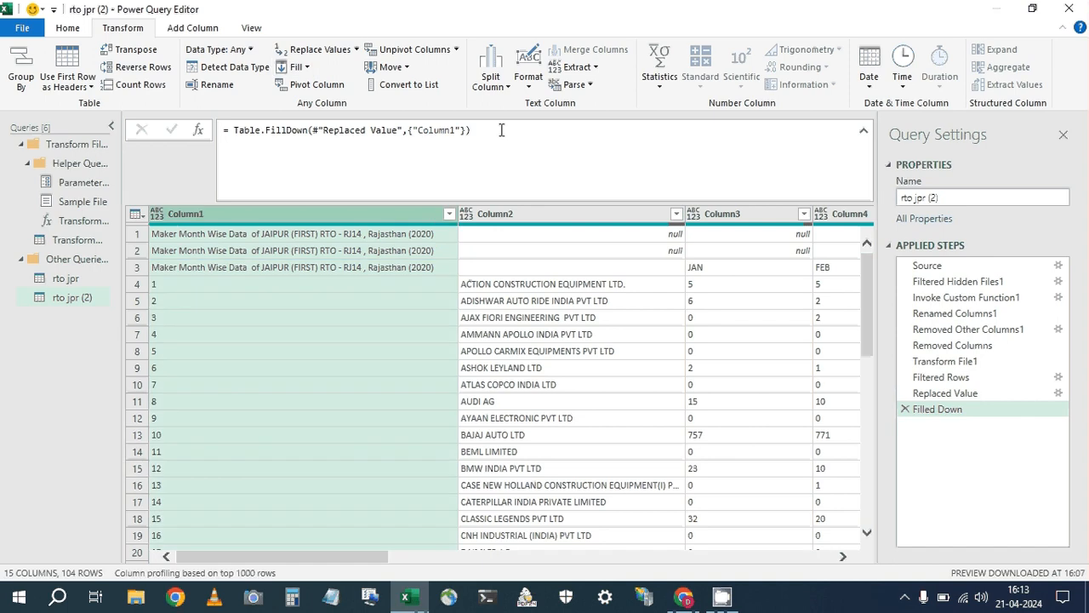
# Copy the Table.FillDown formula without its equals sign into a new custom column's formula in the rto jpr query.
pyautogui.moveTo(501, 130); pyautogui.dragTo(232, 132)
pyautogui.hotkey('ctrl', 'c')
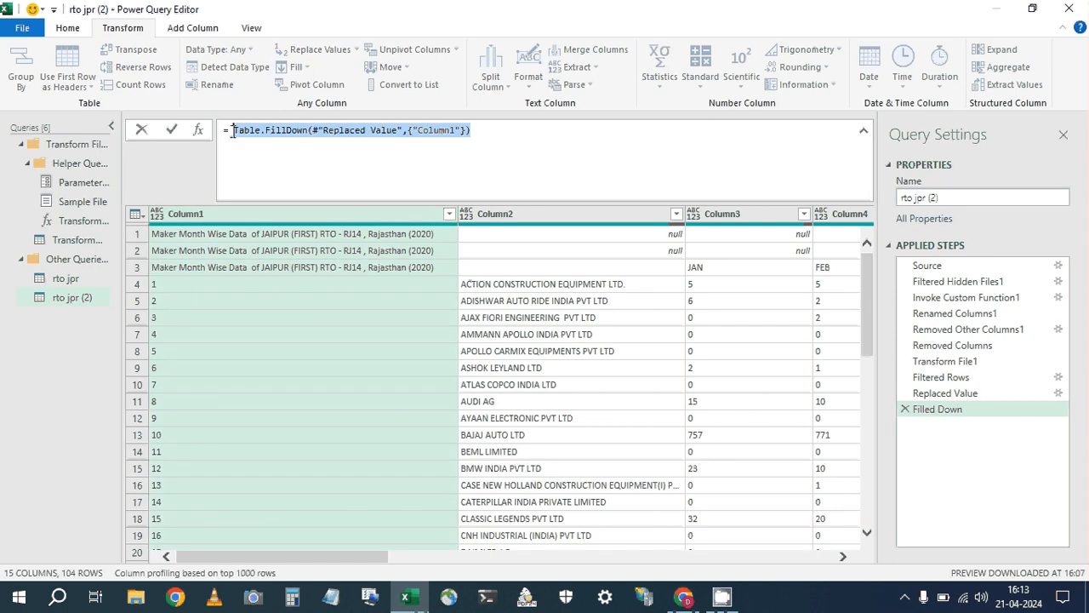
pyautogui.click(68, 281)
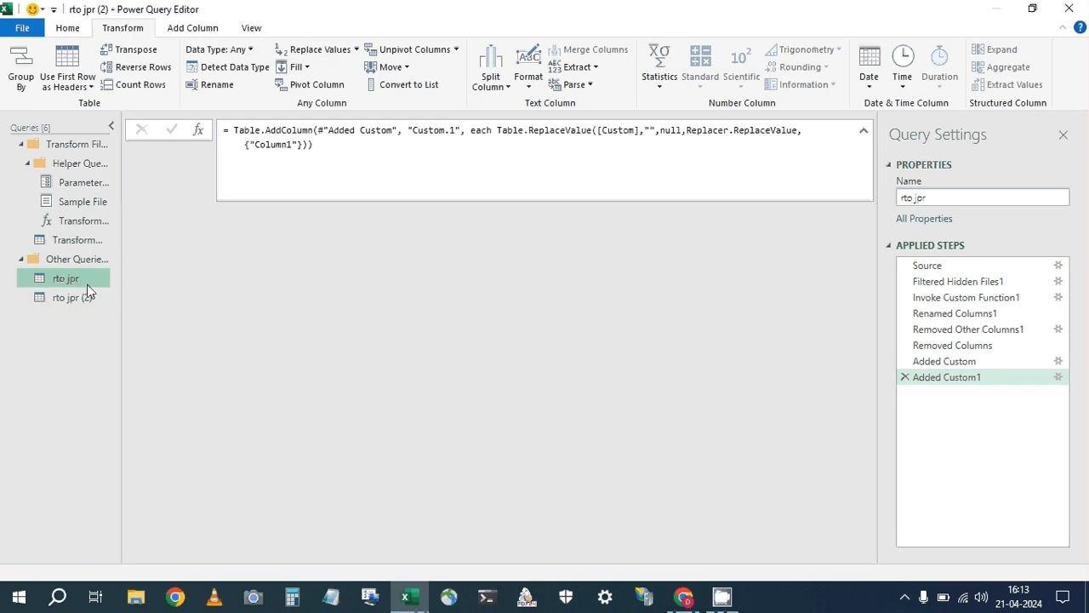
pyautogui.click(189, 28)
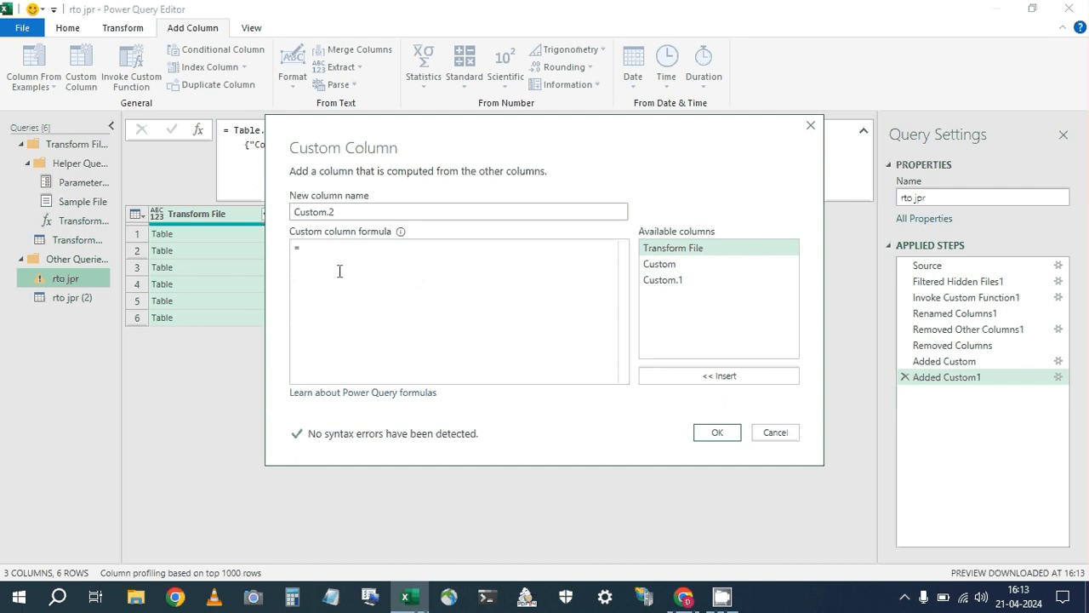
pyautogui.hotkey('ctrl', 'v')
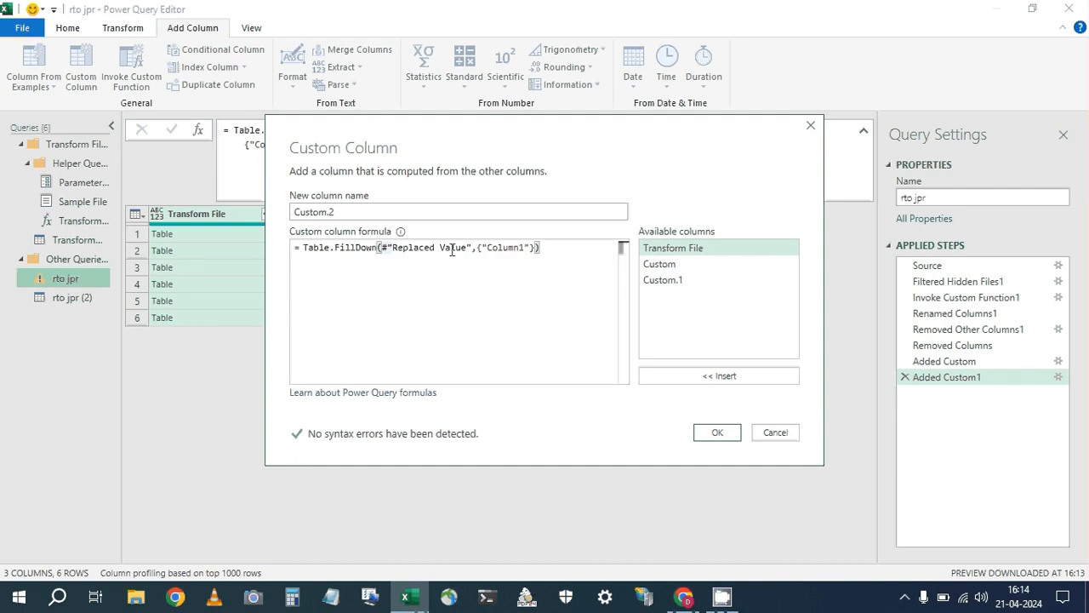
# Replace #"Replaced Value" in the formula with [Custom.1], create the Custom.2 column, and compare the first nested table in Custom.1 and Custom.2.
pyautogui.doubleClick(452, 248)
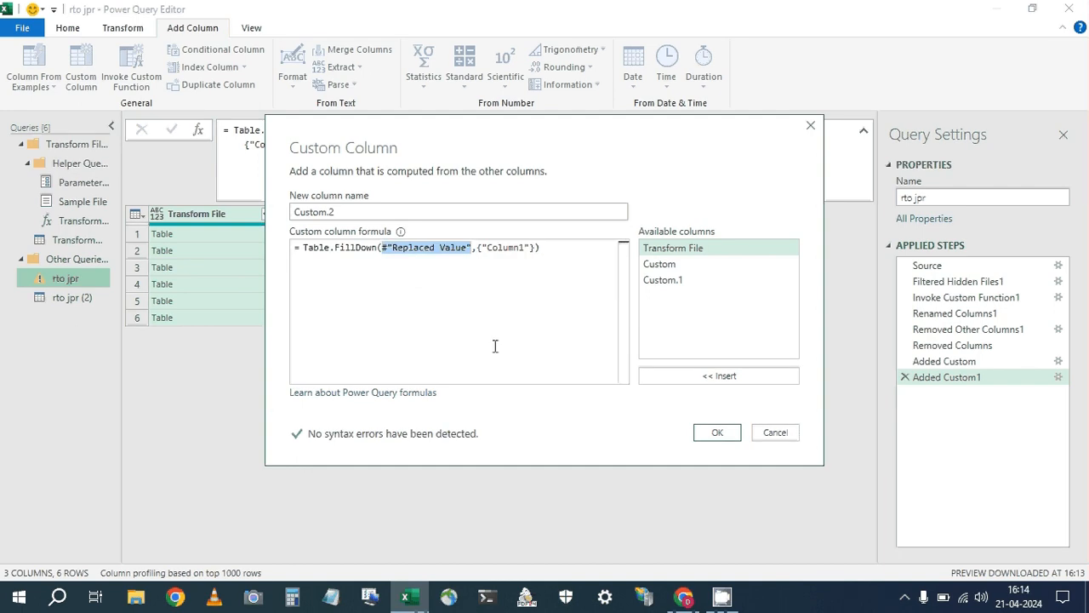
pyautogui.press('Delete')
pyautogui.click(660, 281)
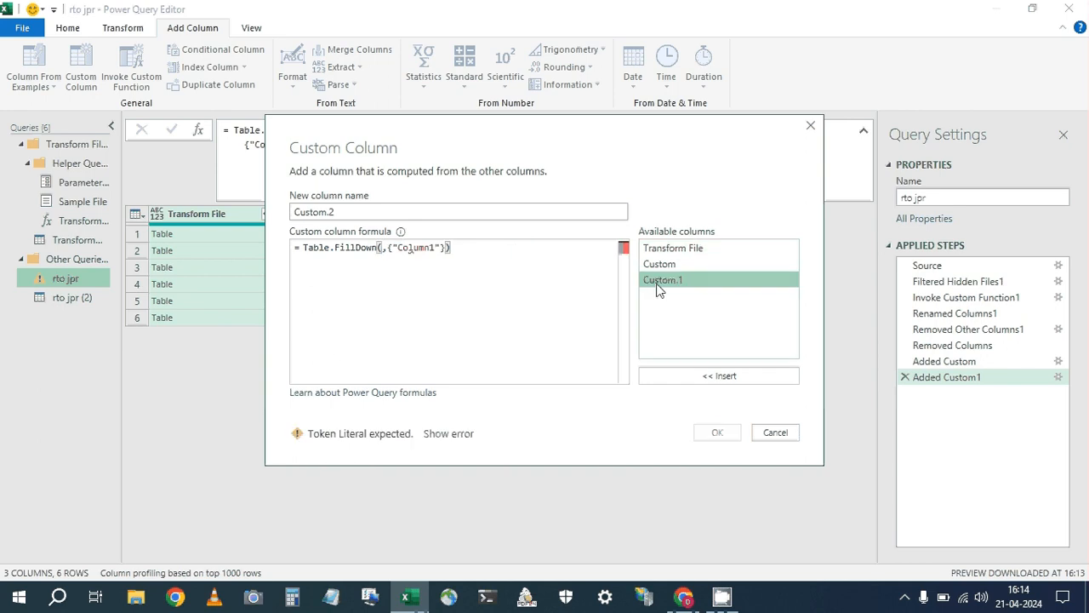
pyautogui.click(702, 376)
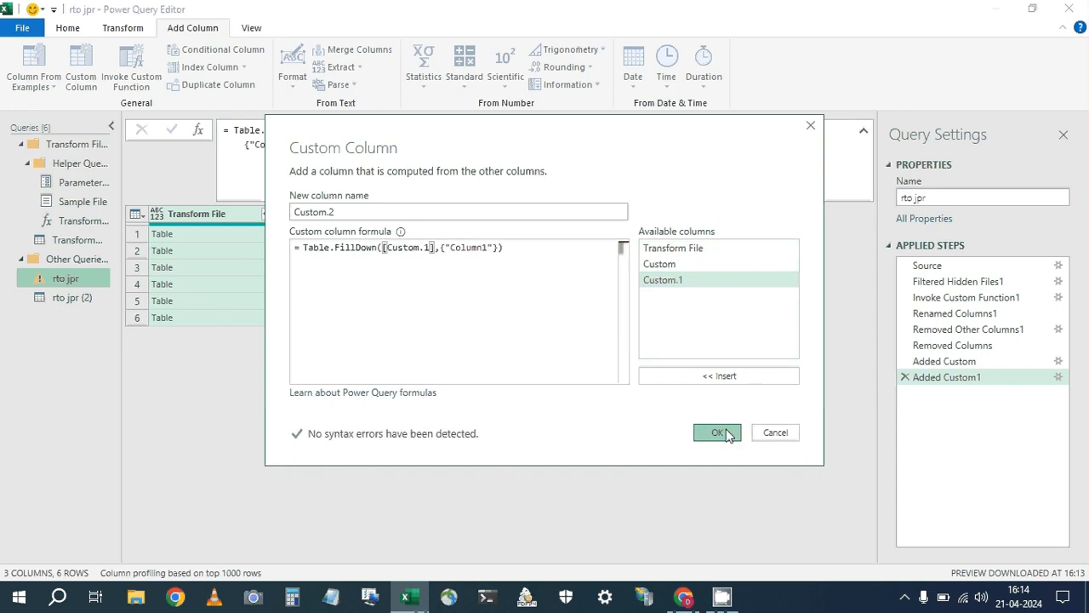
pyautogui.click(717, 433)
pyautogui.click(466, 240)
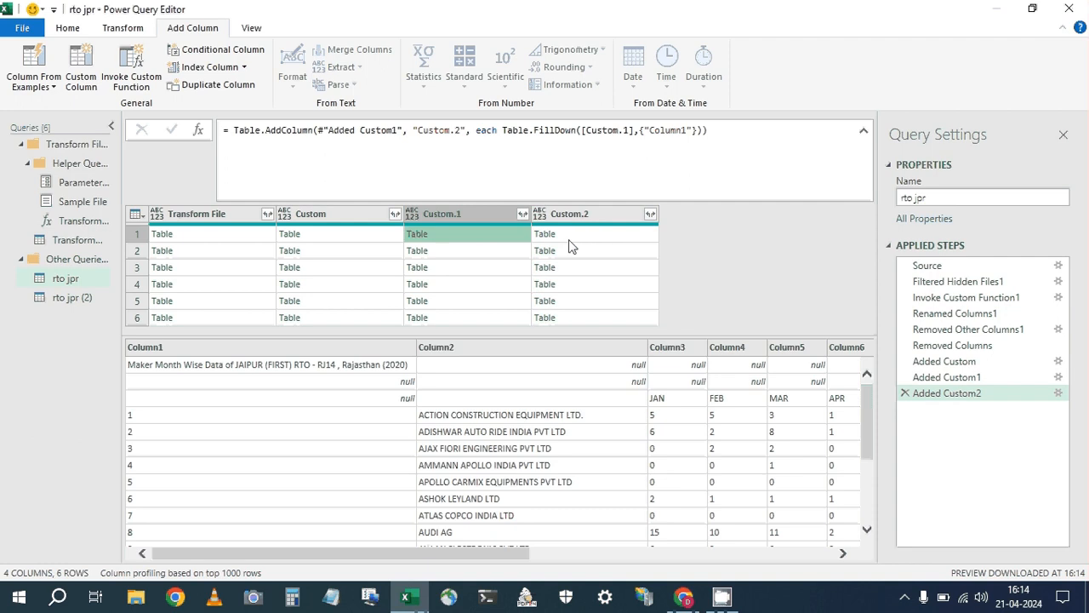
pyautogui.click(570, 239)
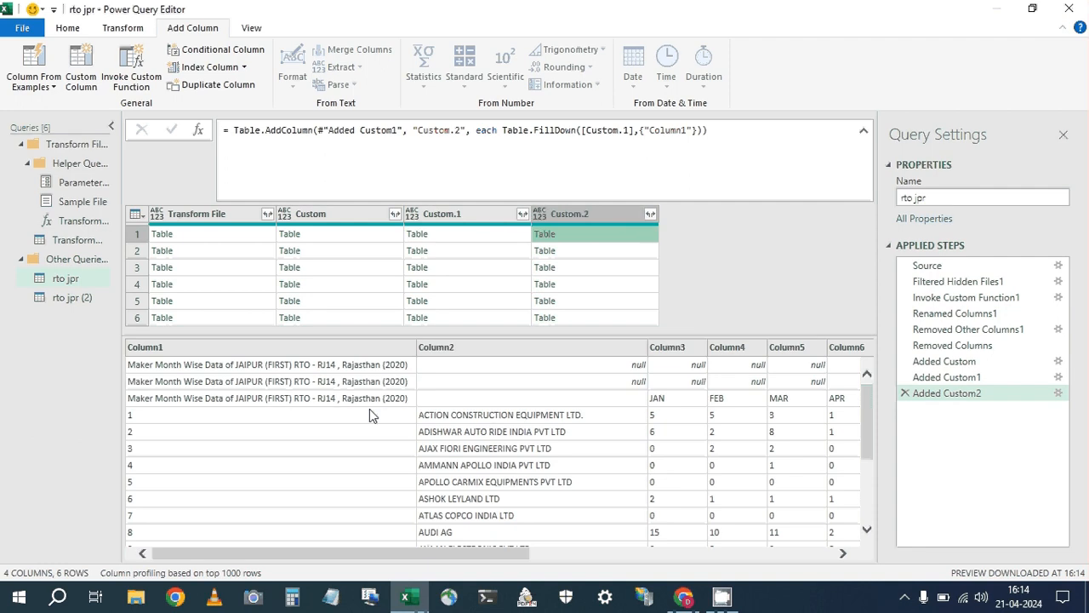
# Remove the top 2 rows from the table in the rto jpr (2) query.
pyautogui.click(73, 300)
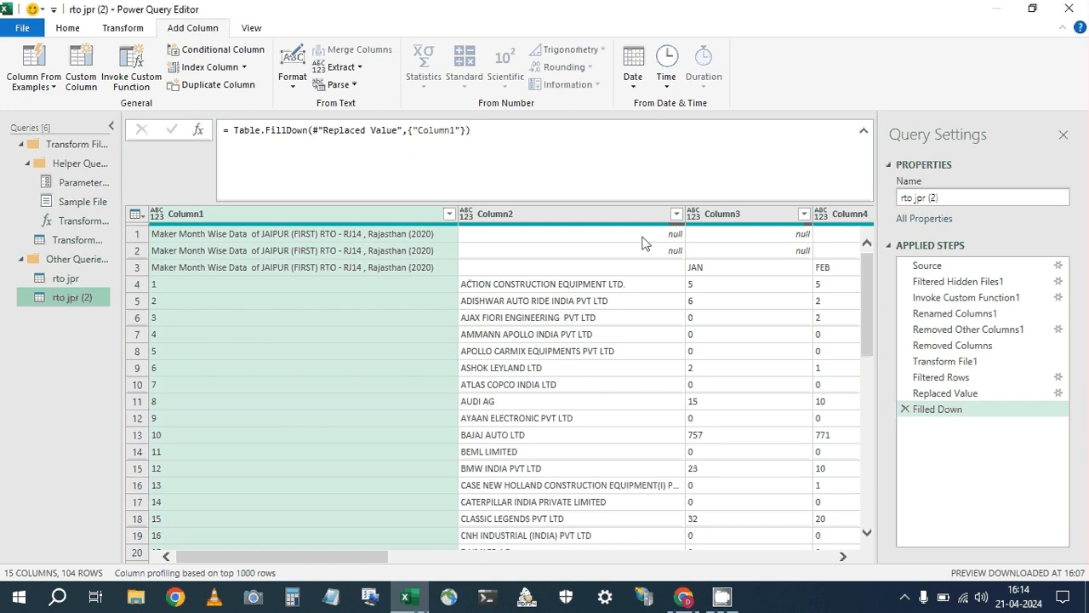
pyautogui.click(67, 30)
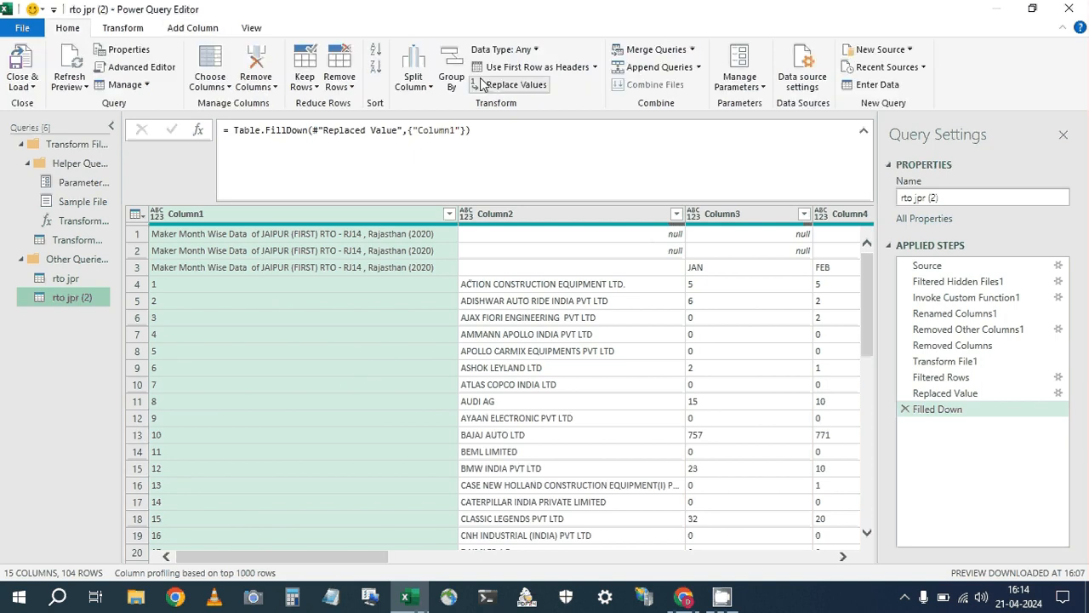
pyautogui.click(339, 81)
pyautogui.click(366, 104)
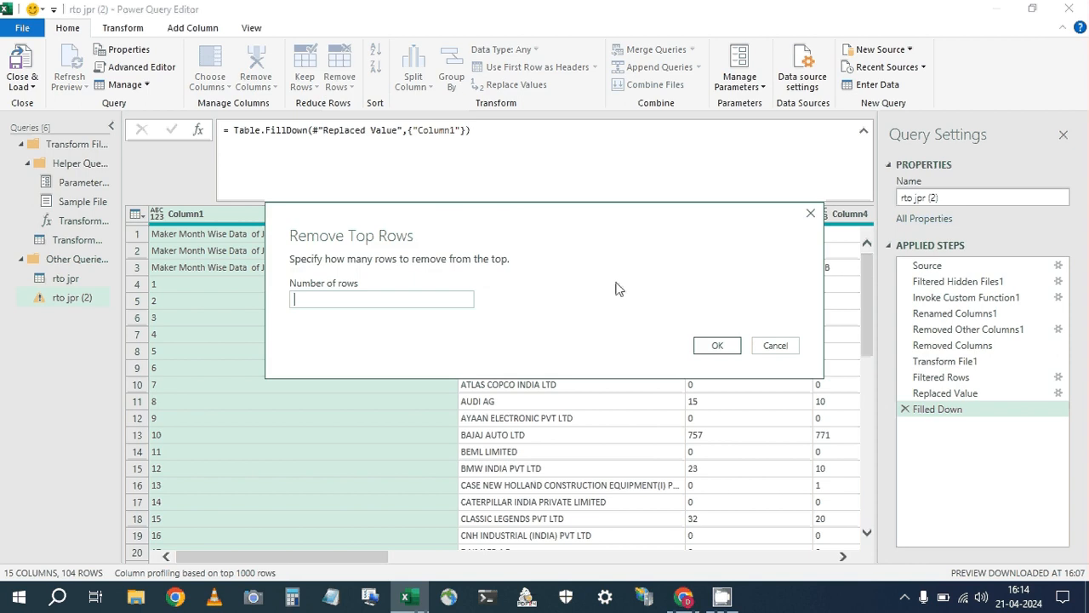
pyautogui.write('2')
pyautogui.click(717, 346)
# Copy the Table.Skip formula of the Removed Top Rows step without its equals sign.
pyautogui.click(238, 126)
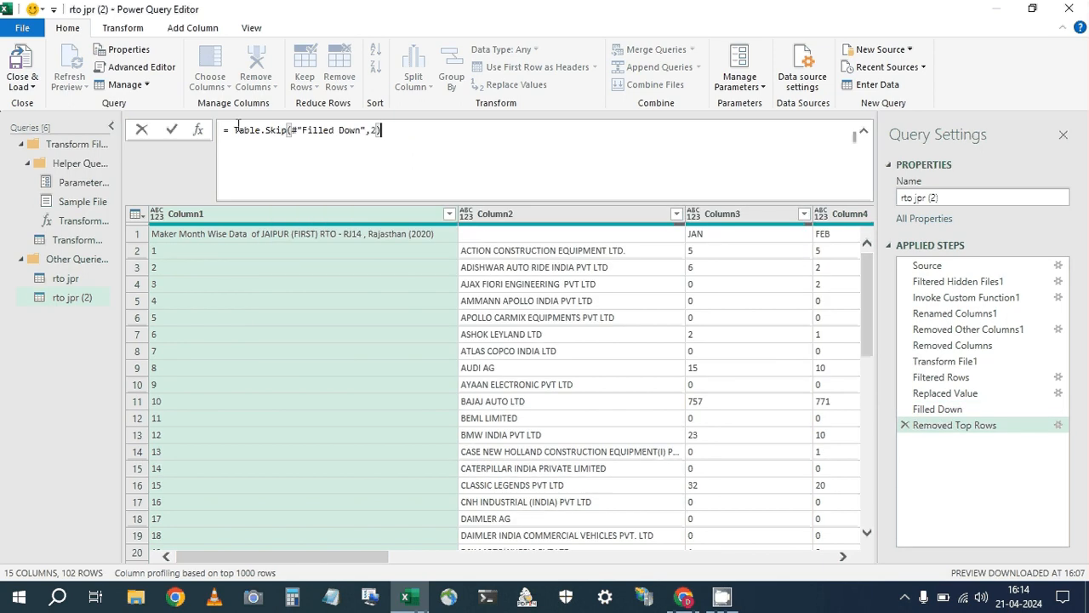
pyautogui.hotkey('ctrl', 'a')
pyautogui.hotkey('ctrl', 'c')
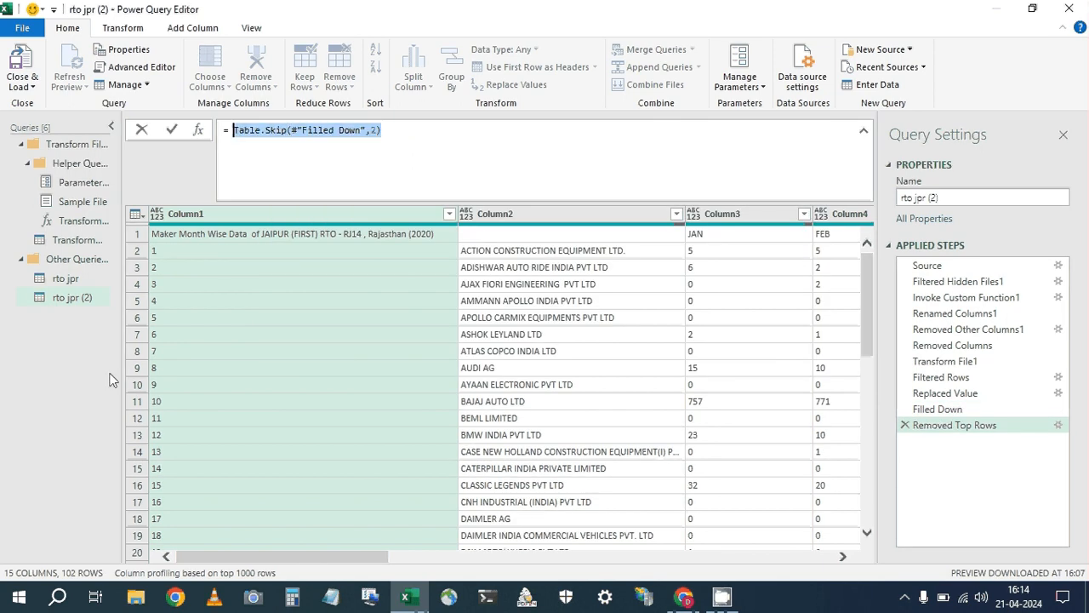
# In the rto jpr query, inspect several yearly nested tables in Custom.2 and Custom.1 to check their top rows.
pyautogui.click(66, 283)
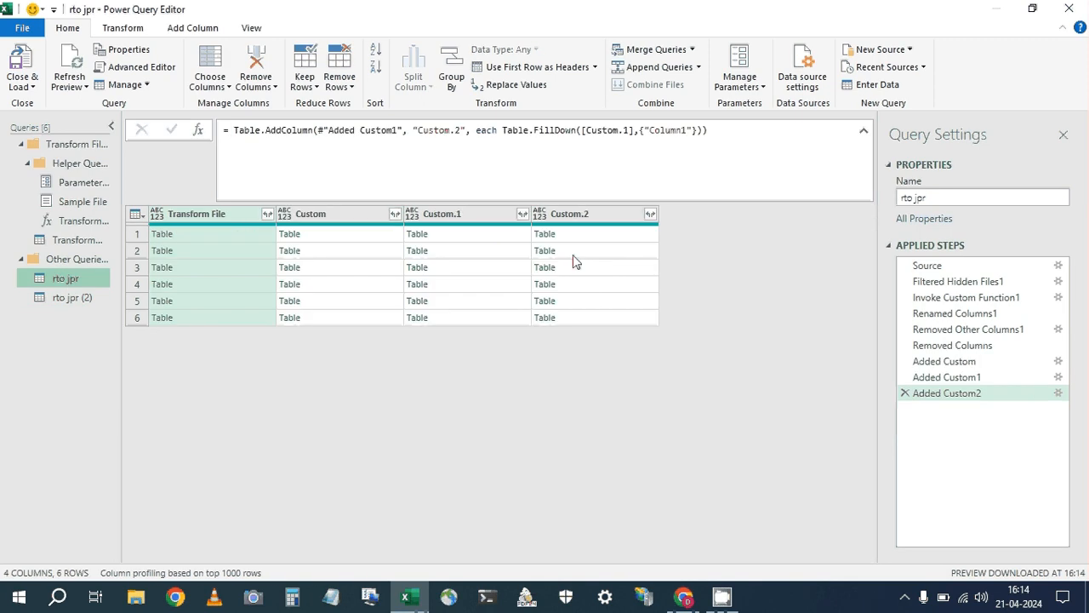
pyautogui.click(574, 254)
pyautogui.click(569, 285)
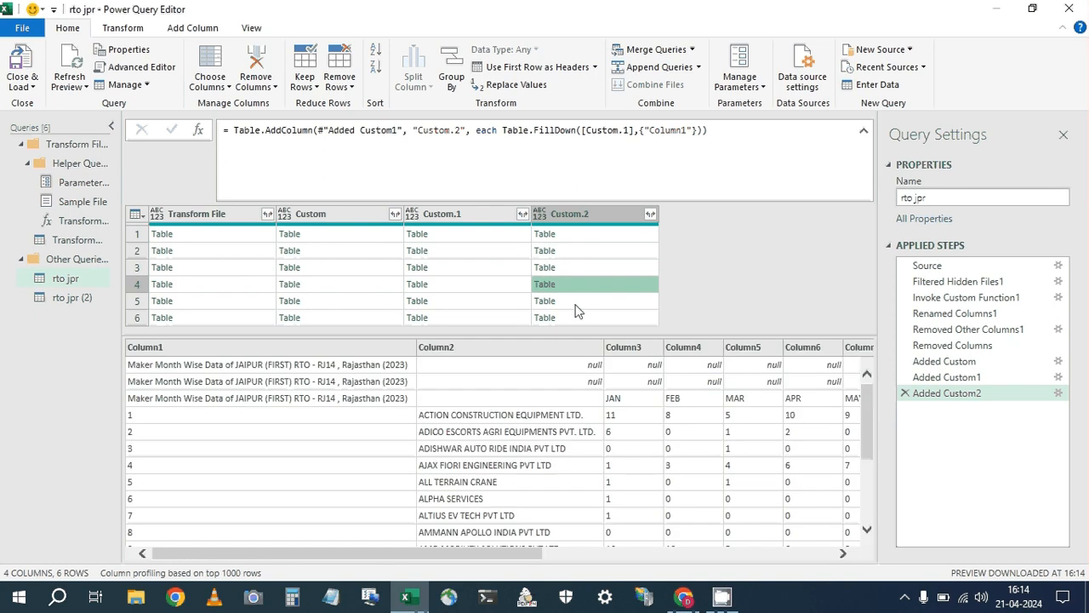
pyautogui.click(568, 318)
pyautogui.click(573, 234)
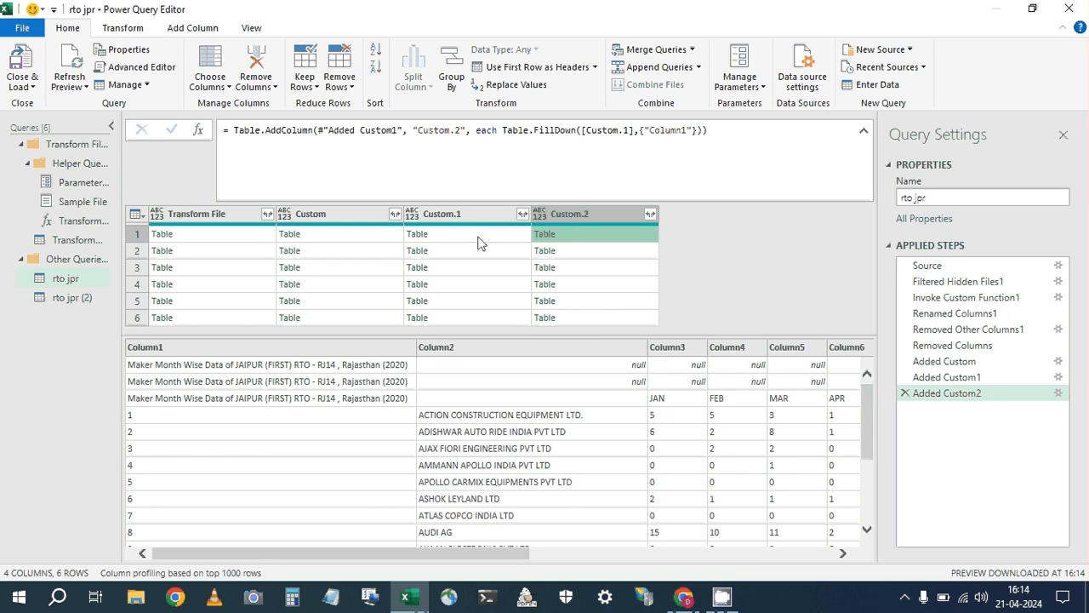
pyautogui.click(479, 267)
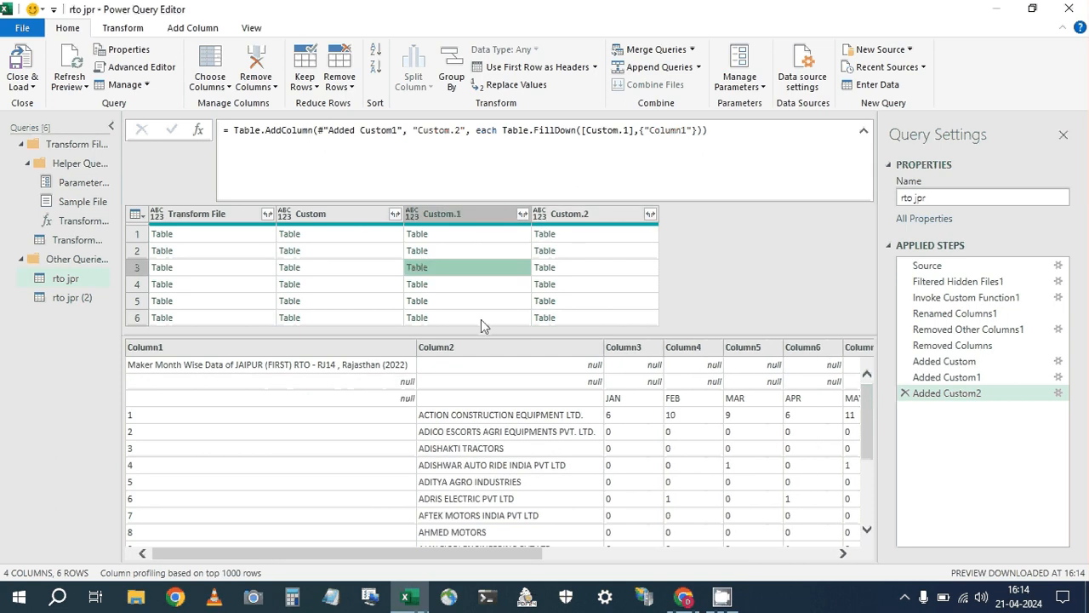
# Check the sixth nested table in Custom.1 and the first in Custom.2 against the trimmed table in the rto jpr (2) query.
pyautogui.click(481, 320)
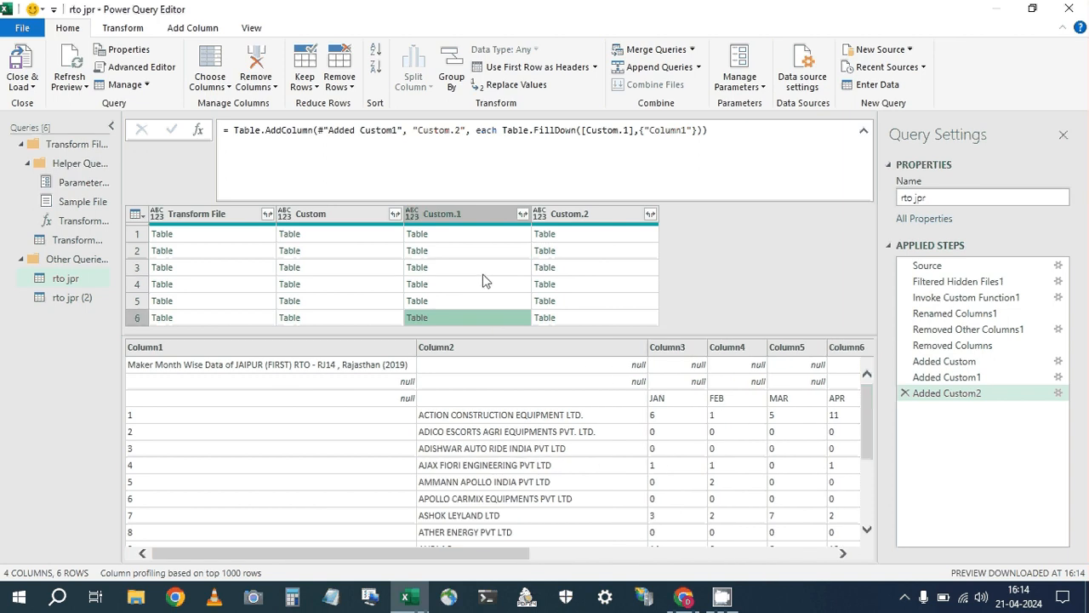
pyautogui.click(575, 235)
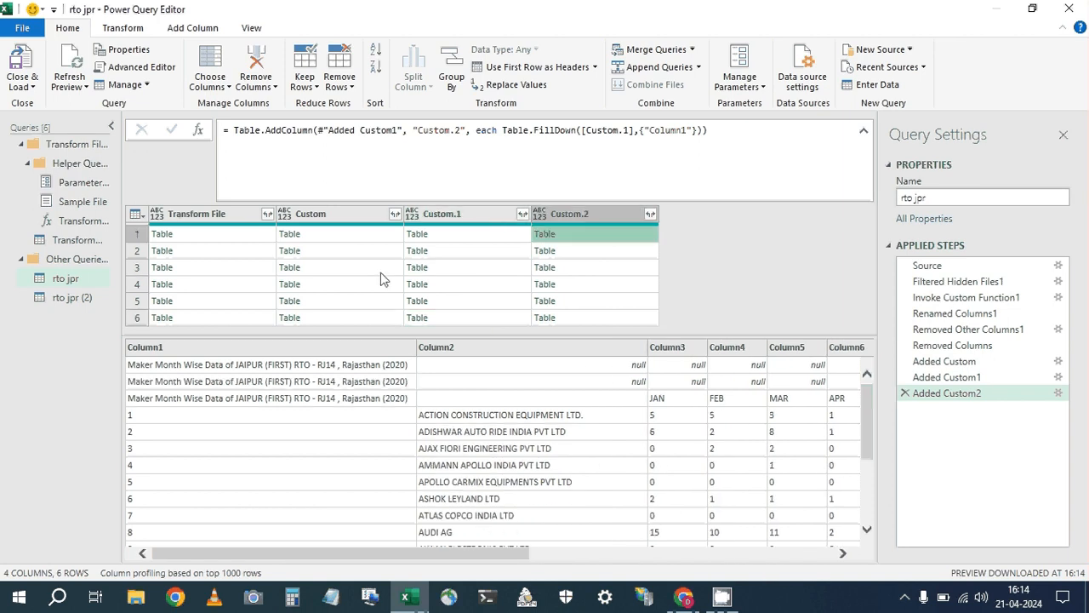
pyautogui.click(74, 298)
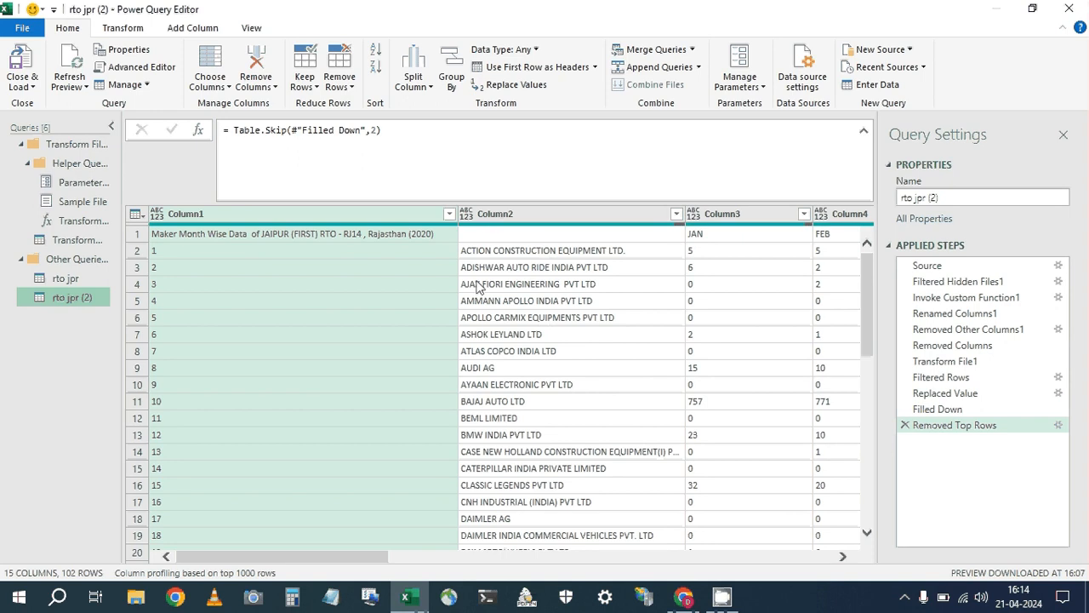
# In the rto jpr query, add the custom column Custom.3 with the formula Table.Skip([Custom.2],2).
pyautogui.click(70, 279)
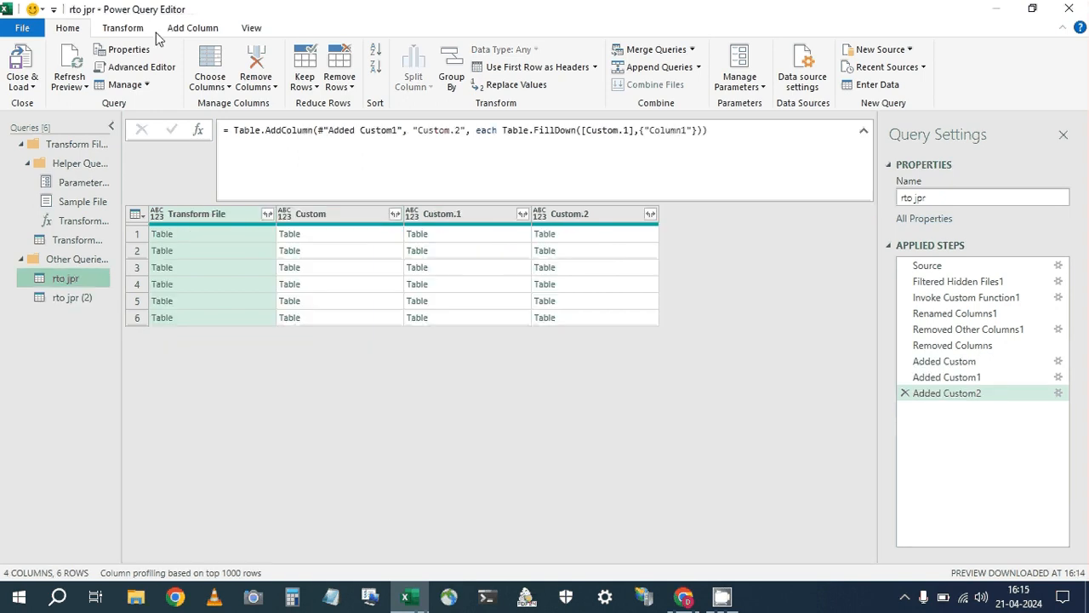
pyautogui.click(175, 28)
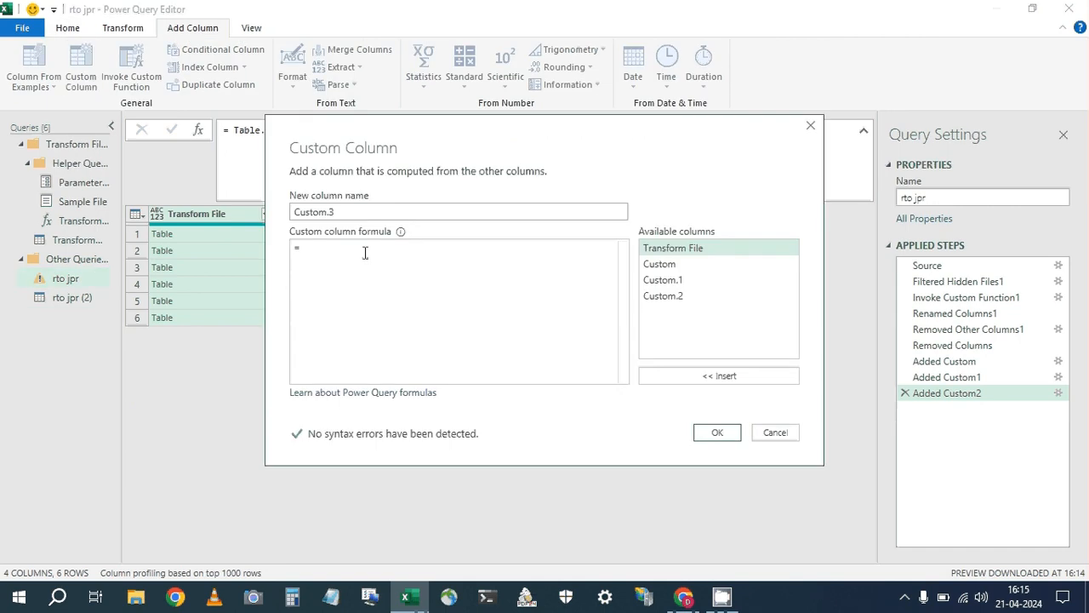
pyautogui.hotkey('ctrl', 'v')
pyautogui.moveTo(361, 248); pyautogui.dragTo(437, 252)
pyautogui.press('BackSpace')
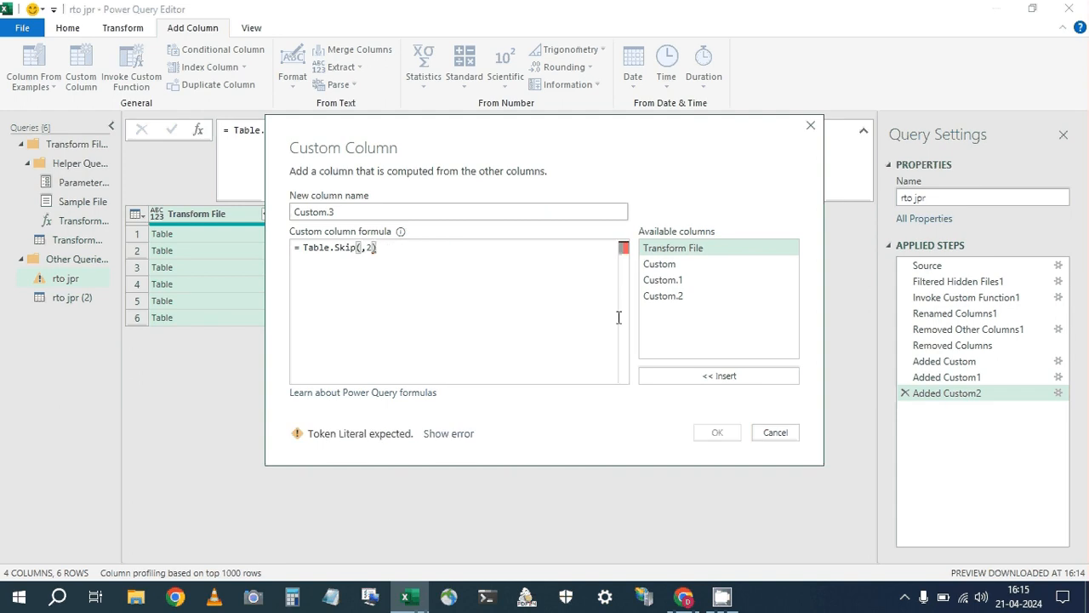
pyautogui.click(664, 296)
pyautogui.click(722, 379)
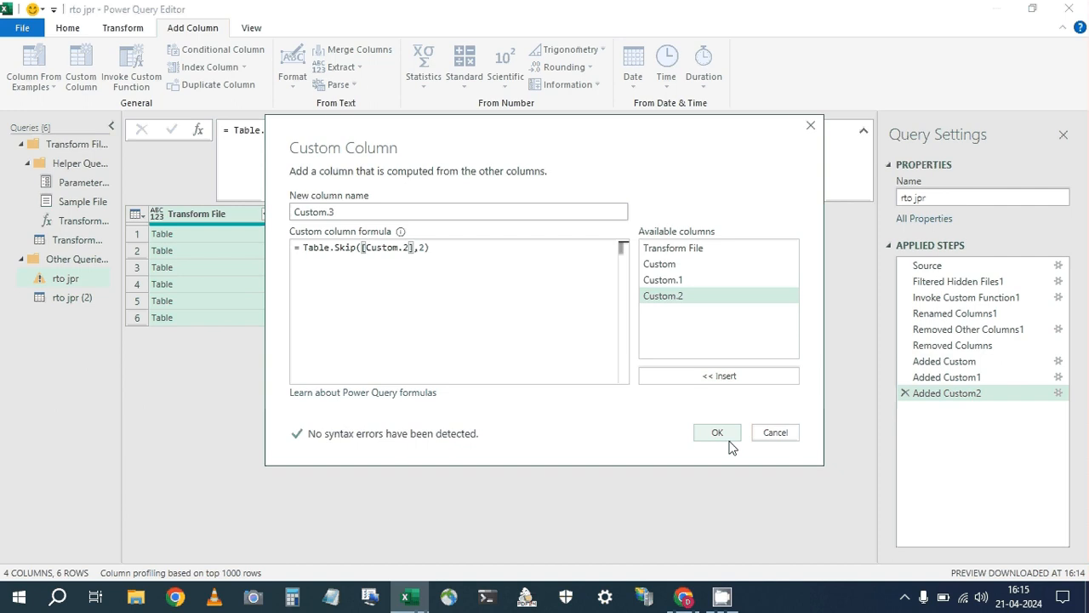
pyautogui.click(717, 433)
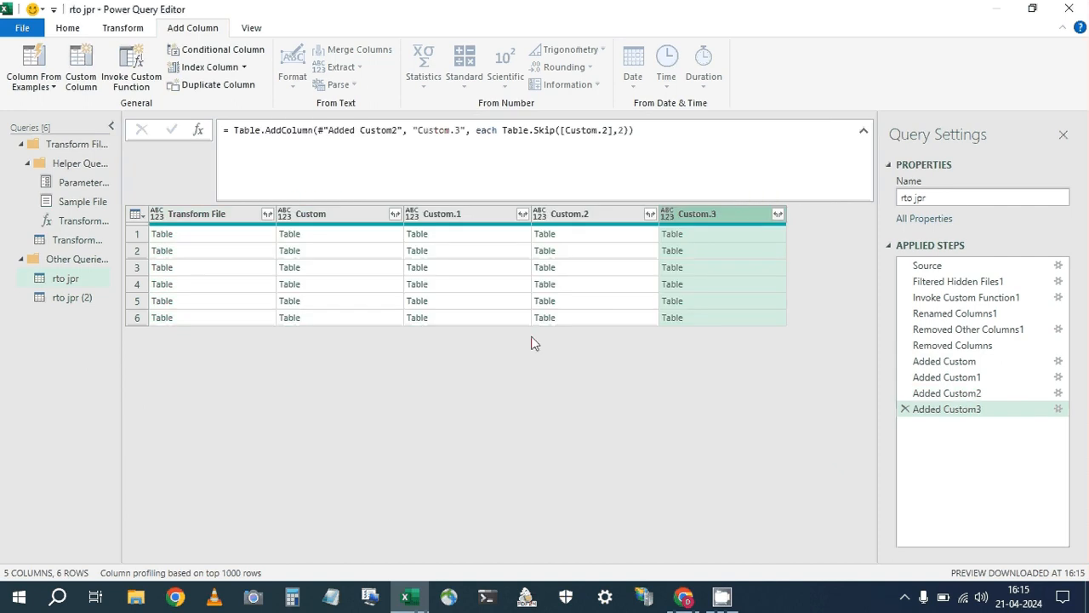
# Compare the first and fourth nested tables in Custom.2 and Custom.3 to check the removal of their top rows.
pyautogui.click(596, 234)
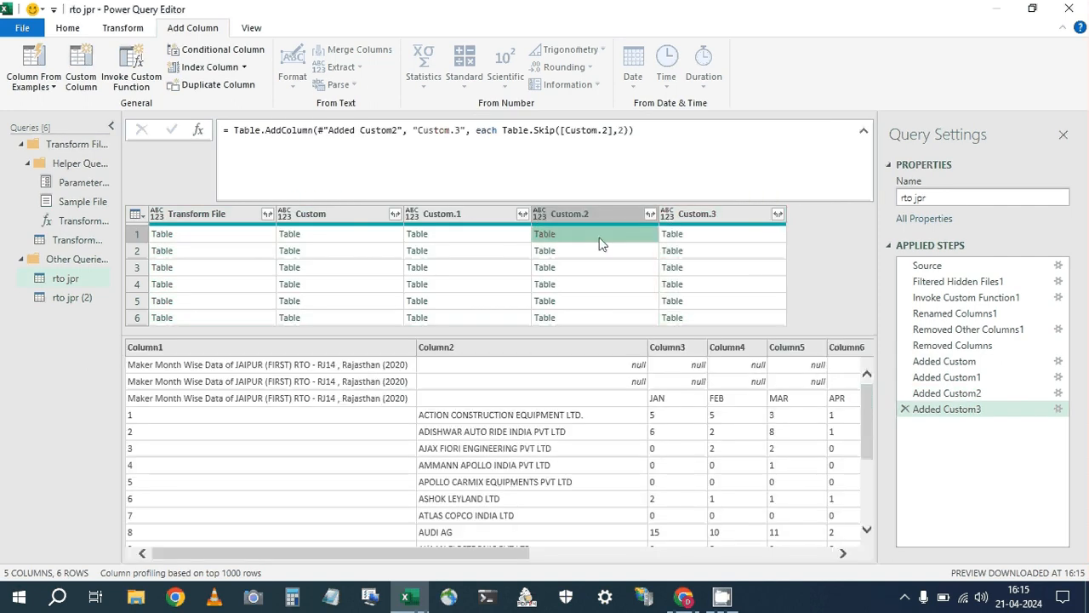
pyautogui.click(685, 239)
pyautogui.click(587, 288)
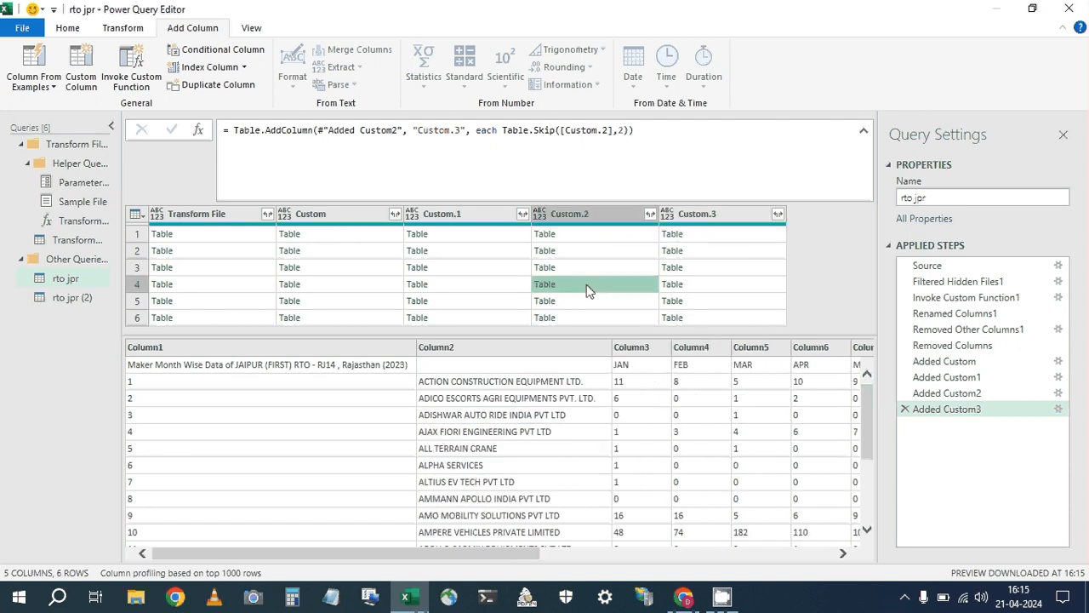
pyautogui.click(709, 290)
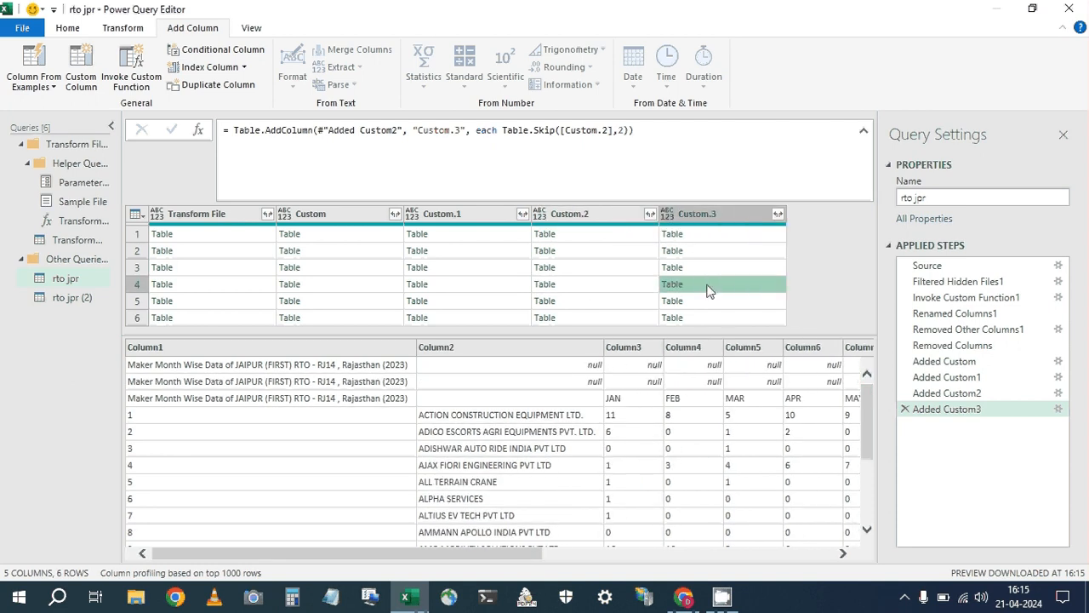
pyautogui.click(703, 236)
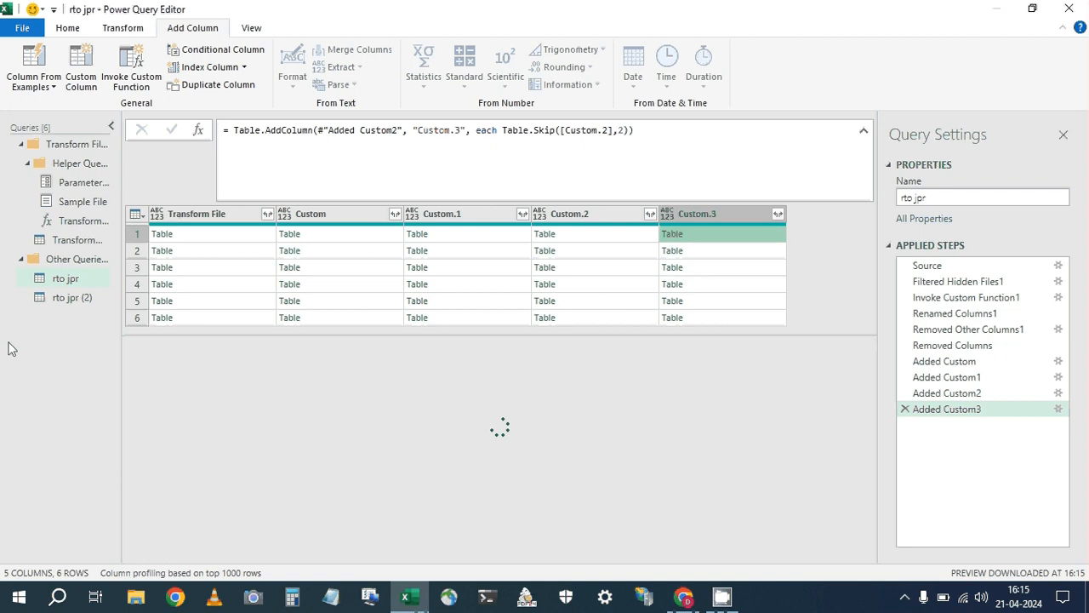
# In the rto jpr (2) query, split Column1 by non-digit to digit.
pyautogui.click(72, 297)
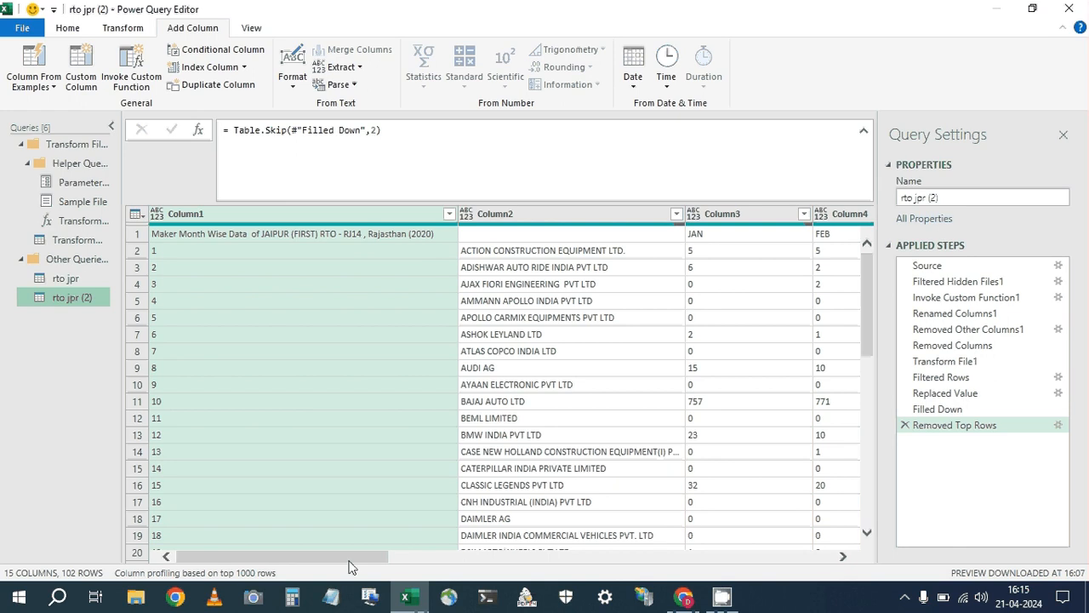
pyautogui.moveTo(349, 557); pyautogui.dragTo(247, 556)
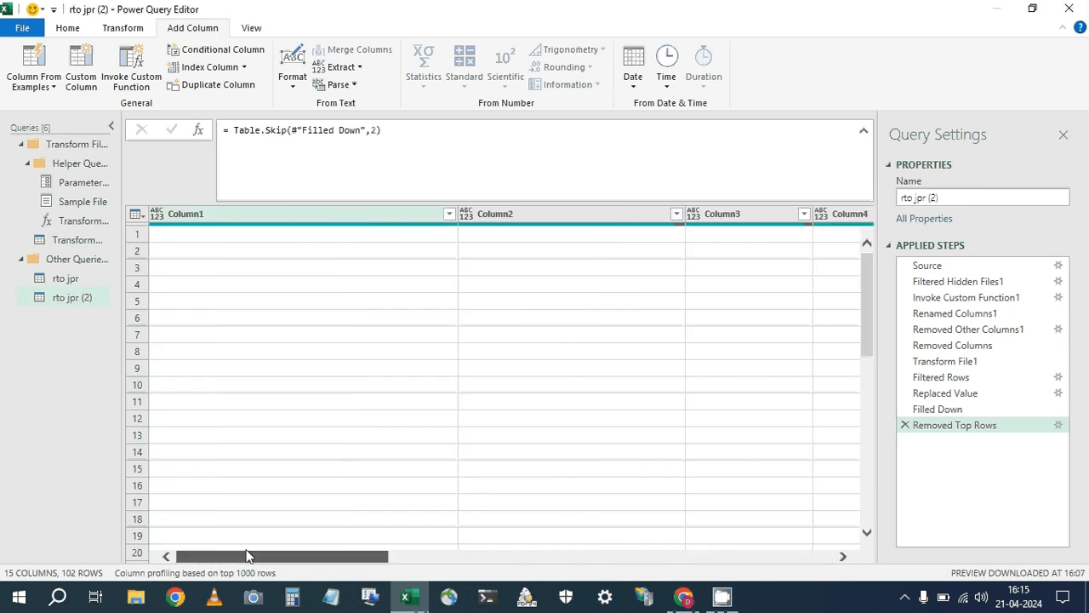
pyautogui.click(248, 551)
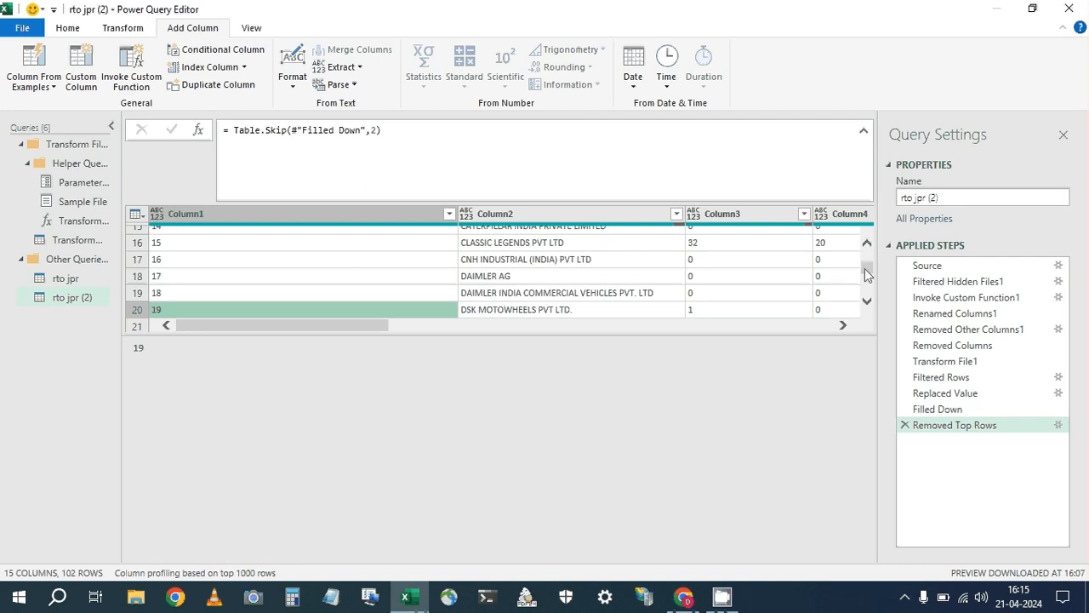
pyautogui.moveTo(868, 274); pyautogui.dragTo(427, 195)
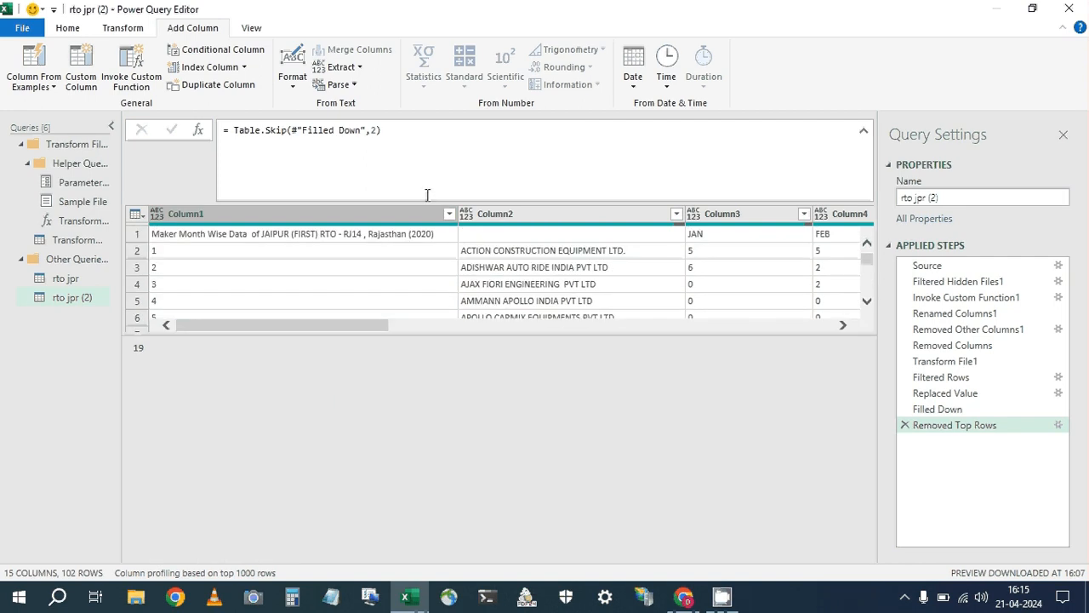
pyautogui.moveTo(383, 336); pyautogui.dragTo(366, 431)
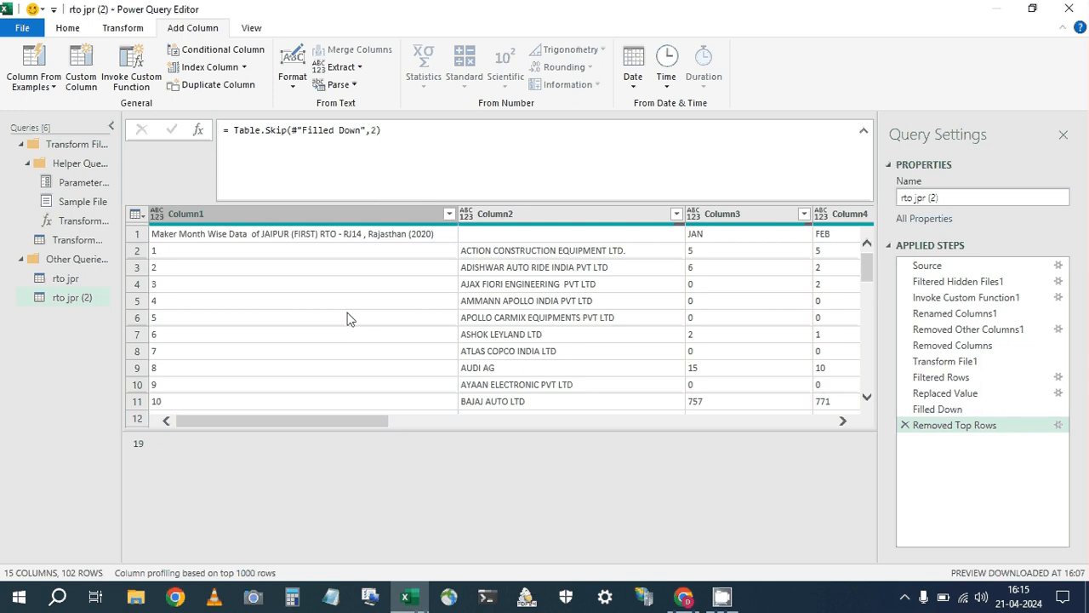
pyautogui.click(368, 217)
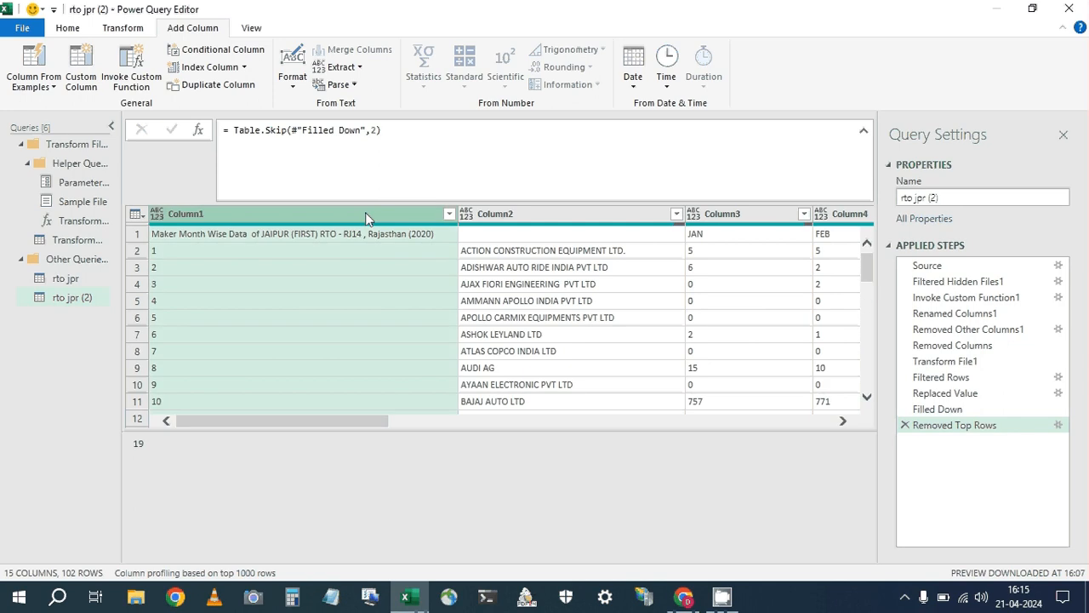
pyautogui.rightClick(368, 219)
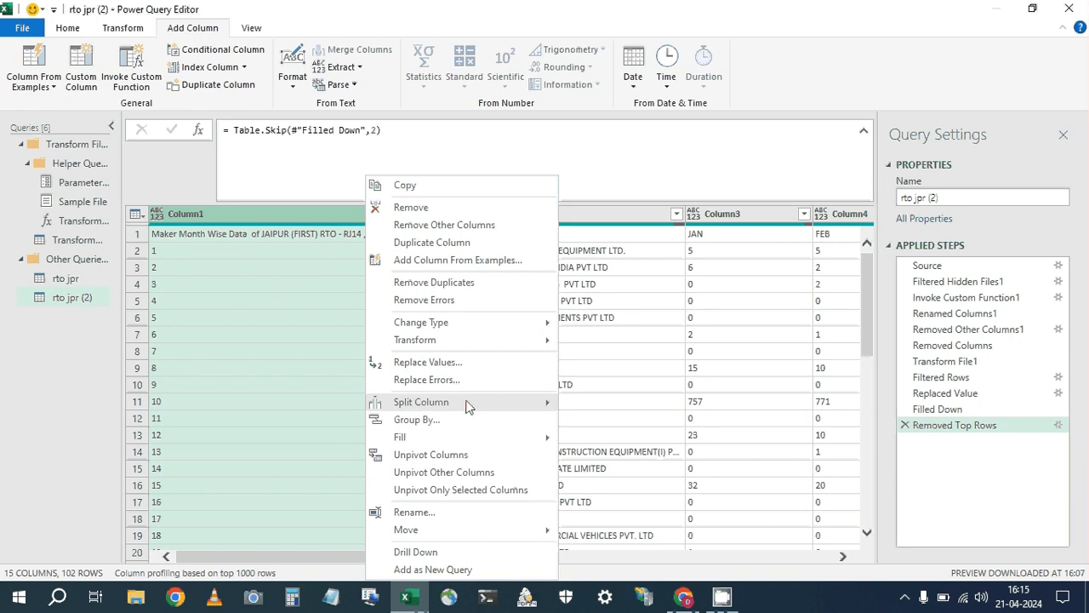
pyautogui.moveTo(466, 407)
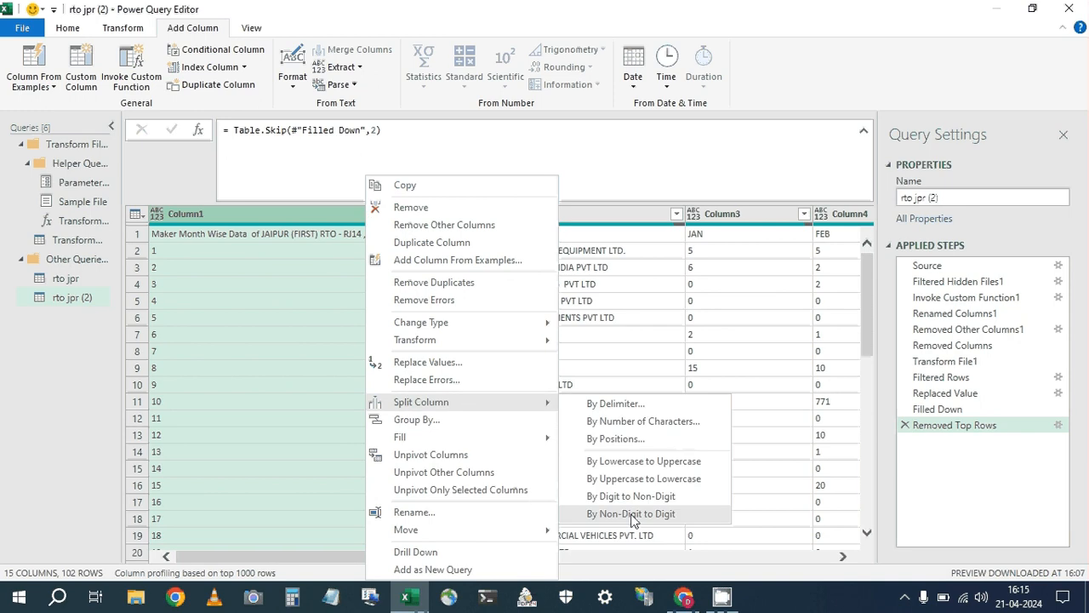
pyautogui.click(633, 514)
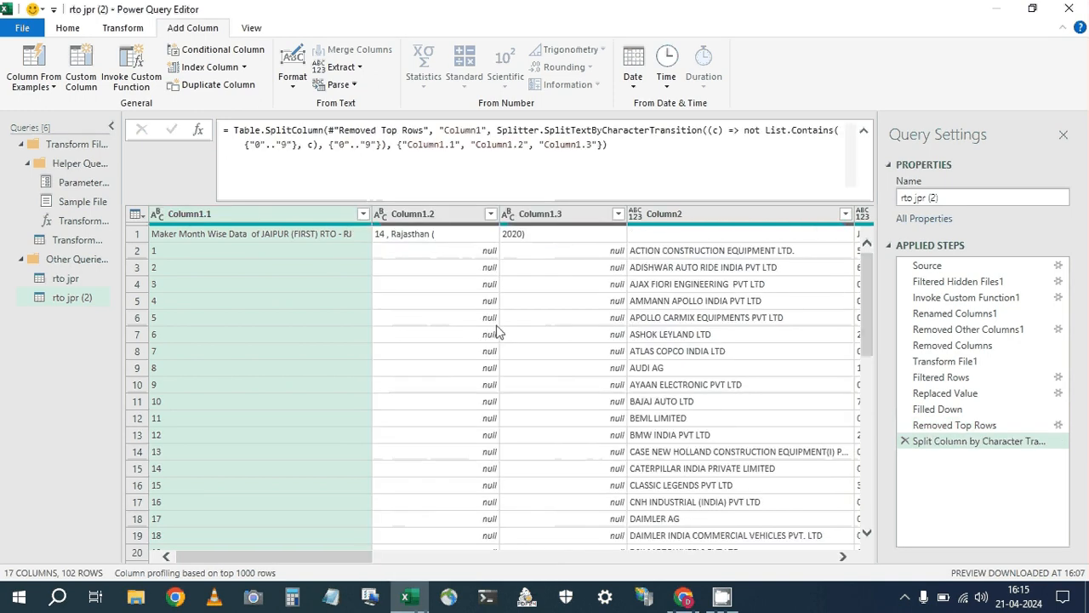
# Copy the Table.SplitColumn formula of the Column1 split without its equals sign.
pyautogui.click(621, 153)
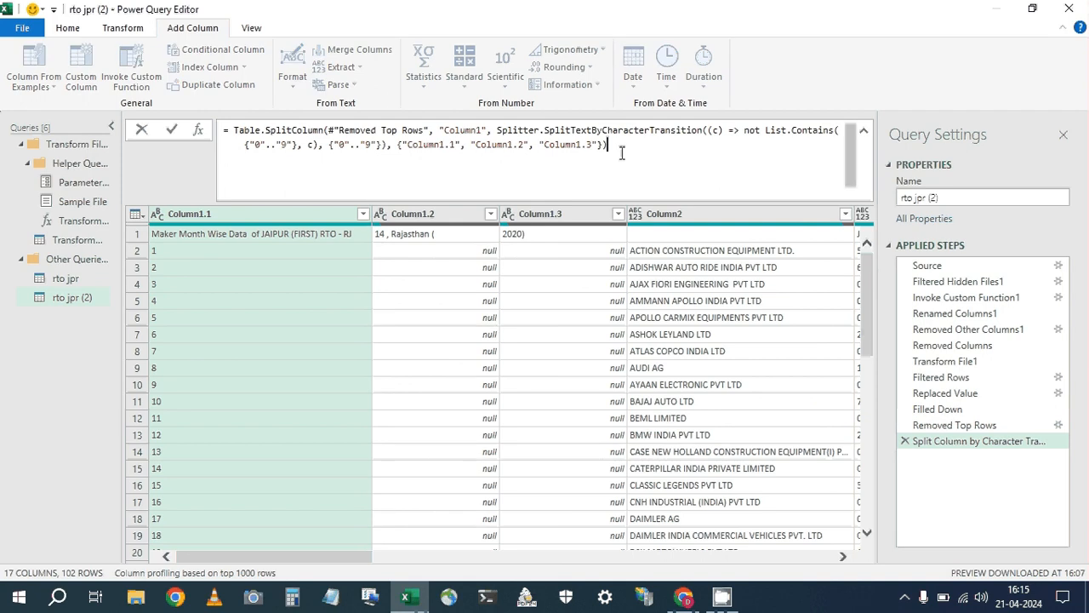
pyautogui.moveTo(621, 153); pyautogui.dragTo(235, 130)
pyautogui.hotkey('ctrl', 'c')
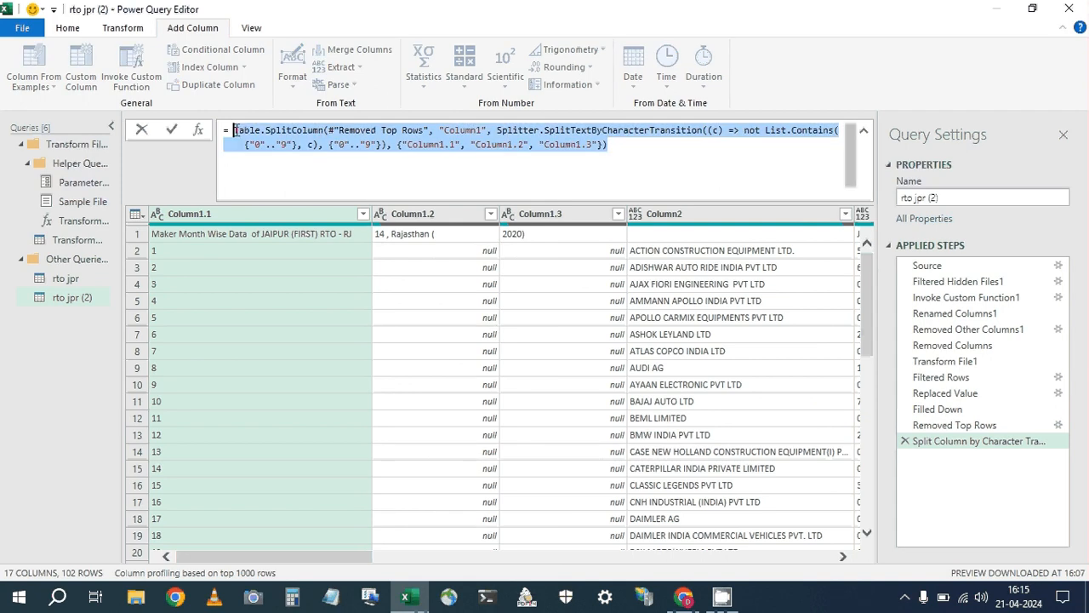
# In the rto jpr query, add the custom column Custom.4 with the copied Table.SplitColumn formula, replacing #"Removed Top Rows" with [Custom.3].
pyautogui.click(54, 284)
pyautogui.click(54, 288)
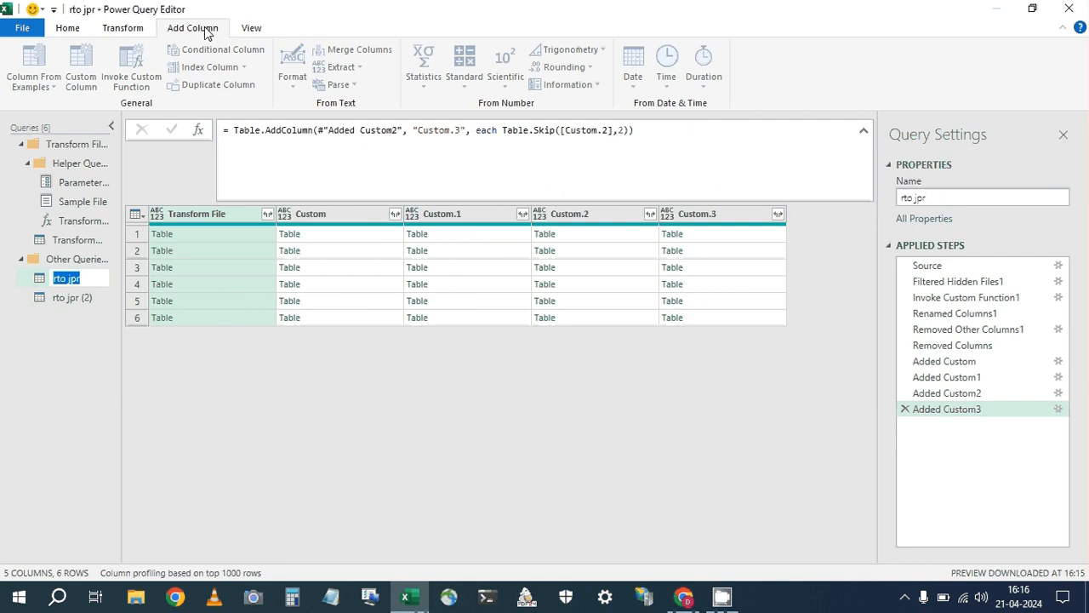
pyautogui.click(83, 75)
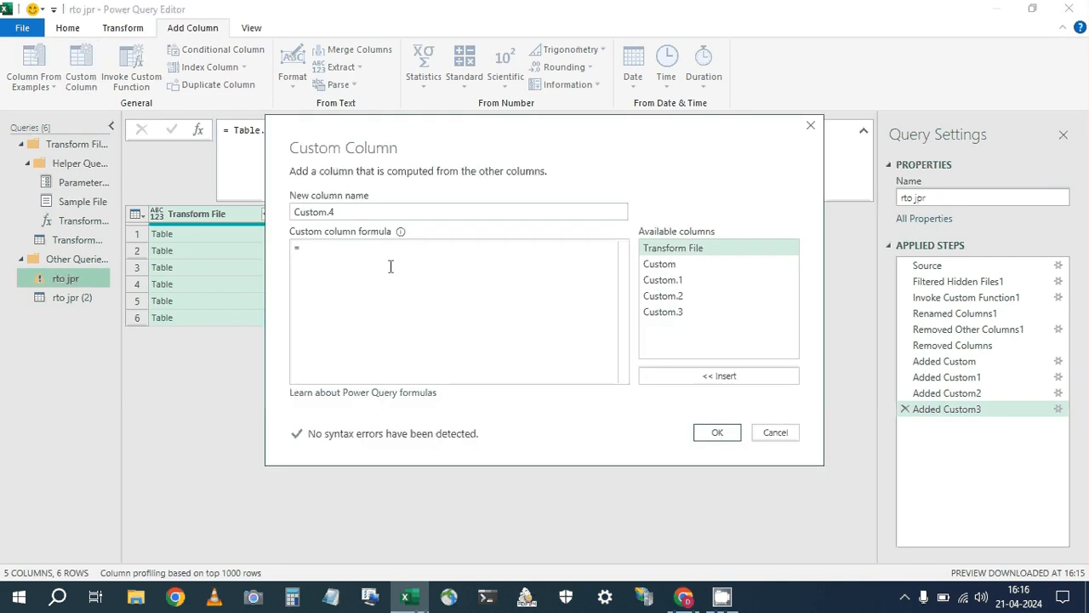
pyautogui.hotkey('ctrl', 'v')
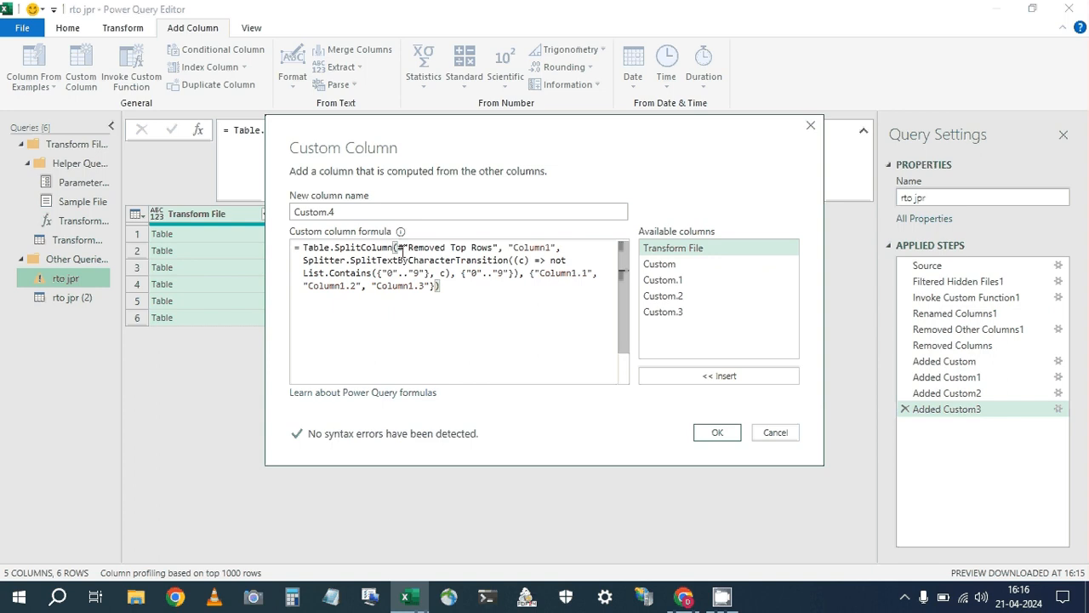
pyautogui.moveTo(399, 248); pyautogui.dragTo(500, 245)
pyautogui.press('Delete')
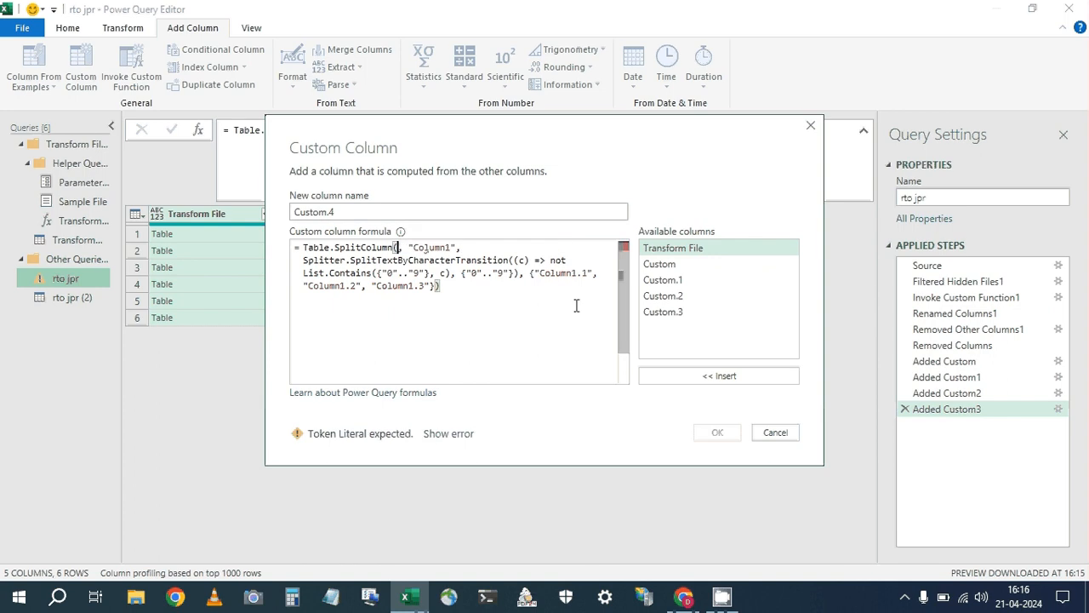
pyautogui.click(663, 311)
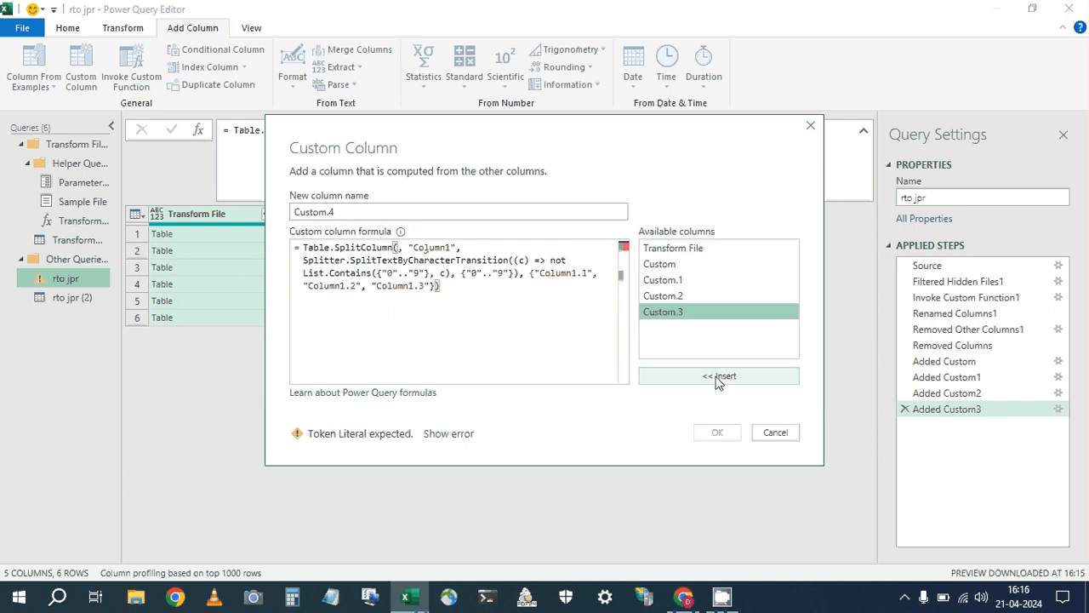
pyautogui.click(717, 376)
pyautogui.click(717, 432)
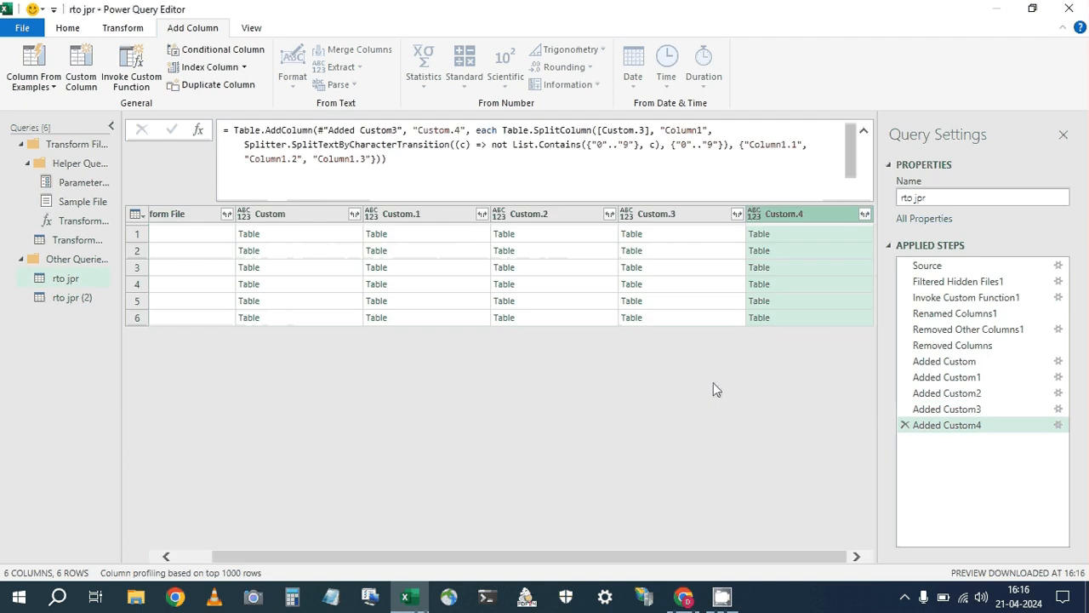
# Inspect the first and fourth nested tables in Custom.4 to check how Column1 is split.
pyautogui.click(794, 235)
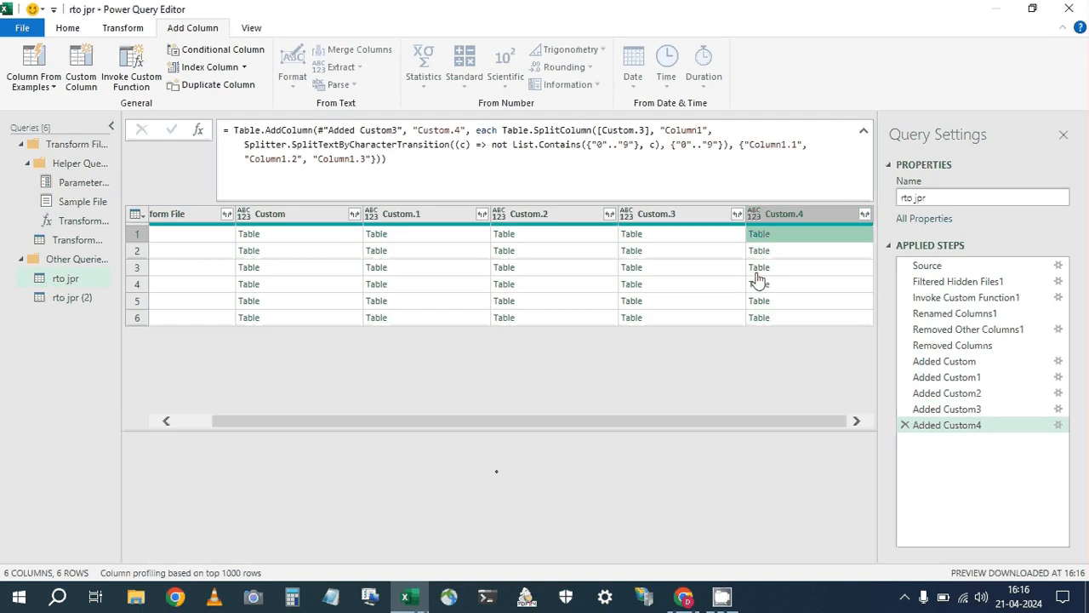
pyautogui.moveTo(450, 428); pyautogui.dragTo(562, 353)
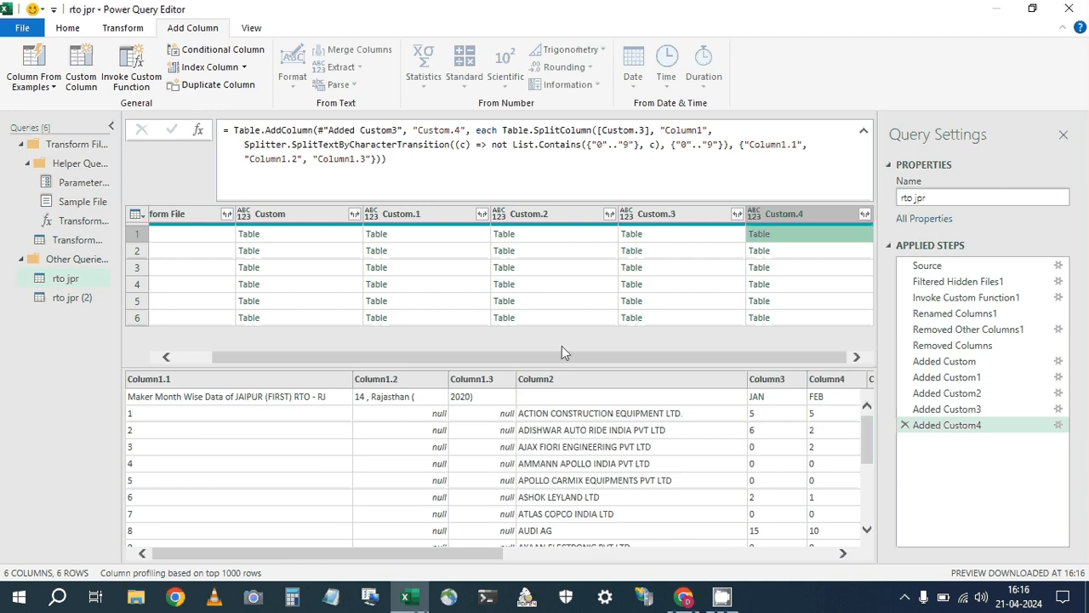
pyautogui.click(808, 286)
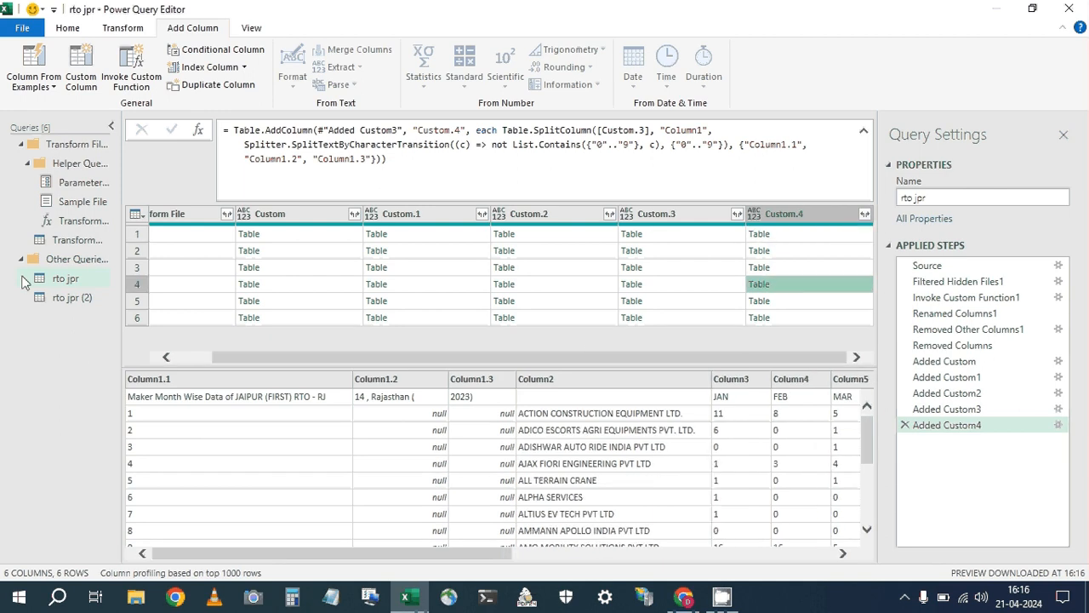
# In the rto jpr (2) query, split Column1.3 by digit to non-digit to separate the year from the closing bracket.
pyautogui.click(71, 297)
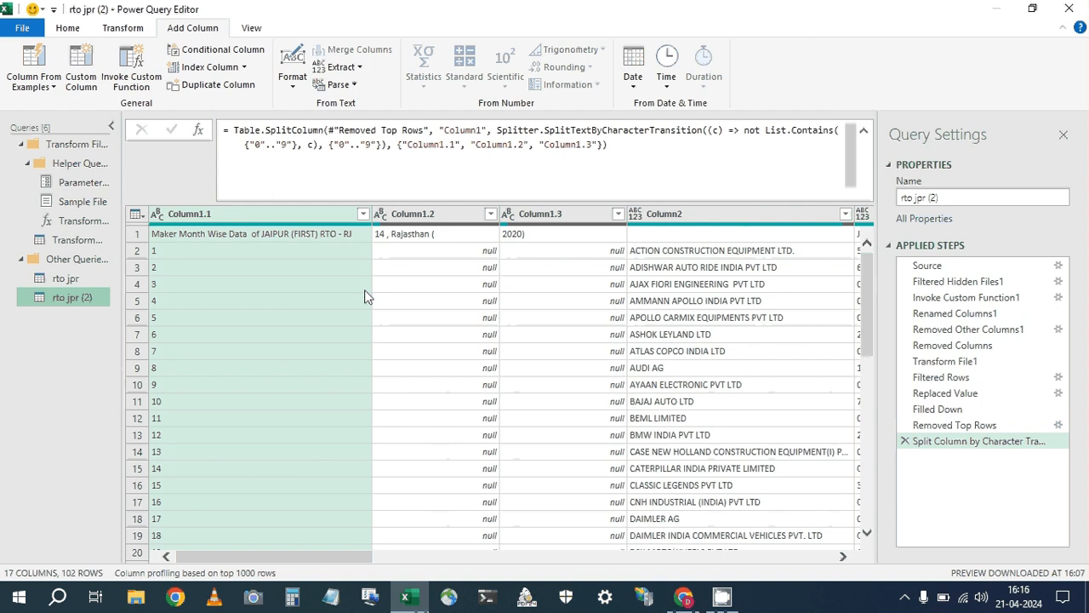
pyautogui.rightClick(551, 216)
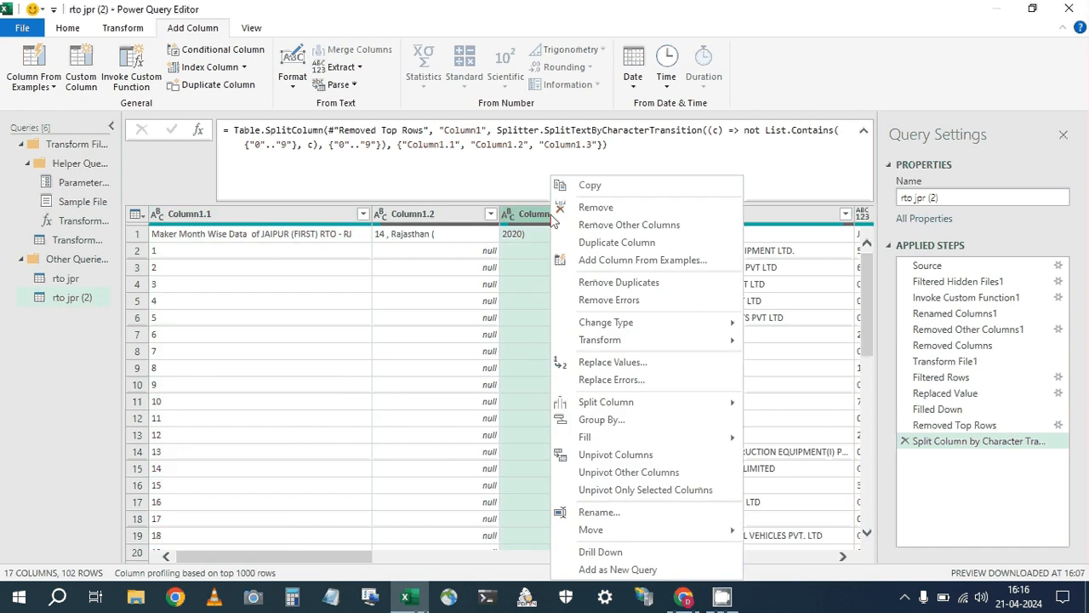
pyautogui.moveTo(647, 402)
pyautogui.click(815, 496)
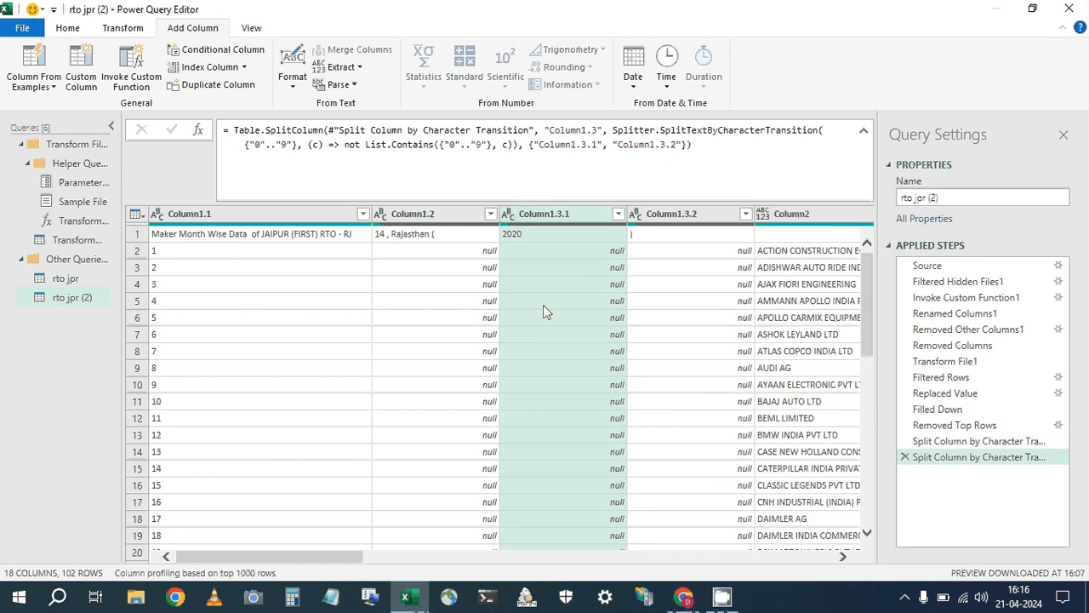
# Copy the Table.SplitColumn formula of the Column1.3 split without its equals sign.
pyautogui.click(278, 134)
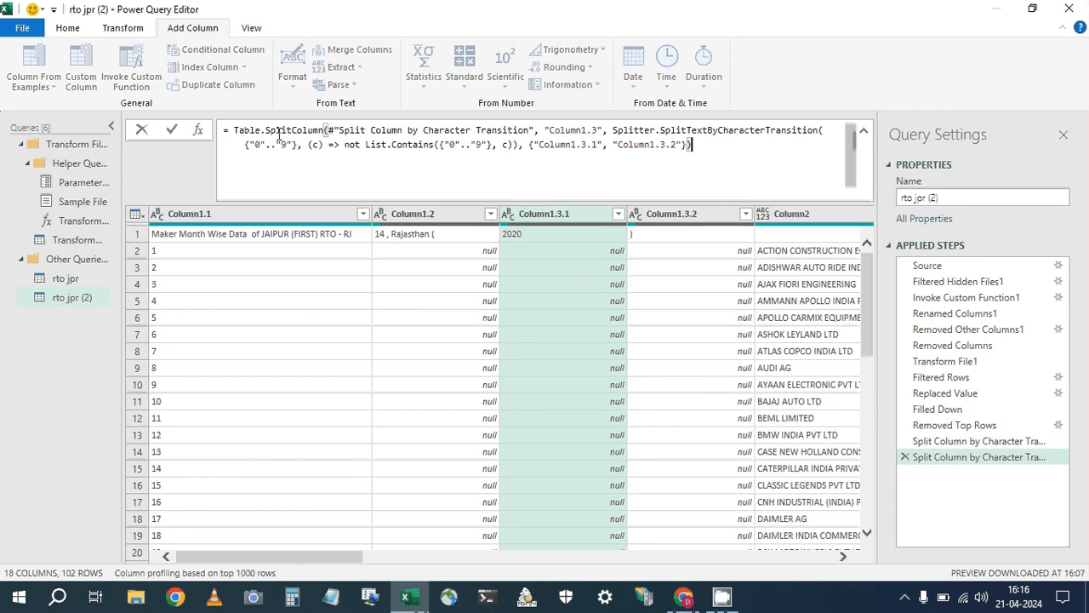
pyautogui.hotkey('ctrl', 'a')
pyautogui.hotkey('ctrl', 'c')
# In the rto jpr query, add the custom column Custom.5 with the copied formula, replacing #"Split Column by Character Transition" with [Custom.4].
pyautogui.click(65, 278)
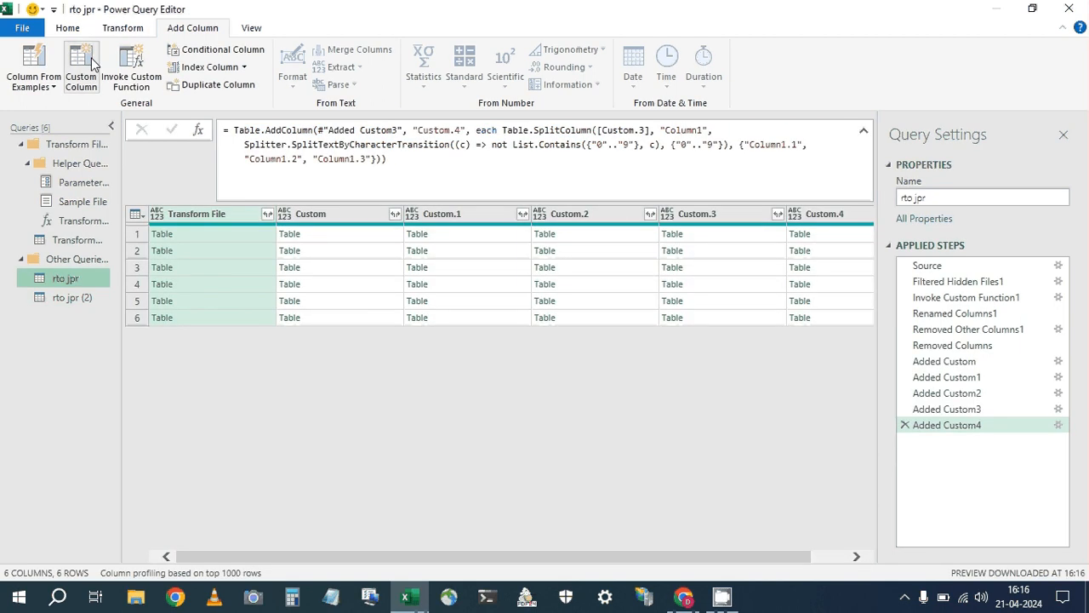
pyautogui.click(94, 66)
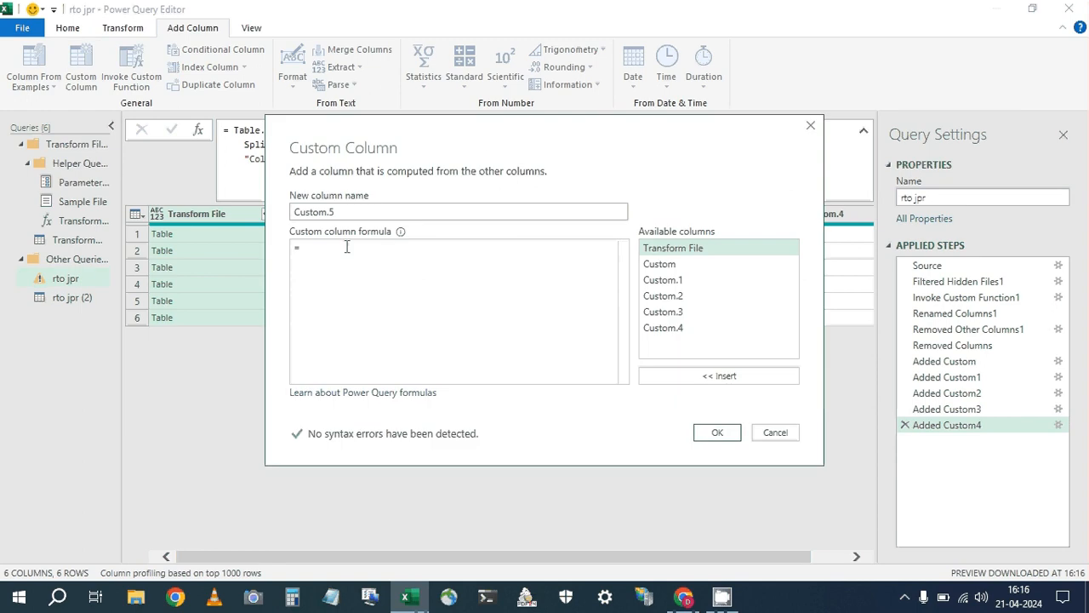
pyautogui.hotkey('ctrl', 'v')
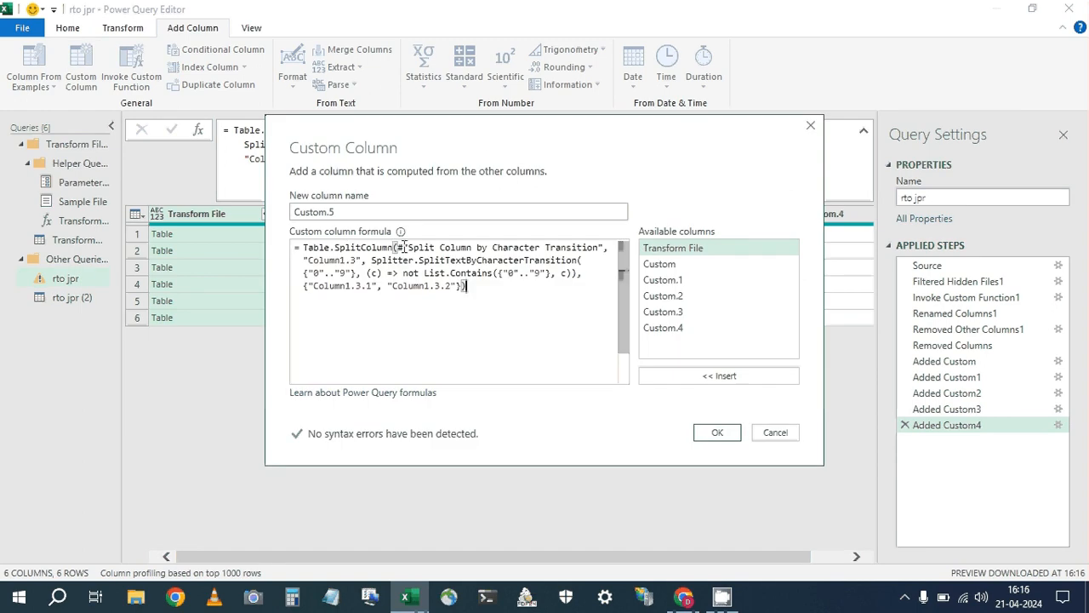
pyautogui.click(402, 248)
pyautogui.moveTo(400, 247); pyautogui.dragTo(604, 248)
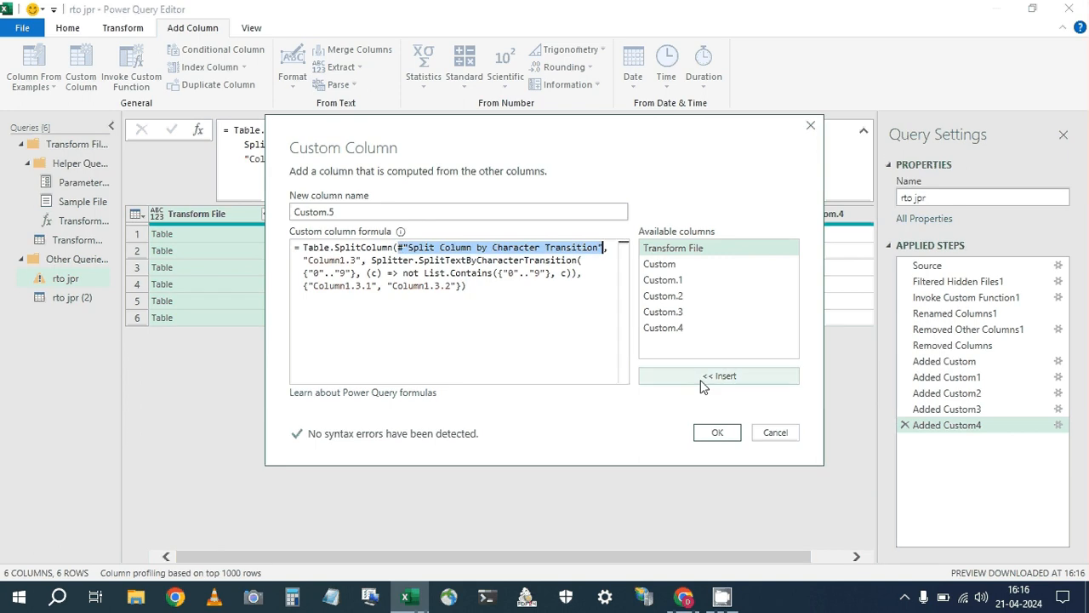
pyautogui.press('Delete')
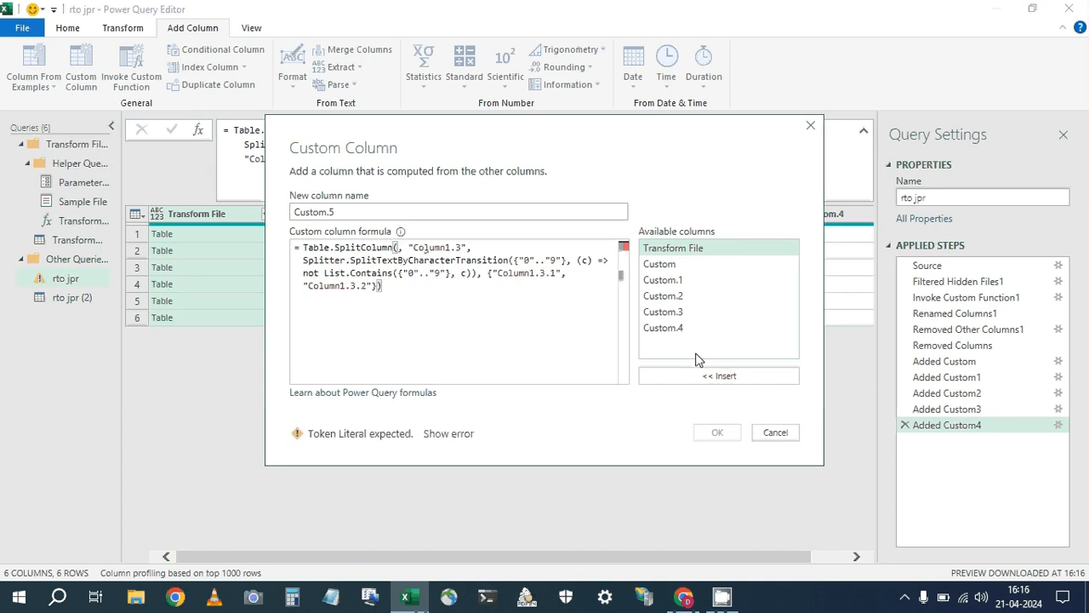
pyautogui.click(689, 328)
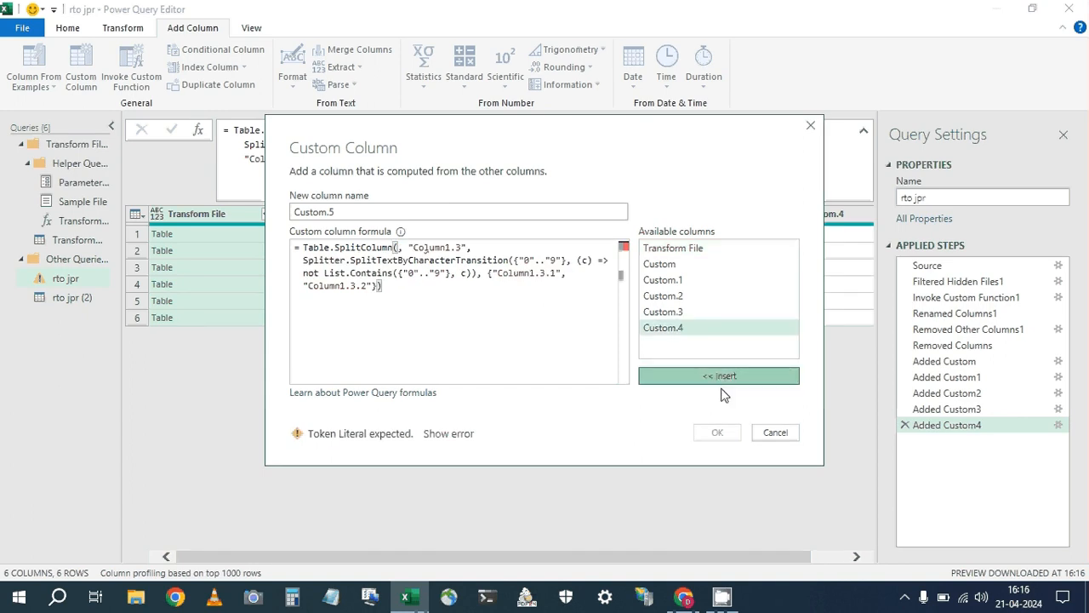
pyautogui.click(720, 379)
pyautogui.click(720, 433)
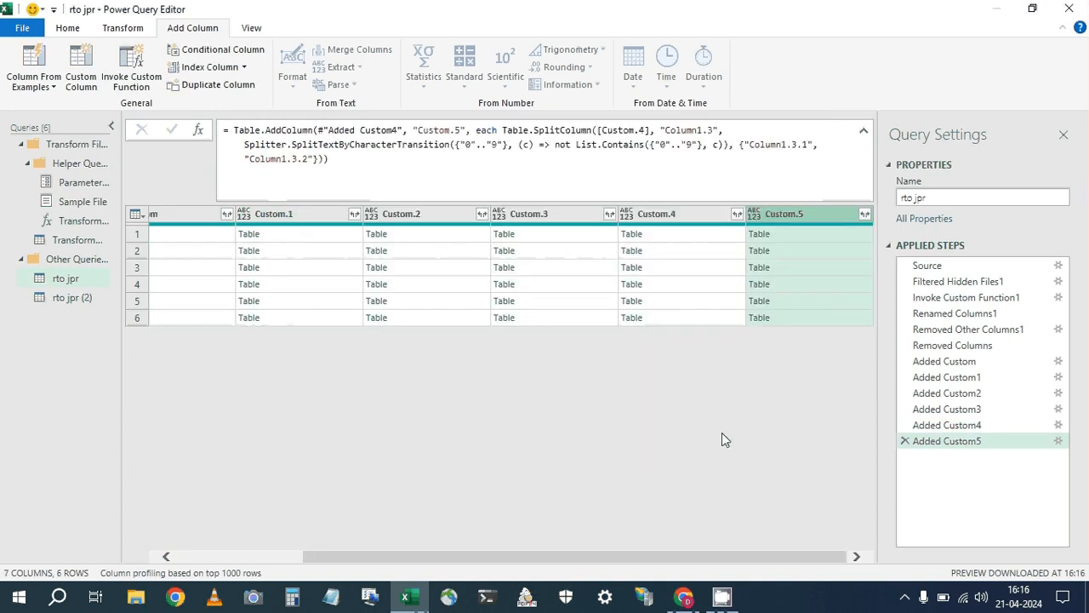
# Inspect the first four nested tables in Custom.5 to check how the year is separated from the bracket.
pyautogui.press('Down')
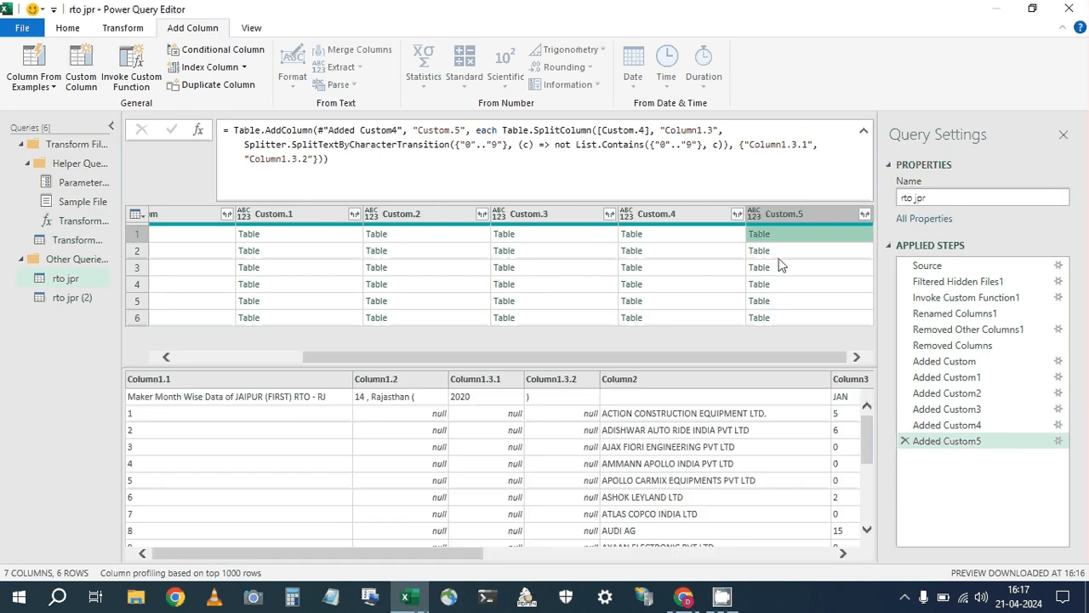
pyautogui.press('Down')
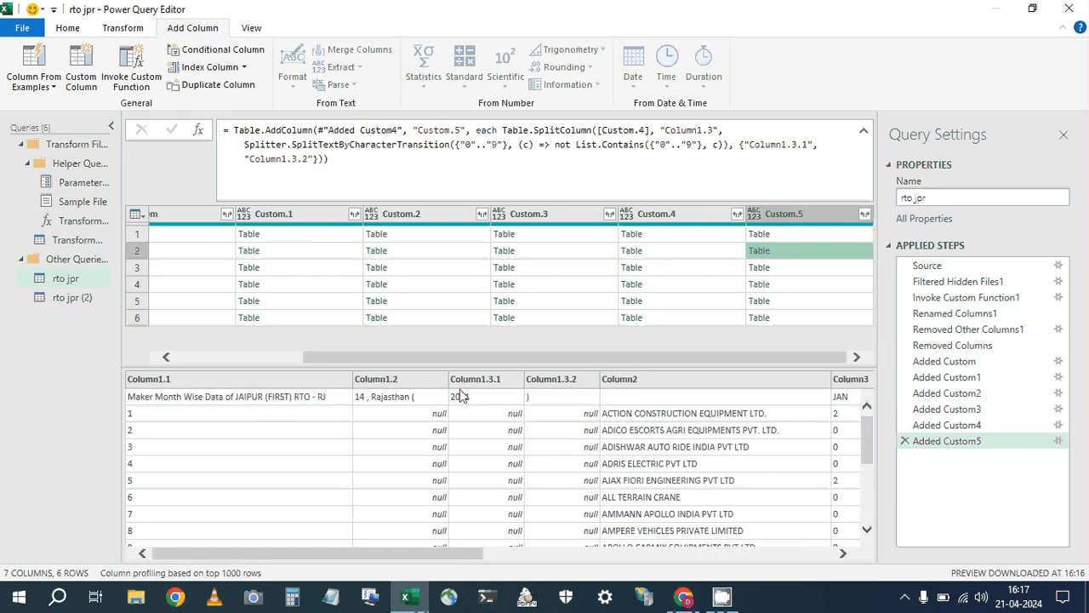
pyautogui.press('Down')
pyautogui.press('Down')
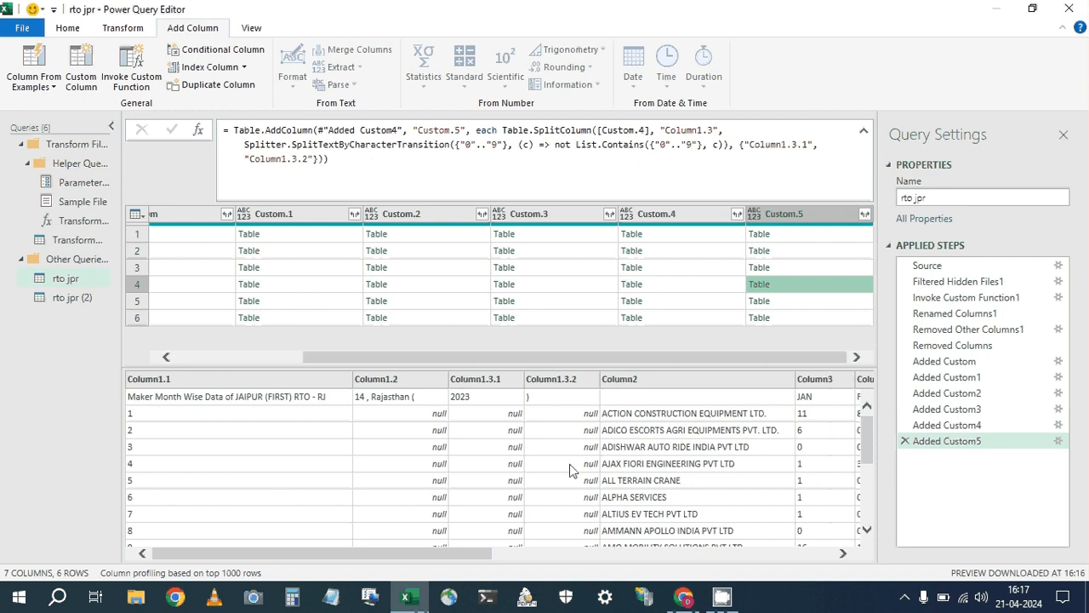
# In the rto jpr (2) query, remove Column1.2 and Column1.3.2 and copy the Table.RemoveColumns formula without its equals sign.
pyautogui.click(74, 298)
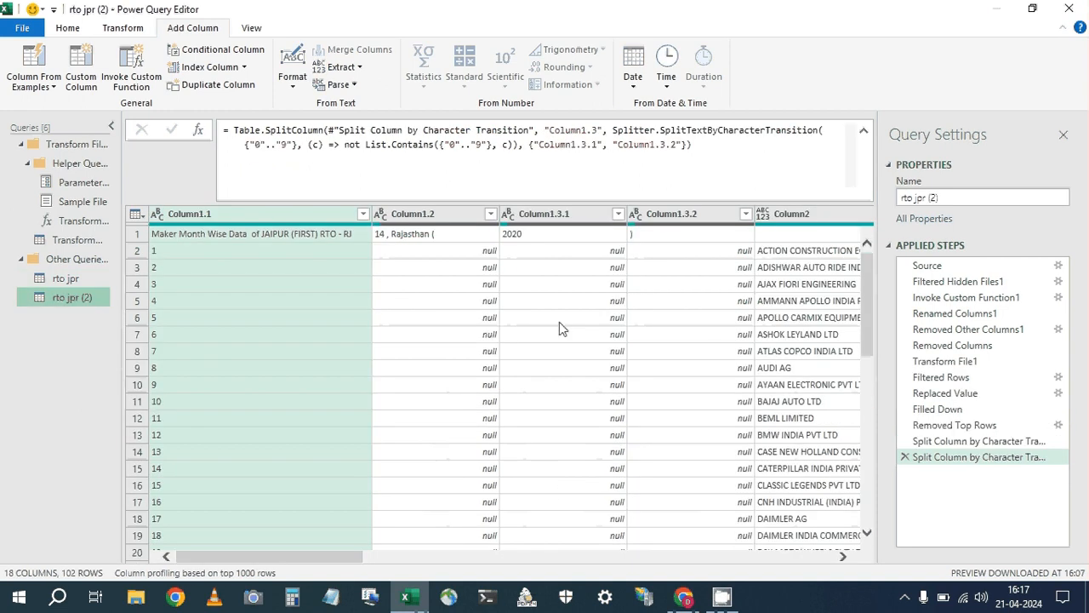
pyautogui.keyDown('ctrl'); pyautogui.click(398, 214); pyautogui.keyUp('ctrl')
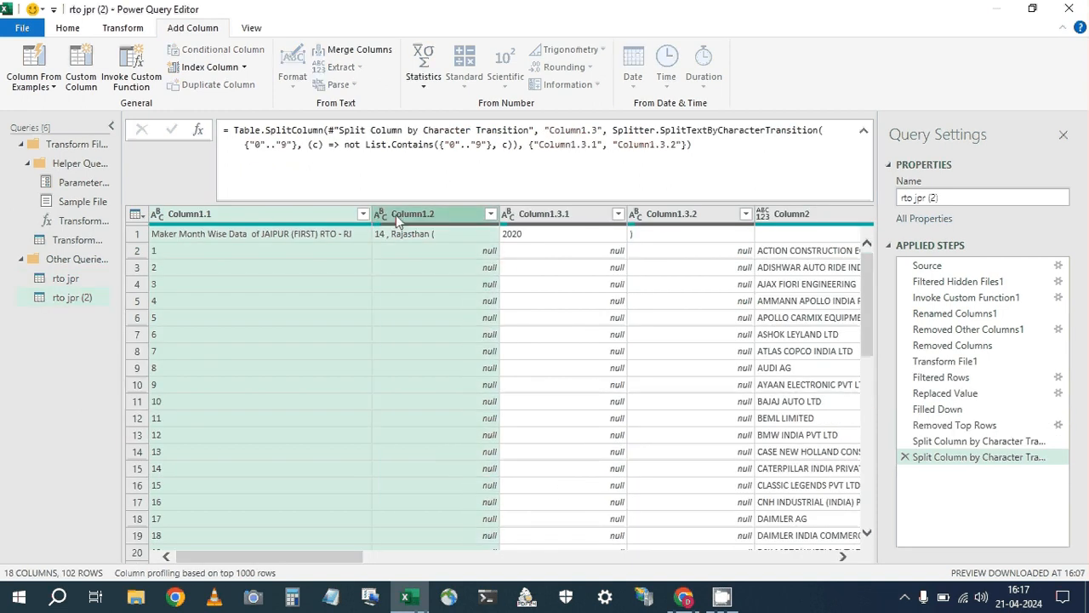
pyautogui.click(396, 214)
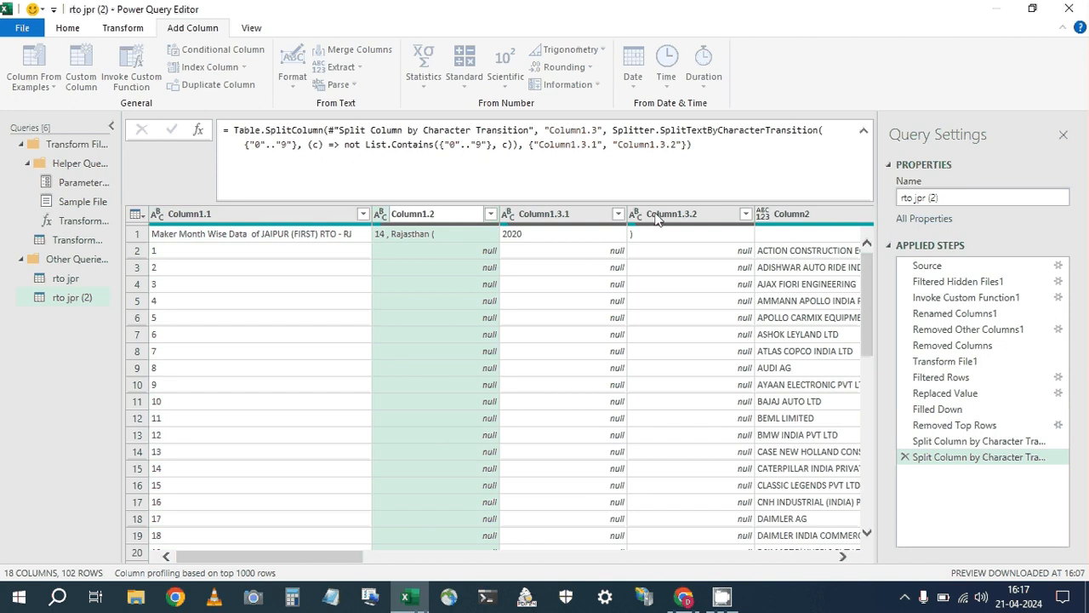
pyautogui.keyDown('ctrl'); pyautogui.click(656, 216); pyautogui.keyUp('ctrl')
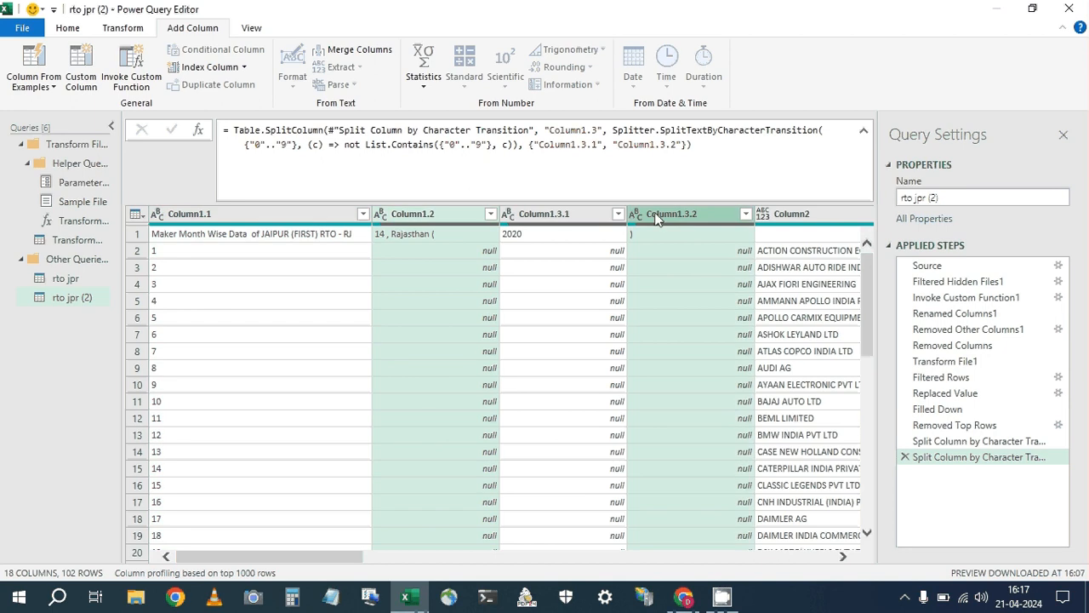
pyautogui.rightClick(656, 218)
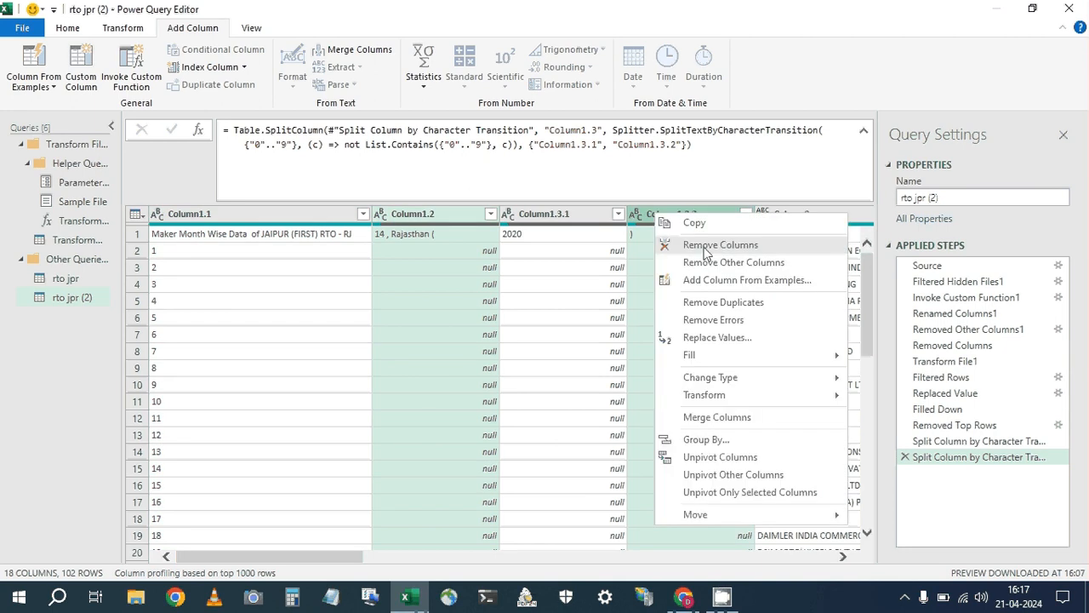
pyautogui.click(706, 247)
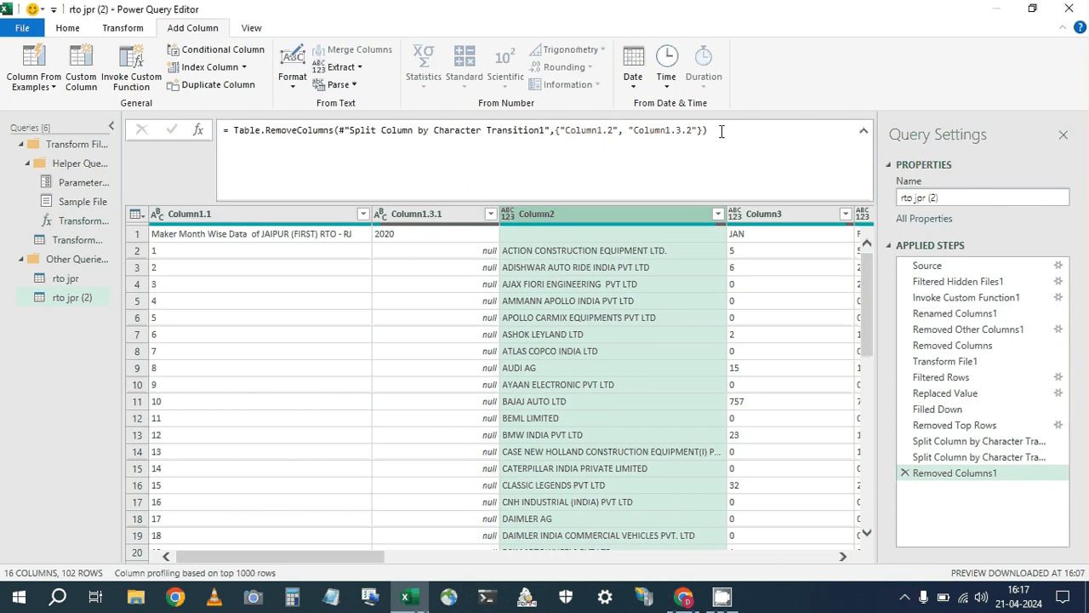
pyautogui.moveTo(721, 131); pyautogui.dragTo(233, 127)
pyautogui.hotkey('ctrl', 'c')
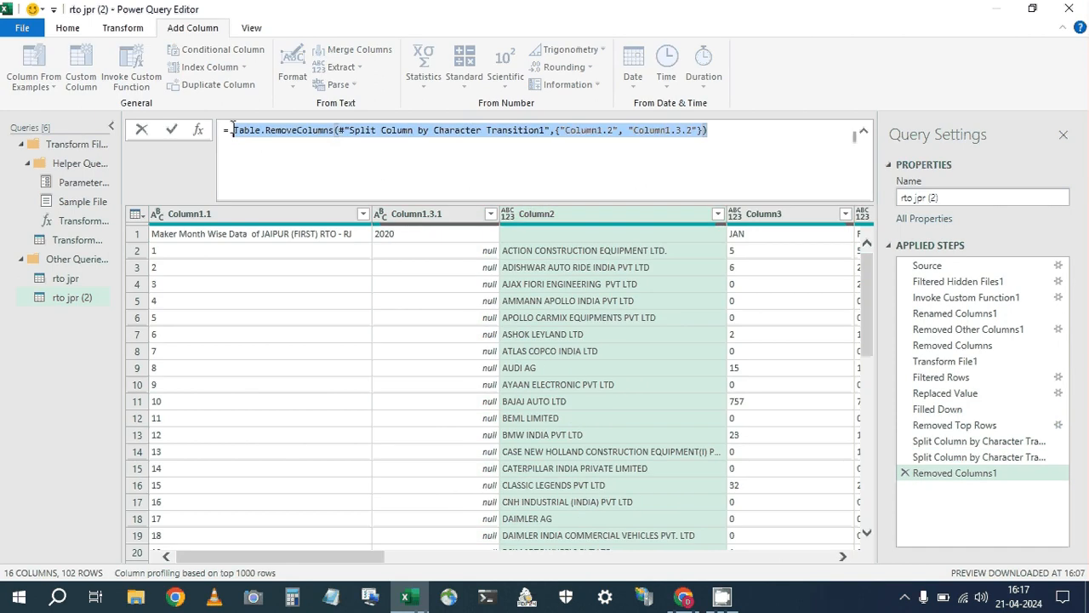
# In the rto jpr query, add Custom.6 with the copied formula applied to [Custom.5], and compare the first nested tables of Custom.5 and Custom.6.
pyautogui.click(69, 285)
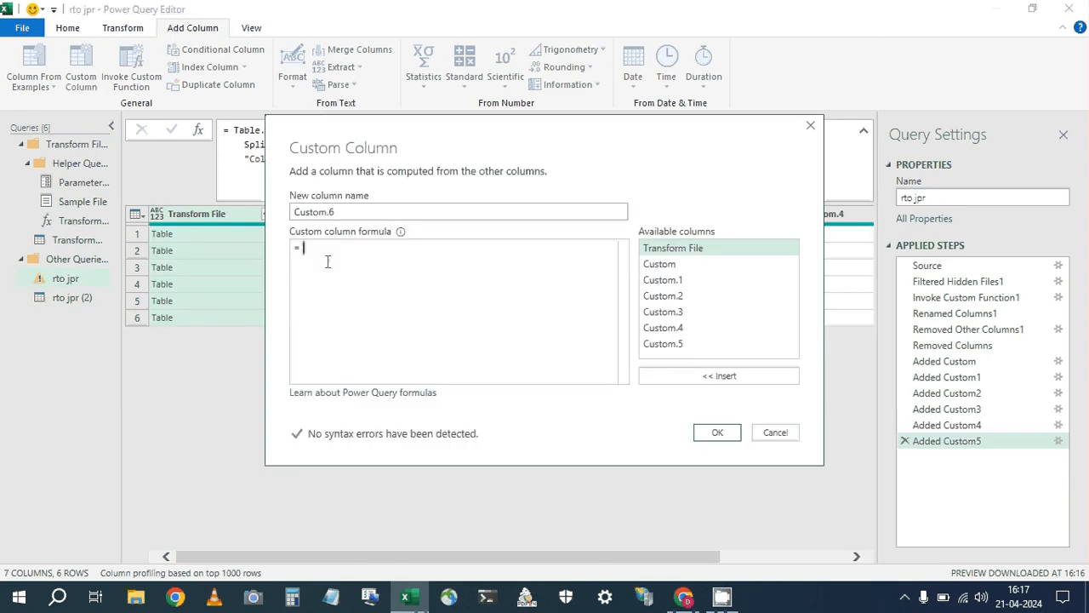
pyautogui.hotkey('ctrl', 'v')
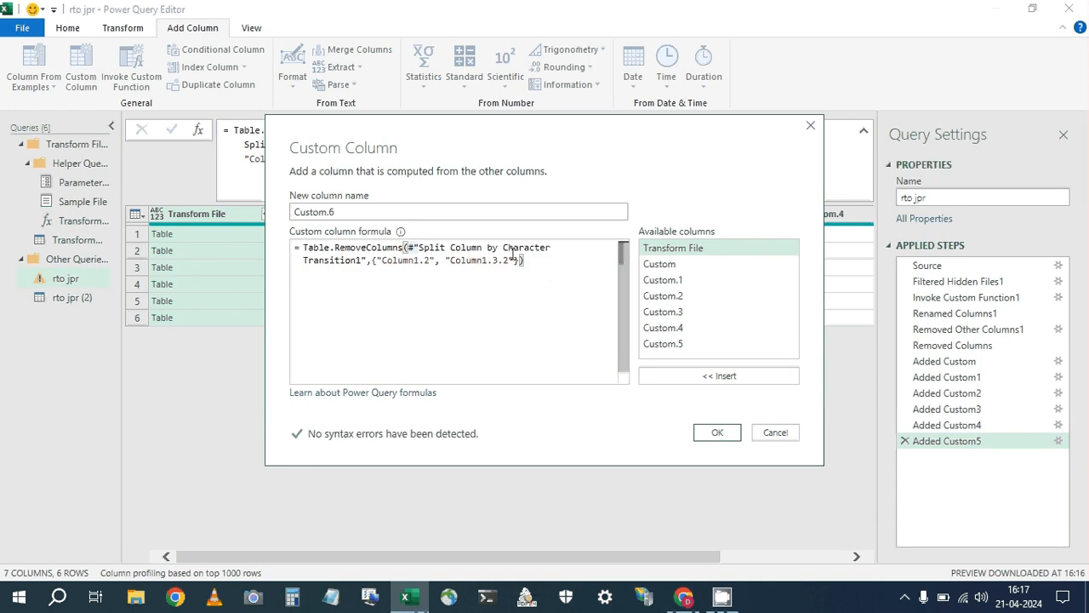
pyautogui.keyDown('shift'); pyautogui.click(369, 260); pyautogui.keyUp('shift')
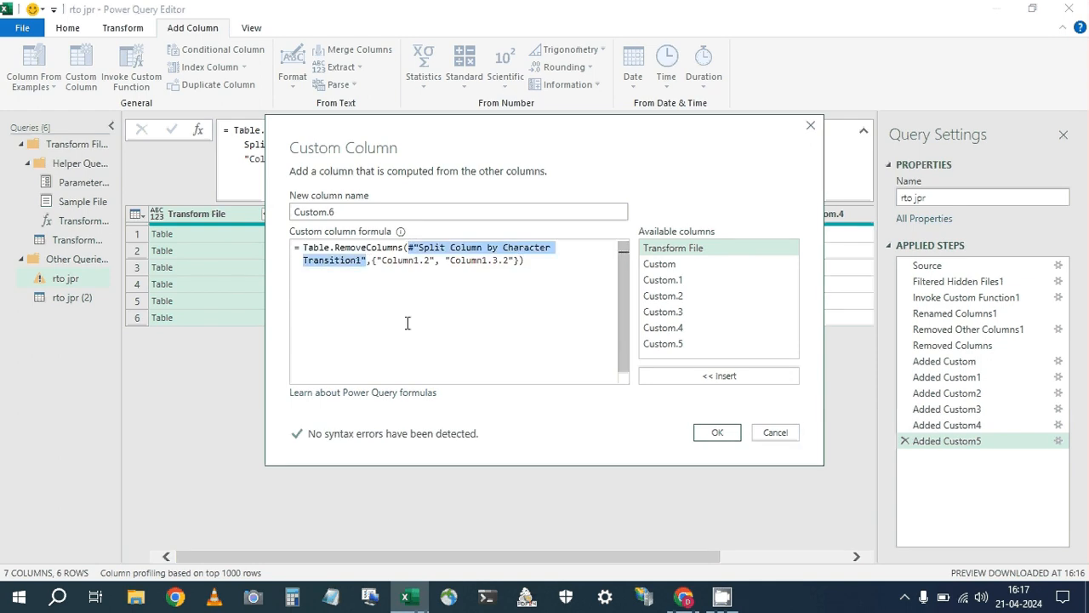
pyautogui.press('Delete')
pyautogui.click(663, 343)
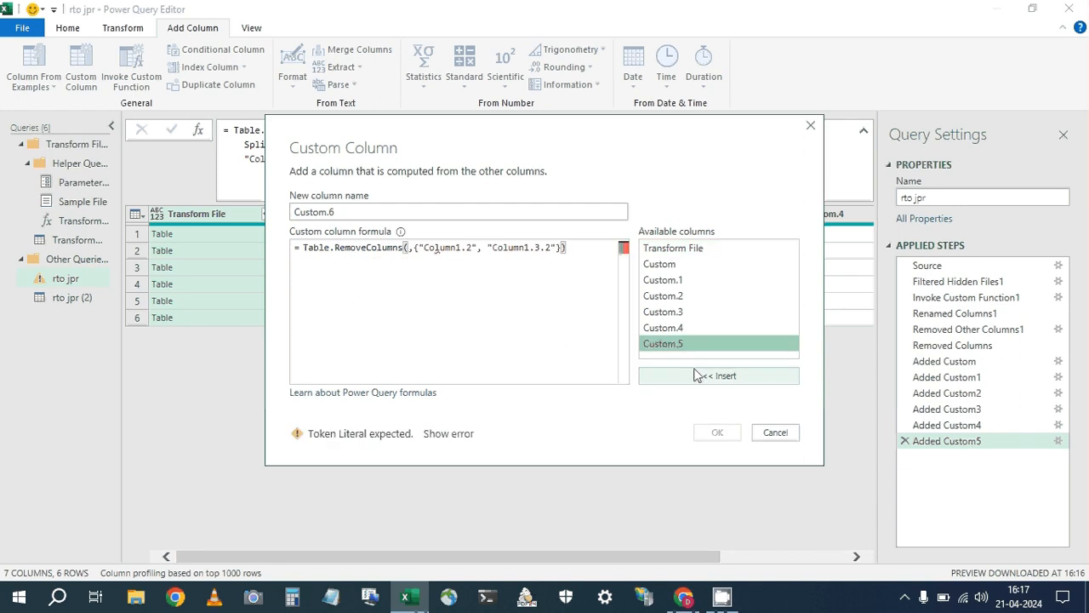
pyautogui.click(696, 376)
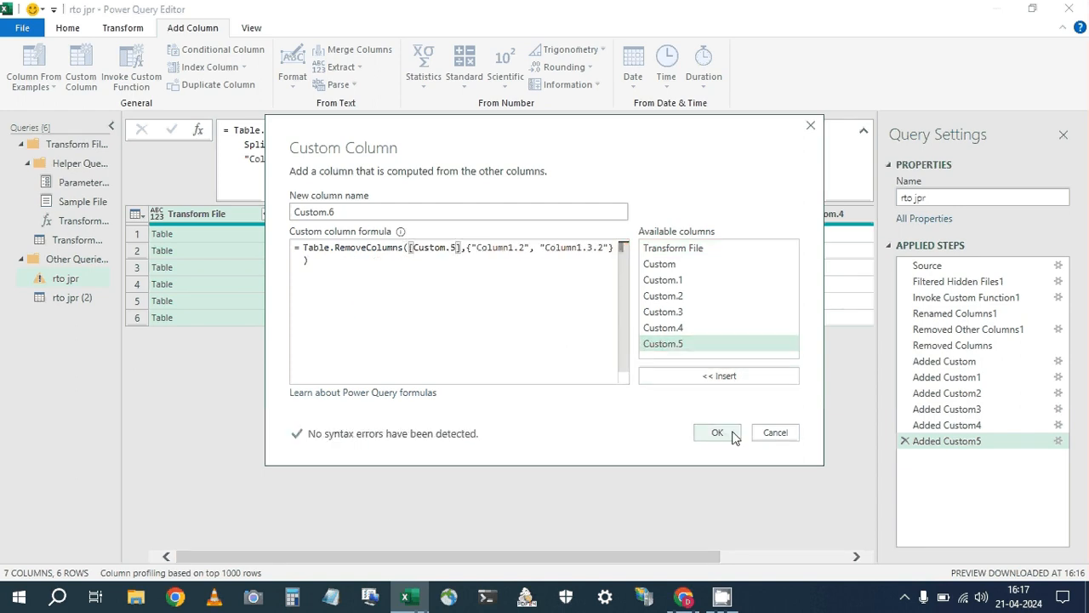
pyautogui.click(717, 432)
pyautogui.click(660, 241)
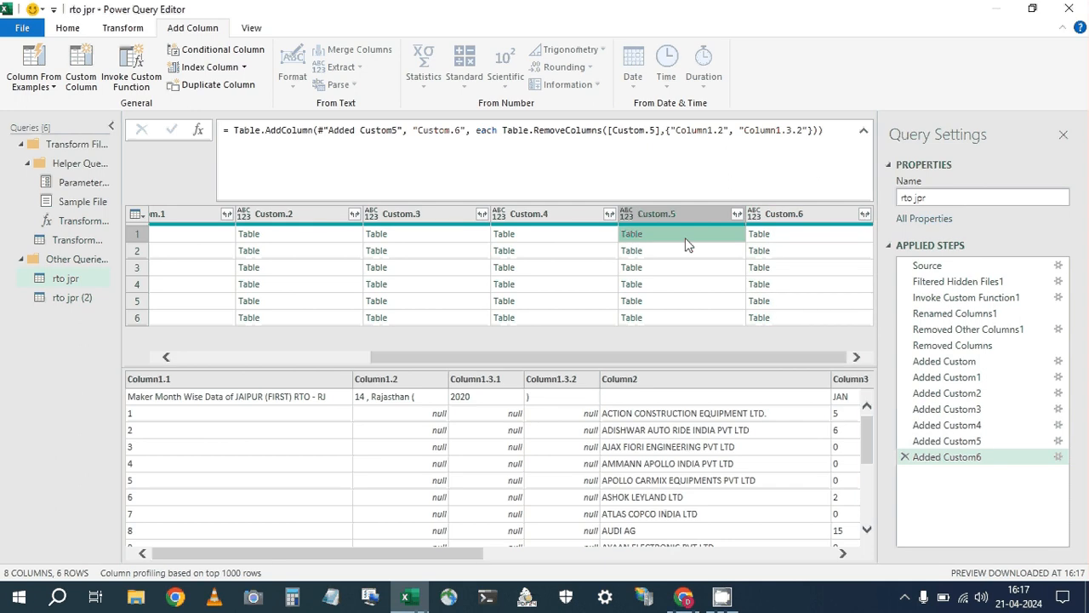
pyautogui.click(791, 239)
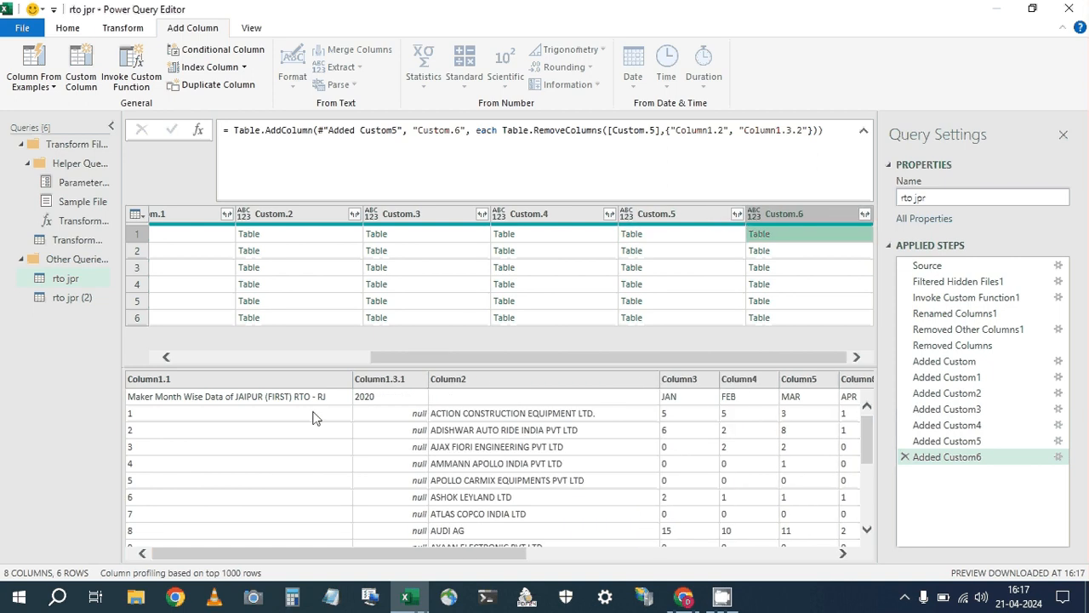
# In the rto jpr (2) query, also remove Column1.1, which holds the title and serial numbers.
pyautogui.click(68, 297)
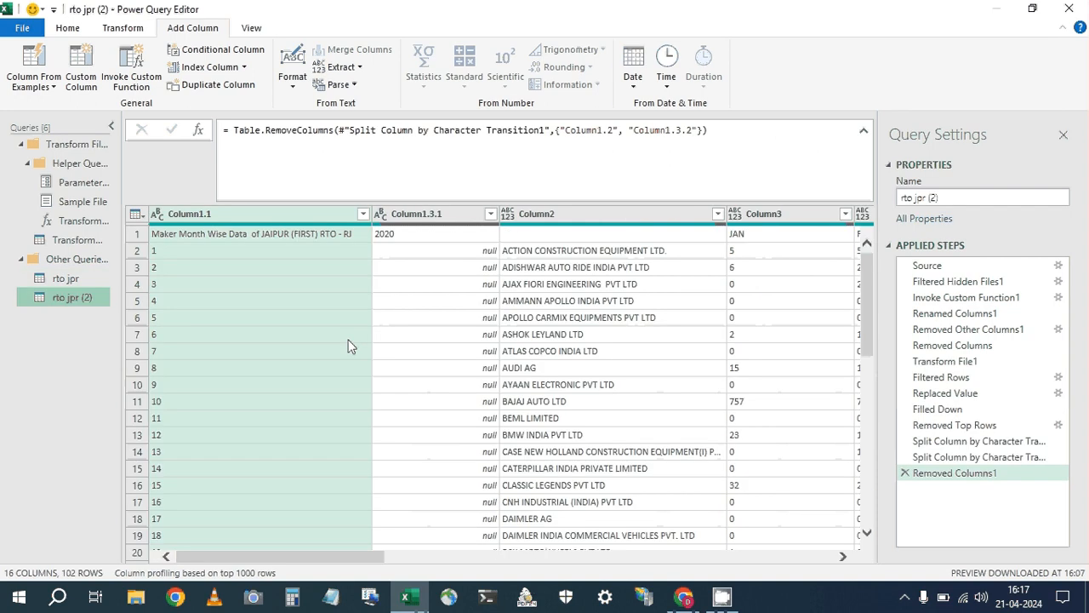
pyautogui.click(414, 217)
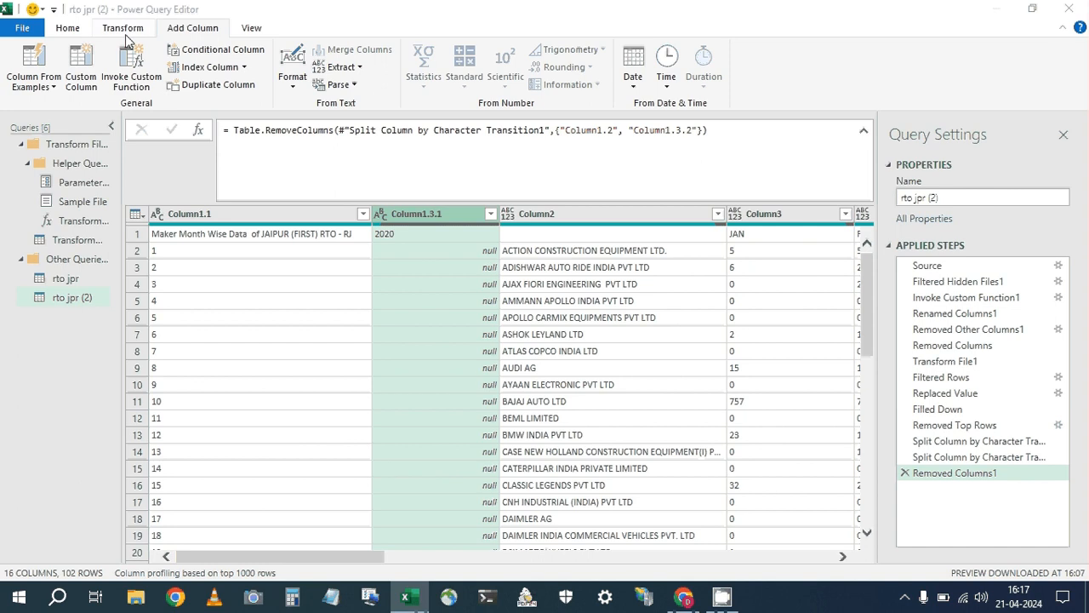
pyautogui.rightClick(211, 223)
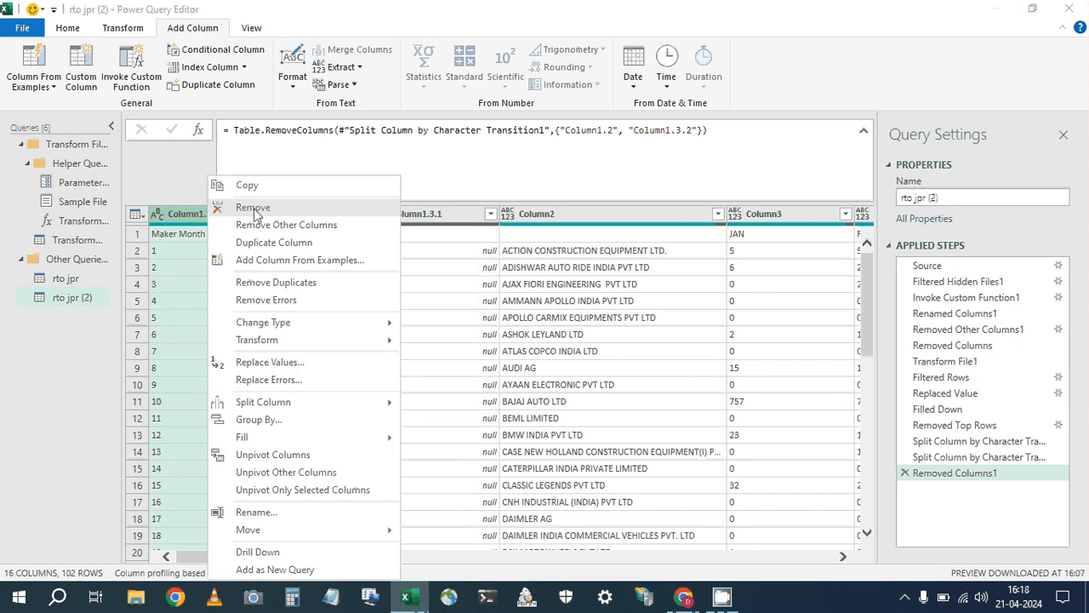
pyautogui.click(253, 208)
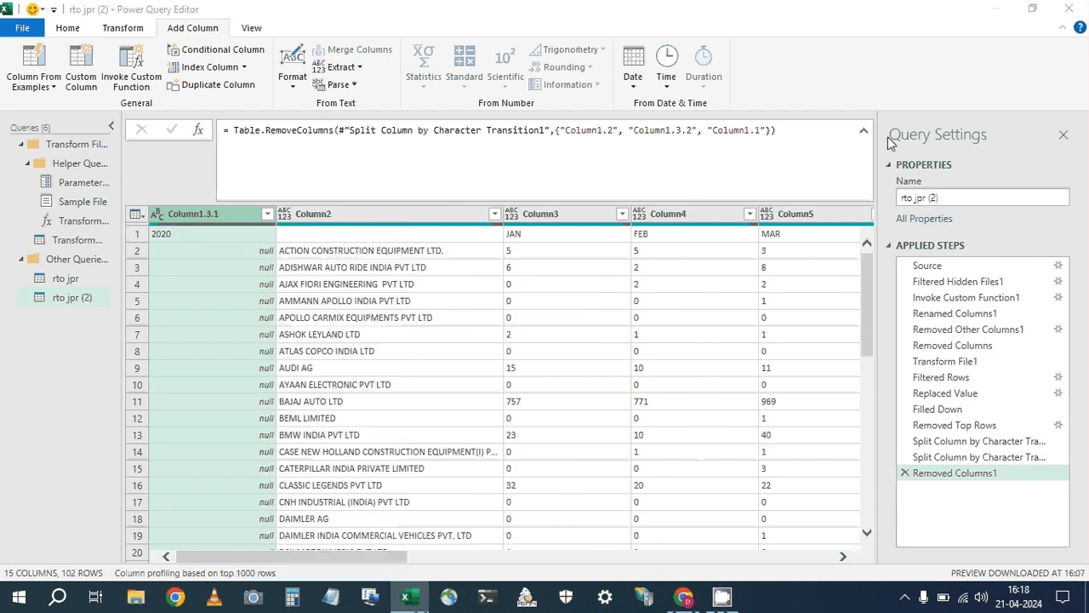
# Copy the Table.RemoveColumns formula covering Column1.2, Column1.3.2 and Column1.1 without its equals sign.
pyautogui.click(230, 130)
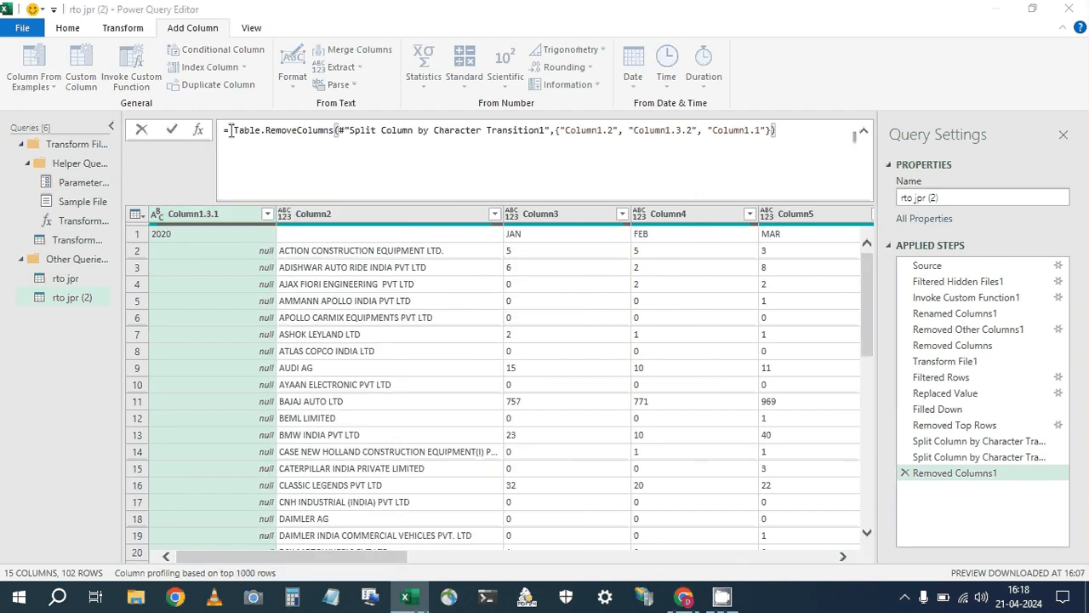
pyautogui.hotkey('ctrl', 'a')
pyautogui.hotkey('ctrl', 'c')
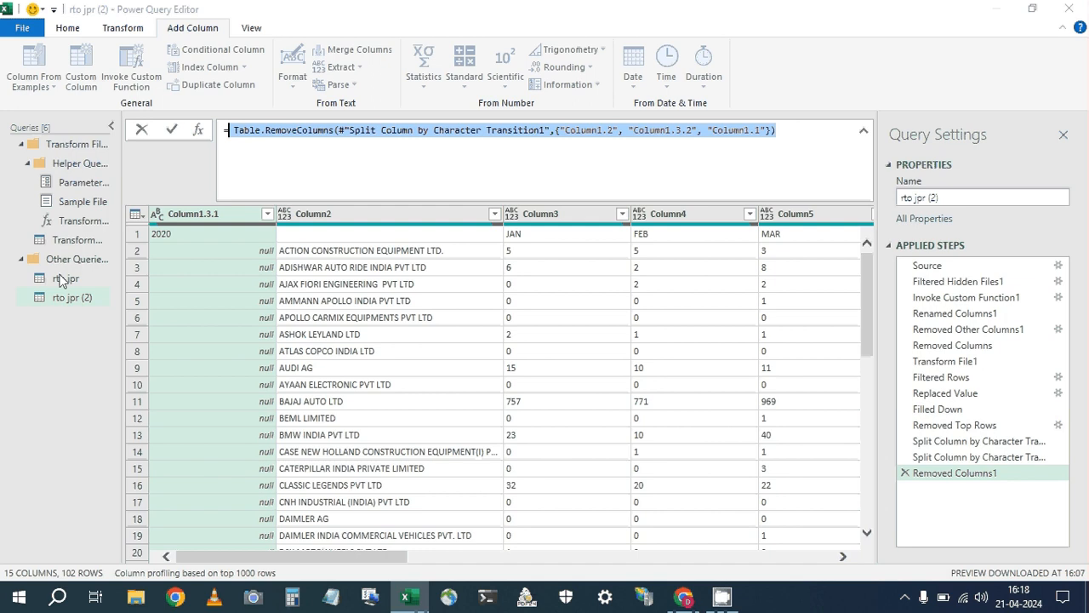
# In the rto jpr query, try to add Custom.7 by applying the copied Table.RemoveColumns formula to [Custom.6].
pyautogui.click(63, 278)
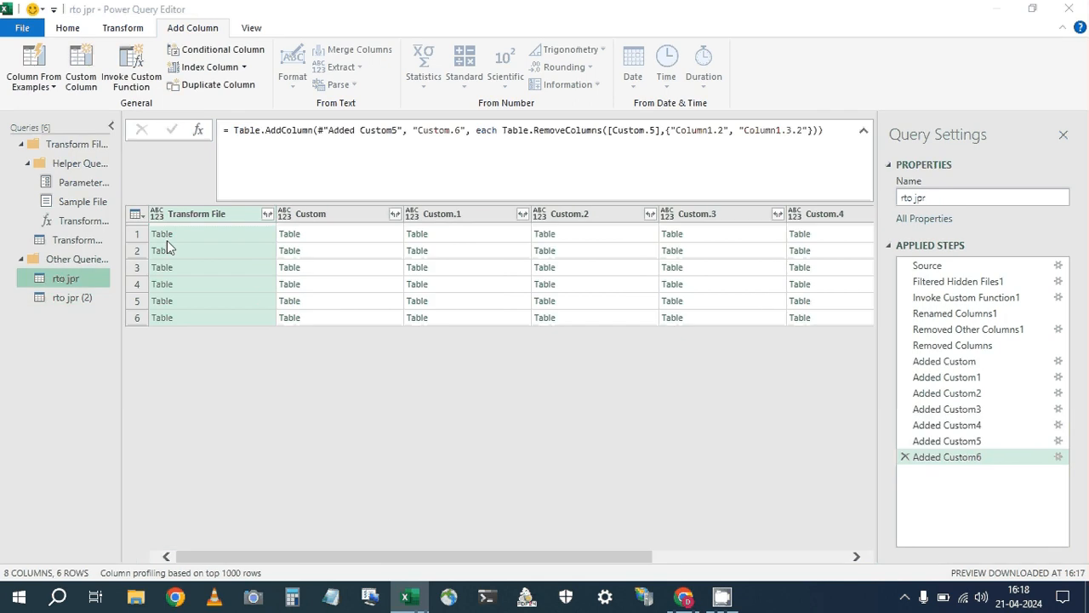
pyautogui.click(74, 78)
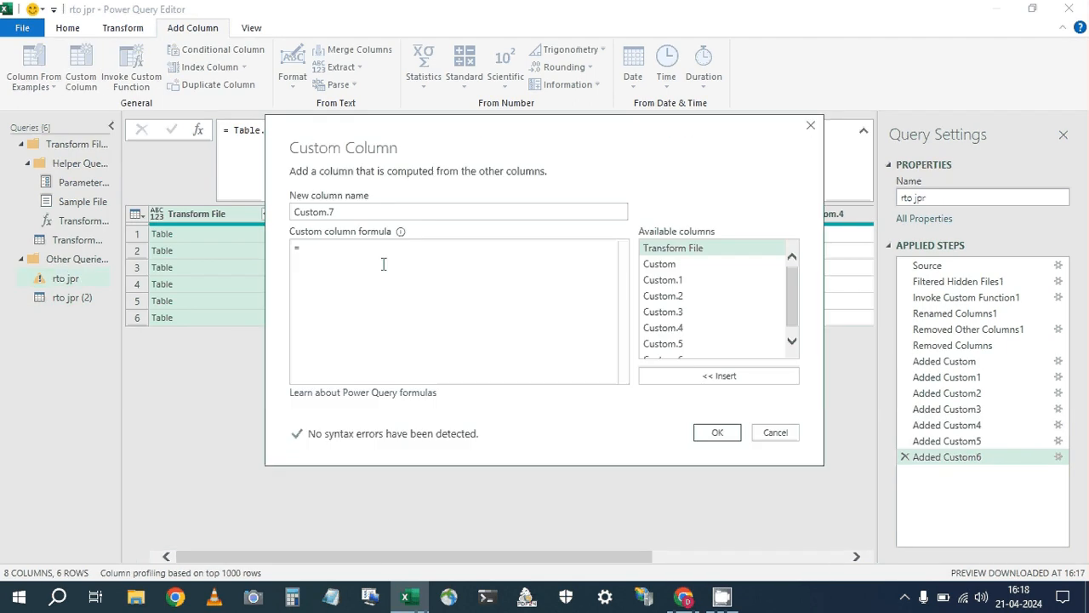
pyautogui.hotkey('ctrl', 'v')
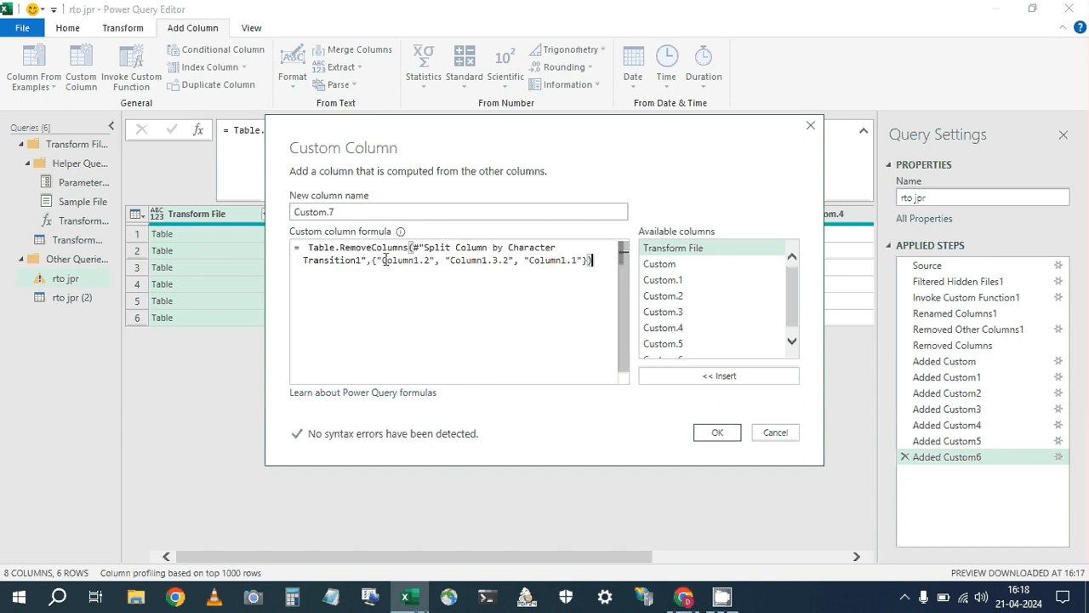
pyautogui.click(414, 248)
pyautogui.keyDown('shift'); pyautogui.click(366, 260); pyautogui.keyUp('shift')
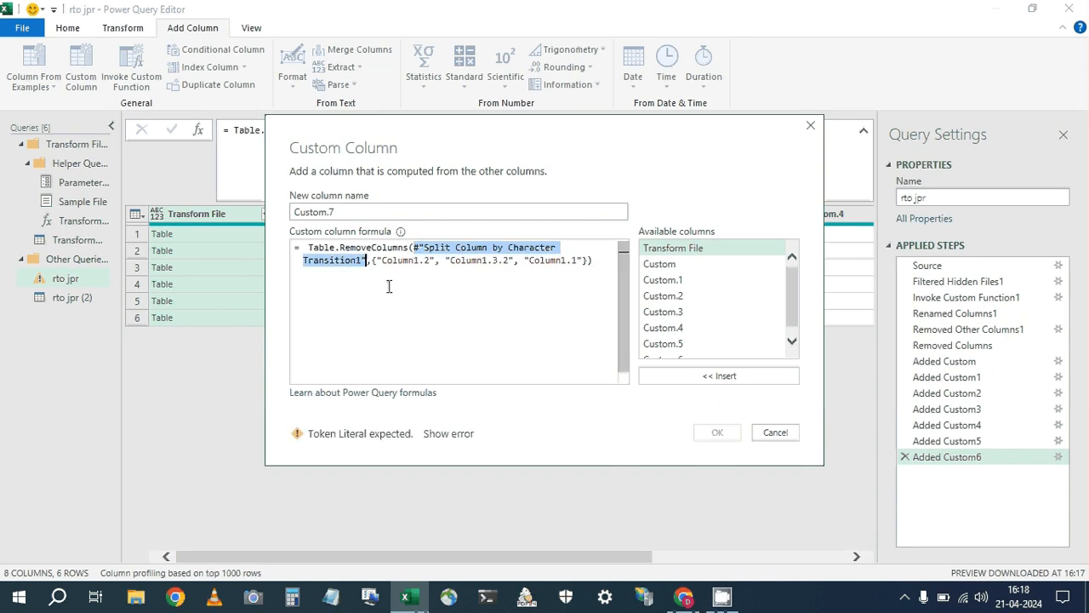
pyautogui.press('Delete')
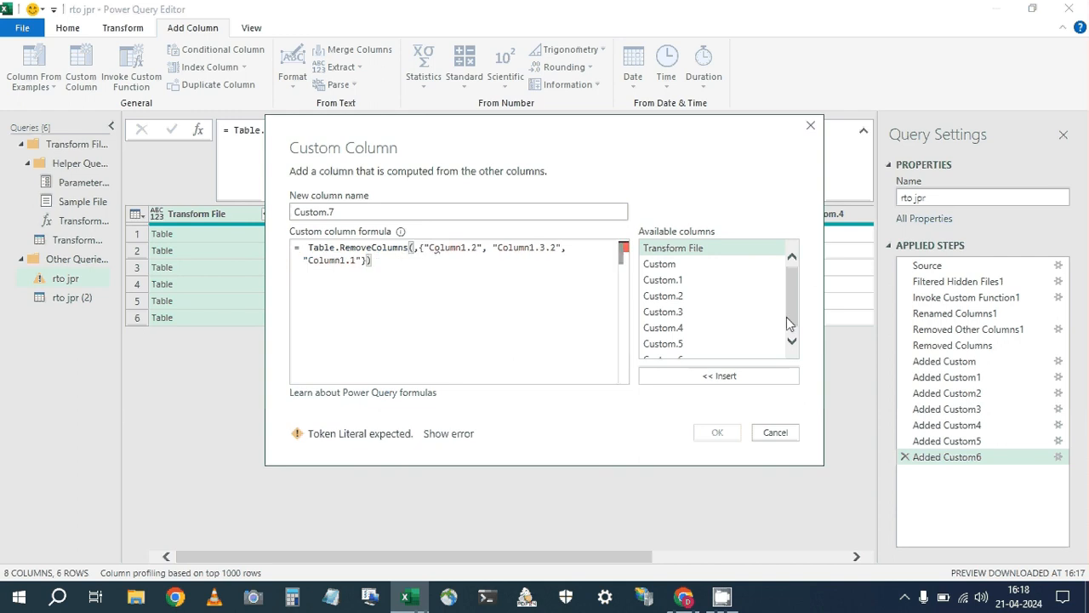
pyautogui.click(715, 356)
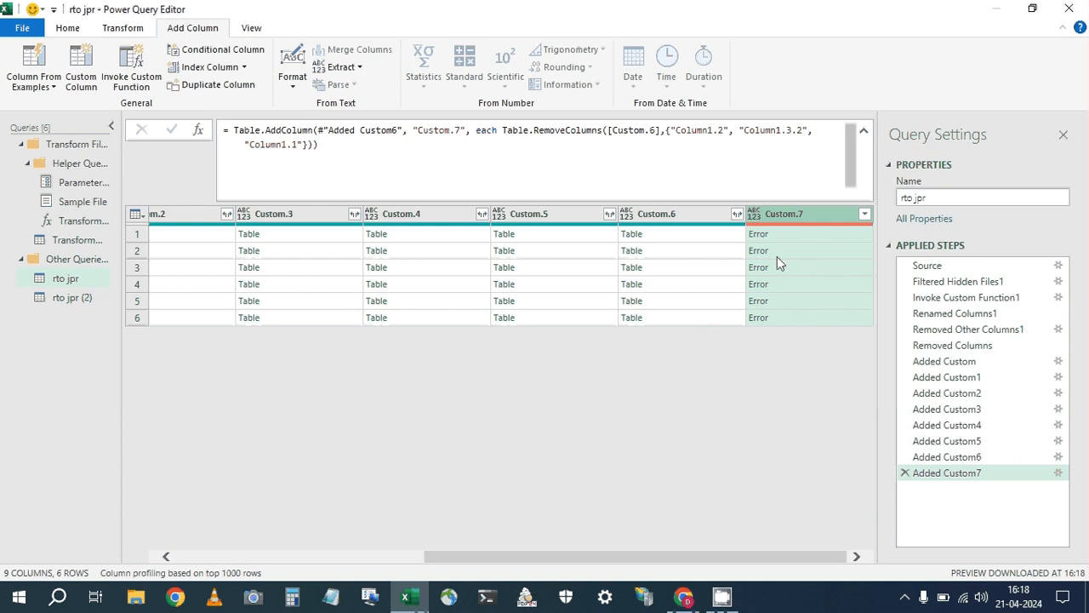
# Check the first-row error in Custom.7 against the nested table in Custom.6, and delete the Added Custom7 step.
pyautogui.click(792, 234)
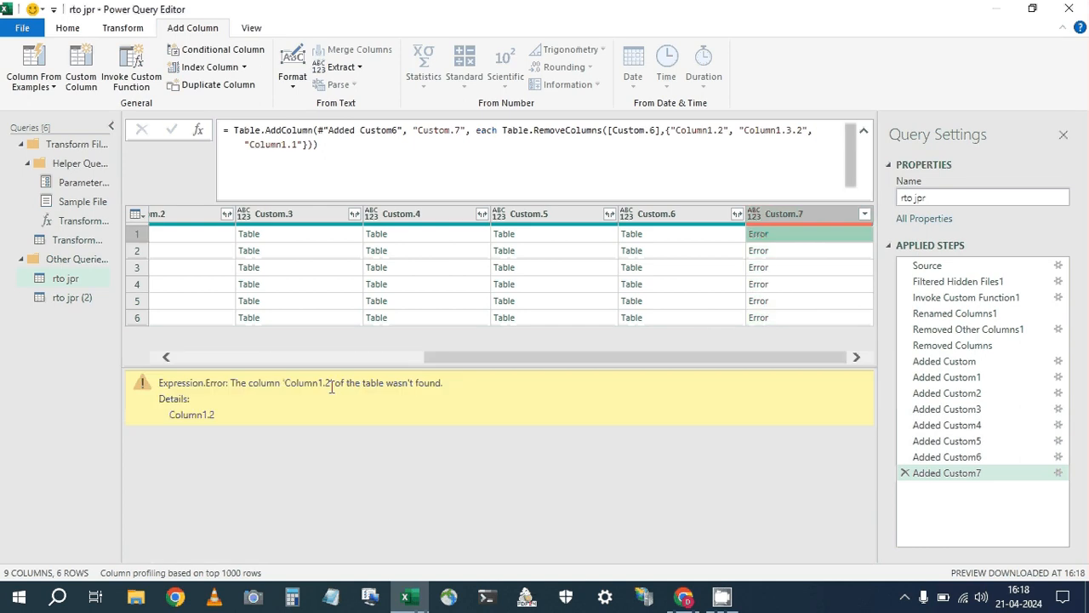
pyautogui.doubleClick(189, 415)
pyautogui.click(681, 242)
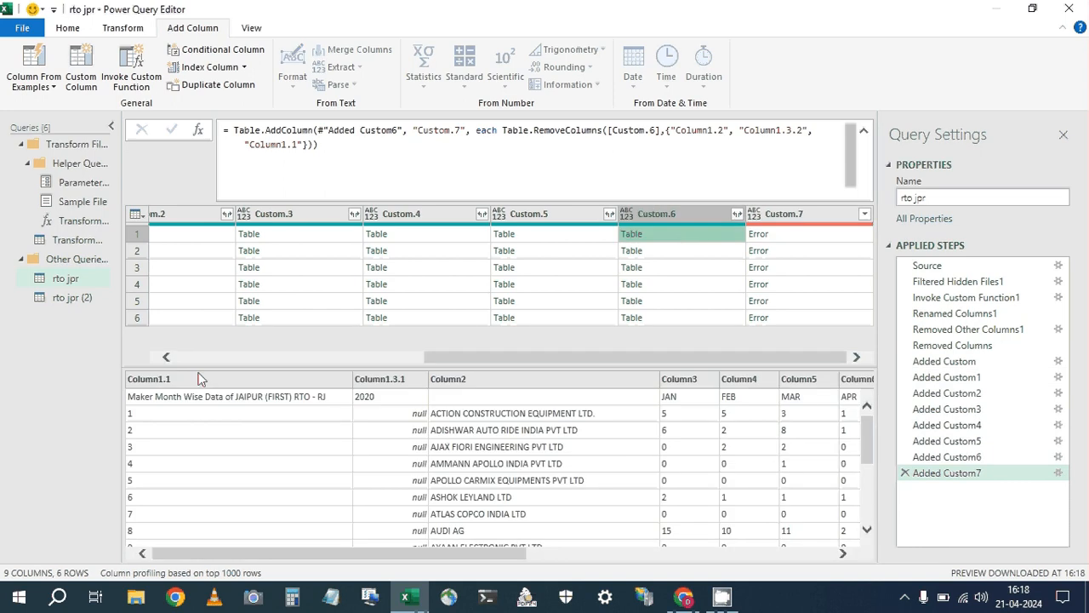
pyautogui.click(805, 236)
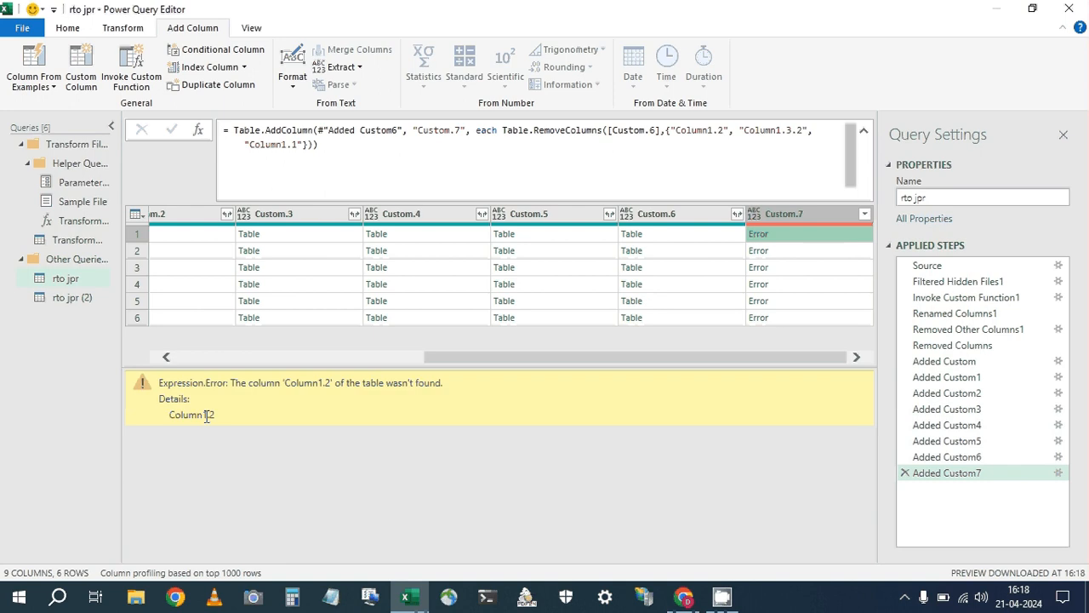
pyautogui.click(905, 473)
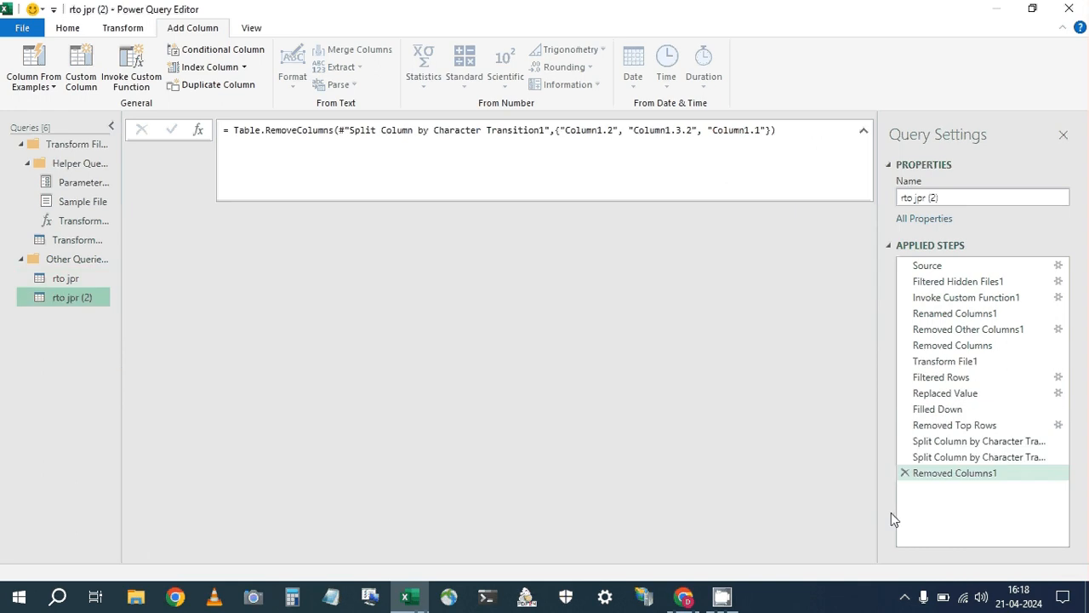
# Delete the Removed Columns1 step from the rto jpr (2) query and the Added Custom6 step from the rto jpr query.
pyautogui.click(906, 474)
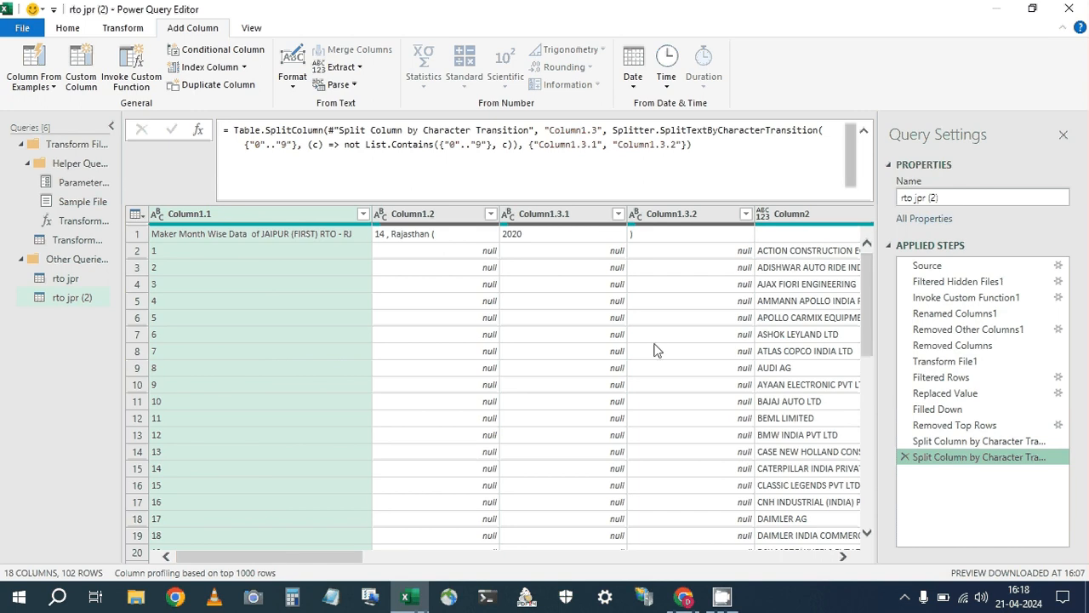
pyautogui.moveTo(641, 229)
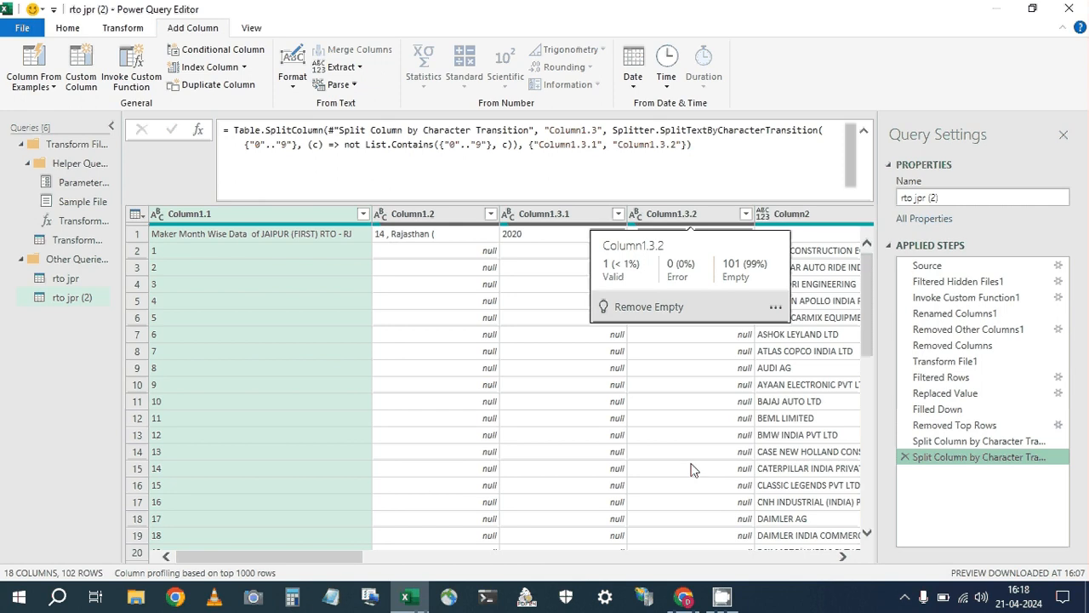
pyautogui.click(65, 279)
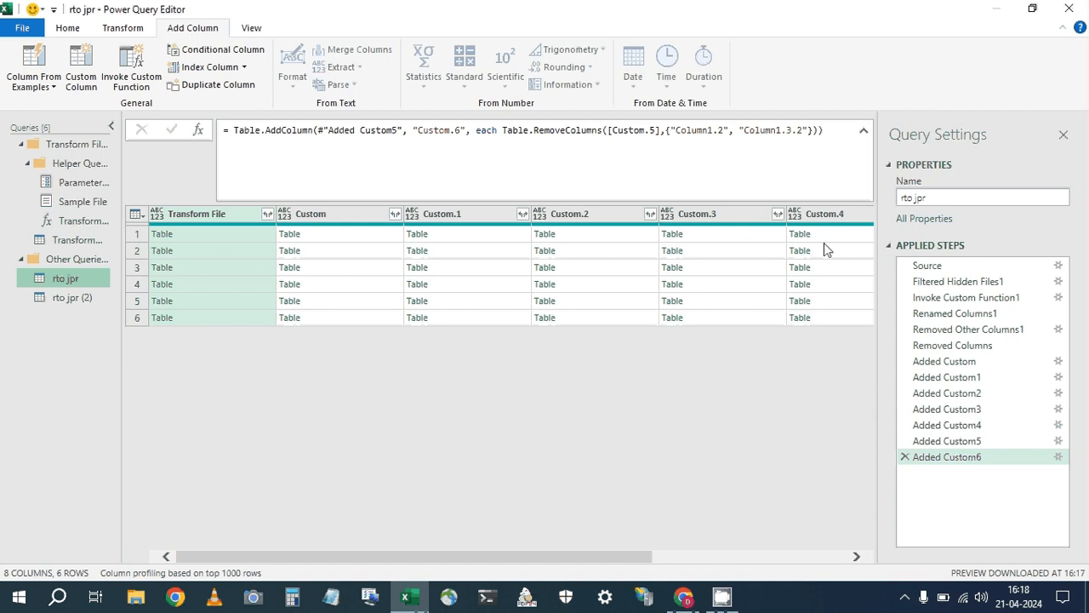
pyautogui.click(823, 242)
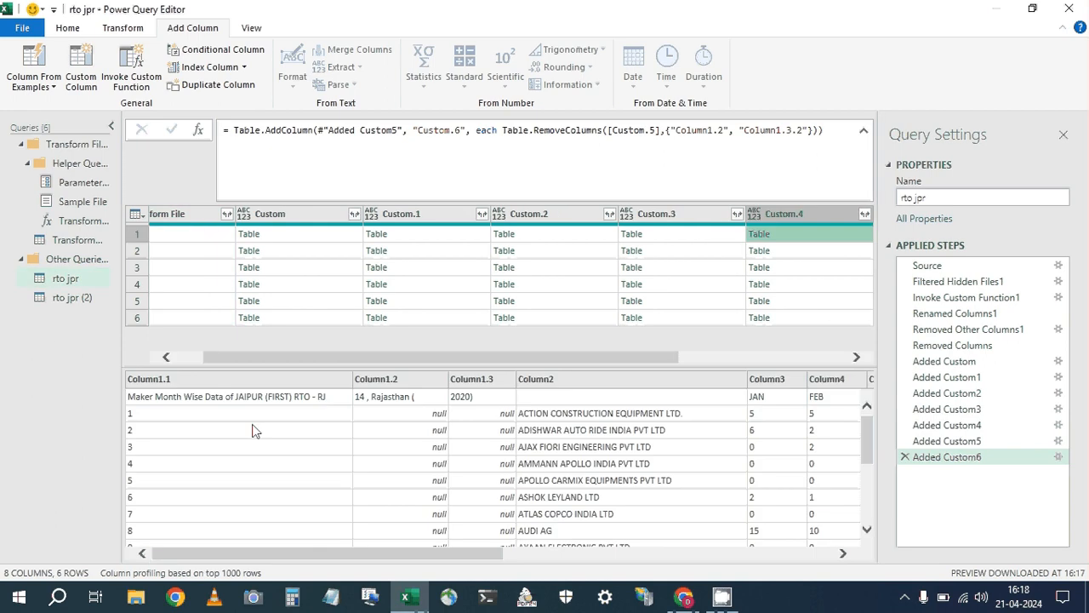
pyautogui.click(905, 458)
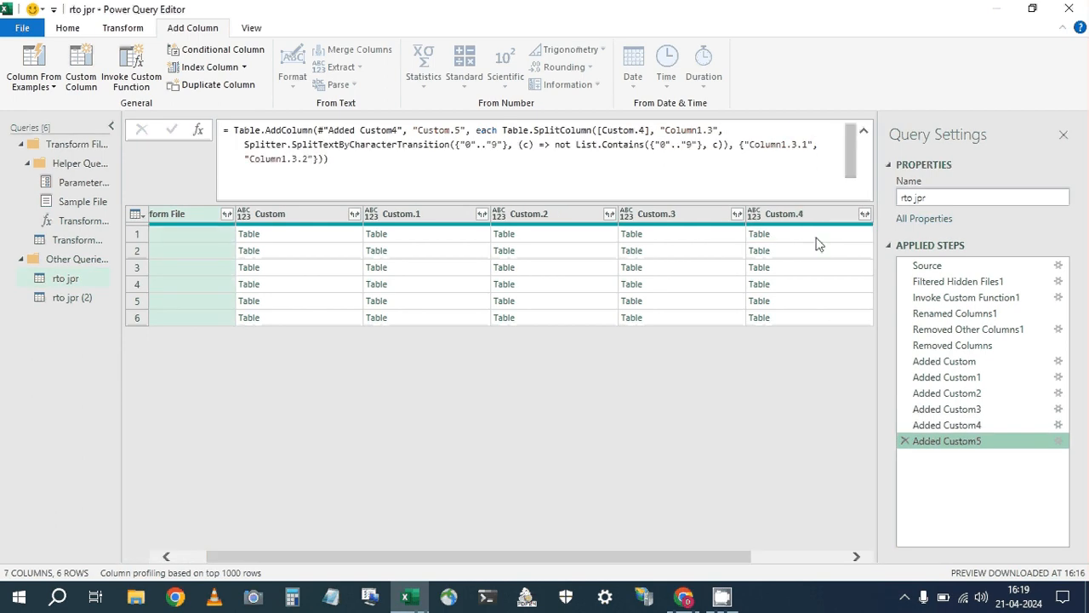
# Compare the first nested tables of Custom.4 and Custom.5 in rto jpr with the split columns and formula in rto jpr (2).
pyautogui.click(816, 240)
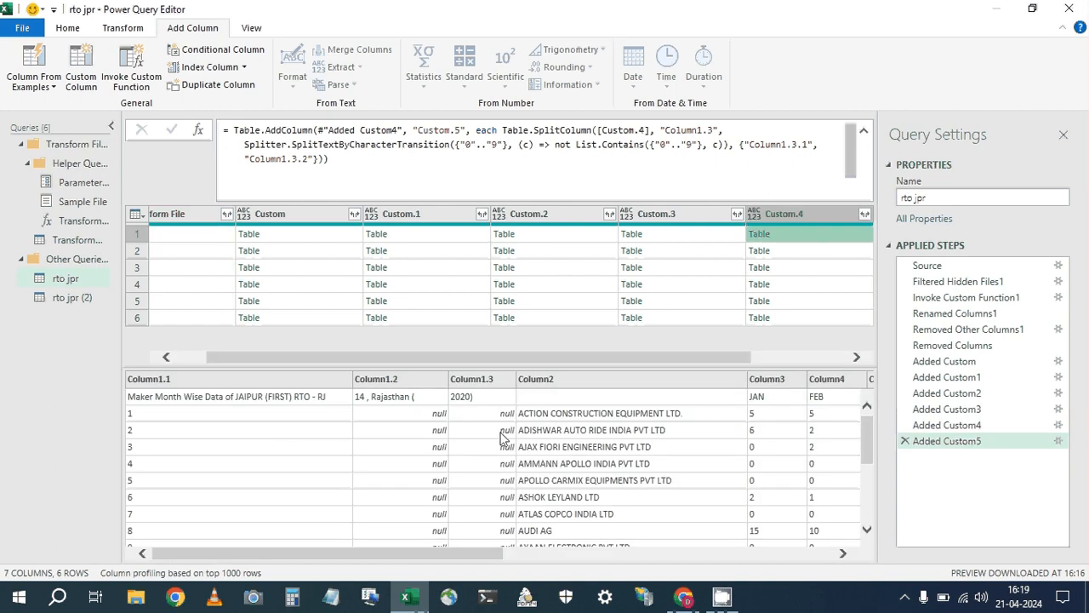
pyautogui.click(85, 299)
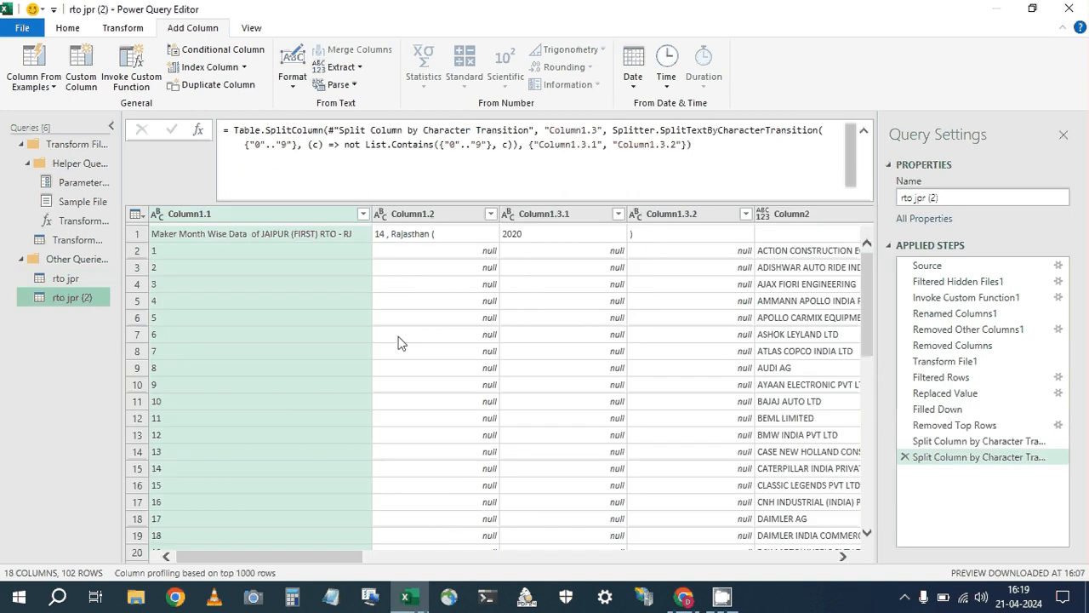
pyautogui.click(704, 158)
pyautogui.moveTo(235, 133); pyautogui.dragTo(162, 271)
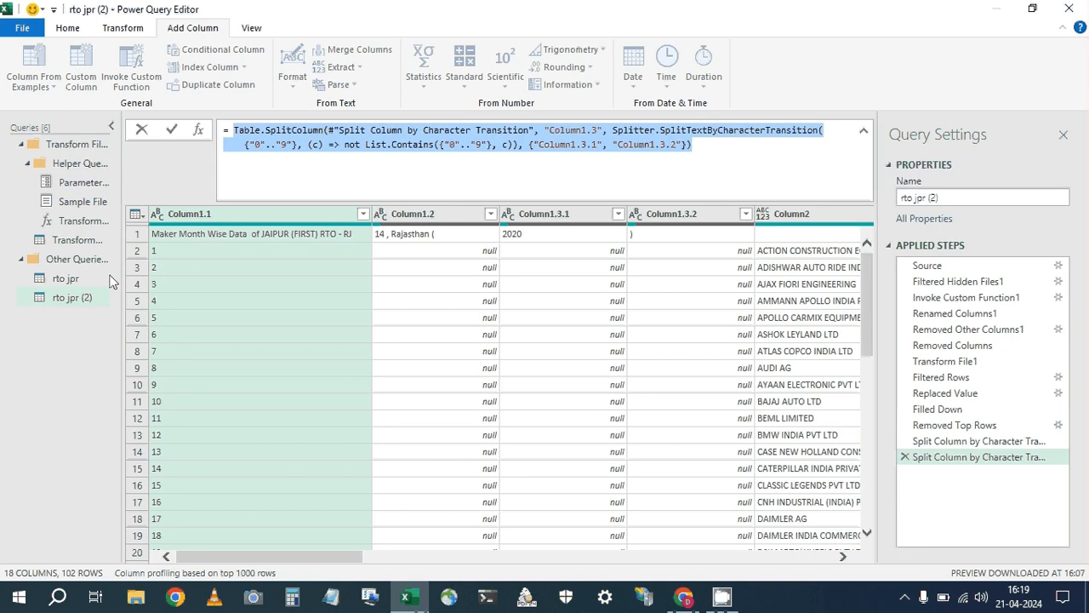
pyautogui.click(63, 281)
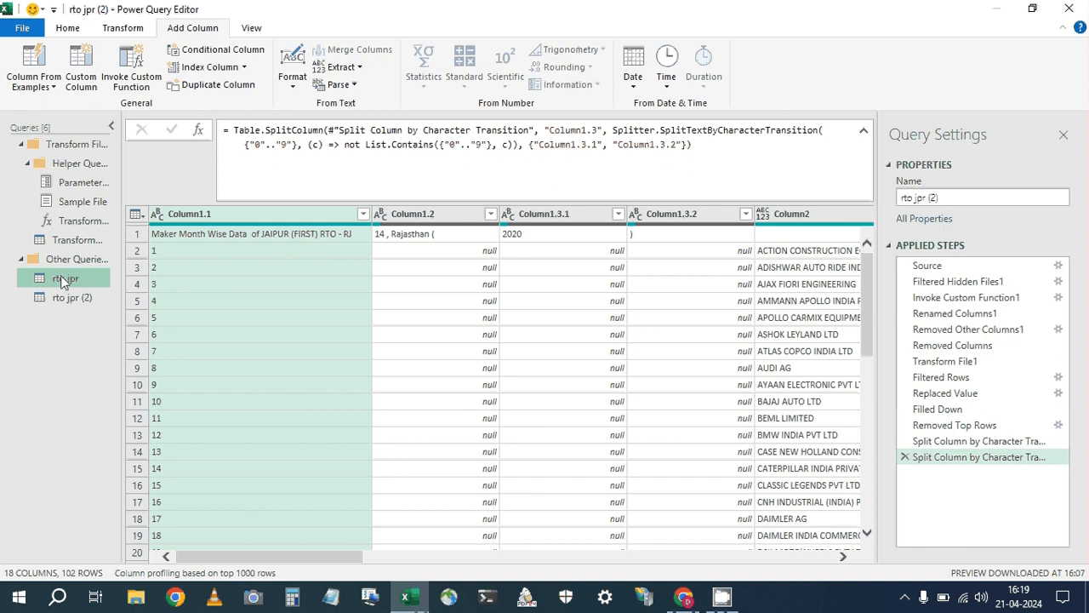
pyautogui.click(831, 558)
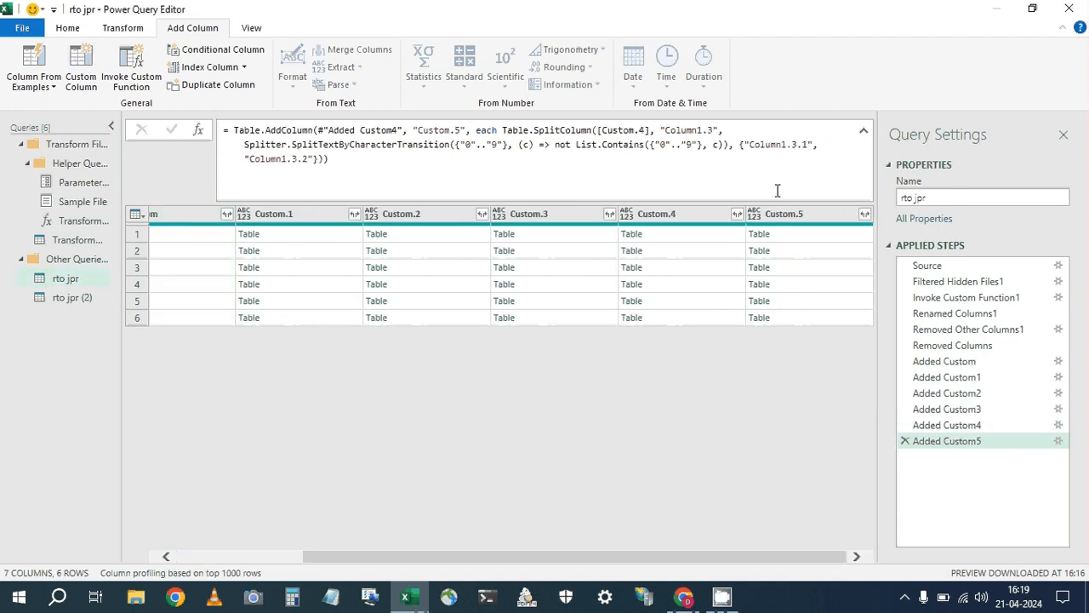
pyautogui.click(775, 238)
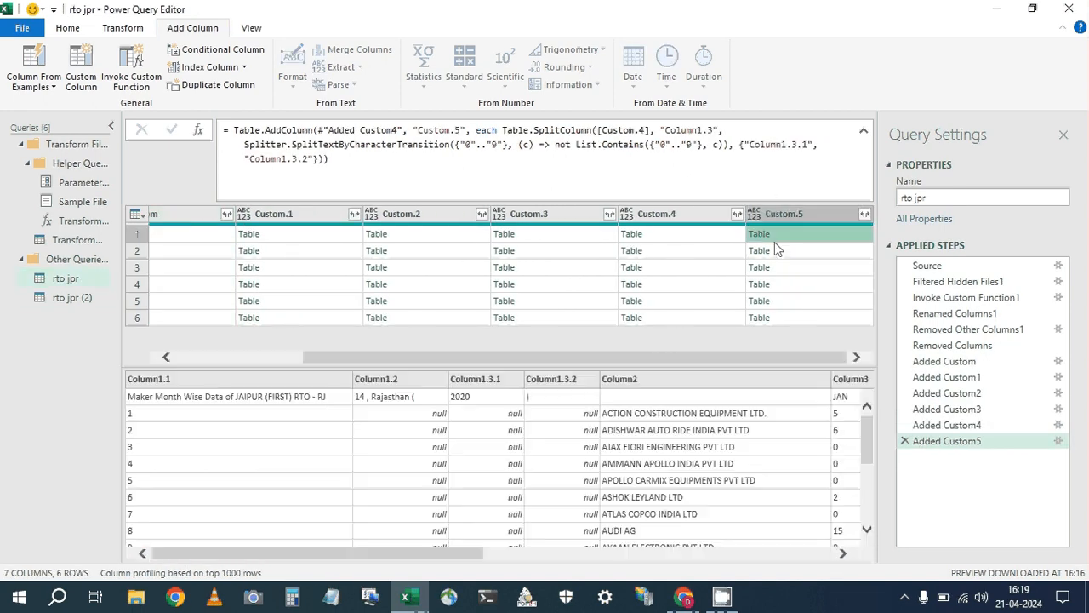
pyautogui.moveTo(929, 298); pyautogui.dragTo(742, 446)
pyautogui.click(73, 298)
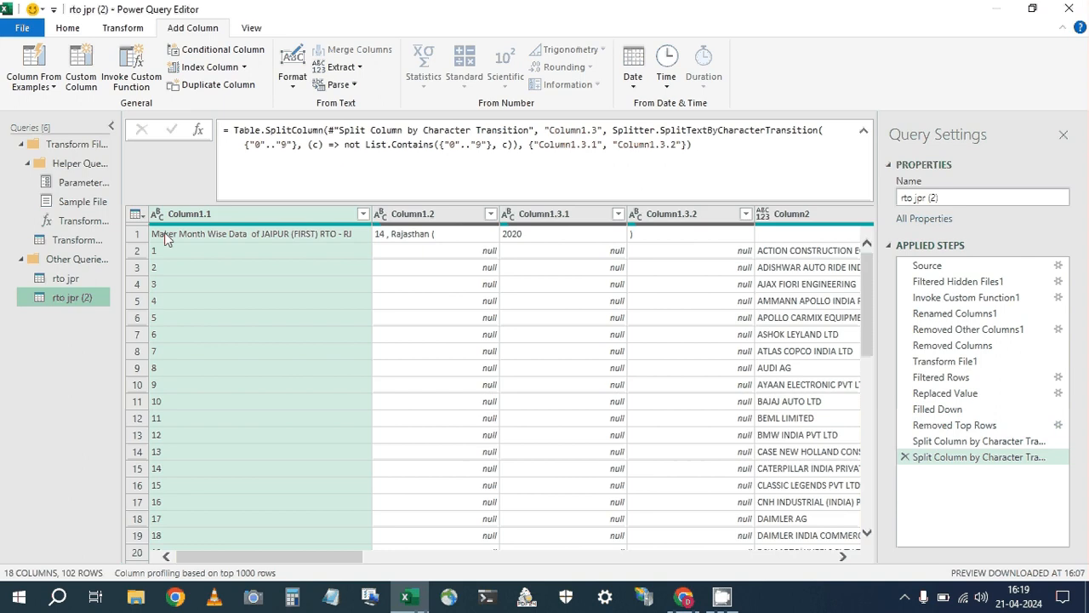
pyautogui.click(67, 279)
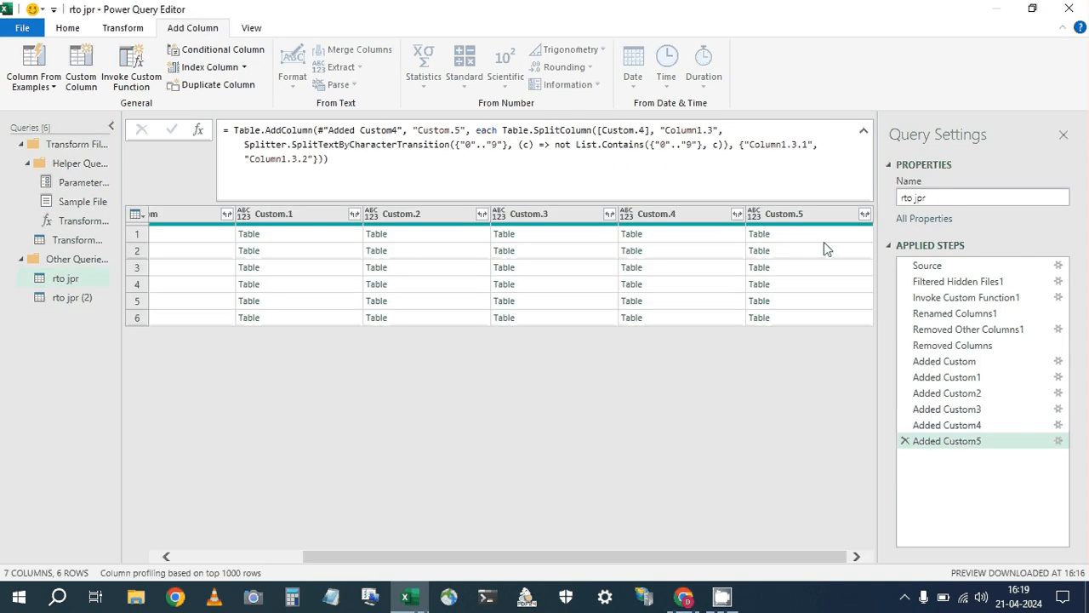
pyautogui.click(824, 240)
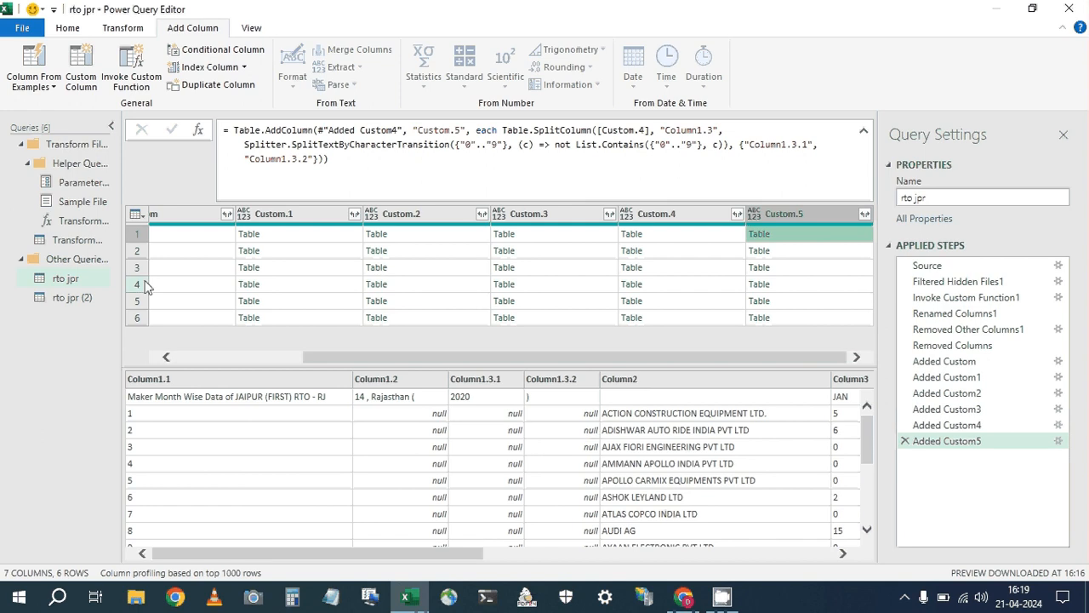
# In the rto jpr (2) query, remove Column1.1, Column1.2 and Column1.3.2 together in a single operation.
pyautogui.click(71, 297)
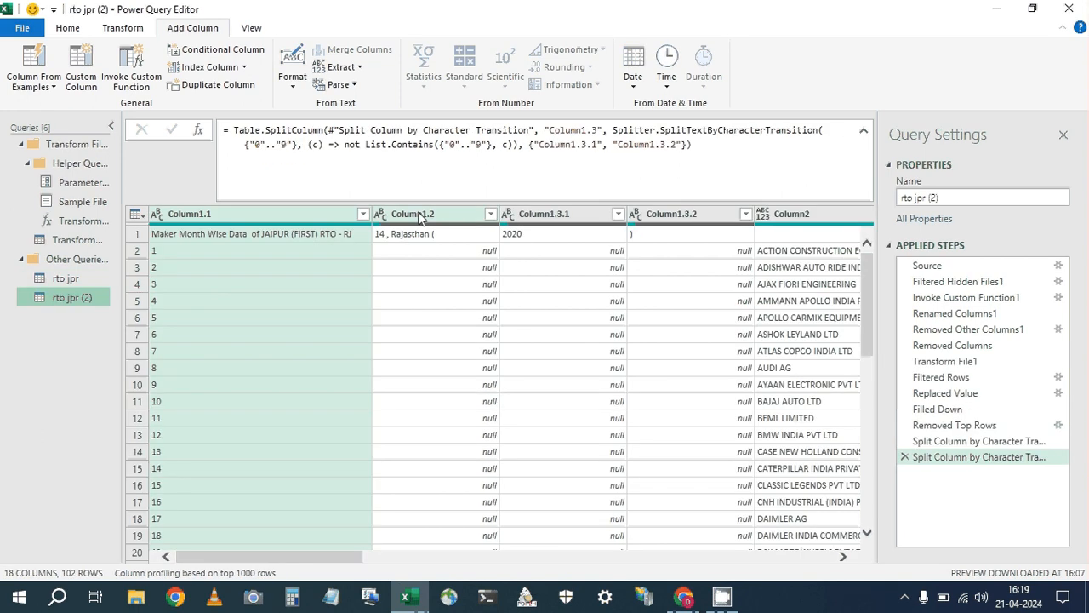
pyautogui.keyDown('ctrl'); pyautogui.click(417, 218); pyautogui.keyUp('ctrl')
pyautogui.keyDown('ctrl'); pyautogui.click(705, 218); pyautogui.keyUp('ctrl')
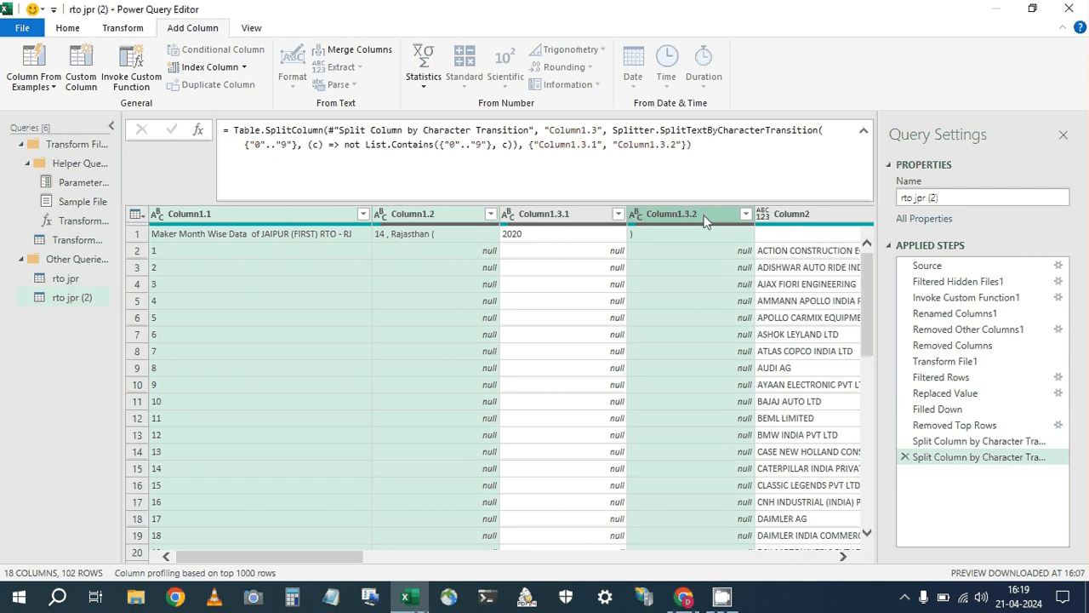
pyautogui.rightClick(305, 214)
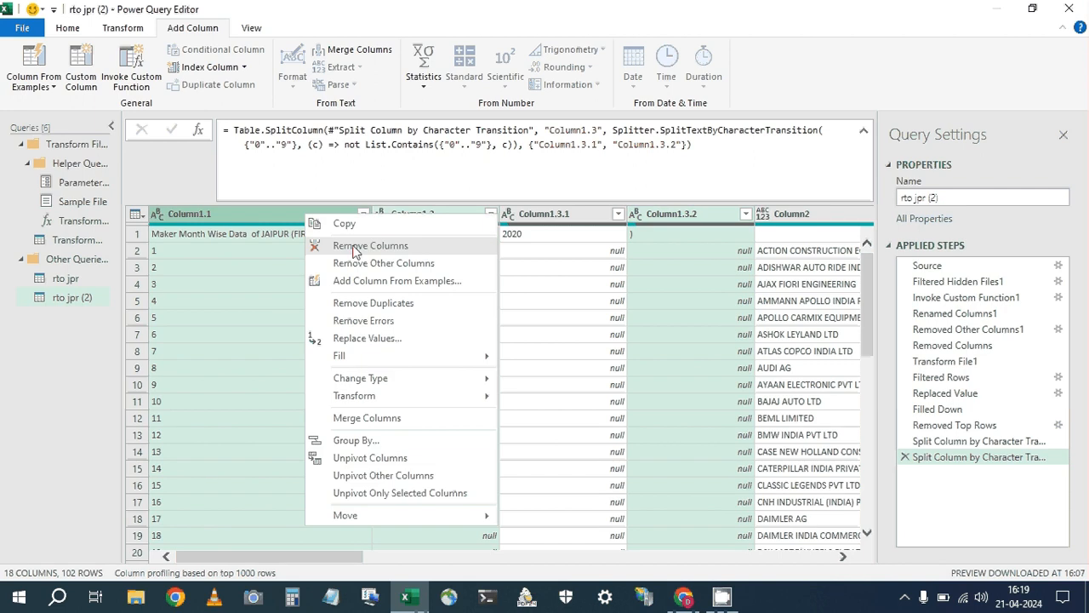
pyautogui.click(355, 248)
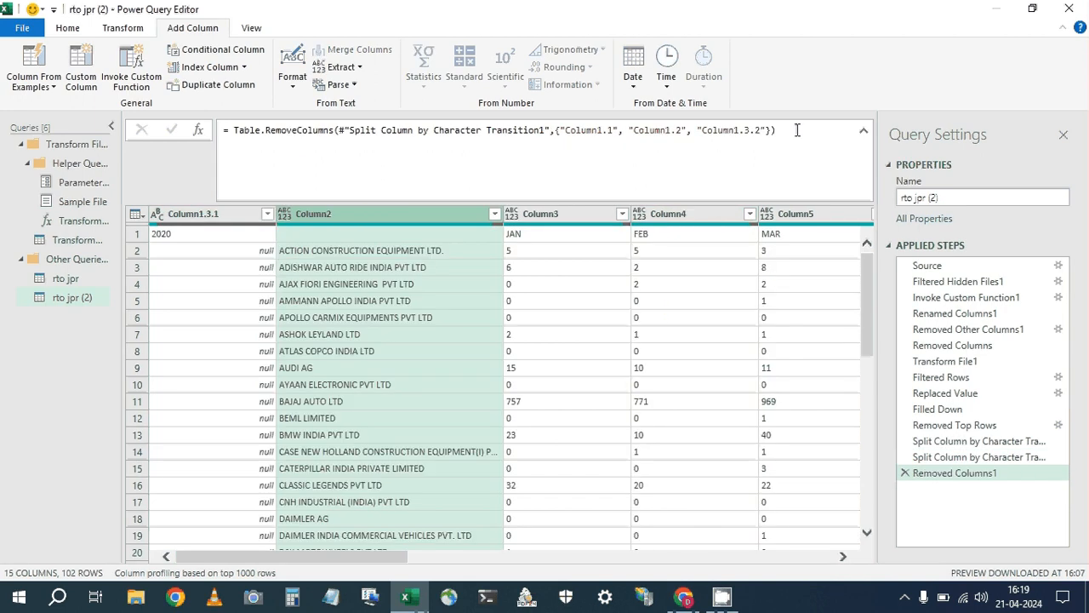
# Copy the Table.RemoveColumns formula covering Column1.1, Column1.2 and Column1.3.2 without its equals sign.
pyautogui.click(797, 130)
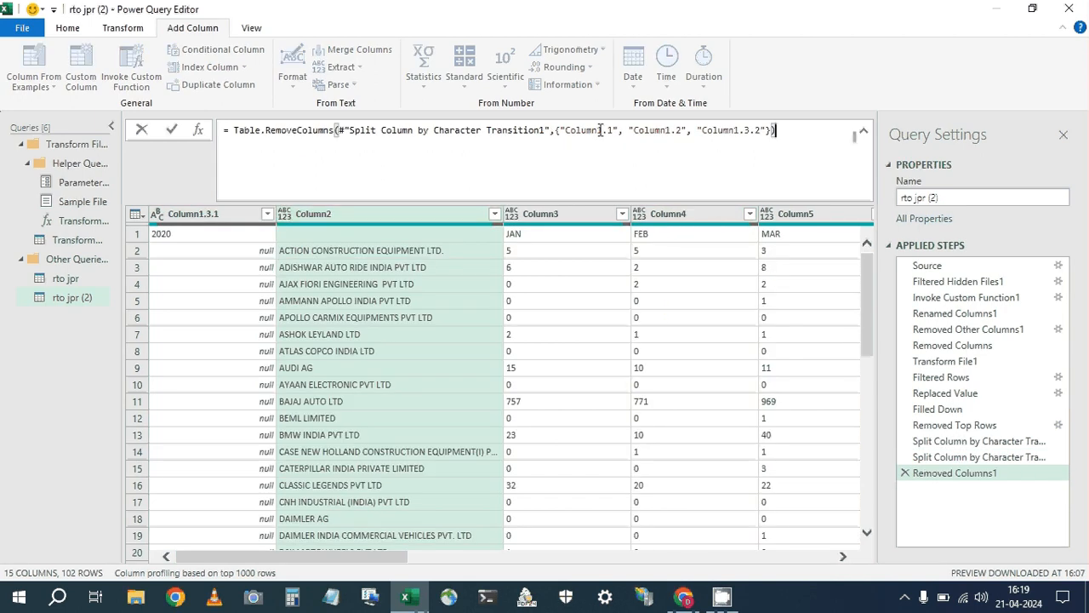
pyautogui.hotkey('ctrl', 'a')
pyautogui.hotkey('ctrl', 'c')
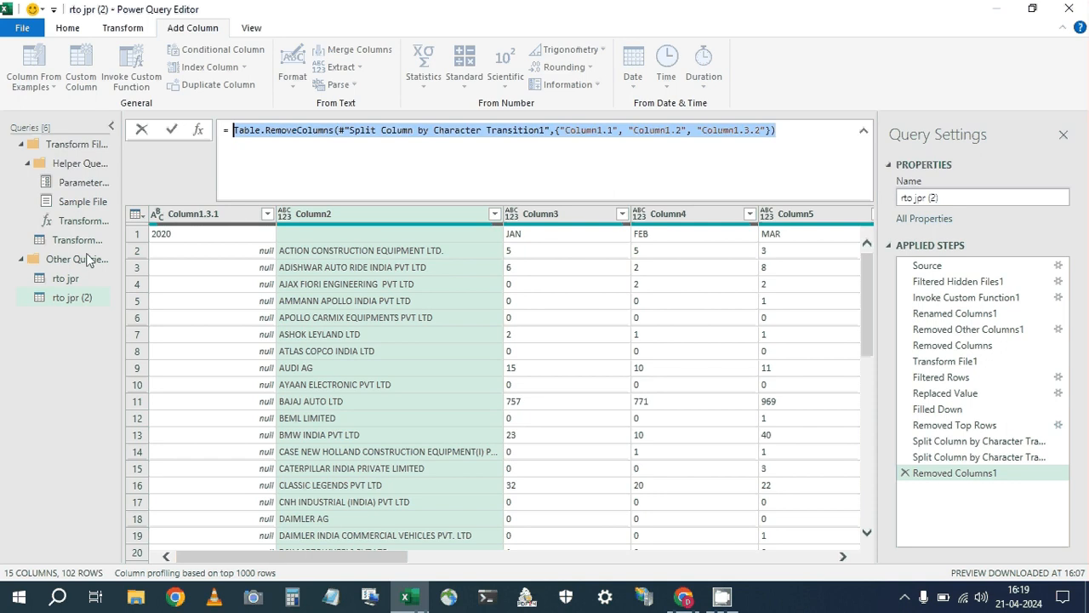
# In rto jpr, add a custom column removing Column1.1, Column1.2 and Column1.3.2 from the [Custom.5] tables, and compare its first nested table with Custom.5's.
pyautogui.click(67, 279)
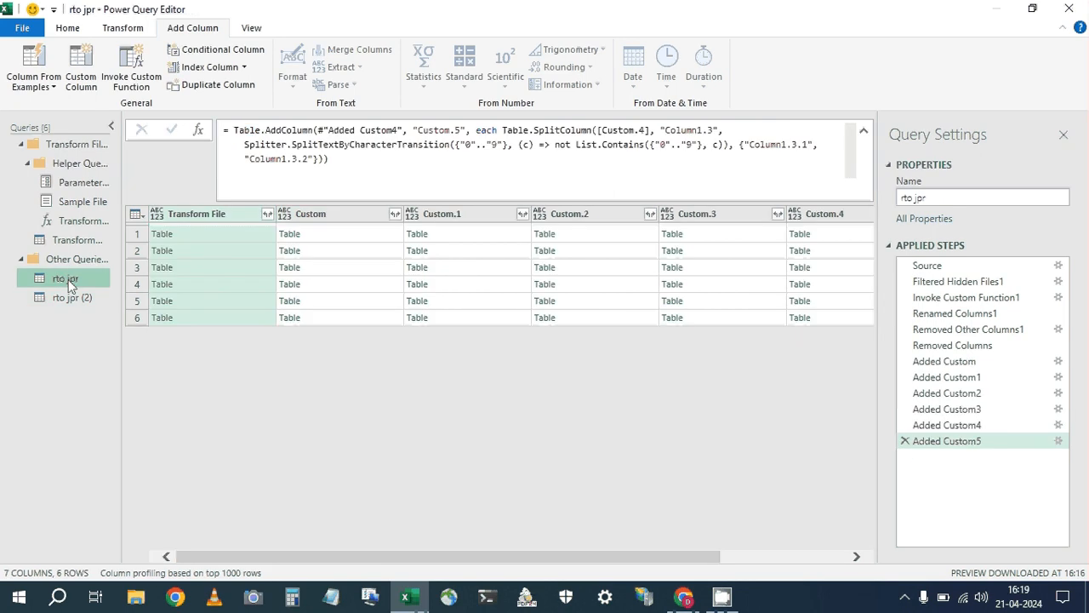
pyautogui.click(829, 558)
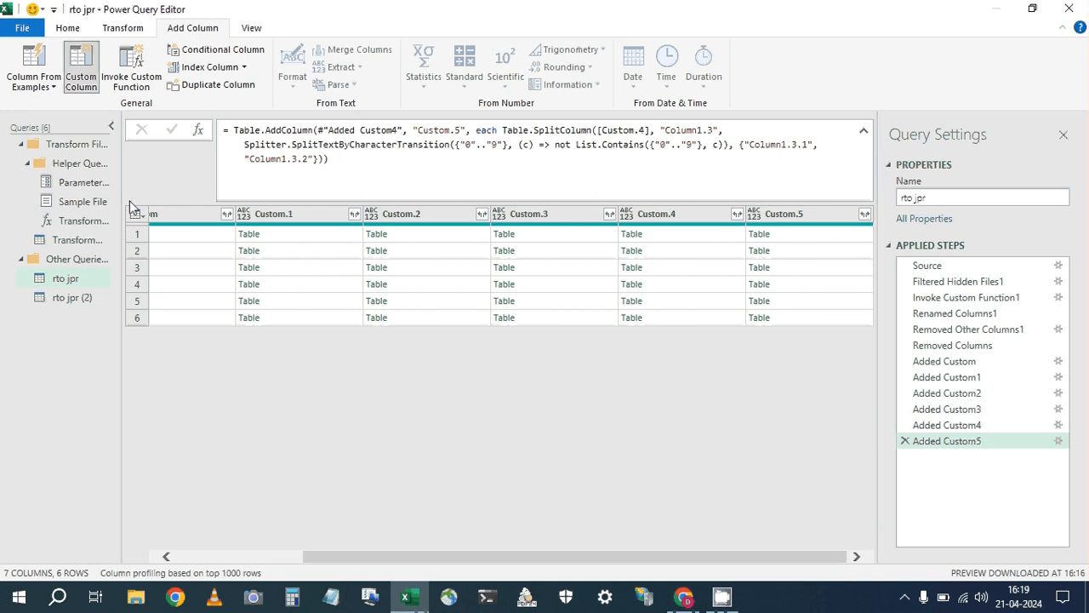
pyautogui.hotkey('ctrl', 'v')
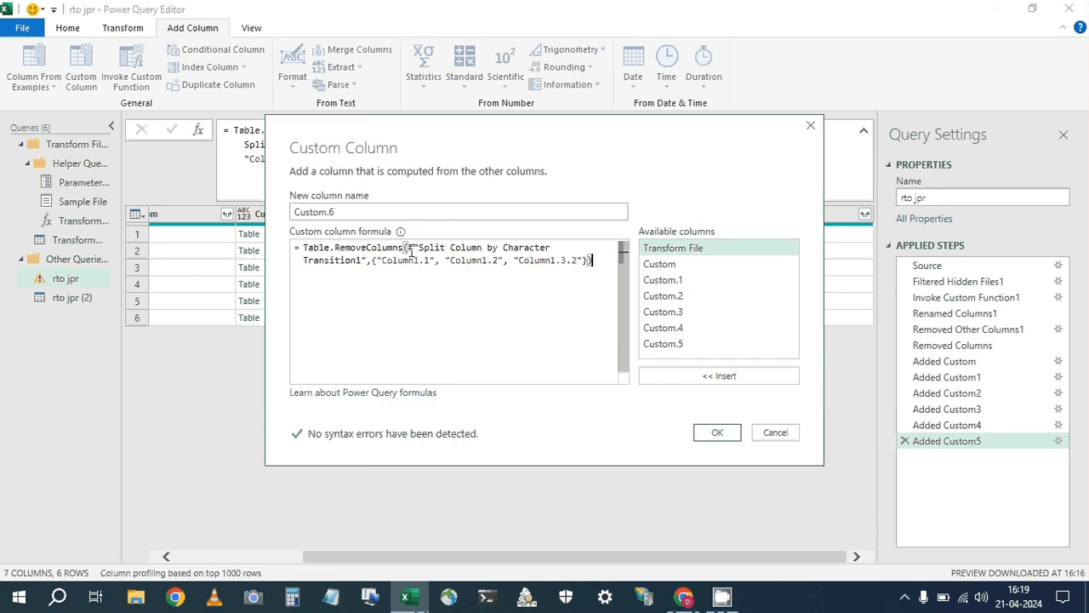
pyautogui.moveTo(408, 248); pyautogui.dragTo(367, 261)
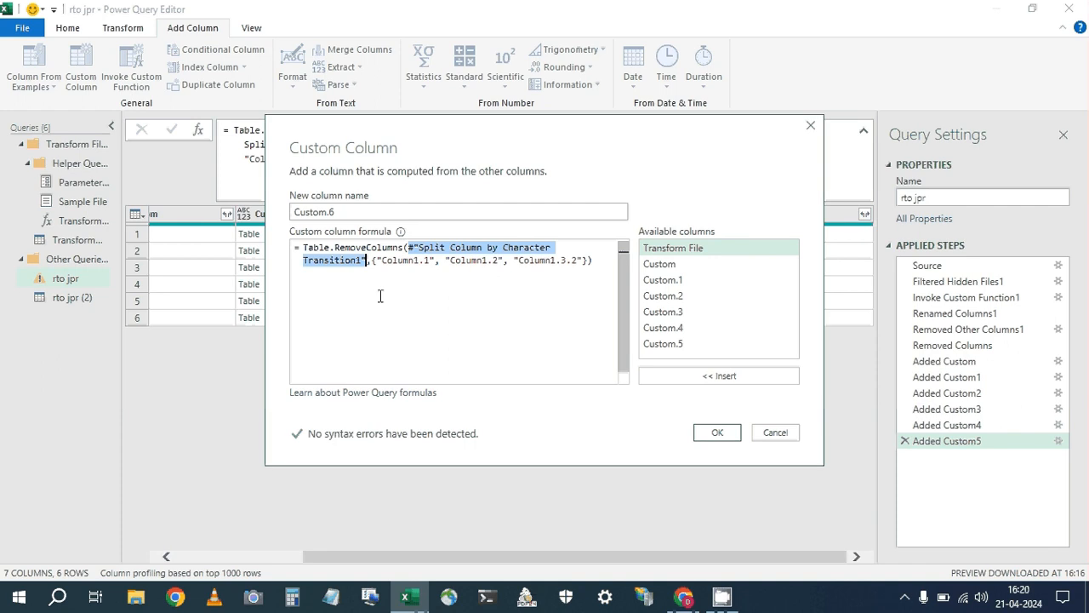
pyautogui.press('BackSpace')
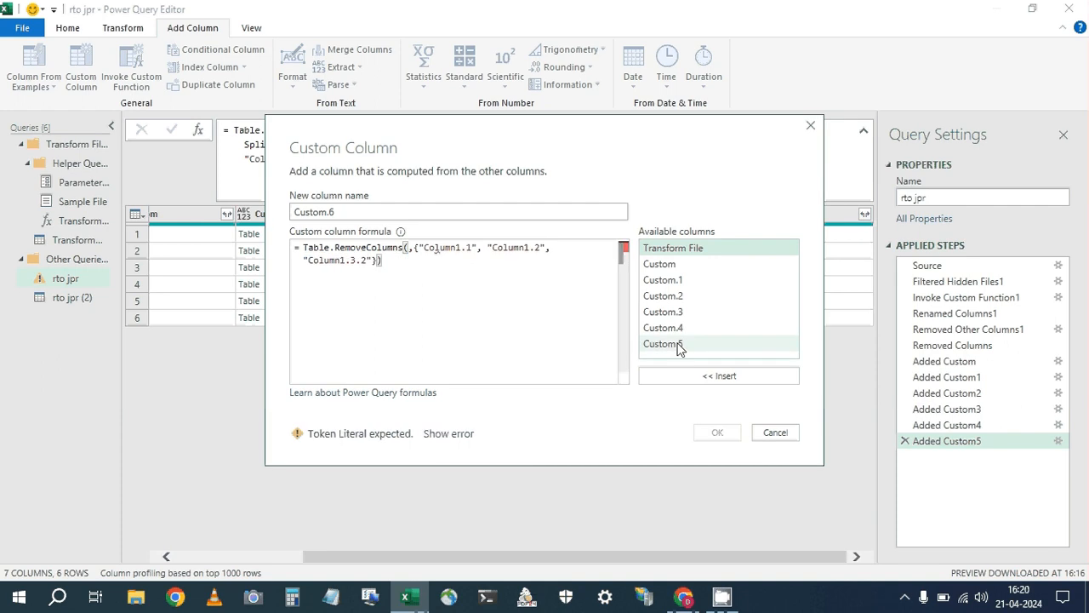
pyautogui.doubleClick(679, 344)
pyautogui.click(717, 433)
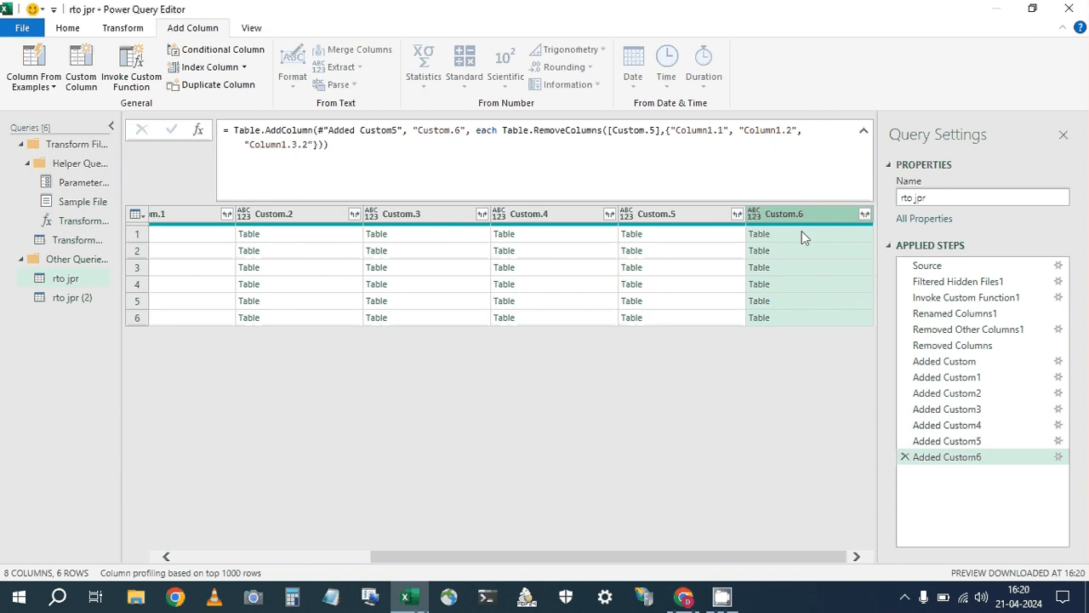
pyautogui.click(675, 238)
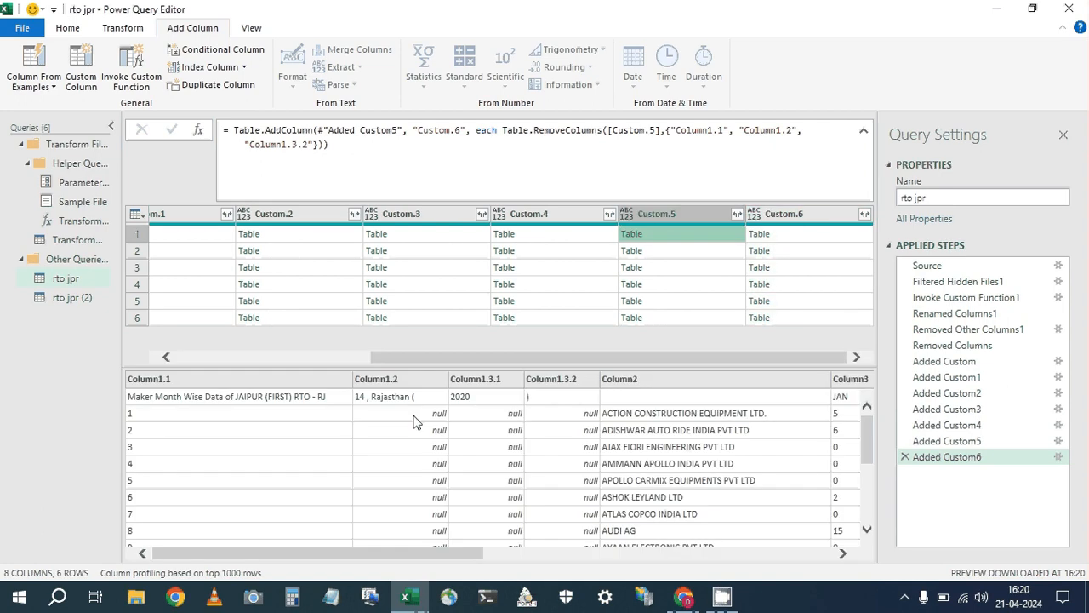
pyautogui.click(771, 234)
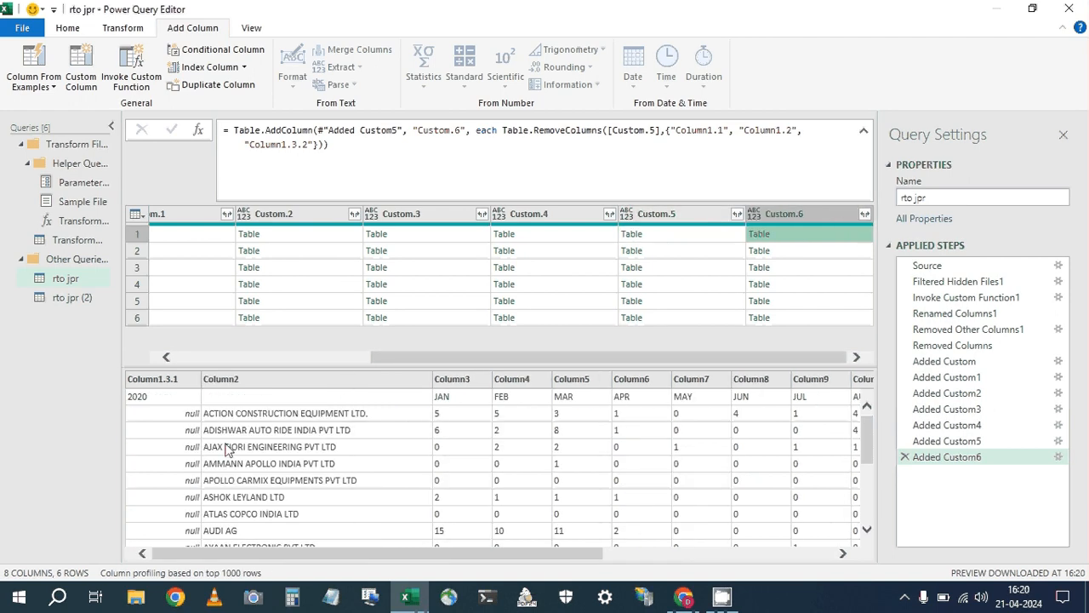
# Try using the first row as headers in the rto jpr (2) query, and delete the Changed Type and Promoted Headers steps.
pyautogui.click(72, 298)
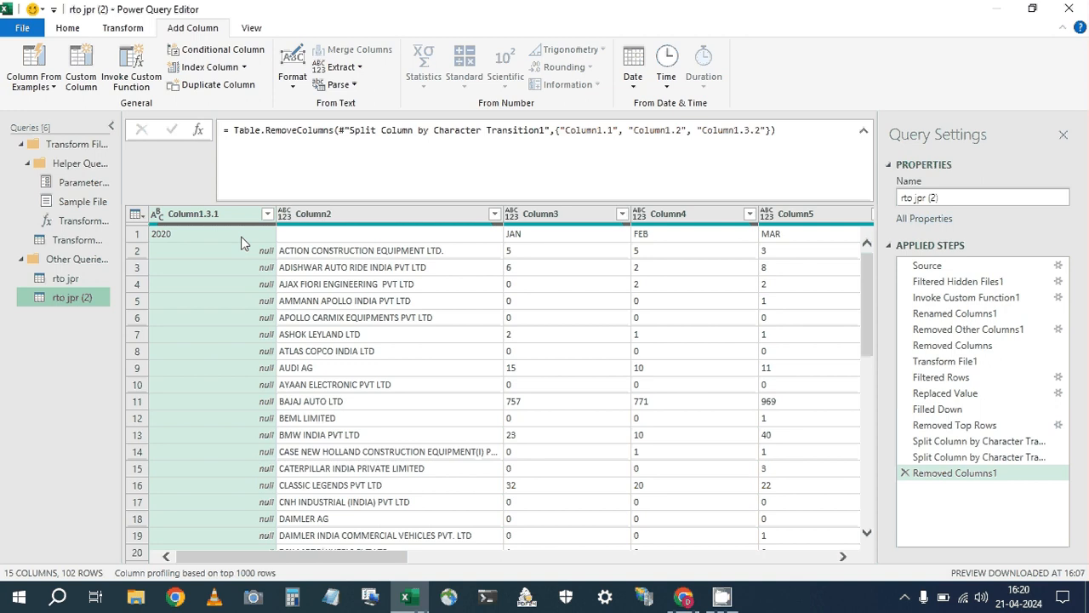
pyautogui.click(136, 214)
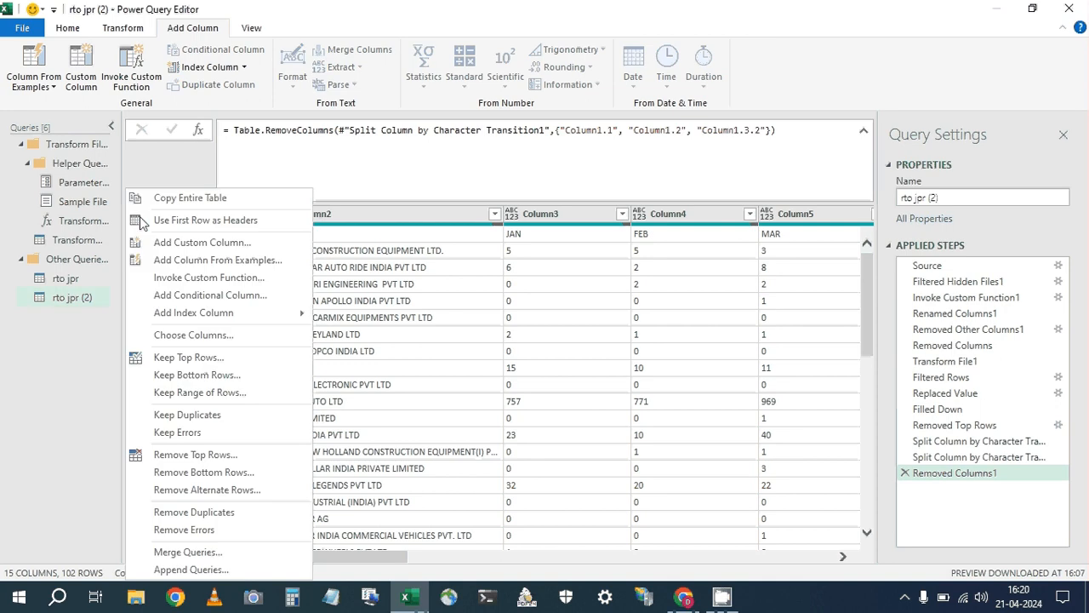
pyautogui.click(188, 221)
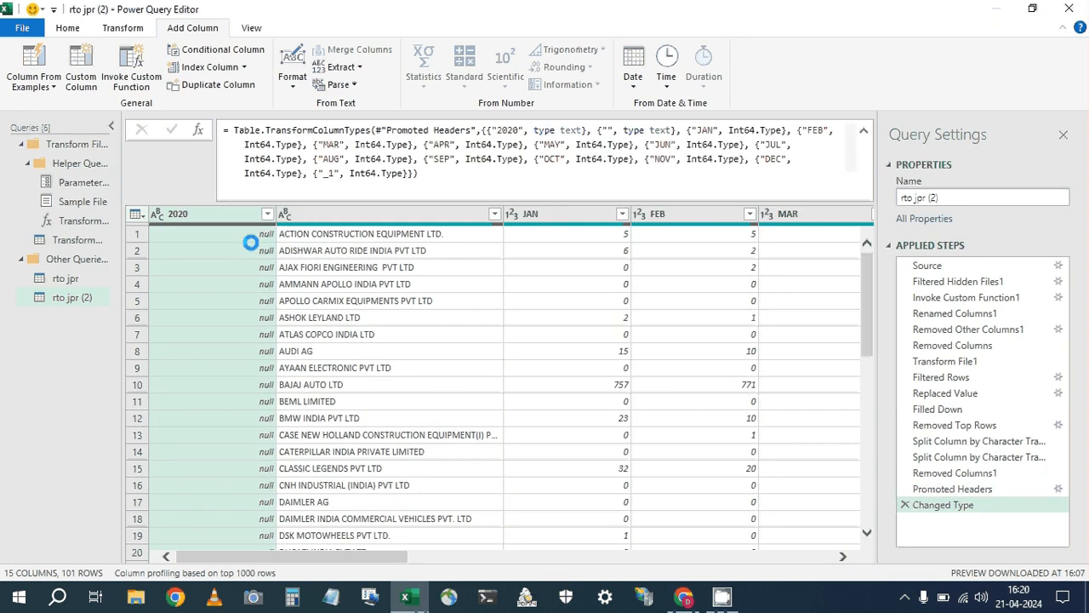
pyautogui.click(904, 505)
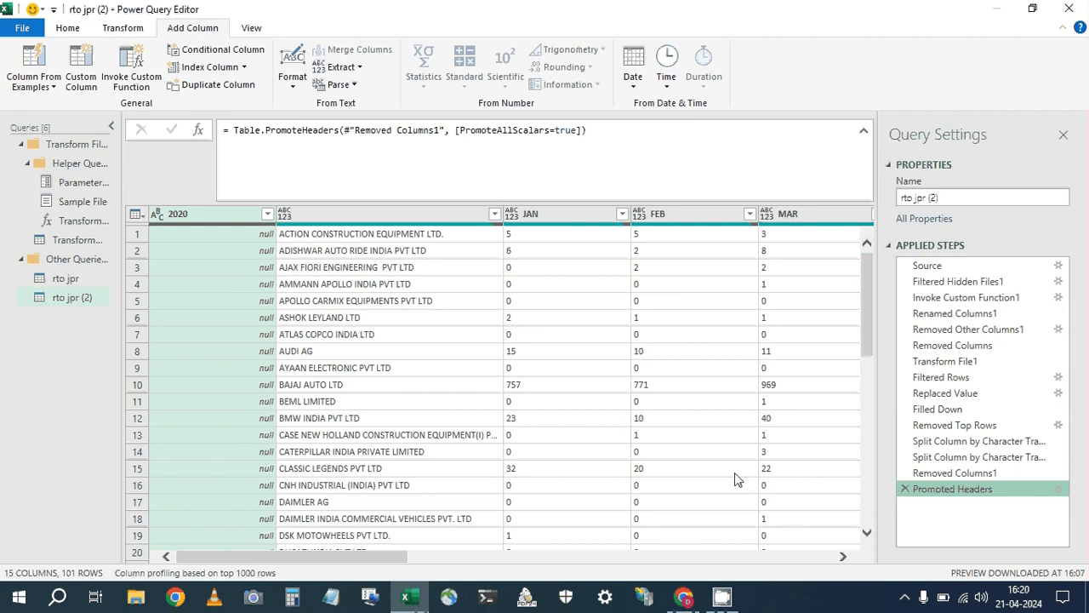
pyautogui.click(904, 488)
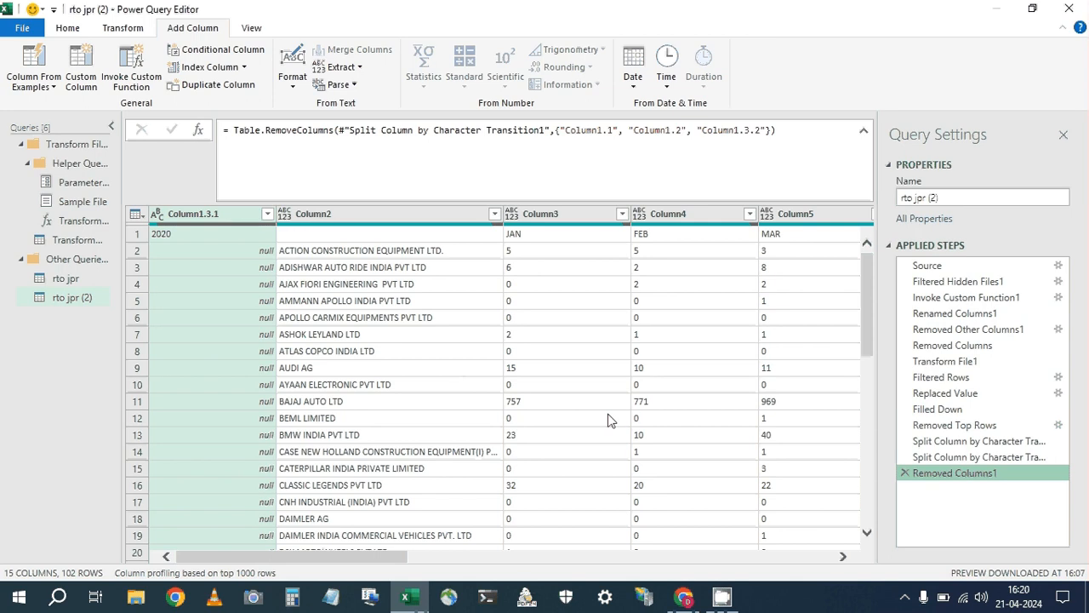
# Fill down the year values through the null cells of Column1.3.1 in the rto jpr (2) query.
pyautogui.click(217, 251)
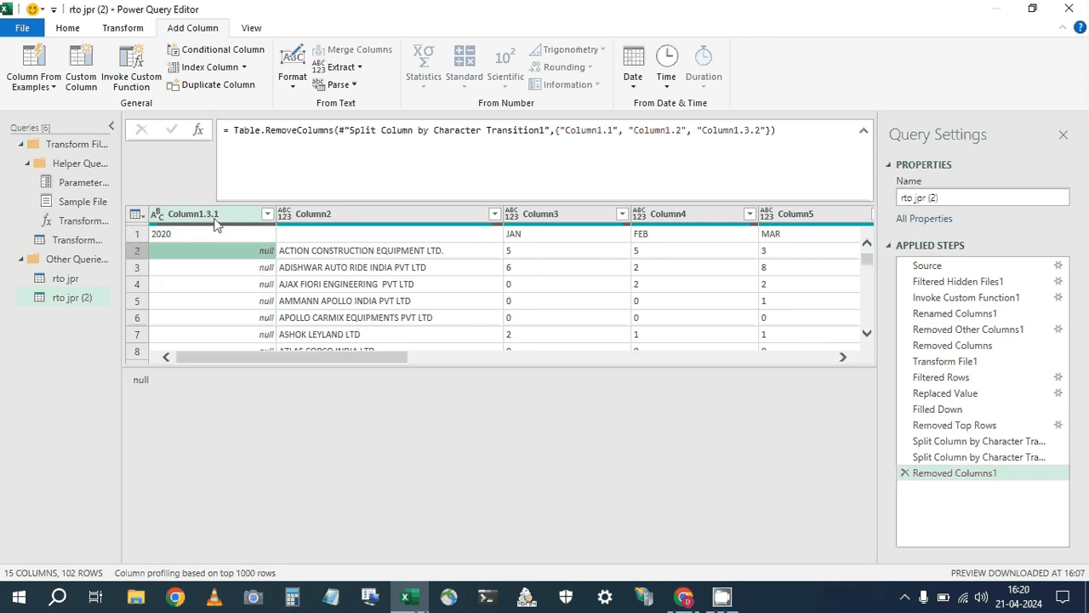
pyautogui.click(217, 224)
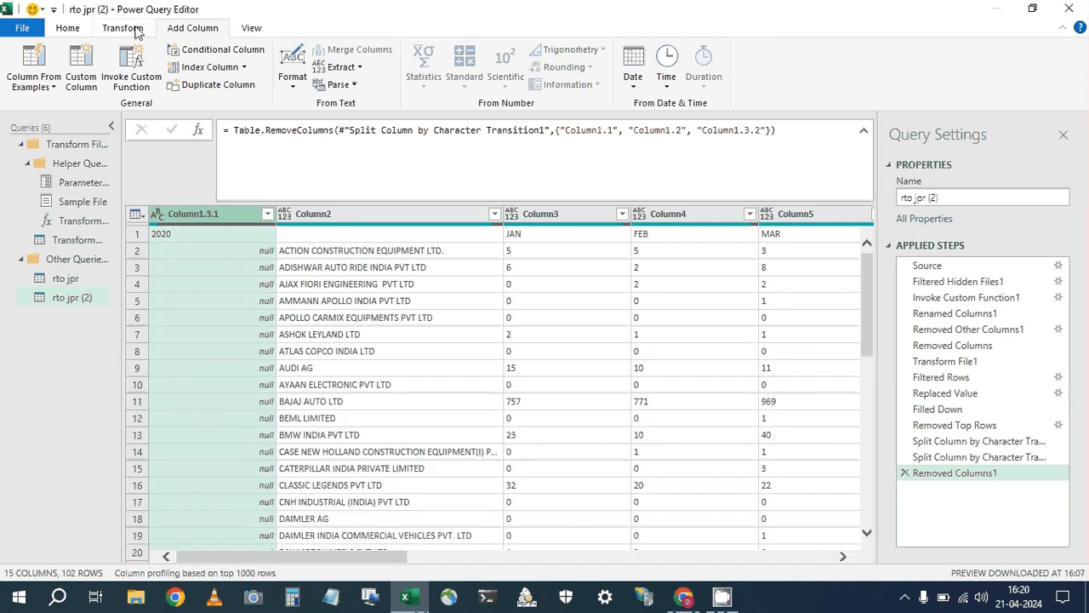
pyautogui.click(126, 28)
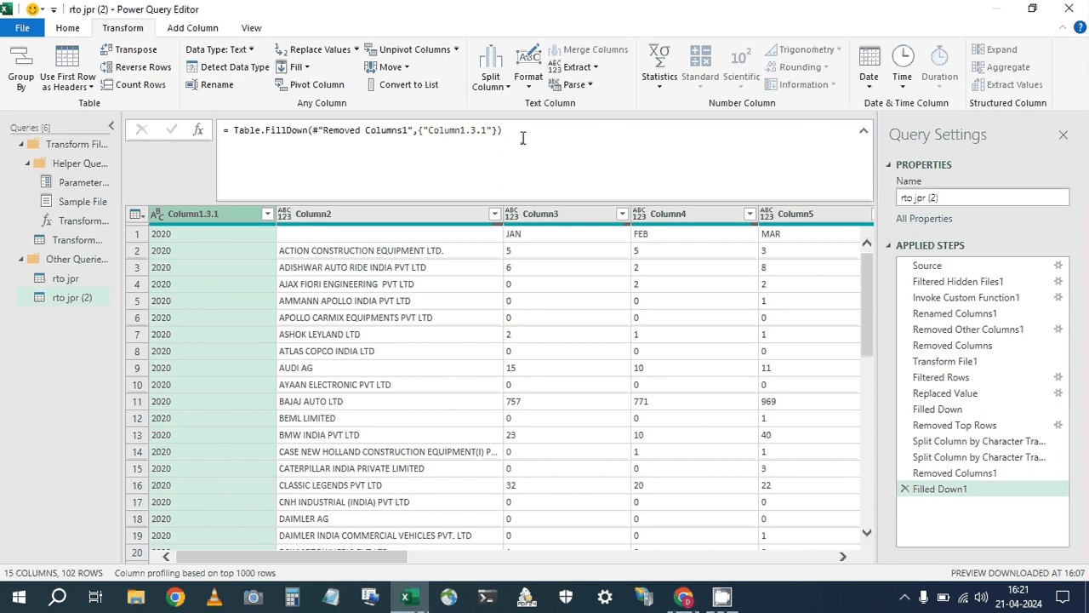
# Copy the whole Table.FillDown formula of the Filled Down1 step.
pyautogui.click(544, 147)
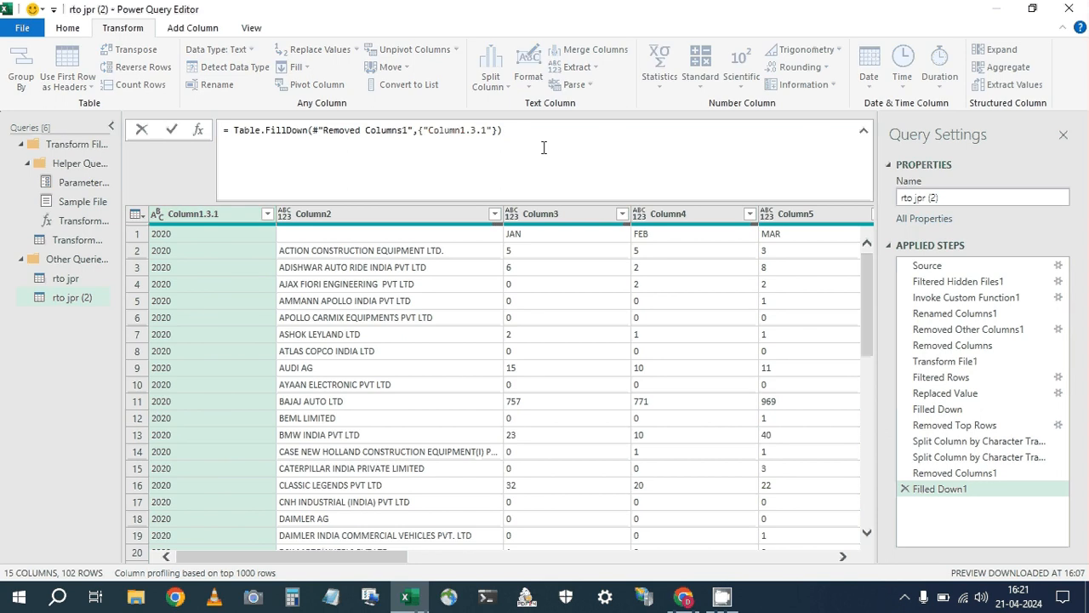
pyautogui.hotkey('ctrl', 'a')
pyautogui.hotkey('ctrl', 'c')
# In the rto jpr query, add custom column Custom.7 with the formula Table.FillDown([Custom.6],{"Column1.3.1"}) and compare its first table with Custom.6.
pyautogui.click(57, 279)
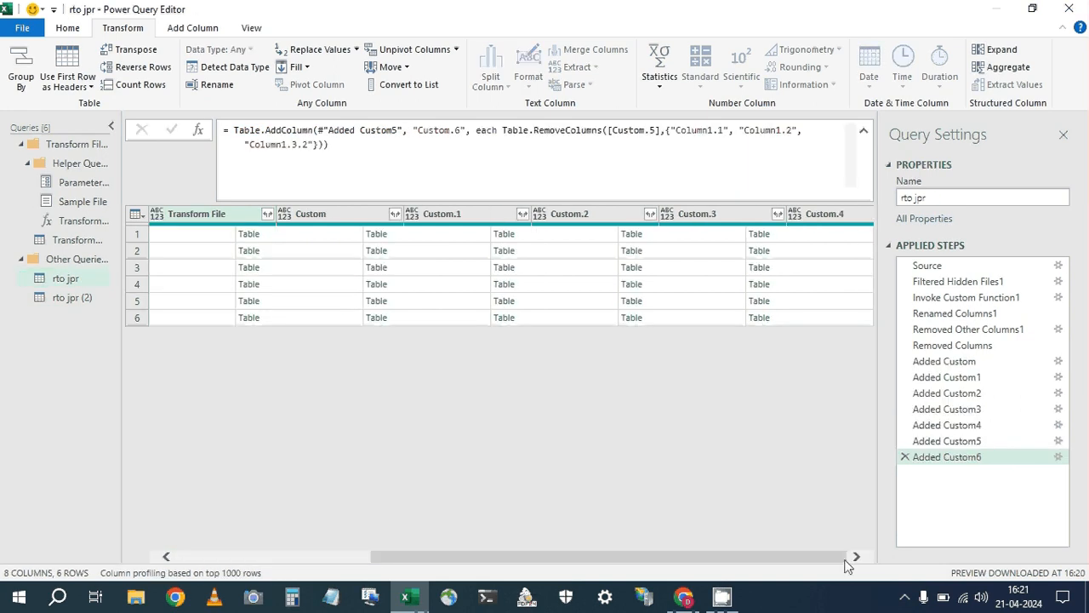
pyautogui.click(813, 234)
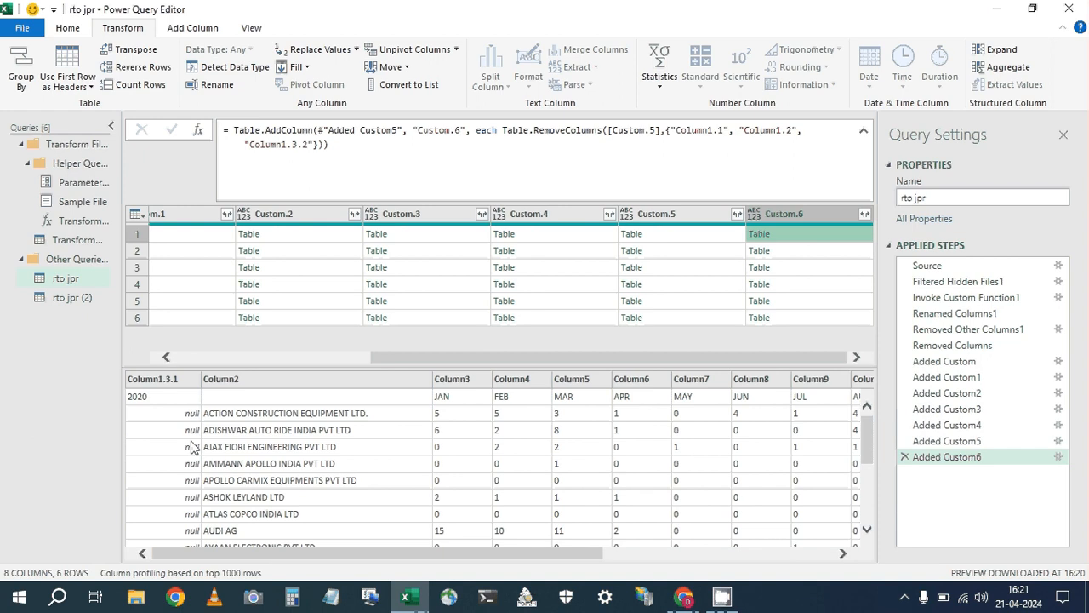
pyautogui.click(177, 34)
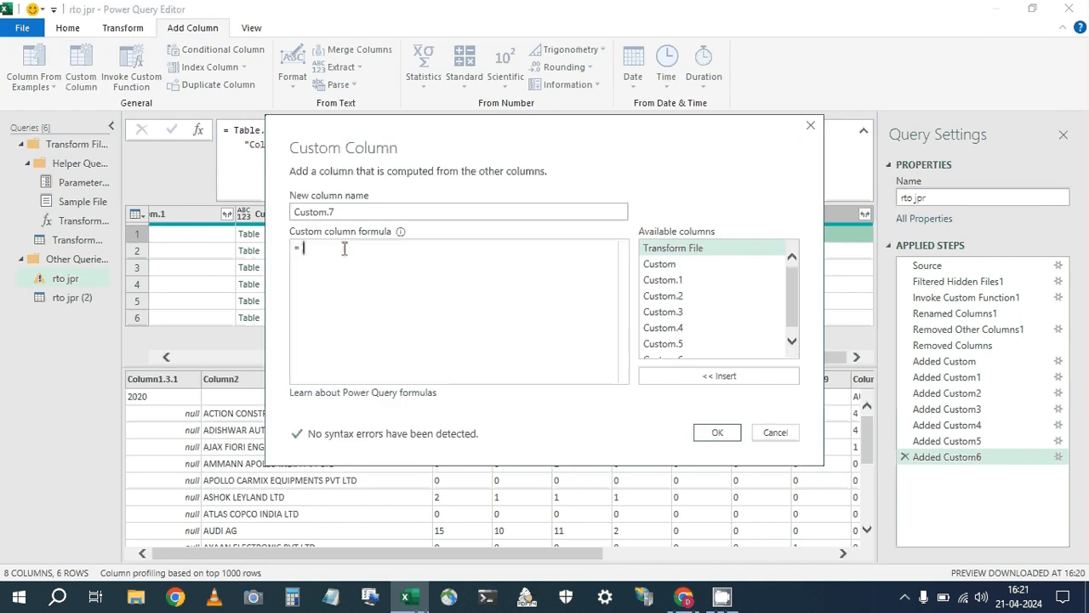
pyautogui.hotkey('ctrl', 'v')
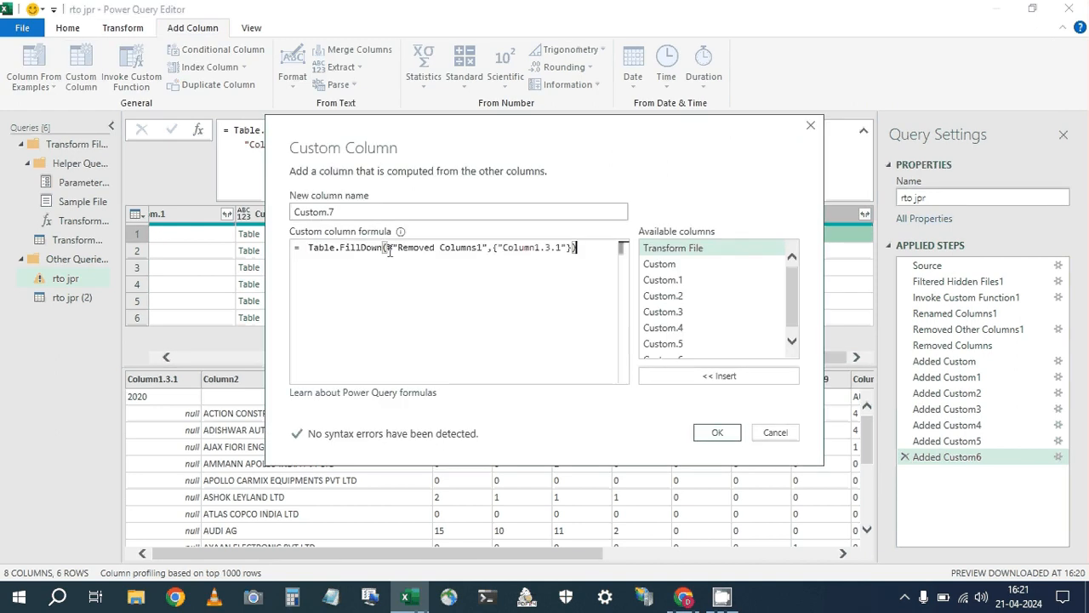
pyautogui.moveTo(387, 247); pyautogui.dragTo(488, 247)
pyautogui.press('Delete')
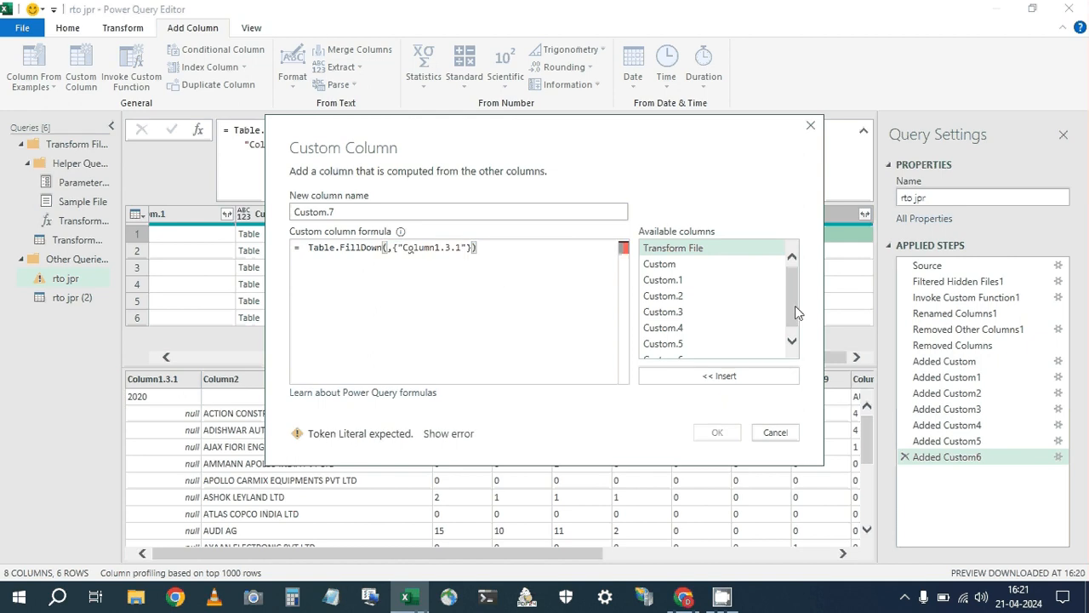
pyautogui.click(681, 354)
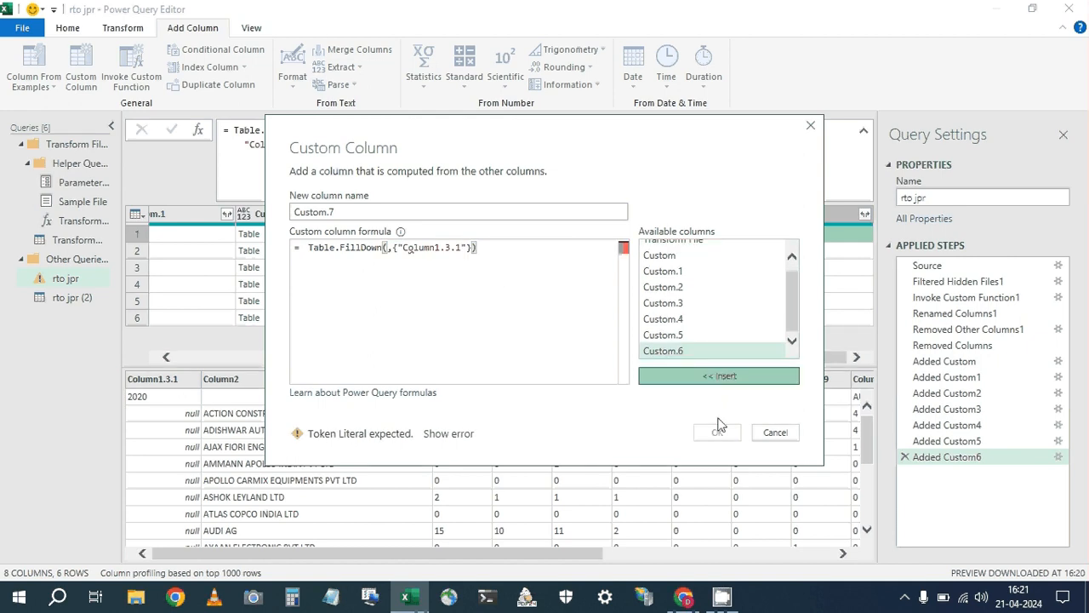
pyautogui.click(720, 376)
pyautogui.click(719, 432)
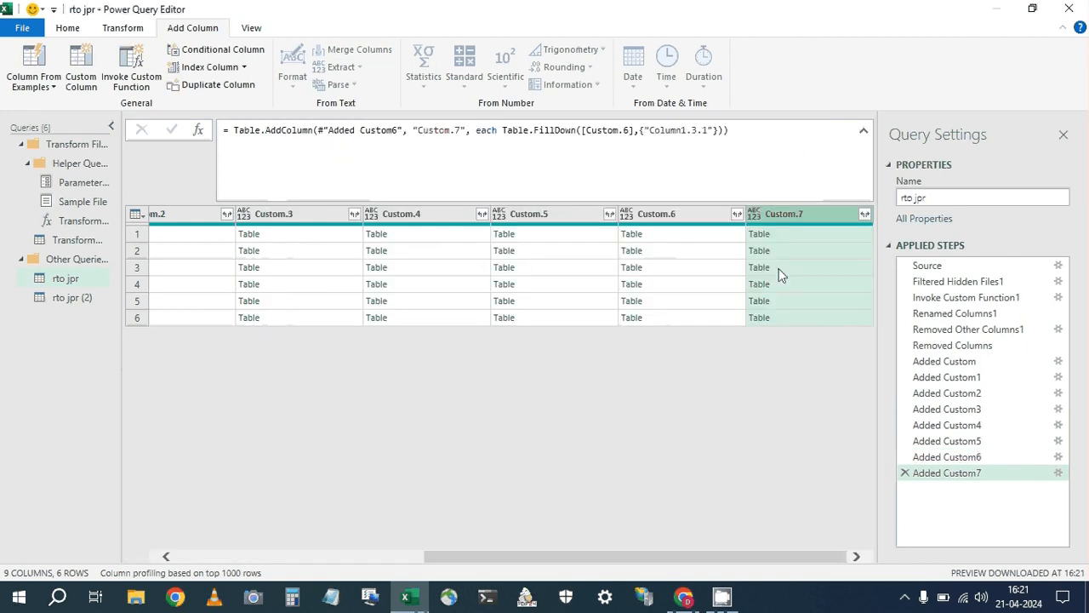
pyautogui.click(673, 233)
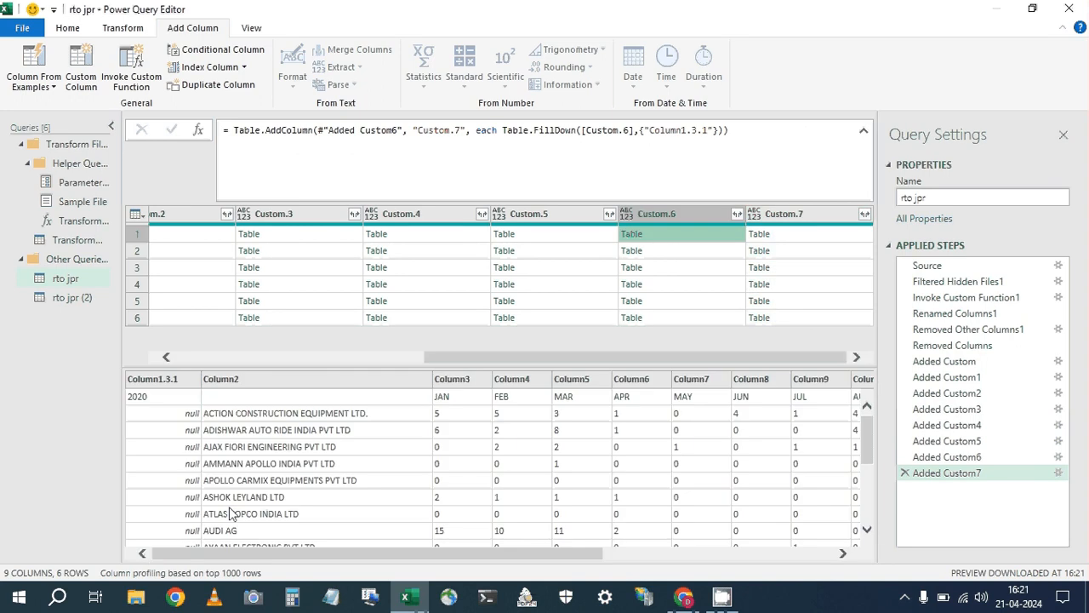
pyautogui.click(783, 235)
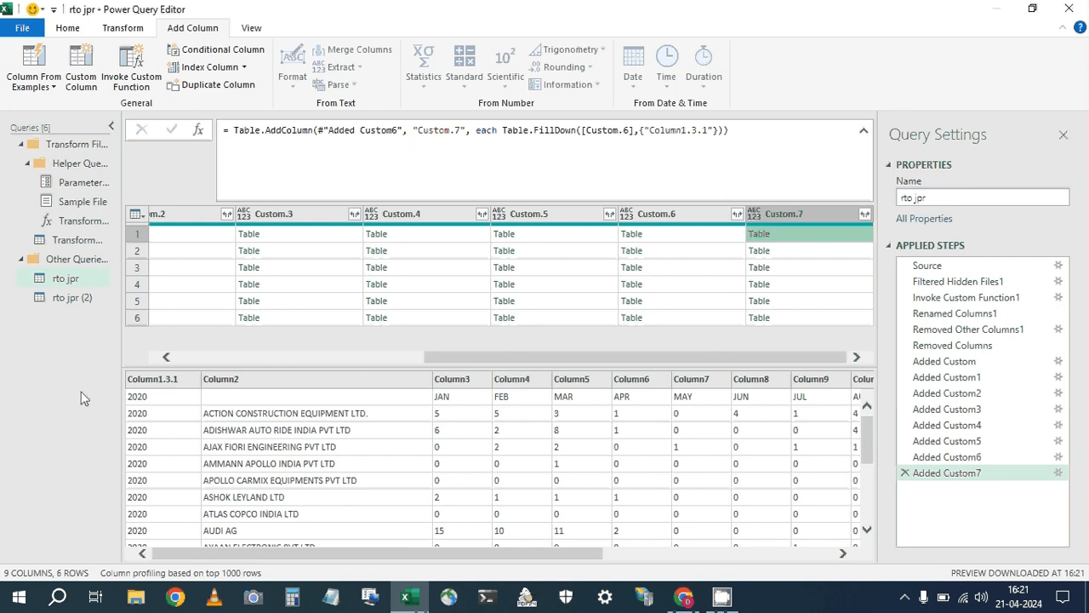
# Use the first row as headers in the rto jpr (2) query and delete the automatic Changed Type step.
pyautogui.click(73, 298)
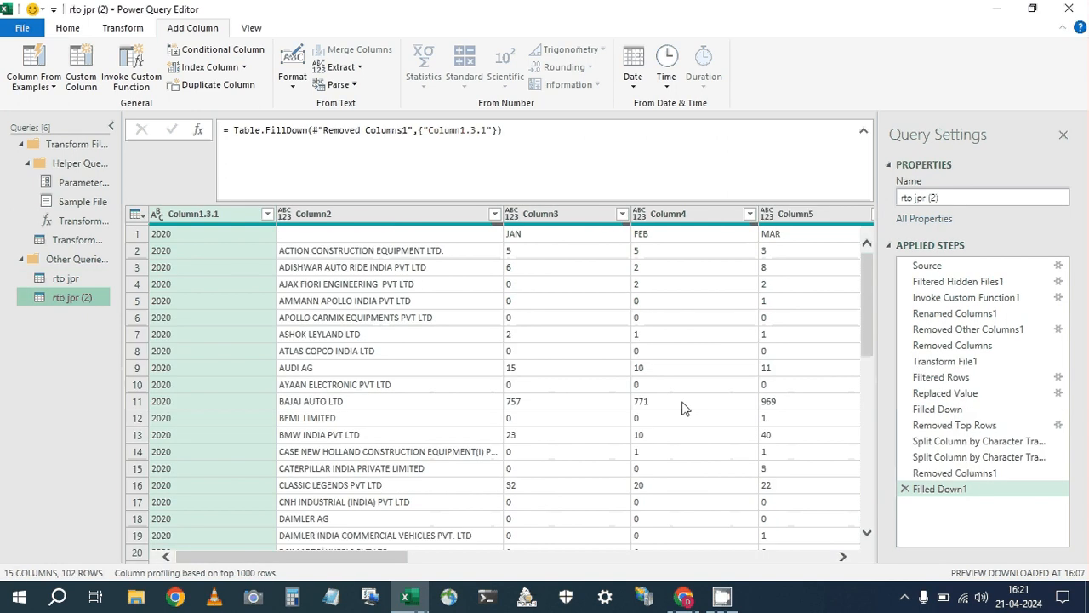
pyautogui.click(133, 215)
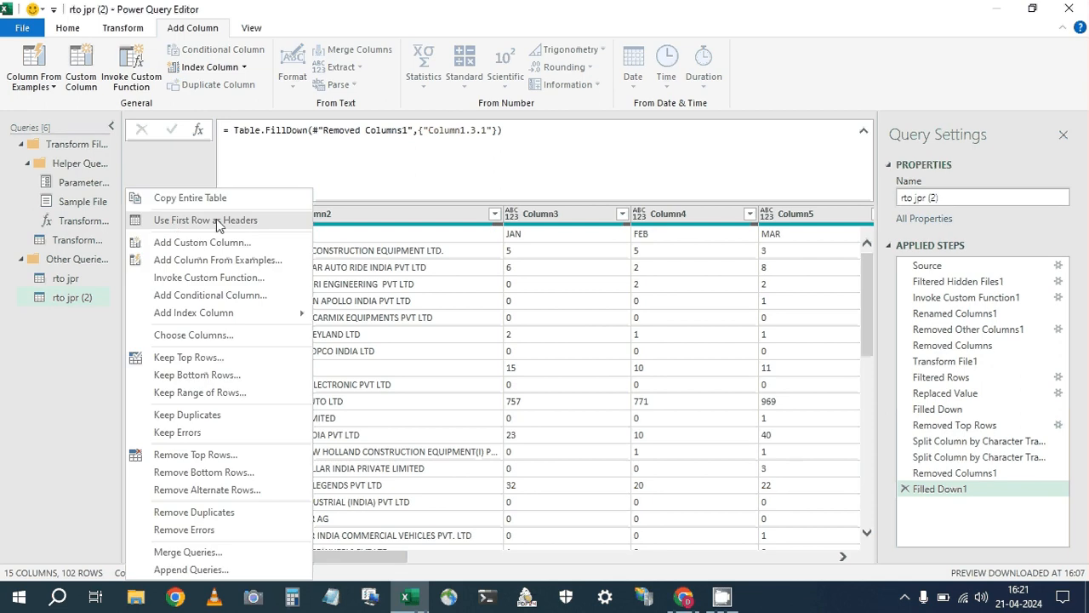
pyautogui.click(218, 222)
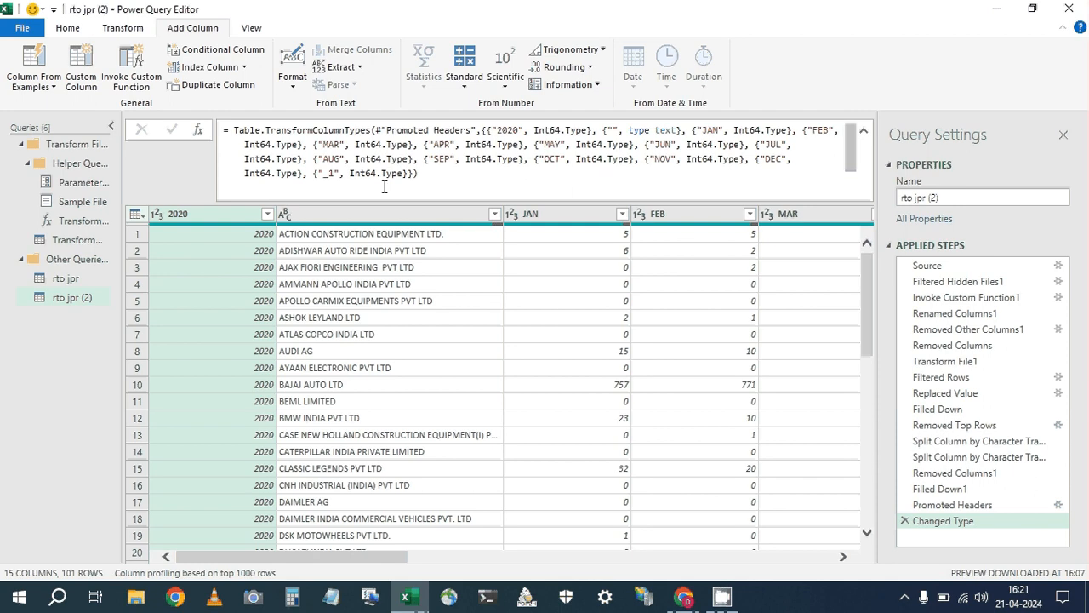
pyautogui.click(906, 520)
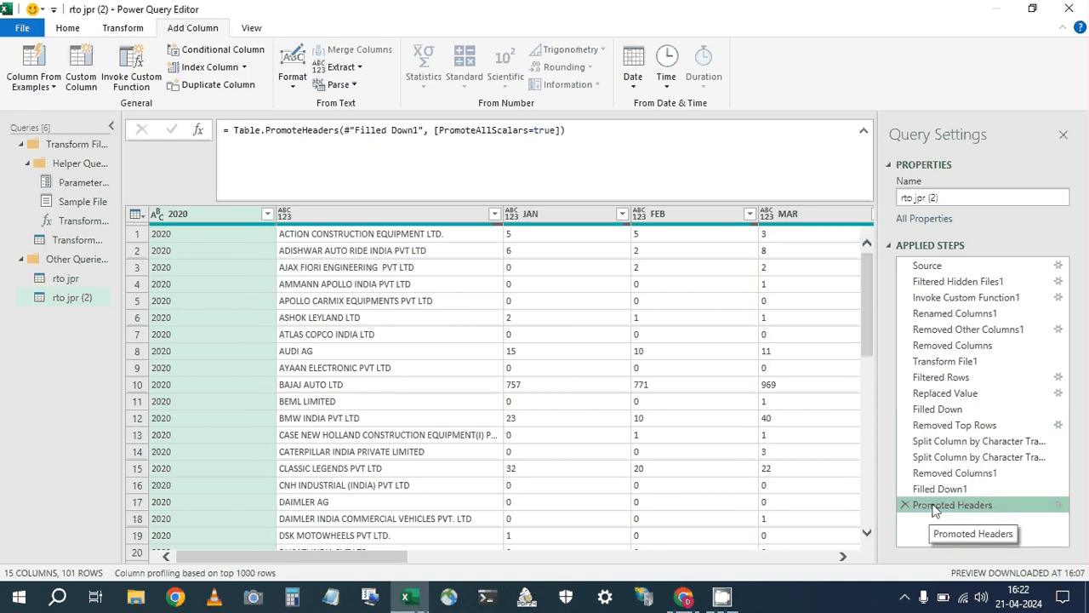
# Copy the complete Table.PromoteHeaders formula of the Promoted Headers step.
pyautogui.click(324, 136)
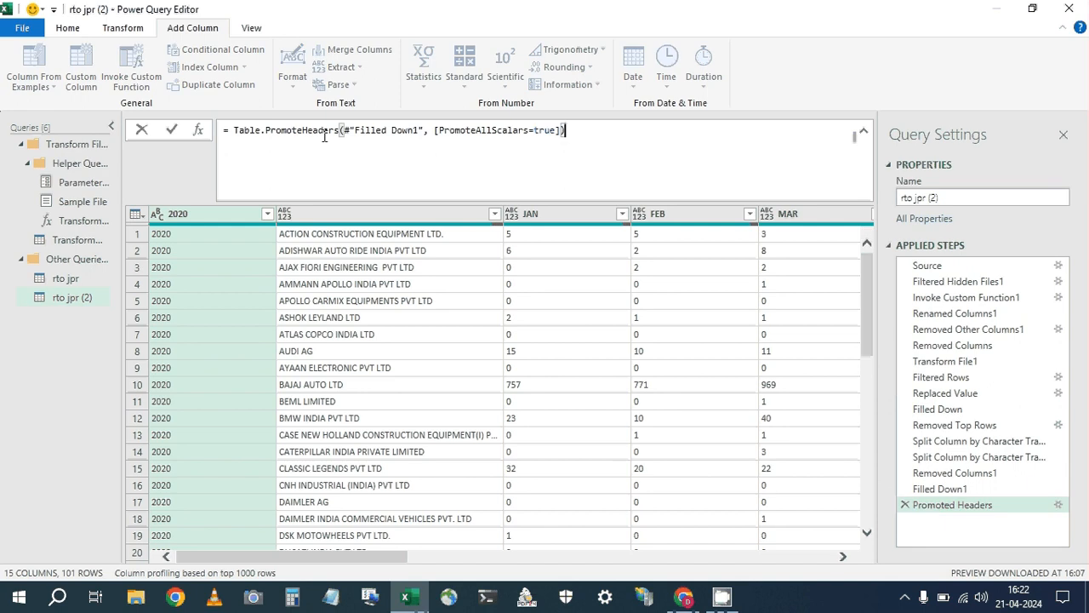
pyautogui.click(238, 128)
pyautogui.hotkey('ctrl', 'a')
pyautogui.hotkey('ctrl', 'c')
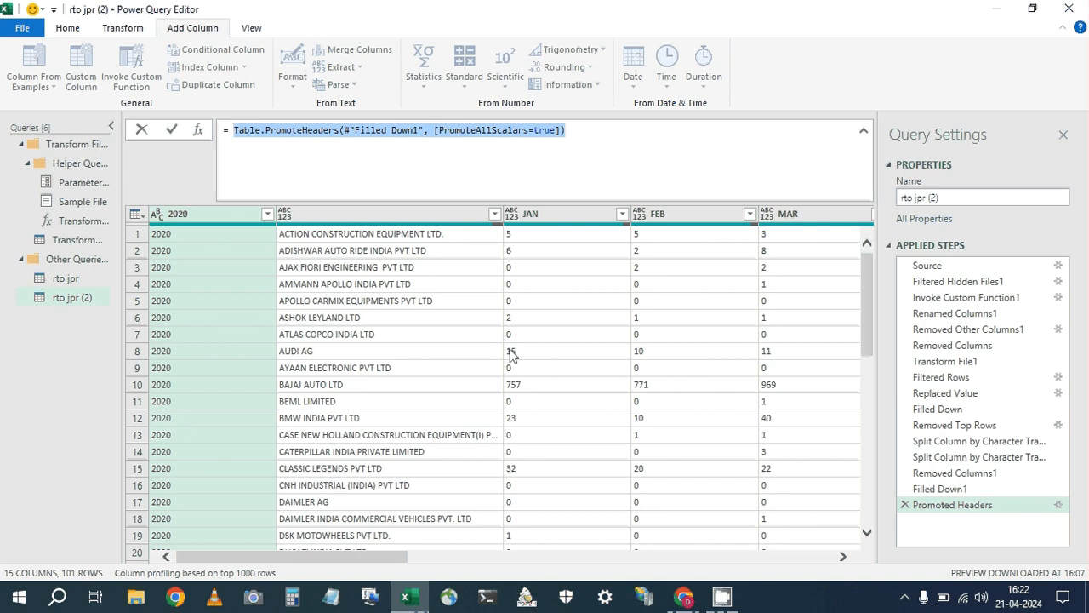
pyautogui.rightClick(262, 133)
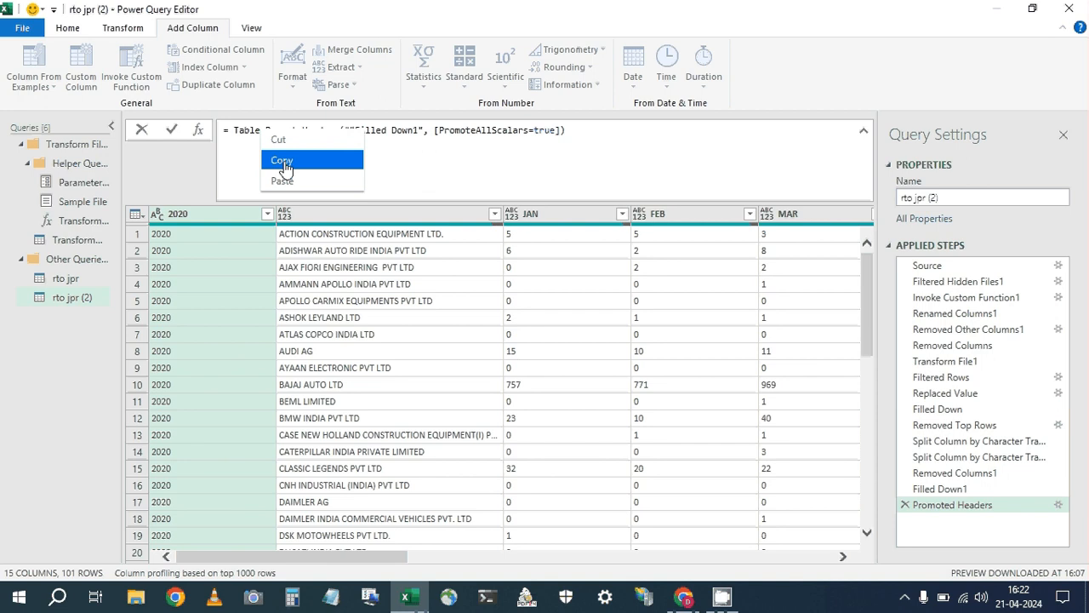
pyautogui.click(284, 165)
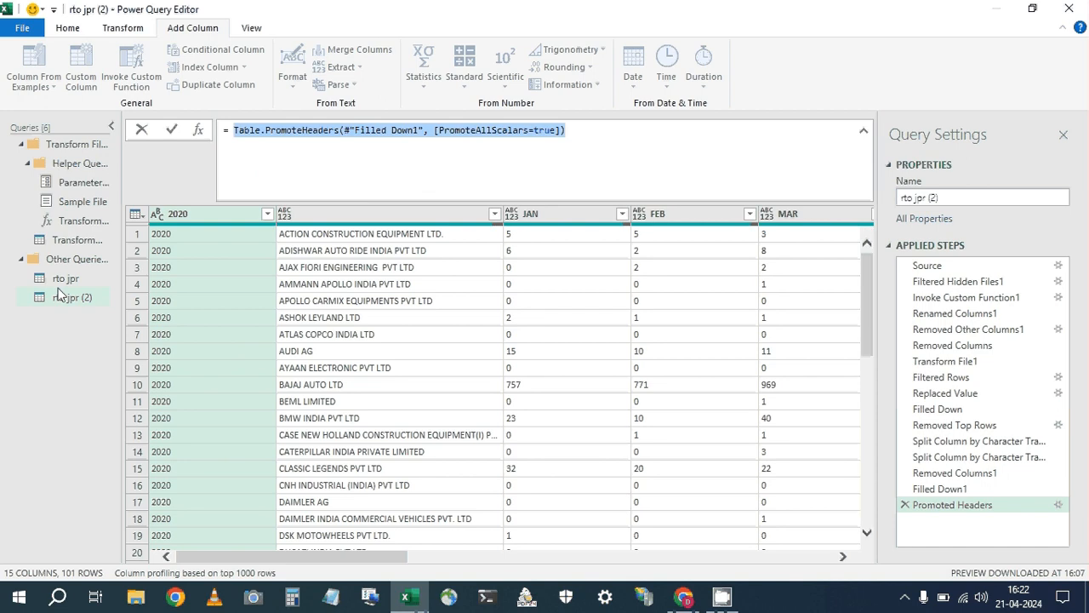
# In the rto jpr query, add custom column Custom.8 with the formula Table.PromoteHeaders([Custom.7], [PromoteAllScalars=true]).
pyautogui.click(66, 279)
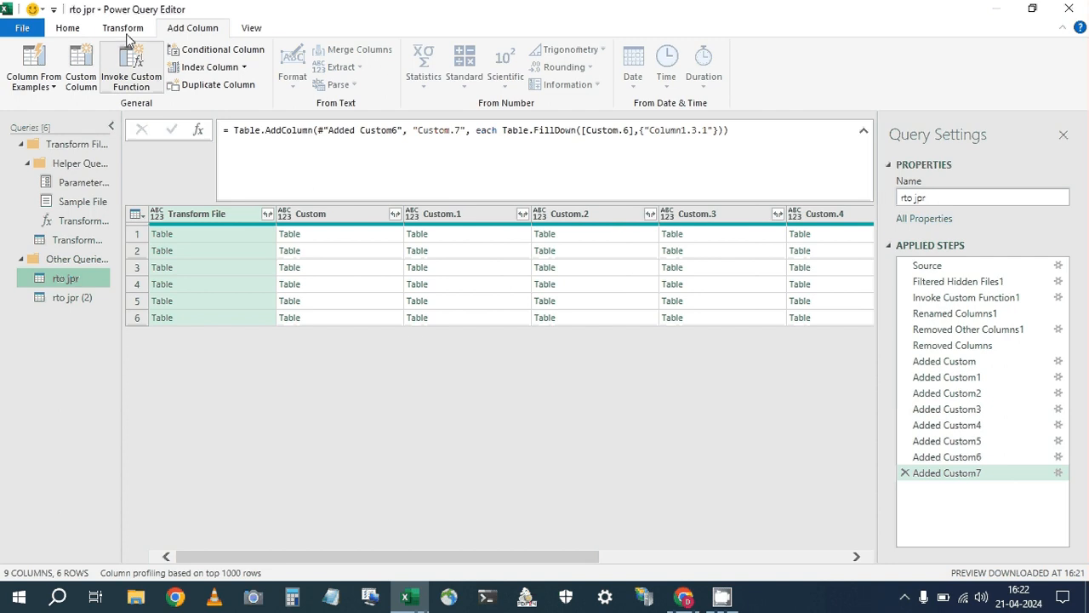
pyautogui.click(81, 68)
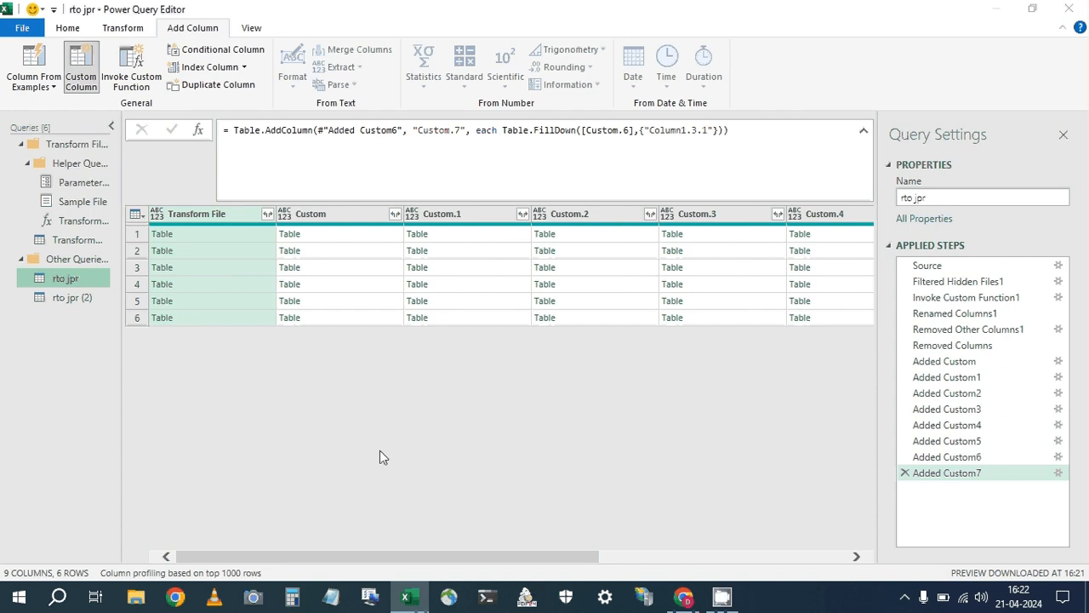
pyautogui.hotkey('ctrl', 'v')
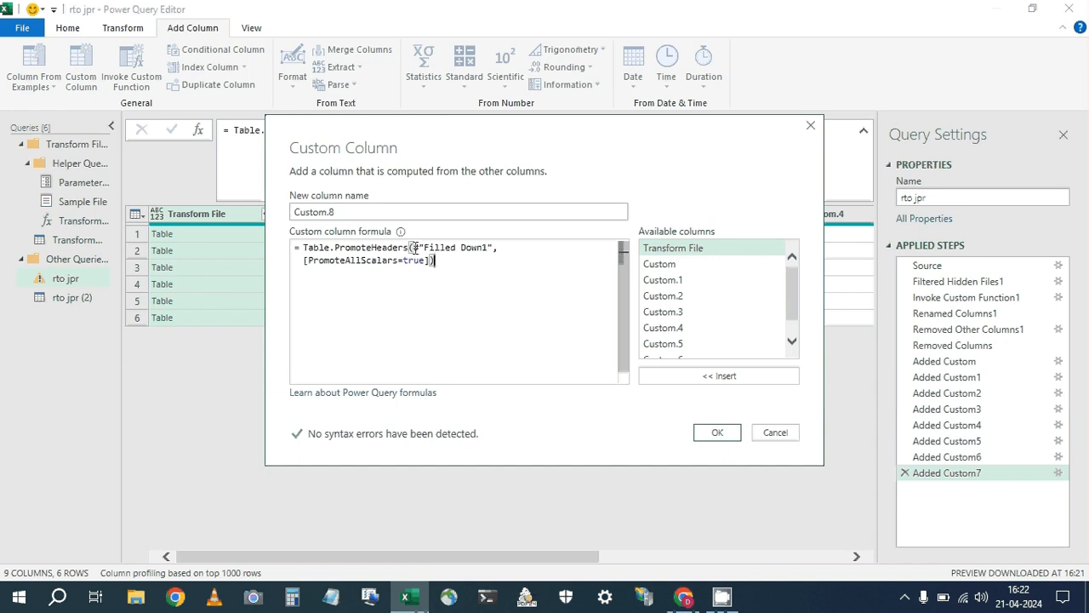
pyautogui.moveTo(414, 246); pyautogui.dragTo(493, 246)
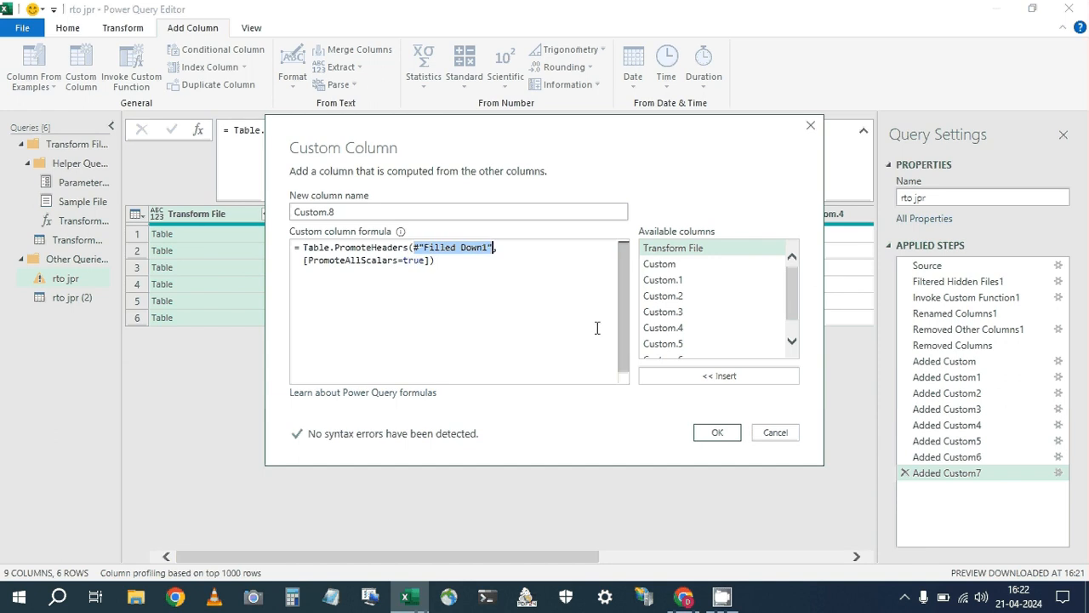
pyautogui.press('Delete')
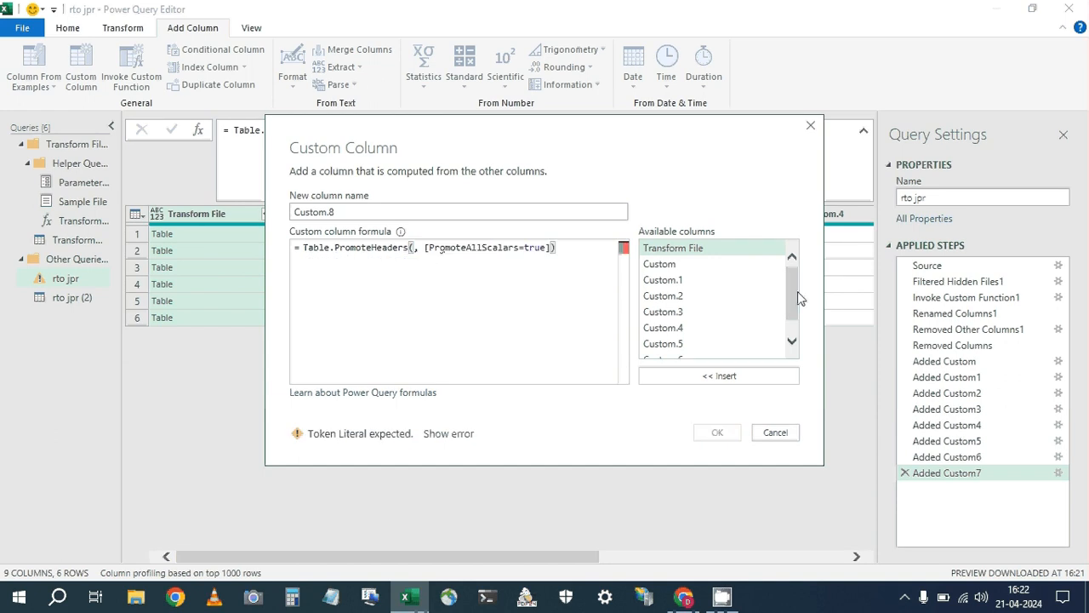
pyautogui.scroll(-2, 797, 294)
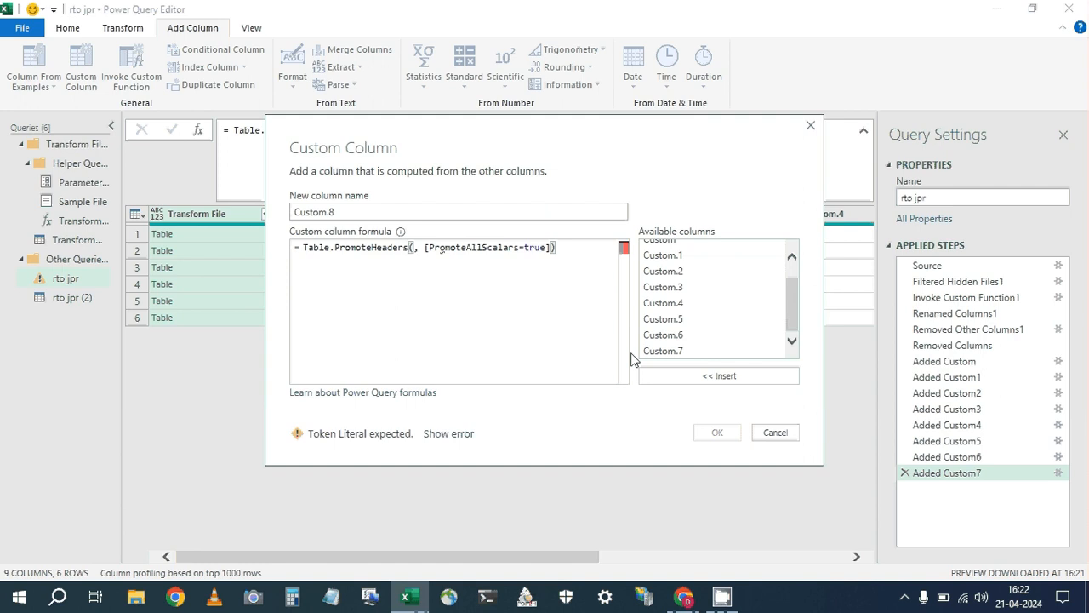
pyautogui.doubleClick(663, 351)
pyautogui.click(718, 434)
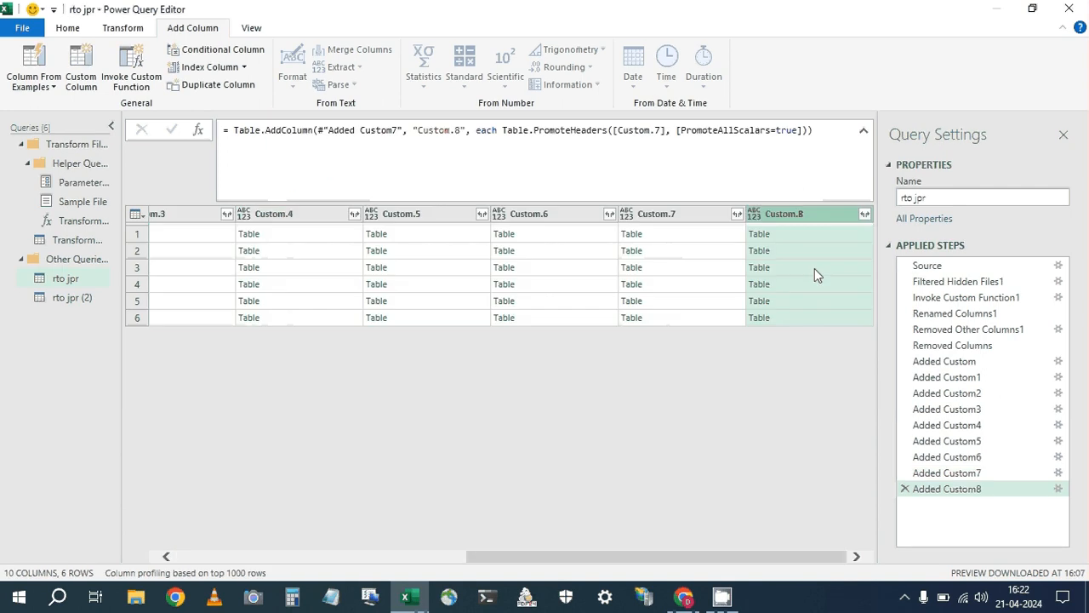
# Preview the nested tables in the rows of Custom.7 to examine their filled-down year column and header row.
pyautogui.click(681, 233)
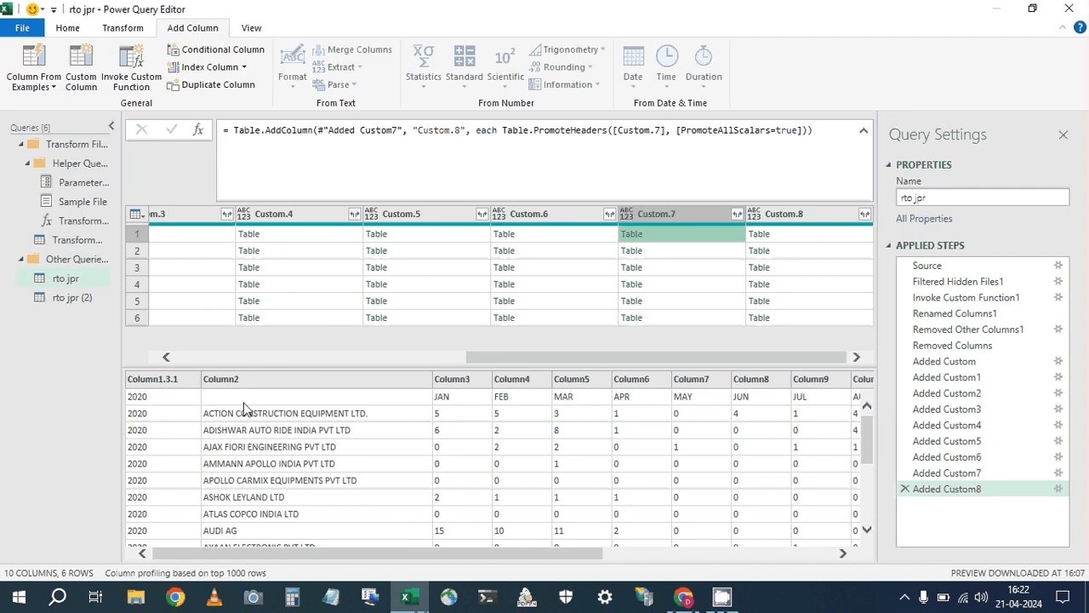
pyautogui.press('Down')
pyautogui.press('Down')
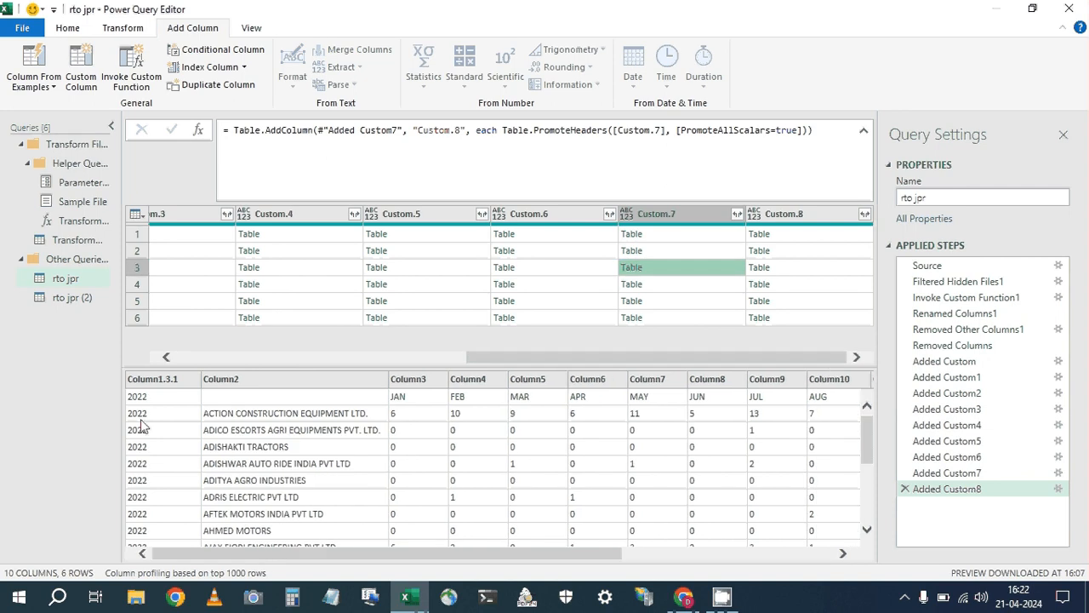
pyautogui.click(661, 284)
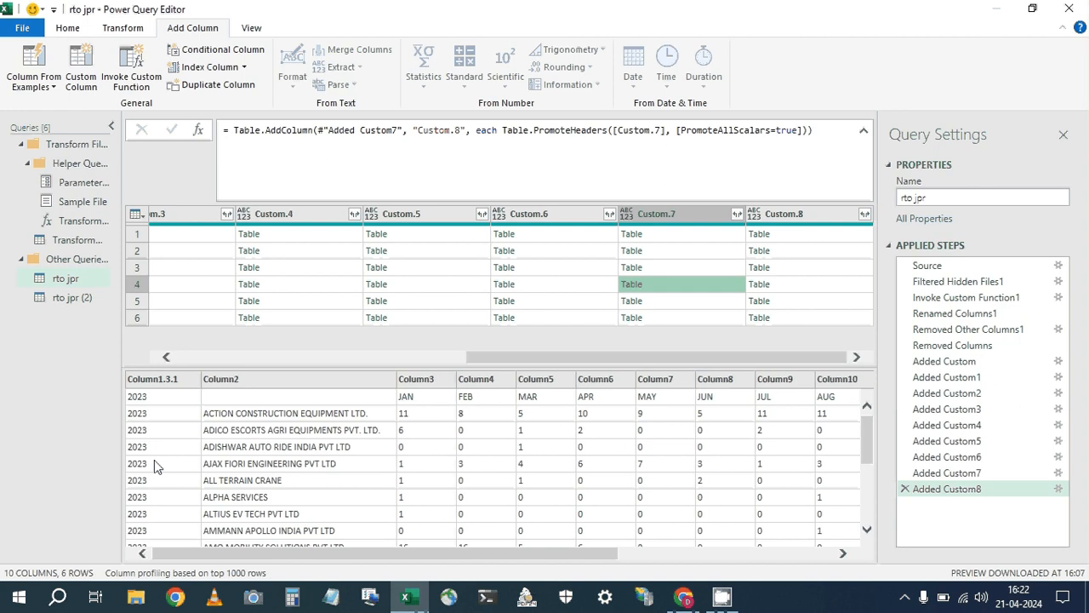
pyautogui.press('Down')
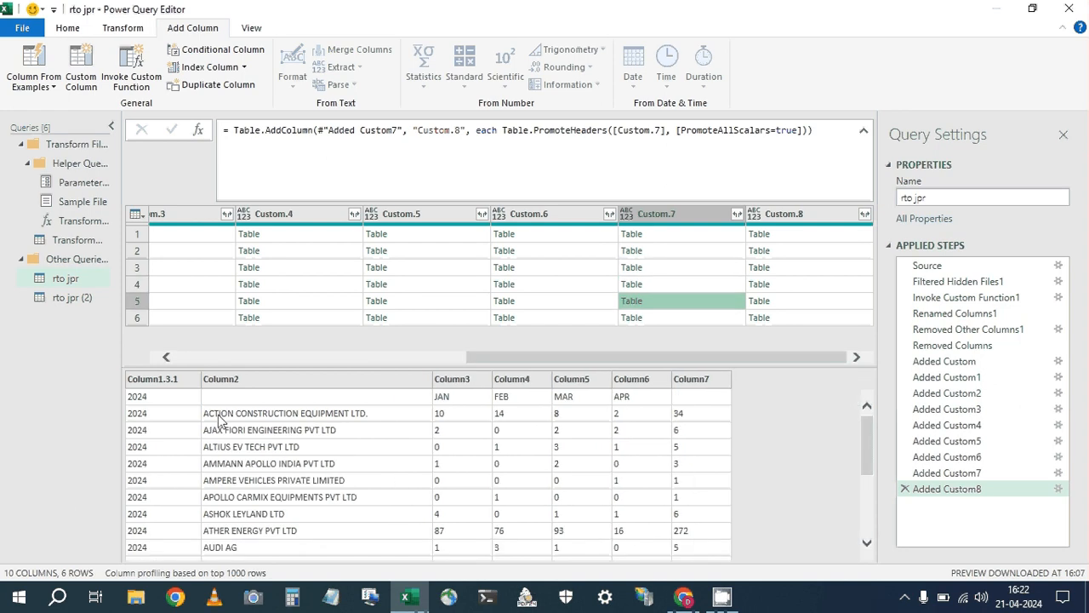
pyautogui.click(698, 320)
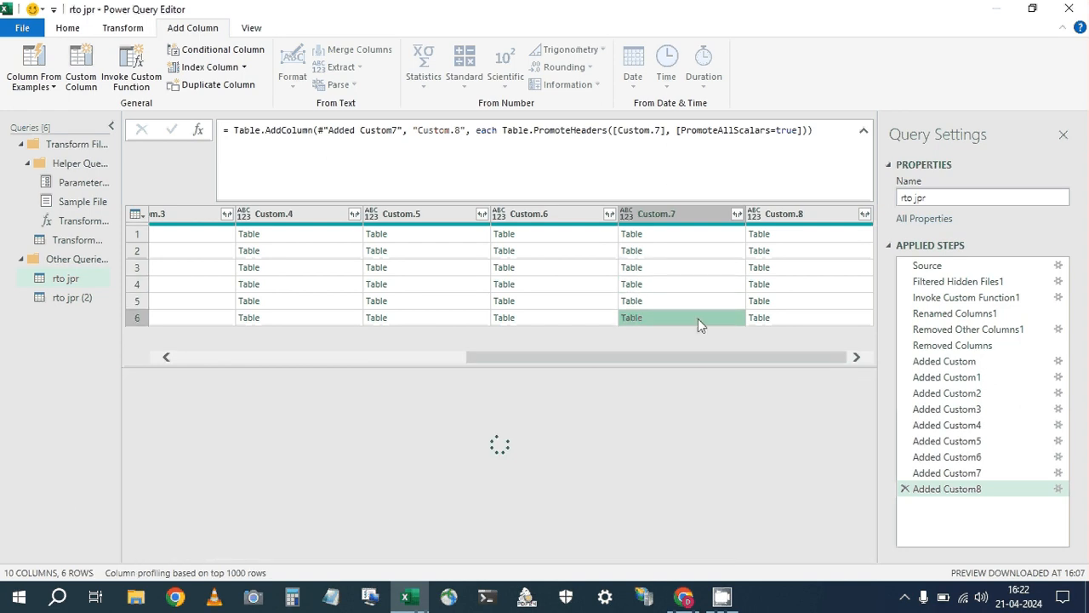
pyautogui.click(666, 252)
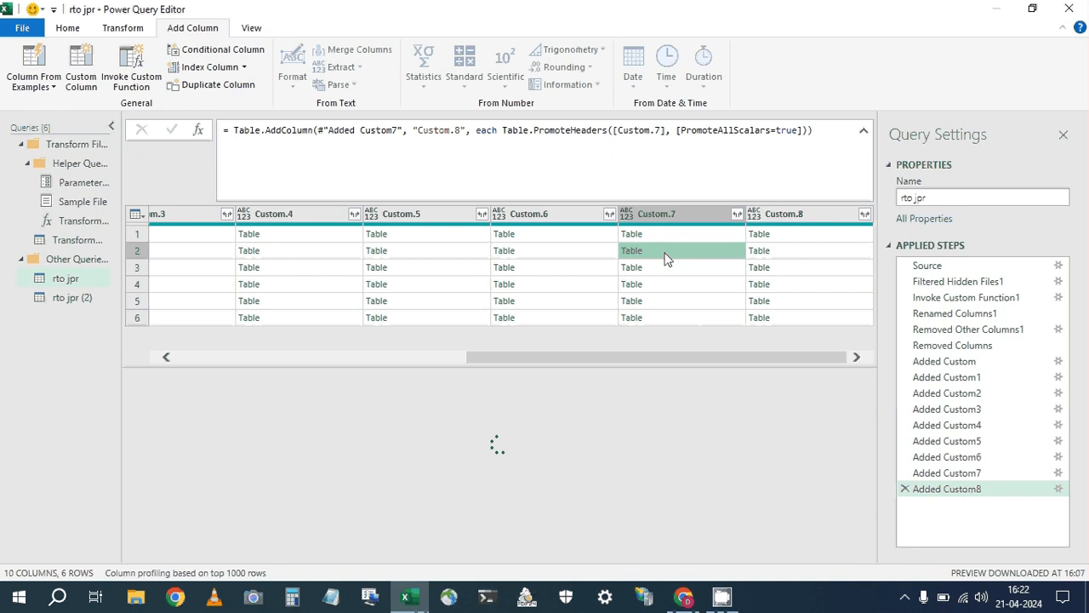
pyautogui.click(707, 239)
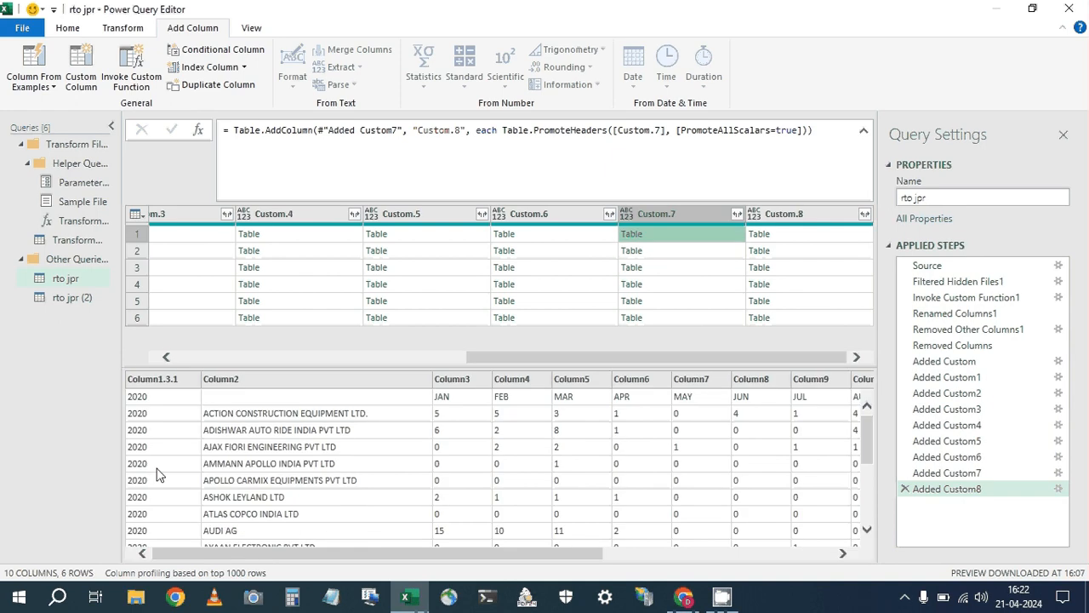
# Preview the nested tables in the rows of Custom.8 to examine their promoted year, blank and month headers.
pyautogui.click(788, 235)
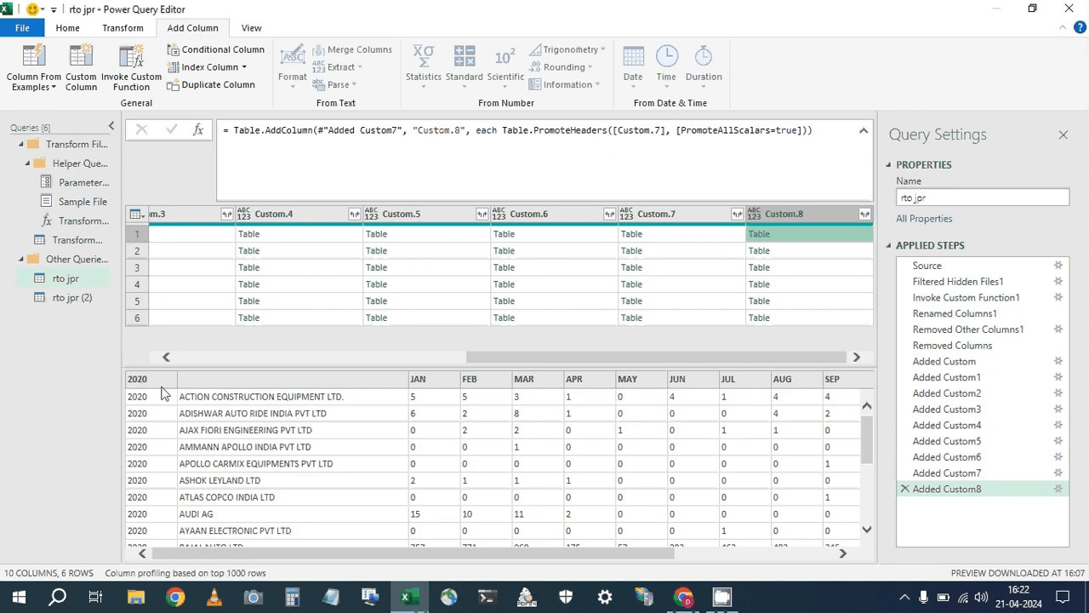
pyautogui.press('Down')
pyautogui.press('Down')
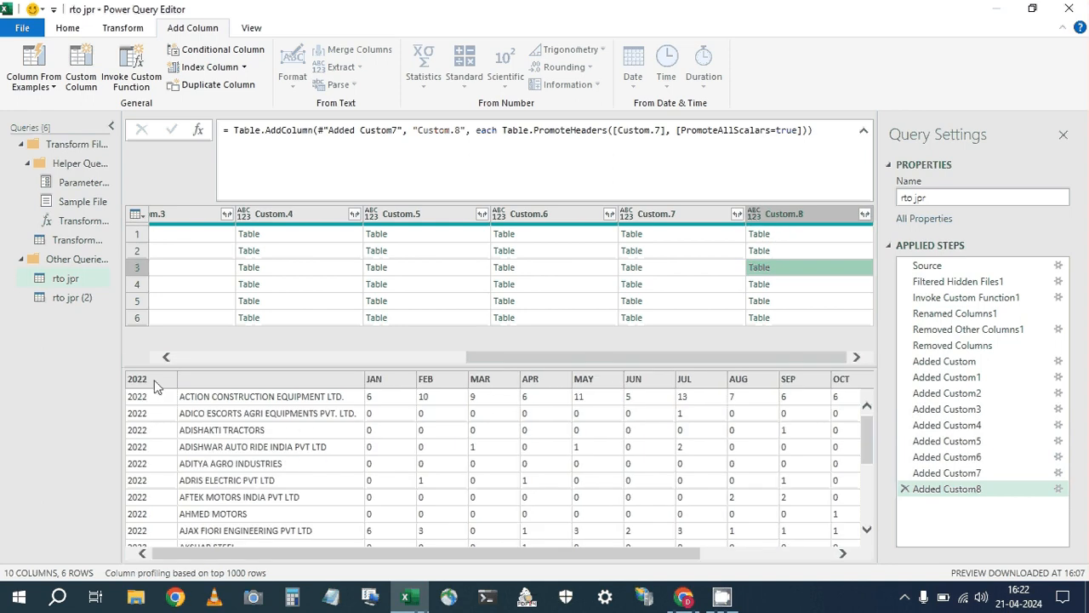
pyautogui.press('Down')
pyautogui.press('Down')
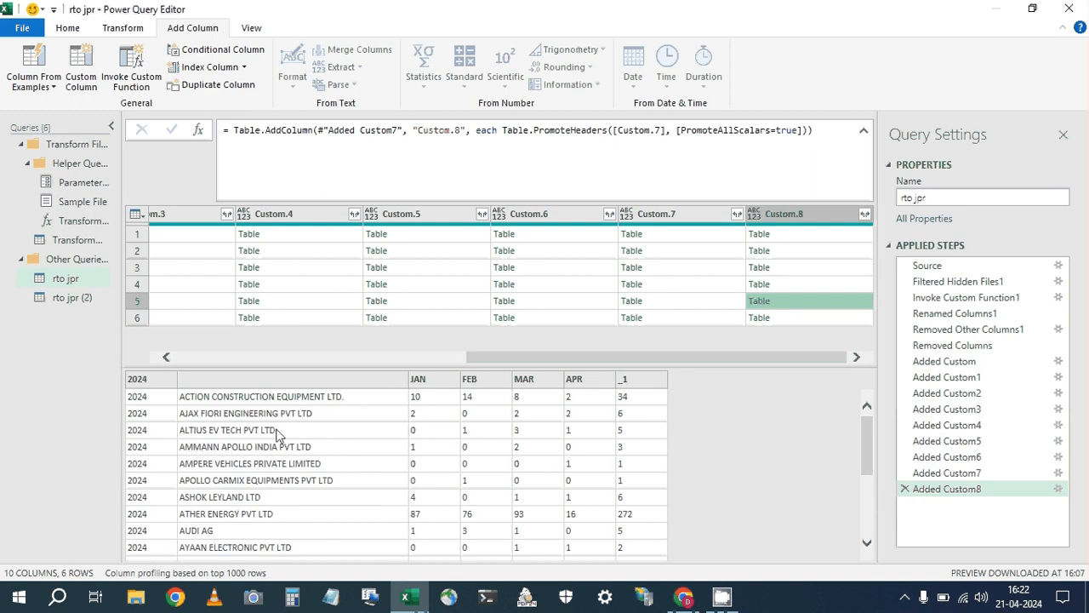
pyautogui.click(835, 316)
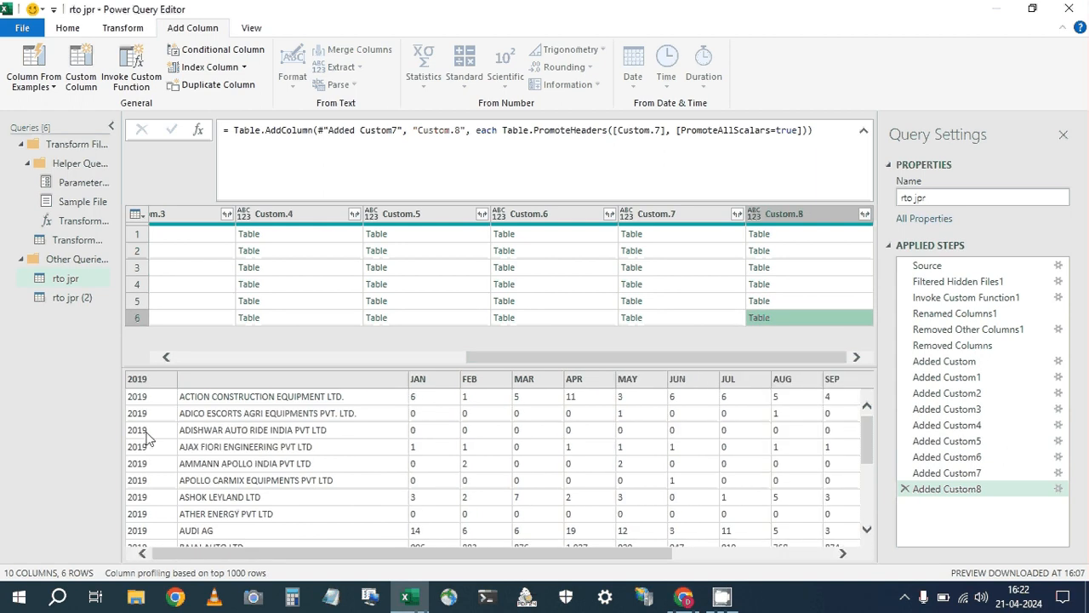
# In the rto jpr (2) query, rename the column with the blank header to DLR.
pyautogui.click(68, 297)
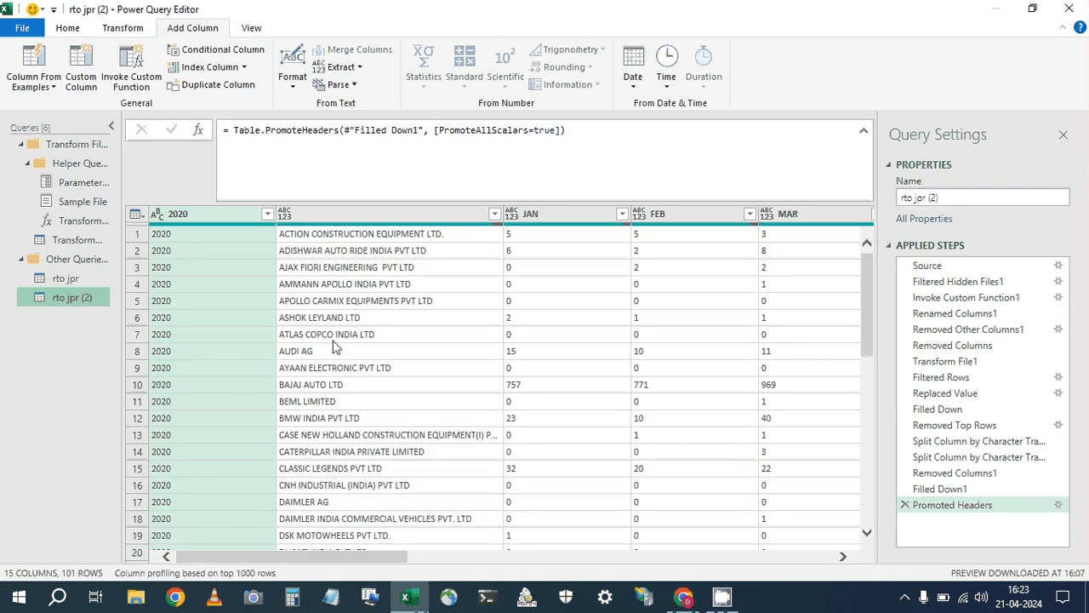
pyautogui.doubleClick(334, 217)
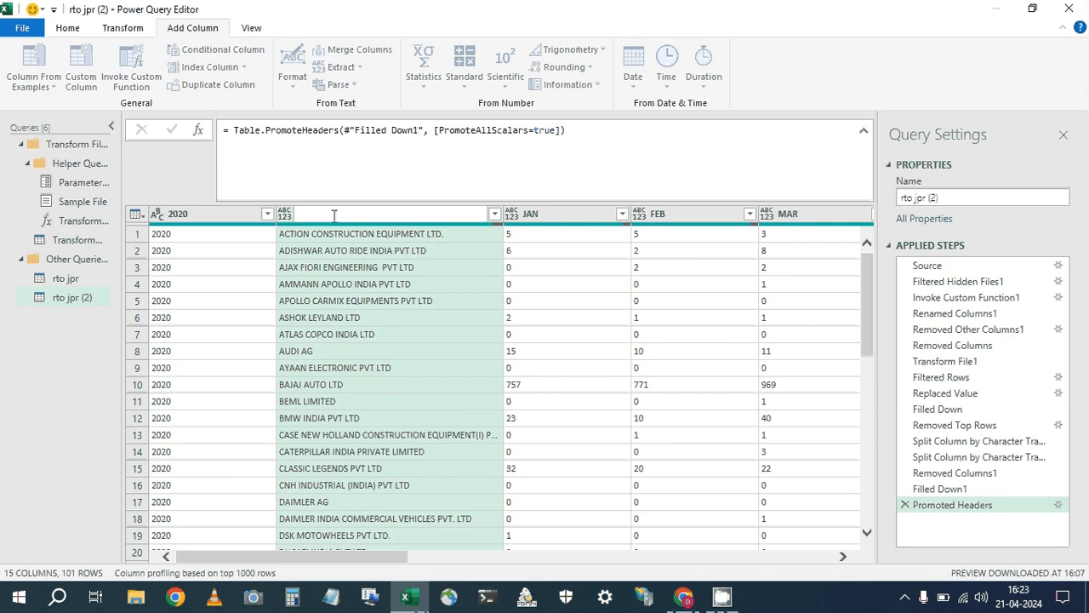
pyautogui.write('DLR')
pyautogui.press('Return')
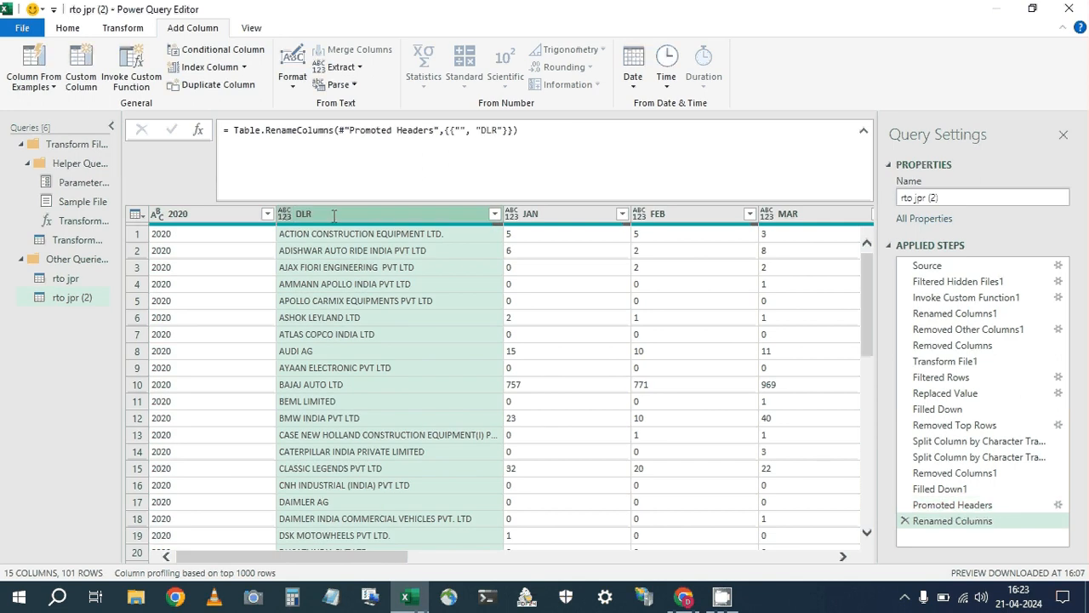
# Examine the Table.RenameColumns formula, and preview the nested Custom.8 tables of the rto jpr query to check their second column's header.
pyautogui.click(526, 159)
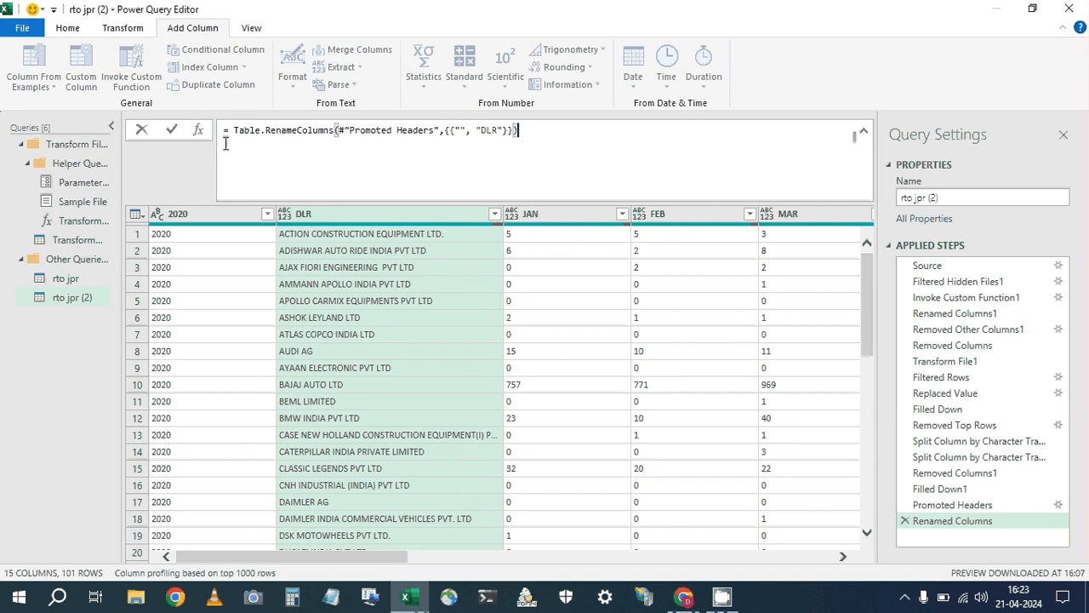
pyautogui.click(457, 130)
pyautogui.click(722, 416)
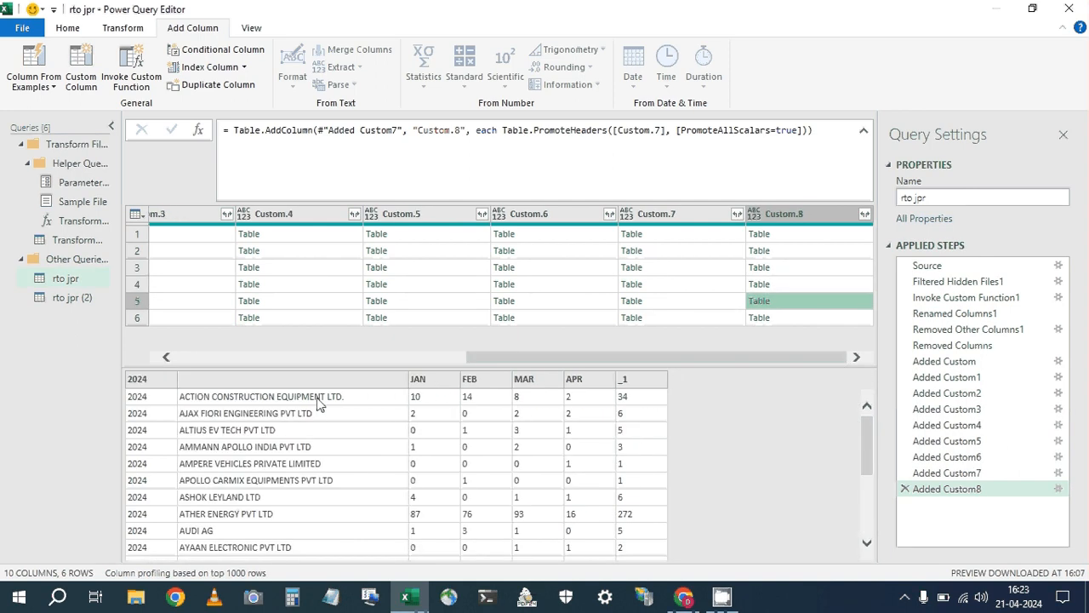
pyautogui.click(824, 254)
pyautogui.press('Down')
pyautogui.press('Down')
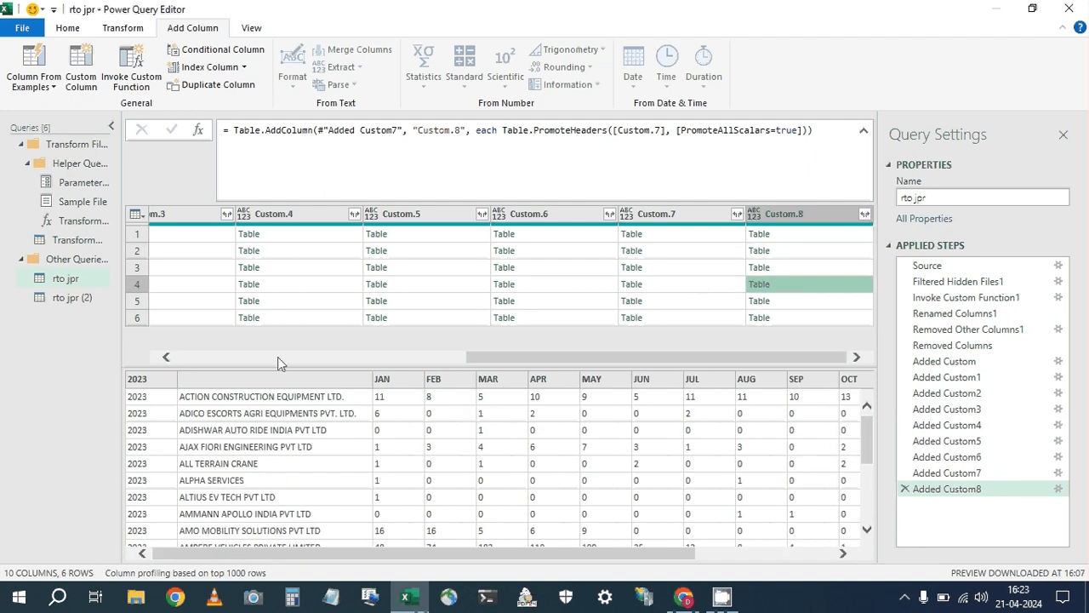
# Copy the complete Table.RenameColumns formula of the Renamed Columns step in the rto jpr (2) query.
pyautogui.click(72, 298)
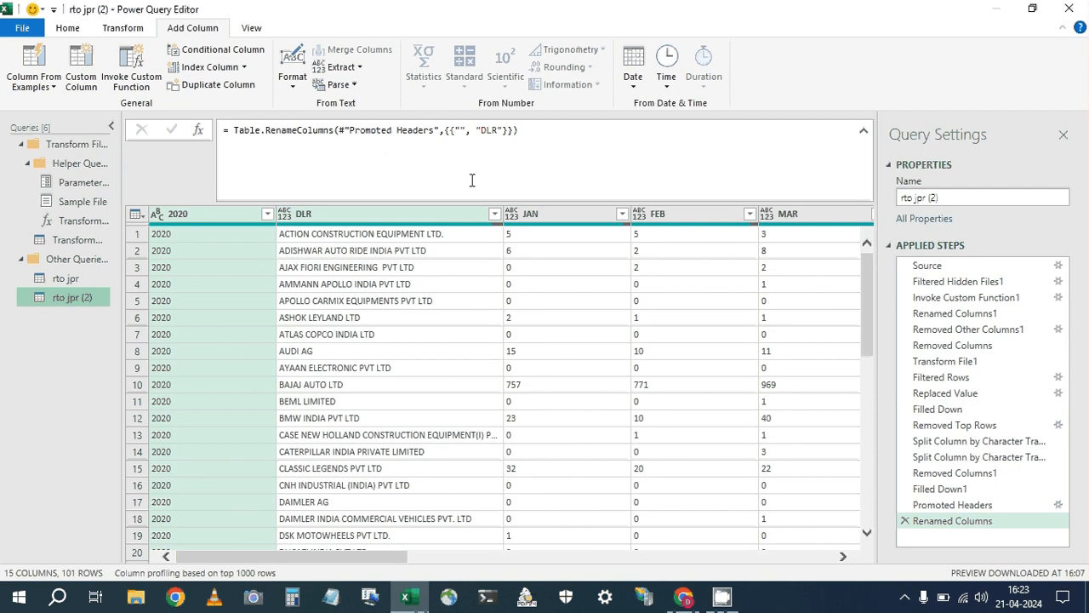
pyautogui.click(455, 130)
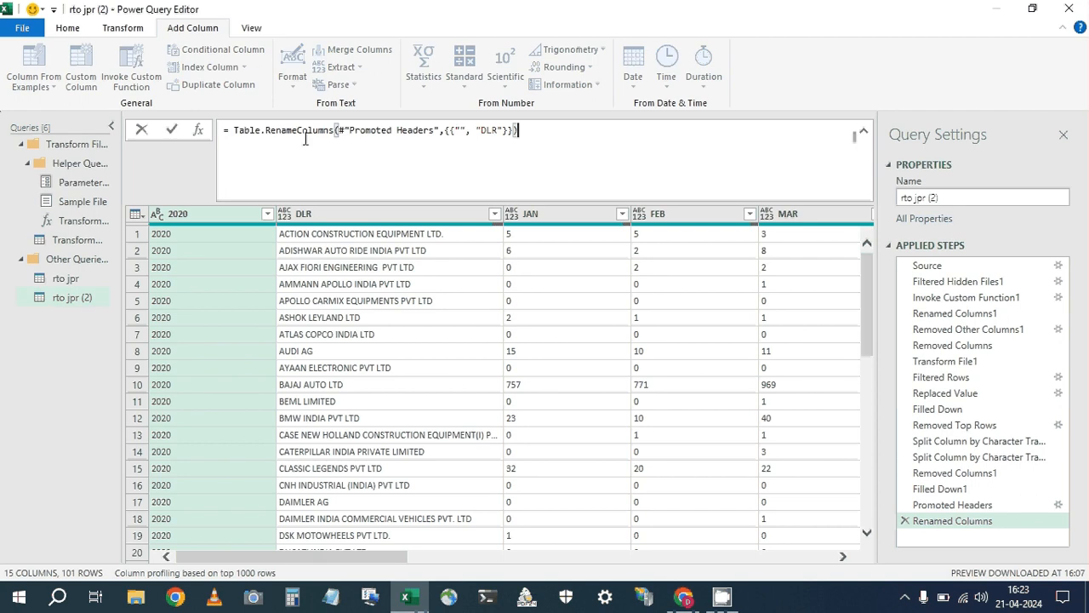
pyautogui.moveTo(306, 139); pyautogui.dragTo(252, 142)
pyautogui.hotkey('ctrl', 'c')
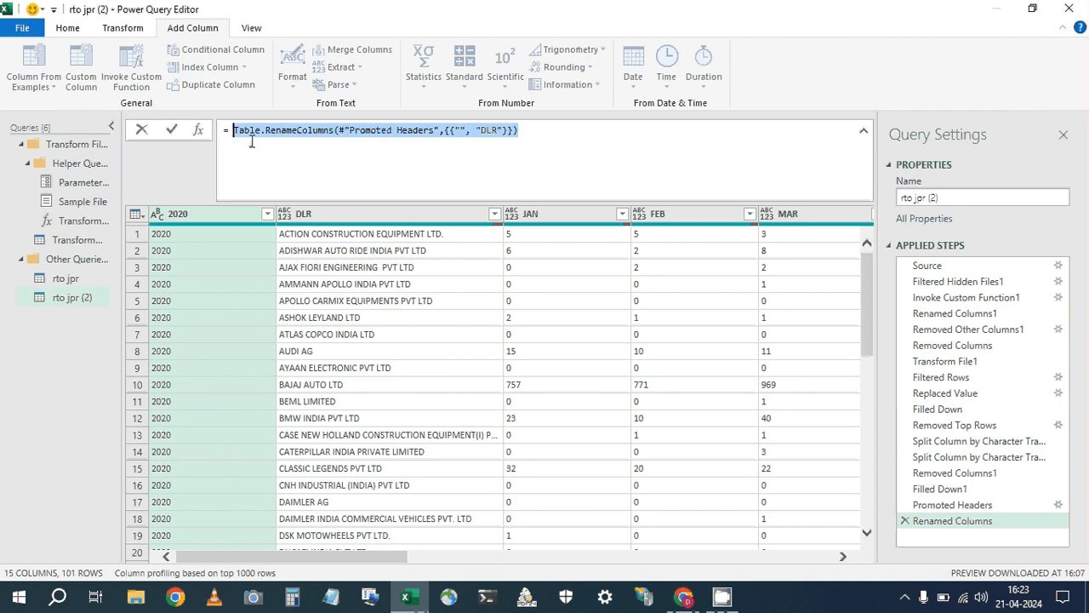
# In the rto jpr query, add custom column Custom.9 with the formula Table.RenameColumns([Custom.8],{{"", "DLR"}}).
pyautogui.click(57, 281)
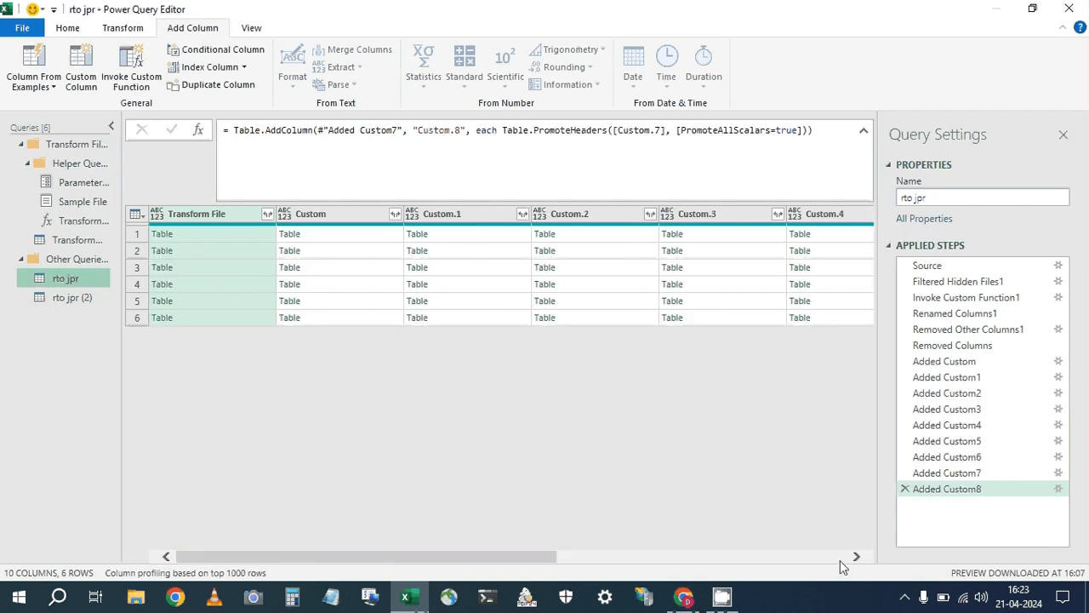
pyautogui.click(840, 560)
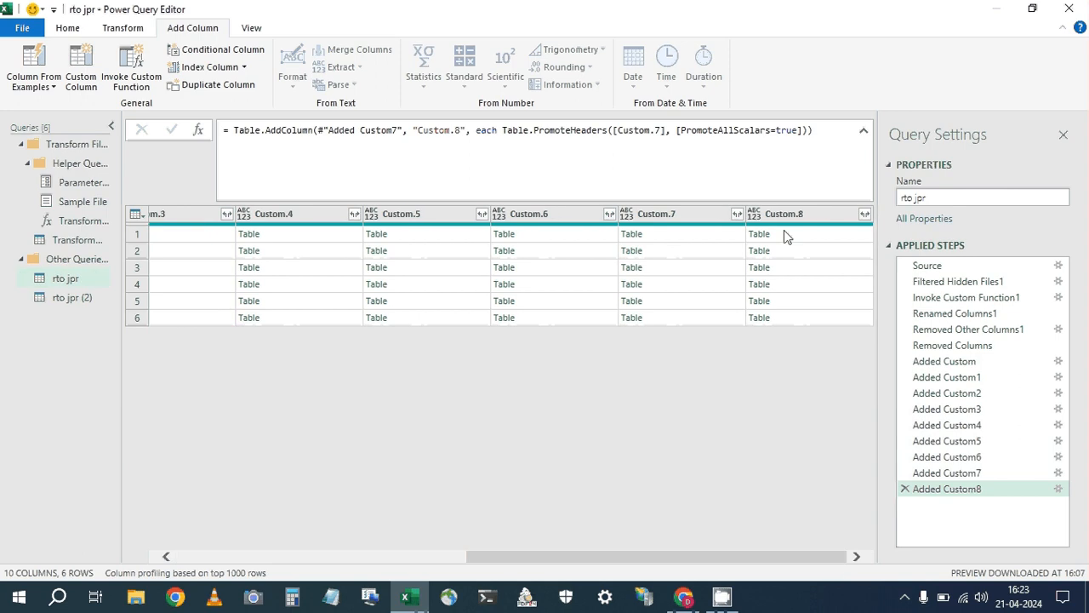
pyautogui.click(83, 75)
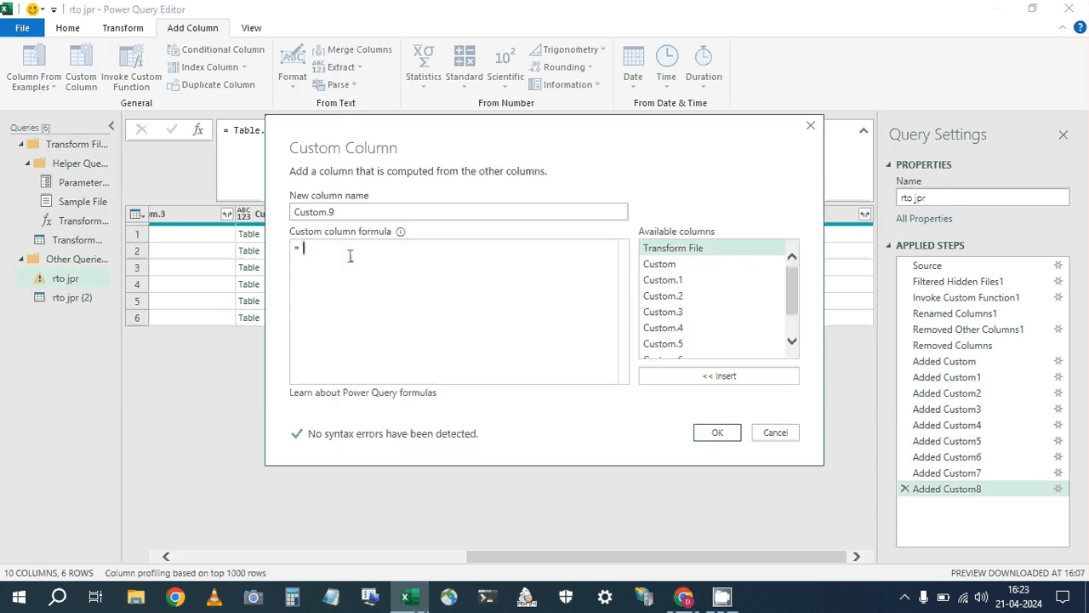
pyautogui.hotkey('ctrl', 'v')
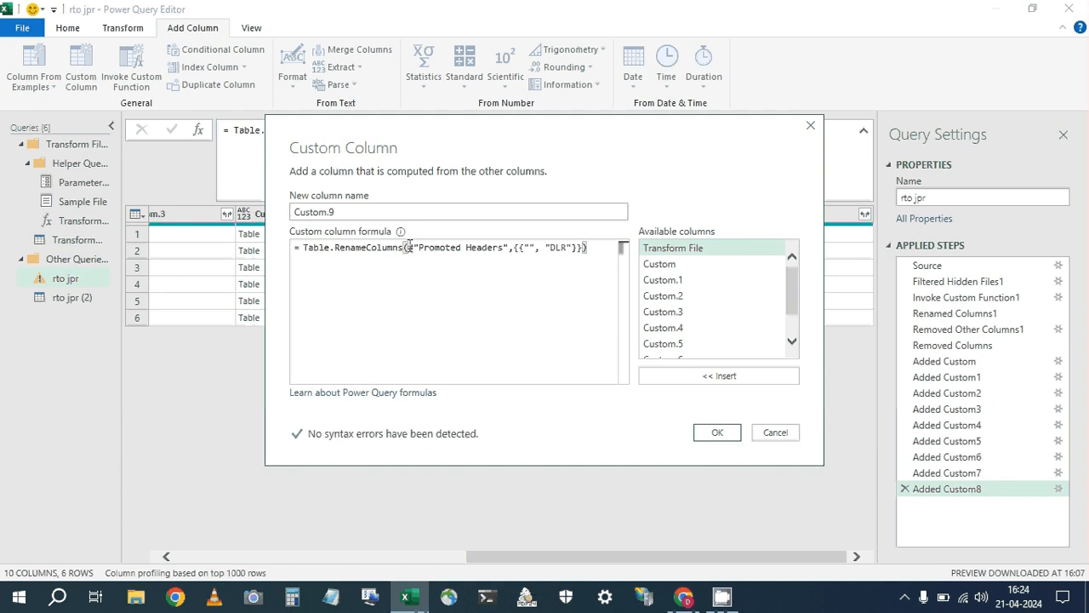
pyautogui.doubleClick(409, 247)
pyautogui.moveTo(507, 248); pyautogui.dragTo(511, 262)
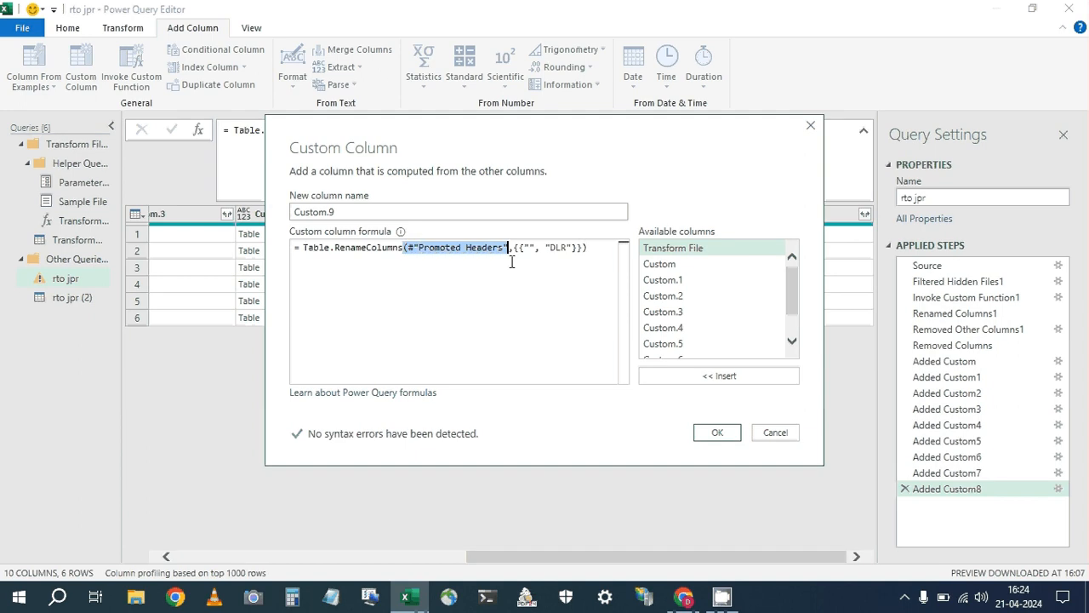
pyautogui.click(408, 247)
pyautogui.moveTo(409, 247); pyautogui.dragTo(508, 249)
pyautogui.press('BackSpace')
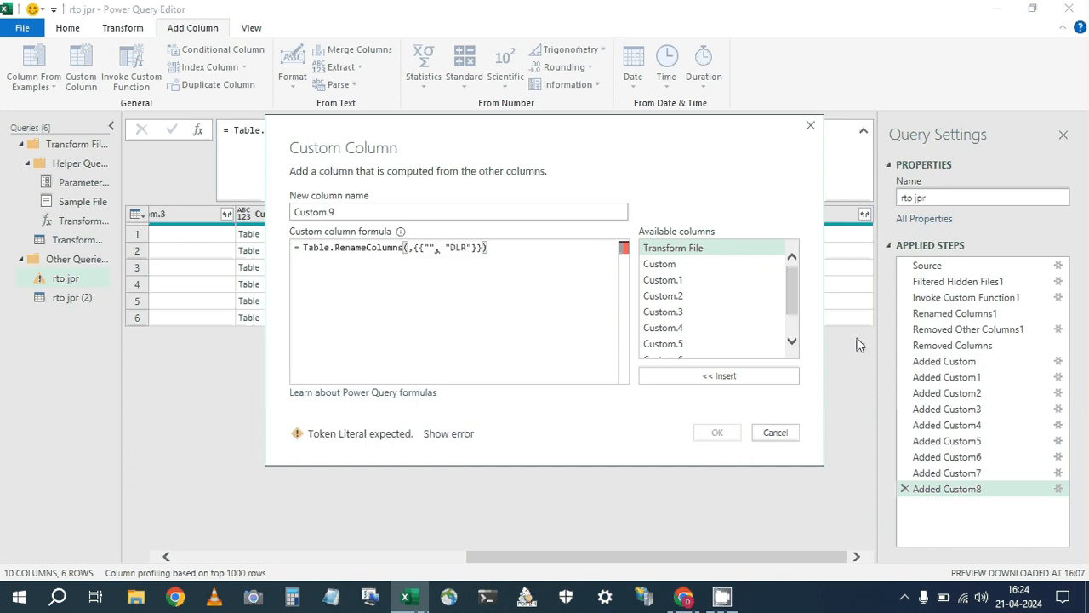
pyautogui.scroll(-1, 749, 349)
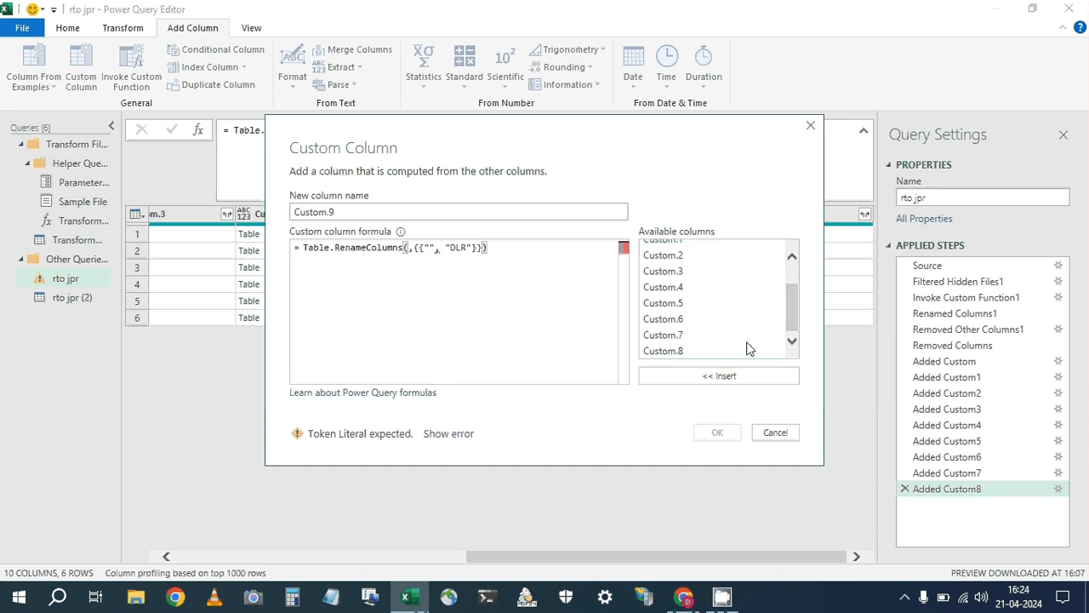
pyautogui.doubleClick(749, 351)
pyautogui.click(718, 432)
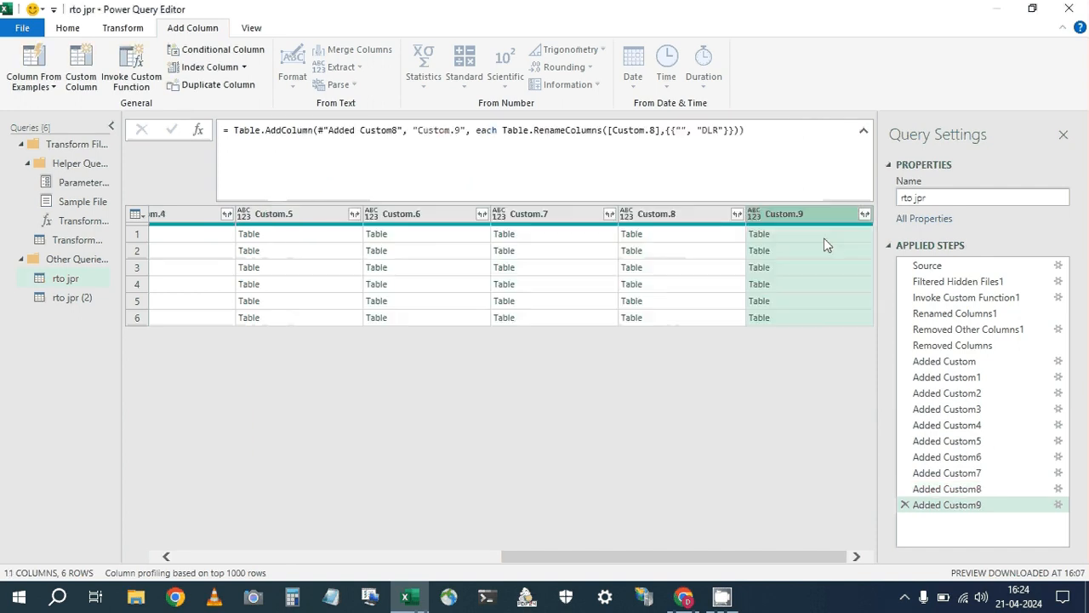
# Compare the headers in the nested tables of Custom.9 and Custom.8, and delete the Added Custom9 step.
pyautogui.click(824, 239)
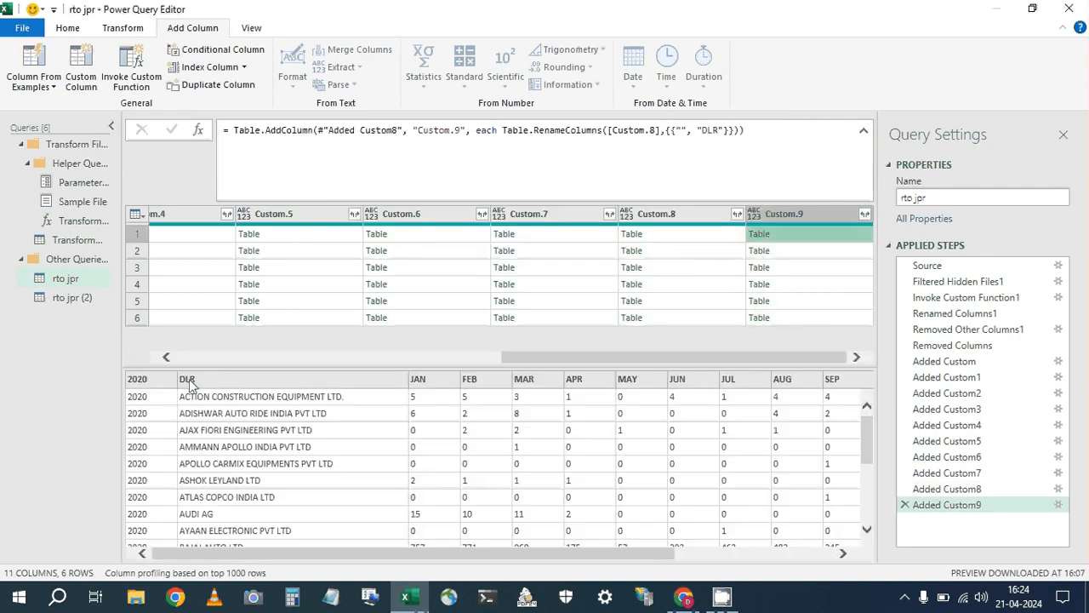
pyautogui.click(762, 267)
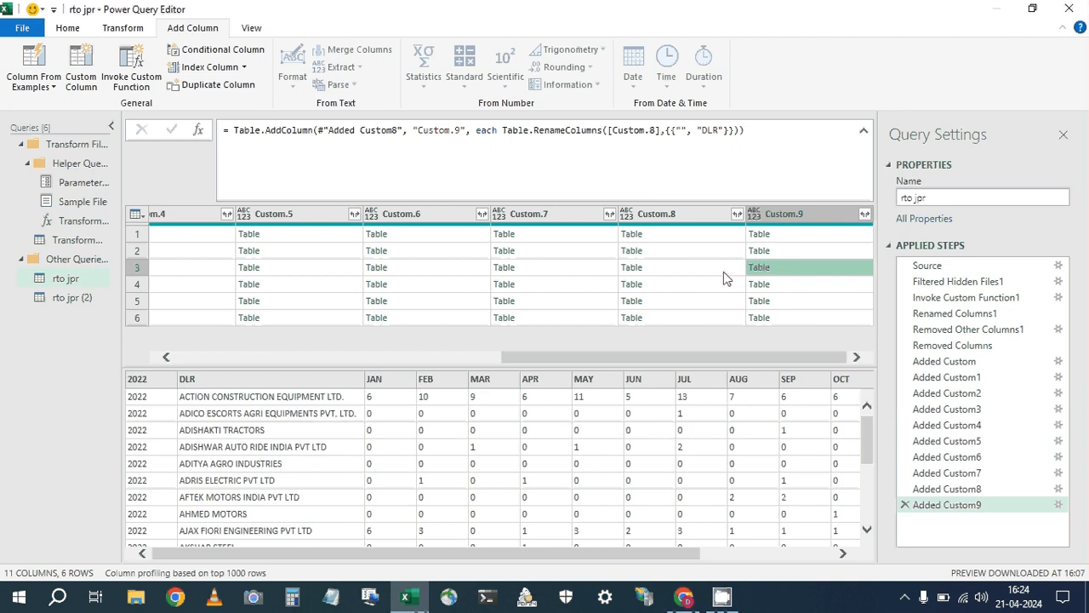
pyautogui.click(691, 272)
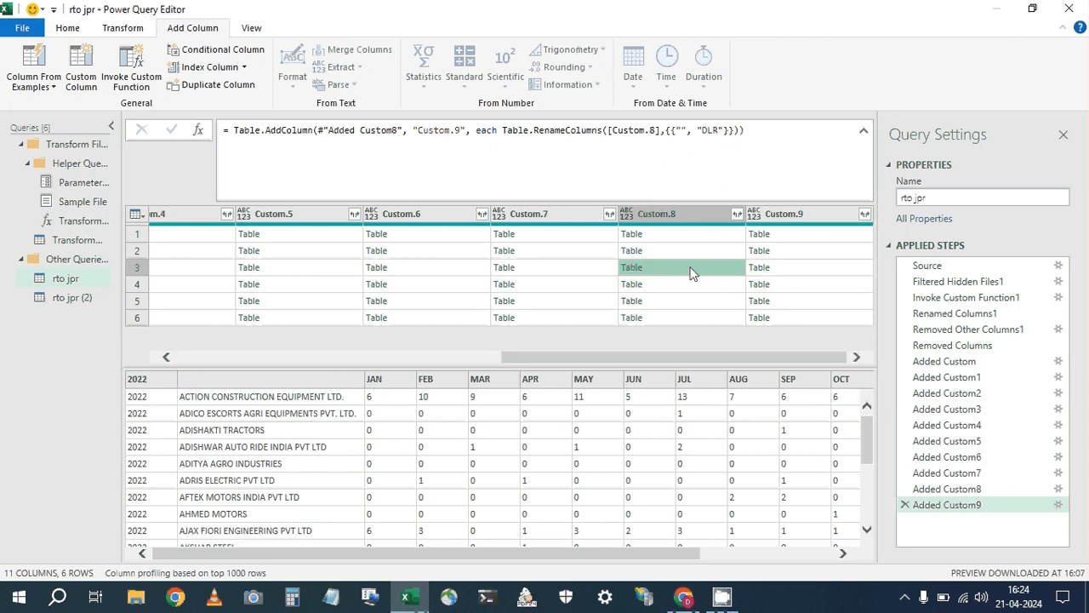
pyautogui.click(809, 304)
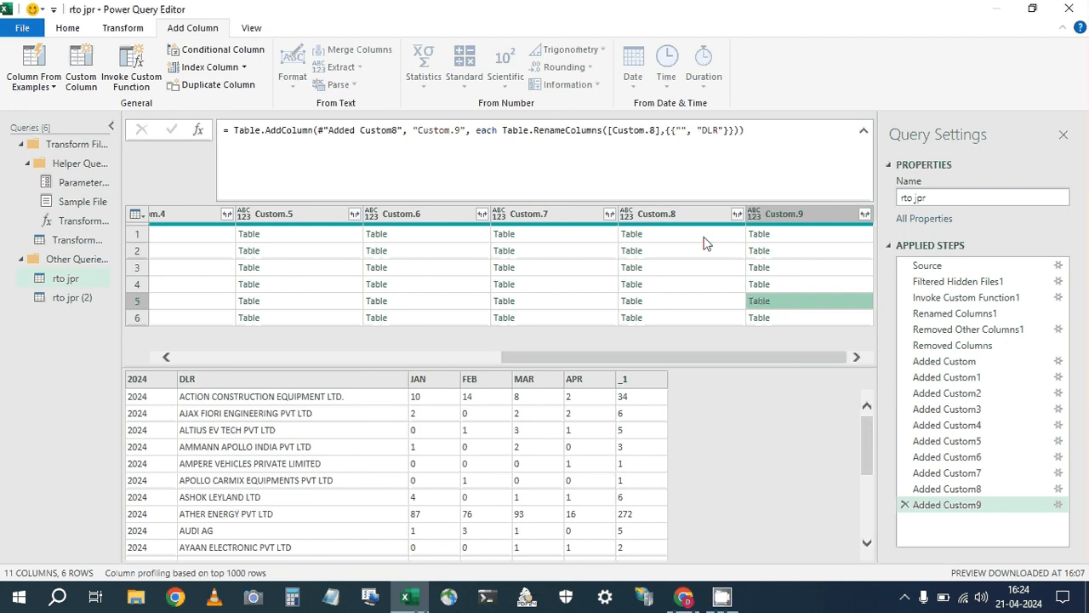
pyautogui.click(906, 505)
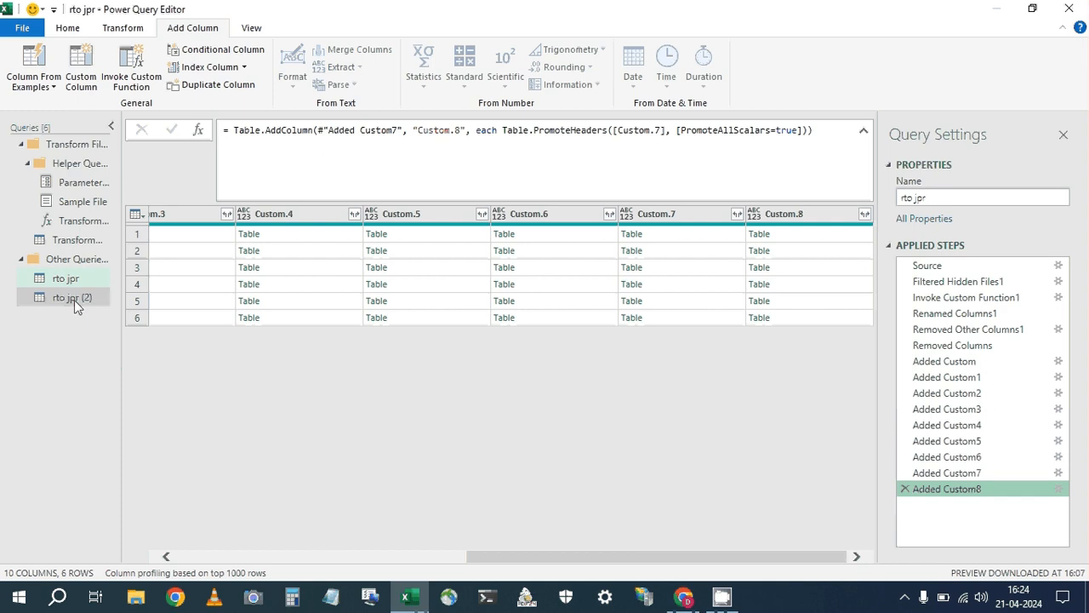
# Check the rto jpr (2) query's headers against the nested tables in rows 4 and 2 of Custom.8 in rto jpr.
pyautogui.click(74, 299)
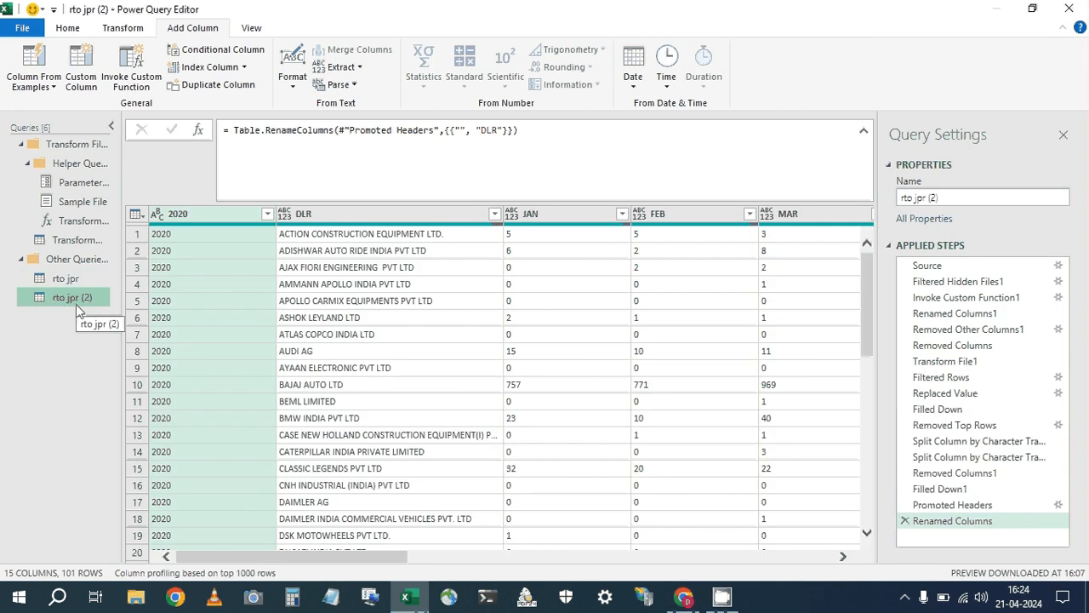
pyautogui.click(65, 279)
pyautogui.click(835, 553)
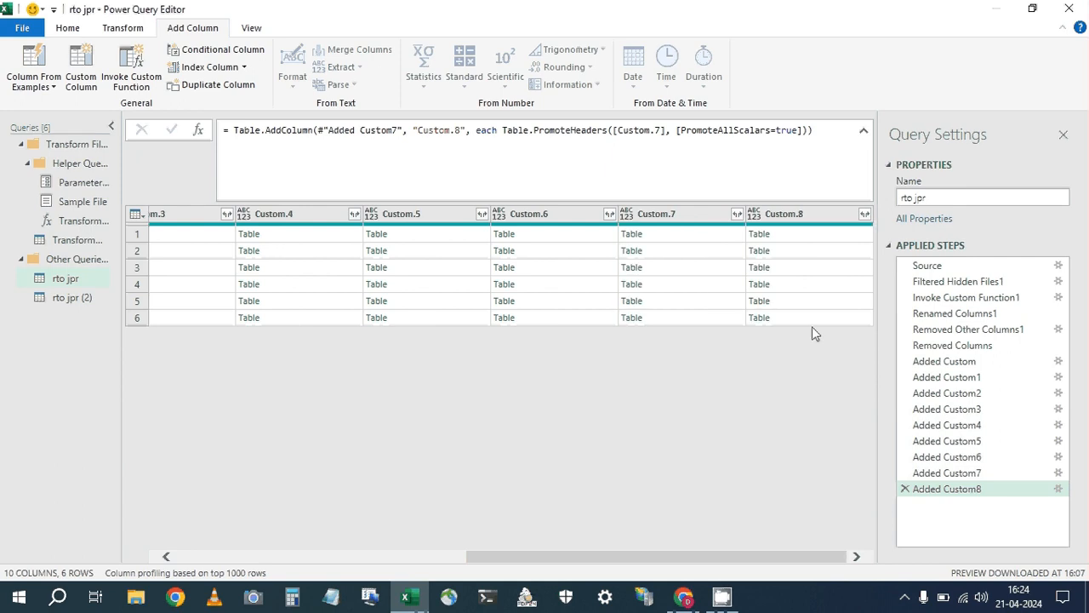
pyautogui.click(809, 284)
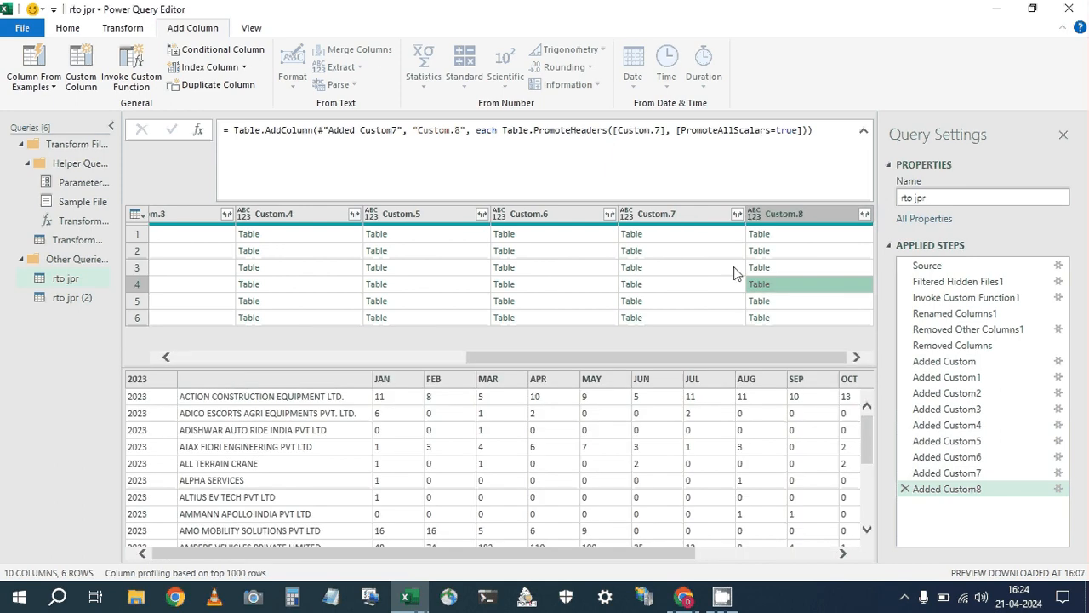
pyautogui.click(797, 251)
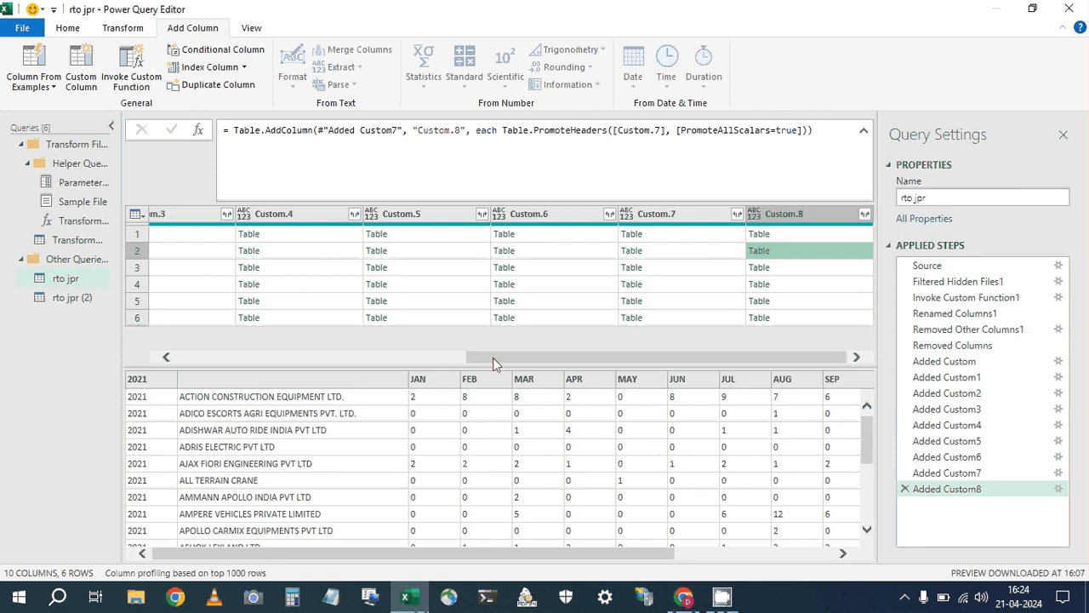
# In rto jpr (2), replace the {"", "DLR"} pair in the Renamed Columns formula with the Table.ColumnNames function.
pyautogui.click(65, 296)
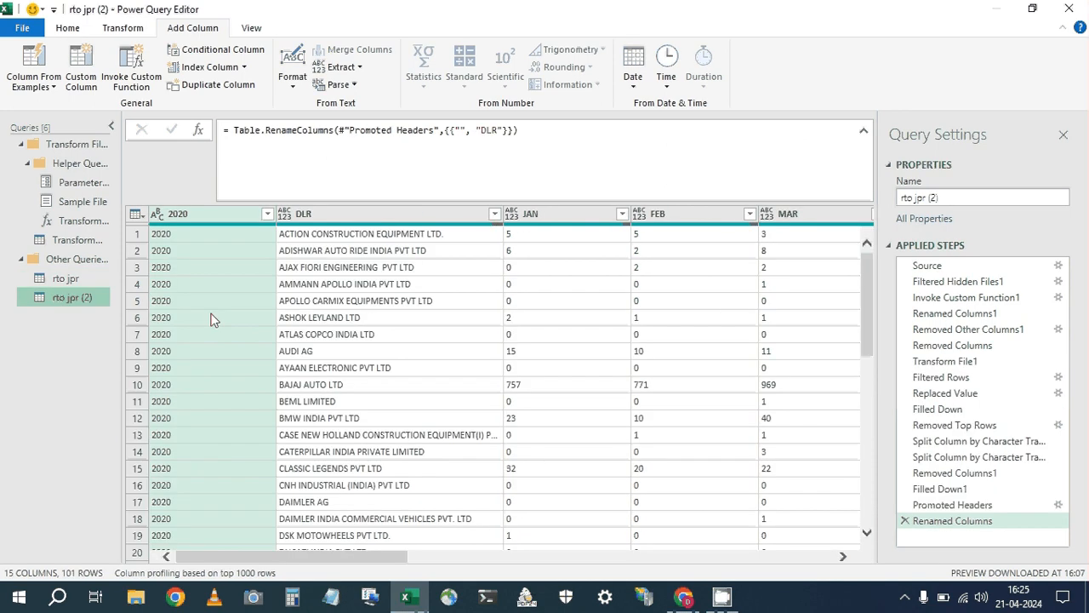
pyautogui.click(453, 132)
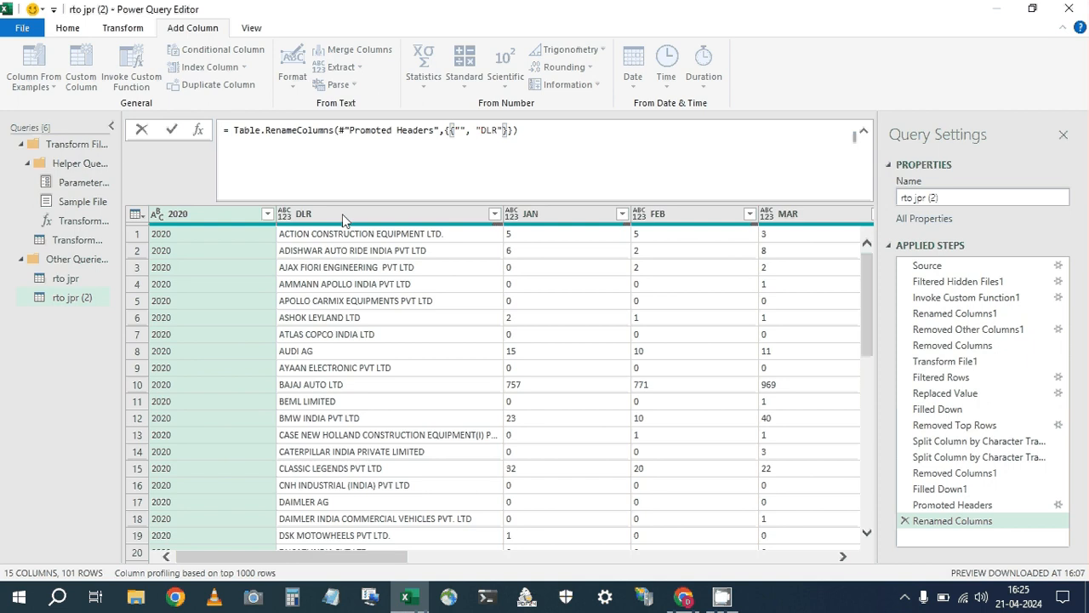
pyautogui.keyDown('shift'); pyautogui.click(508, 130); pyautogui.keyUp('shift')
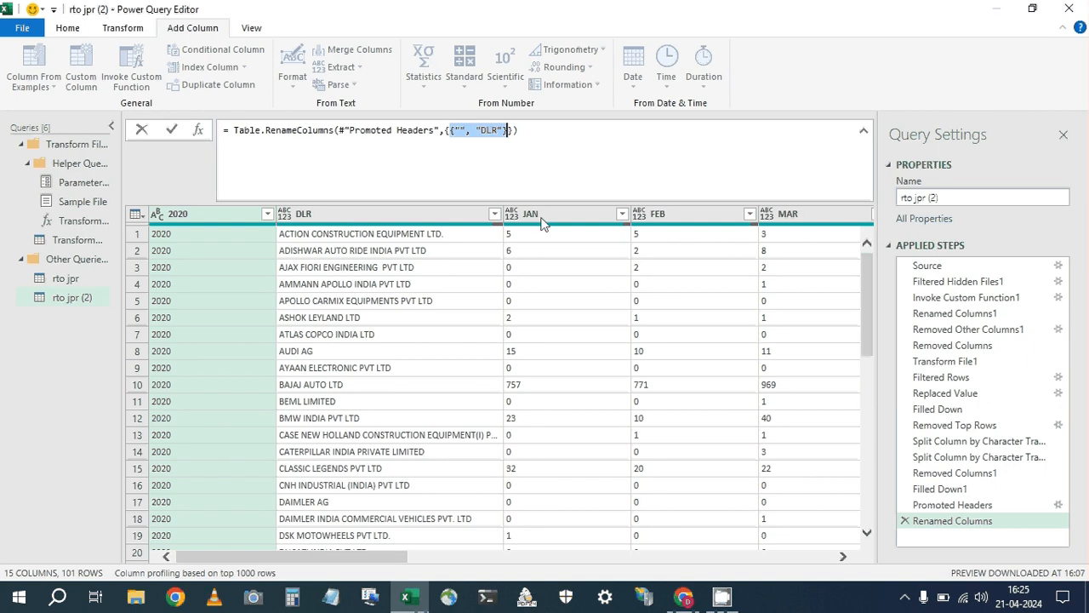
pyautogui.press('BackSpace')
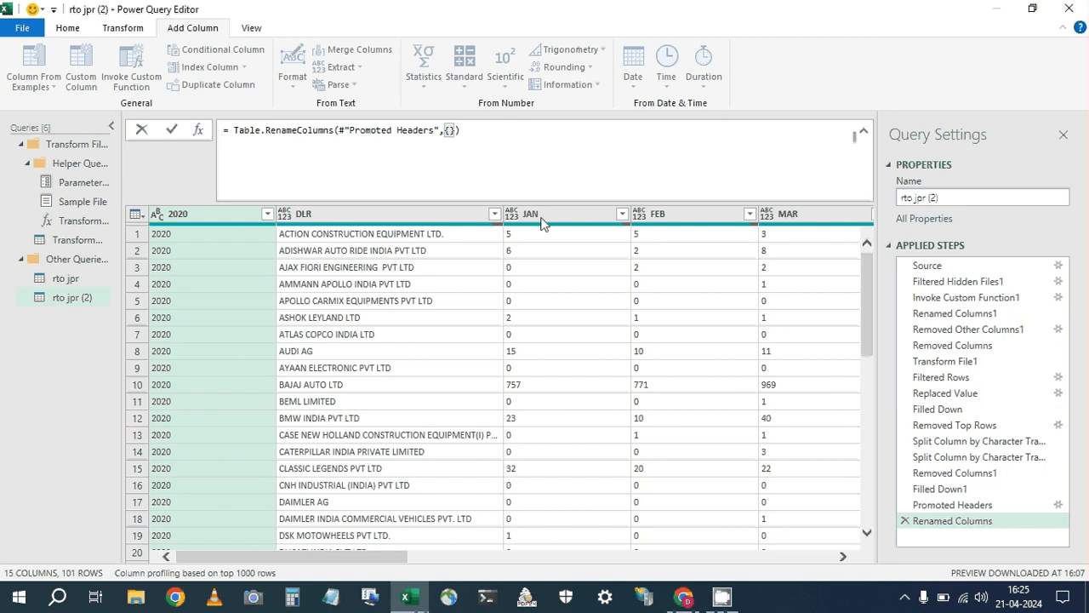
pyautogui.write('TAB')
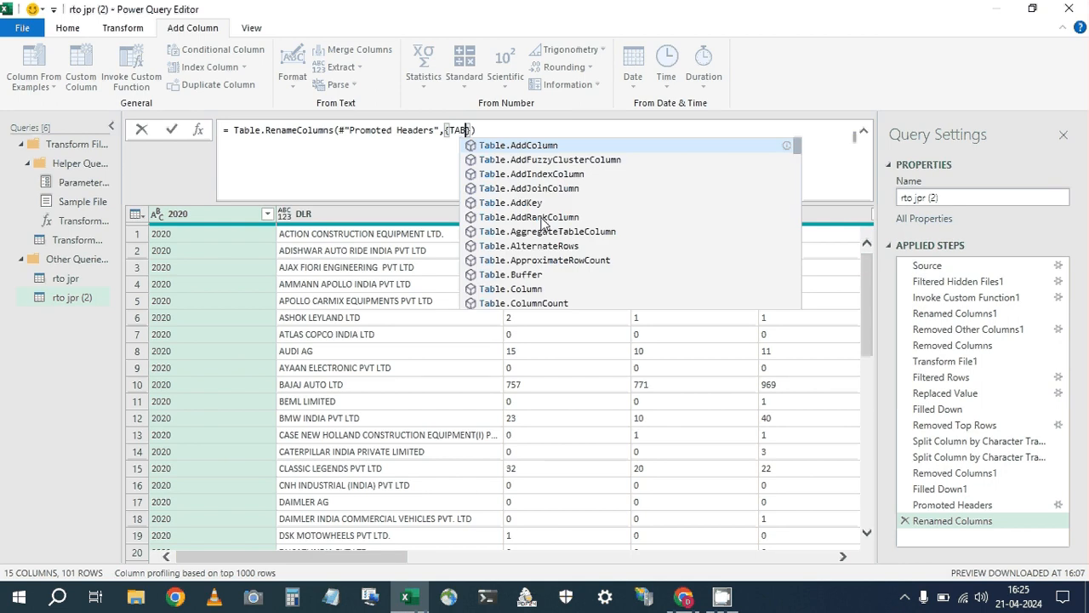
pyautogui.write('LE.')
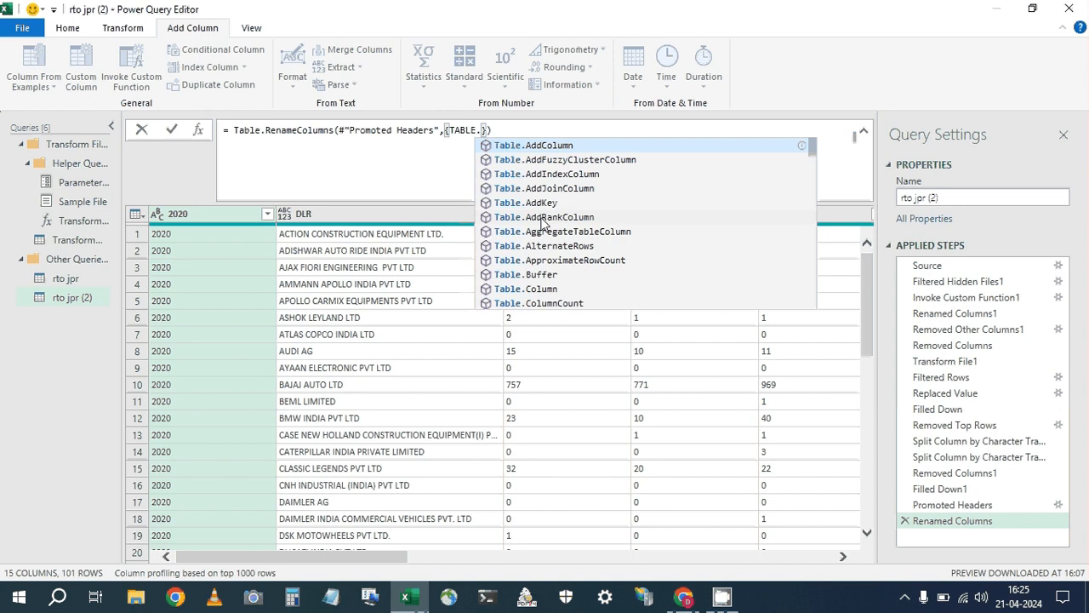
pyautogui.write('CO')
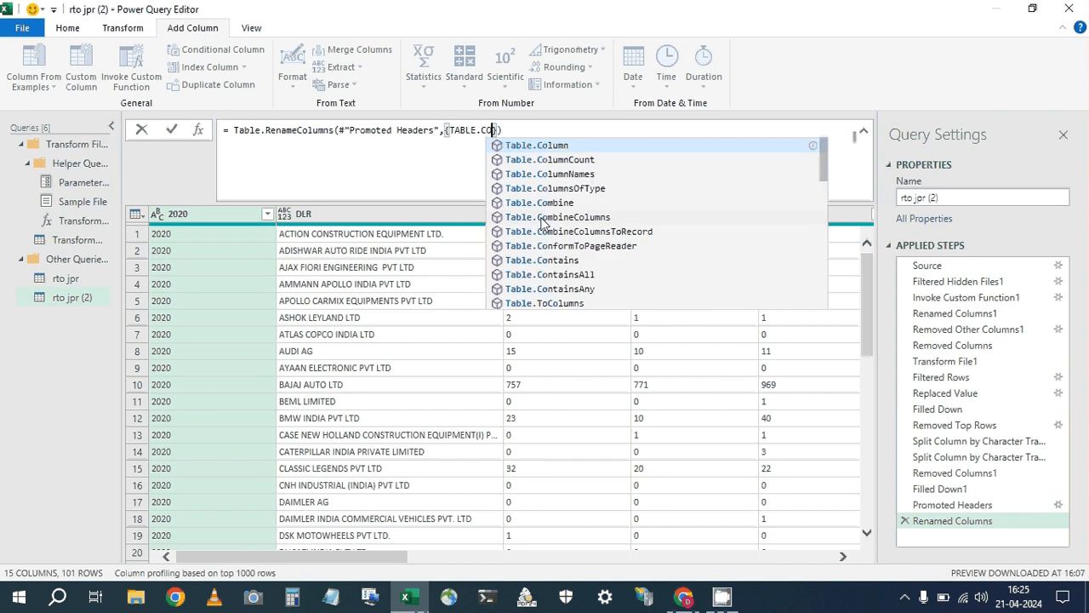
pyautogui.press('Escape')
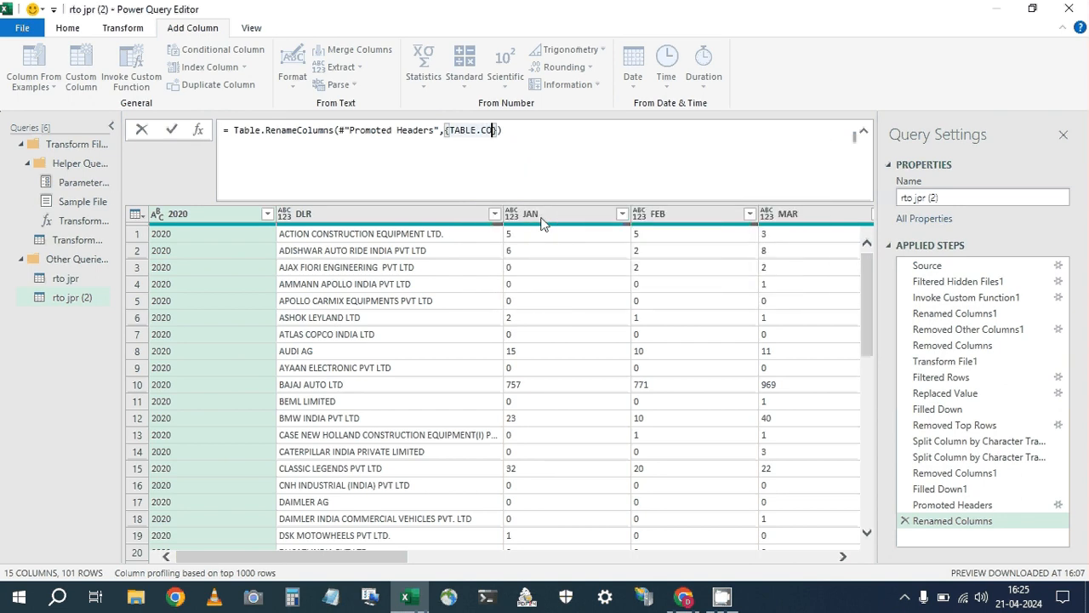
pyautogui.hotkey('ctrl', 'space')
pyautogui.press('Down')
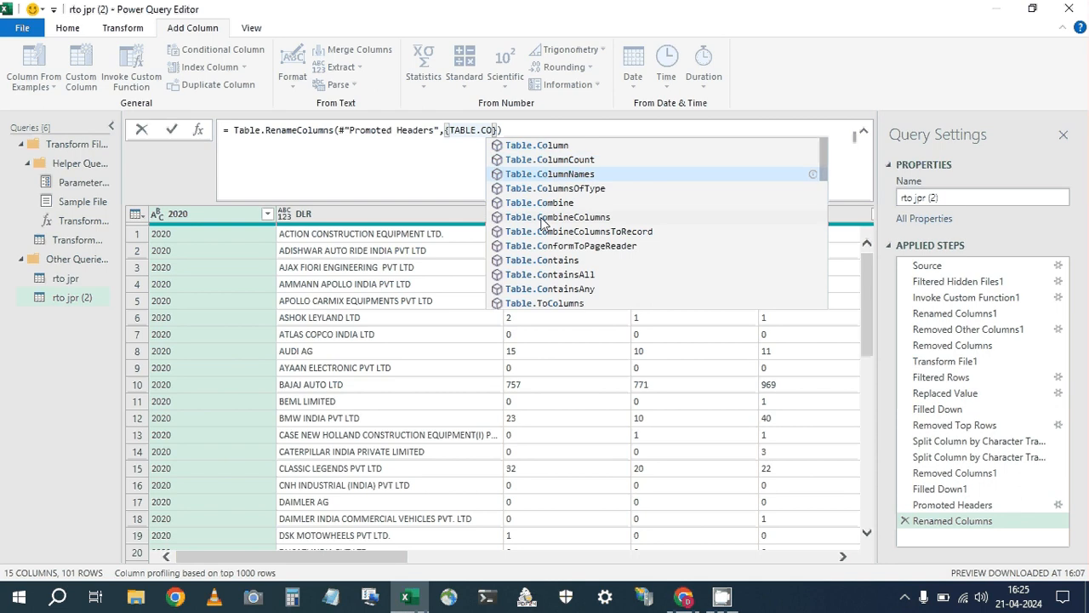
pyautogui.press('Tab')
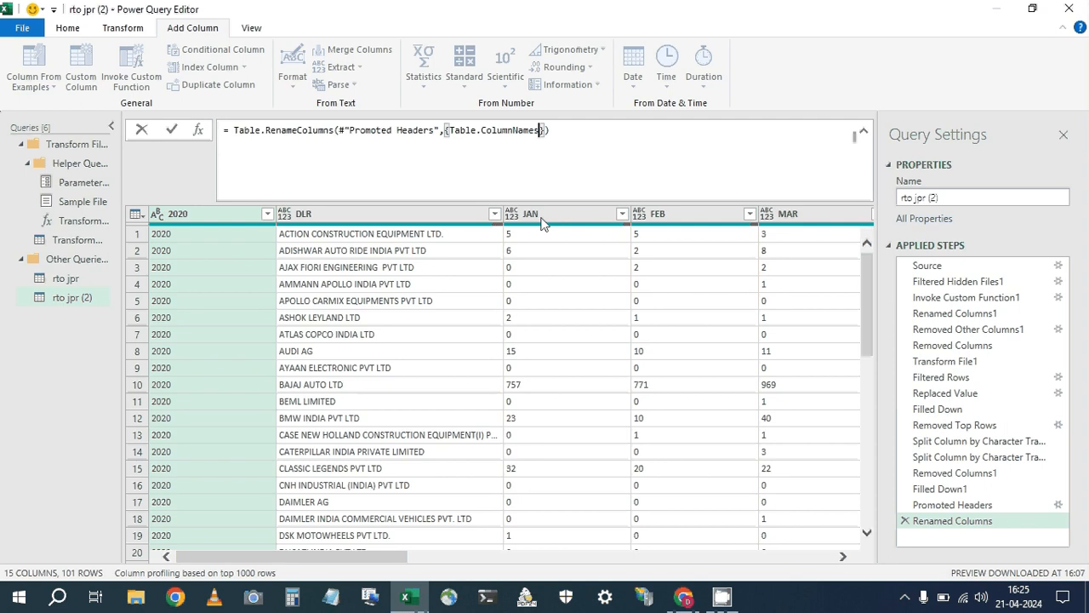
# Give Table.ColumnNames the #"Promoted Headers" step as its table argument.
pyautogui.write('()')
pyautogui.press('Left')
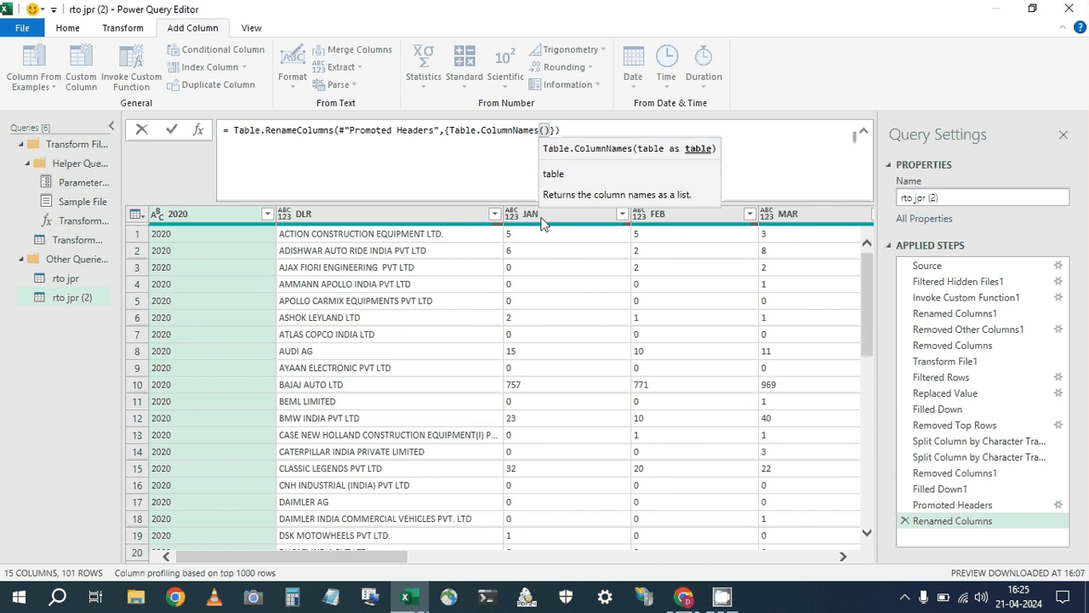
pyautogui.write('#')
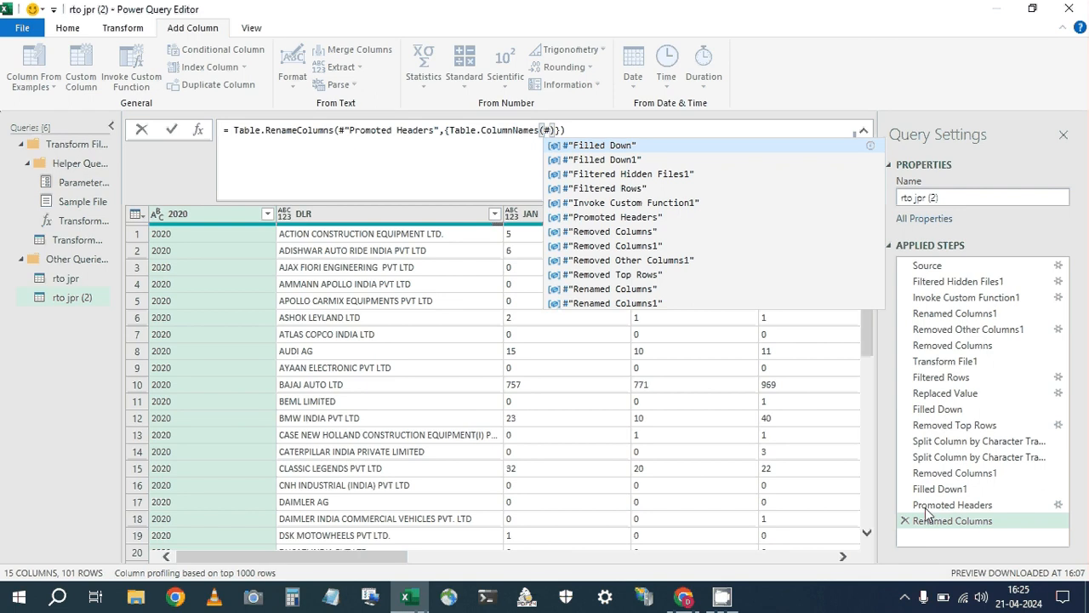
pyautogui.click(657, 219)
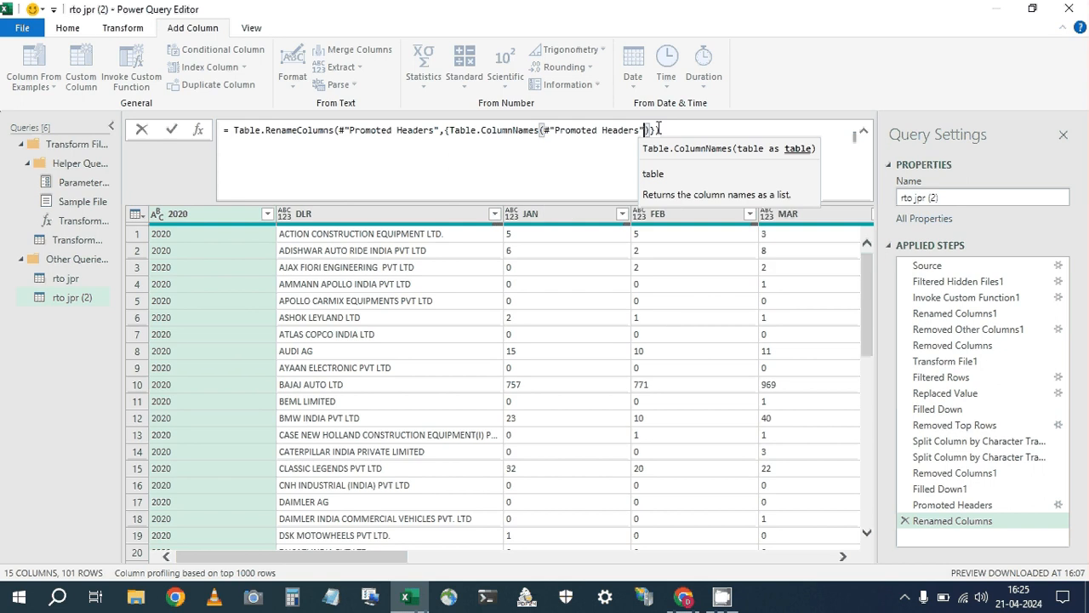
pyautogui.click(651, 129)
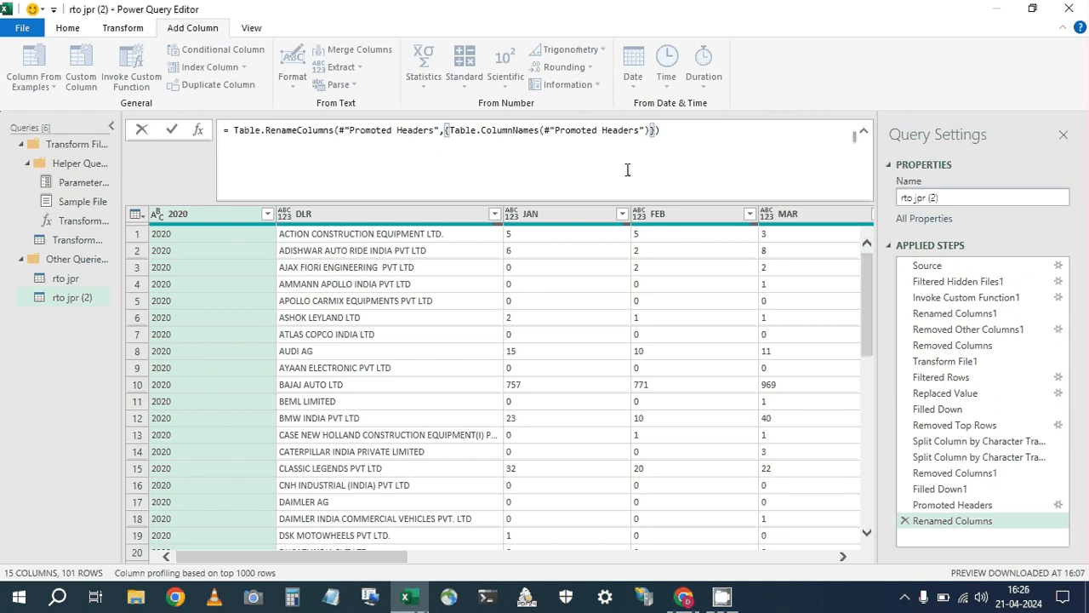
# Try to complete the rename pair with index {0} and a single-quoted new name, and delete the Renamed Columns step.
pyautogui.write('{0},')
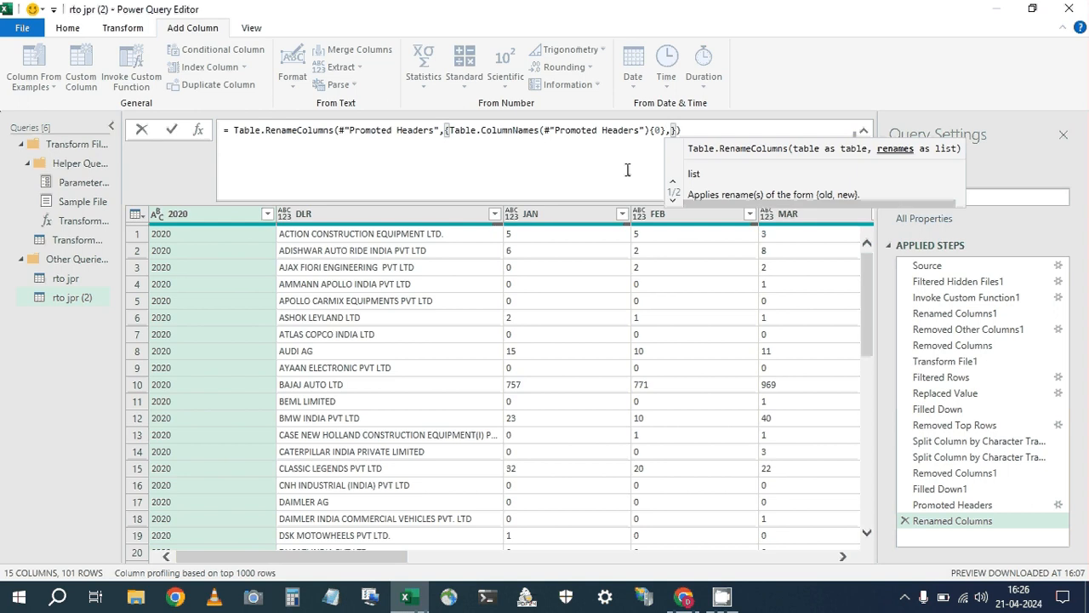
pyautogui.write("'")
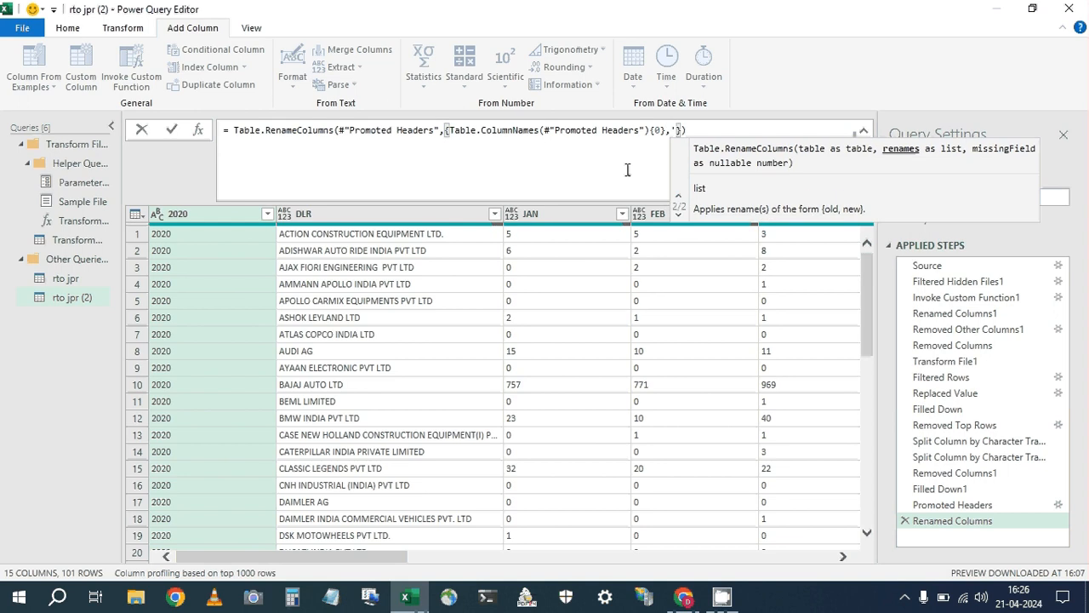
pyautogui.write("'dlr")
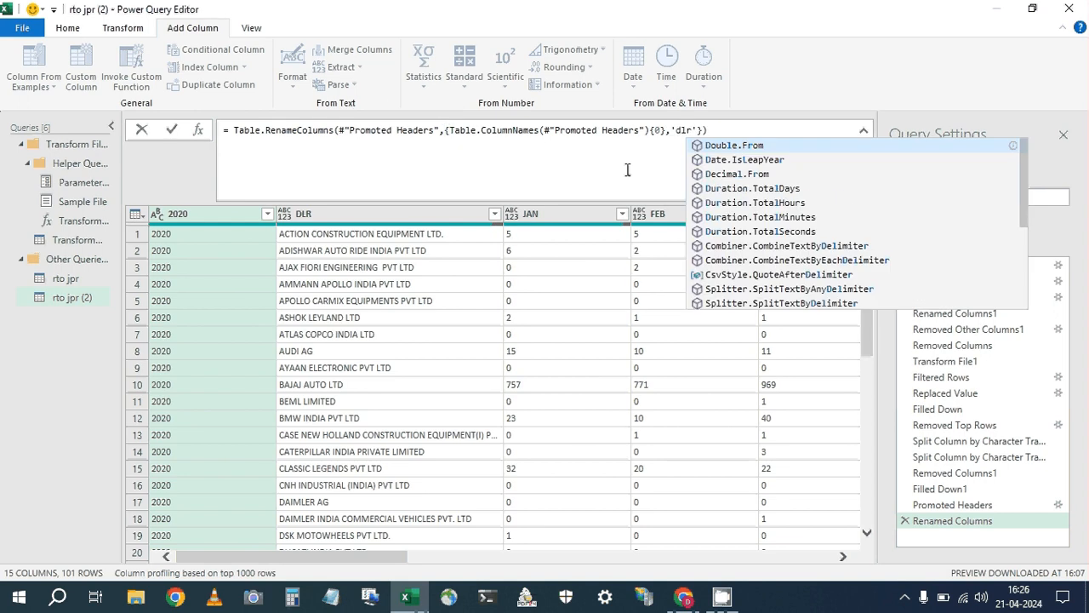
pyautogui.press('BackSpace')
pyautogui.press('BackSpace')
pyautogui.press('BackSpace')
pyautogui.write('D')
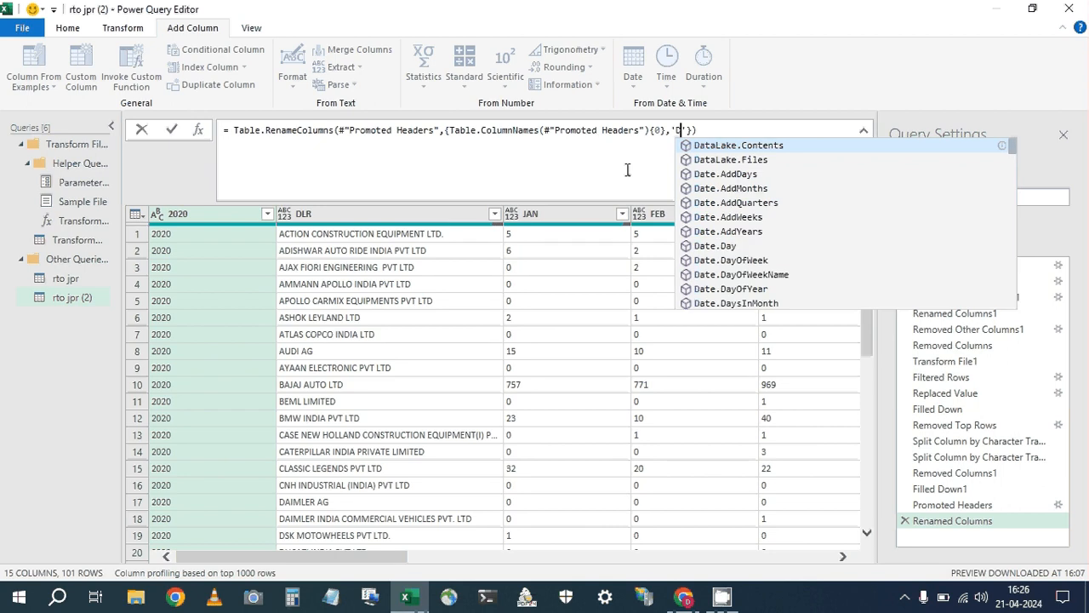
pyautogui.write('ate.IsLeapYear')
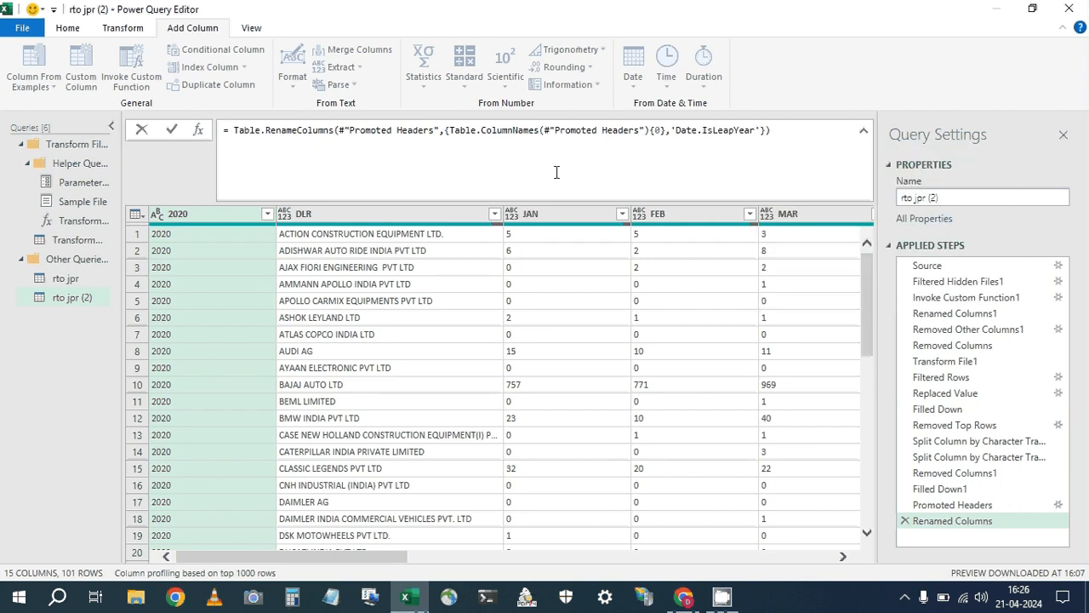
pyautogui.click(905, 522)
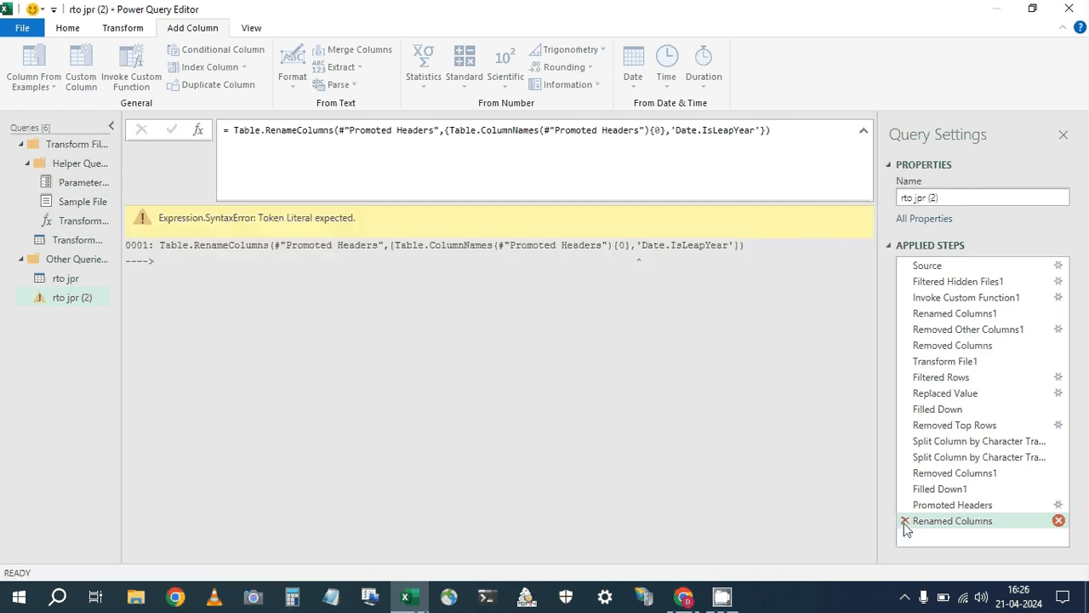
pyautogui.click(904, 522)
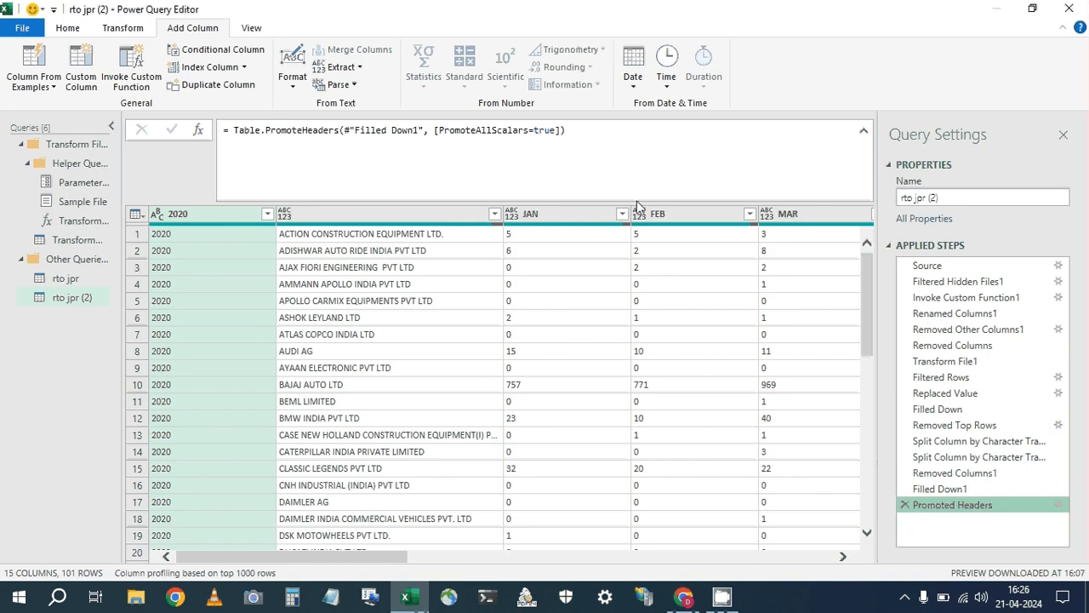
# Rename the blank-headed second column of rto jpr (2) to DLR.
pyautogui.click(341, 215)
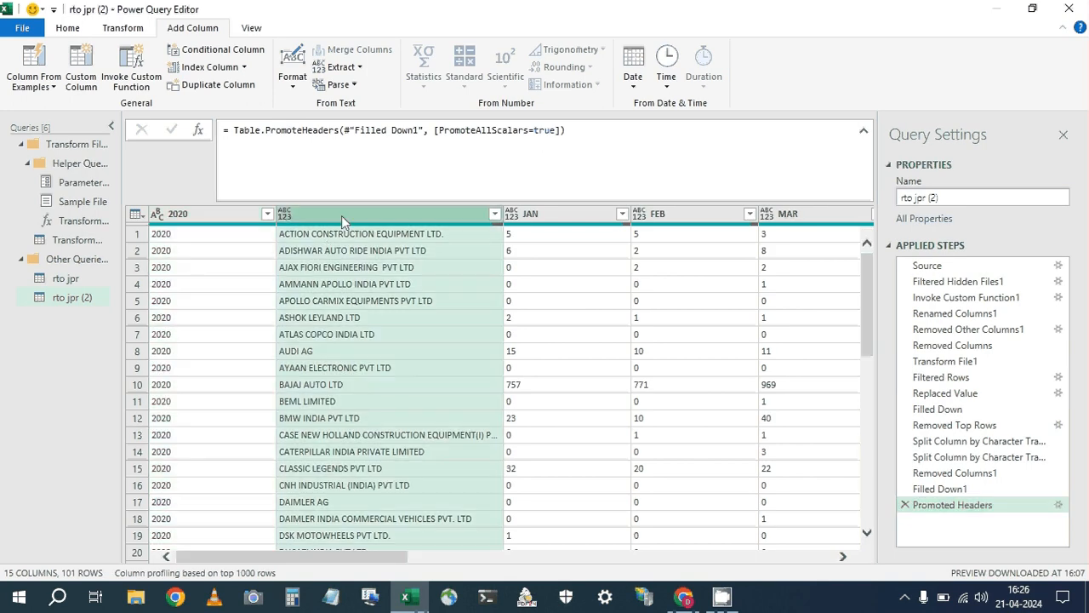
pyautogui.doubleClick(341, 215)
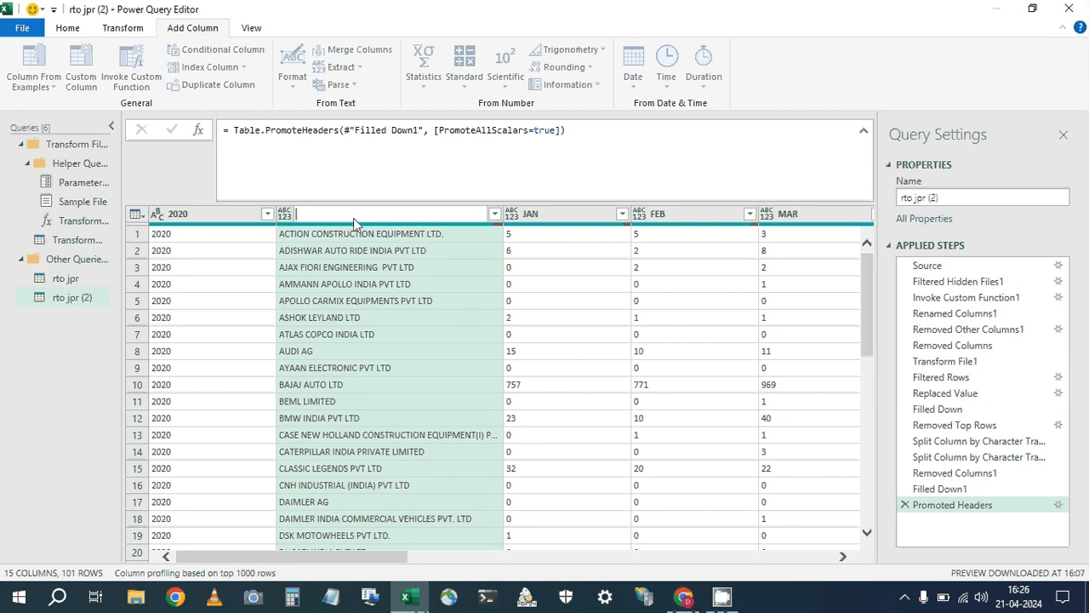
pyautogui.write('DLR')
pyautogui.press('Return')
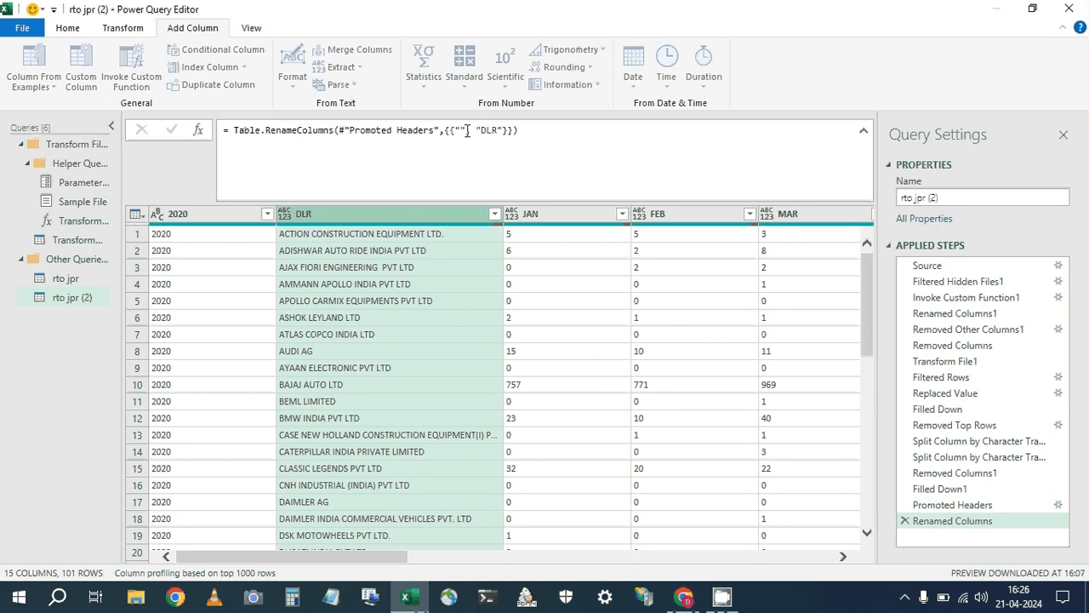
# Copy the whole Table.RenameColumns formula of the Renamed Columns step, including its equals sign.
pyautogui.click(457, 131)
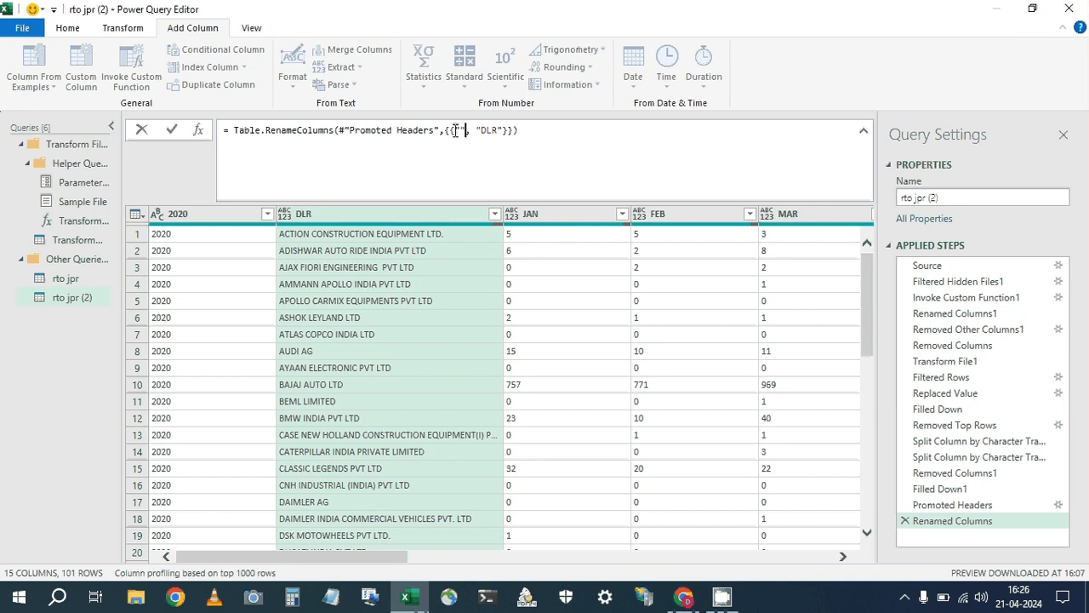
pyautogui.doubleClick(456, 130)
pyautogui.click(458, 129)
pyautogui.doubleClick(457, 129)
pyautogui.moveTo(561, 132); pyautogui.dragTo(223, 132)
pyautogui.hotkey('ctrl', 'c')
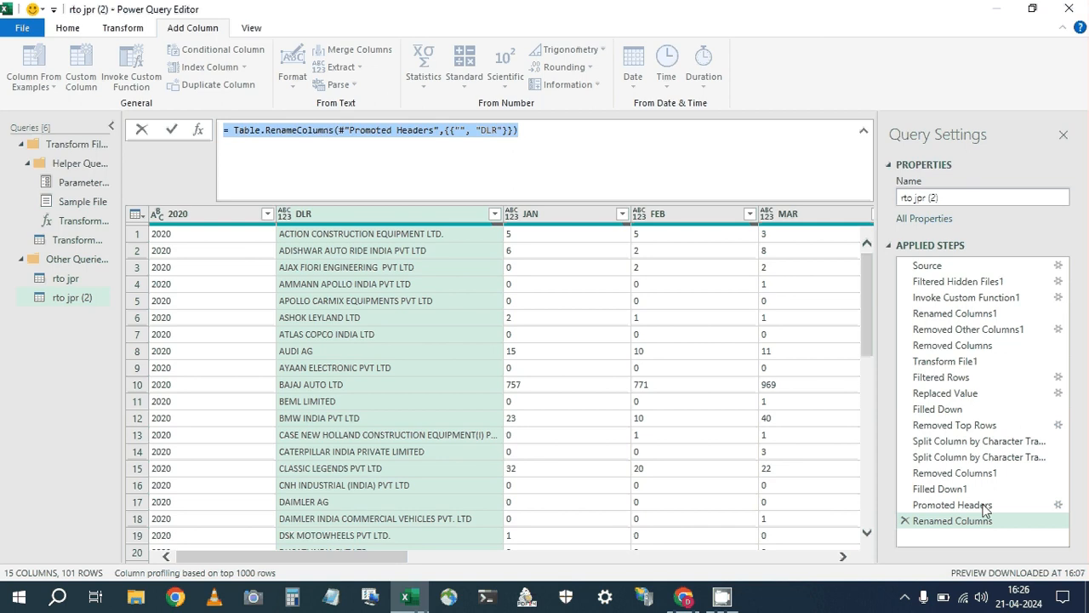
# Delete the Renamed Columns step and try pasting the copied Table.RenameColumns formula over the Promoted Headers formula.
pyautogui.click(908, 523)
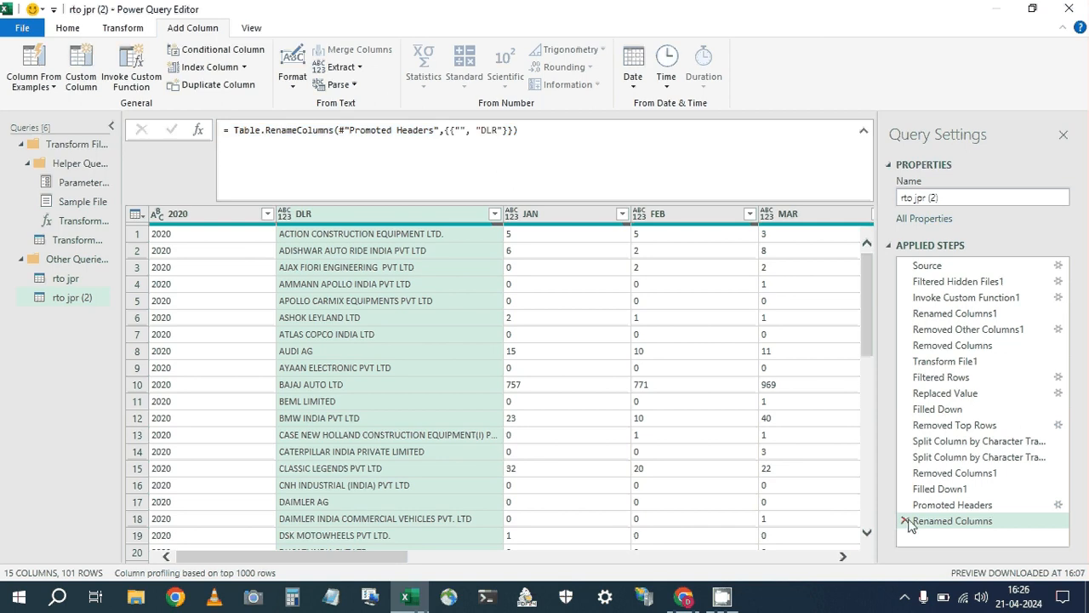
pyautogui.click(905, 522)
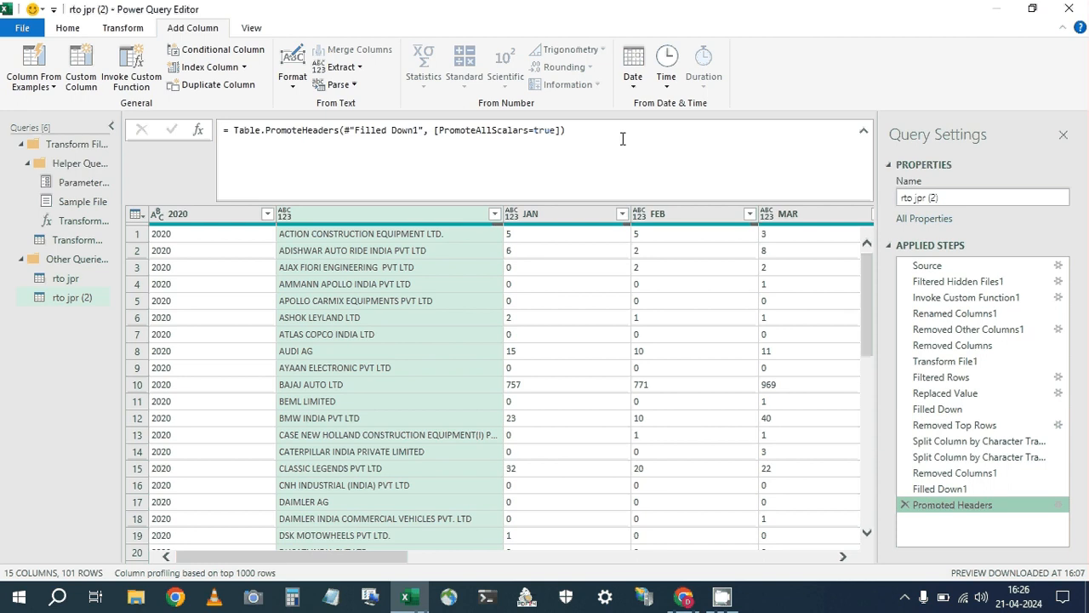
pyautogui.click(246, 128)
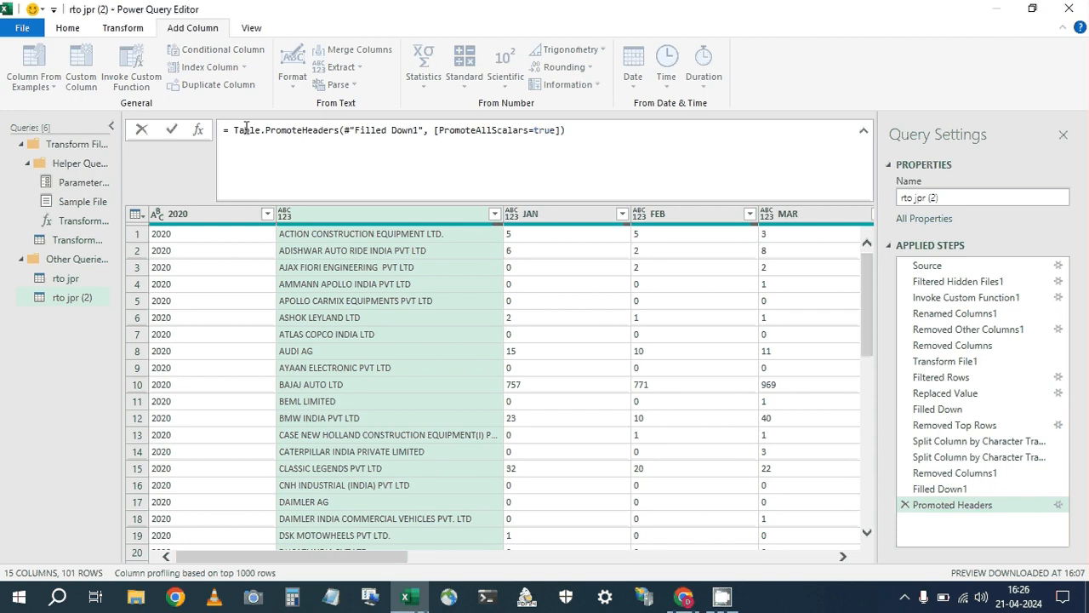
pyautogui.moveTo(229, 129); pyautogui.dragTo(636, 138)
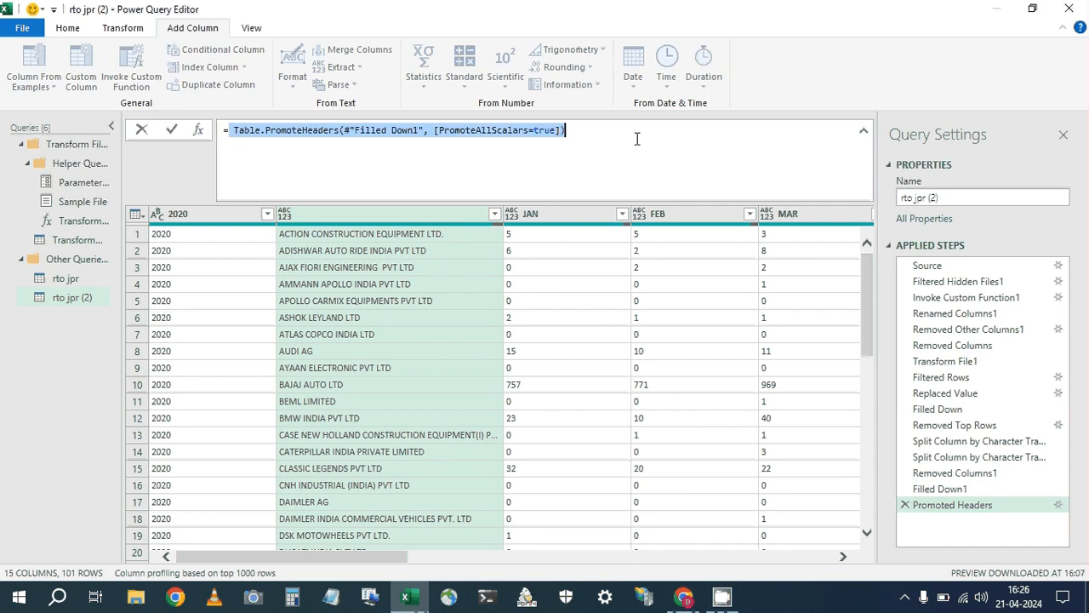
pyautogui.hotkey('ctrl', 'v')
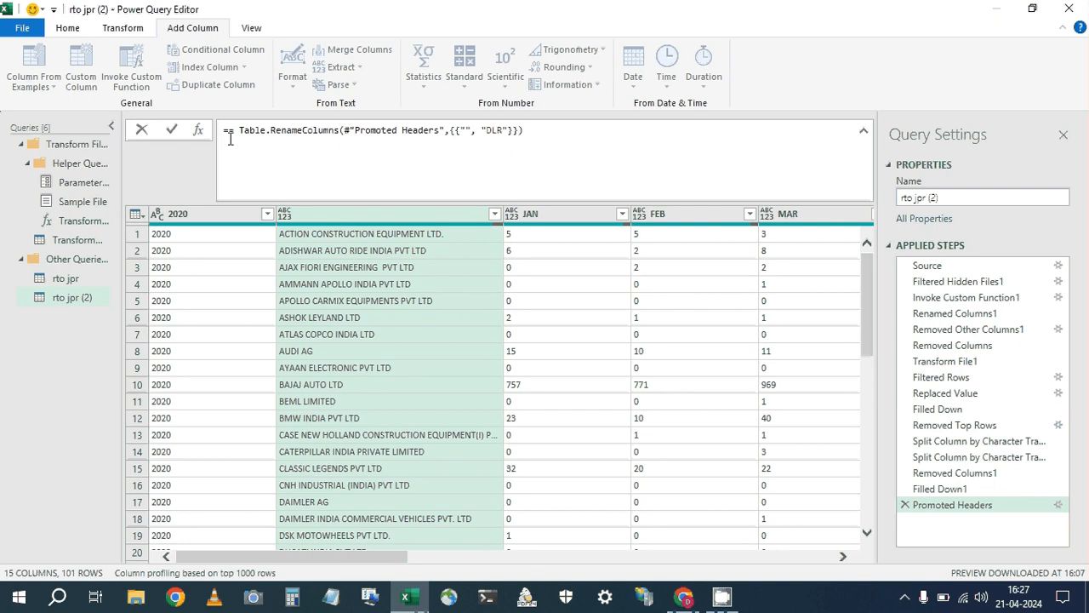
pyautogui.press('Return')
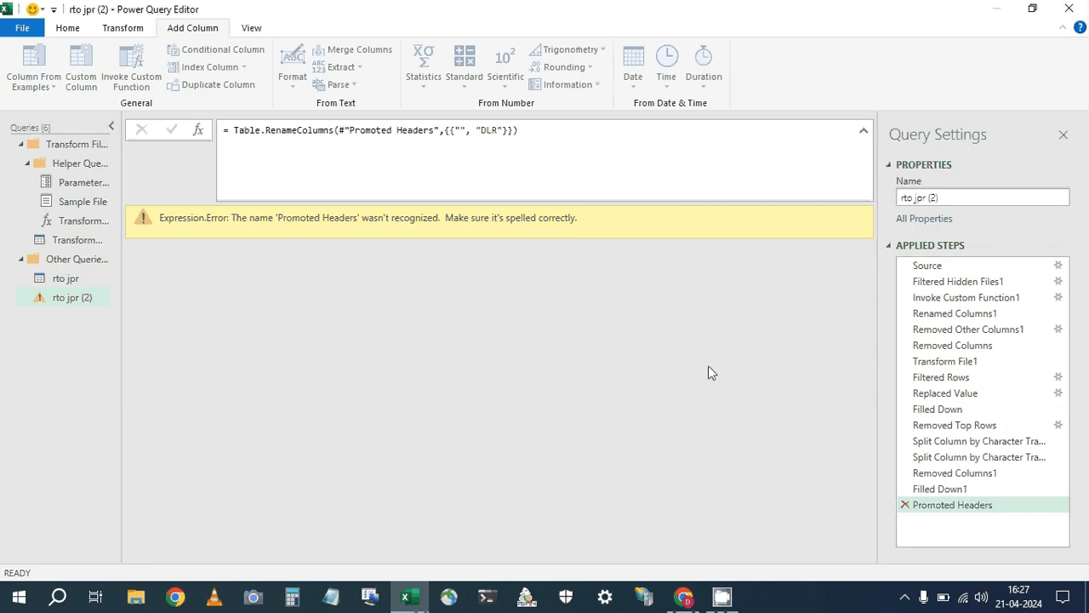
# Delete the overwritten Promoted Headers step in rto jpr (2) and use the first row as headers again.
pyautogui.click(232, 156)
pyautogui.click(950, 507)
pyautogui.click(747, 152)
pyautogui.click(907, 508)
pyautogui.click(906, 505)
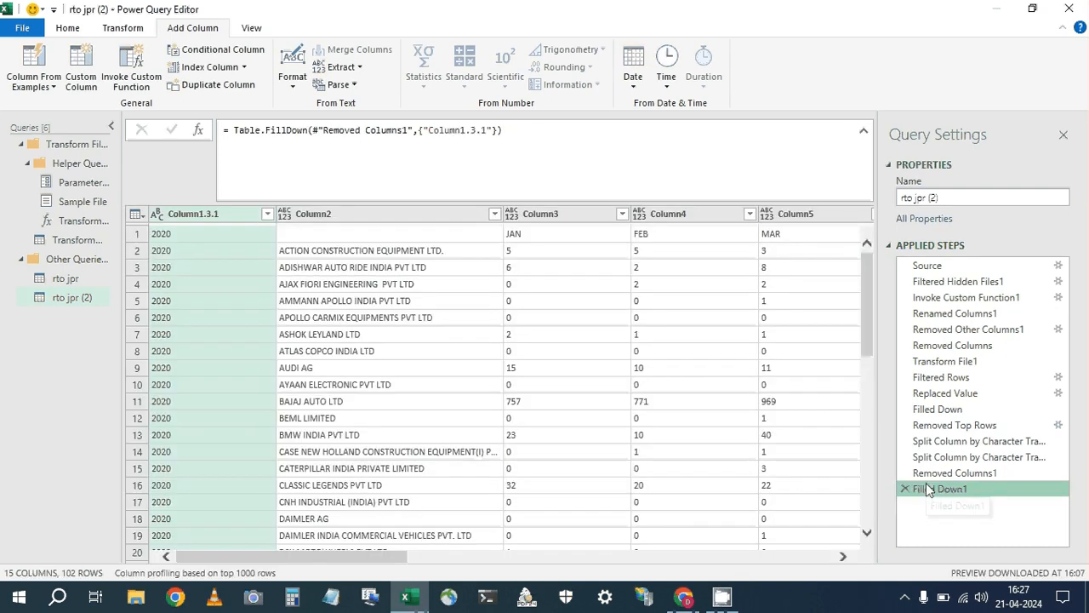
pyautogui.rightClick(162, 235)
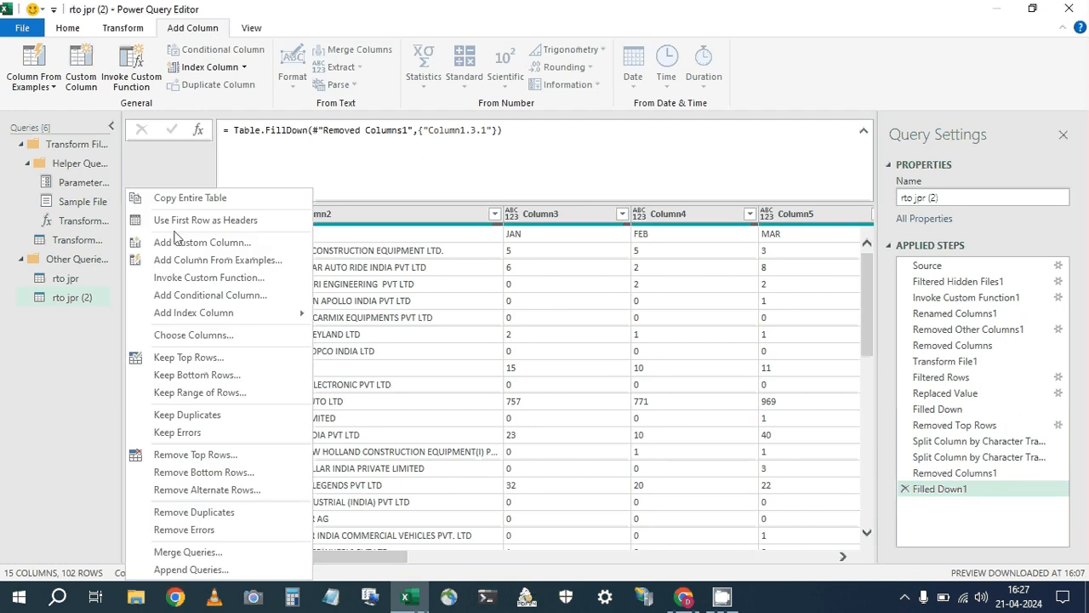
pyautogui.click(176, 220)
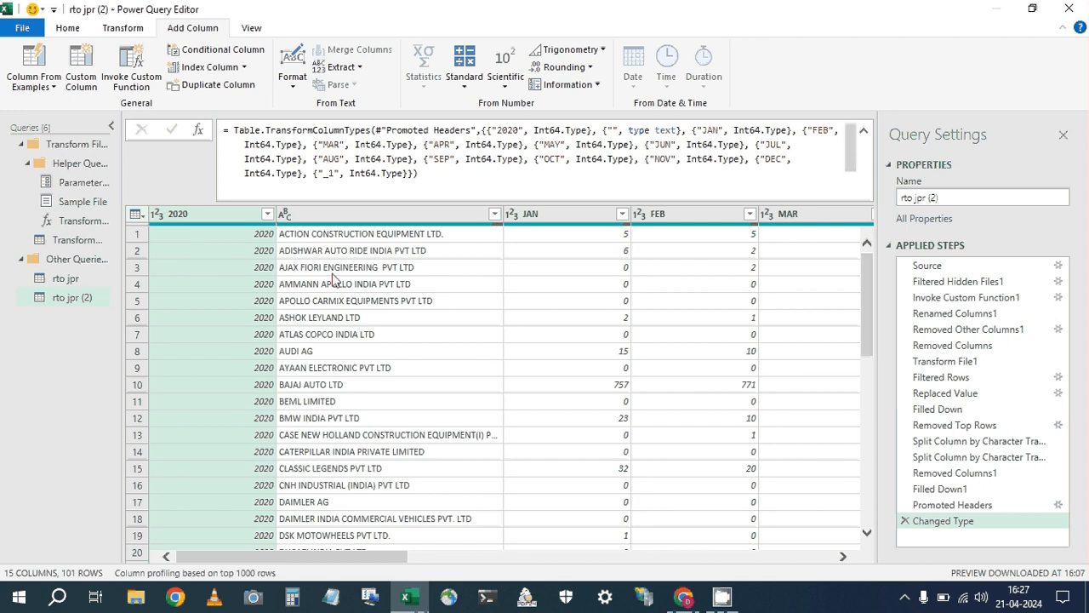
# Delete the Changed Type step in rto jpr (2) and rename the blank-headed second column to DLR.
pyautogui.click(905, 521)
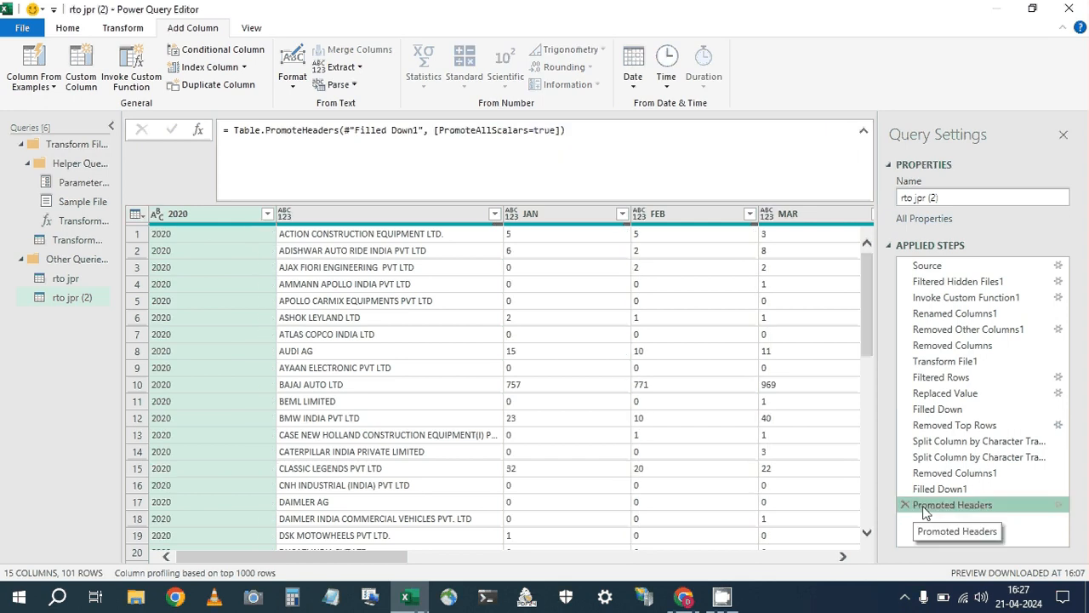
pyautogui.keyDown('ctrl'); pyautogui.click(389, 220); pyautogui.keyUp('ctrl')
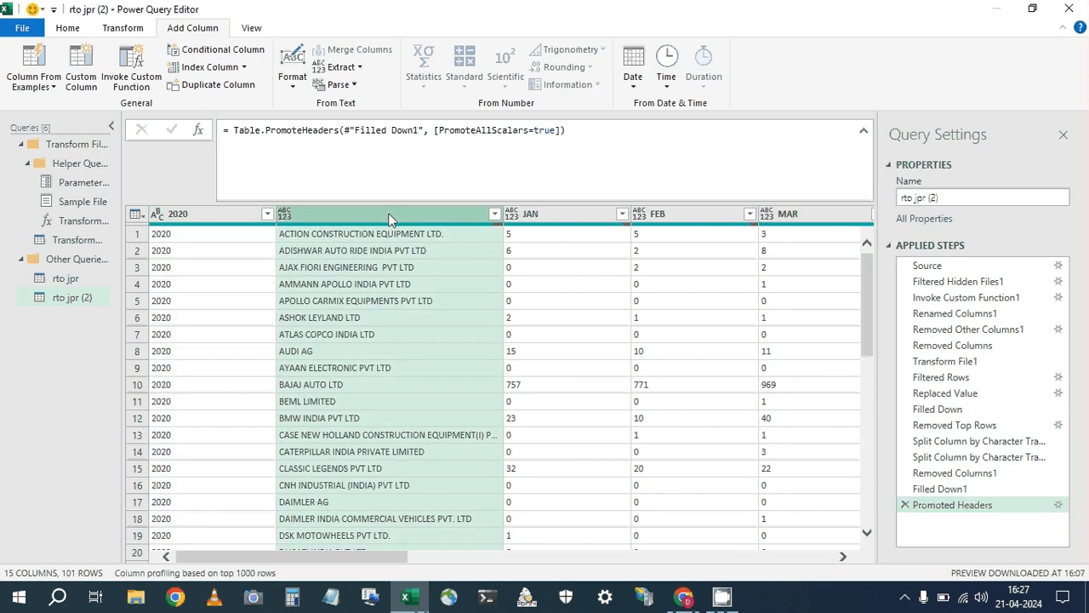
pyautogui.doubleClick(389, 214)
pyautogui.write('DLR')
pyautogui.press('Return')
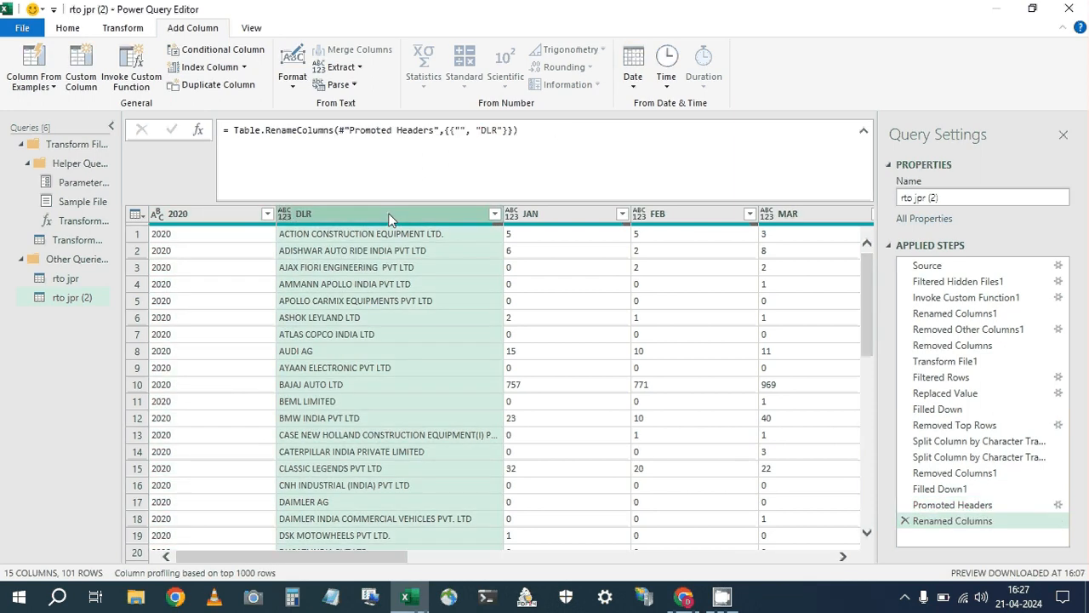
# In the Renamed Columns formula, replace the empty old column name with Table.ColumnNames referencing #"Promoted Headers".
pyautogui.click(459, 136)
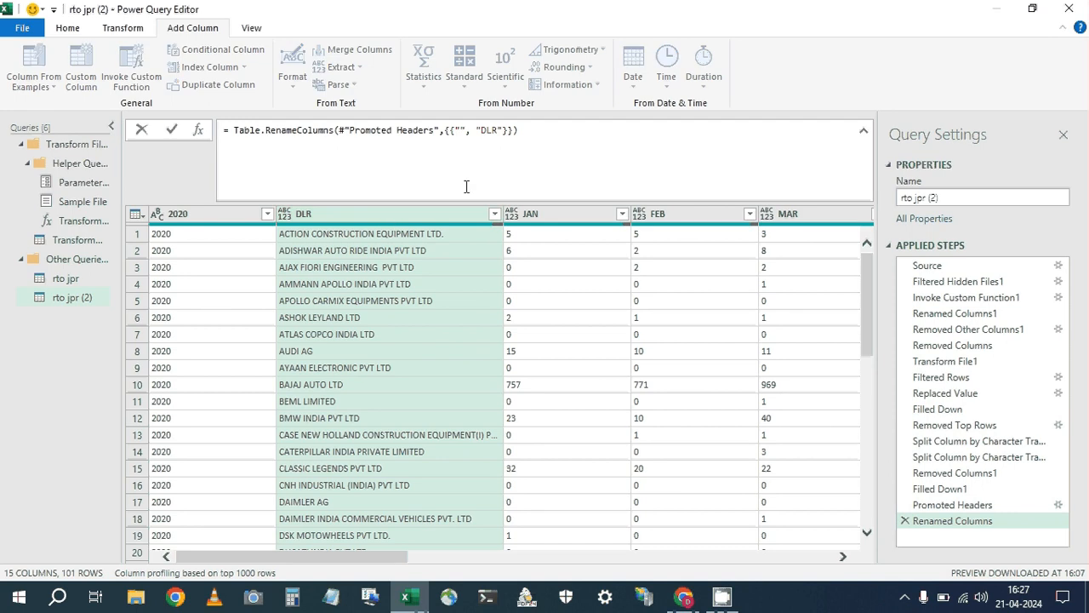
pyautogui.hotkey('shift', 'Left')
pyautogui.hotkey('shift', 'Left')
pyautogui.write('TA')
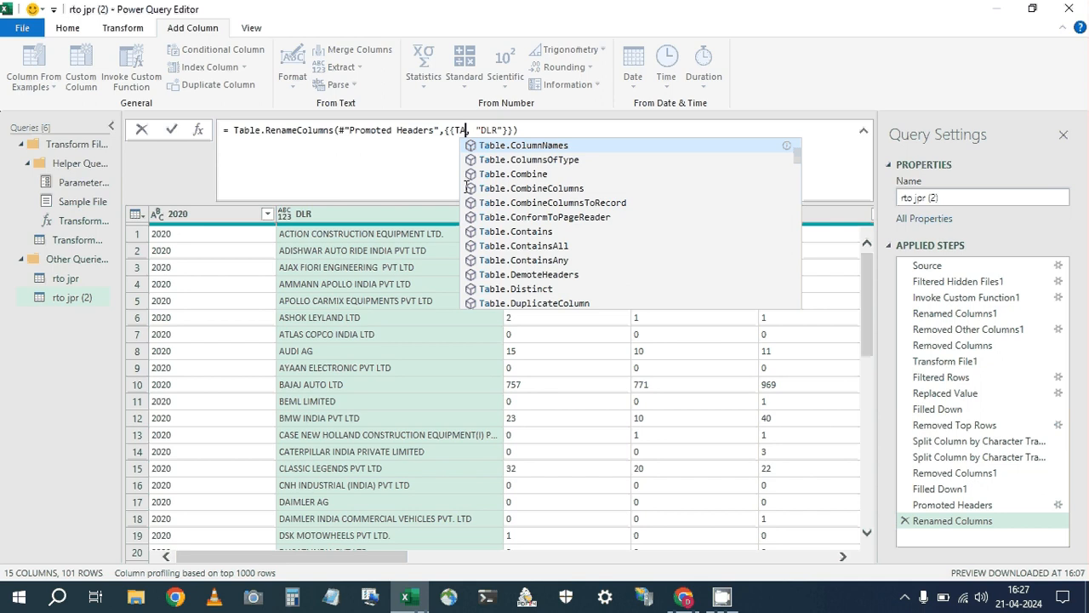
pyautogui.write('BL.CO')
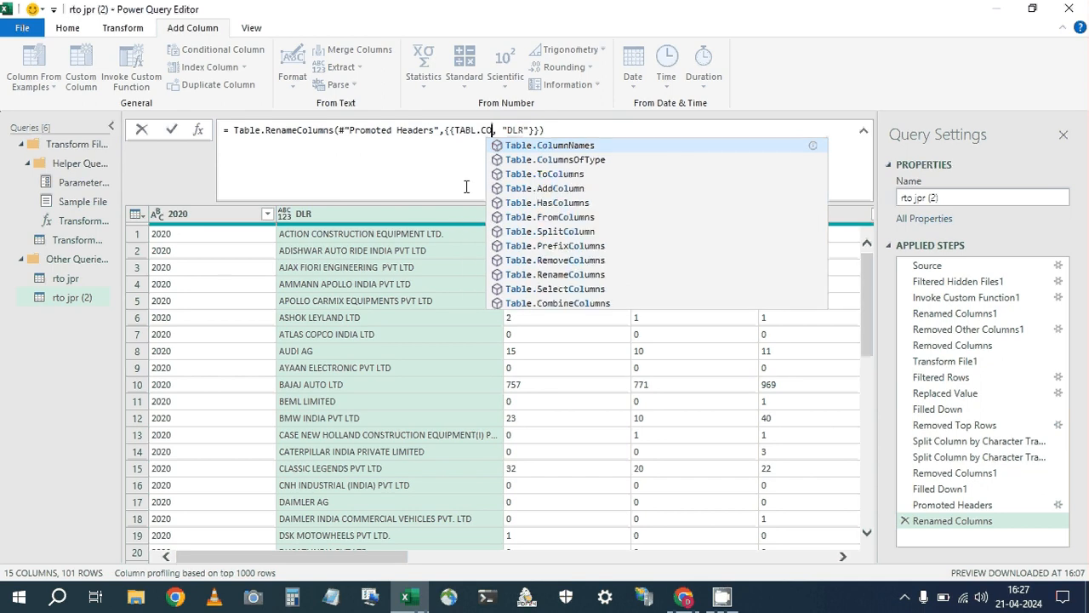
pyautogui.write('L')
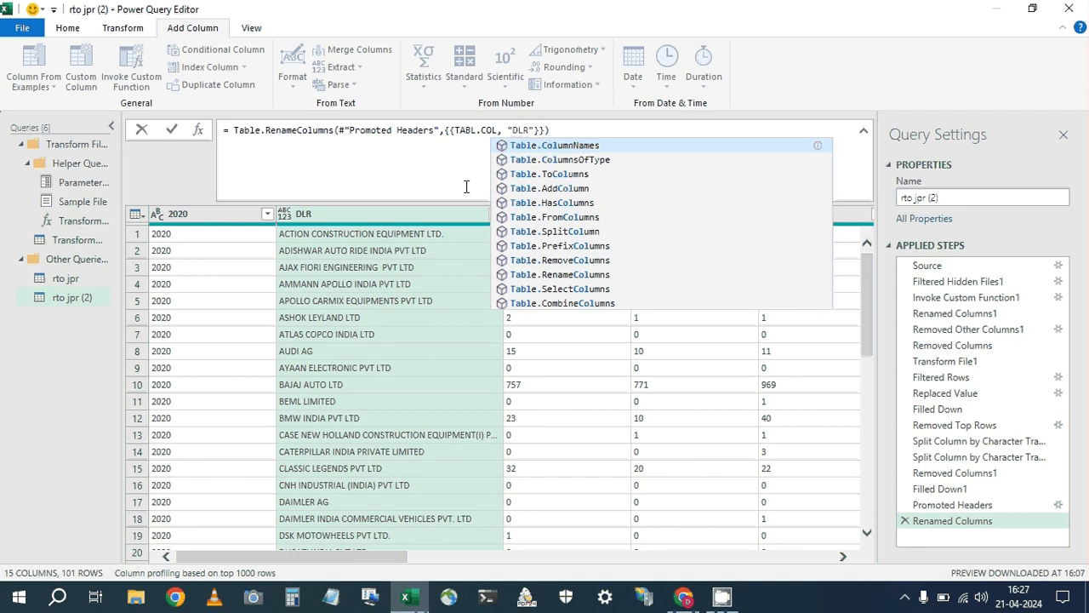
pyautogui.press('Tab')
pyautogui.write('()')
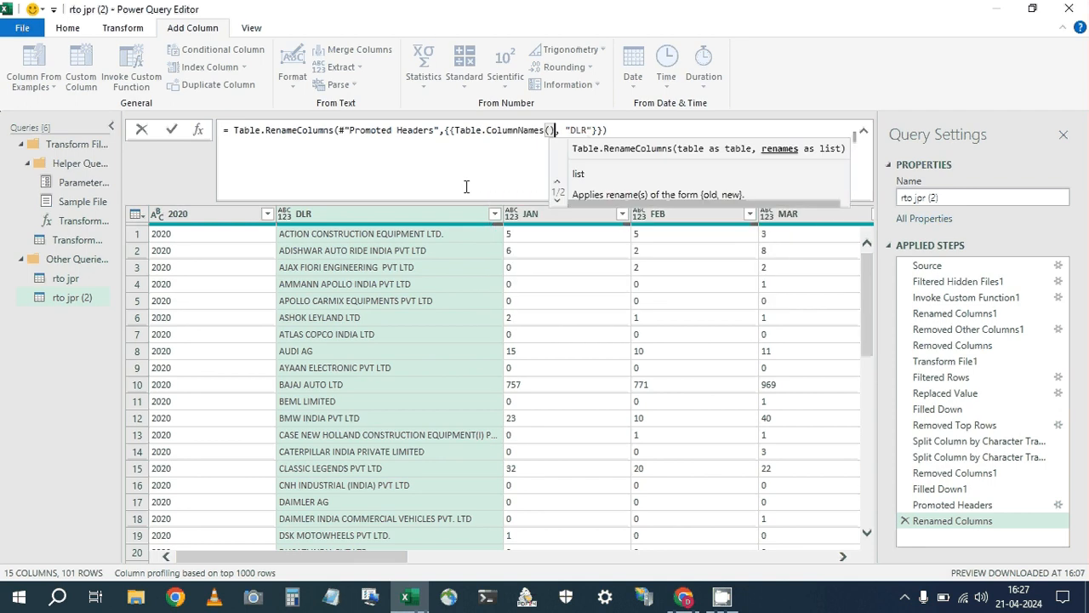
pyautogui.press('Left')
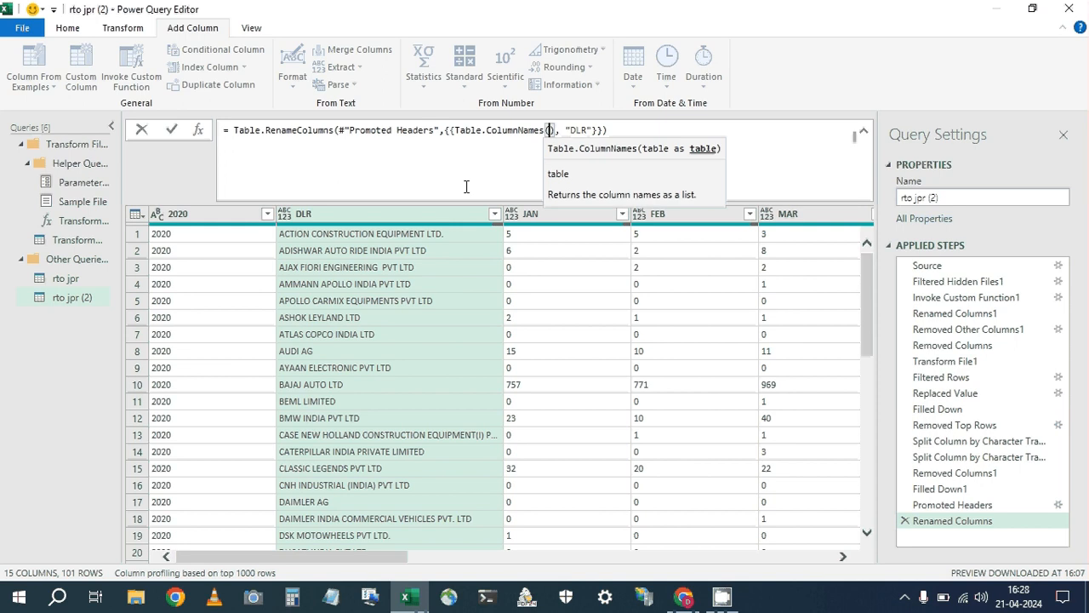
pyautogui.write('#')
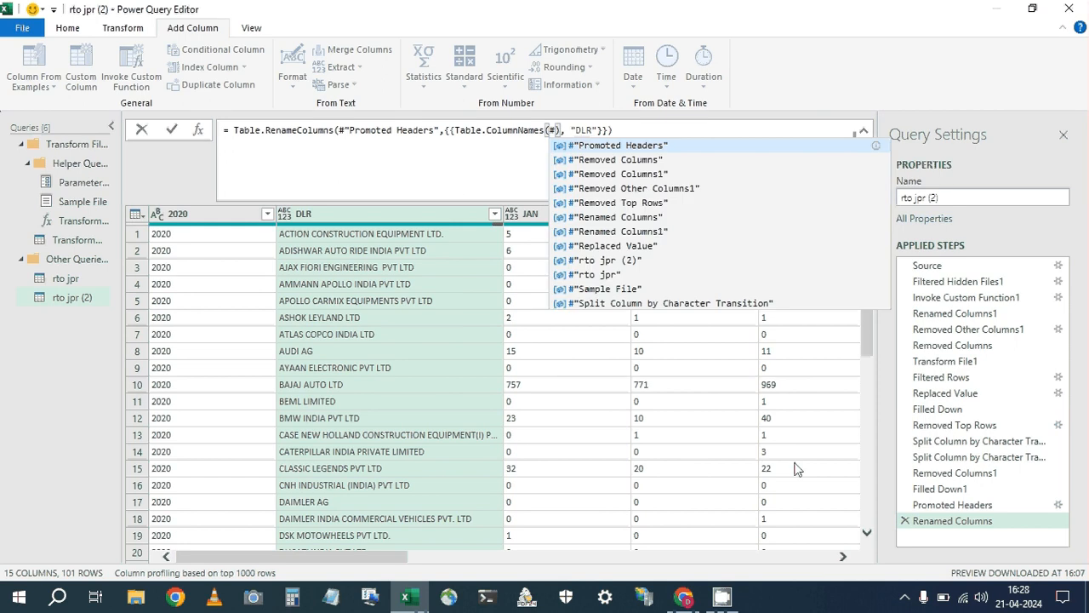
pyautogui.click(624, 148)
# Add the position index {0} after Table.ColumnNames(#"Promoted Headers") and apply the rename formula.
pyautogui.write('){}')
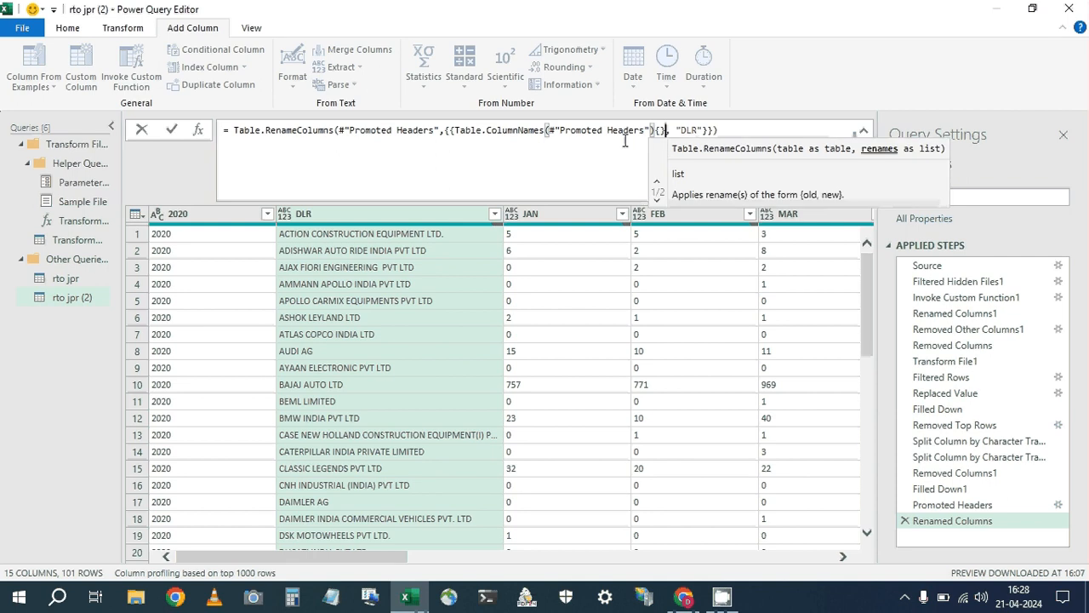
pyautogui.press('Left')
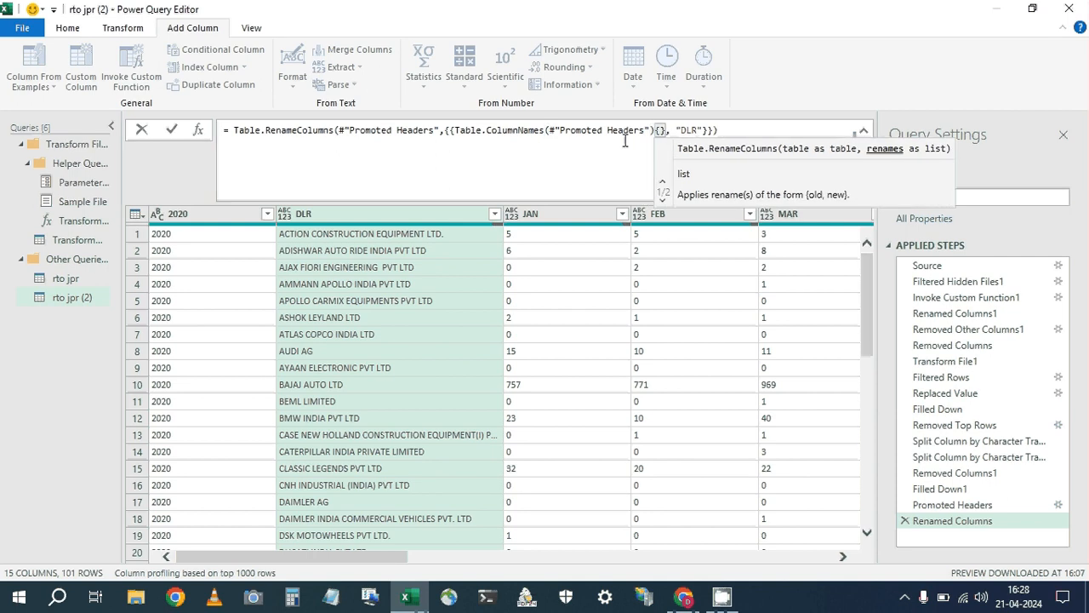
pyautogui.write('0')
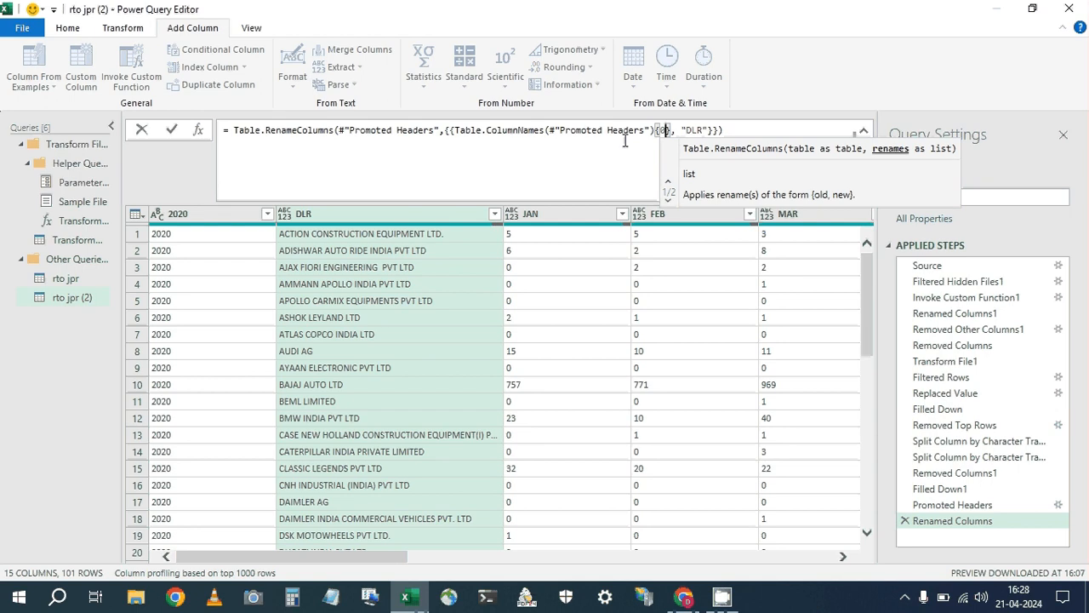
pyautogui.hotkey('shift', 'Return')
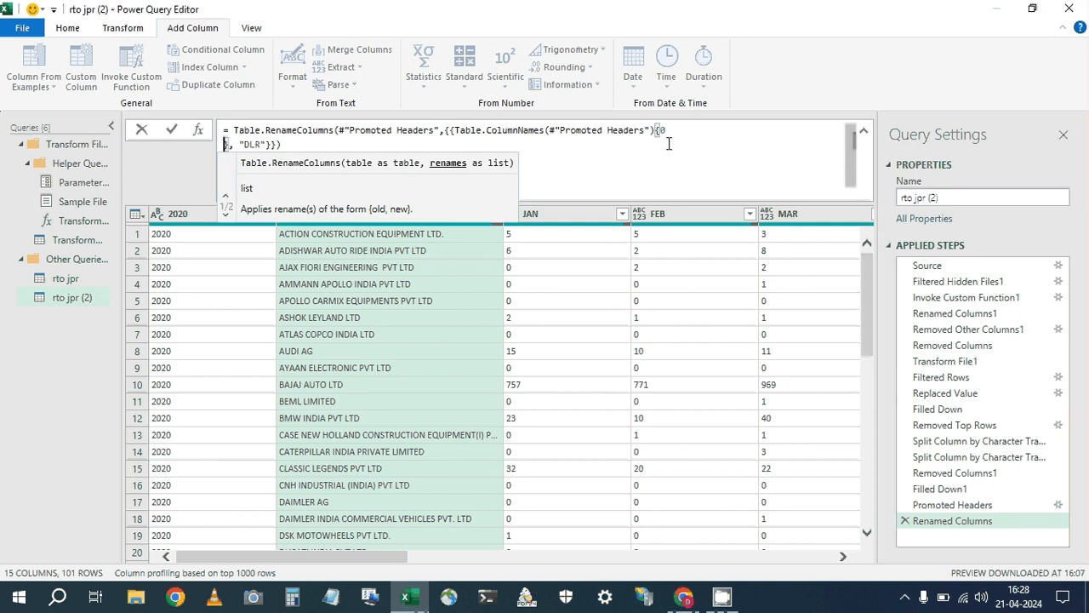
pyautogui.hotkey('ctrl', 'z')
pyautogui.press('Return')
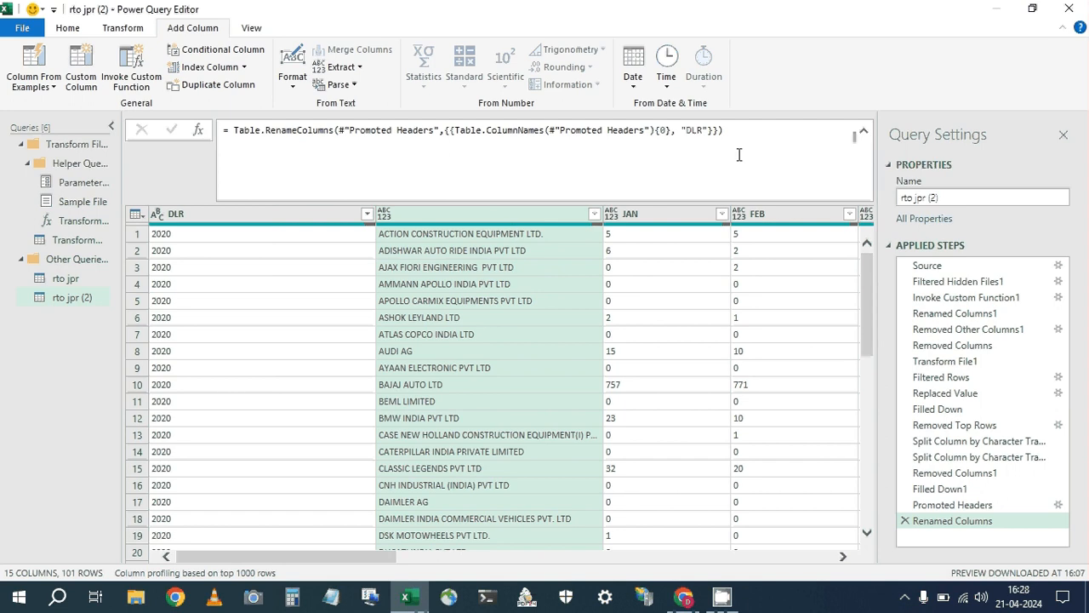
# Change the column position index in the rename formula to {1} and apply it.
pyautogui.click(666, 130)
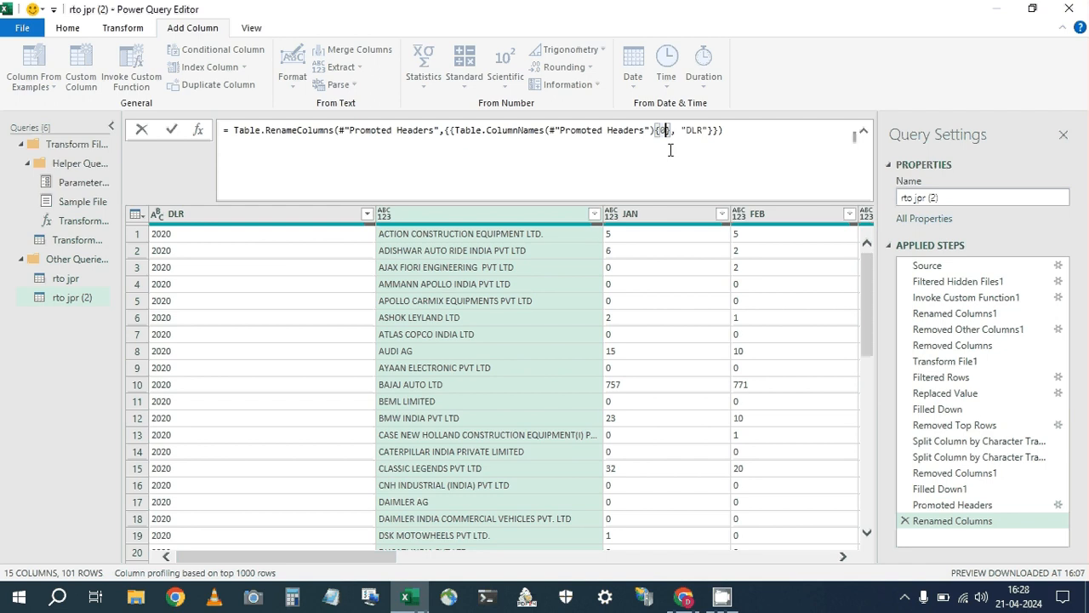
pyautogui.press('BackSpace')
pyautogui.write('1')
pyautogui.press('Return')
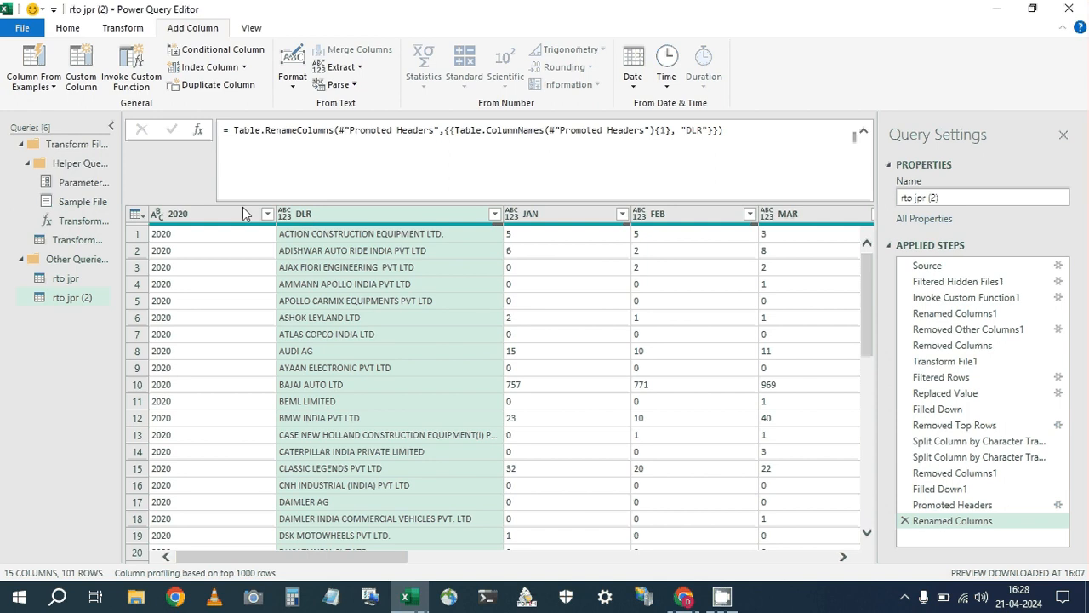
# Copy the position-based Table.RenameColumns formula without its equals sign and open the rto jpr query.
pyautogui.click(749, 132)
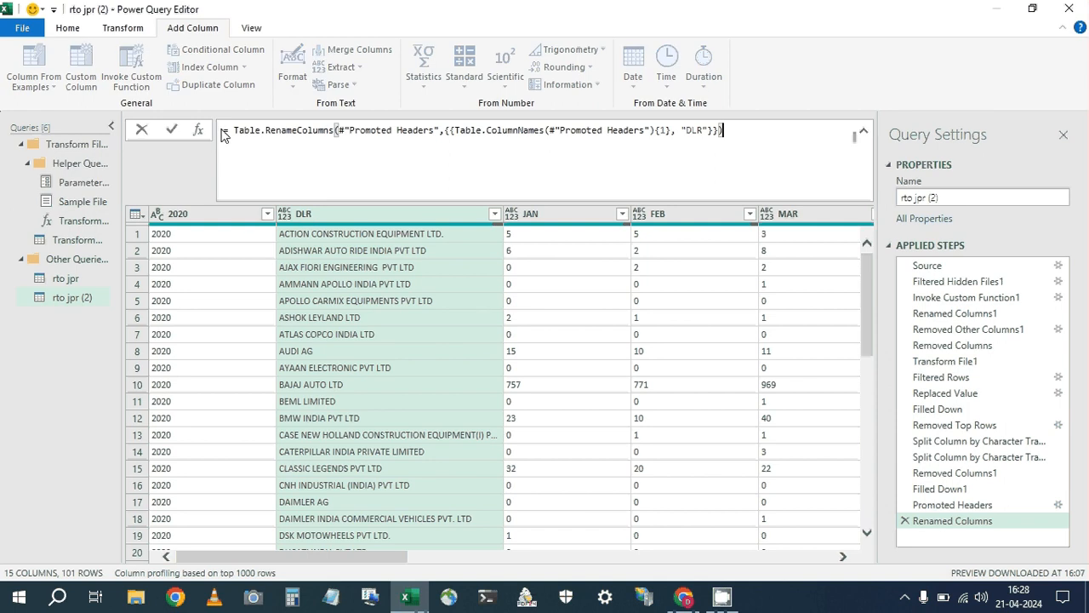
pyautogui.rightClick(241, 129)
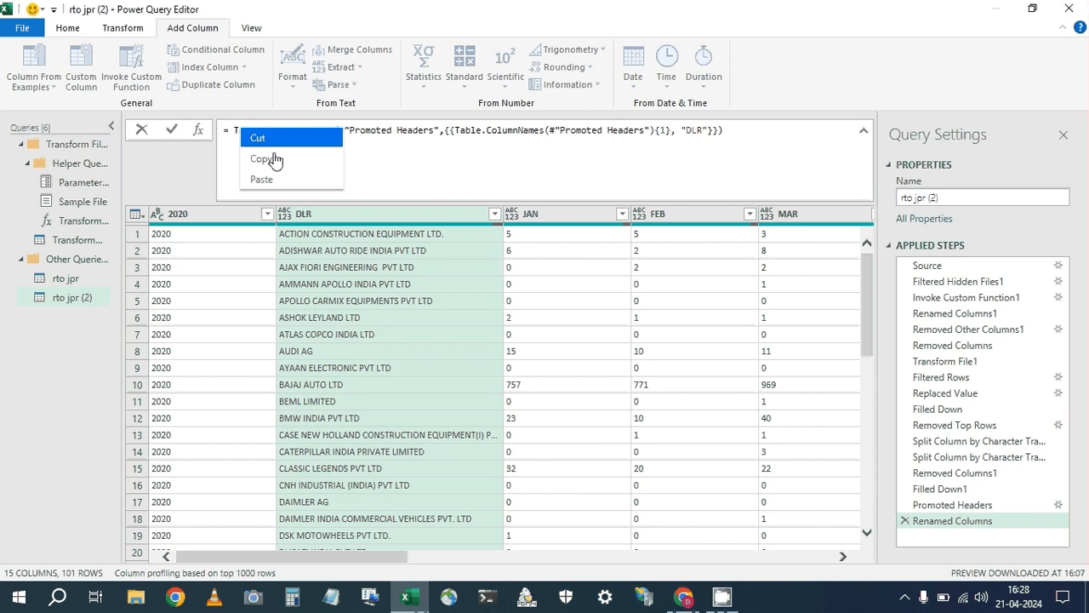
pyautogui.click(274, 160)
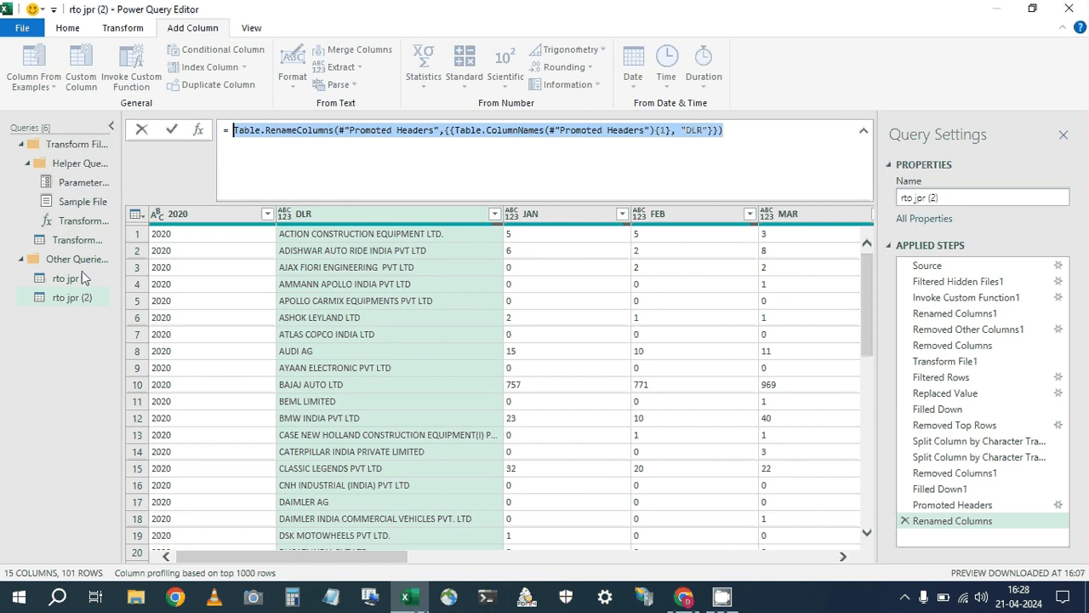
pyautogui.click(76, 279)
pyautogui.click(76, 279)
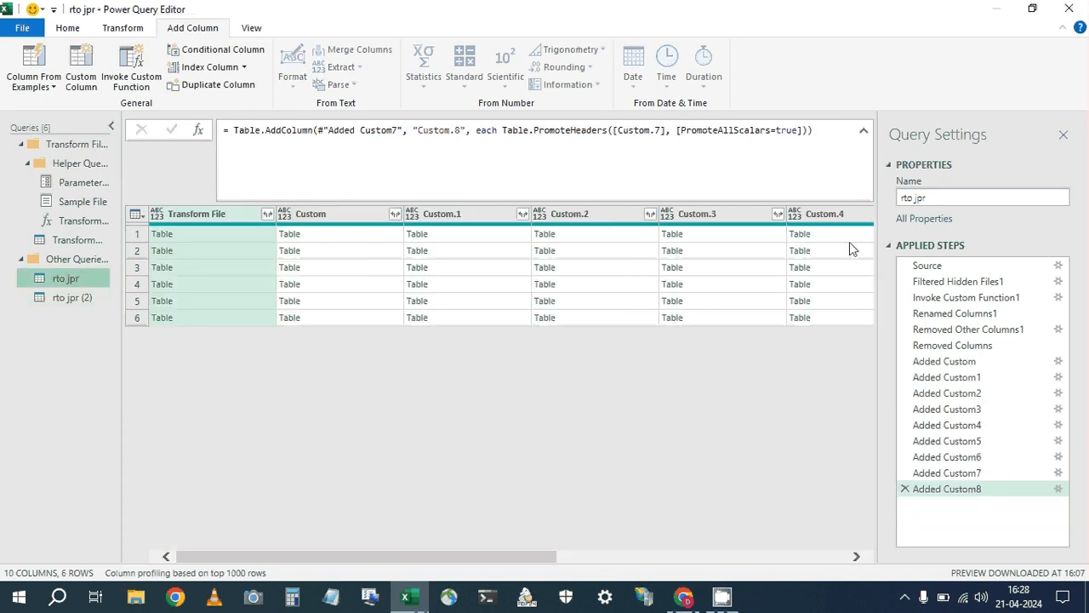
# Preview the nested tables in rows 3 and 5 of the Custom.8 column to check their second headers.
pyautogui.hscroll(5, 791, 316)
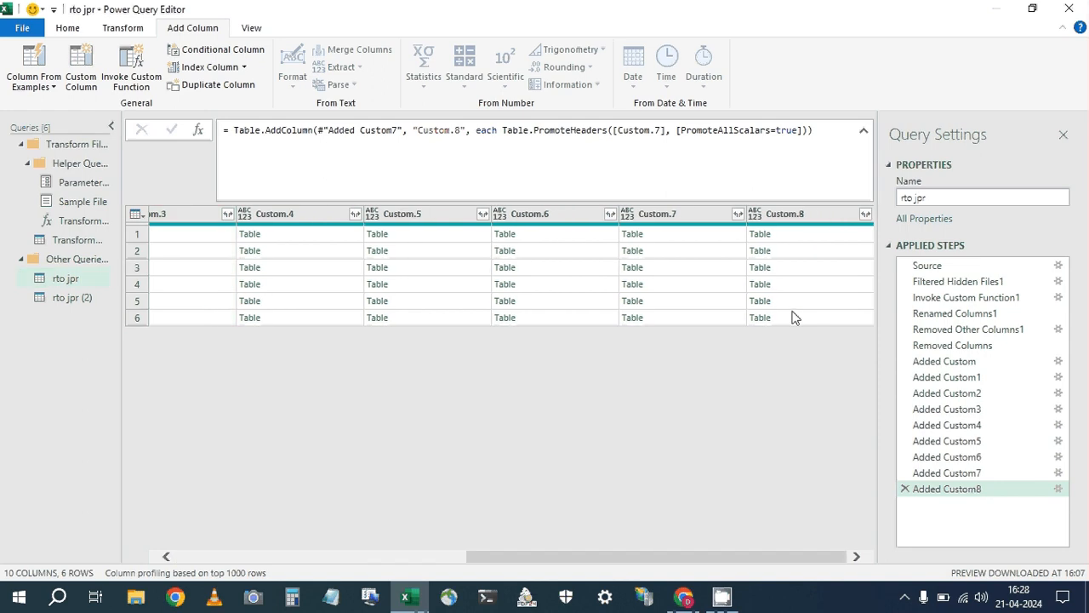
pyautogui.click(796, 267)
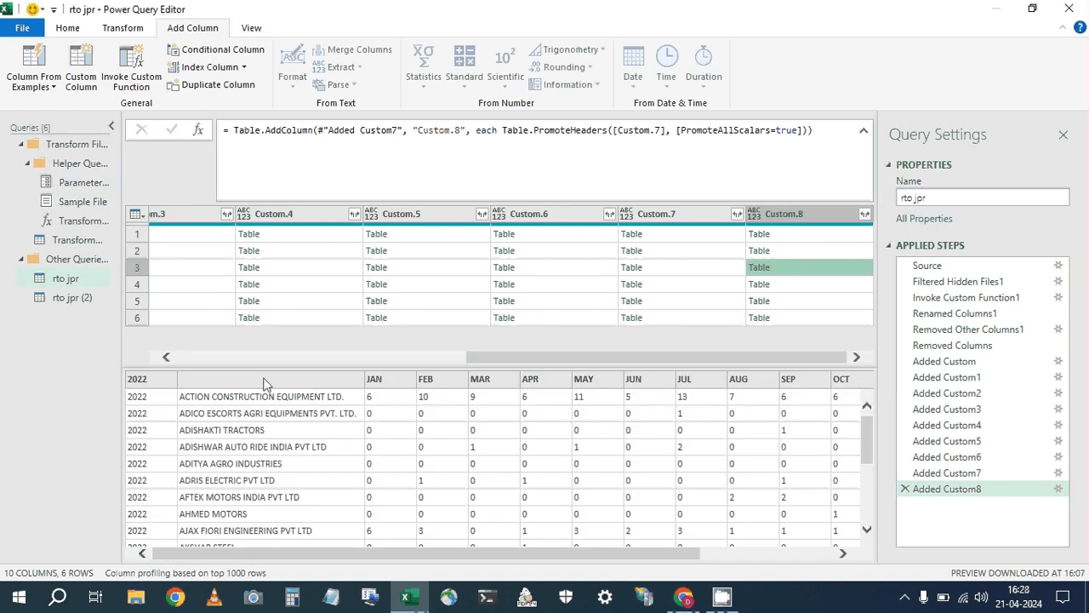
pyautogui.click(807, 303)
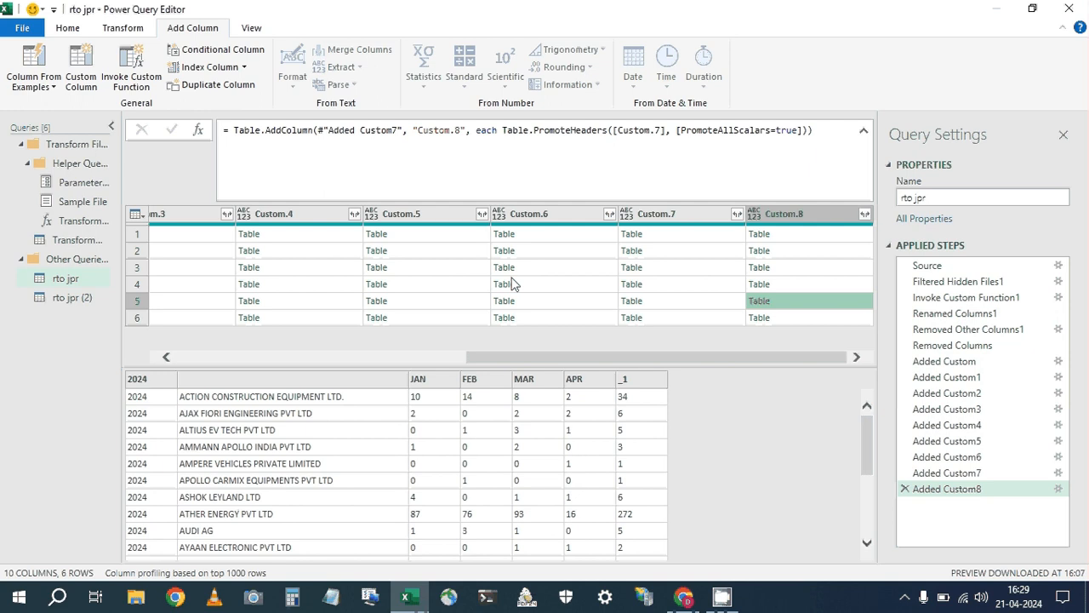
# Start a custom column from the copied Table.RenameColumns formula, replacing its first #"Promoted Headers" reference with [Custom.8].
pyautogui.click(82, 75)
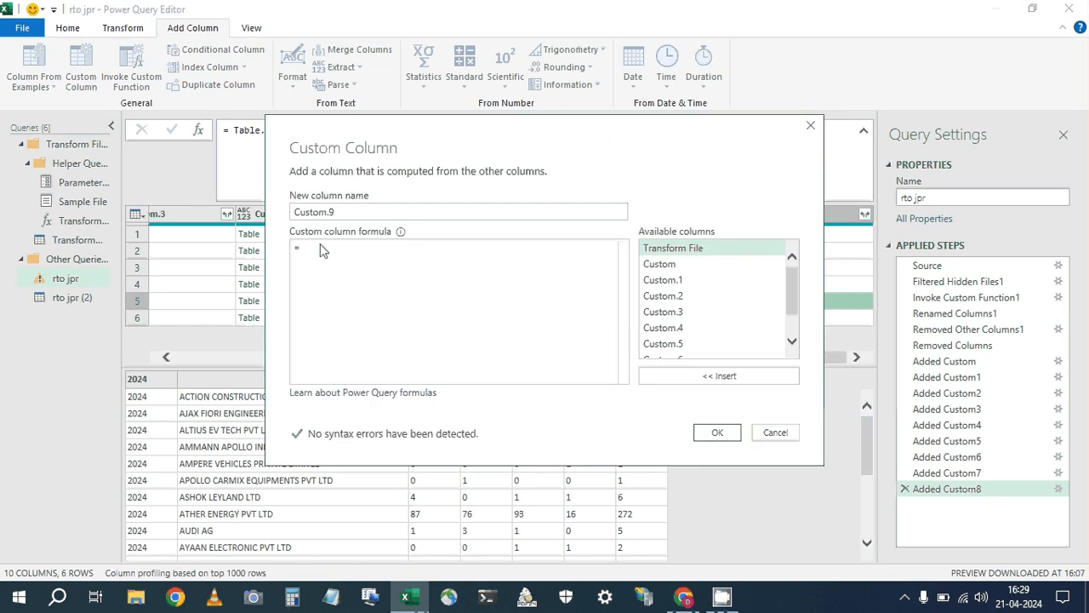
pyautogui.write('Table.RenameColumns(#"Promoted Headers",{{Table.ColumnNames(#"Promoted Headers"){1}, "DLR"}})')
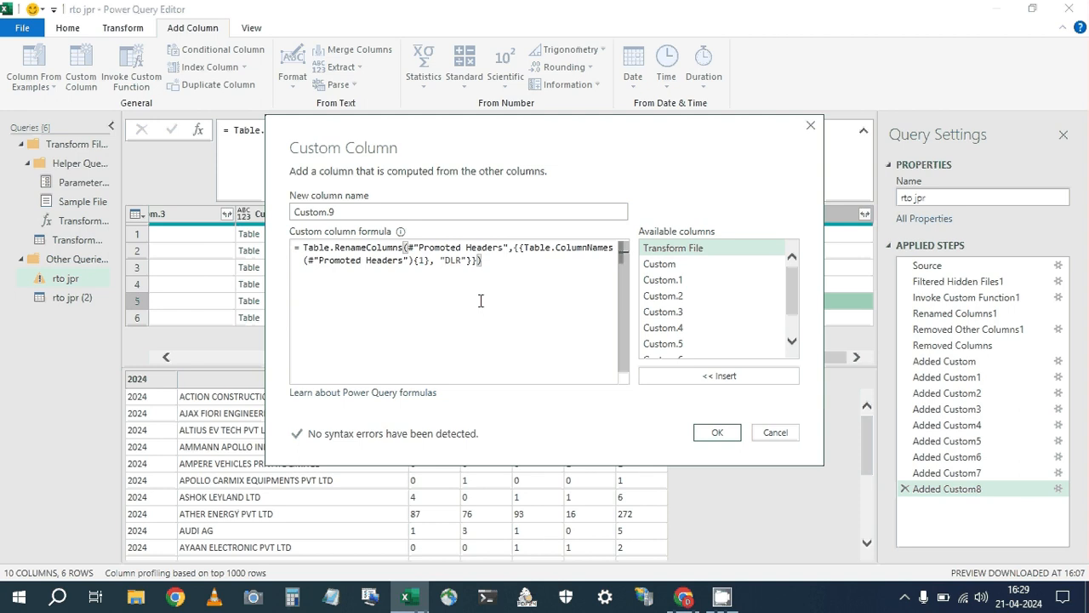
pyautogui.moveTo(406, 247); pyautogui.dragTo(509, 248)
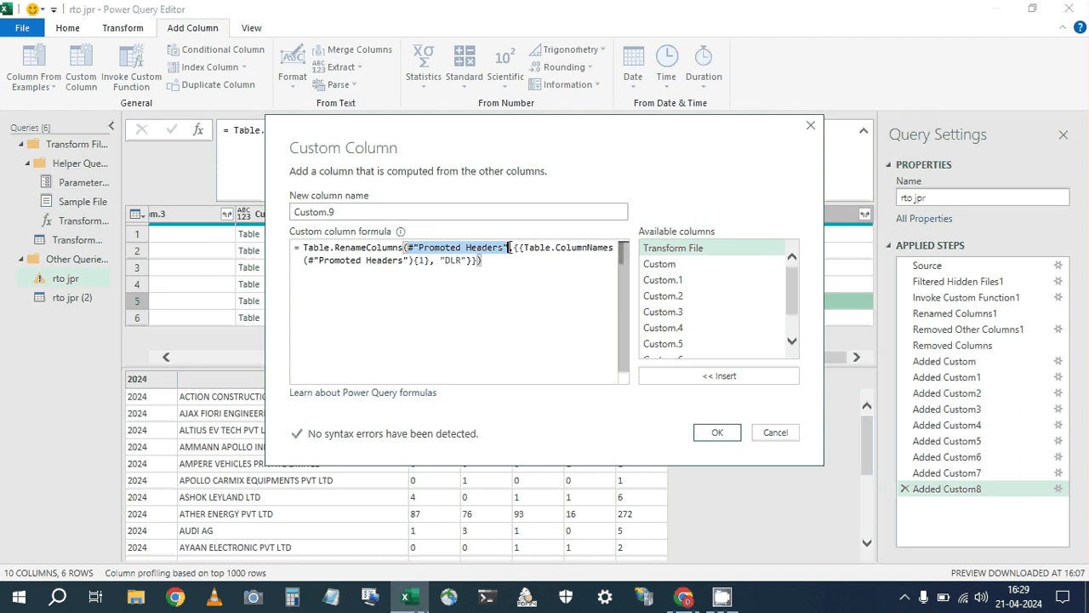
pyautogui.press('BackSpace')
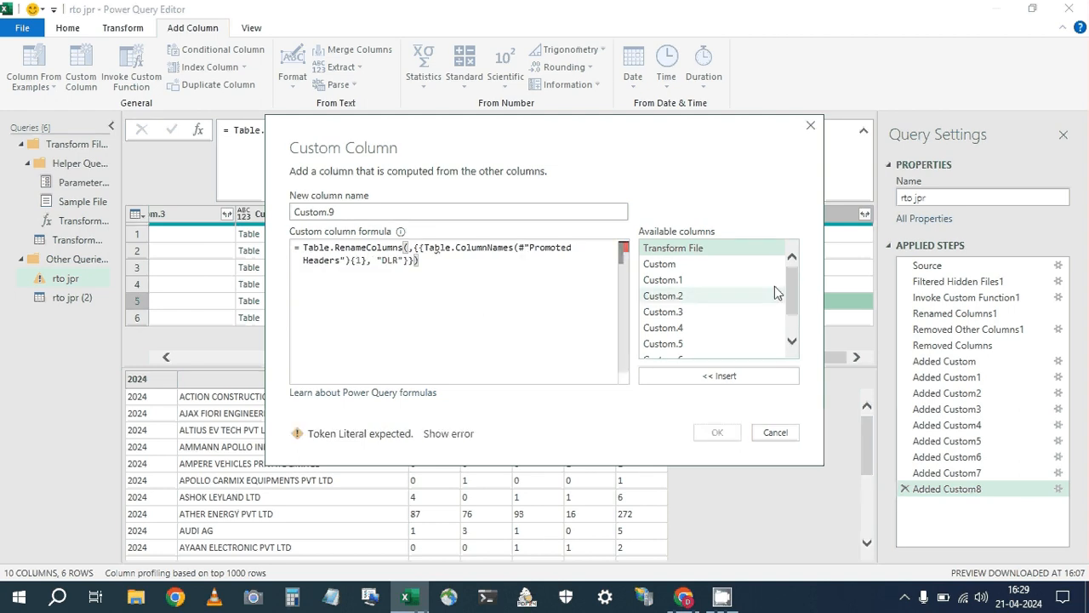
pyautogui.scroll(-2, 777, 293)
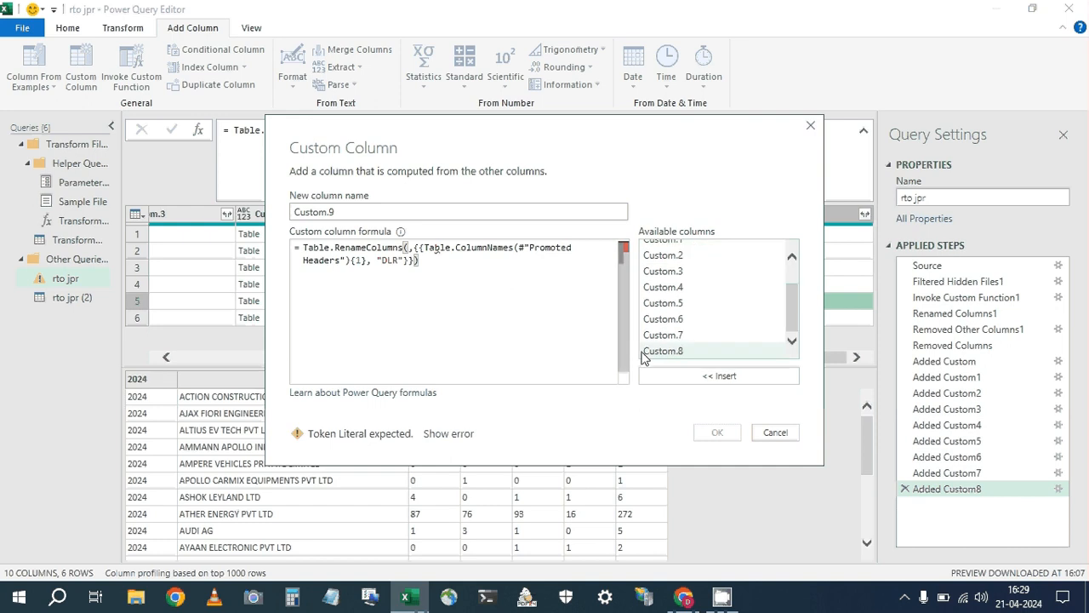
pyautogui.doubleClick(644, 354)
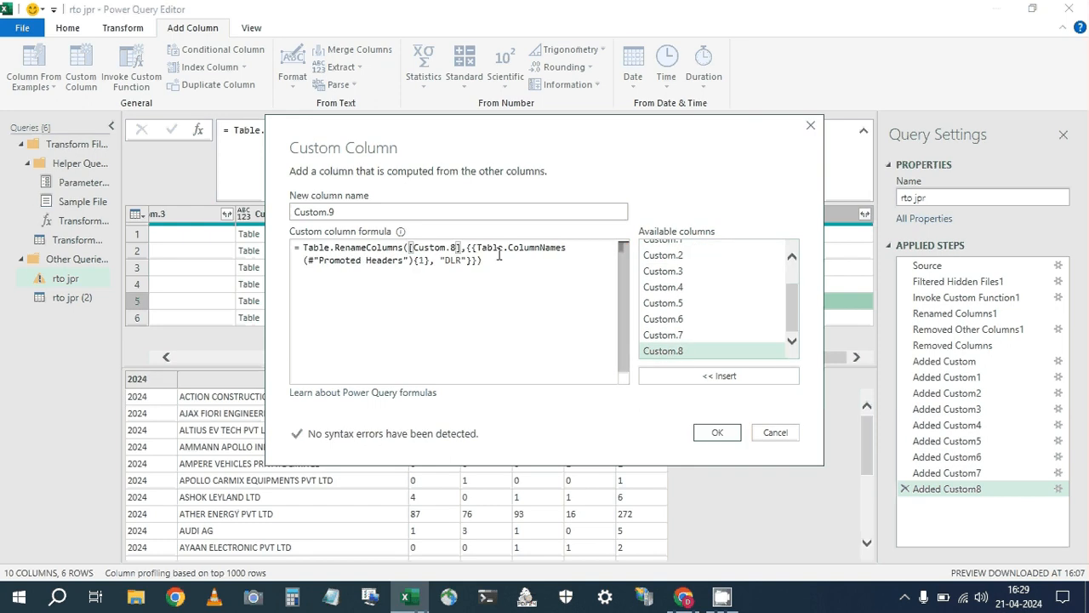
# Replace #"Promoted Headers" inside Table.ColumnNames with [Custom.8], create the custom column, and preview the first nested table of Custom.8.
pyautogui.moveTo(308, 261); pyautogui.dragTo(432, 268)
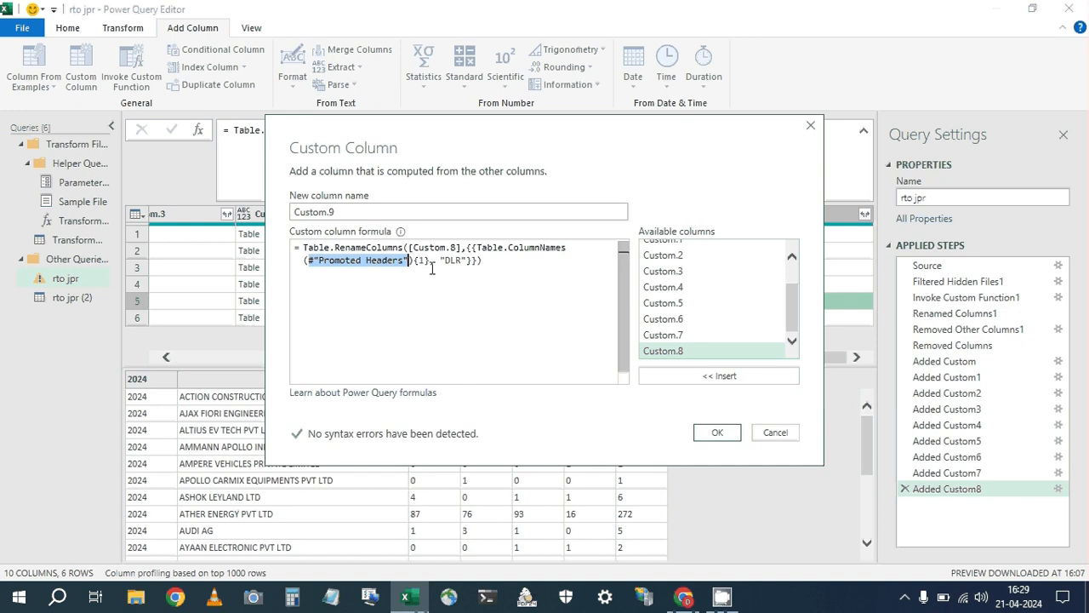
pyautogui.press('BackSpace')
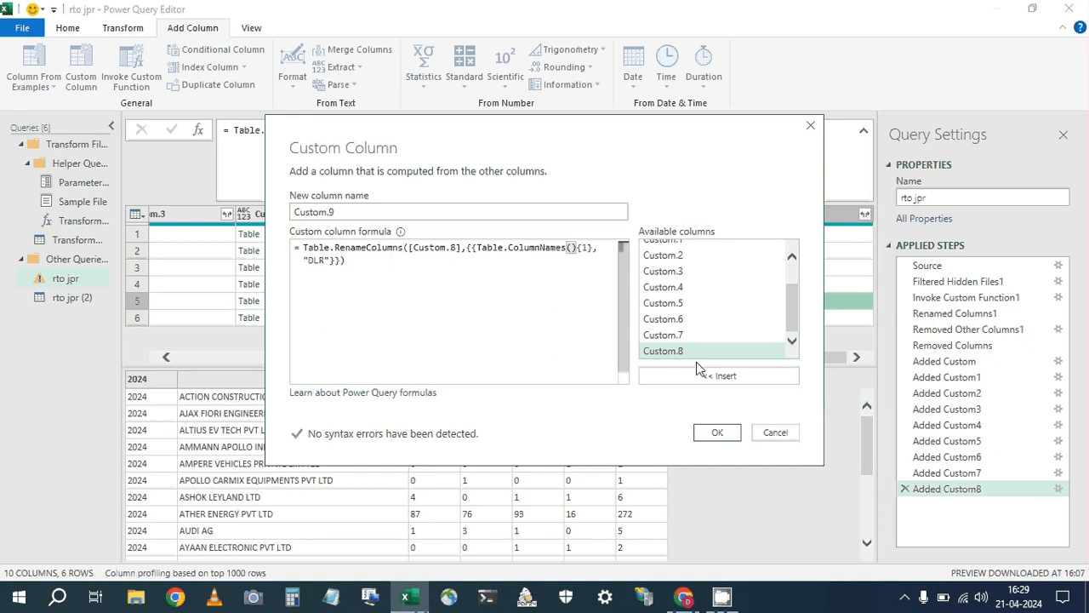
pyautogui.click(699, 376)
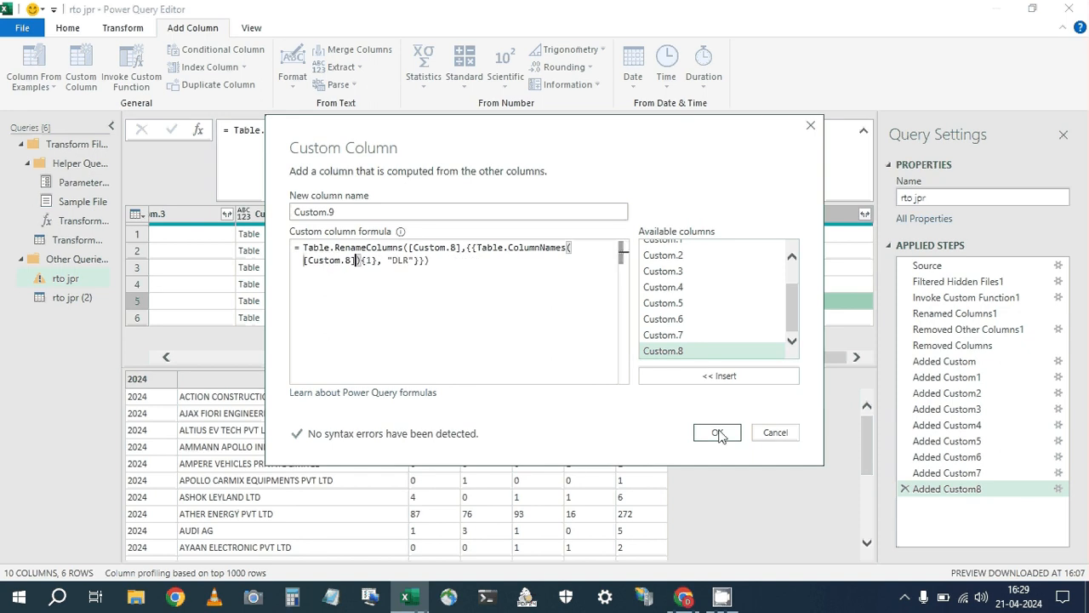
pyautogui.click(718, 434)
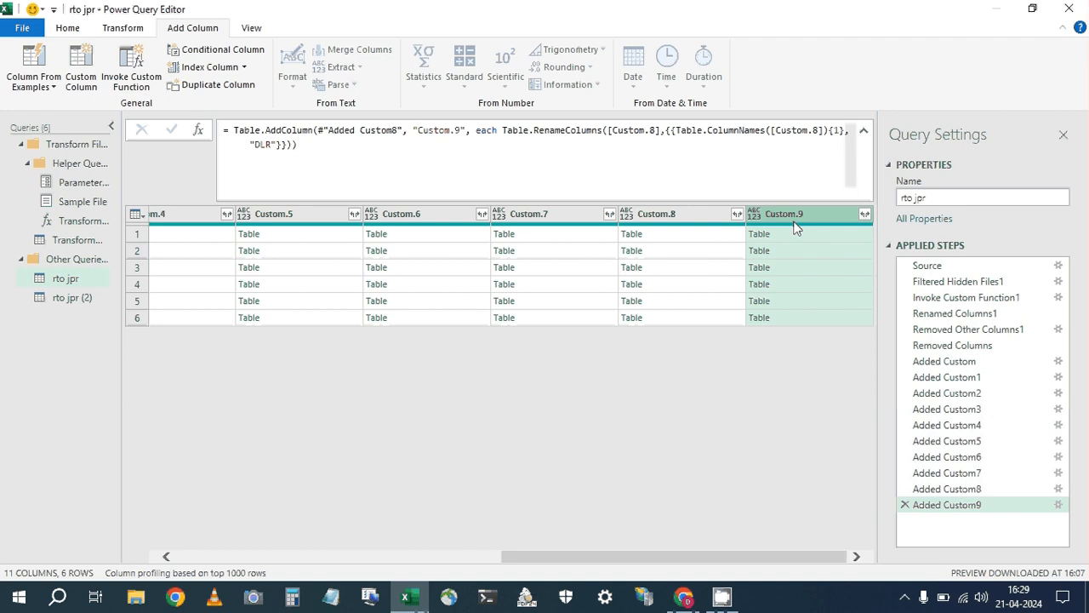
pyautogui.click(681, 233)
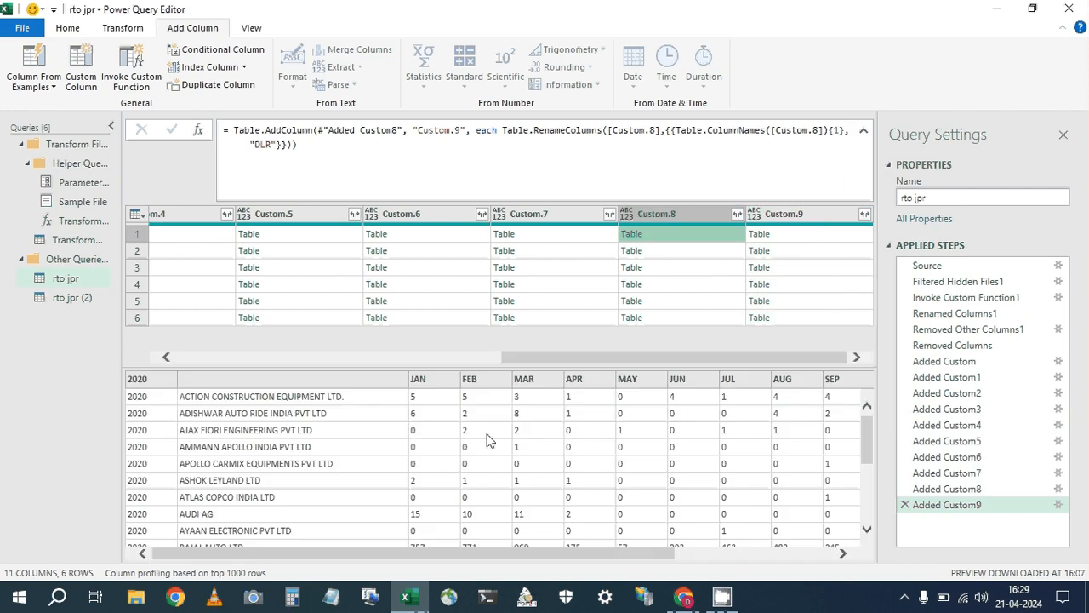
# Preview the nested tables in rows 1, 3, 5 and 6 of the Custom.9 column to check their second header.
pyautogui.click(803, 235)
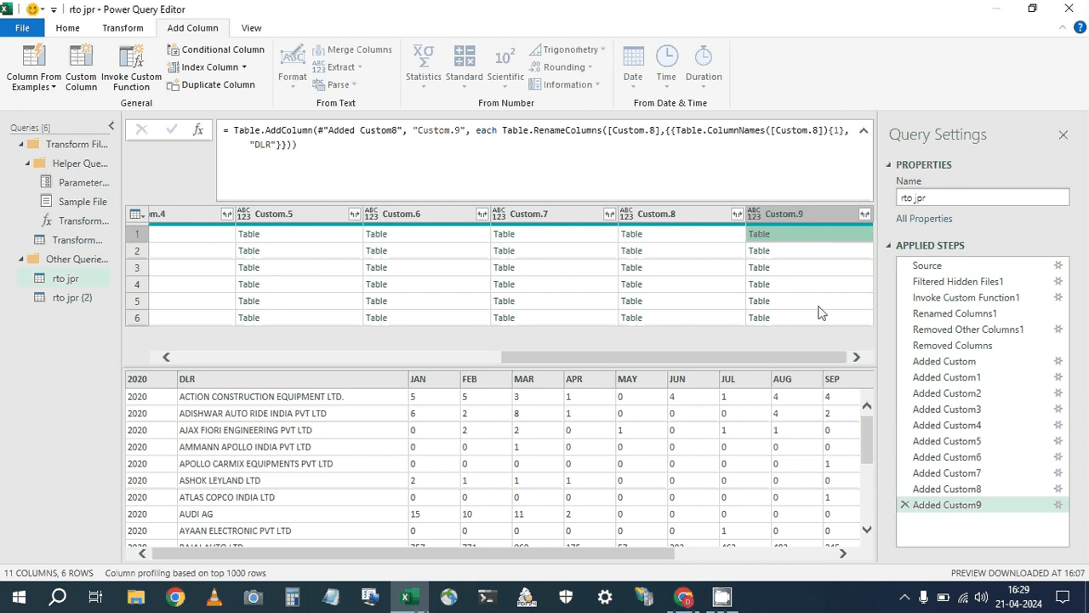
pyautogui.click(809, 268)
pyautogui.click(809, 300)
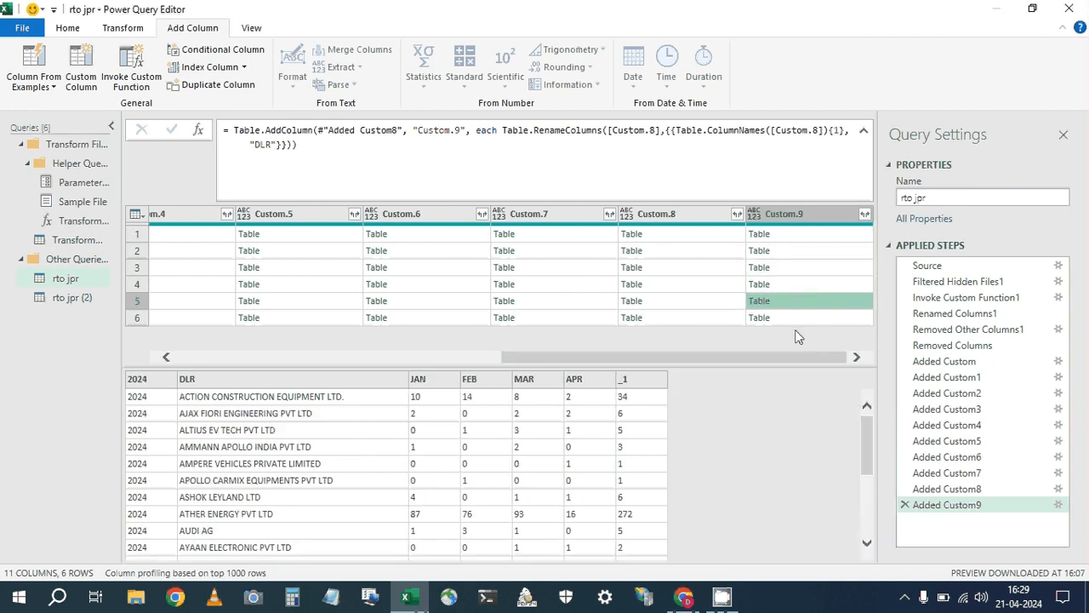
pyautogui.click(797, 317)
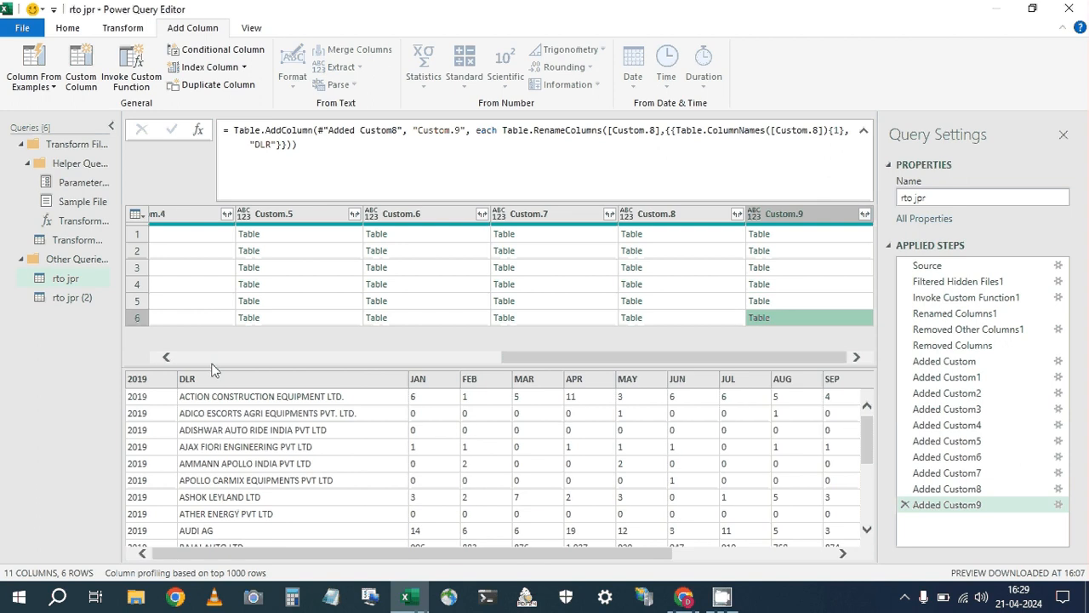
# Compare the year and DLR columns of rto jpr (2) with the first two headers of the nested Custom.9 tables in rto jpr.
pyautogui.click(63, 298)
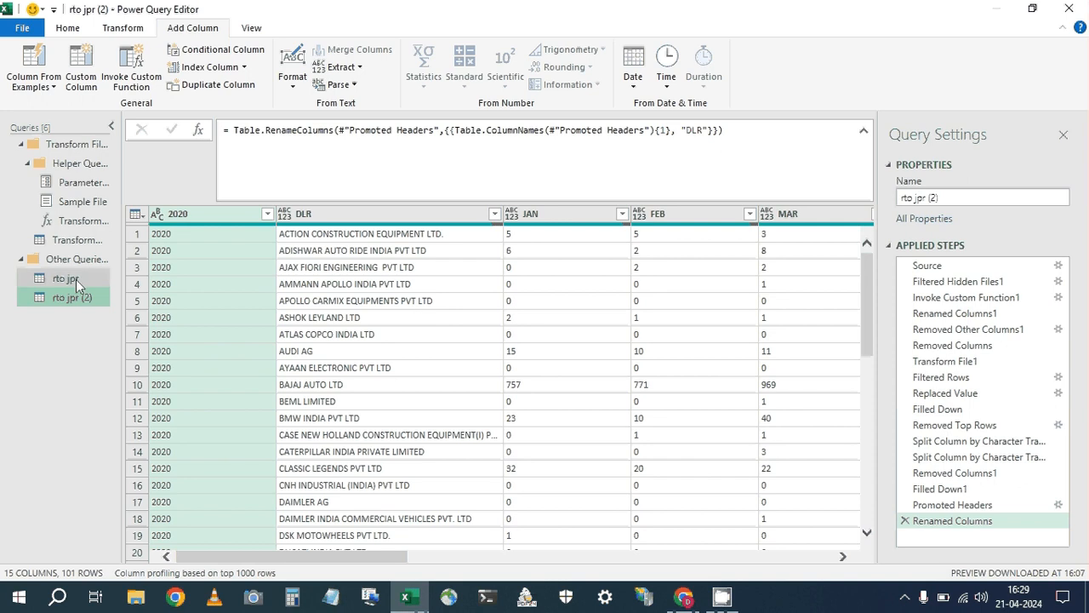
pyautogui.keyDown('ctrl'); pyautogui.click(311, 217); pyautogui.keyUp('ctrl')
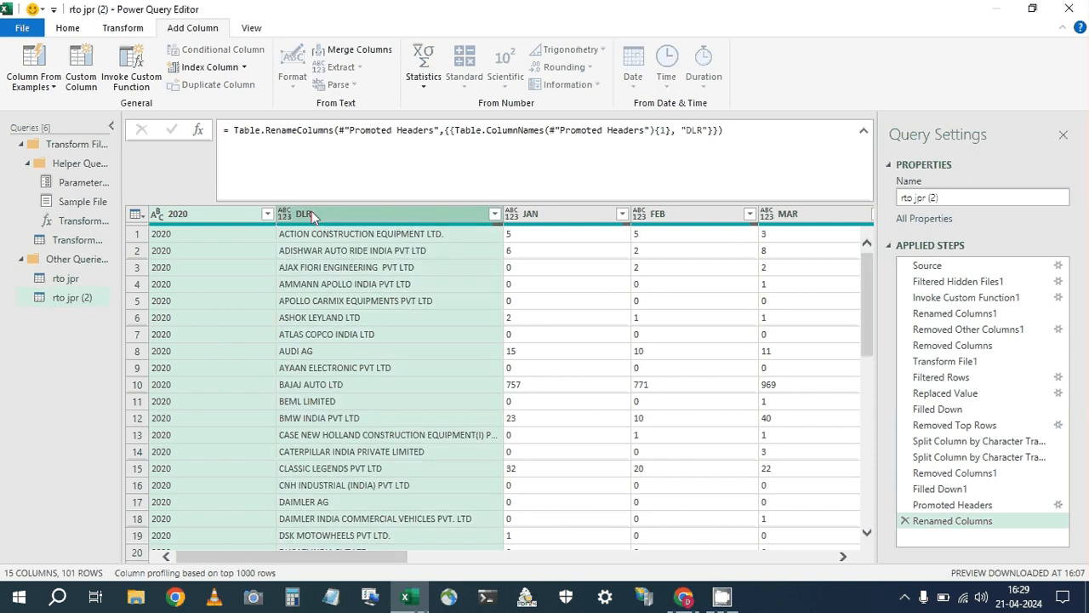
pyautogui.click(66, 278)
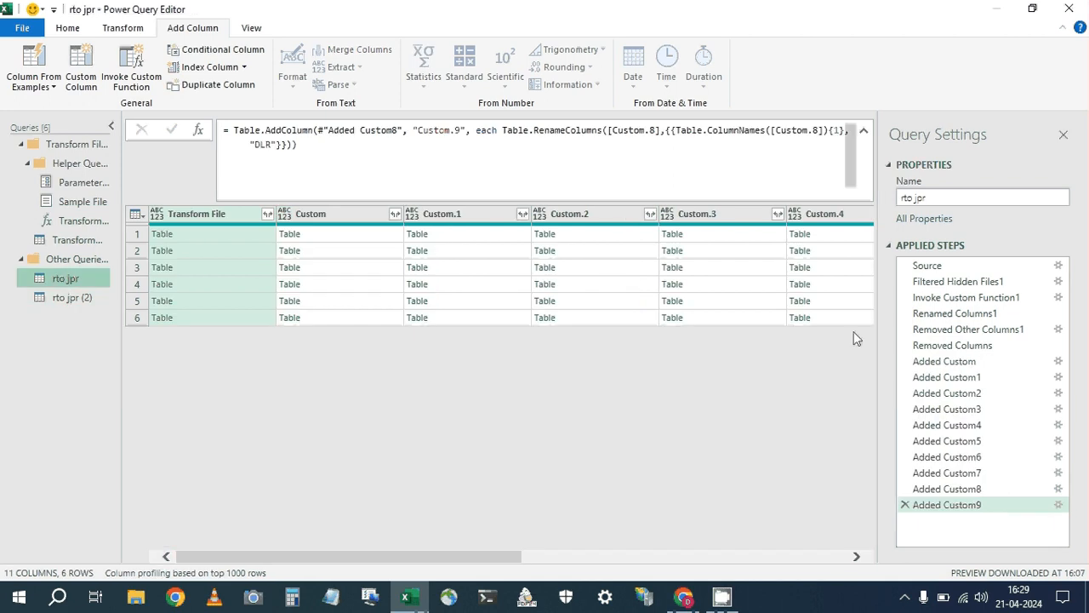
pyautogui.click(830, 285)
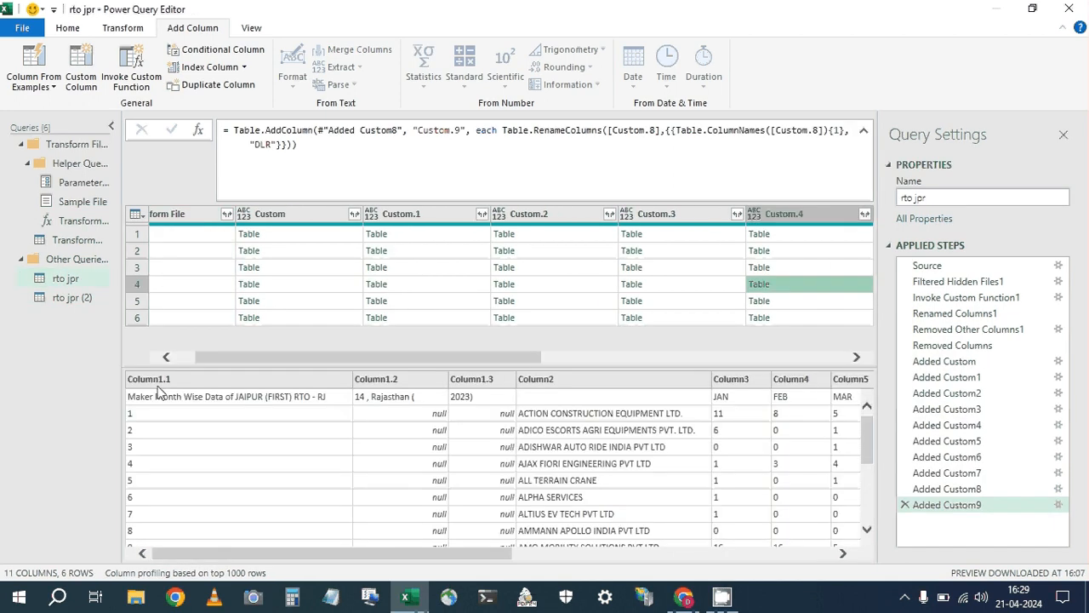
pyautogui.click(834, 361)
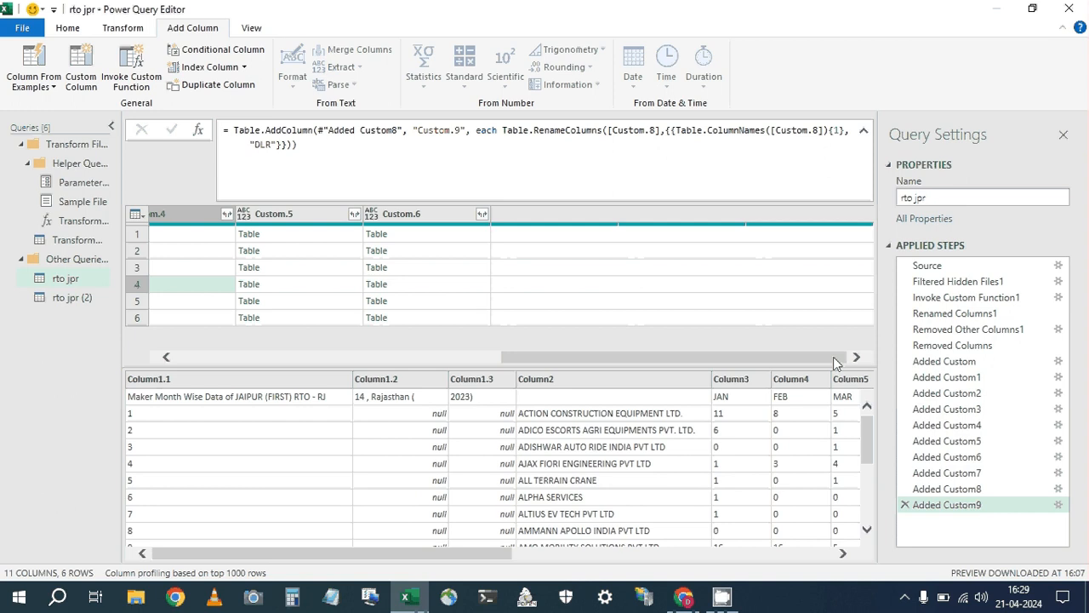
pyautogui.click(824, 268)
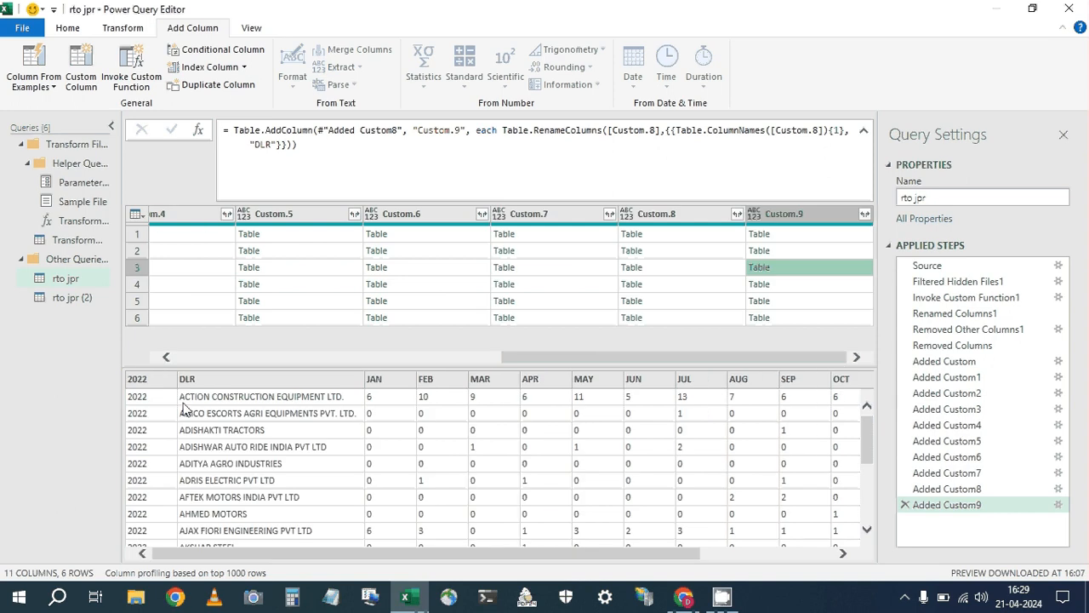
pyautogui.click(809, 250)
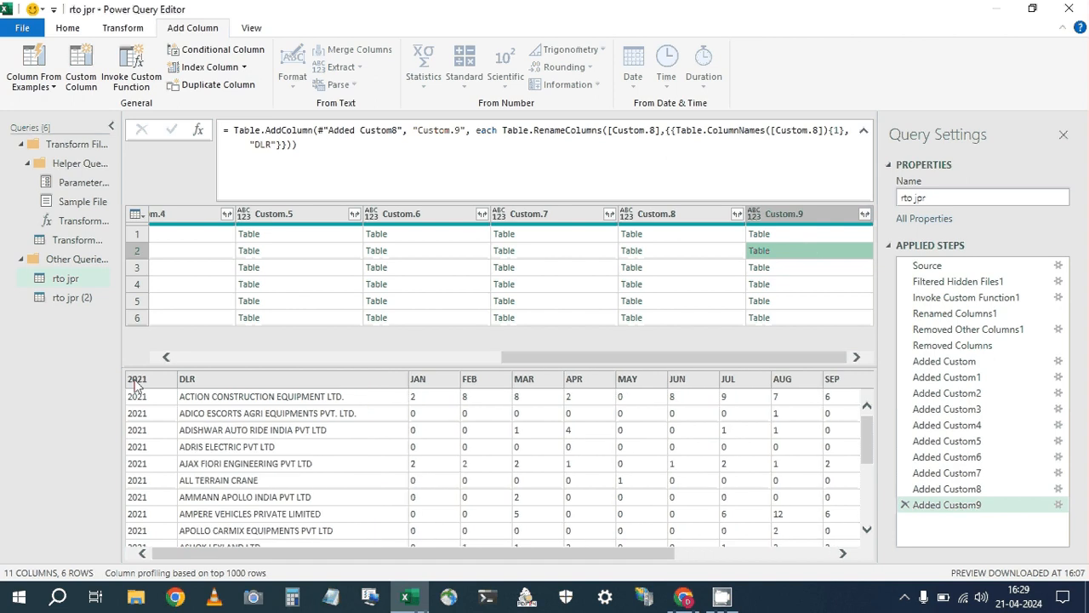
pyautogui.press('Up')
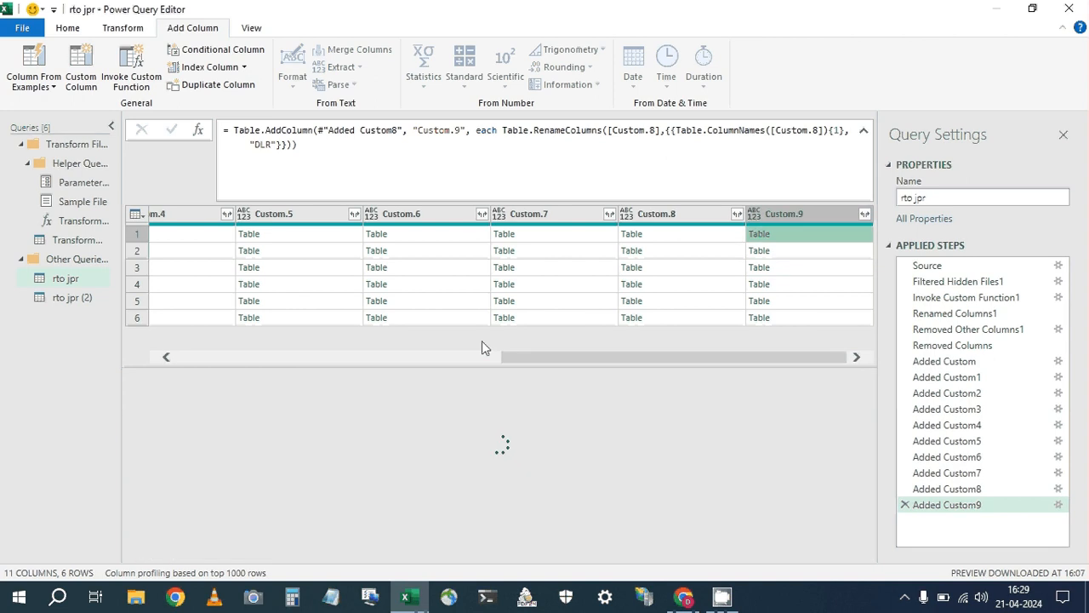
pyautogui.click(822, 318)
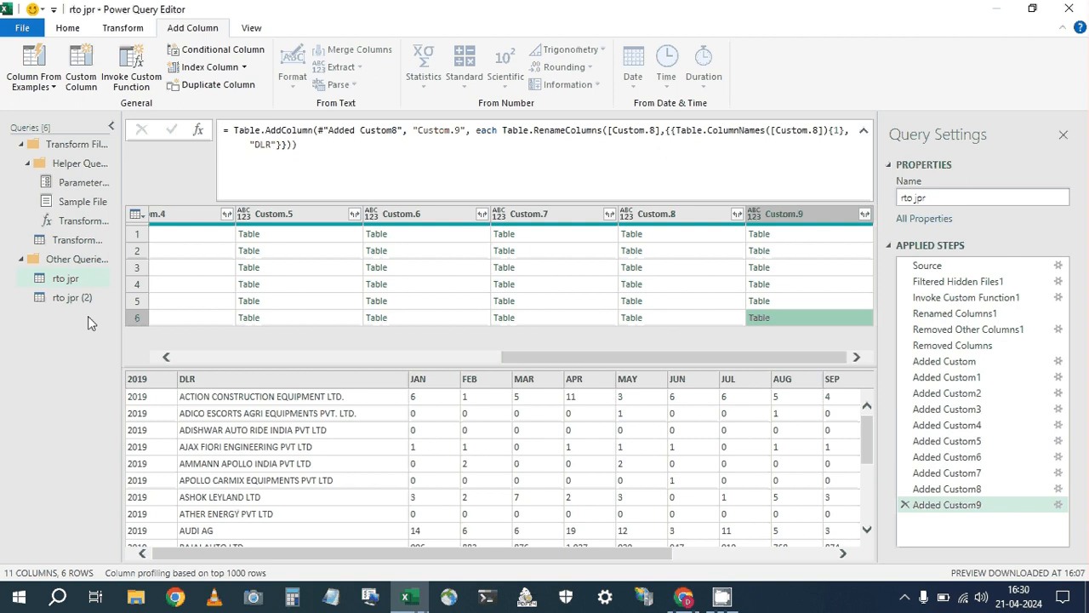
# In rto jpr (2), unpivot all columns other than 2020 and DLR.
pyautogui.click(72, 298)
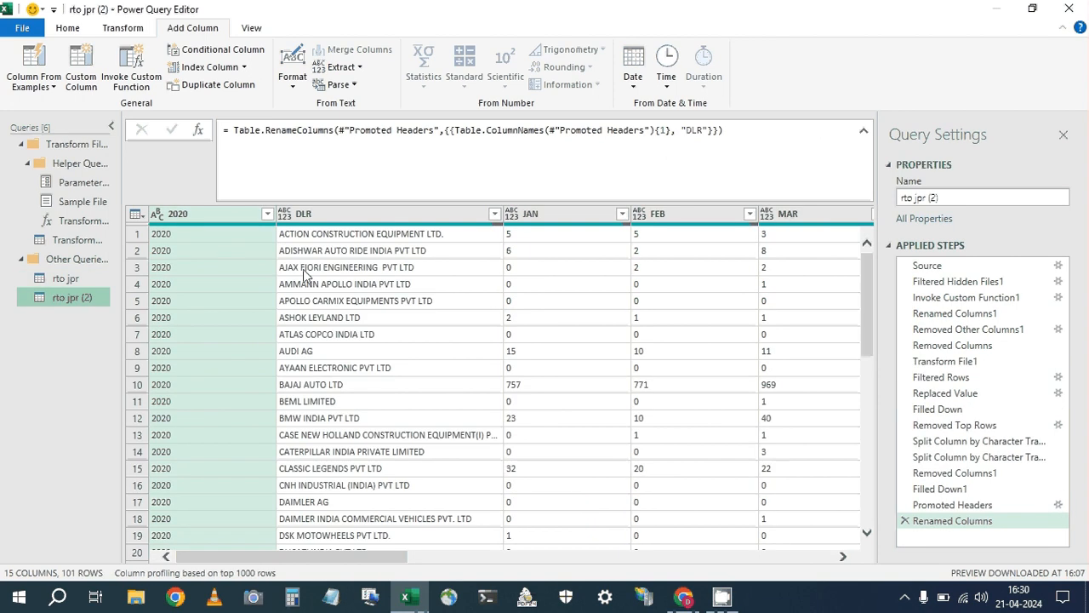
pyautogui.click(325, 216)
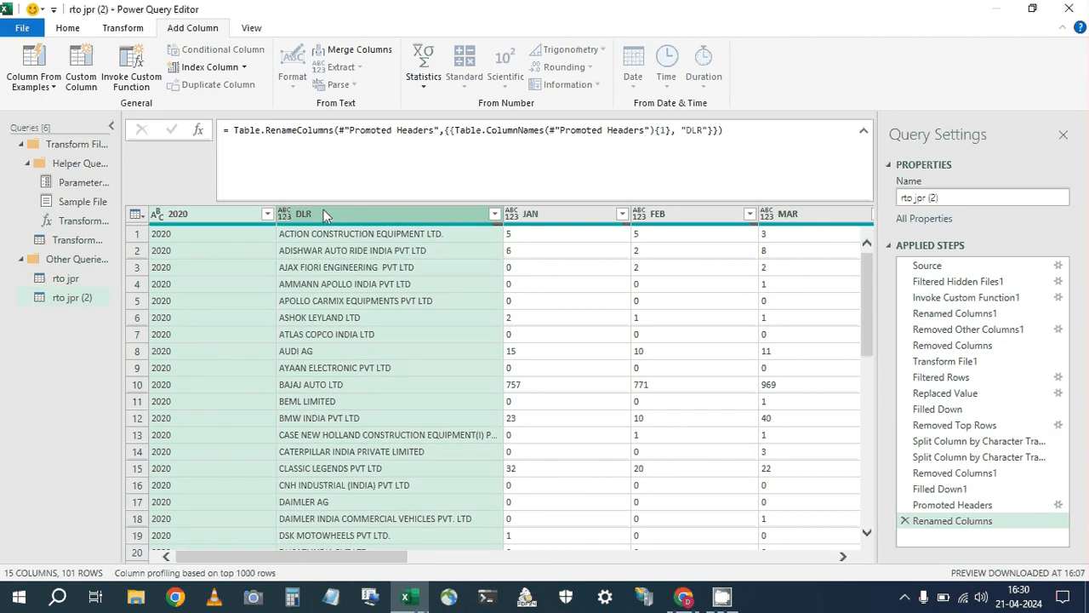
pyautogui.rightClick(325, 216)
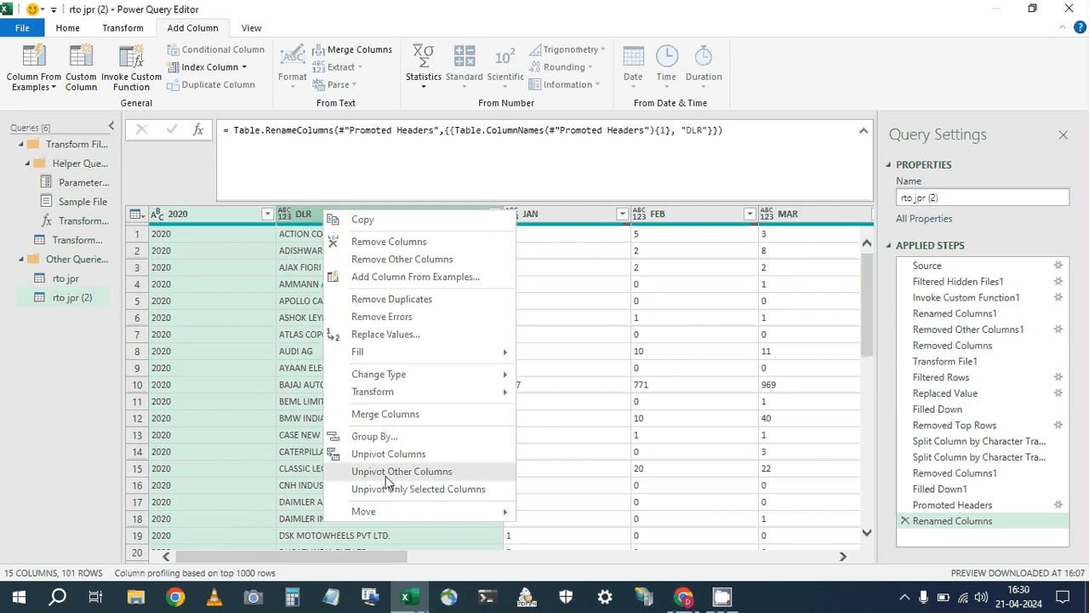
pyautogui.click(385, 476)
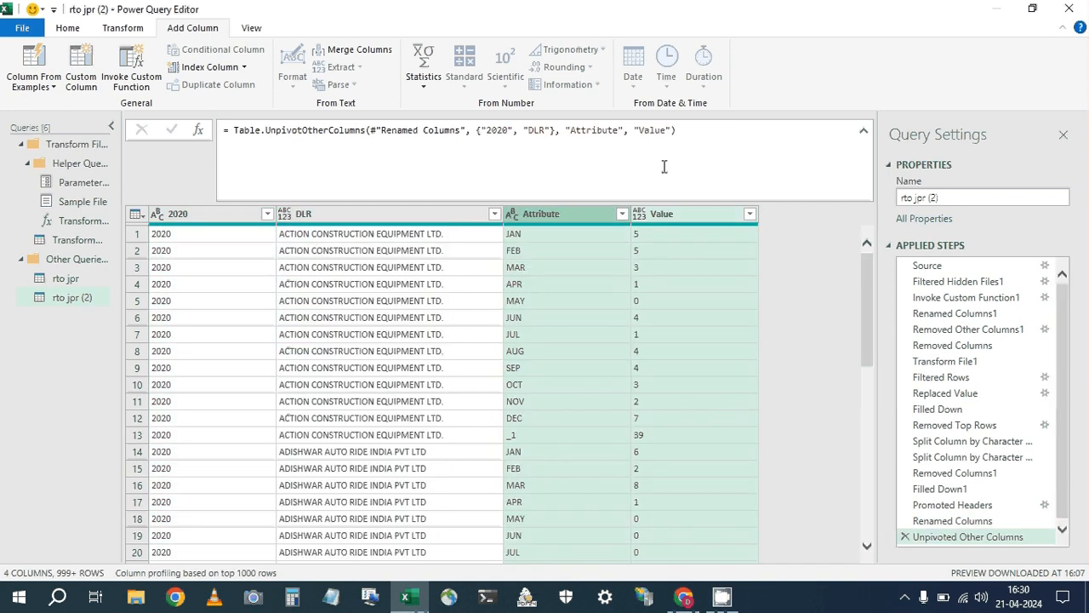
# Check the "2020" and "DLR" references in the Table.UnpivotOtherColumns formula and copy the formula without its equals sign.
pyautogui.doubleClick(496, 132)
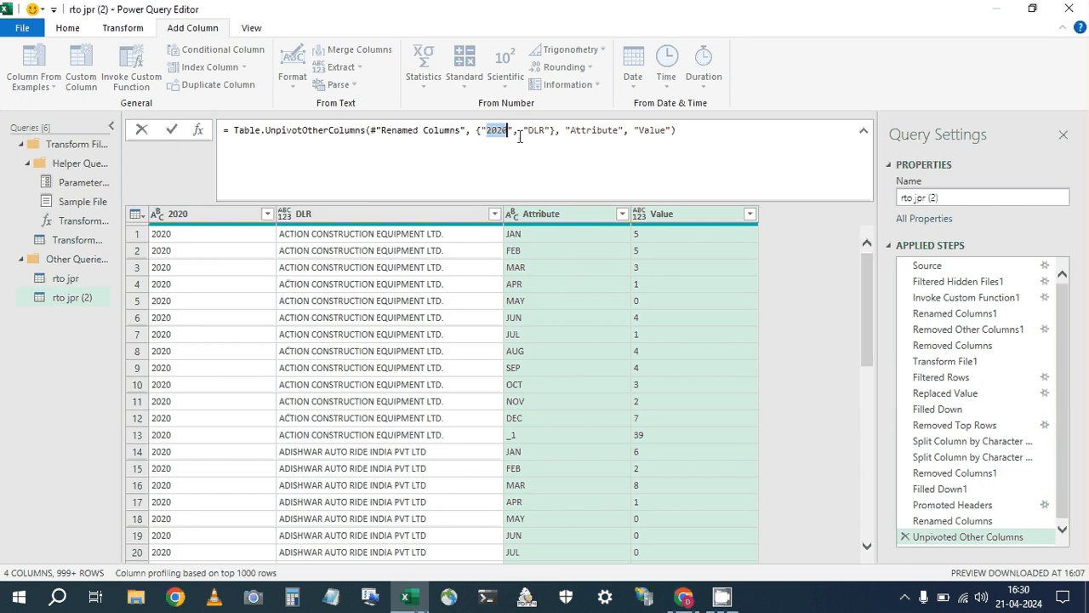
pyautogui.doubleClick(537, 131)
pyautogui.click(441, 156)
pyautogui.moveTo(441, 155); pyautogui.dragTo(237, 127)
pyautogui.hotkey('ctrl', 'c')
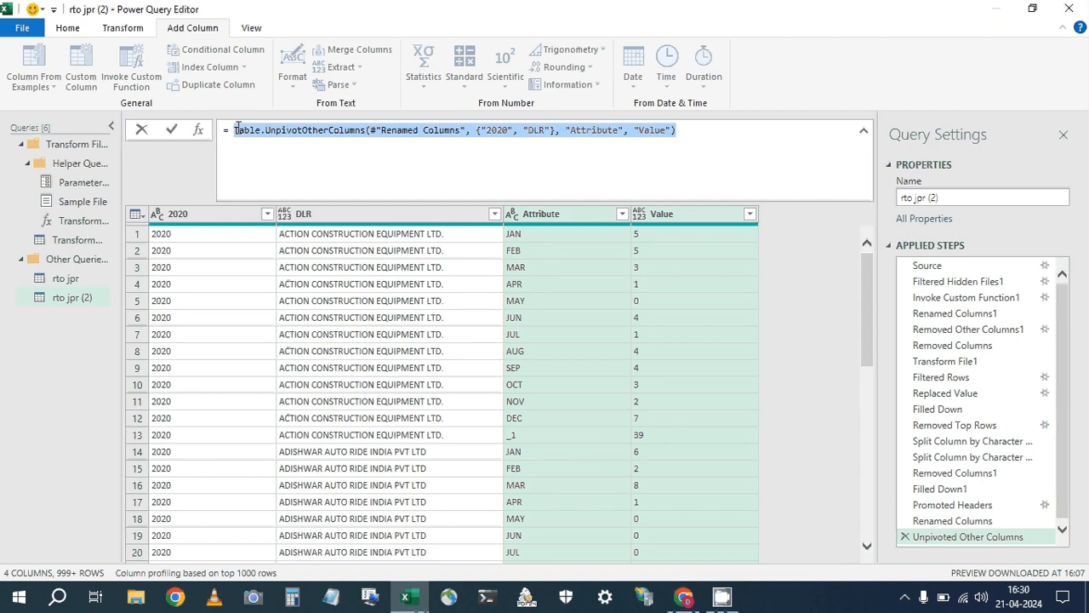
# In rto jpr, try a custom column from the copied Table.UnpivotOtherColumns formula, replacing #"Renamed Columns" with [Custom.9].
pyautogui.click(76, 279)
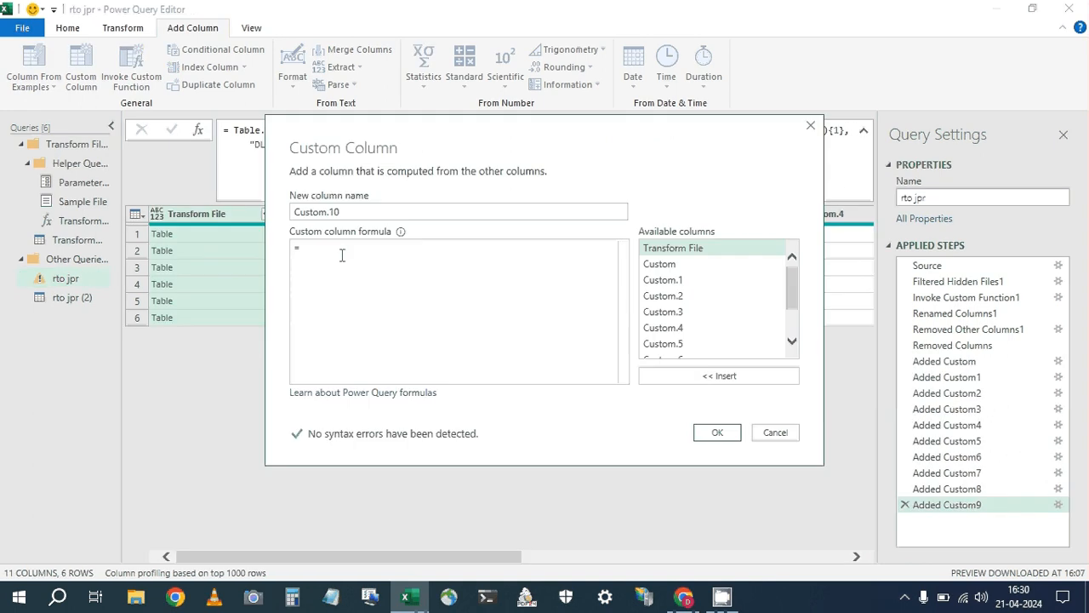
pyautogui.hotkey('ctrl', 'v')
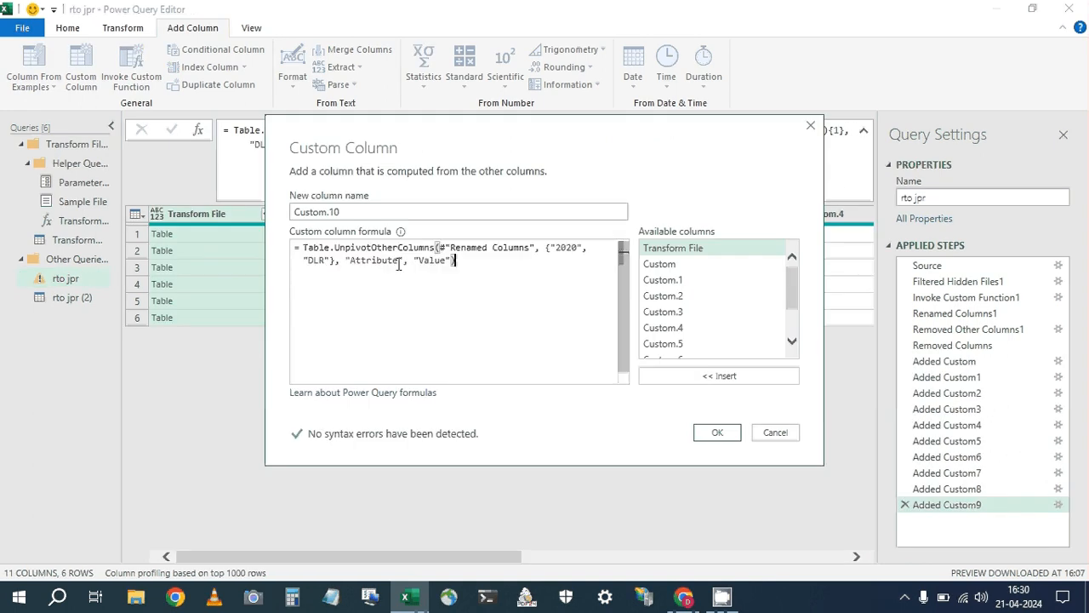
pyautogui.doubleClick(525, 248)
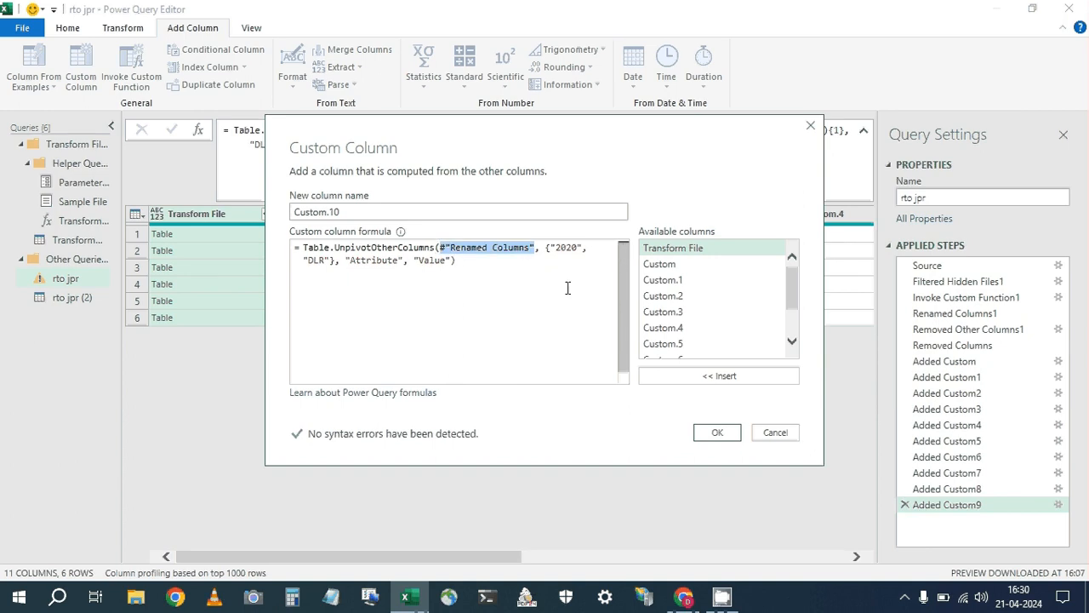
pyautogui.press('BackSpace')
pyautogui.moveTo(792, 310); pyautogui.dragTo(815, 334)
pyautogui.click(749, 350)
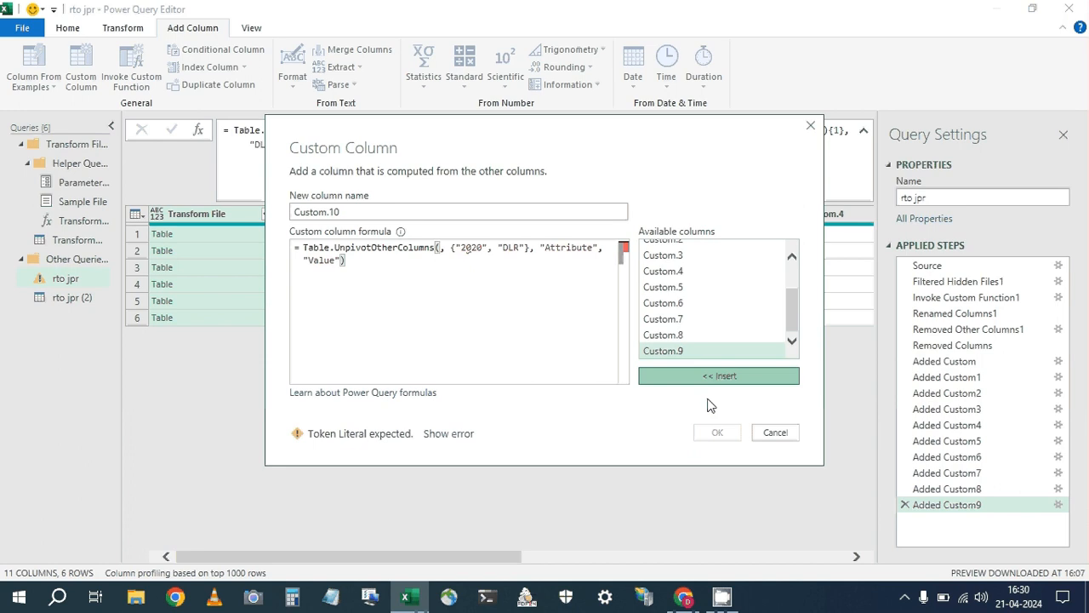
pyautogui.click(718, 375)
pyautogui.click(718, 432)
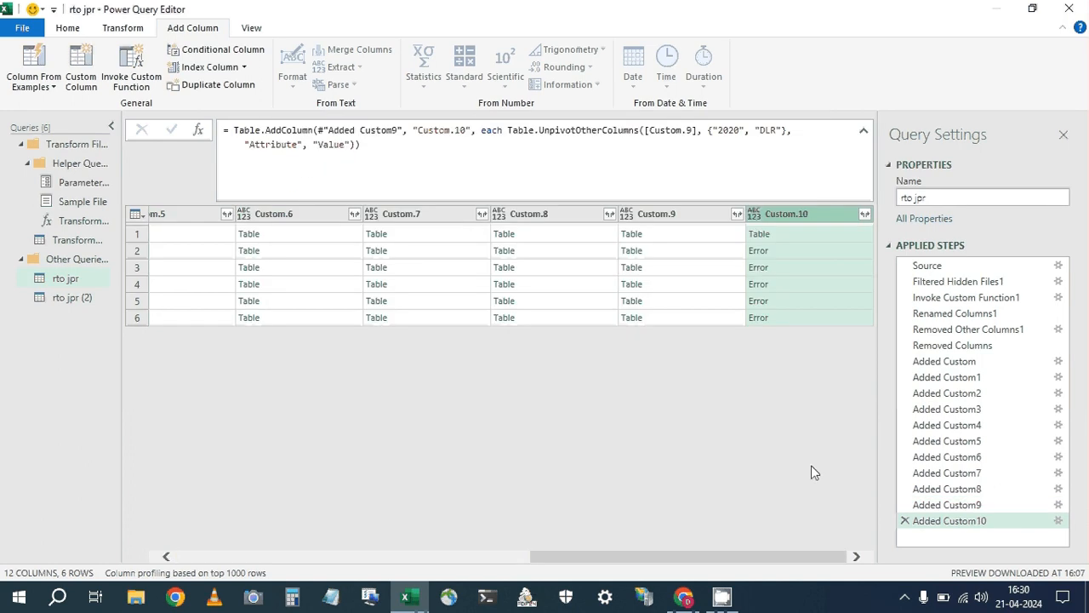
# Check rows 1 to 3 of Custom.10 against the headers of the Custom.9 tables, and delete the Added Custom10 step.
pyautogui.click(785, 238)
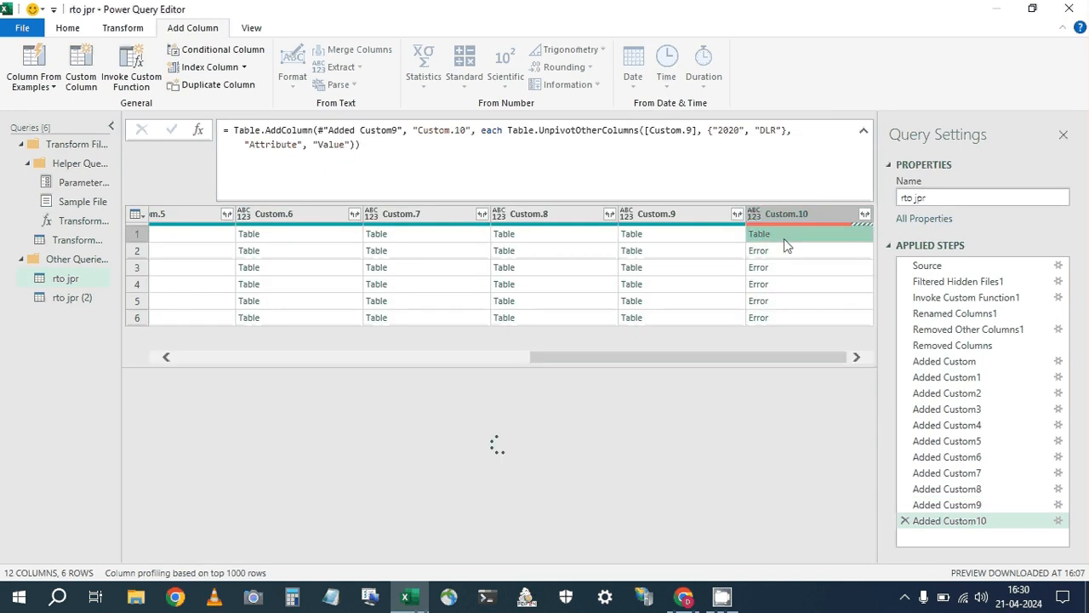
pyautogui.click(802, 251)
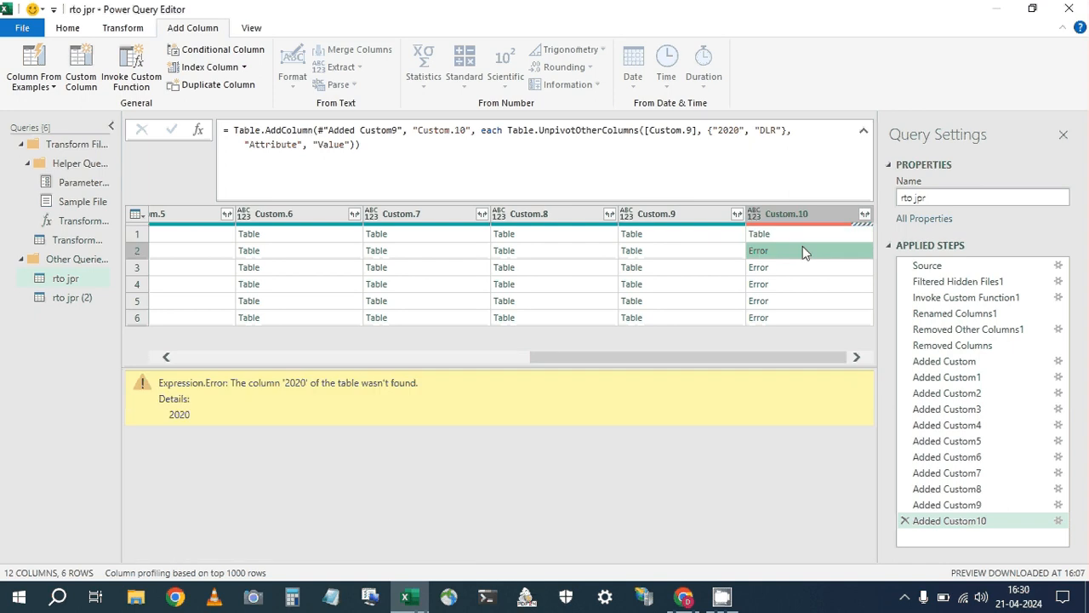
pyautogui.click(650, 255)
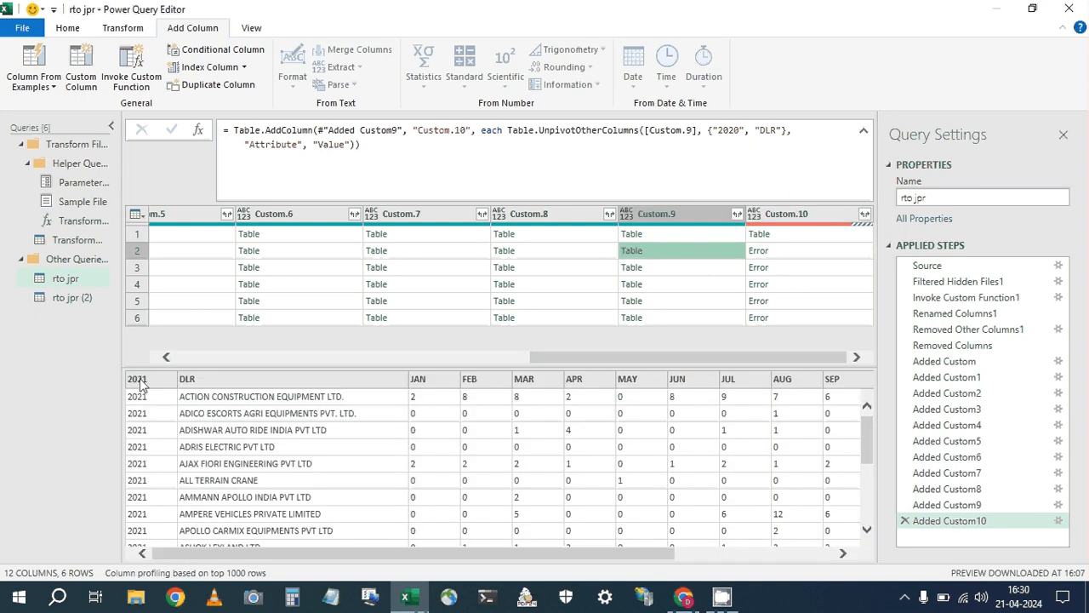
pyautogui.click(811, 252)
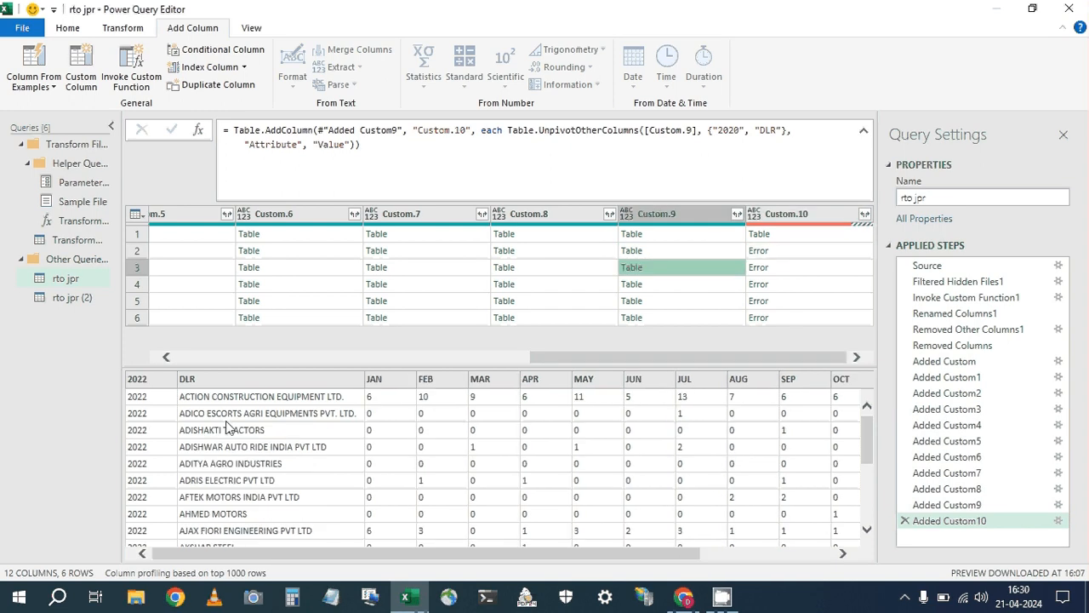
pyautogui.click(812, 270)
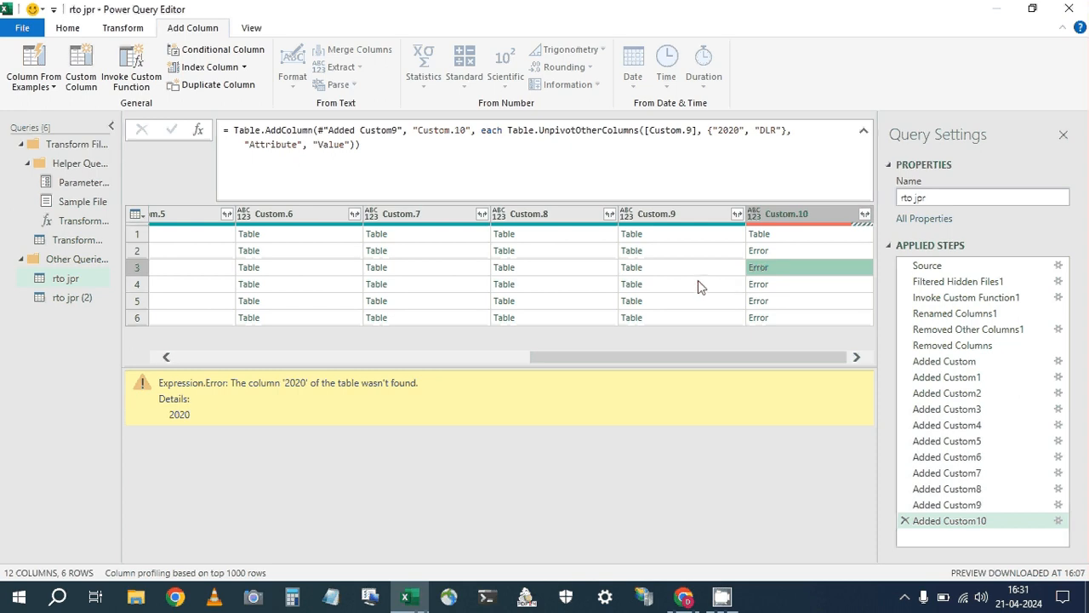
pyautogui.click(905, 520)
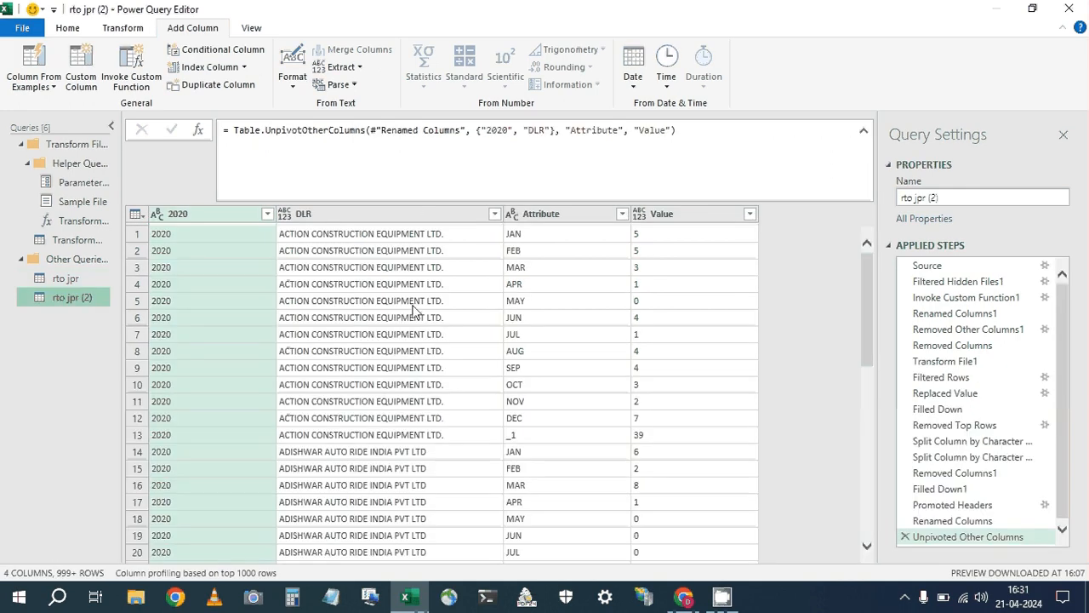
# Examine the "2020", "DLR" column list in the Table.UnpivotOtherColumns formula of rto jpr (2).
pyautogui.click(514, 130)
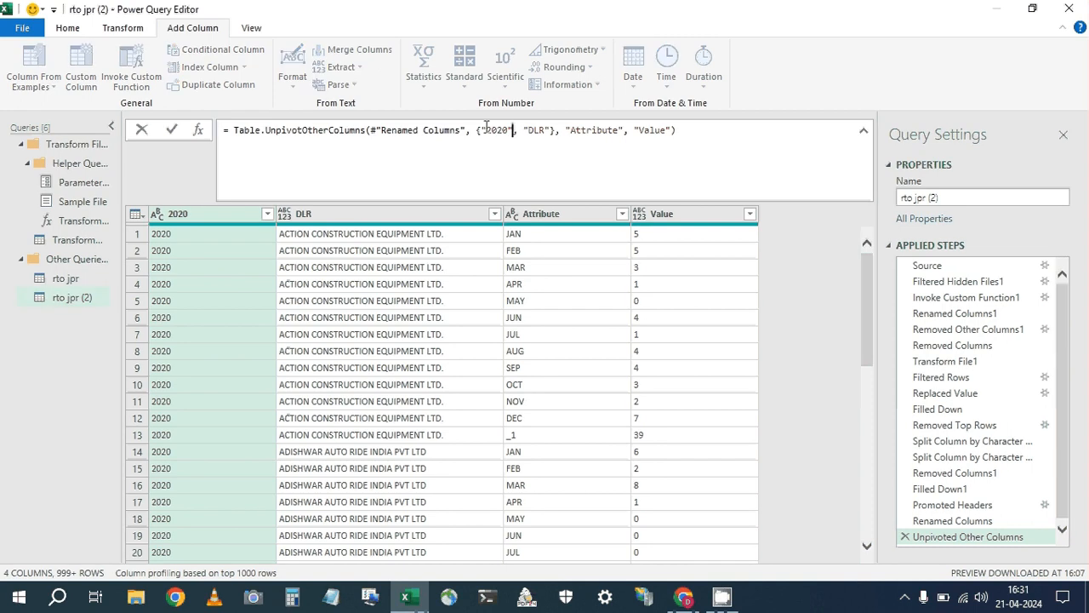
pyautogui.doubleClick(487, 130)
pyautogui.moveTo(487, 131); pyautogui.dragTo(482, 130)
pyautogui.click(550, 131)
pyautogui.moveTo(482, 131); pyautogui.dragTo(550, 130)
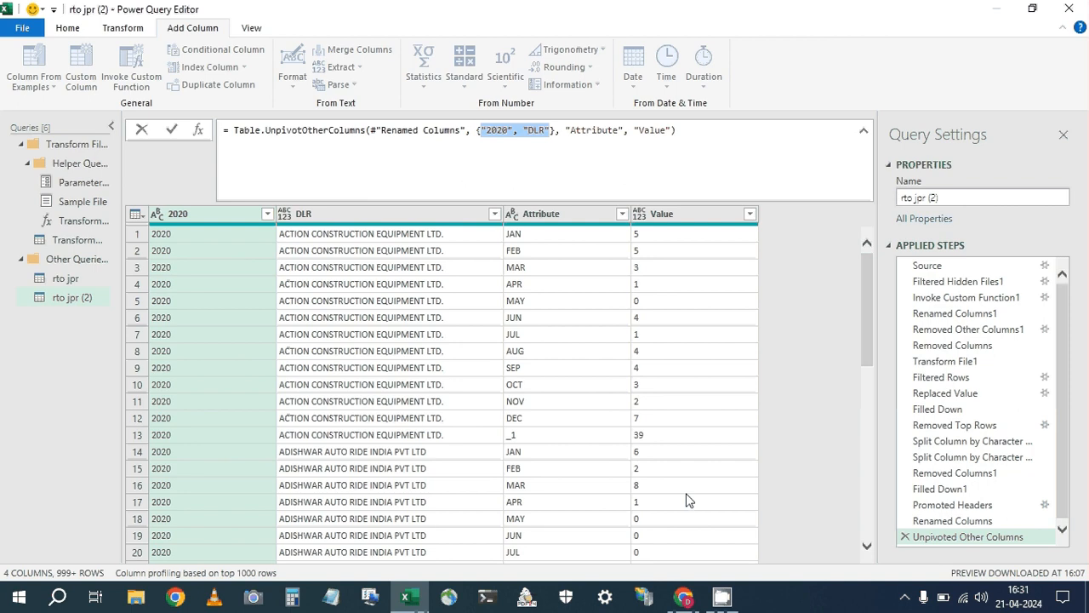
pyautogui.click(734, 599)
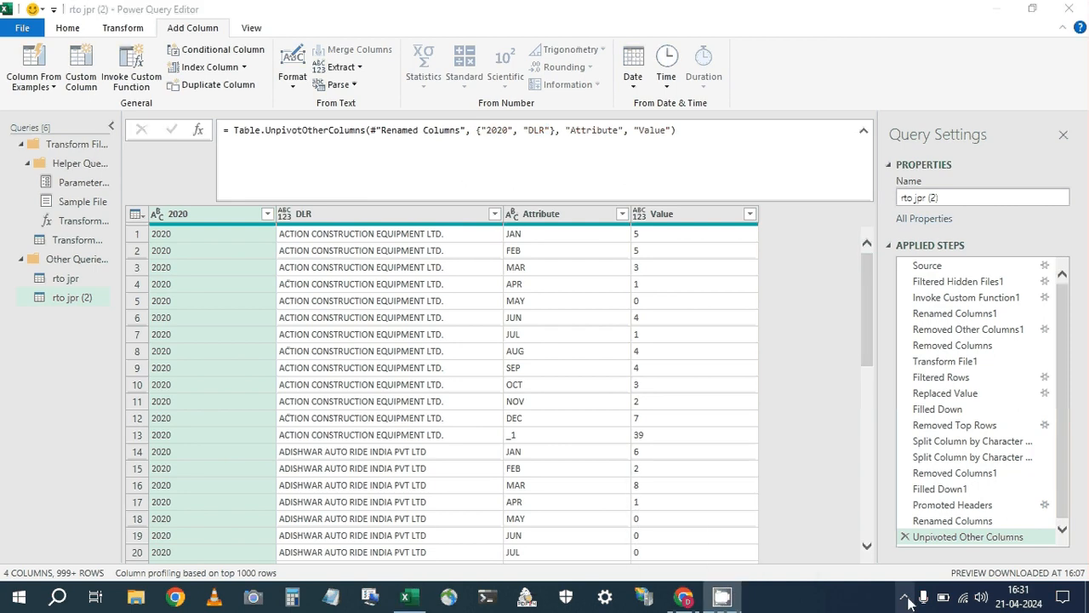
pyautogui.click(906, 599)
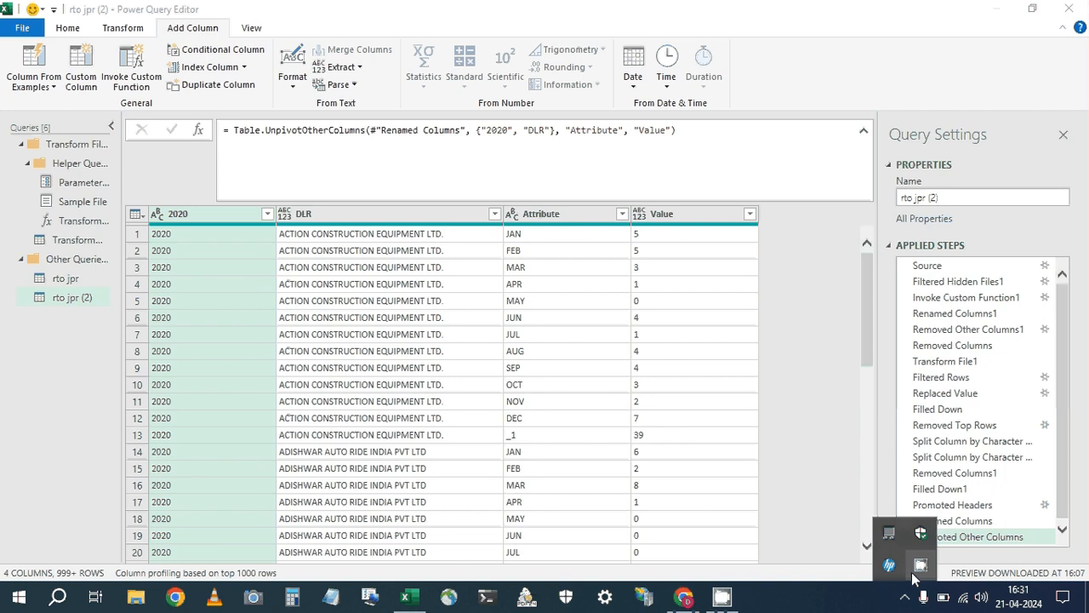
pyautogui.click(917, 567)
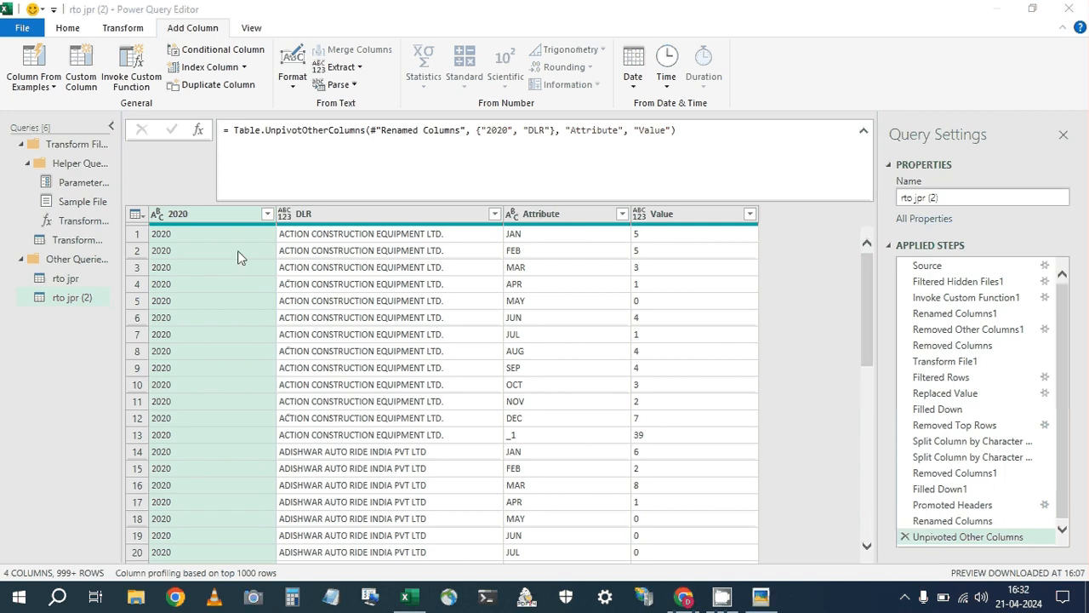
# In rto jpr, compare the first column header of the Custom.9 tables in rows 1, 2 and 4.
pyautogui.click(65, 278)
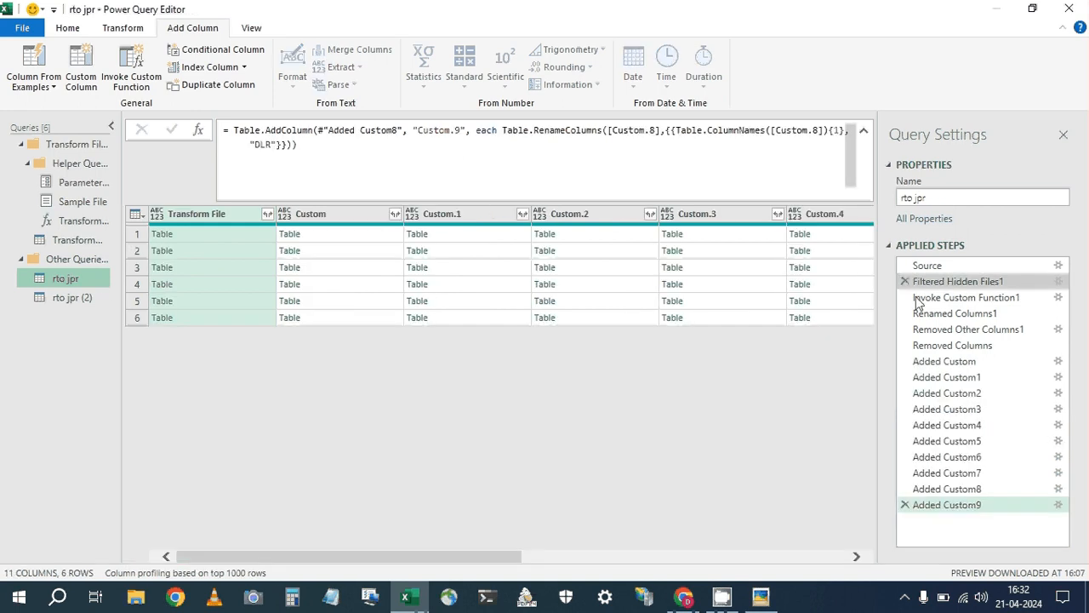
pyautogui.click(845, 556)
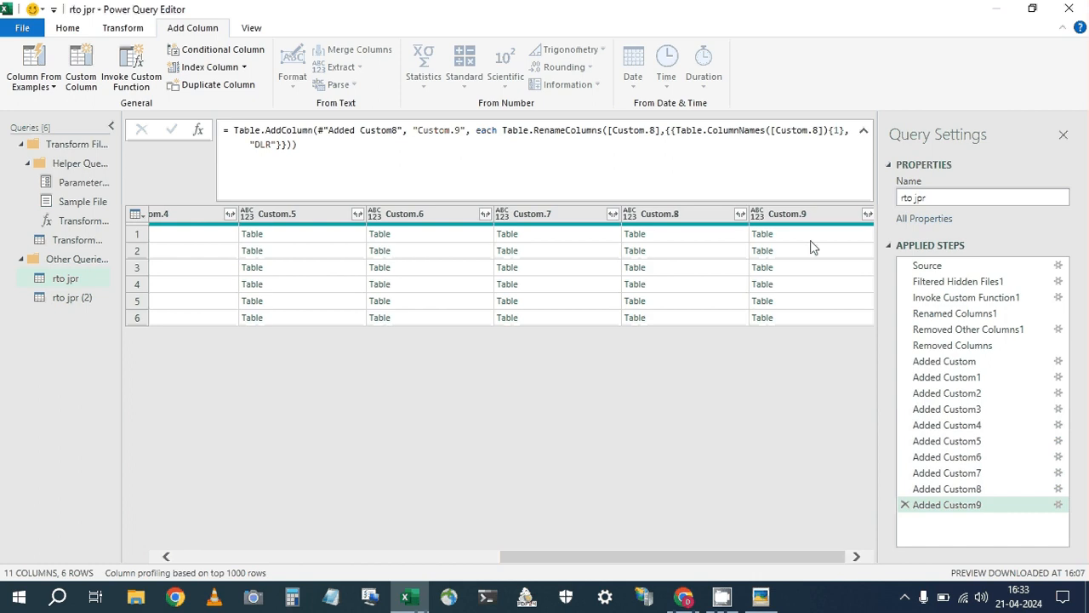
pyautogui.click(792, 239)
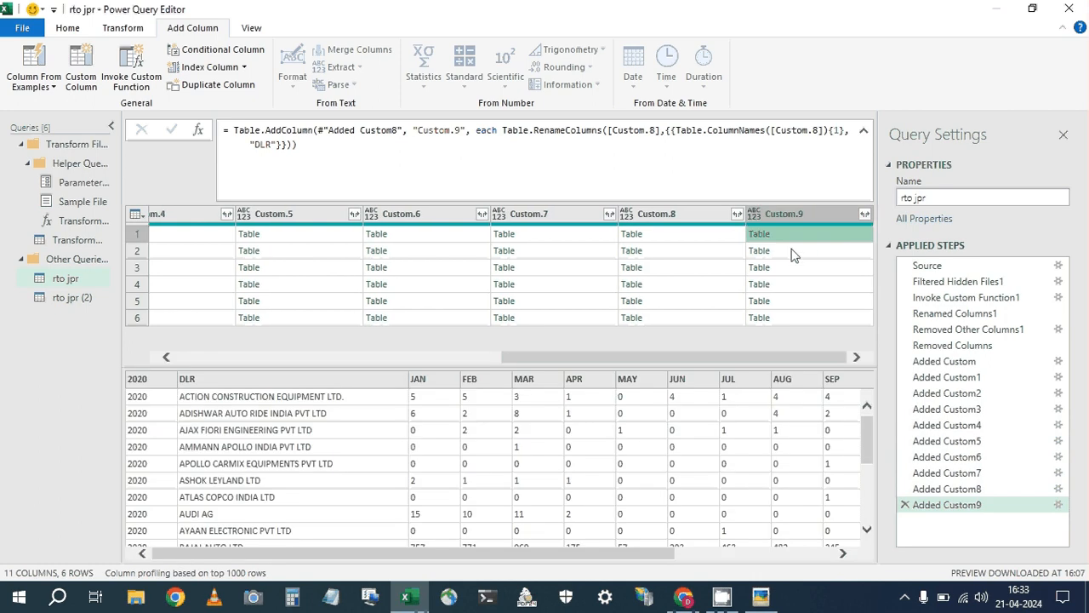
pyautogui.click(792, 253)
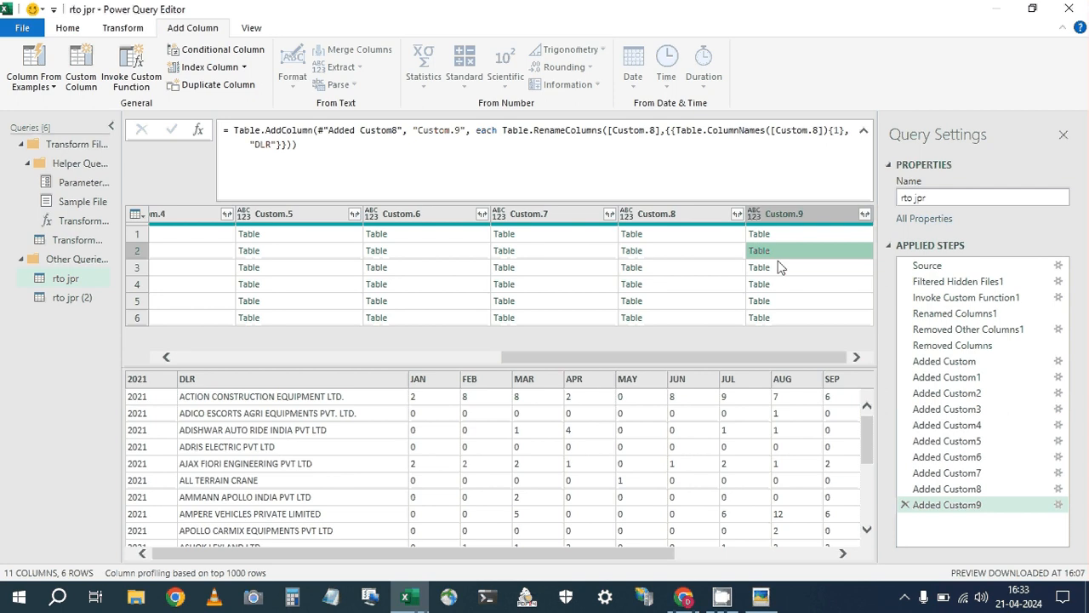
pyautogui.click(809, 285)
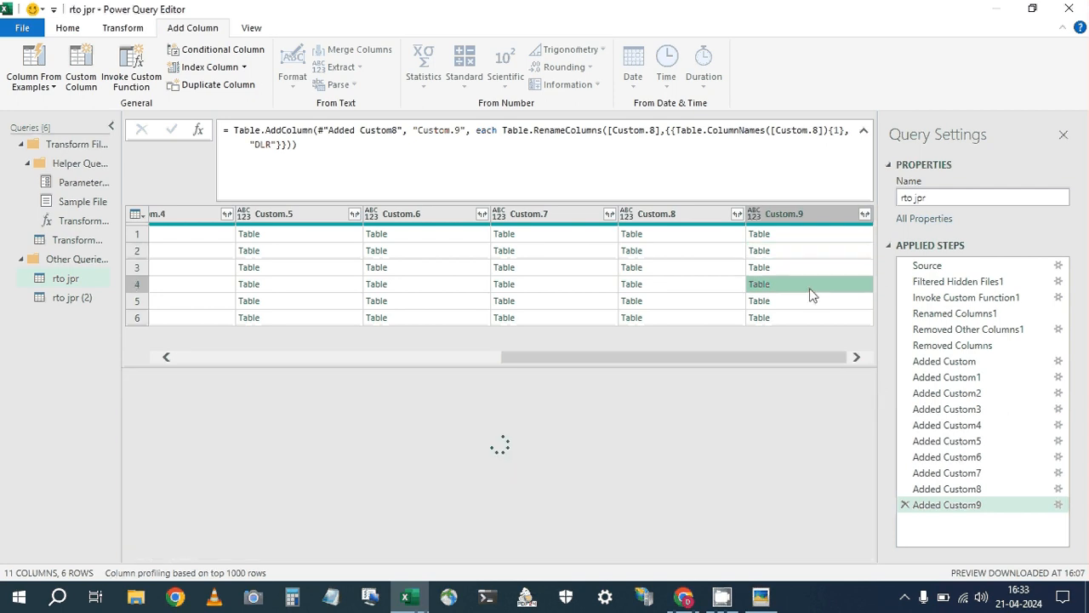
# Compare the "2020" reference in the unpivot formula of rto jpr (2) with the headers of the Custom.9 tables in rows 1 and 2 of rto jpr.
pyautogui.click(85, 298)
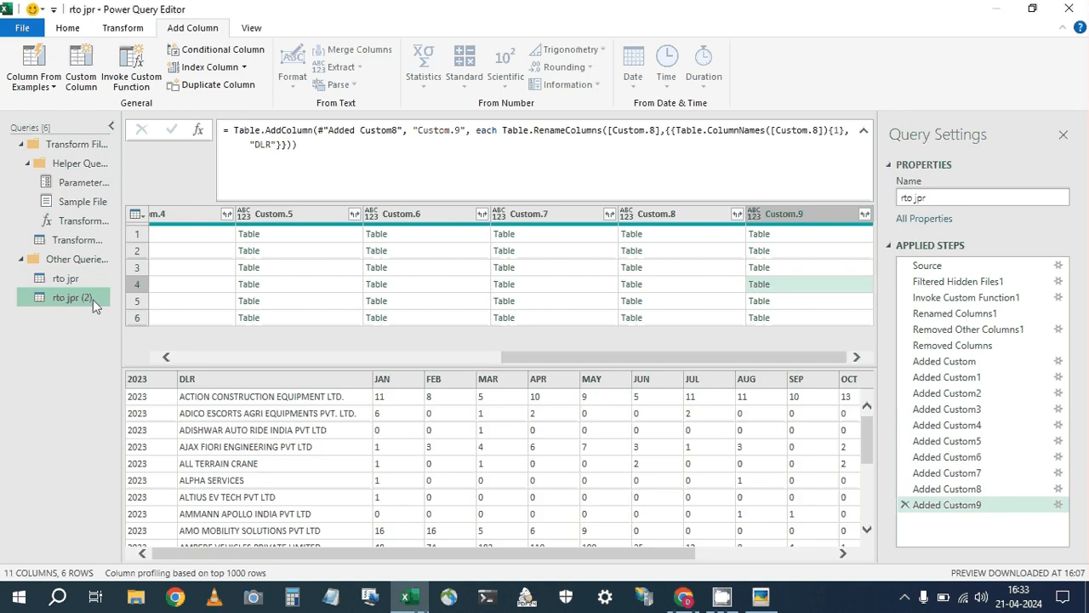
pyautogui.doubleClick(93, 300)
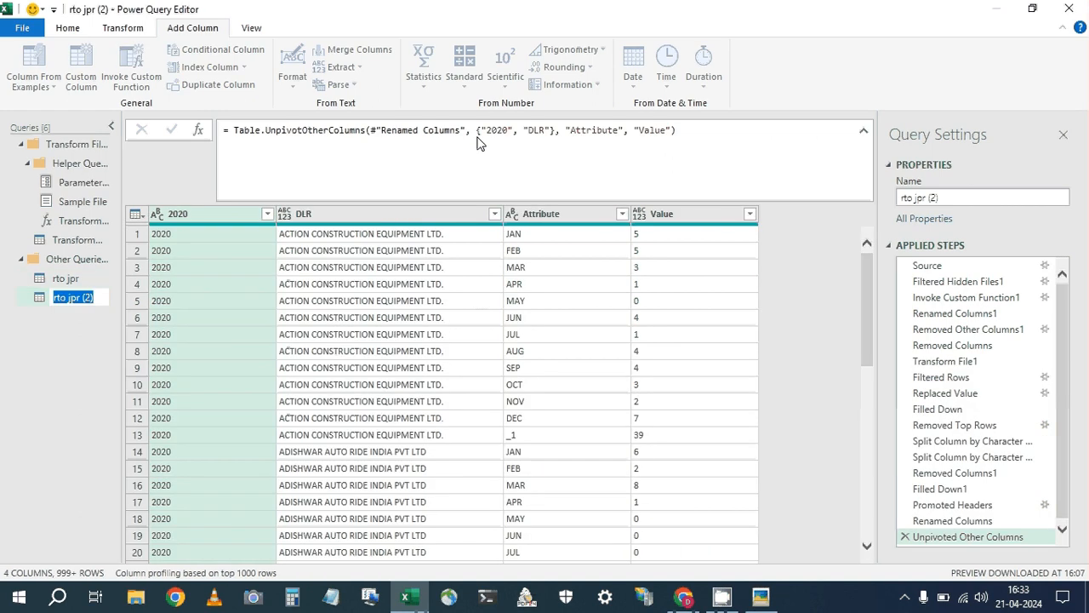
pyautogui.press('Return')
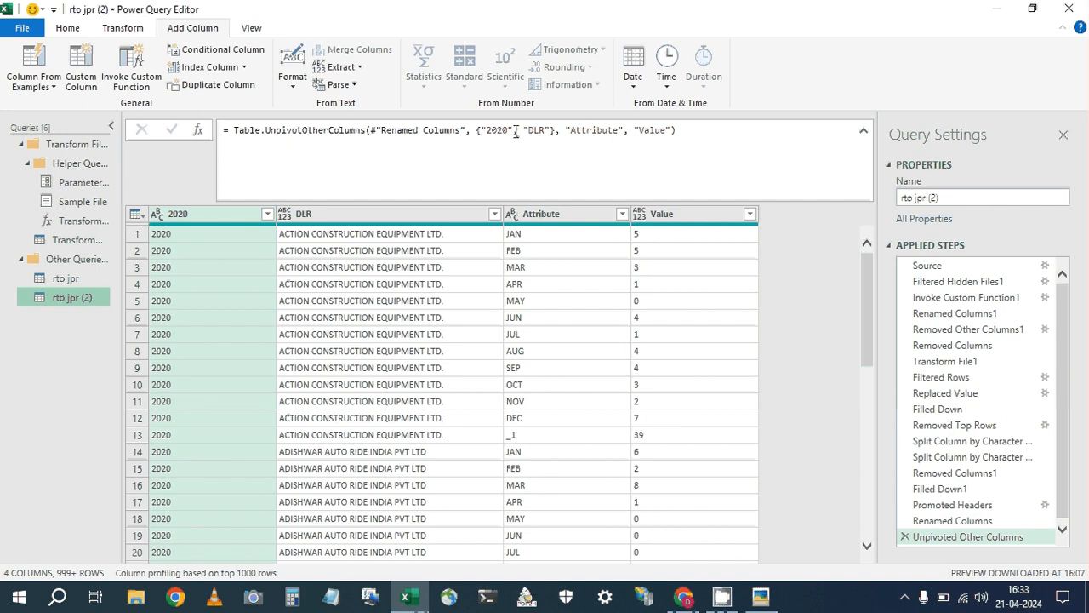
pyautogui.doubleClick(502, 130)
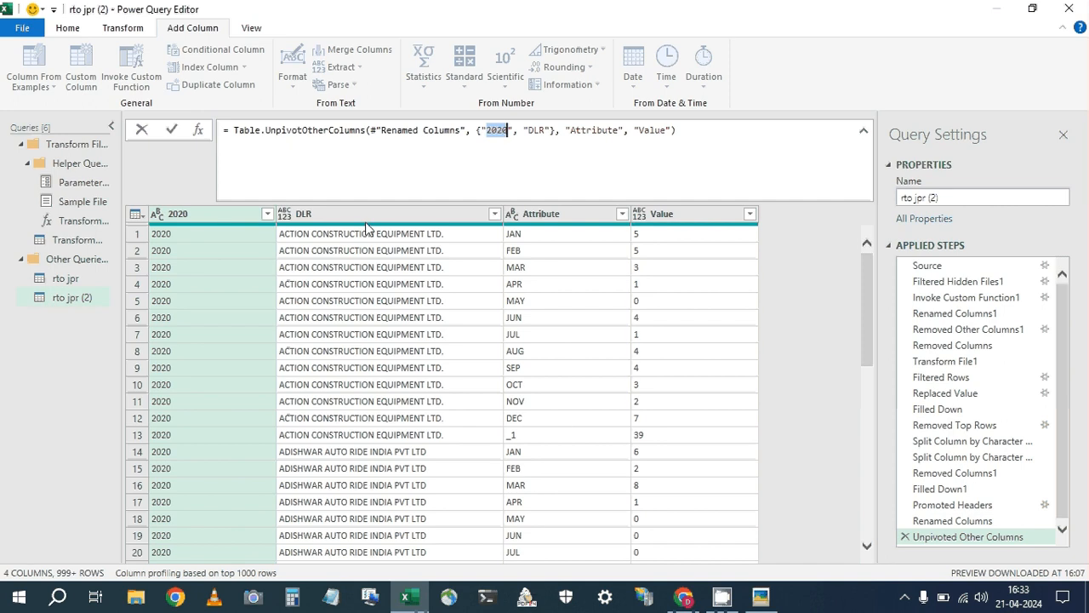
pyautogui.click(553, 132)
pyautogui.click(68, 280)
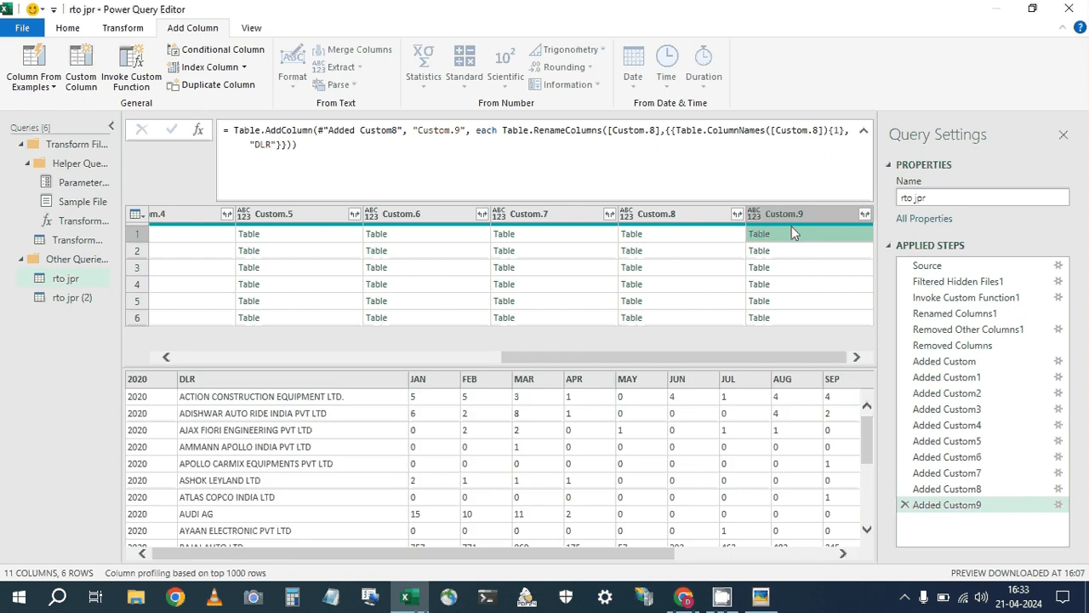
pyautogui.press('Down')
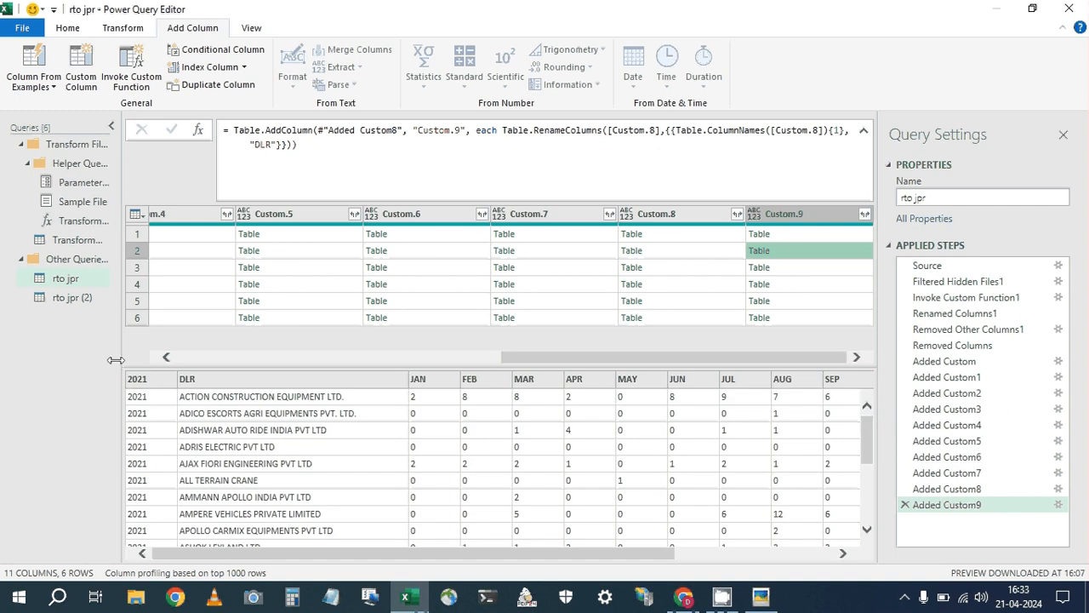
# In the Unpivoted Other Columns formula of rto jpr (2), replace the {"2020", "DLR"} list with List.FirstN().
pyautogui.click(73, 298)
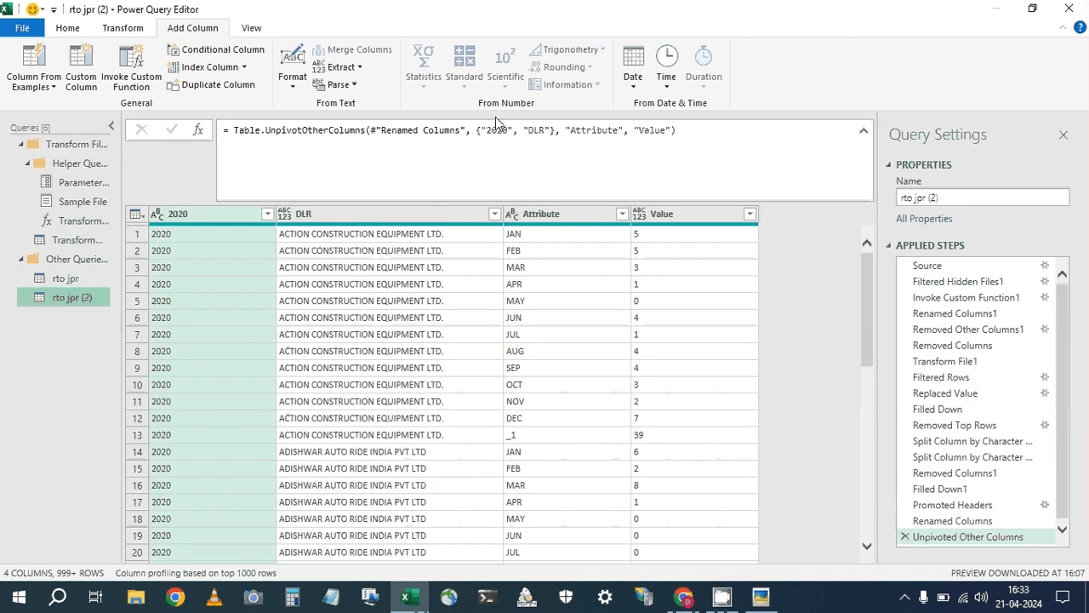
pyautogui.click(555, 131)
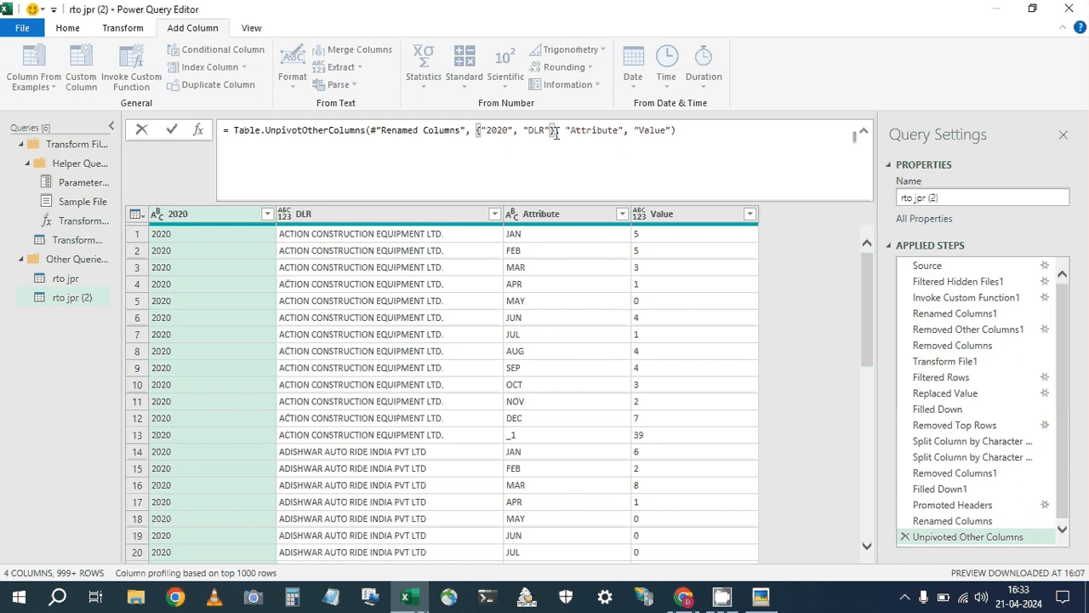
pyautogui.moveTo(555, 131); pyautogui.dragTo(476, 131)
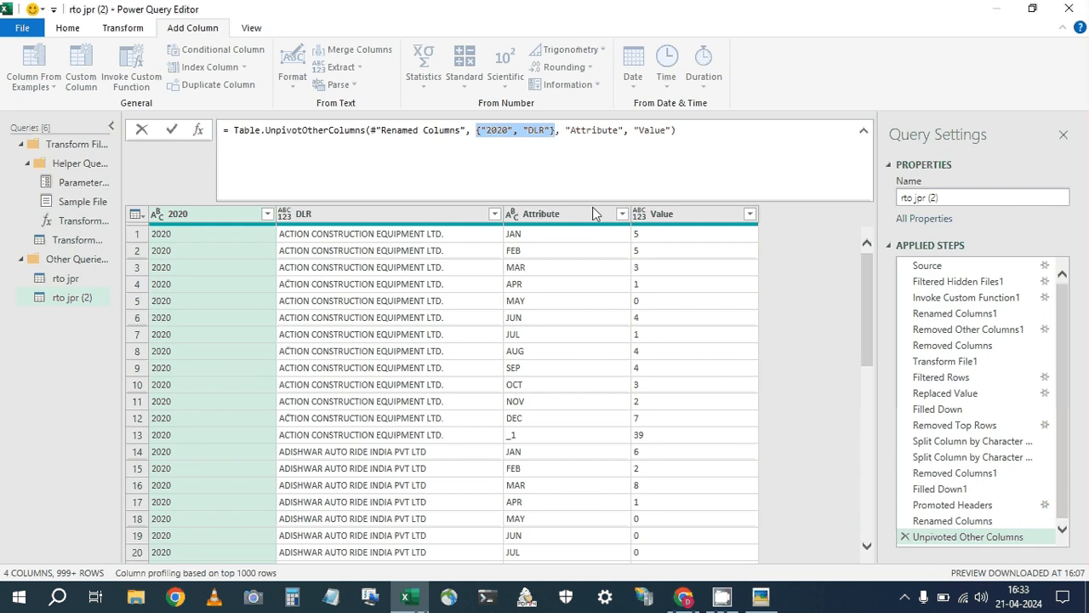
pyautogui.write('LI')
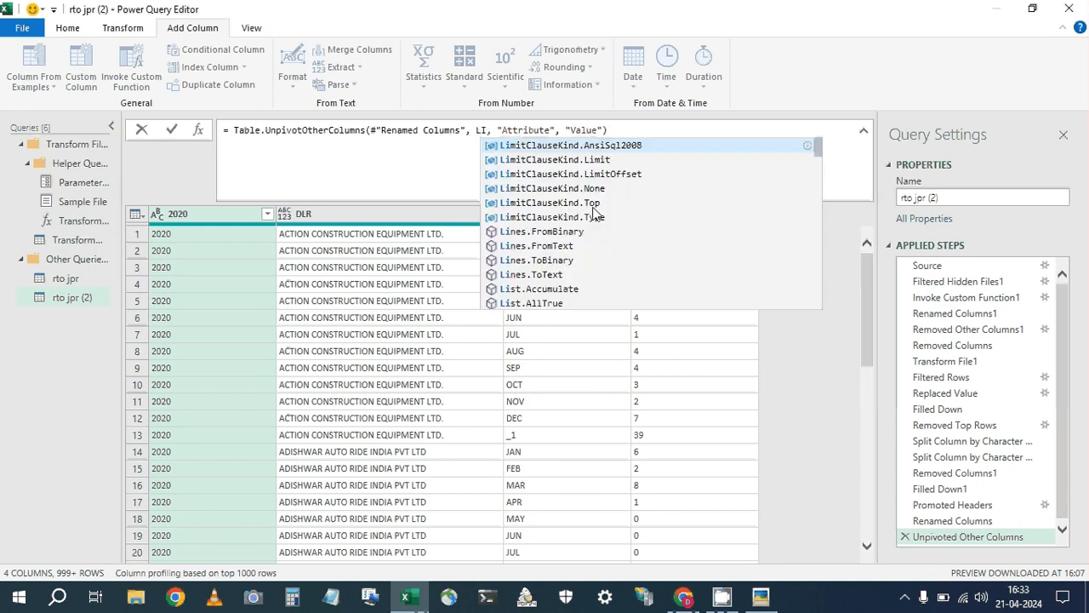
pyautogui.write('ST')
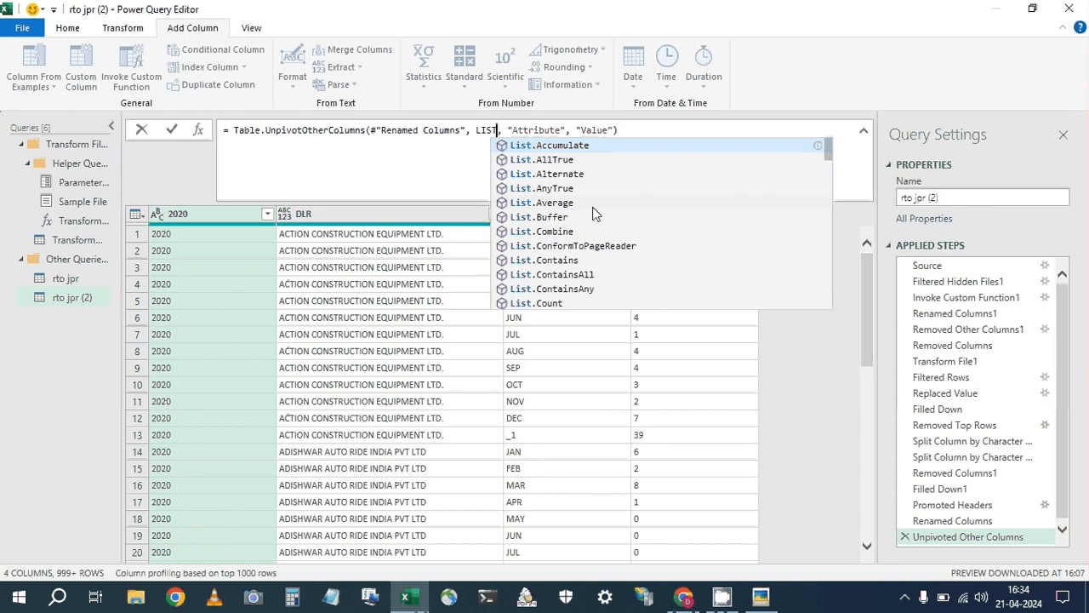
pyautogui.hotkey('alt', 'Tab')
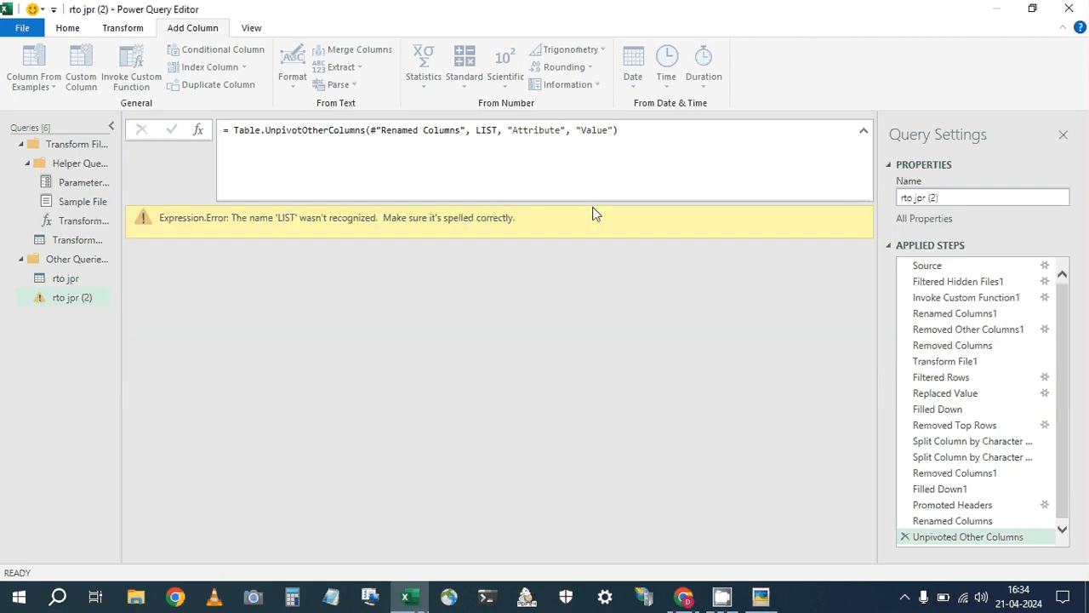
pyautogui.click(503, 134)
pyautogui.write('.Fi')
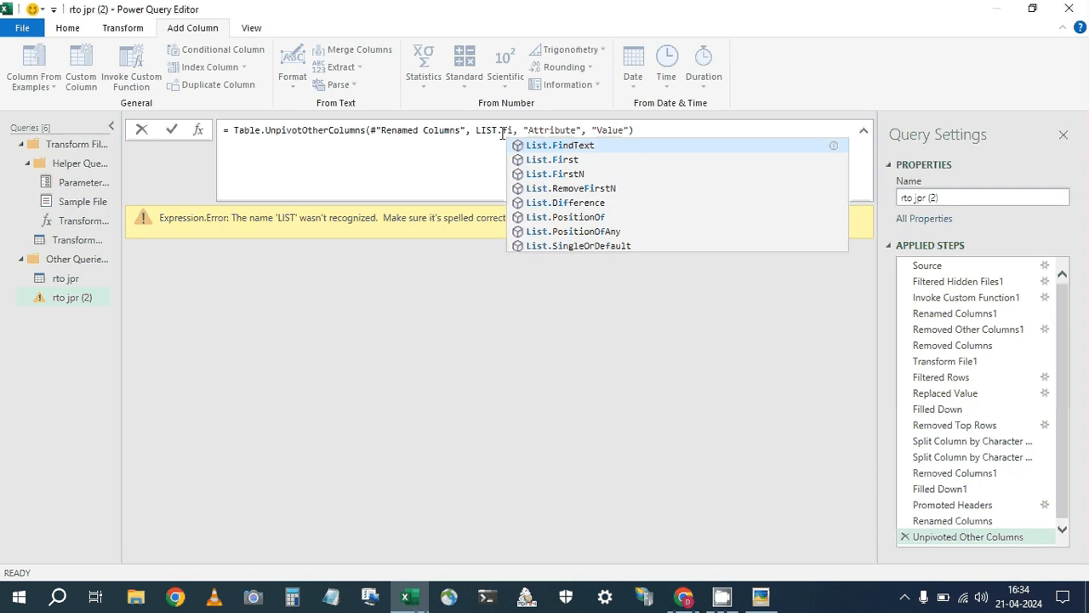
pyautogui.press('Down')
pyautogui.press('Down')
pyautogui.press('Tab')
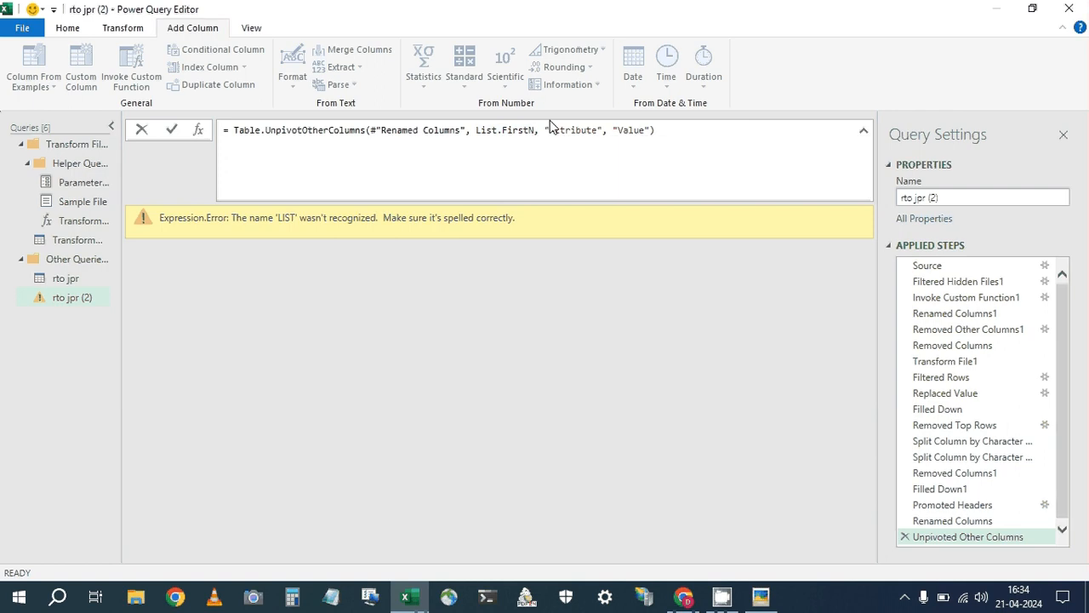
pyautogui.write('(')
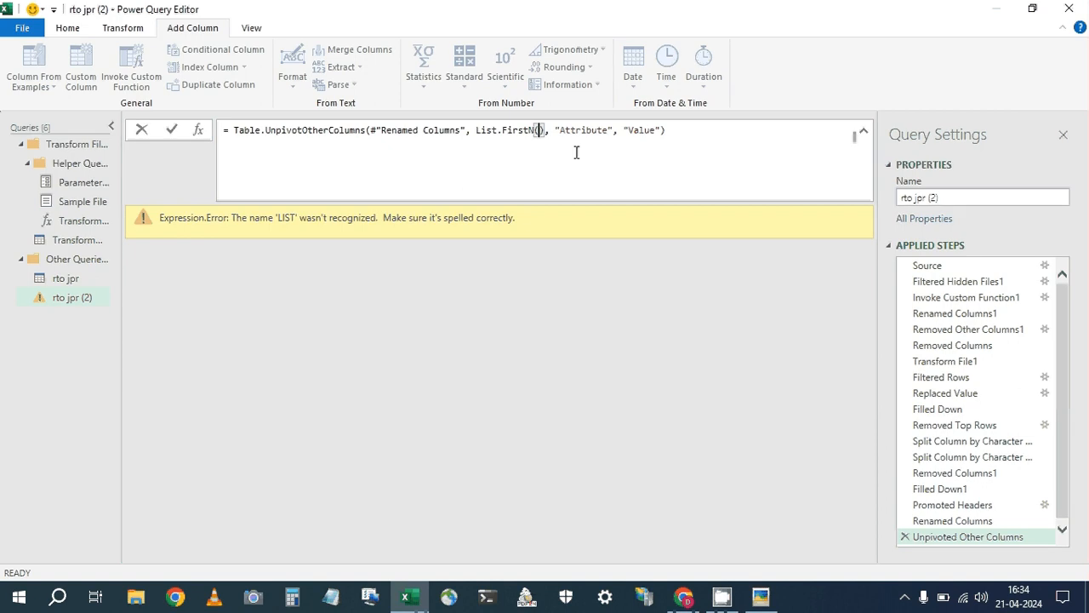
pyautogui.hotkey('alt', 'Tab')
pyautogui.hotkey('alt', 'Tab')
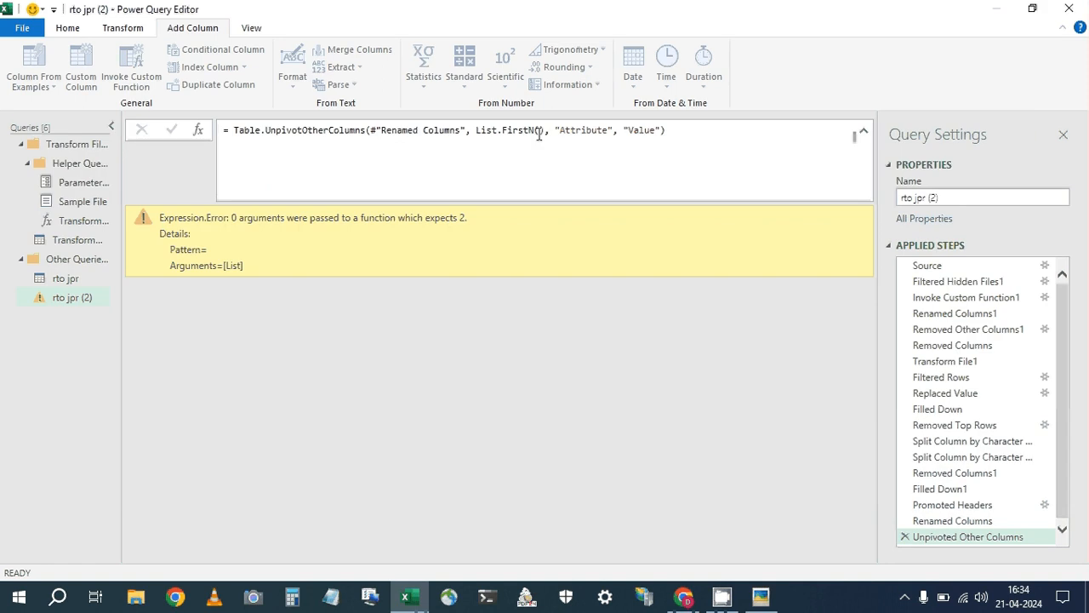
# Insert Table.ColumnNames() as the list argument inside List.FirstN.
pyautogui.click(539, 131)
pyautogui.write('T')
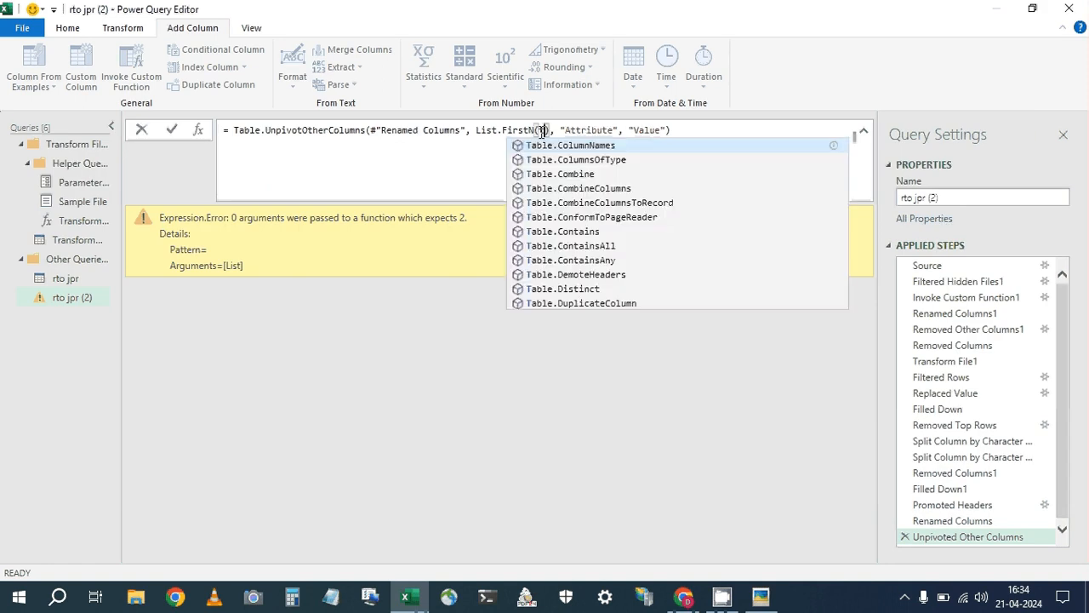
pyautogui.write('able.ColumnNames')
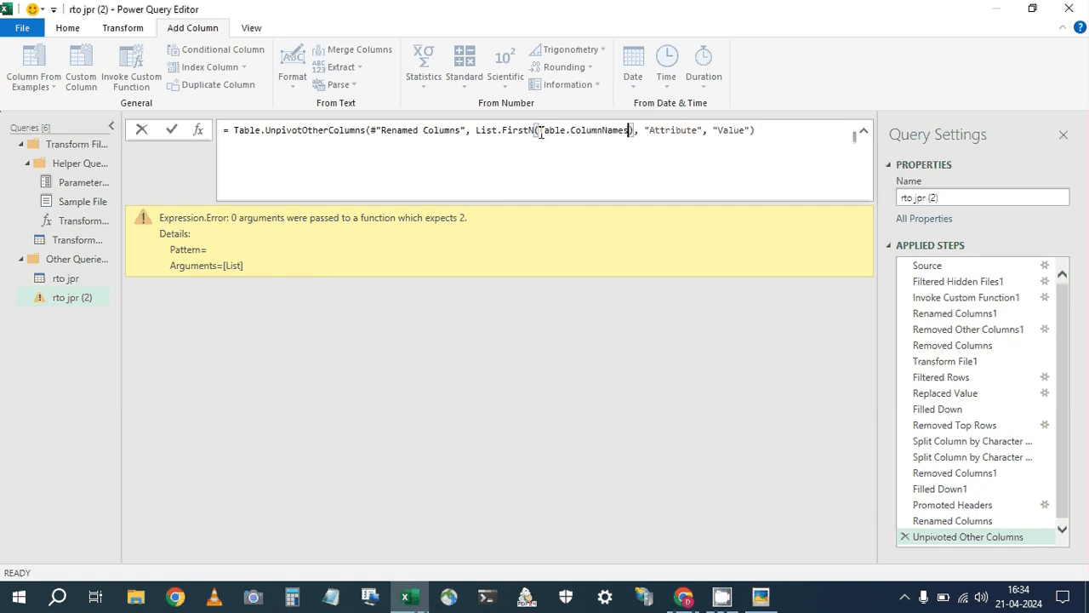
pyautogui.write('()')
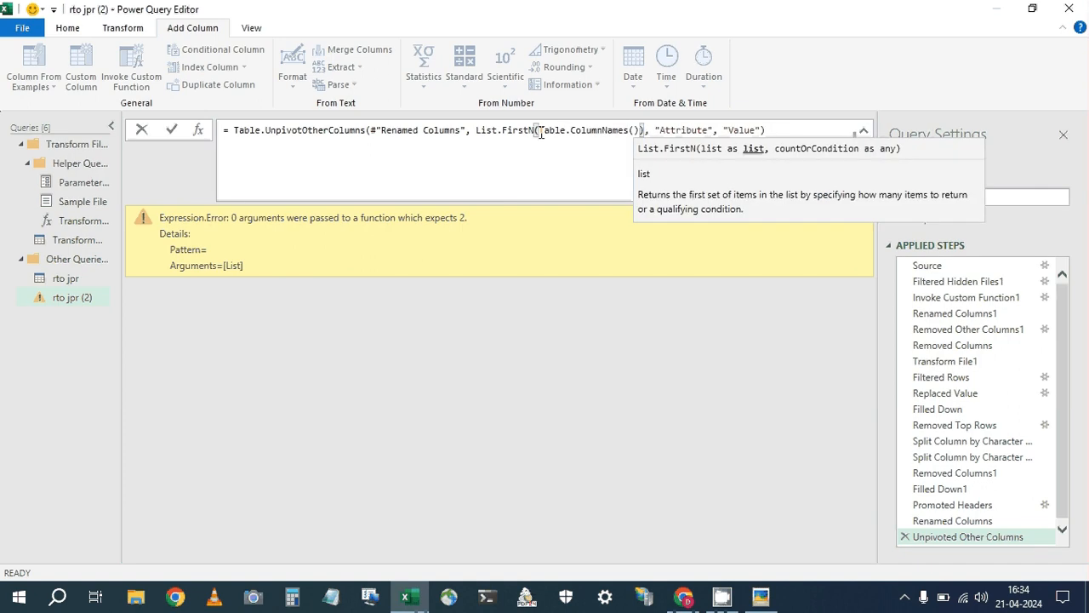
pyautogui.hotkey('alt', 'Tab')
pyautogui.hotkey('alt', 'Tab')
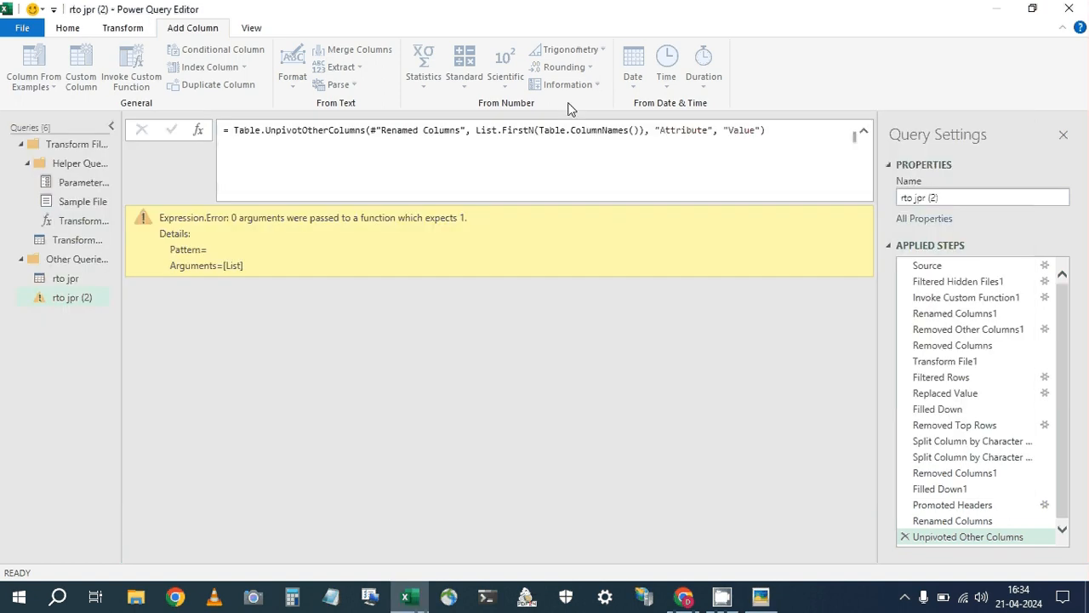
# Pass the previous step #"Renamed Columns" as the argument of Table.ColumnNames.
pyautogui.click(633, 132)
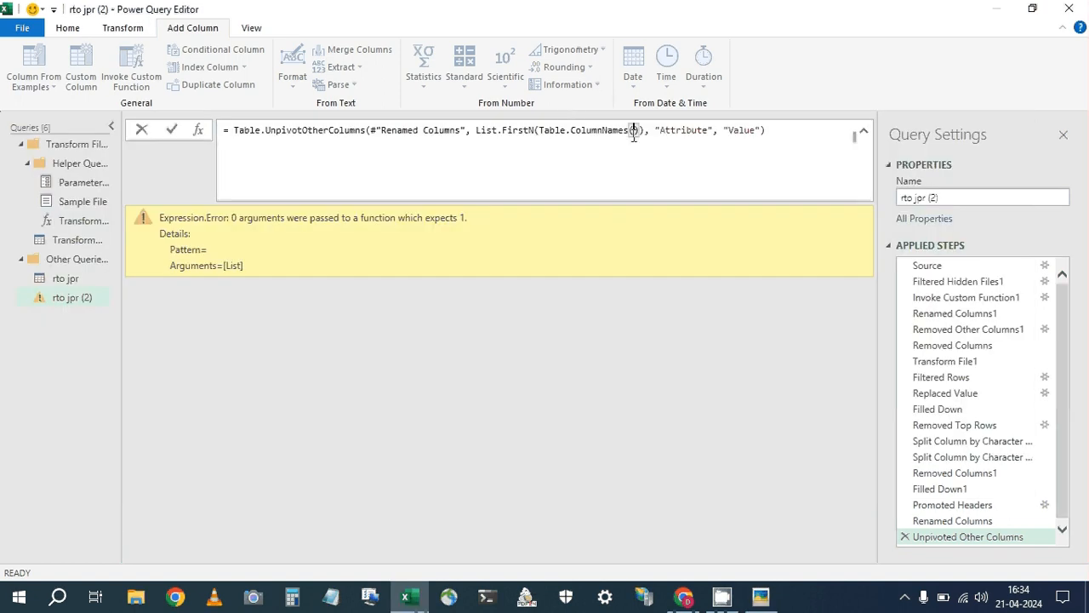
pyautogui.click(371, 131)
pyautogui.moveTo(371, 132); pyautogui.dragTo(467, 132)
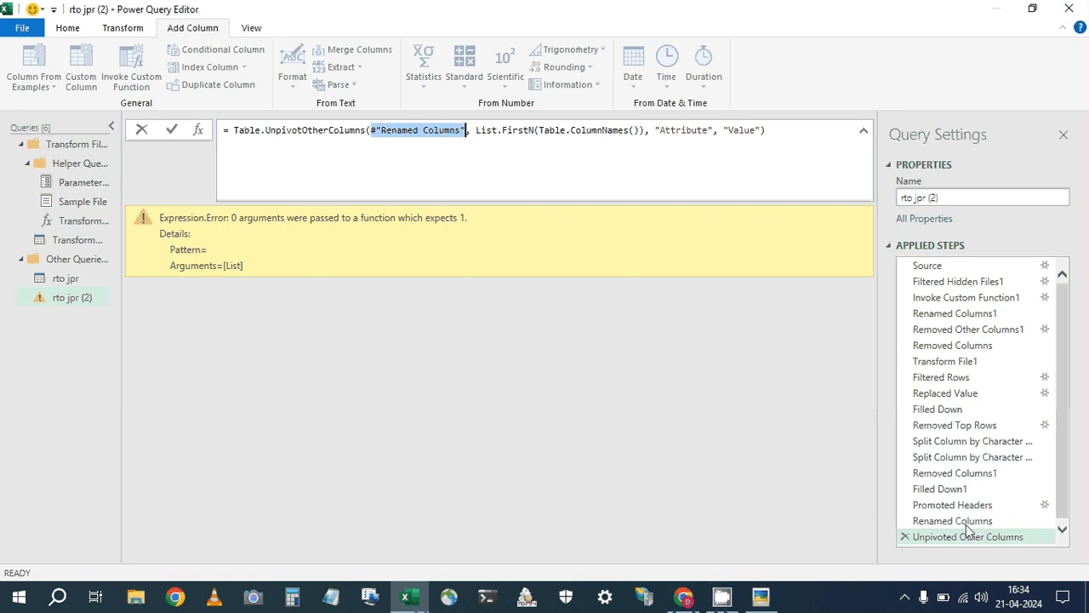
pyautogui.click(633, 131)
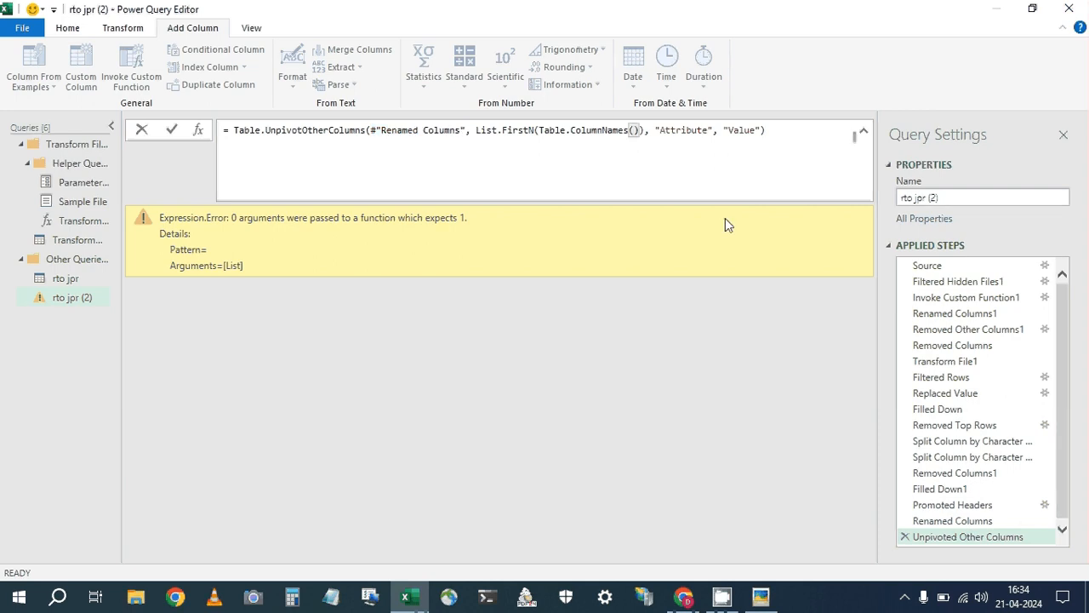
pyautogui.write('#ren')
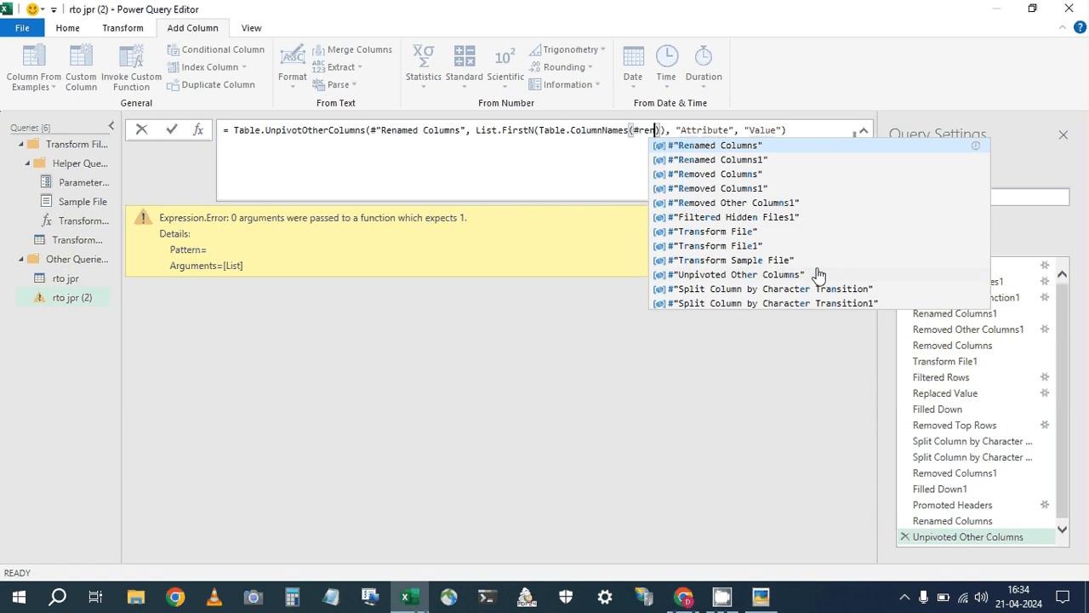
pyautogui.click(723, 148)
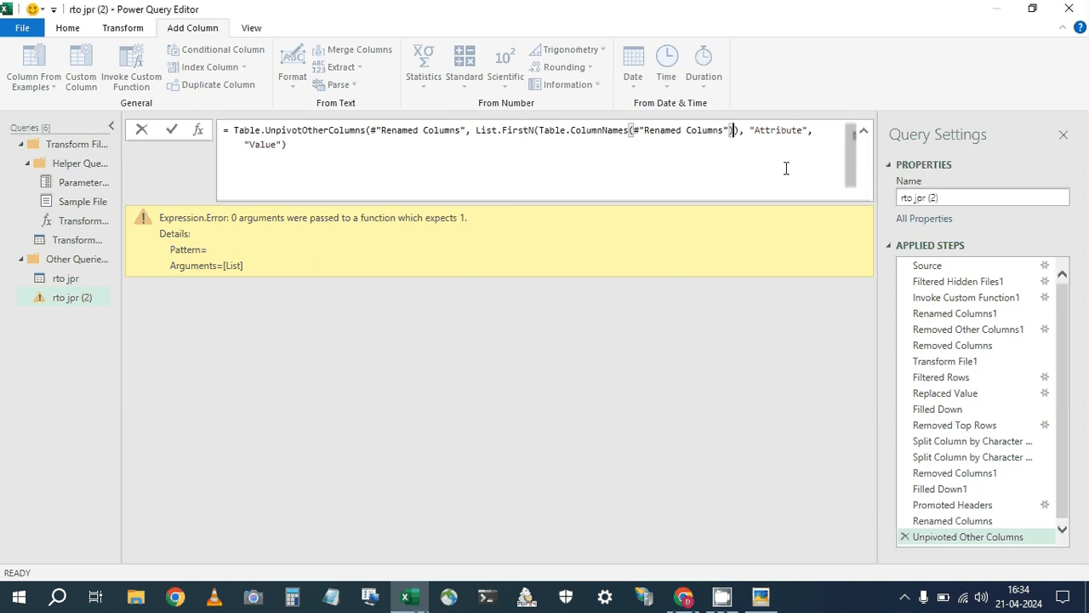
# Check the reference formula image, add the count 2 as the second argument of List.FirstN, and apply the unpivot formula.
pyautogui.press('Right')
pyautogui.hotkey('alt', 'Tab')
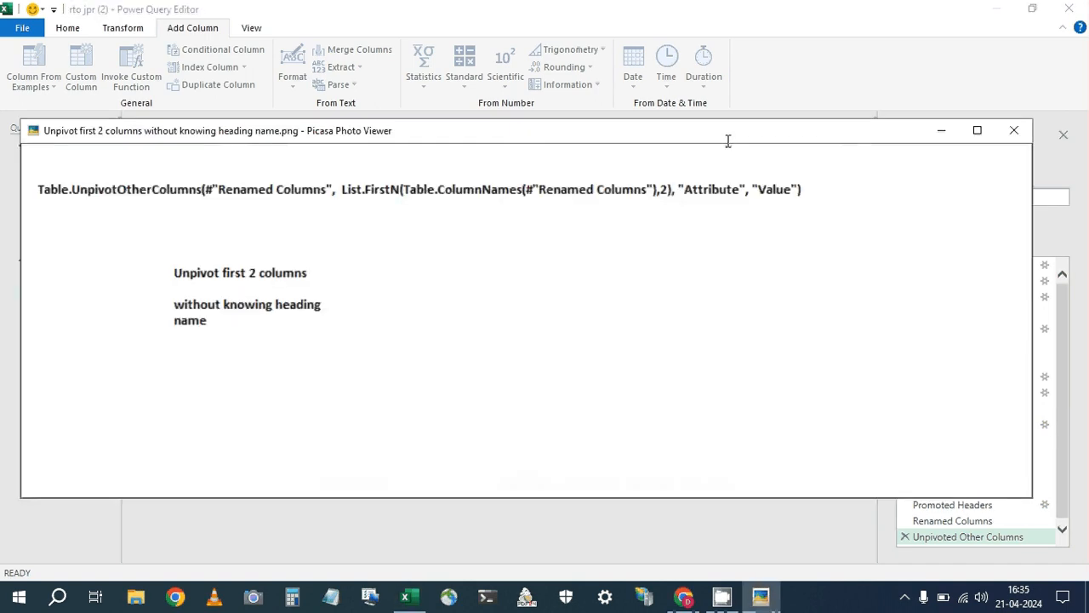
pyautogui.hotkey('alt', 'Tab')
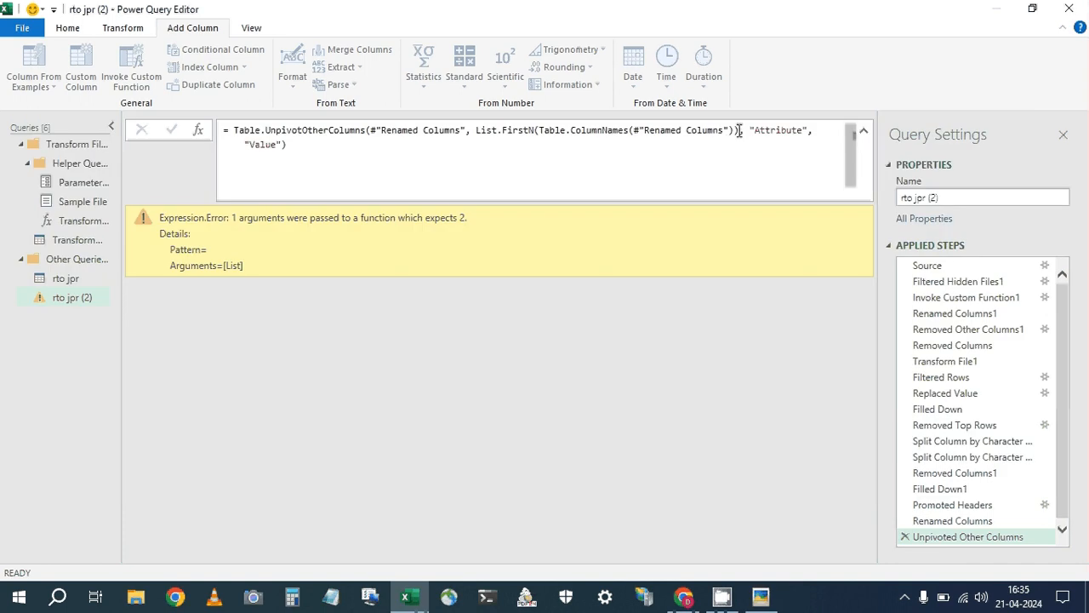
pyautogui.click(737, 131)
pyautogui.write(',2')
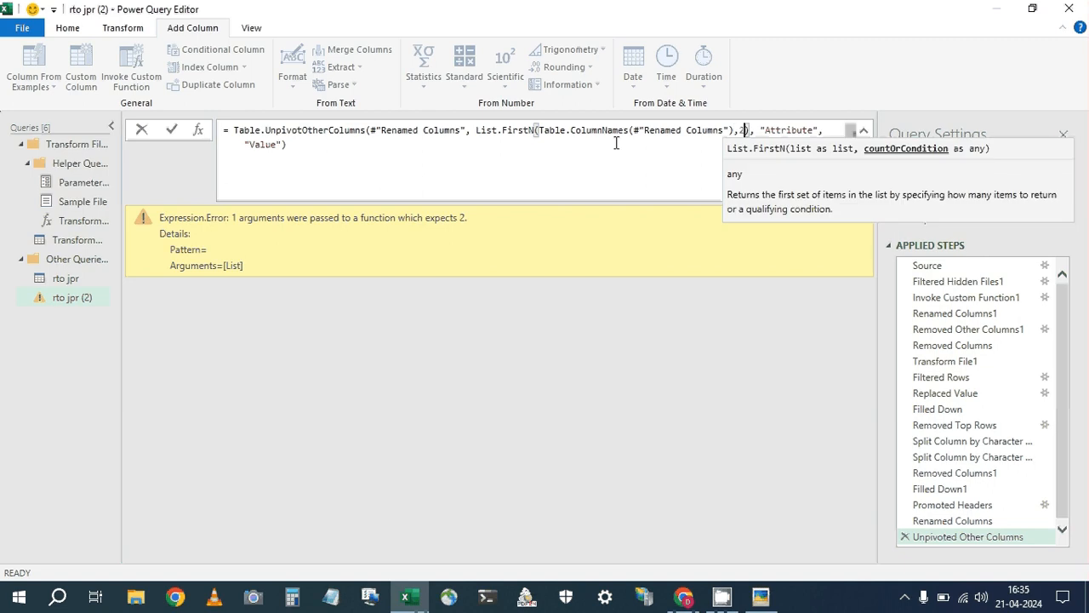
pyautogui.hotkey('ctrl', 'End')
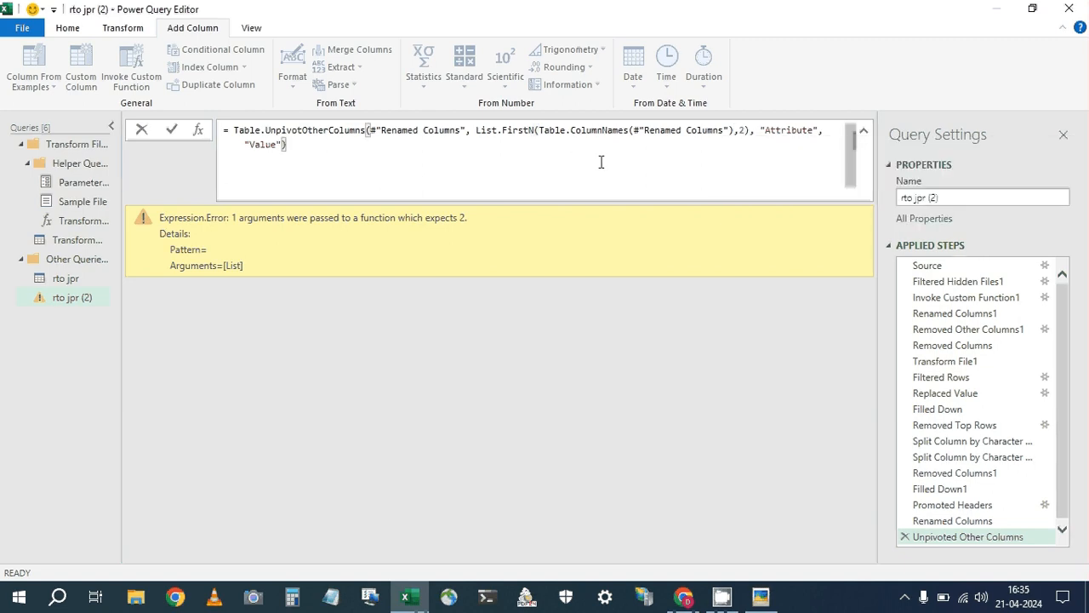
pyautogui.press('Return')
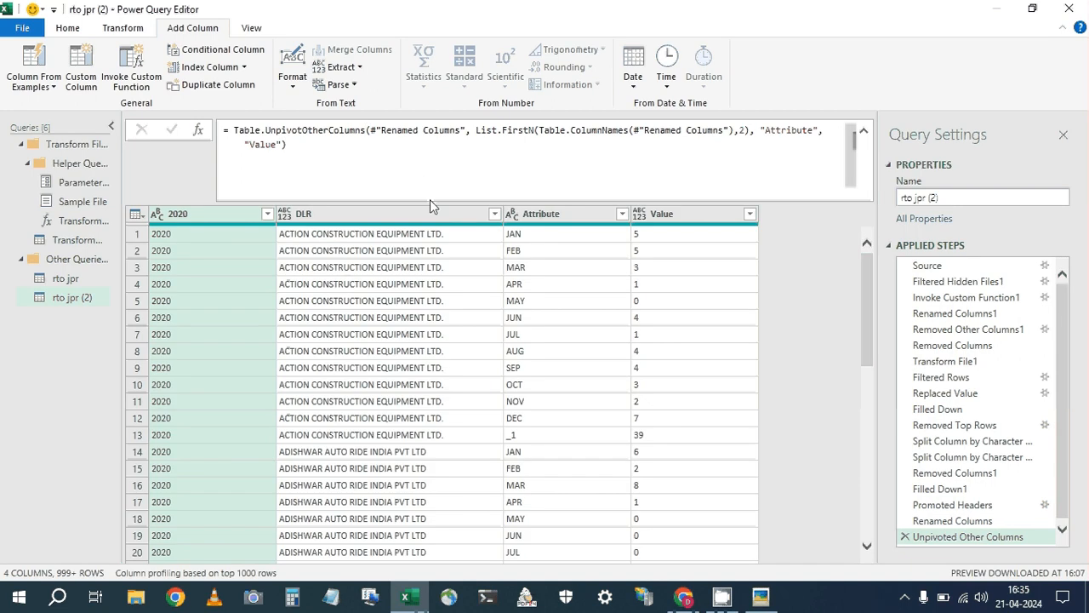
# Copy the entire Table.UnpivotOtherColumns formula from rto jpr (2) and switch to the rto jpr query.
pyautogui.click(240, 146)
pyautogui.hotkey('ctrl', 'a')
pyautogui.hotkey('ctrl', 'c')
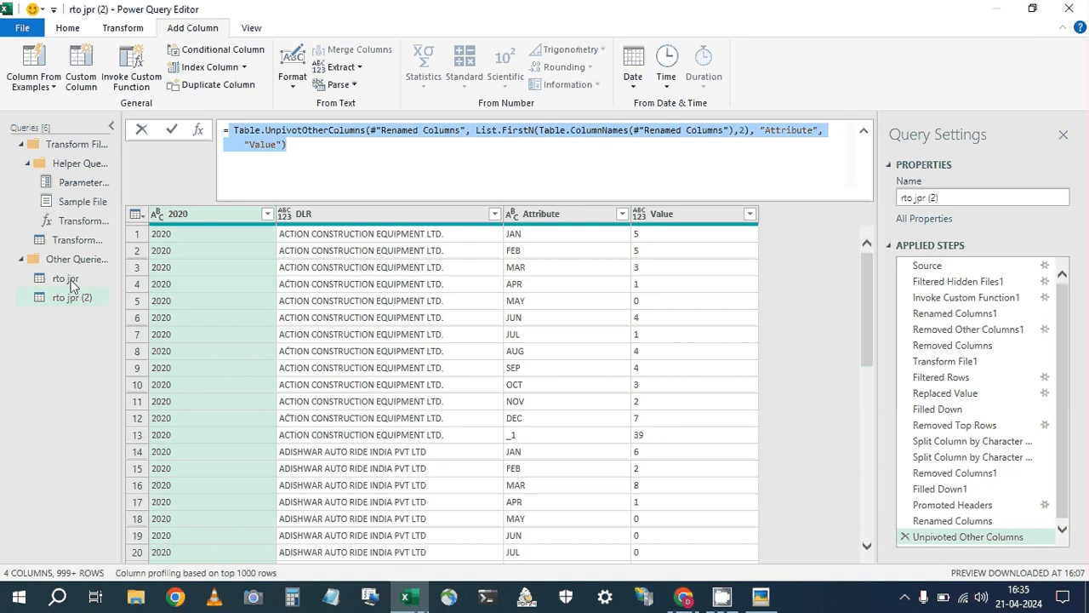
pyautogui.click(334, 217)
pyautogui.click(65, 279)
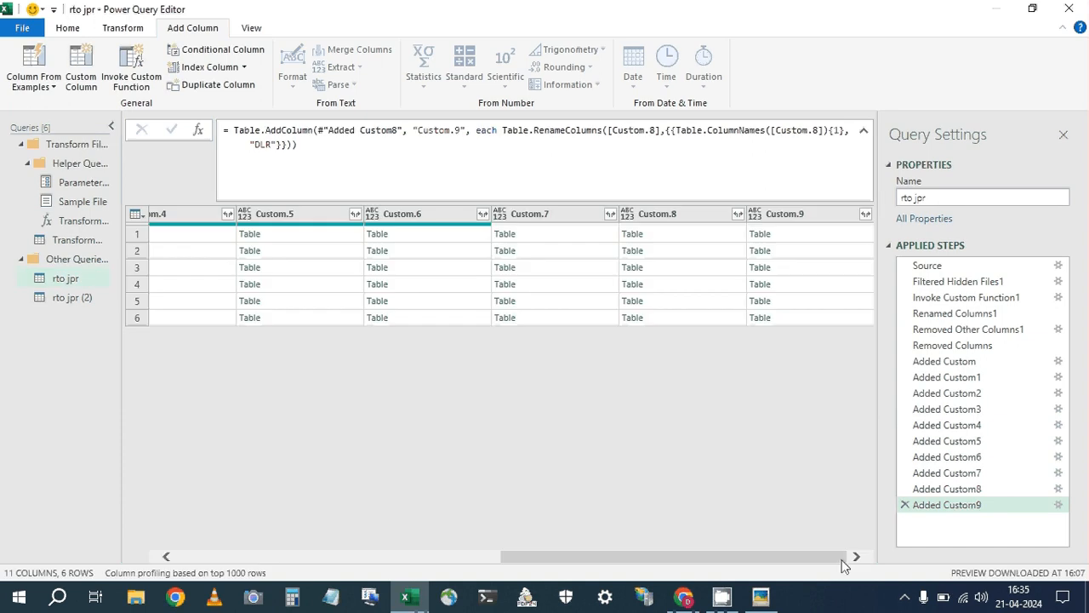
# Check the nested tables in Custom.9, paste the copied formula into a new custom column Custom.10, and replace its first #"Renamed Columns" with [Custom.9].
pyautogui.click(779, 234)
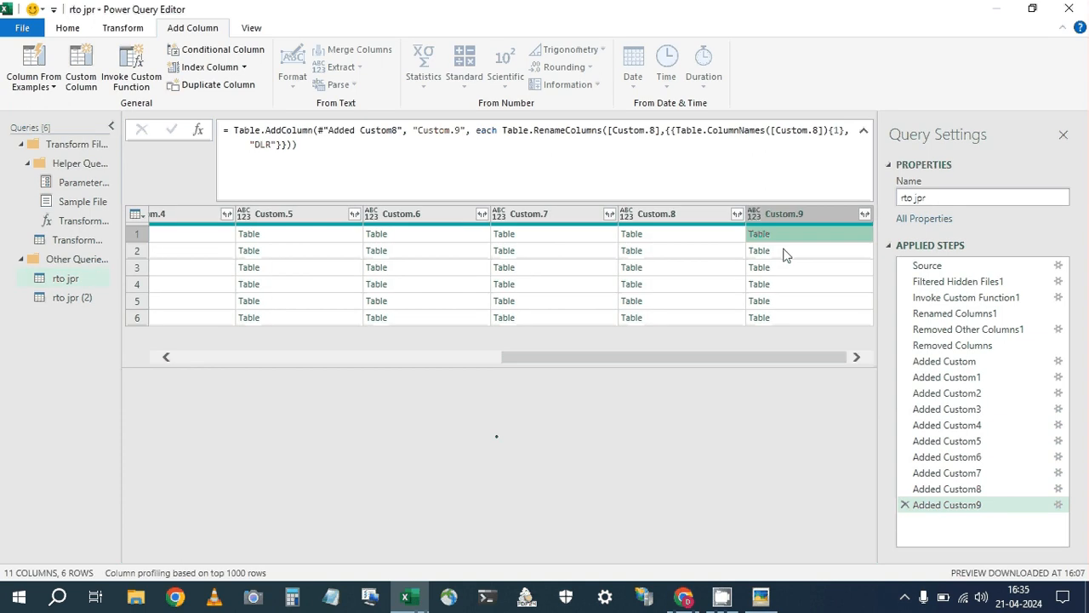
pyautogui.click(784, 252)
pyautogui.click(791, 267)
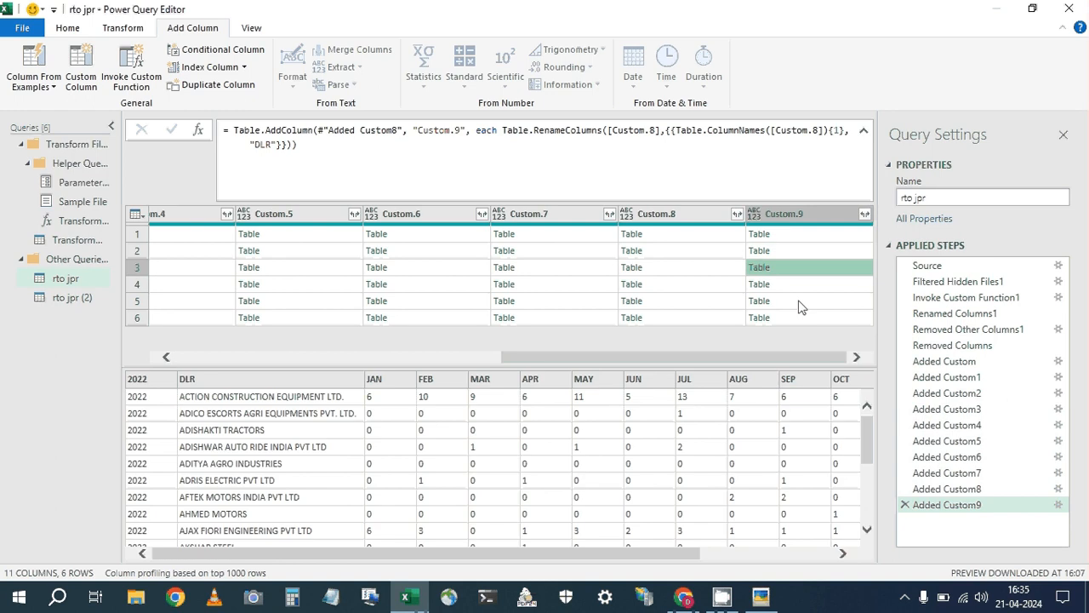
pyautogui.click(800, 302)
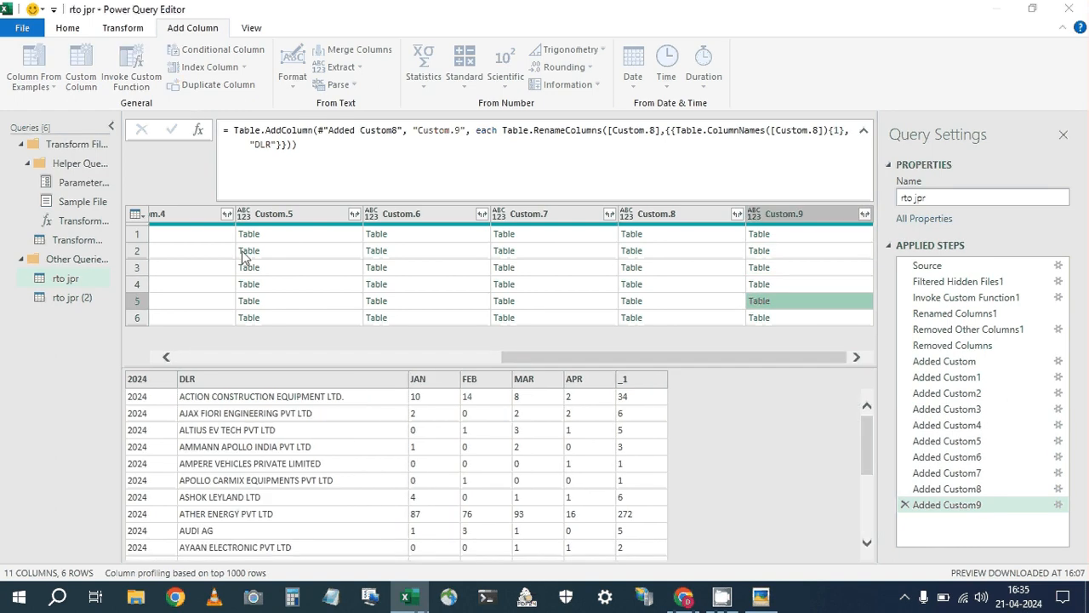
pyautogui.hotkey('ctrl', 'v')
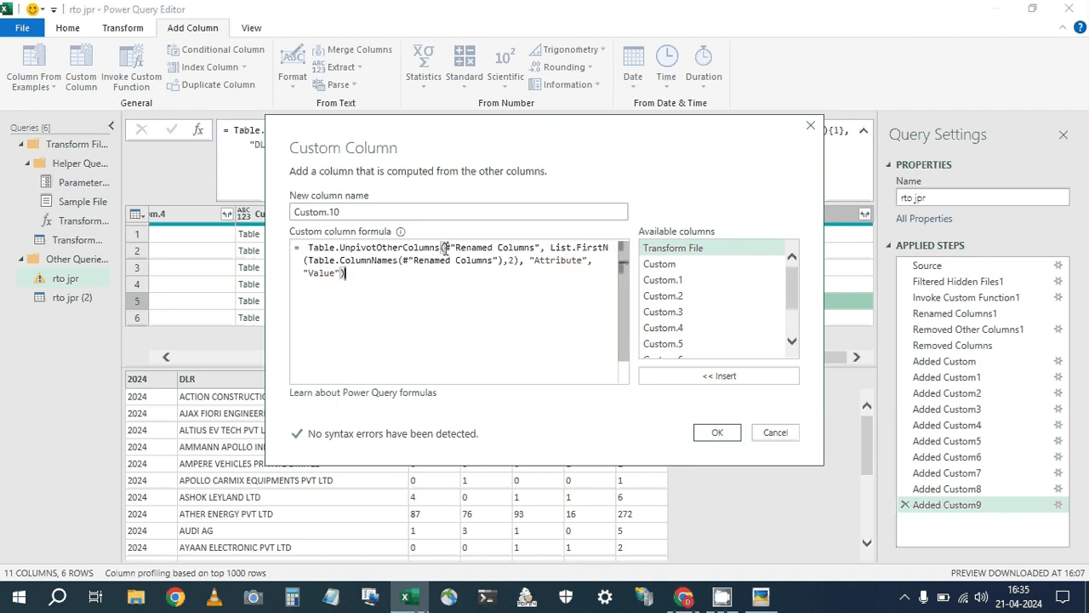
pyautogui.moveTo(444, 247); pyautogui.dragTo(539, 246)
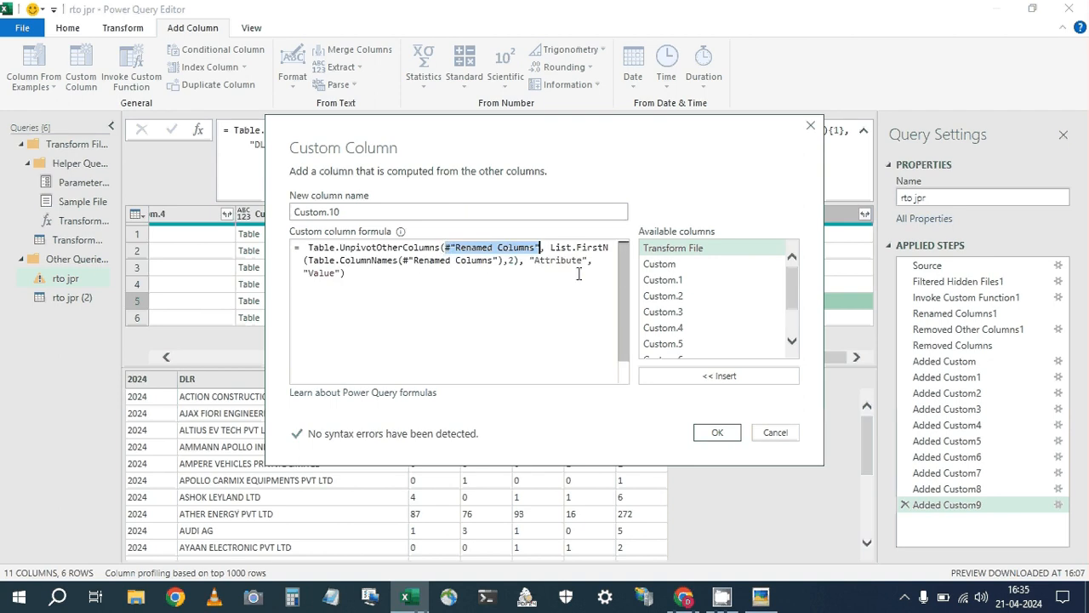
pyautogui.press('Delete')
pyautogui.scroll(-1, 799, 305)
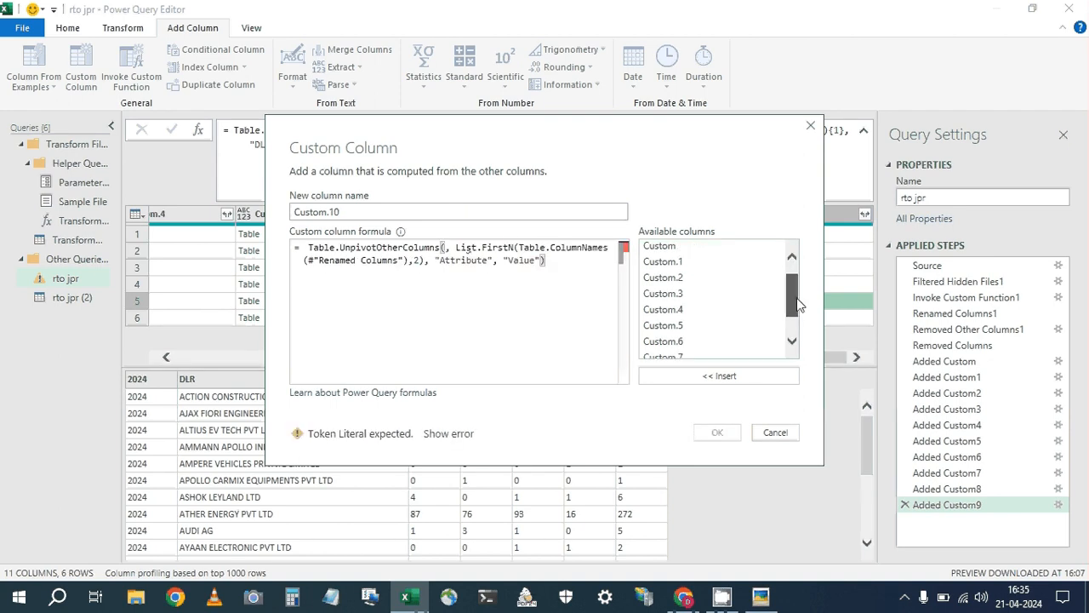
pyautogui.scroll(-2, 799, 305)
pyautogui.click(668, 351)
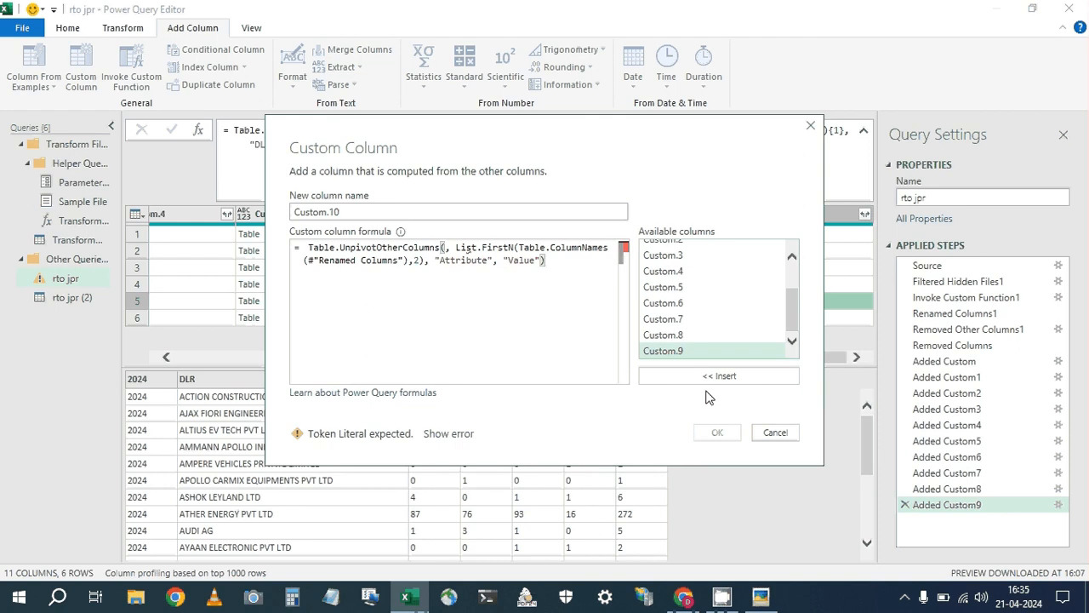
pyautogui.click(693, 385)
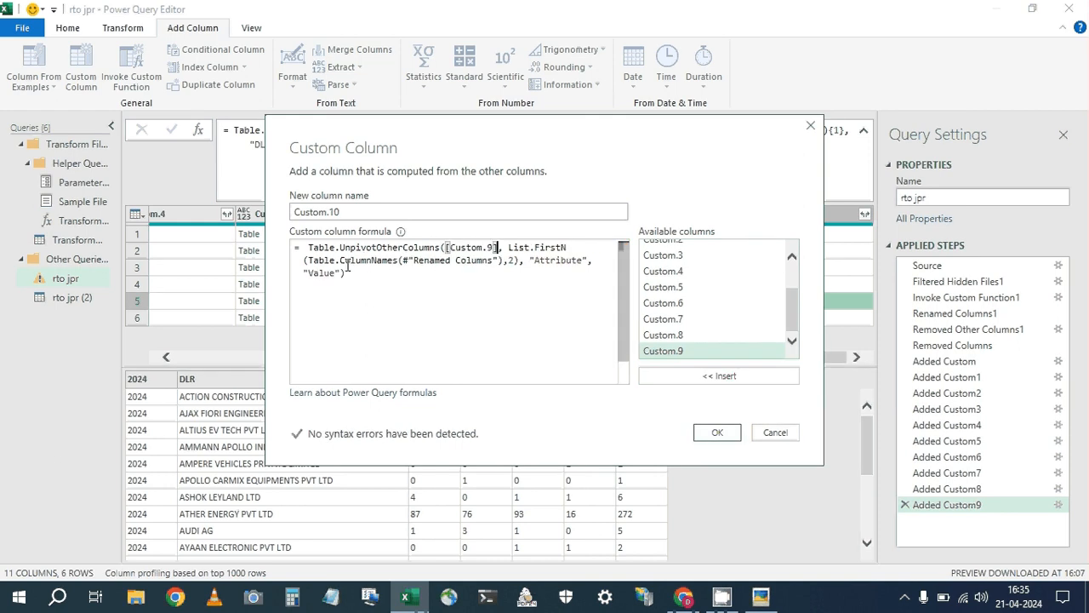
# Replace #"Renamed Columns" inside Table.ColumnNames with [Custom.9] and add the Custom.10 column.
pyautogui.click(511, 260)
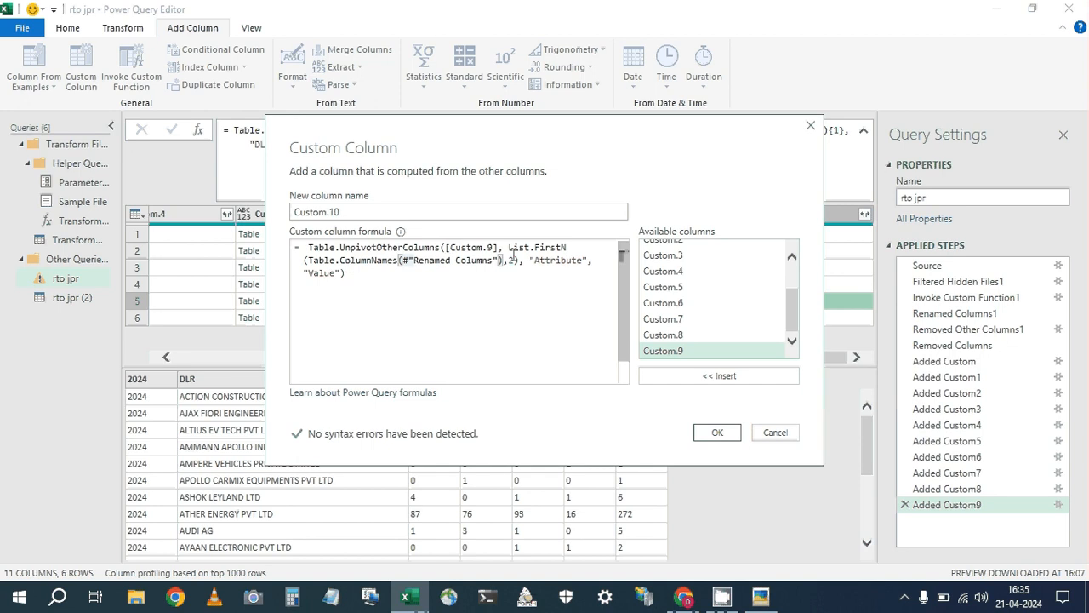
pyautogui.doubleClick(507, 263)
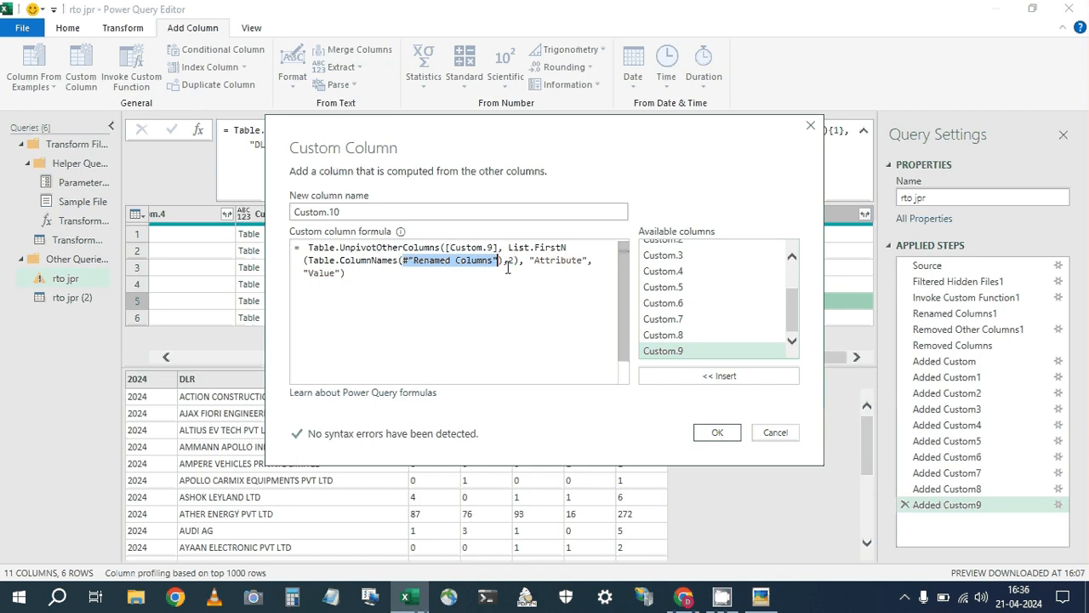
pyautogui.press('Delete')
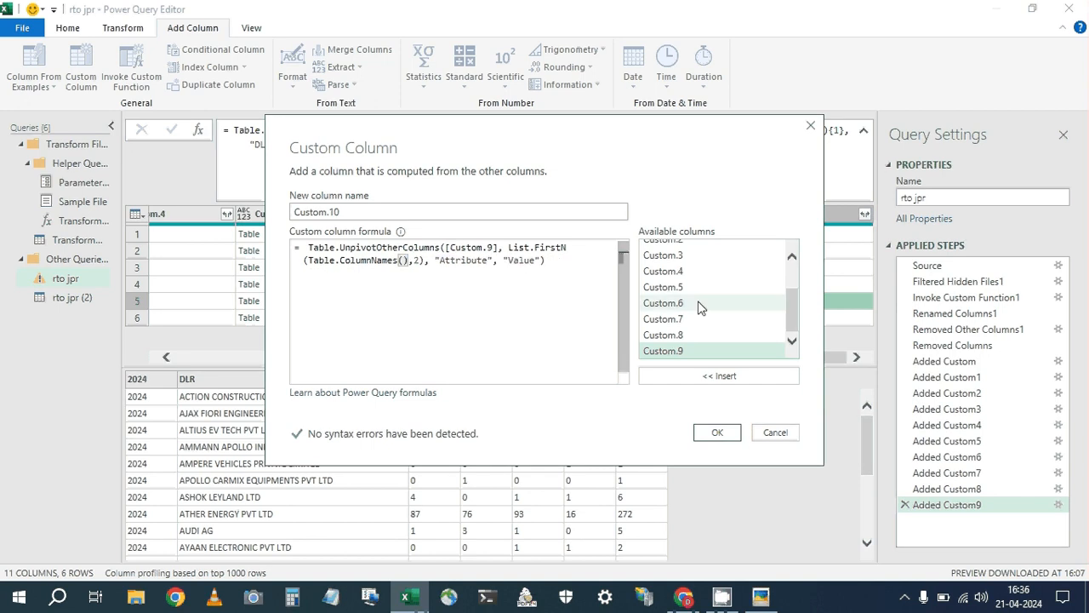
pyautogui.click(703, 351)
pyautogui.click(705, 381)
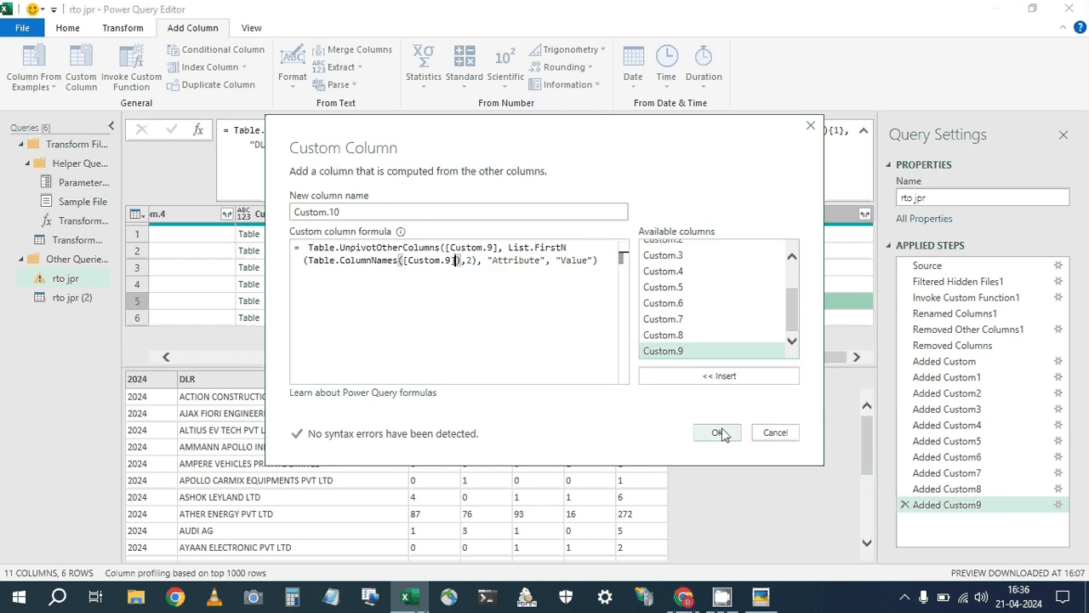
pyautogui.click(720, 433)
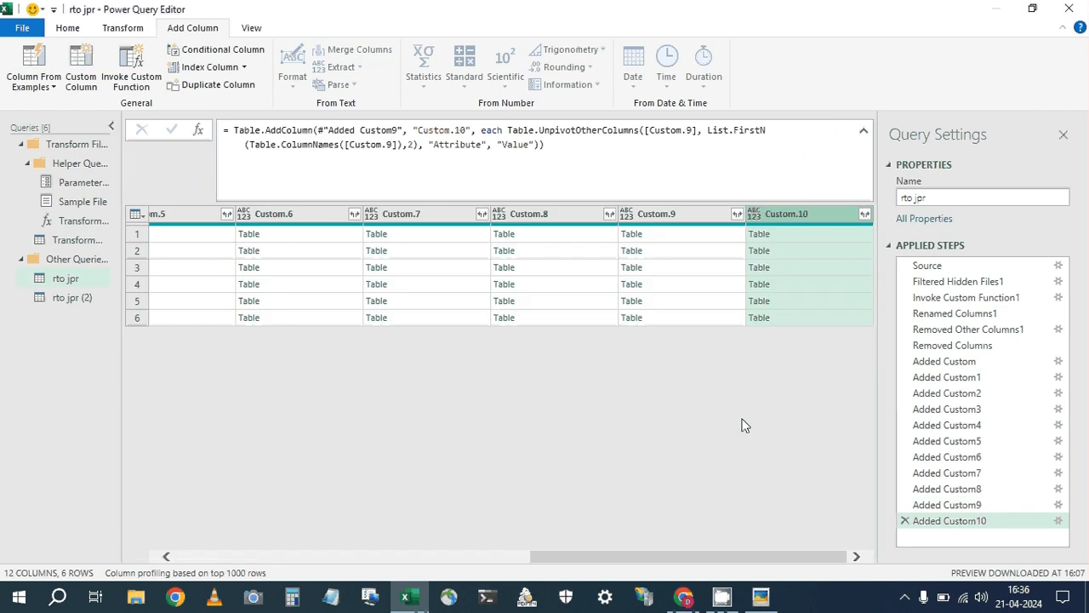
# Compare the nested tables in Custom.9 with the unpivoted tables in Custom.10 across several rows.
pyautogui.click(692, 238)
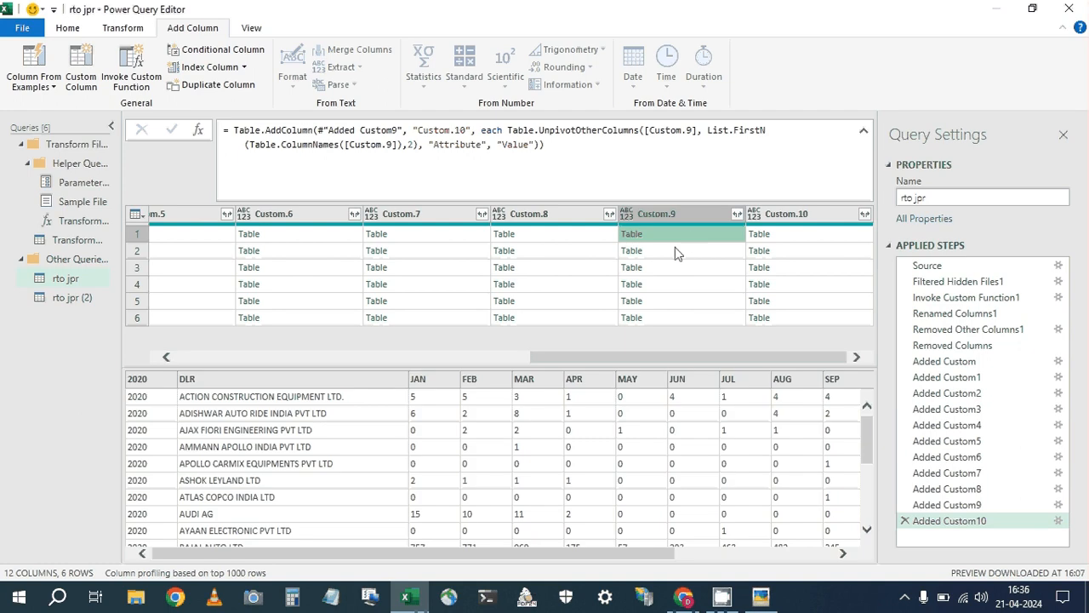
pyautogui.click(676, 252)
pyautogui.click(672, 268)
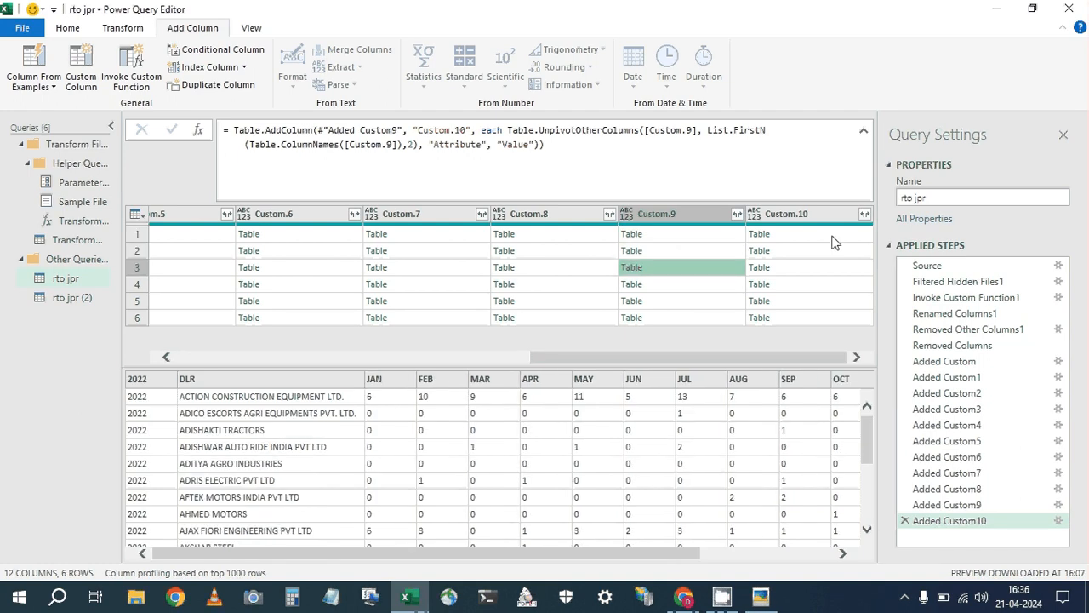
pyautogui.click(833, 239)
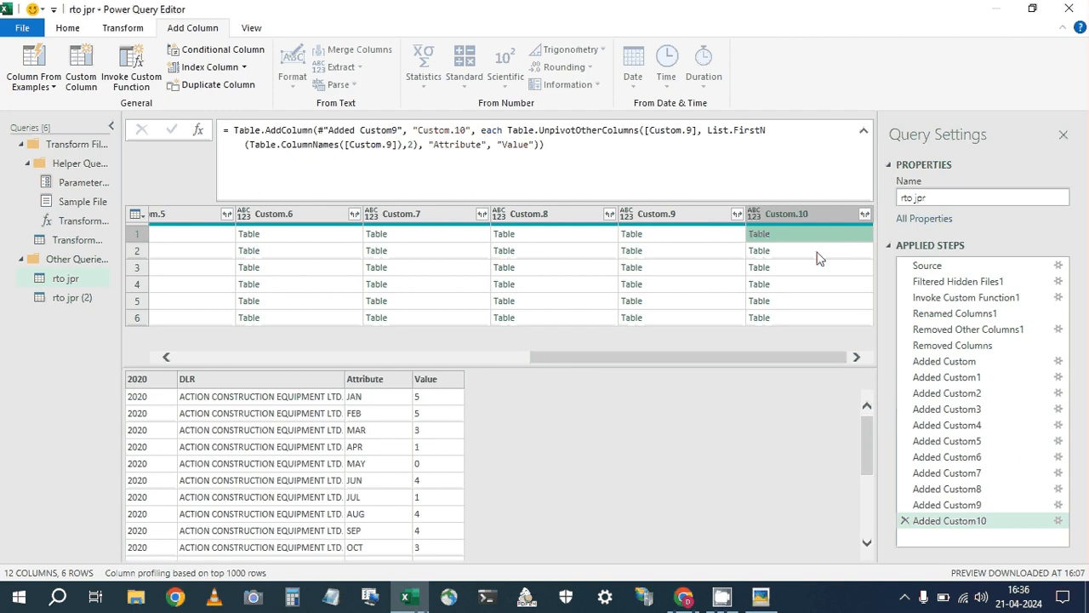
pyautogui.click(809, 268)
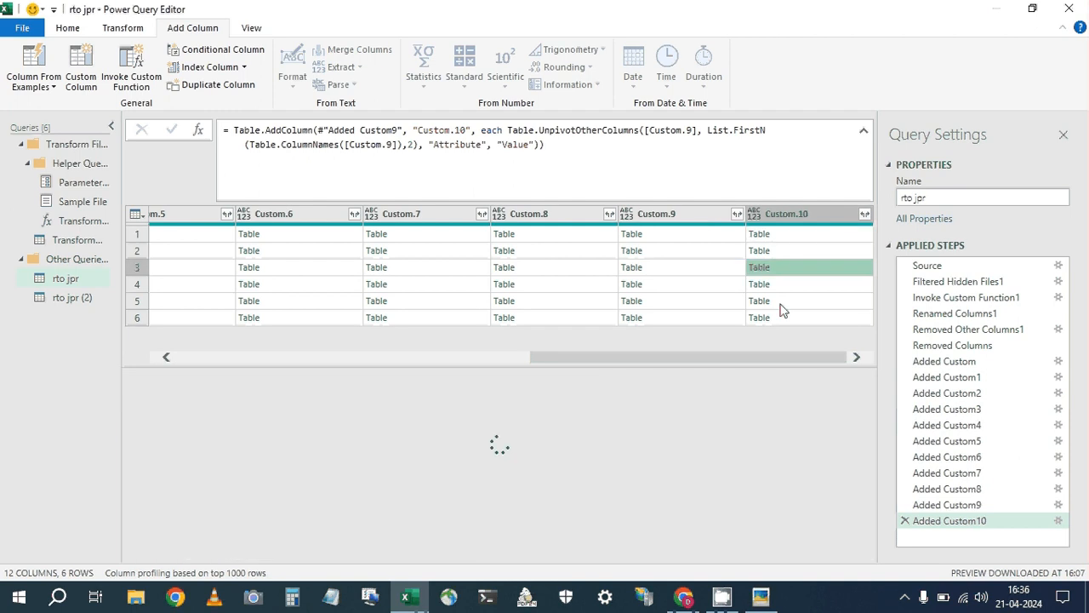
pyautogui.press('Down')
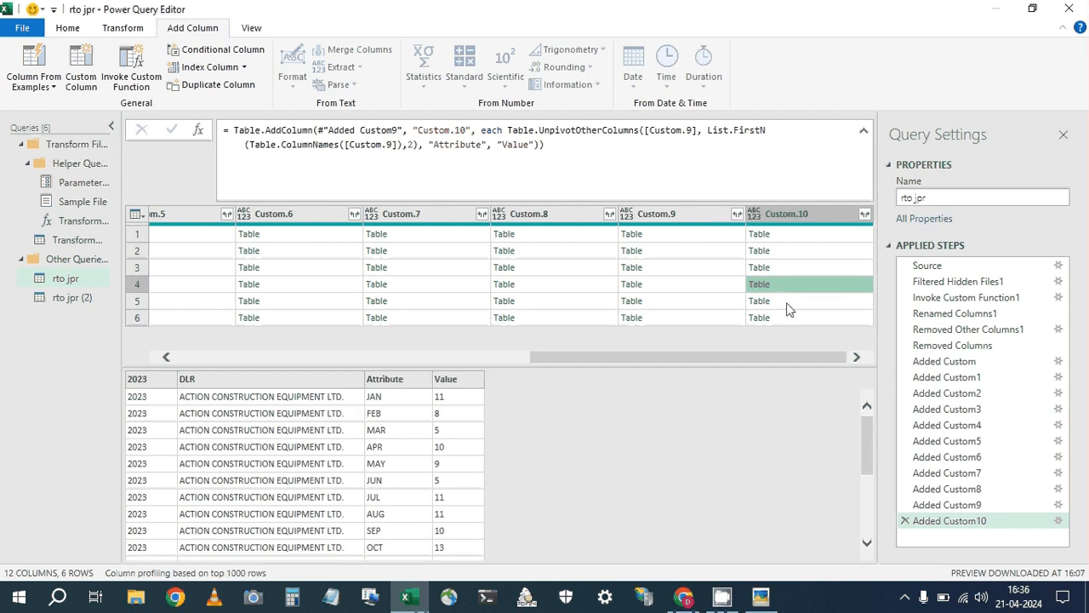
pyautogui.press('Down')
pyautogui.press('Down')
pyautogui.click(793, 234)
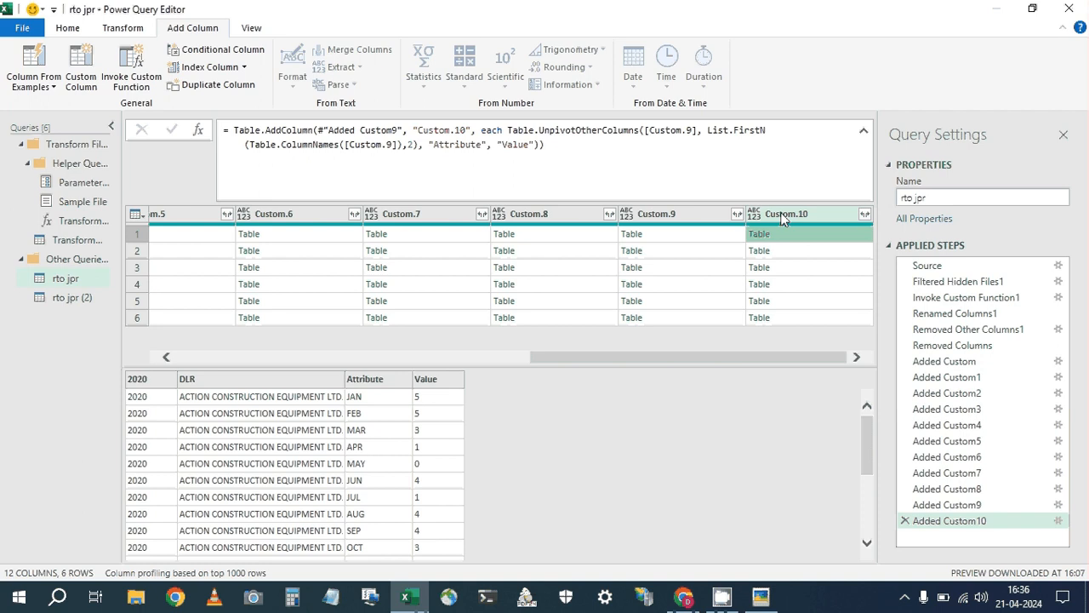
# Delete the rto jpr (2) query and return to the rto jpr query.
pyautogui.click(55, 297)
pyautogui.rightClick(56, 298)
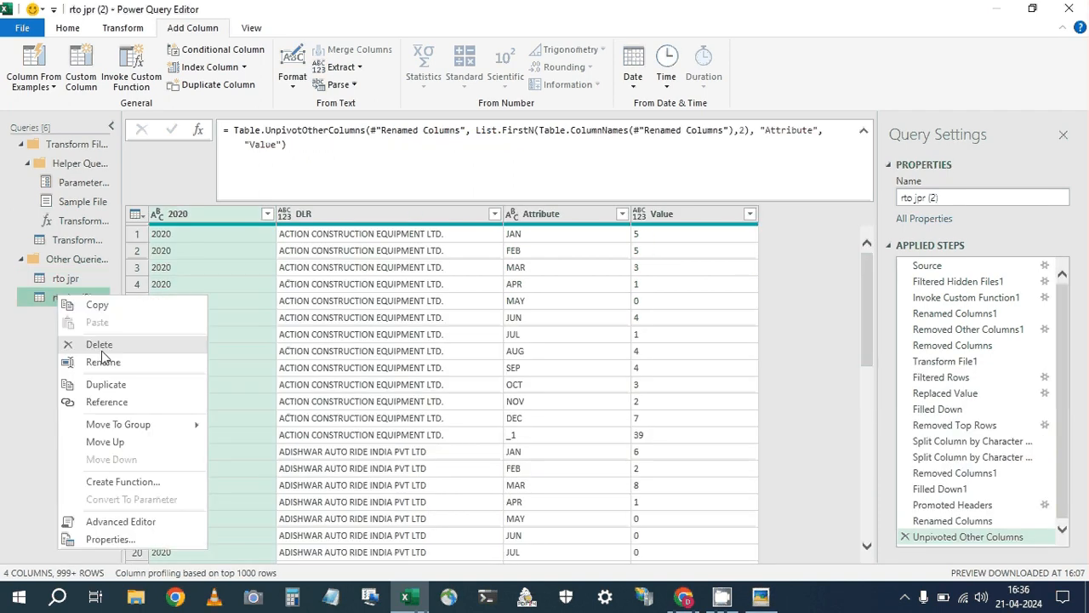
pyautogui.click(99, 344)
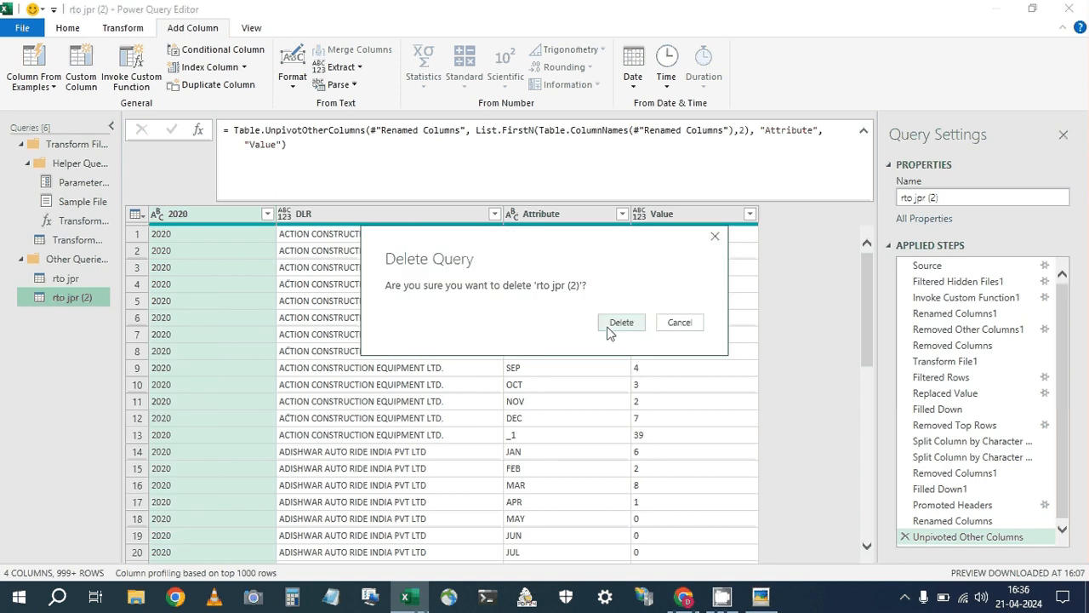
pyautogui.click(609, 327)
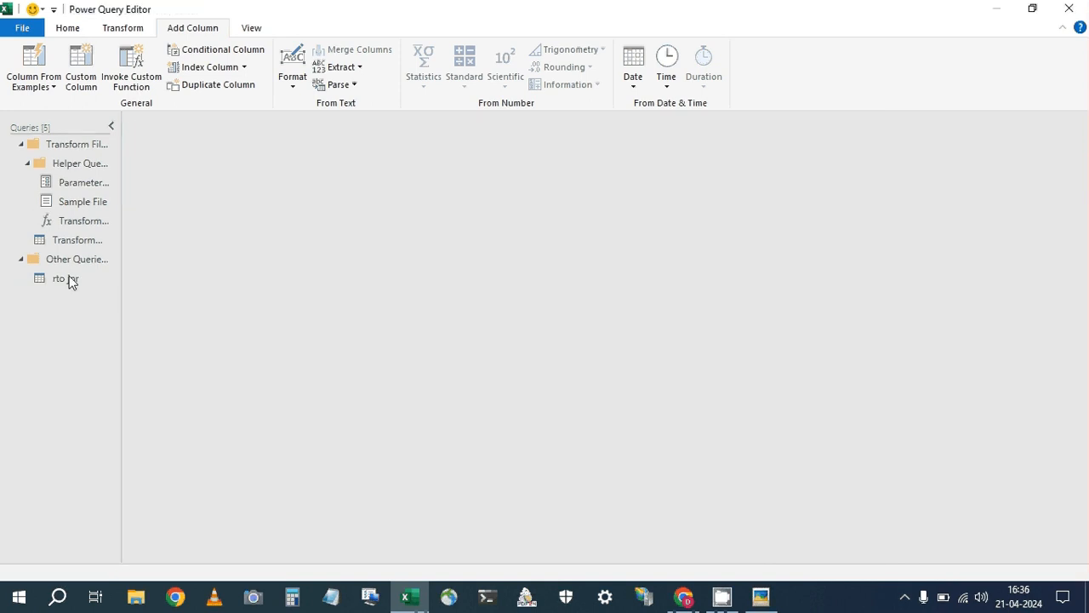
pyautogui.click(72, 281)
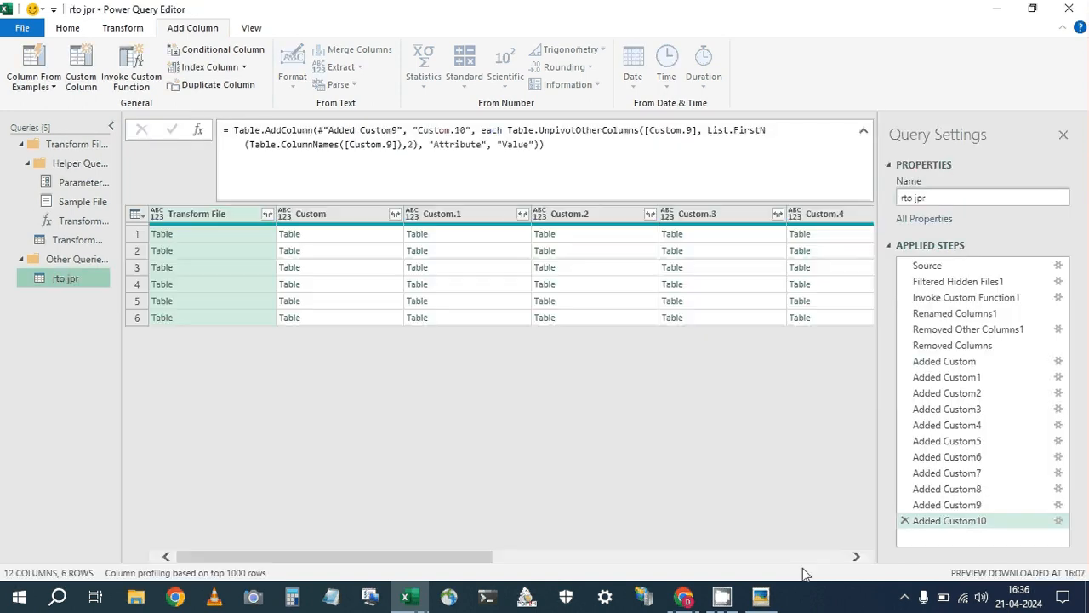
# Preview the first nested table in Custom.10 and remove all other columns from rto jpr.
pyautogui.click(806, 558)
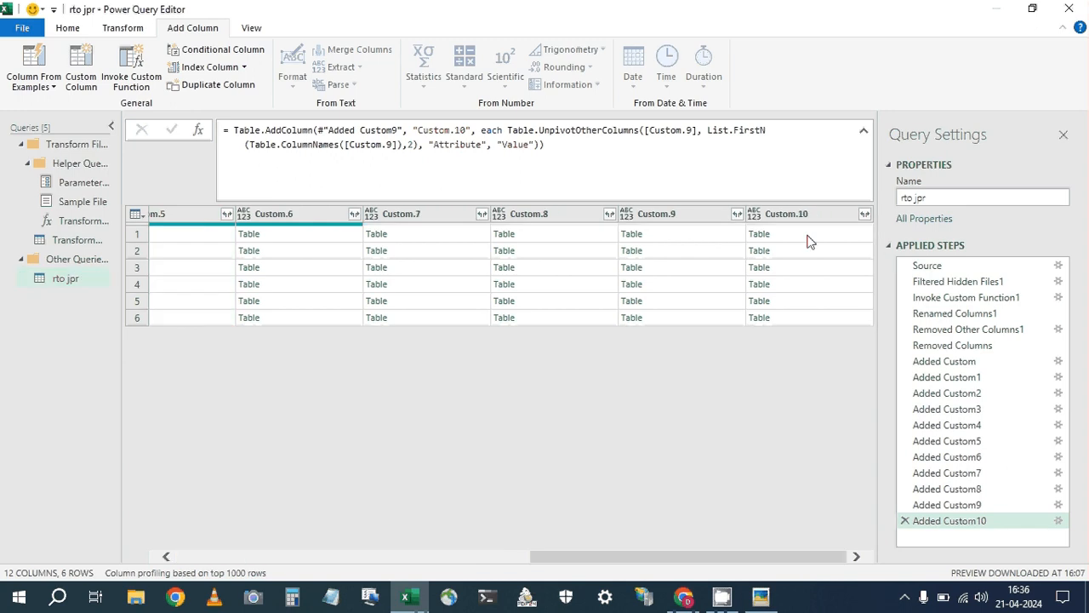
pyautogui.click(808, 238)
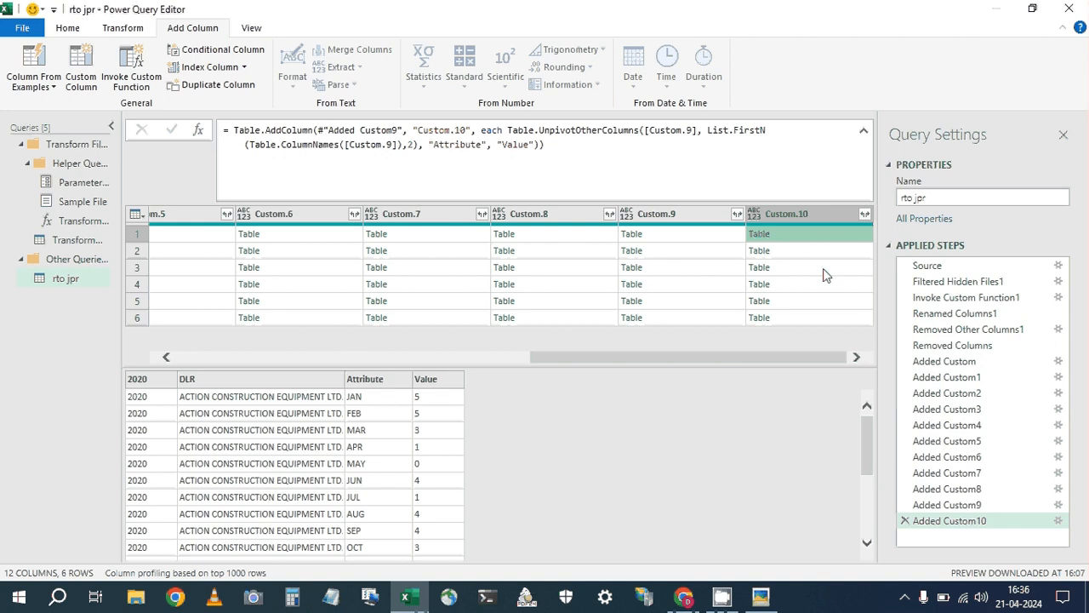
pyautogui.rightClick(777, 220)
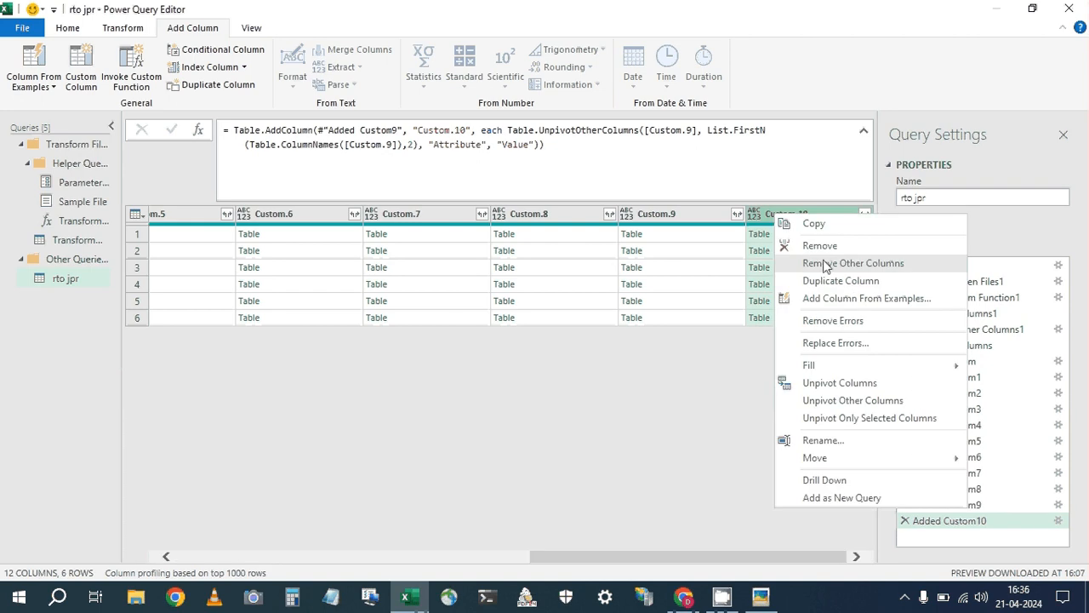
pyautogui.click(824, 263)
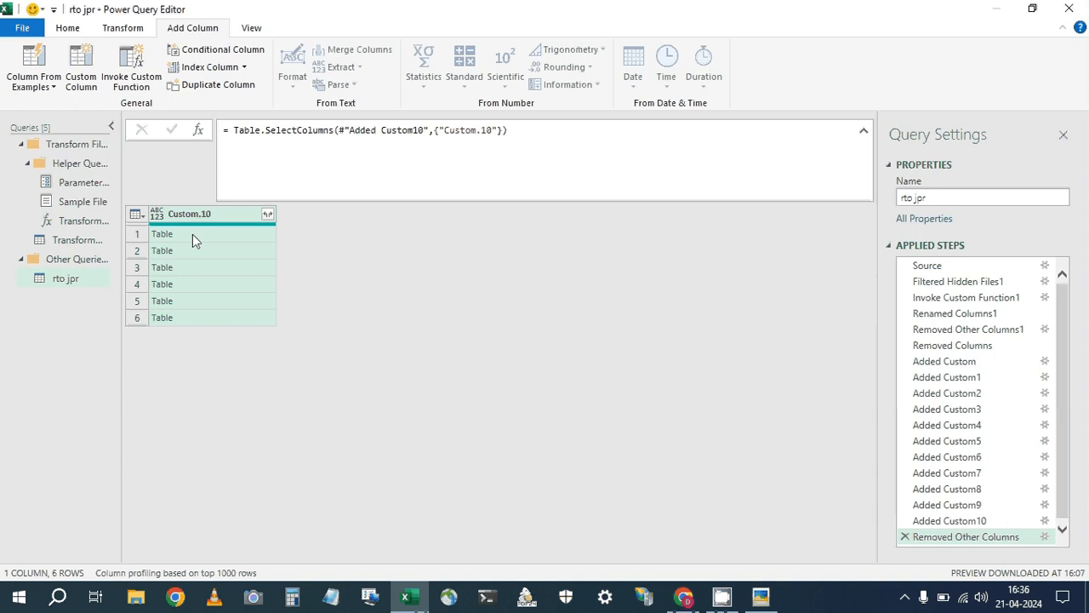
# Drill down into the first nested table of Custom.10 and set its Value column to the Whole Number type.
pyautogui.click(193, 234)
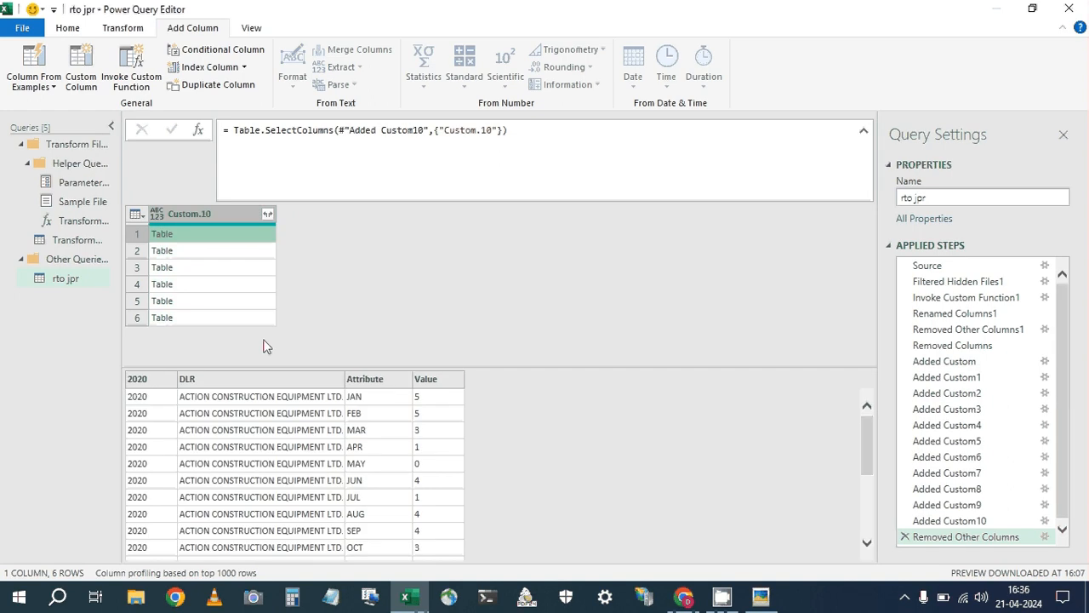
pyautogui.click(162, 236)
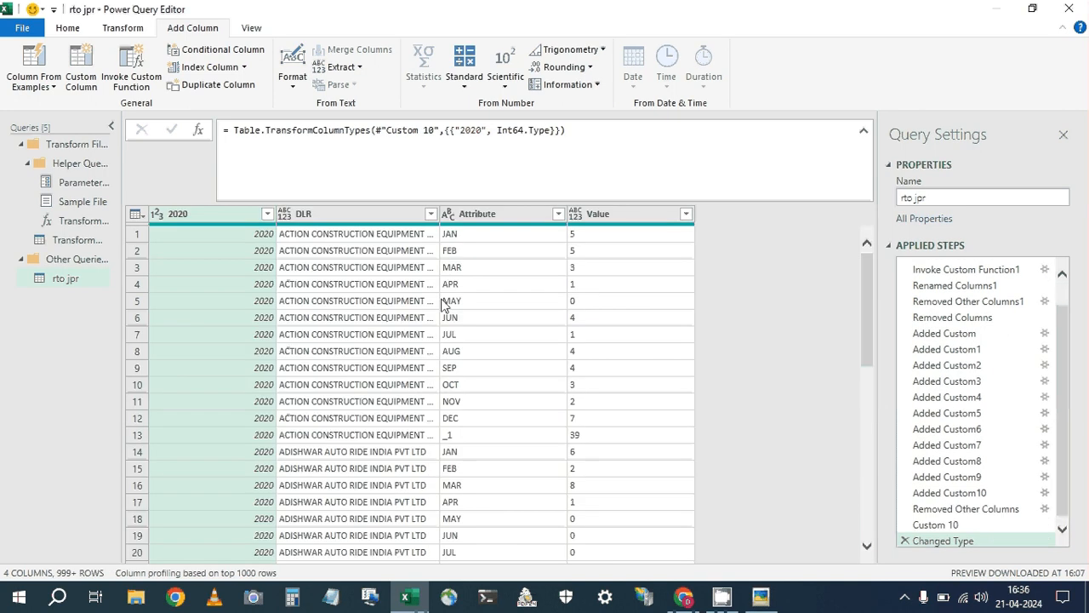
pyautogui.click(577, 214)
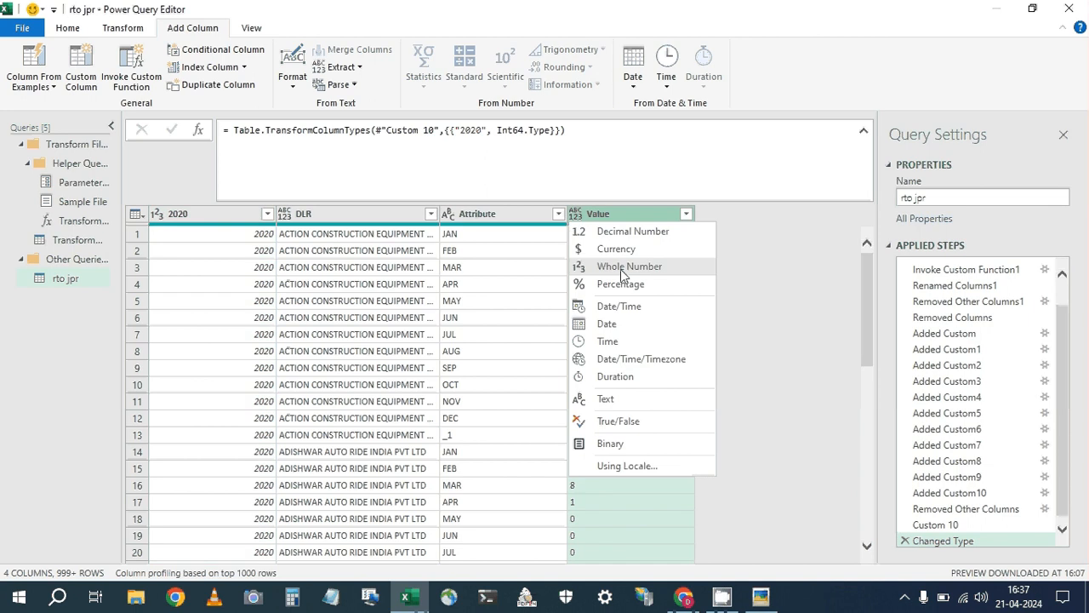
pyautogui.click(624, 267)
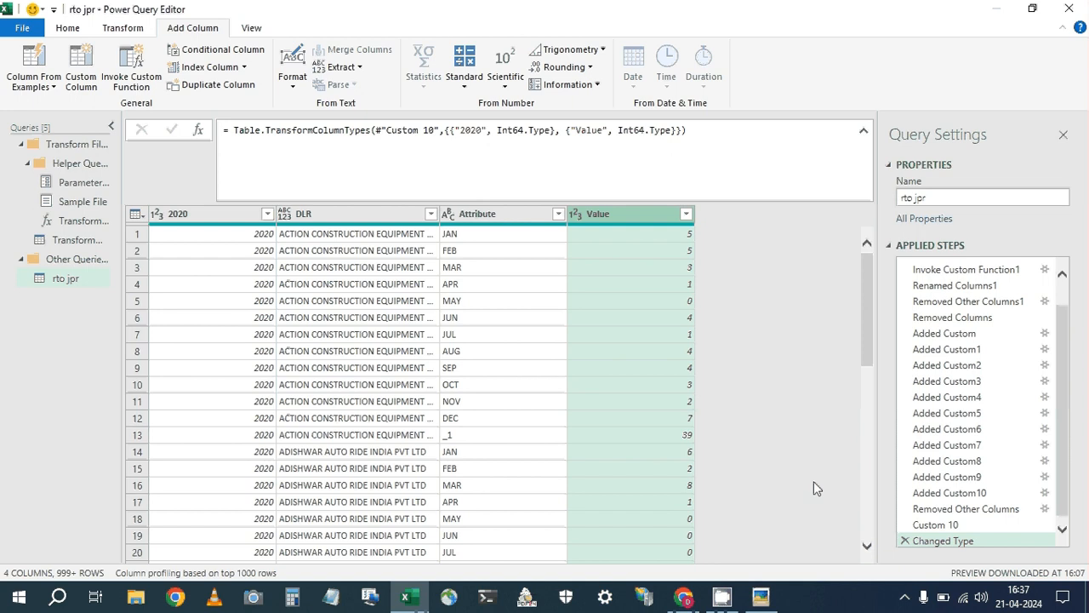
# Go back to the Removed Other Columns step and preview the first nested table in Custom.10.
pyautogui.click(926, 521)
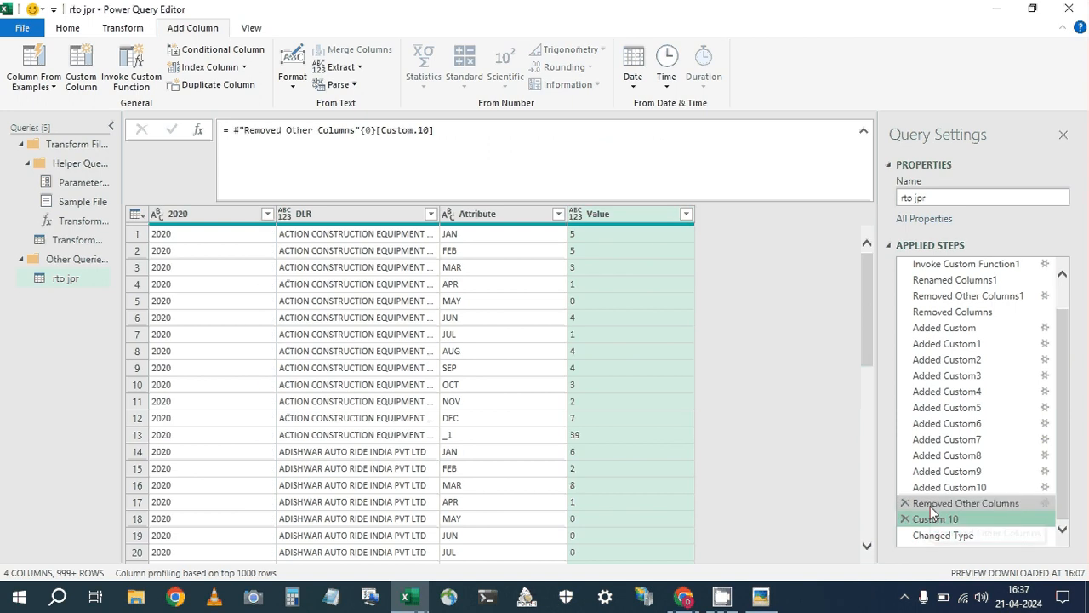
pyautogui.click(931, 507)
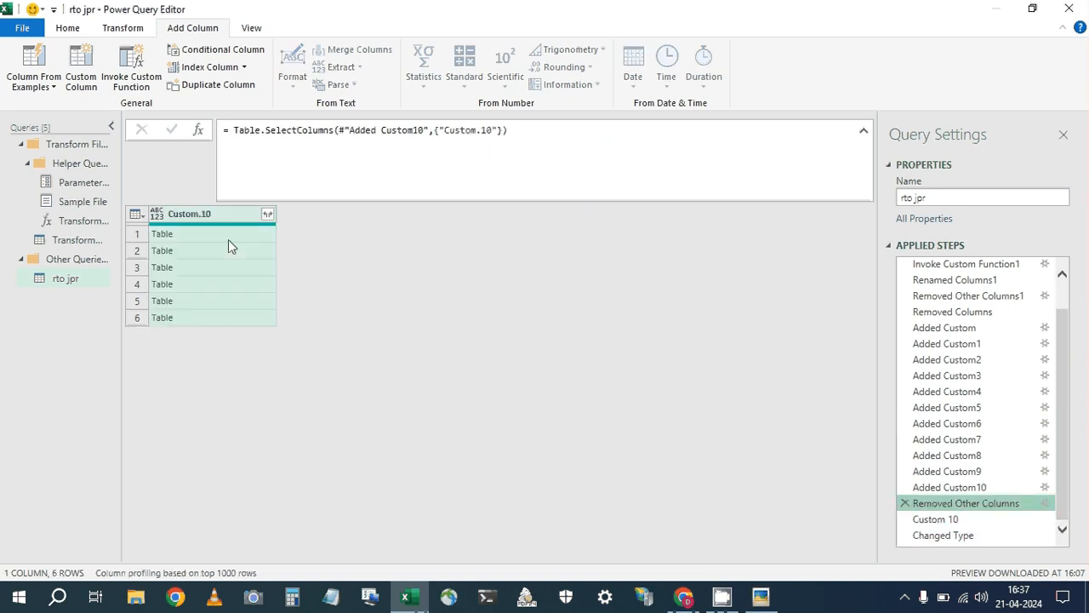
pyautogui.click(228, 239)
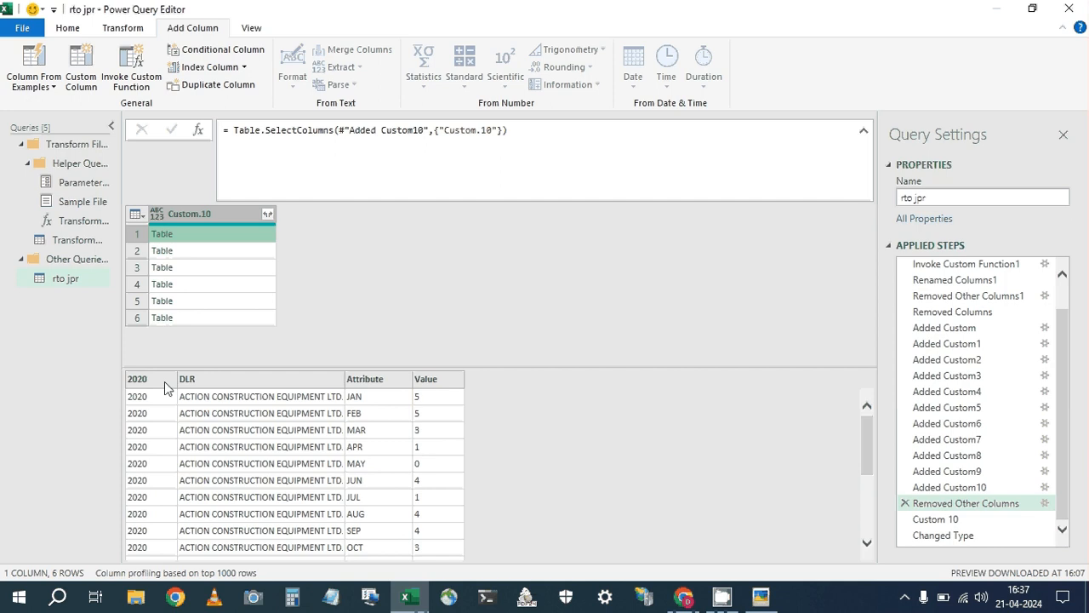
pyautogui.click(166, 237)
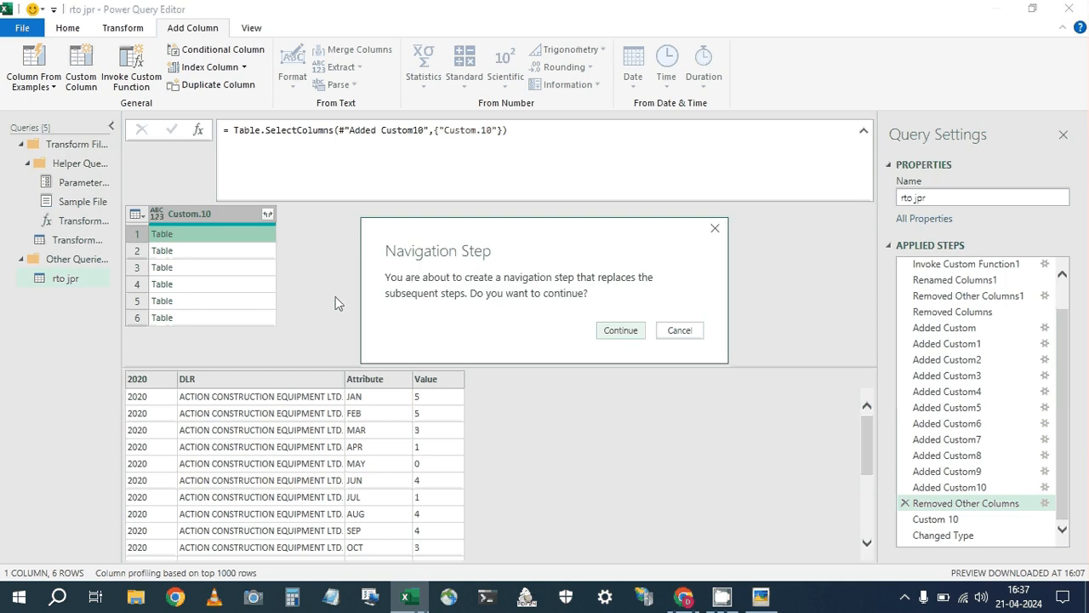
pyautogui.click(680, 331)
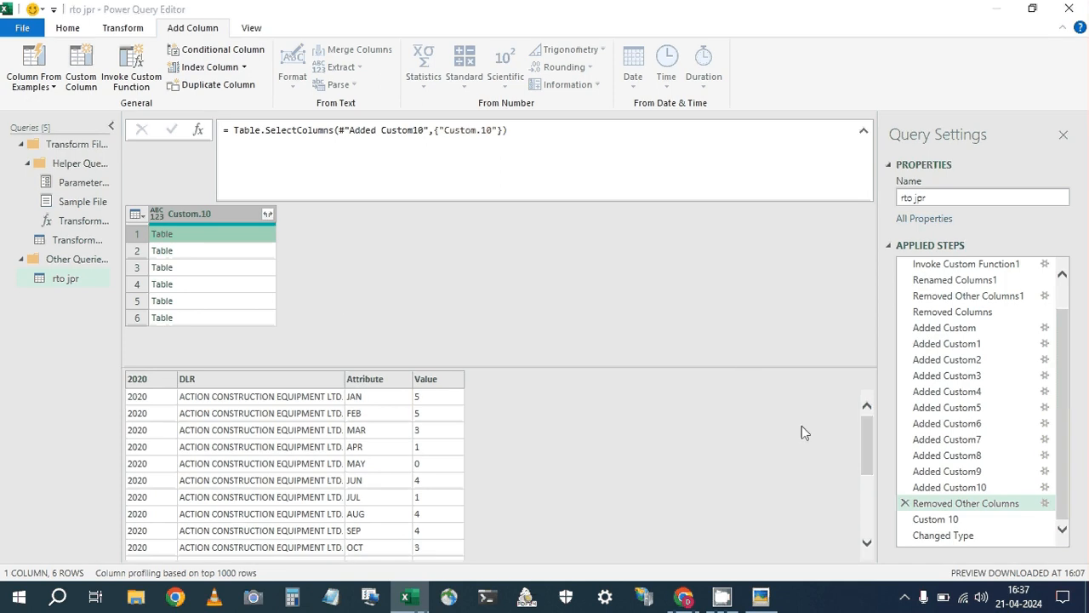
# Rename the 2020 column to YEAR directly after the Custom 10 step, inserting it as an intermediate step.
pyautogui.click(934, 520)
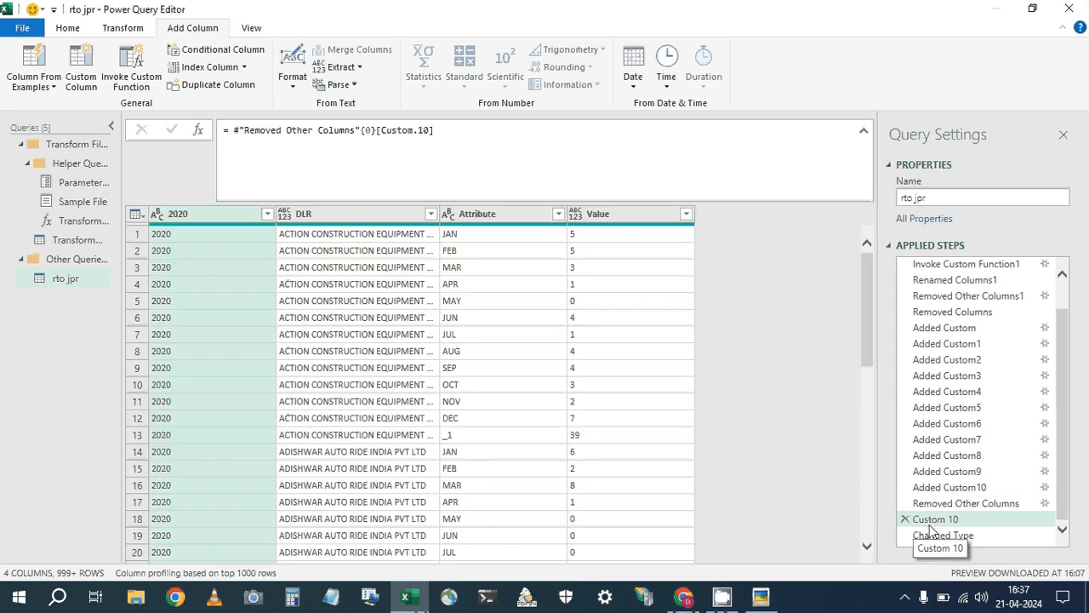
pyautogui.doubleClick(190, 213)
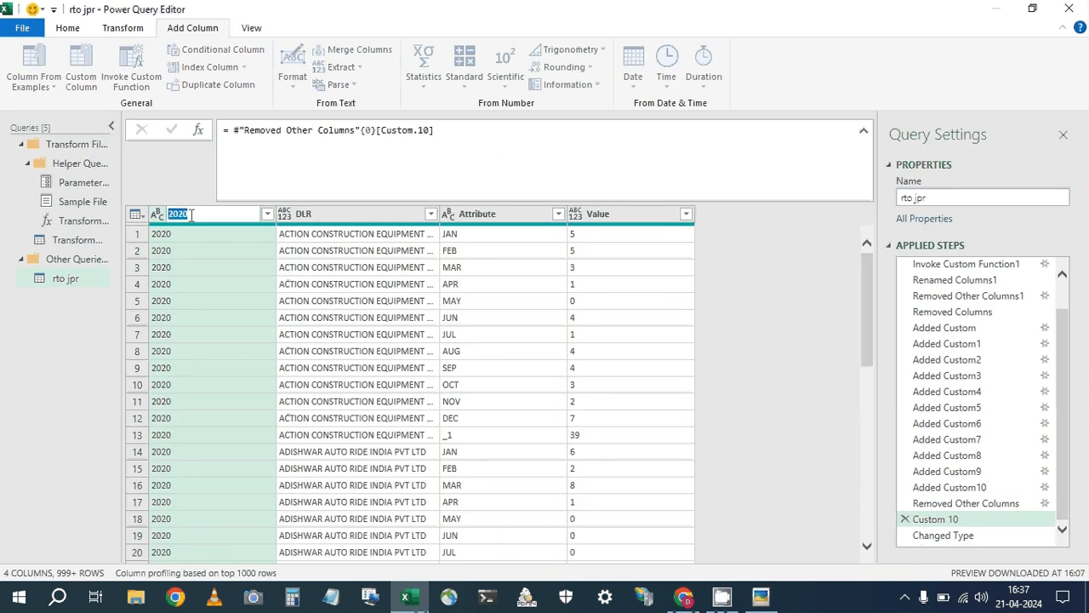
pyautogui.write('YEAR')
pyautogui.press('Return')
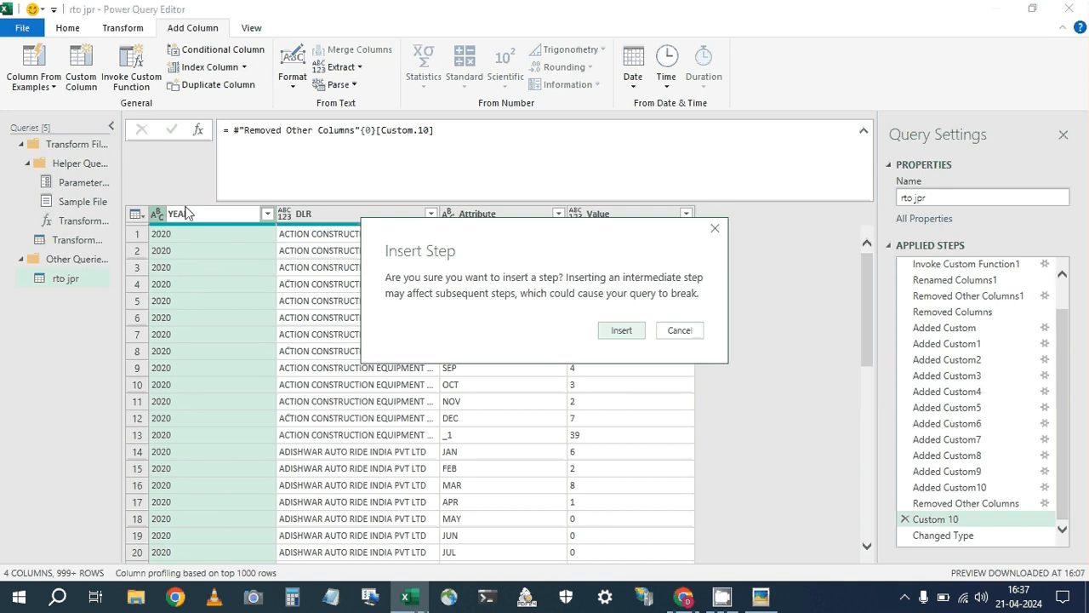
pyautogui.click(622, 332)
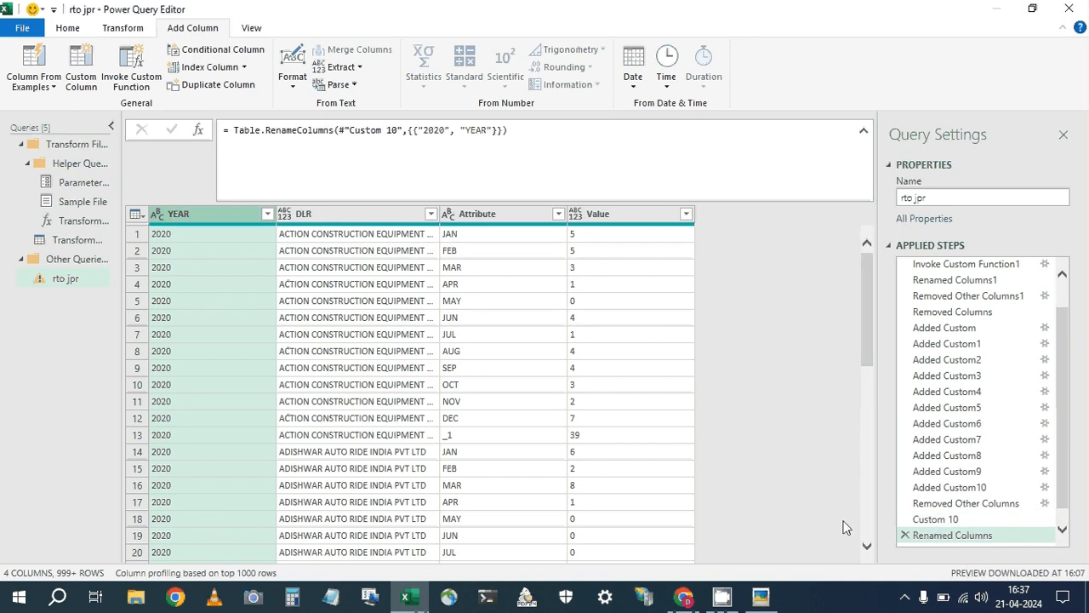
# Review the rename step, then delete the Renamed Columns, Changed Type and Custom 10 steps from rto jpr.
pyautogui.click(947, 504)
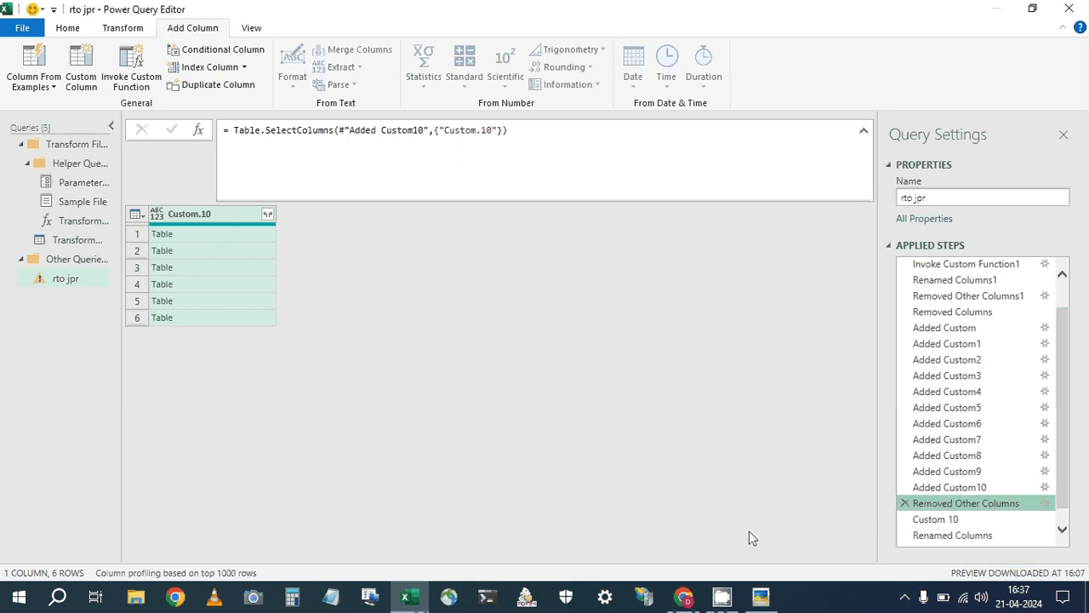
pyautogui.click(944, 536)
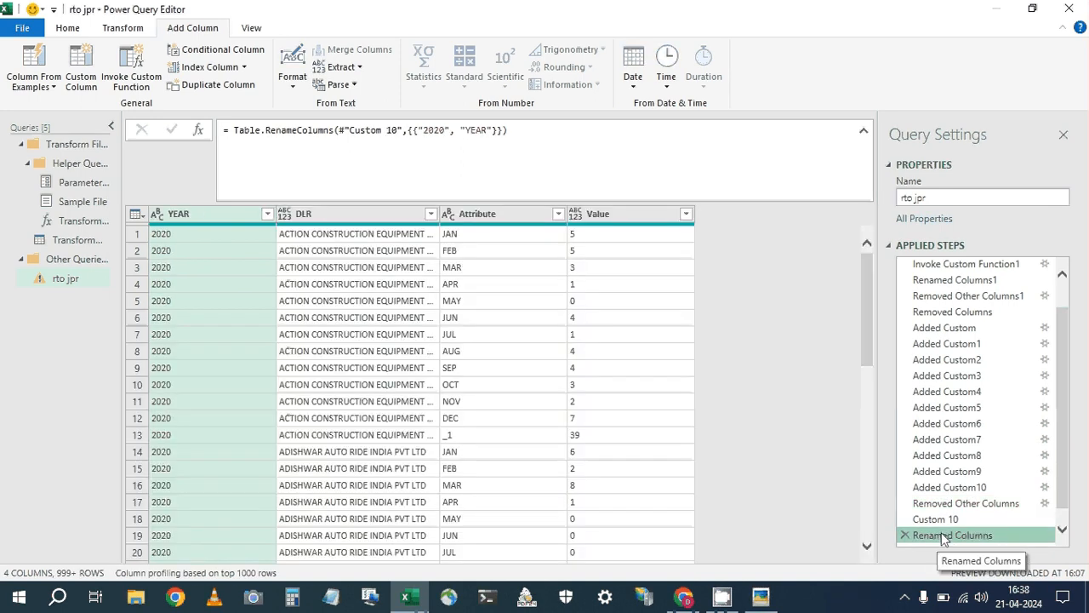
pyautogui.scroll(-1, 502, 359)
pyautogui.scroll(-9, 502, 359)
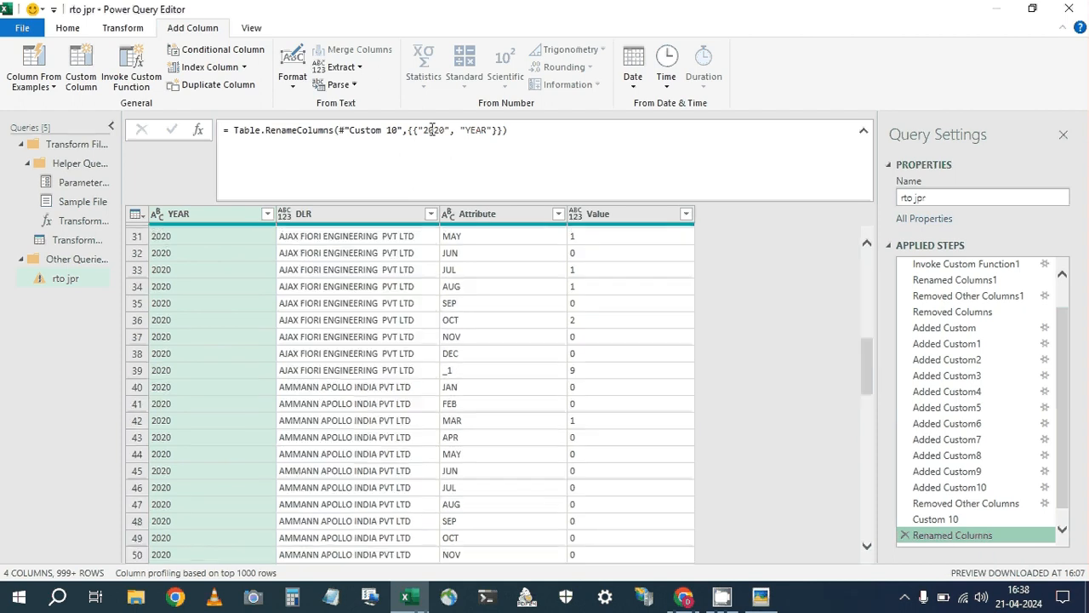
pyautogui.click(909, 532)
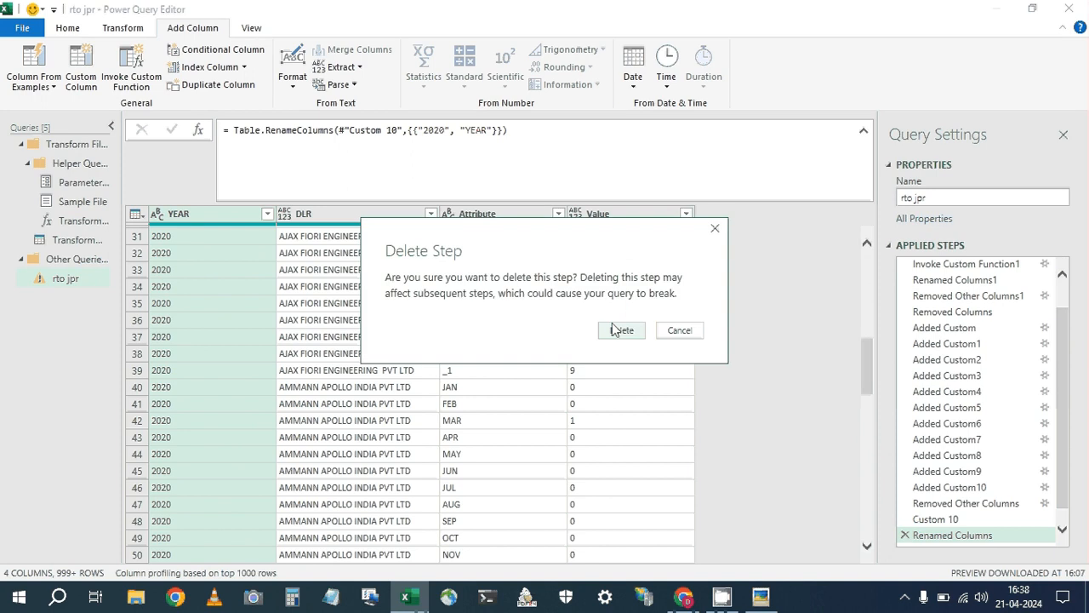
pyautogui.click(617, 331)
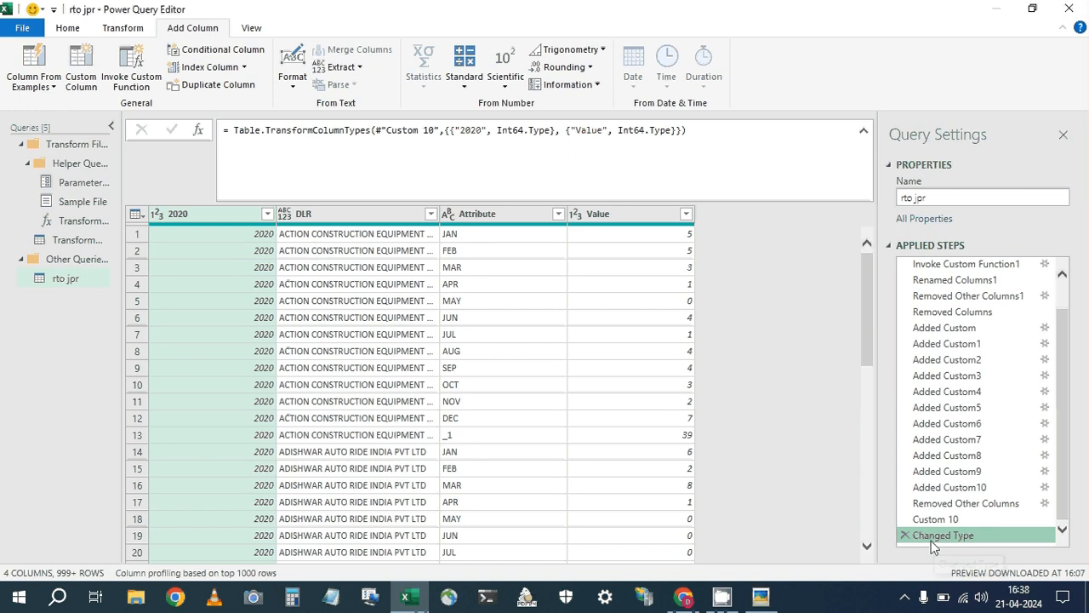
pyautogui.click(906, 535)
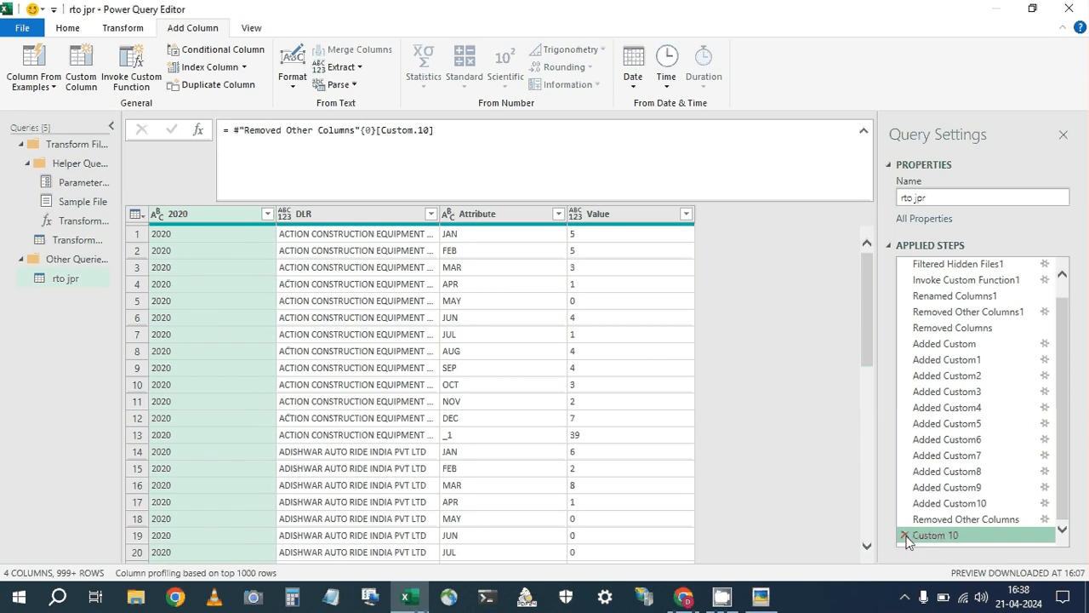
pyautogui.click(906, 535)
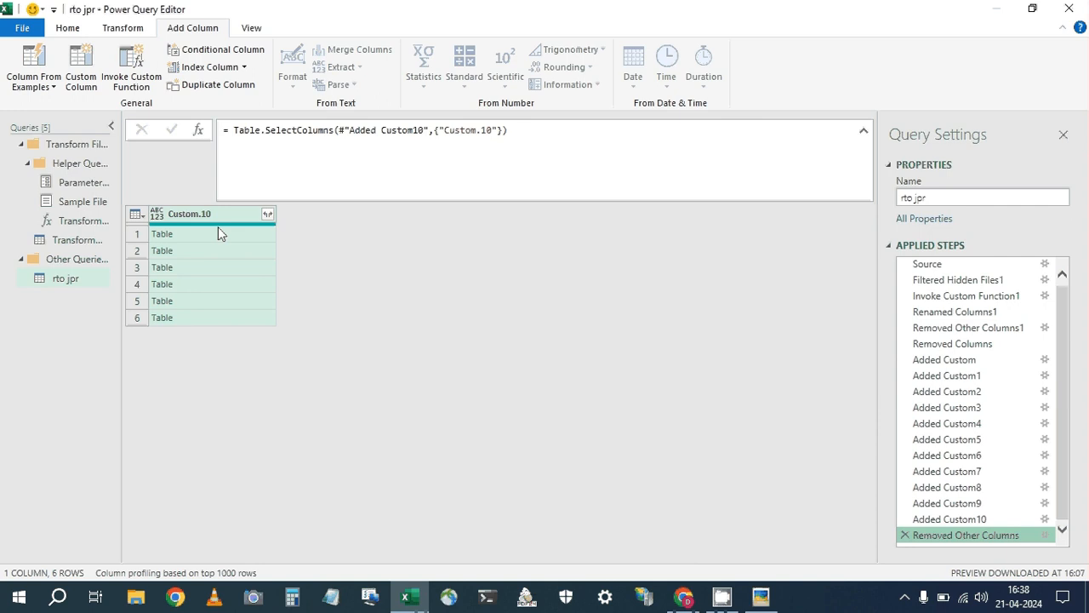
# Duplicate the rto jpr query and drill down into the first nested table of Custom.10 in the copy.
pyautogui.rightClick(62, 280)
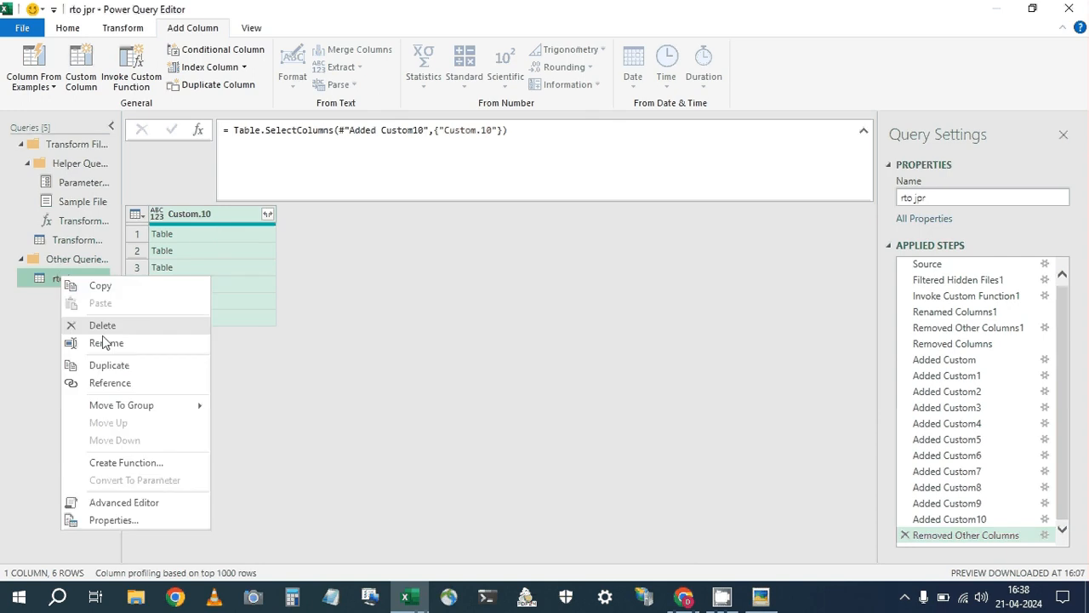
pyautogui.click(109, 365)
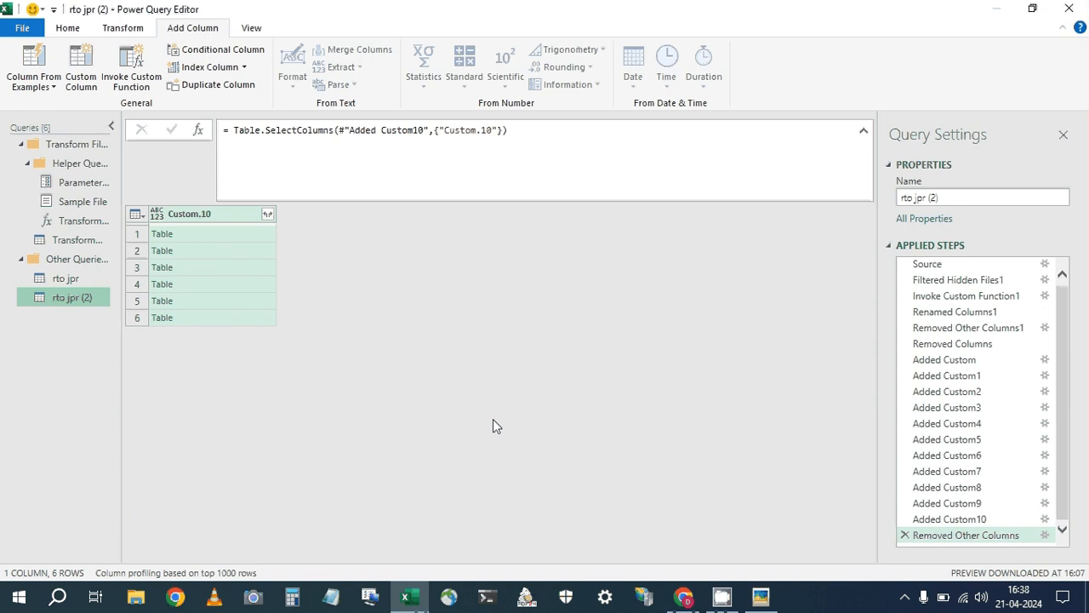
pyautogui.click(191, 235)
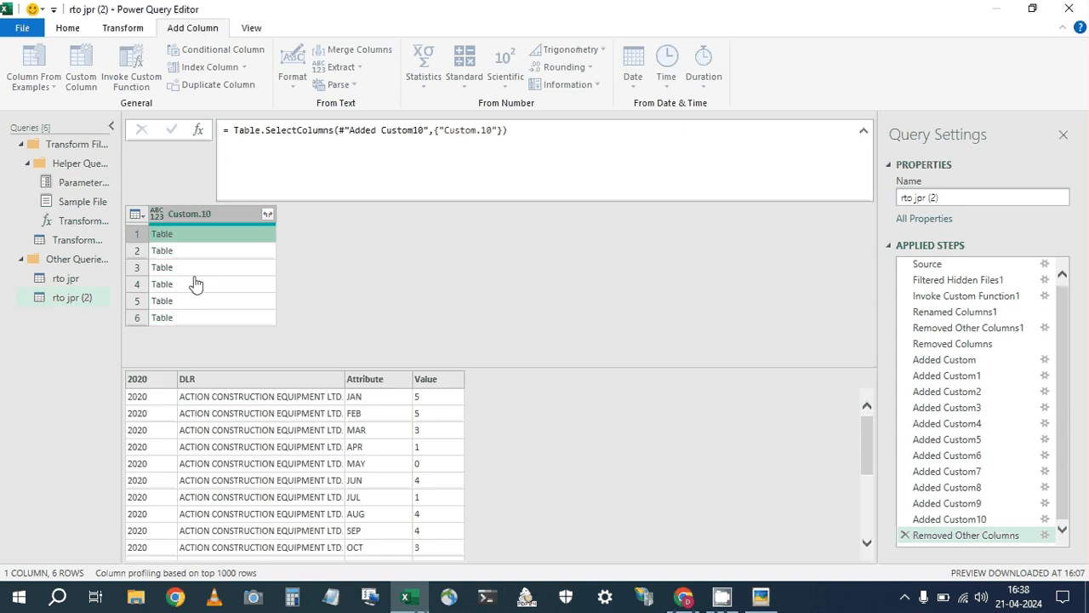
pyautogui.click(196, 283)
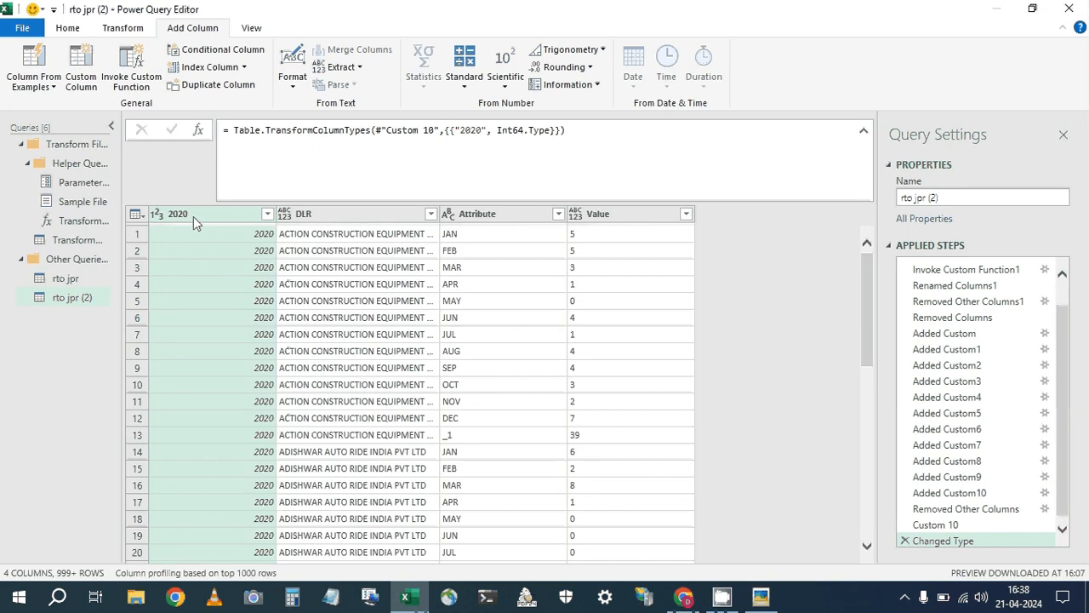
# Check the first column header of the nested Custom.10 tables in rto jpr for the first few rows.
pyautogui.click(66, 279)
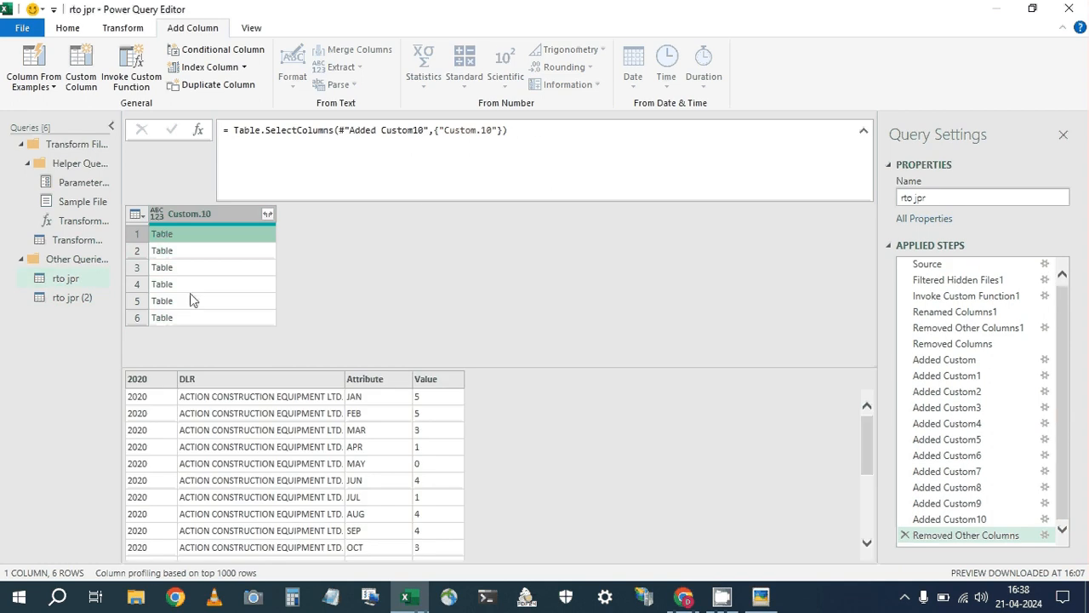
pyautogui.press('Down')
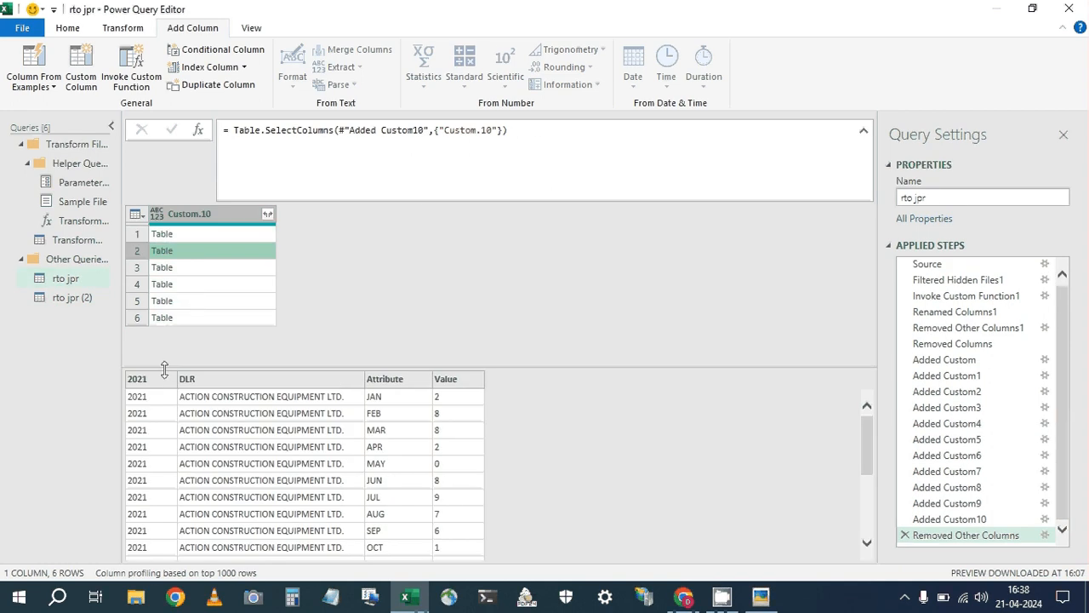
pyautogui.press('Down')
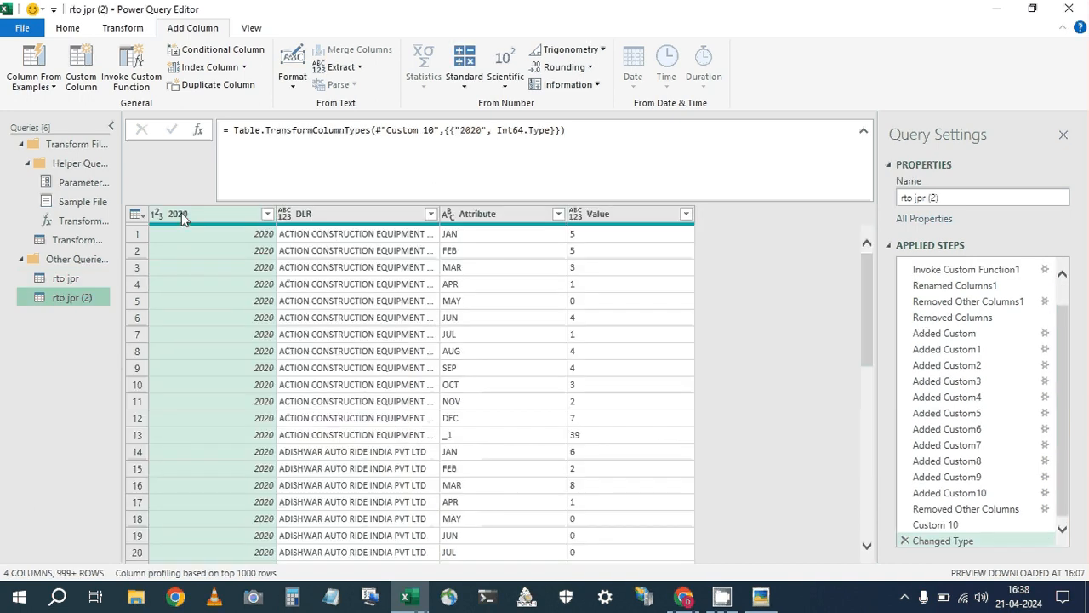
# Rename the 2020 column to YEAR in the rto jpr (2) query.
pyautogui.click(182, 219)
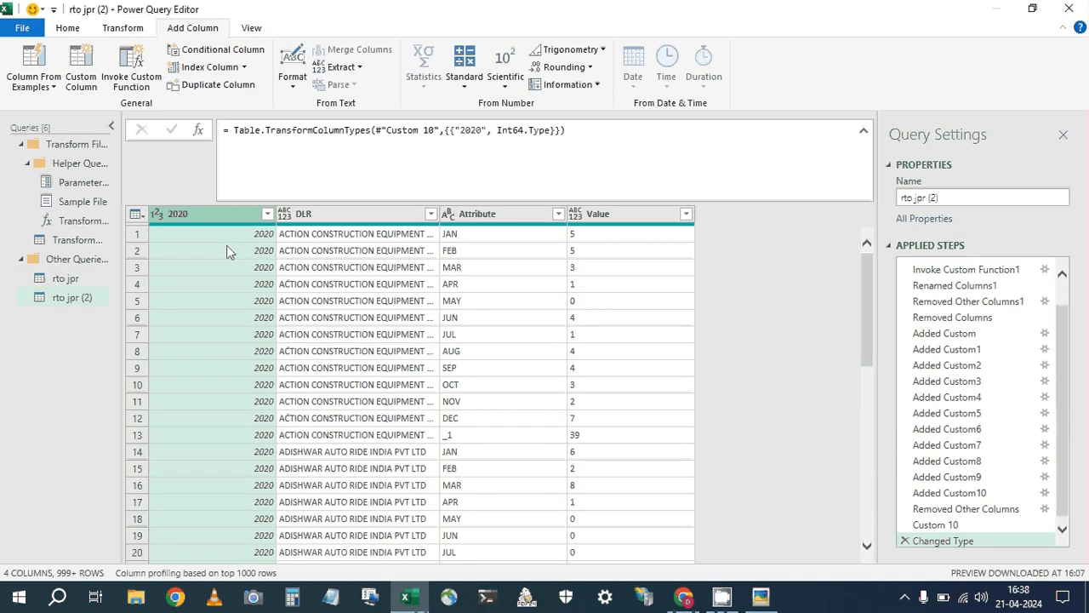
pyautogui.doubleClick(199, 214)
pyautogui.write('YE')
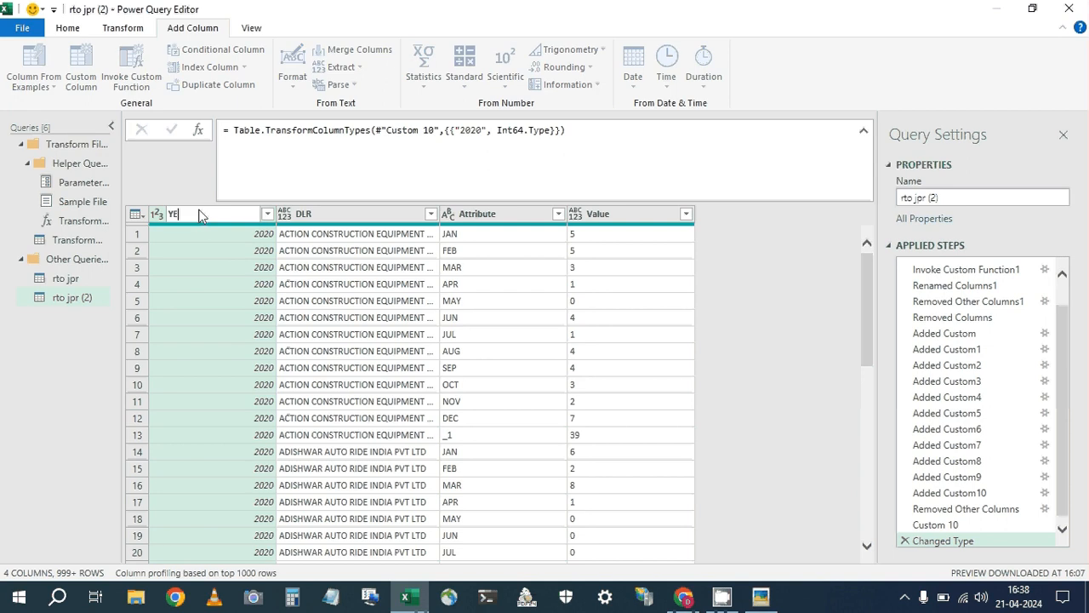
pyautogui.write('AR')
pyautogui.press('Return')
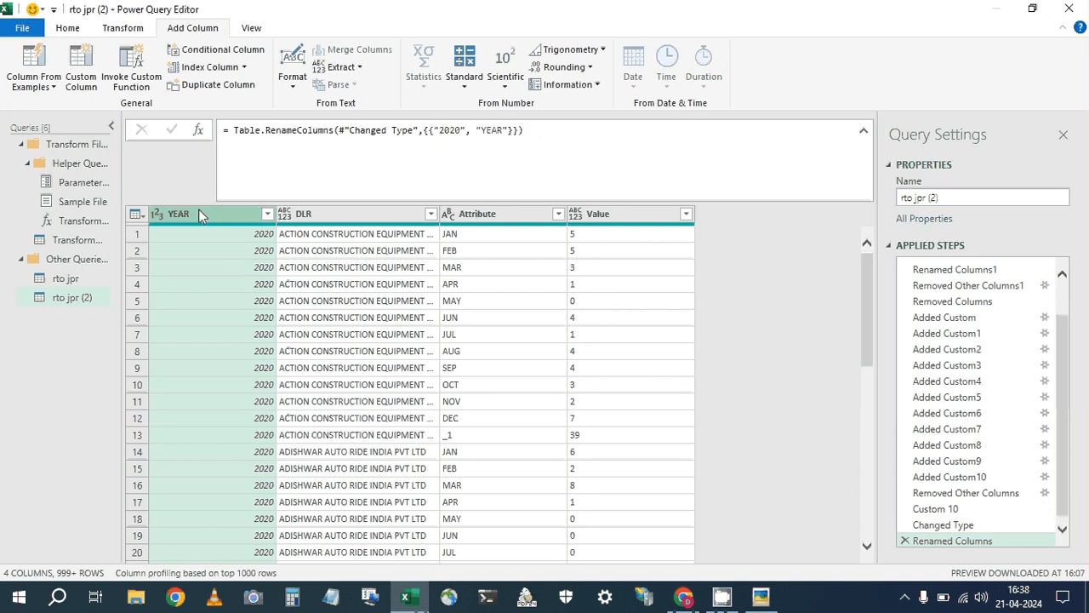
# Copy the Table.RenameColumns formula of the Renamed Columns step in rto jpr (2), without the equals sign.
pyautogui.click(493, 146)
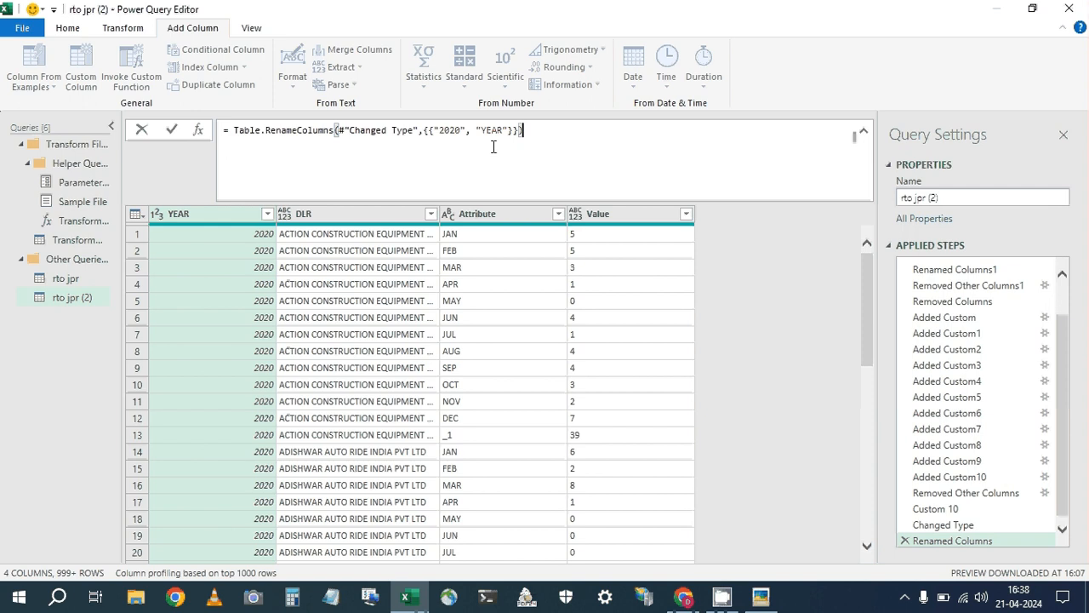
pyautogui.moveTo(493, 146); pyautogui.dragTo(233, 138)
pyautogui.hotkey('ctrl', 'c')
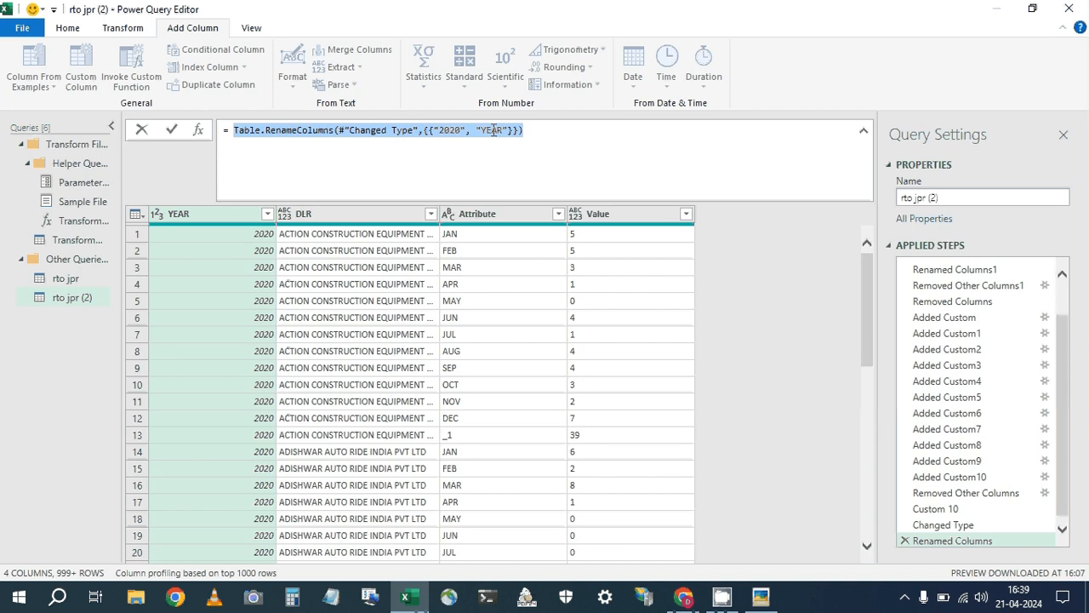
# Add a custom column to rto jpr with the formula Table.RenameColumns([Custom.10],{{"2020", "YEAR"}}).
pyautogui.click(80, 277)
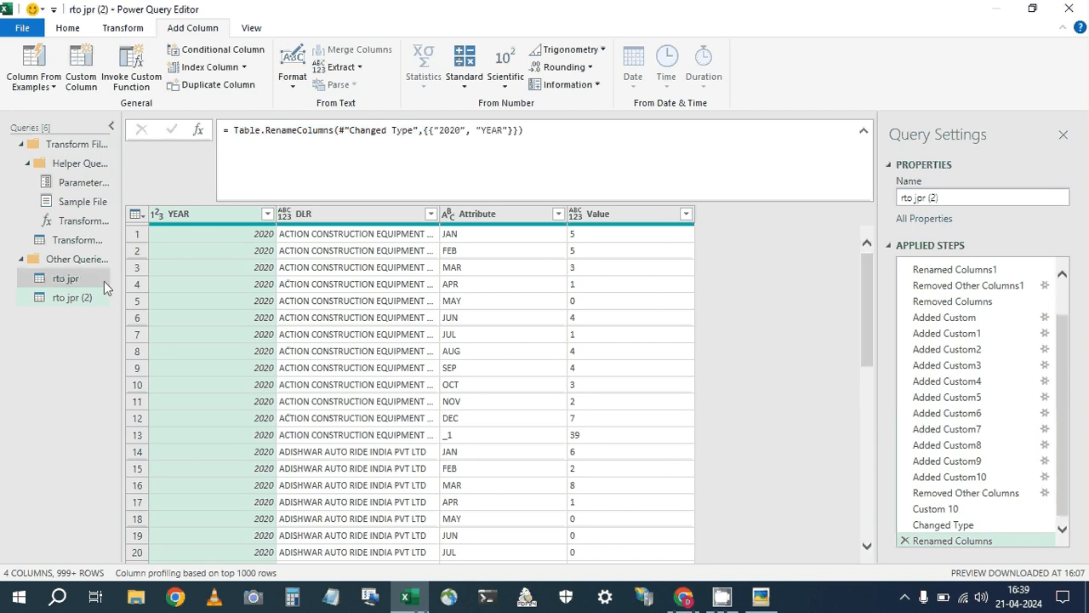
pyautogui.click(104, 281)
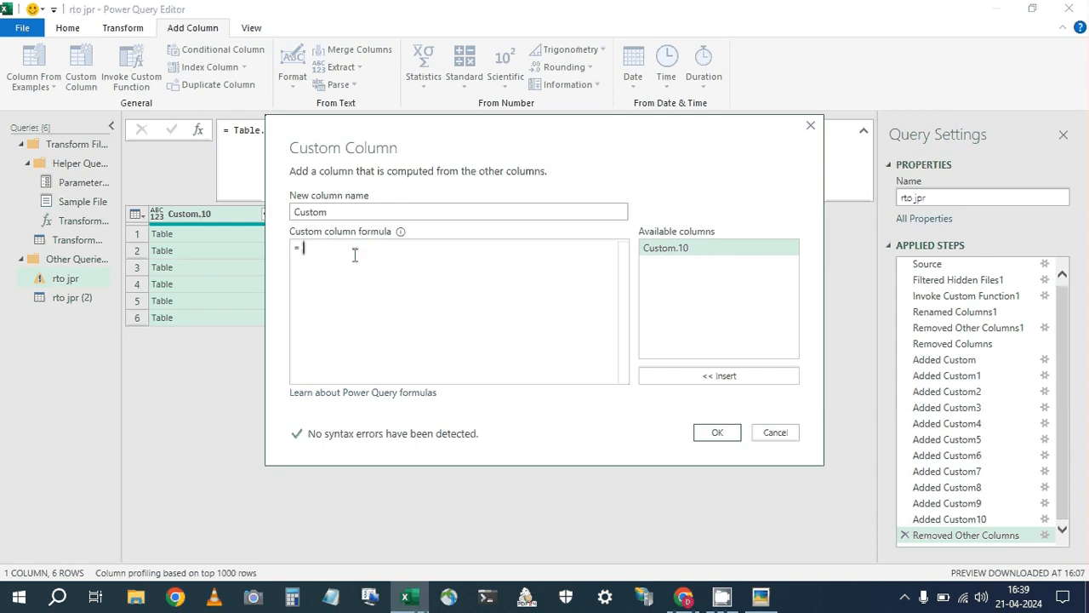
pyautogui.hotkey('ctrl', 'v')
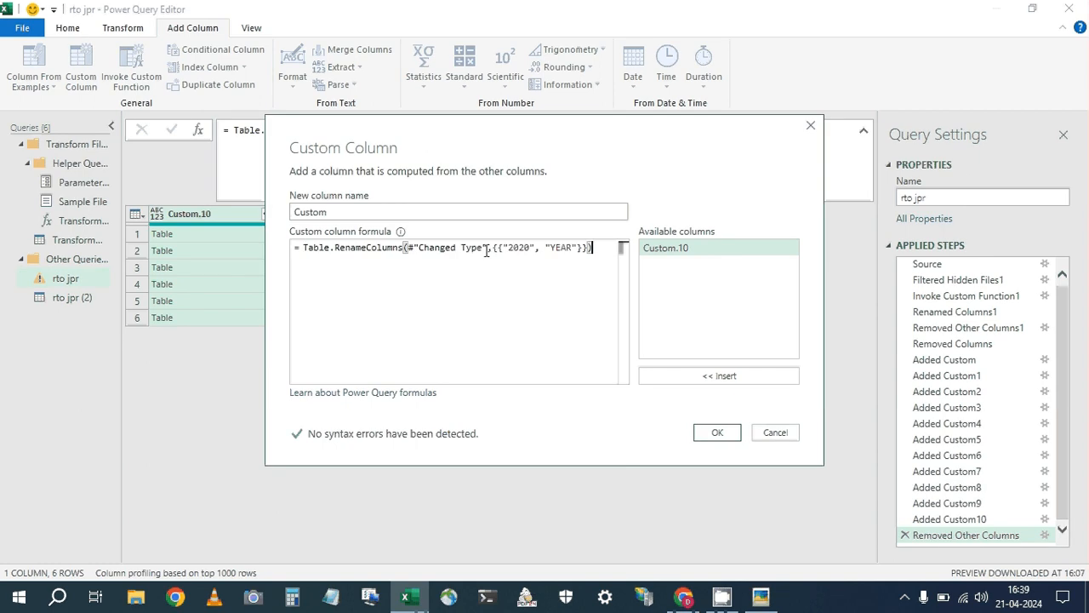
pyautogui.moveTo(408, 247); pyautogui.dragTo(490, 246)
pyautogui.press('Delete')
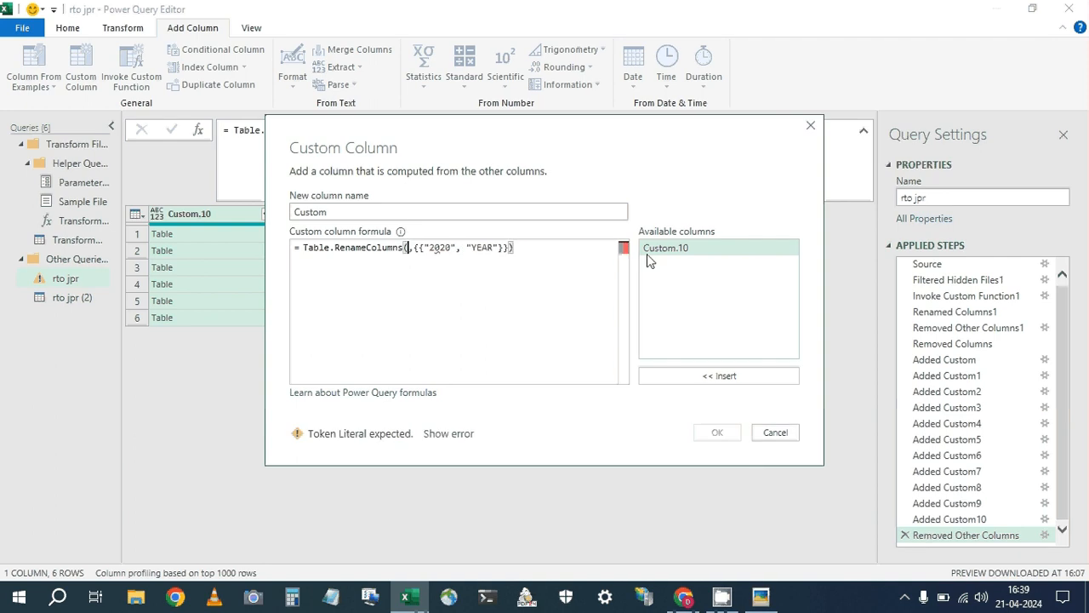
pyautogui.click(719, 375)
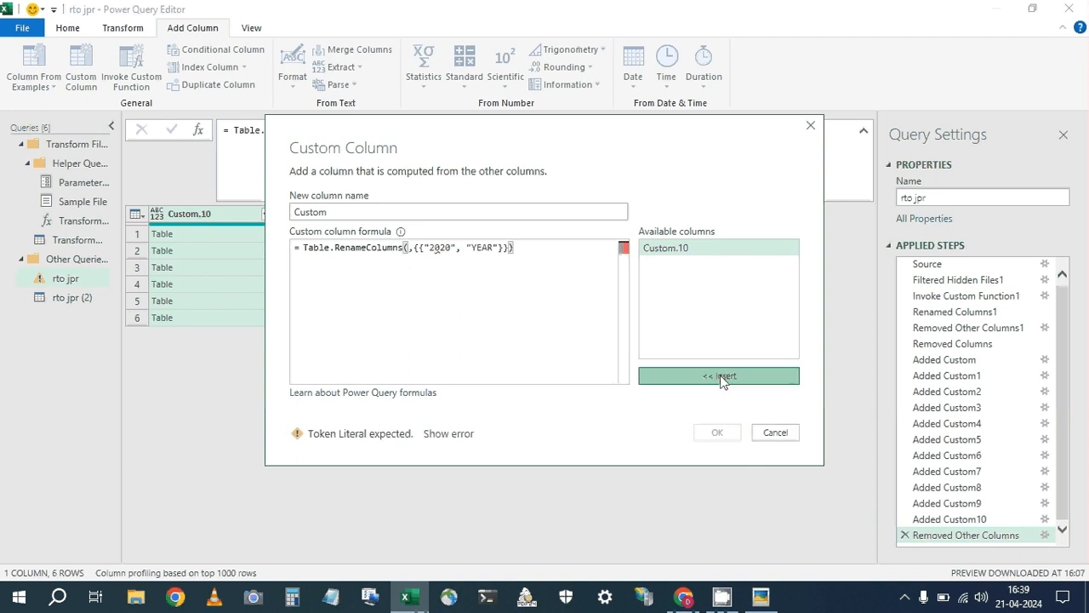
pyautogui.click(717, 432)
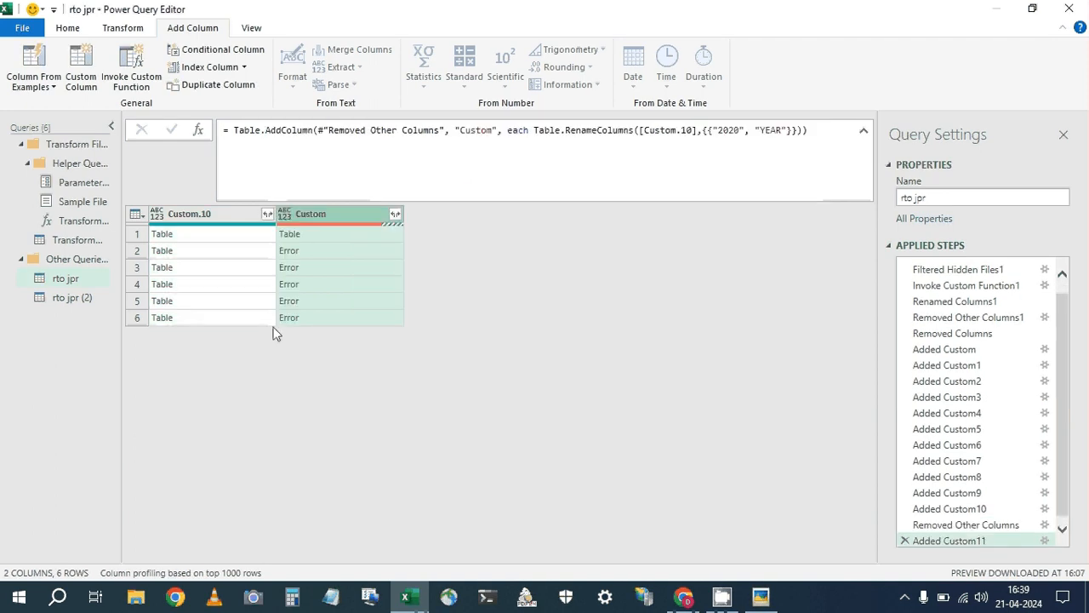
# Compare the nested Custom.10 tables with the second Custom row, and delete the Added Custom11 step from rto jpr.
pyautogui.click(320, 235)
pyautogui.click(202, 239)
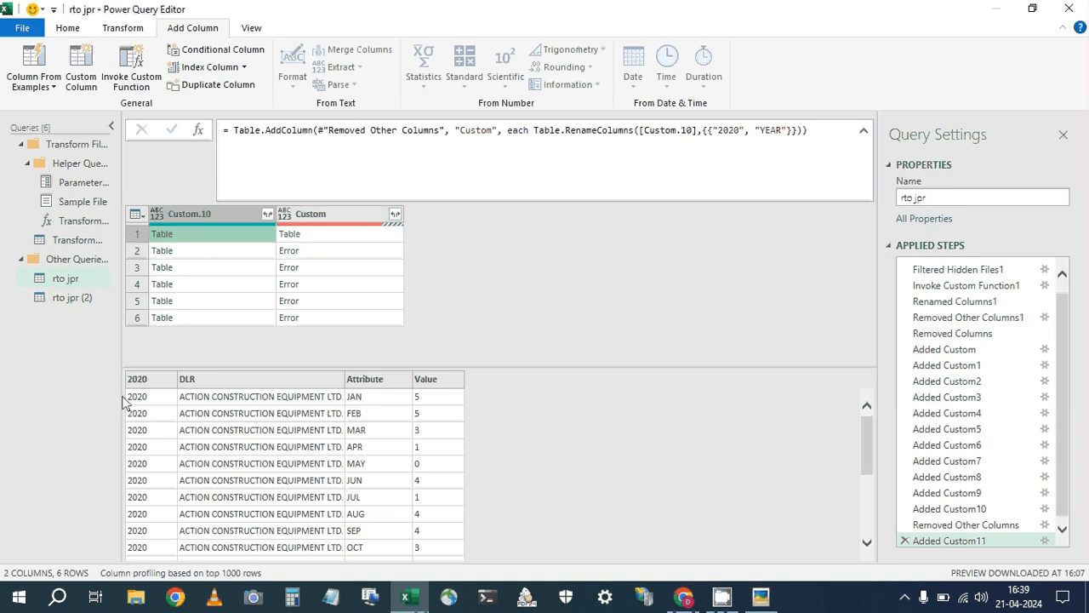
pyautogui.click(260, 252)
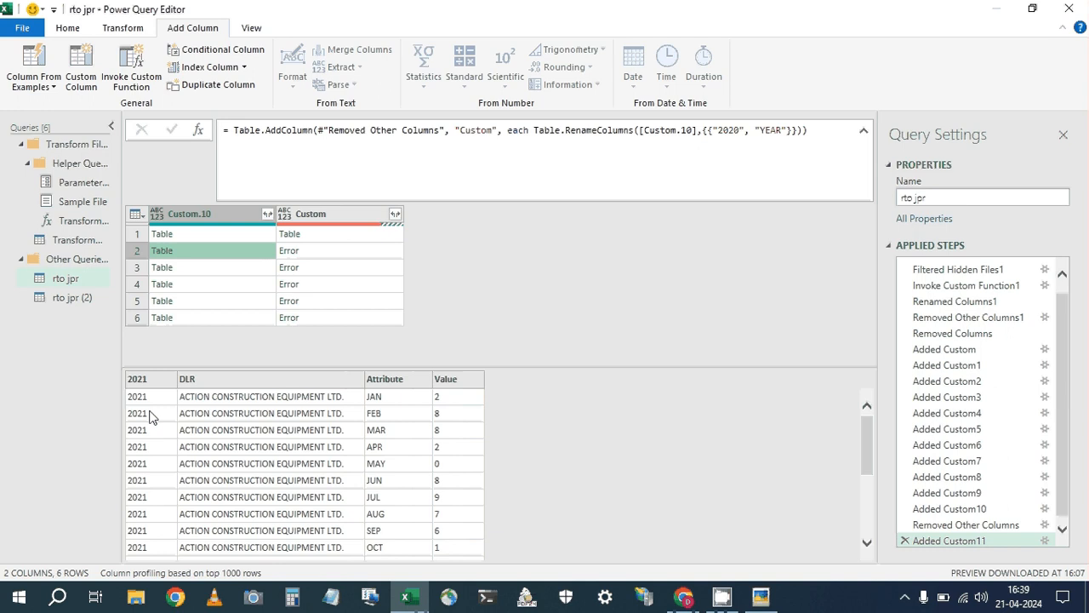
pyautogui.press('Right')
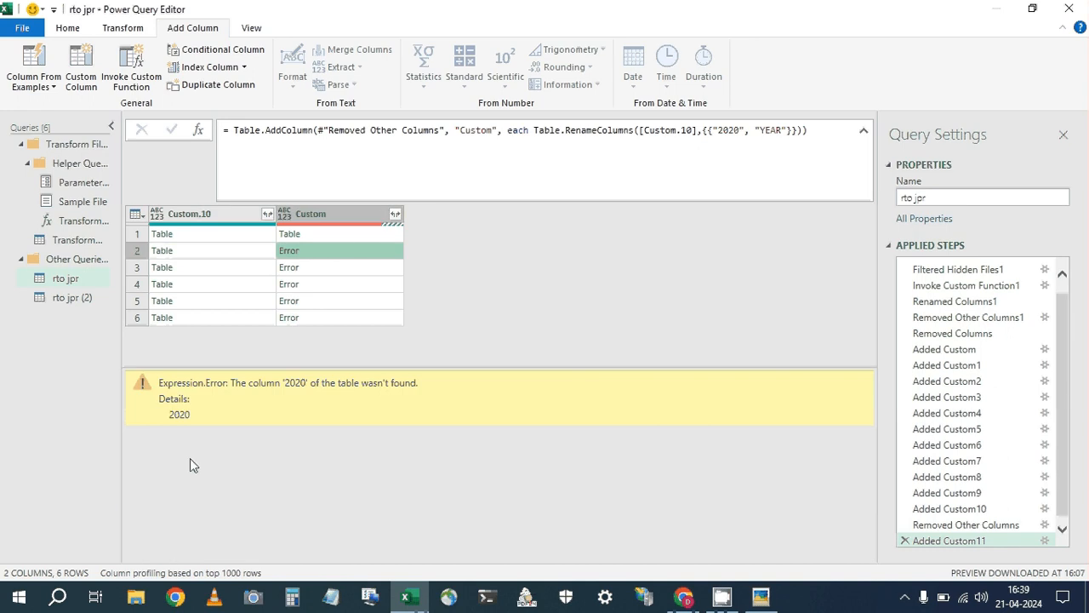
pyautogui.scroll(-1, 907, 539)
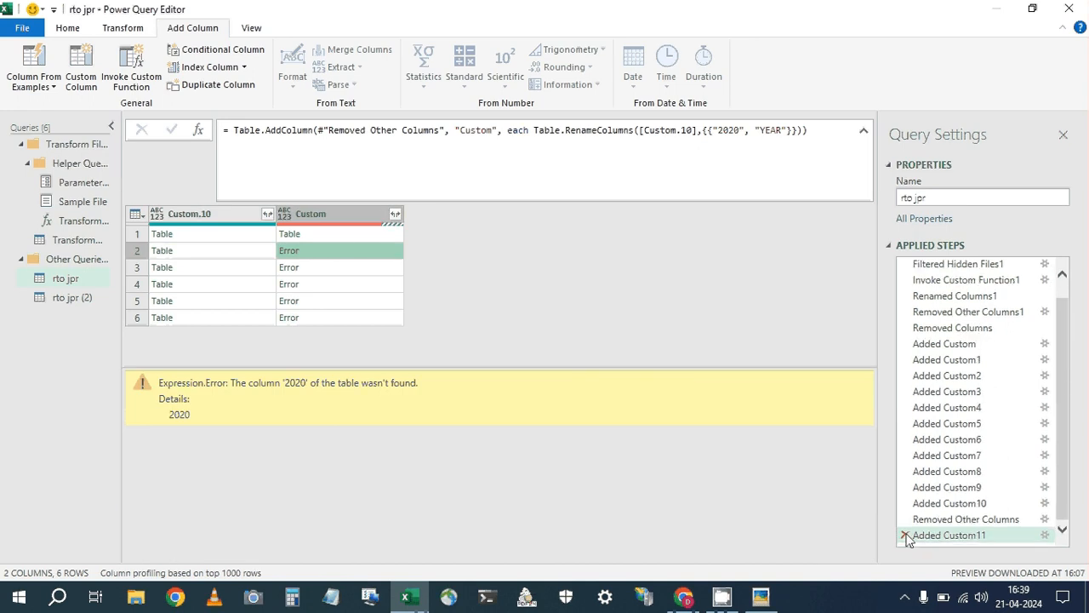
pyautogui.click(904, 535)
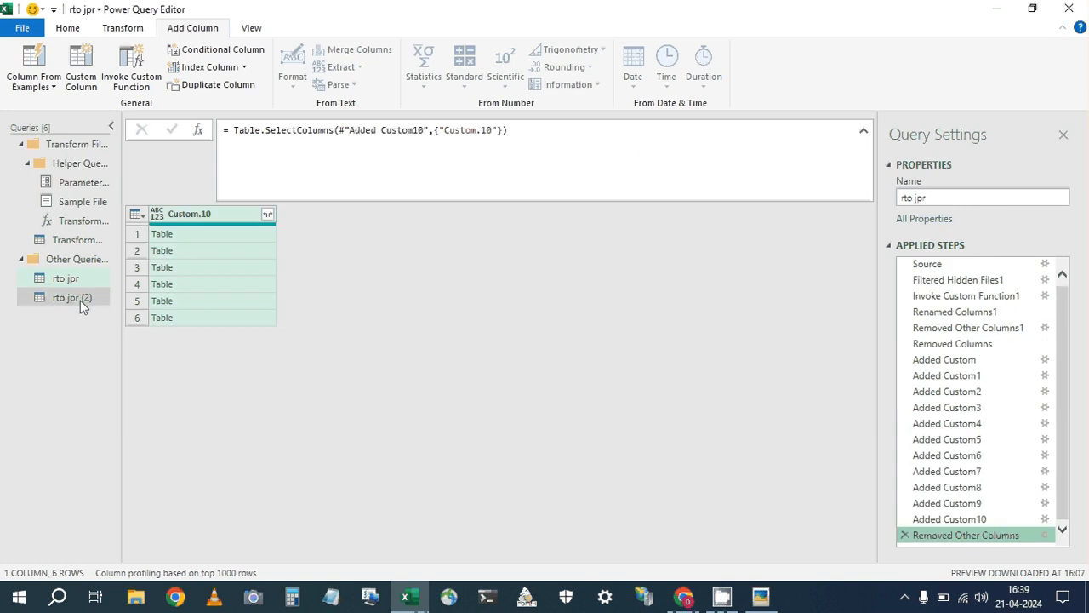
# In the Renamed Columns formula of rto jpr (2), replace the hardcoded "2020" with a Table.ColumnNames( call.
pyautogui.click(80, 300)
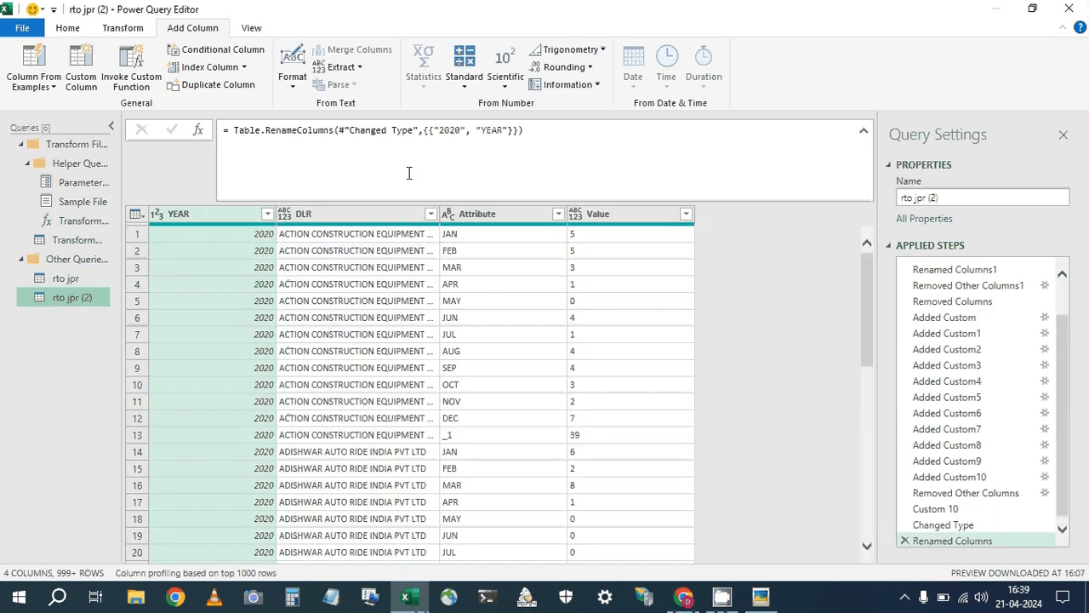
pyautogui.click(438, 129)
pyautogui.moveTo(434, 130); pyautogui.dragTo(468, 129)
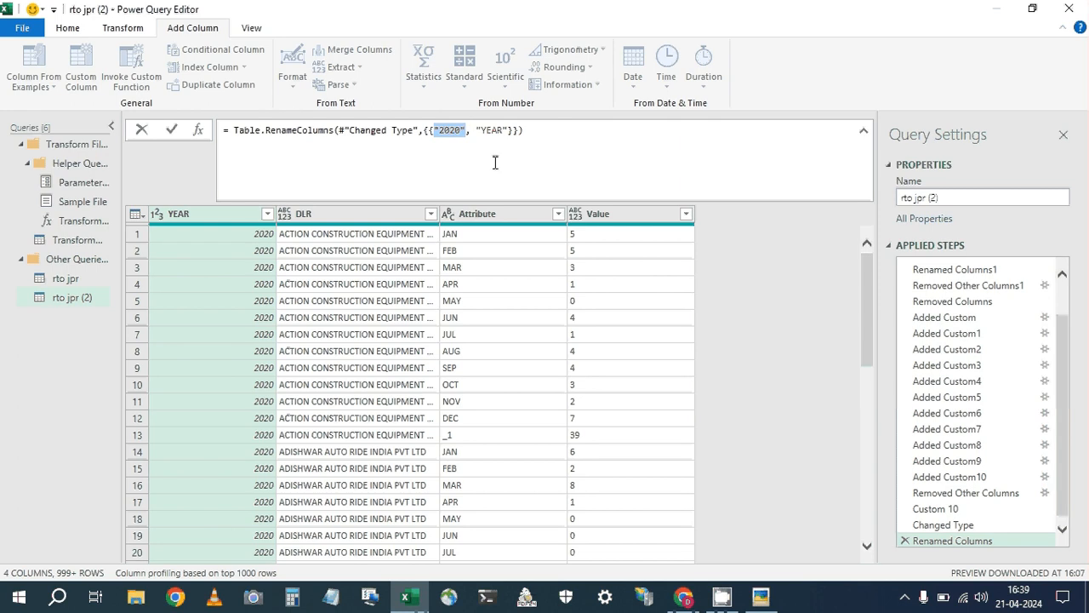
pyautogui.write('TABL')
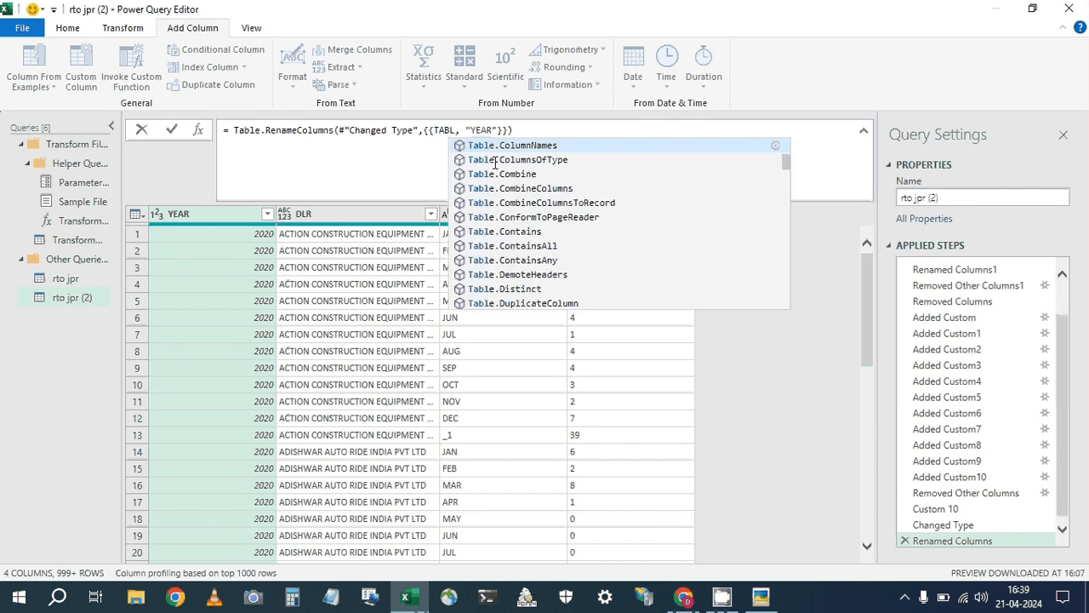
pyautogui.press('Tab')
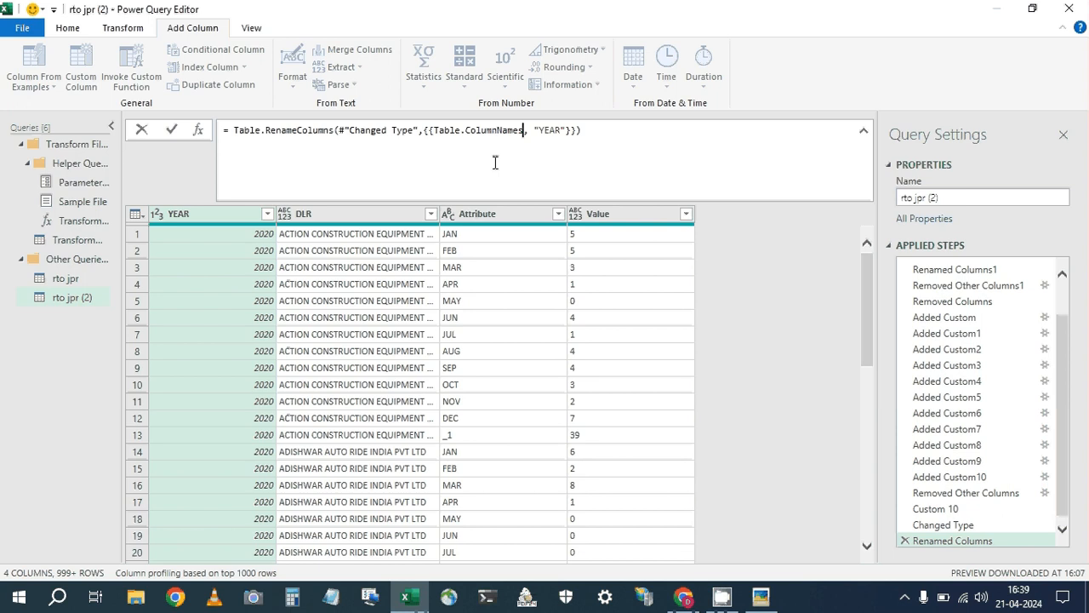
pyautogui.write('(#')
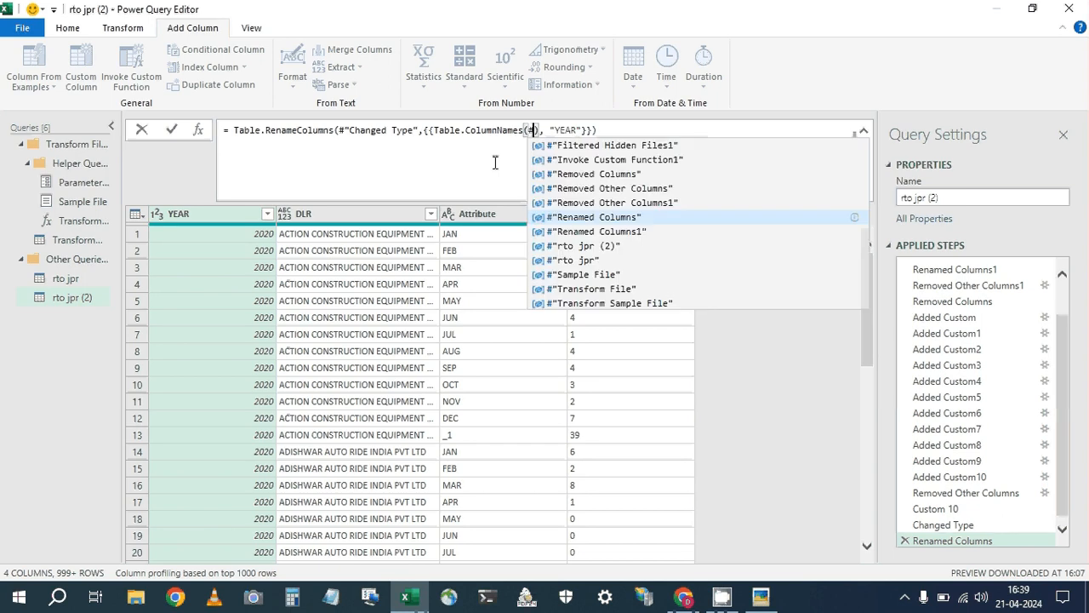
pyautogui.click(1063, 532)
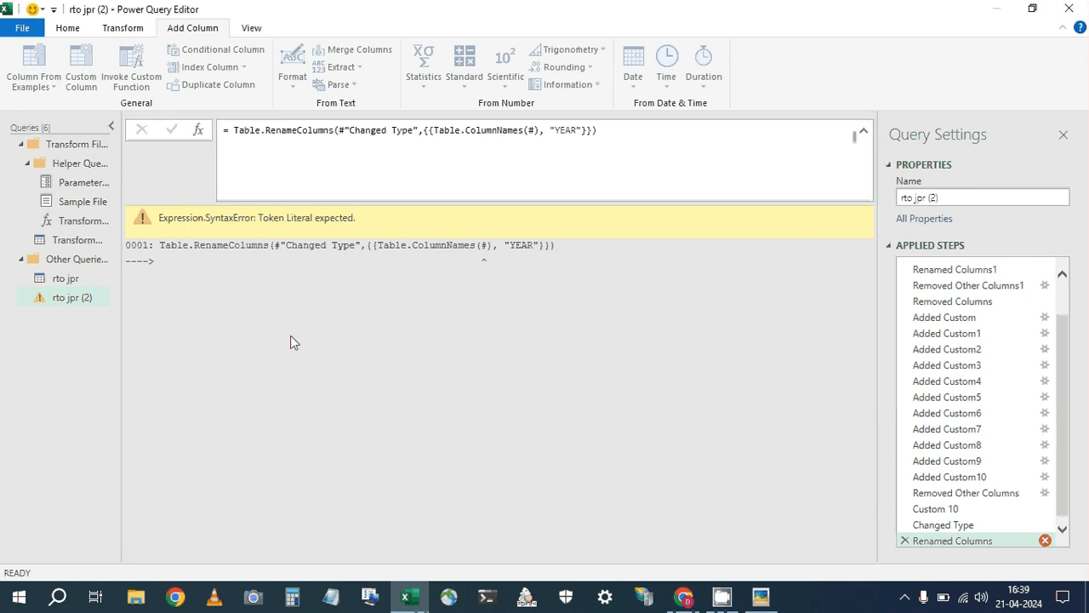
# Complete the old-name argument in the Renamed Columns formula as Table.ColumnNames(#"Custom 10"){0} and apply it.
pyautogui.click(538, 131)
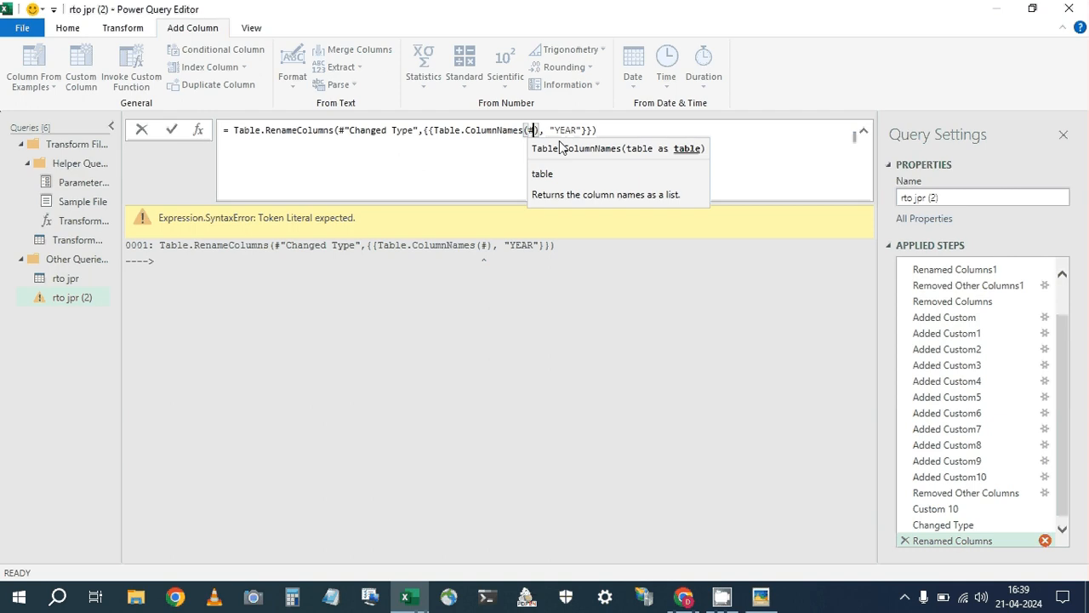
pyautogui.hotkey('ctrl', 'space')
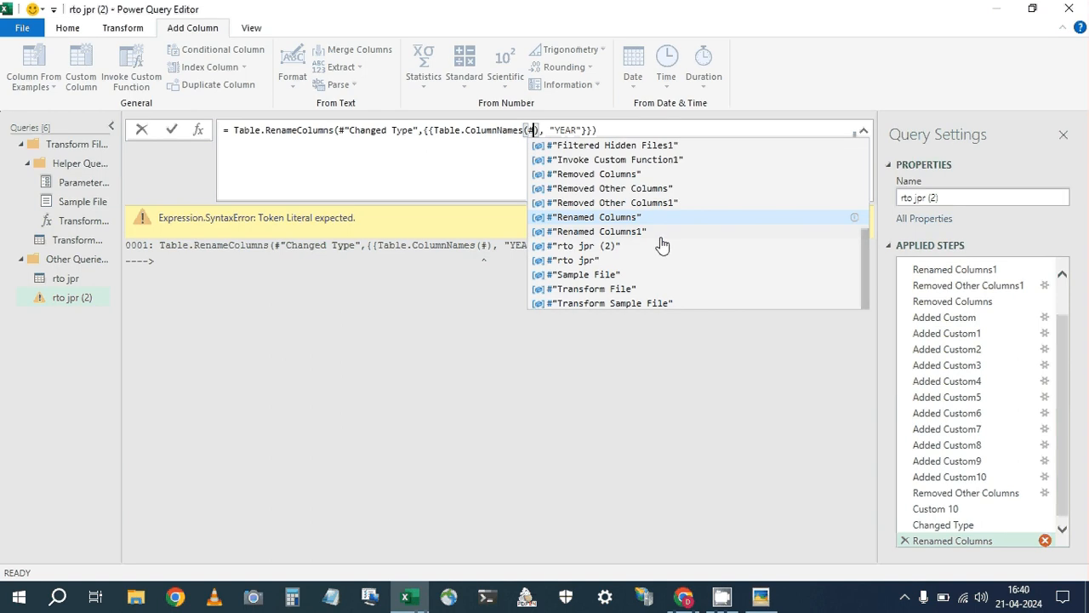
pyautogui.write('CU')
pyautogui.press('Tab')
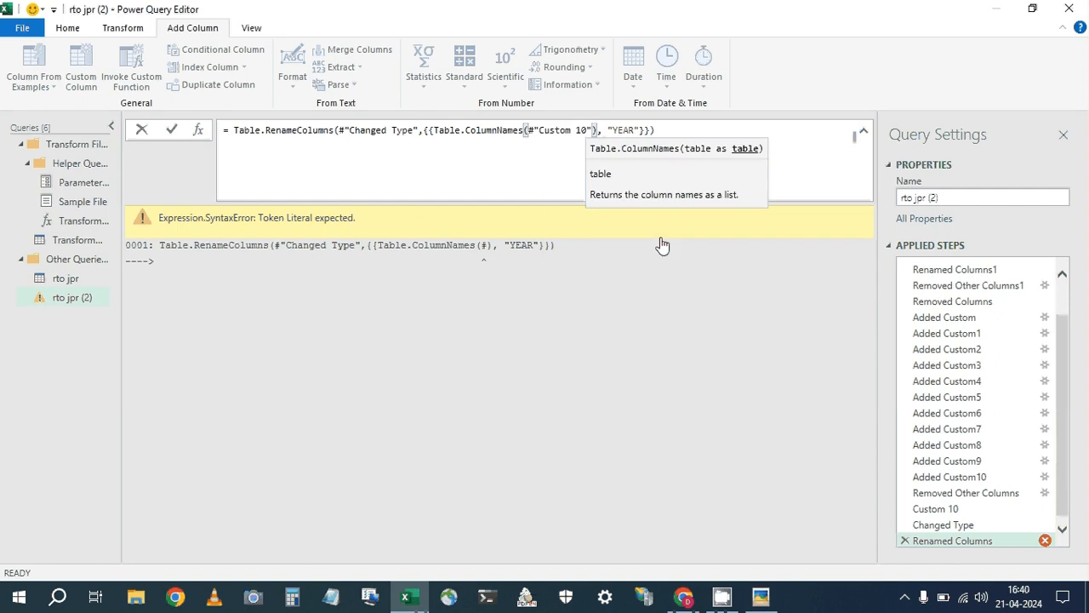
pyautogui.press('Right')
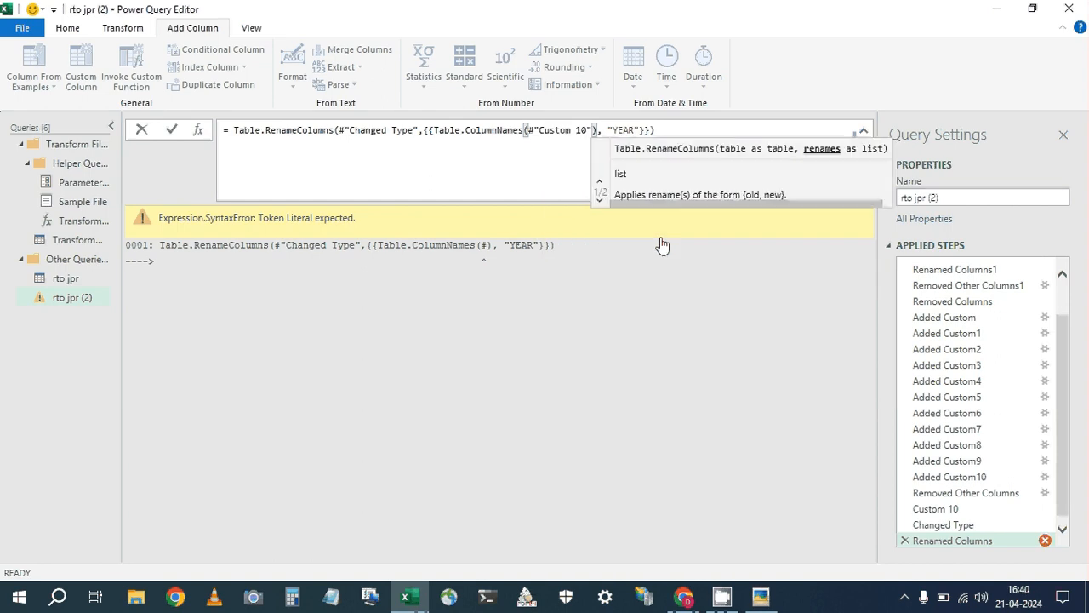
pyautogui.write('{0')
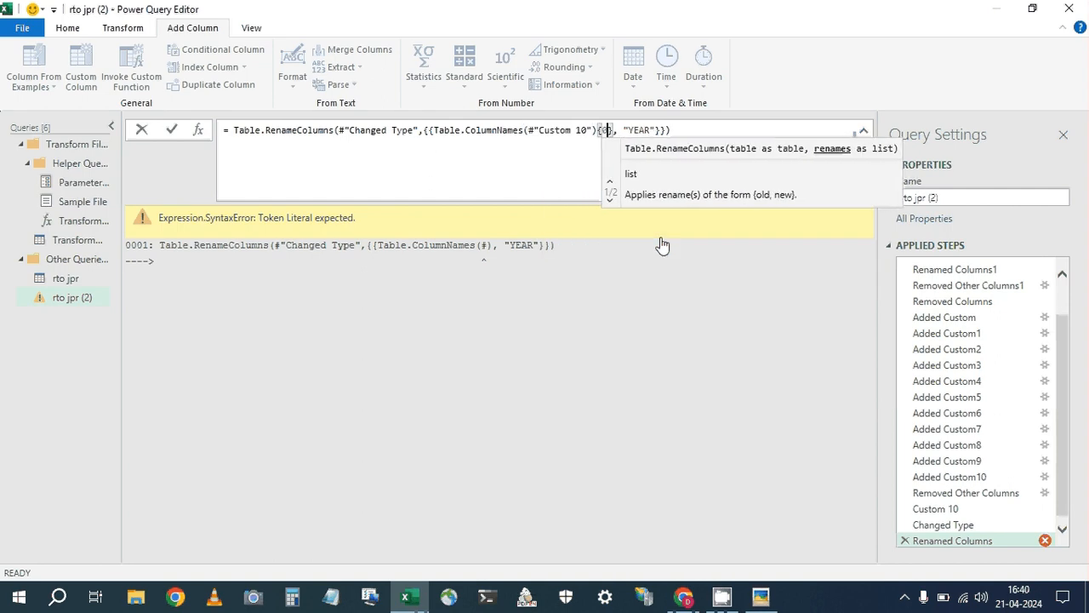
pyautogui.hotkey('shift', 'Return')
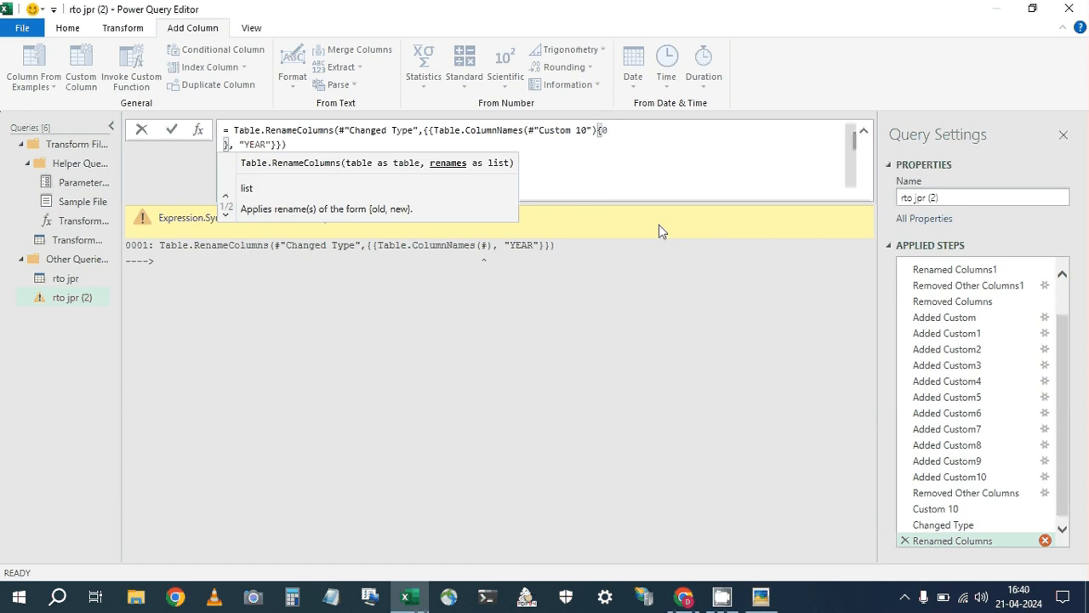
pyautogui.press('BackSpace')
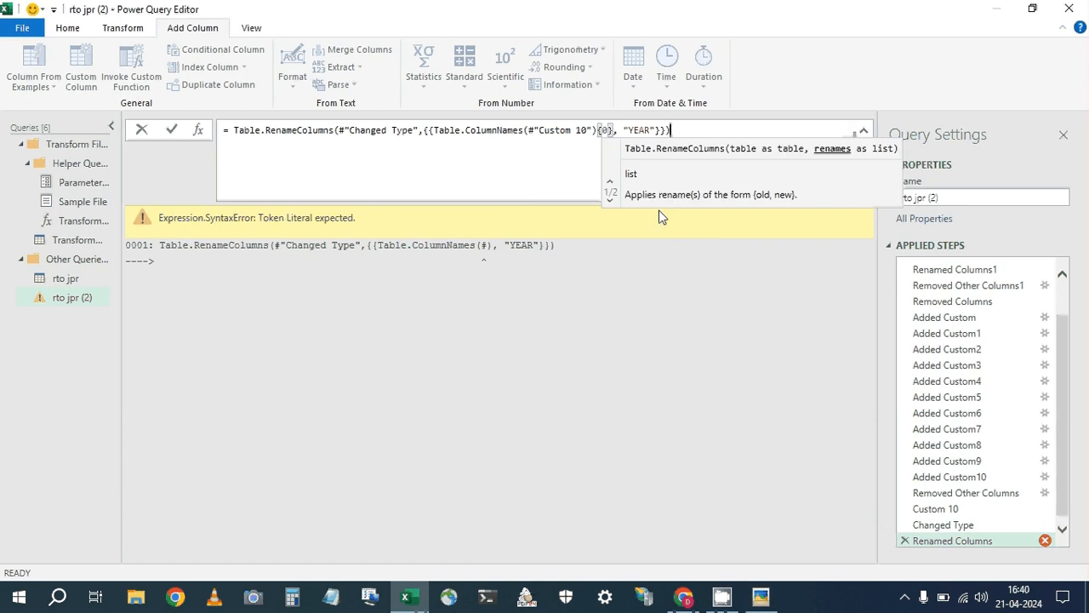
pyautogui.press('Return')
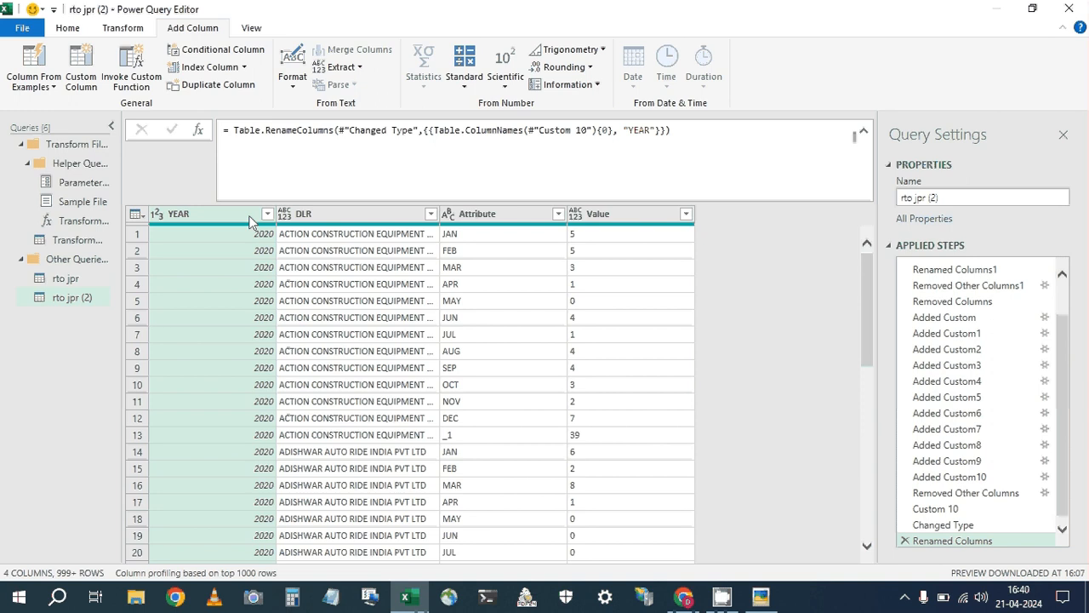
# Copy the whole Table.RenameColumns formula of the Renamed Columns step in rto jpr (2), without the equals sign.
pyautogui.click(689, 131)
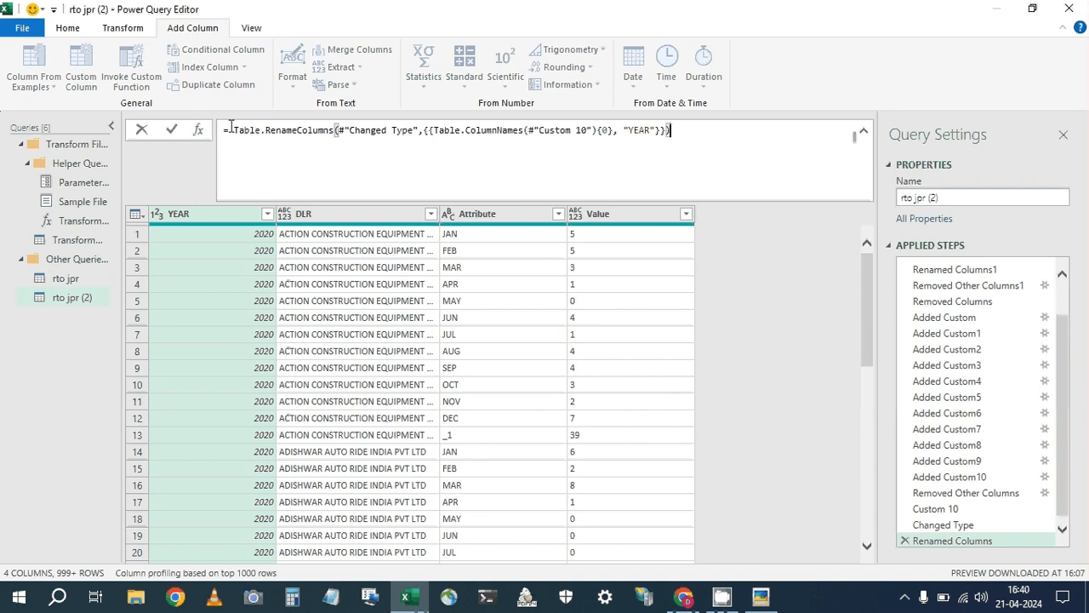
pyautogui.keyDown('shift'); pyautogui.click(235, 130); pyautogui.keyUp('shift')
pyautogui.hotkey('ctrl', 'c')
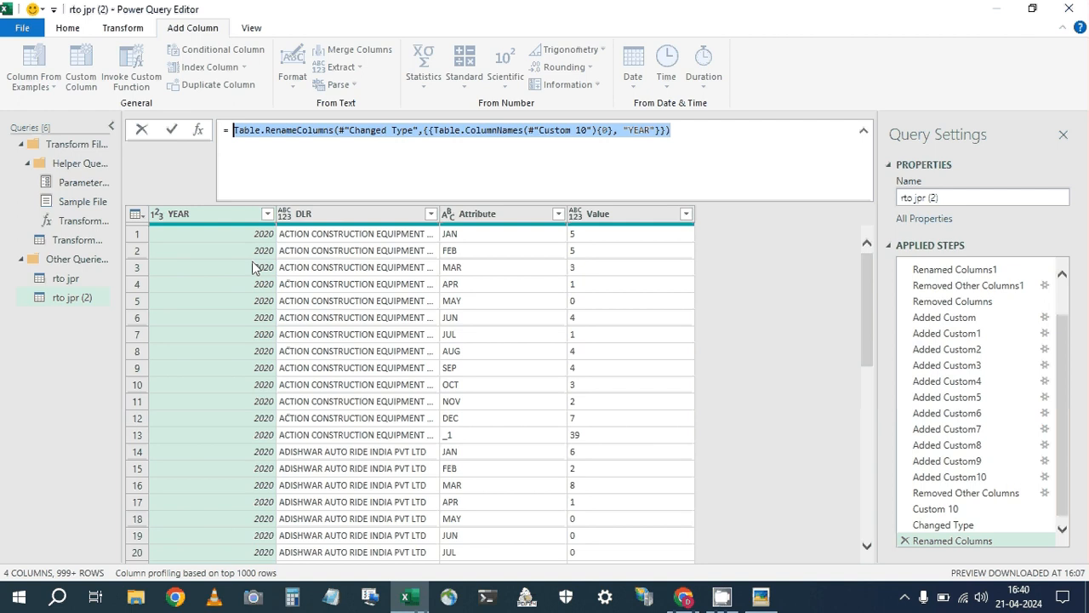
# Start a custom column in rto jpr with the copied formula, replacing #"Changed Type" with [Custom.10].
pyautogui.click(72, 279)
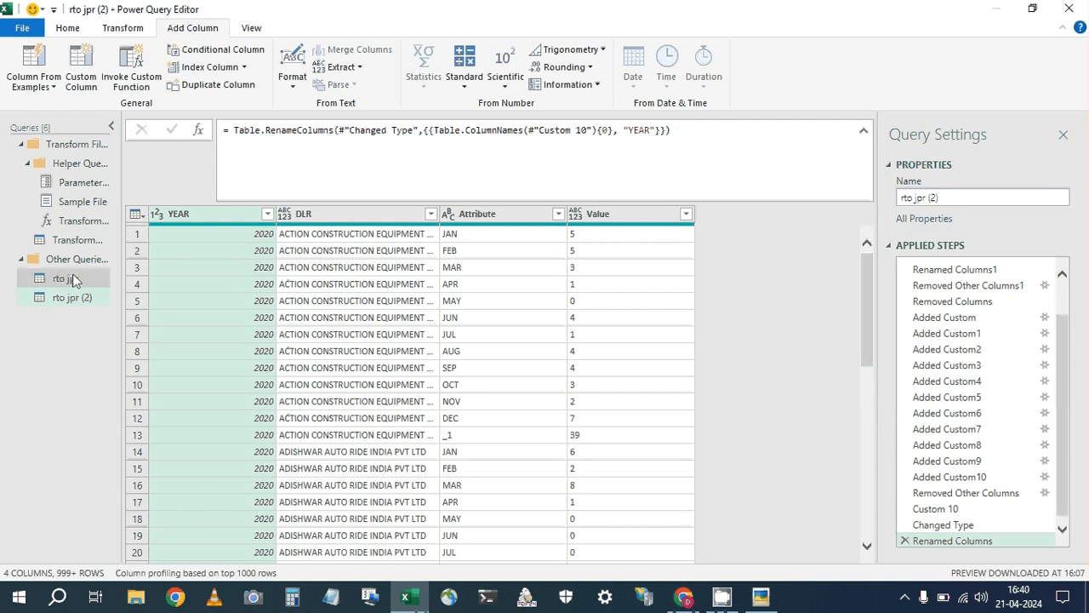
pyautogui.click(73, 280)
pyautogui.click(82, 72)
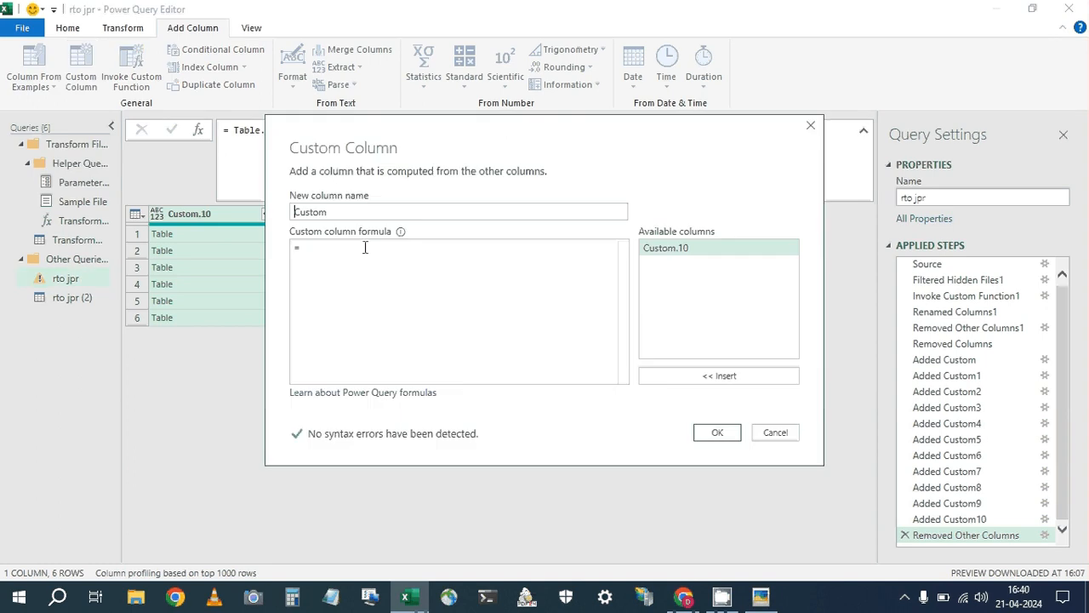
pyautogui.hotkey('ctrl', 'v')
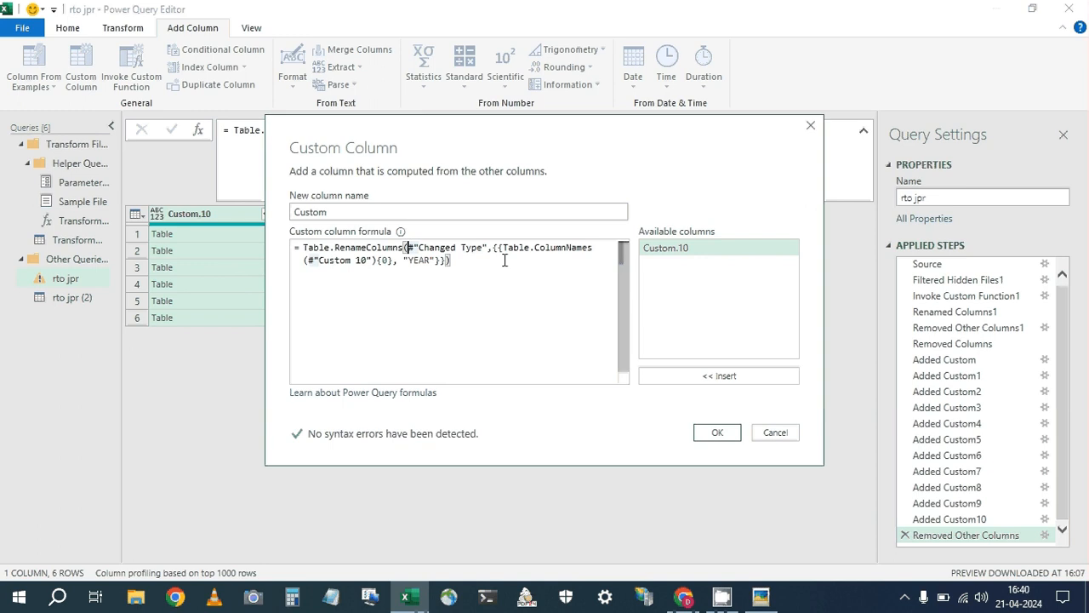
pyautogui.keyDown('shift'); pyautogui.click(488, 246); pyautogui.keyUp('shift')
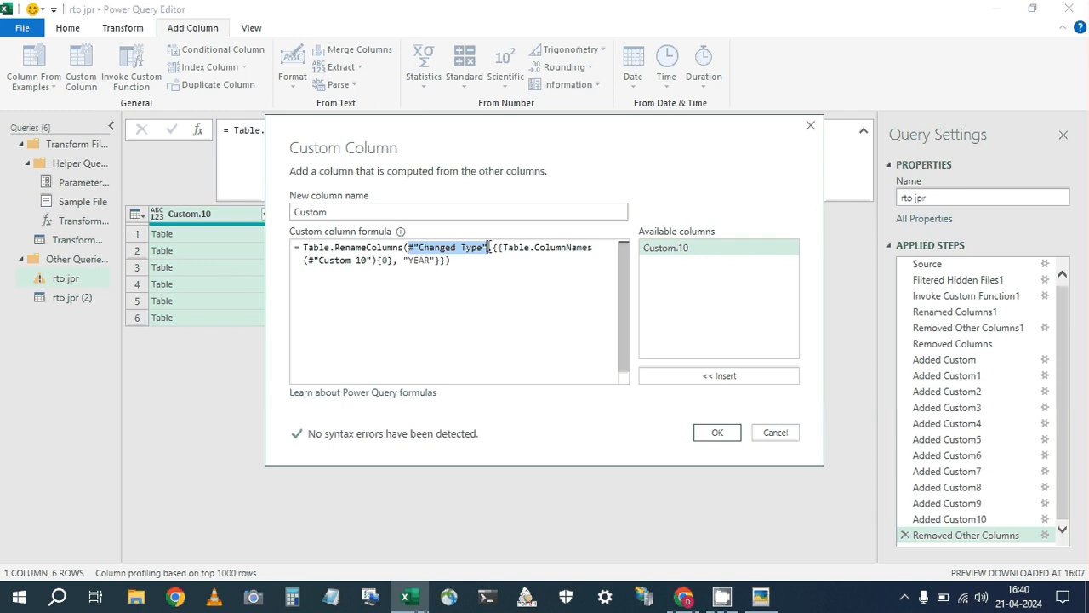
pyautogui.press('BackSpace')
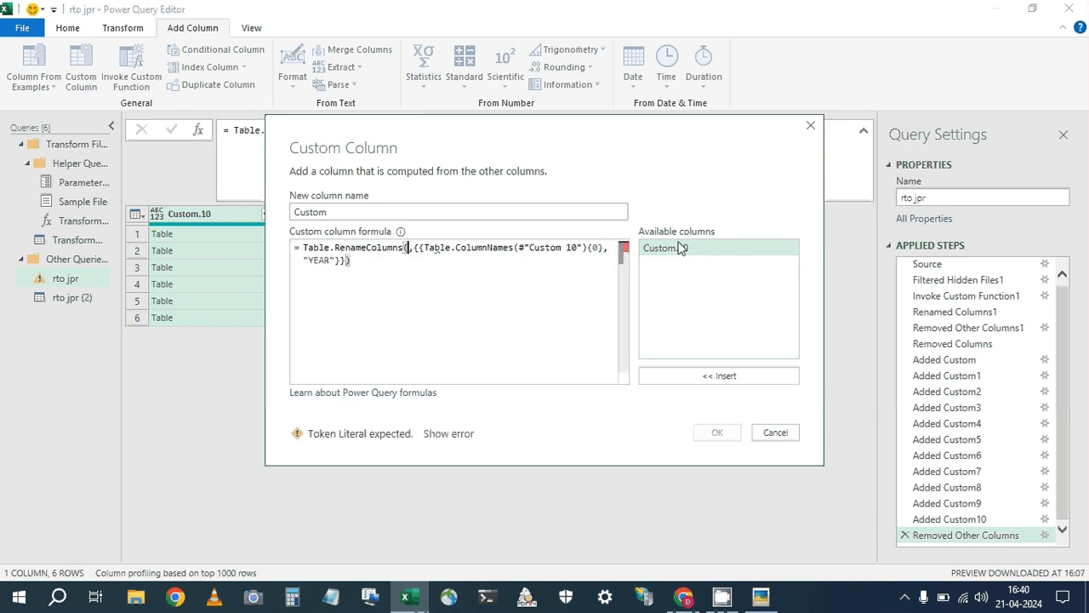
pyautogui.click(735, 376)
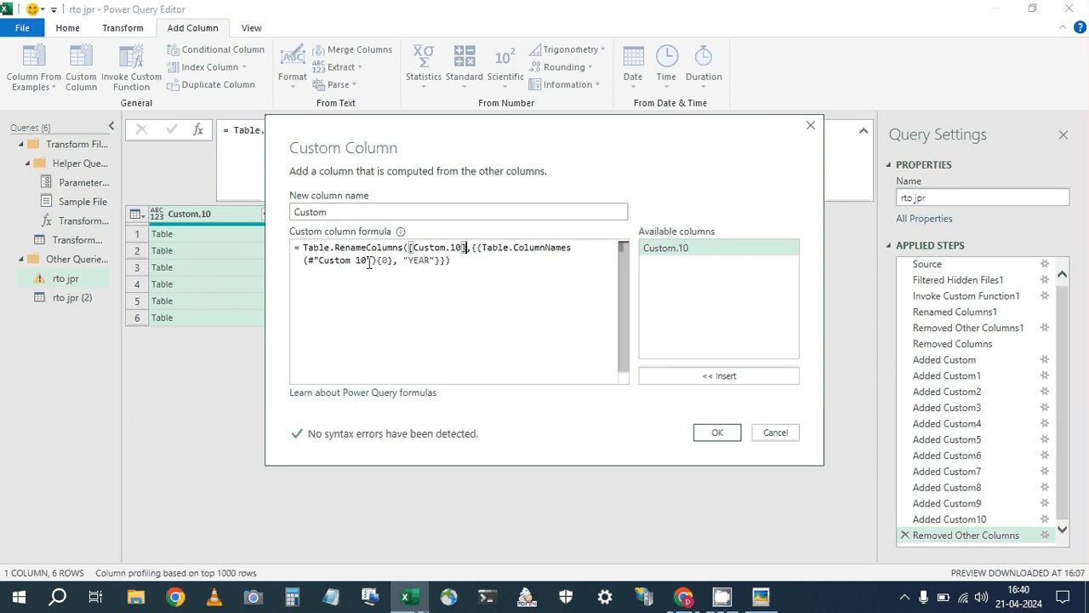
# Replace #"Custom 10" with [Custom.10] inside Table.ColumnNames, add the custom column, and preview its nested tables in rows 2 and 5.
pyautogui.click(371, 260)
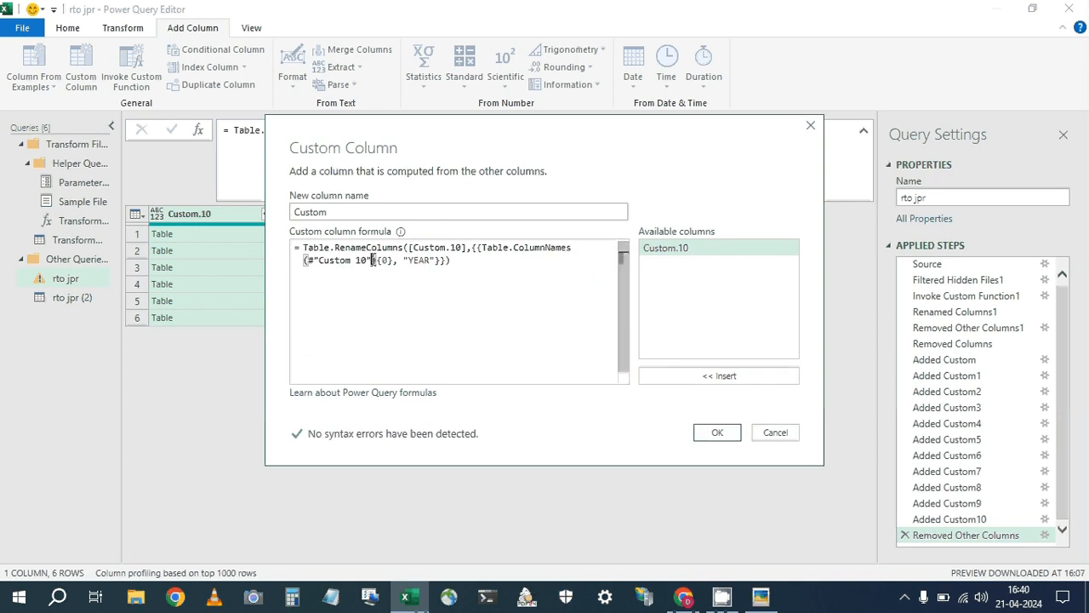
pyautogui.press('BackSpace')
pyautogui.press('BackSpace')
pyautogui.press('BackSpace')
pyautogui.press('BackSpace')
pyautogui.press('BackSpace')
pyautogui.press('BackSpace')
pyautogui.press('BackSpace')
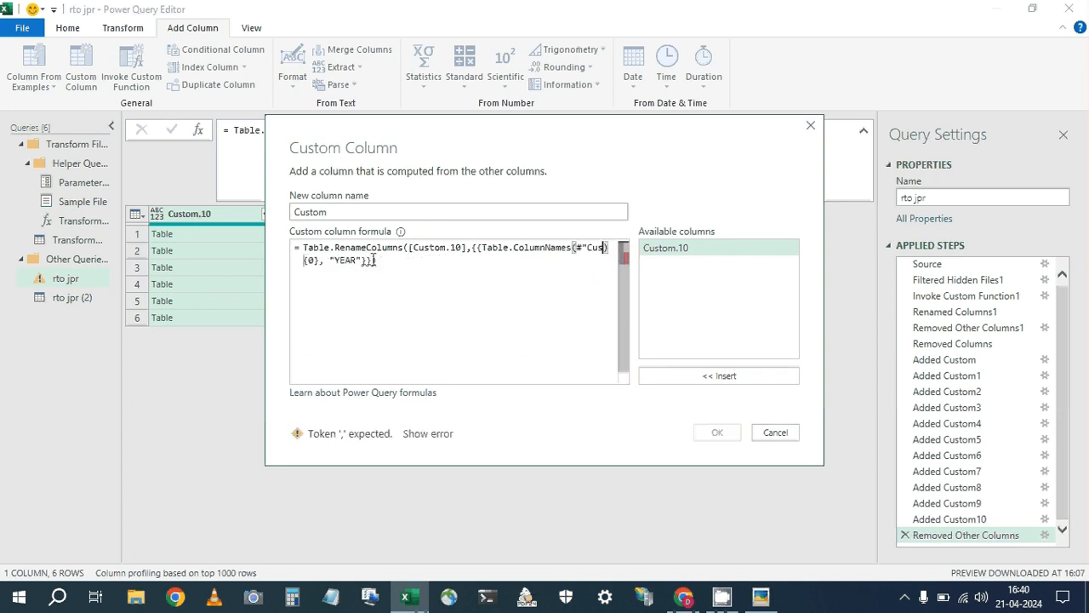
pyautogui.press('BackSpace')
pyautogui.press('BackSpace')
pyautogui.press('BackSpace')
pyautogui.press('BackSpace')
pyautogui.press('BackSpace')
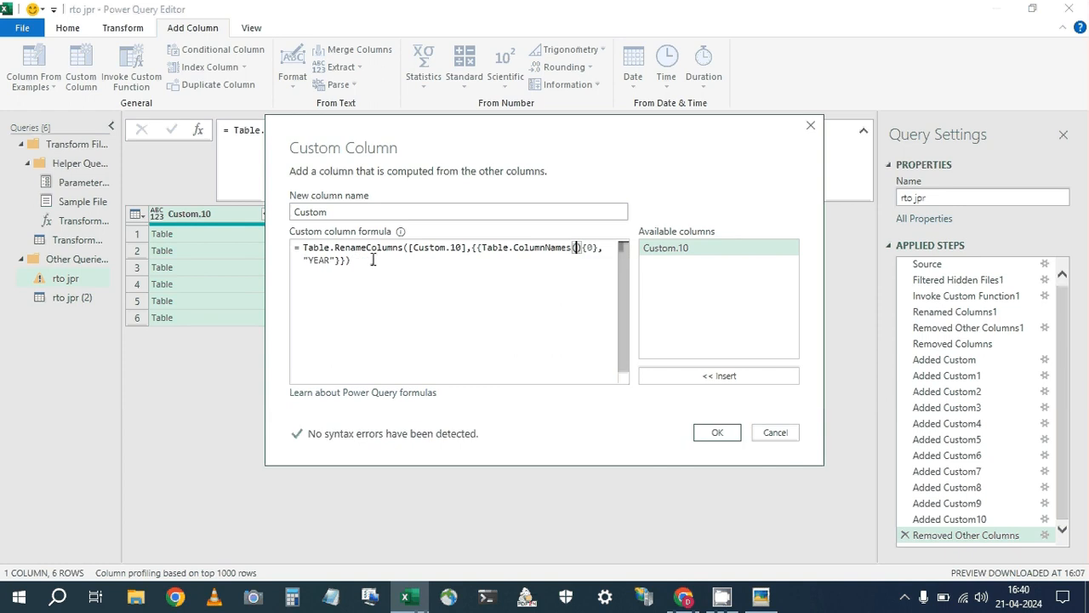
pyautogui.click(666, 252)
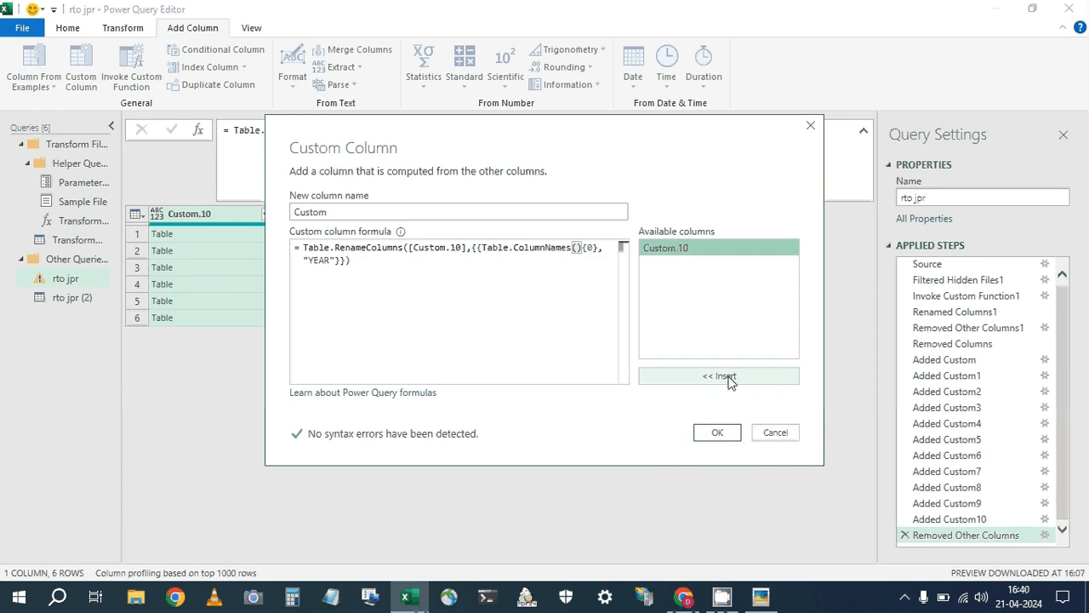
pyautogui.click(719, 376)
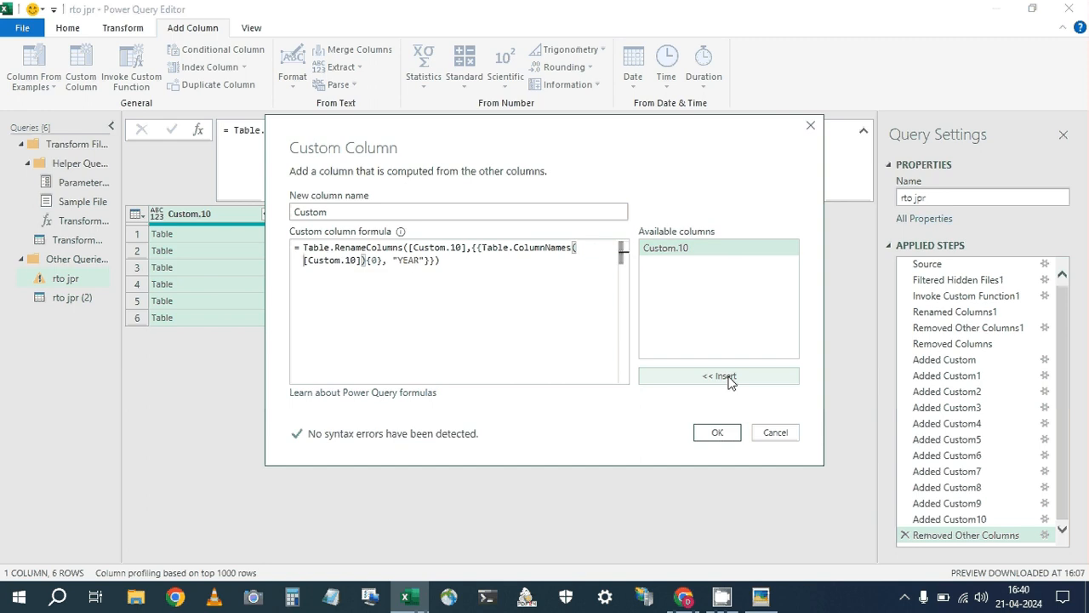
pyautogui.click(717, 433)
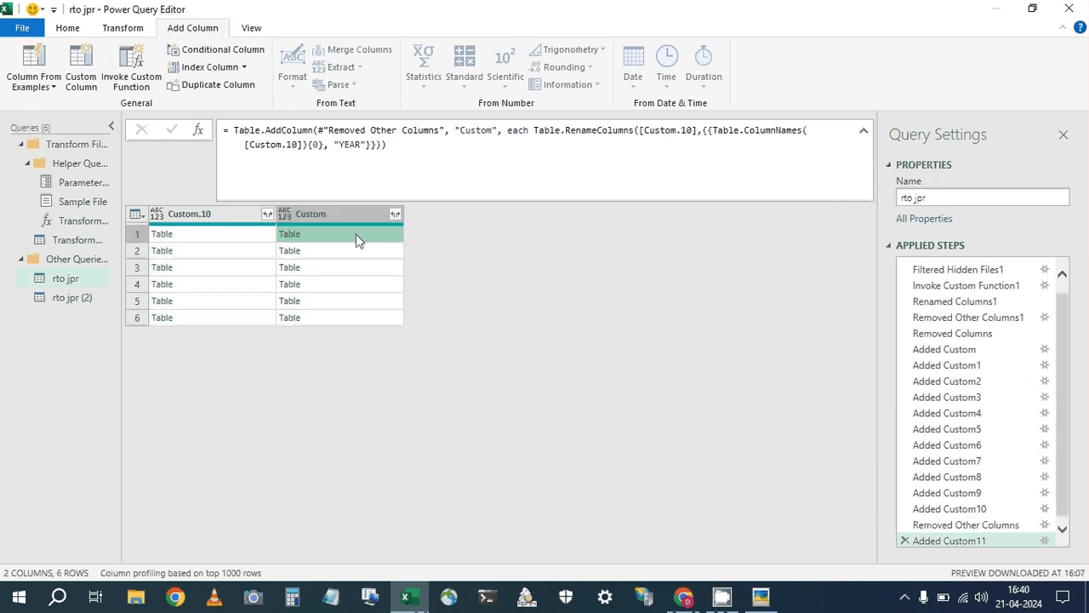
pyautogui.click(332, 255)
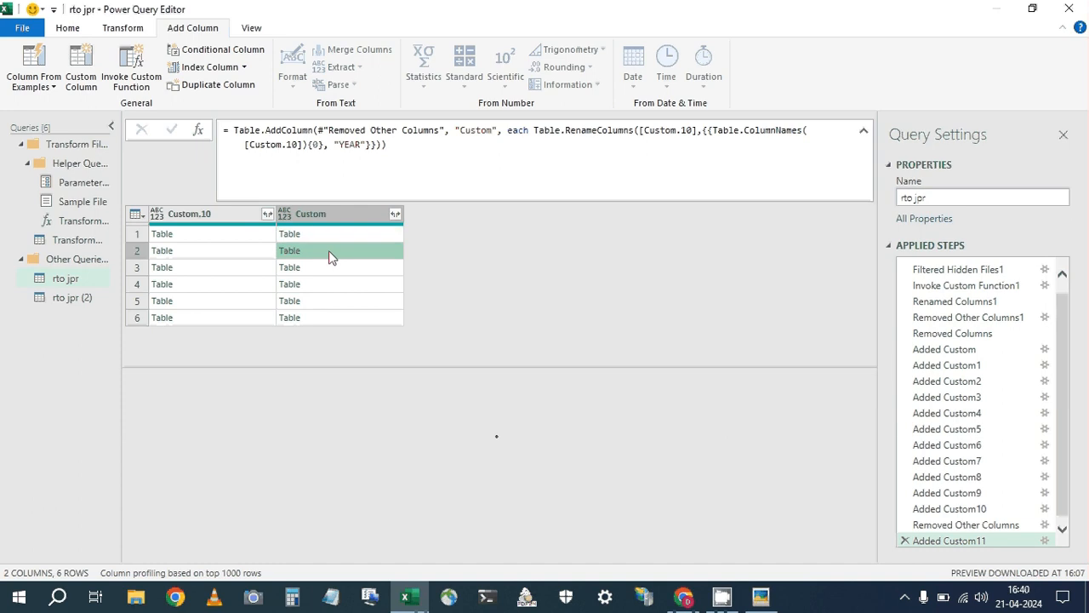
pyautogui.click(340, 301)
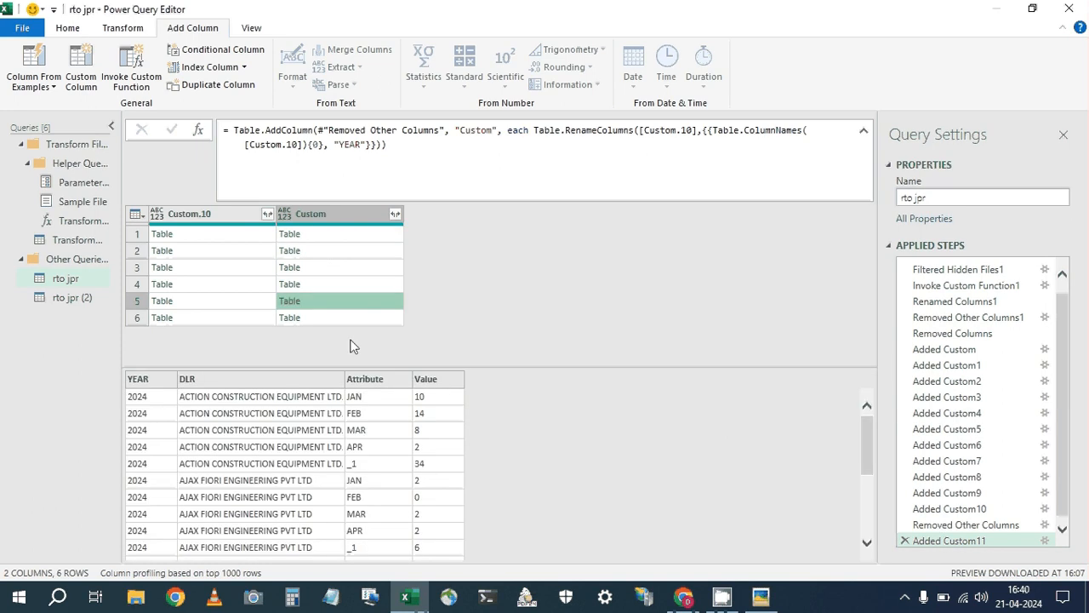
# Remove the original Custom.10 column from rto jpr, keeping only the Custom column of renamed tables.
pyautogui.click(345, 317)
pyautogui.click(239, 219)
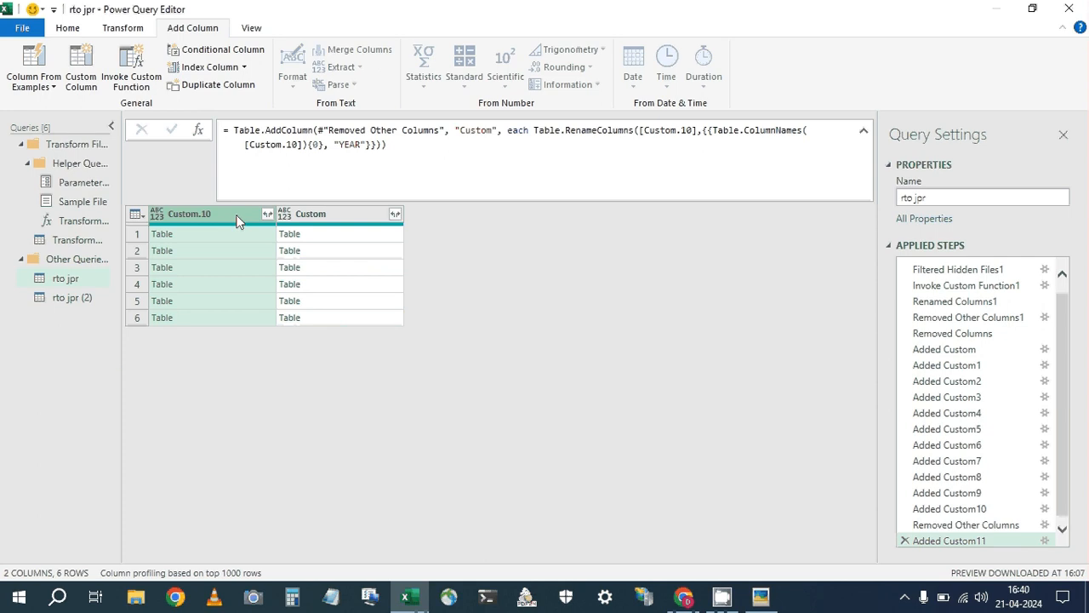
pyautogui.press('Delete')
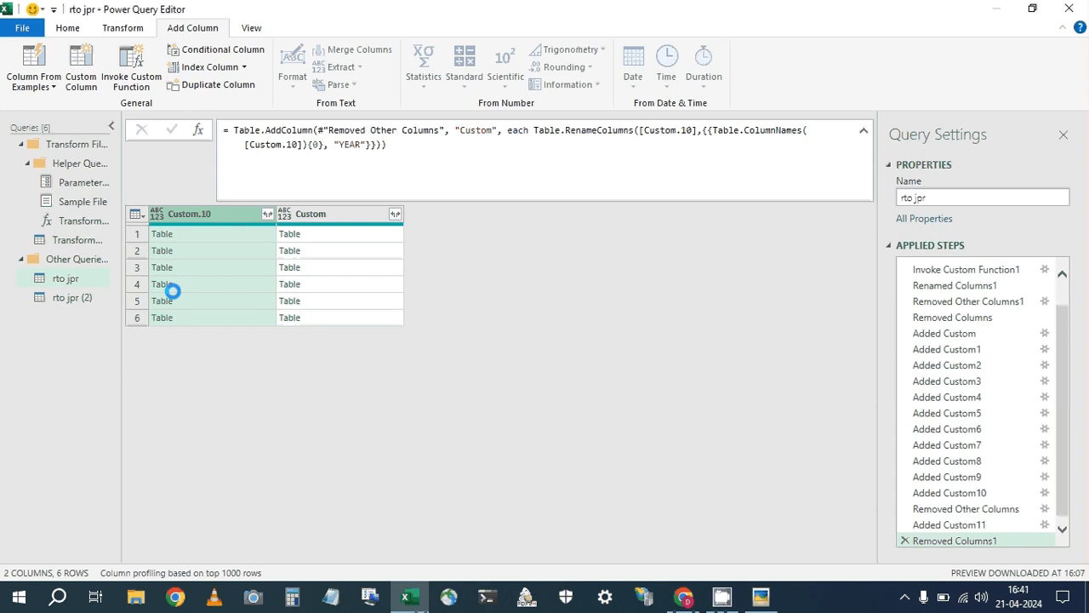
# Delete the helper query rto jpr (2).
pyautogui.click(83, 300)
pyautogui.rightClick(84, 300)
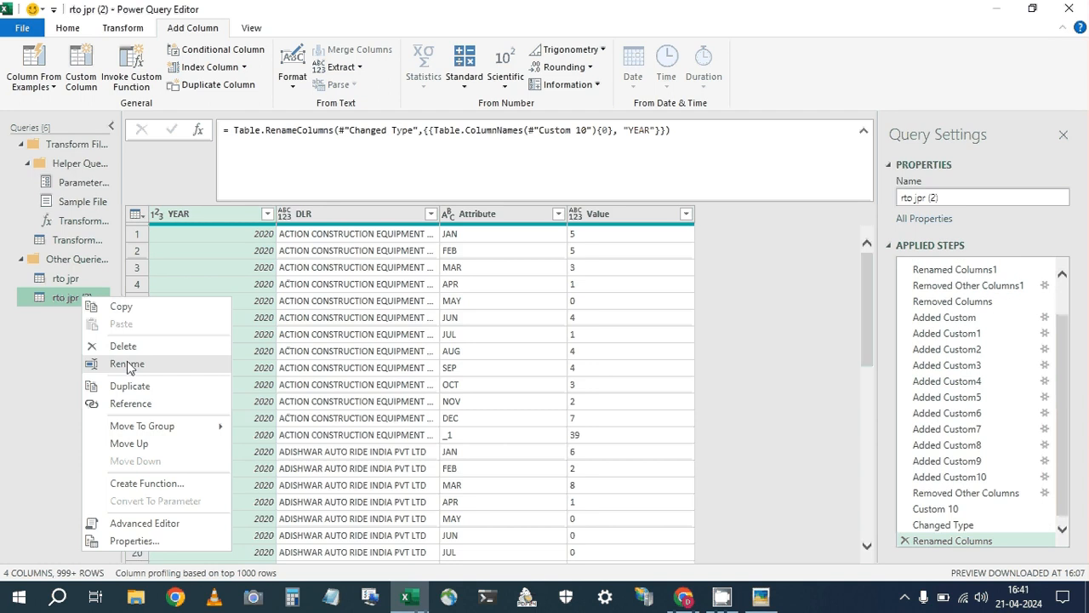
pyautogui.click(123, 346)
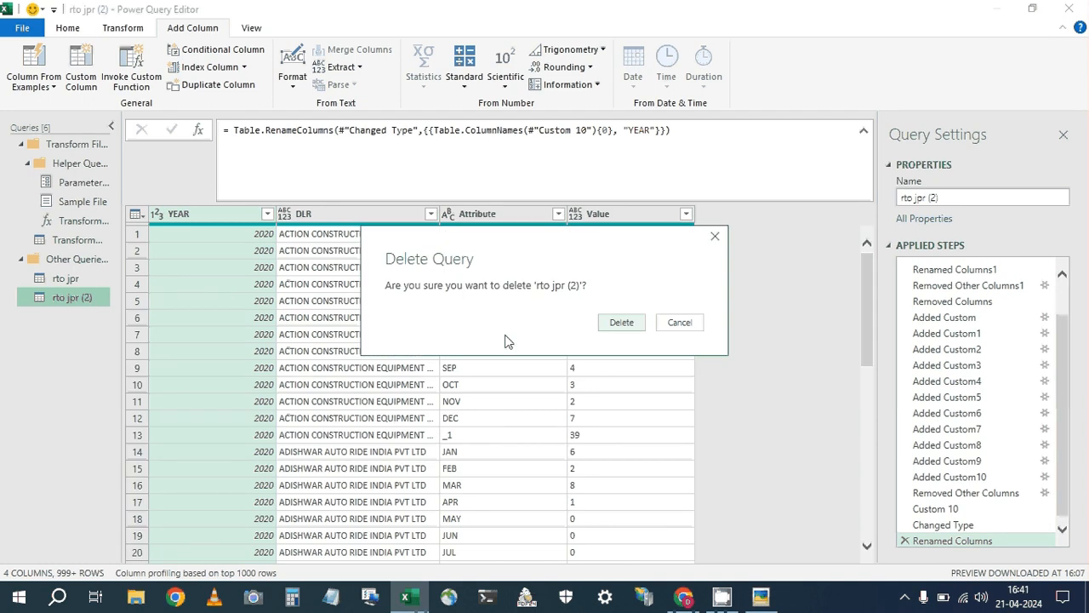
pyautogui.click(621, 323)
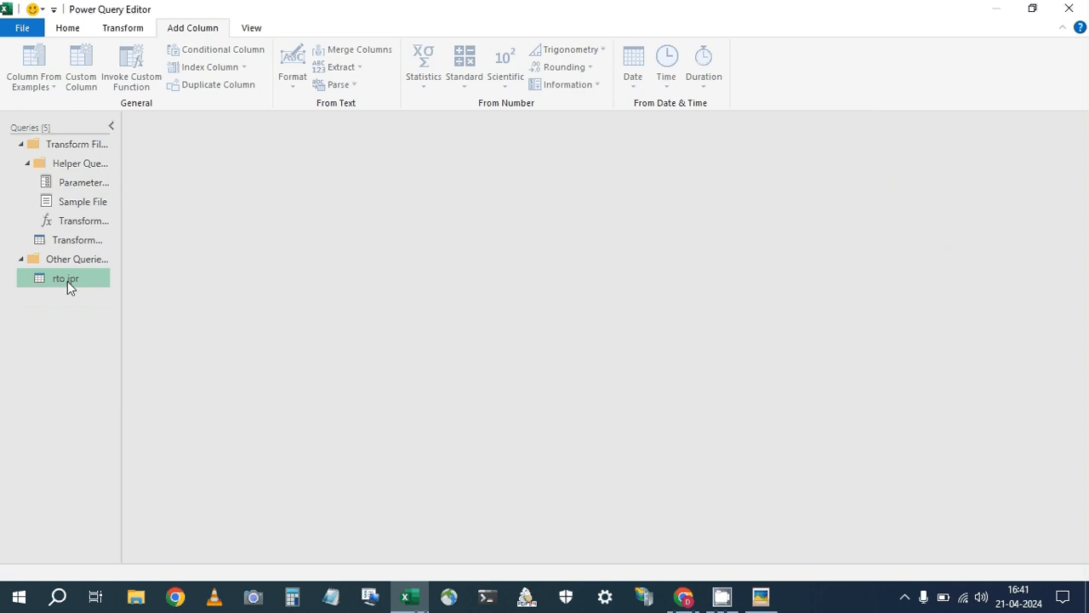
# Expand the Custom column in rto jpr into YEAR, DLR, Attribute and Value without the original column name as prefix.
pyautogui.click(67, 281)
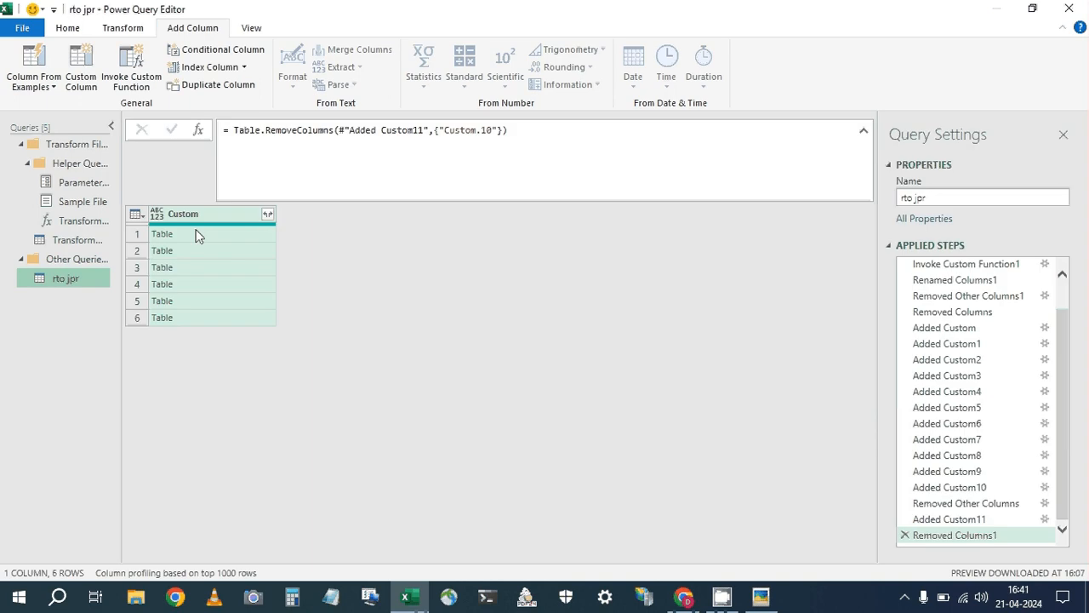
pyautogui.click(194, 284)
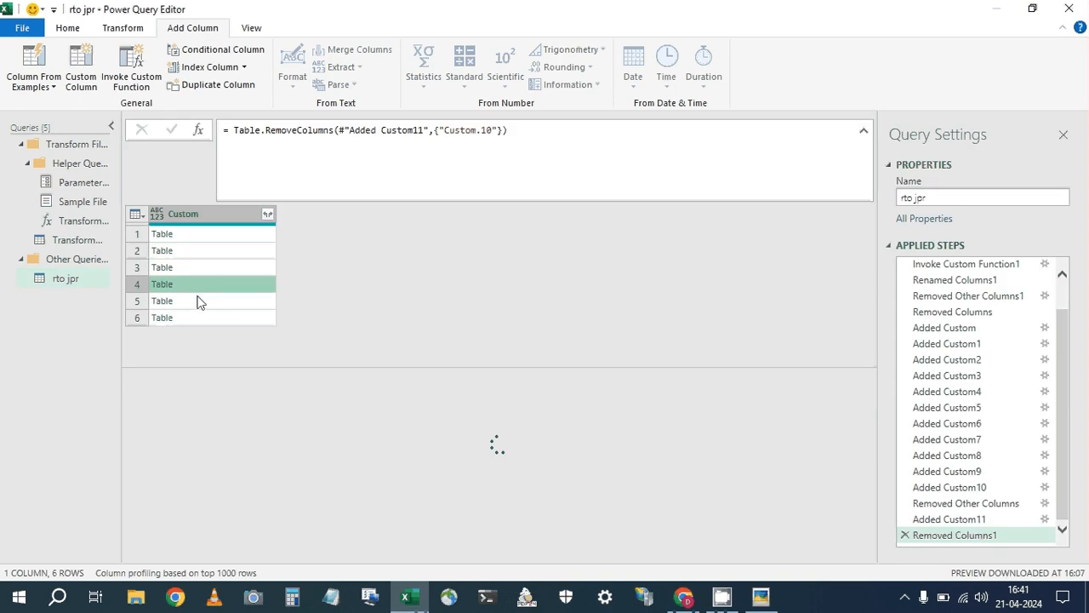
pyautogui.click(203, 318)
pyautogui.click(267, 214)
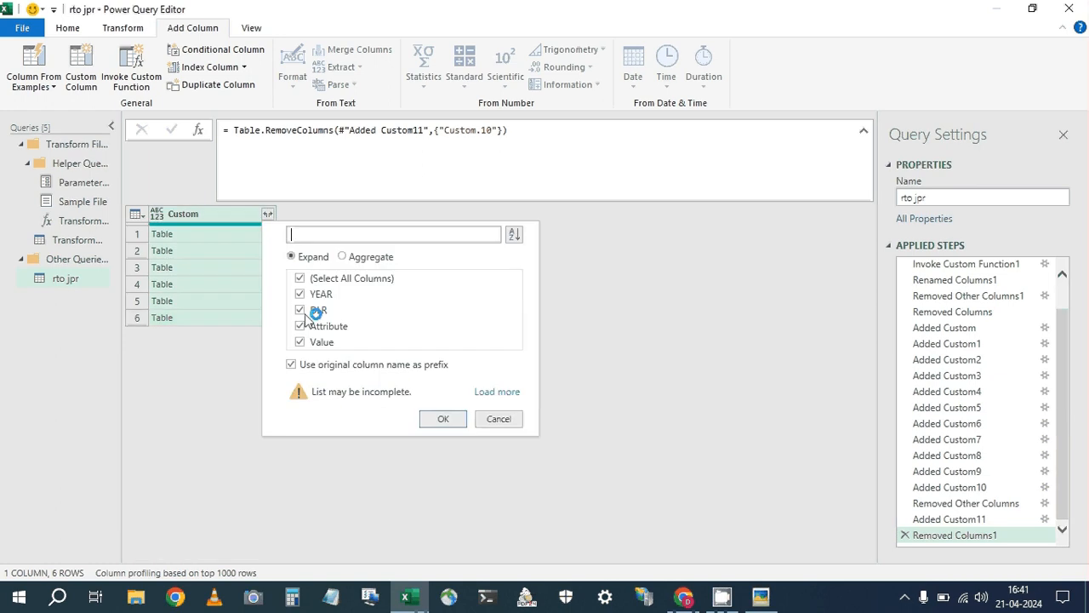
pyautogui.click(291, 365)
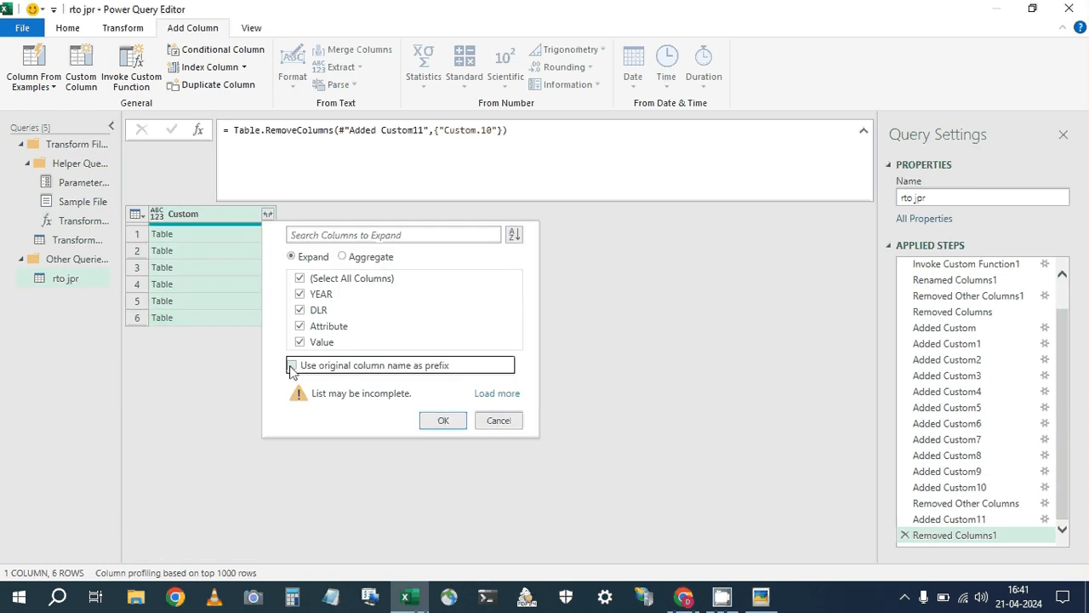
pyautogui.click(443, 420)
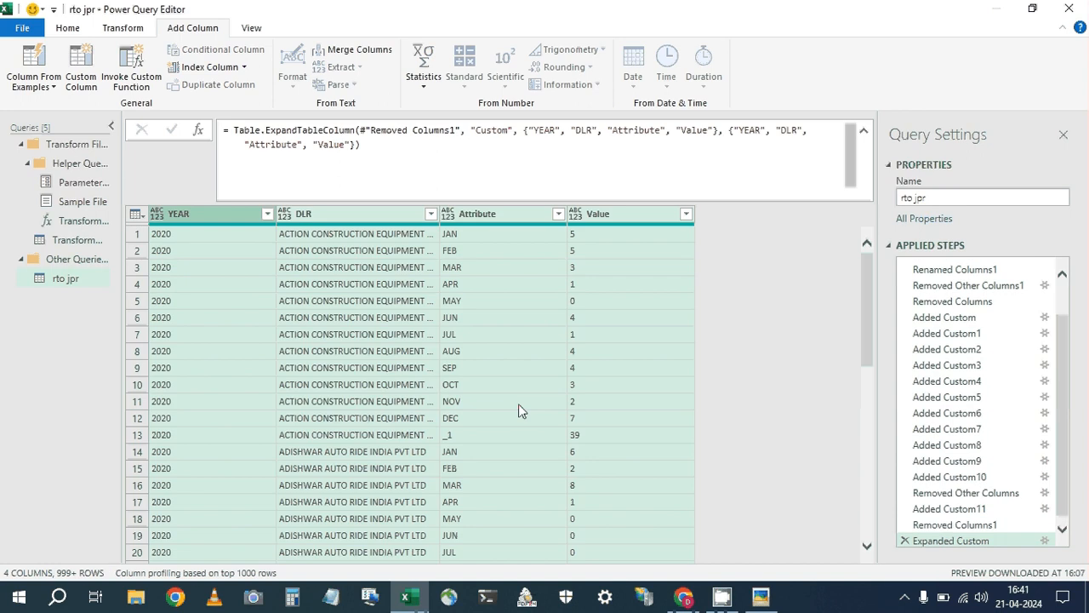
pyautogui.click(905, 595)
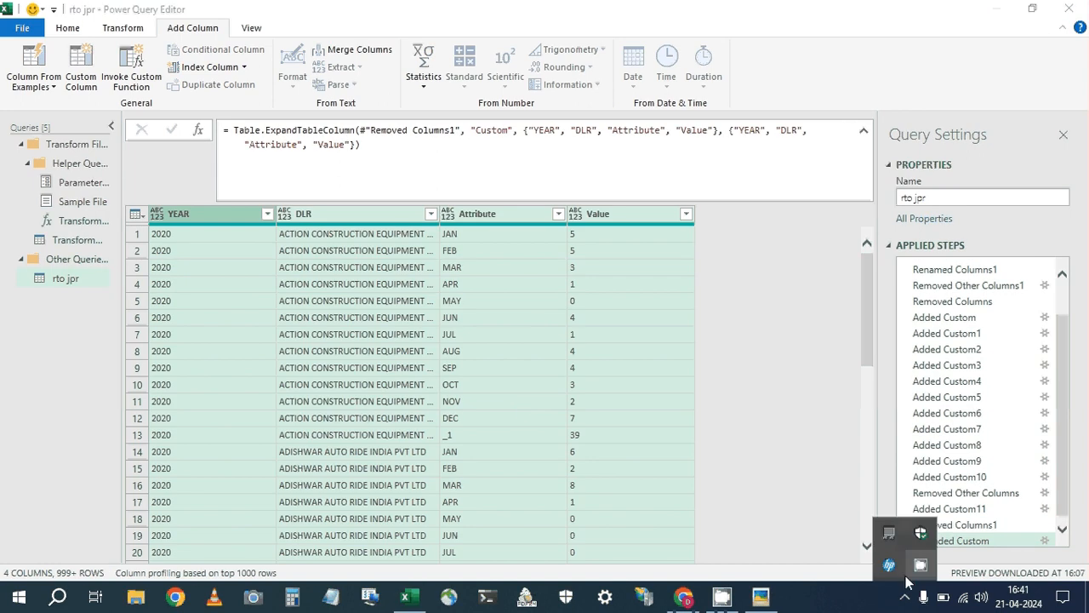
pyautogui.rightClick(920, 565)
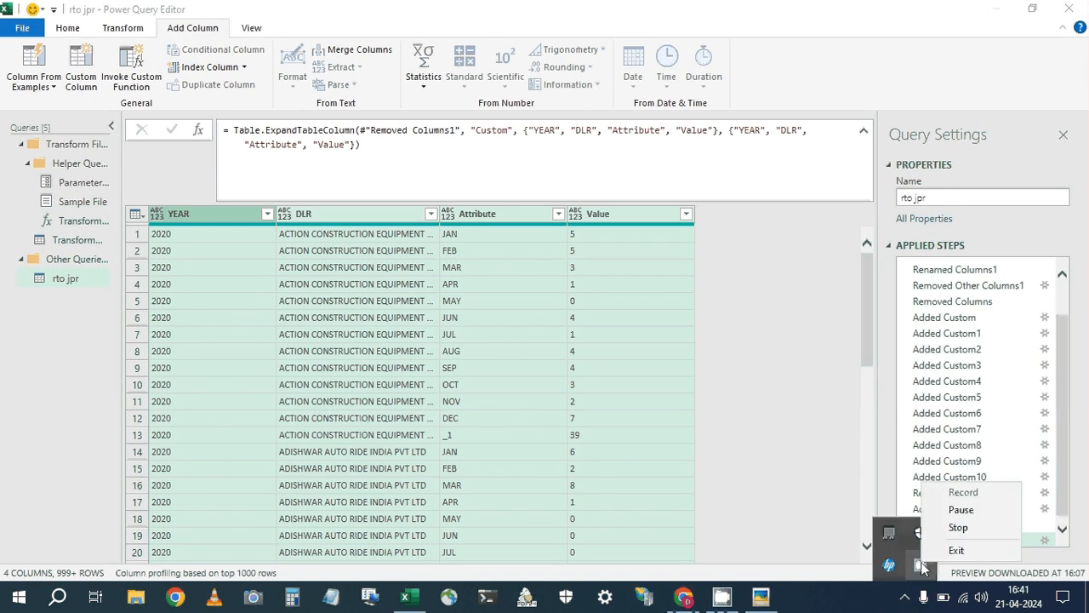
pyautogui.click(764, 267)
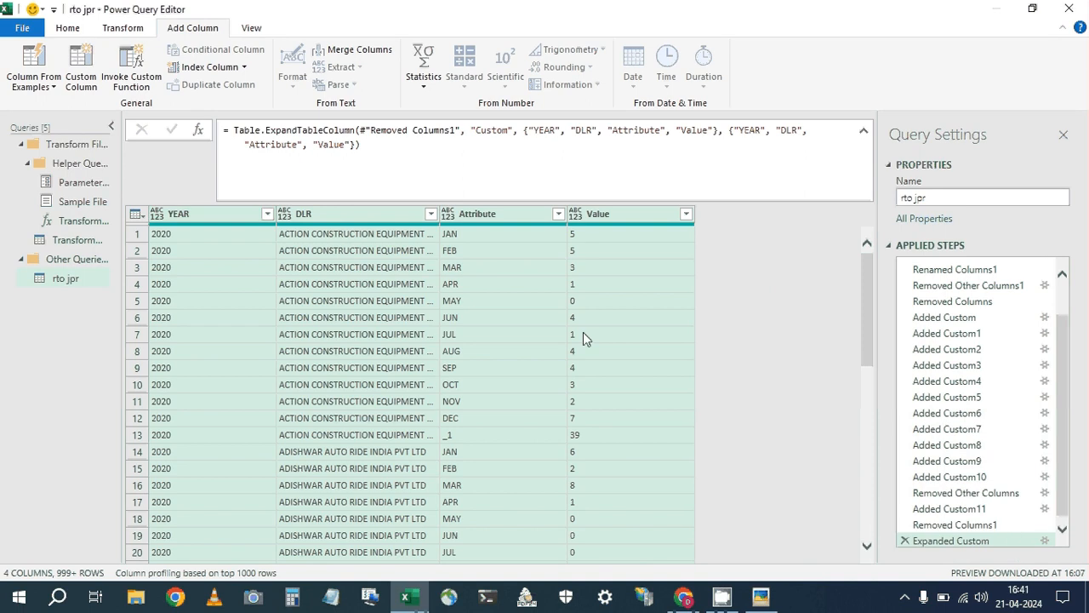
# Load the complete value list in the YEAR column's filter to check which years it contains, leaving the filter unapplied.
pyautogui.click(267, 214)
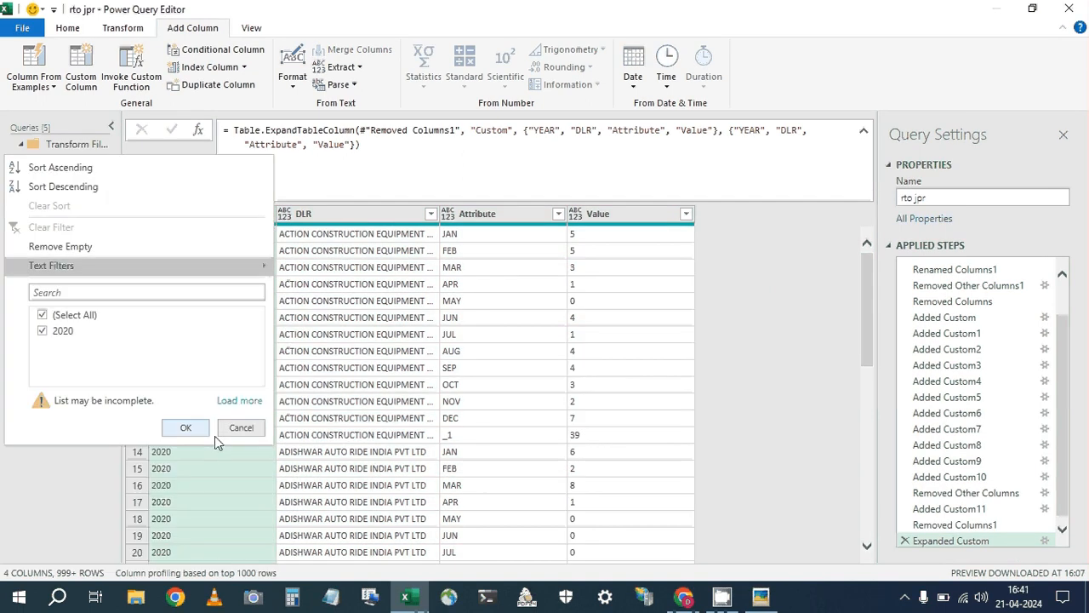
pyautogui.click(240, 400)
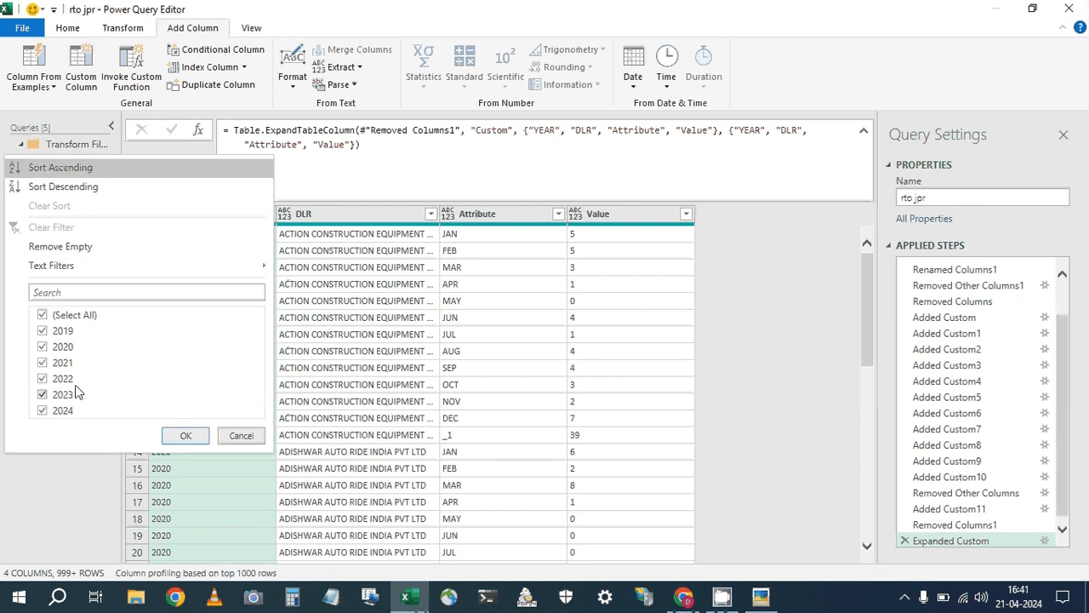
pyautogui.click(242, 437)
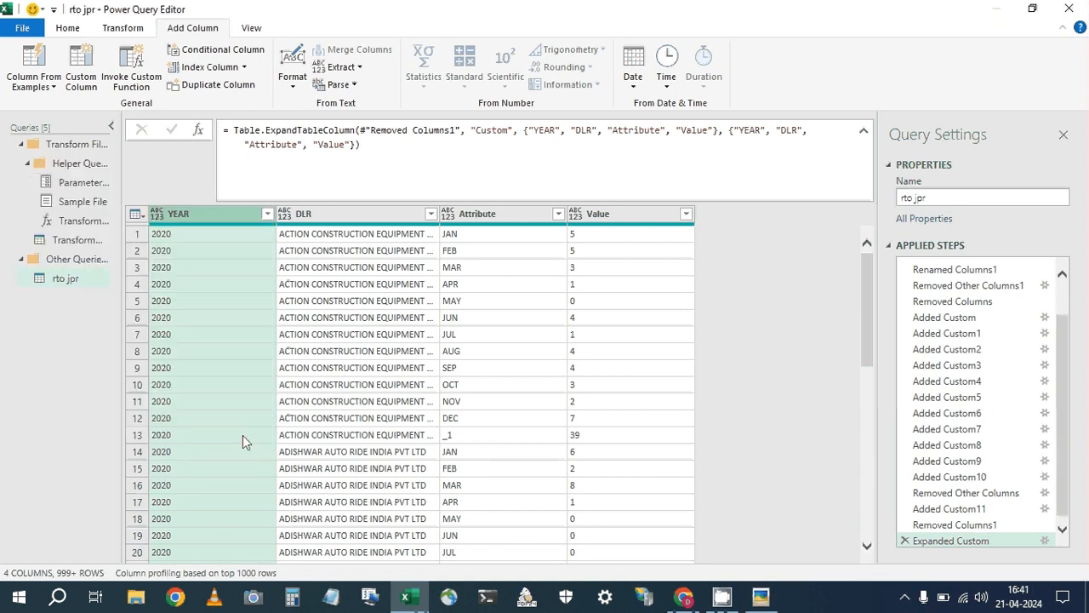
# Set the data type of the Value column to Whole Number.
pyautogui.click(577, 213)
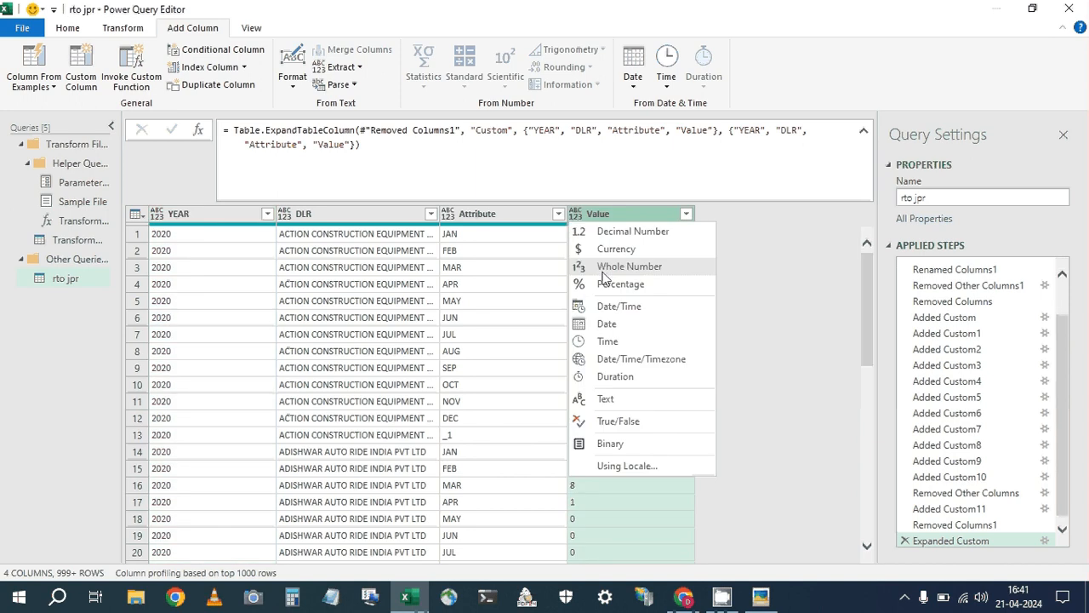
pyautogui.click(605, 269)
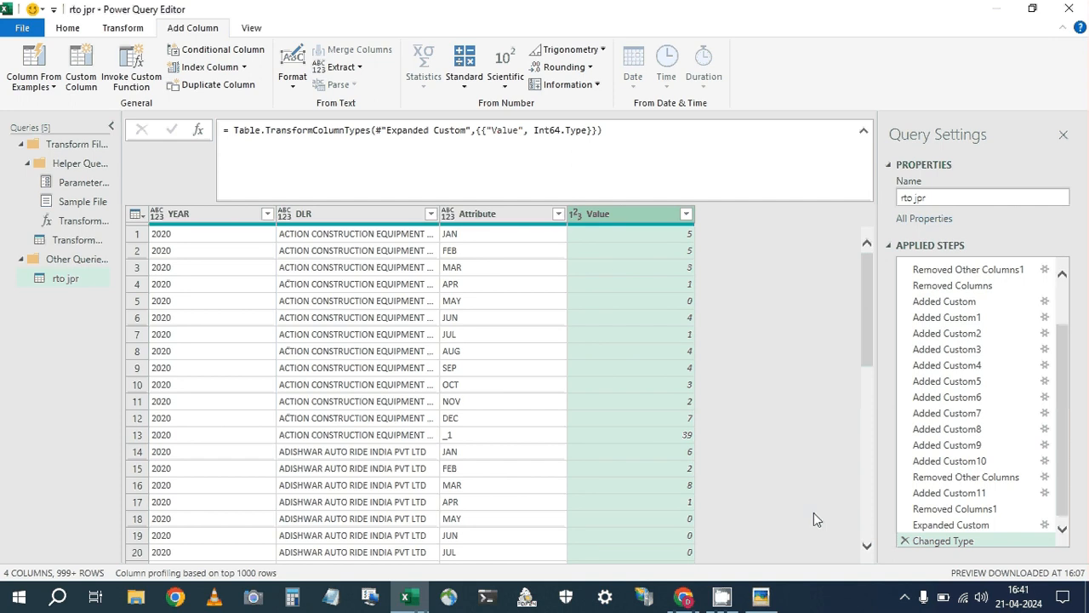
pyautogui.click(905, 597)
pyautogui.rightClick(917, 565)
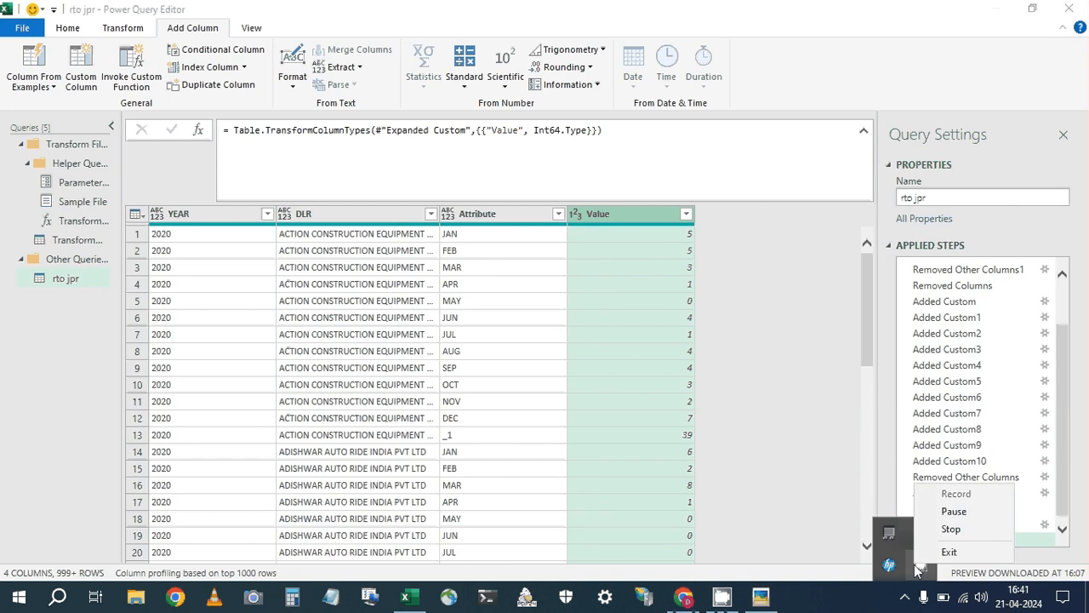
pyautogui.click(954, 512)
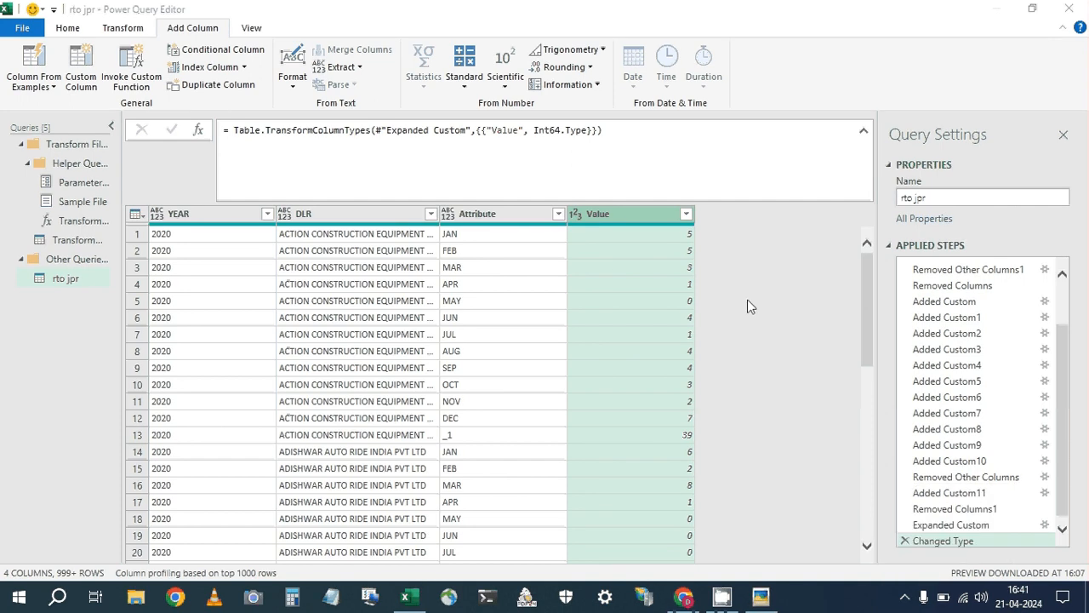
pyautogui.click(906, 598)
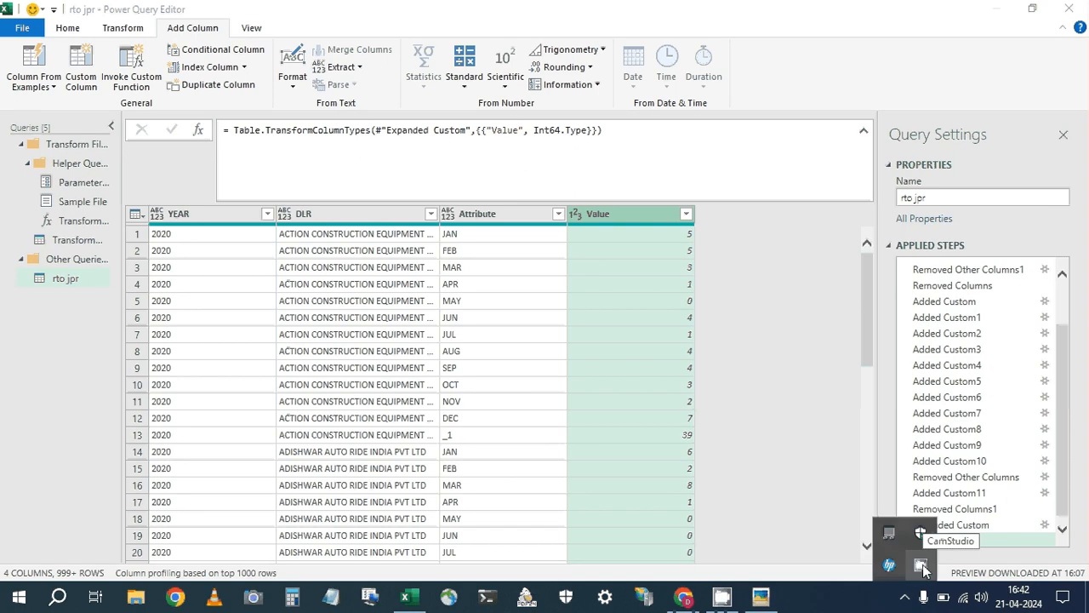
pyautogui.rightClick(922, 565)
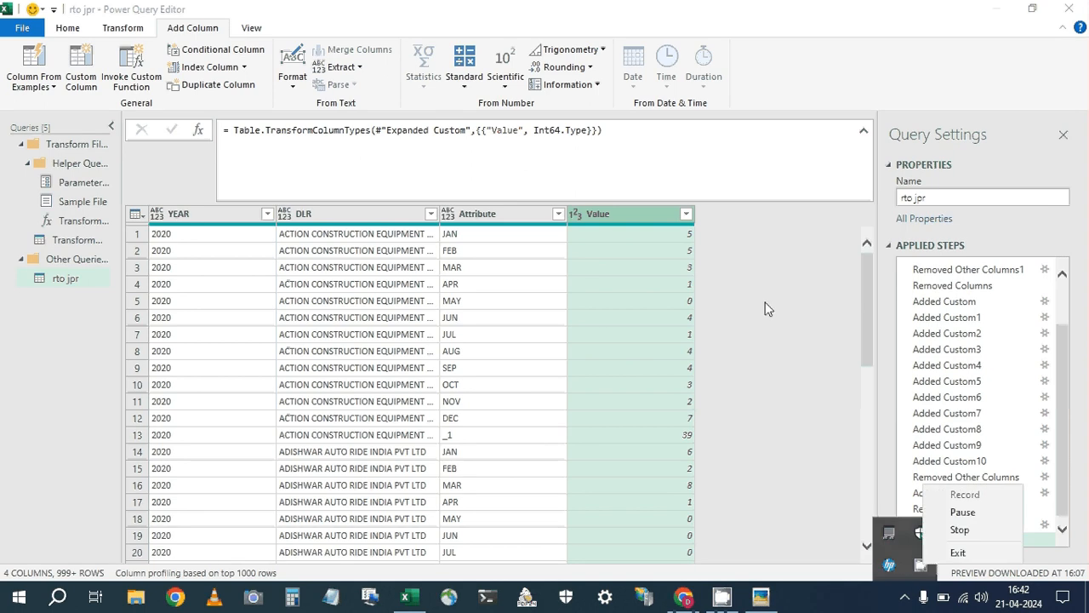
pyautogui.click(765, 302)
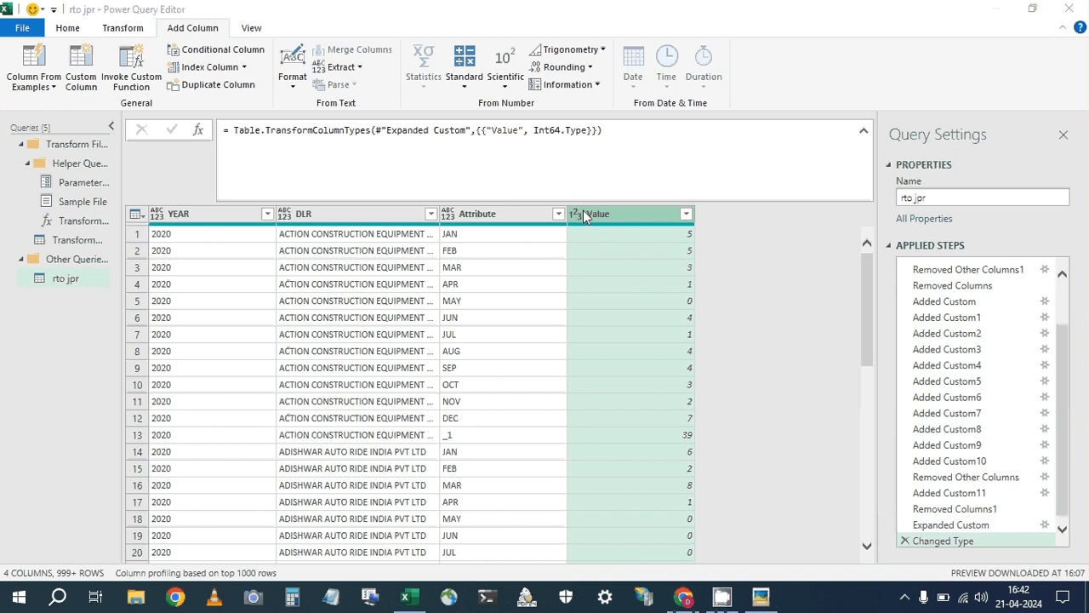
# Reapply the Whole Number type to the Value column and look over the loaded rto jpr table in the worksheet.
pyautogui.click(583, 214)
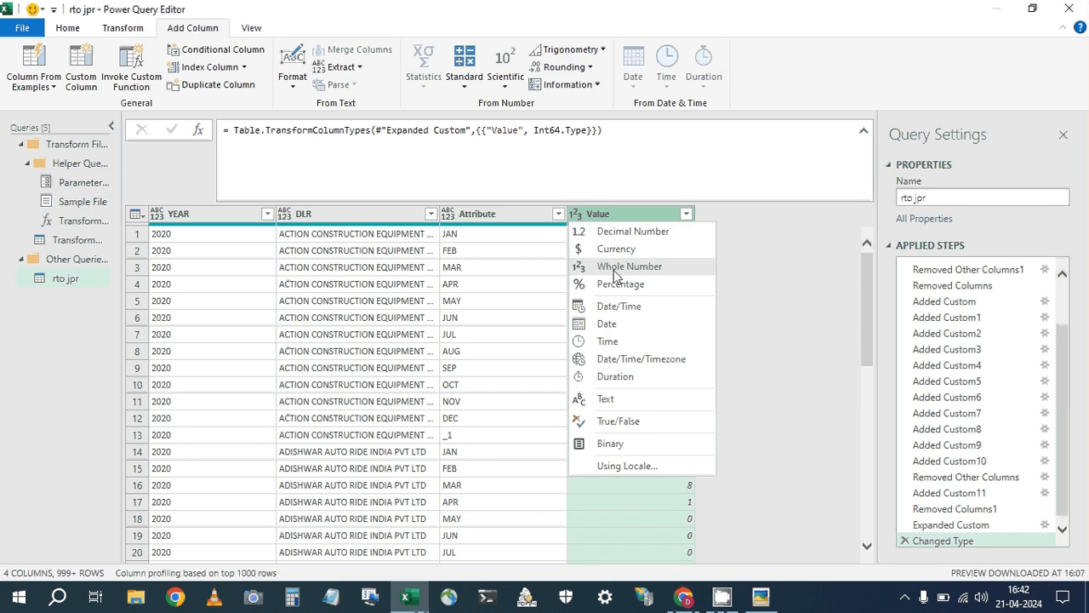
pyautogui.click(617, 268)
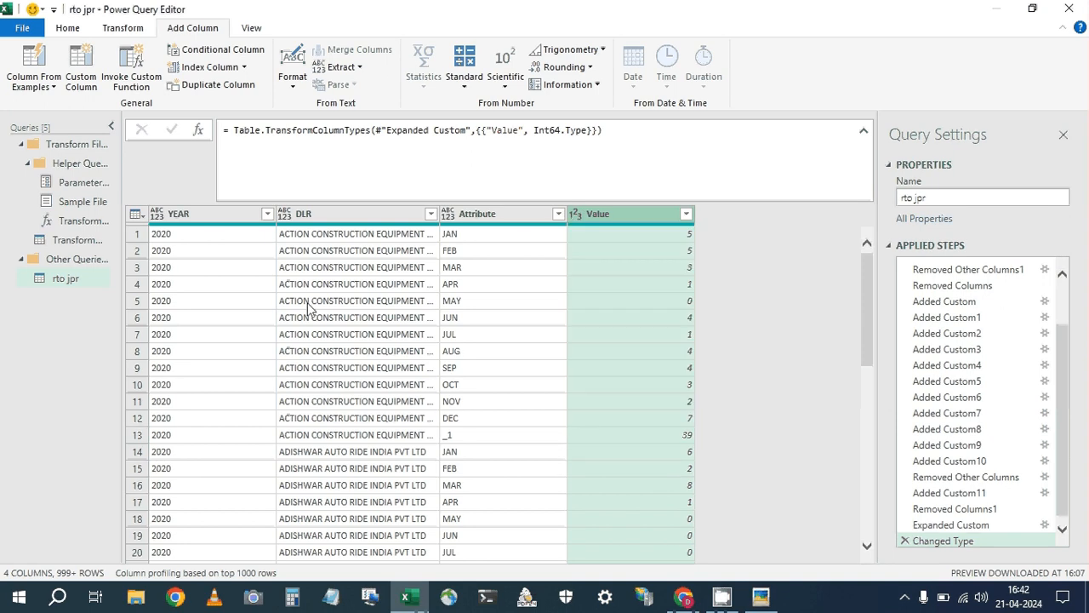
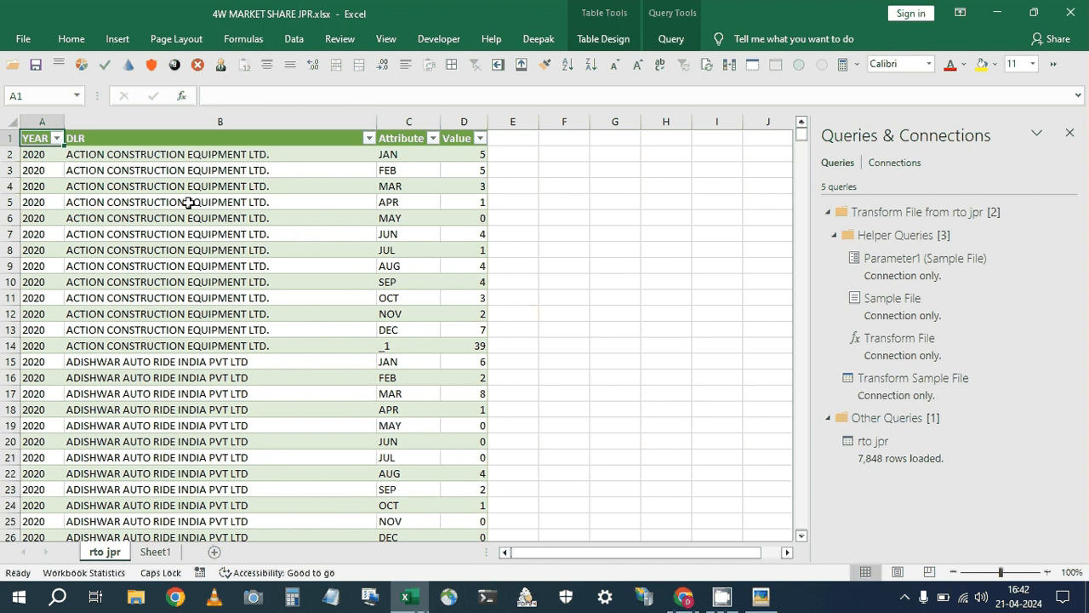
pyautogui.scroll(-1, 383, 346)
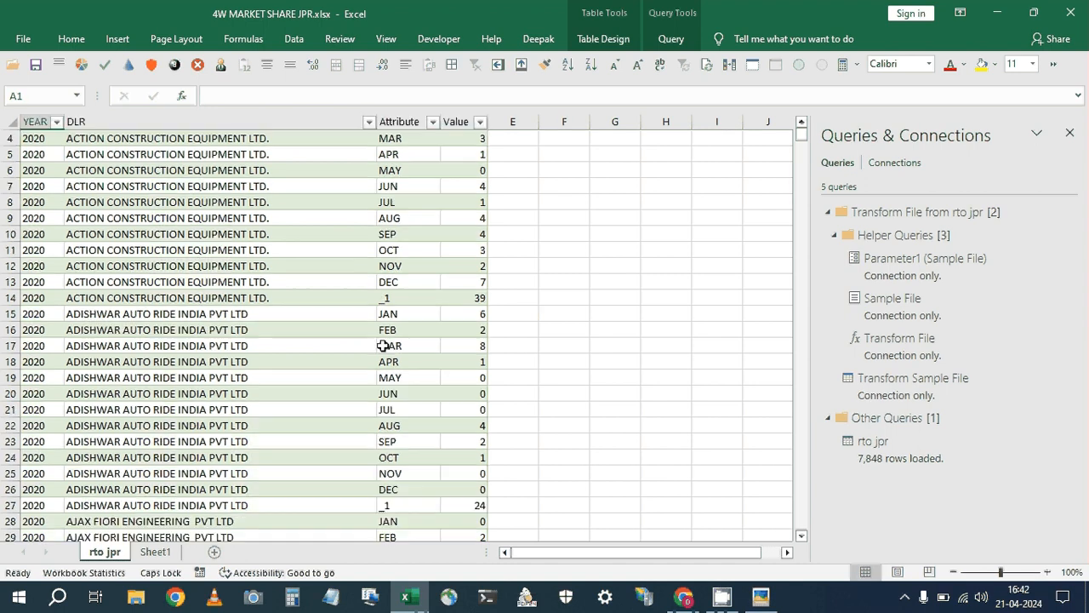
pyautogui.scroll(1, 360, 301)
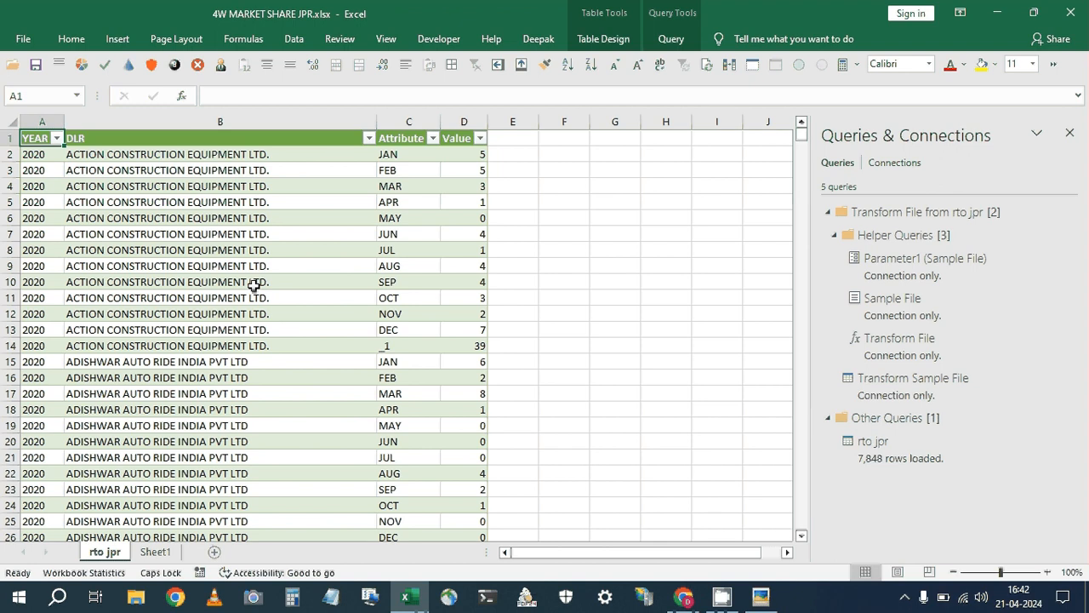
# Start an OFFSET formula in cell H3 of the rto jpr sheet.
pyautogui.click(664, 172)
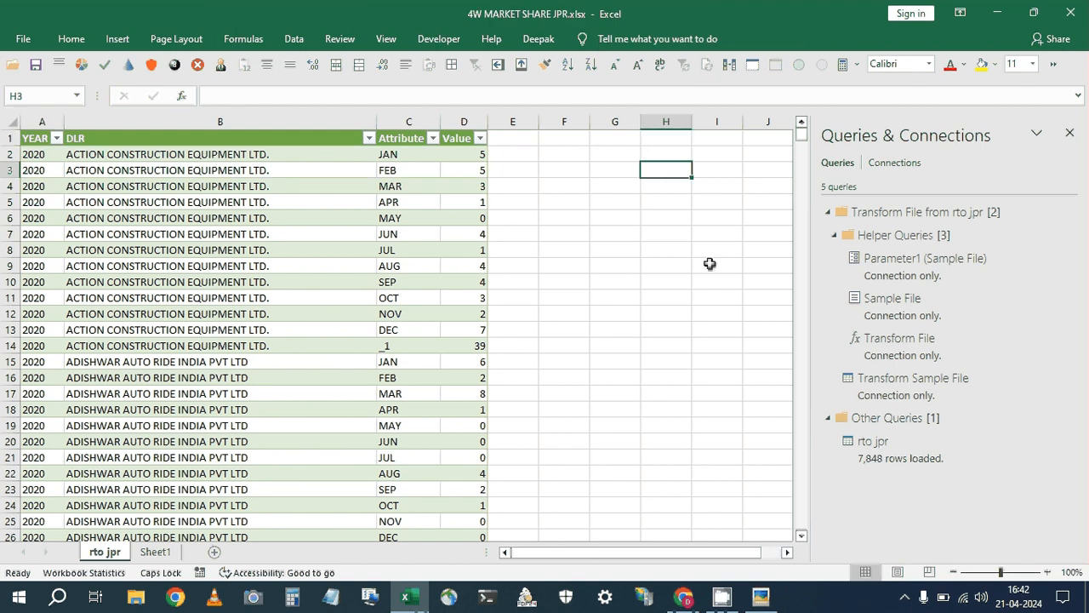
pyautogui.write('=OF')
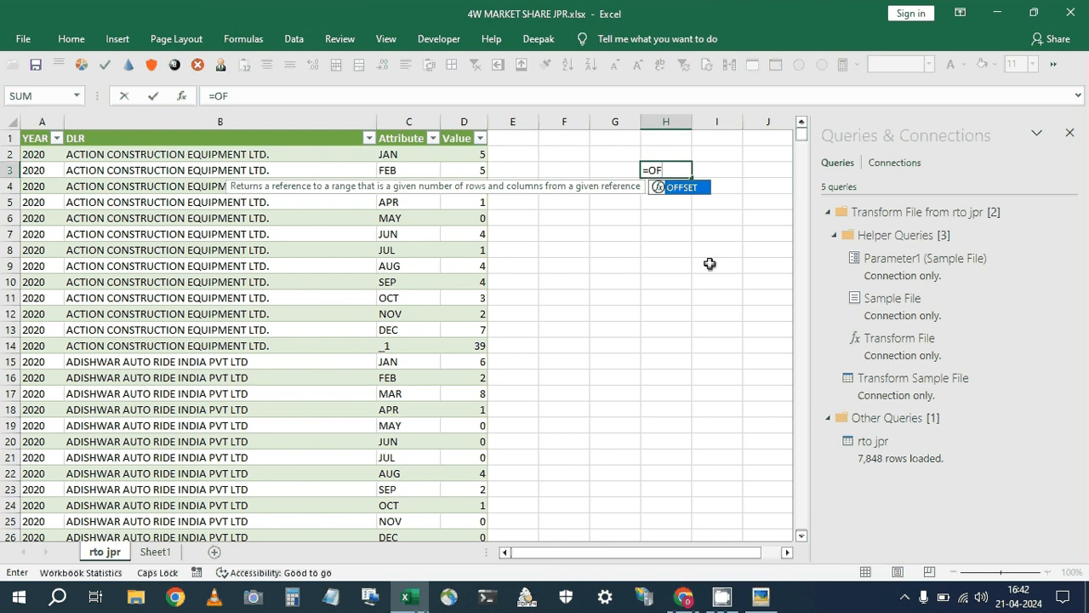
pyautogui.press('Tab')
pyautogui.press('Left')
pyautogui.press('Left')
pyautogui.press('Left')
pyautogui.press('Left')
pyautogui.press('Left')
pyautogui.press('Left')
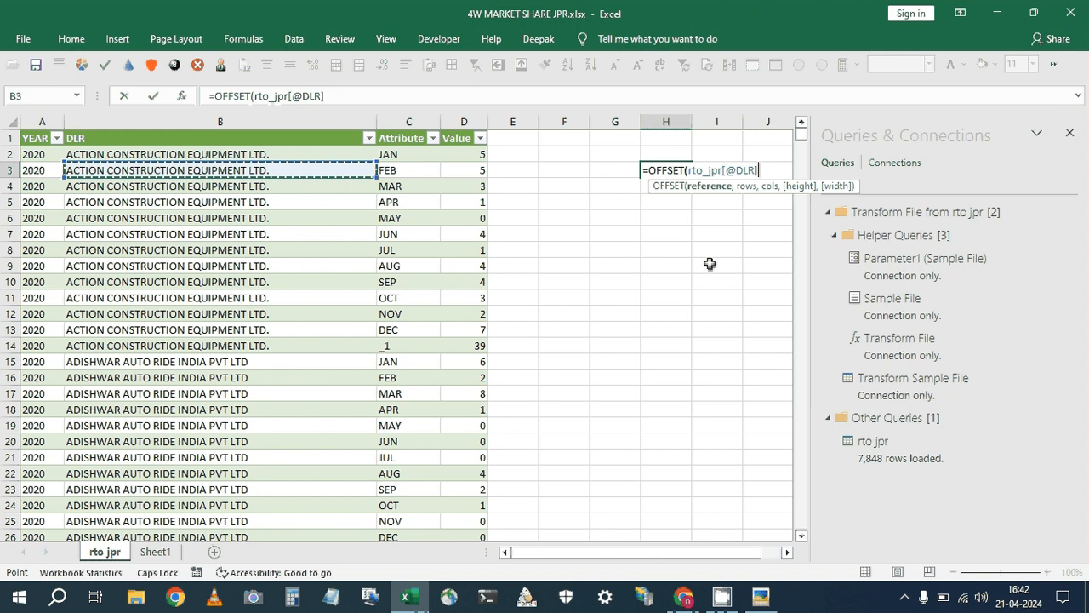
pyautogui.press('Up')
pyautogui.press('Up')
pyautogui.press('Left')
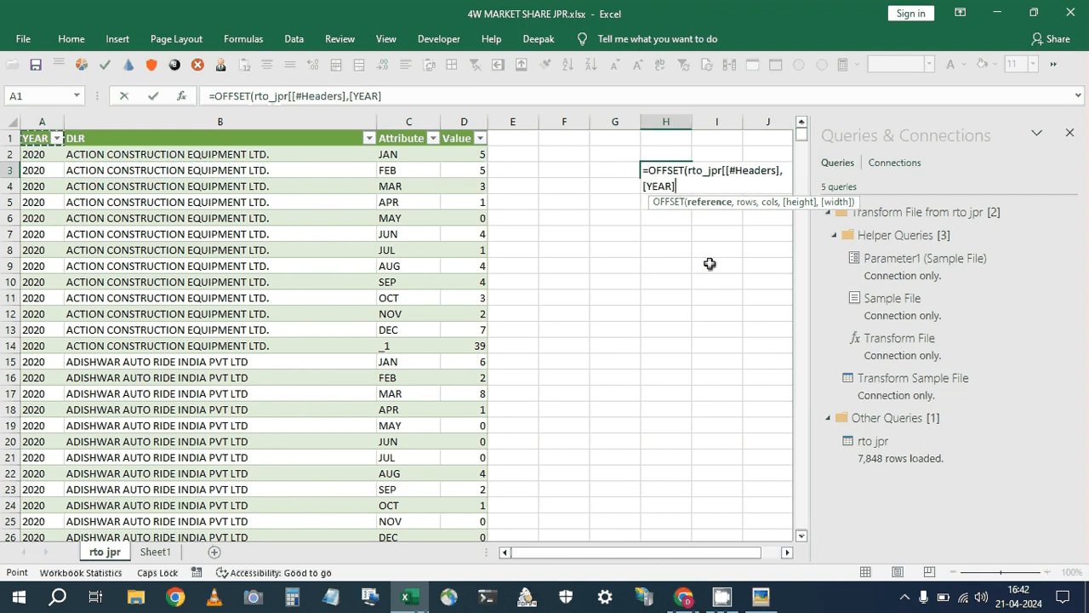
pyautogui.press('BackSpace')
pyautogui.press('BackSpace')
pyautogui.press('BackSpace')
pyautogui.press('BackSpace')
pyautogui.press('BackSpace')
pyautogui.press('BackSpace')
pyautogui.press('BackSpace')
pyautogui.press('BackSpace')
pyautogui.press('BackSpace')
pyautogui.press('BackSpace')
pyautogui.press('BackSpace')
pyautogui.press('BackSpace')
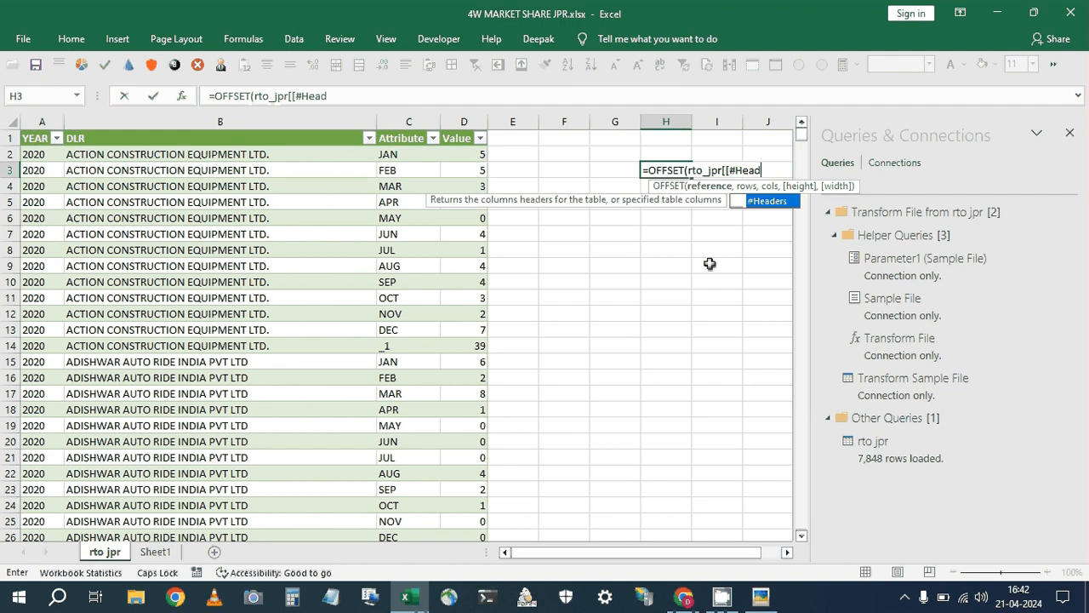
pyautogui.press('BackSpace')
pyautogui.press('BackSpace')
pyautogui.press('BackSpace')
pyautogui.press('BackSpace')
pyautogui.press('BackSpace')
pyautogui.press('BackSpace')
pyautogui.press('BackSpace')
pyautogui.press('BackSpace')
pyautogui.press('BackSpace')
pyautogui.press('BackSpace')
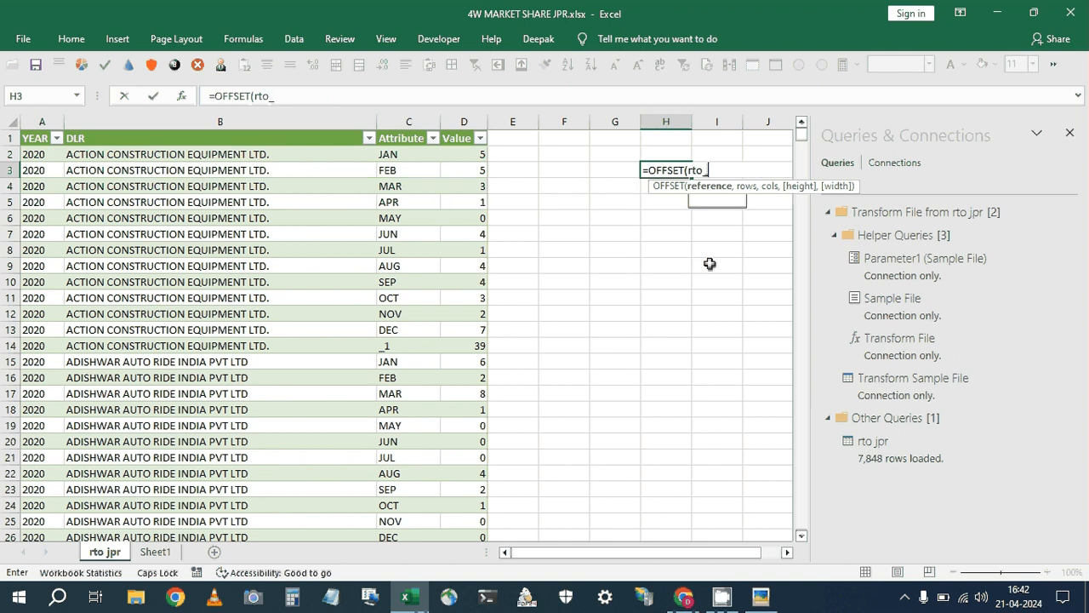
pyautogui.press('BackSpace')
pyautogui.press('BackSpace')
pyautogui.press('BackSpace')
pyautogui.press('BackSpace')
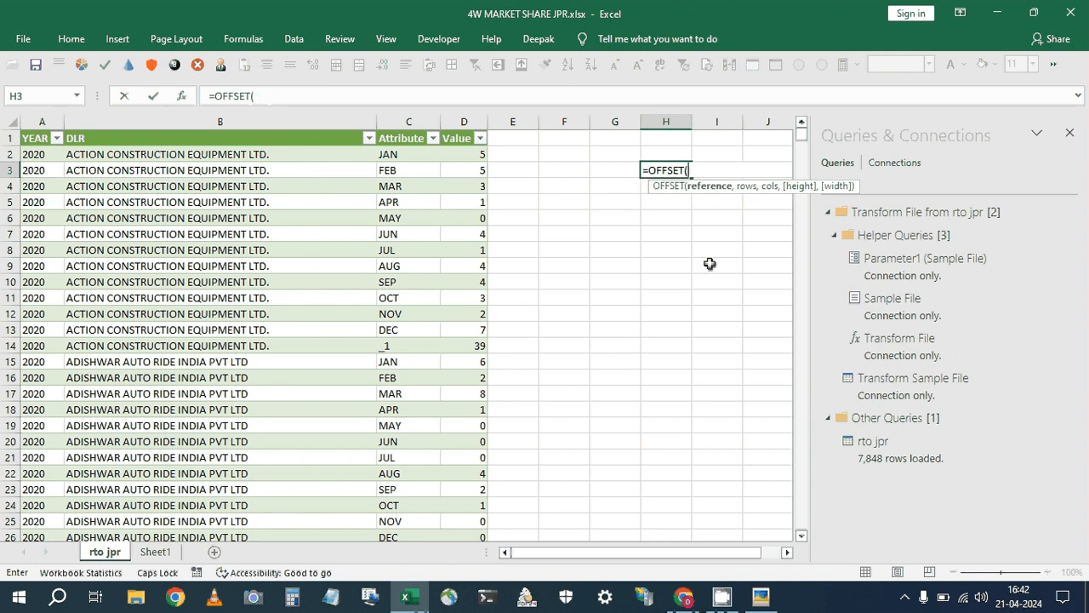
# Give the OFFSET formula the reference $A$1 with row and column offsets of 0.
pyautogui.write('$A$1')
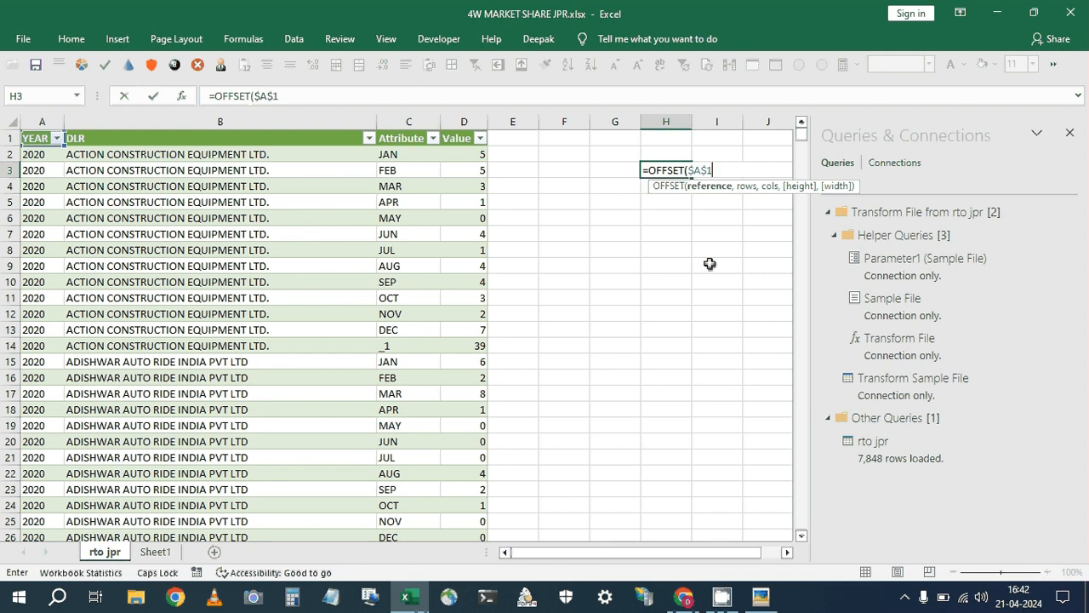
pyautogui.write(',')
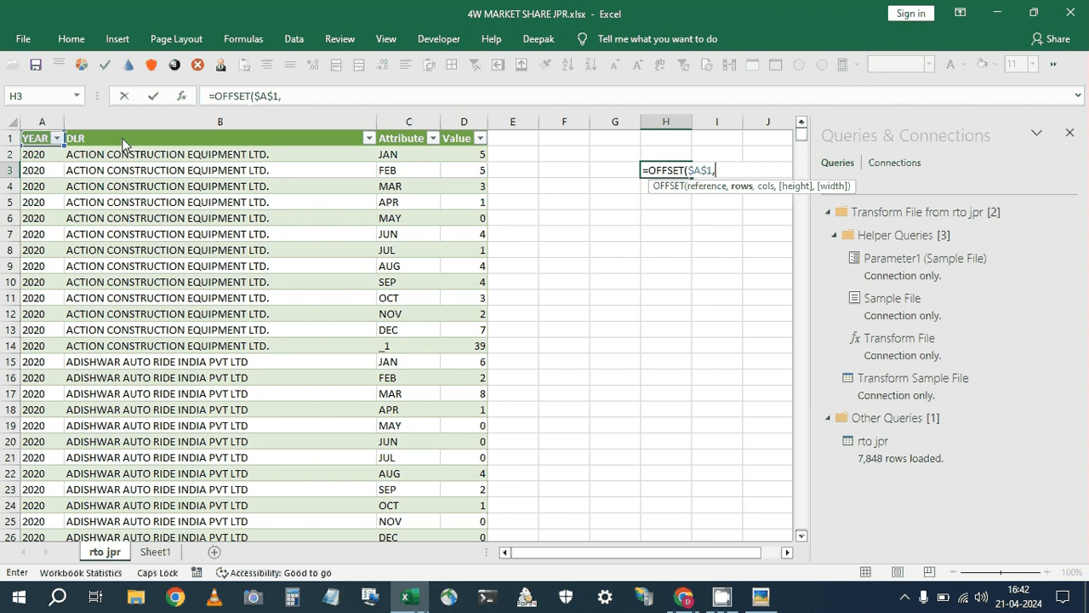
pyautogui.write('0')
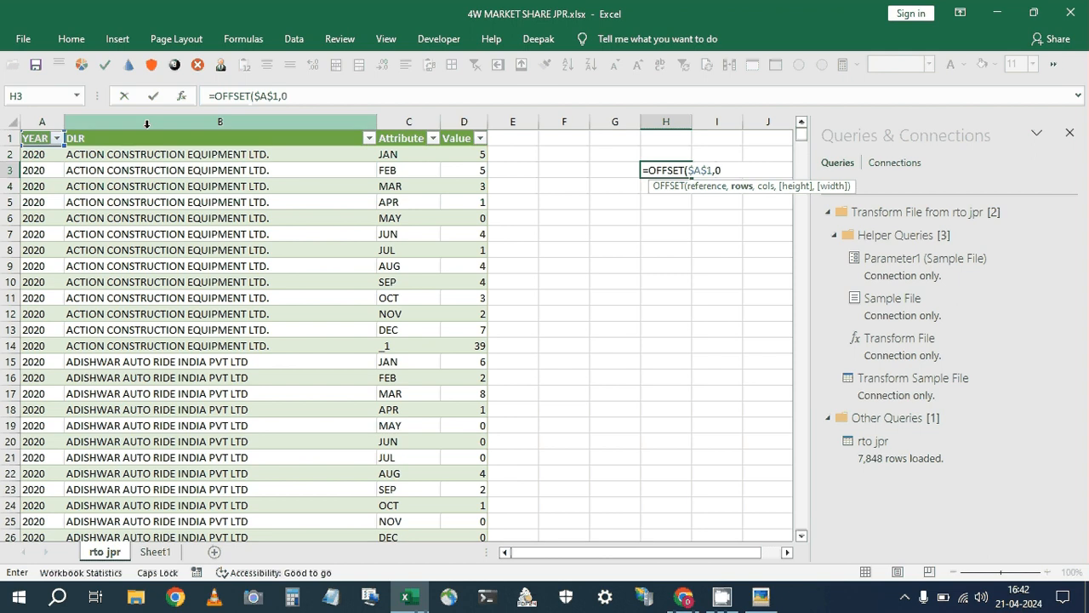
pyautogui.write(',0')
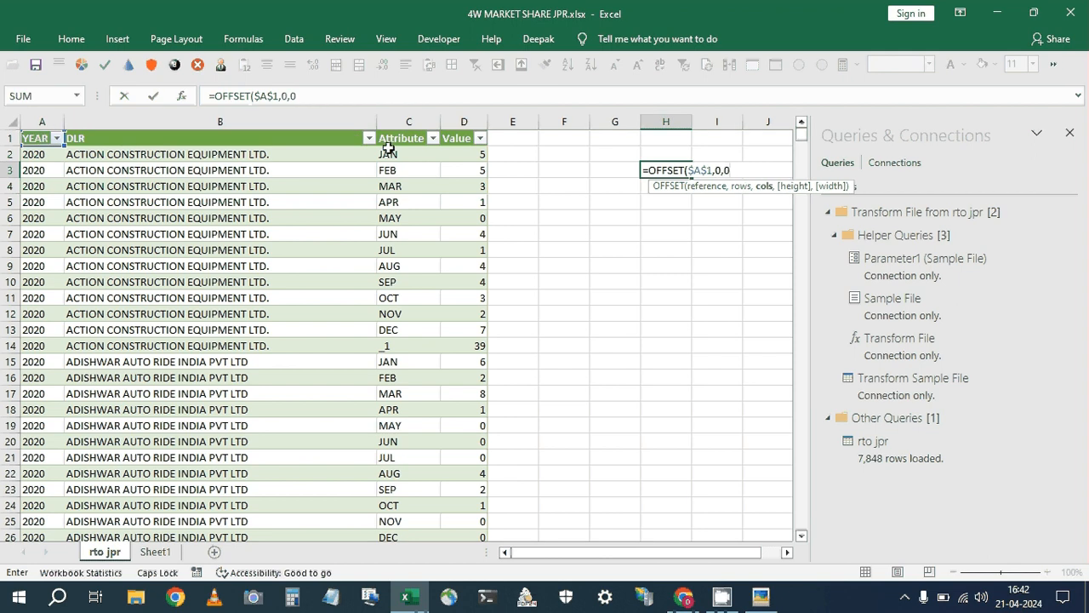
pyautogui.write(',')
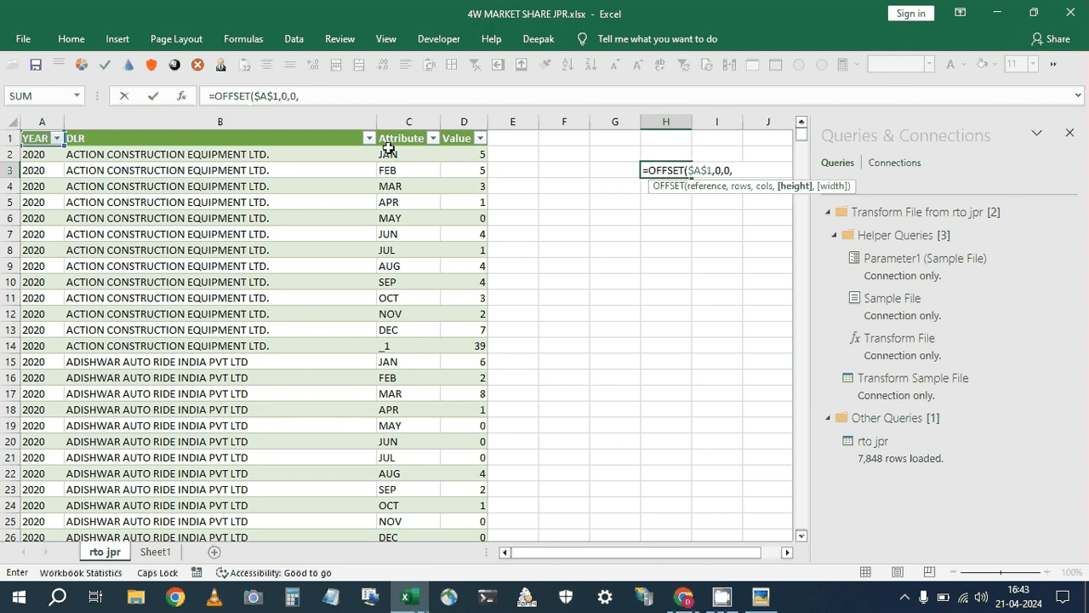
# Set the OFFSET height argument to COUNTA($A:$A), counting the whole YEAR column with an absolute reference.
pyautogui.write('C')
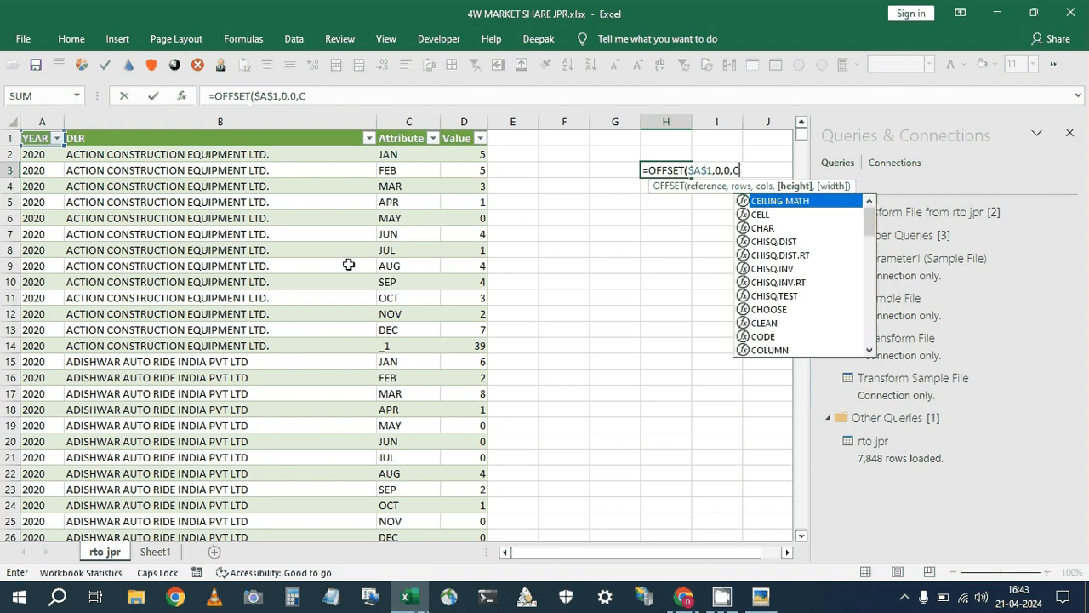
pyautogui.write('OUNT')
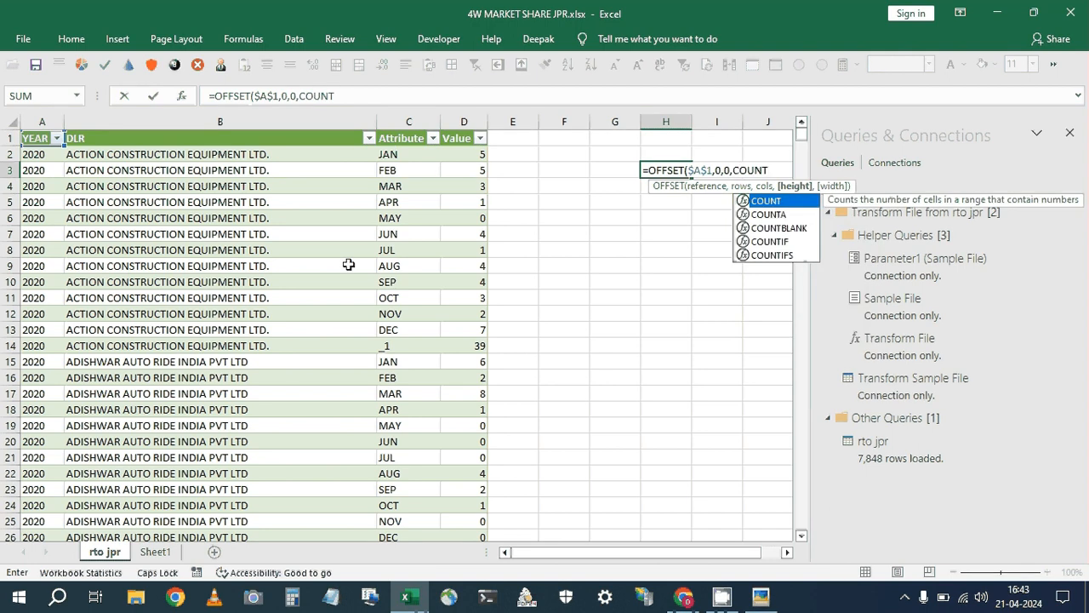
pyautogui.write('A(')
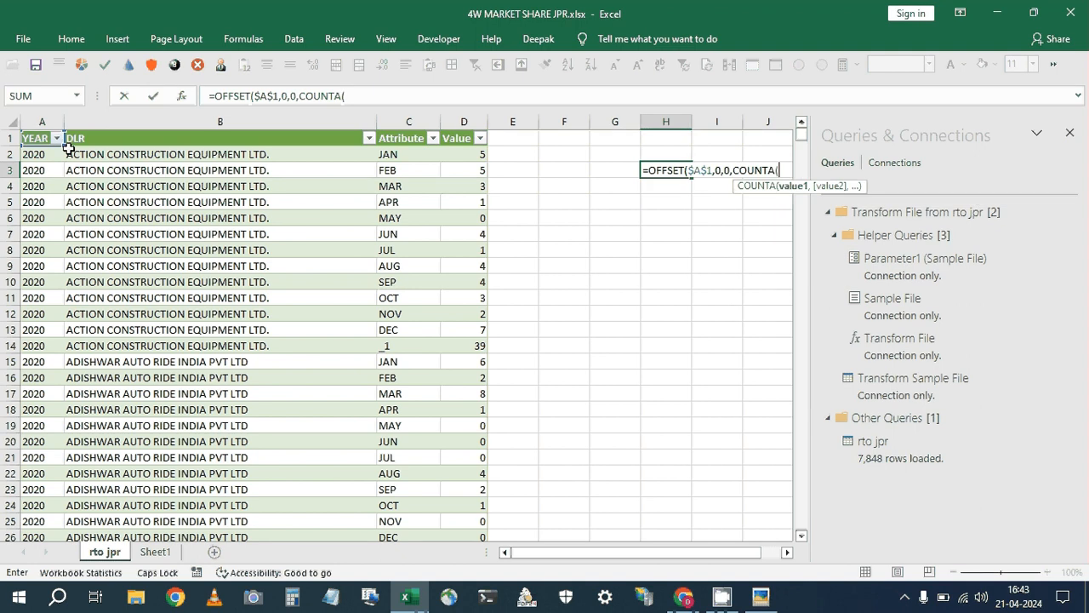
pyautogui.click(43, 121)
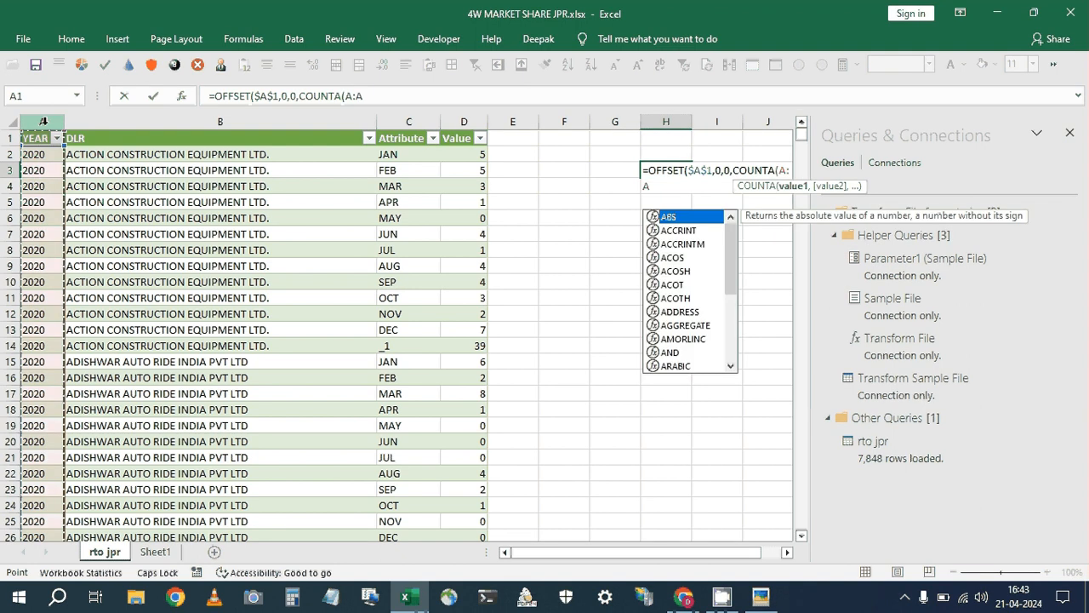
pyautogui.press('F4')
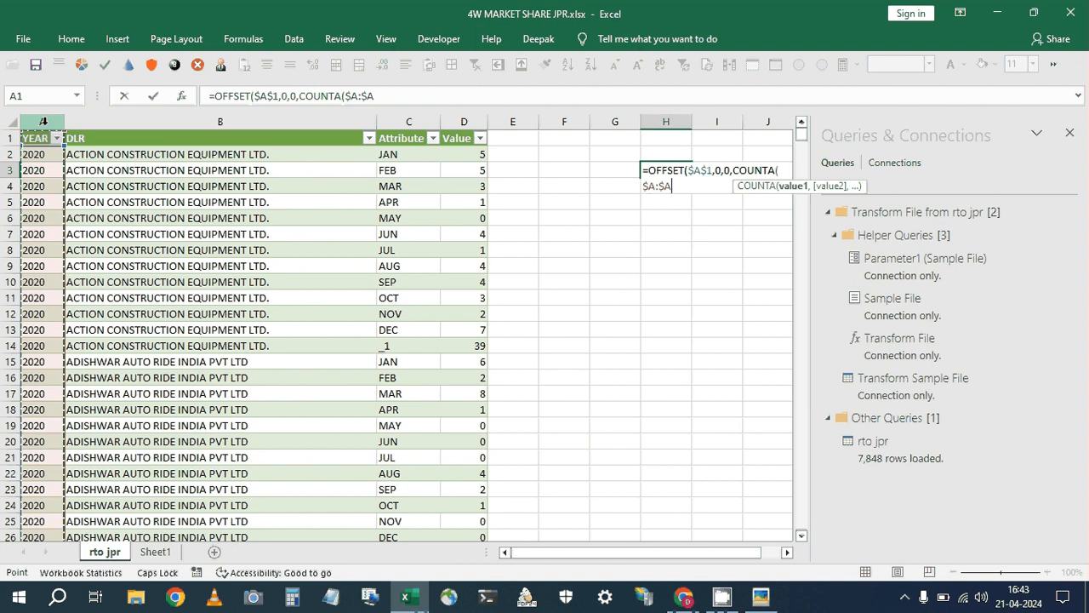
pyautogui.write('),')
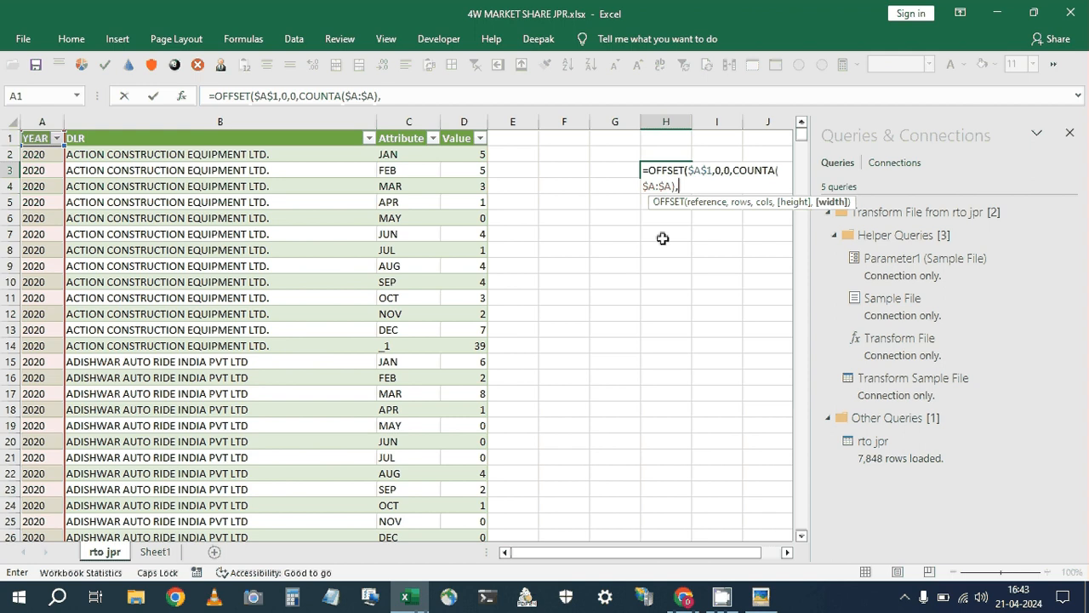
# Set the OFFSET width argument to COUNTA($1:$1) and enter the completed formula in H3.
pyautogui.write('COUN')
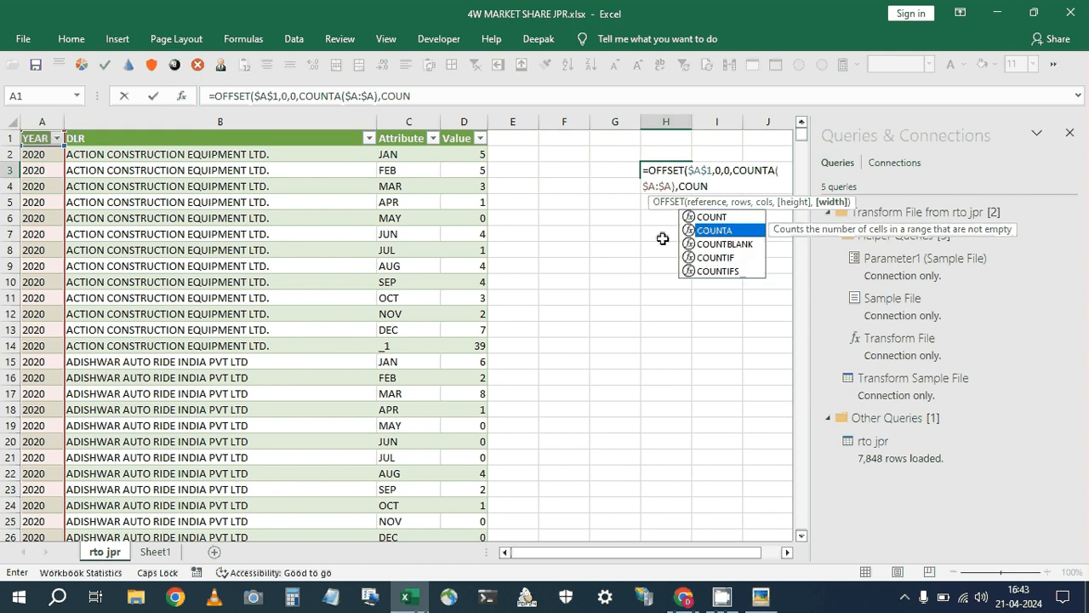
pyautogui.press('Tab')
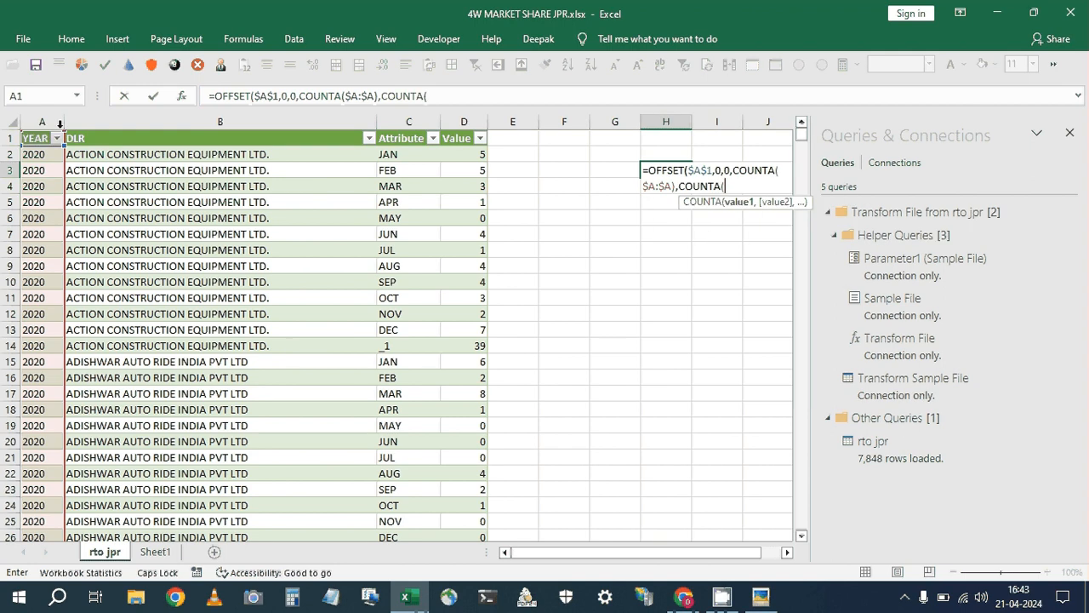
pyautogui.click(7, 138)
pyautogui.press('F4')
pyautogui.write(')')
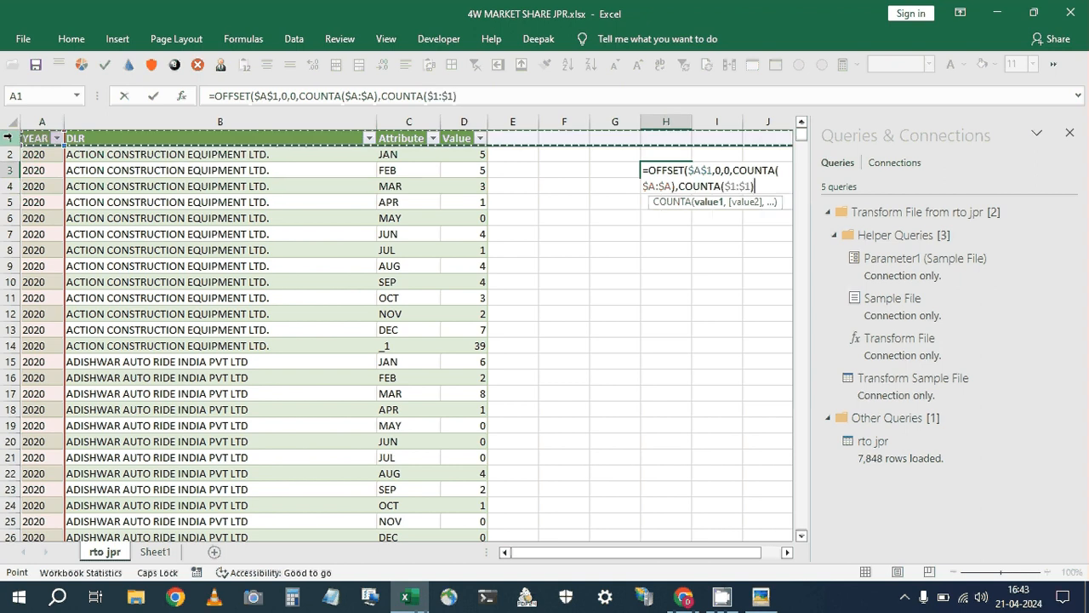
pyautogui.write(')')
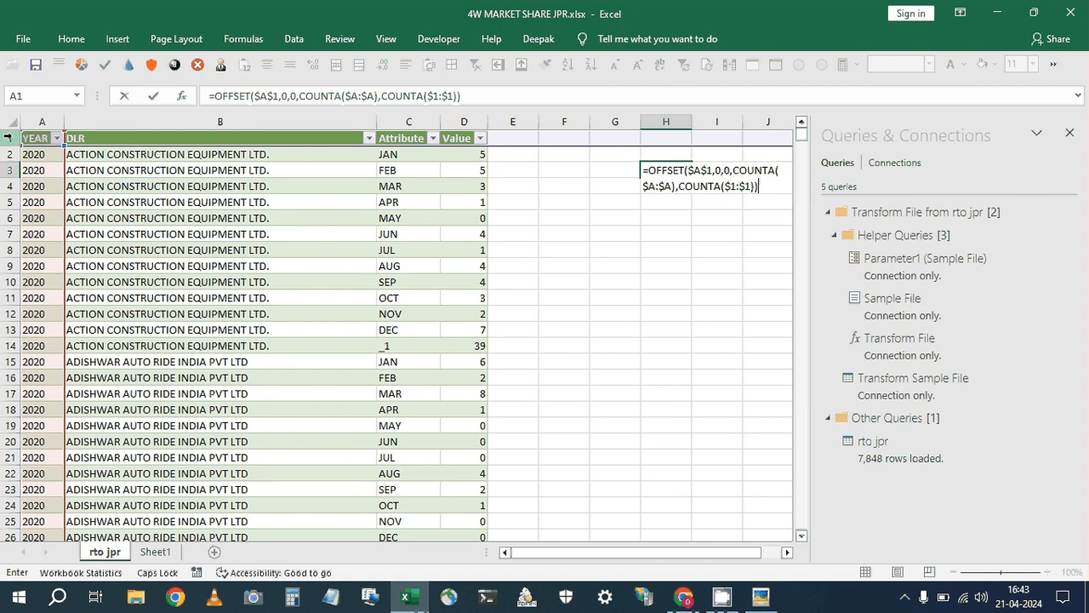
pyautogui.hotkey('ctrl', 'Return')
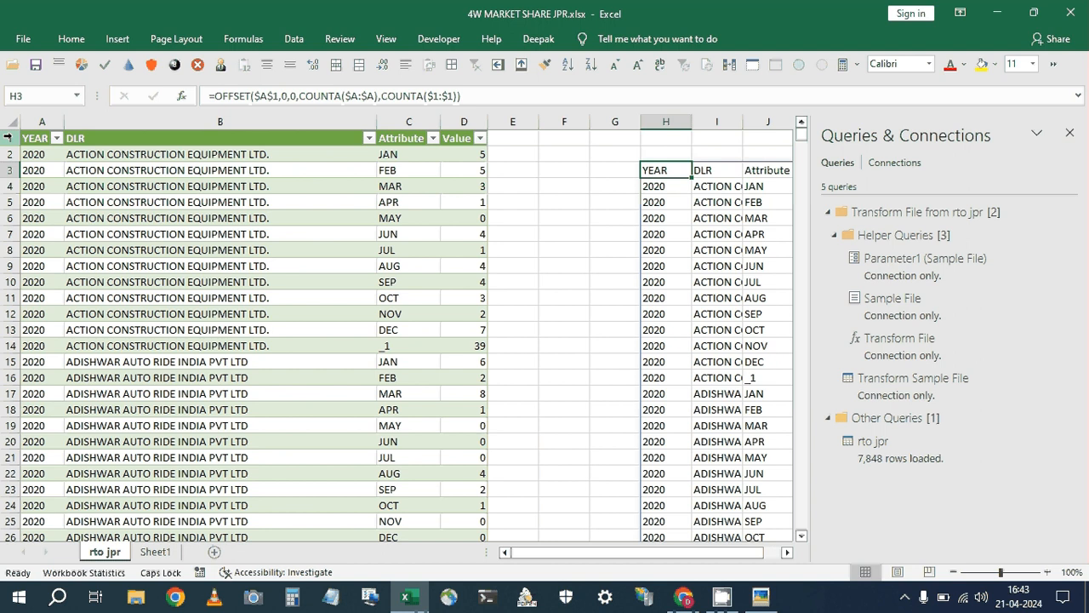
# Check the width of the formula's output range, and cut the entire OFFSET formula out of cell H3.
pyautogui.hotkey('ctrl', 'Right')
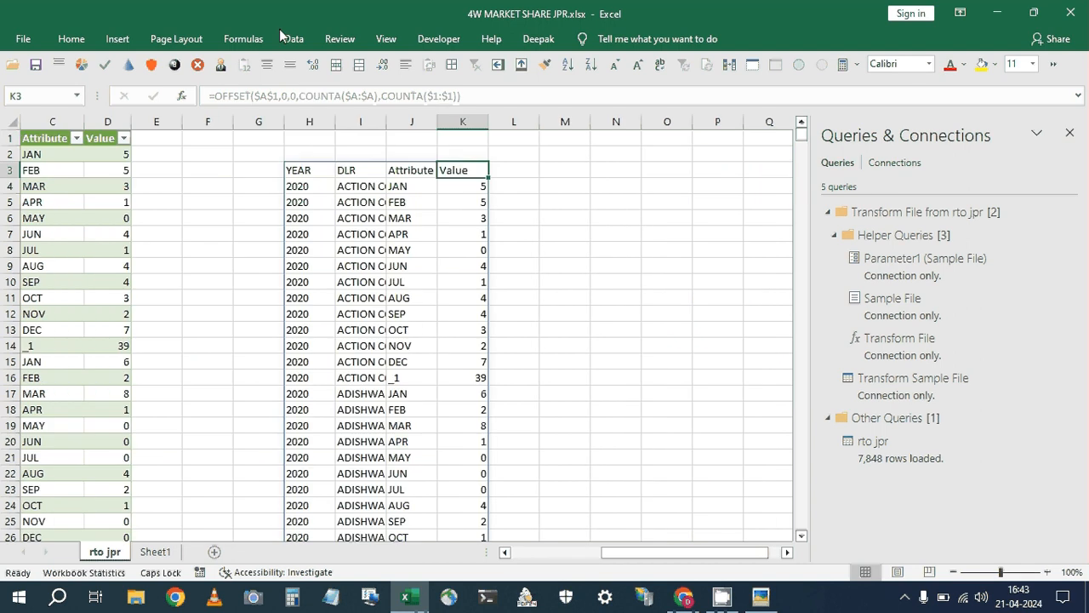
pyautogui.press('Right')
pyautogui.click(296, 177)
pyautogui.click(396, 96)
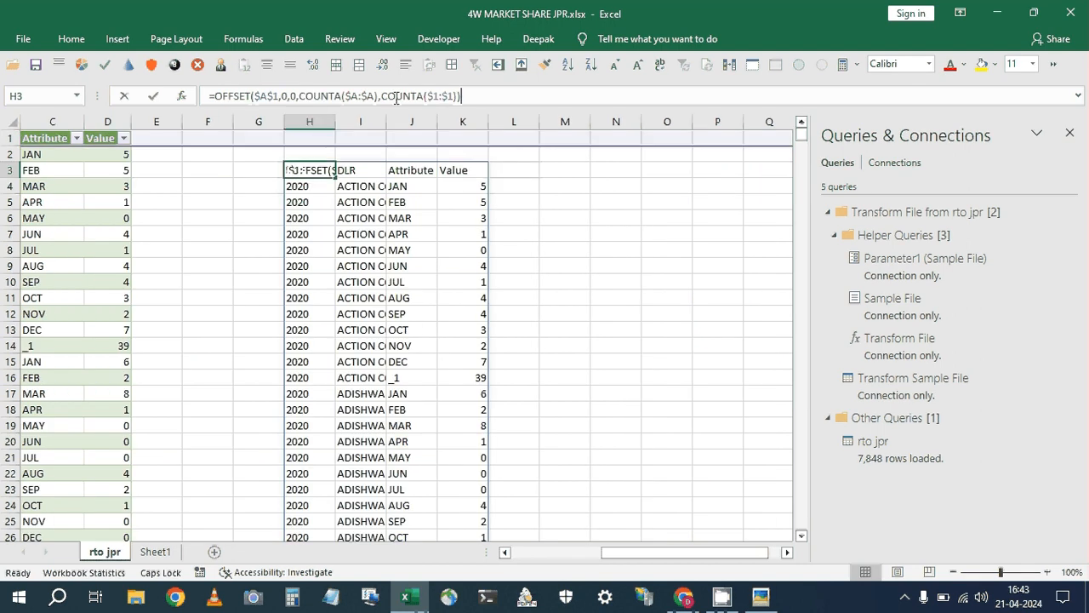
pyautogui.moveTo(462, 96); pyautogui.dragTo(217, 95)
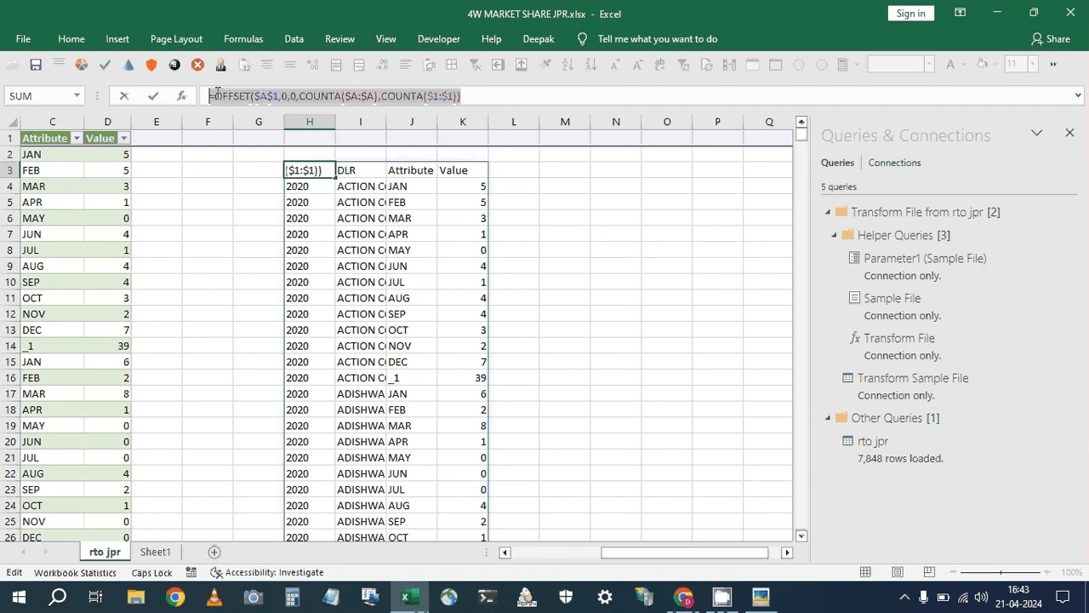
pyautogui.hotkey('ctrl', 'x')
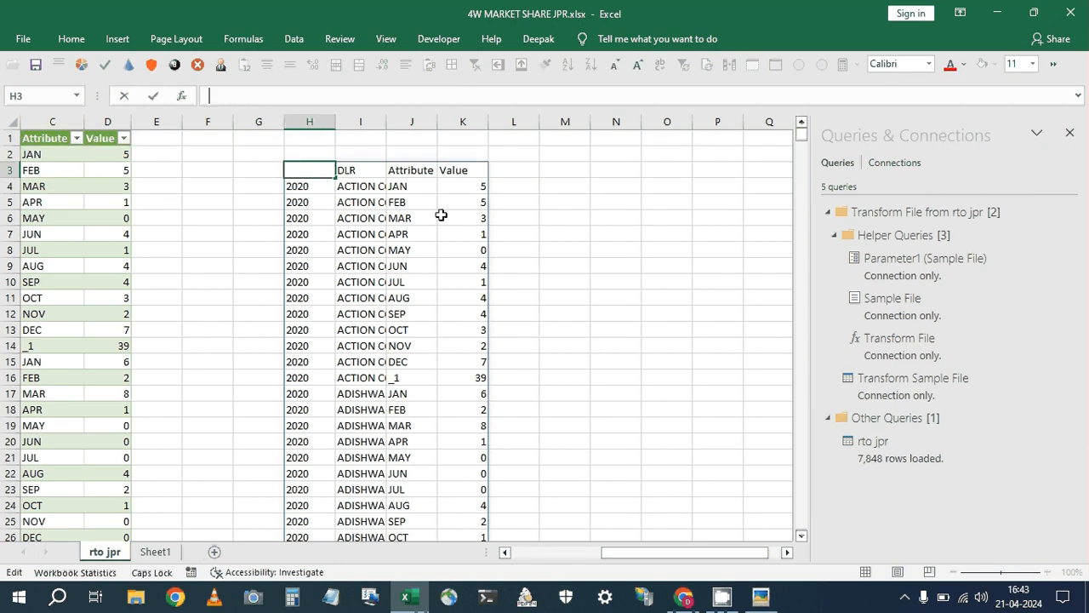
pyautogui.click(221, 217)
pyautogui.press('Home')
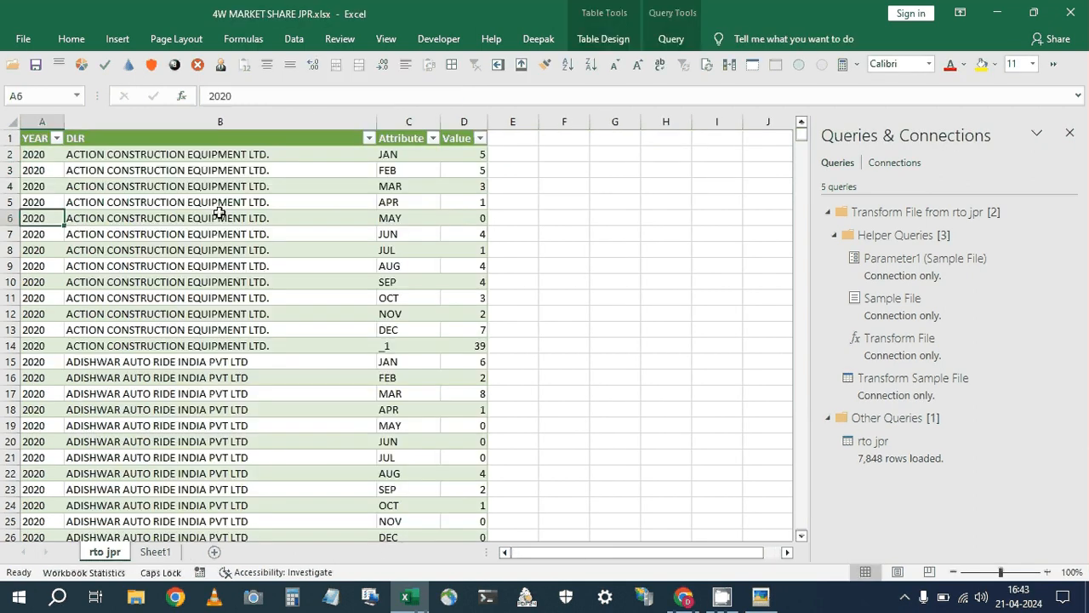
# From cell D4 of Sheet1, start a new defined name DATA_RANGE and paste the cut OFFSET formula as its reference.
pyautogui.click(155, 553)
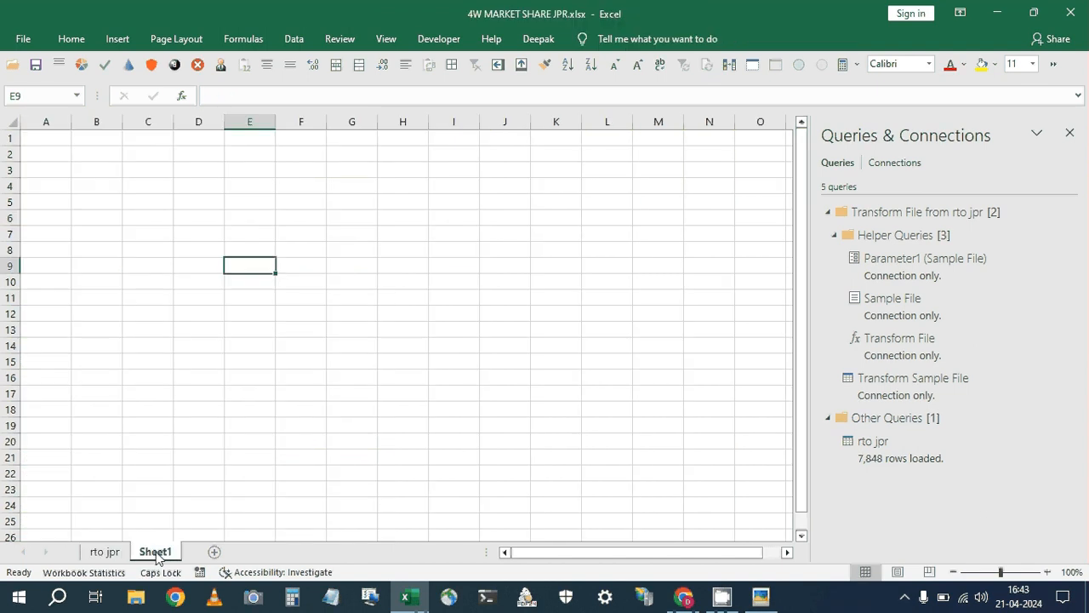
pyautogui.click(216, 182)
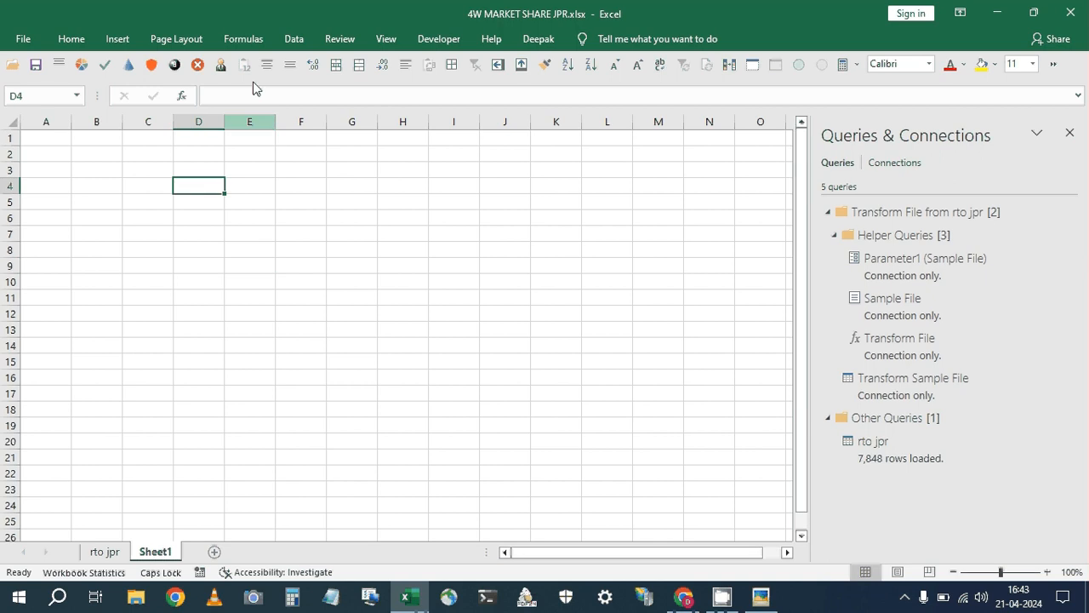
pyautogui.click(244, 38)
pyautogui.hotkey('ctrl', 'F3')
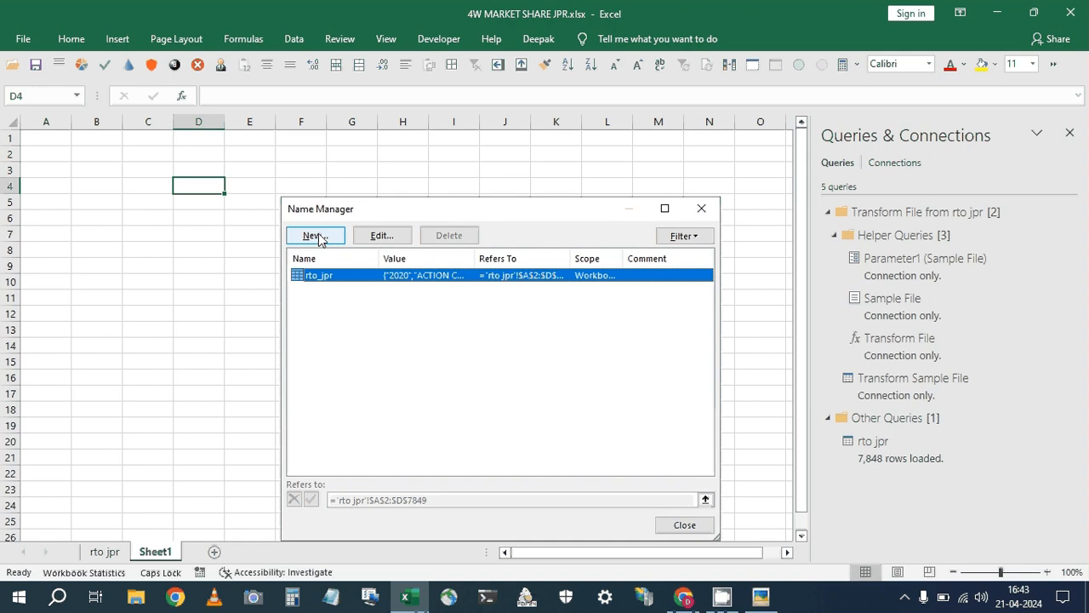
pyautogui.click(315, 236)
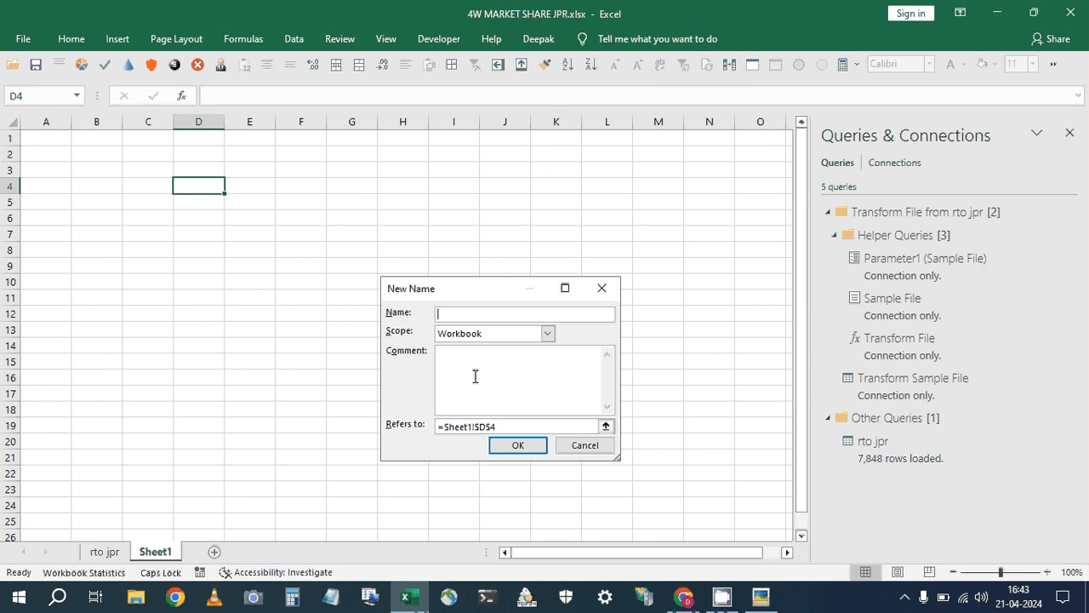
pyautogui.write('DATA_')
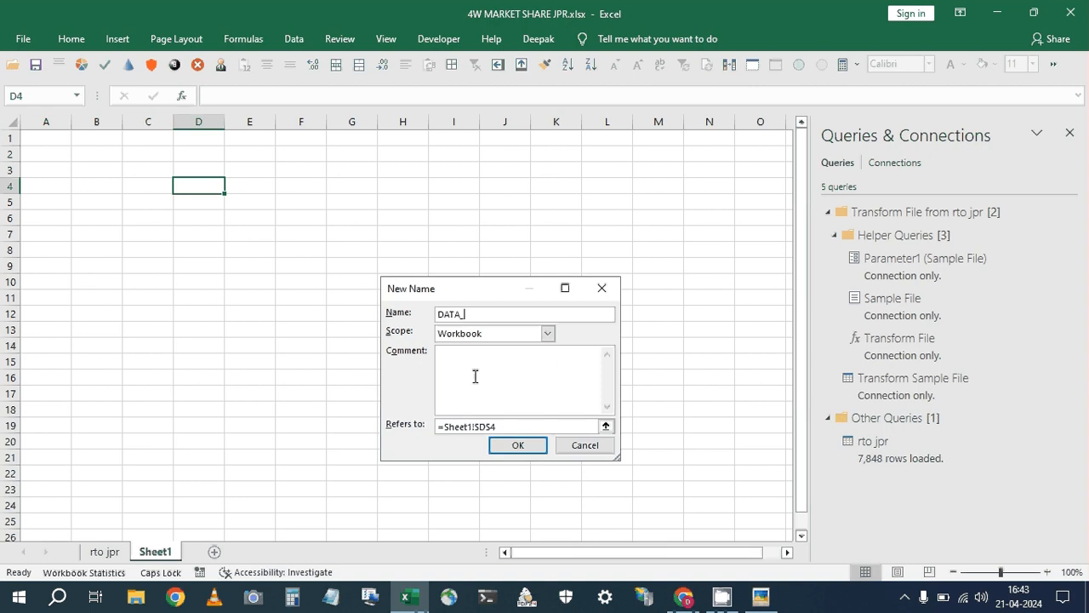
pyautogui.write('RANGE')
pyautogui.click(475, 376)
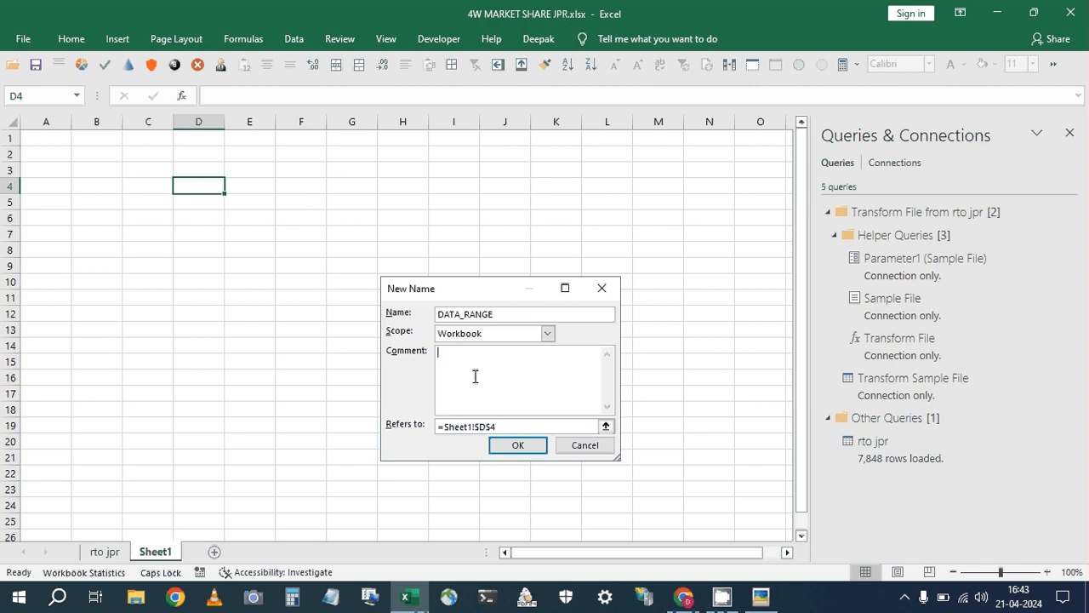
pyautogui.press('Tab')
pyautogui.hotkey('ctrl', 'v')
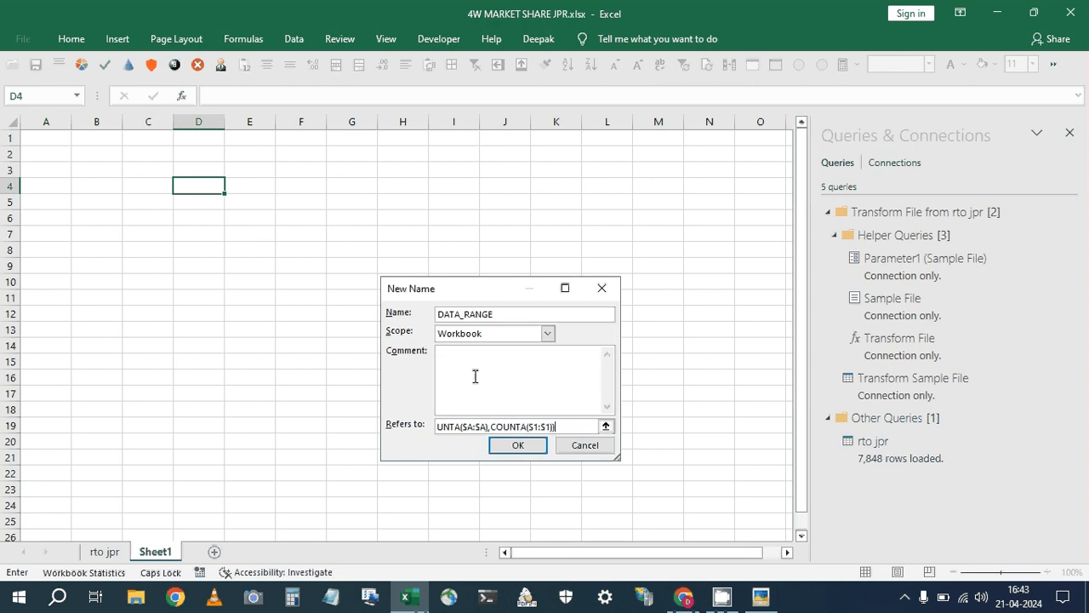
# Set the scope of DATA_RANGE to Sheet1, paste the OFFSET formula as its reference again, and save the name.
pyautogui.click(549, 334)
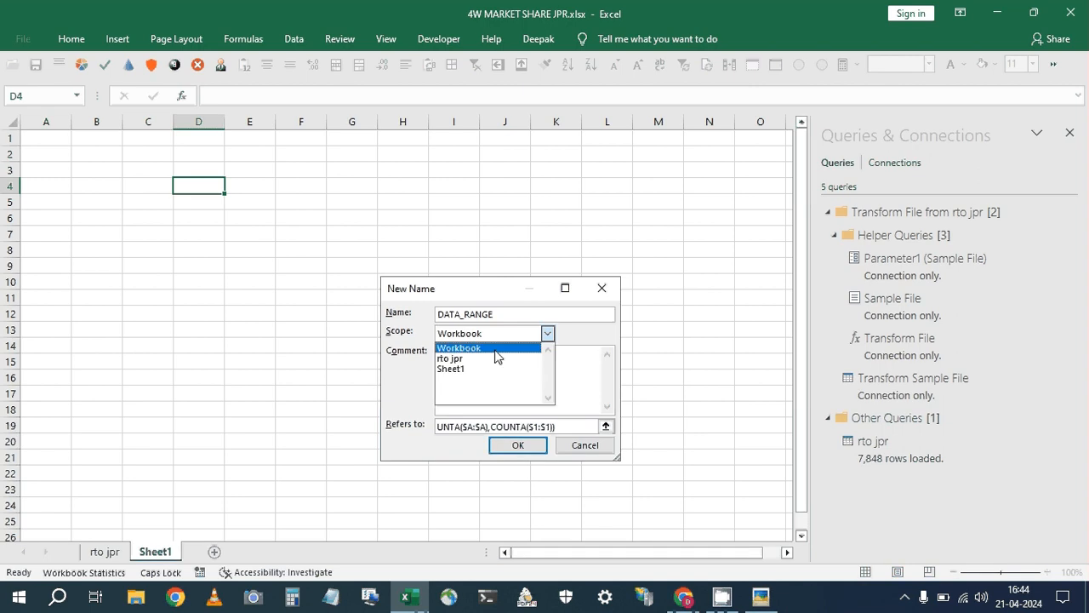
pyautogui.click(457, 371)
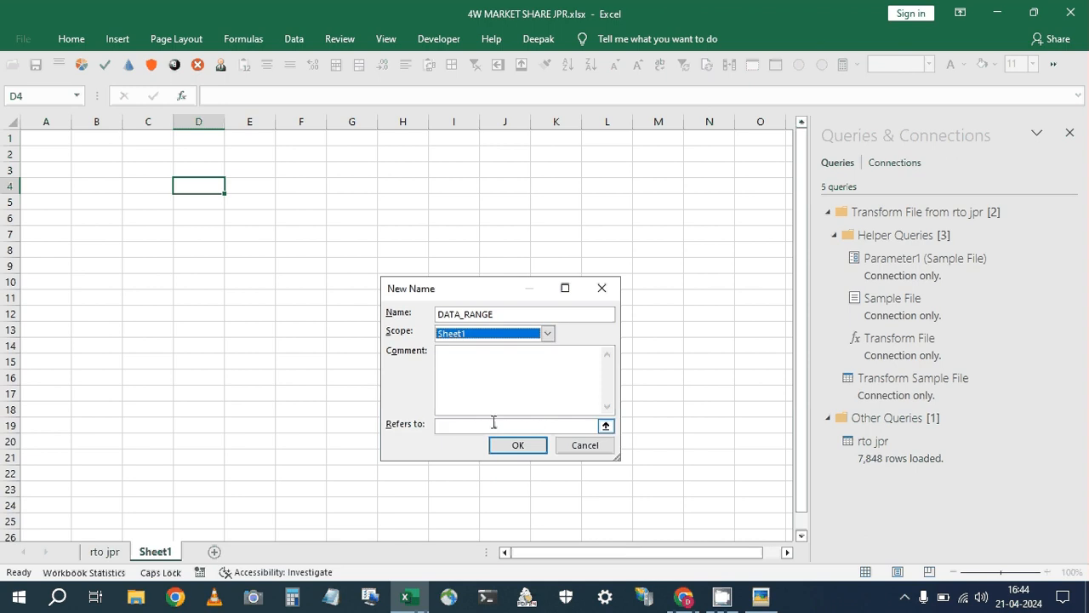
pyautogui.click(493, 423)
pyautogui.hotkey('ctrl', 'v')
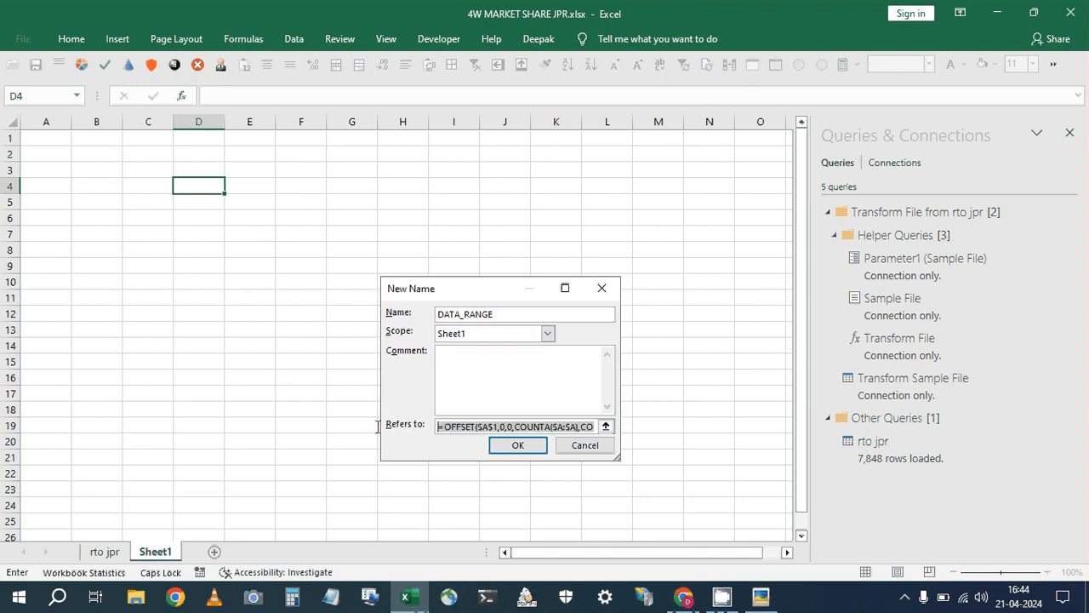
pyautogui.click(501, 447)
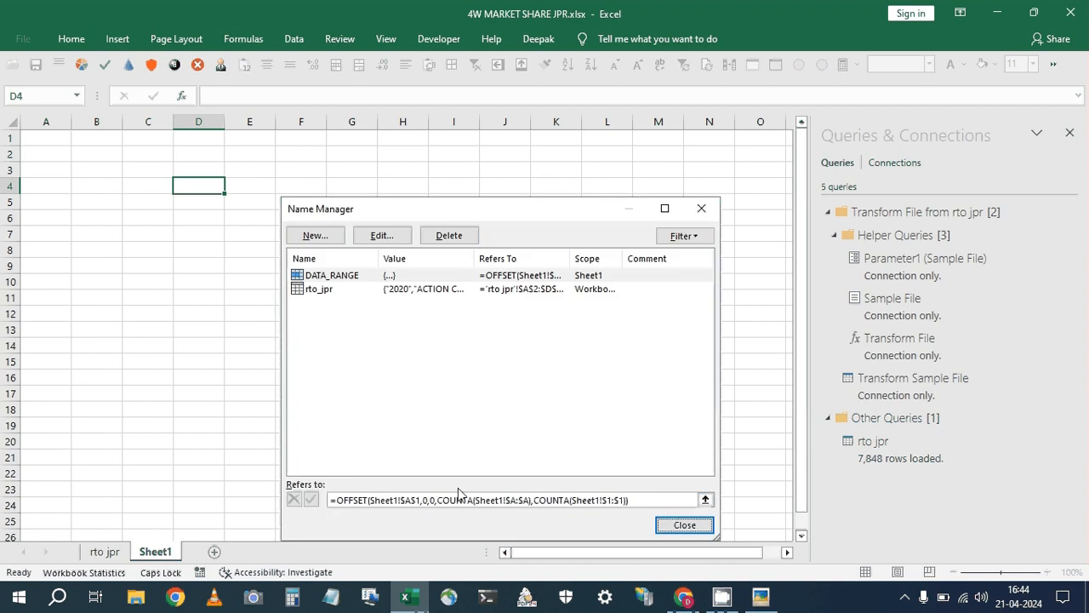
pyautogui.click(639, 503)
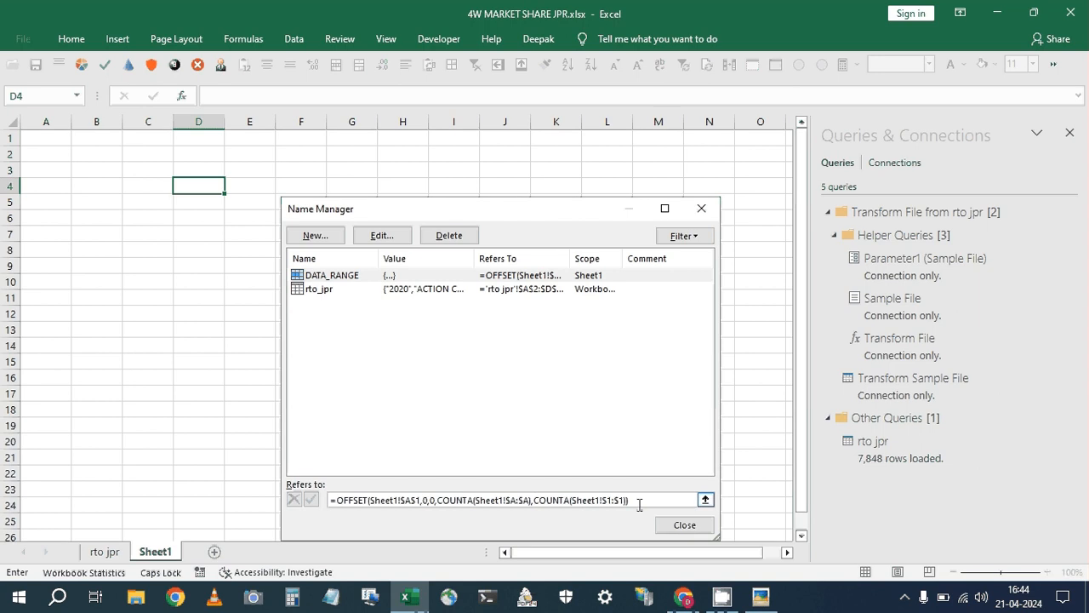
pyautogui.click(683, 525)
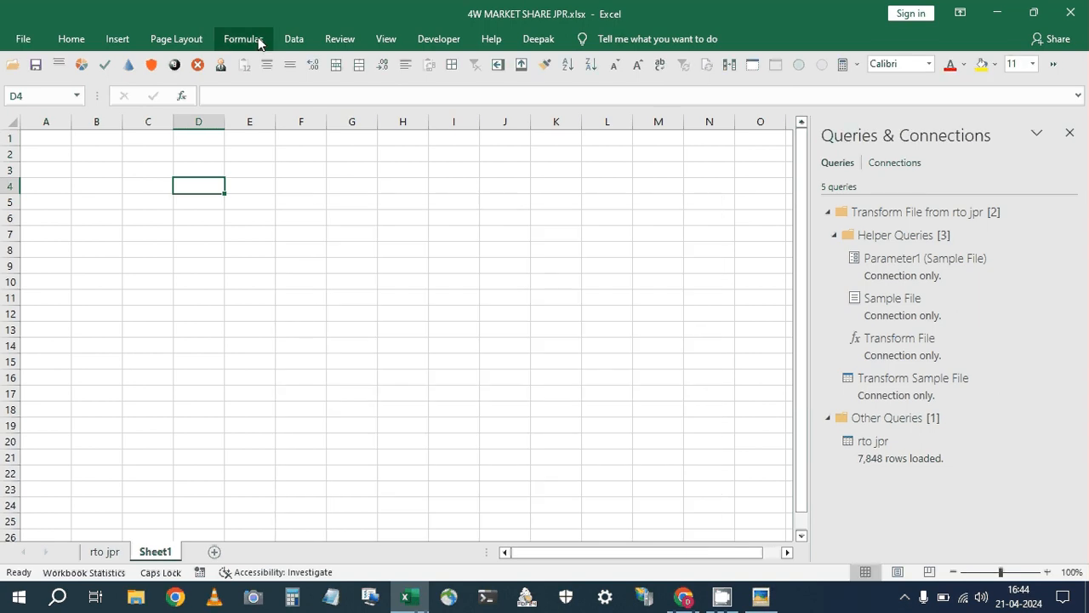
# Start a PivotTable from a table or range, placed at cell D4 of Sheet1.
pyautogui.click(36, 94)
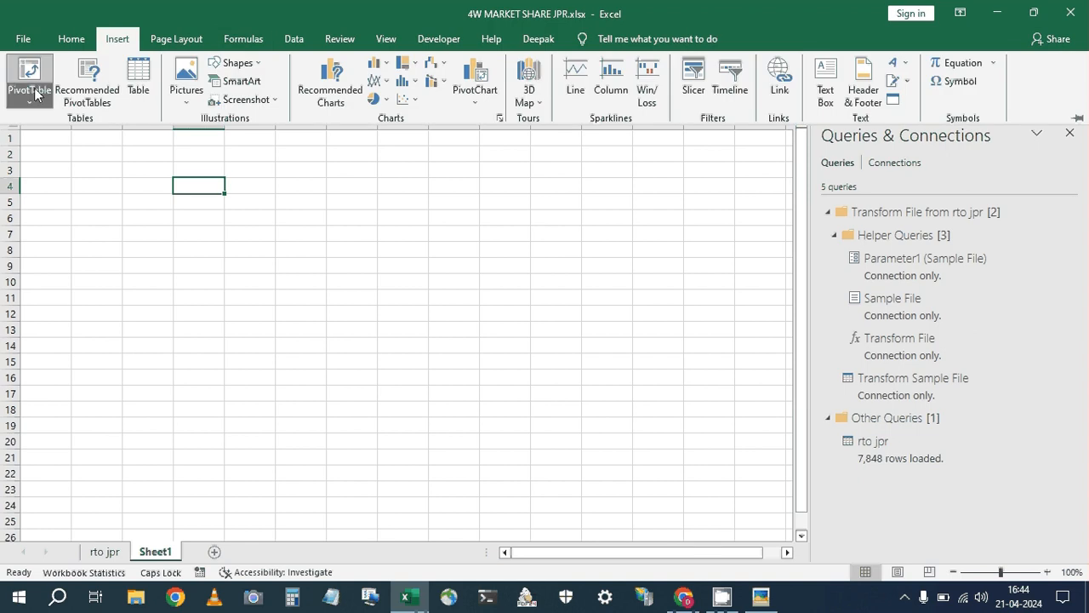
pyautogui.click(36, 95)
pyautogui.click(79, 122)
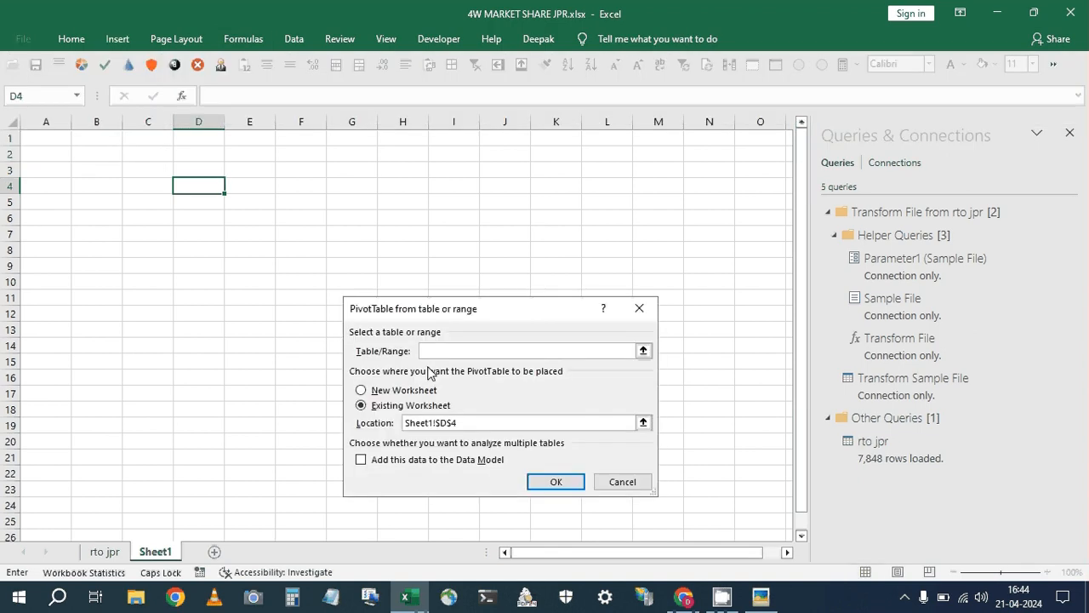
# Try to create a PivotTable from the named range DATA_RANGE at Sheet1!$D$4, abandoning the dialog.
pyautogui.click(429, 350)
pyautogui.press('F3')
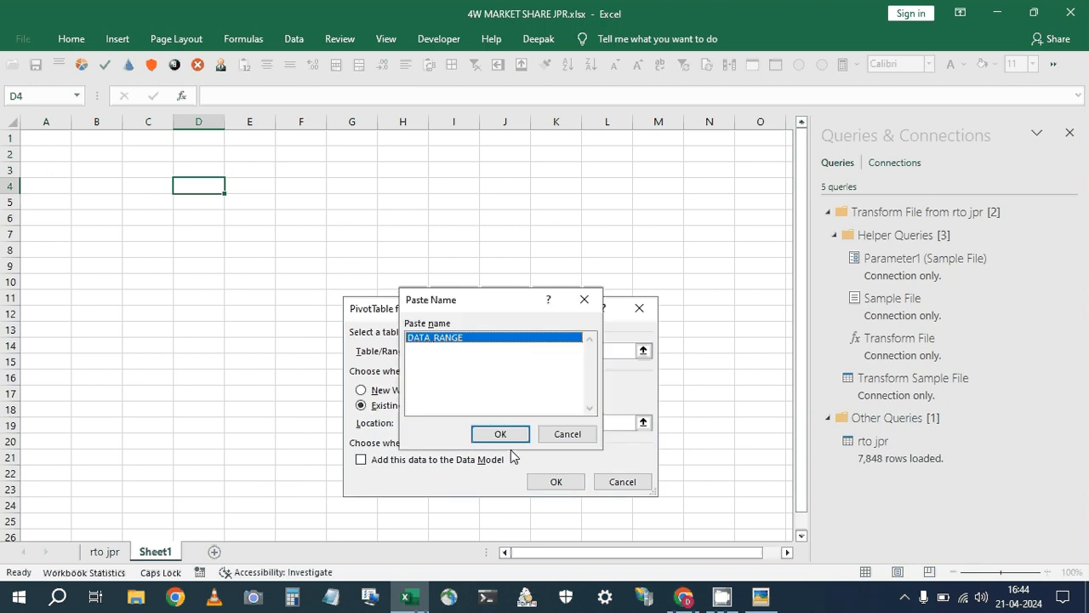
pyautogui.press('Return')
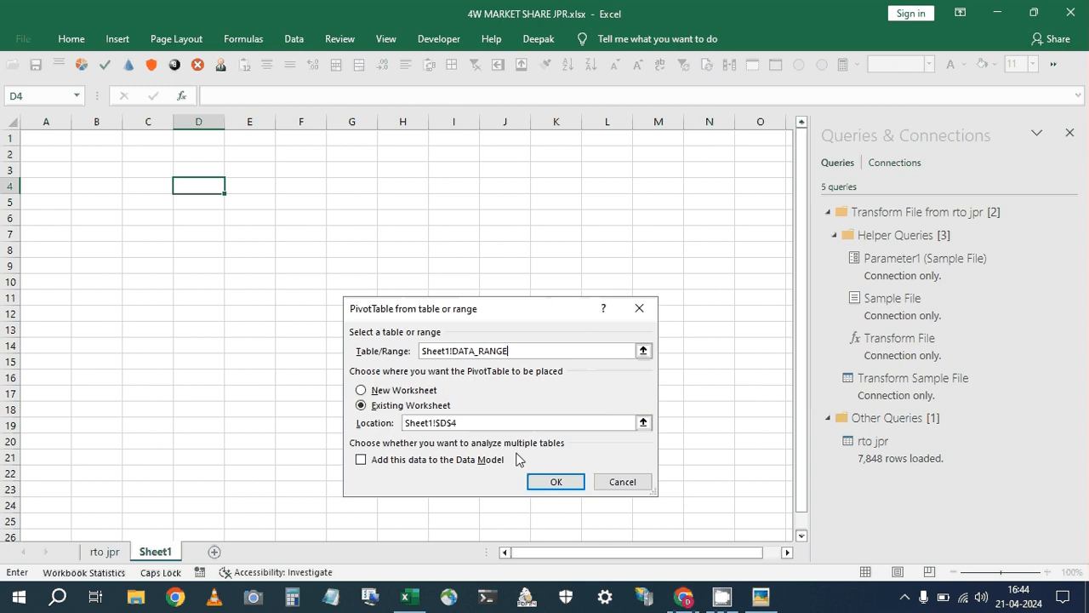
pyautogui.press('Return')
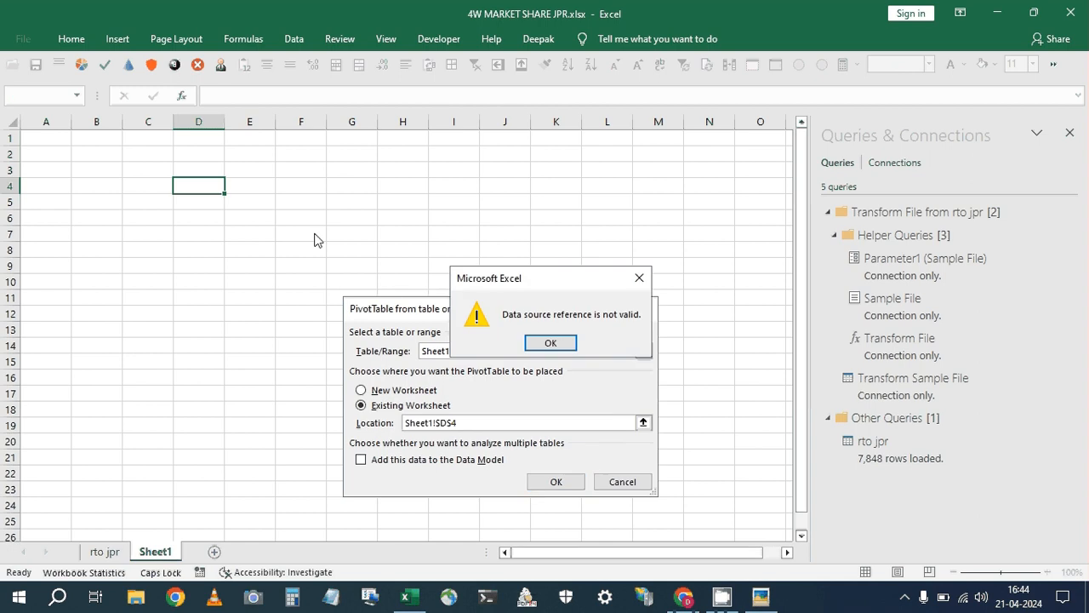
pyautogui.click(549, 344)
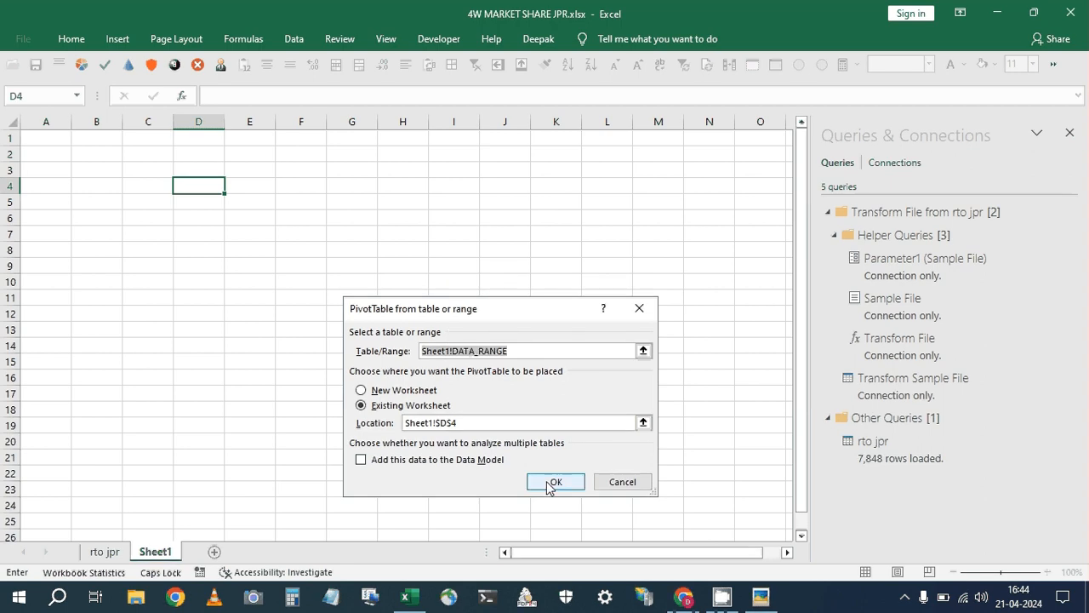
pyautogui.click(626, 485)
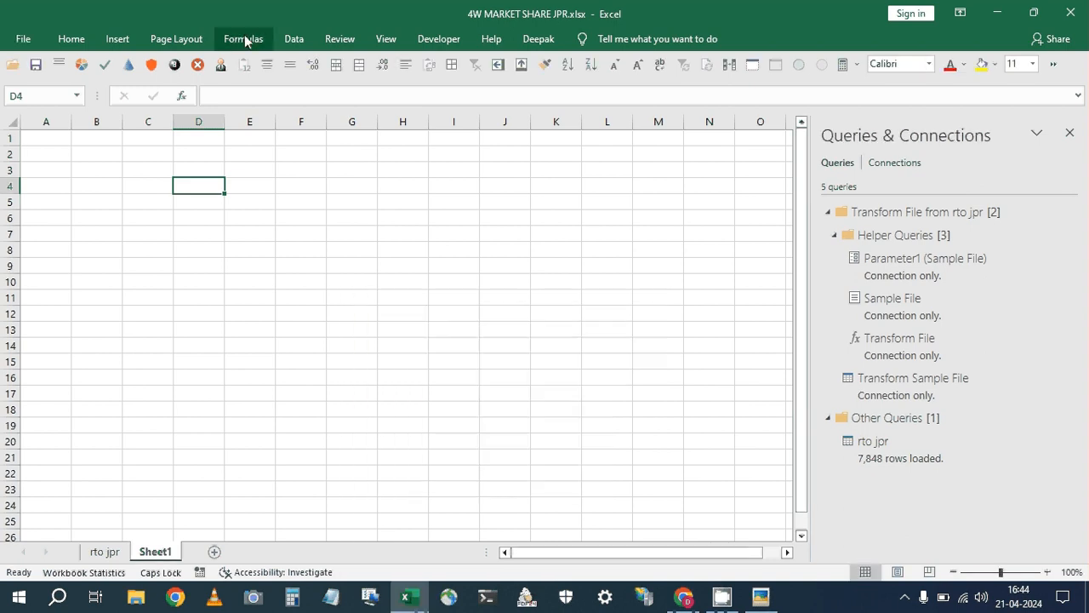
# Copy the OFFSET formula behind the DATA_RANGE name, try it out in cell D4 and clear the cell.
pyautogui.hotkey('ctrl', 'F3')
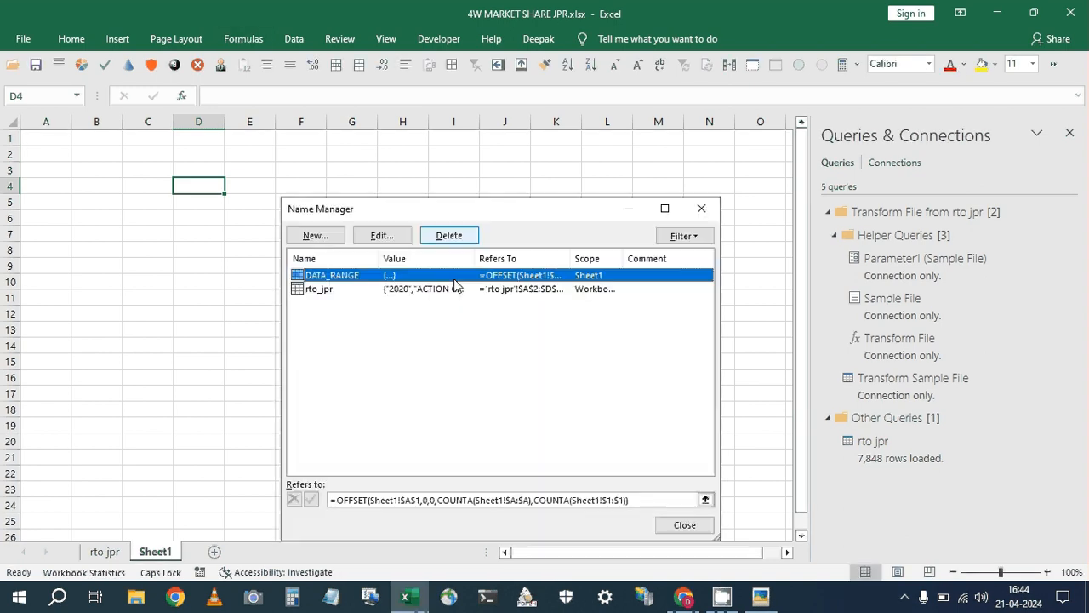
pyautogui.click(396, 501)
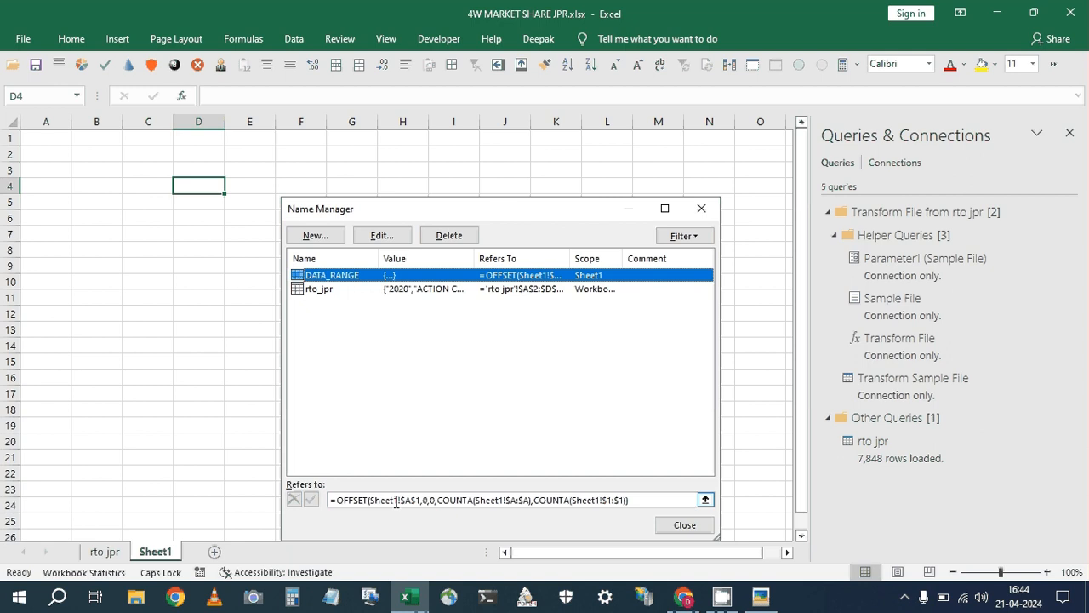
pyautogui.click(395, 500)
pyautogui.hotkey('ctrl', 'c')
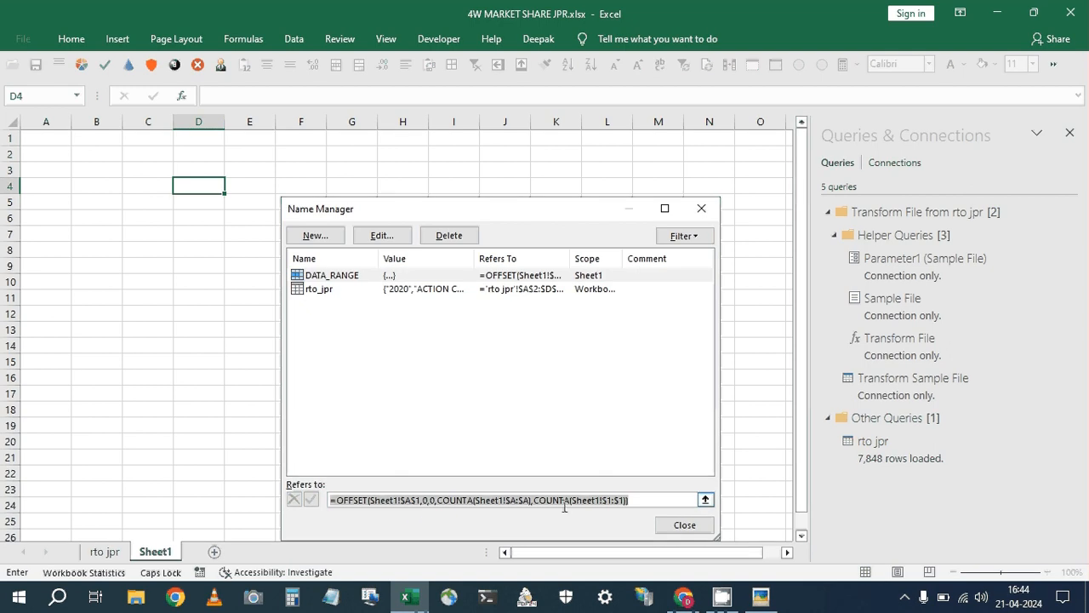
pyautogui.click(667, 524)
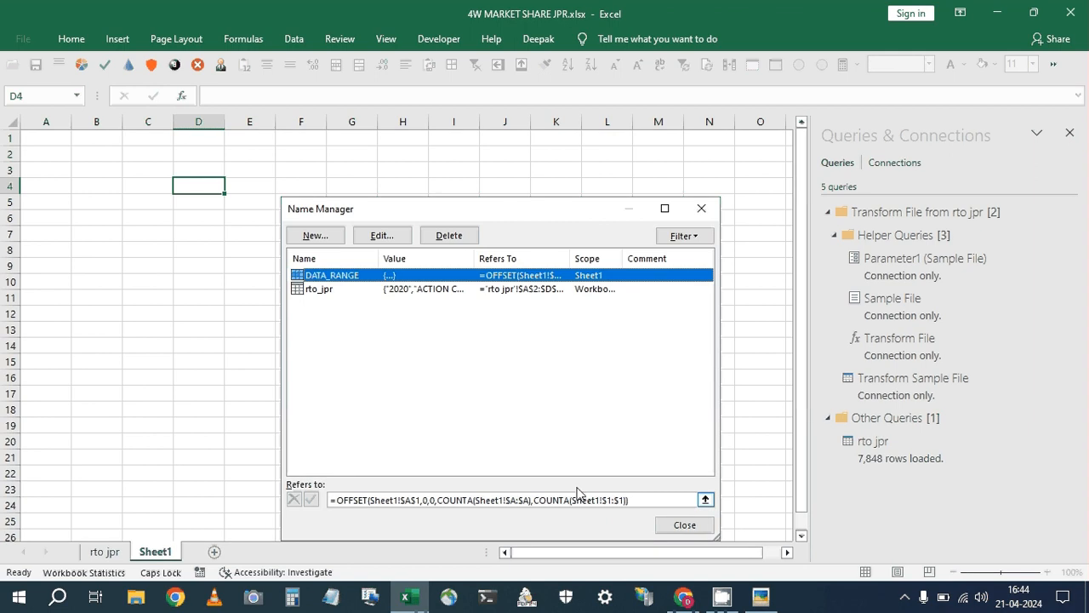
pyautogui.press('Escape')
pyautogui.hotkey('ctrl', 'v')
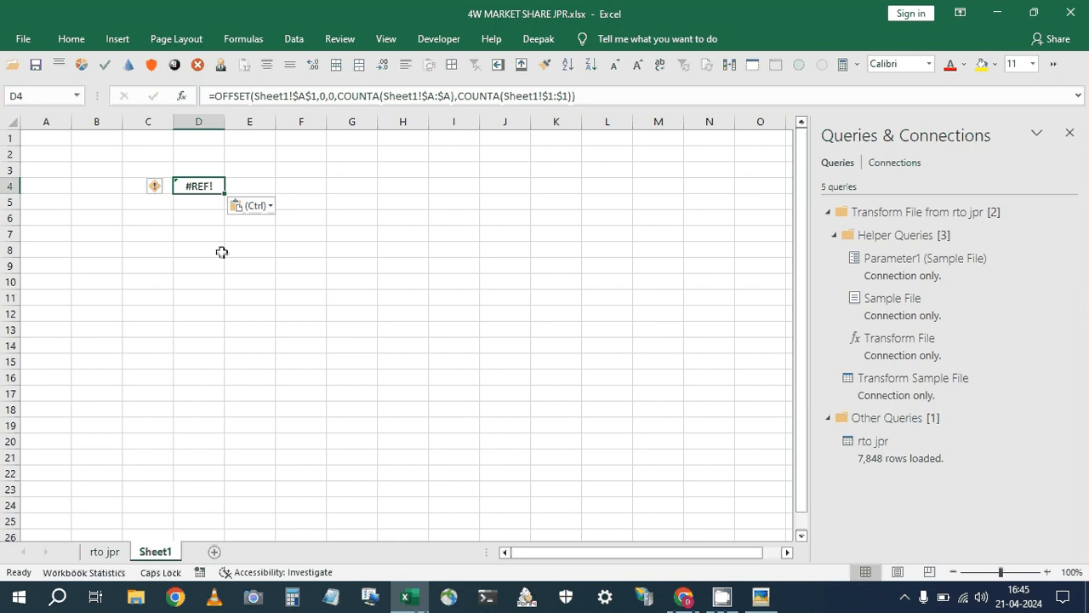
pyautogui.press('Delete')
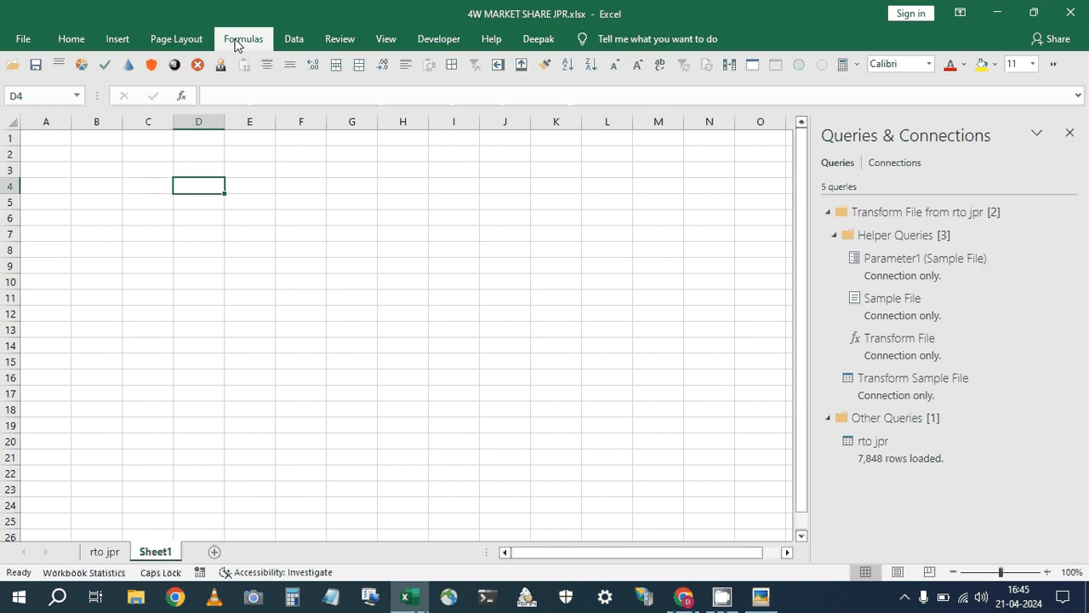
# Delete the defined name DATA_RANGE that is scoped to Sheet1.
pyautogui.hotkey('ctrl', 'F3')
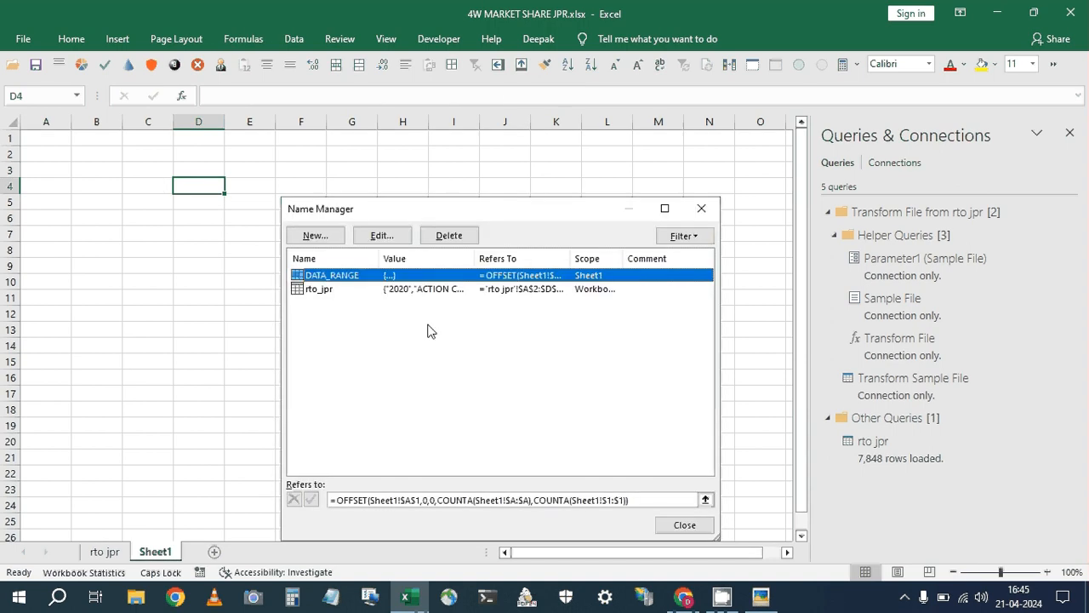
pyautogui.click(383, 236)
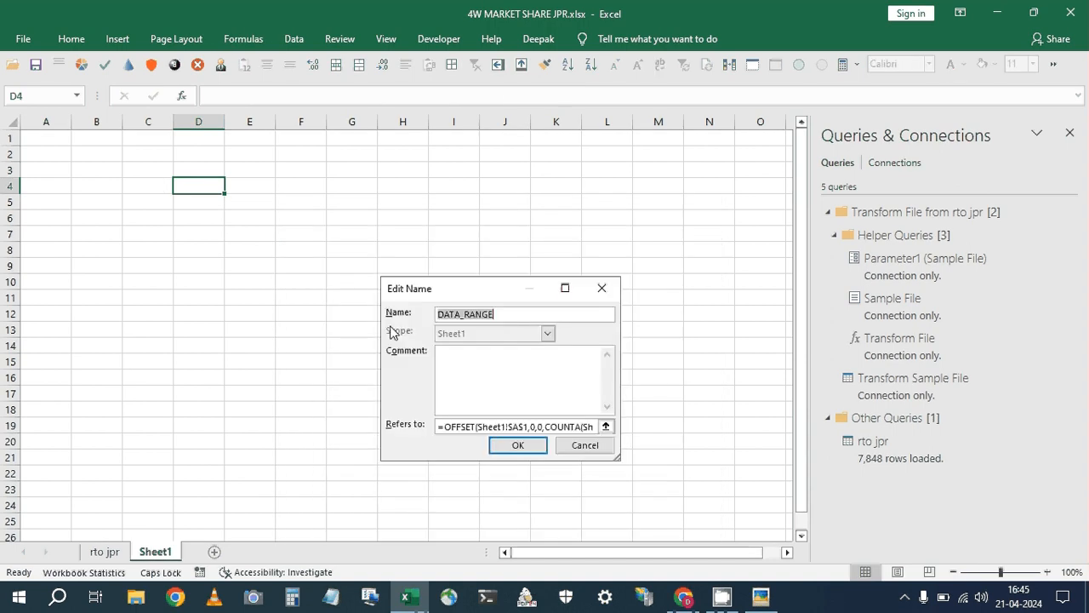
pyautogui.press('Return')
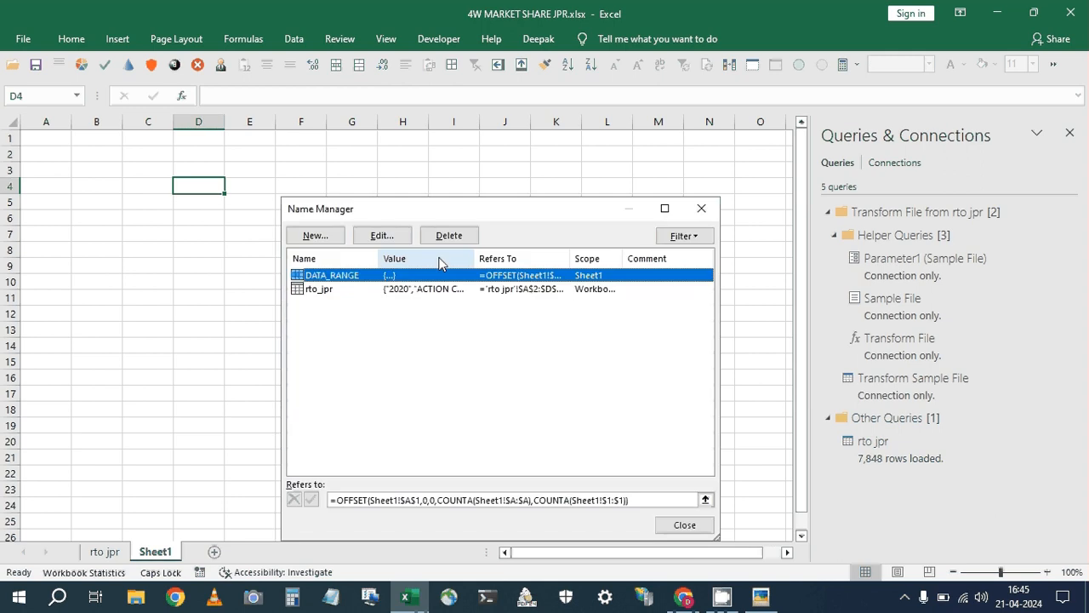
pyautogui.click(448, 235)
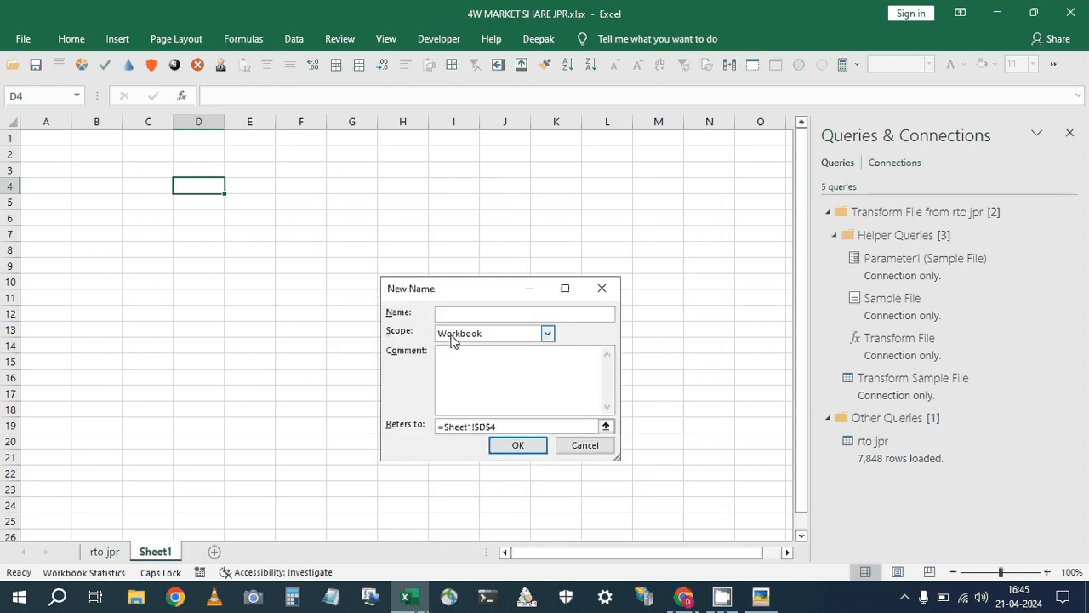
# Define the name DATA_RANGE with workbook scope, using the copied OFFSET formula as its reference.
pyautogui.write('DATA_RANGE')
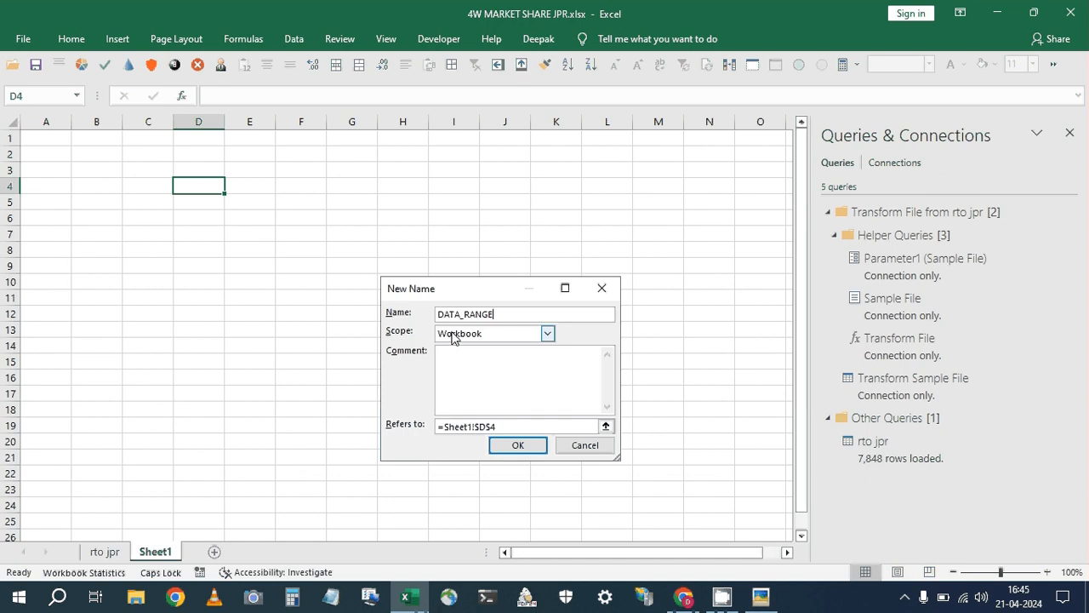
pyautogui.press('Tab')
pyautogui.press('Tab')
pyautogui.press('Tab')
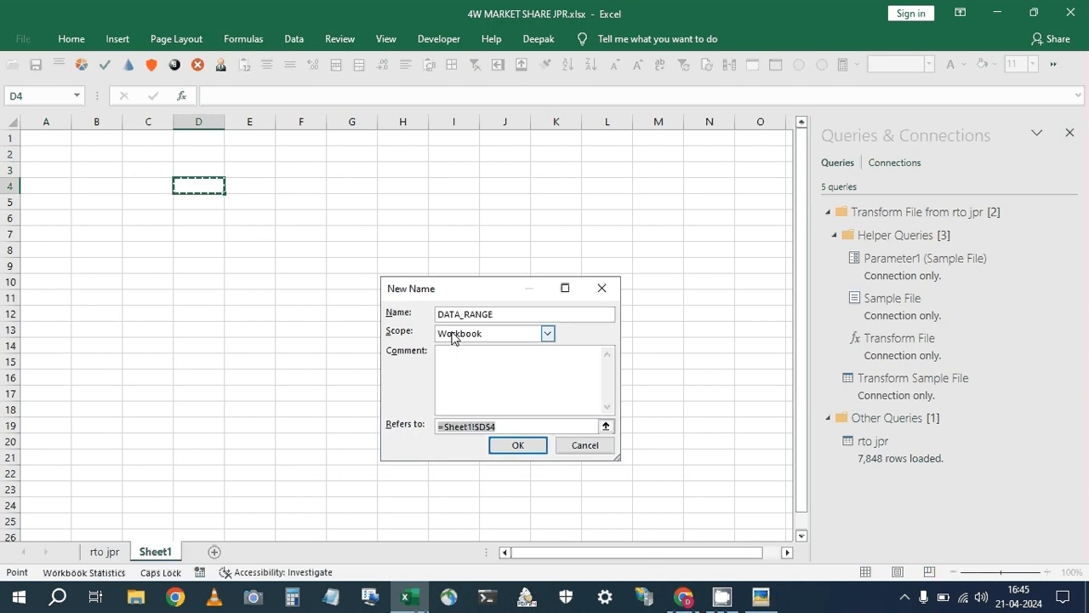
pyautogui.hotkey('ctrl', 'v')
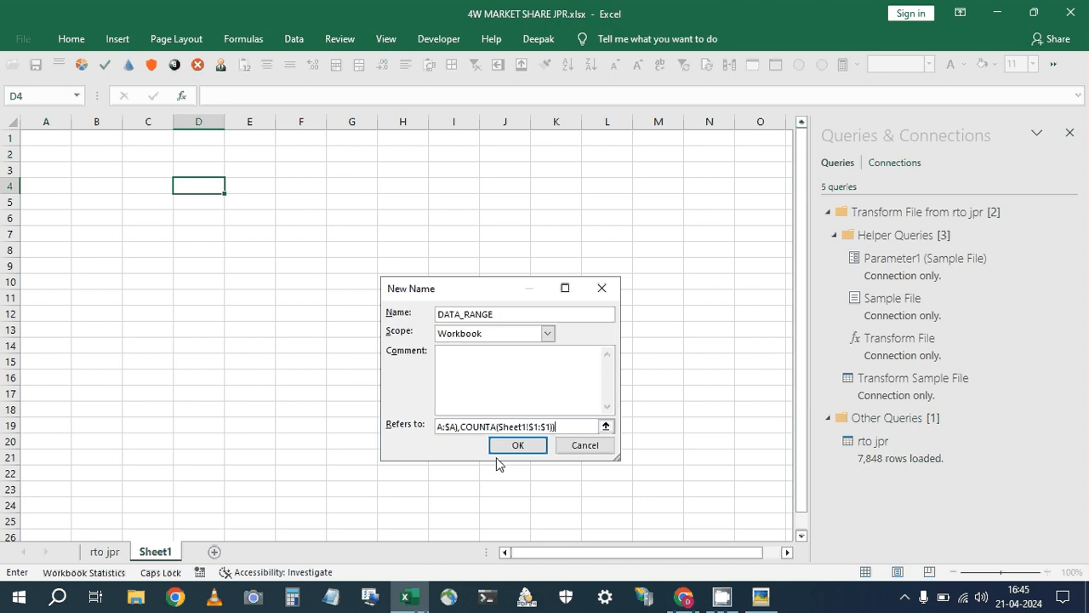
pyautogui.click(497, 448)
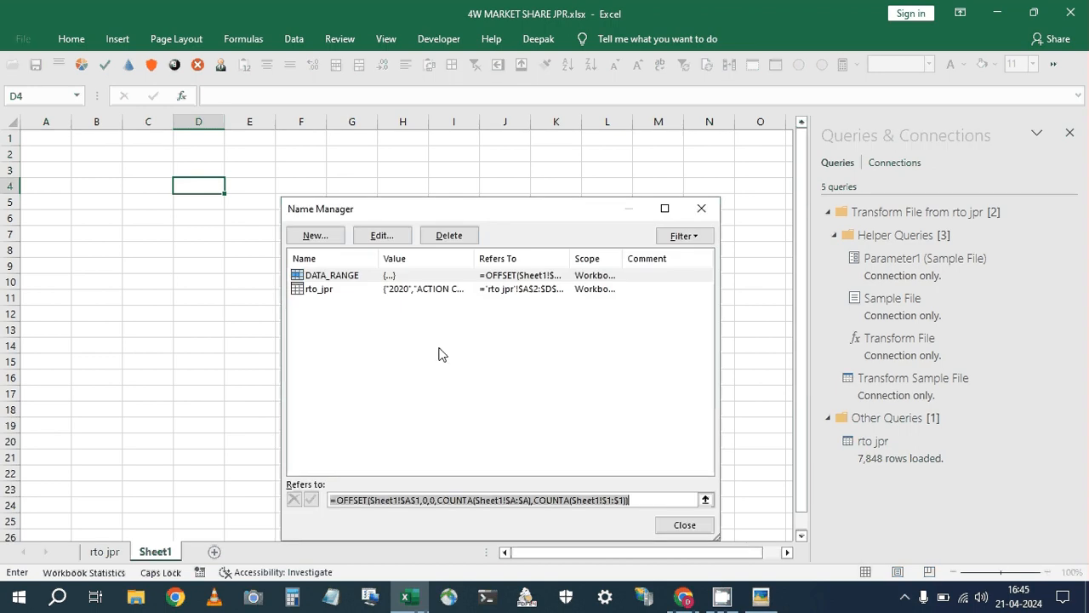
# Delete the workbook-scoped name DATA_RANGE and close the Name Manager.
pyautogui.click(513, 276)
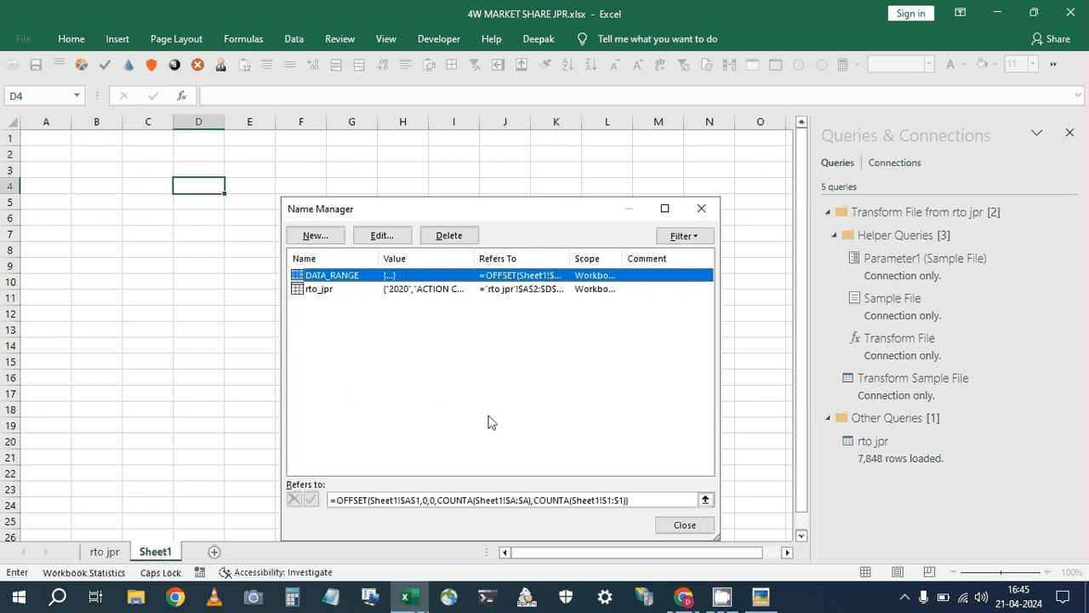
pyautogui.press('Delete')
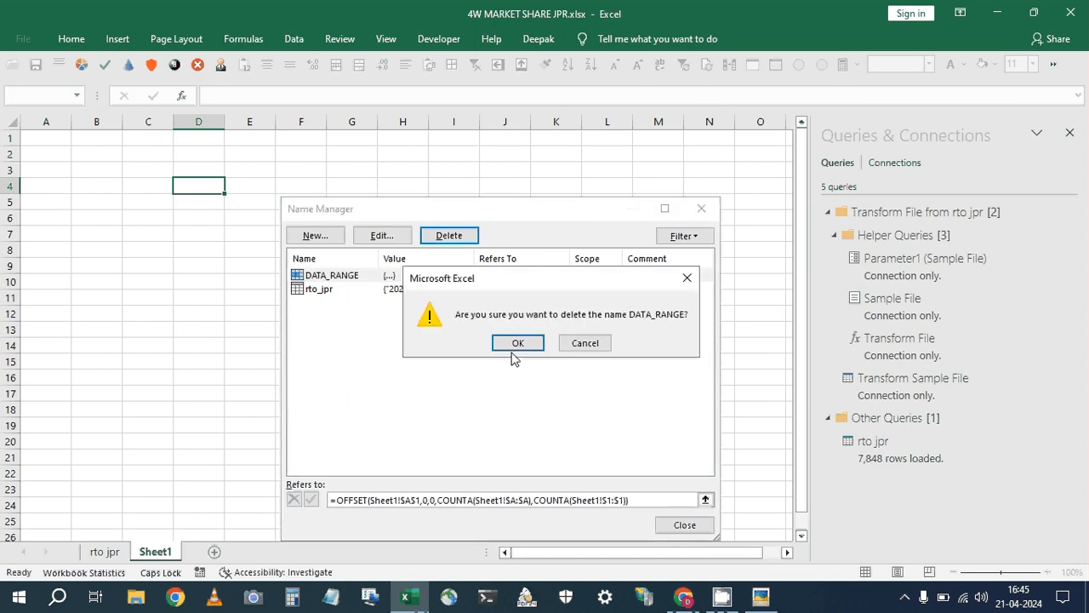
pyautogui.click(516, 344)
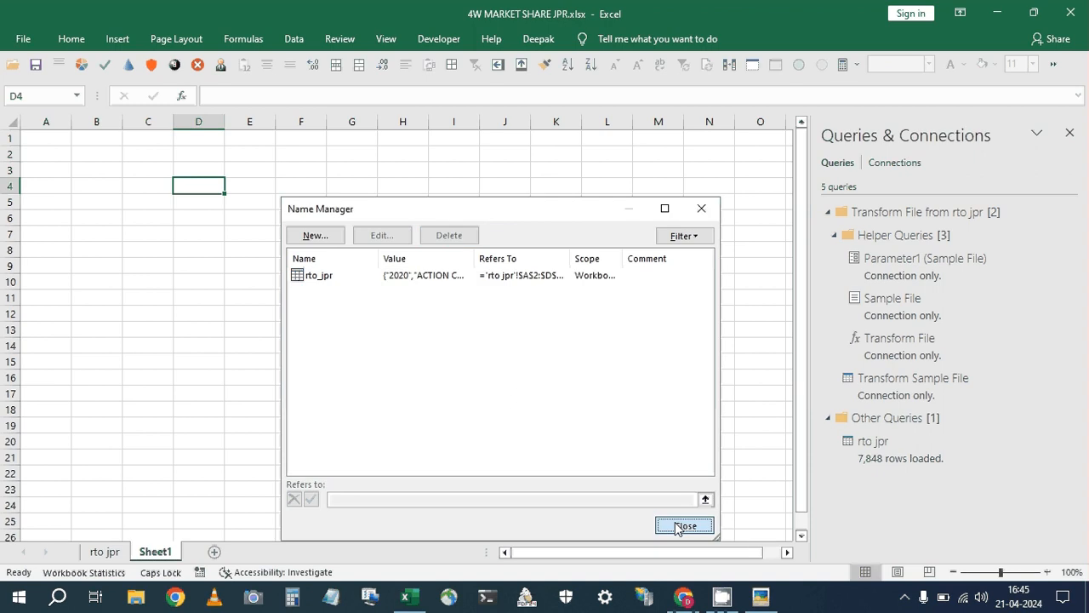
pyautogui.click(685, 526)
# From the rto jpr sheet, define a workbook-scoped name DATA_RANGE that refers to the copied OFFSET formula.
pyautogui.hotkey('ctrl', 'pageup')
pyautogui.click(614, 233)
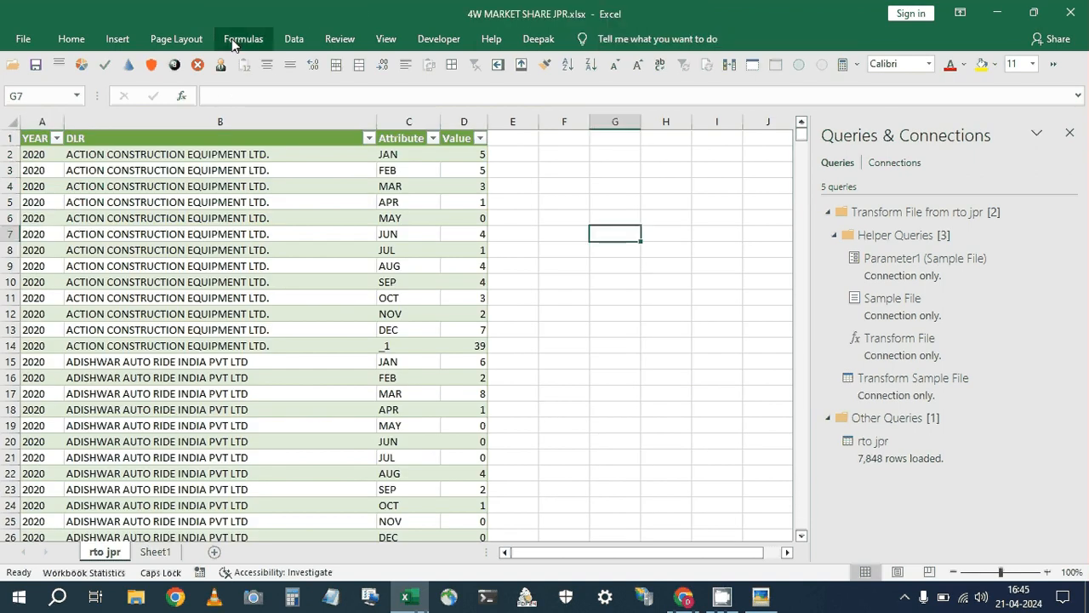
pyautogui.hotkey('ctrl', 'F3')
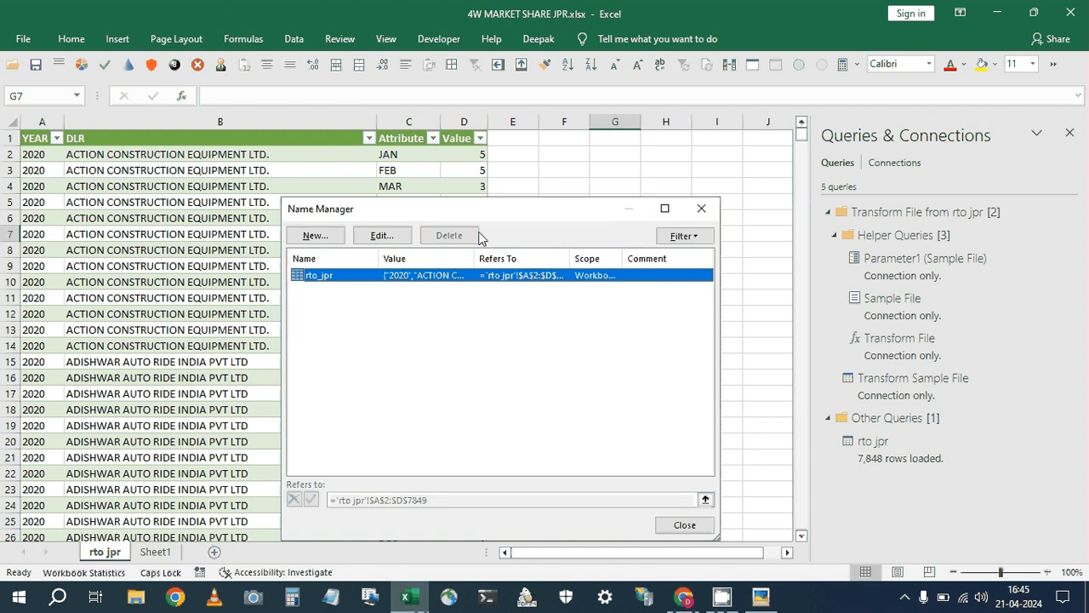
pyautogui.click(315, 235)
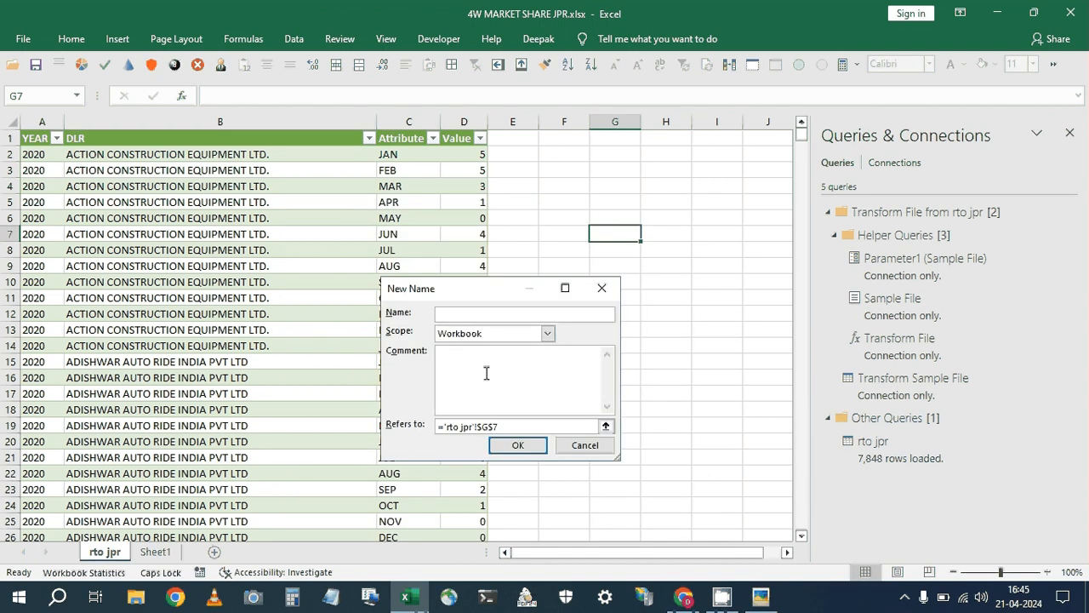
pyautogui.write('DATA_RANGE')
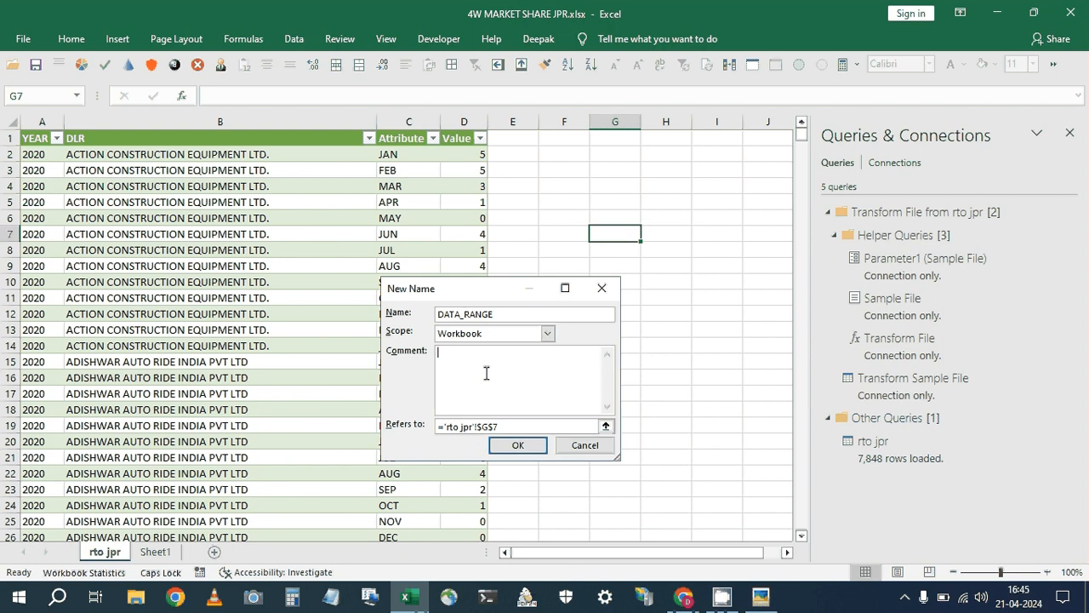
pyautogui.click(486, 373)
pyautogui.press('Tab')
pyautogui.hotkey('ctrl', 'v')
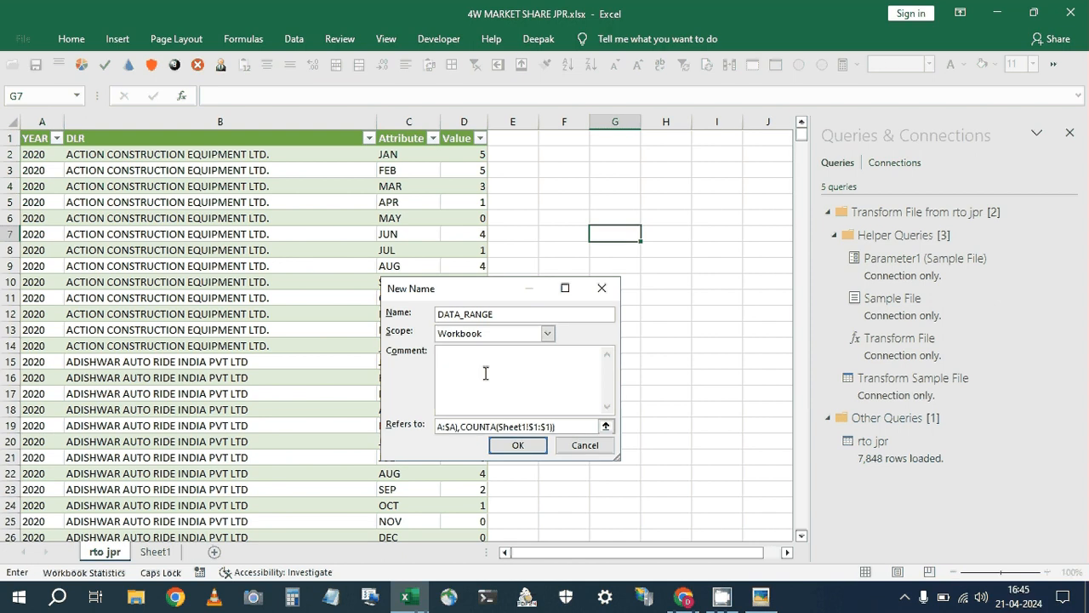
pyautogui.click(515, 445)
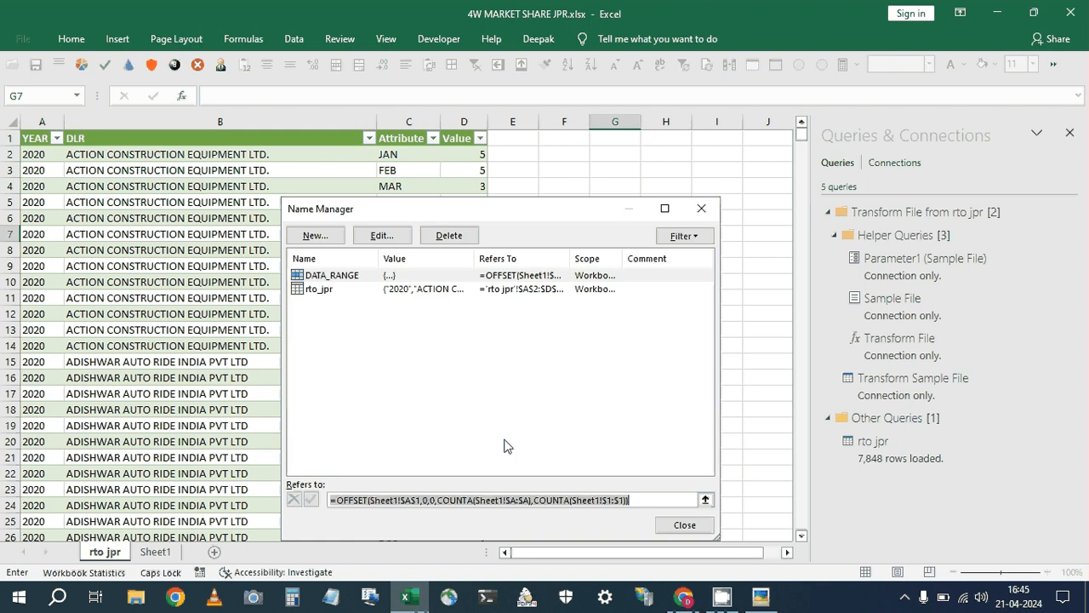
# In the DATA_RANGE formula, replace Sheet1 in the OFFSET starting reference $A$1 with rto_jpr.
pyautogui.click(399, 500)
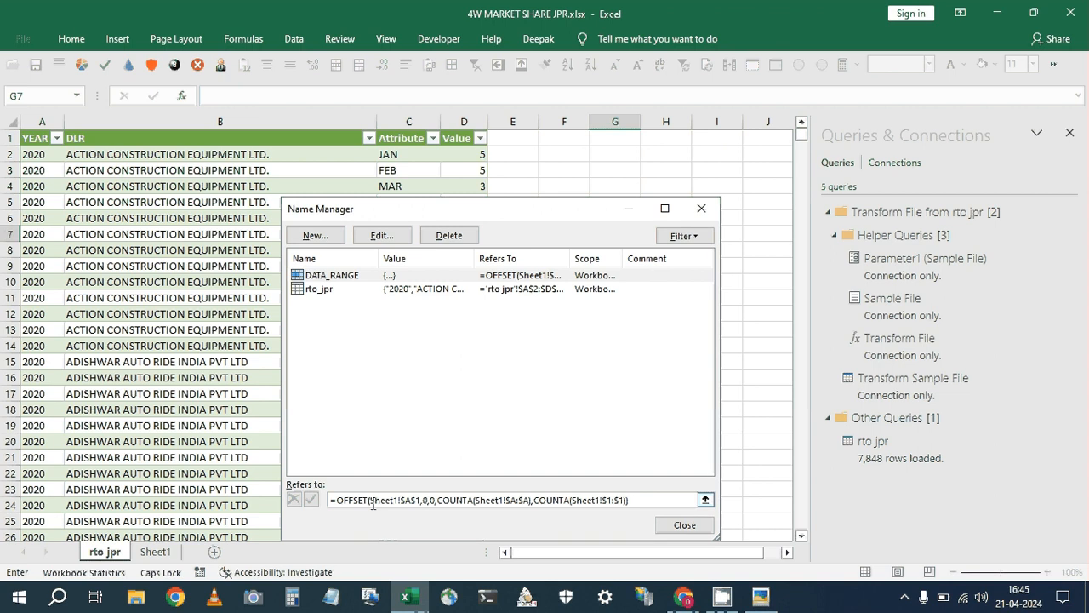
pyautogui.doubleClick(372, 502)
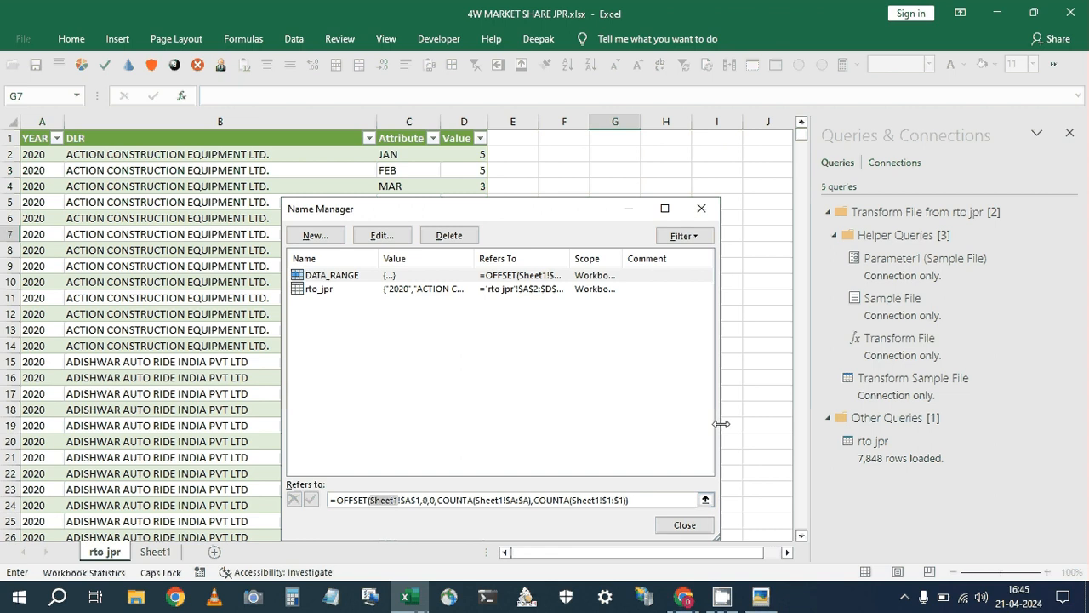
pyautogui.press('capslock')
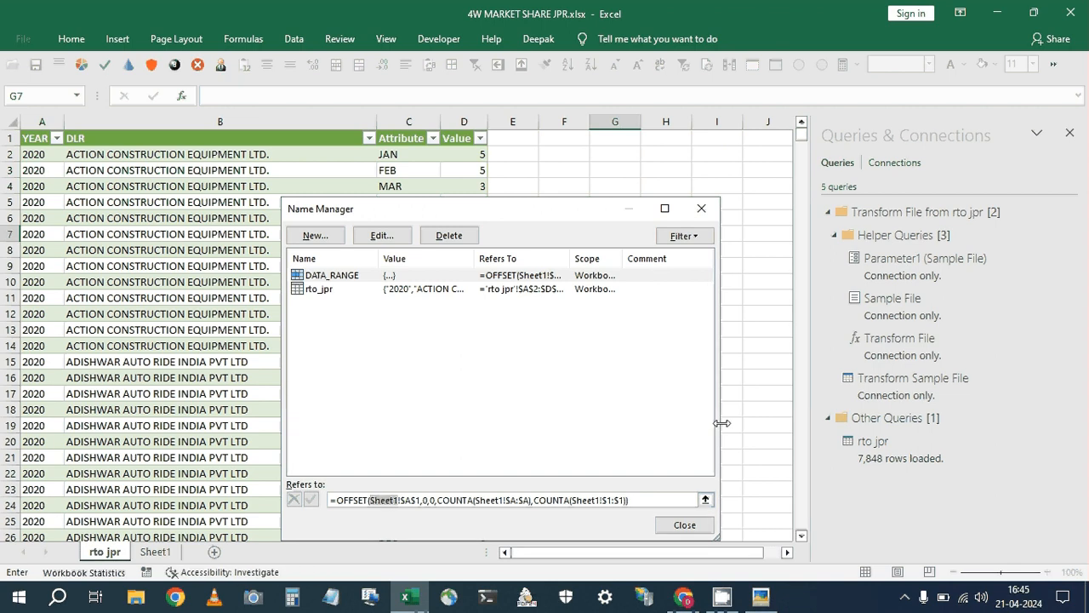
pyautogui.write('rto_')
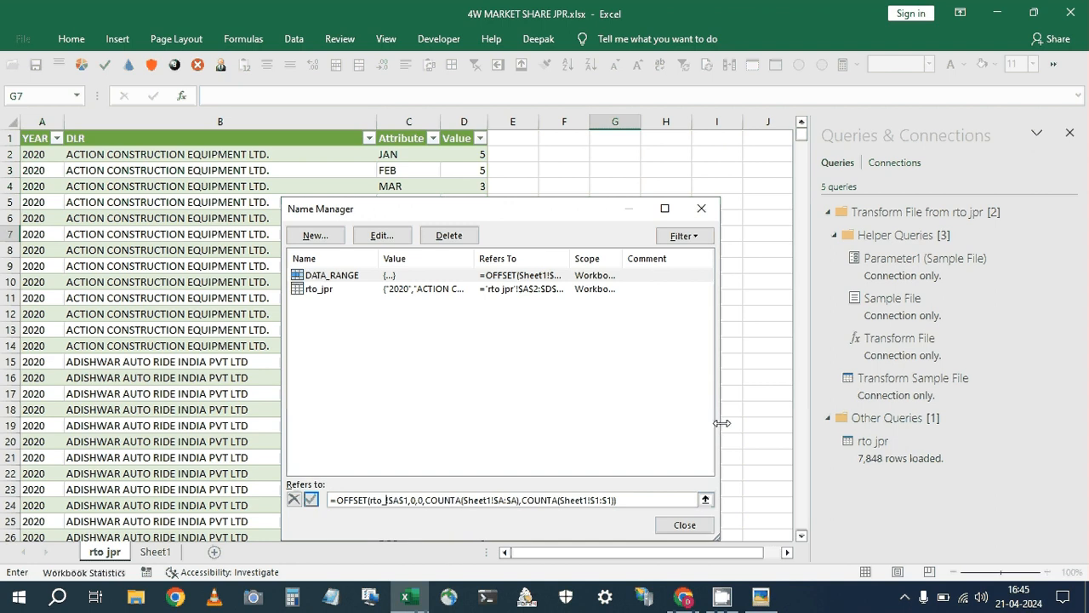
pyautogui.write('j')
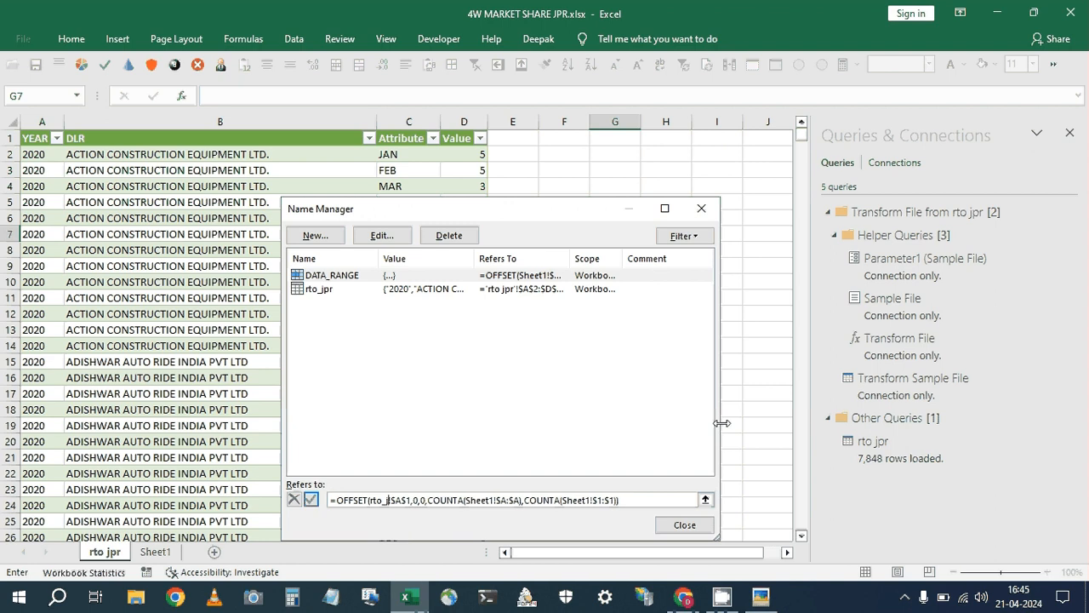
pyautogui.write('pr!')
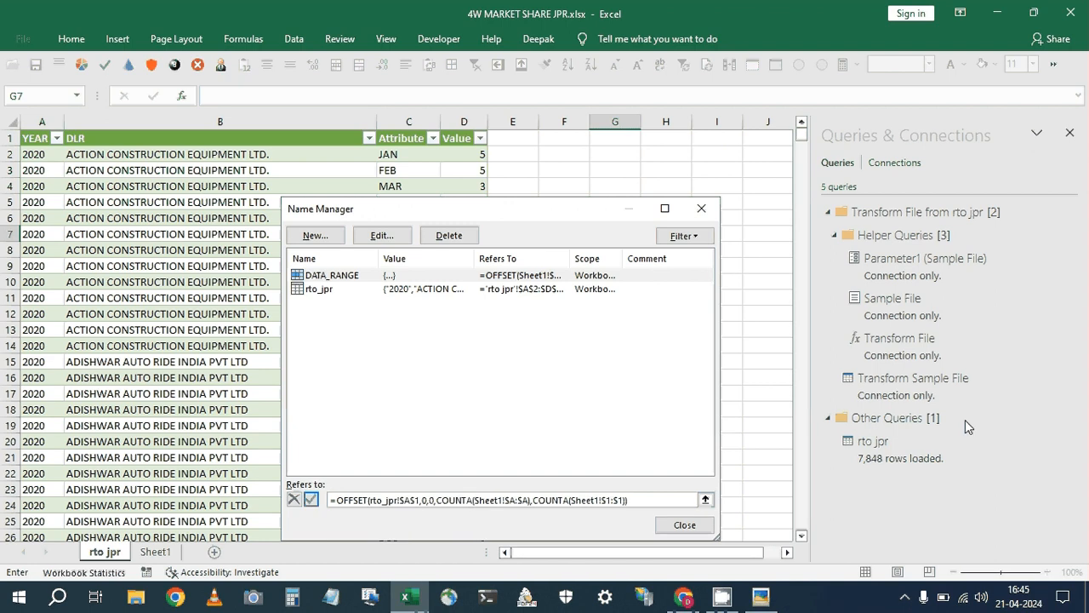
# In the DATA_RANGE formula, replace Sheet1 with rto_jpr in the COUNTA($1:$1) argument, save the change and close the Name Manager.
pyautogui.click(601, 499)
pyautogui.press('BackSpace')
pyautogui.press('BackSpace')
pyautogui.press('BackSpace')
pyautogui.press('BackSpace')
pyautogui.press('BackSpace')
pyautogui.press('BackSpace')
pyautogui.press('BackSpace')
pyautogui.write('rt')
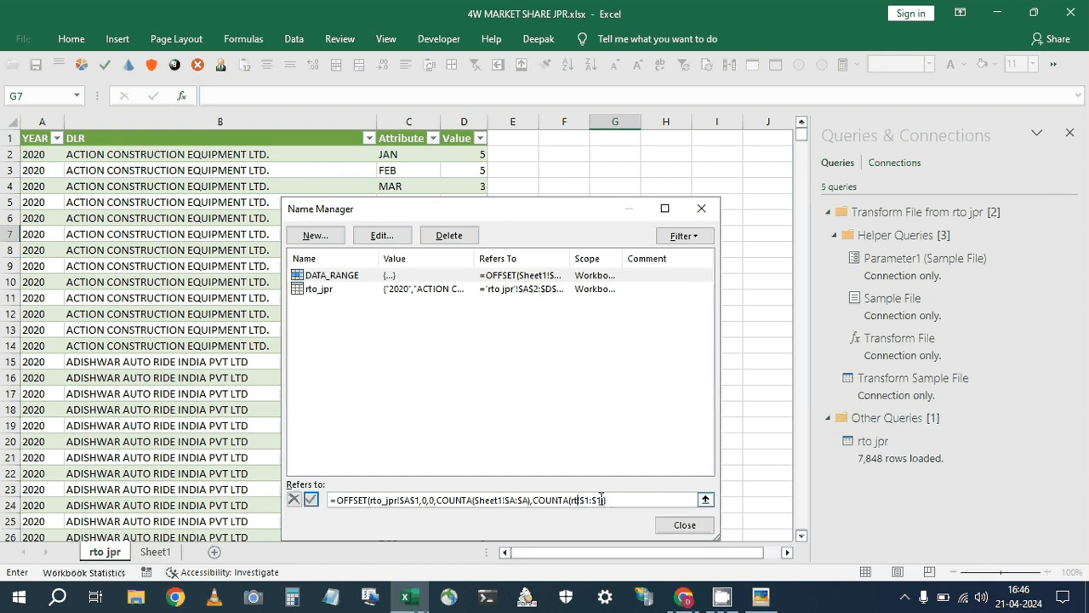
pyautogui.write('o_jpr!')
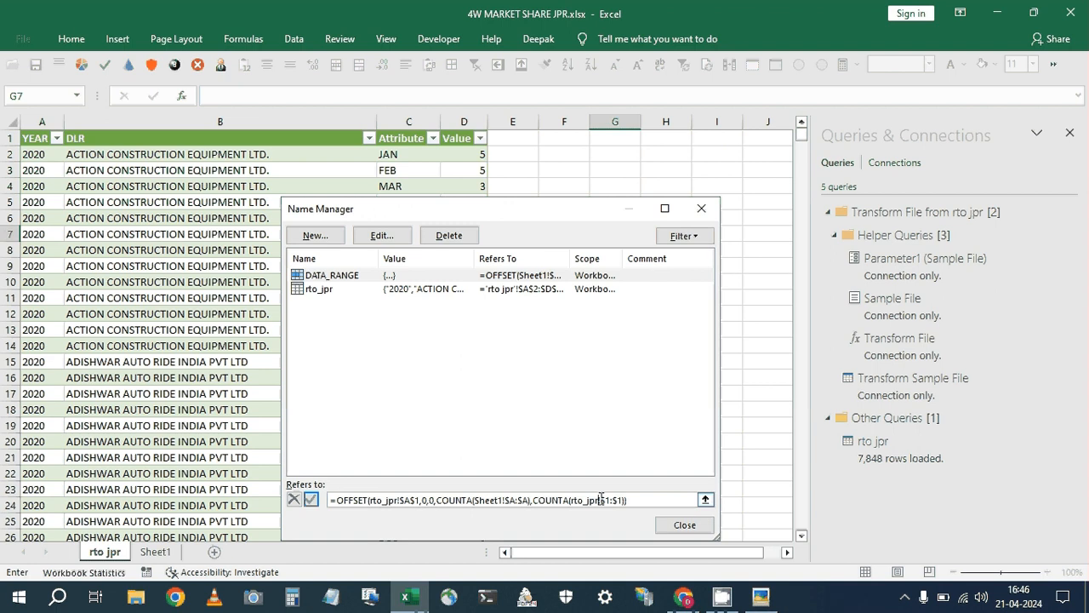
pyautogui.press('Return')
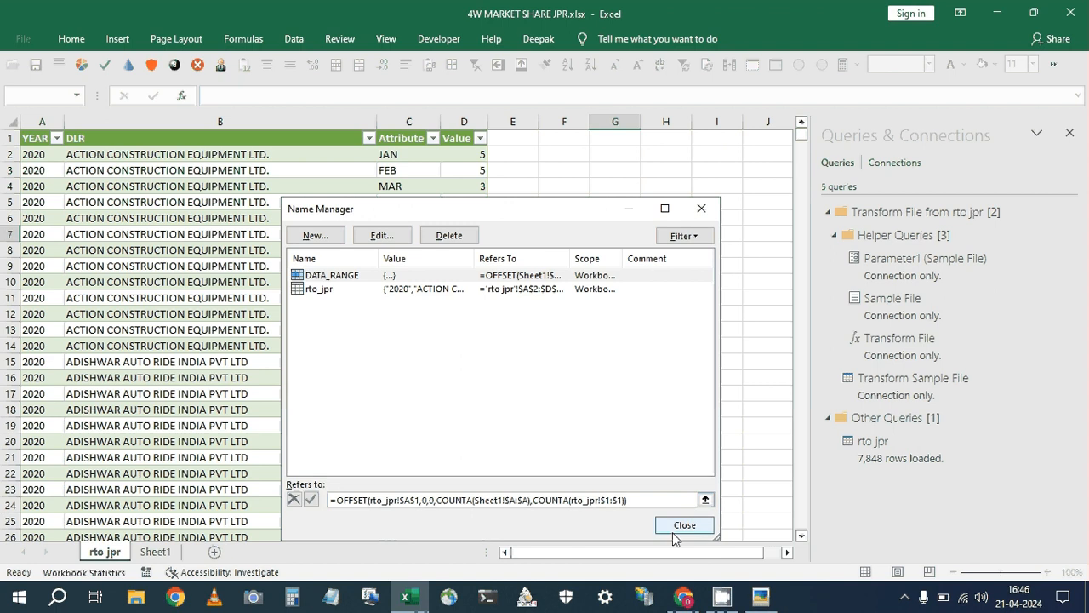
pyautogui.click(677, 530)
pyautogui.click(517, 344)
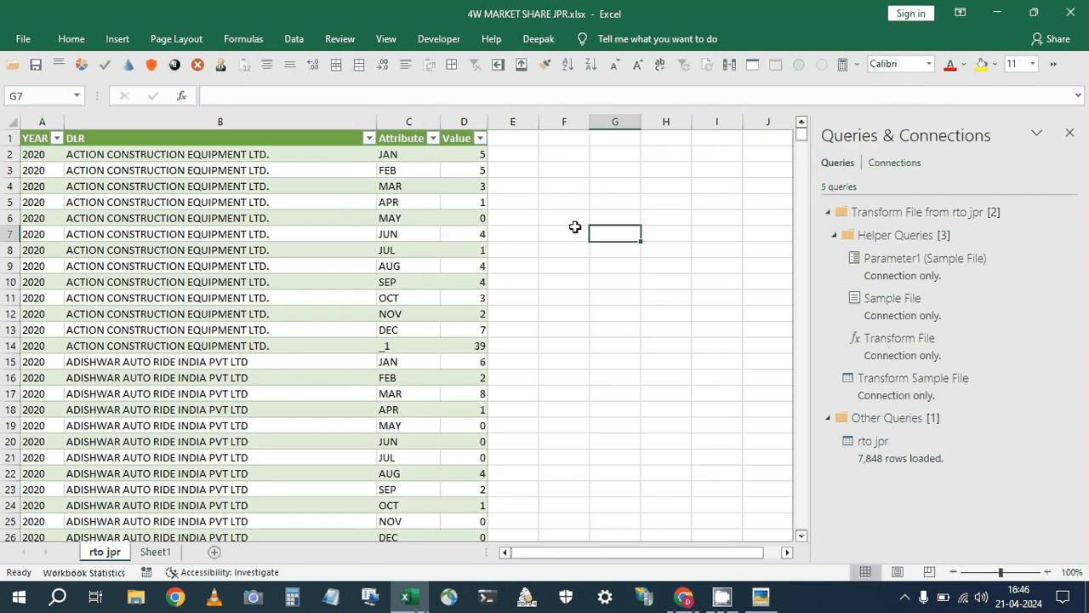
# Try the formula =DATA_RANGE in cell G7, both as a normal and as an array formula, and clear the cell.
pyautogui.write('=')
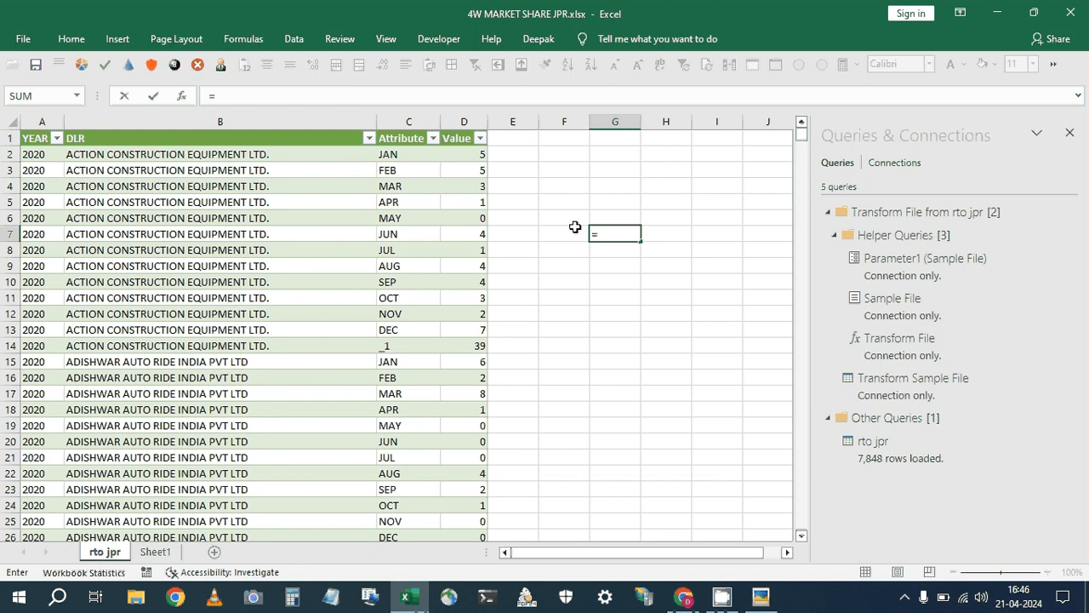
pyautogui.write('DATA_RANGE')
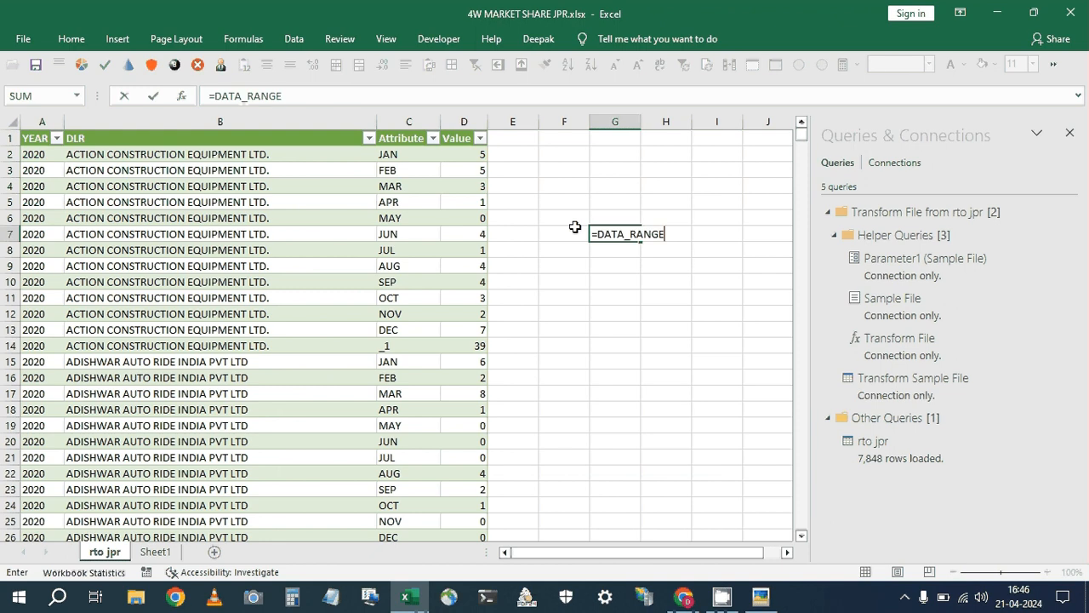
pyautogui.press('Return')
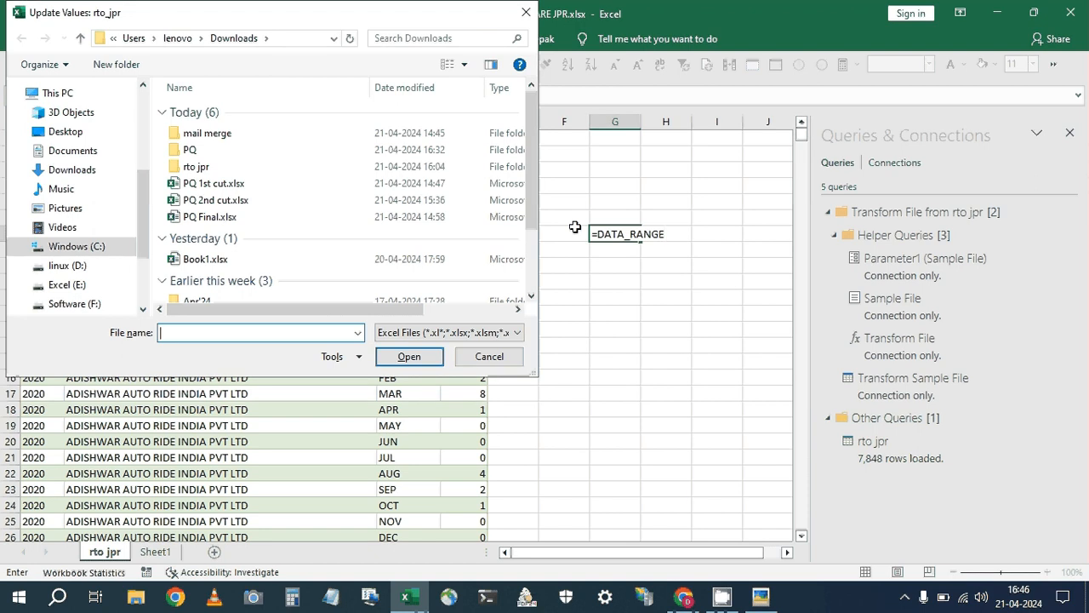
pyautogui.press('Escape')
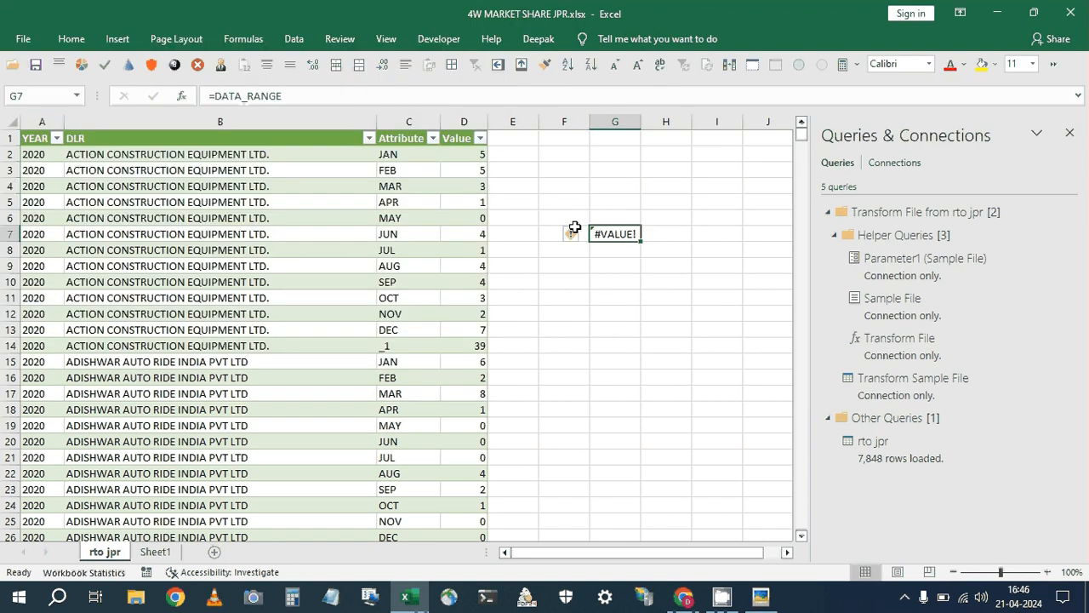
pyautogui.press('F2')
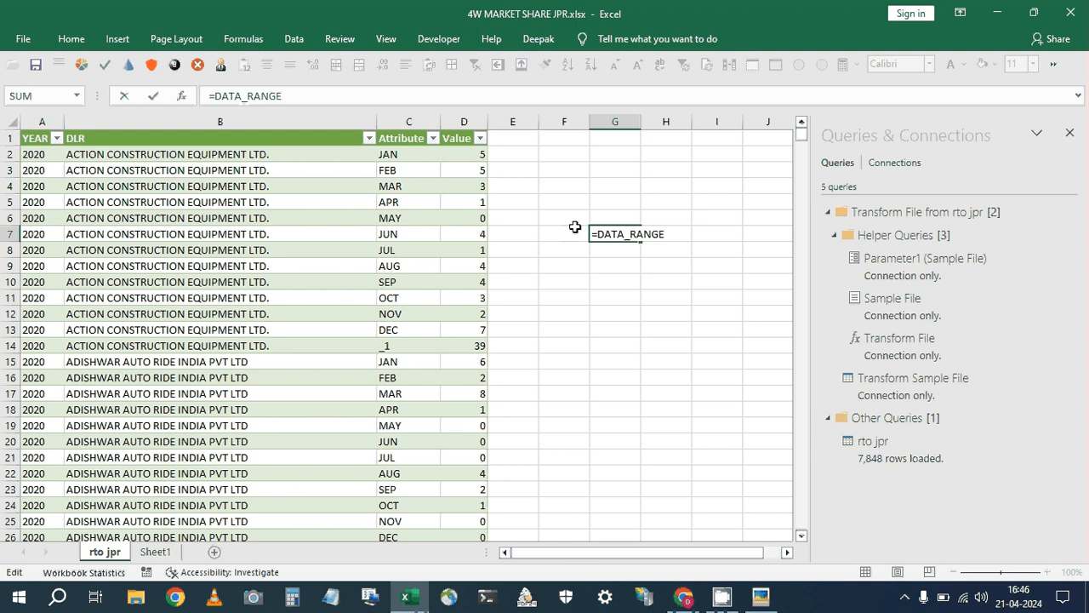
pyautogui.hotkey('ctrl', 'shift', 'Return')
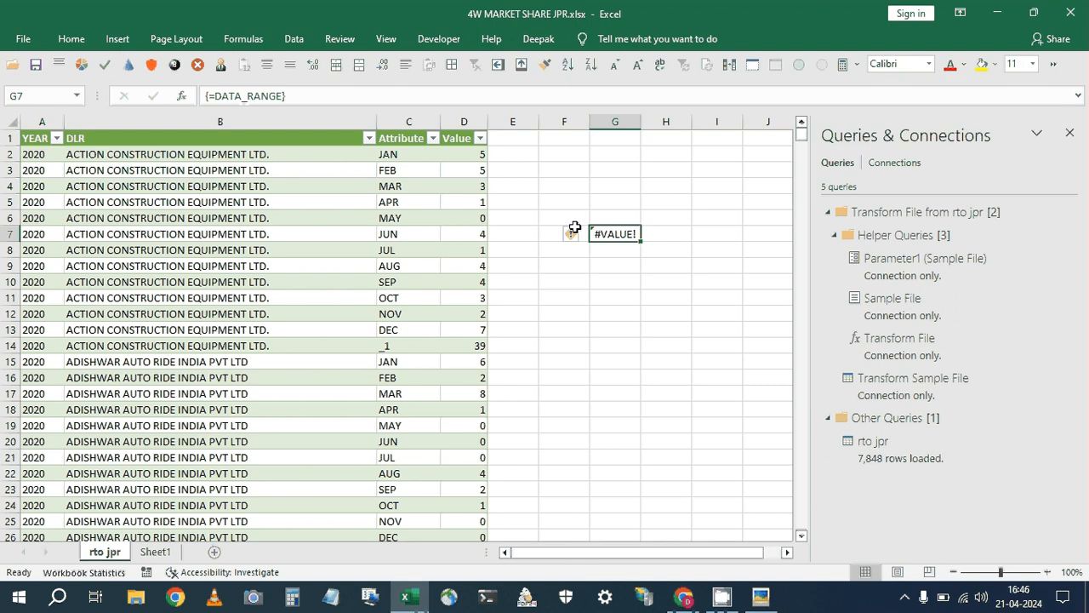
pyautogui.press('Delete')
pyautogui.click(559, 204)
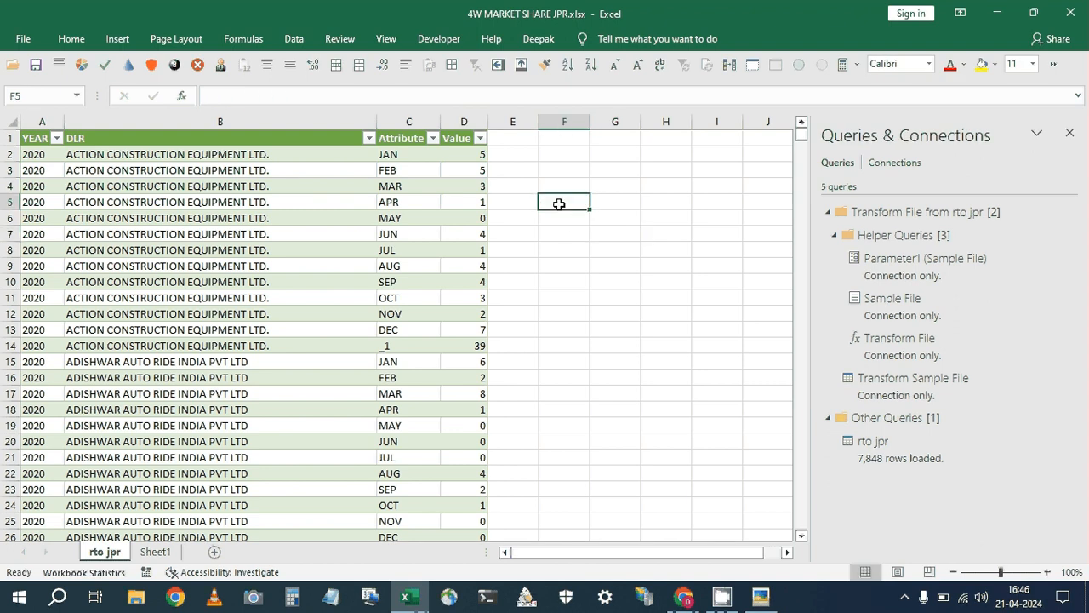
# Delete the name DATA_RANGE from the Name Manager and close it.
pyautogui.click(244, 39)
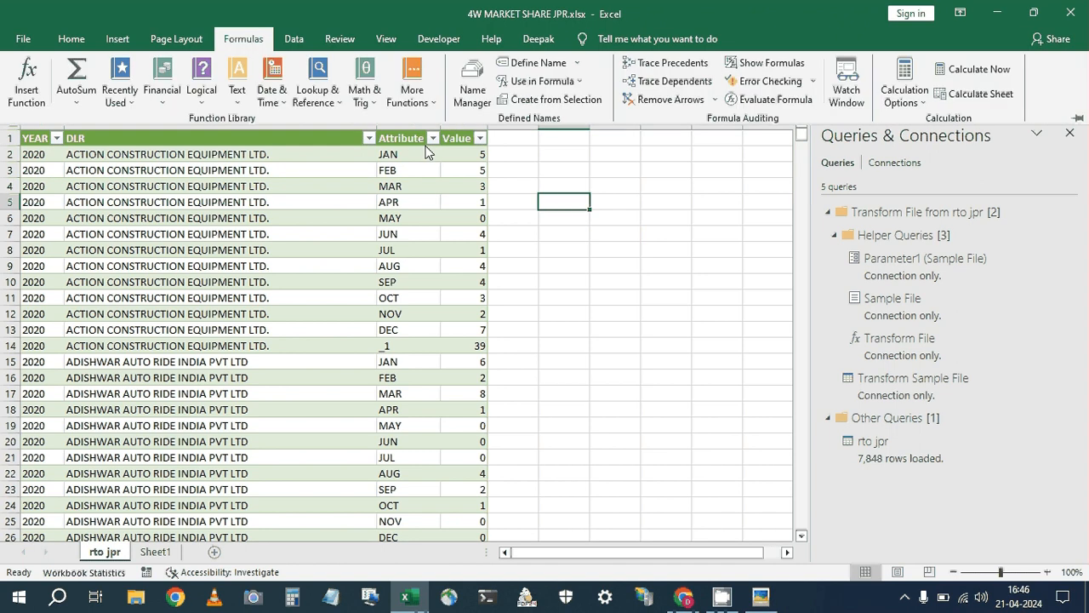
pyautogui.click(472, 86)
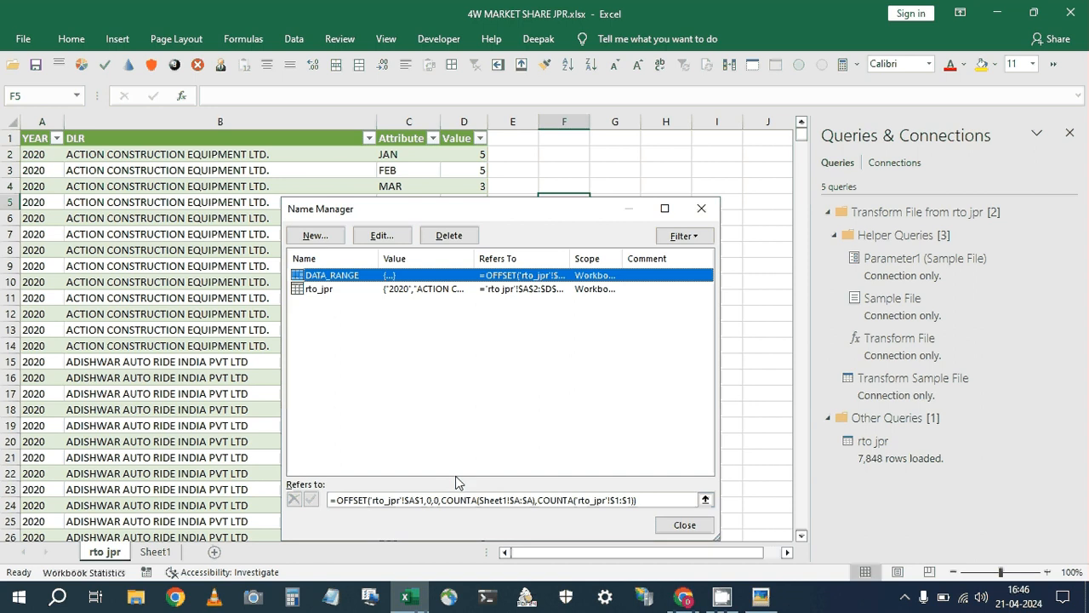
pyautogui.click(449, 236)
pyautogui.press('Return')
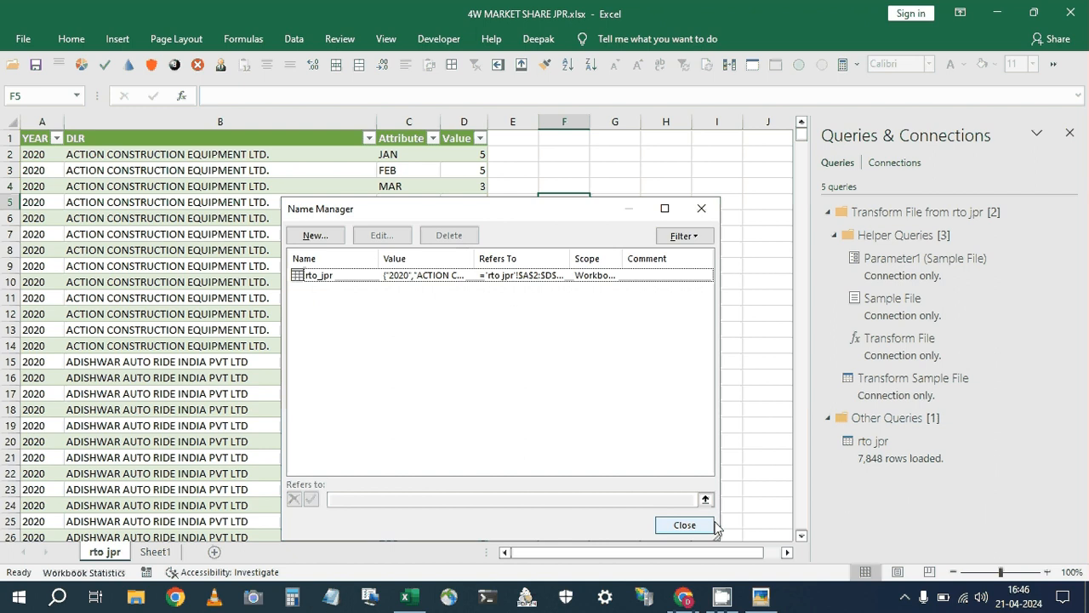
pyautogui.click(685, 525)
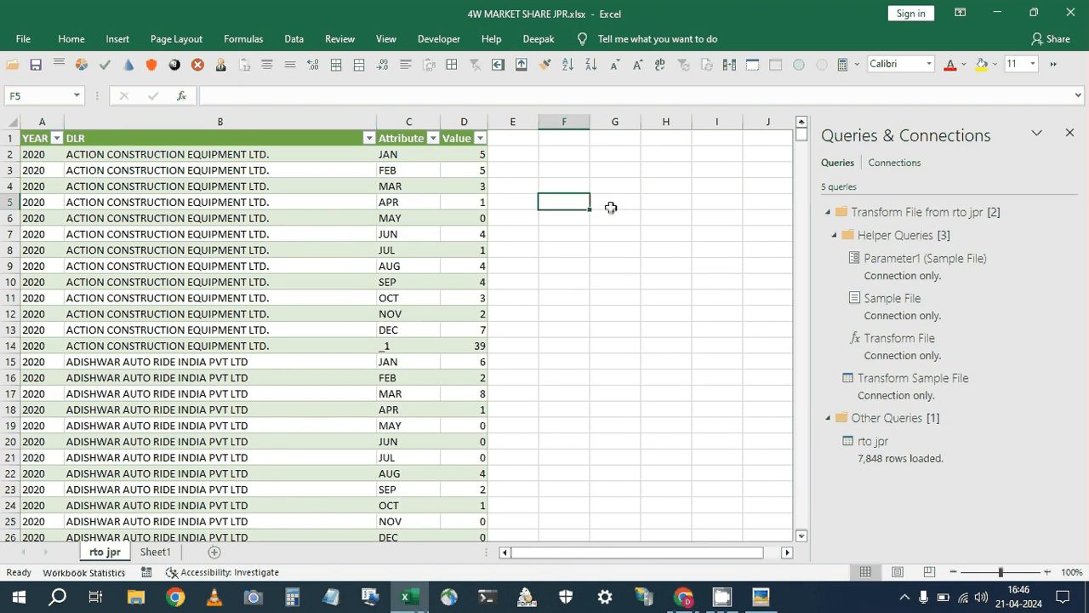
# In cell F5, begin an OFFSET formula from $A$1 with 0 rows, 0 columns and COUNTA($A:$A) as the height.
pyautogui.write('=of')
pyautogui.press('Tab')
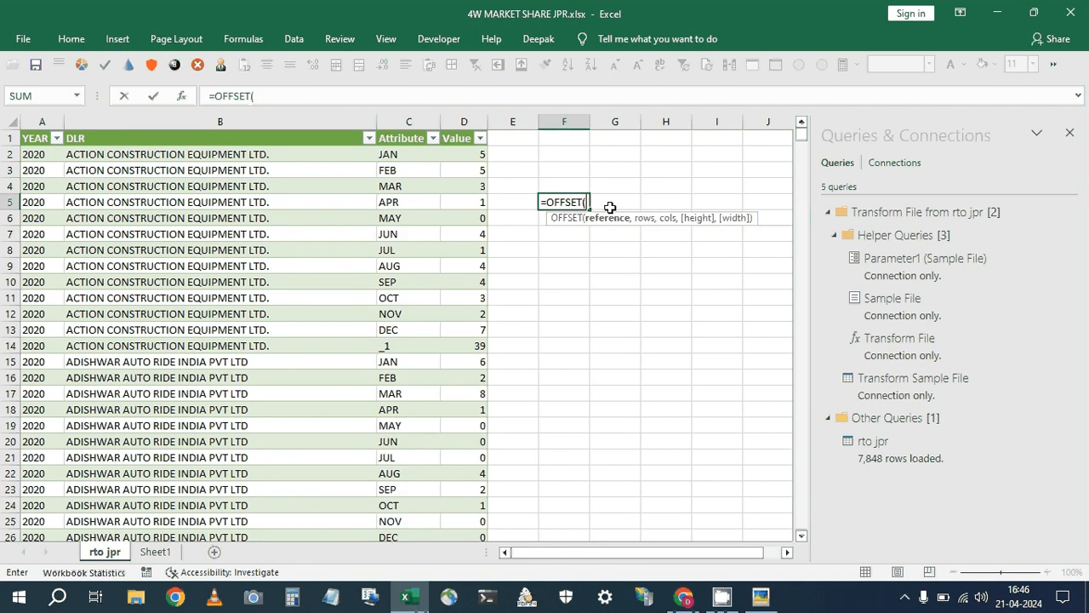
pyautogui.write('$A$1')
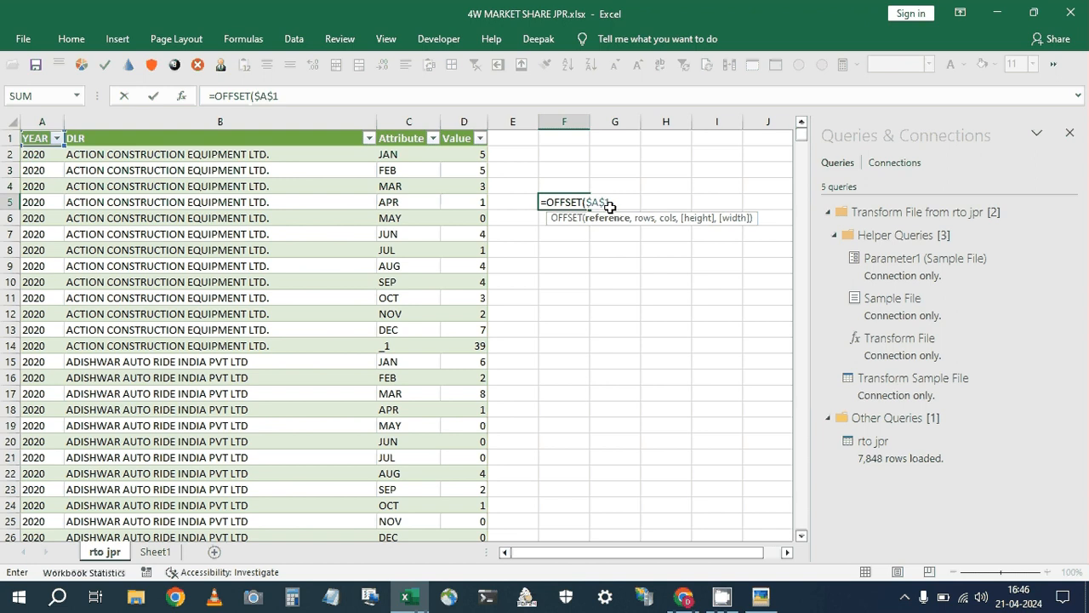
pyautogui.write(',0,0,co')
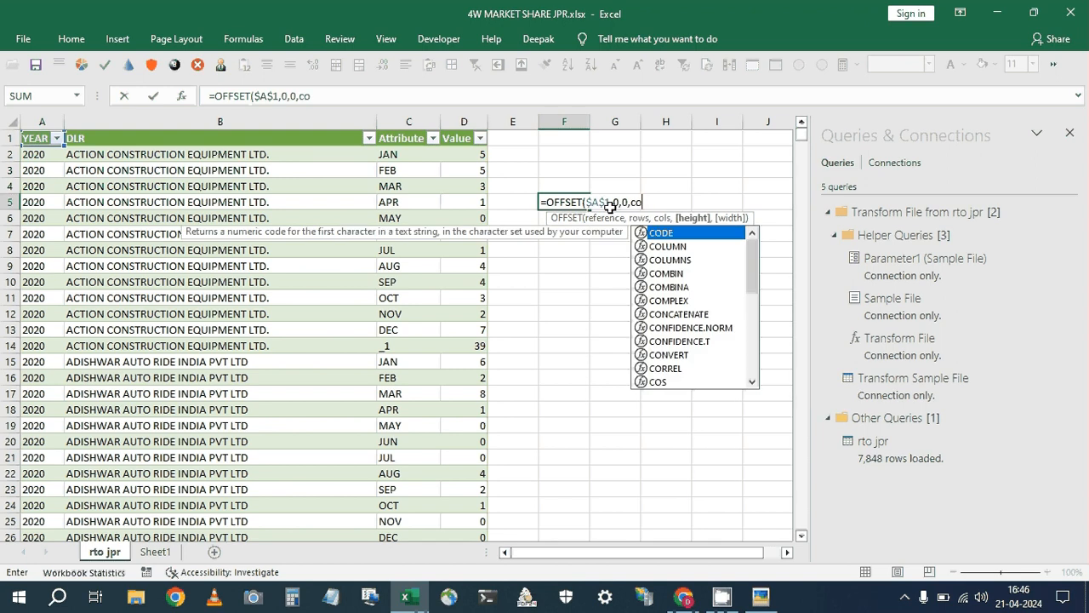
pyautogui.write('unta')
pyautogui.press('Tab')
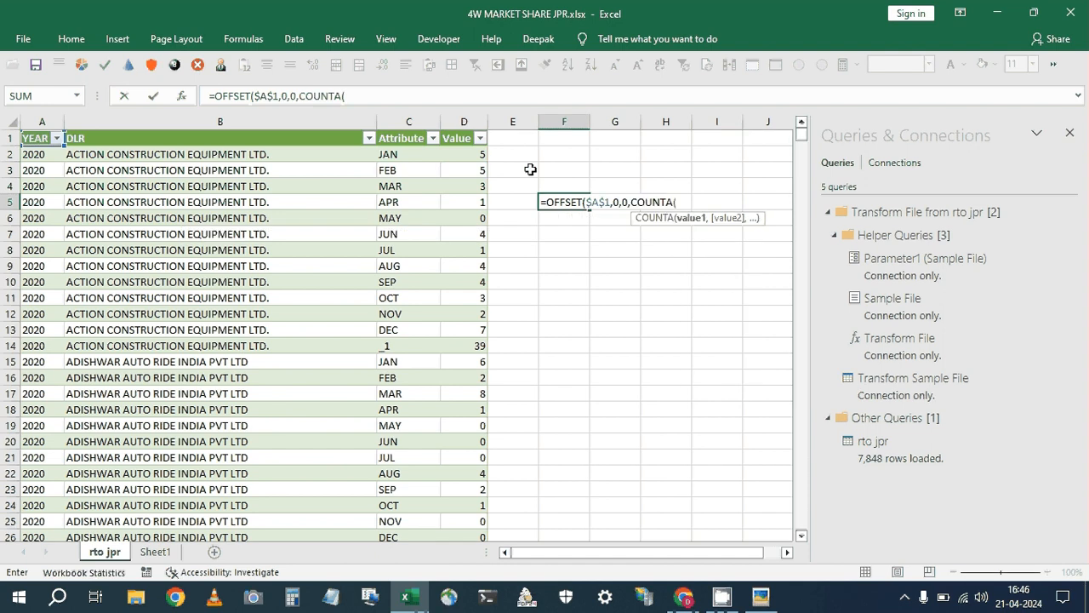
pyautogui.click(43, 120)
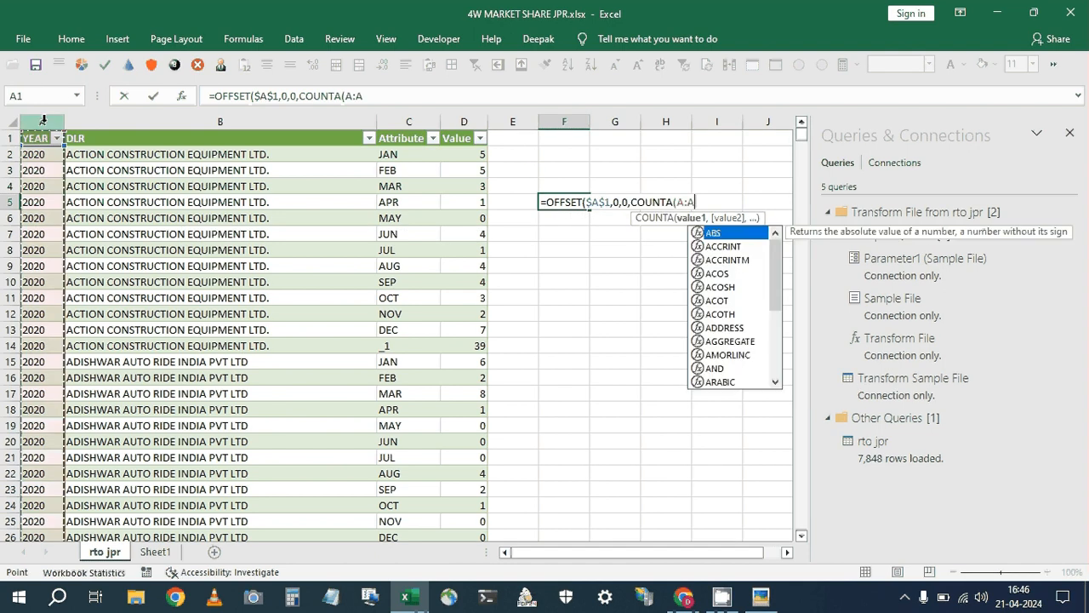
pyautogui.press('F4')
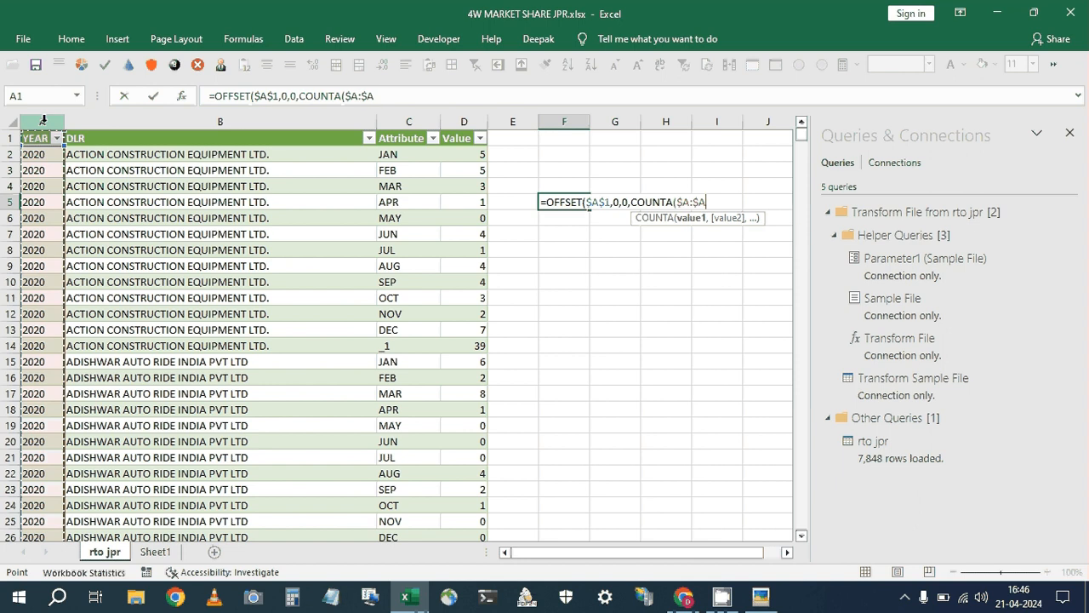
# Complete the OFFSET formula in F5 with COUNTA($1:$1) as the width and enter it.
pyautogui.write('),coun')
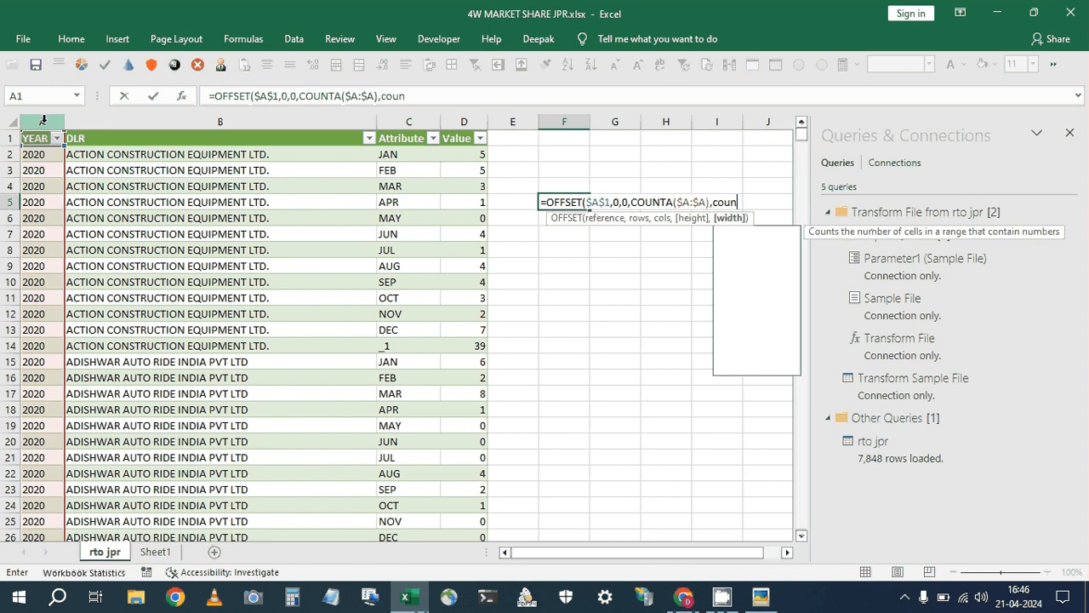
pyautogui.write('ta')
pyautogui.press('Tab')
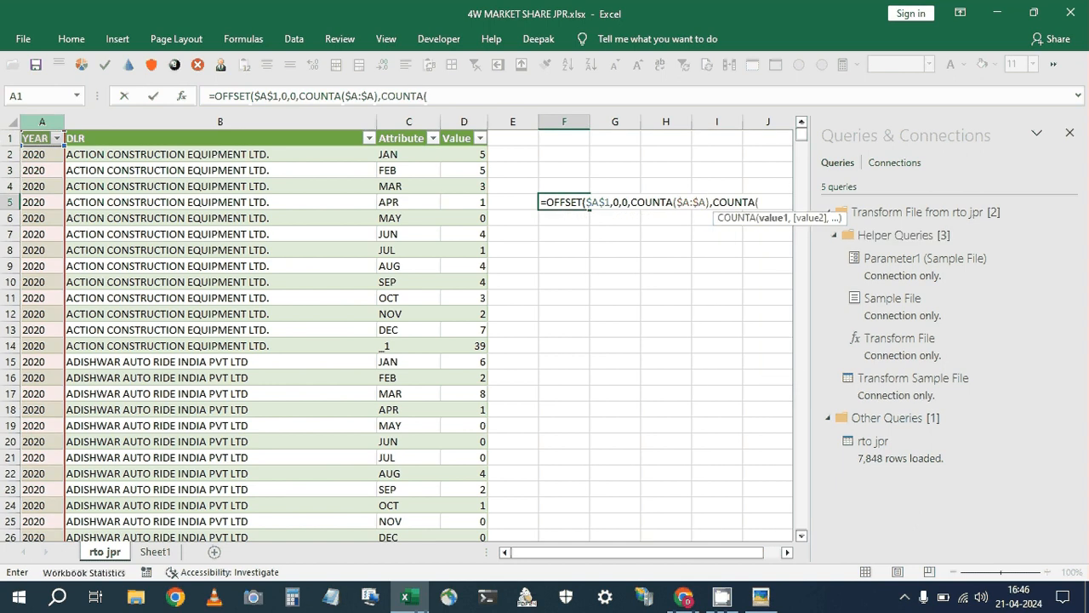
pyautogui.click(6, 137)
pyautogui.press('F4')
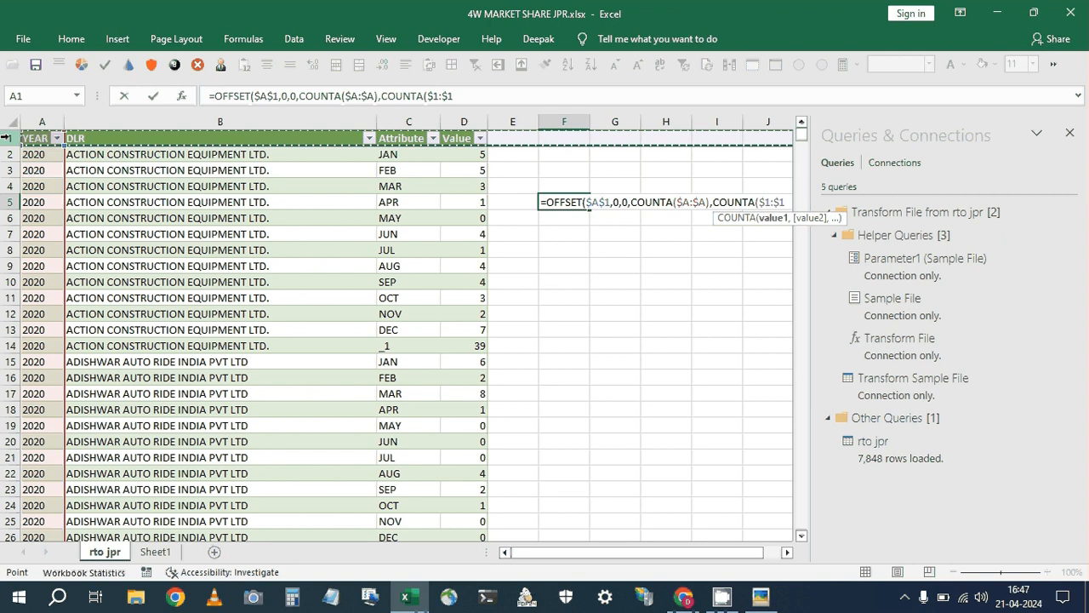
pyautogui.press('Return')
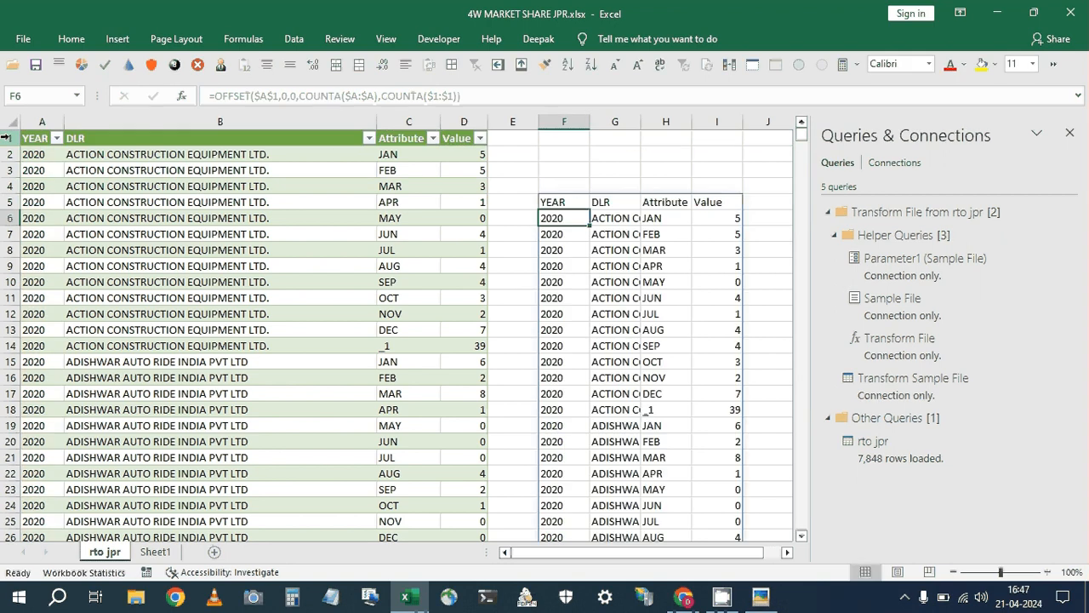
# Cut the whole OFFSET formula text out of cell F5, leaving the cell empty.
pyautogui.press('Up')
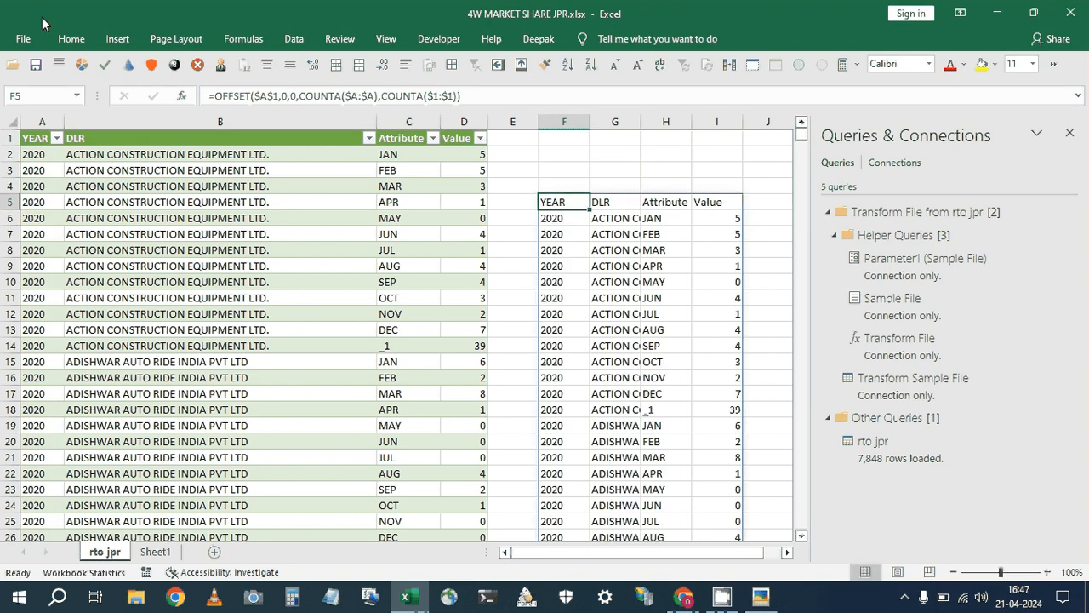
pyautogui.press('F2')
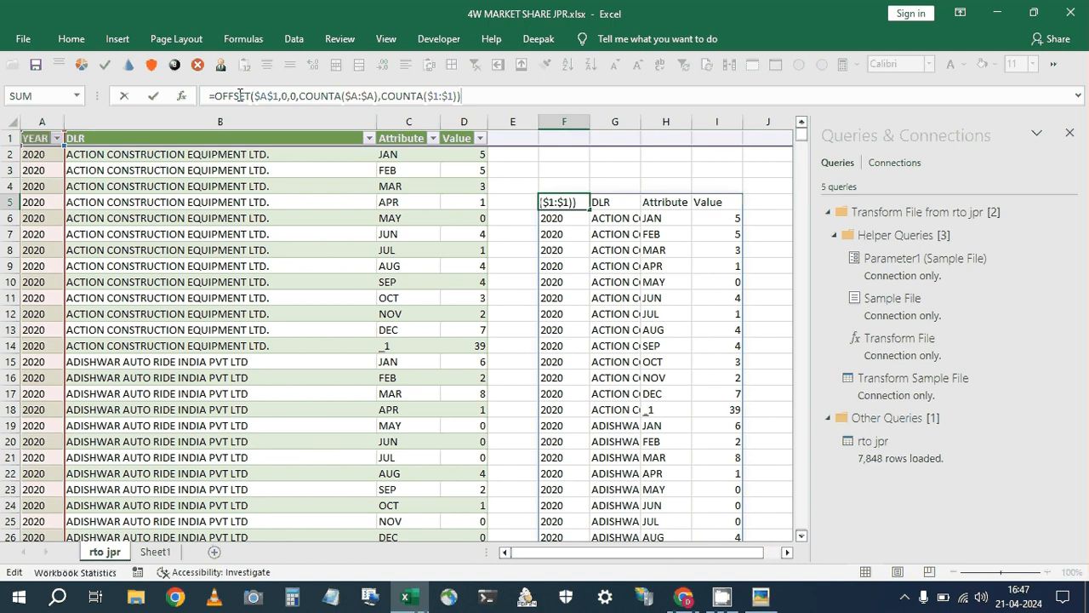
pyautogui.moveTo(240, 95); pyautogui.dragTo(218, 87)
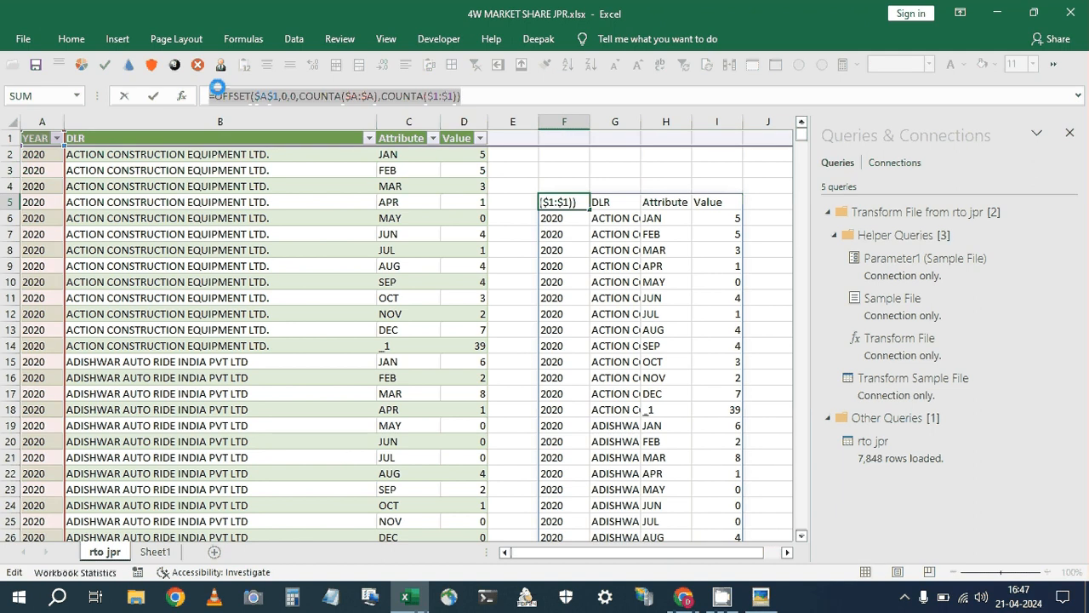
pyautogui.press('Delete')
pyautogui.press('Return')
# Create a new name in the Name Manager called DATA_RANGE with workbook scope.
pyautogui.hotkey('ctrl', 'F3')
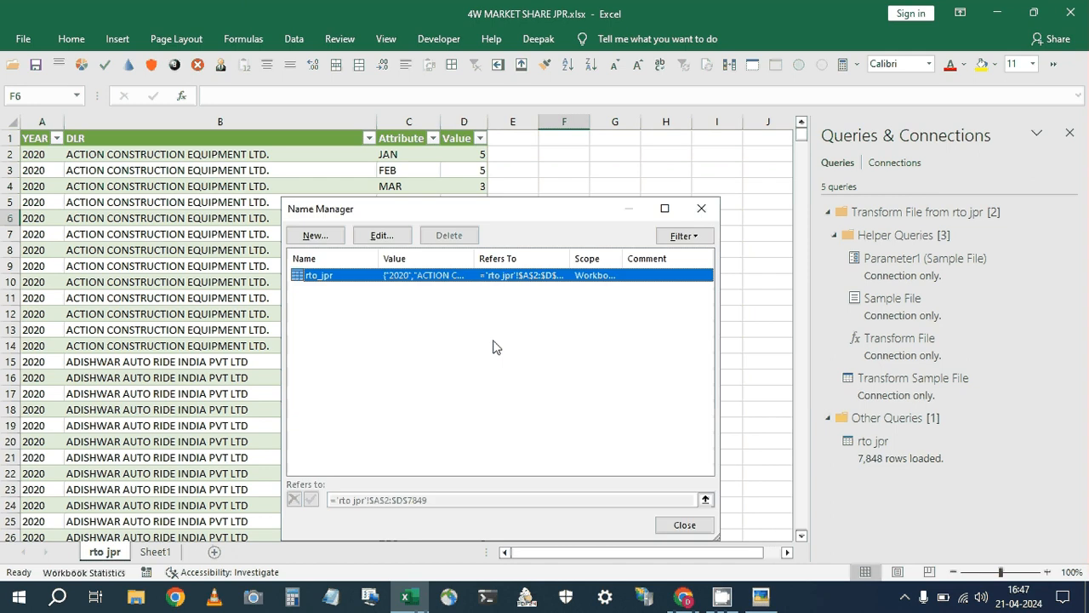
pyautogui.hotkey('alt', 'n')
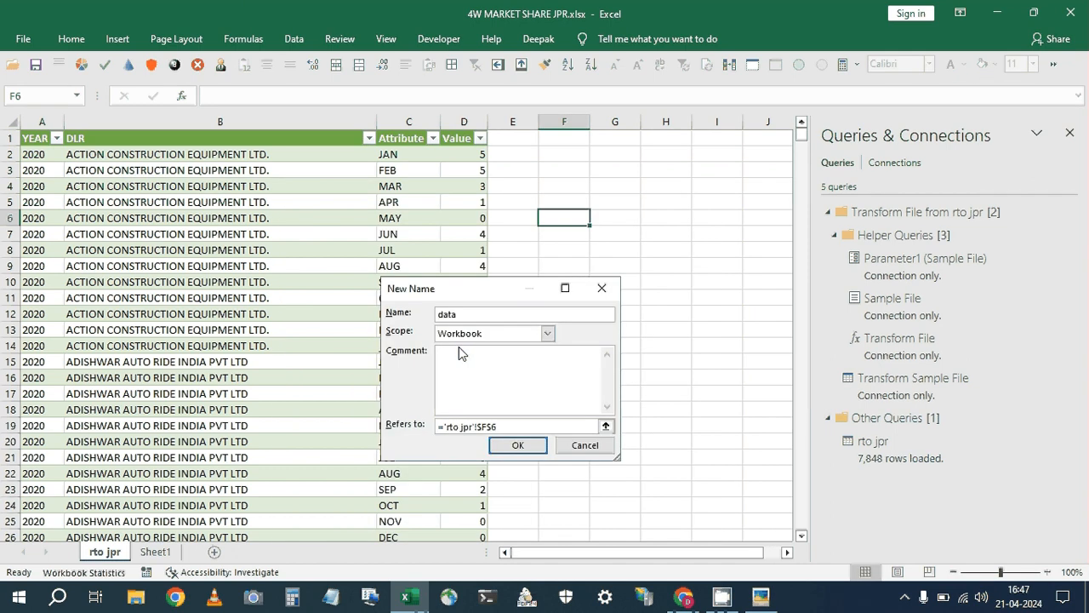
pyautogui.write('data_r')
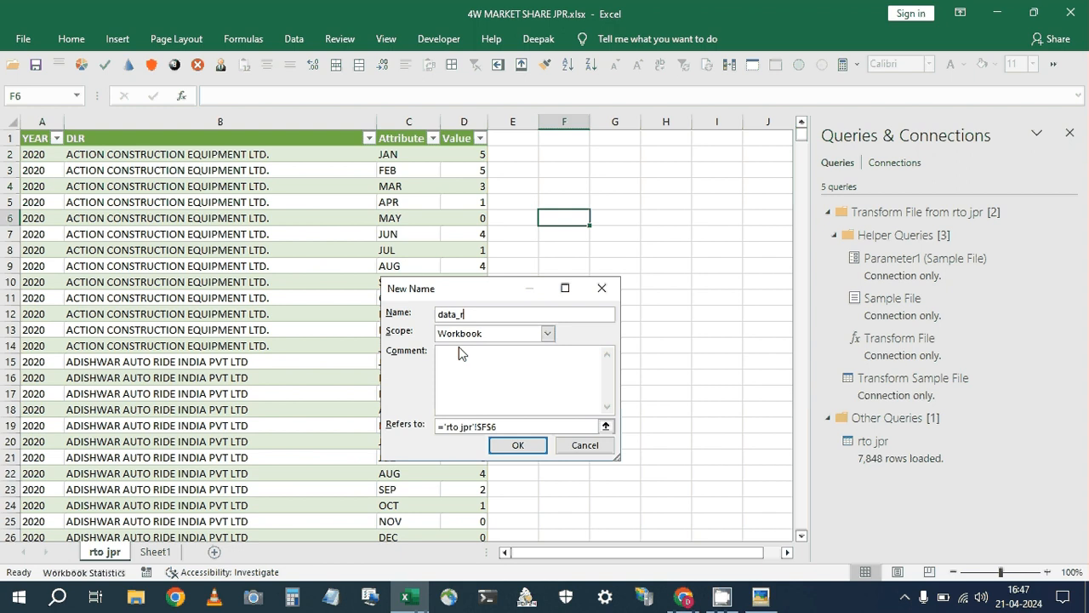
pyautogui.press('BackSpace')
pyautogui.press('BackSpace')
pyautogui.press('BackSpace')
pyautogui.press('BackSpace')
pyautogui.press('BackSpace')
pyautogui.press('BackSpace')
pyautogui.press('capslock')
pyautogui.write('DATA_RAN')
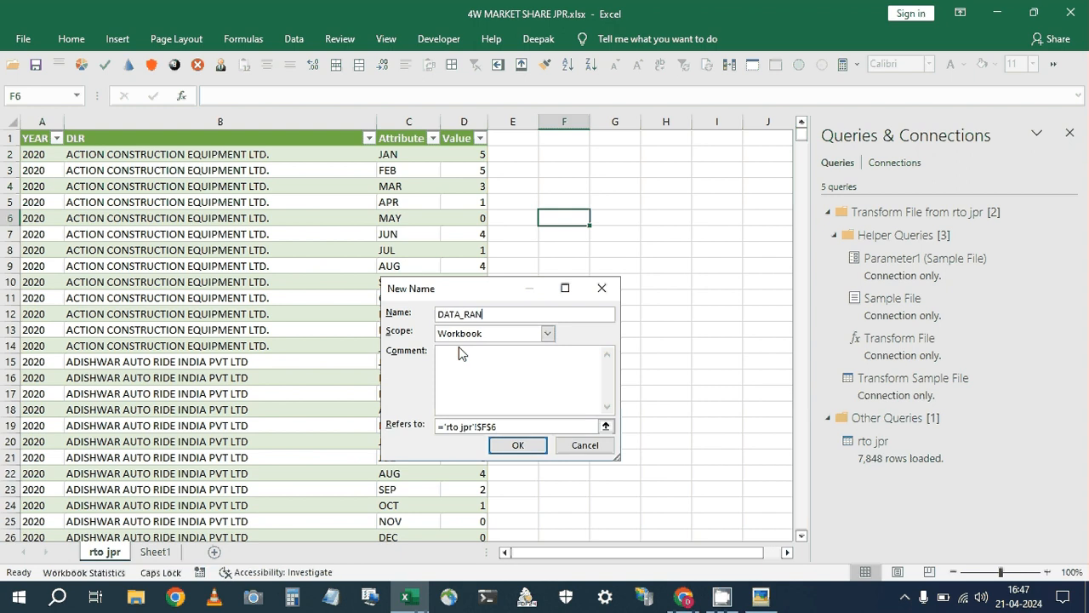
pyautogui.write('GE')
# Set the new name's reference to the cut formula =OFFSET($A$1,0,0,COUNTA($A:$A),COUNTA($1:$1)) and save the name.
pyautogui.press('Tab')
pyautogui.press('Tab')
pyautogui.press('Tab')
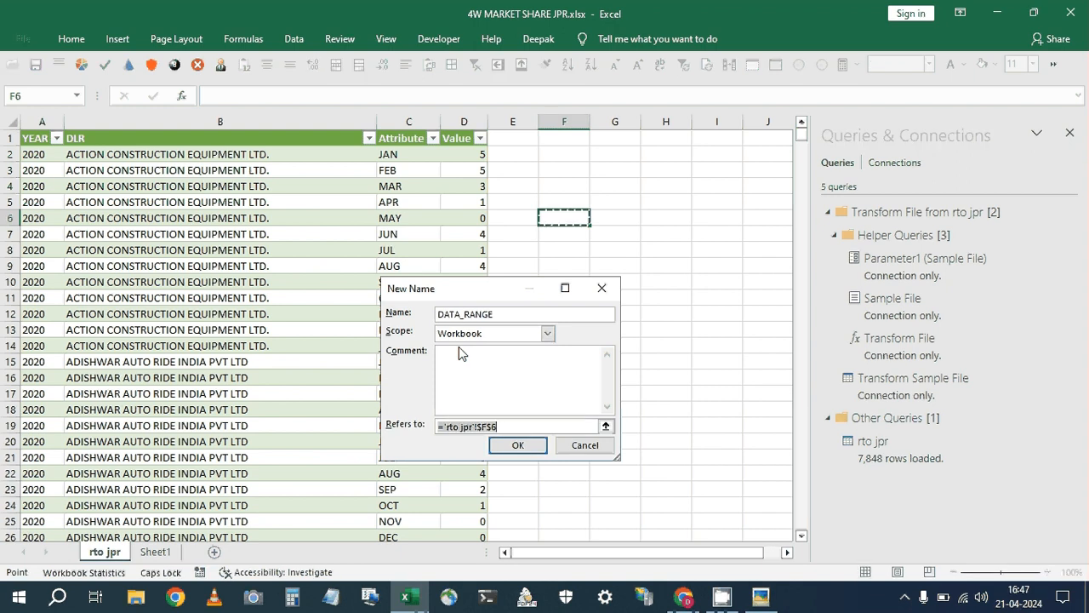
pyautogui.hotkey('ctrl', 'v')
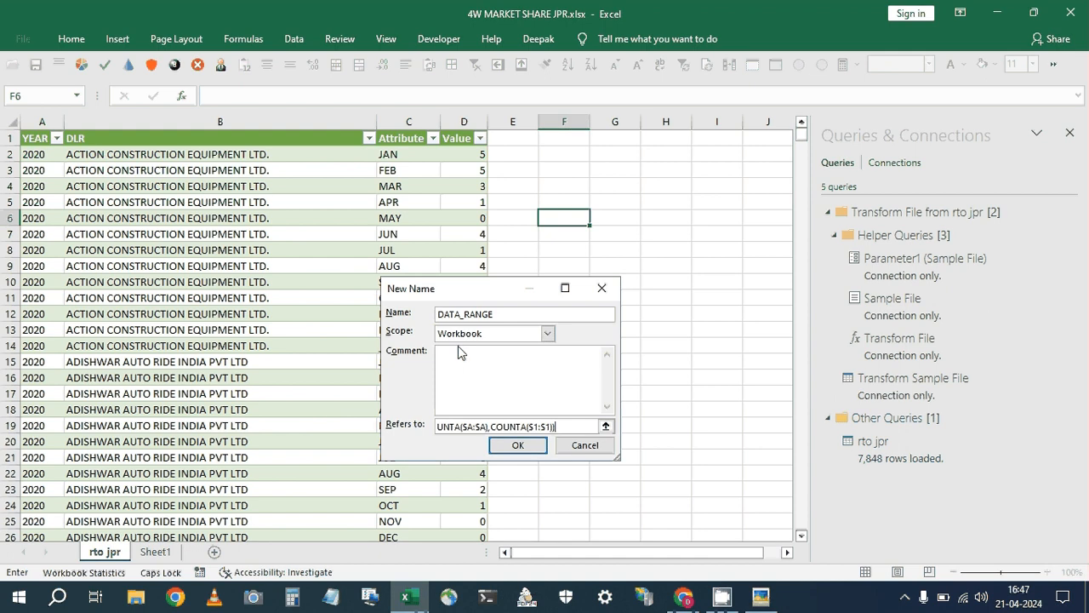
pyautogui.click(507, 453)
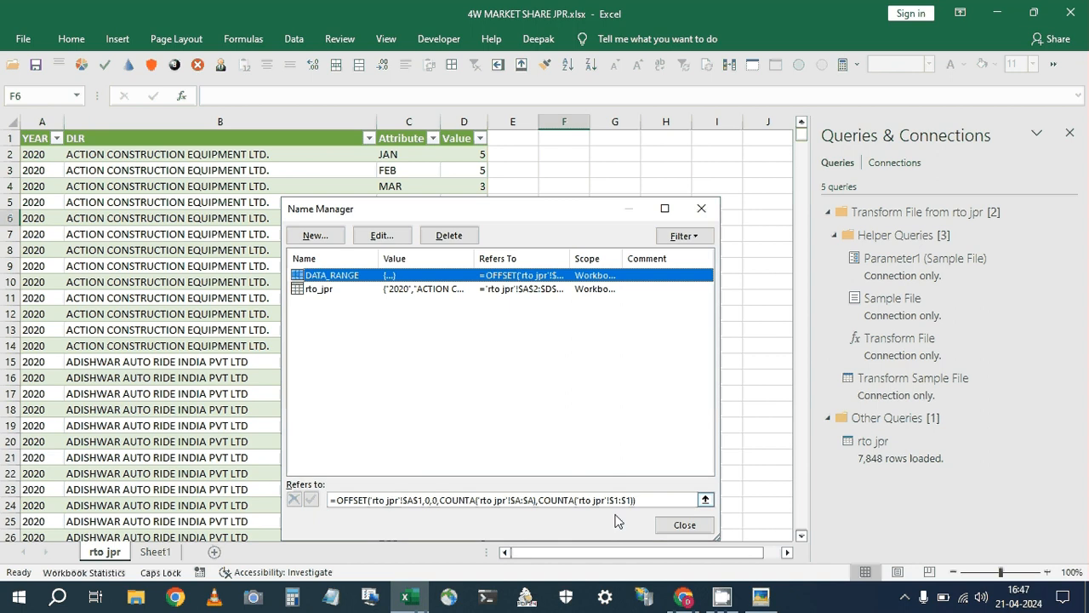
# Insert a PivotTable on Sheet1 at cell D4 using the named range DATA_RANGE as its source.
pyautogui.click(684, 525)
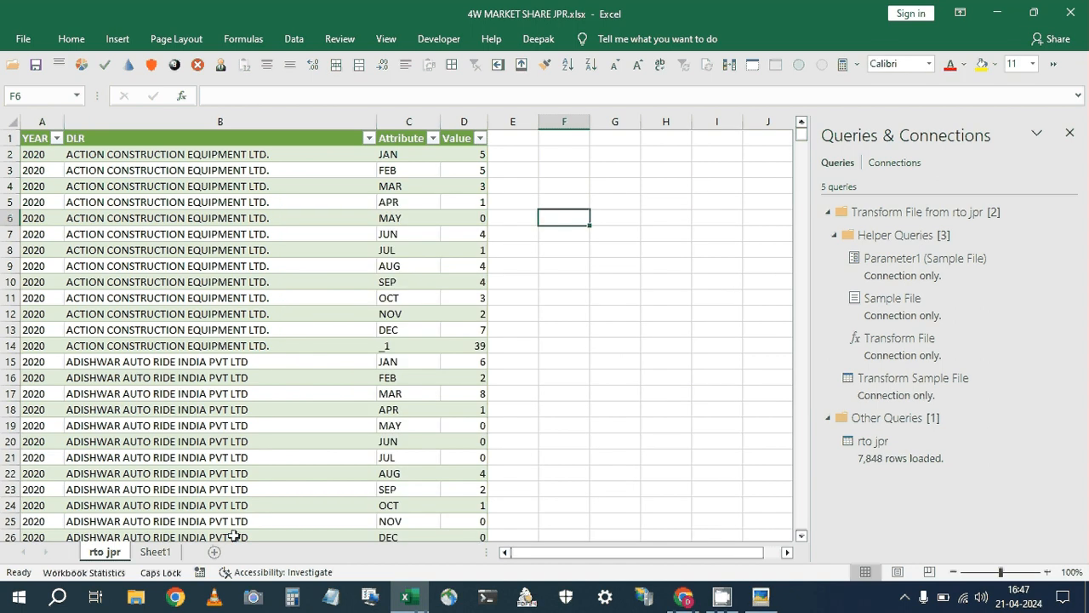
pyautogui.click(155, 552)
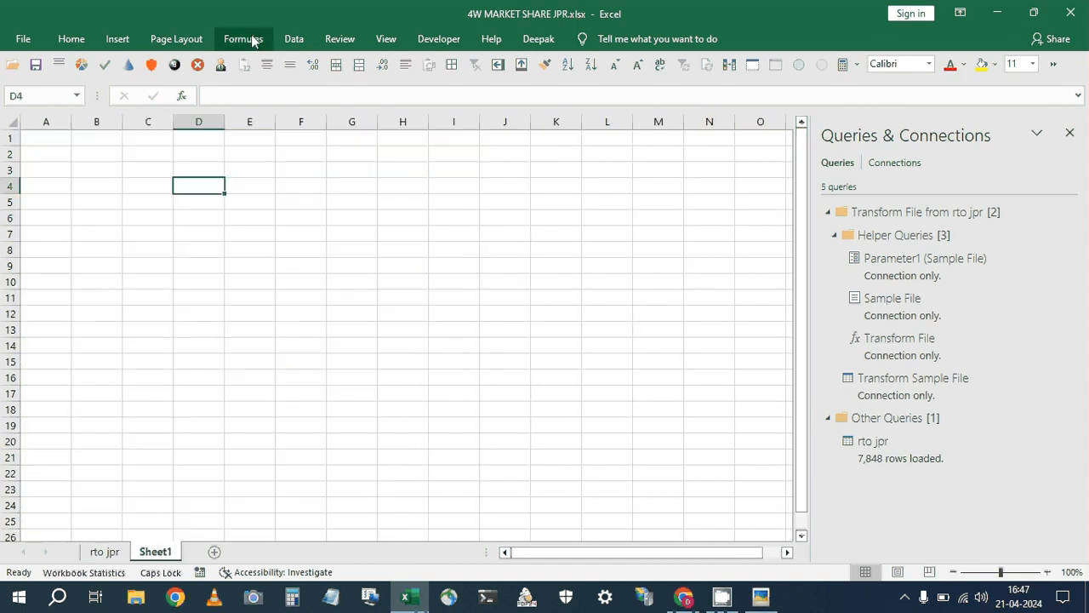
pyautogui.click(117, 38)
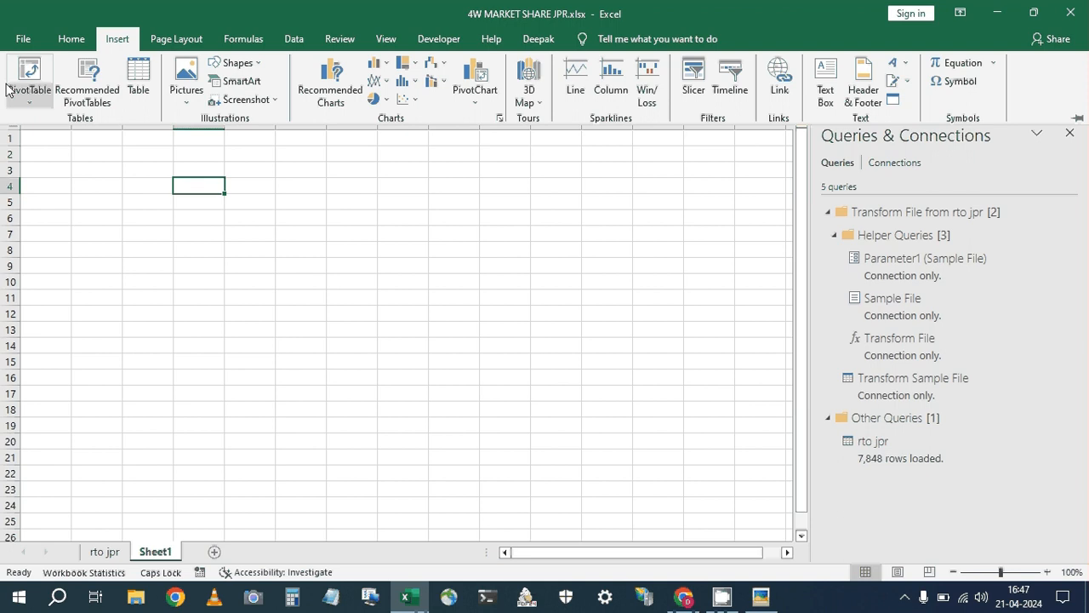
pyautogui.click(27, 81)
pyautogui.press('F3')
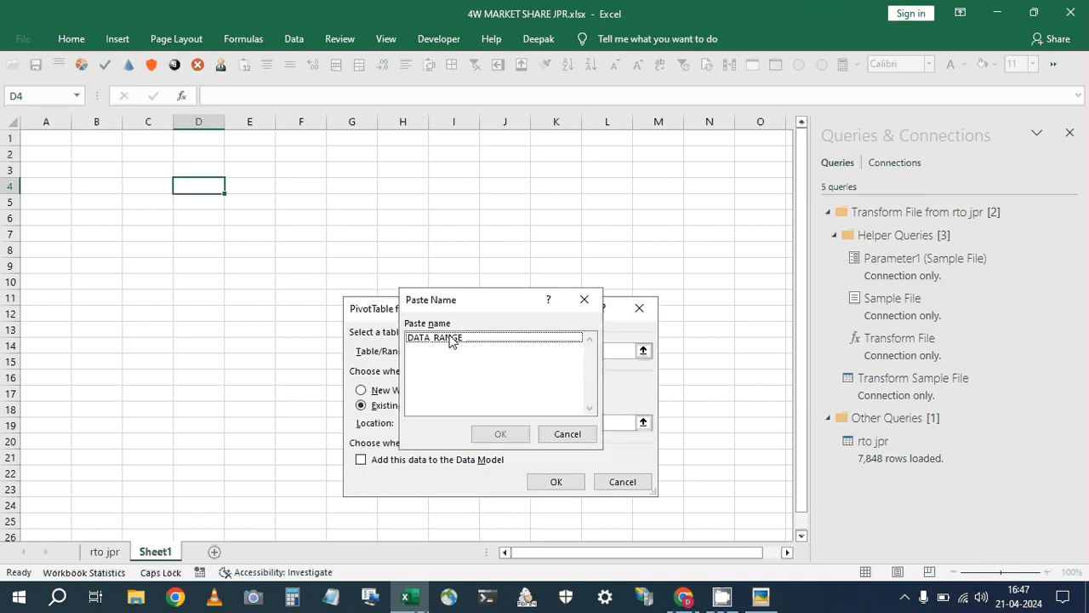
pyautogui.doubleClick(450, 338)
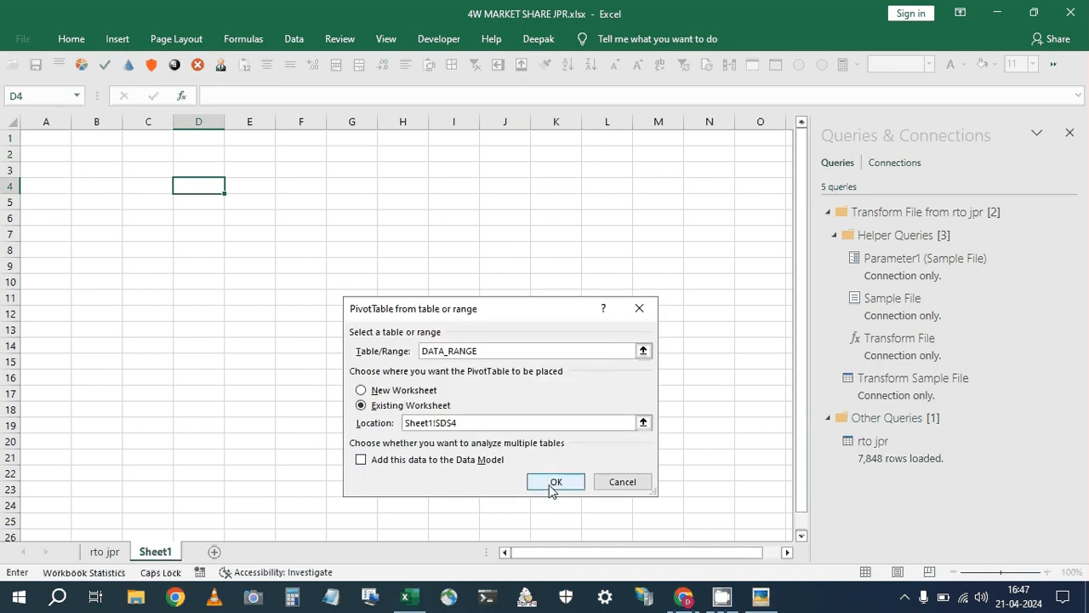
pyautogui.click(555, 482)
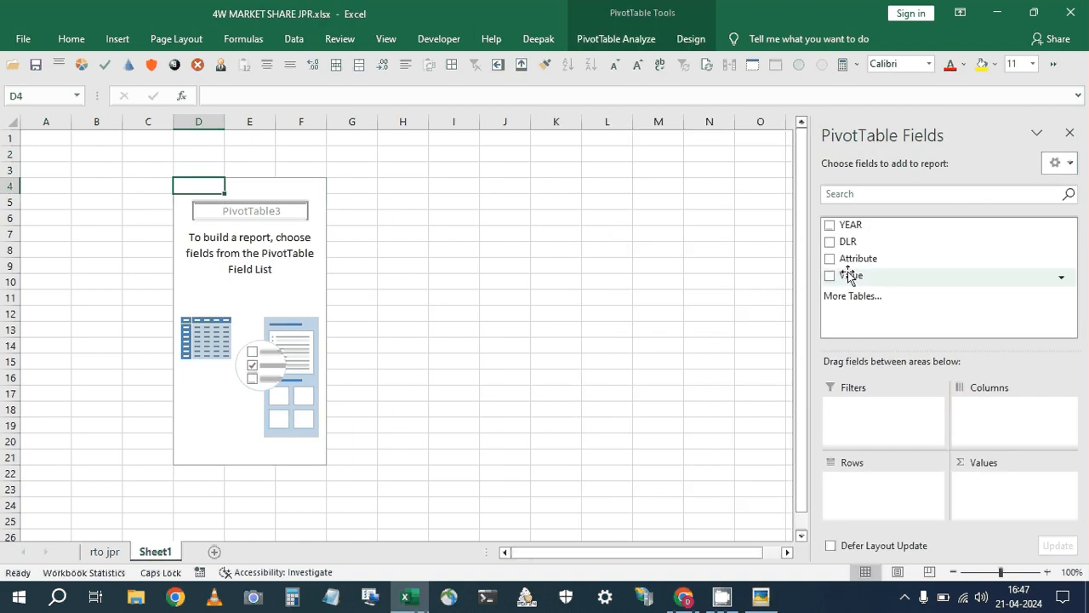
# Place YEAR in the PivotTable's columns, DLR in its rows and the sum of Value in its values, and close the field list.
pyautogui.moveTo(850, 277); pyautogui.dragTo(992, 438)
pyautogui.moveTo(903, 493); pyautogui.dragTo(903, 493)
pyautogui.moveTo(850, 275); pyautogui.dragTo(1009, 498)
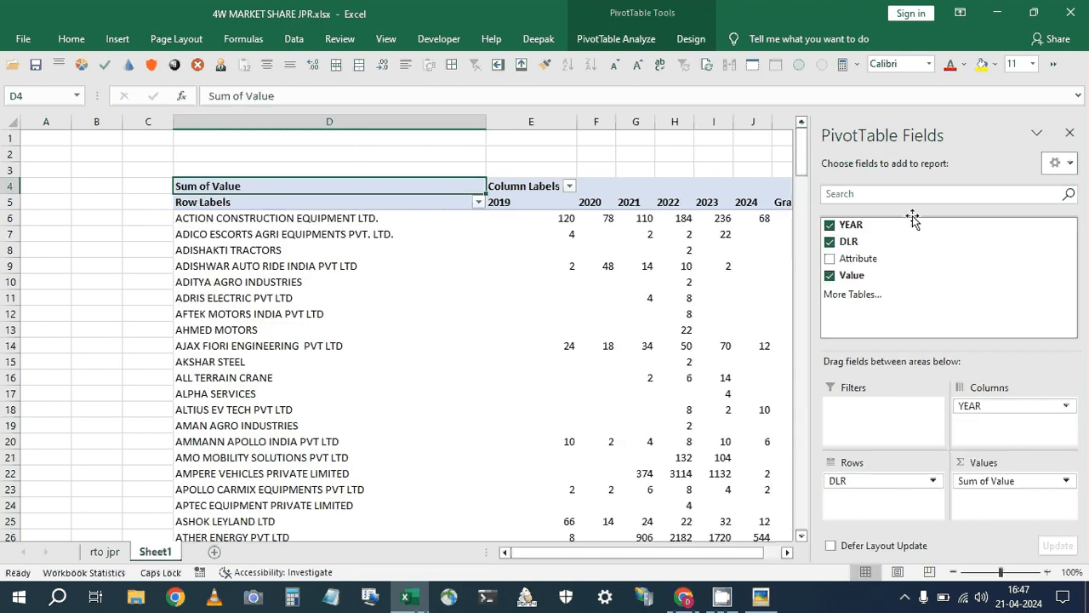
pyautogui.click(1070, 133)
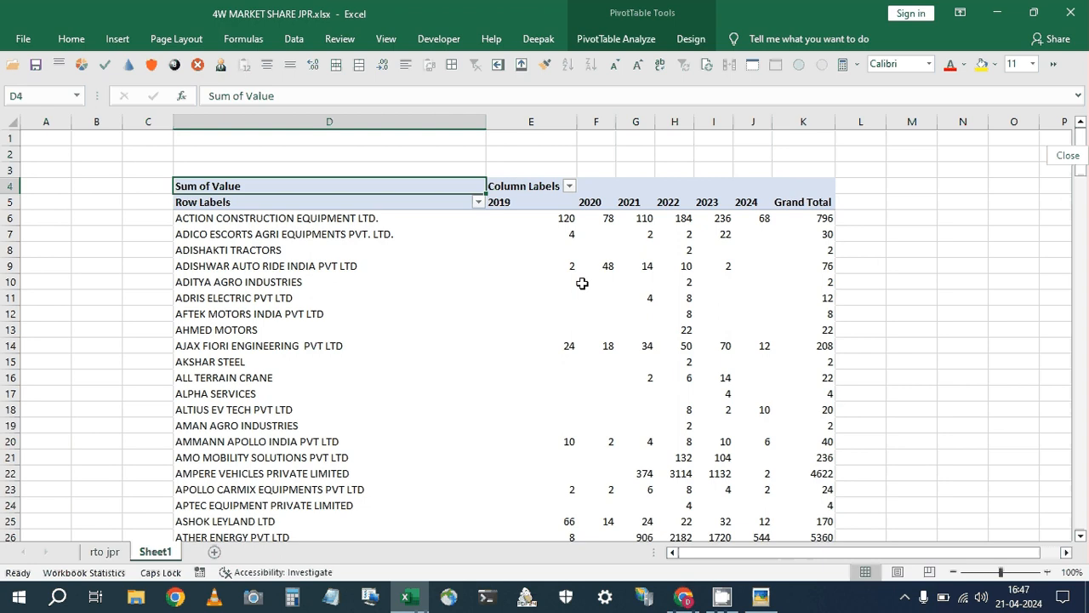
pyautogui.rightClick(582, 283)
pyautogui.moveTo(674, 441)
pyautogui.click(729, 220)
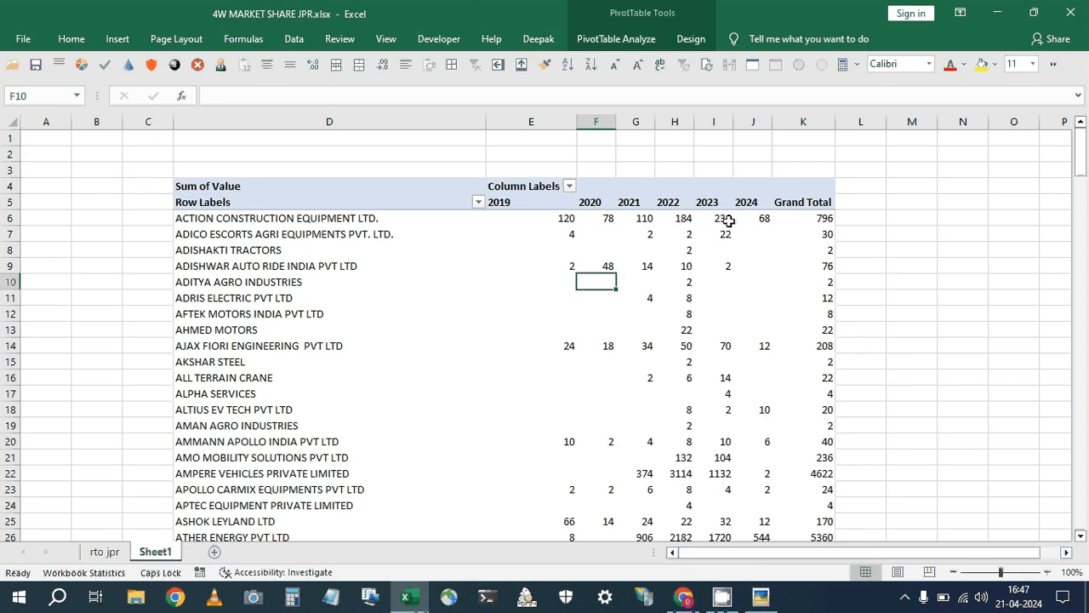
# Delete the empty rows 1 and 2 above the PivotTable.
pyautogui.click(266, 154)
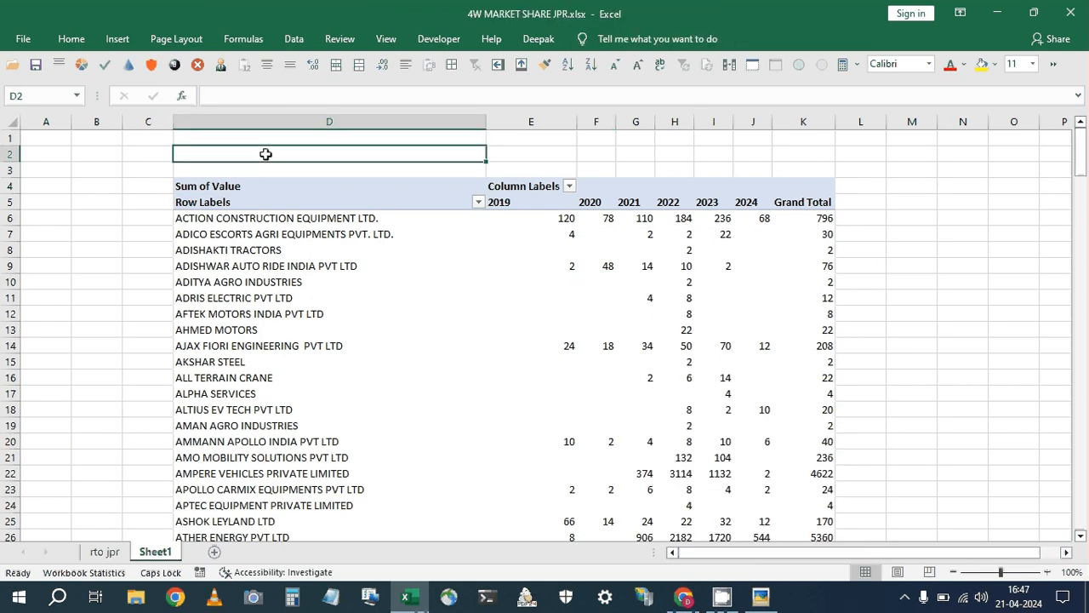
pyautogui.hotkey('shift', 'space')
pyautogui.hotkey('shift', 'Up')
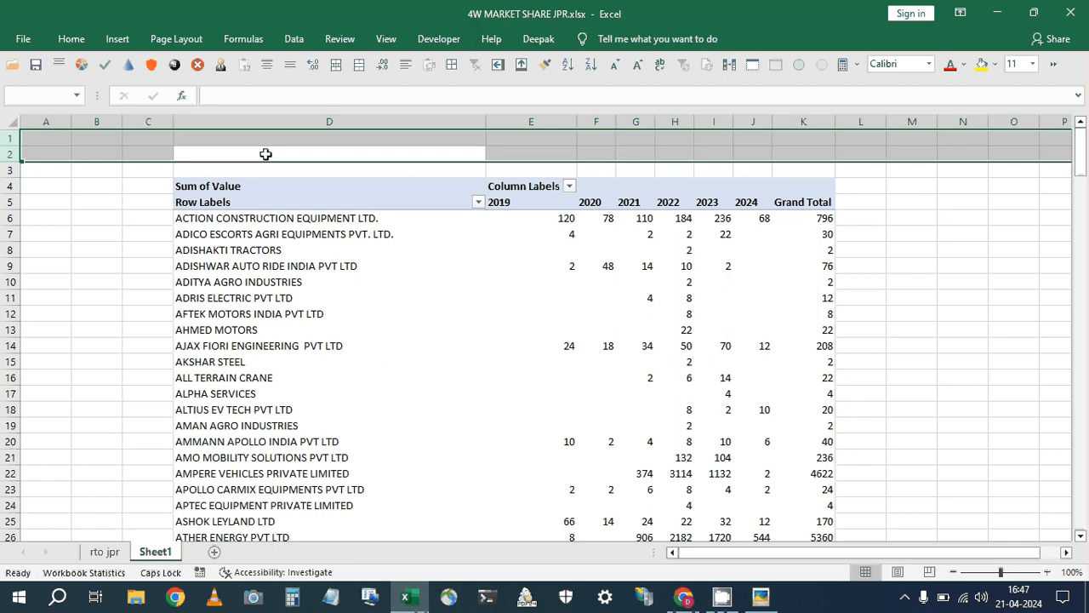
pyautogui.hotkey('ctrl', '-')
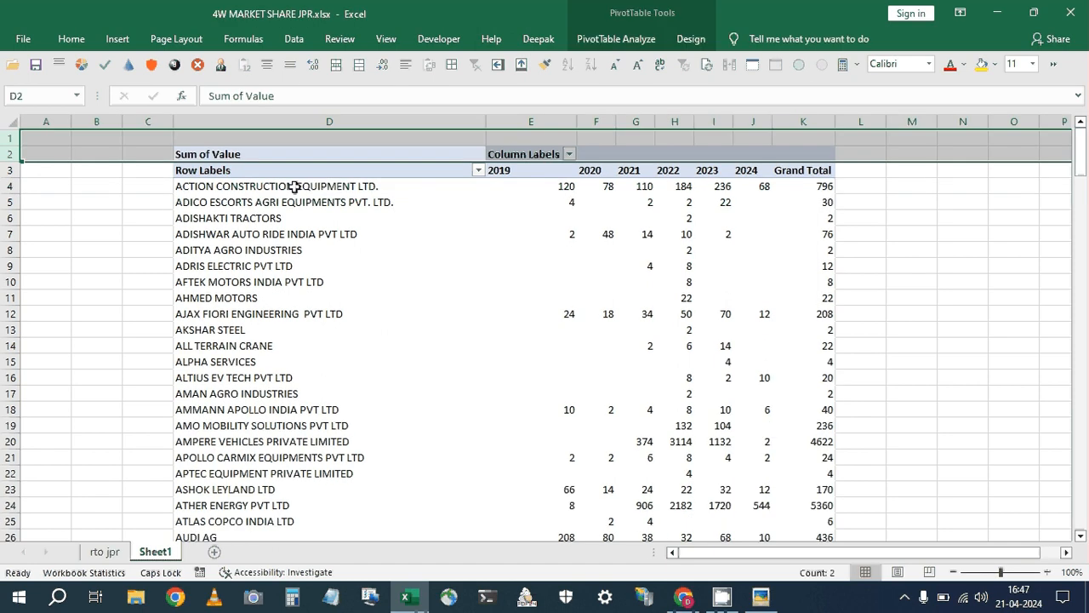
# Reduce the whole PivotTable's font size to 8 and autofit columns D to K to their contents.
pyautogui.click(293, 187)
pyautogui.hotkey('ctrl', 'a')
pyautogui.click(617, 66)
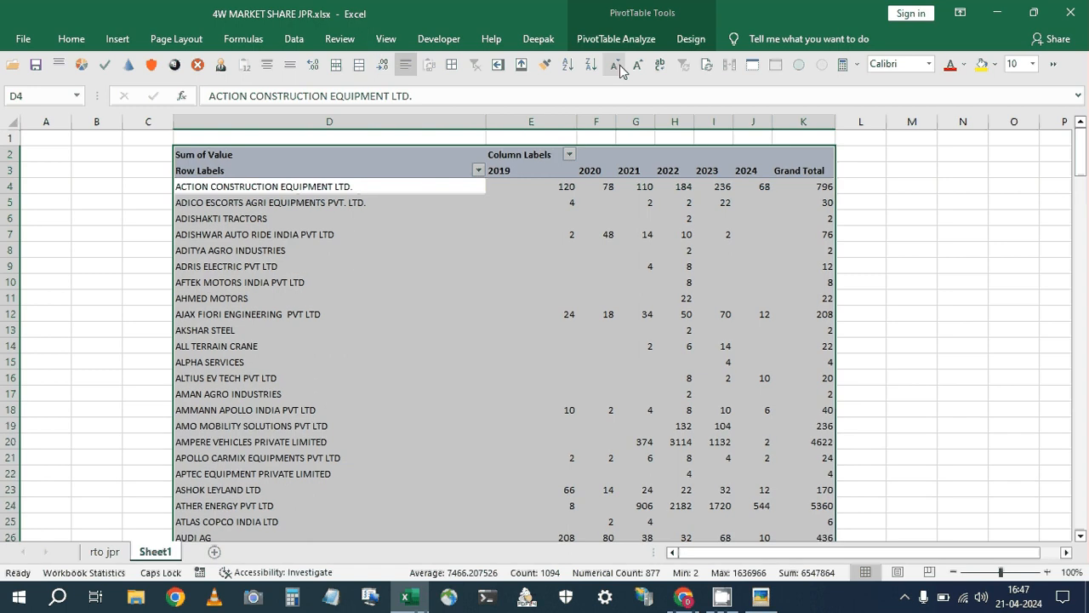
pyautogui.click(616, 65)
pyautogui.click(616, 66)
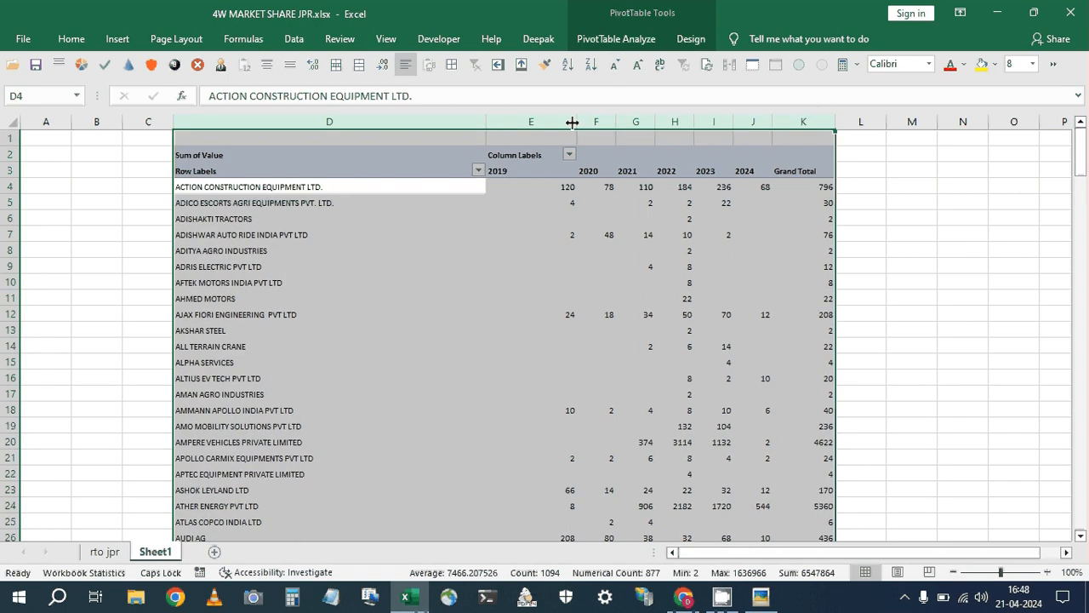
pyautogui.doubleClick(573, 122)
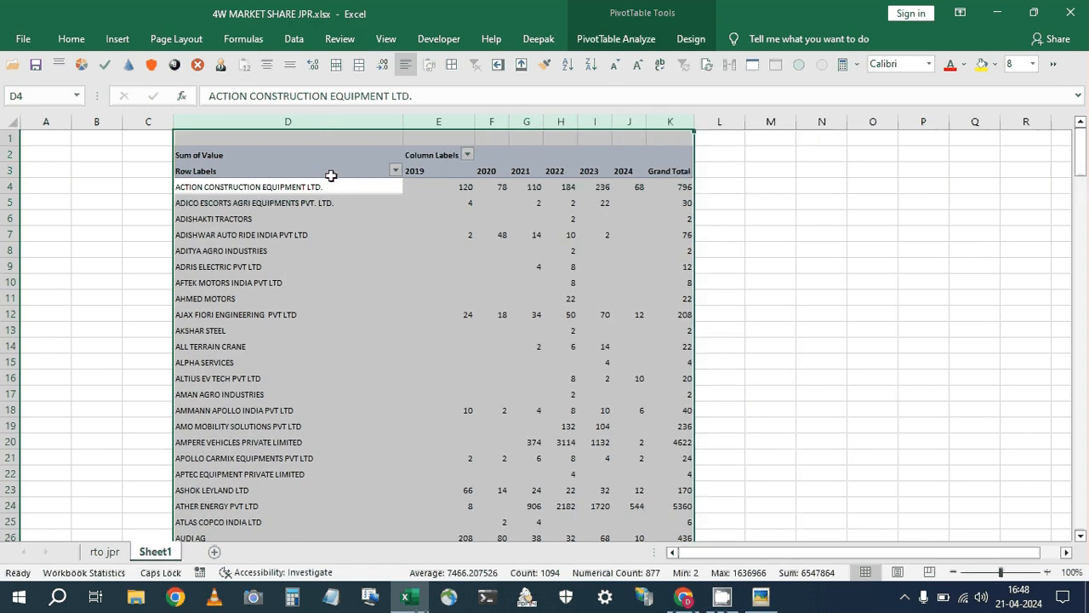
pyautogui.hotkey('ctrl', 'a')
pyautogui.press('Up')
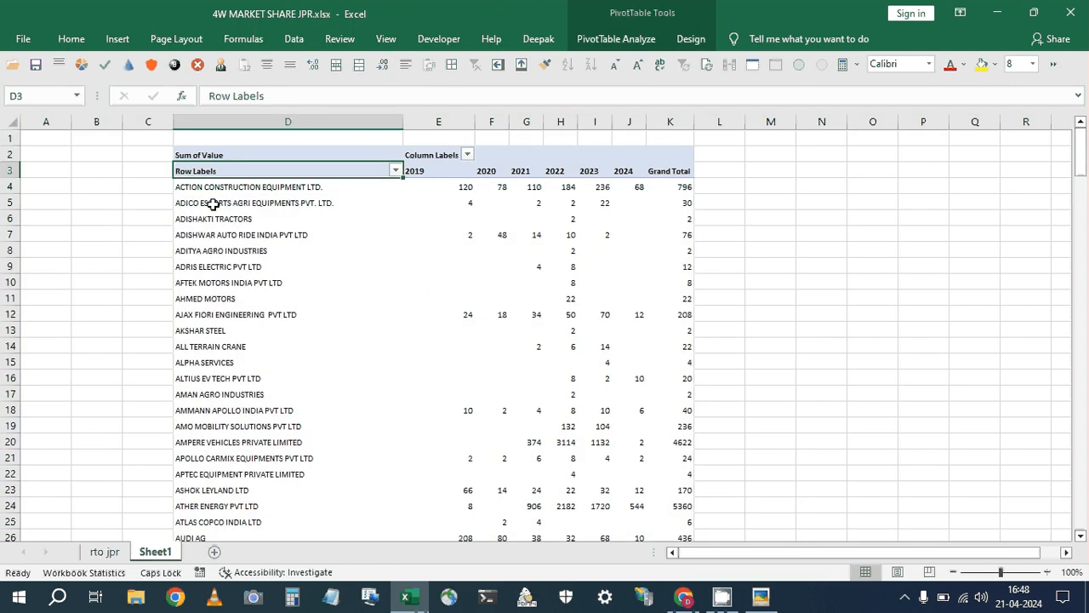
# Freeze the rows above row 4 so the PivotTable's headers stay in view.
pyautogui.click(10, 187)
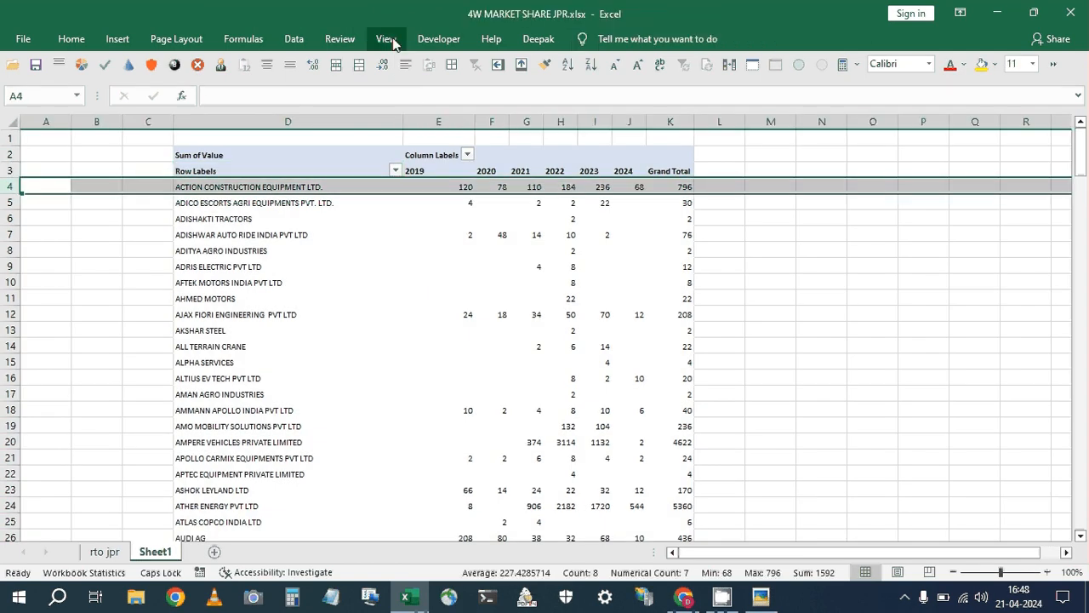
pyautogui.click(387, 39)
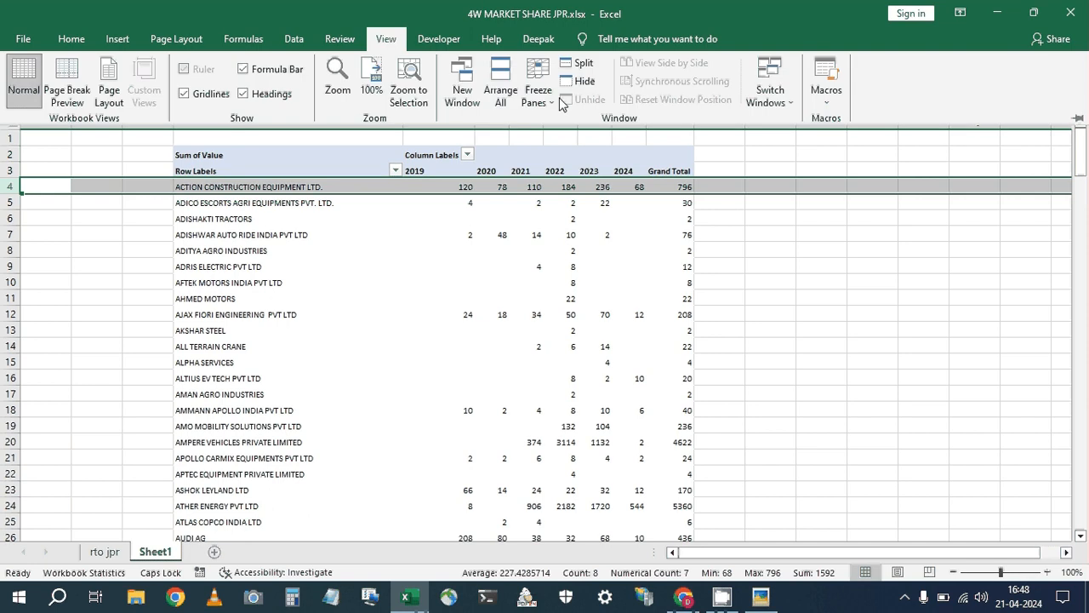
pyautogui.click(280, 186)
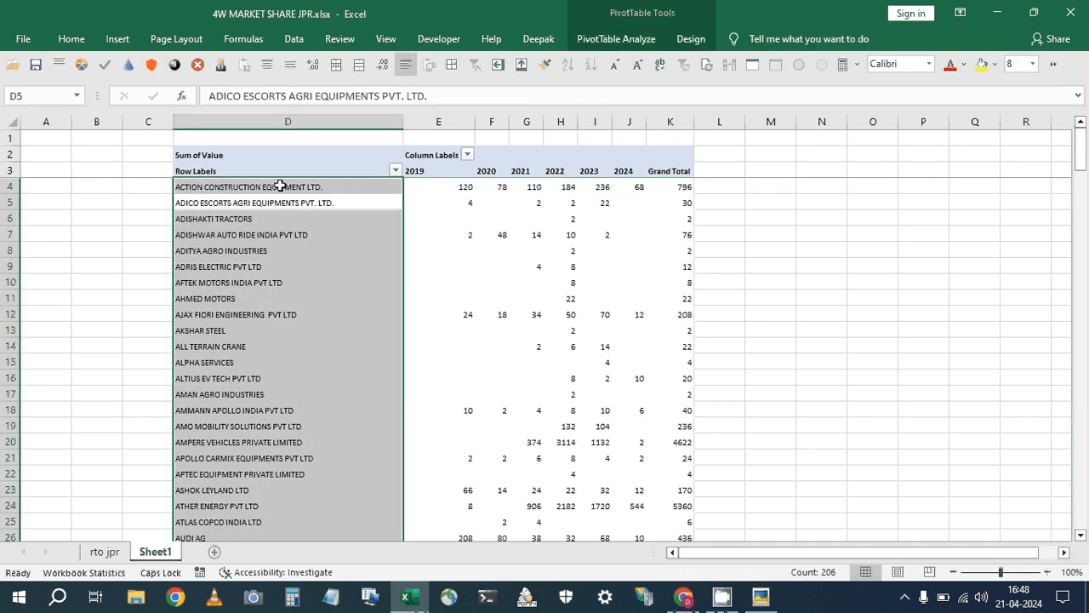
pyautogui.doubleClick(280, 186)
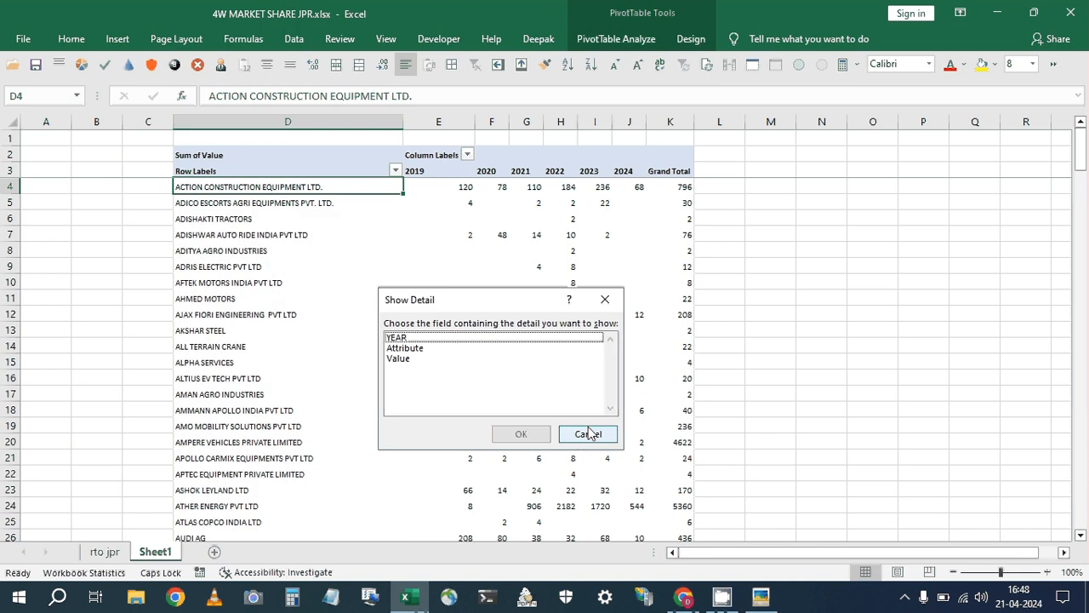
pyautogui.click(588, 434)
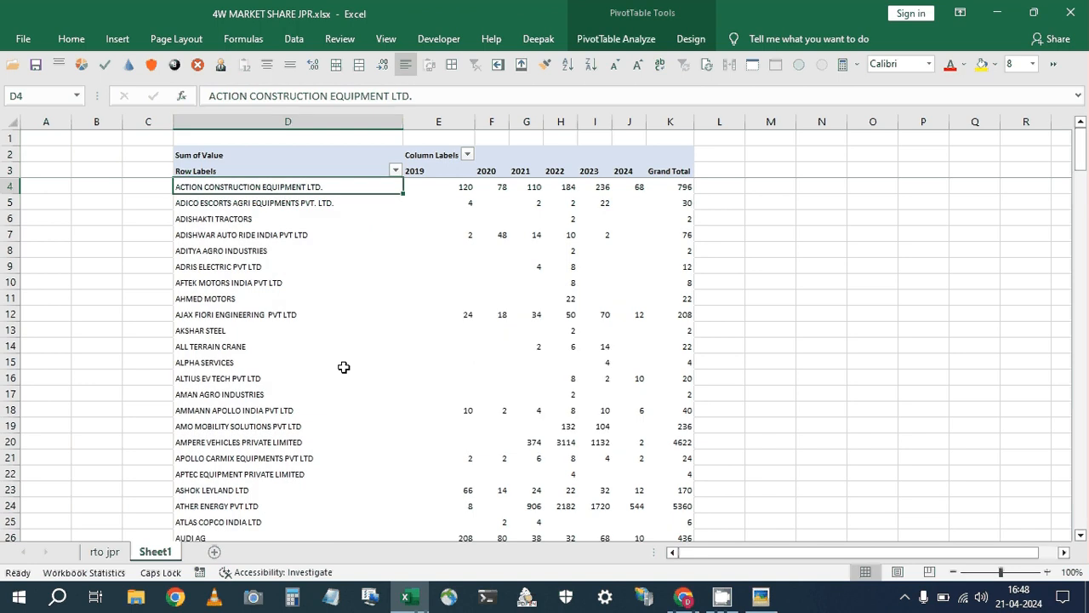
# Apply all borders to the empty range M7:Q12 beside the PivotTable.
pyautogui.press('Up')
pyautogui.press('Right')
pyautogui.press('Right')
pyautogui.press('Down')
pyautogui.press('Right')
pyautogui.press('Right')
pyautogui.press('Right')
pyautogui.press('Right')
pyautogui.press('Right')
pyautogui.press('Right')
pyautogui.press('Right')
pyautogui.press('Right')
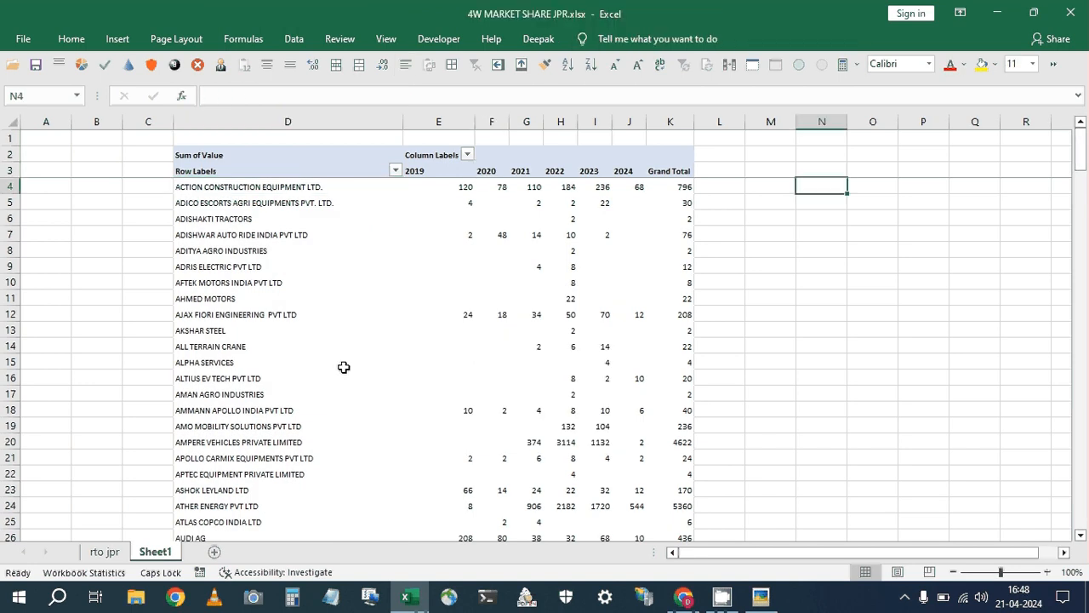
pyautogui.press('Down')
pyautogui.press('Down')
pyautogui.press('Down')
pyautogui.press('Down')
pyautogui.press('Down')
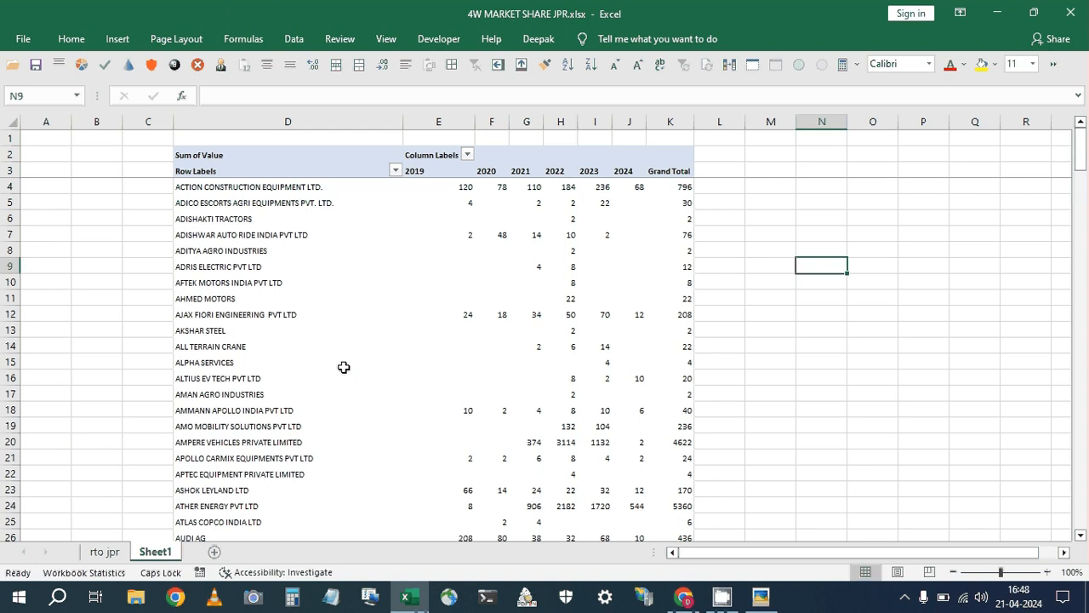
pyautogui.press('Up')
pyautogui.press('Up')
pyautogui.press('Left')
pyautogui.hotkey('shift', 'Right')
pyautogui.hotkey('shift', 'Right')
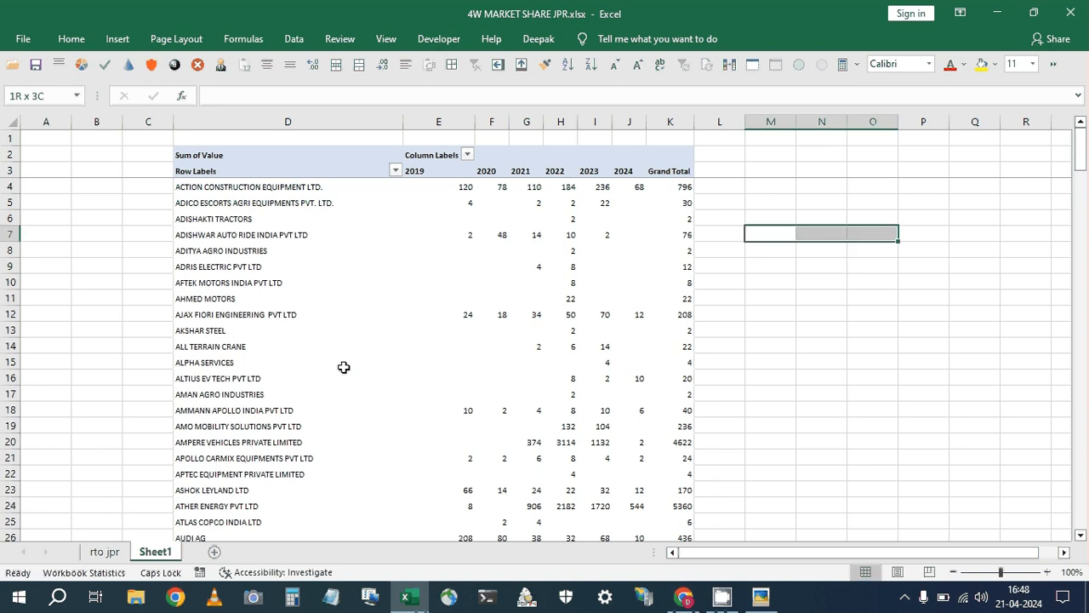
pyautogui.hotkey('shift', 'Right')
pyautogui.hotkey('shift', 'Right')
pyautogui.hotkey('shift', 'Down')
pyautogui.hotkey('shift', 'Down')
pyautogui.hotkey('shift', 'Down')
pyautogui.hotkey('shift', 'Down')
pyautogui.hotkey('shift', 'Down')
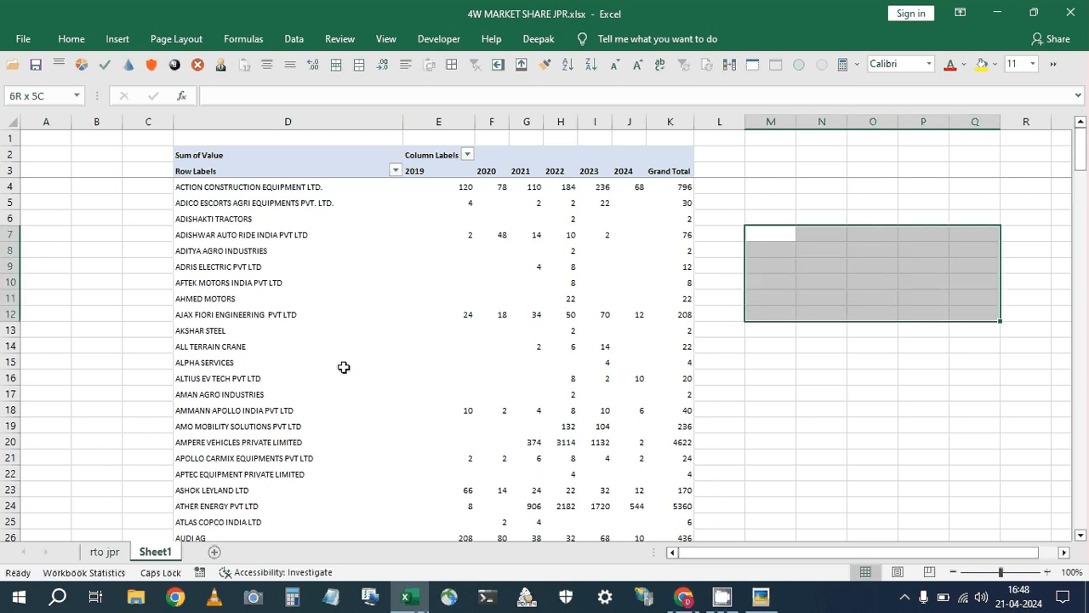
pyautogui.click(450, 65)
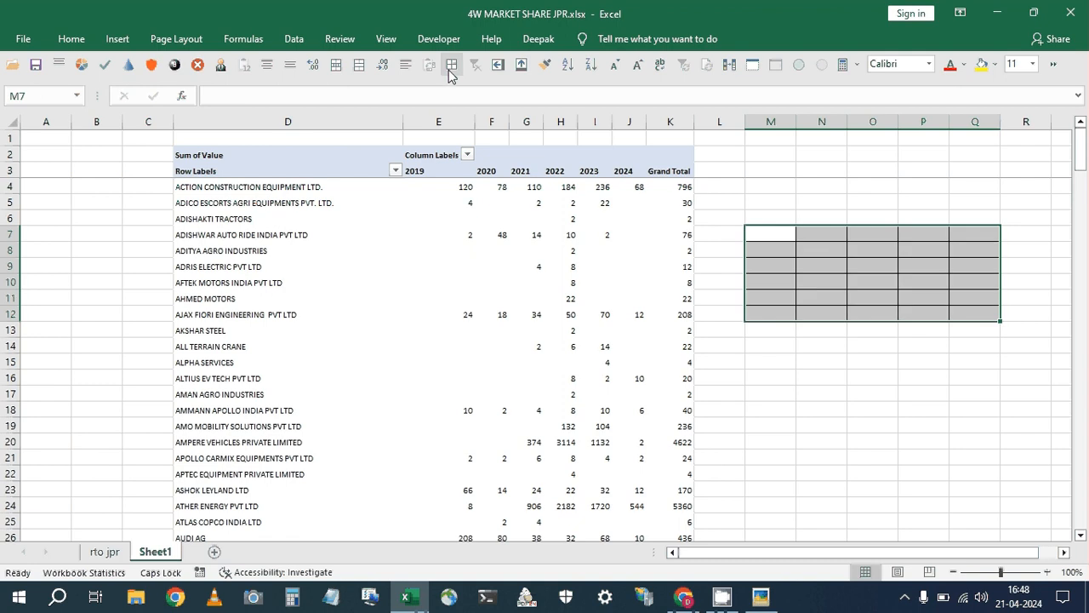
# Enter the header T.RTL in cell N7 of the bordered table.
pyautogui.click(778, 235)
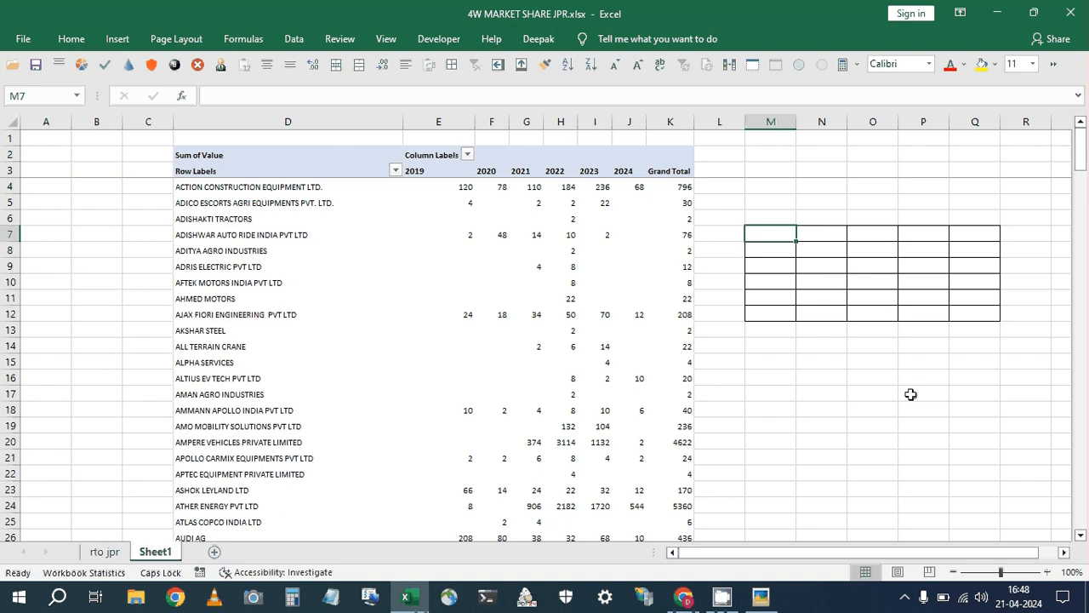
pyautogui.press('Right')
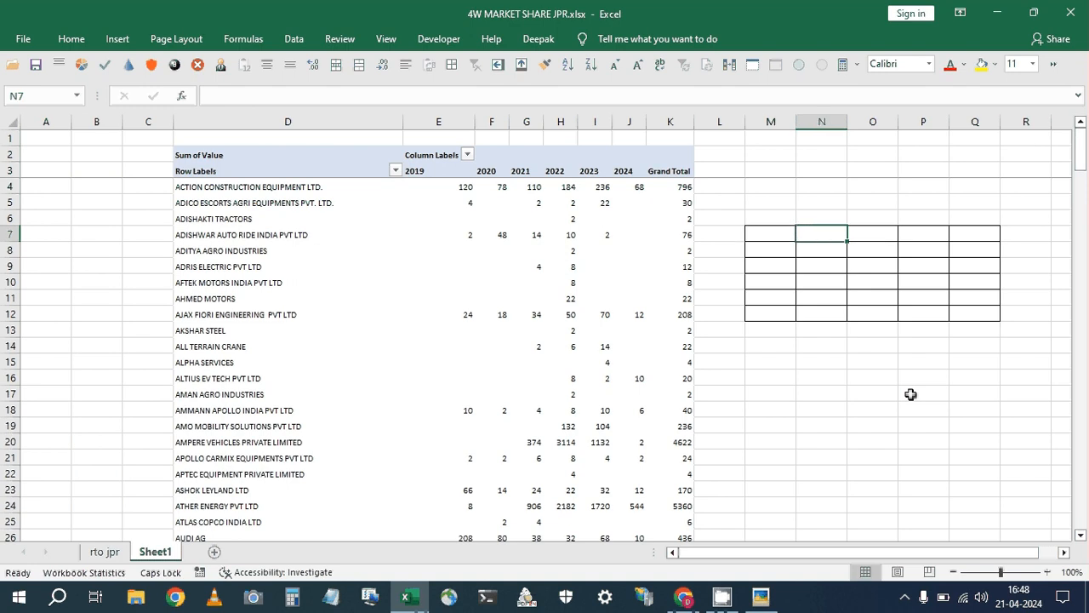
pyautogui.write('TOT')
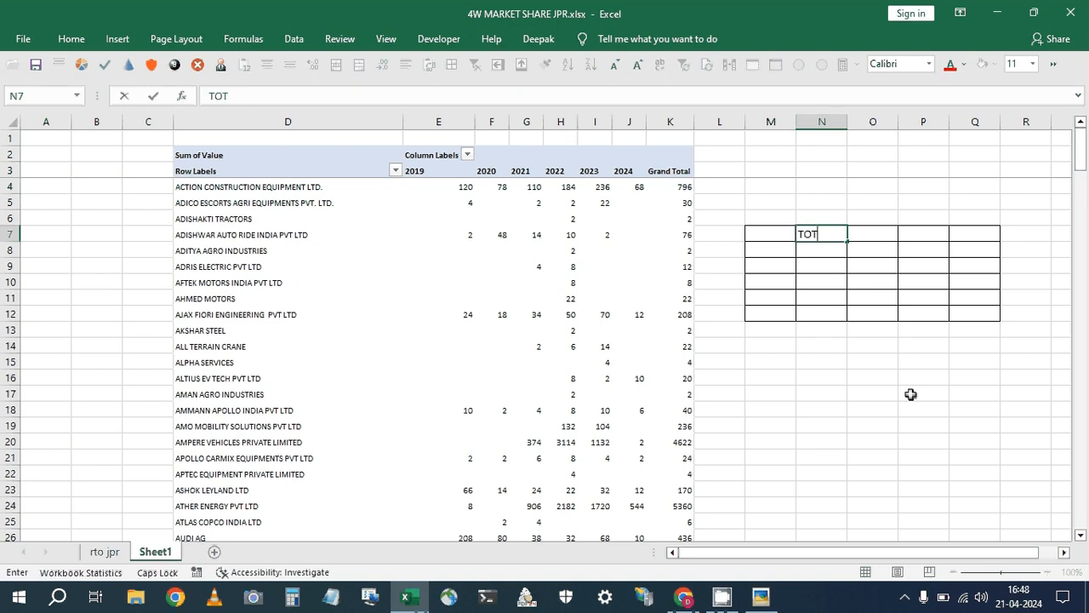
pyautogui.write('AL')
pyautogui.press('BackSpace')
pyautogui.press('BackSpace')
pyautogui.press('BackSpace')
pyautogui.press('BackSpace')
pyautogui.write('.RTL')
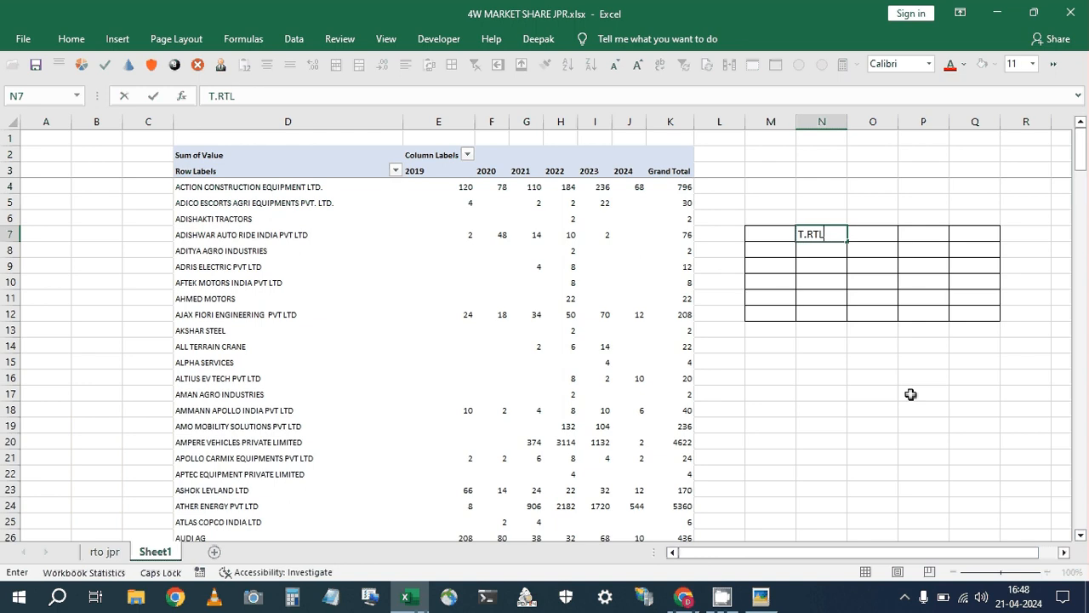
pyautogui.press('Tab')
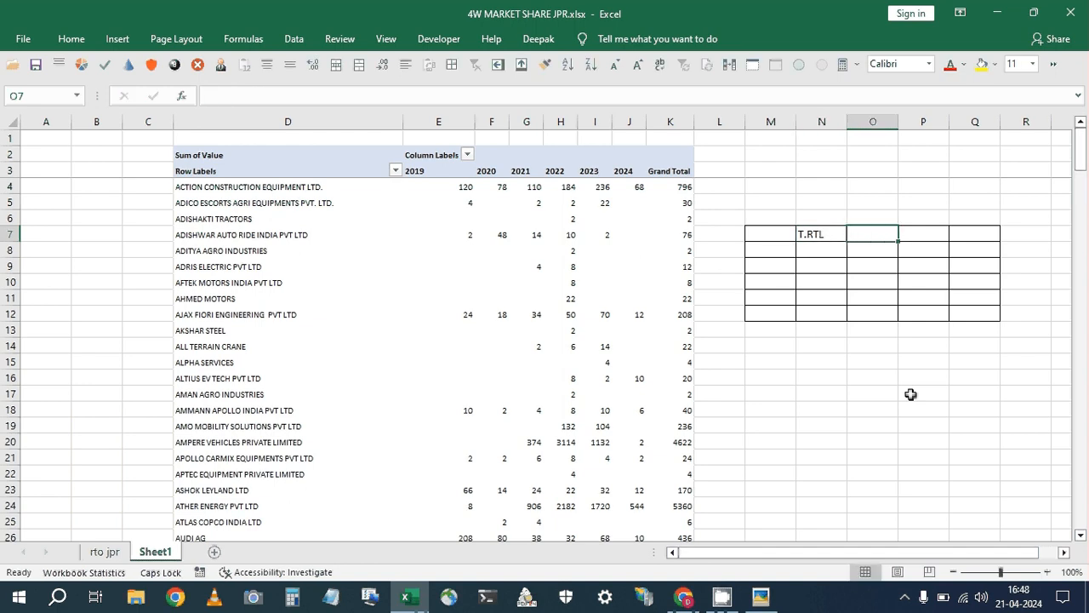
pyautogui.press('Return')
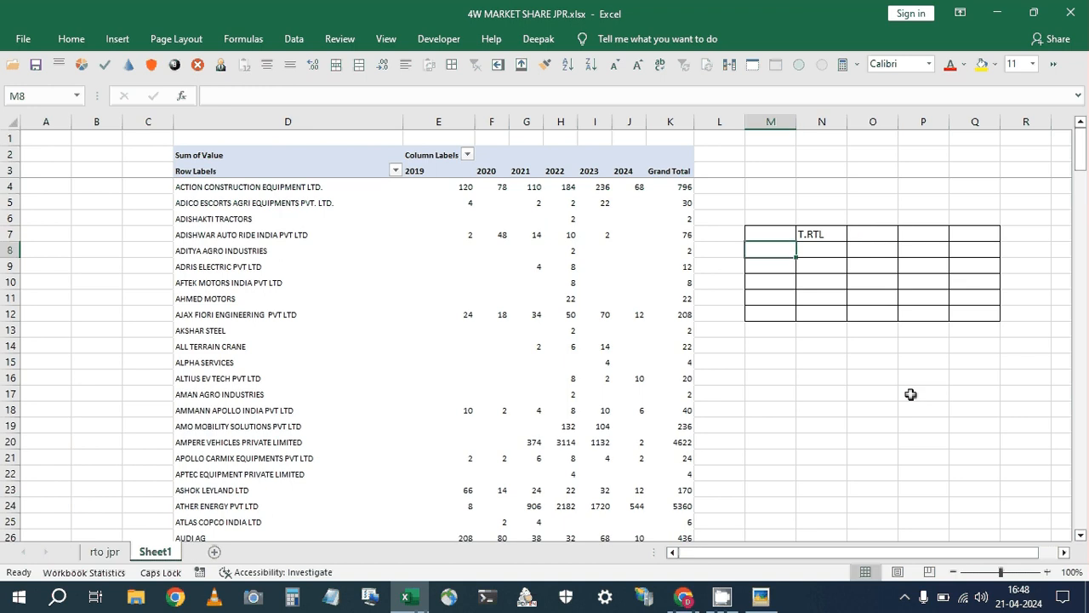
# Enter the header MAKER in cell M7 of the bordered table.
pyautogui.press('Up')
pyautogui.write('MAK')
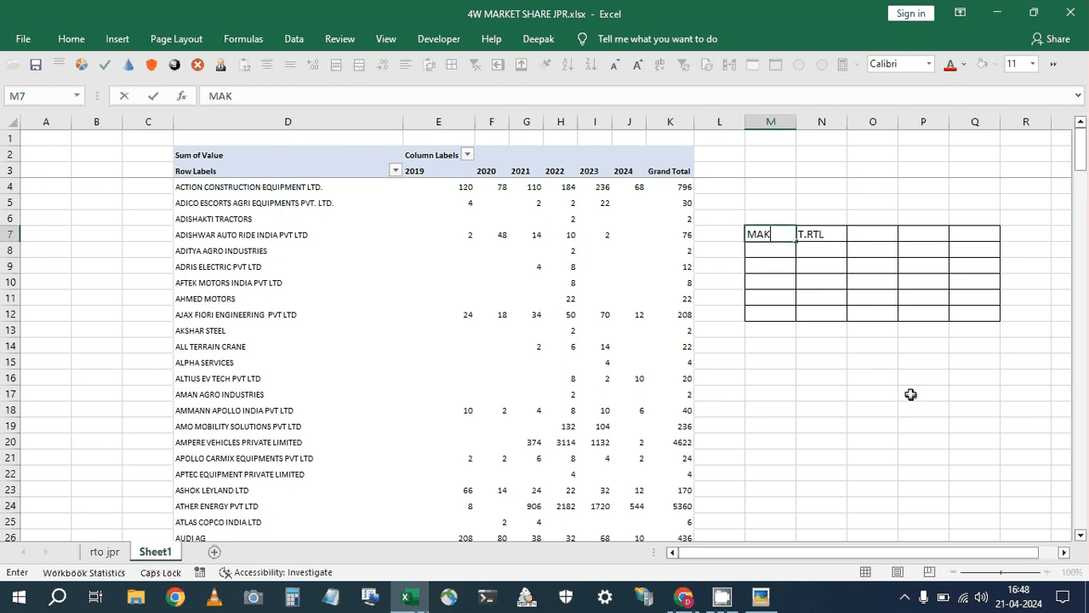
pyautogui.write('ER')
pyautogui.press('Return')
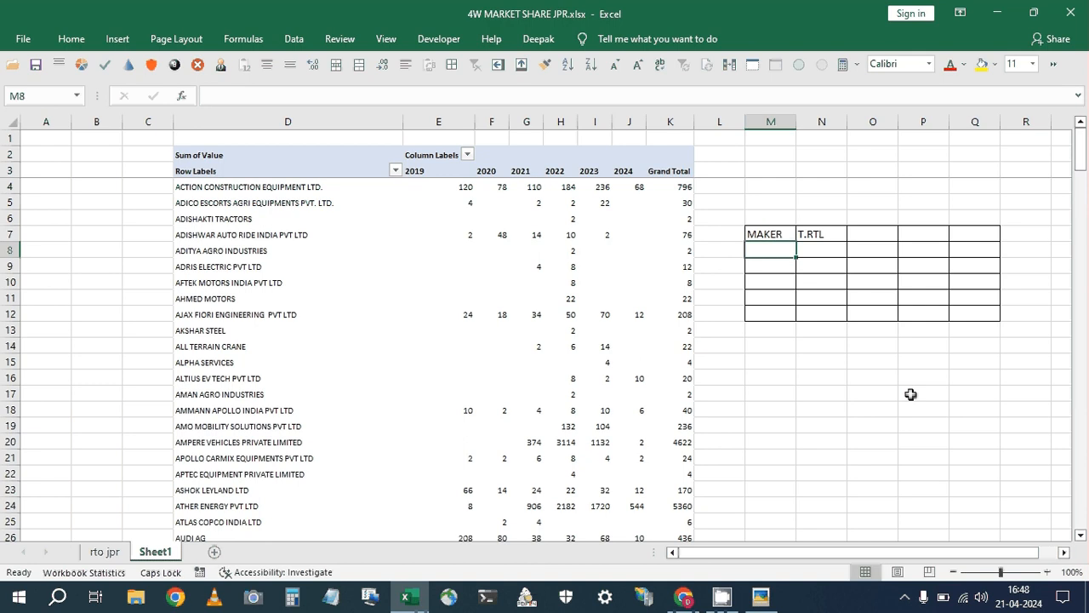
# List the makers HYUNDAI, TATA, RENAULT, HONDA and TOYOTA in cells M8 to M12.
pyautogui.write('HYUNDA')
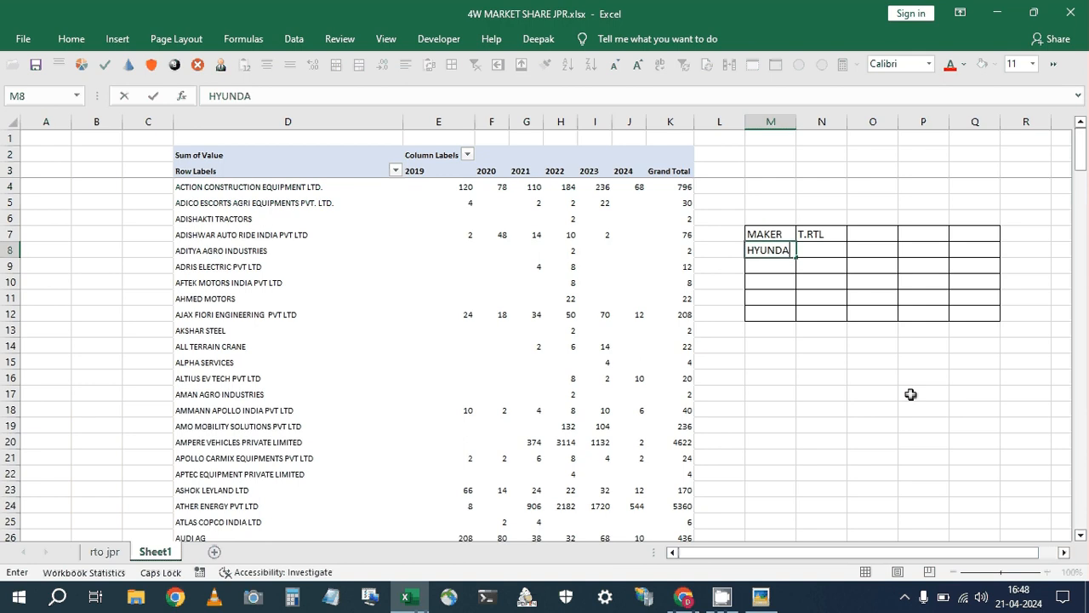
pyautogui.write('I')
pyautogui.press('Return')
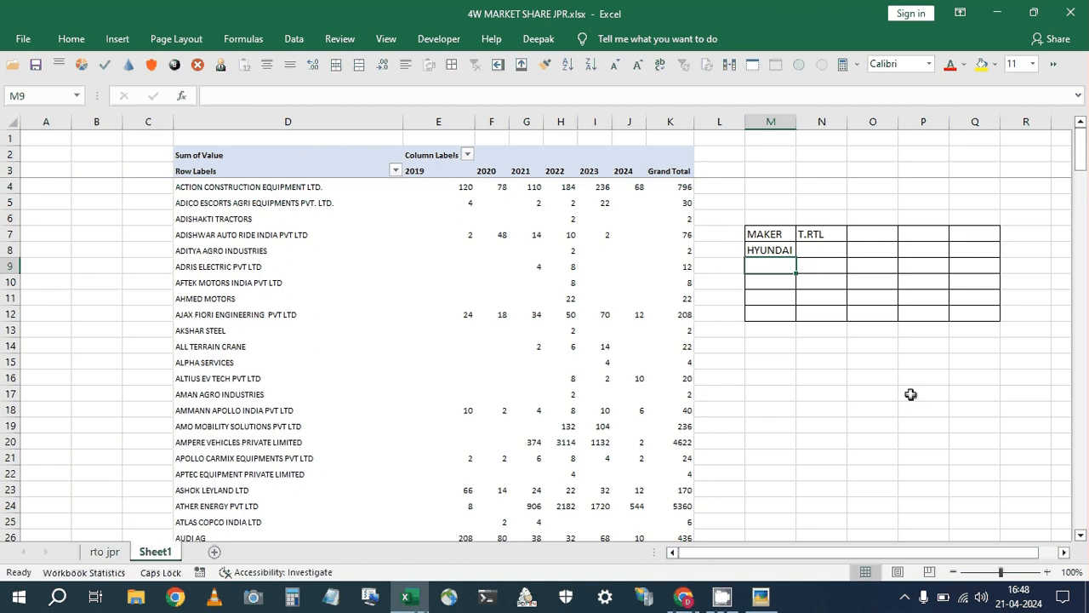
pyautogui.write('TATA')
pyautogui.press('Return')
pyautogui.write('RENA')
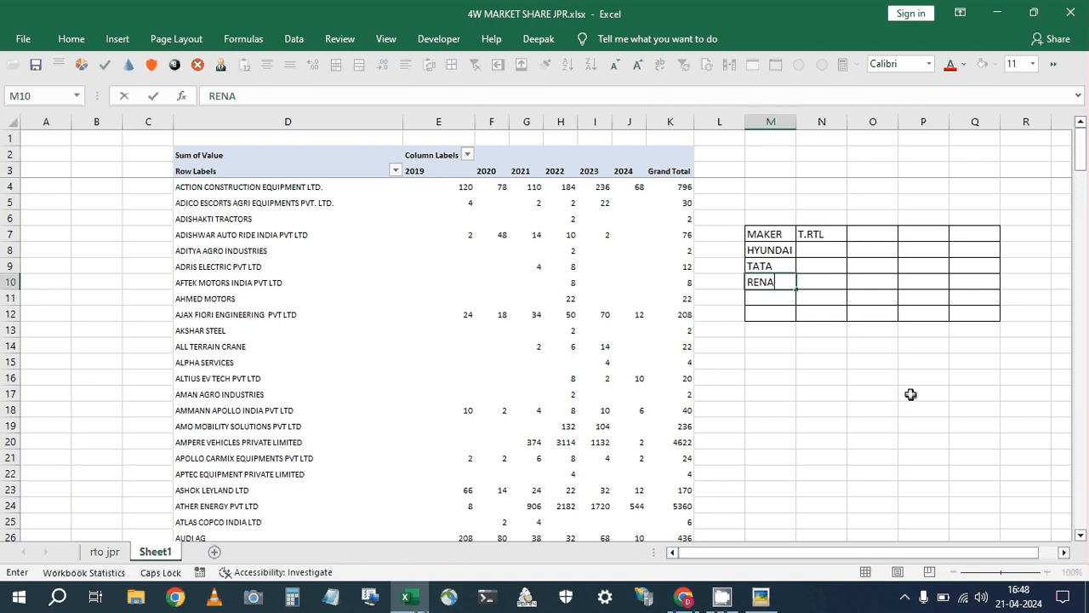
pyautogui.write('ULT')
pyautogui.press('Return')
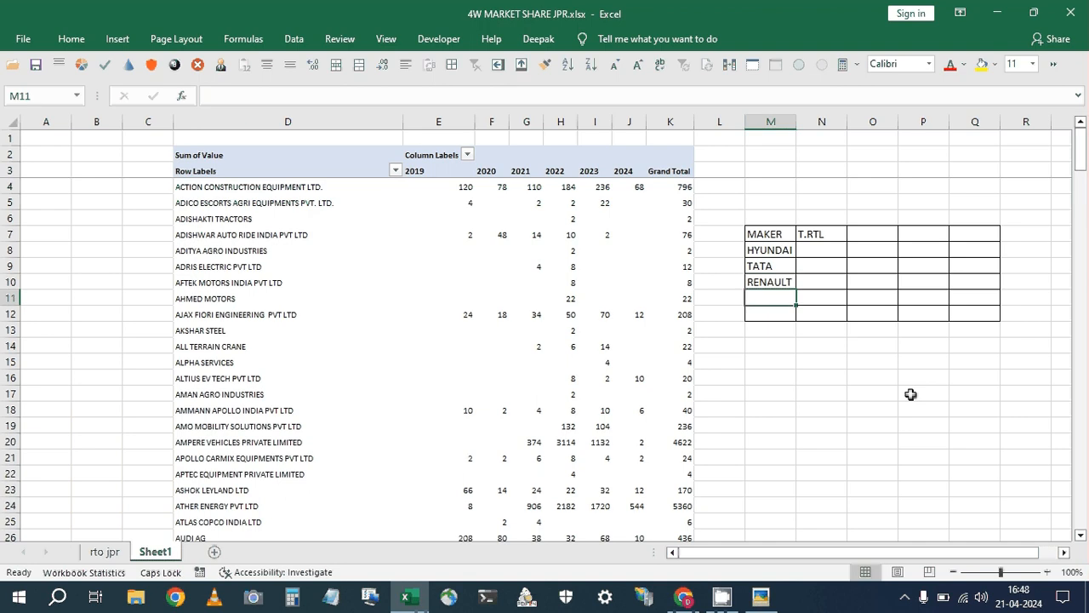
pyautogui.write('O')
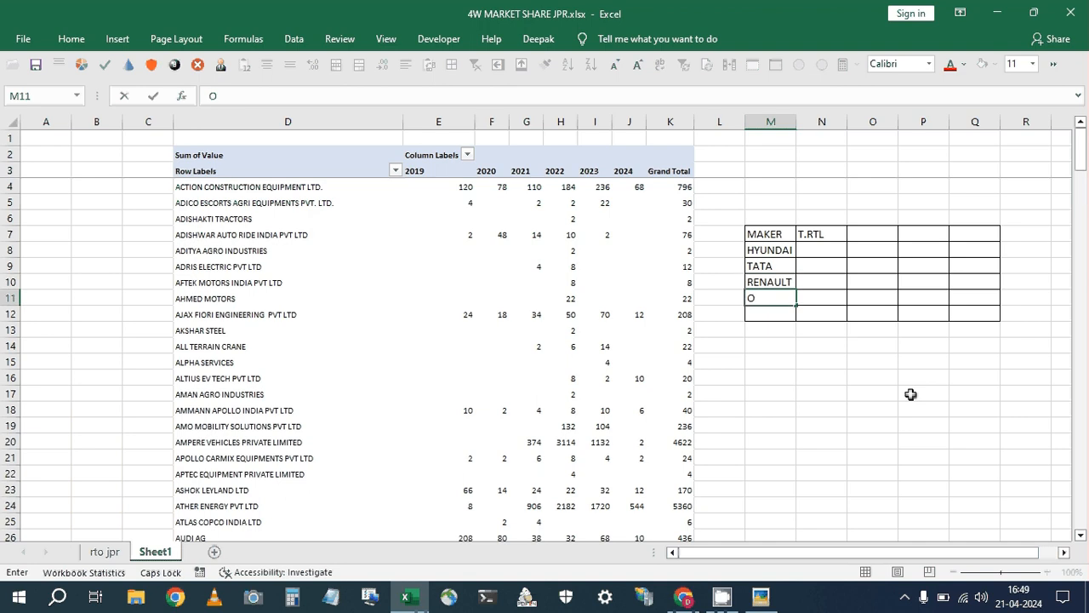
pyautogui.press('BackSpace')
pyautogui.write('HONDA')
pyautogui.press('Return')
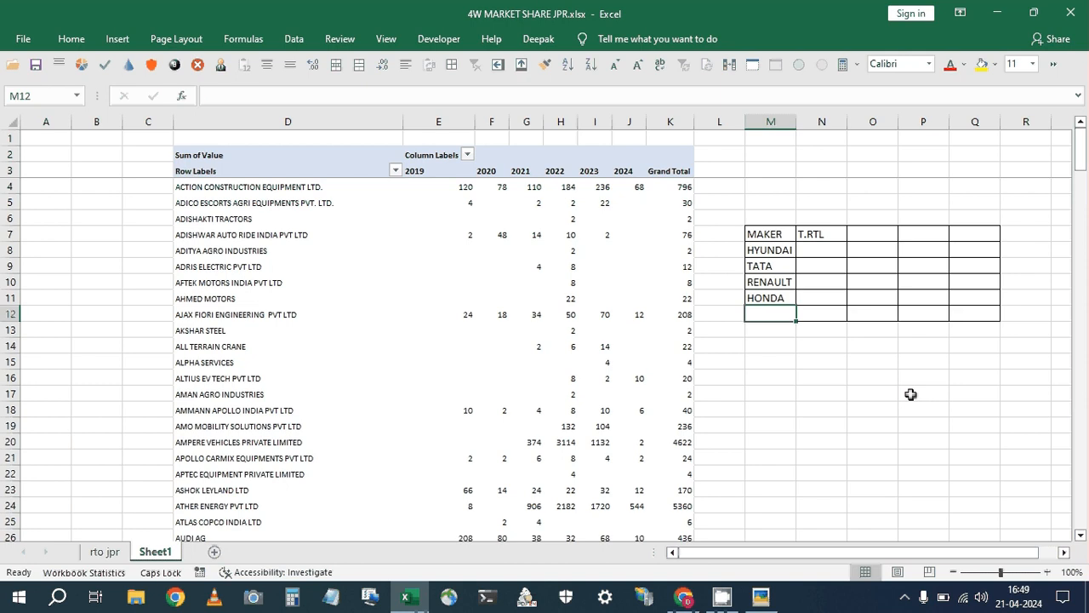
pyautogui.write('T')
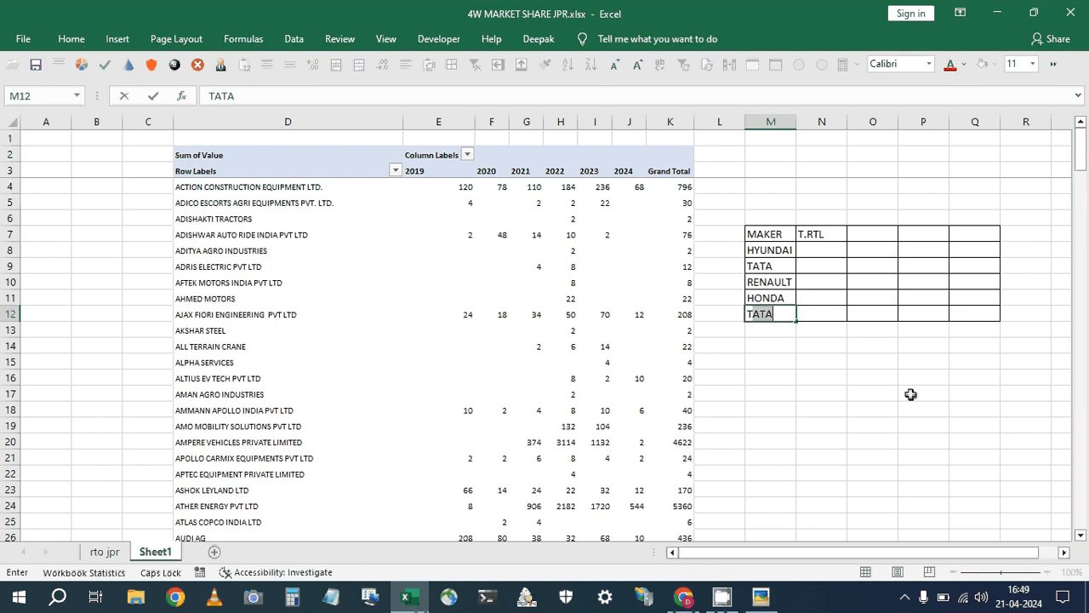
pyautogui.write('OYOTA')
pyautogui.press('Return')
# Search the sheet for HYUND and go to the 2019 value of HYUNDAI MOTOR INDIA LTD in the PivotTable.
pyautogui.press('Up')
pyautogui.press('Up')
pyautogui.press('Up')
pyautogui.press('Up')
pyautogui.press('Up')
pyautogui.press('Left')
pyautogui.press('Left')
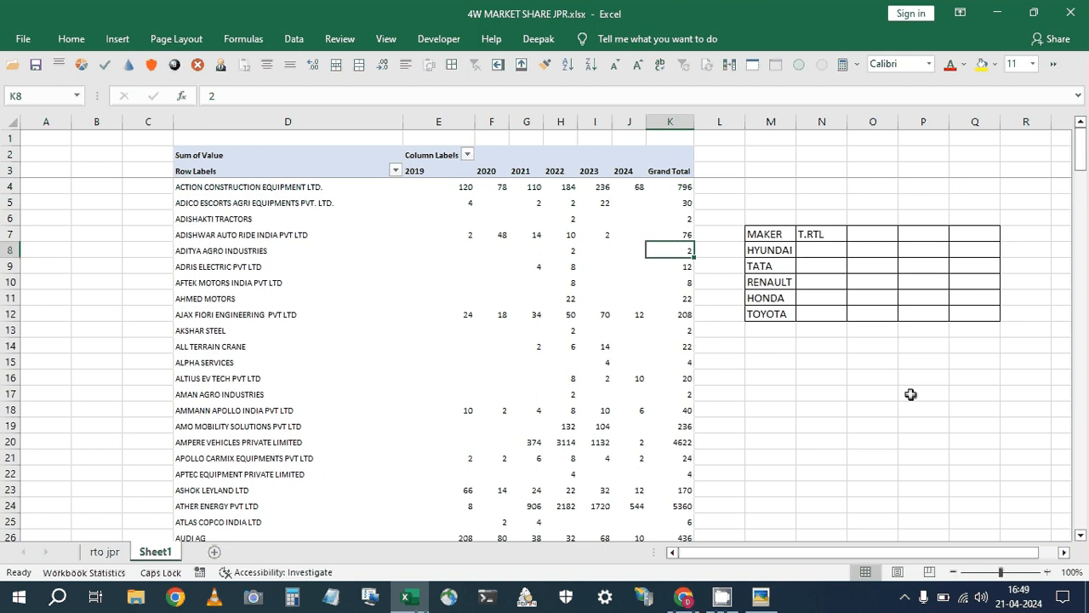
pyautogui.hotkey('ctrl', 'f')
pyautogui.write('HYUND')
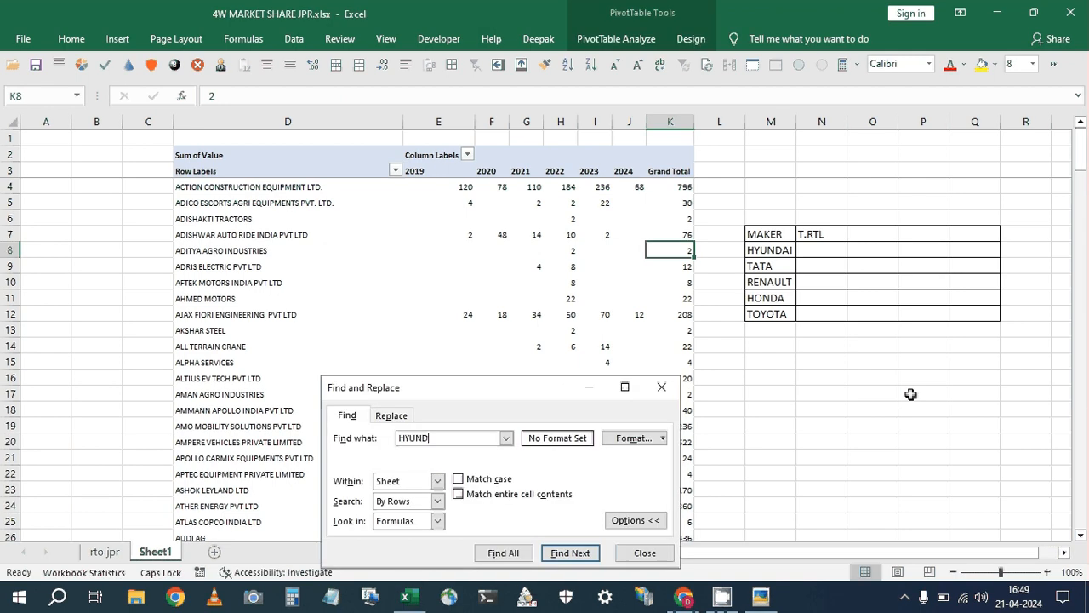
pyautogui.press('Return')
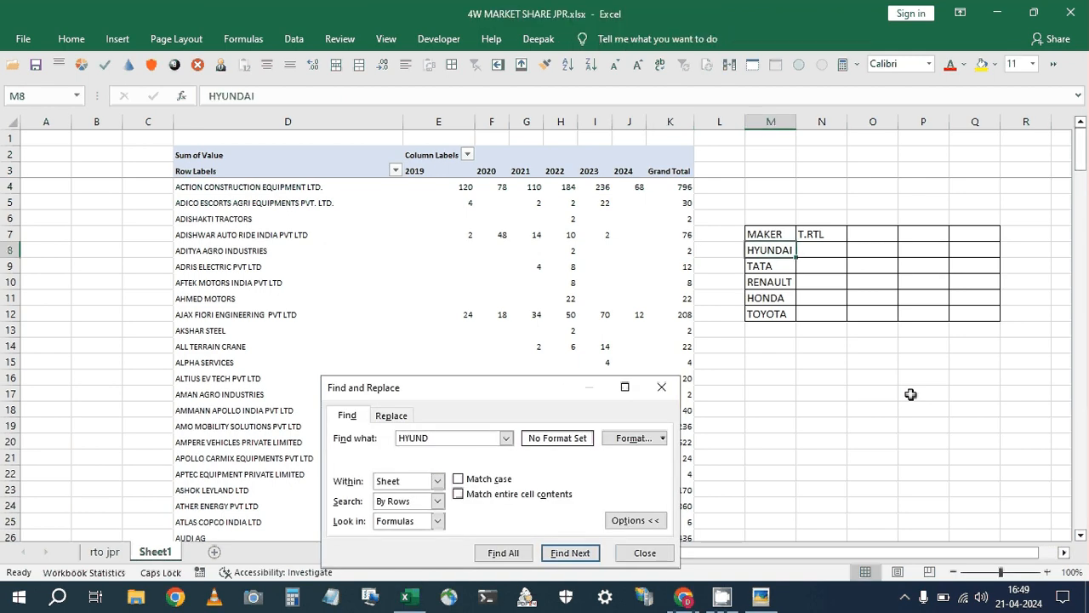
pyautogui.press('Return')
pyautogui.press('Escape')
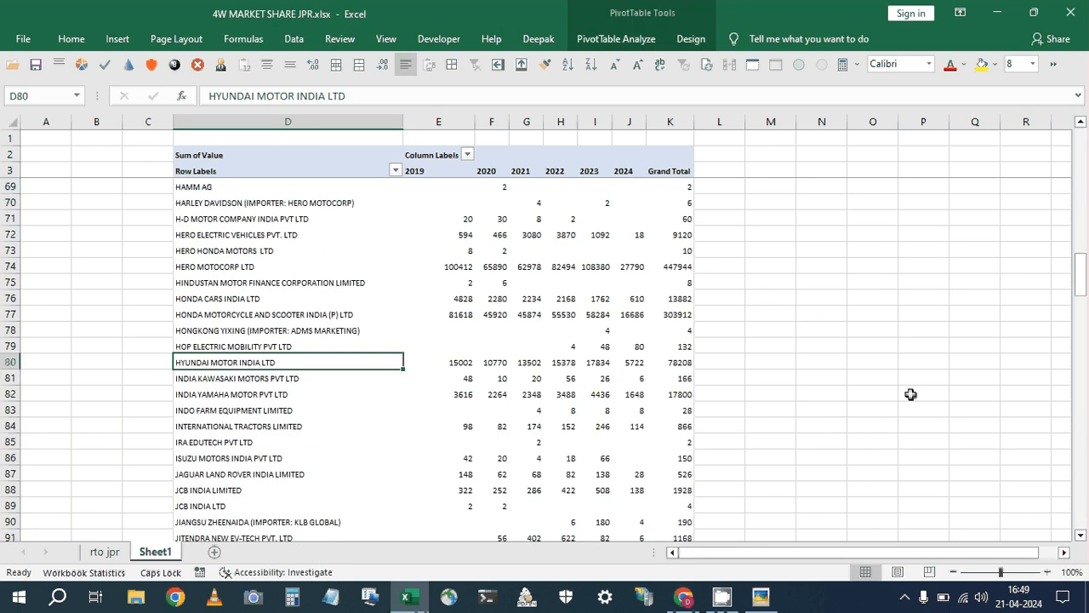
pyautogui.press('Right')
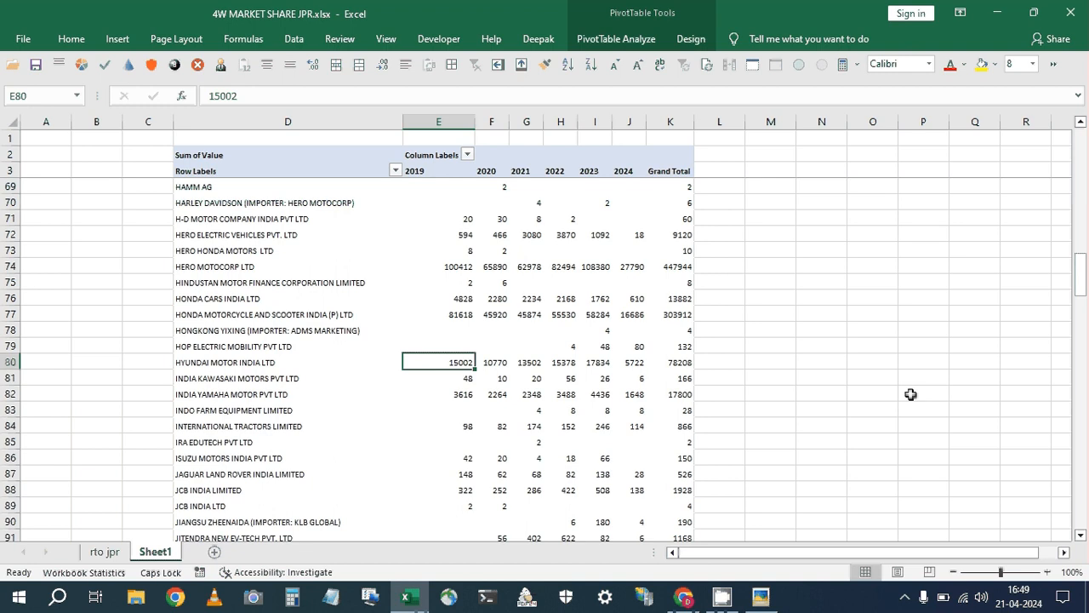
pyautogui.hotkey('ctrl', 'c')
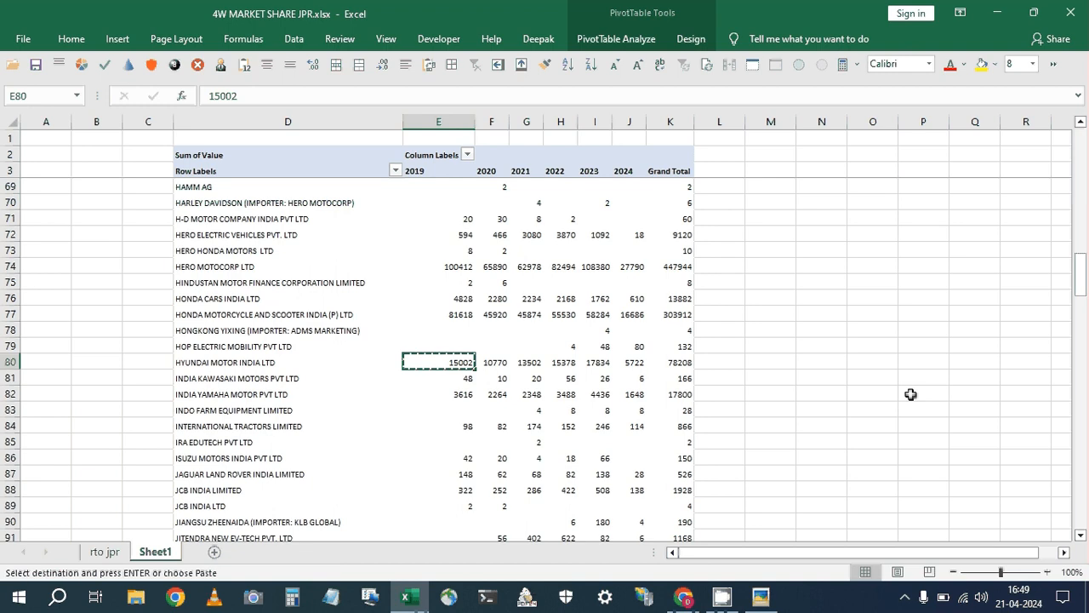
pyautogui.press('Right')
pyautogui.press('Right')
pyautogui.press('Right')
pyautogui.press('Right')
pyautogui.press('Right')
pyautogui.press('Right')
pyautogui.press('Right')
pyautogui.press('Right')
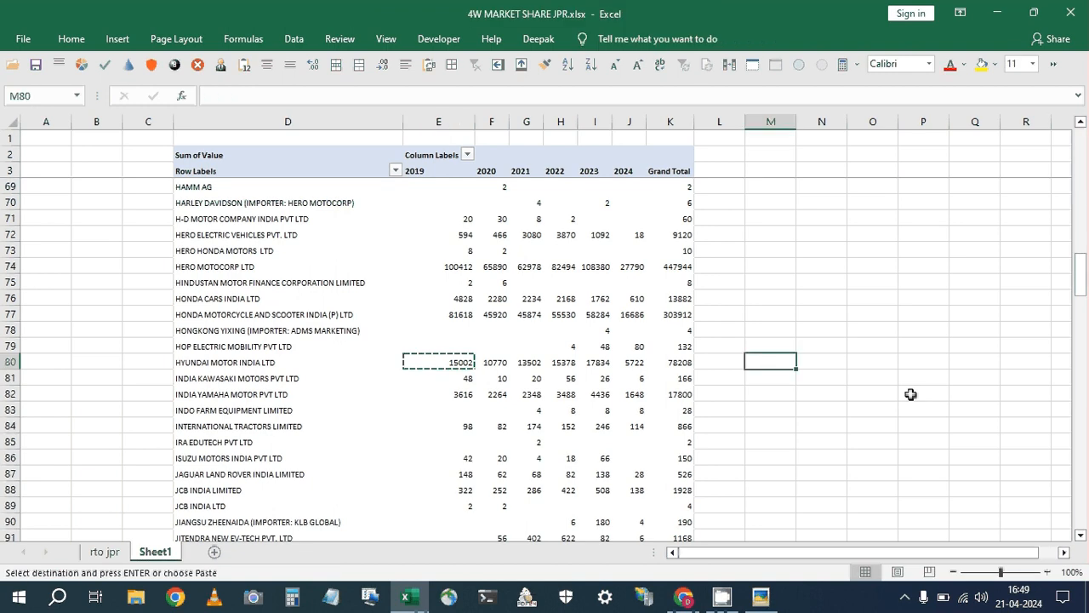
pyautogui.press('Left')
pyautogui.press('Left')
pyautogui.press('Left')
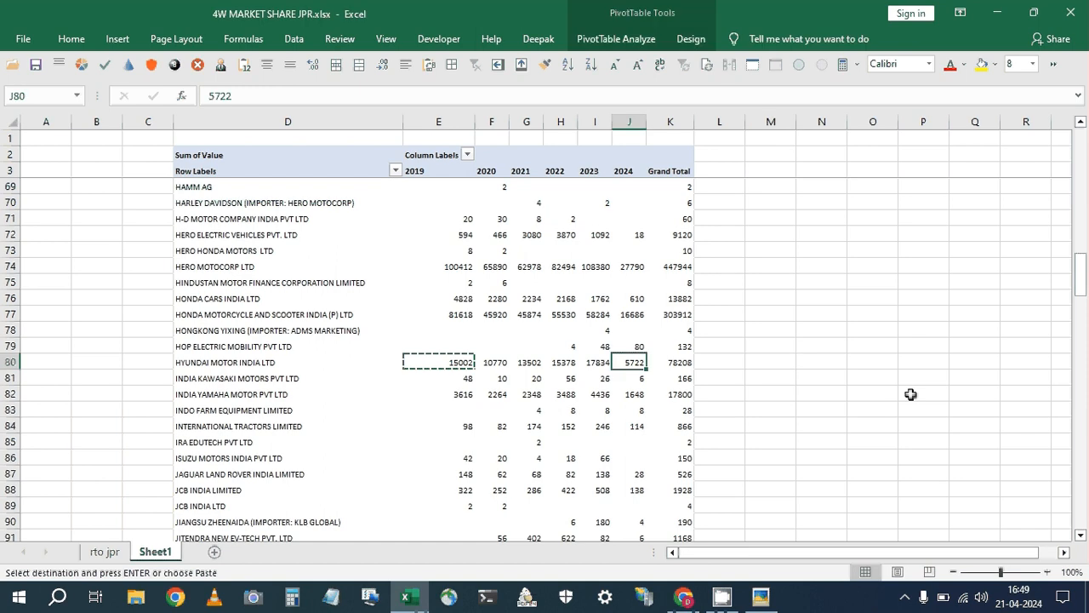
pyautogui.press('Left')
pyautogui.press('Left')
pyautogui.press('Left')
pyautogui.press('Left')
pyautogui.press('Left')
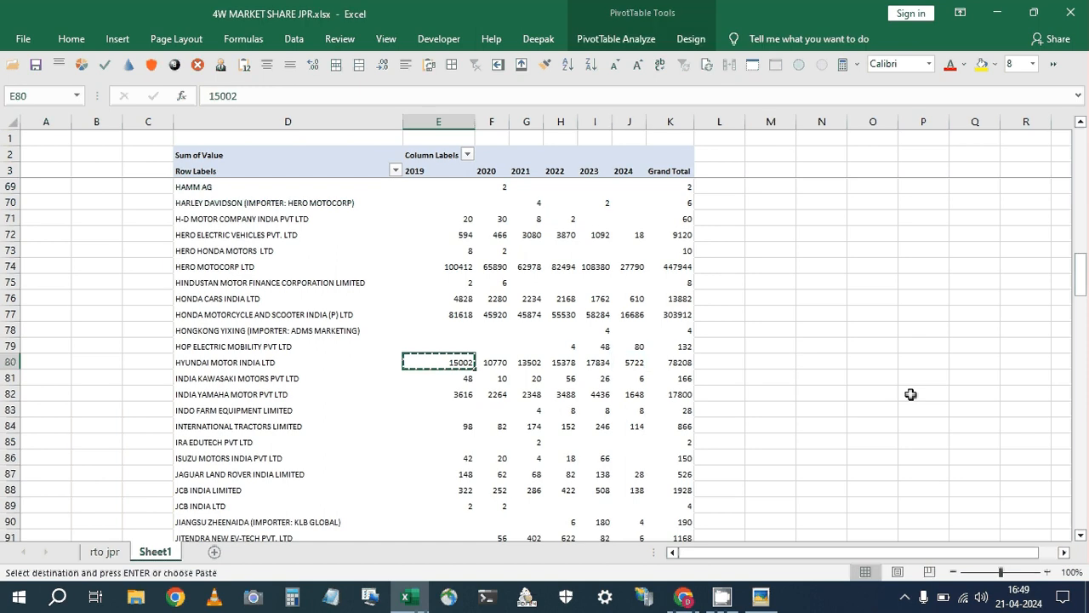
# Copy the 2019 to 2024 values of HYUNDAI MOTOR INDIA LTD into the HYUNDAI row of the maker table, starting at N8.
pyautogui.hotkey('shift', 'Right')
pyautogui.hotkey('shift', 'Right')
pyautogui.hotkey('shift', 'Right')
pyautogui.hotkey('shift', 'Right')
pyautogui.hotkey('shift', 'Right')
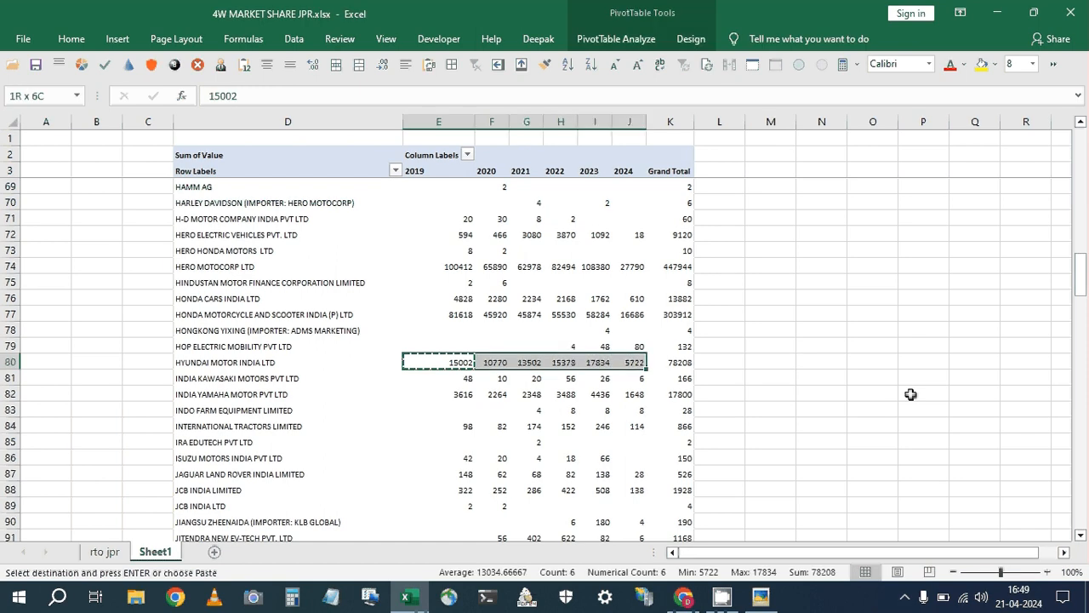
pyautogui.click(803, 298)
pyautogui.hotkey('ctrl', 'Up')
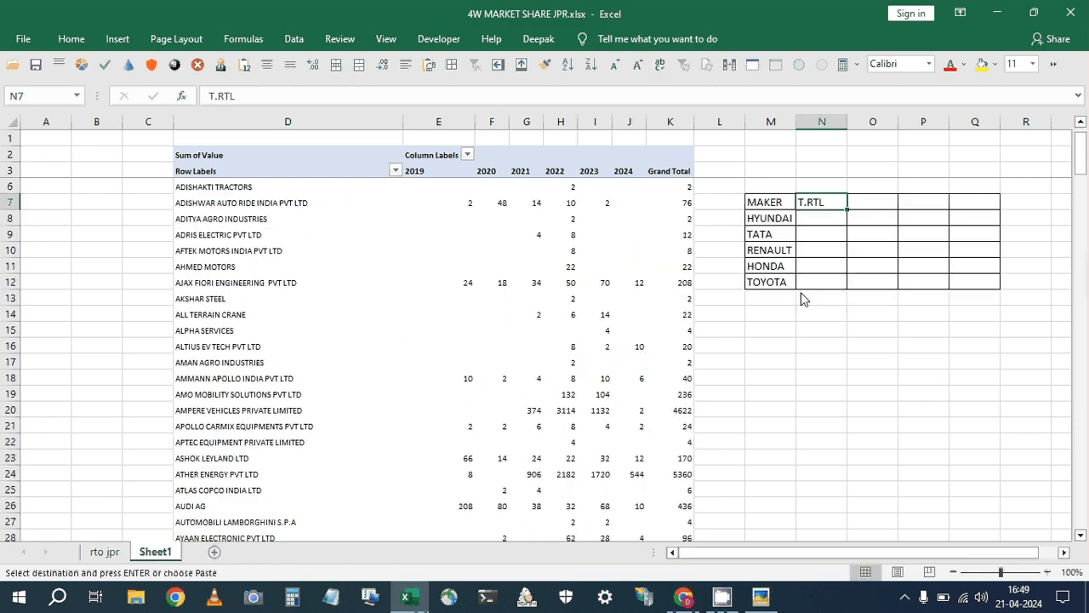
pyautogui.press('Down')
pyautogui.press('Return')
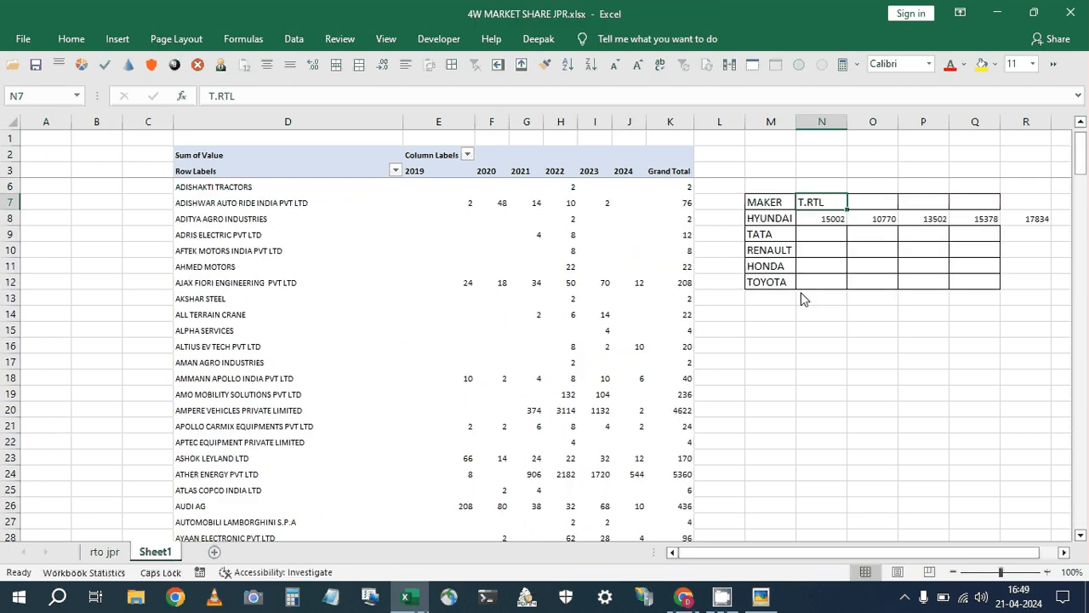
# Move the T.RTL header up from N7 to N6.
pyautogui.hotkey('ctrl', 'x')
pyautogui.press('Up')
pyautogui.press('Return')
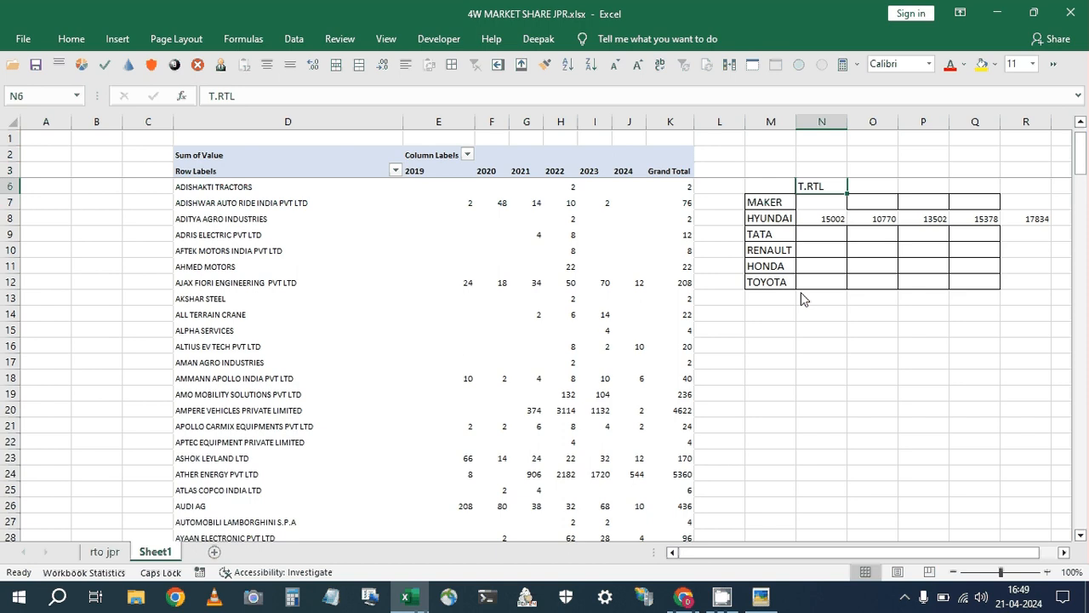
# Copy the PivotTable's year headers 2019 to 2024 into the maker table starting at N7 and autofit columns N to S.
pyautogui.press('Down')
pyautogui.press('Left')
pyautogui.press('Up')
pyautogui.press('Up')
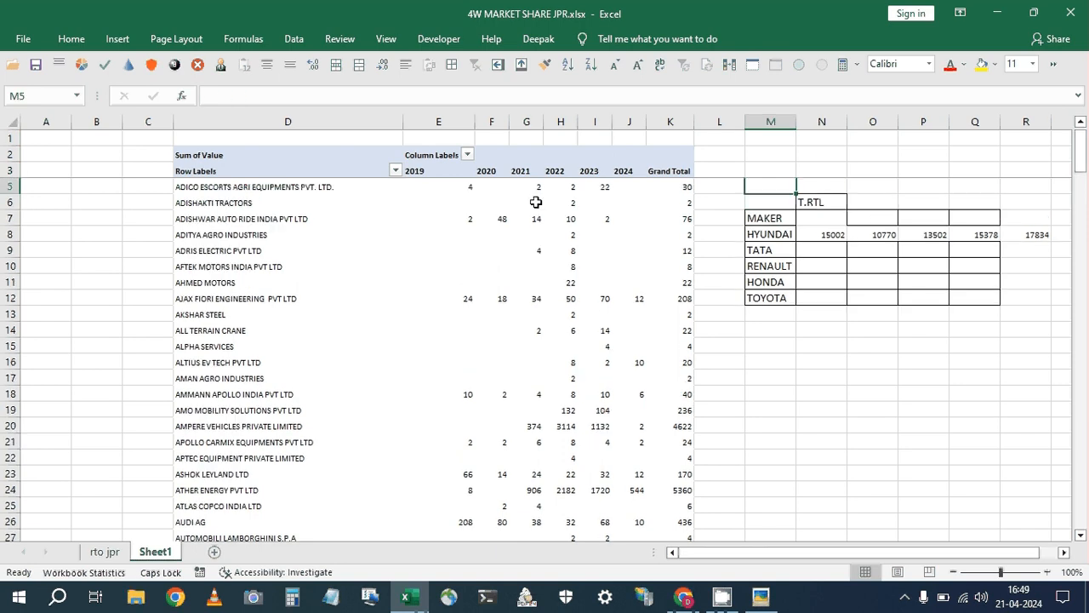
pyautogui.moveTo(445, 172); pyautogui.dragTo(626, 175)
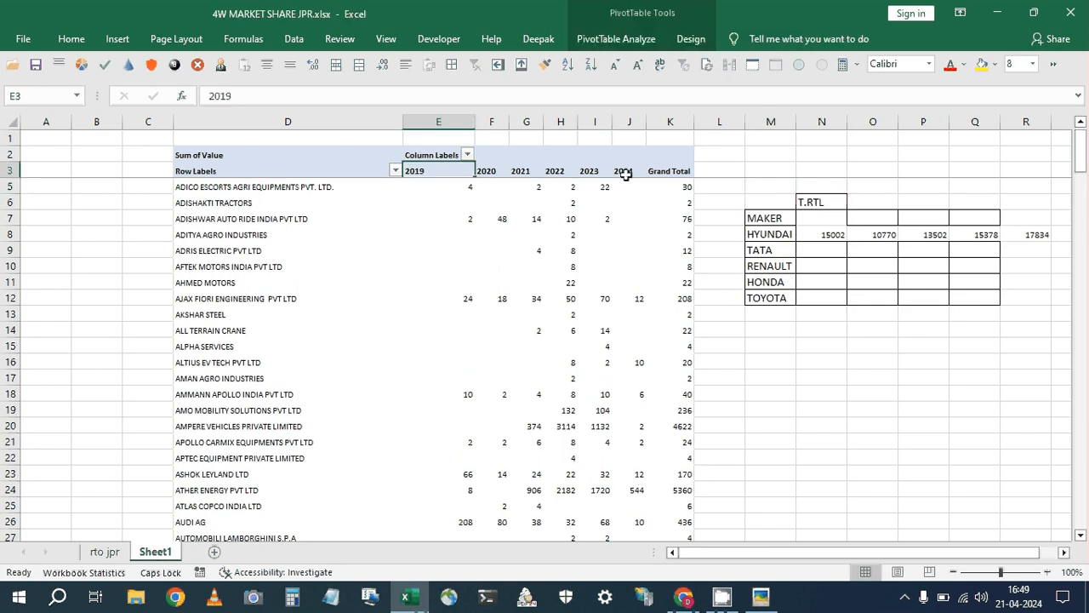
pyautogui.hotkey('ctrl', 'c')
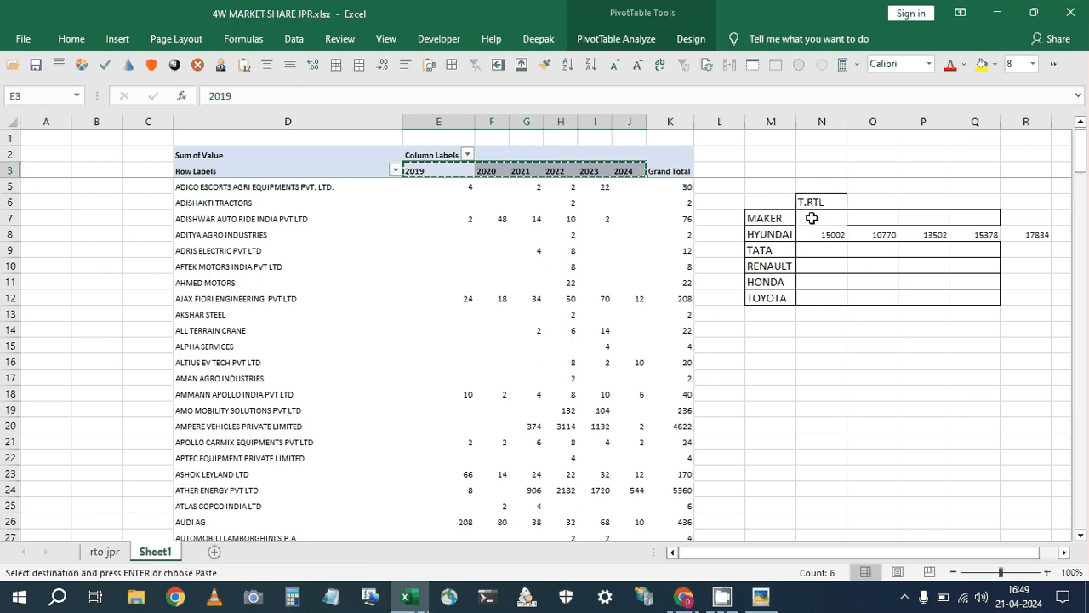
pyautogui.click(812, 218)
pyautogui.hotkey('ctrl', 'v')
pyautogui.doubleClick(849, 123)
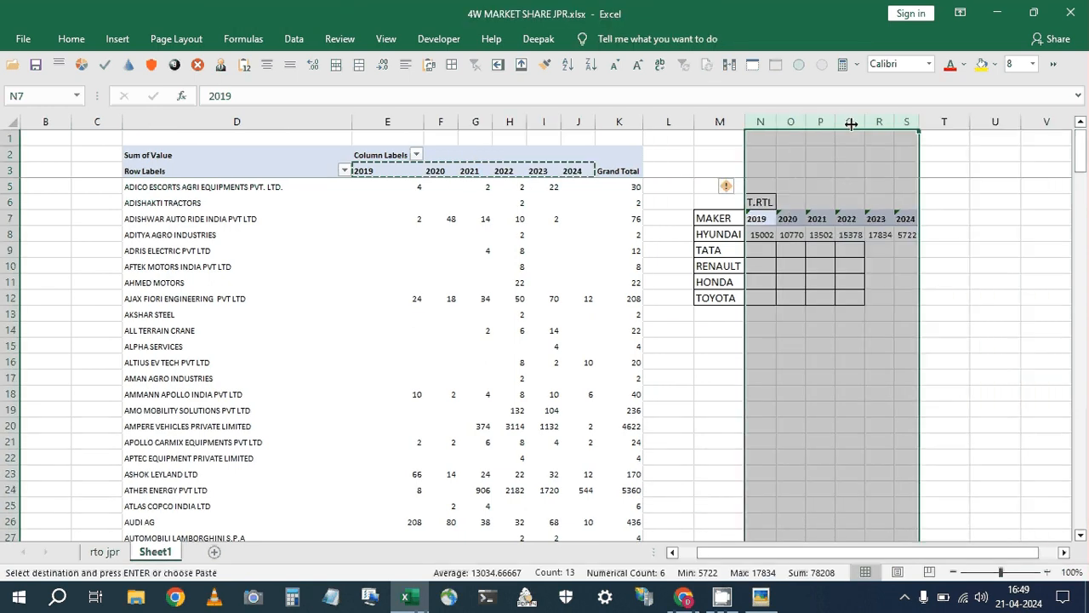
# Delete the empty columns B and C in front of the PivotTable.
pyautogui.click(95, 119)
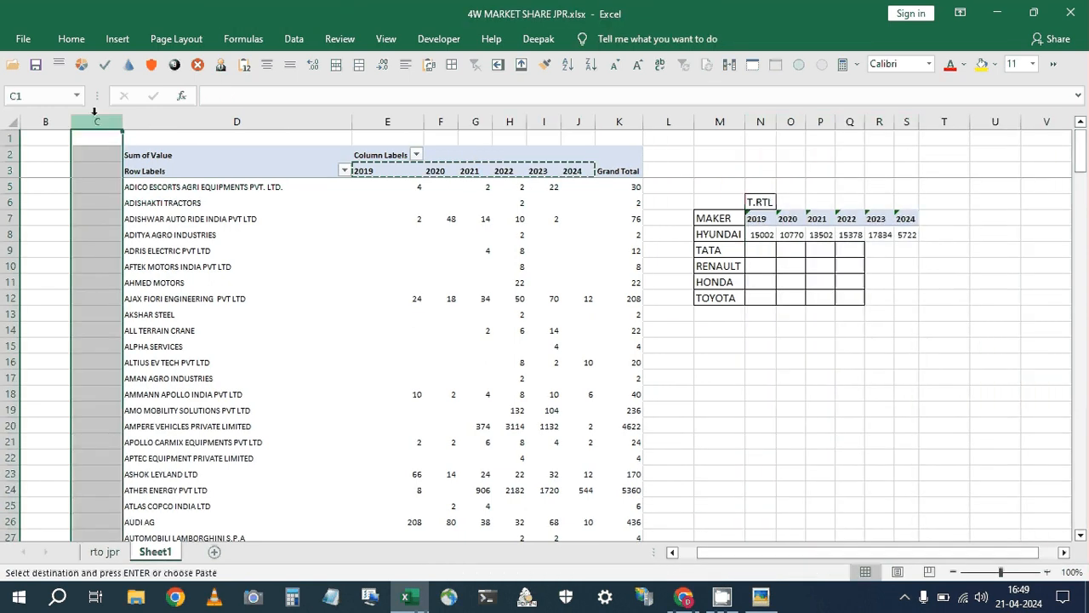
pyautogui.hotkey('ctrl', '-')
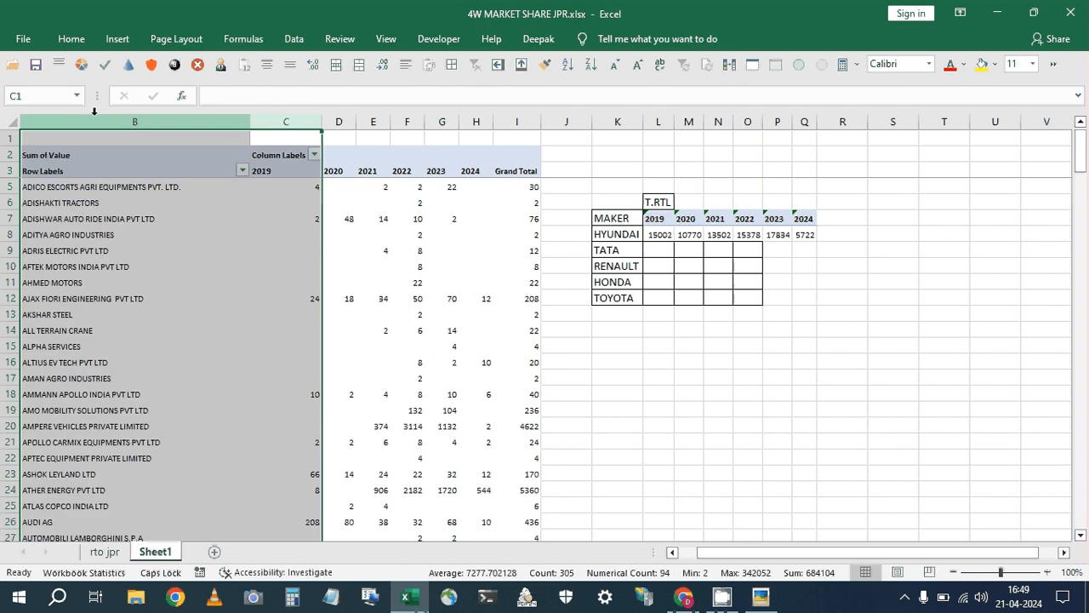
pyautogui.click(286, 170)
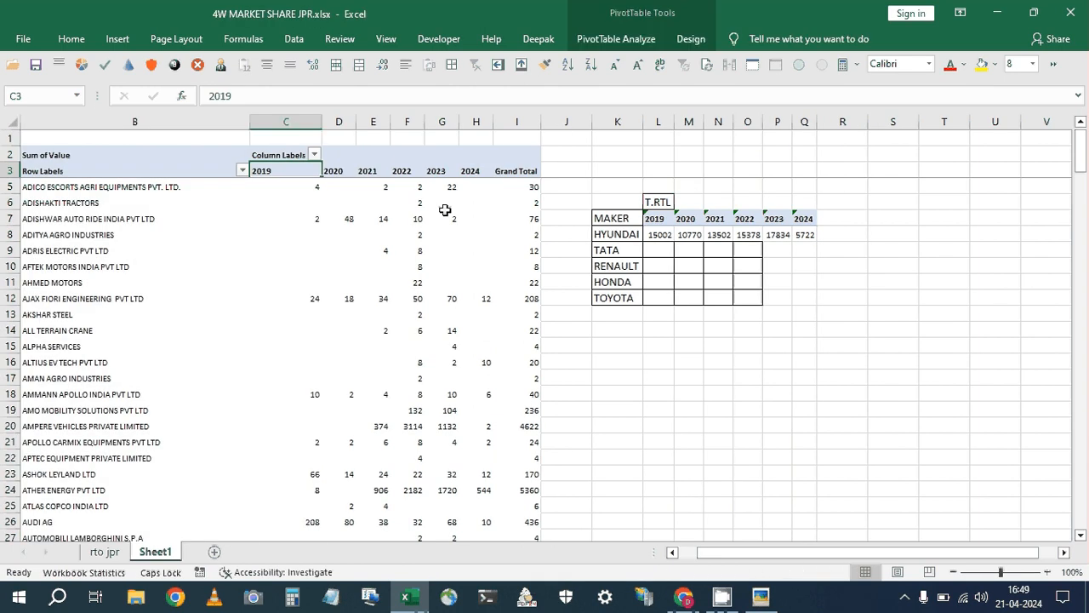
# Search the sheet for TATA and go to the TATA MOTORS LTD row in the PivotTable.
pyautogui.click(627, 219)
pyautogui.press('Down')
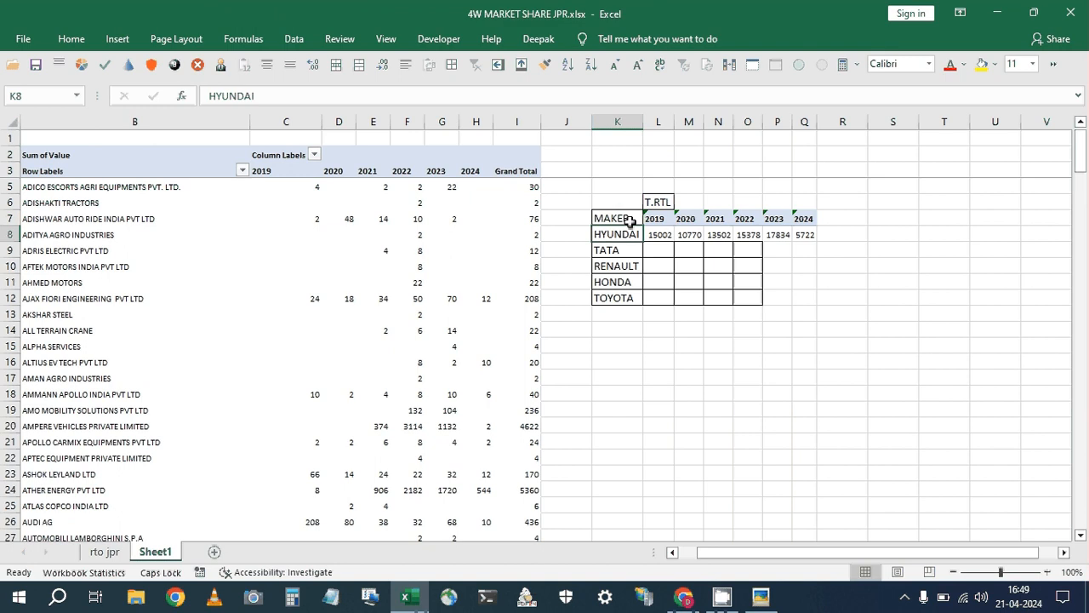
pyautogui.press('Down')
pyautogui.hotkey('ctrl', 'f')
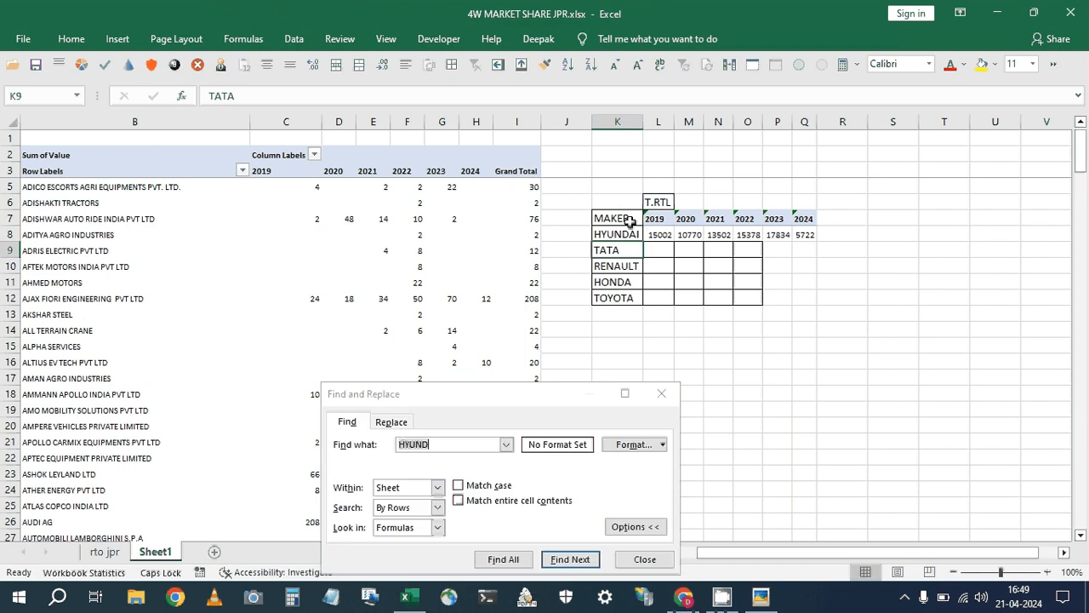
pyautogui.write('TATA')
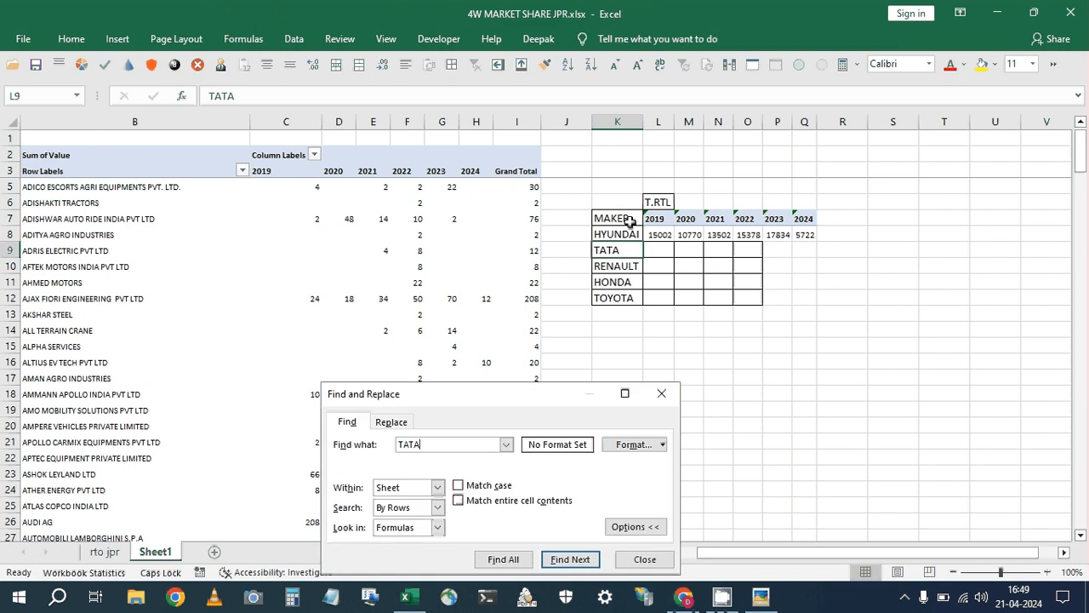
pyautogui.press('Return')
pyautogui.press('Return')
pyautogui.press('Escape')
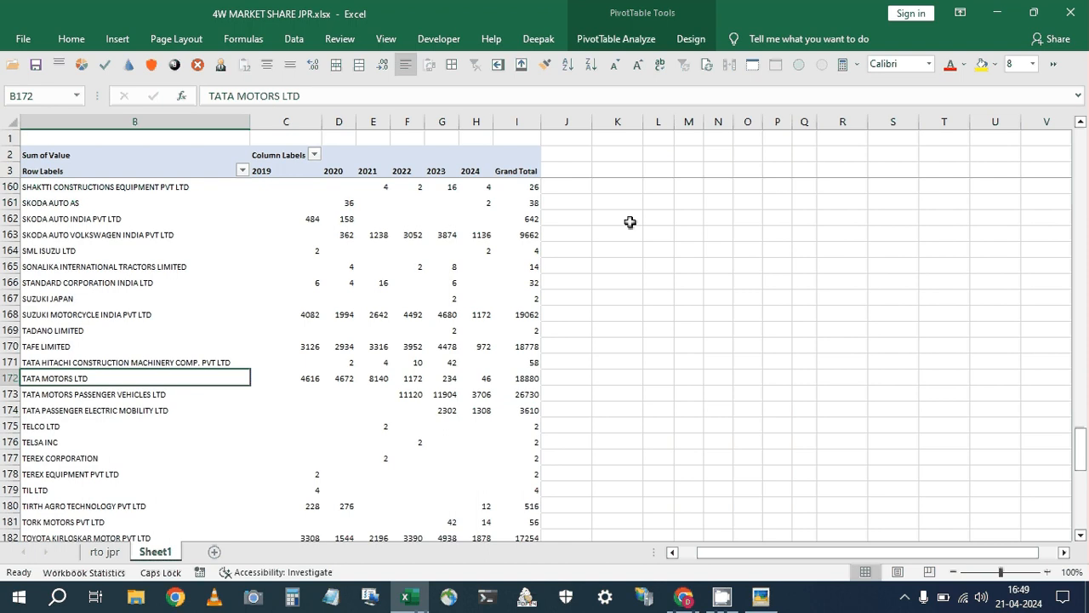
pyautogui.press('Up')
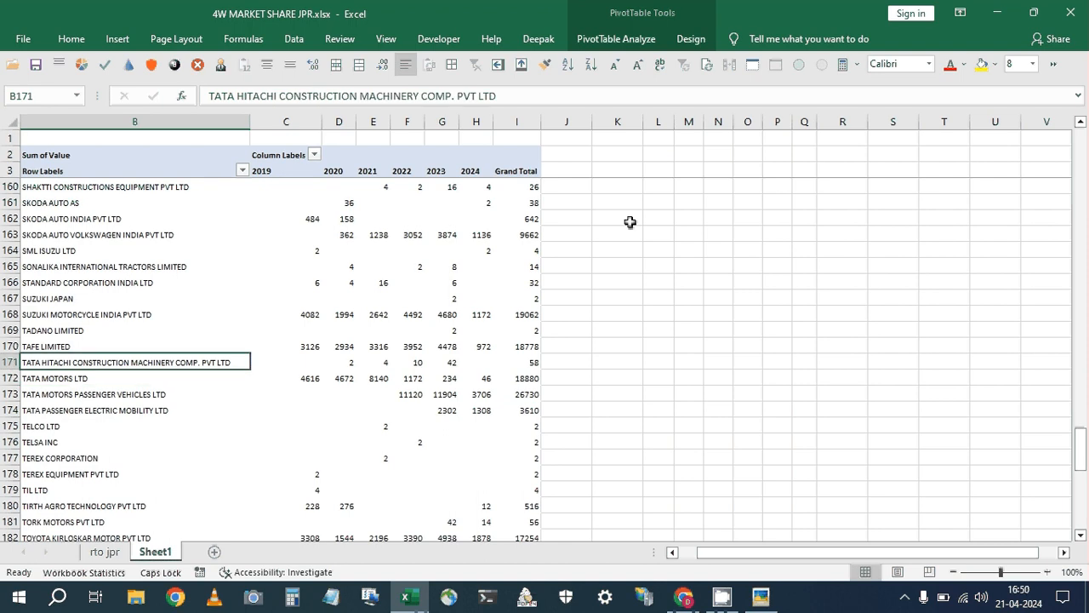
pyautogui.press('Down')
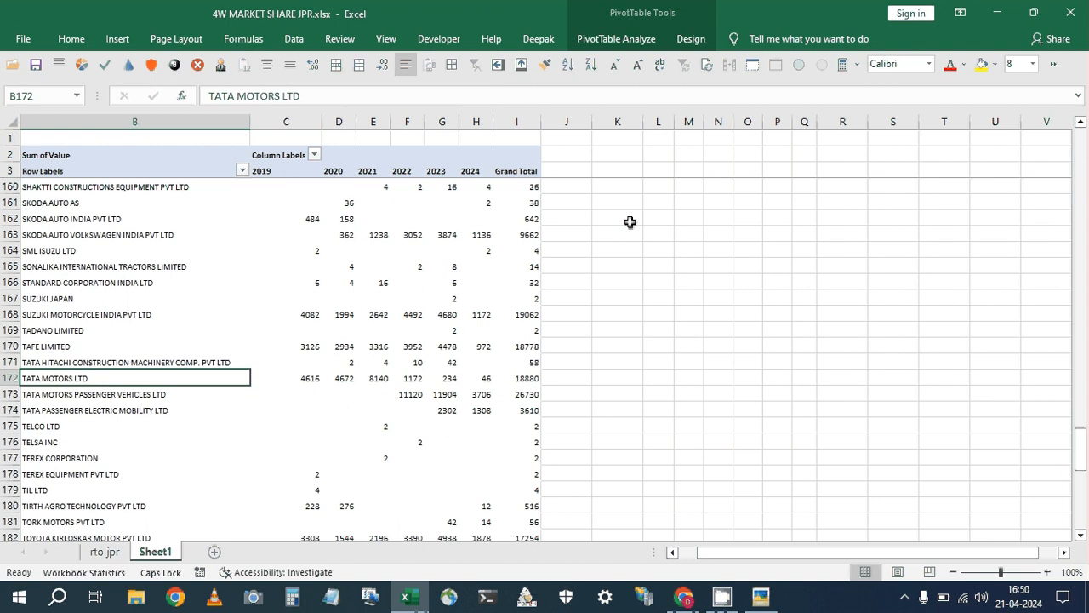
# Copy the 2019 to 2024 values of TATA MOTORS LTD and TATA MOTORS PASSENGER VEHICLES LTD from the PivotTable.
pyautogui.press('Down')
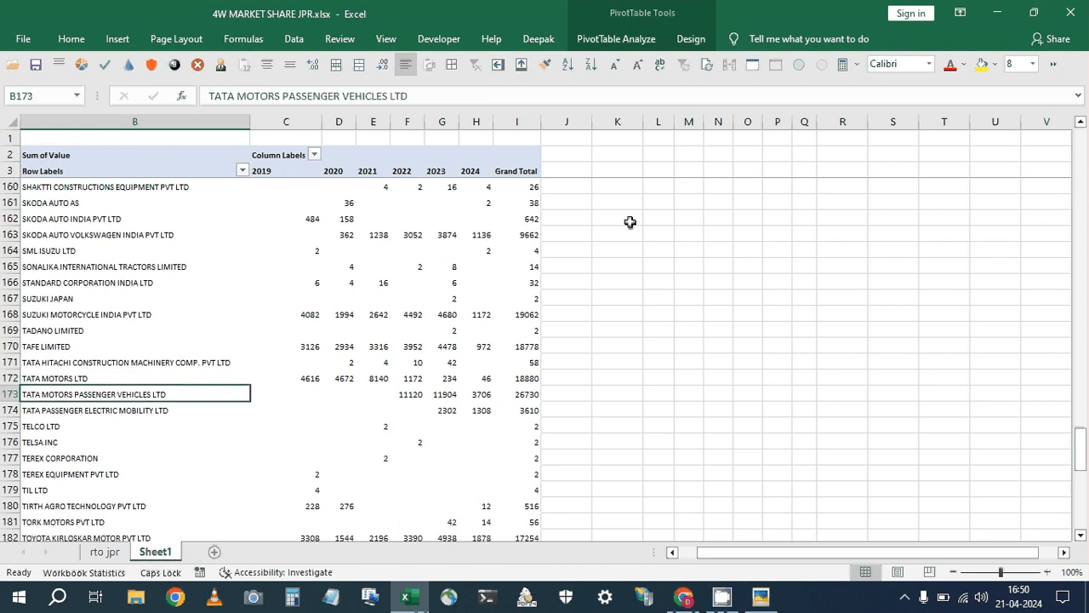
pyautogui.press('Up')
pyautogui.press('Right')
pyautogui.hotkey('shift', 'Right')
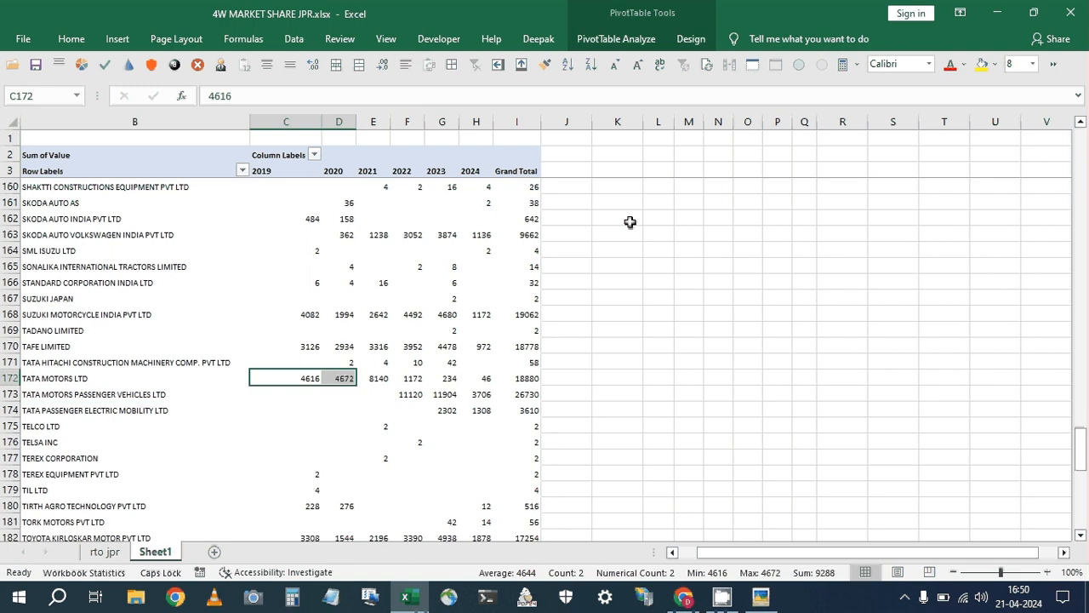
pyautogui.hotkey('shift', 'Right')
pyautogui.hotkey('shift', 'Right')
pyautogui.hotkey('shift', 'Right')
pyautogui.hotkey('shift', 'Right')
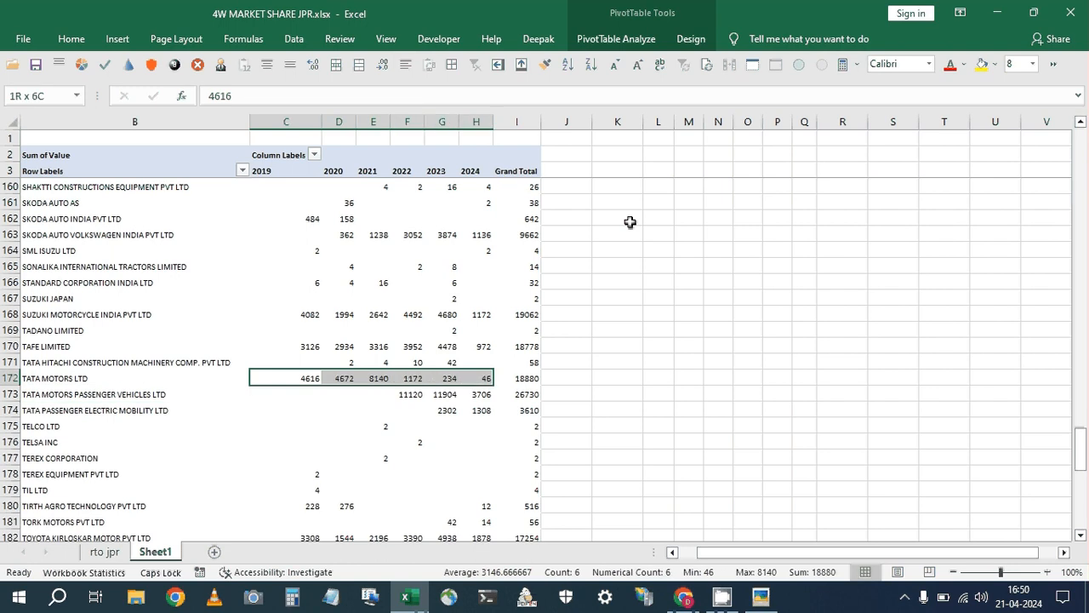
pyautogui.hotkey('shift', 'Down')
pyautogui.hotkey('ctrl', 'c')
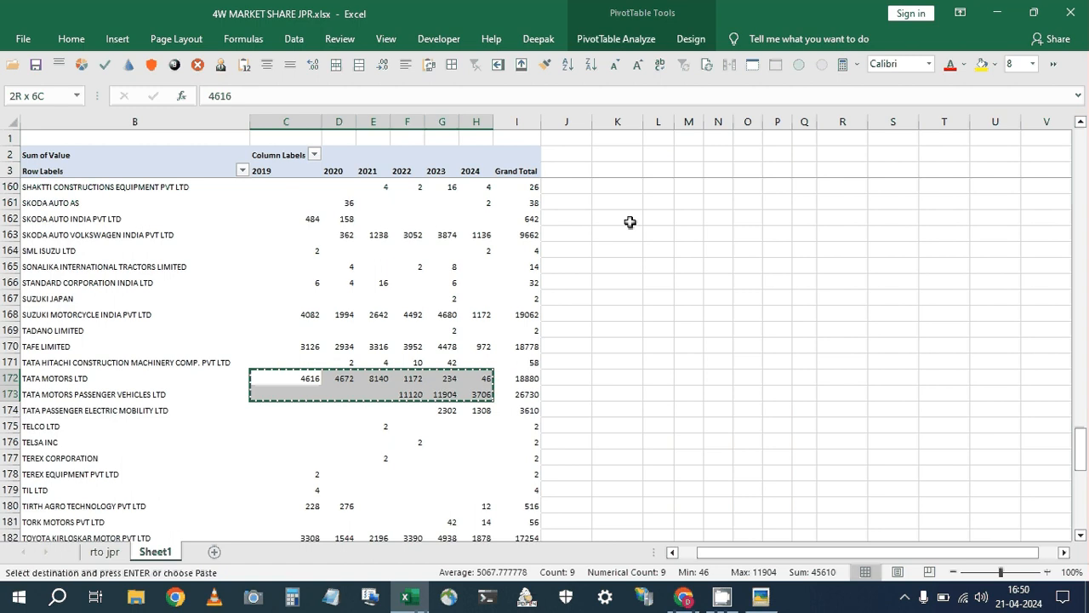
# Paste the two copied Tata rows into the maker table starting at L9.
pyautogui.click(630, 222)
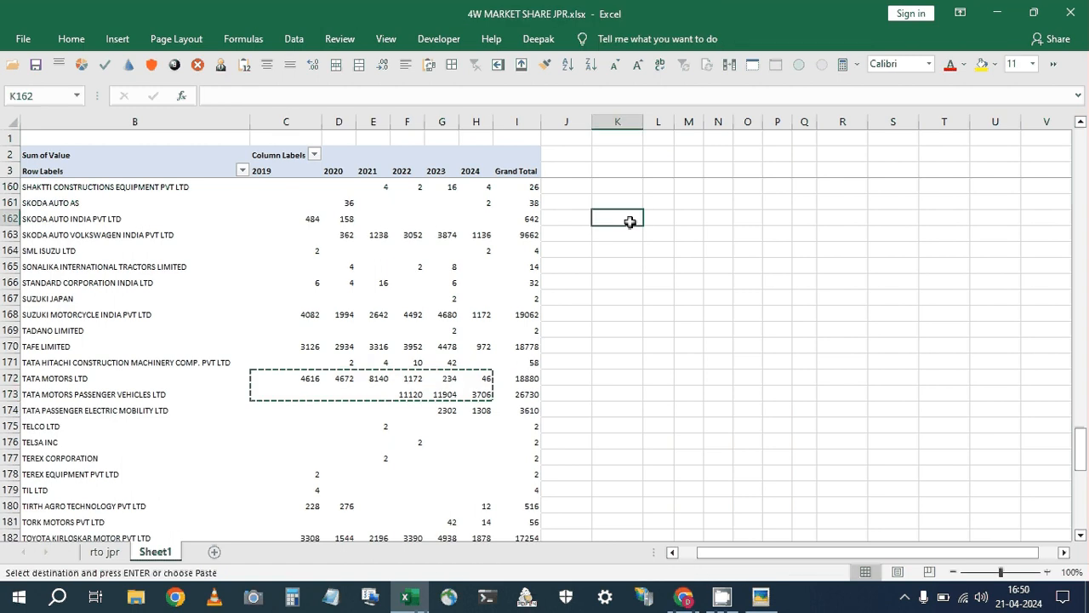
pyautogui.hotkey('ctrl', 'Up')
pyautogui.hotkey('ctrl', 'Up')
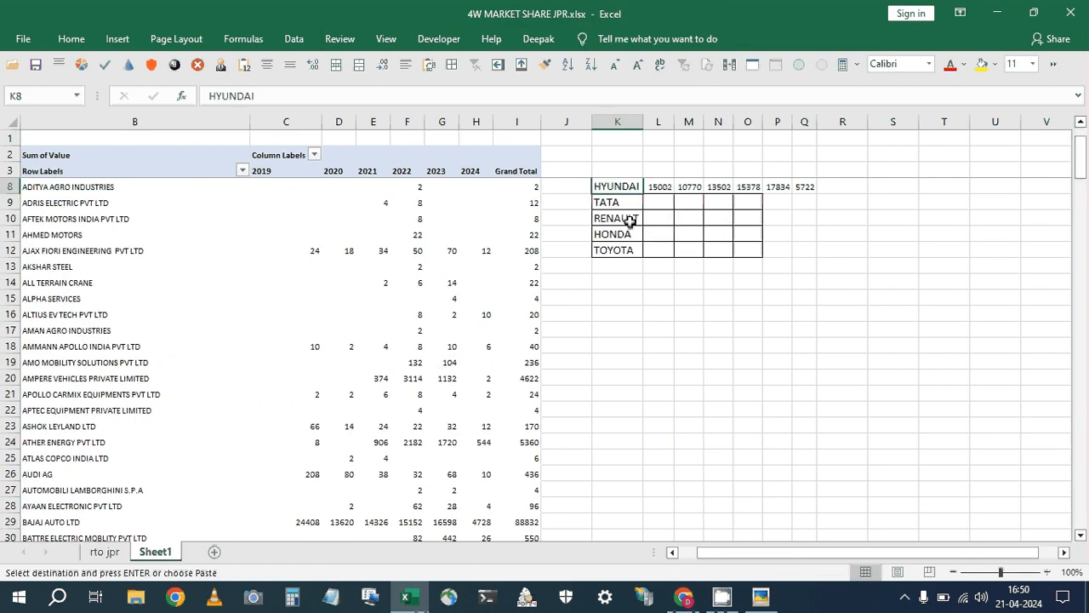
pyautogui.press('Down')
pyautogui.press('Right')
pyautogui.press('Return')
pyautogui.press('Down')
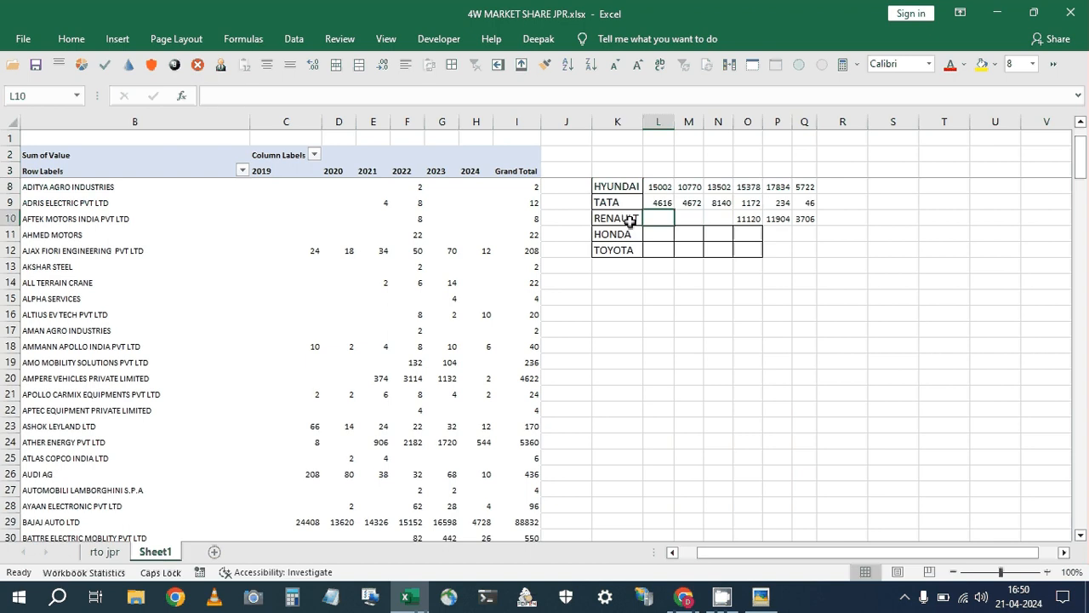
# Sum L9:L10 in L11 and fill the formula across to Q11.
pyautogui.press('Down')
pyautogui.hotkey('alt', '=')
pyautogui.hotkey('shift', 'Down')
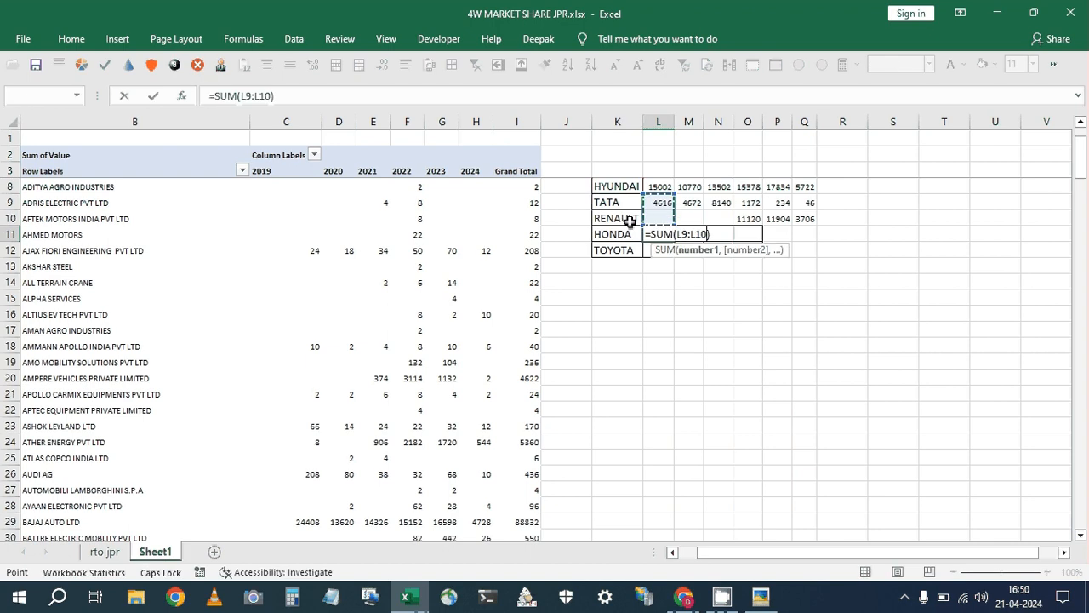
pyautogui.hotkey('ctrl', 'Return')
pyautogui.hotkey('shift', 'Right')
pyautogui.hotkey('shift', 'Right')
pyautogui.hotkey('shift', 'Right')
pyautogui.hotkey('shift', 'Right')
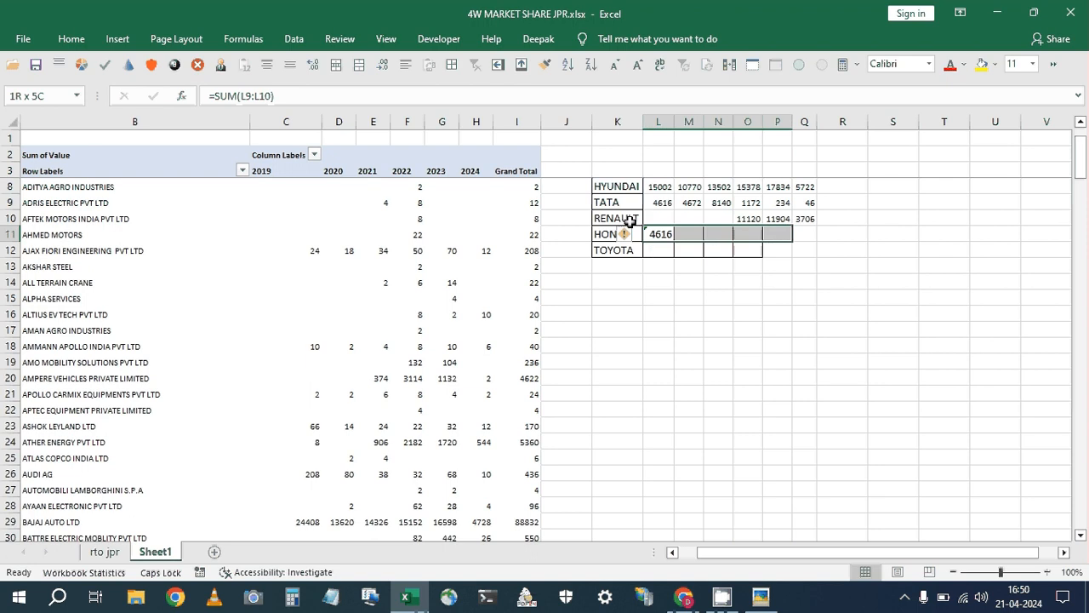
pyautogui.hotkey('shift', 'Right')
pyautogui.hotkey('ctrl', 'r')
# Copy the summed row L11:Q11 and paste it as values into the TATA row from L9.
pyautogui.hotkey('ctrl', 'c')
pyautogui.press('Up')
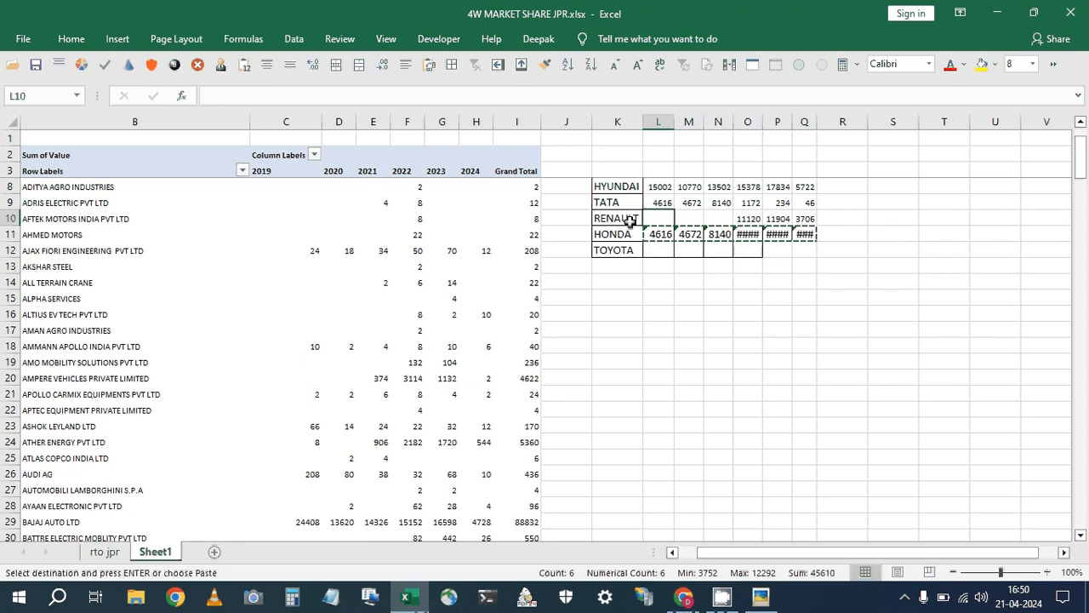
pyautogui.press('Up')
pyautogui.click(245, 68)
# Clear the helper figures and sum formulas from the RENAULT and HONDA rows, L10 to T11.
pyautogui.press('Down')
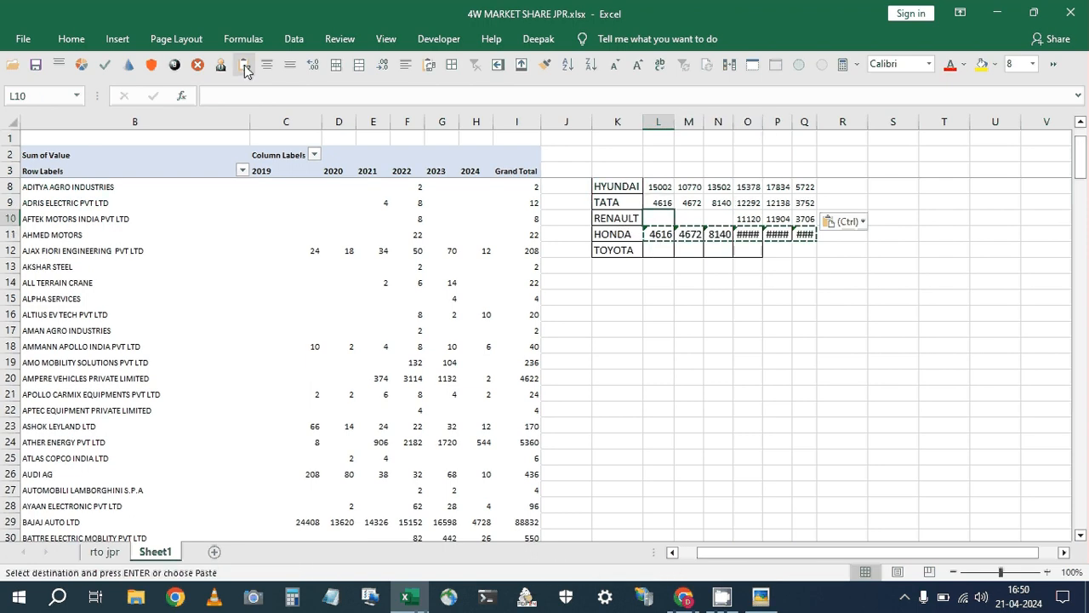
pyautogui.hotkey('shift', 'Down')
pyautogui.hotkey('shift', 'Right')
pyautogui.hotkey('shift', 'Right')
pyautogui.hotkey('shift', 'Right')
pyautogui.hotkey('shift', 'Right')
pyautogui.hotkey('shift', 'Right')
pyautogui.hotkey('shift', 'Right')
pyautogui.hotkey('shift', 'Right')
pyautogui.hotkey('shift', 'Right')
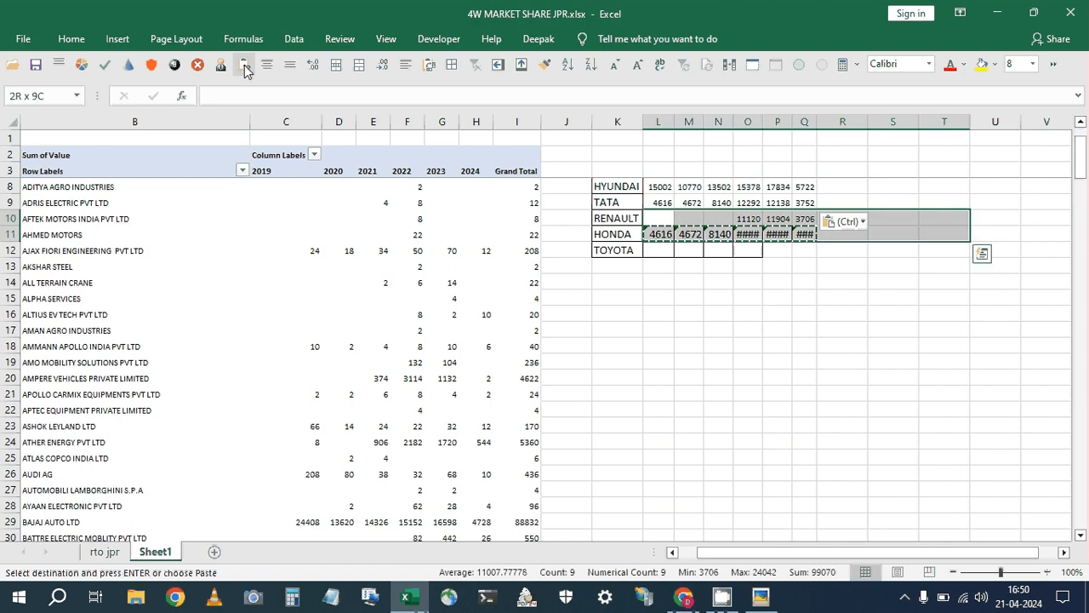
pyautogui.press('Delete')
# Search the sheet for RENAUL and go to the RENAULT INDIA PVT LTD row in the PivotTable.
pyautogui.press('Up')
pyautogui.press('Up')
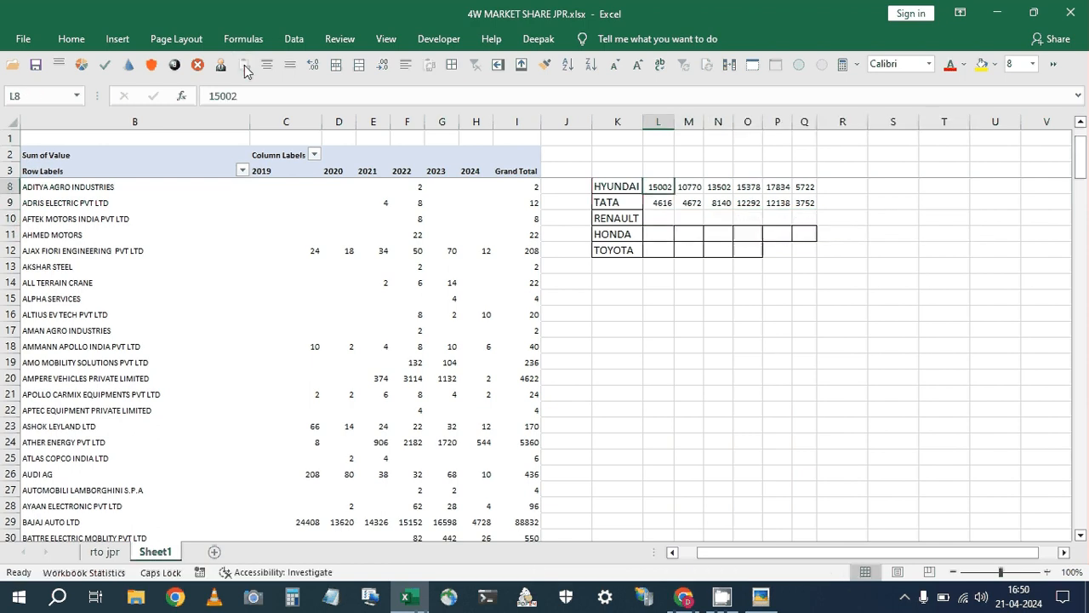
pyautogui.press('Up')
pyautogui.press('Up')
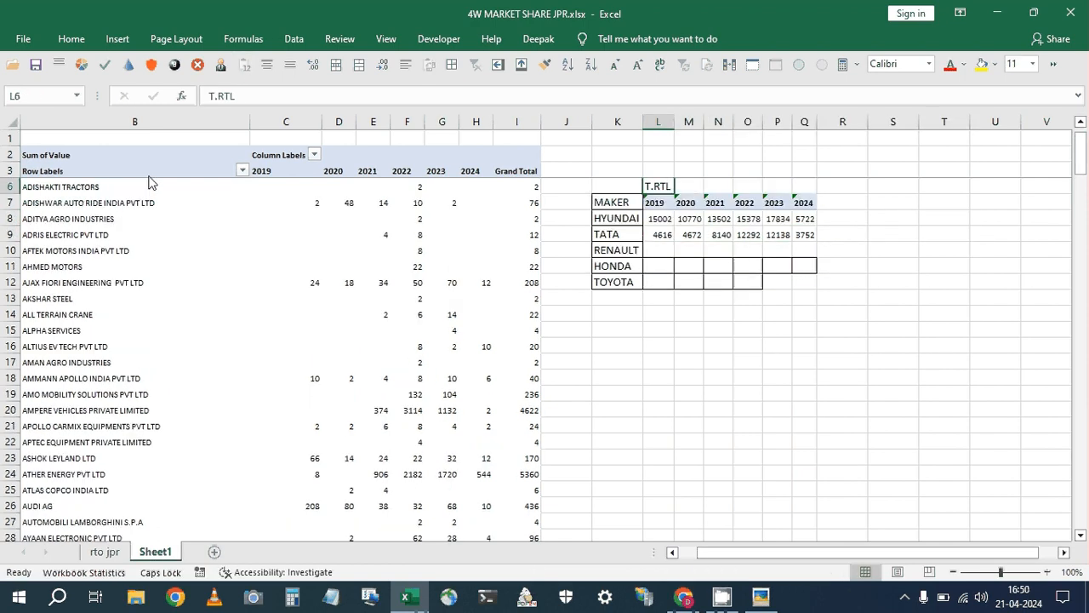
pyautogui.click(615, 255)
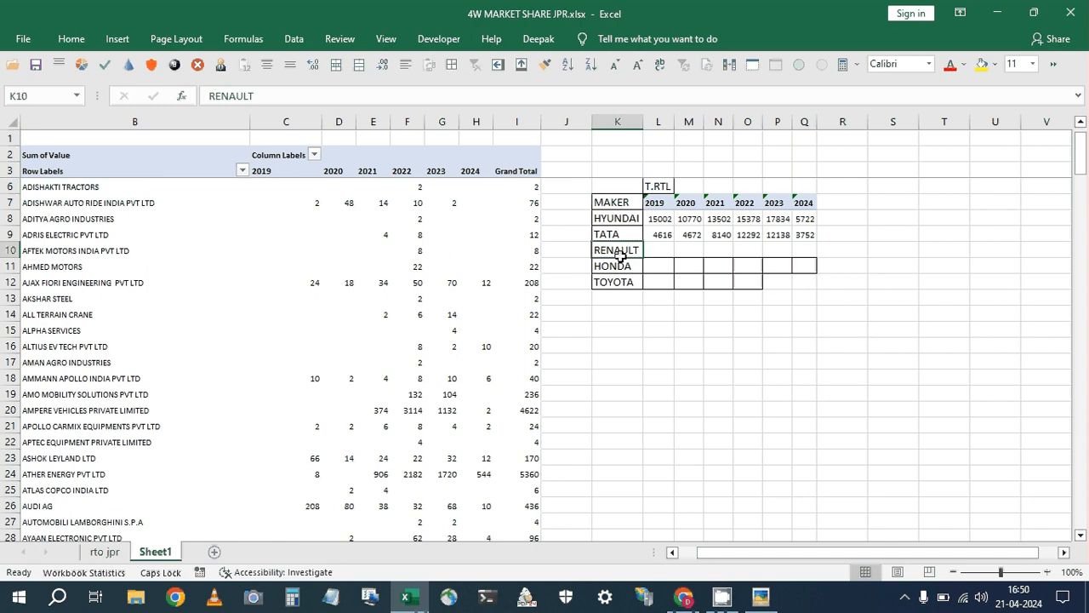
pyautogui.hotkey('ctrl', 'f')
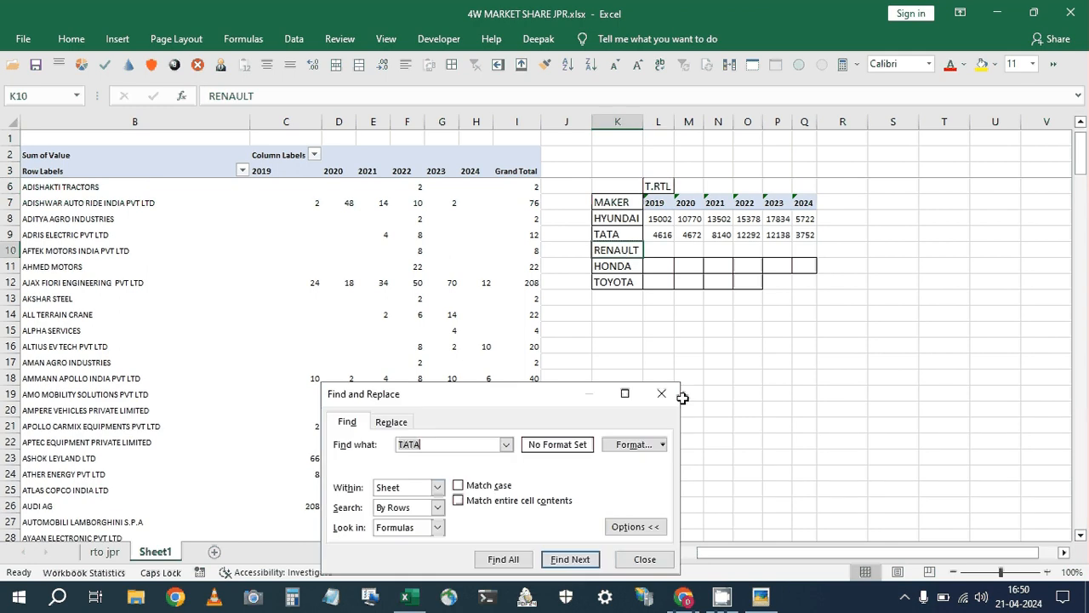
pyautogui.write('RENAUL')
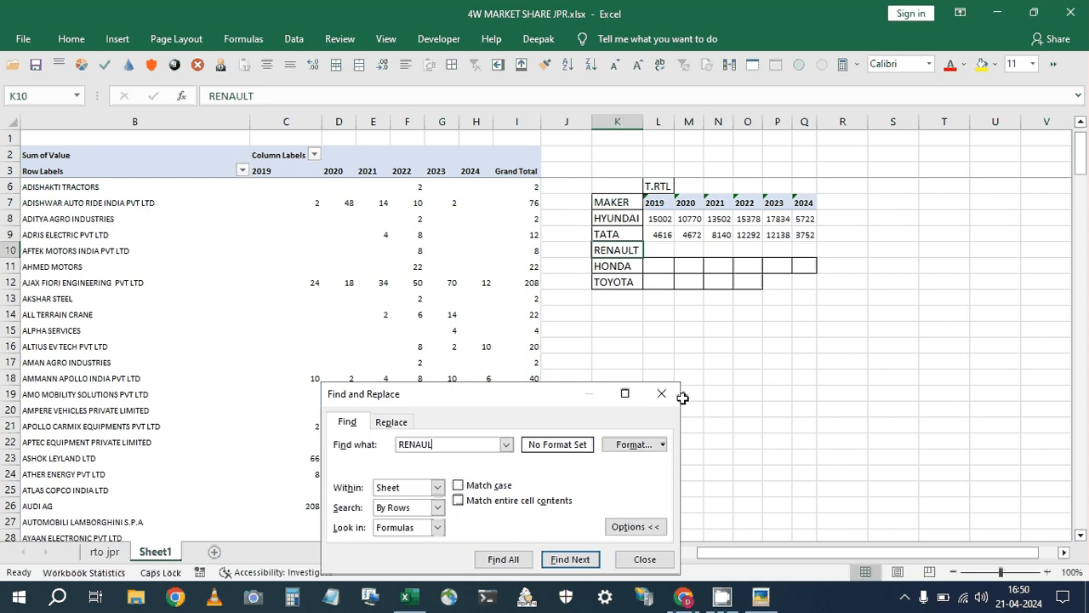
pyautogui.press('Return')
pyautogui.press('Escape')
# Copy the 2019 to 2024 values of RENAULT INDIA PVT LTD.
pyautogui.press('Right')
pyautogui.hotkey('shift', 'Right')
pyautogui.hotkey('shift', 'Right')
pyautogui.hotkey('shift', 'Right')
pyautogui.hotkey('shift', 'Right')
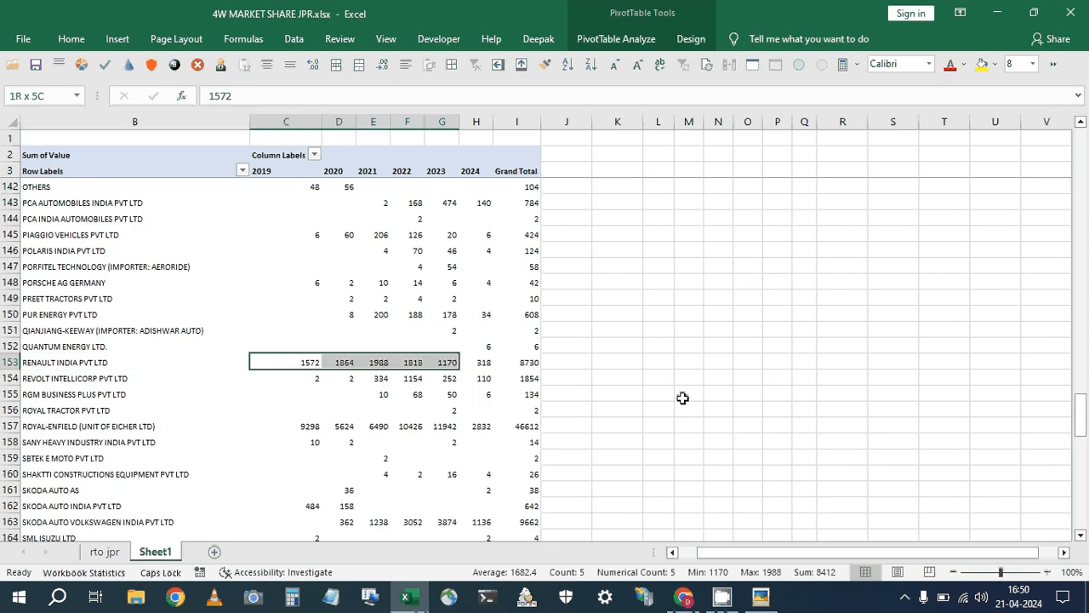
pyautogui.hotkey('shift', 'Right')
pyautogui.hotkey('ctrl', 'c')
# Paste the copied Renault values into the RENAULT row of the maker table, starting at L10.
pyautogui.press('Right')
pyautogui.press('Right')
pyautogui.press('Up')
pyautogui.press('Up')
pyautogui.press('Up')
pyautogui.press('Up')
pyautogui.press('Up')
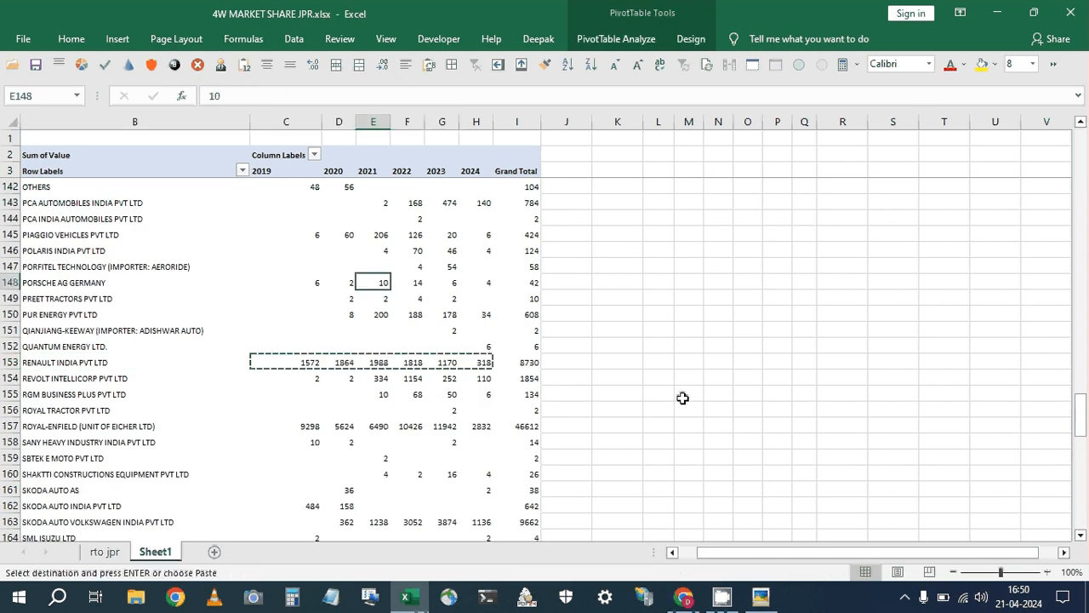
pyautogui.press('Right')
pyautogui.press('Right')
pyautogui.press('Right')
pyautogui.press('Right')
pyautogui.press('Right')
pyautogui.press('Right')
pyautogui.press('Right')
pyautogui.press('Right')
pyautogui.hotkey('ctrl', 'Up')
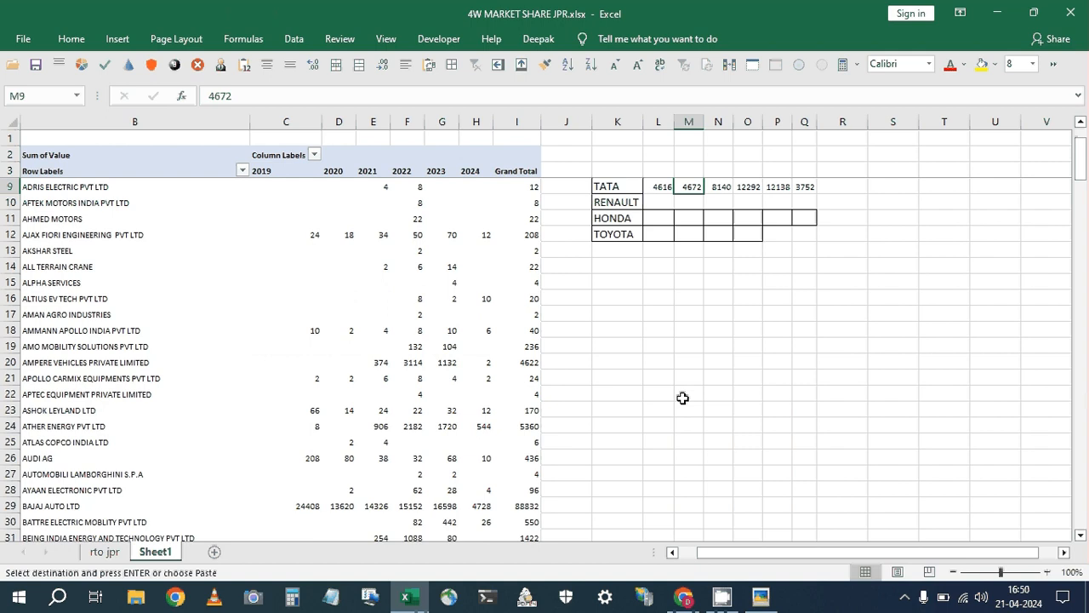
pyautogui.press('Up')
pyautogui.press('Left')
pyautogui.press('Down')
pyautogui.press('Down')
pyautogui.hotkey('ctrl', 'v')
# Search the sheet for HONDA and continue to the HONDA CARS INDIA LTD row in the PivotTable.
pyautogui.press('Down')
pyautogui.press('Left')
pyautogui.hotkey('ctrl', 'f')
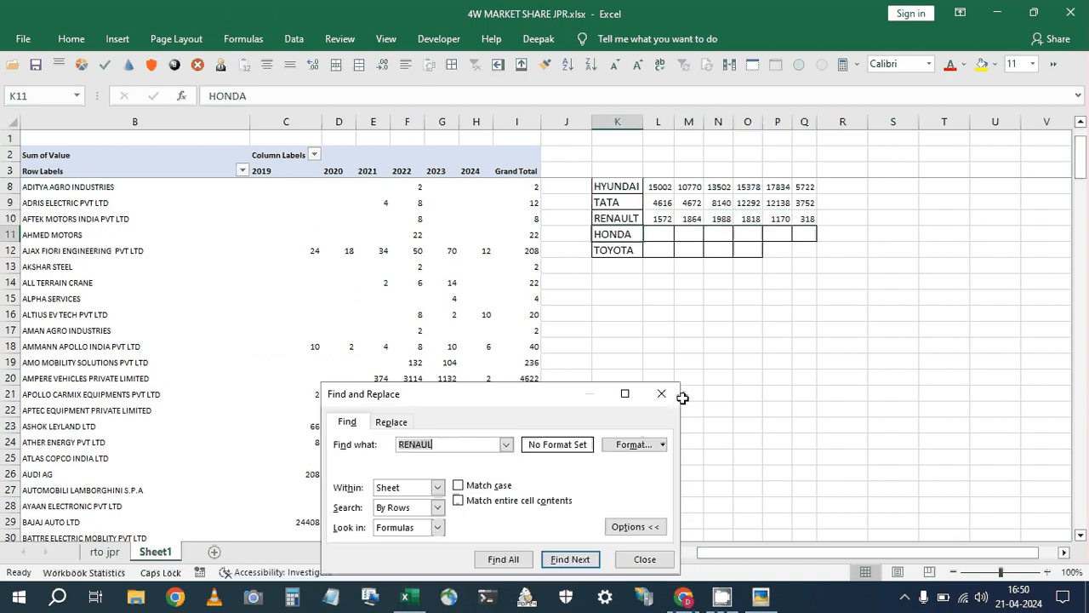
pyautogui.write('HONDA')
pyautogui.press('Return')
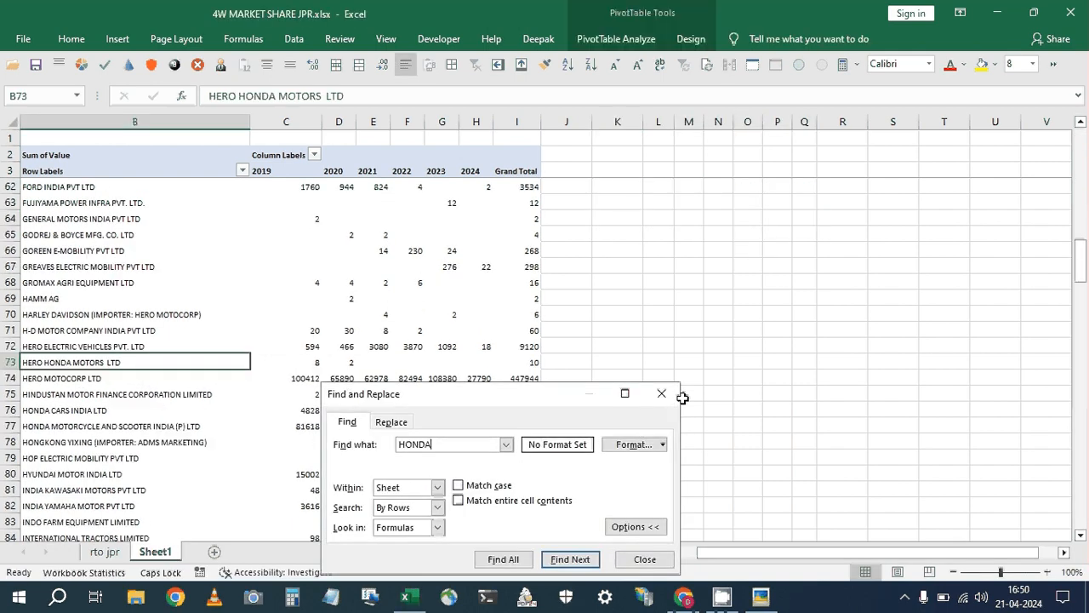
pyautogui.press('Escape')
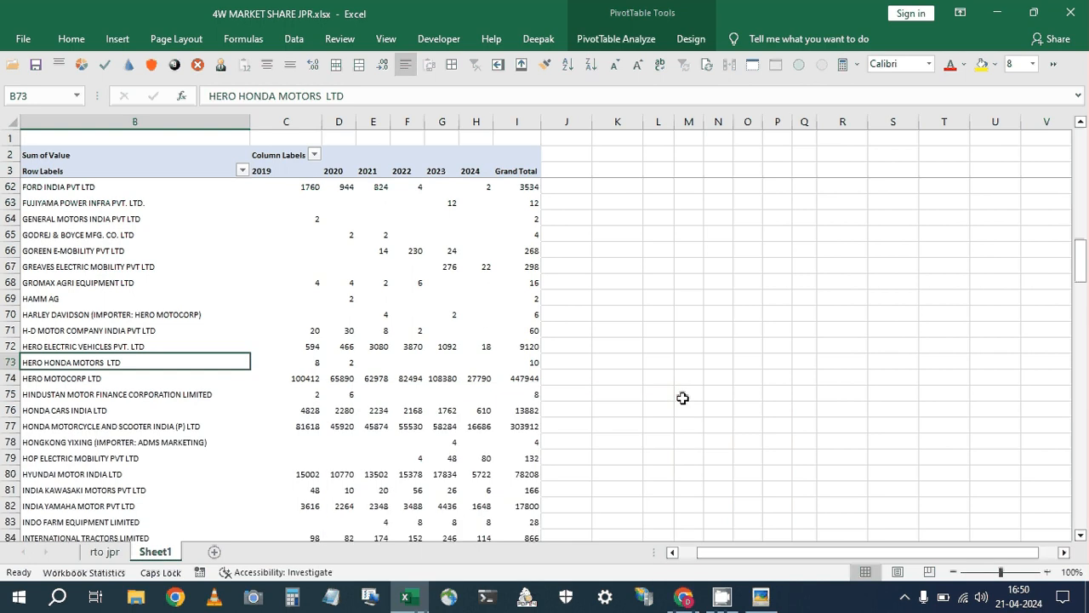
pyautogui.hotkey('ctrl', 'f')
pyautogui.press('Return')
pyautogui.press('Escape')
# Copy the 2019 to 2024 values of HONDA CARS INDIA LTD.
pyautogui.press('Right')
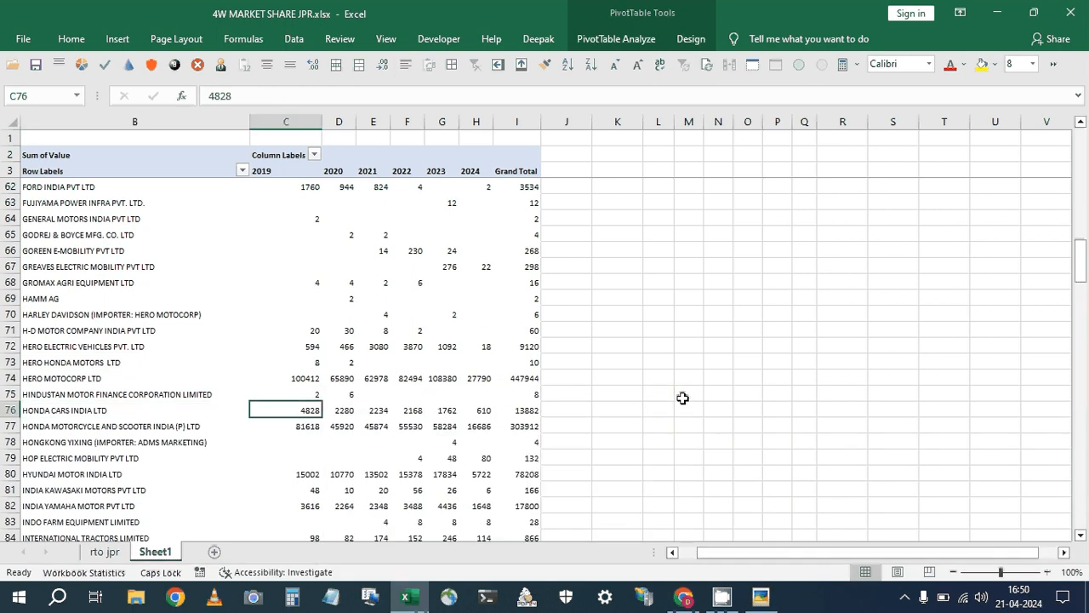
pyautogui.hotkey('shift', 'Right')
pyautogui.hotkey('shift', 'Right')
pyautogui.hotkey('shift', 'Right')
pyautogui.hotkey('shift', 'Right')
pyautogui.hotkey('shift', 'Right')
pyautogui.hotkey('ctrl', 'c')
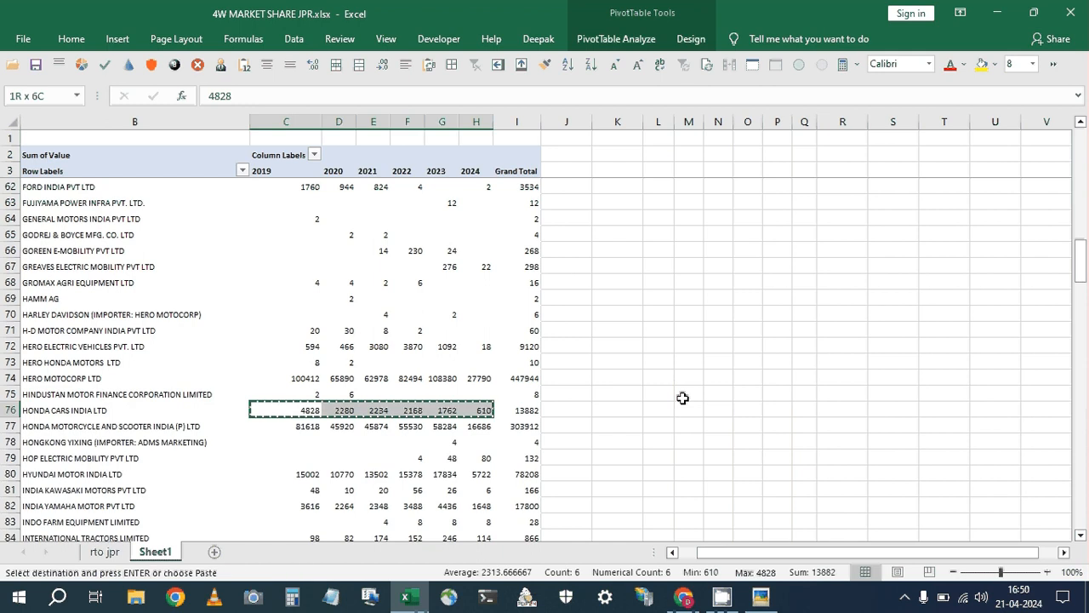
# Paste the copied Honda values into the HONDA row of the maker table, starting at L11.
pyautogui.click(682, 398)
pyautogui.hotkey('ctrl', 'Up')
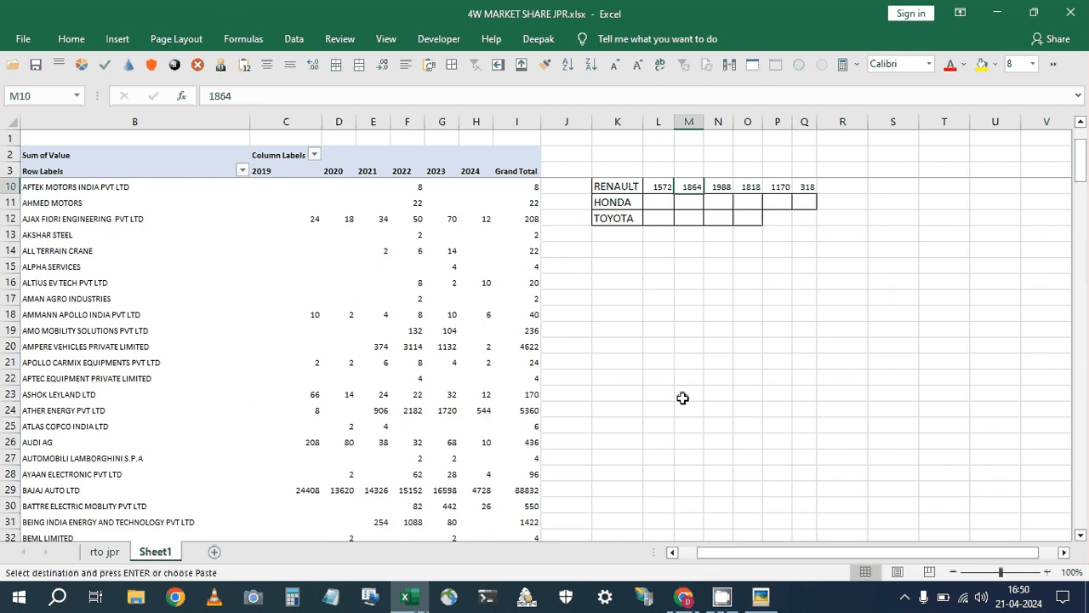
pyautogui.press('Up')
pyautogui.press('Left')
pyautogui.press('Down')
pyautogui.press('Down')
pyautogui.press('Return')
# Search the sheet for TOYO and go to the TOYOTA KIRLOSKAR MOTOR PVT LTD row in the PivotTable.
pyautogui.press('Down')
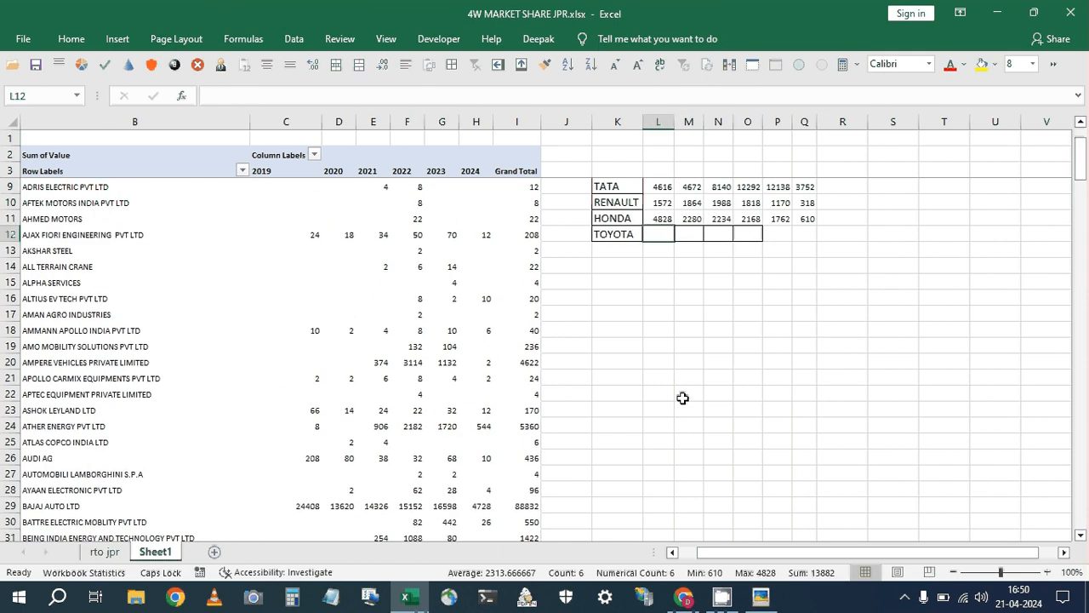
pyautogui.hotkey('ctrl', 'f')
pyautogui.write('TOYA')
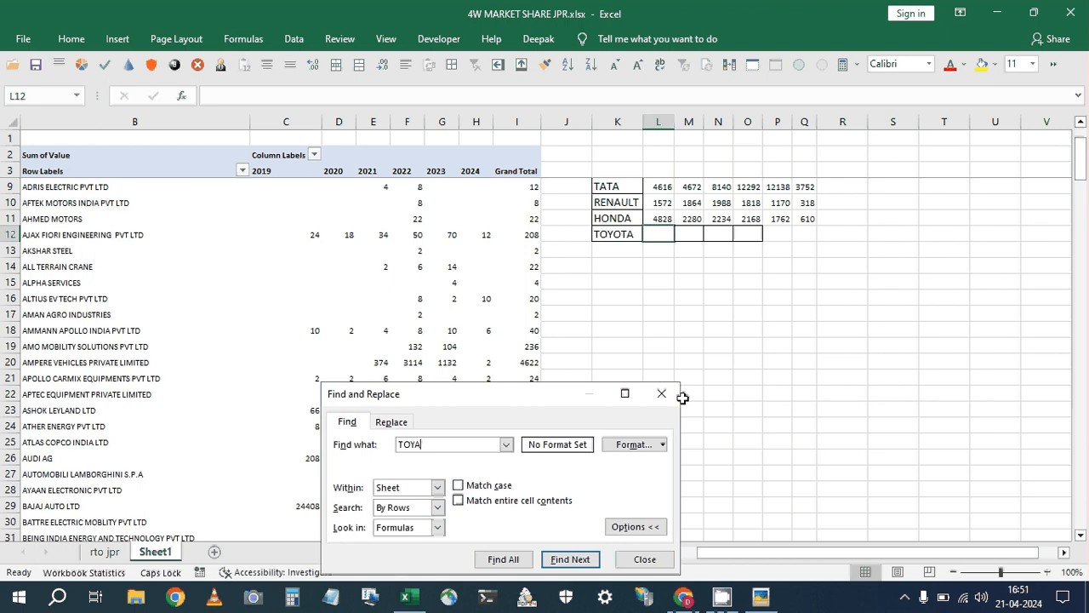
pyautogui.press('Return')
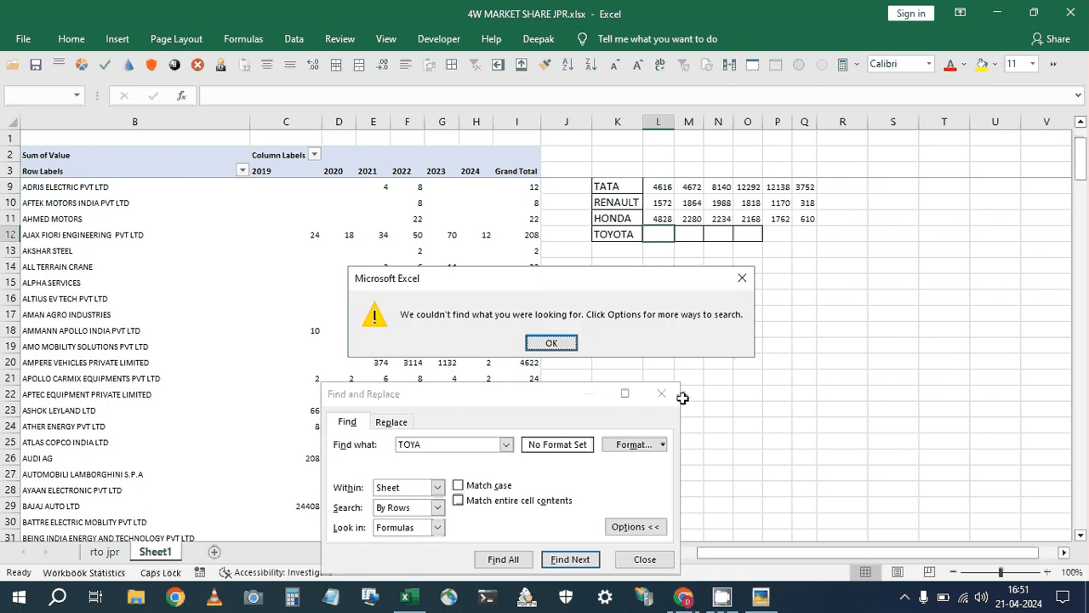
pyautogui.press('Return')
pyautogui.press('BackSpace')
pyautogui.write('O')
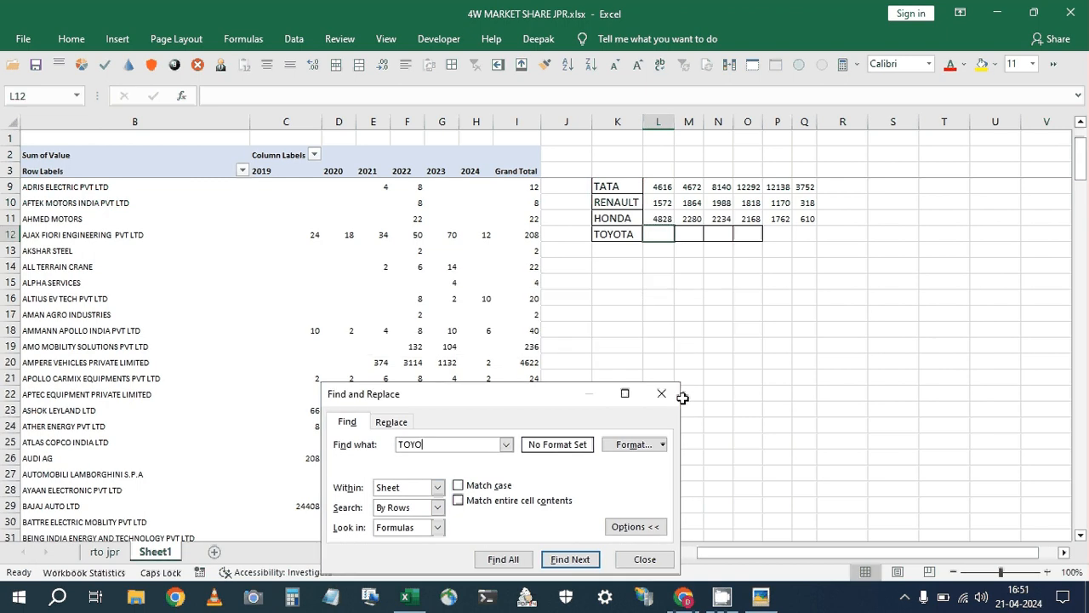
pyautogui.press('Return')
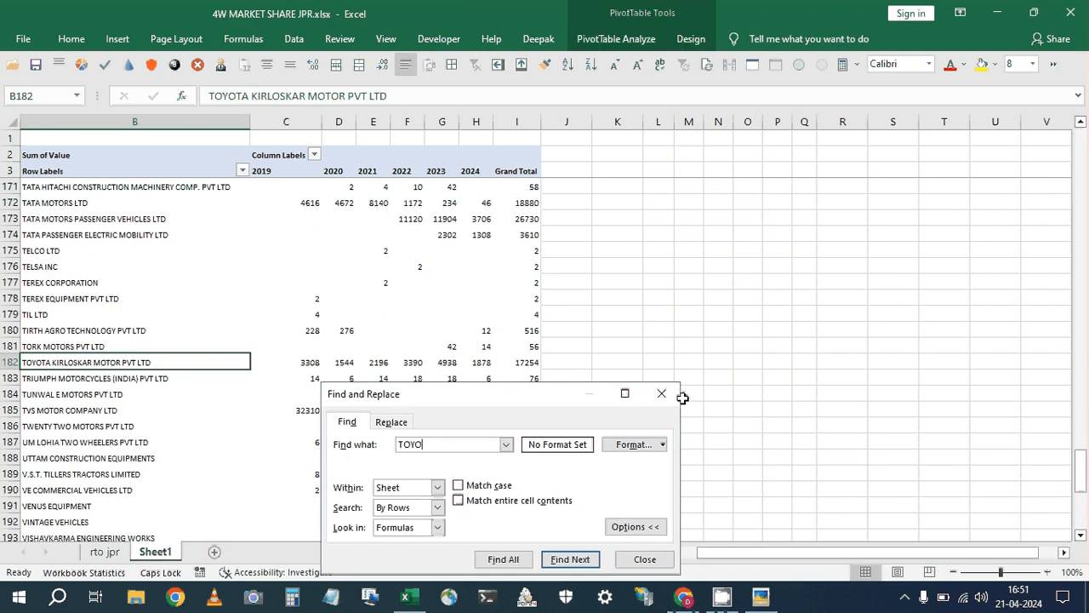
pyautogui.press('Escape')
# Copy the 2019 to 2024 values of TOYOTA KIRLOSKAR MOTOR PVT LTD.
pyautogui.press('Right')
pyautogui.hotkey('shift', 'Right')
pyautogui.hotkey('shift', 'Right')
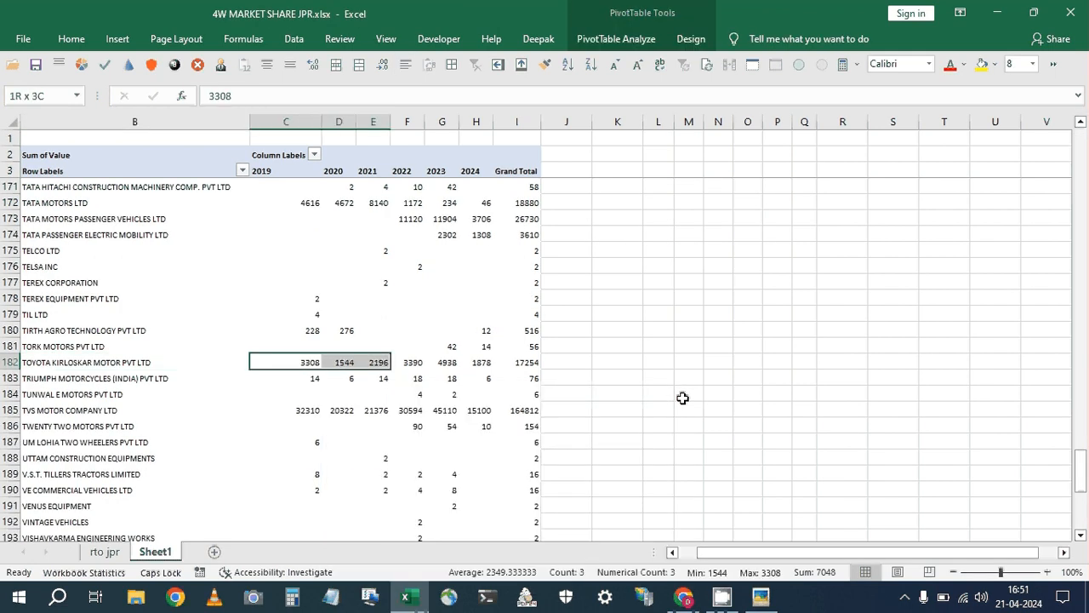
pyautogui.hotkey('shift', 'Right')
pyautogui.hotkey('shift', 'Right')
pyautogui.hotkey('shift', 'Right')
pyautogui.hotkey('ctrl', 'c')
# Paste the copied Toyota values into the TOYOTA row from L12 and return to the 2019 header in L7.
pyautogui.click(682, 397)
pyautogui.hotkey('ctrl', 'Up')
pyautogui.press('Down')
pyautogui.press('Left')
pyautogui.press('Return')
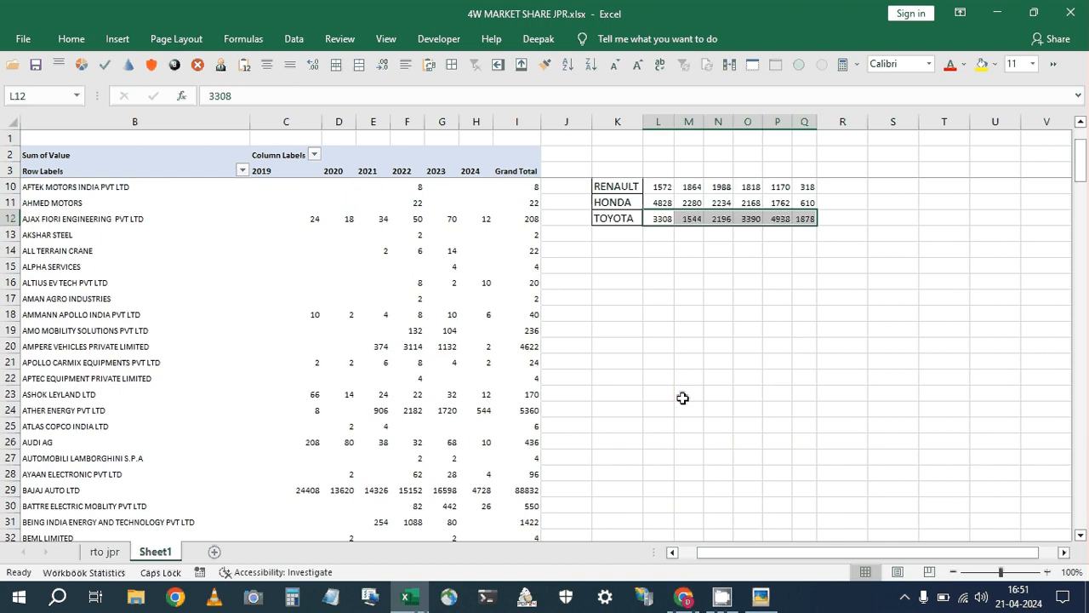
pyautogui.hotkey('ctrl', 'Up')
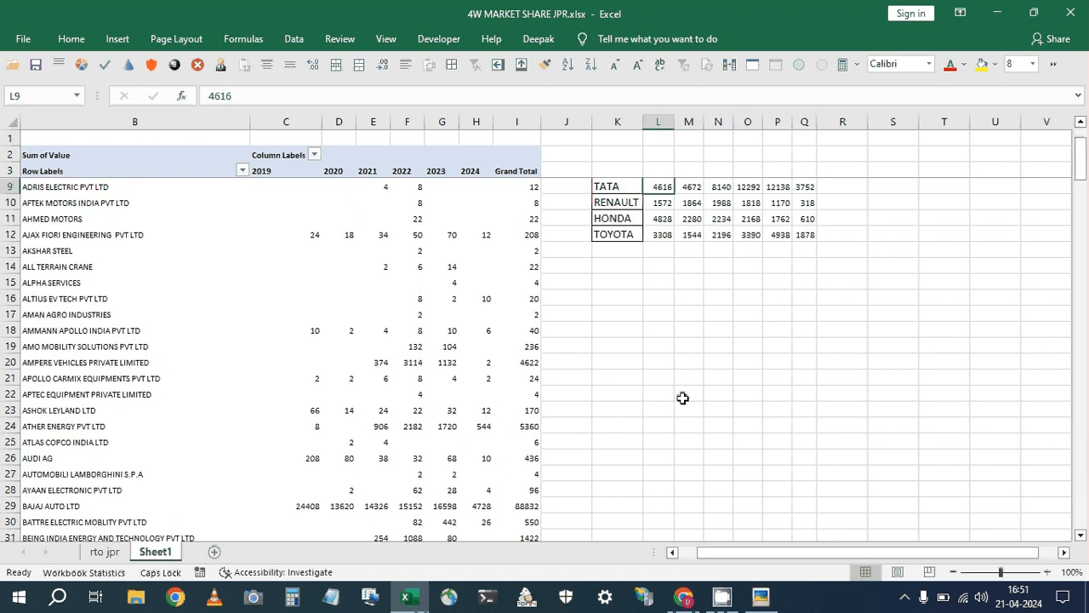
pyautogui.press('Up')
pyautogui.press('Up')
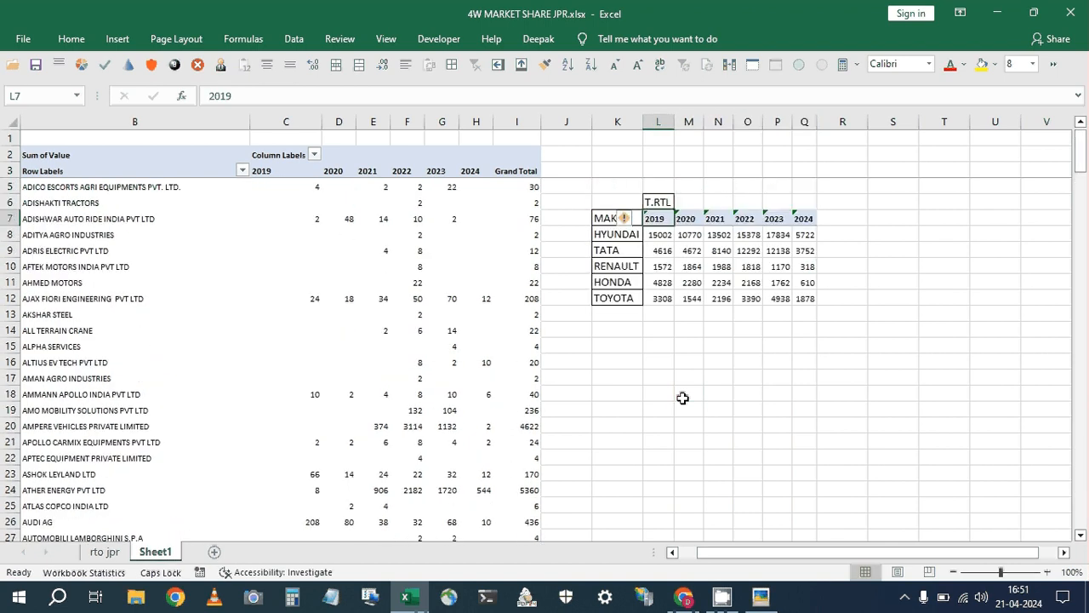
# Merge the T.RTL heading across L6:Q6 above the 2019 to 2024 columns.
pyautogui.hotkey('ctrl', 'a')
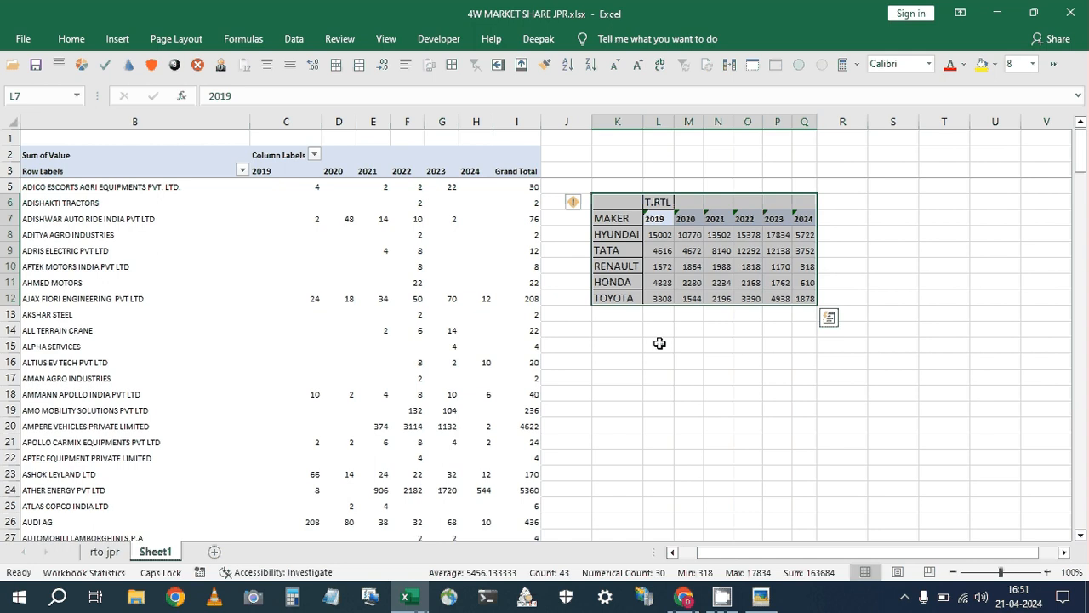
pyautogui.press('Up')
pyautogui.hotkey('shift', 'Right')
pyautogui.hotkey('shift', 'Right')
pyautogui.hotkey('shift', 'Right')
pyautogui.hotkey('shift', 'Right')
pyautogui.hotkey('shift', 'Right')
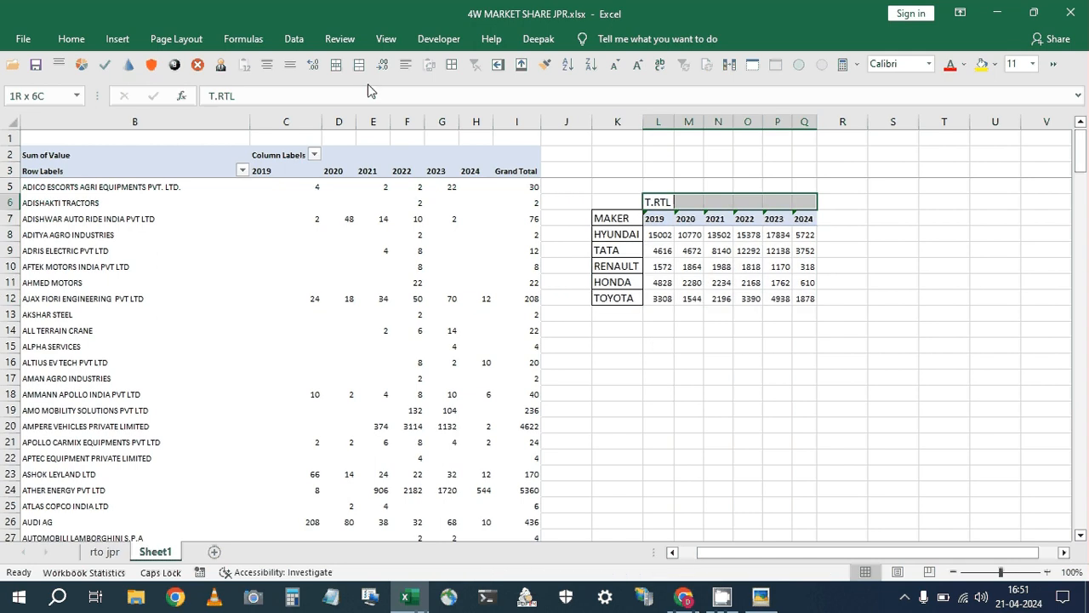
pyautogui.click(359, 65)
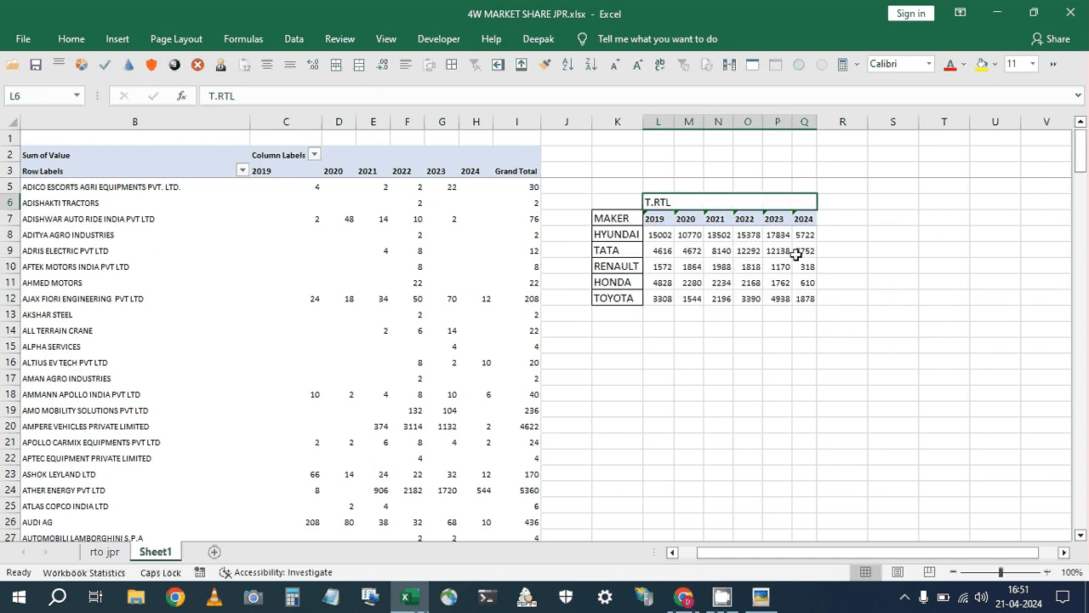
# Copy the merged T.RTL heading to R6 and the 2019 to 2024 year headers to the cells starting at R7.
pyautogui.hotkey('ctrl', 'c')
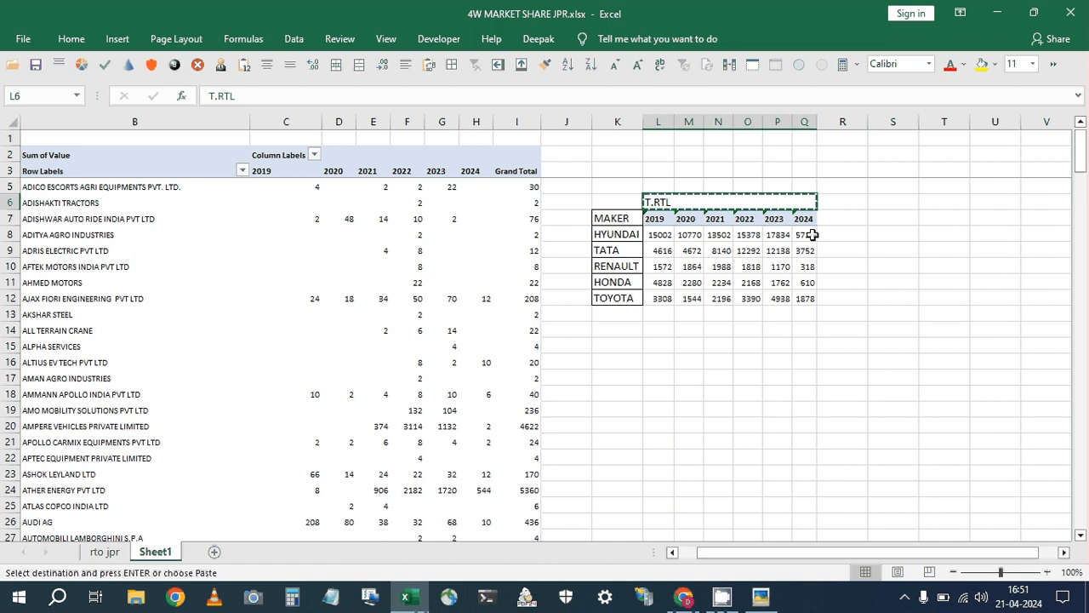
pyautogui.press('Right')
pyautogui.press('Return')
pyautogui.press('Down')
pyautogui.press('Left')
pyautogui.hotkey('ctrl', 'shift', 'Left')
pyautogui.hotkey('shift', 'Right')
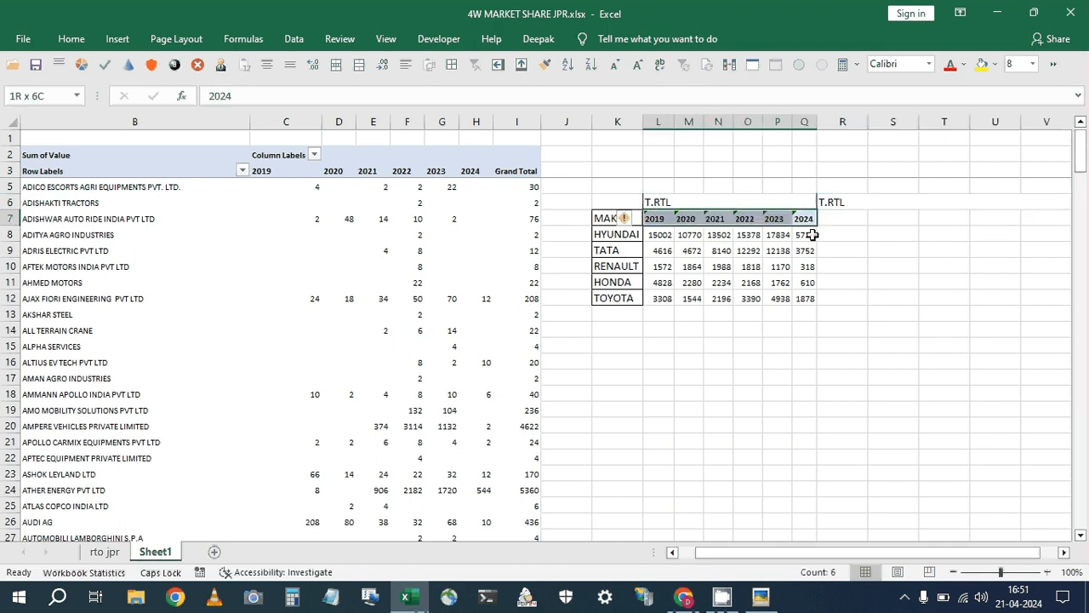
pyautogui.hotkey('ctrl', 'c')
pyautogui.press('Right')
pyautogui.press('Return')
# Change the copied heading in R6 to MARKET SHARE.
pyautogui.press('Up')
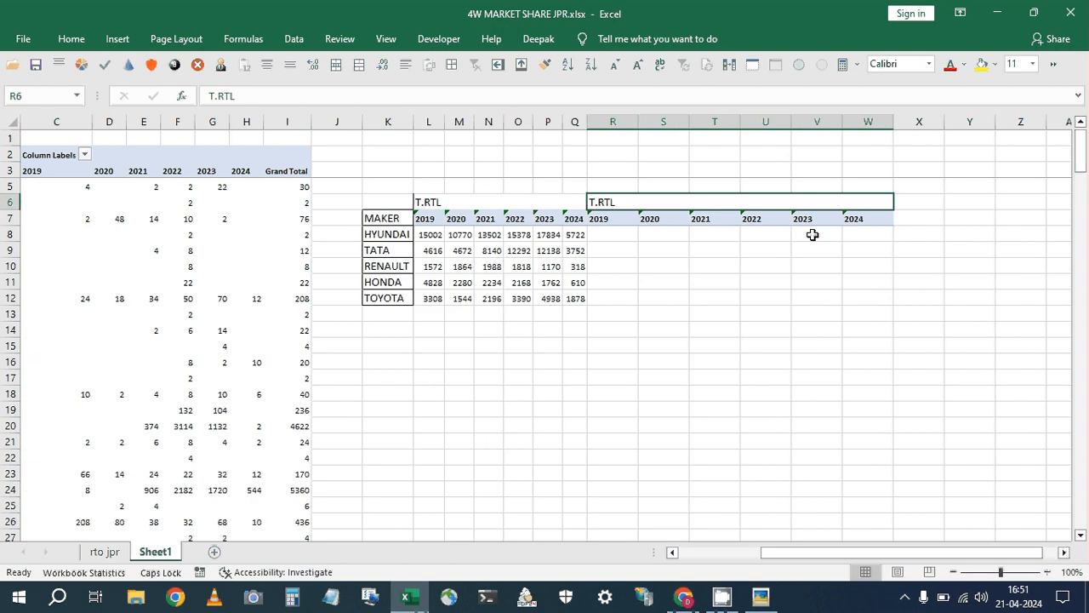
pyautogui.write('MARKET')
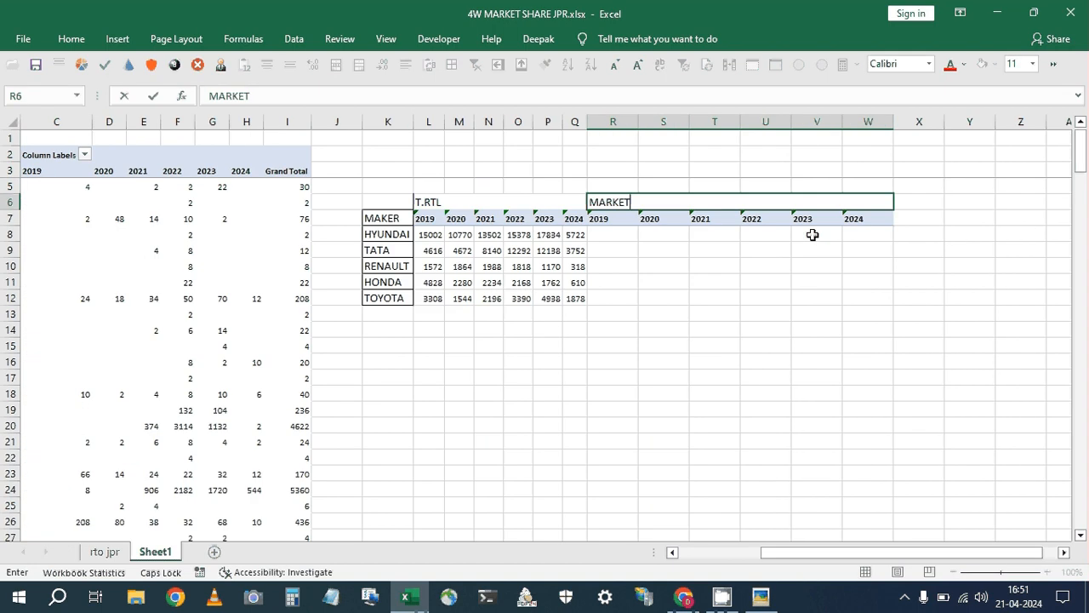
pyautogui.write(' SHARE')
pyautogui.press('Return')
pyautogui.press('Return')
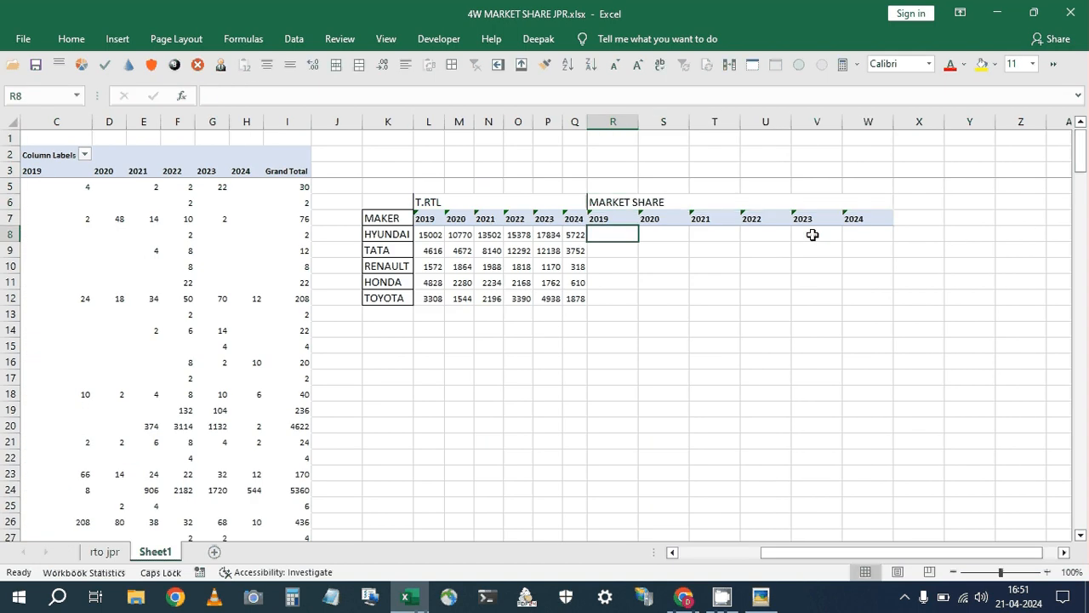
pyautogui.write('=')
pyautogui.press('Left')
pyautogui.hotkey('ctrl', 'Left')
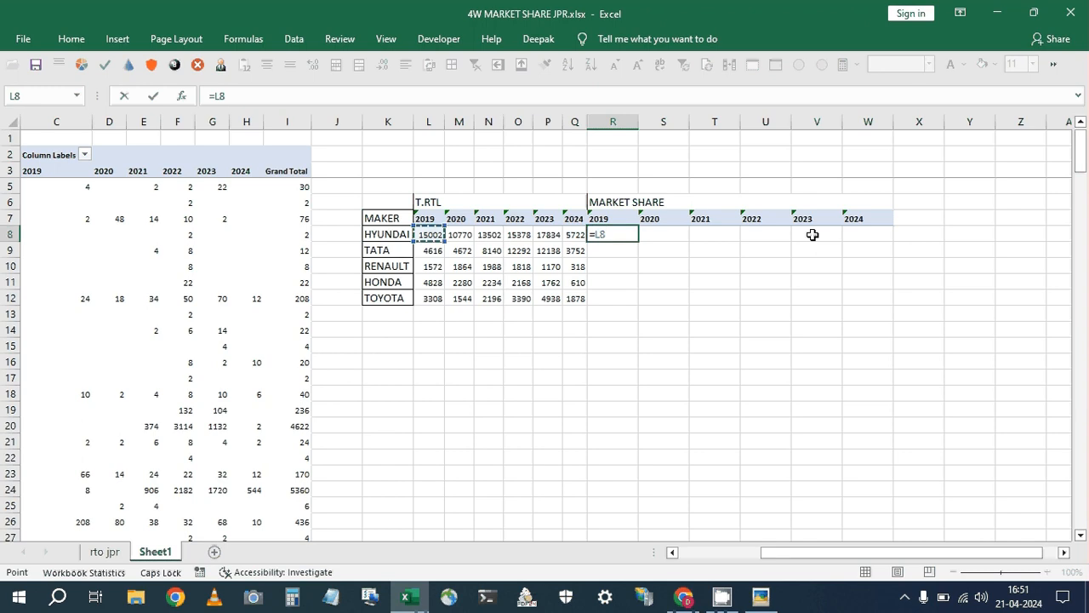
pyautogui.write('/')
pyautogui.press('Down')
pyautogui.press('Down')
pyautogui.press('Down')
pyautogui.press('Down')
pyautogui.press('Down')
pyautogui.press('Down')
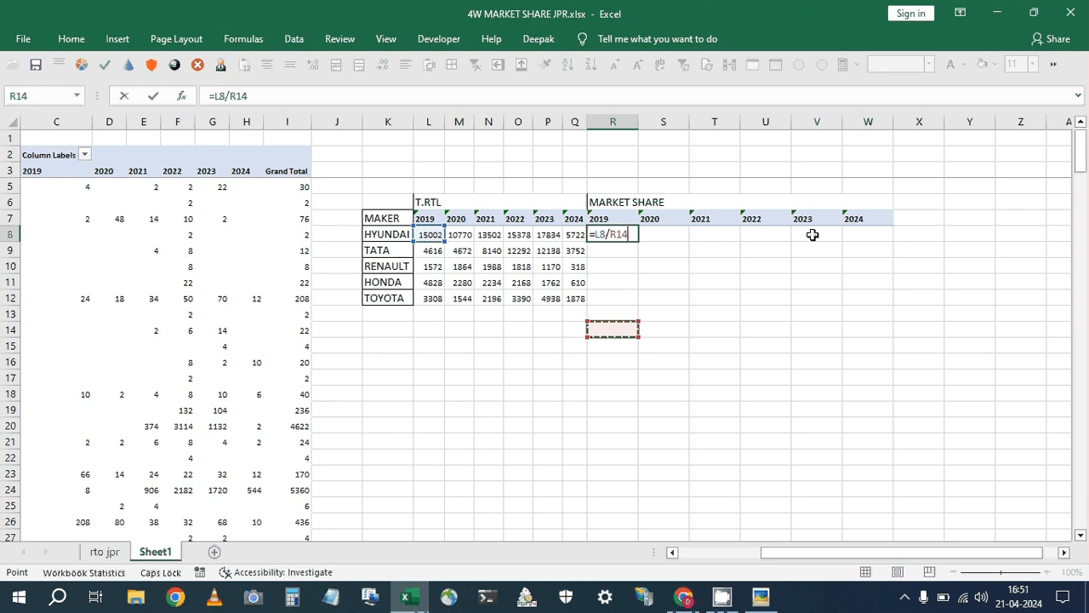
pyautogui.press('Left')
pyautogui.press('Left')
pyautogui.press('Left')
pyautogui.press('Left')
pyautogui.press('Left')
pyautogui.press('Left')
pyautogui.press('Up')
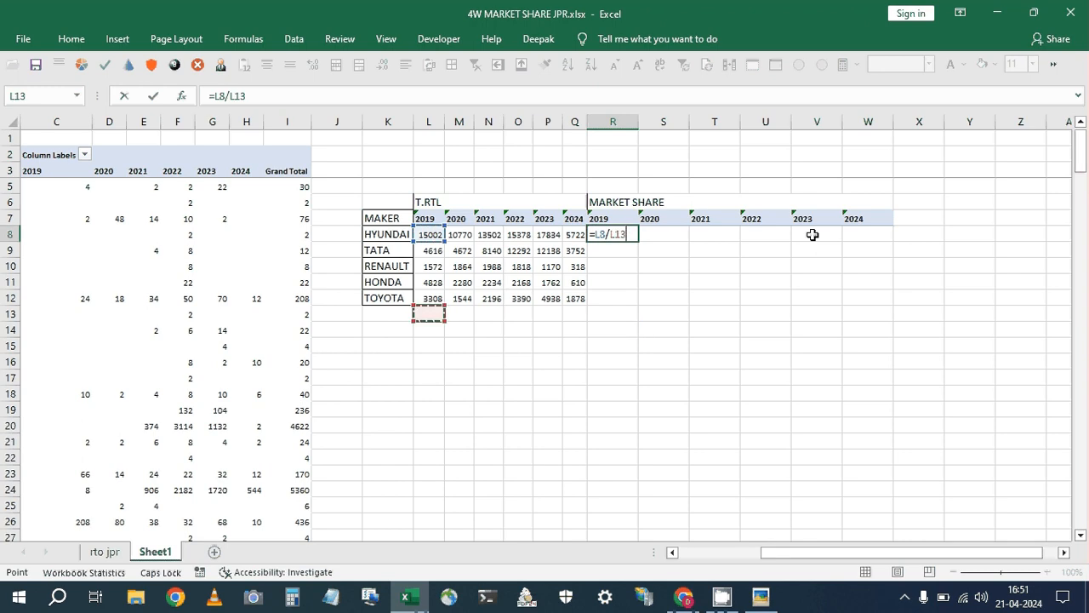
pyautogui.press('Escape')
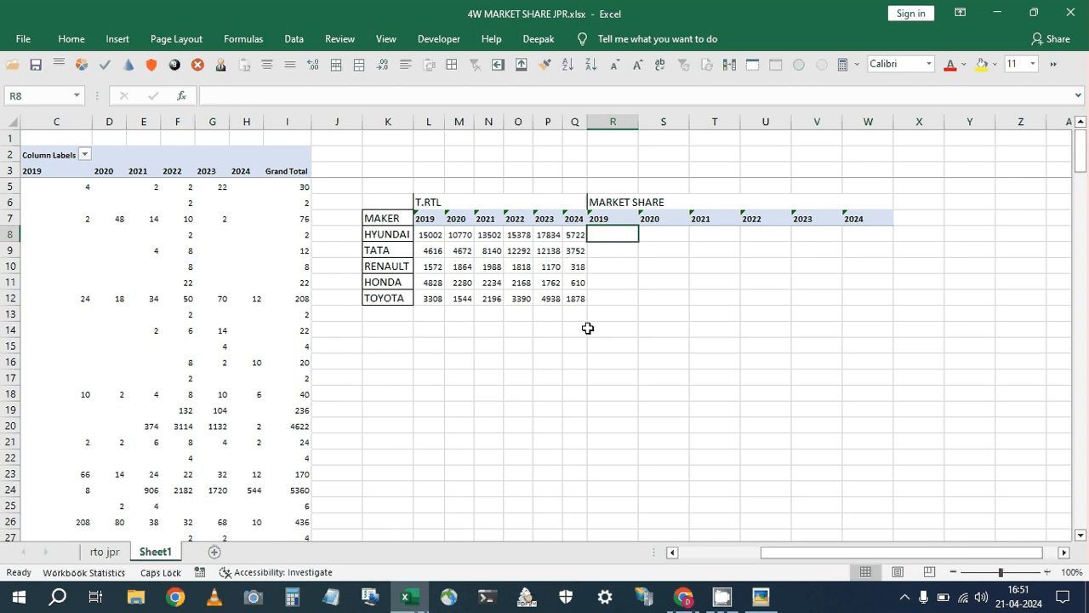
# Label K13 as TOTAL and sum the 2019 values L8:L12 in L13.
pyautogui.click(412, 311)
pyautogui.write('TOTAL')
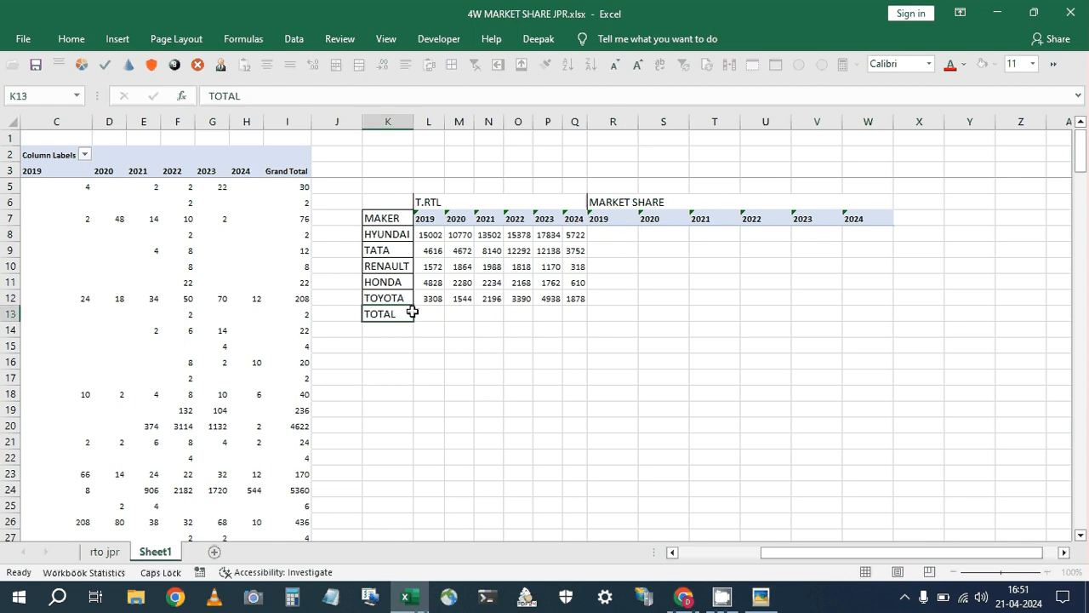
pyautogui.press('Right')
pyautogui.hotkey('alt', '=')
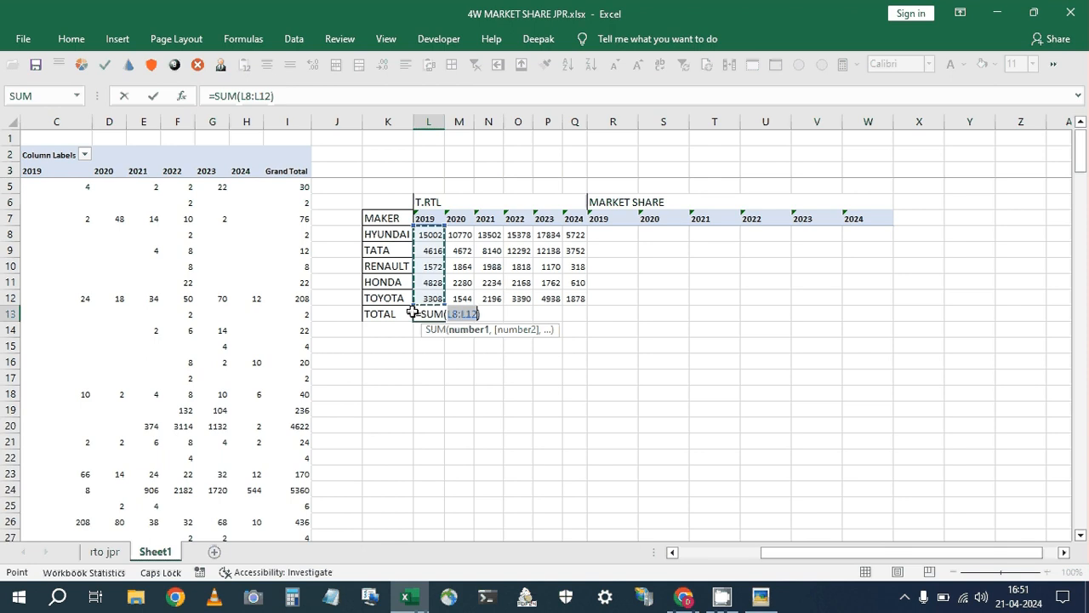
pyautogui.hotkey('ctrl', 'Return')
# Fill the total formula from L13 across to Q13 and autofit the width of columns L to Q.
pyautogui.hotkey('shift', 'Right')
pyautogui.hotkey('shift', 'Right')
pyautogui.hotkey('shift', 'Right')
pyautogui.hotkey('shift', 'Right')
pyautogui.hotkey('shift', 'Right')
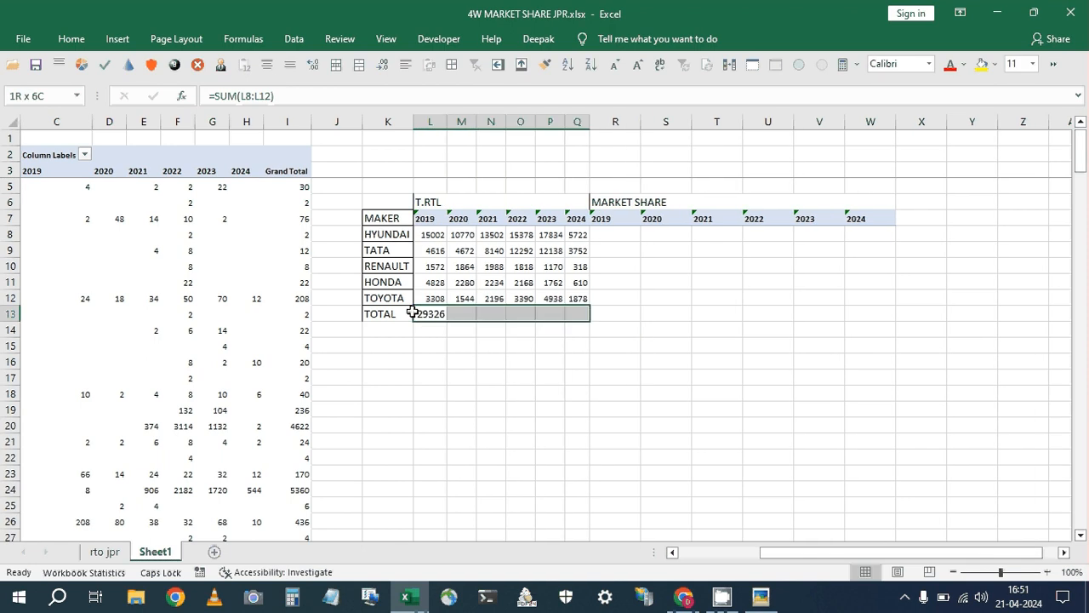
pyautogui.hotkey('ctrl', 'r')
pyautogui.hotkey('ctrl', 'space')
pyautogui.hotkey('alt', 'h')
pyautogui.press('o')
pyautogui.press('i')
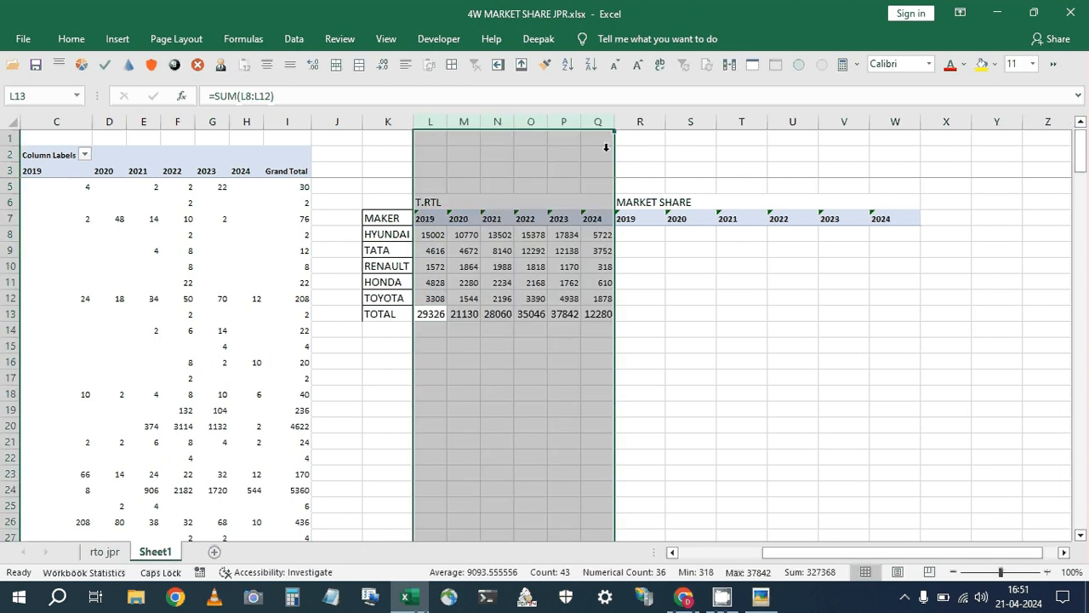
# Enter the formula =L8/L$13 in R8 for Hyundai's 2019 market share.
pyautogui.click(640, 230)
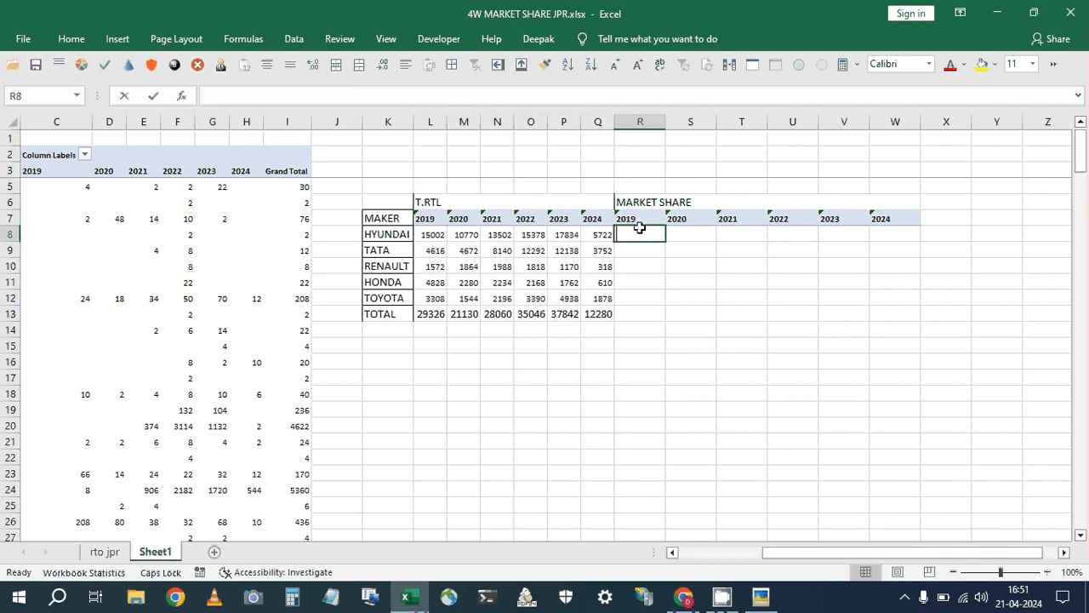
pyautogui.write('=')
pyautogui.press('Left')
pyautogui.press('Left')
pyautogui.press('Left')
pyautogui.press('Left')
pyautogui.press('Left')
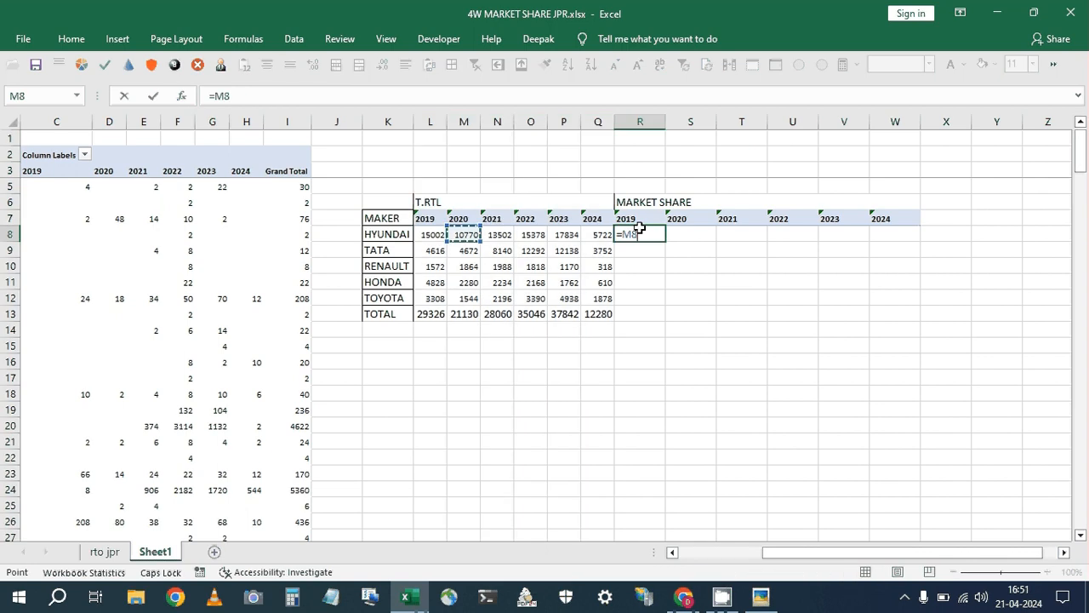
pyautogui.press('Left')
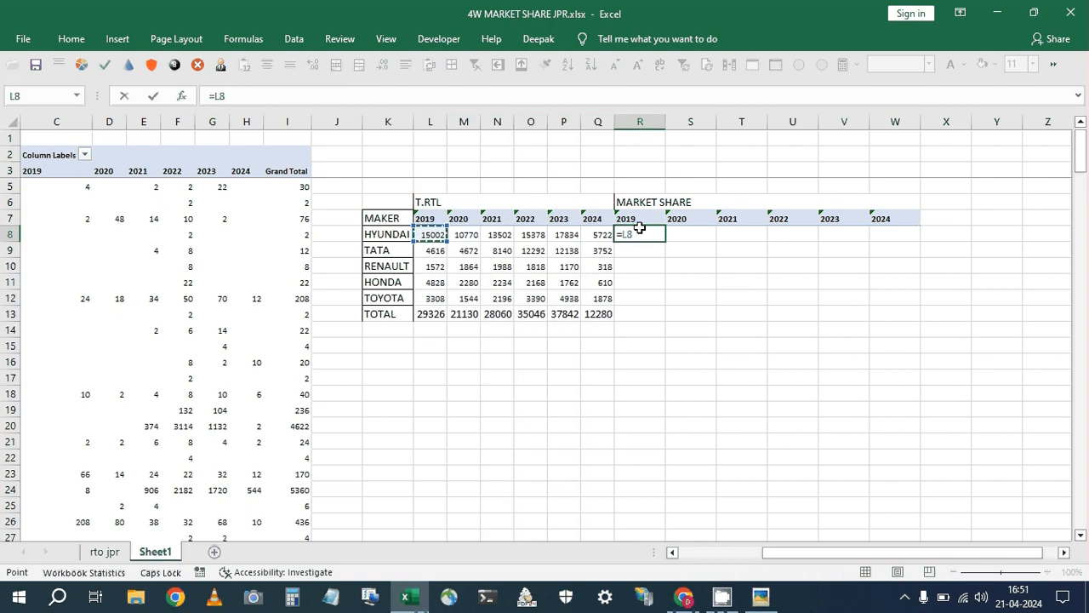
pyautogui.write('/')
pyautogui.press('Down')
pyautogui.press('Down')
pyautogui.press('Down')
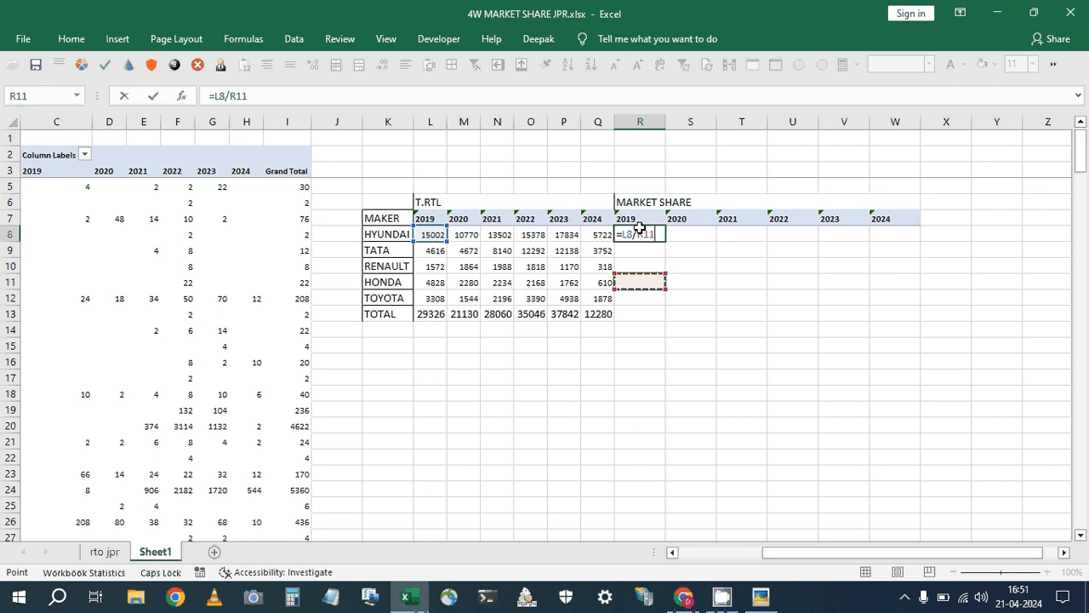
pyautogui.press('Down')
pyautogui.press('Down')
pyautogui.press('Left')
pyautogui.press('Left')
pyautogui.press('Left')
pyautogui.press('Left')
pyautogui.press('Left')
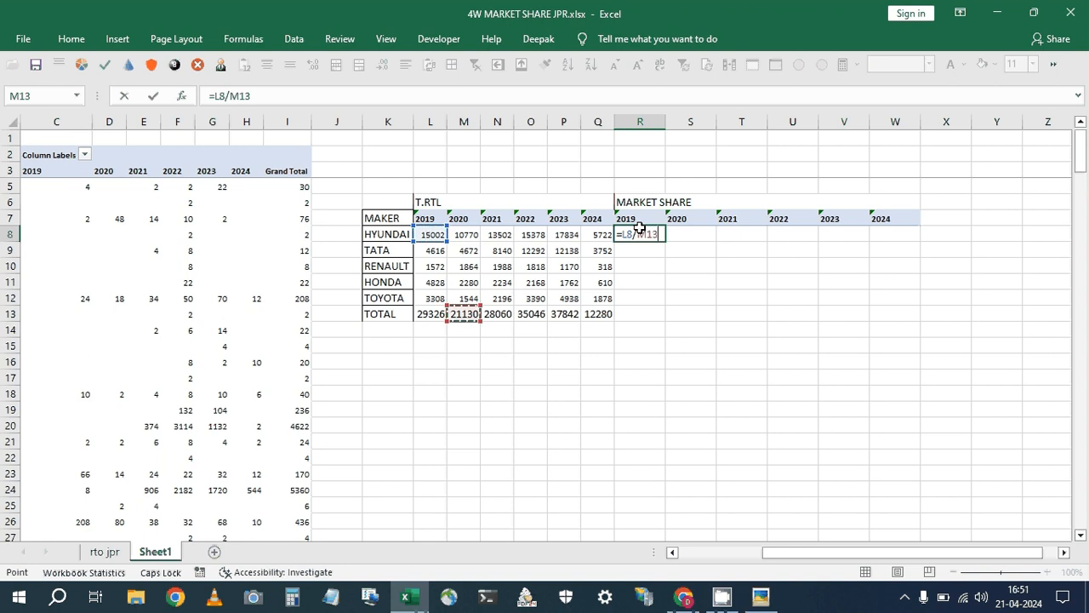
pyautogui.press('Left')
pyautogui.press('F4')
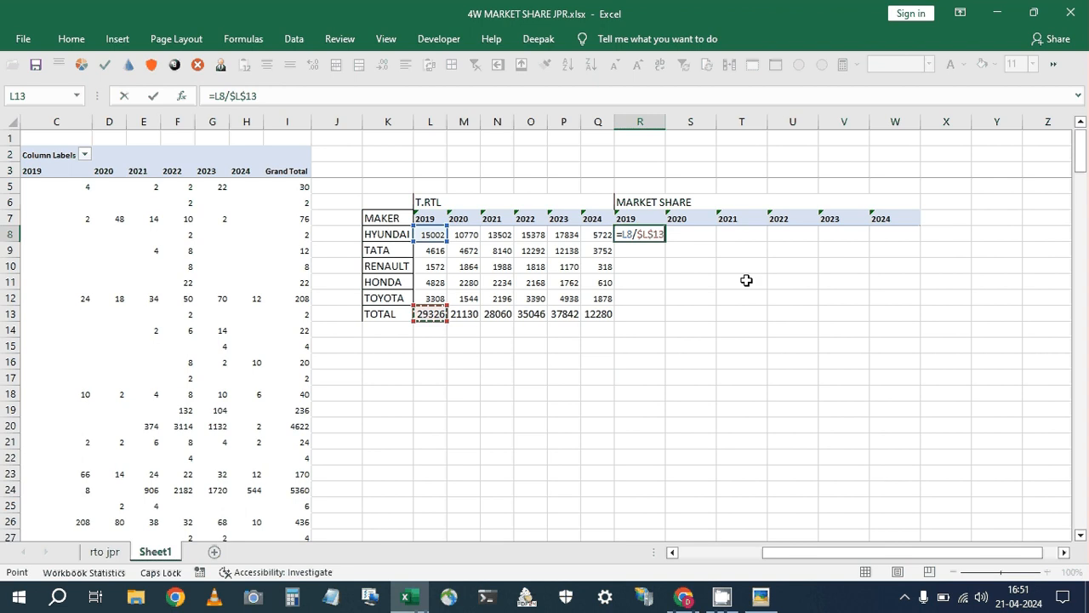
pyautogui.press('F4')
pyautogui.press('Return')
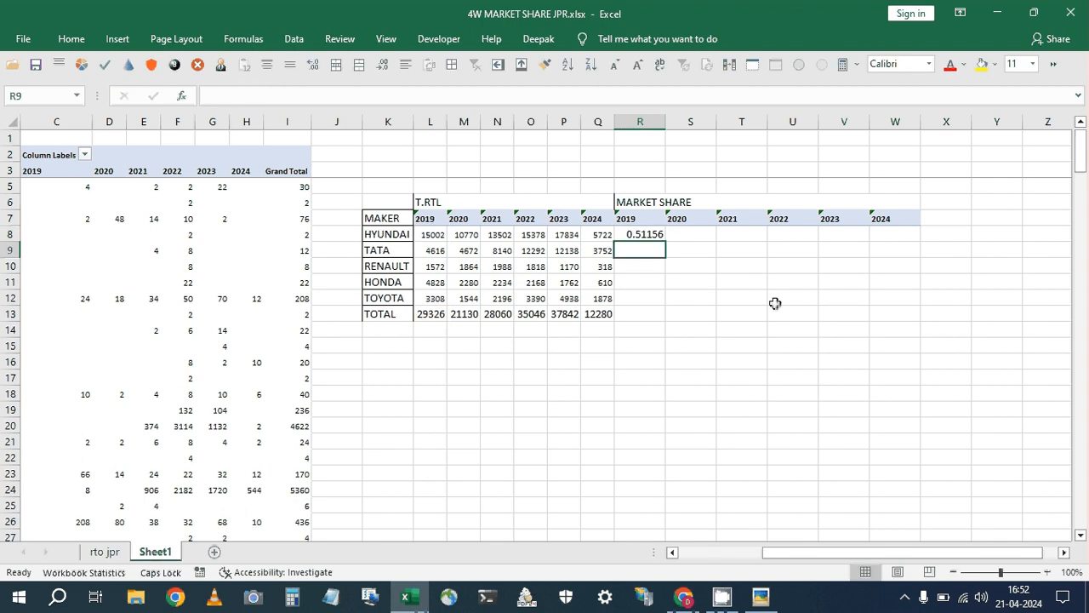
# Format R8 as a percentage, fill its formula across to W8, and check the cell references in W8.
pyautogui.press('Up')
pyautogui.hotkey('ctrl', 'shift', '5')
pyautogui.hotkey('shift', 'Right')
pyautogui.hotkey('shift', 'Right')
pyautogui.hotkey('shift', 'Right')
pyautogui.hotkey('shift', 'Right')
pyautogui.hotkey('shift', 'Right')
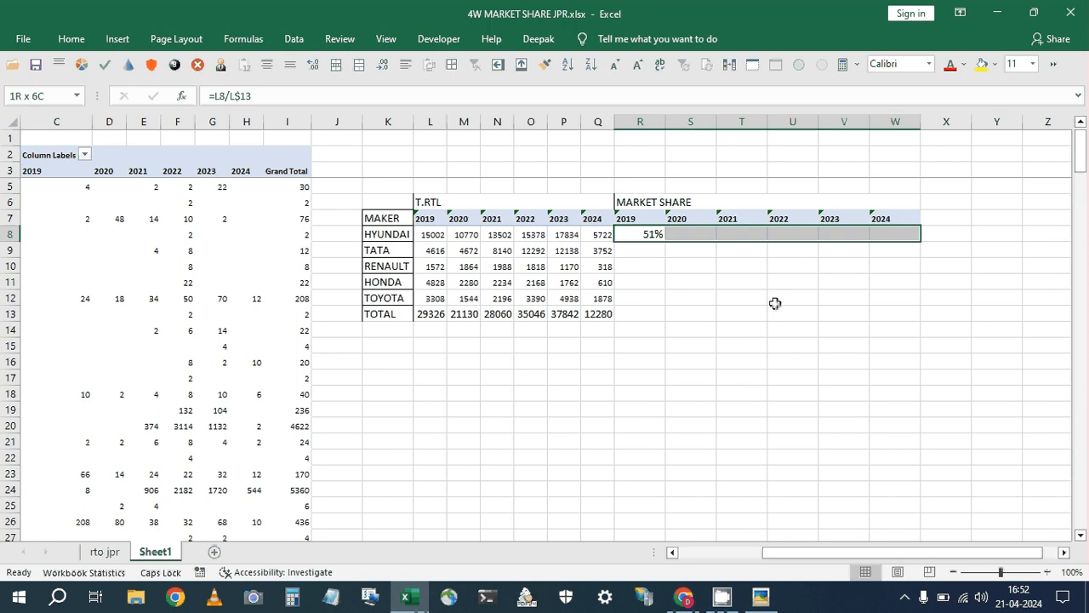
pyautogui.hotkey('ctrl', 'r')
pyautogui.hotkey('ctrl', 'Right')
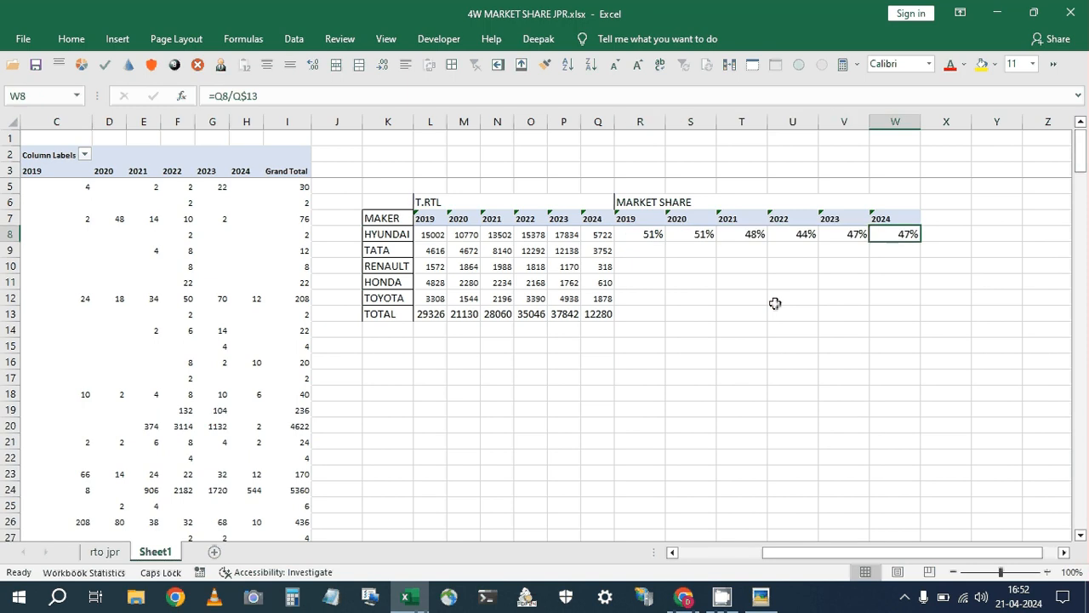
pyautogui.press('F2')
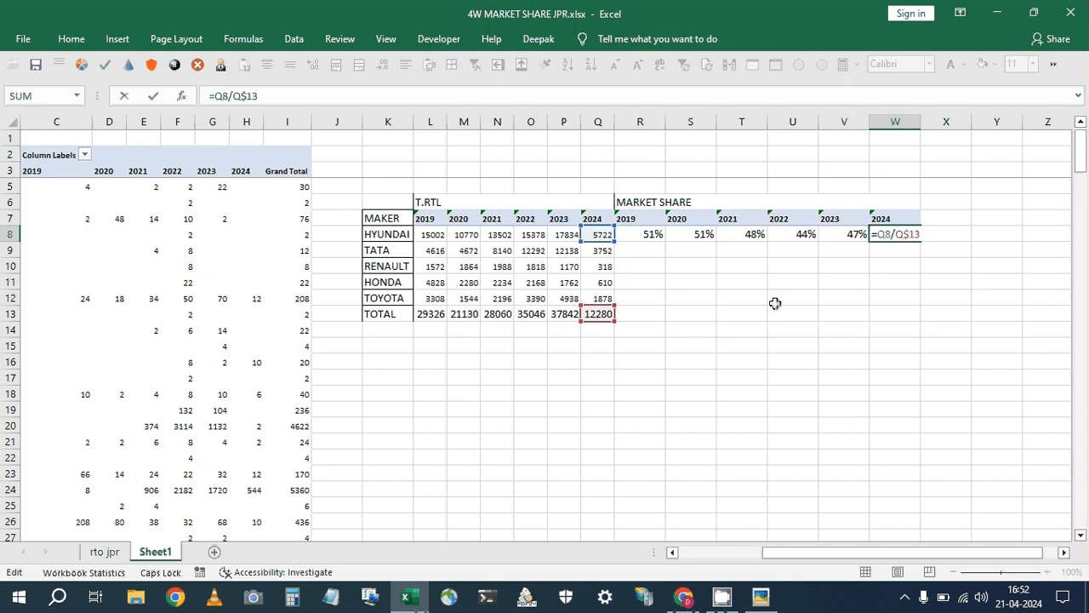
pyautogui.press('Escape')
# Fill the market share formulas in R8:W8 down to the TOYOTA row, covering R8:W12.
pyautogui.hotkey('shift', 'Left')
pyautogui.hotkey('shift', 'Left')
pyautogui.hotkey('shift', 'Left')
pyautogui.hotkey('shift', 'Left')
pyautogui.hotkey('shift', 'Left')
pyautogui.hotkey('shift', 'Down')
pyautogui.hotkey('shift', 'Down')
pyautogui.hotkey('shift', 'Down')
pyautogui.hotkey('shift', 'Down')
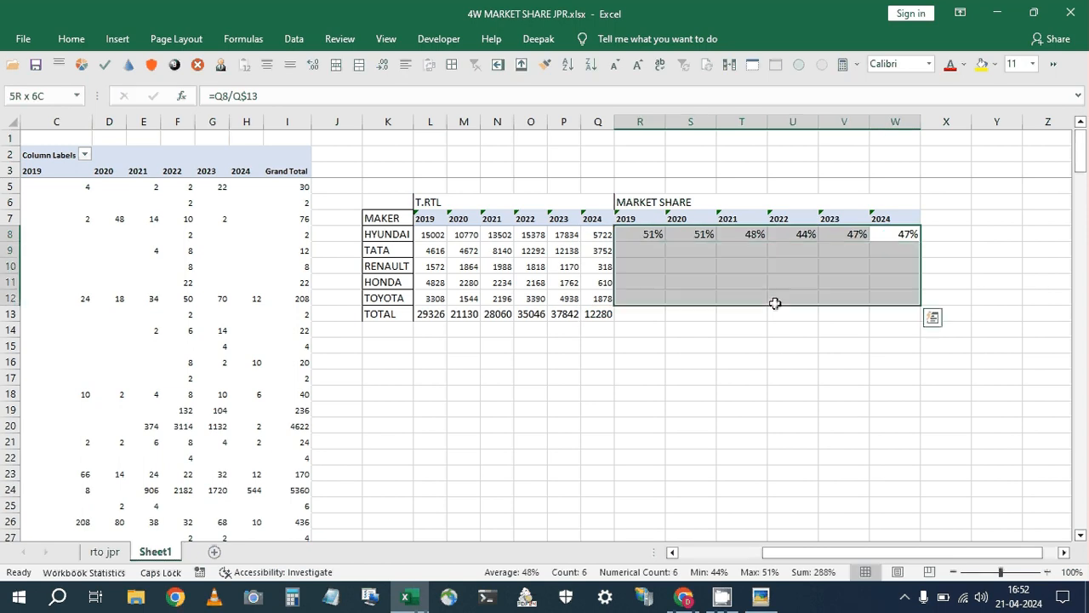
pyautogui.hotkey('ctrl', 'd')
pyautogui.hotkey('ctrl', 'space')
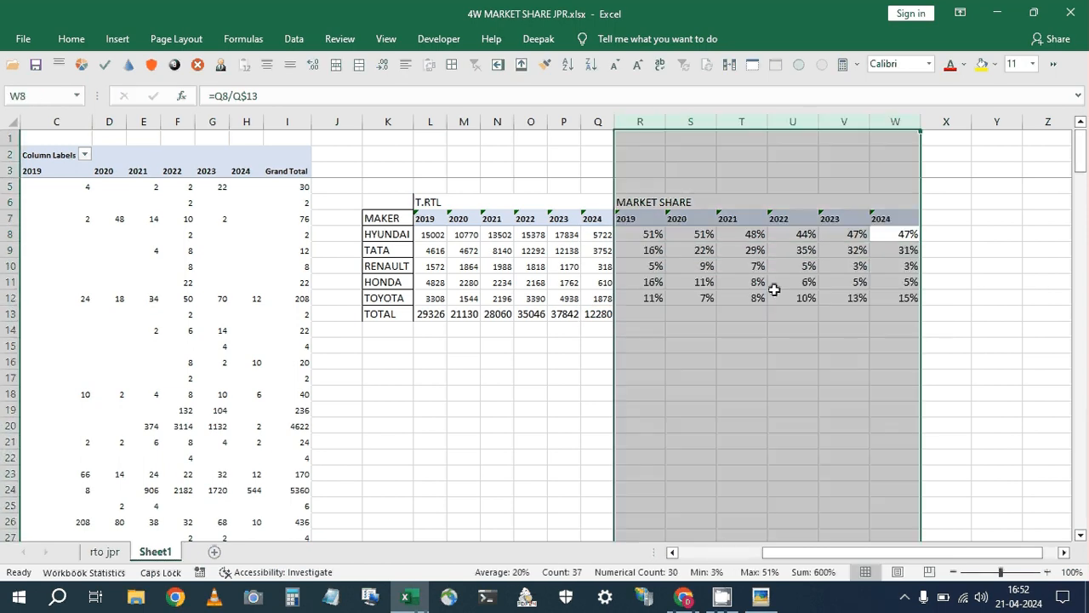
# Center the contents of the whole maker table K6:W13 and autofit columns K to W.
pyautogui.click(387, 202)
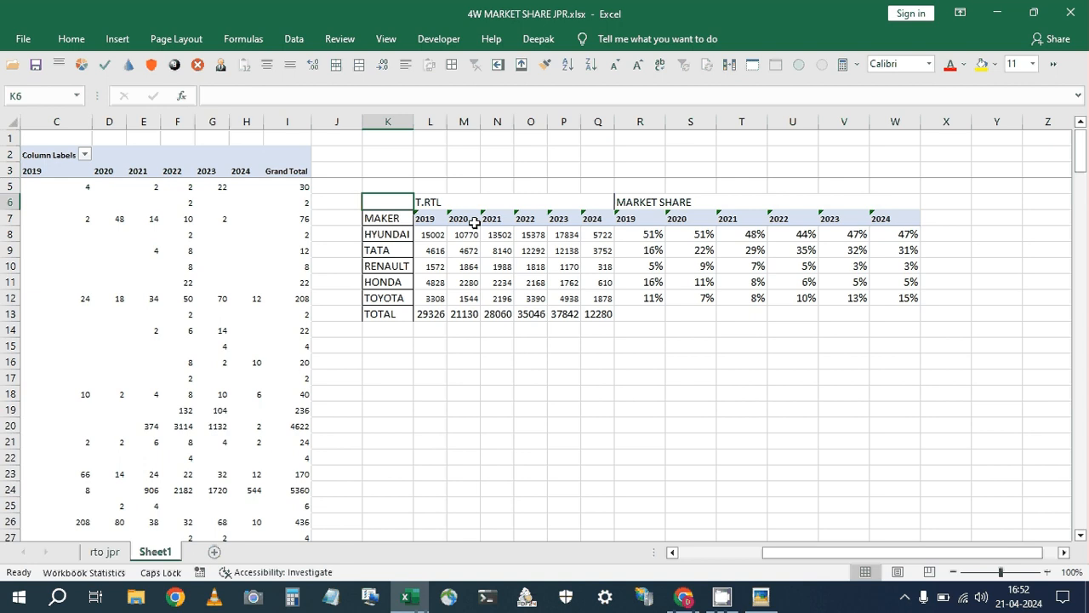
pyautogui.hotkey('ctrl', 'a')
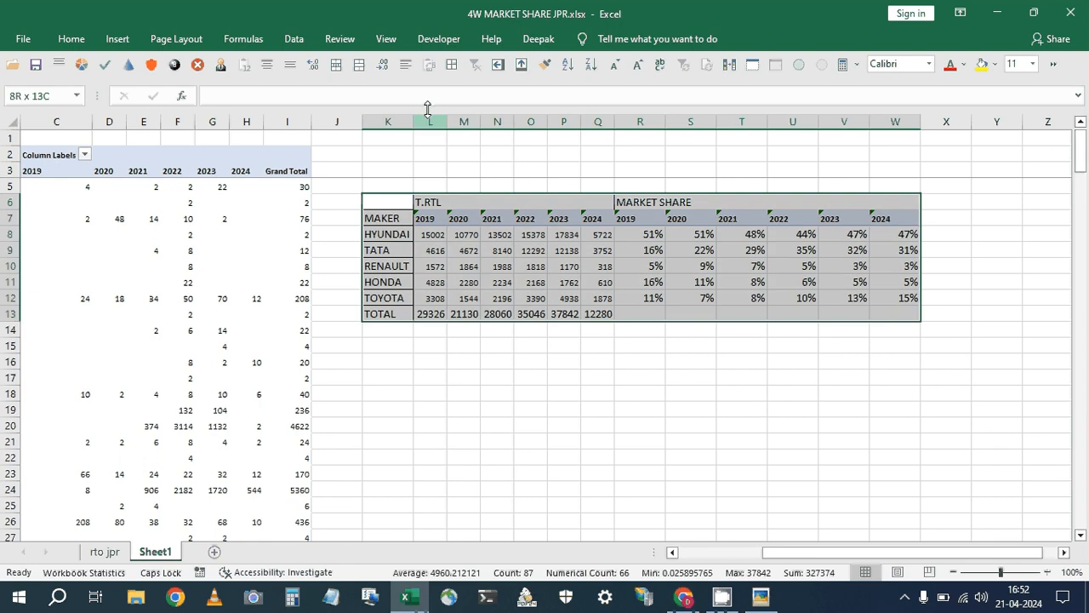
pyautogui.hotkey('alt', 'h')
pyautogui.press('a')
pyautogui.press('c')
pyautogui.hotkey('ctrl', 'space')
pyautogui.hotkey('alt', 'h')
pyautogui.press('o')
pyautogui.press('i')
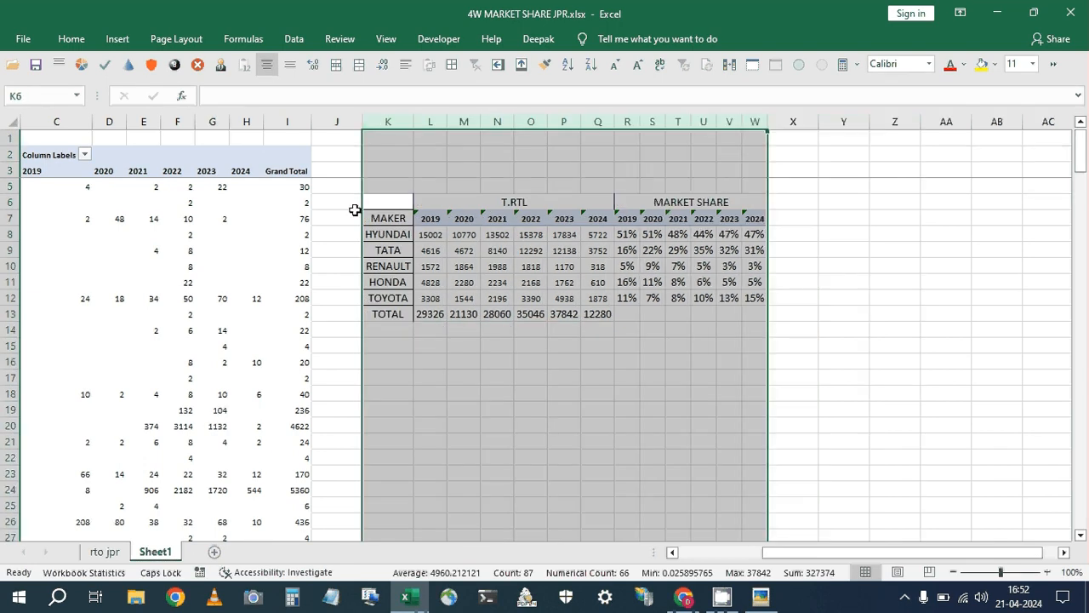
# Apply the Linked Cell style to the maker table K6:W13.
pyautogui.moveTo(379, 203); pyautogui.dragTo(748, 317)
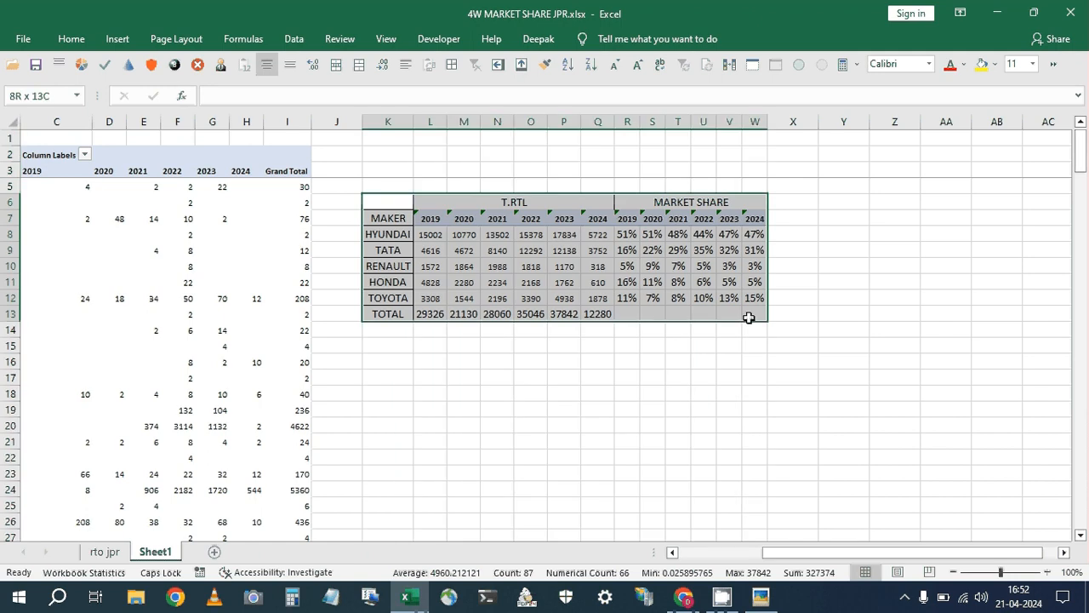
pyautogui.hotkey('alt', 'h')
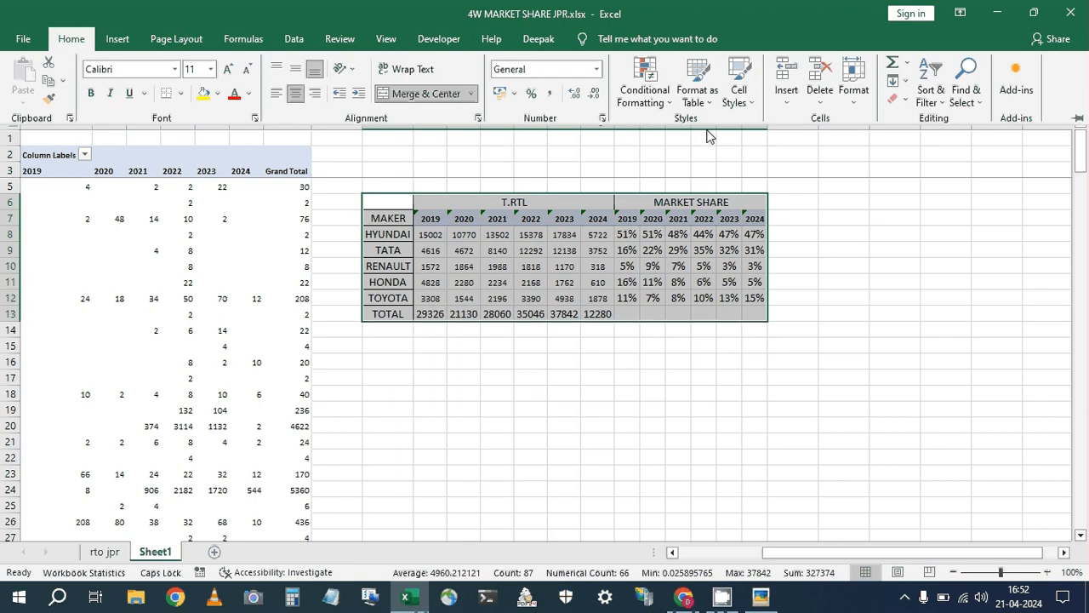
pyautogui.click(739, 96)
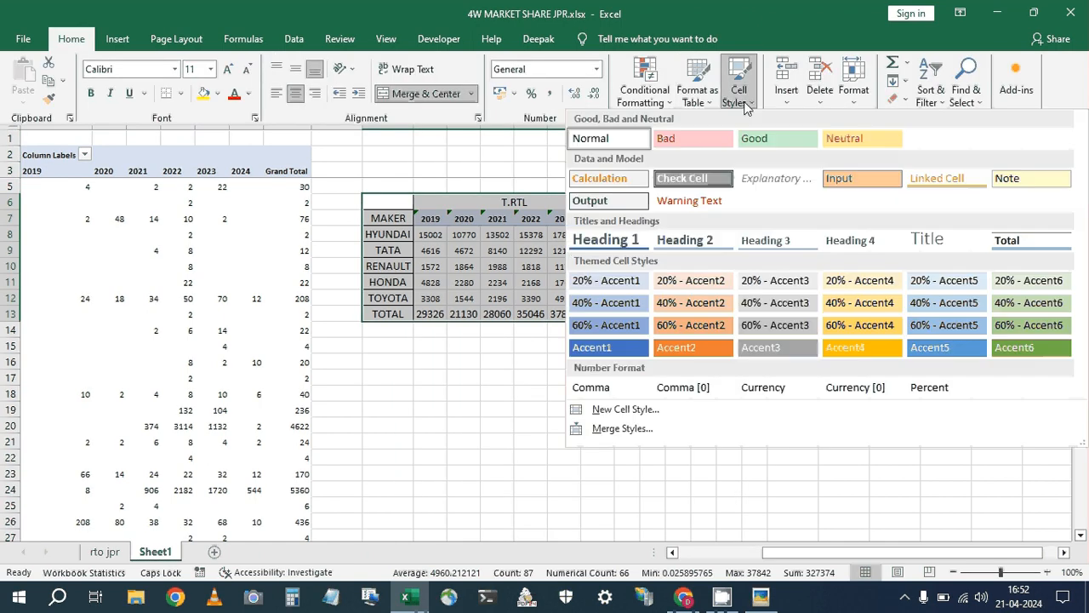
pyautogui.click(937, 179)
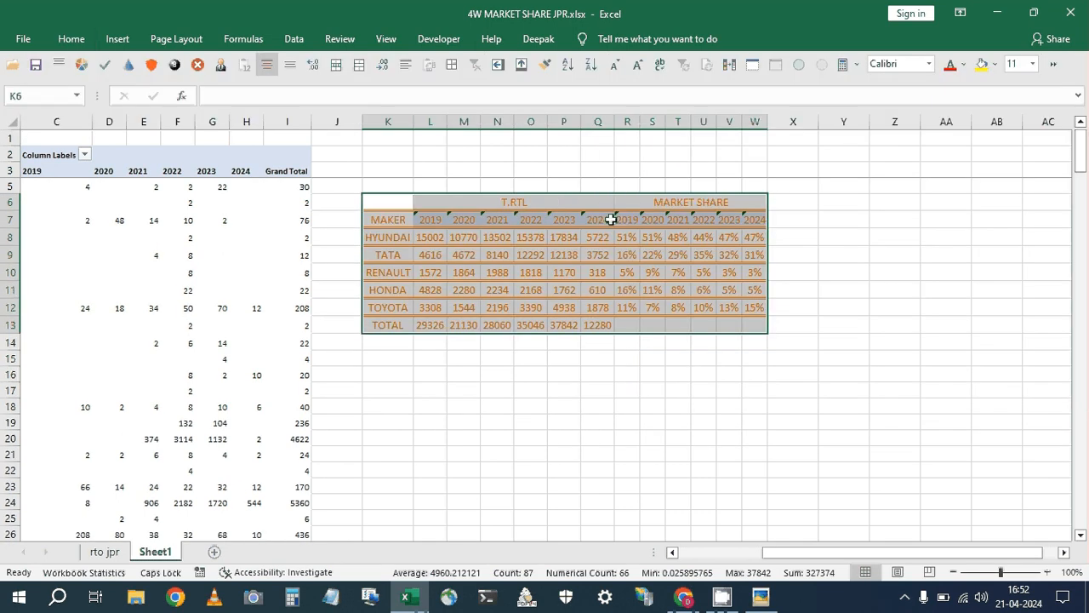
# Undo the Linked Cell style on the maker table and apply all borders to it.
pyautogui.hotkey('ctrl', 'z')
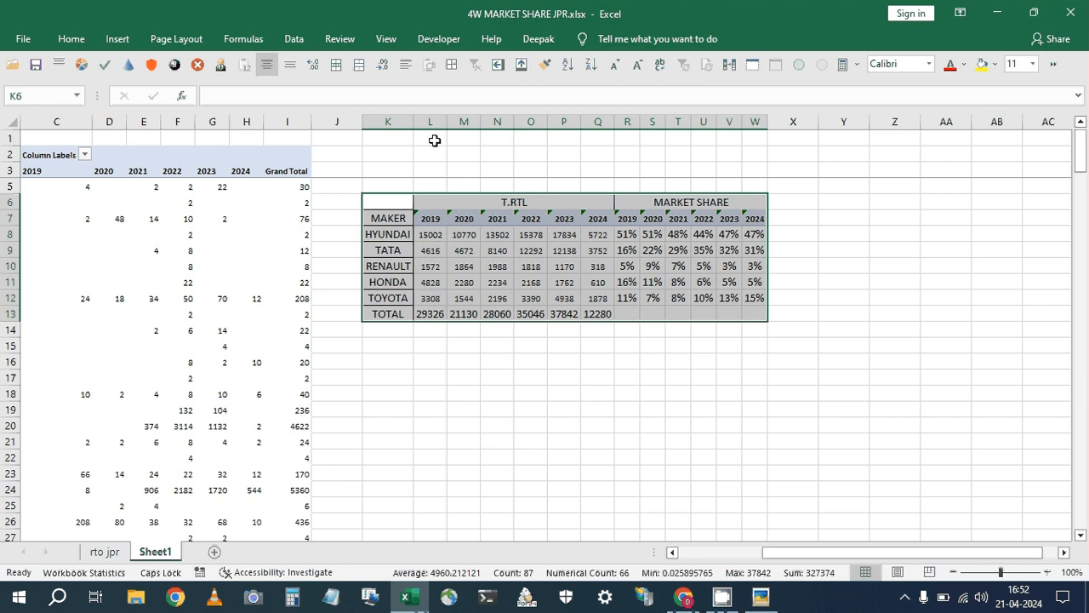
pyautogui.click(456, 69)
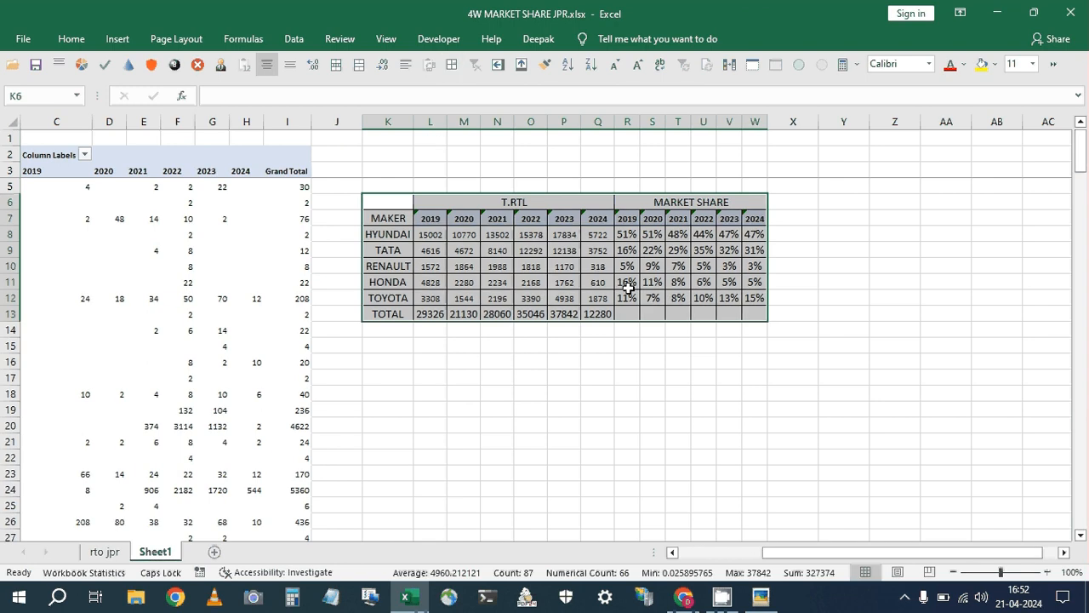
pyautogui.click(627, 235)
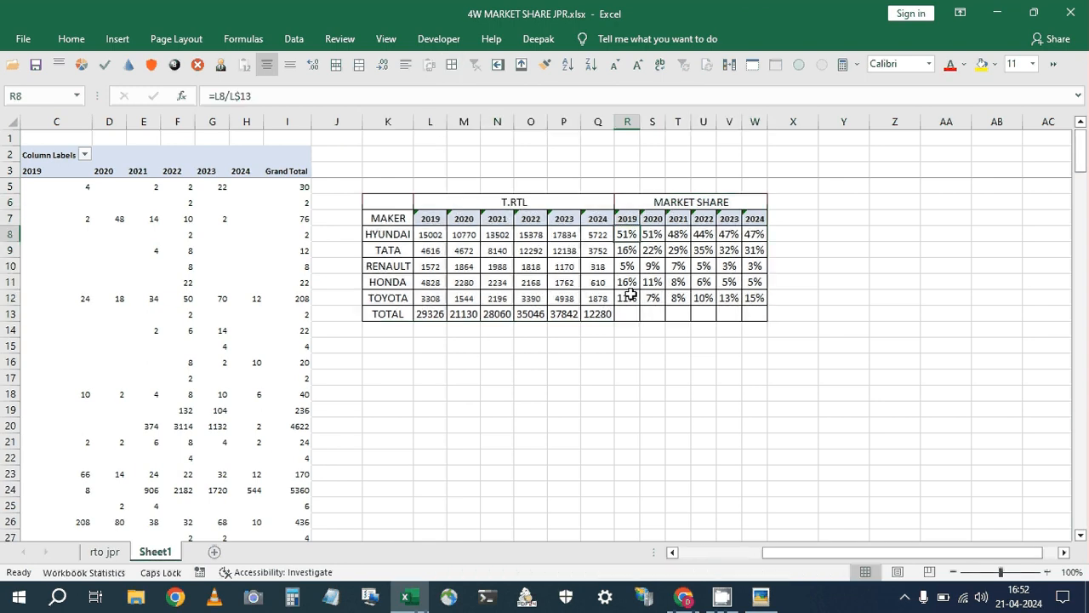
# Find MARUT in the PivotTable and copy the 2019 to 2024 values of MARUTI SUZUKI INDIA LTD, C129:H129.
pyautogui.click(387, 313)
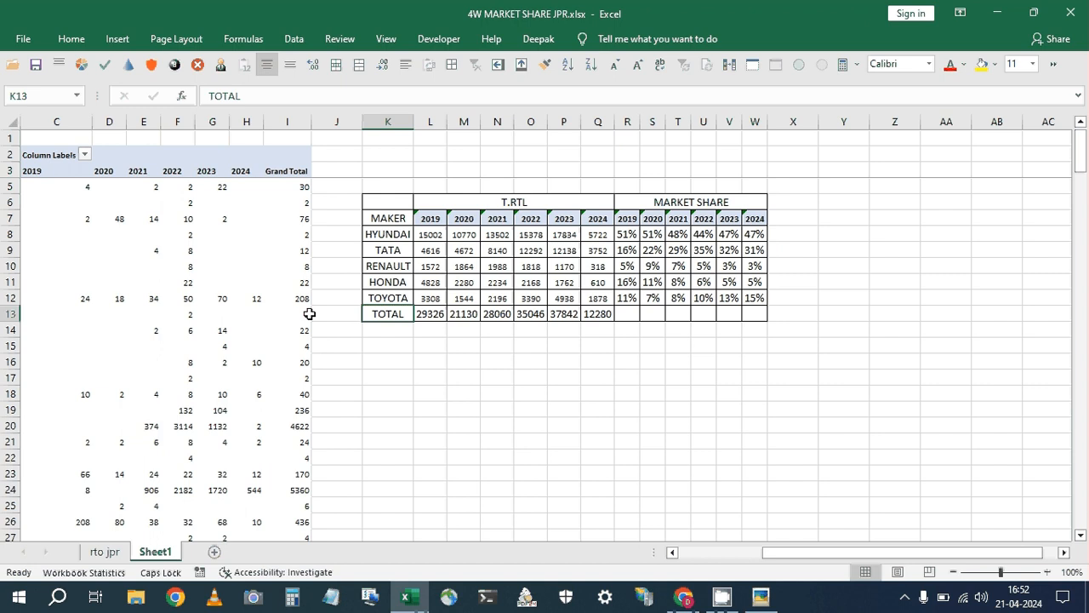
pyautogui.hotkey('ctrl', 'f')
pyautogui.write('MARUT')
pyautogui.press('Return')
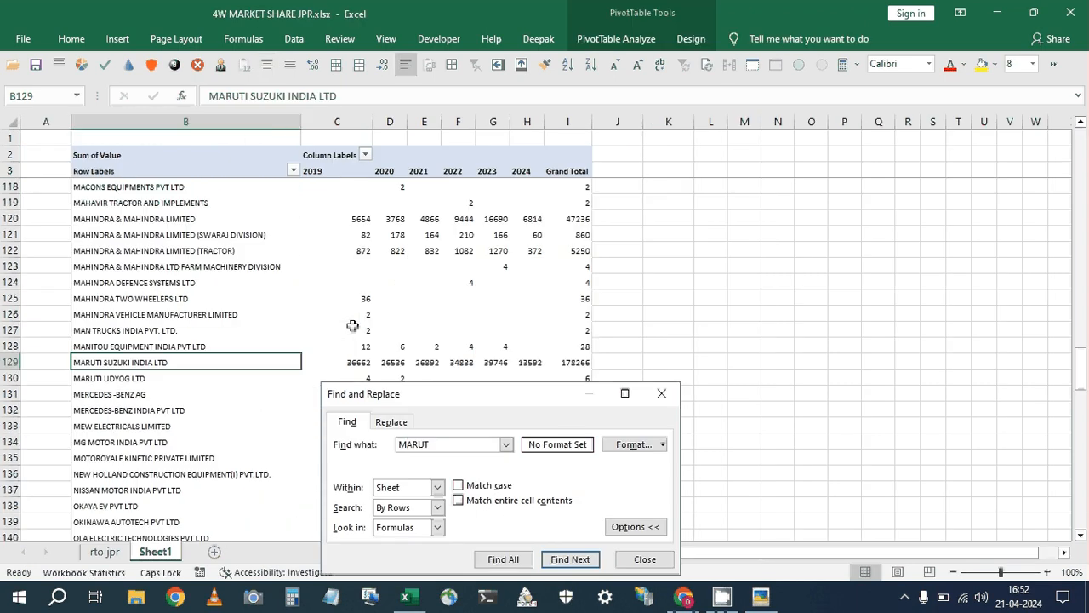
pyautogui.press('Escape')
pyautogui.press('Right')
pyautogui.hotkey('shift', 'Right')
pyautogui.hotkey('shift', 'Right')
pyautogui.hotkey('shift', 'Right')
pyautogui.hotkey('shift', 'Right')
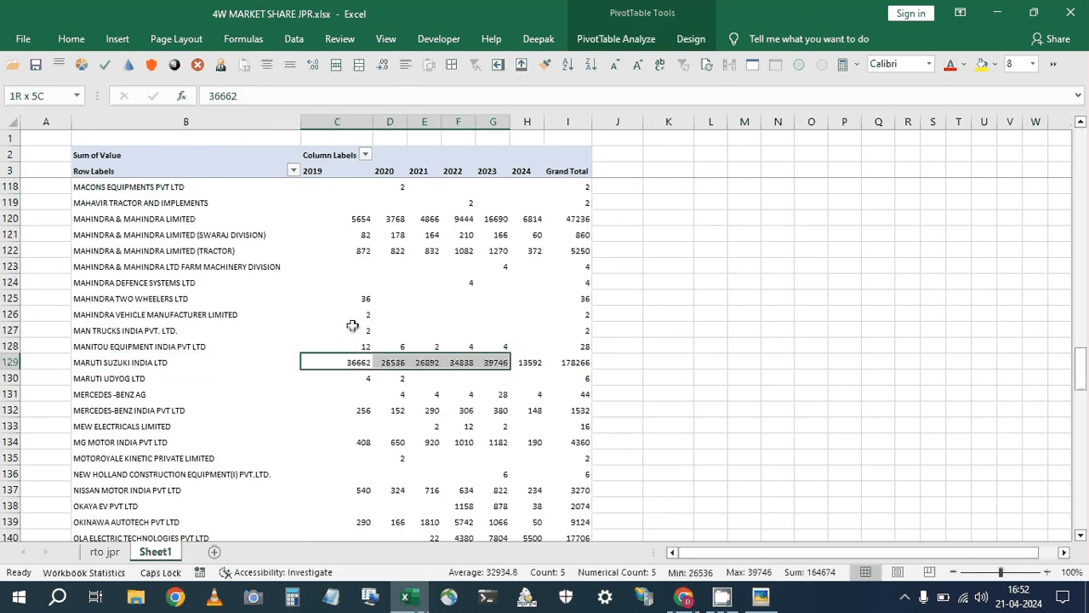
pyautogui.hotkey('shift', 'Right')
pyautogui.hotkey('ctrl', 'c')
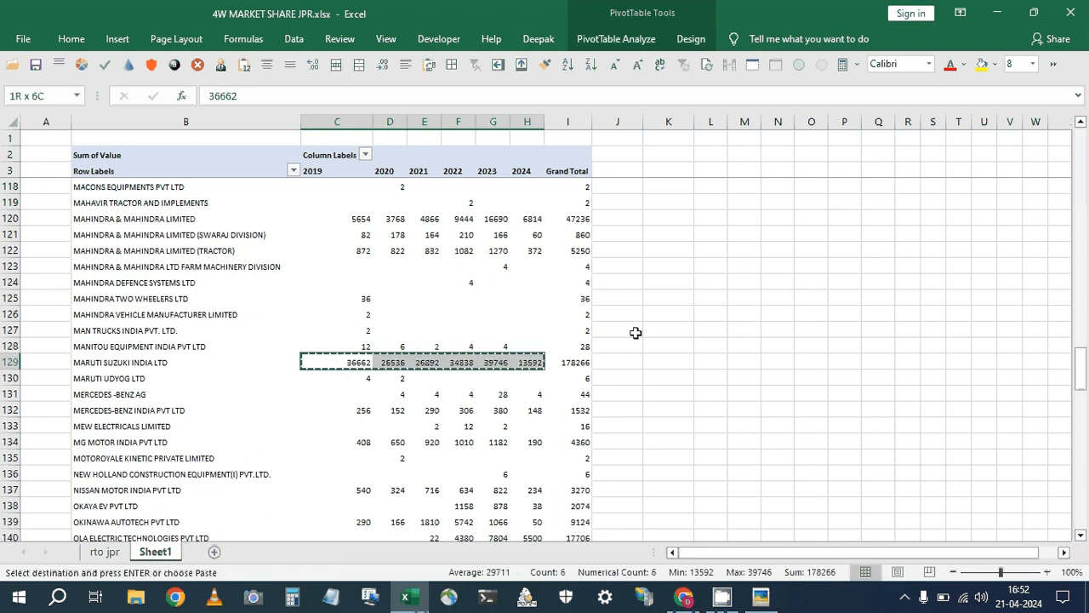
# Paste the copied Maruti values at K14, just below the TOTAL row of the maker table.
pyautogui.hotkey('ctrl', 'Right')
pyautogui.press('Right')
pyautogui.hotkey('ctrl', 'Up')
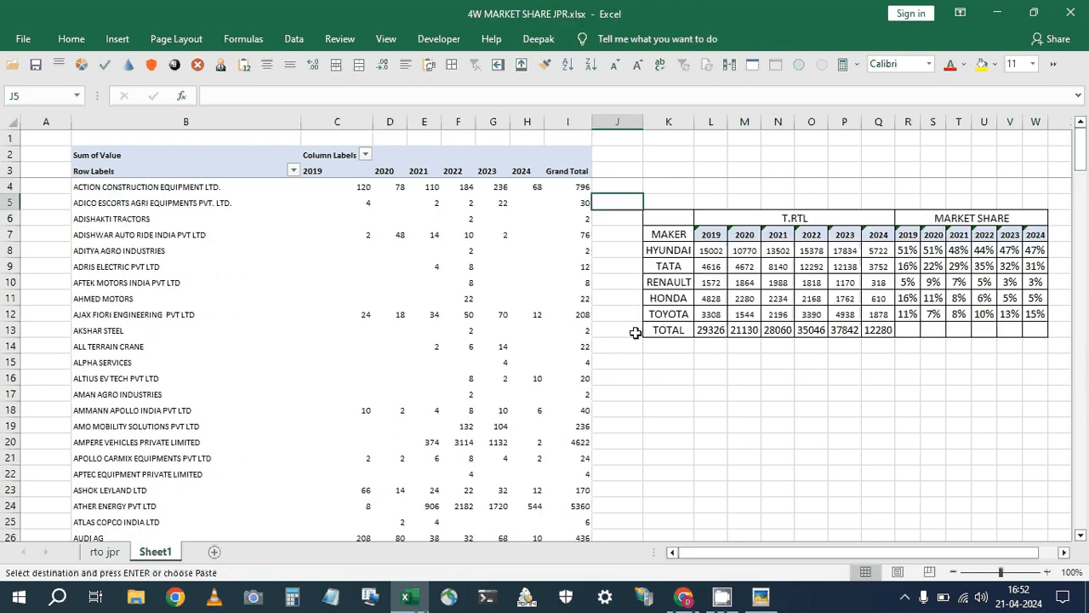
pyautogui.press('Right')
pyautogui.hotkey('ctrl', 'Down')
pyautogui.hotkey('ctrl', 'Down')
pyautogui.press('Down')
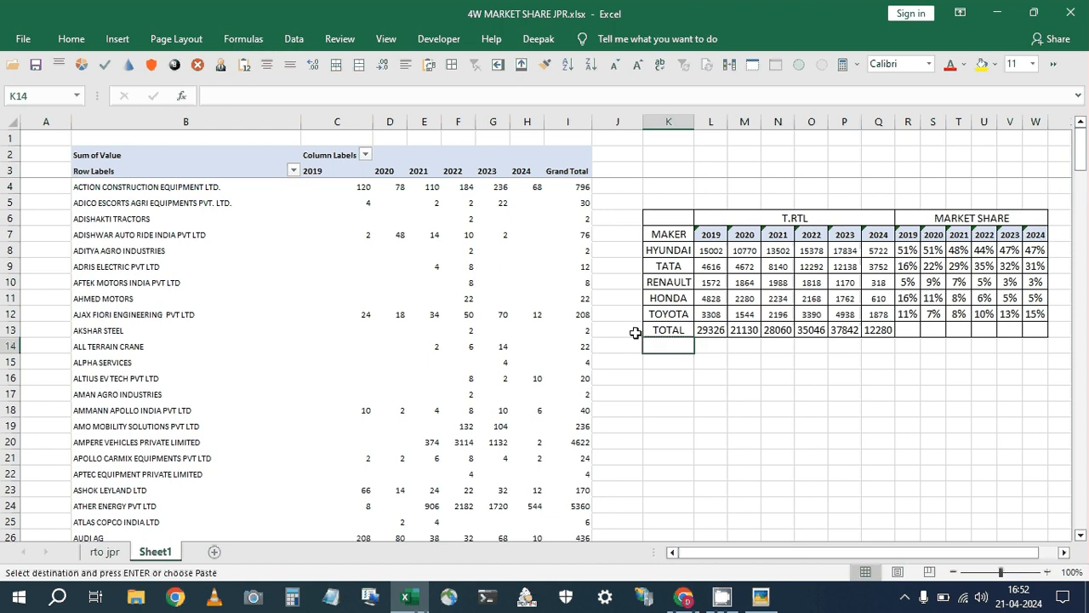
pyautogui.press('Return')
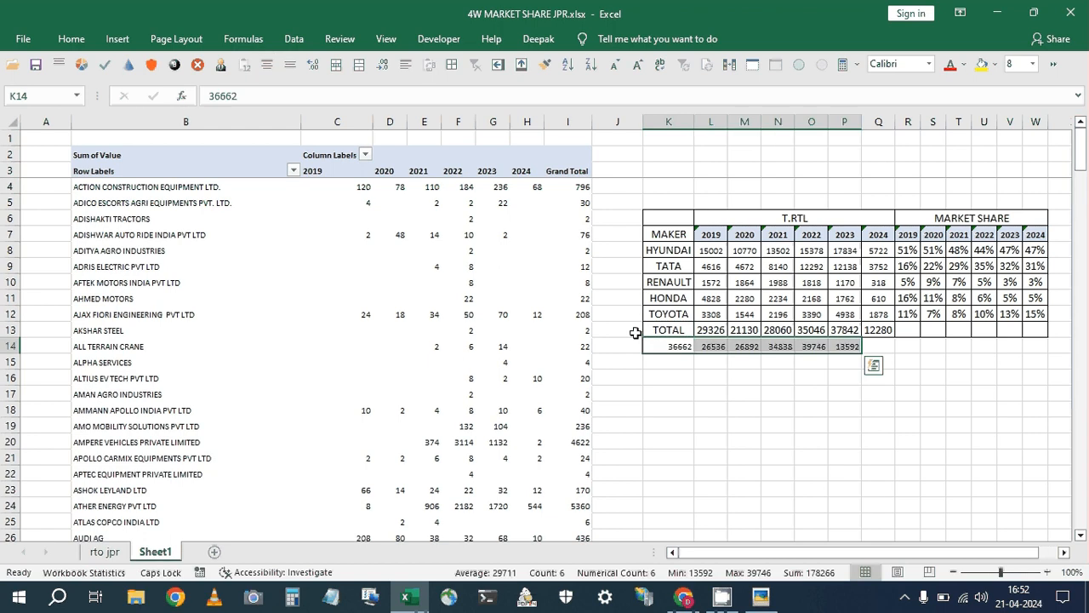
pyautogui.hotkey('ctrl', 'x')
pyautogui.press('Up')
pyautogui.press('Right')
pyautogui.hotkey('ctrl', '+')
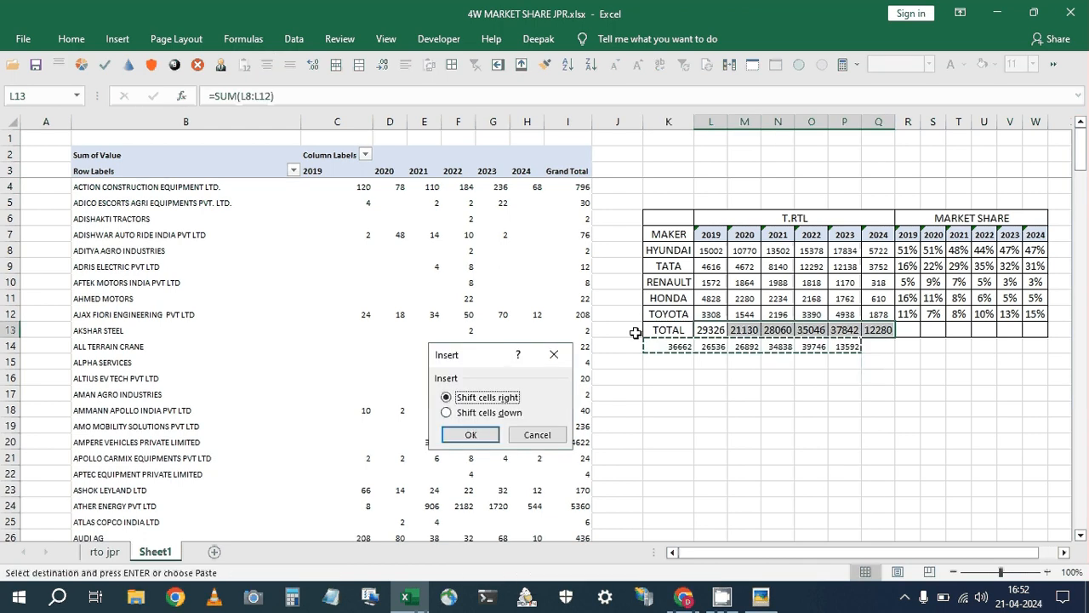
pyautogui.press('Down')
pyautogui.press('Escape')
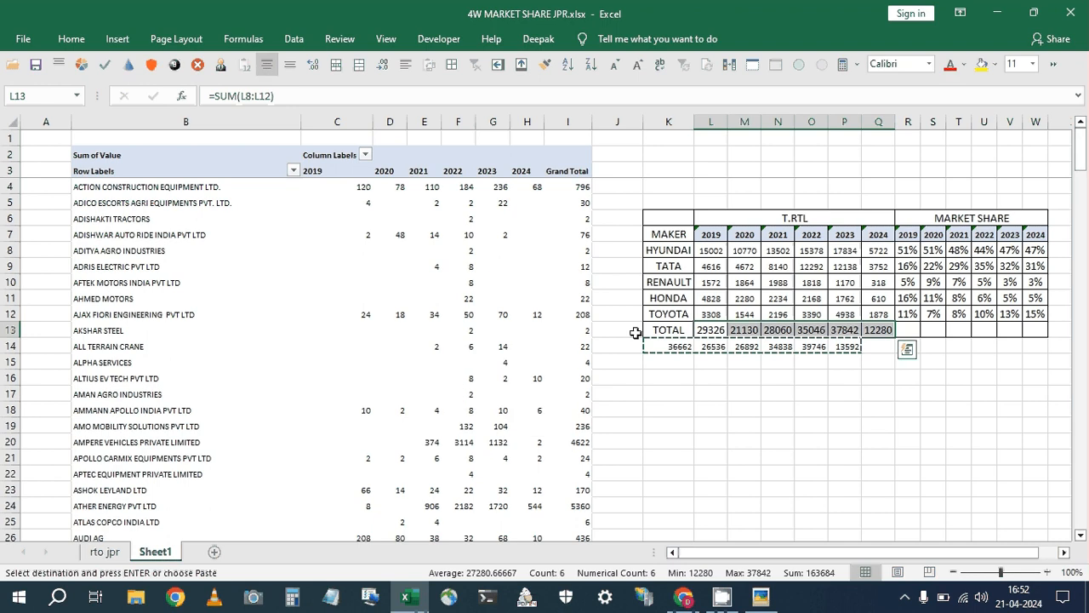
pyautogui.press('Escape')
pyautogui.press('Left')
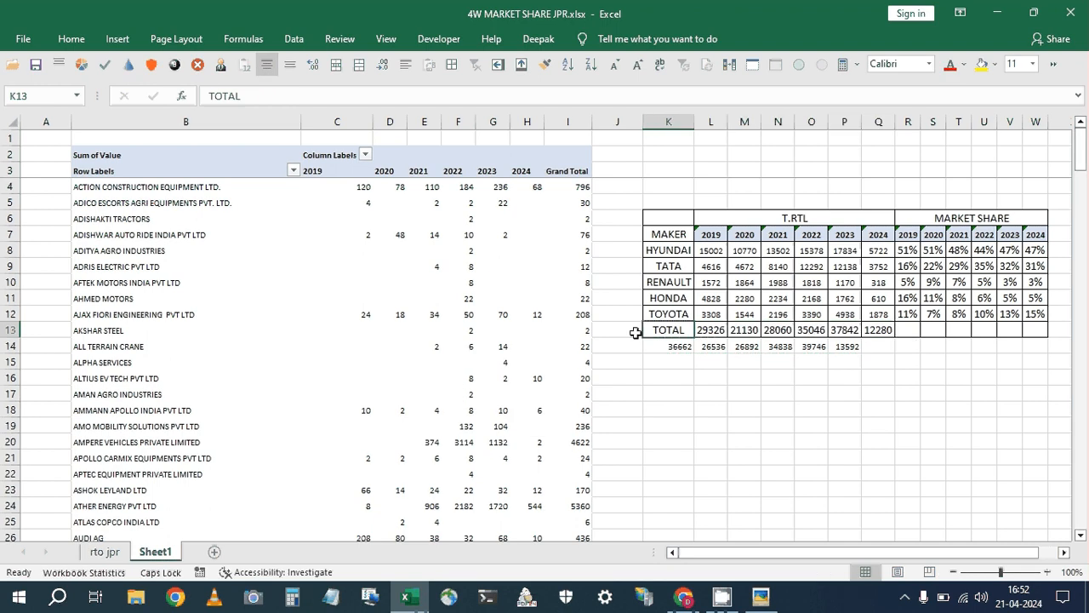
# Move the Maruti values from K14:P14 onto L13:Q13, overwriting the totals, and relabel K13 as MARUTI.
pyautogui.press('Down')
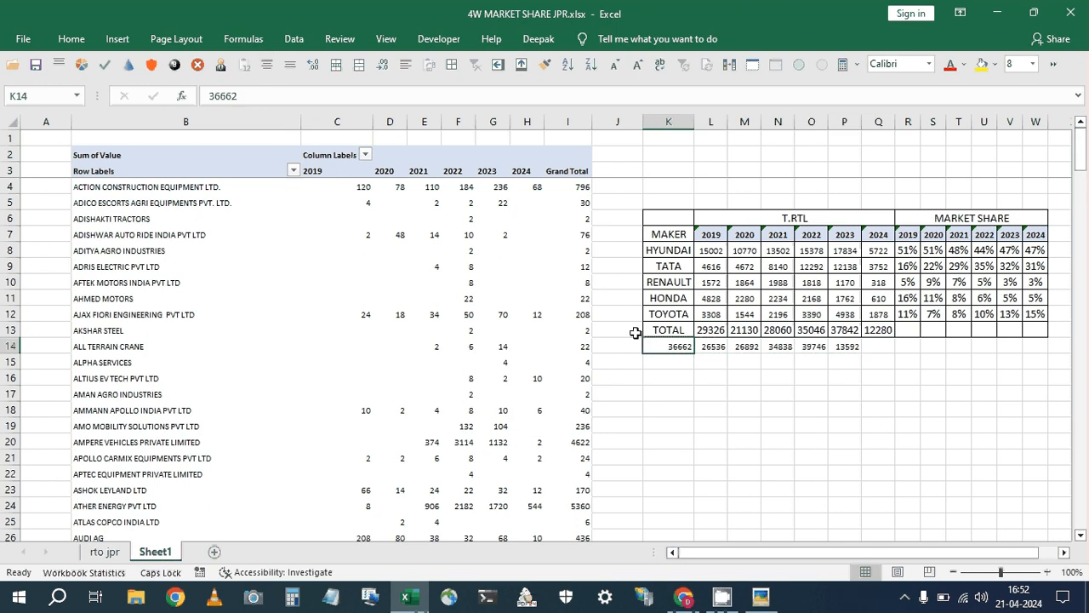
pyautogui.hotkey('ctrl', 'shift', 'Right')
pyautogui.hotkey('ctrl', 'x')
pyautogui.press('Up')
pyautogui.press('Right')
pyautogui.hotkey('ctrl', 'v')
pyautogui.press('Left')
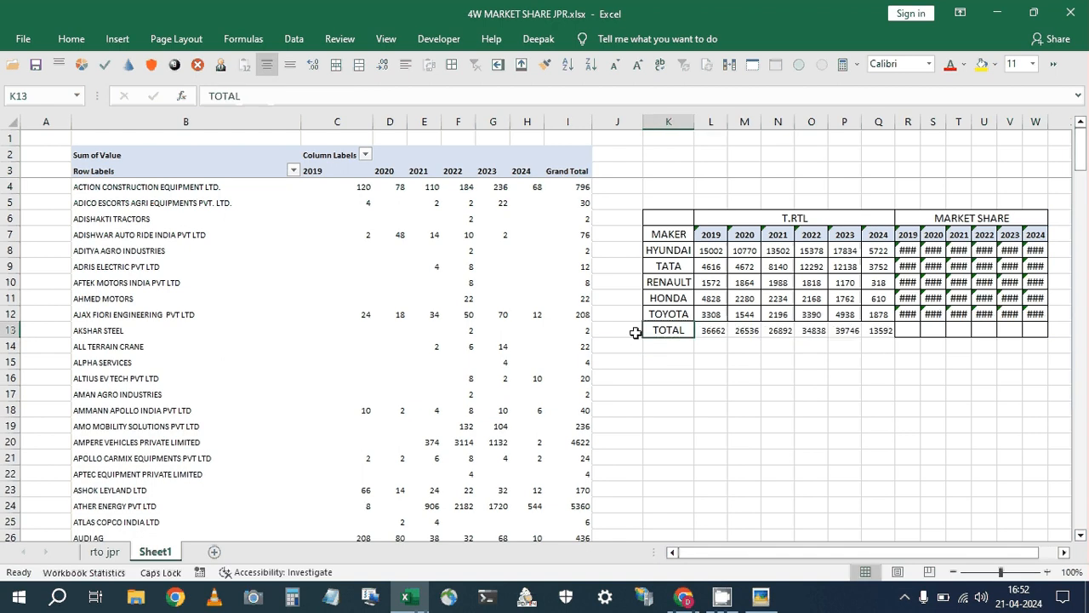
pyautogui.write('MARU')
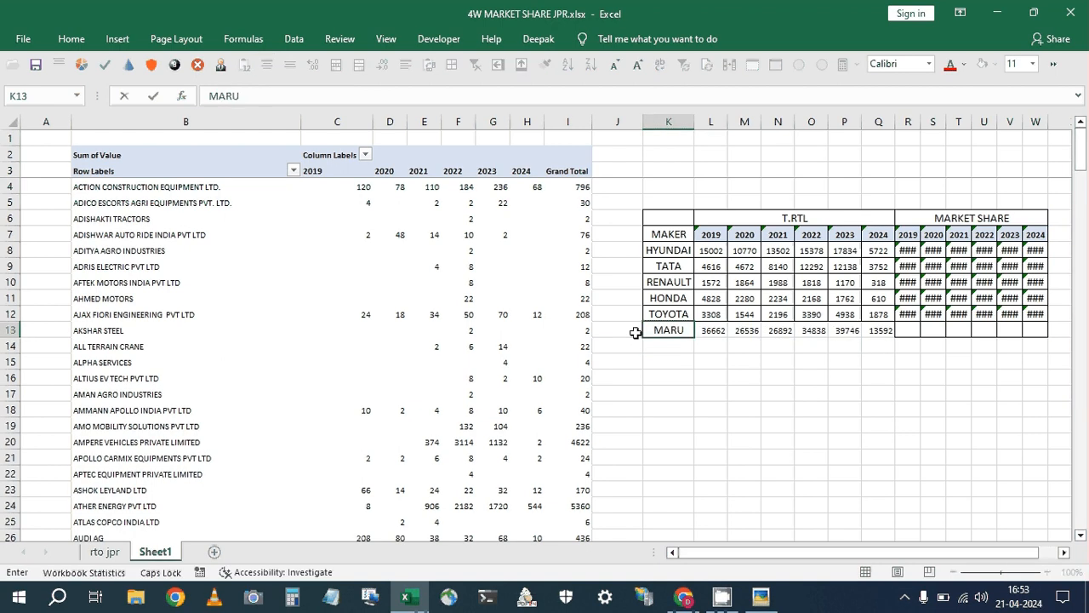
pyautogui.write('TI')
pyautogui.press('Return')
# Sum L8:L13 in L14, fill the formula across to Q14, and label K14 as TOTAL.
pyautogui.press('Right')
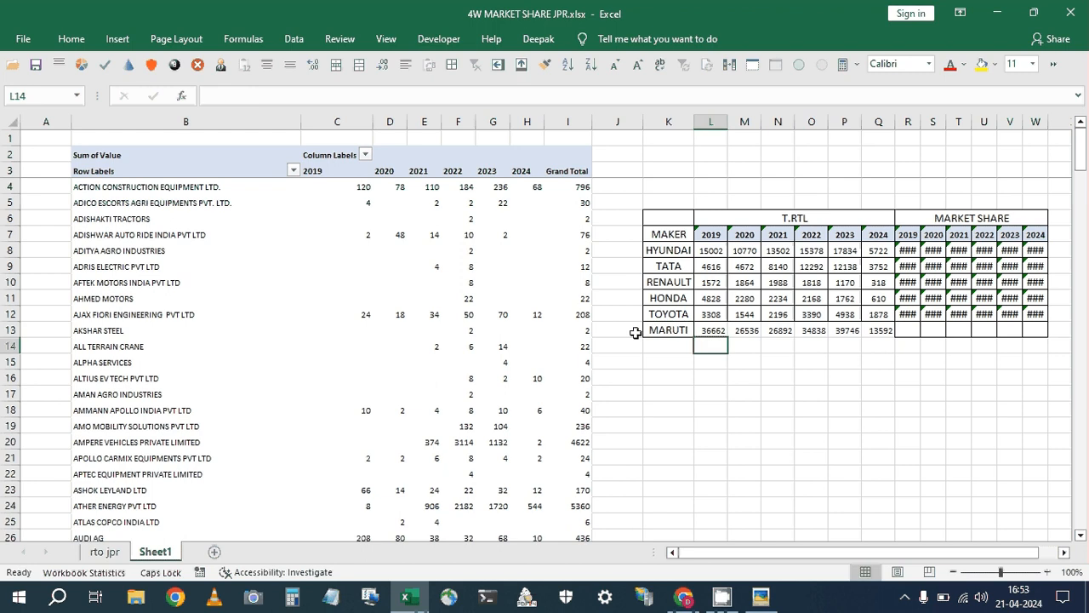
pyautogui.hotkey('alt', '=')
pyautogui.hotkey('ctrl', 'Return')
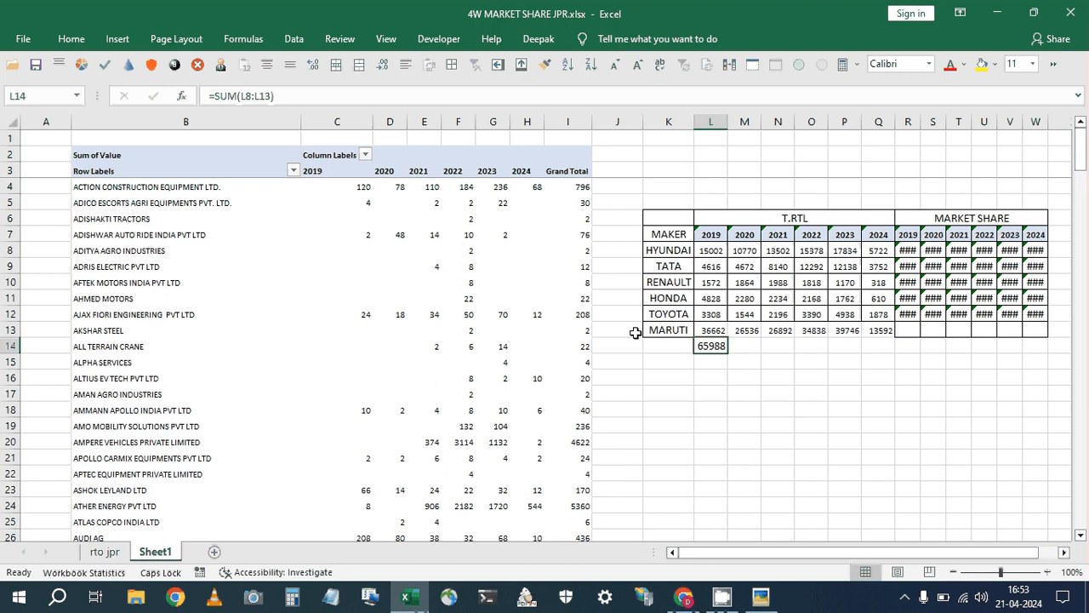
pyautogui.hotkey('shift', 'Right')
pyautogui.hotkey('shift', 'Right')
pyautogui.hotkey('shift', 'Right')
pyautogui.hotkey('shift', 'Right')
pyautogui.hotkey('shift', 'Right')
pyautogui.hotkey('ctrl', 'r')
pyautogui.press('Left')
pyautogui.write('TOTAL')
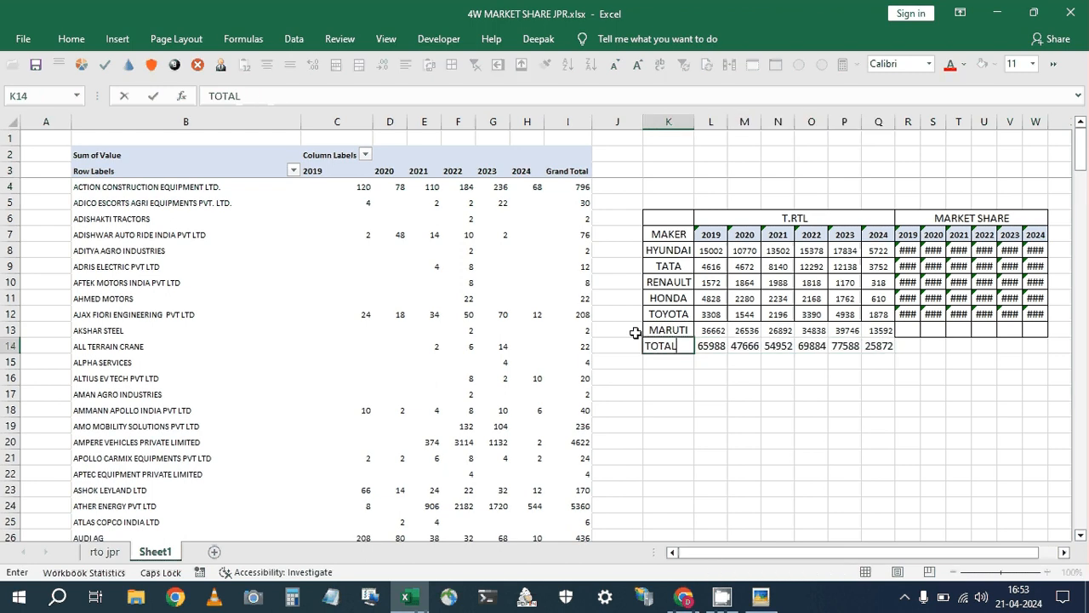
pyautogui.press('Tab')
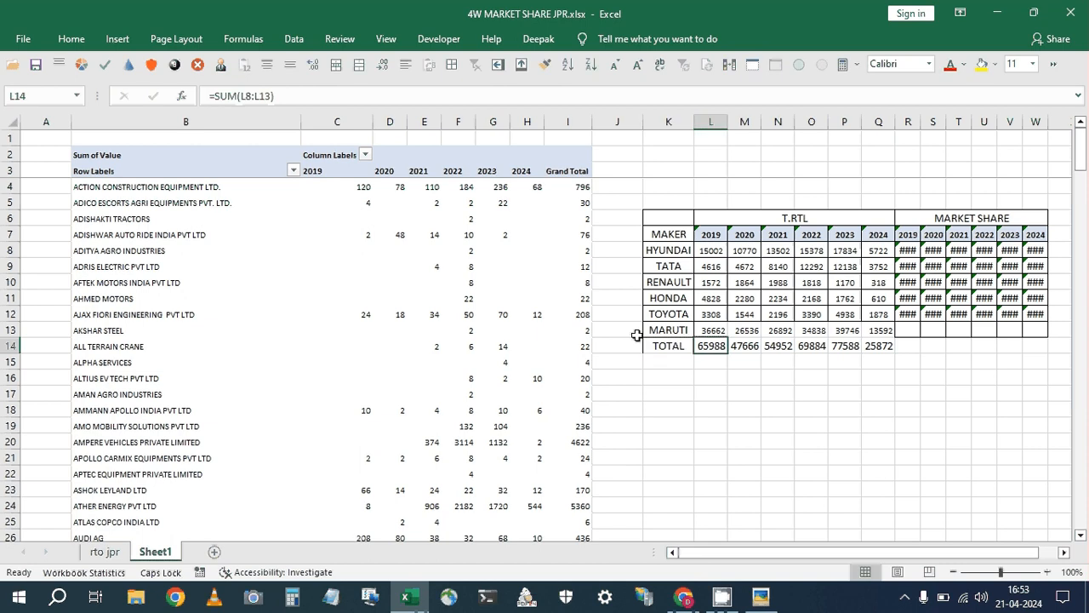
# Correct the R8 market share formula to =L8/L$14 and fill it across to W8.
pyautogui.doubleClick(902, 250)
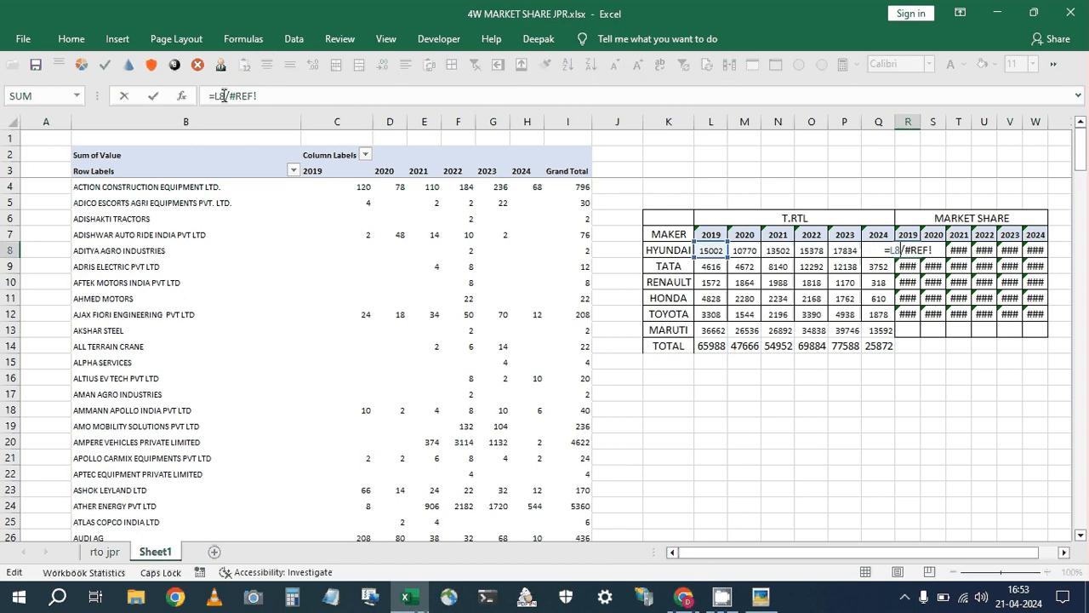
pyautogui.moveTo(227, 96); pyautogui.dragTo(408, 96)
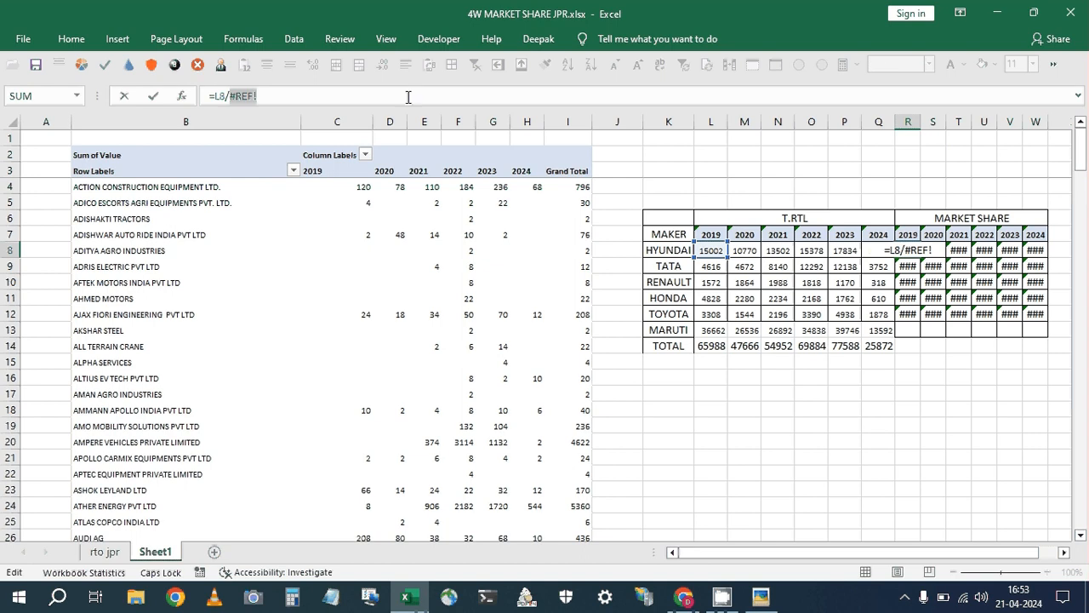
pyautogui.click(709, 347)
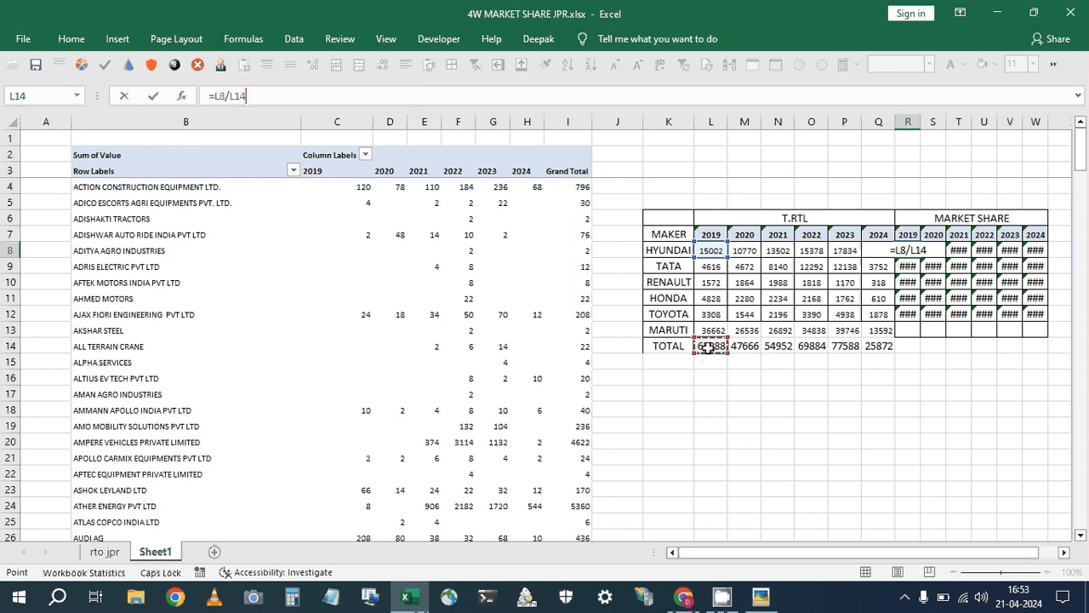
pyautogui.press('F4')
pyautogui.press('F4')
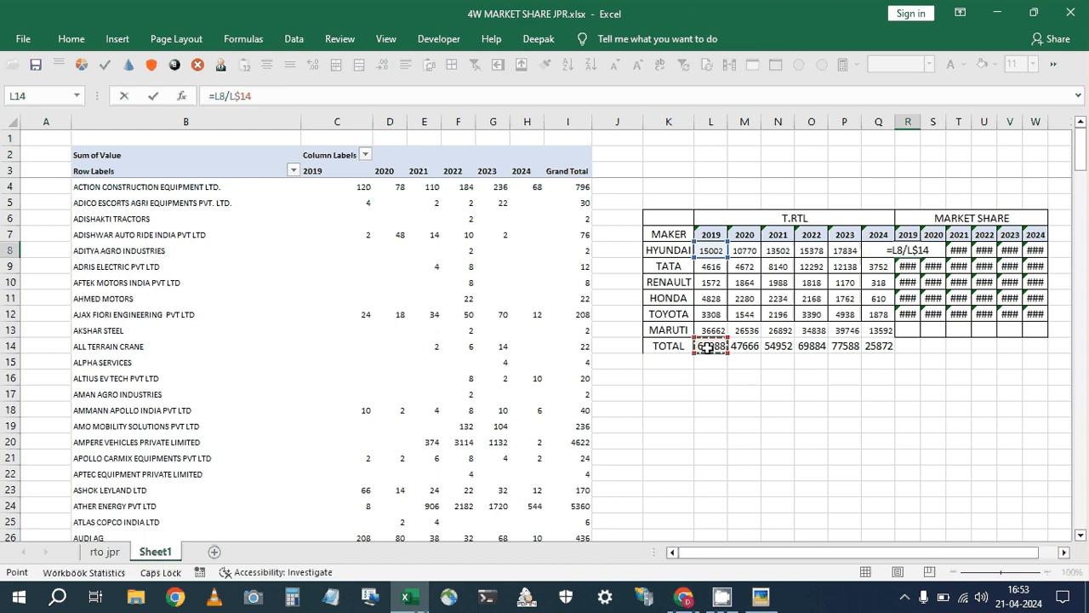
pyautogui.press('Return')
pyautogui.press('Up')
pyautogui.hotkey('ctrl', 'shift', 'Right')
pyautogui.hotkey('ctrl', 'r')
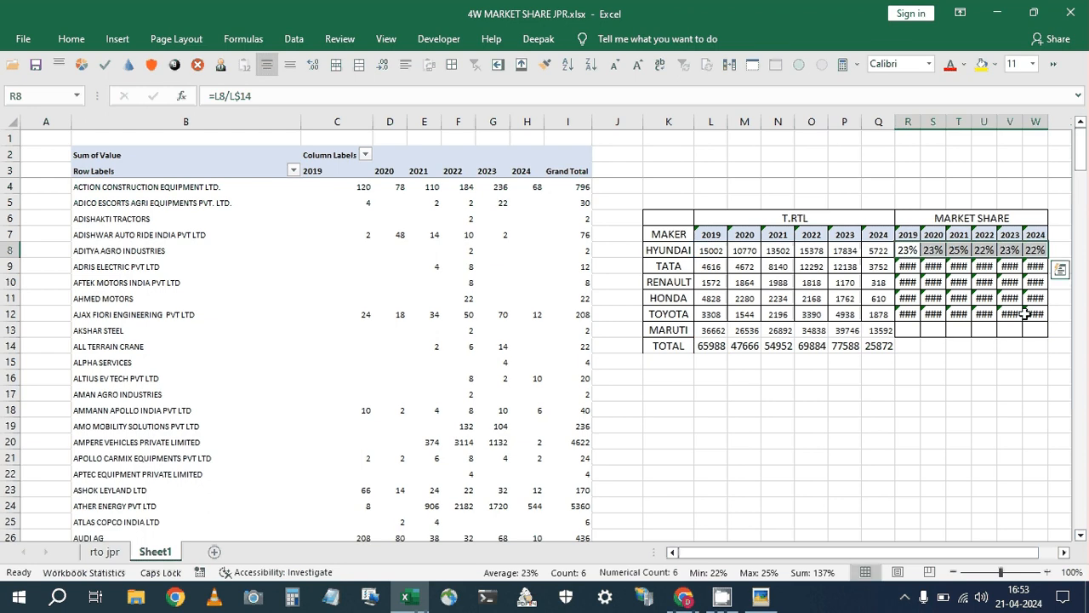
# Fill the R8:W8 formulas down to the MARUTI row, covering R8:W13, and apply all borders to the whole maker table.
pyautogui.keyDown('shift'); pyautogui.click(1026, 314); pyautogui.keyUp('shift')
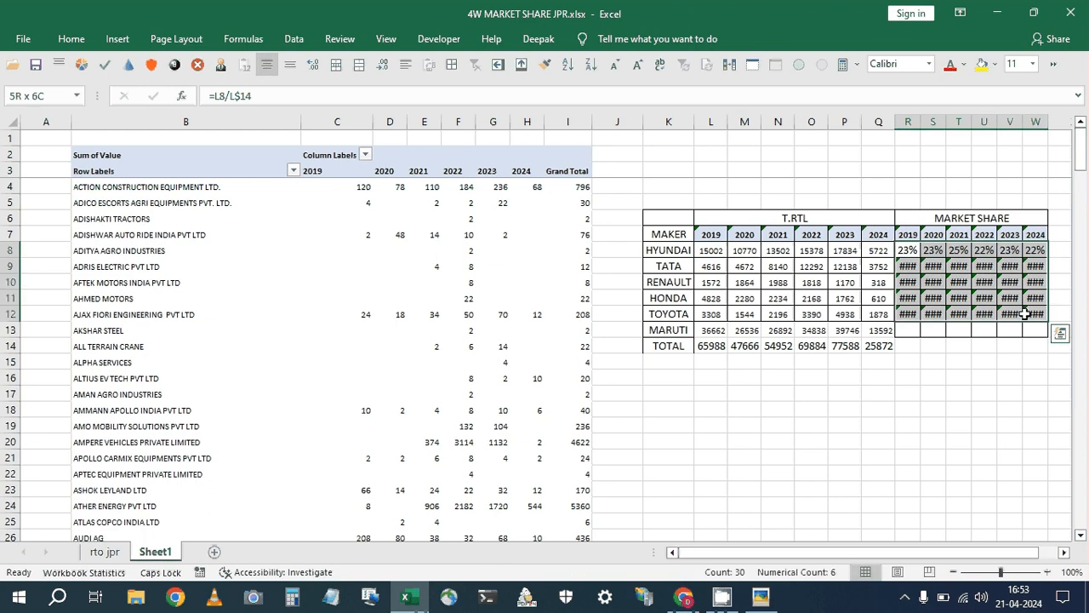
pyautogui.hotkey('shift', 'Down')
pyautogui.hotkey('ctrl', 'd')
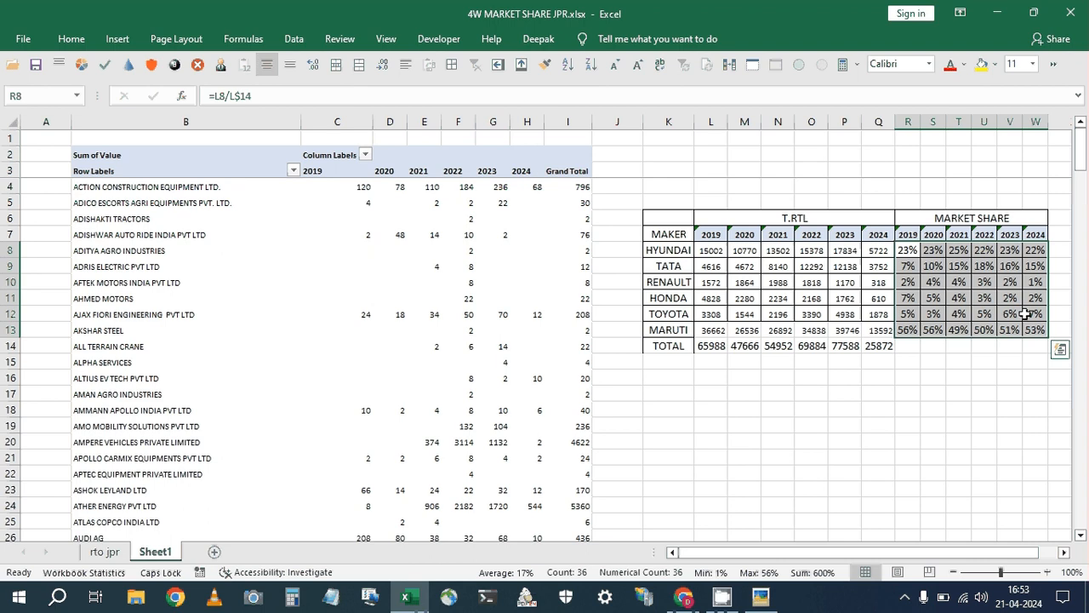
pyautogui.hotkey('ctrl', 'a')
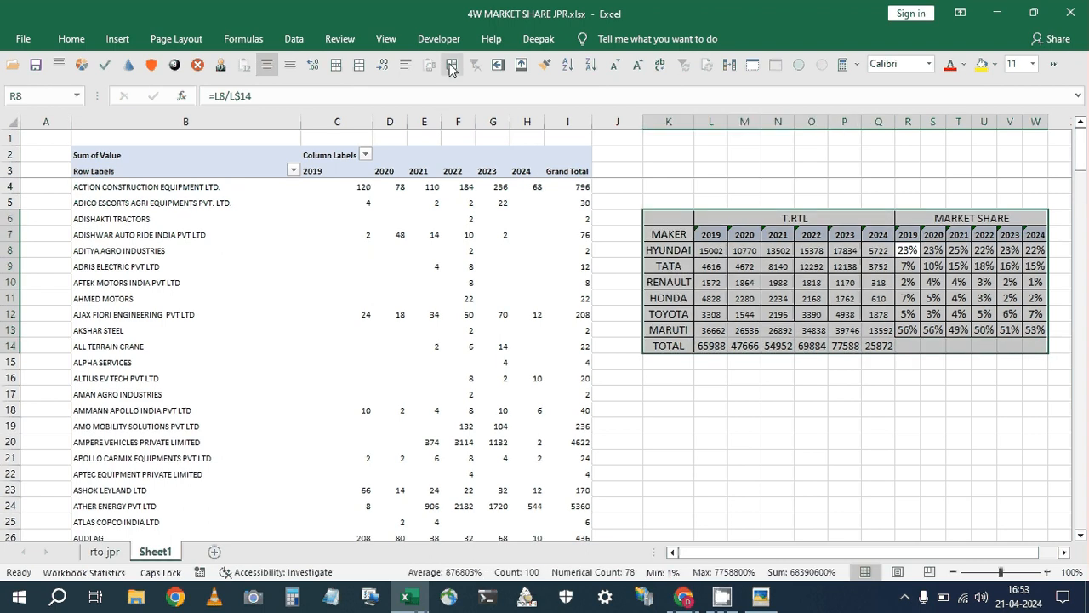
pyautogui.click(451, 66)
# Examine the Maruti market shares in R13:W13 and compare them with the other makers' 2024 shares in column W.
pyautogui.moveTo(905, 328); pyautogui.dragTo(1036, 339)
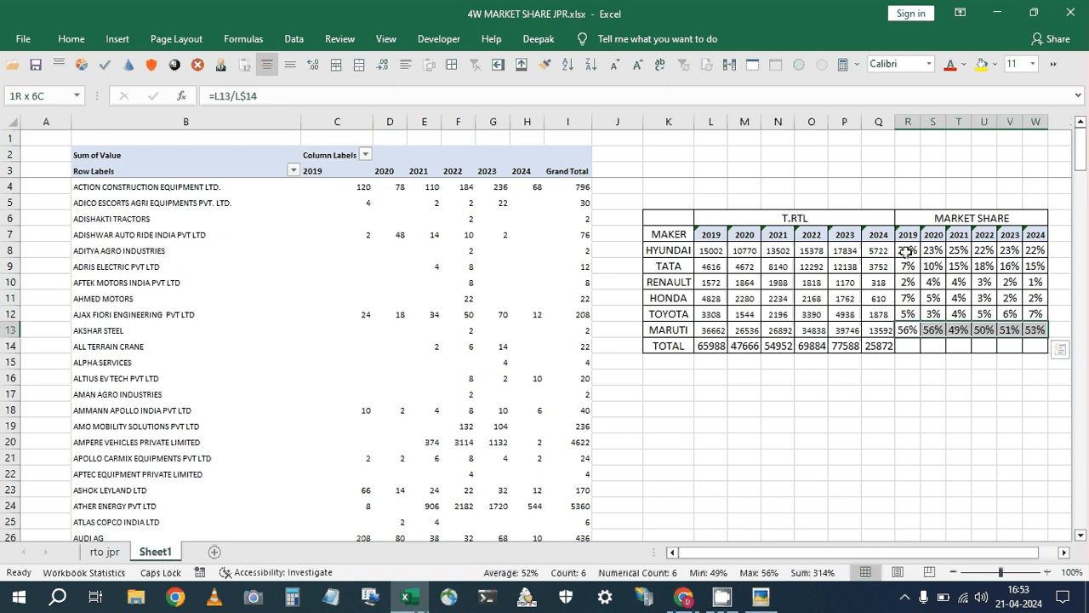
pyautogui.hotkey('ctrl', 'q')
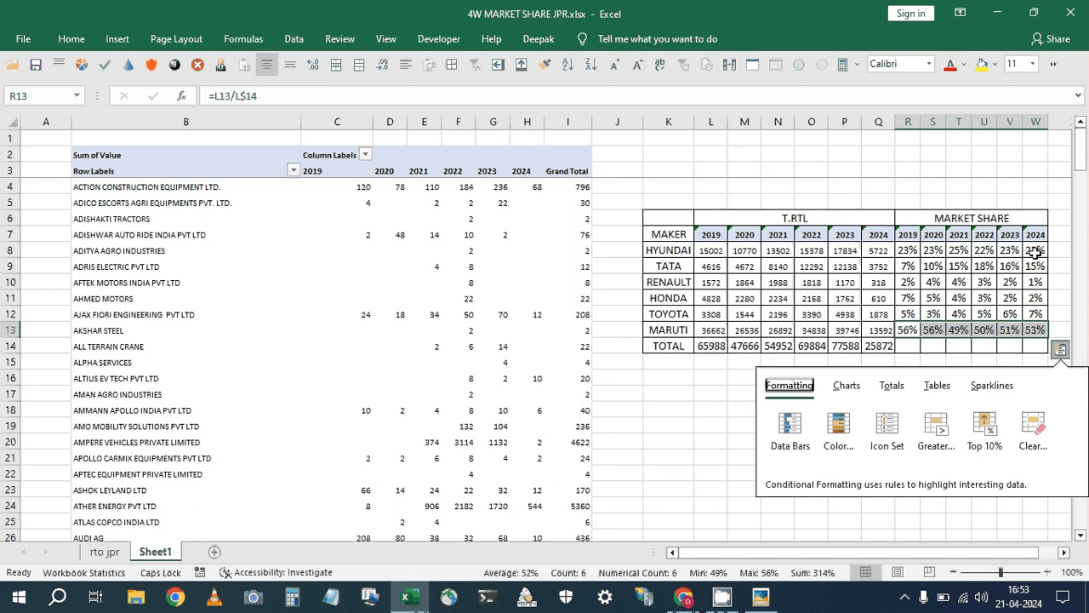
pyautogui.press('Escape')
pyautogui.click(1035, 332)
pyautogui.keyDown('ctrl'); pyautogui.click(1035, 251); pyautogui.keyUp('ctrl')
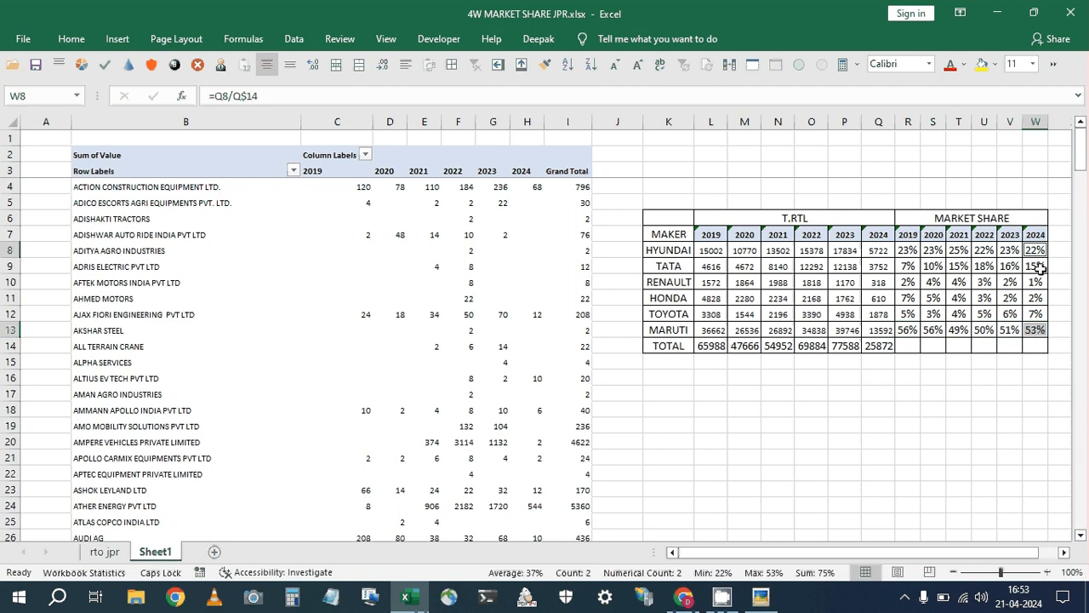
pyautogui.click(1038, 267)
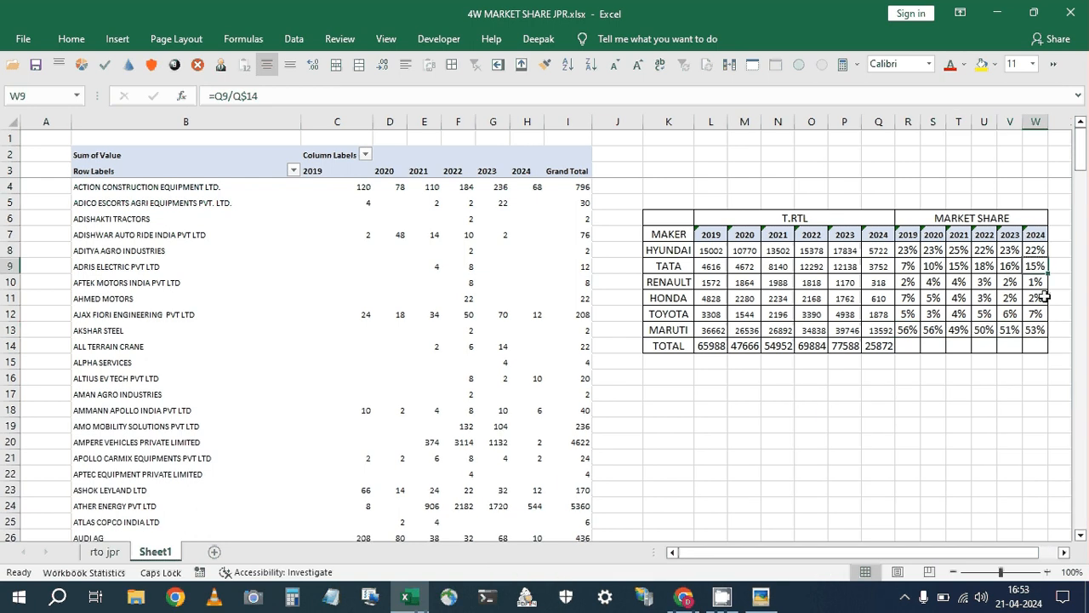
pyautogui.click(1037, 315)
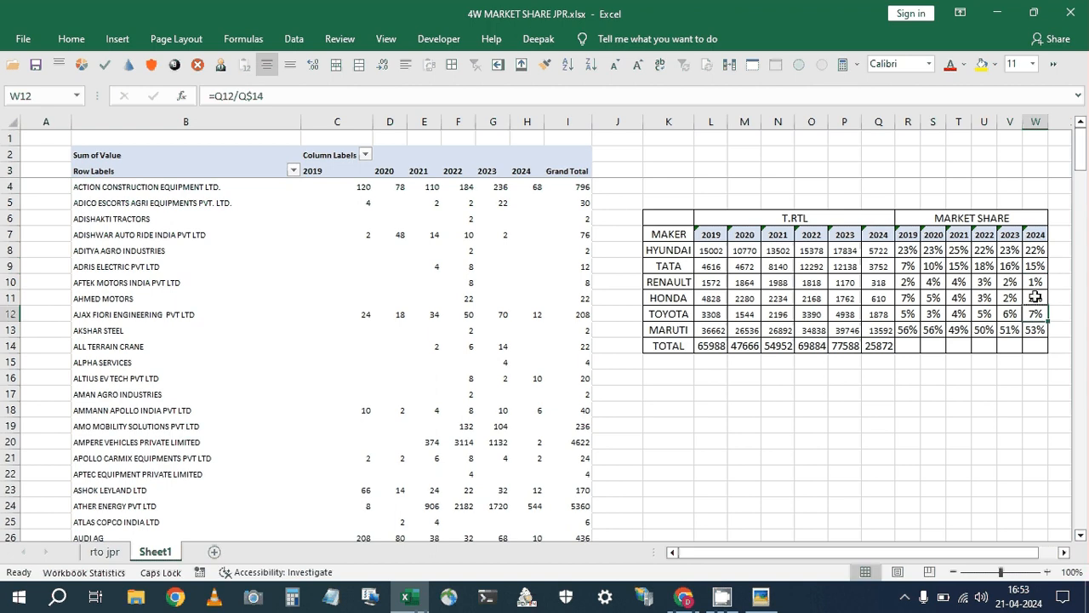
pyautogui.click(1036, 283)
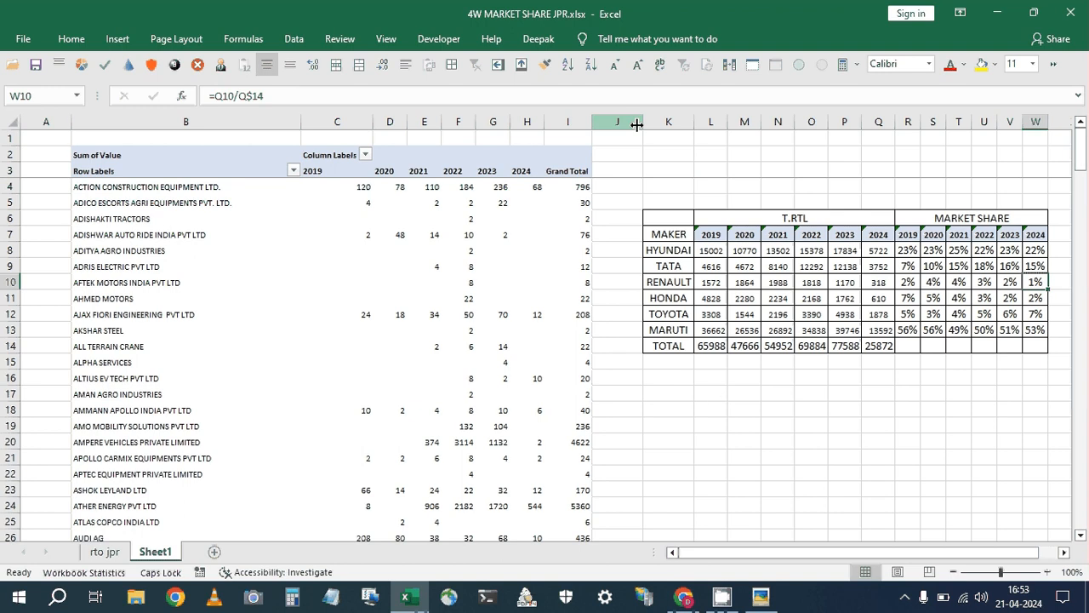
# Narrow column J between the PivotTable and the maker table.
pyautogui.moveTo(636, 125); pyautogui.dragTo(610, 124)
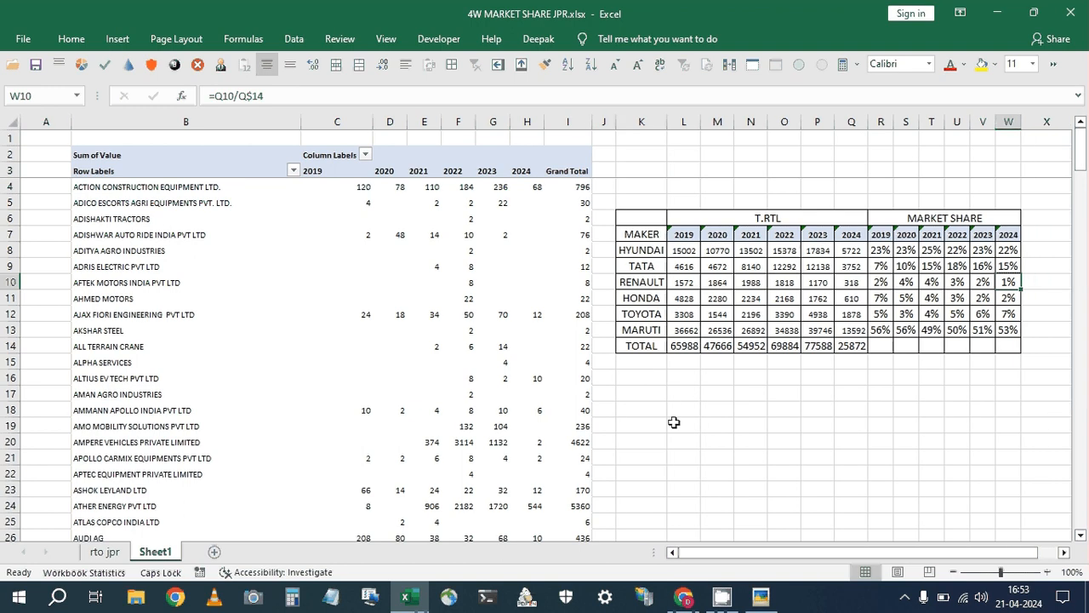
# Enter the title JAIPUR RAJASTHAN in cell N3 above the maker summary table.
pyautogui.click(673, 422)
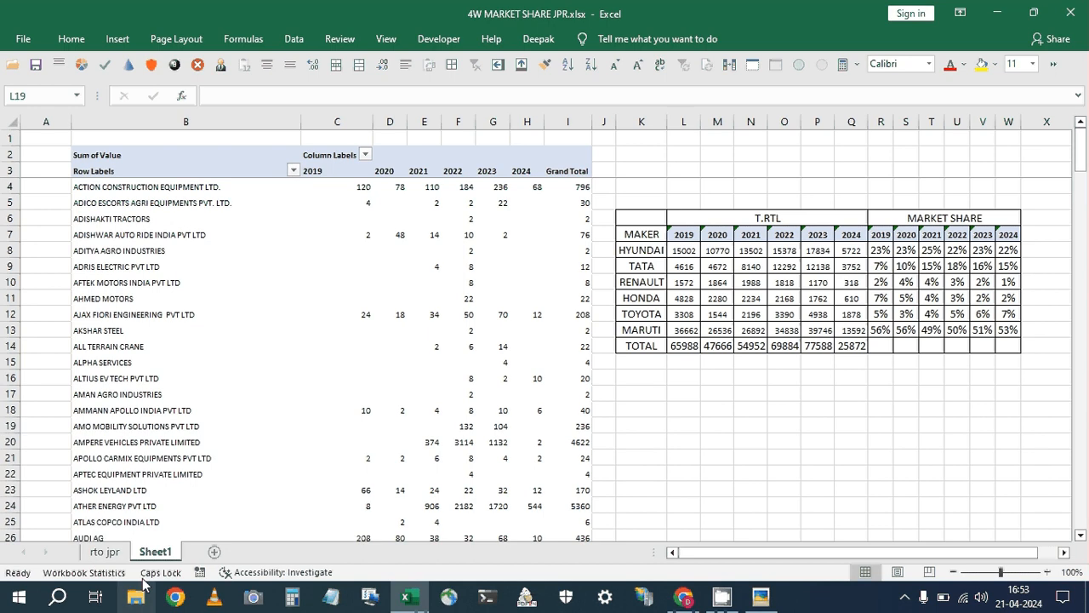
pyautogui.click(734, 171)
pyautogui.write('J')
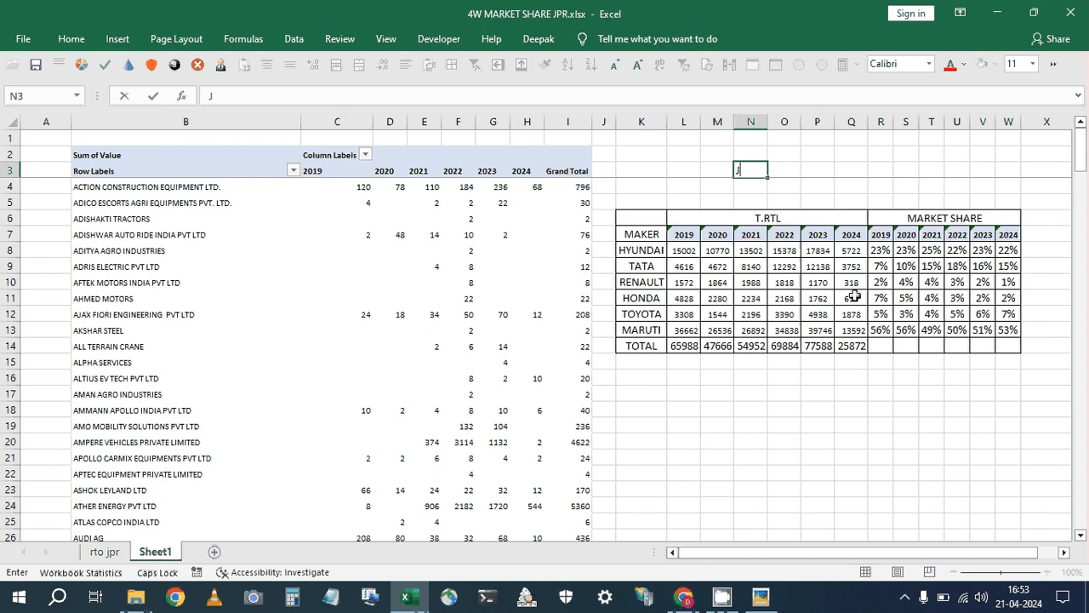
pyautogui.write('AIPUR')
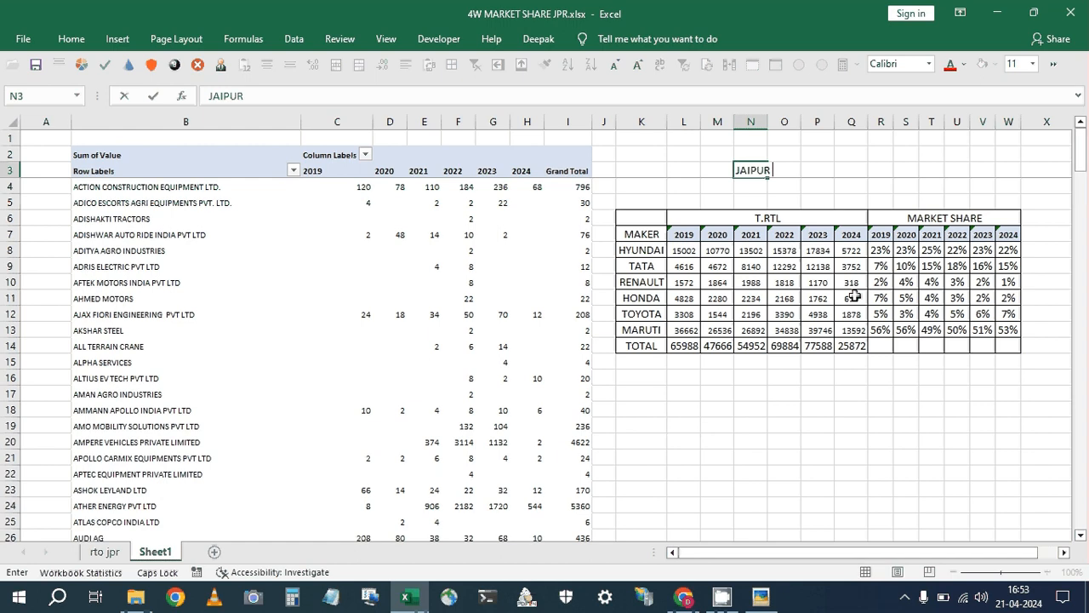
pyautogui.write(' RAJASTHAN')
pyautogui.press('Return')
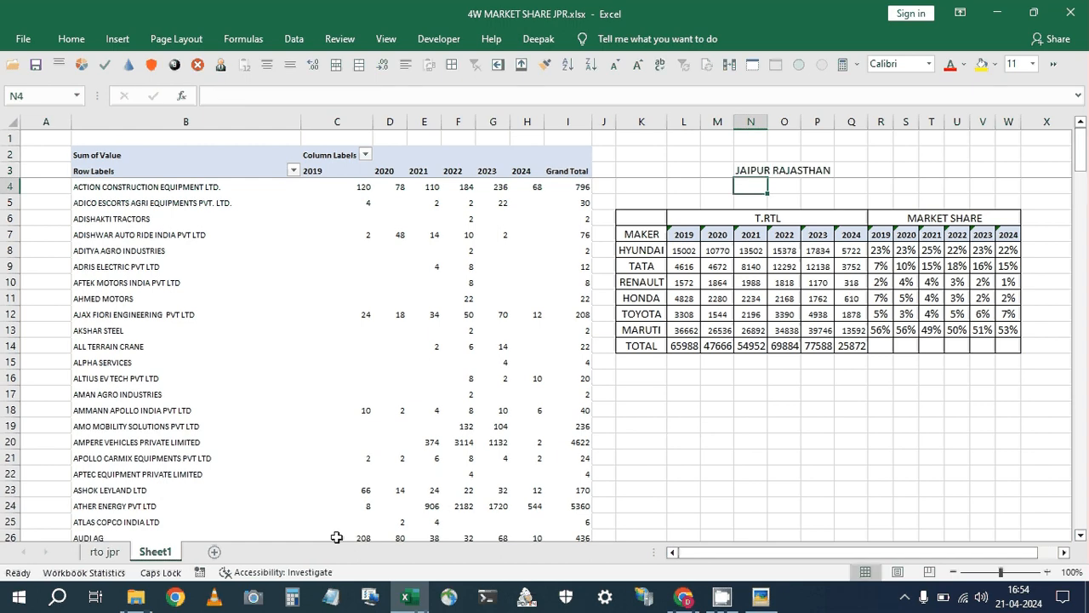
# In File Explorer, move all six reportTable workbooks from the Downloads\rto jpr folder up into Downloads.
pyautogui.press('super+e')
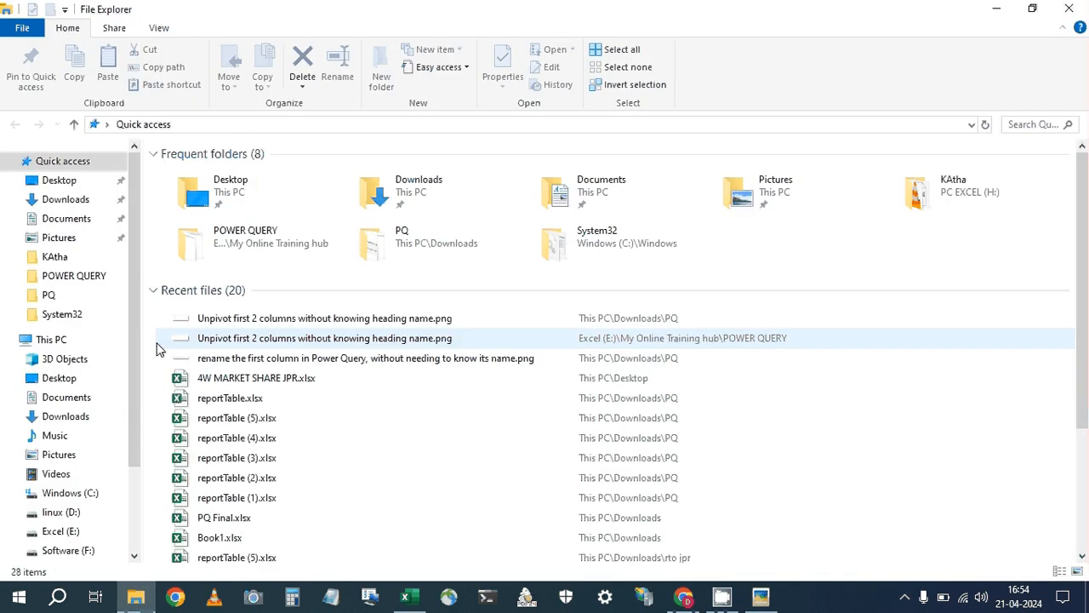
pyautogui.click(66, 417)
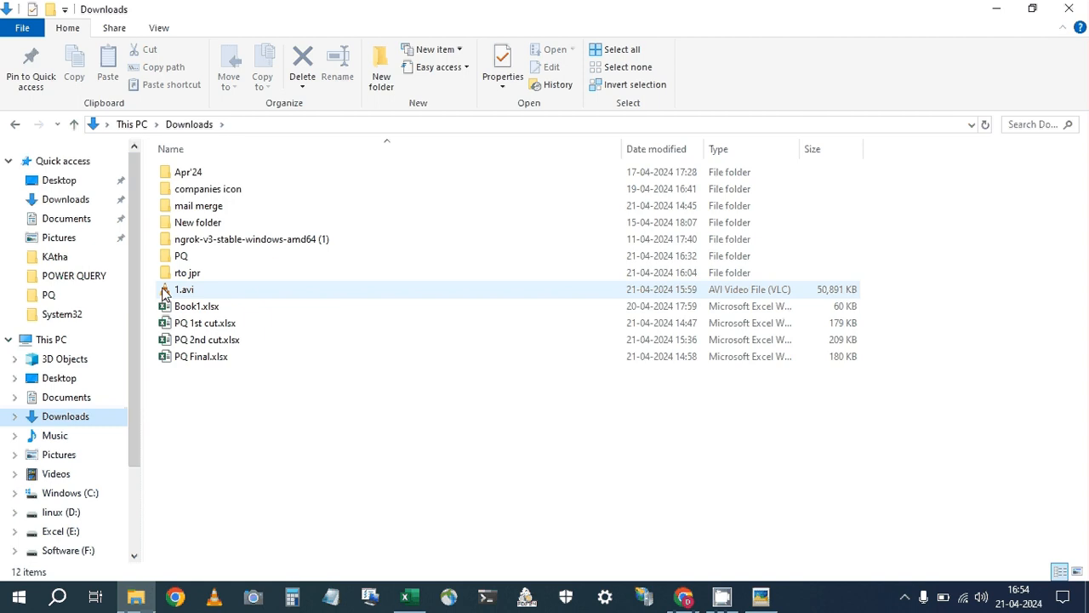
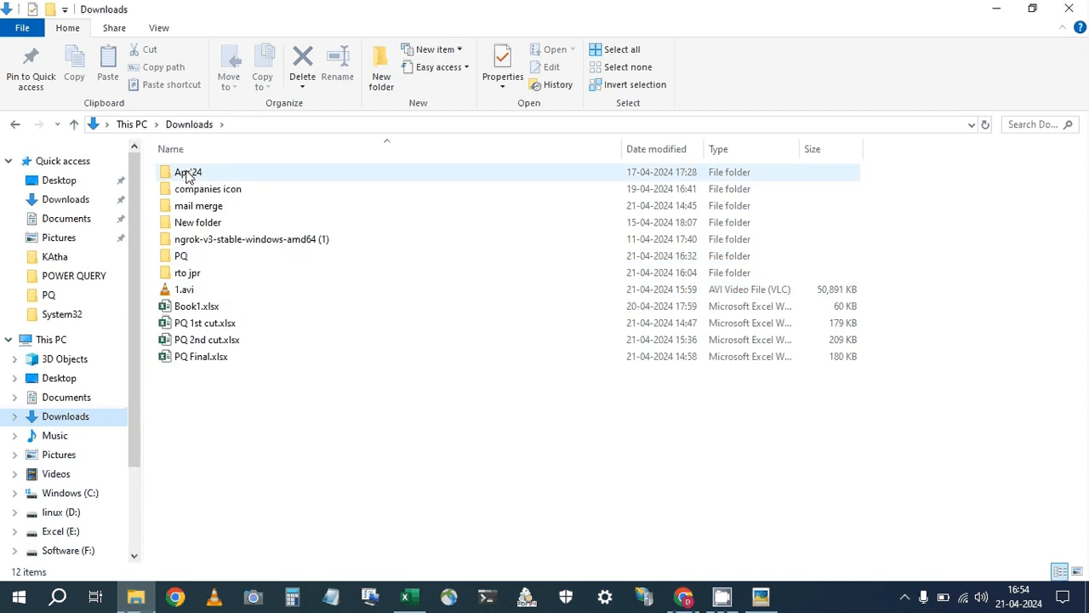
pyautogui.doubleClick(189, 274)
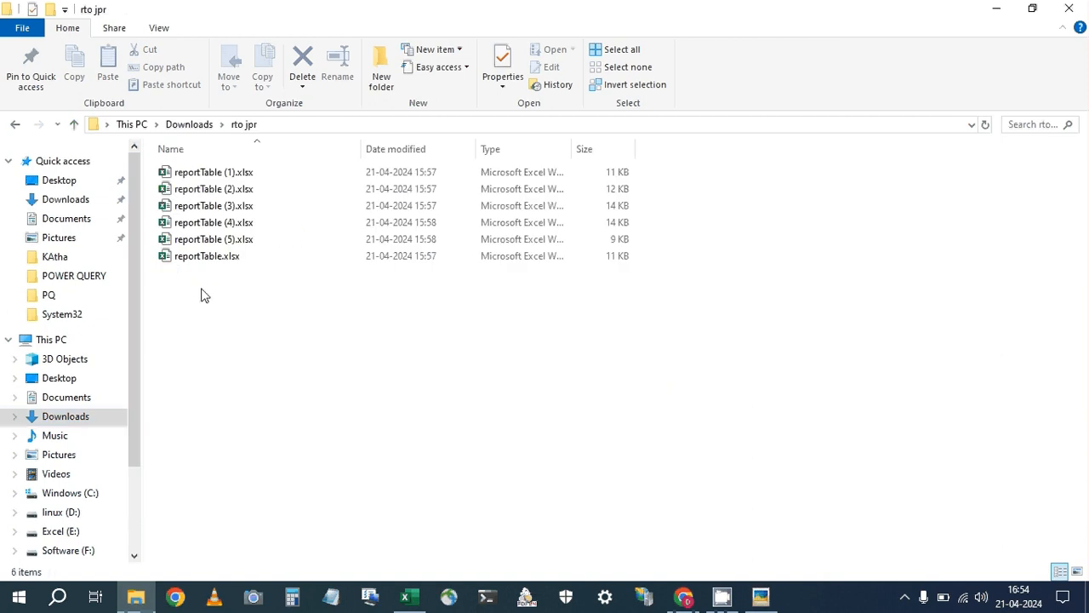
pyautogui.hotkey('ctrl', 'a')
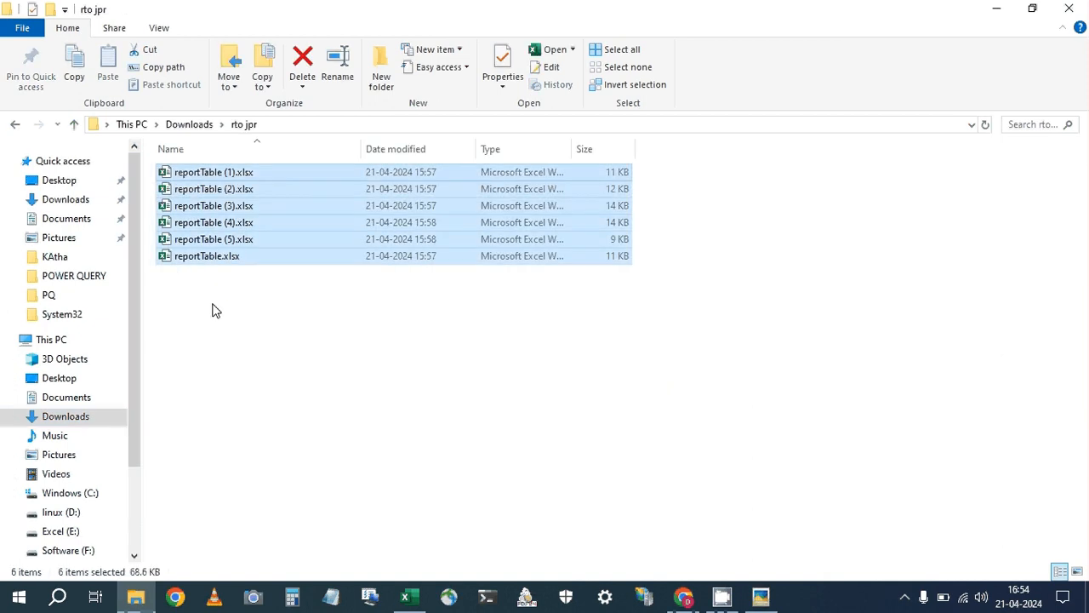
pyautogui.hotkey('ctrl', 'x')
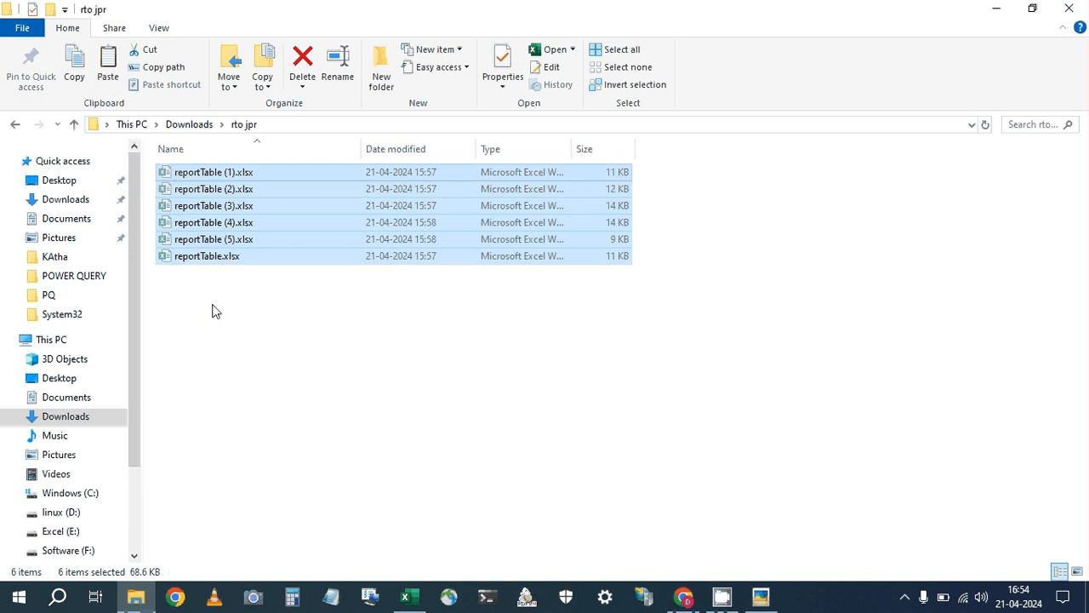
pyautogui.press('BackSpace')
pyautogui.click(196, 439)
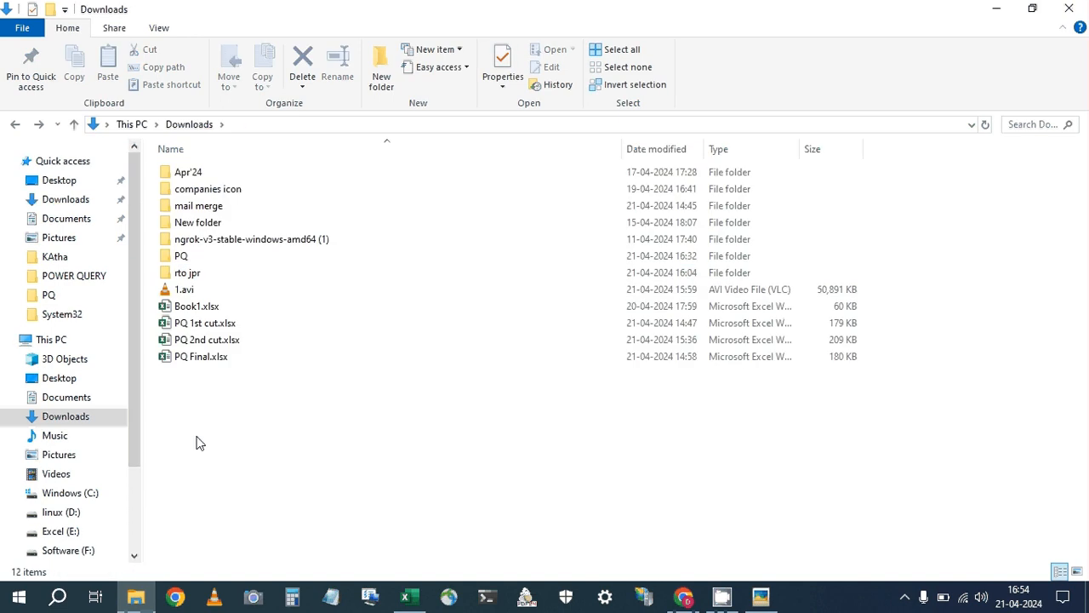
pyautogui.hotkey('ctrl', 'v')
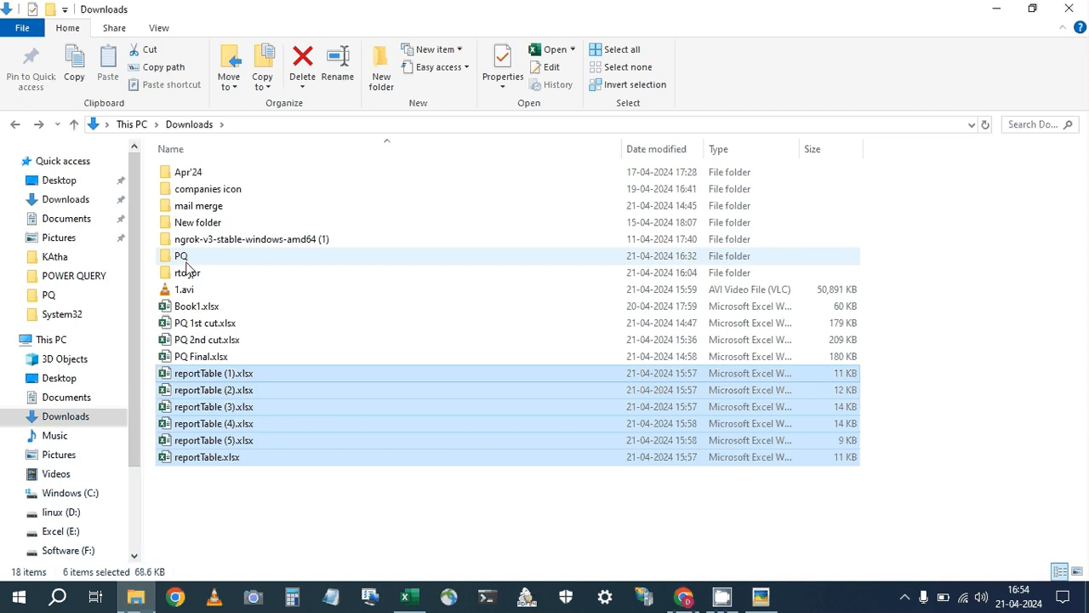
# Copy the six reportTable workbooks, without the PNG images, from the PQ folder into the emptied rto jpr folder.
pyautogui.doubleClick(186, 260)
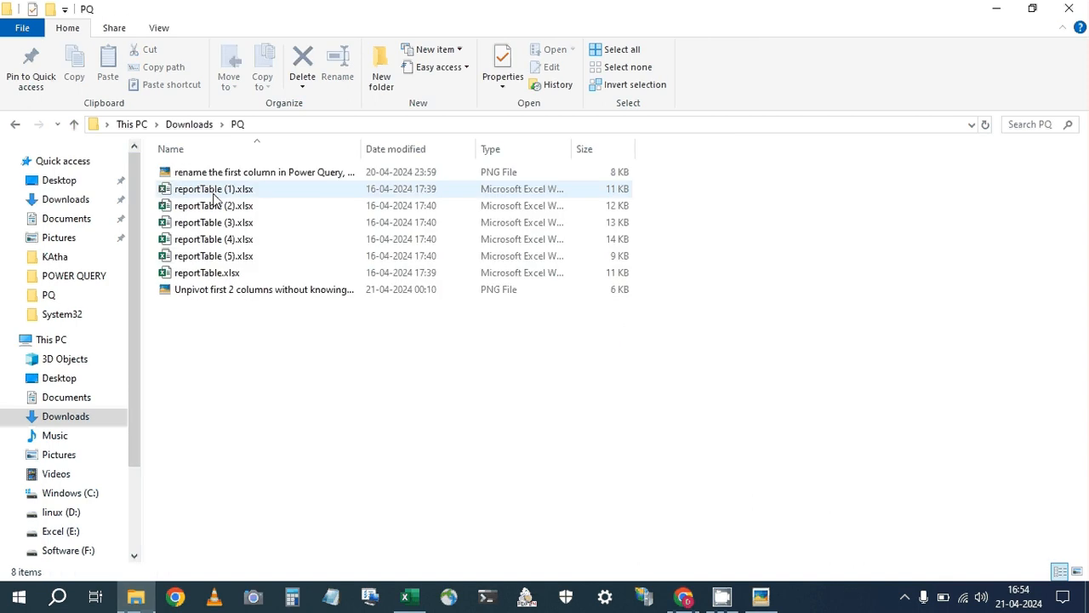
pyautogui.click(214, 189)
pyautogui.keyDown('shift'); pyautogui.click(204, 274); pyautogui.keyUp('shift')
pyautogui.hotkey('ctrl', 'c')
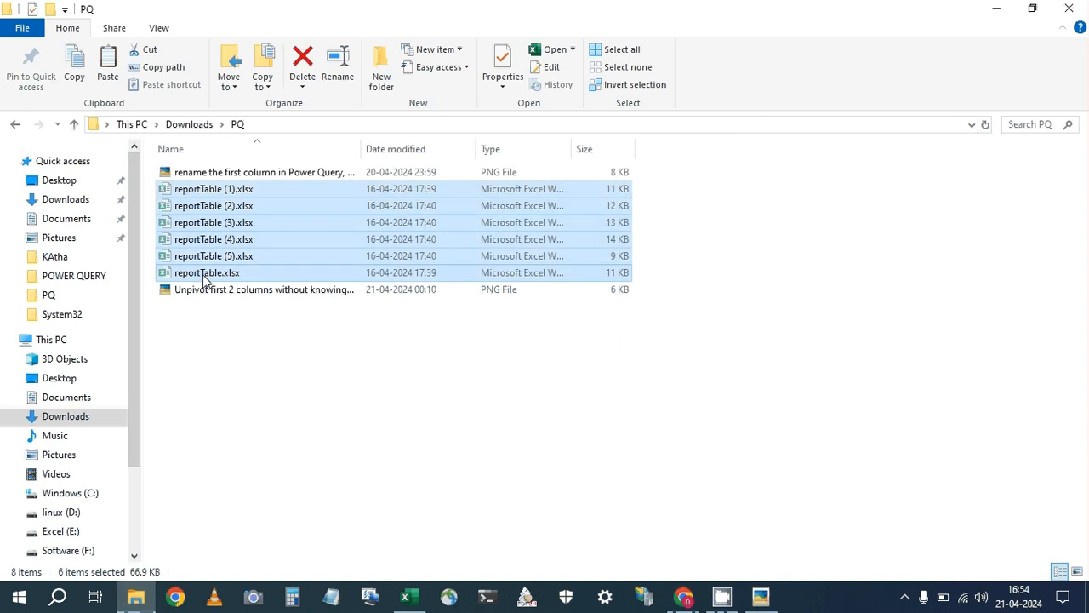
pyautogui.hotkey('alt', 'Left')
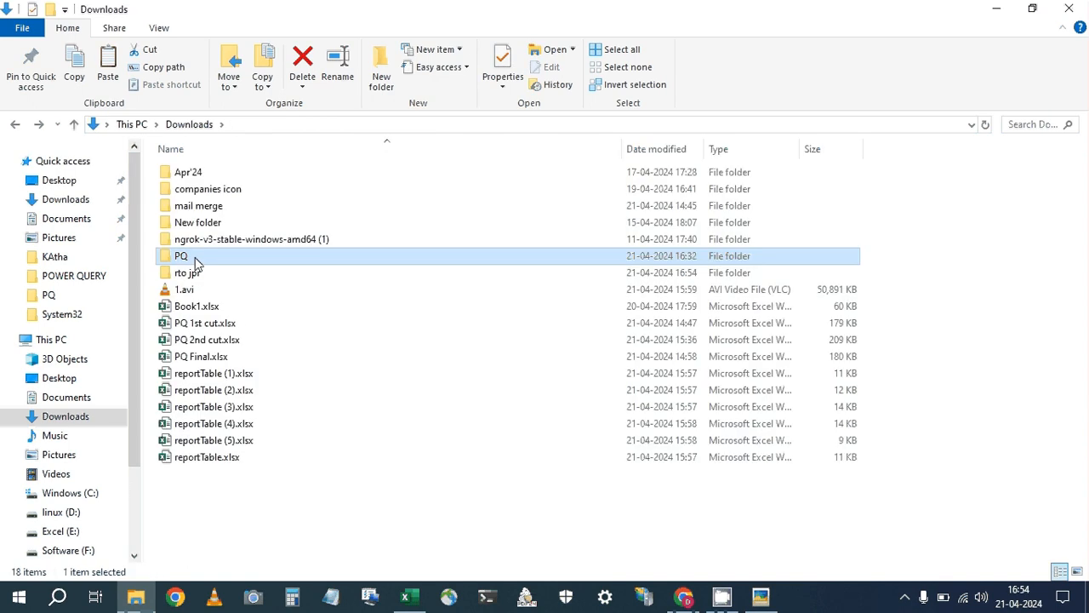
pyautogui.doubleClick(189, 272)
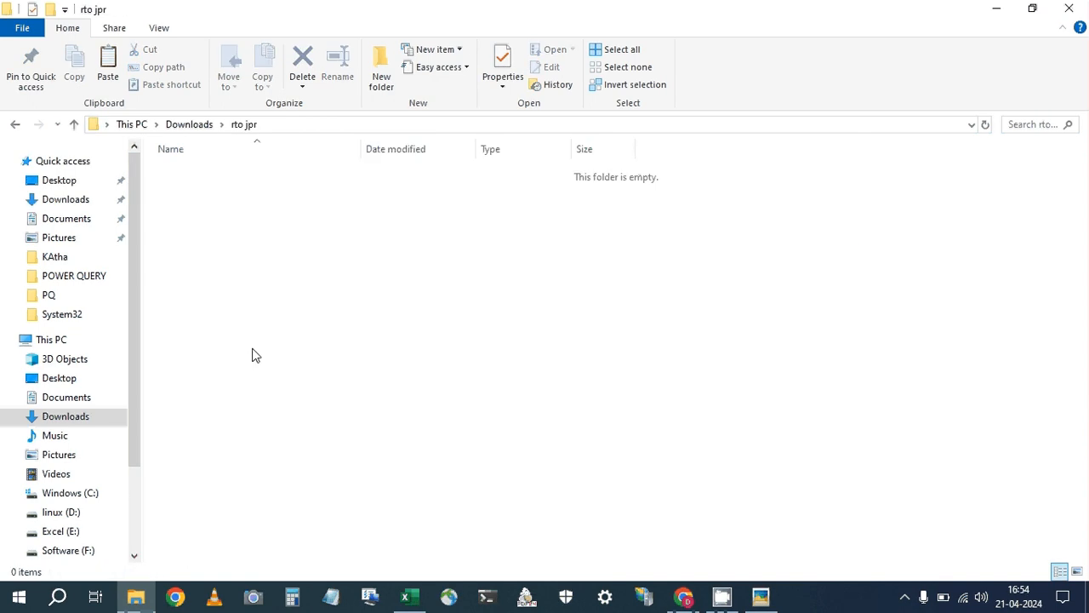
# Back in Excel, open the rto jpr query in Power Query Editor and check the source folder and files in its Source step.
pyautogui.hotkey('alt', 'Tab')
pyautogui.hotkey('ctrl', 'pageup')
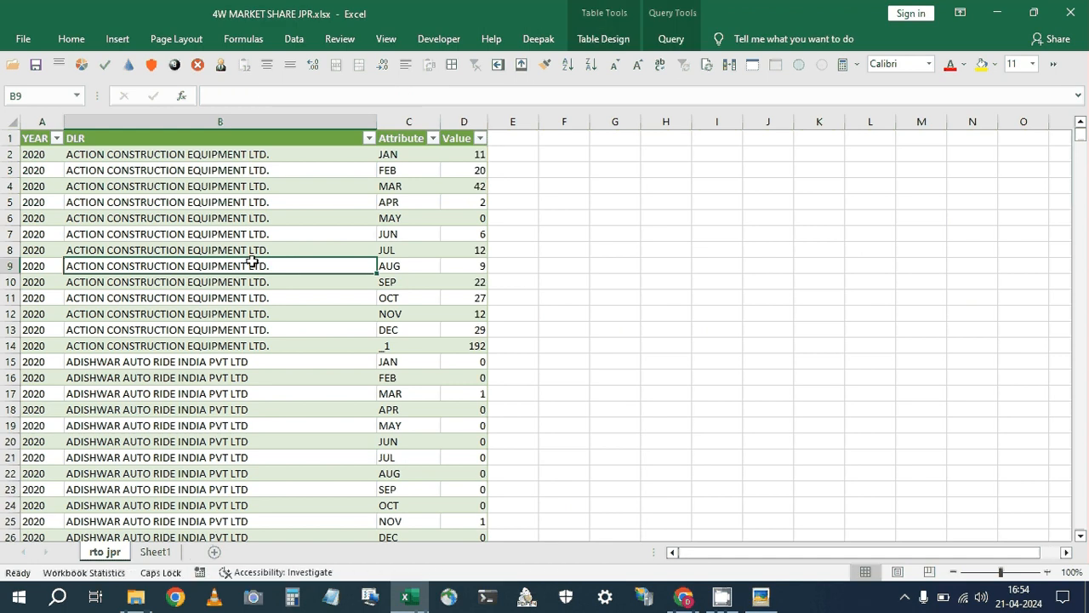
pyautogui.press('Up')
pyautogui.press('Up')
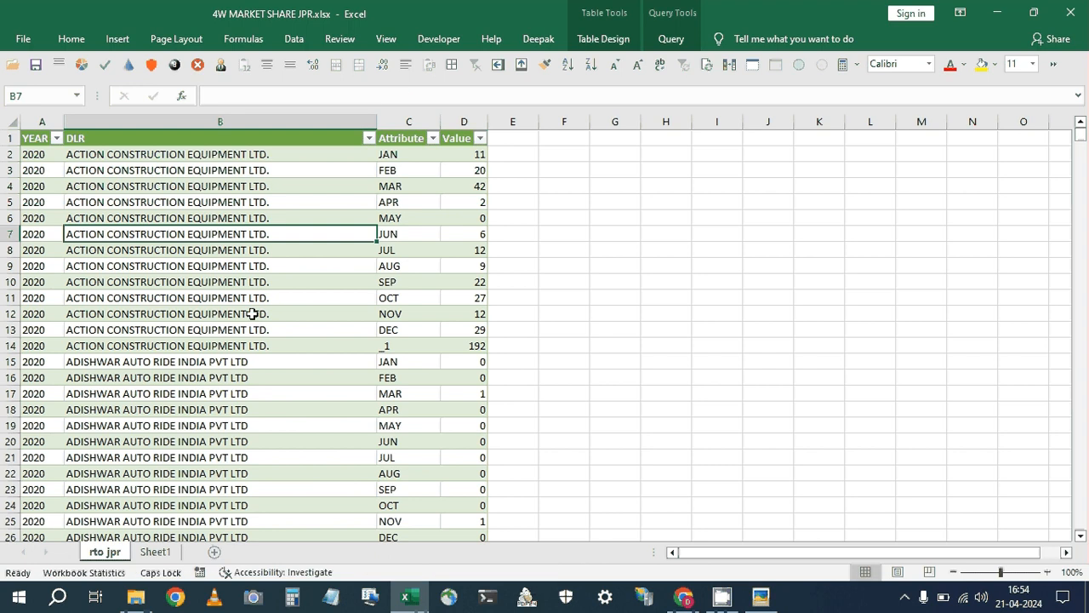
pyautogui.click(672, 39)
pyautogui.click(19, 73)
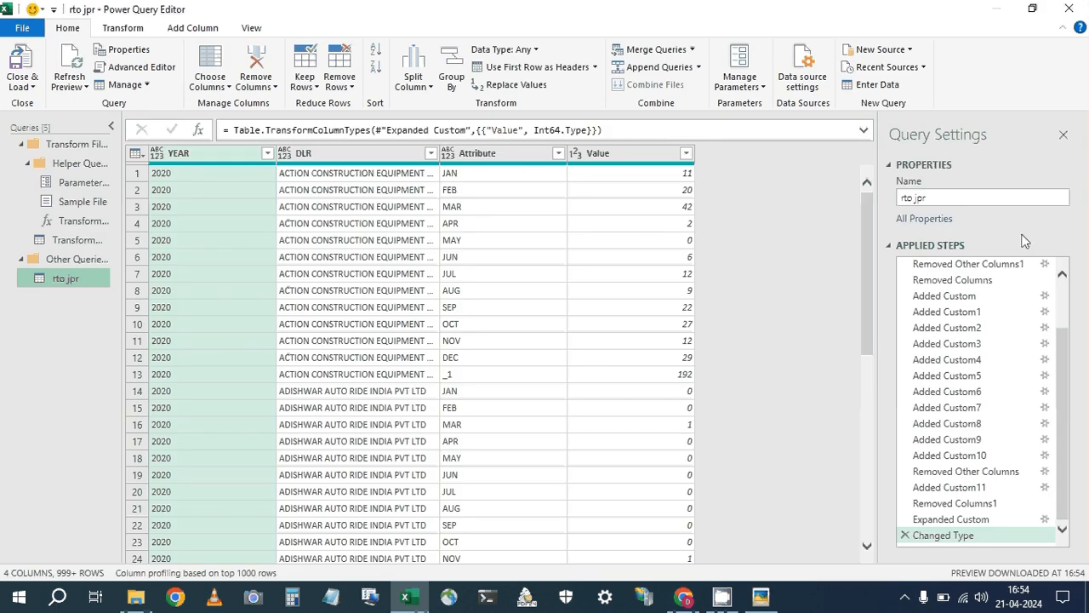
pyautogui.click(1060, 296)
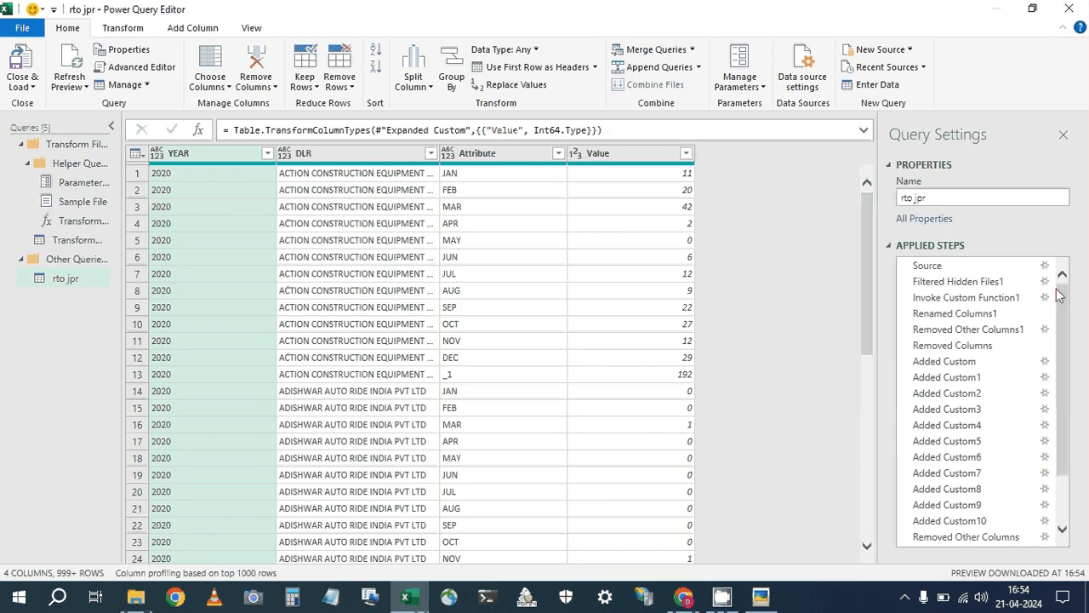
pyautogui.click(929, 266)
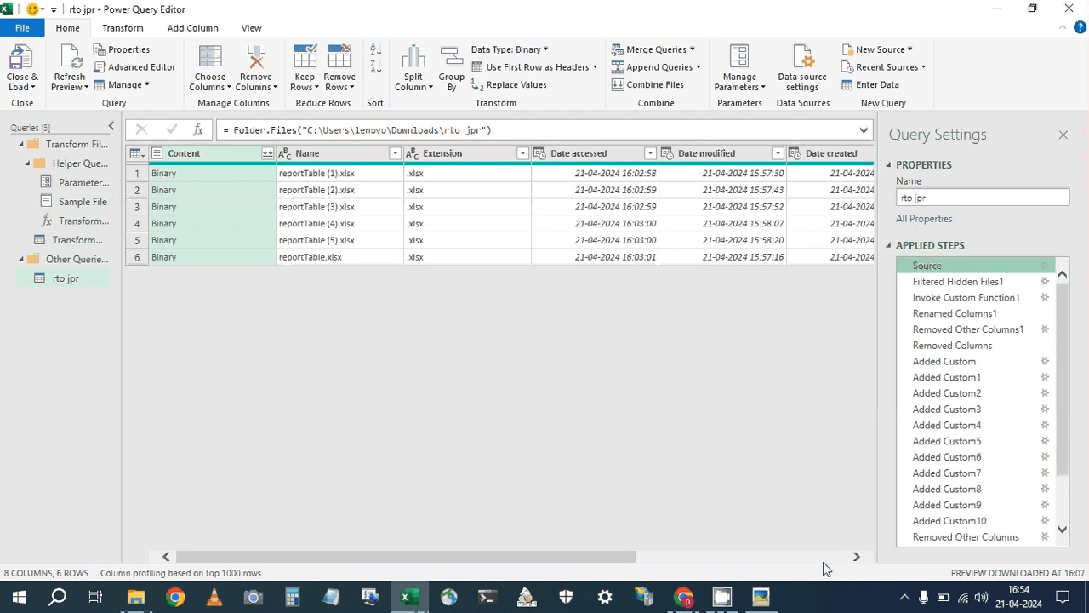
pyautogui.click(823, 557)
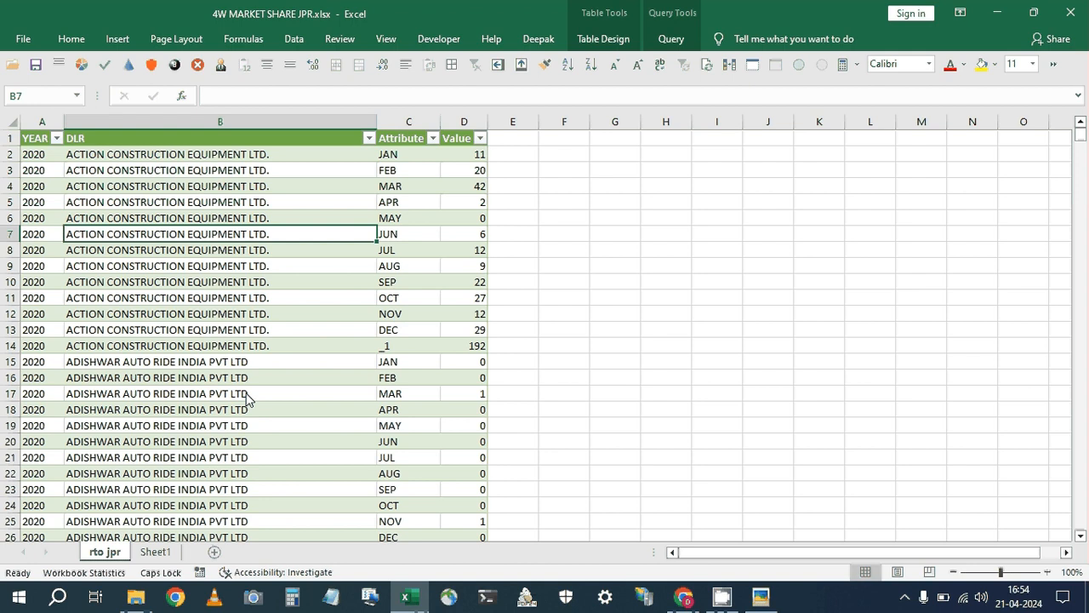
# Refresh all queries and PivotTables in the workbook and return to Sheet1.
pyautogui.click(289, 40)
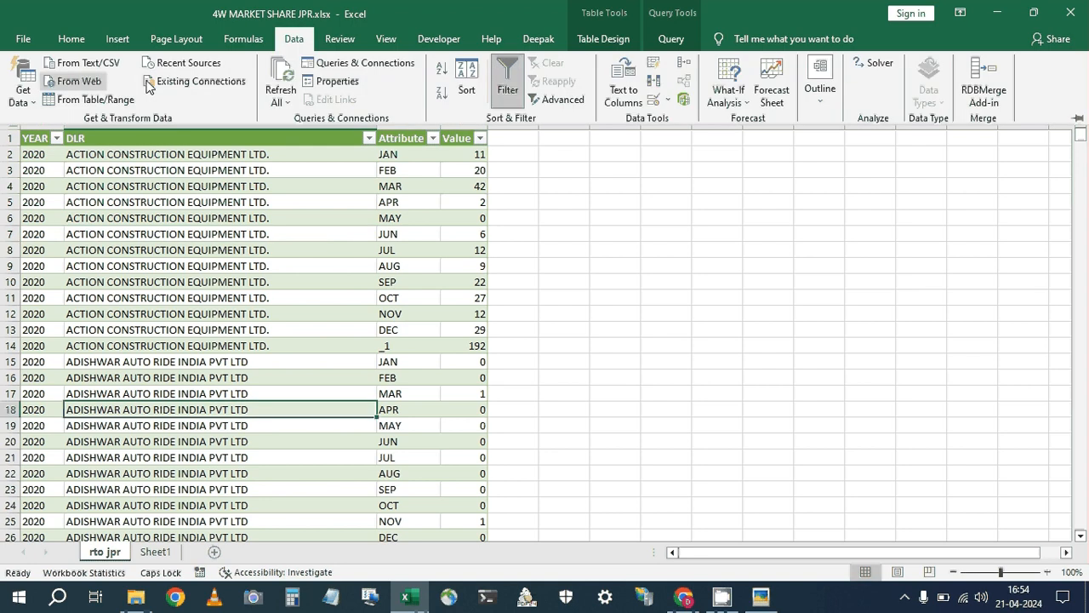
pyautogui.click(280, 75)
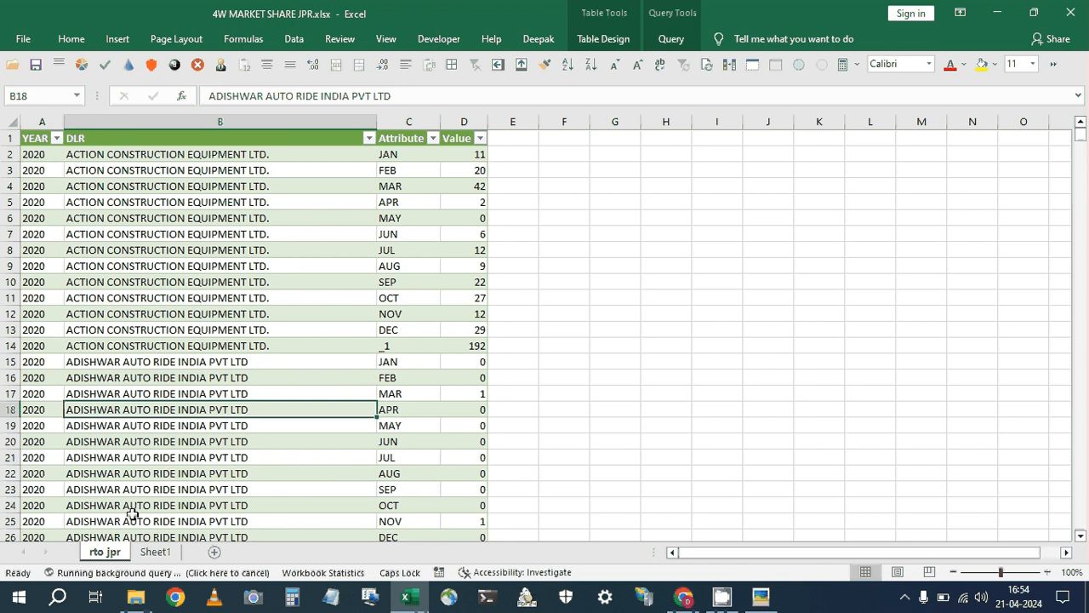
pyautogui.click(155, 551)
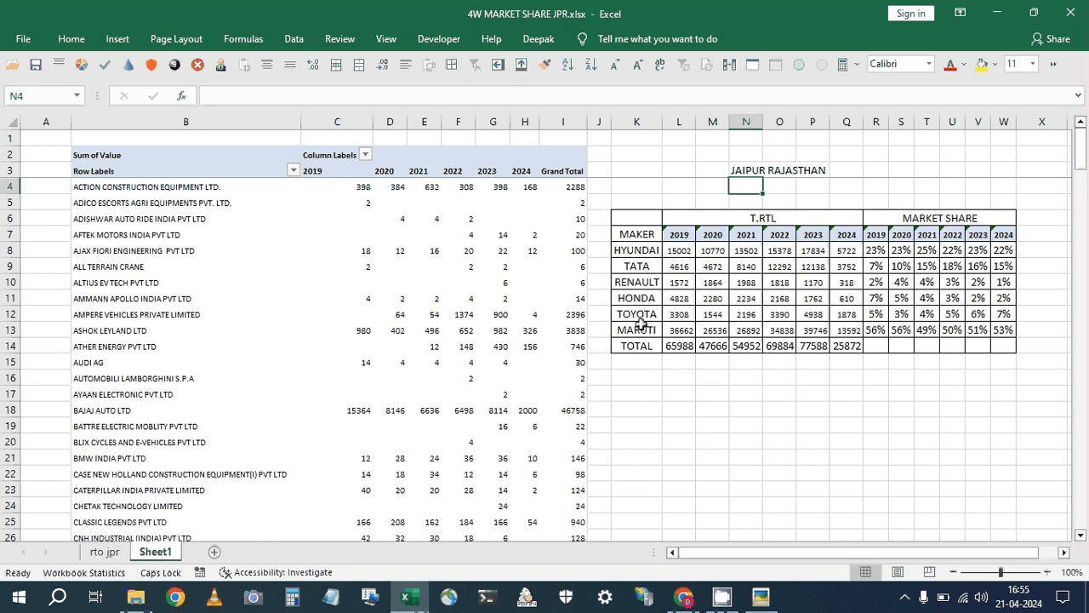
# Search Sheet1 for HYUNDA to locate the Hyundai Motor row in the refreshed PivotTable.
pyautogui.hotkey('ctrl', 'f')
pyautogui.write('HU')
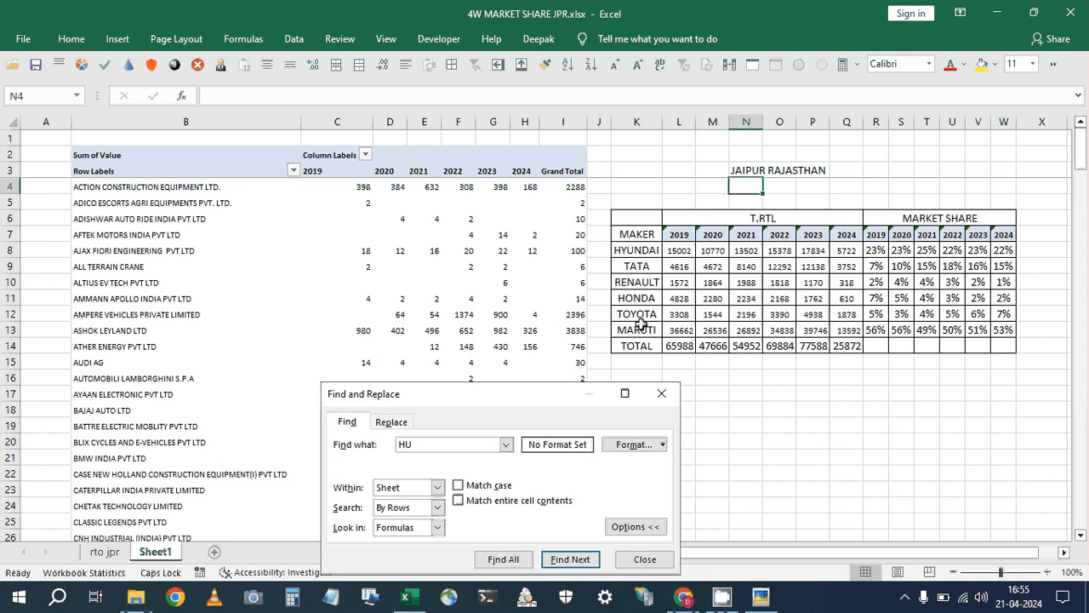
pyautogui.write('YUNDA')
pyautogui.press('Return')
pyautogui.press('Return')
pyautogui.press('BackSpace')
pyautogui.press('BackSpace')
pyautogui.press('BackSpace')
pyautogui.press('BackSpace')
pyautogui.press('BackSpace')
pyautogui.press('BackSpace')
pyautogui.write('YUNDA')
pyautogui.press('Return')
pyautogui.press('Escape')
# Copy Hyundai's 2019 to 2024 values from the PivotTable and paste them into L17:Q17 below the maker table.
pyautogui.press('Right')
pyautogui.hotkey('shift', 'Right')
pyautogui.hotkey('shift', 'Right')
pyautogui.hotkey('shift', 'Right')
pyautogui.hotkey('shift', 'Right')
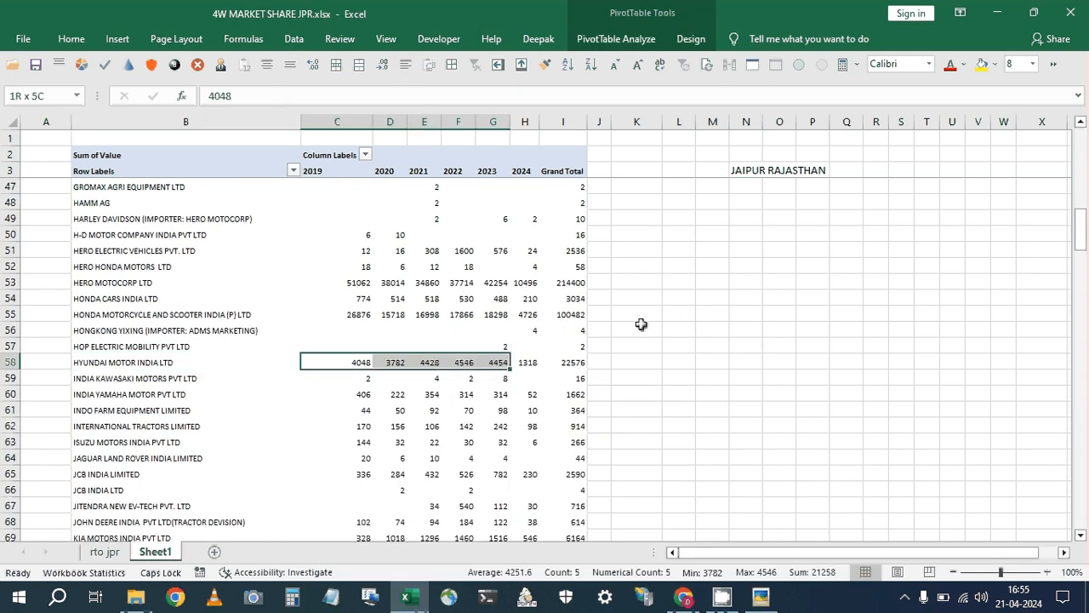
pyautogui.hotkey('shift', 'Right')
pyautogui.hotkey('ctrl', 'c')
pyautogui.click(817, 296)
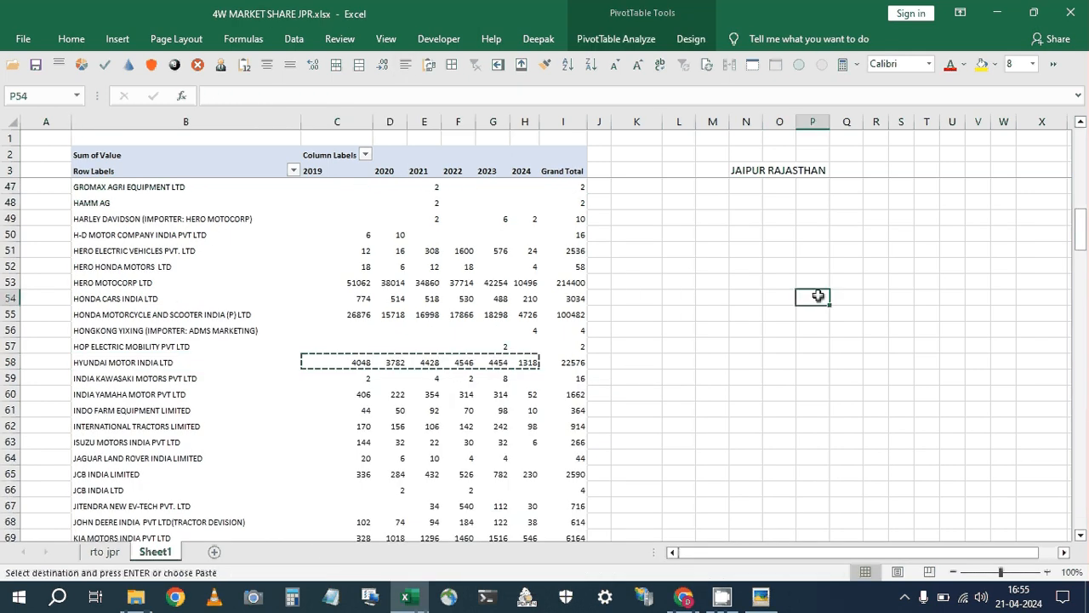
pyautogui.hotkey('ctrl', 'Up')
pyautogui.press('Down')
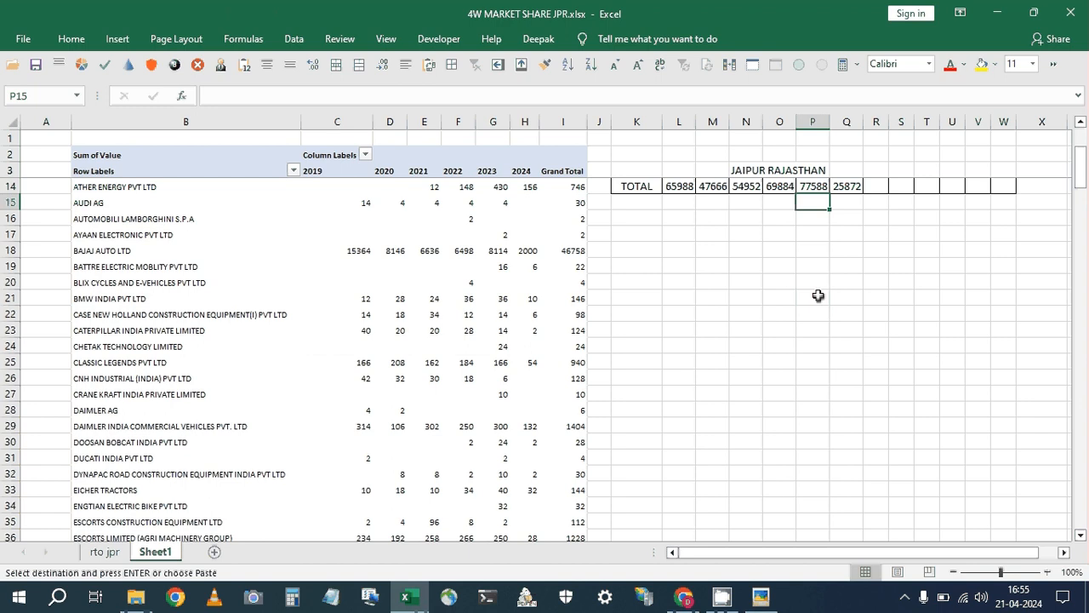
pyautogui.scroll(4, 809, 306)
pyautogui.click(645, 398)
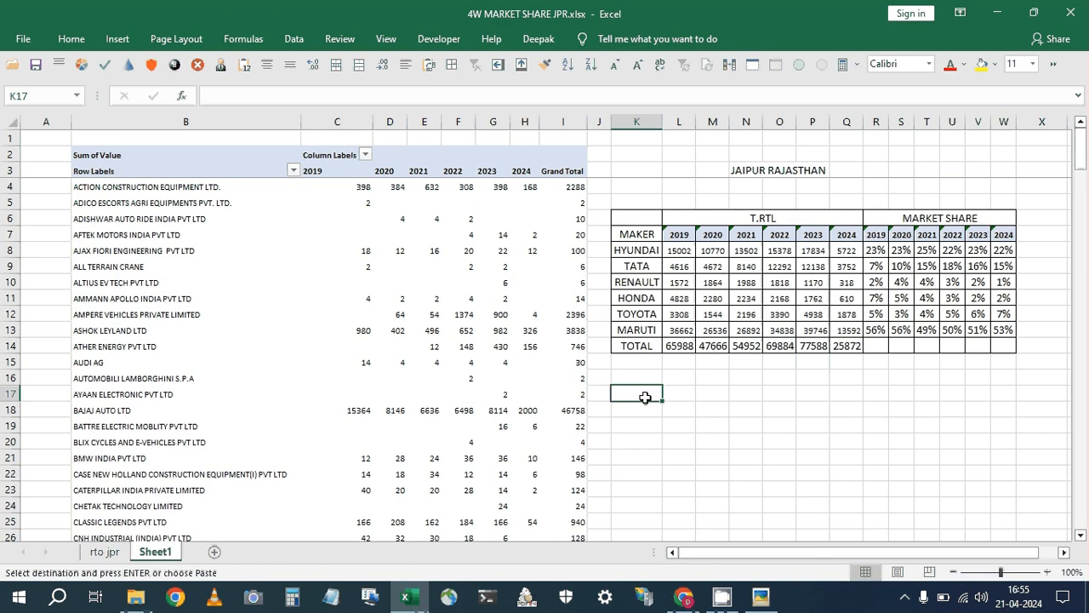
pyautogui.moveTo(679, 393); pyautogui.dragTo(826, 382)
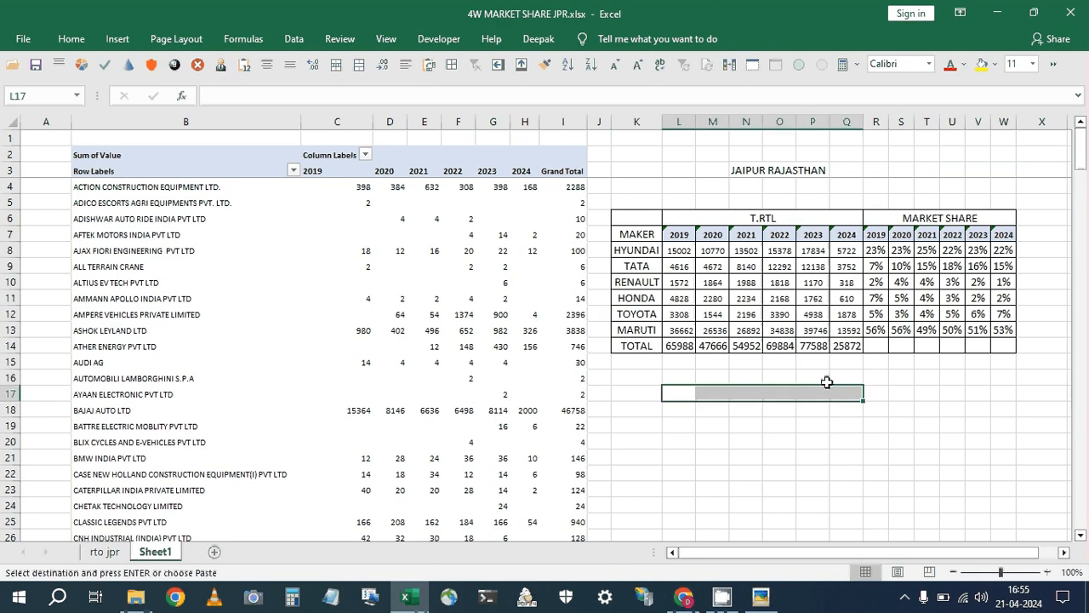
pyautogui.hotkey('ctrl', 'v')
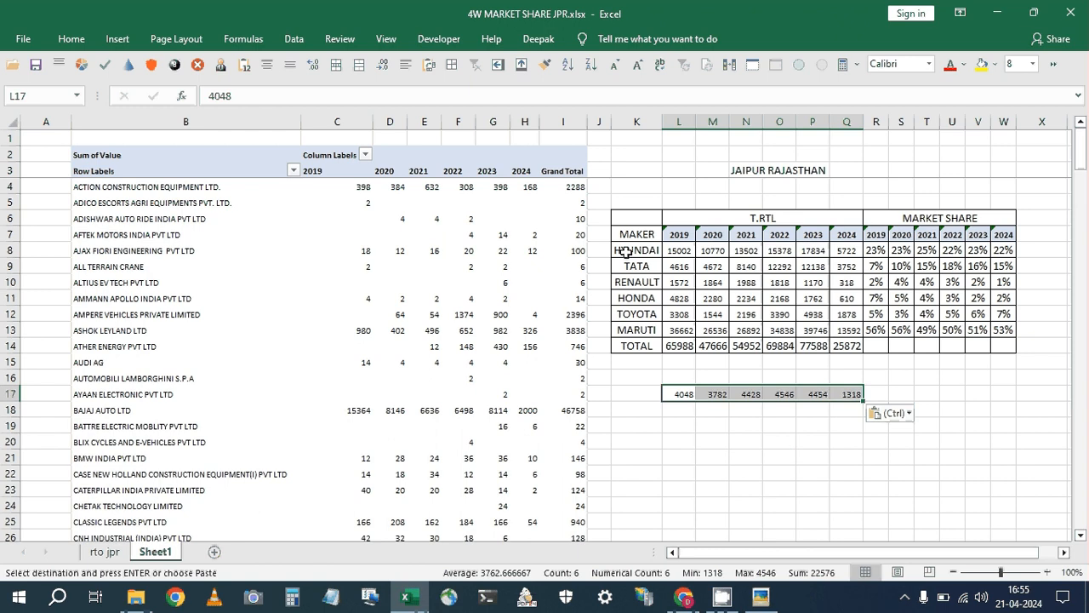
# Widen column K and clear the makers' 2019 to 2024 retail figures in L8:Q13.
pyautogui.moveTo(696, 122); pyautogui.dragTo(692, 143)
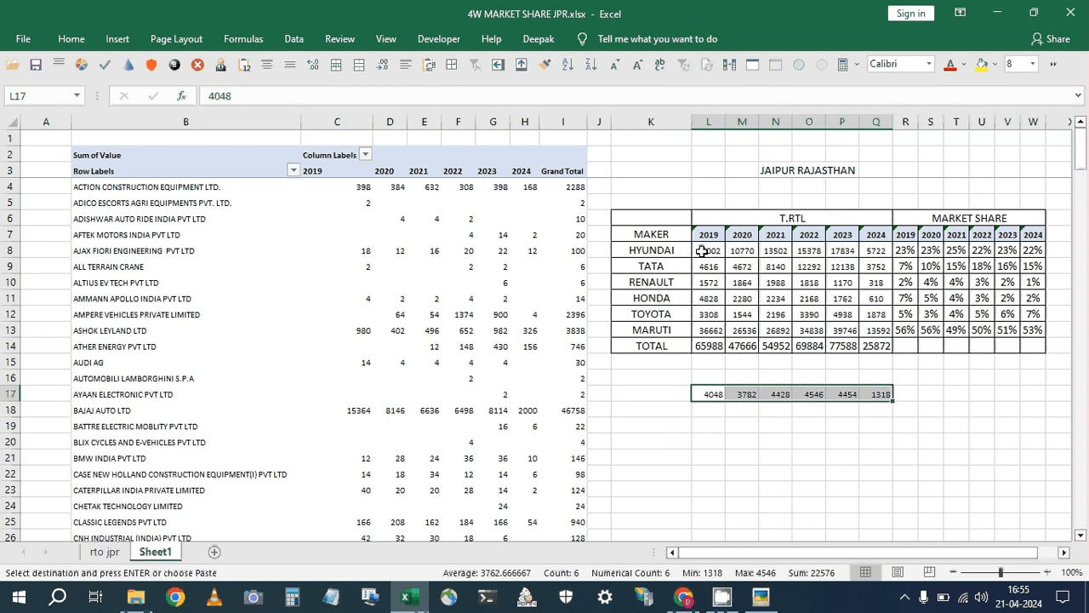
pyautogui.click(641, 241)
pyautogui.click(705, 252)
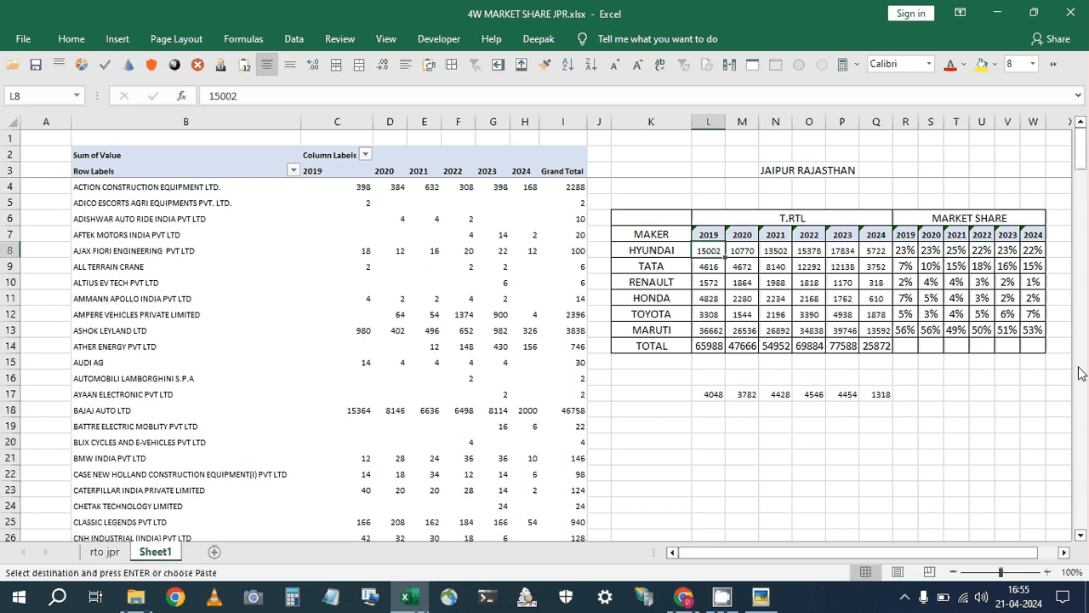
pyautogui.moveTo(708, 251); pyautogui.dragTo(882, 334)
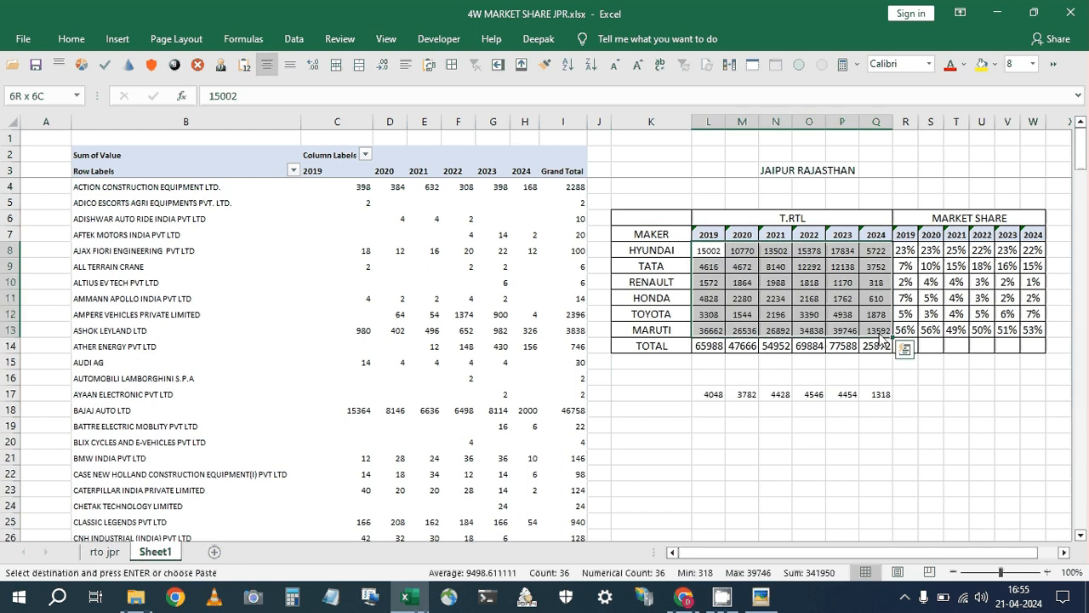
pyautogui.press('Delete')
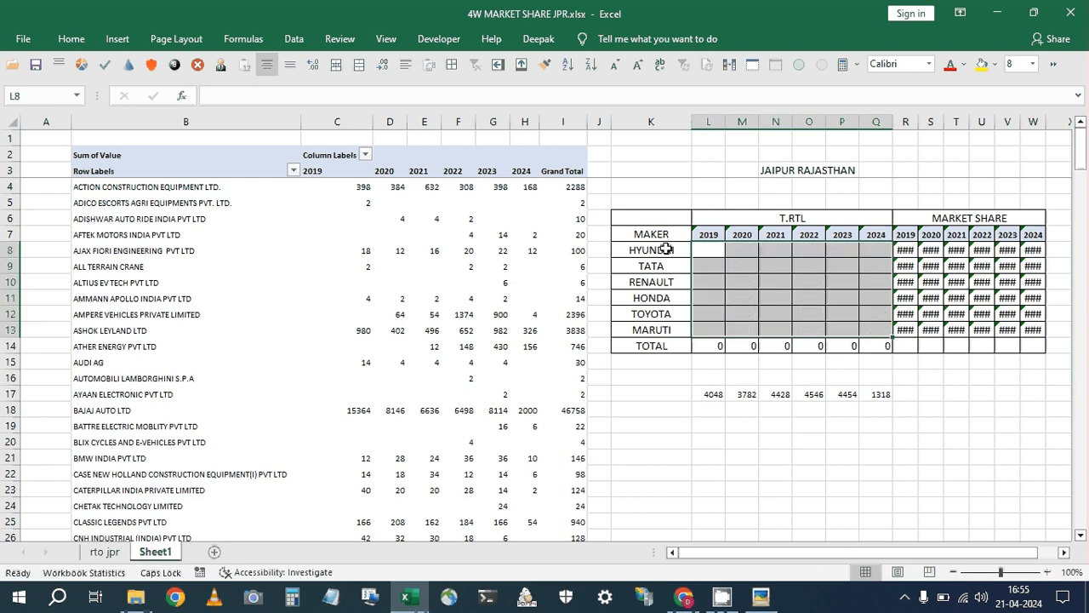
# Find HYUNDAI in the PivotTable and replace the name in K8 with the copied label HYUNDAI MOTOR INDIA LTD.
pyautogui.click(666, 248)
pyautogui.hotkey('ctrl', 'c')
pyautogui.hotkey('ctrl', 'f')
pyautogui.hotkey('ctrl', 'v')
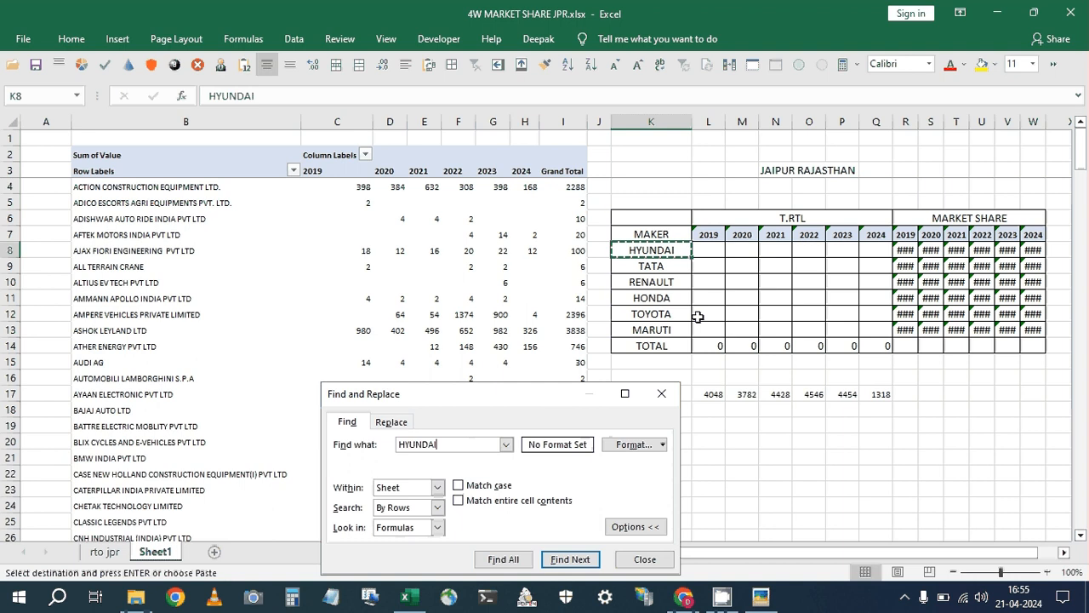
pyautogui.press('Return')
pyautogui.press('Escape')
pyautogui.hotkey('ctrl', 'c')
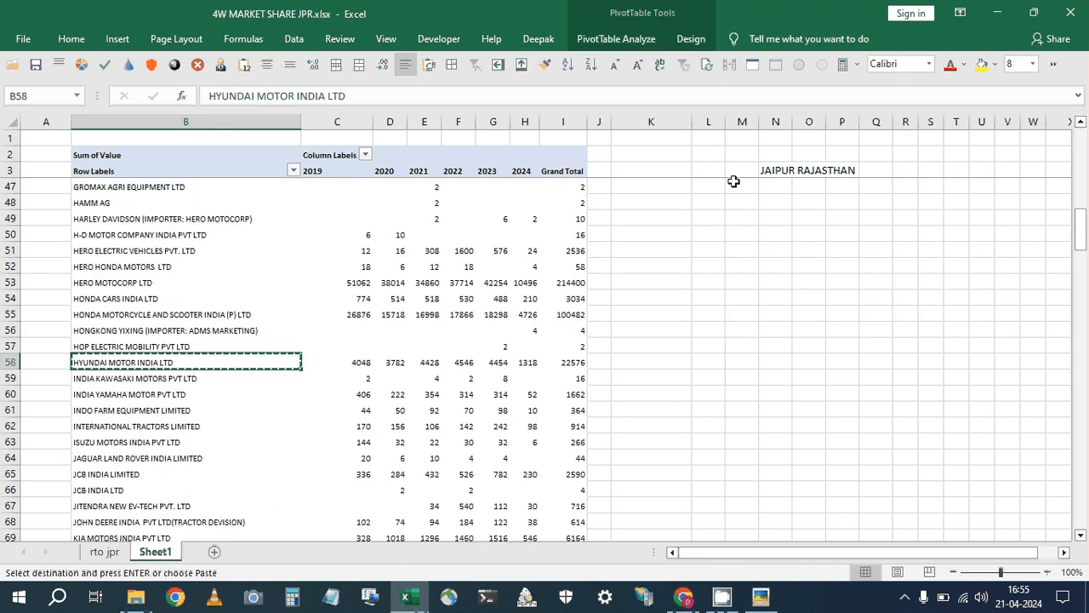
pyautogui.scroll(14, 733, 181)
pyautogui.click(733, 182)
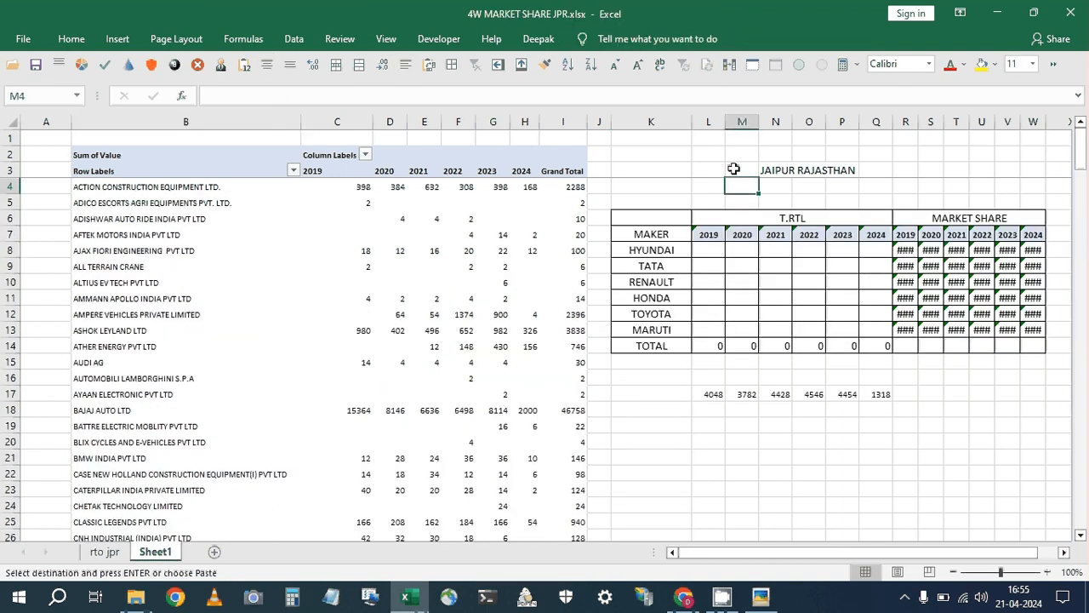
pyautogui.click(704, 218)
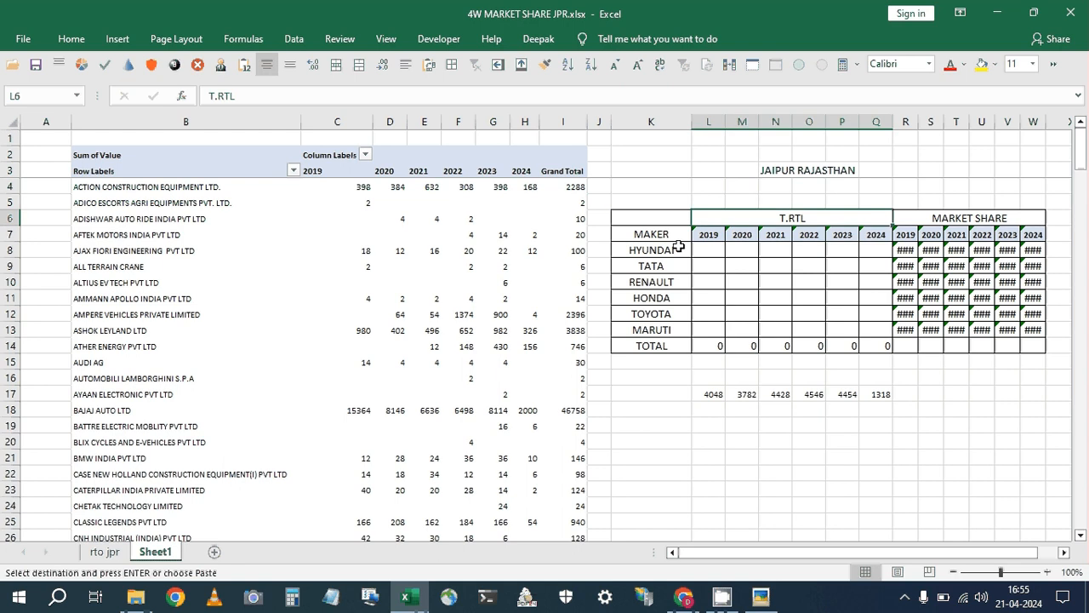
pyautogui.click(678, 246)
pyautogui.hotkey('ctrl', 'v')
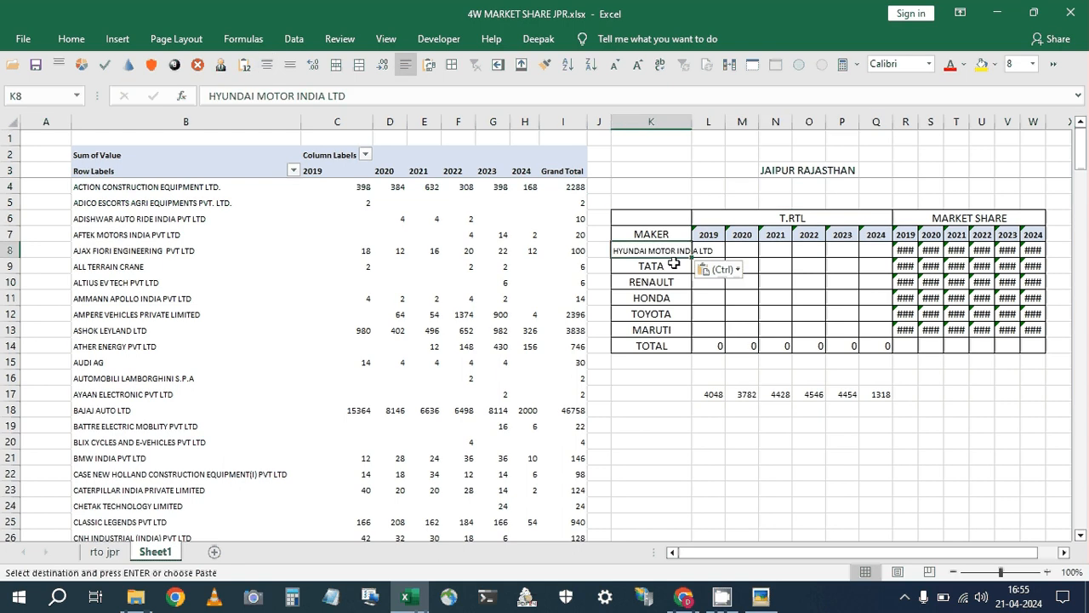
# Find TATA in the PivotTable and replace the name in K9 with the copied label TATA MOTORS LTD.
pyautogui.hotkey('ctrl', 'f')
pyautogui.write('TATA')
pyautogui.press('Return')
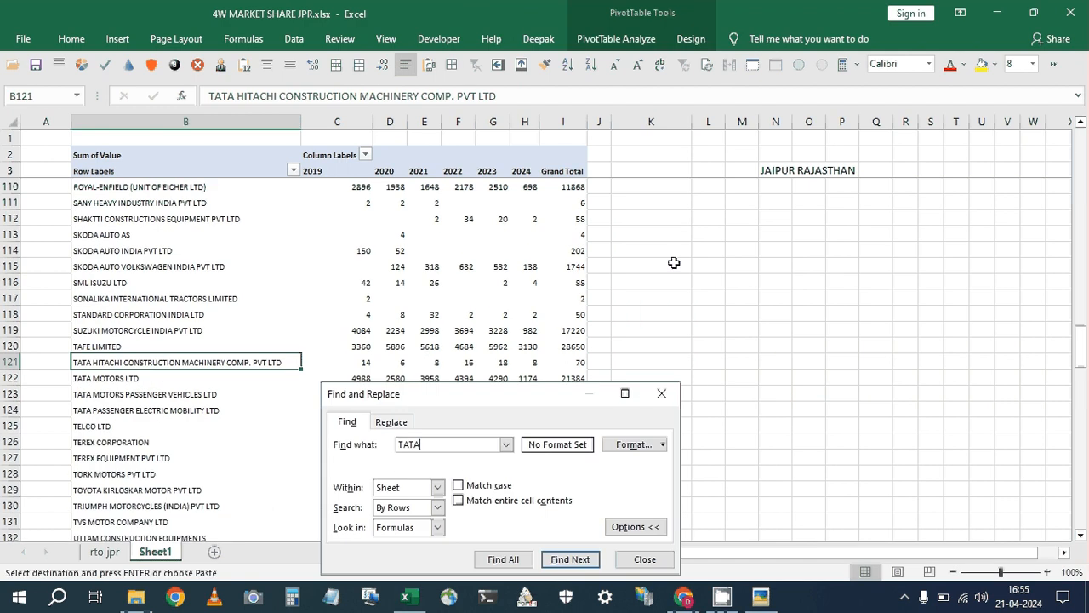
pyautogui.press('Return')
pyautogui.press('Escape')
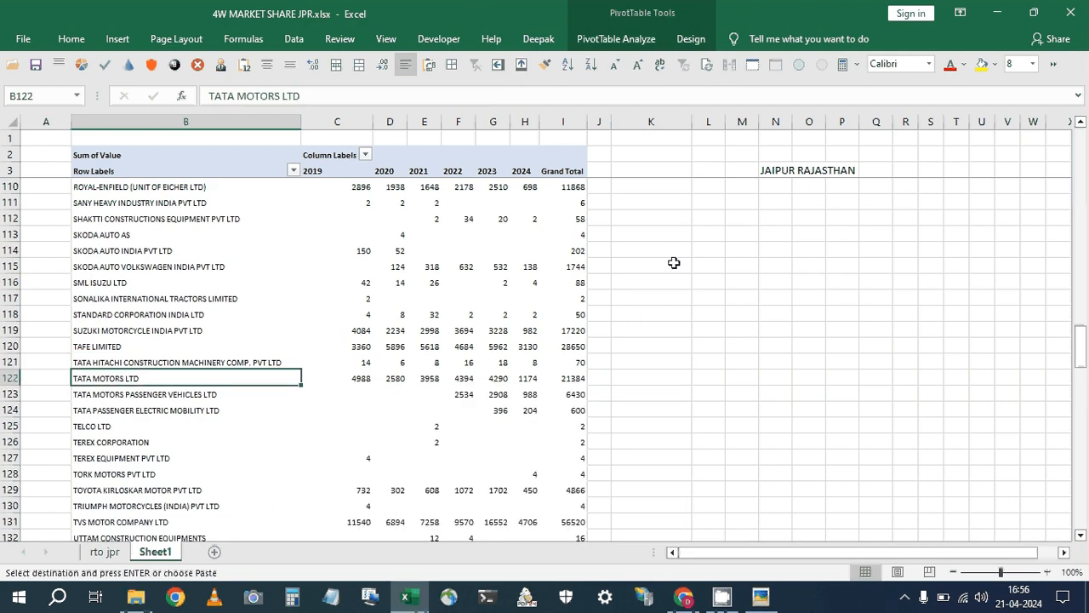
pyautogui.click(738, 233)
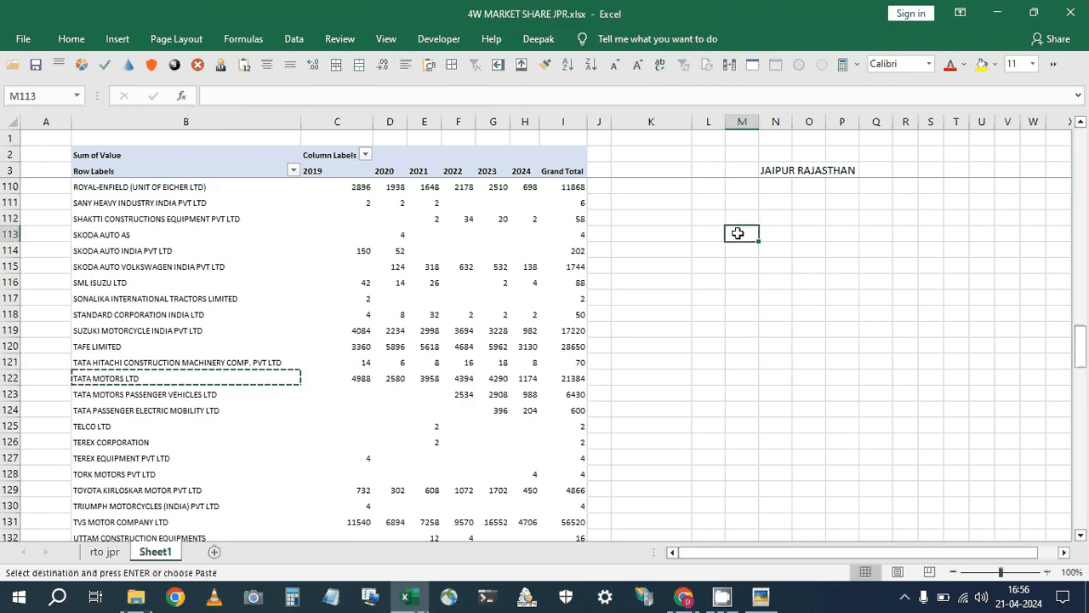
pyautogui.hotkey('ctrl', 'Up')
pyautogui.press('Up')
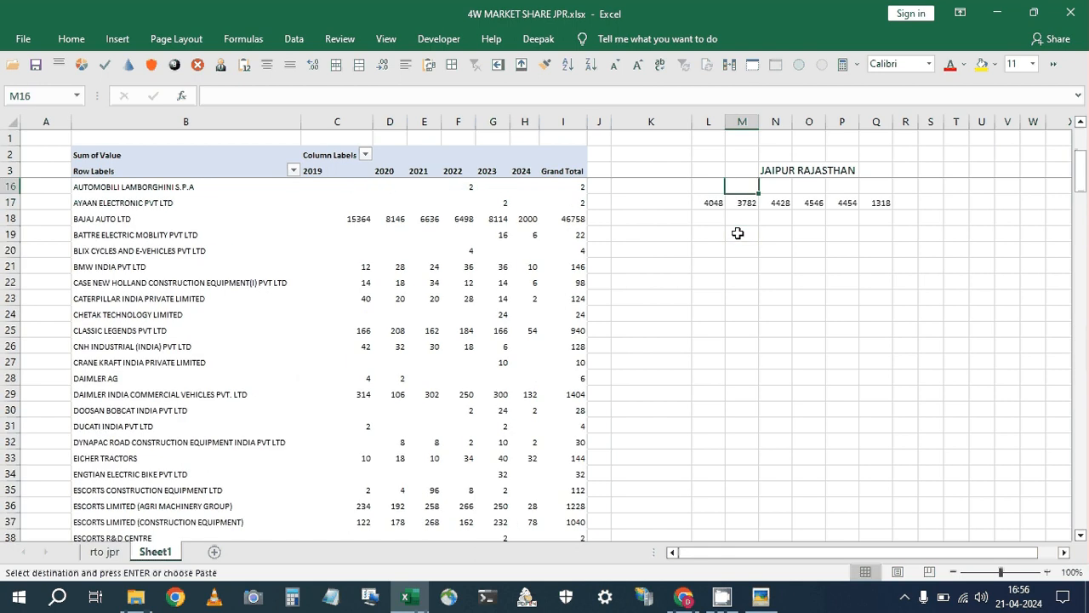
pyautogui.press('Up')
pyautogui.press('Up')
pyautogui.press('Up')
pyautogui.press('Up')
pyautogui.press('Up')
pyautogui.press('Up')
pyautogui.press('Up')
pyautogui.press('Up')
pyautogui.press('Up')
pyautogui.press('Up')
pyautogui.press('Up')
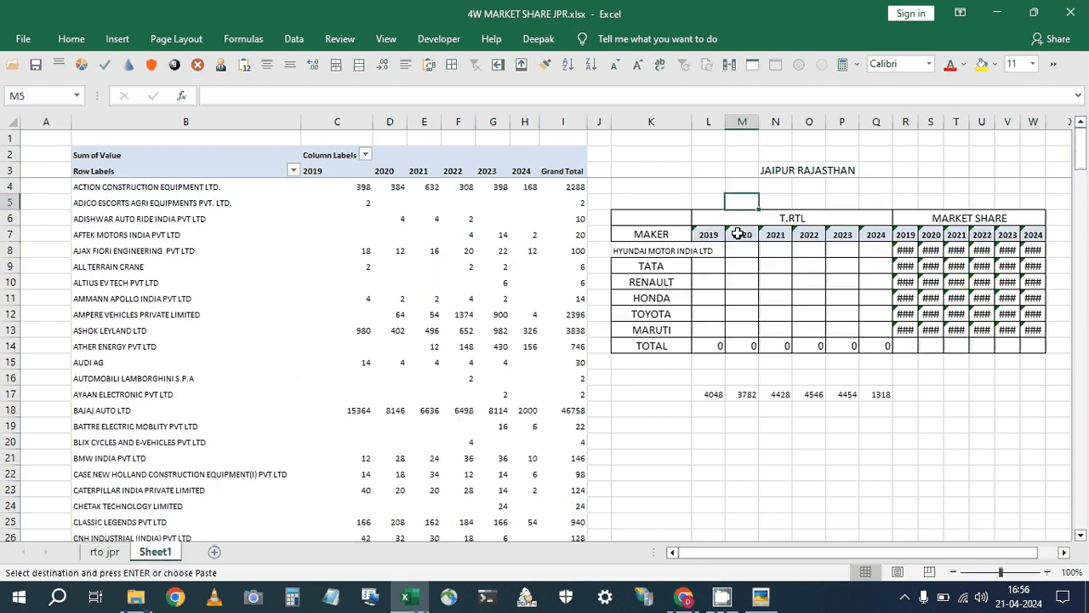
pyautogui.click(674, 265)
pyautogui.press('Return')
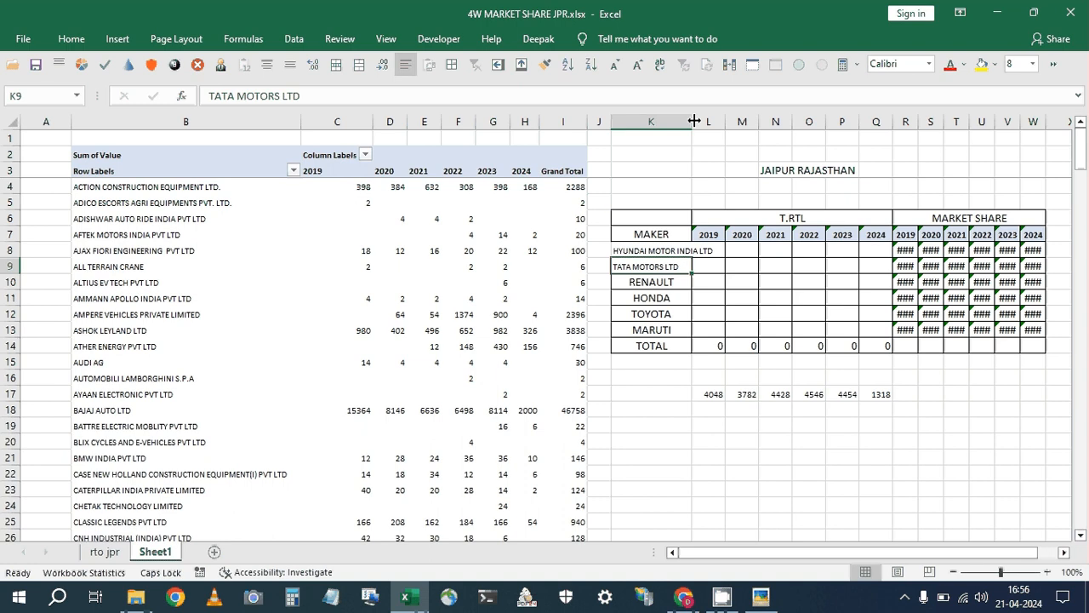
# Search for TATA again, copy the TATA MOTORS PASSENGER VEHICLES LTD label, and return to the maker table.
pyautogui.click(640, 491)
pyautogui.hotkey('ctrl', 'f')
pyautogui.write('TATA')
pyautogui.press('Return')
pyautogui.press('Escape')
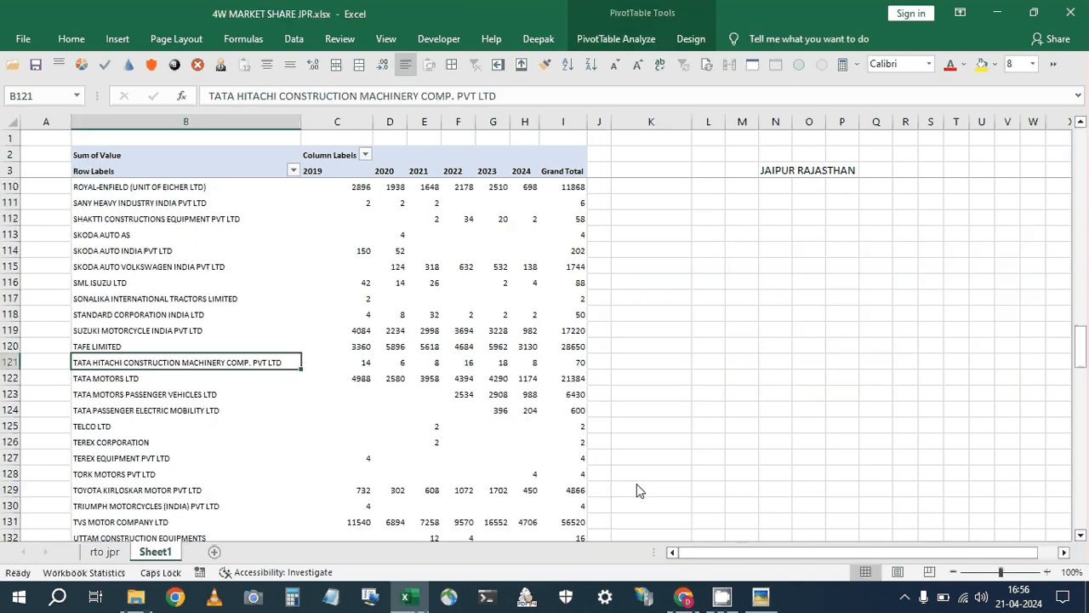
pyautogui.press('Down')
pyautogui.press('Down')
pyautogui.hotkey('ctrl', 'c')
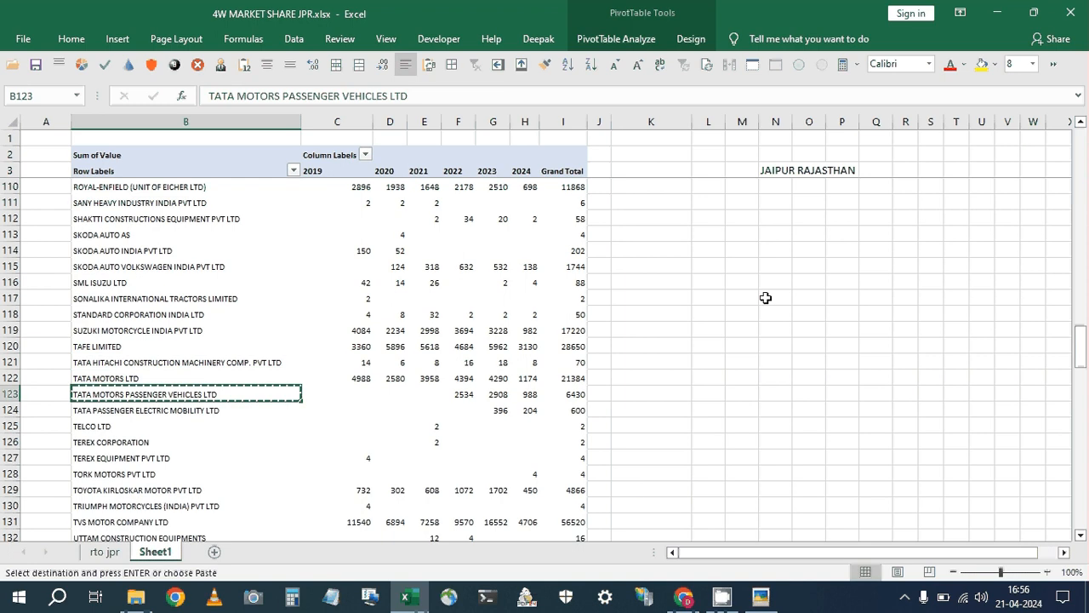
pyautogui.click(749, 357)
pyautogui.hotkey('ctrl', 'Up')
pyautogui.hotkey('ctrl', 'Up')
pyautogui.press('Up')
pyautogui.press('Up')
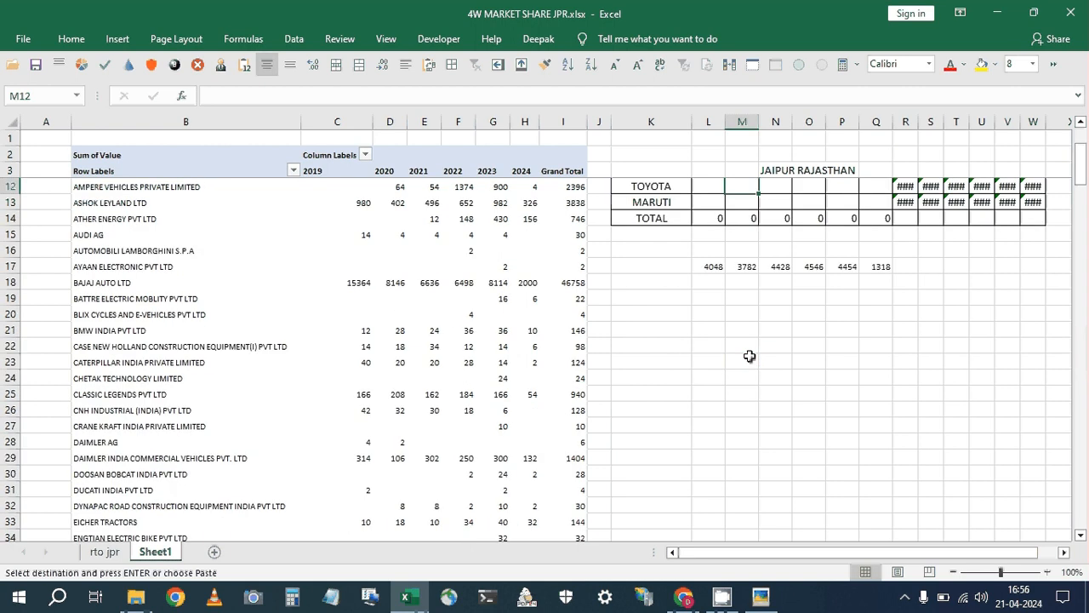
pyautogui.press('Up')
pyautogui.press('Up')
pyautogui.press('Up')
pyautogui.press('Up')
pyautogui.press('Up')
pyautogui.press('Up')
# Find RENAULT in the PivotTable and replace the name in K10 with the copied label RENAULT INDIA PVT LTD.
pyautogui.press('Down')
pyautogui.press('Down')
pyautogui.press('Down')
pyautogui.press('Down')
pyautogui.press('Left')
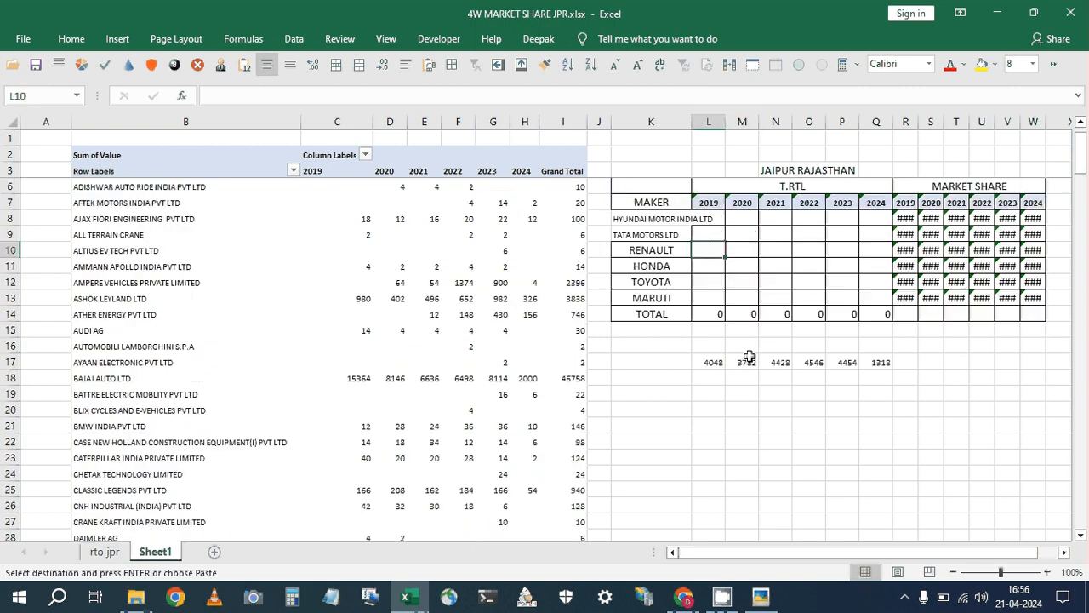
pyautogui.press('Left')
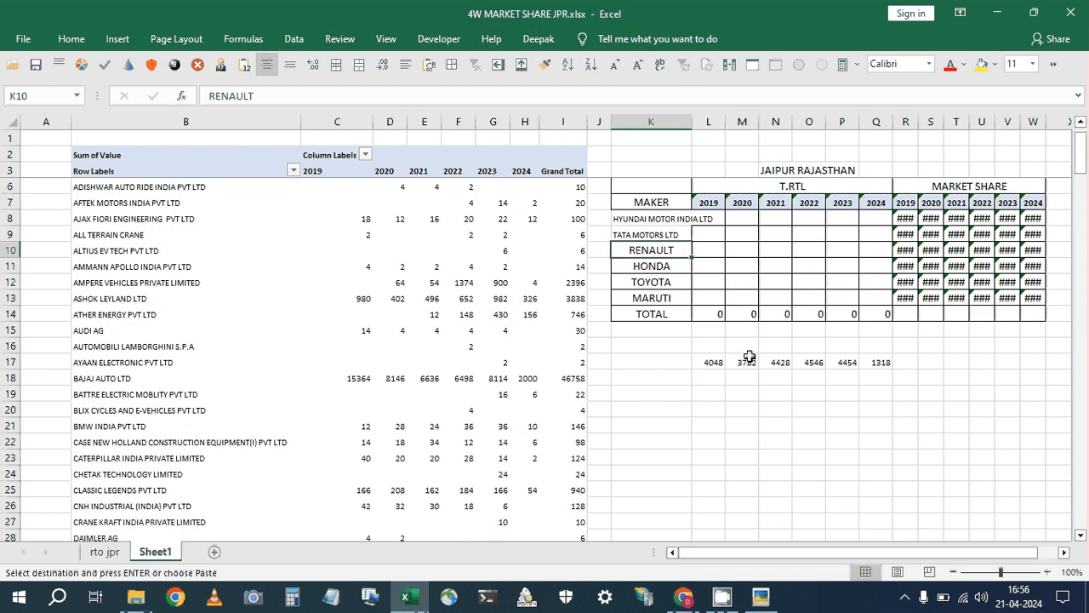
pyautogui.hotkey('ctrl', 'c')
pyautogui.hotkey('ctrl', 'f')
pyautogui.hotkey('ctrl', 'v')
pyautogui.press('Return')
pyautogui.press('Escape')
pyautogui.press('Right')
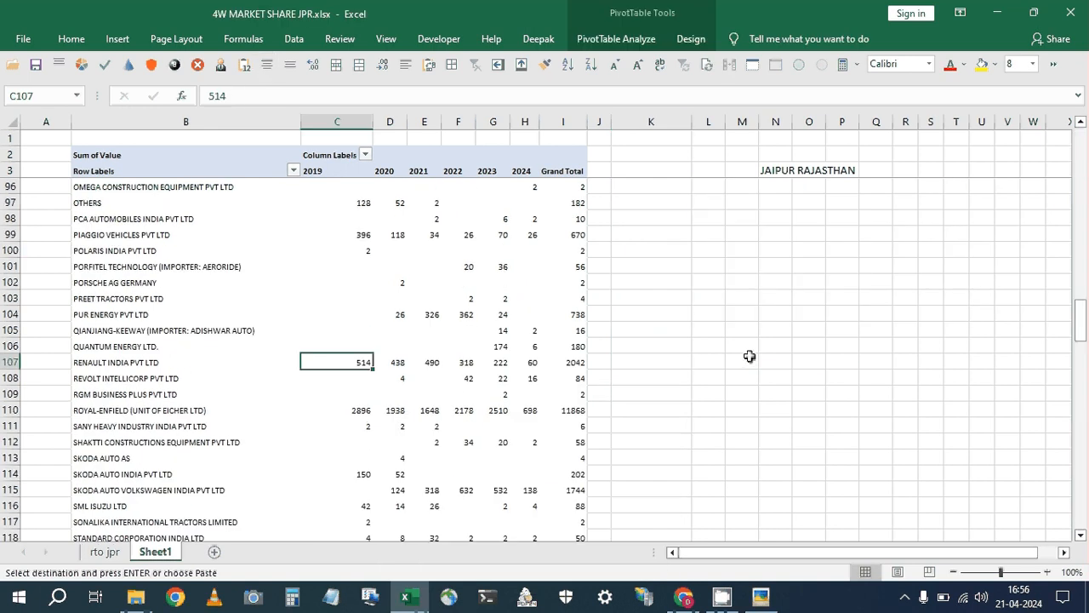
pyautogui.press('Left')
pyautogui.hotkey('ctrl', 'c')
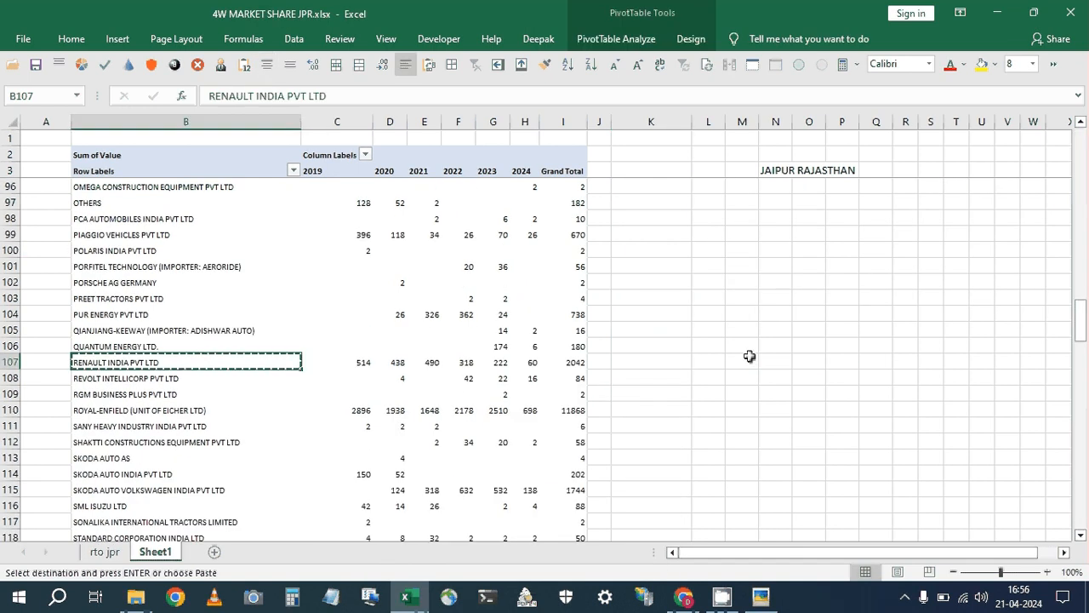
pyautogui.click(768, 163)
pyautogui.press('Down')
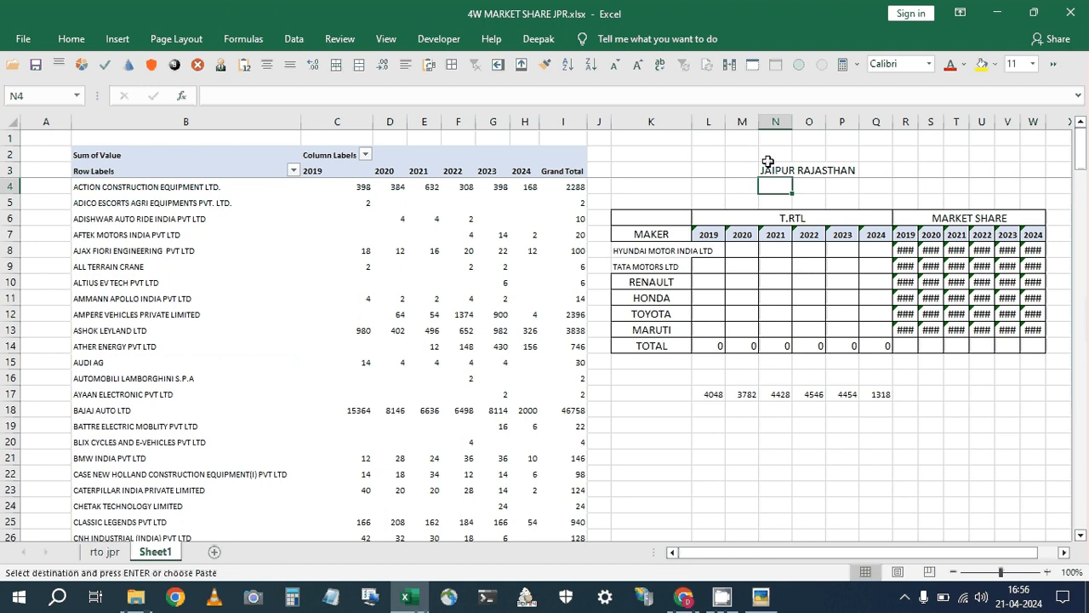
pyautogui.press('Down')
pyautogui.press('Down')
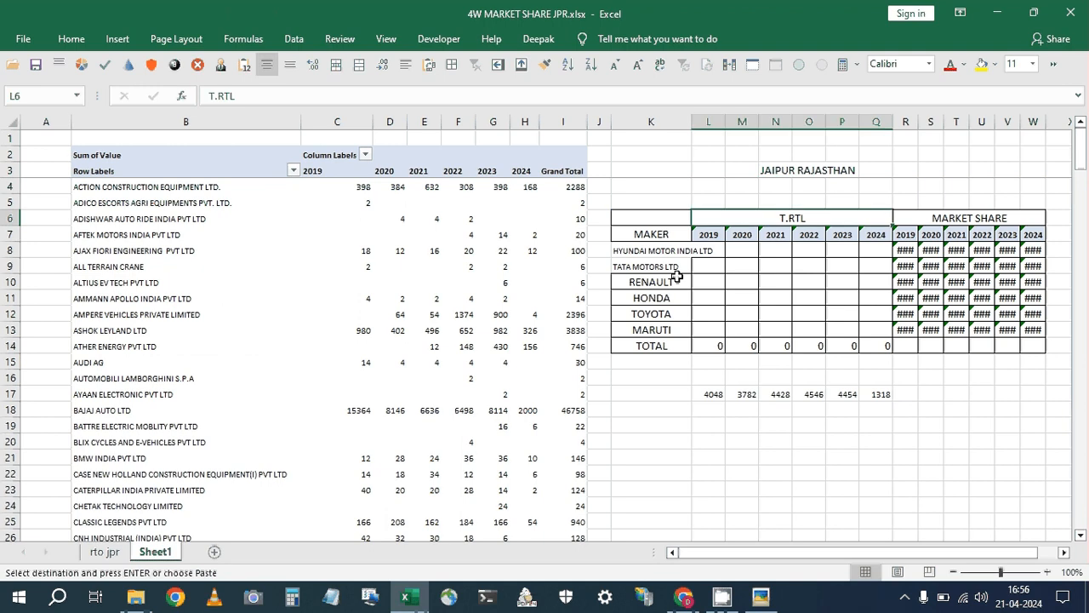
pyautogui.click(677, 277)
pyautogui.hotkey('ctrl', 'v')
# Find HONDA in the PivotTable and replace the name in K11 with the copied label HONDA CARS INDIA LTD.
pyautogui.press('Down')
pyautogui.hotkey('ctrl', 'f')
pyautogui.press('Return')
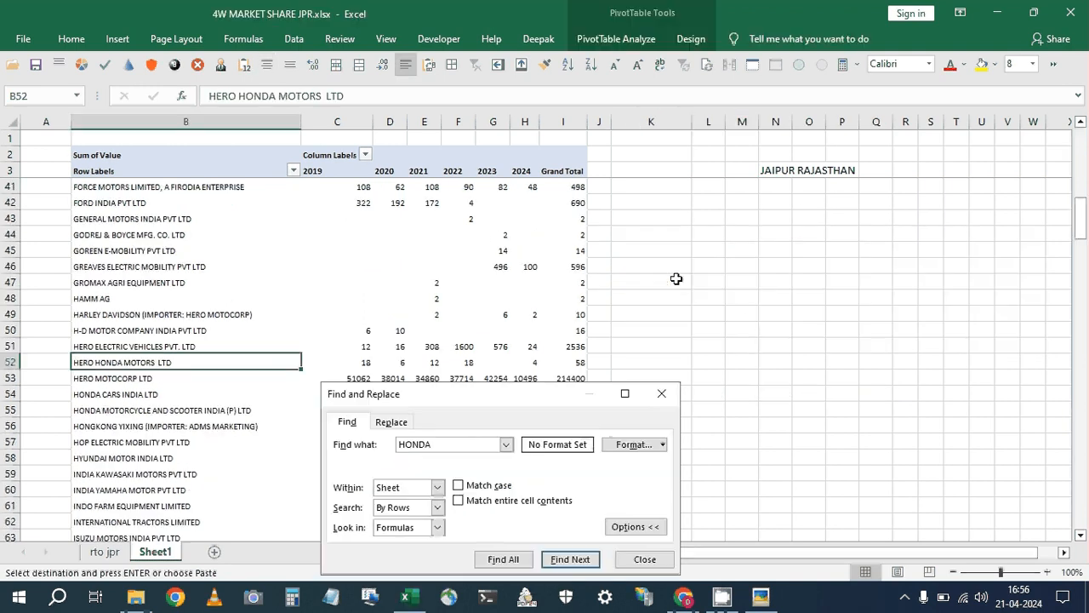
pyautogui.press('Return')
pyautogui.press('Escape')
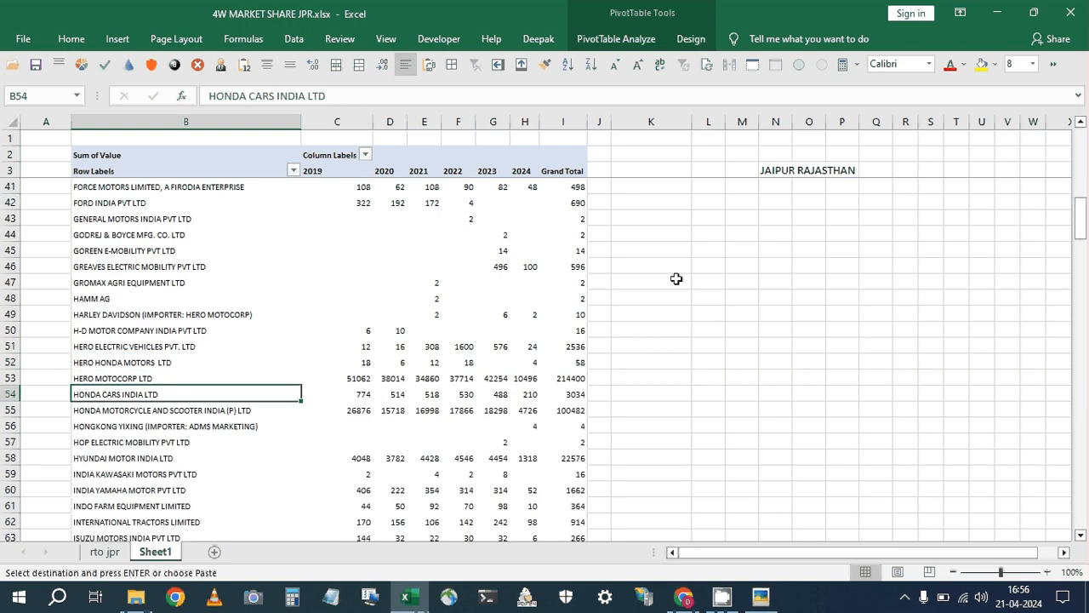
pyautogui.hotkey('ctrl', 'c')
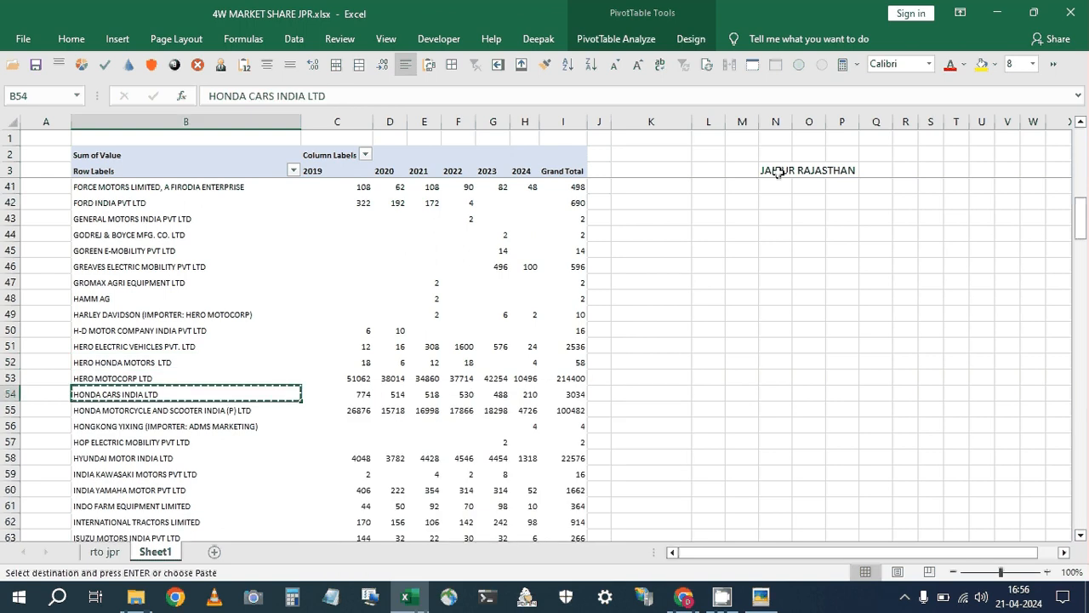
pyautogui.click(778, 173)
pyautogui.press('Down')
pyautogui.press('Down')
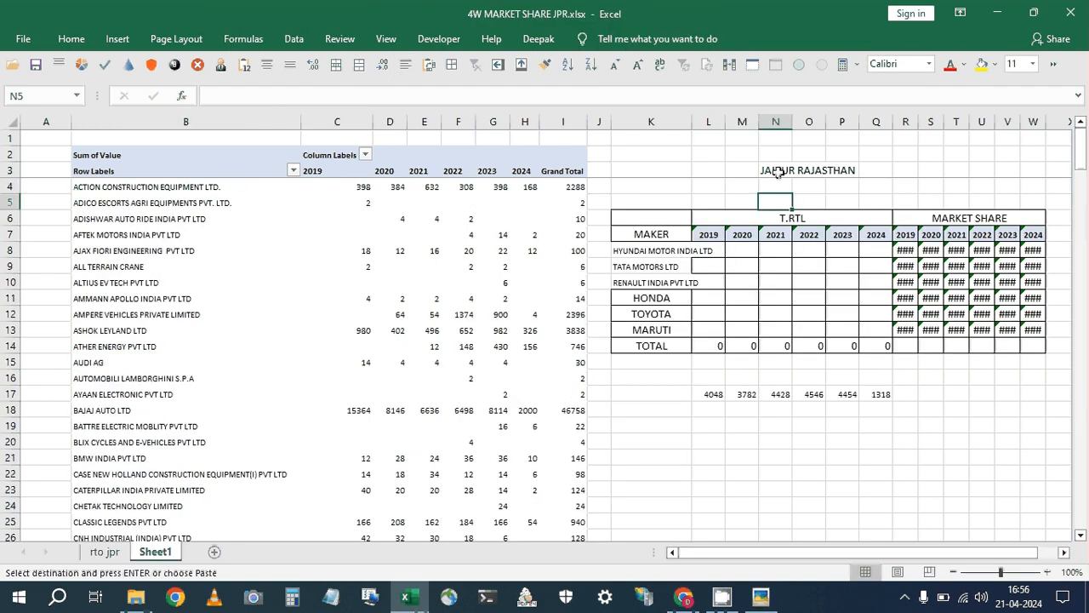
pyautogui.click(673, 298)
pyautogui.press('Return')
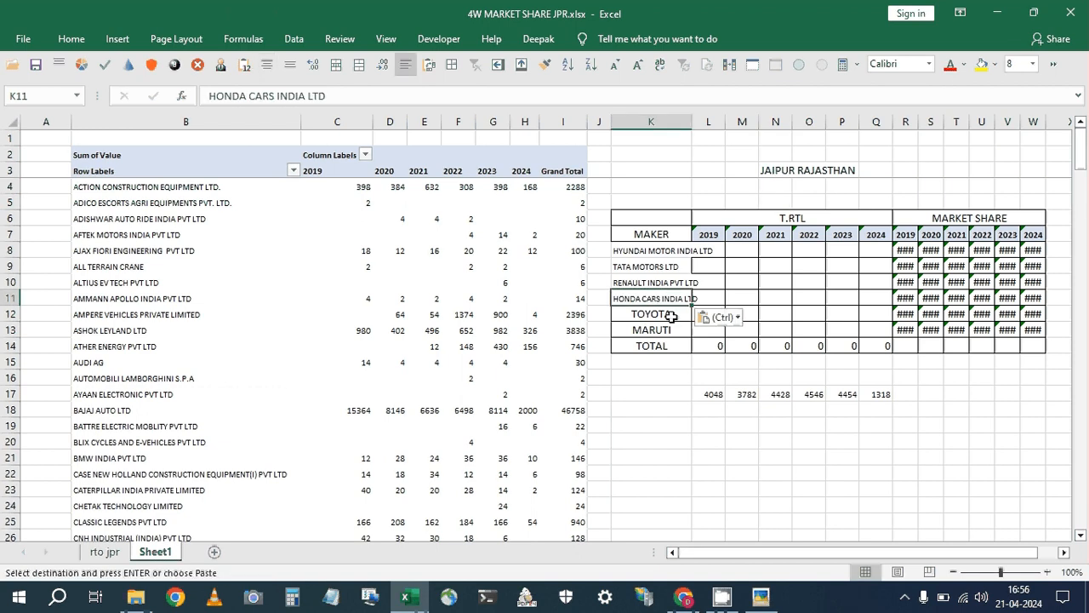
# Find TOYOTA in the PivotTable and replace the name in K12 with the copied label TOYOTA KIRLOSKAR MOTOR PVT LTD.
pyautogui.click(672, 316)
pyautogui.hotkey('ctrl', 'c')
pyautogui.hotkey('ctrl', 'f')
pyautogui.hotkey('ctrl', 'v')
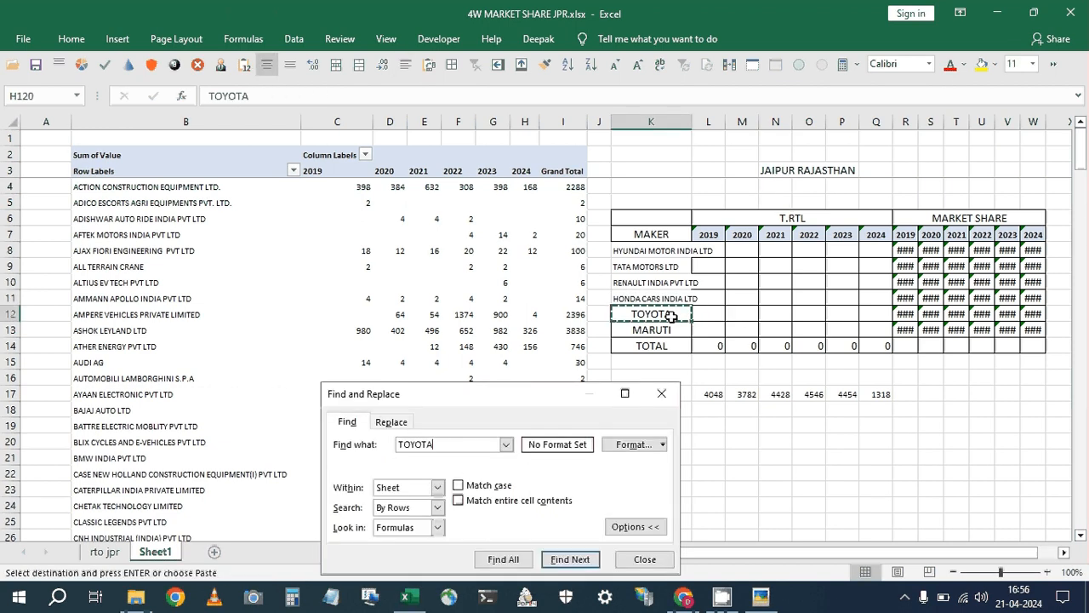
pyautogui.press('Return')
pyautogui.press('Escape')
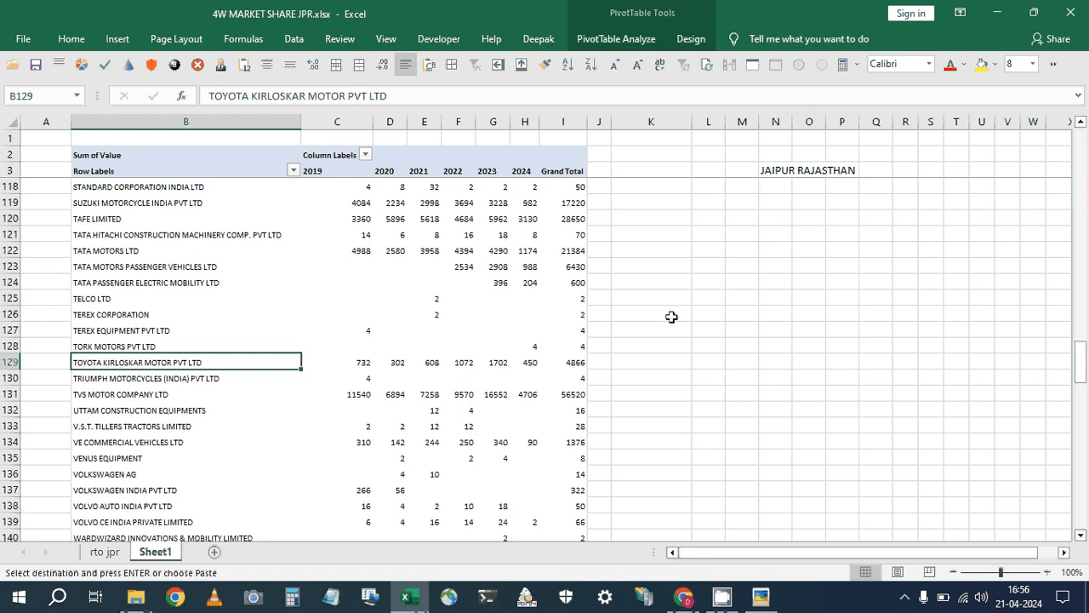
pyautogui.hotkey('ctrl', 'c')
pyautogui.click(800, 170)
pyautogui.press('Down')
pyautogui.press('Down')
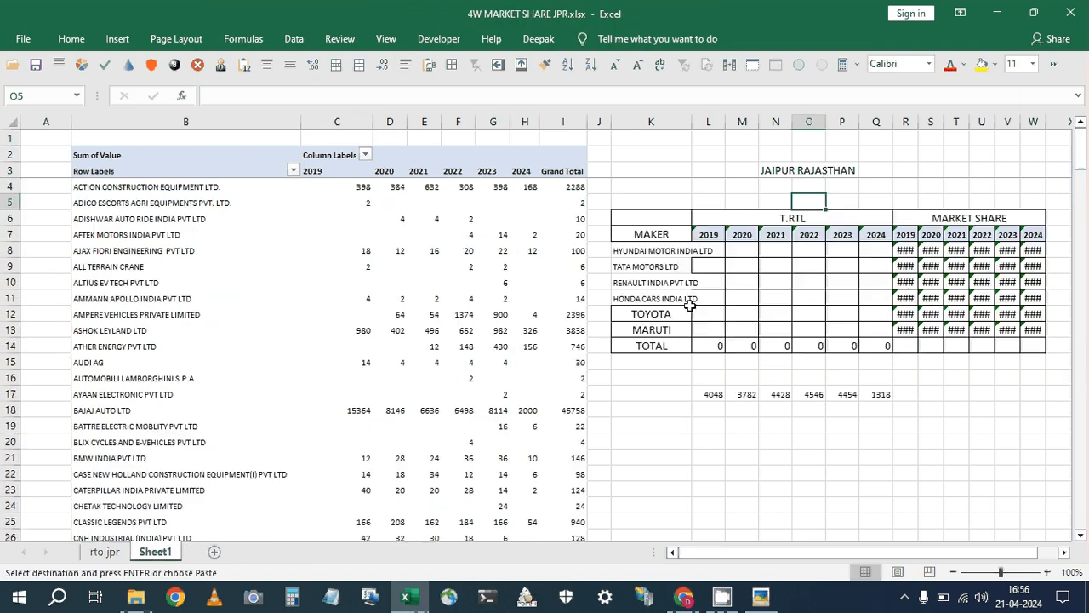
pyautogui.click(682, 311)
pyautogui.hotkey('ctrl', 'v')
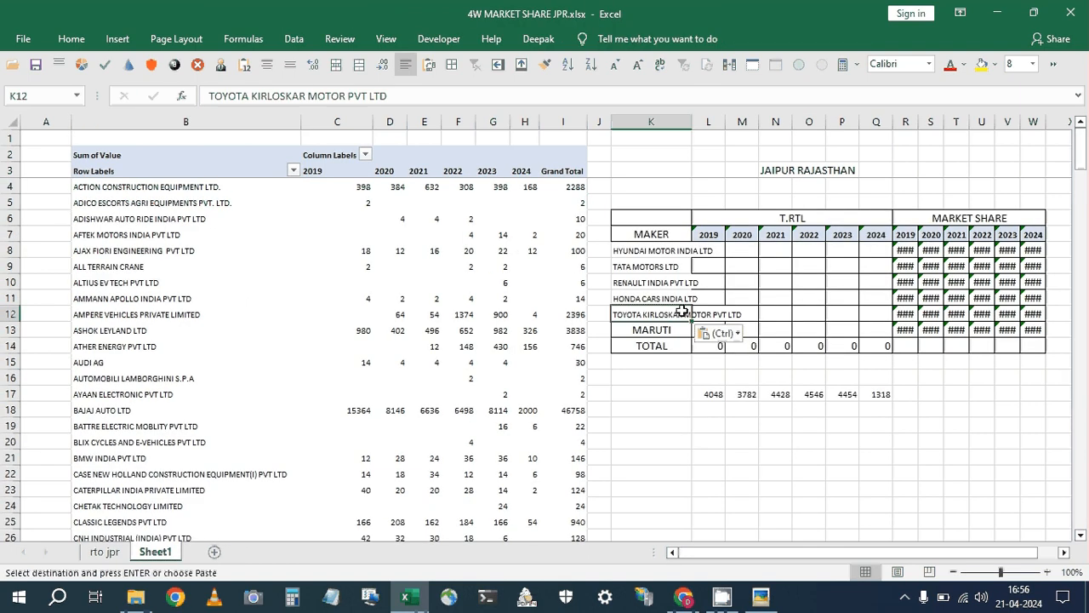
# Find MARUTI in the PivotTable and replace the name in K13 with the copied label MARUTI SUZUKI INDIA LTD.
pyautogui.click(669, 331)
pyautogui.hotkey('ctrl', 'c')
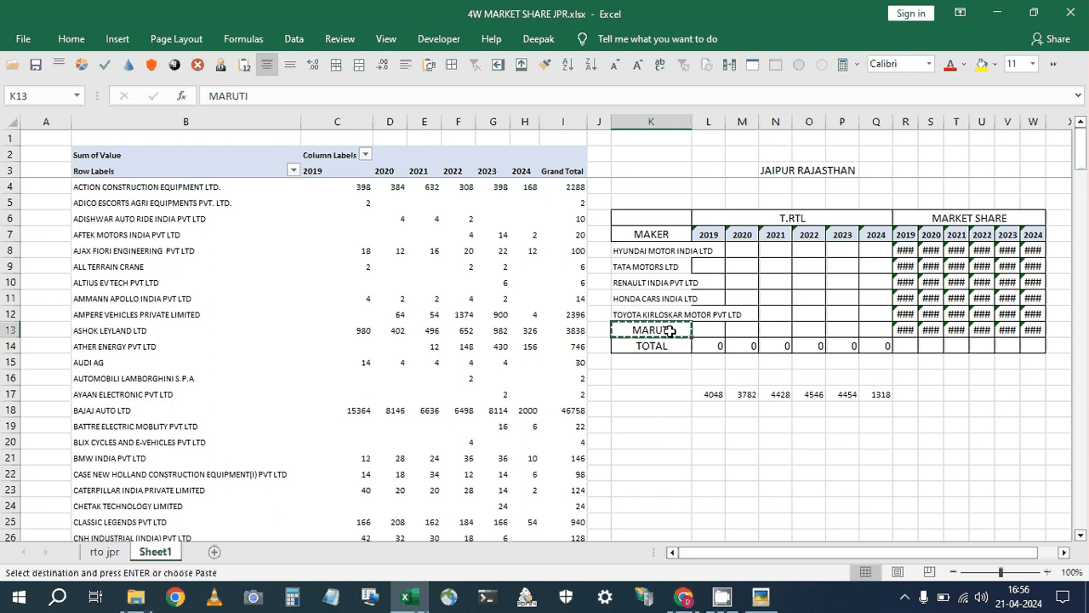
pyautogui.press('Return')
pyautogui.hotkey('ctrl', 'c')
pyautogui.click(788, 172)
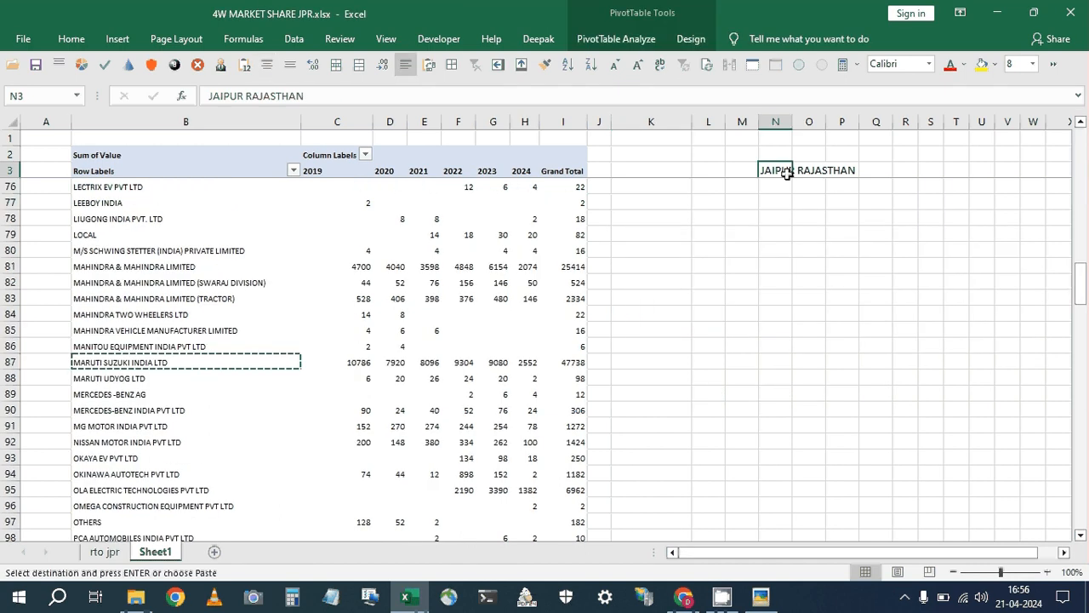
pyautogui.press('Down')
pyautogui.press('Down')
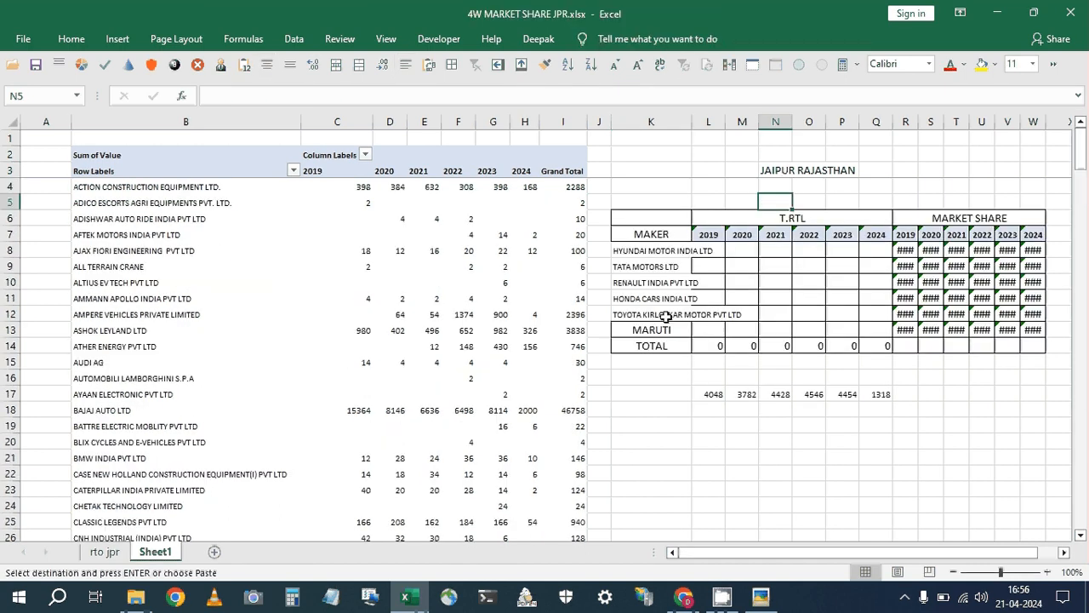
pyautogui.click(664, 330)
pyautogui.hotkey('ctrl', 'v')
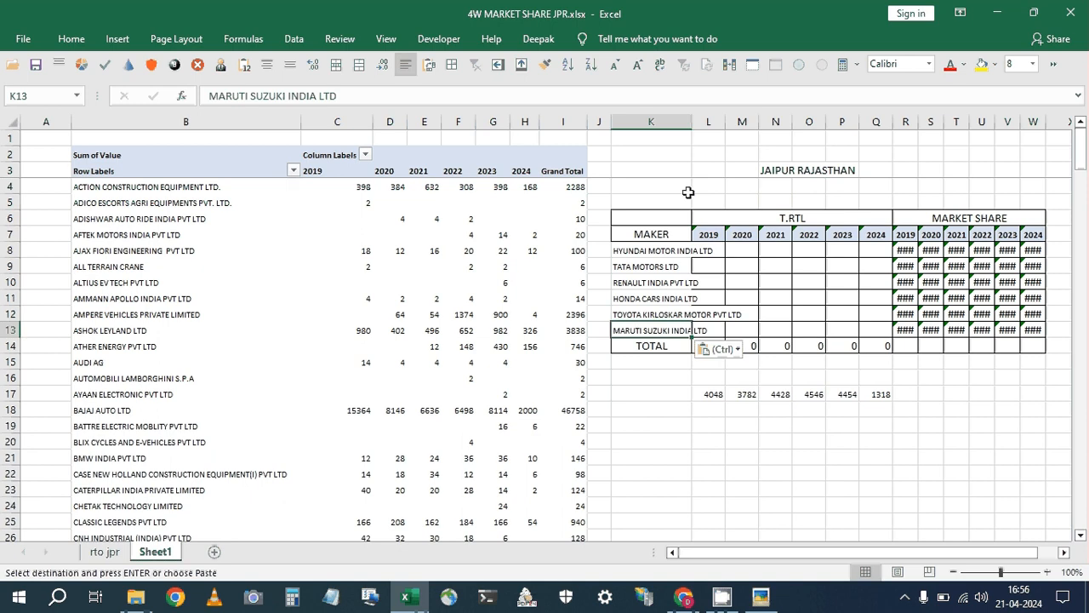
# Autofit column K to the full maker names, select the maker table K6:W14 and clear the copy mode.
pyautogui.doubleClick(692, 122)
pyautogui.moveTo(712, 224); pyautogui.dragTo(1042, 346)
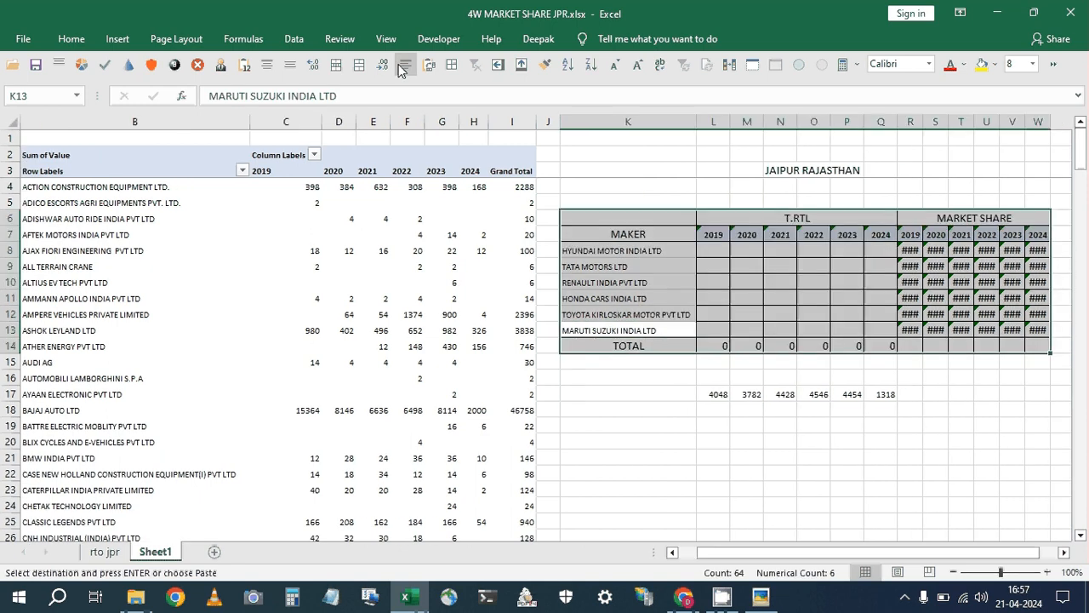
pyautogui.press('Escape')
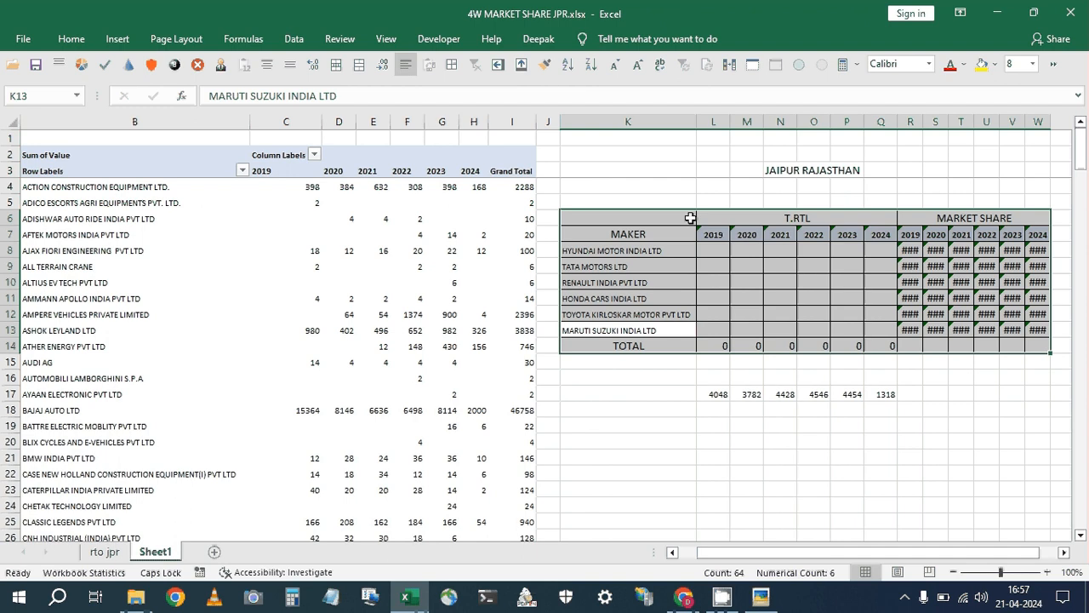
pyautogui.click(717, 251)
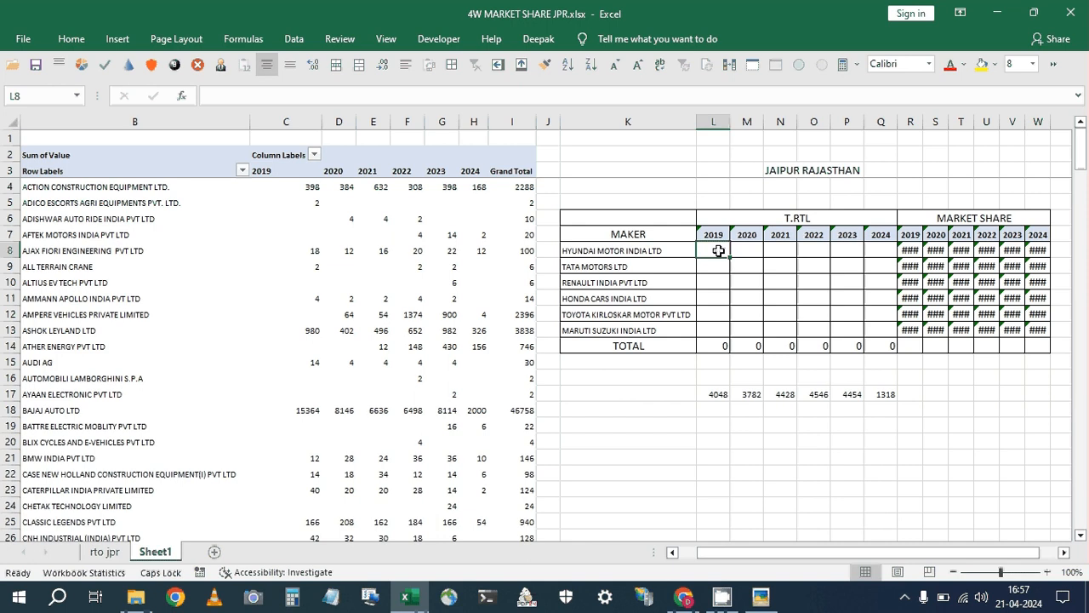
pyautogui.write('=HL')
pyautogui.press('Tab')
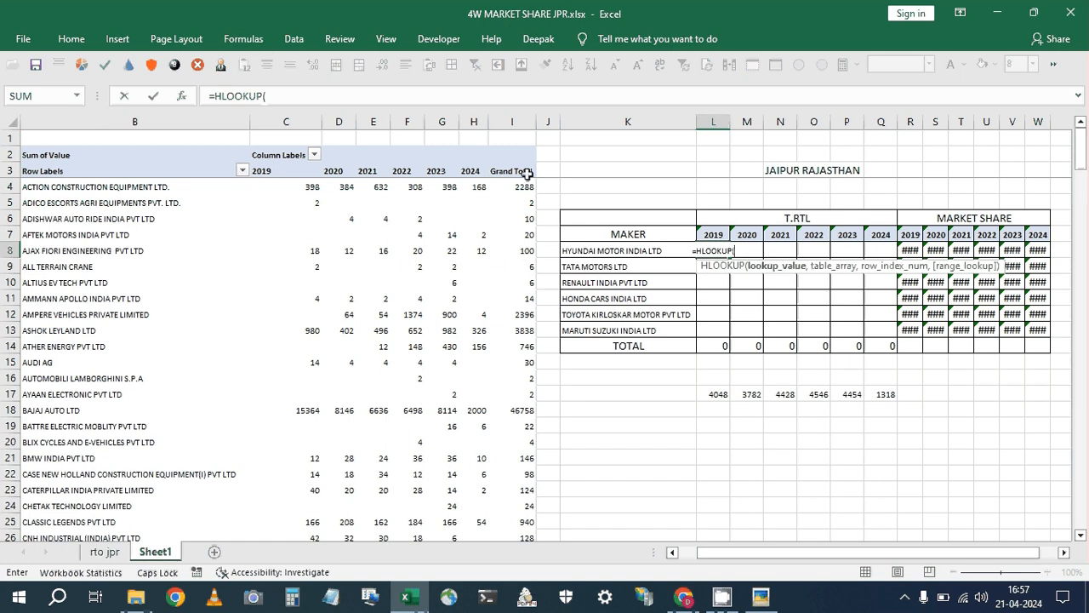
pyautogui.click(528, 173)
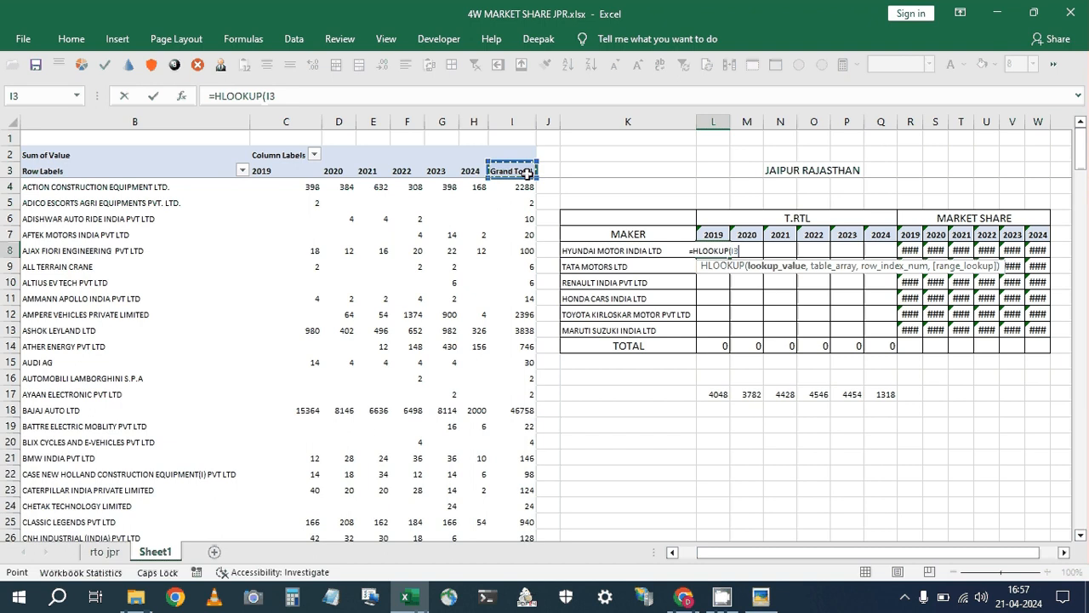
pyautogui.hotkey('ctrl', 'Left')
pyautogui.hotkey('ctrl', 'shift', 'Right')
pyautogui.hotkey('ctrl', 'shift', 'Down')
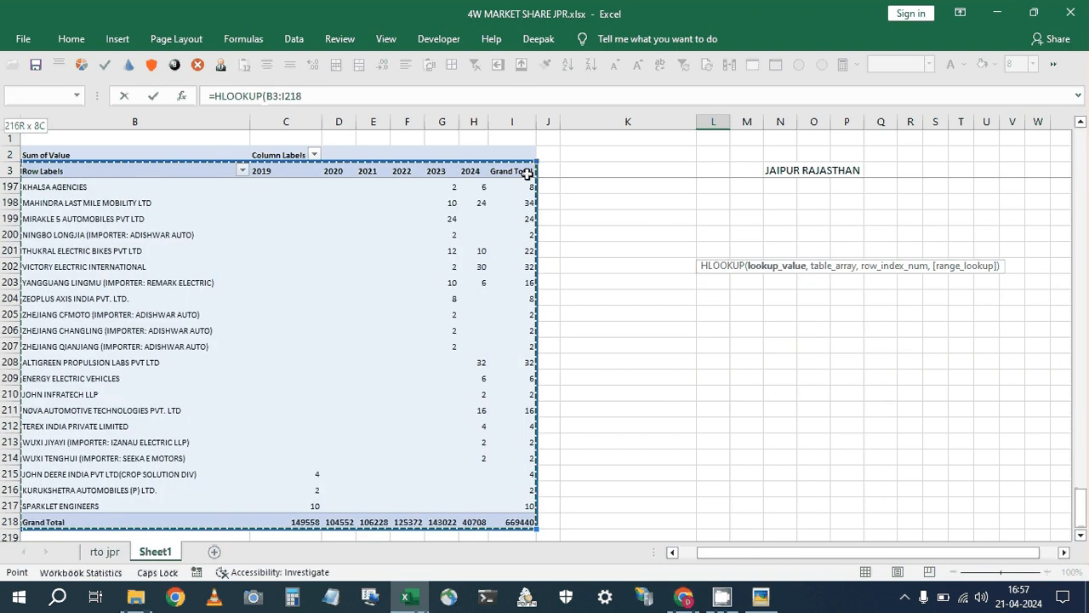
pyautogui.hotkey('shift', 'Down')
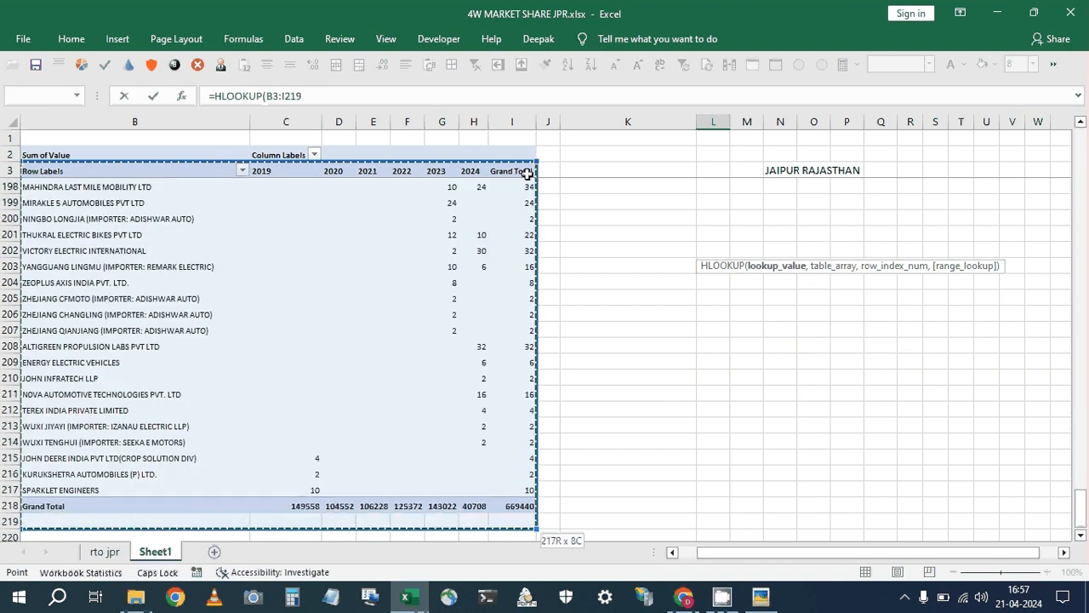
pyautogui.hotkey('shift', 'Down')
pyautogui.hotkey('shift', 'Down')
pyautogui.hotkey('shift', 'Down')
pyautogui.hotkey('shift', 'Down')
pyautogui.hotkey('shift', 'Down')
pyautogui.hotkey('shift', 'Down')
pyautogui.hotkey('shift', 'Down')
pyautogui.hotkey('shift', 'Down')
pyautogui.hotkey('shift', 'Down')
pyautogui.hotkey('shift', 'Down')
pyautogui.hotkey('shift', 'Down')
pyautogui.hotkey('shift', 'Down')
pyautogui.hotkey('shift', 'Down')
pyautogui.hotkey('shift', 'Down')
pyautogui.hotkey('shift', 'Down')
pyautogui.hotkey('shift', 'Down')
pyautogui.hotkey('shift', 'Down')
pyautogui.hotkey('shift', 'Down')
pyautogui.hotkey('shift', 'Down')
pyautogui.hotkey('shift', 'Down')
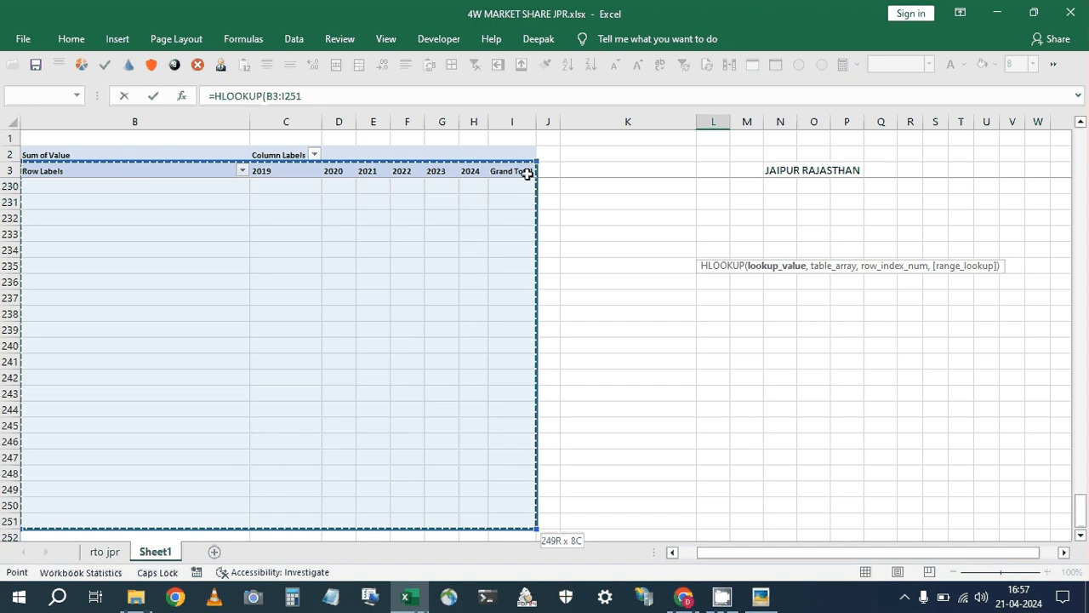
pyautogui.hotkey('shift', 'pagedown')
pyautogui.hotkey('shift', 'pagedown')
pyautogui.hotkey('shift', 'pagedown')
pyautogui.hotkey('shift', 'pagedown')
pyautogui.hotkey('shift', 'pagedown')
pyautogui.hotkey('shift', 'pagedown')
pyautogui.hotkey('shift', 'pagedown')
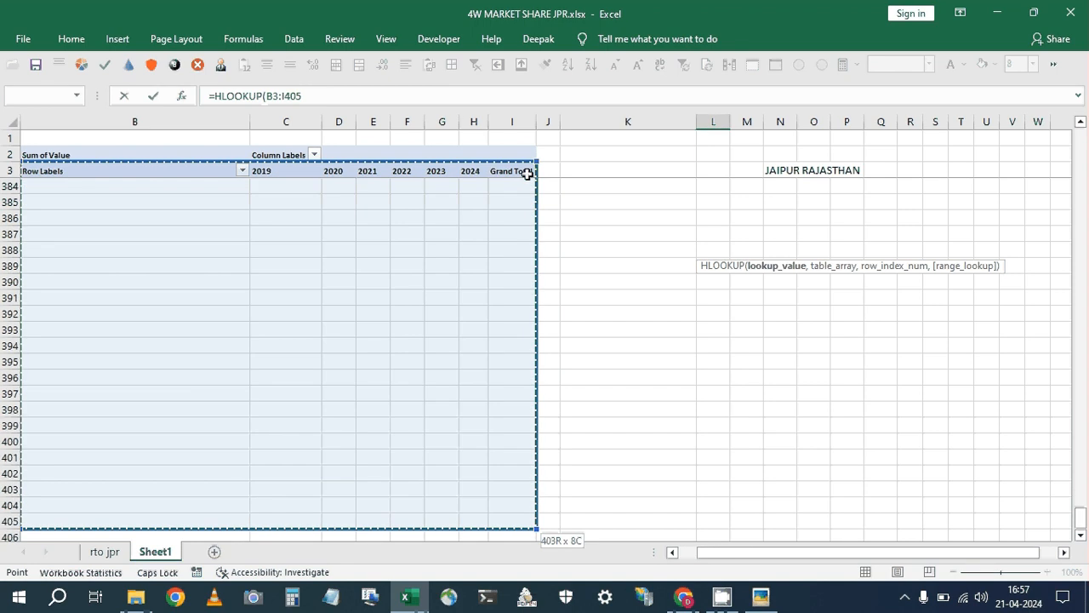
pyautogui.press('F4')
pyautogui.click(525, 102)
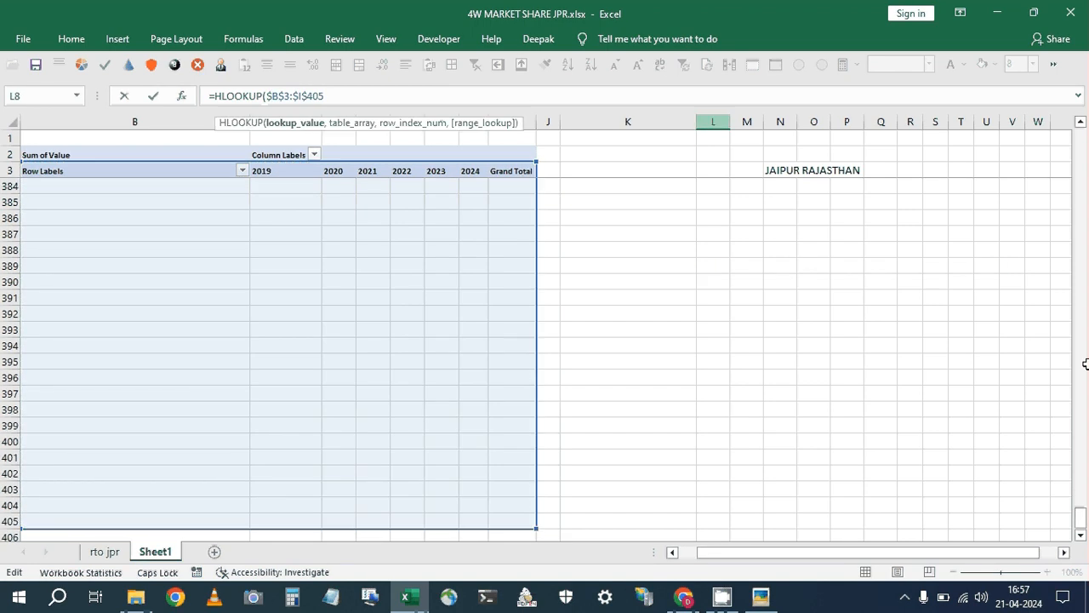
pyautogui.press('Escape')
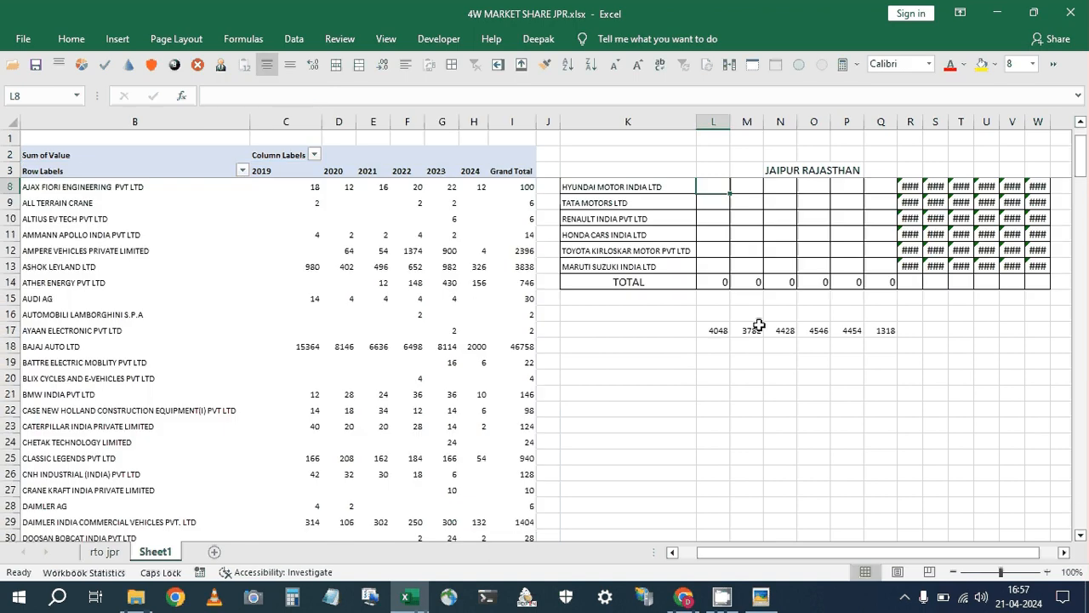
# Start an HLOOKUP formula in L8 with the 2019 header as lookup value, row-locked as L$7.
pyautogui.write('=')
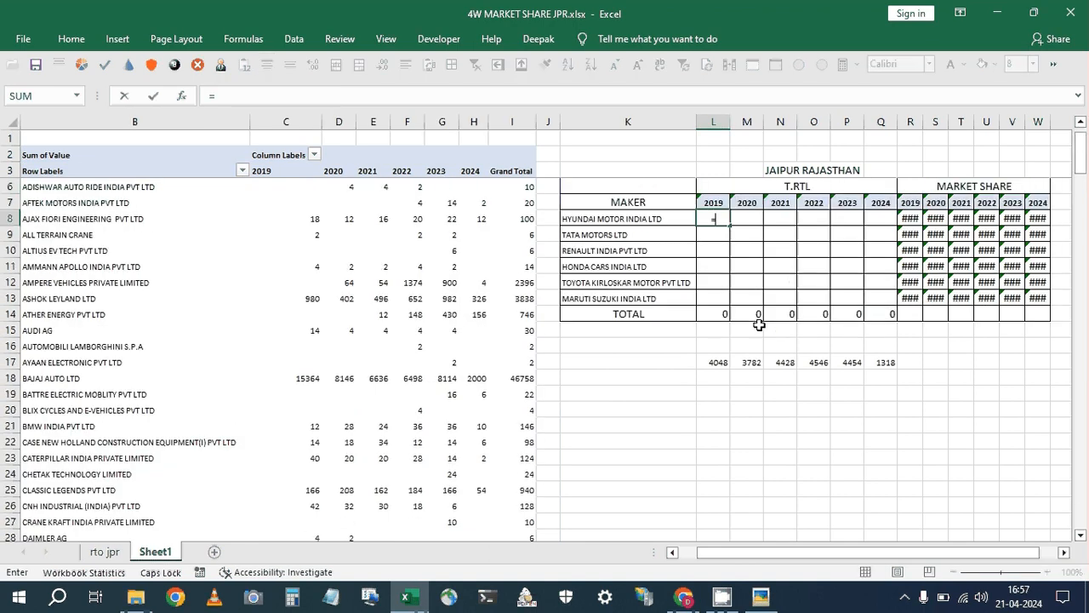
pyautogui.write('HLOOKUP(')
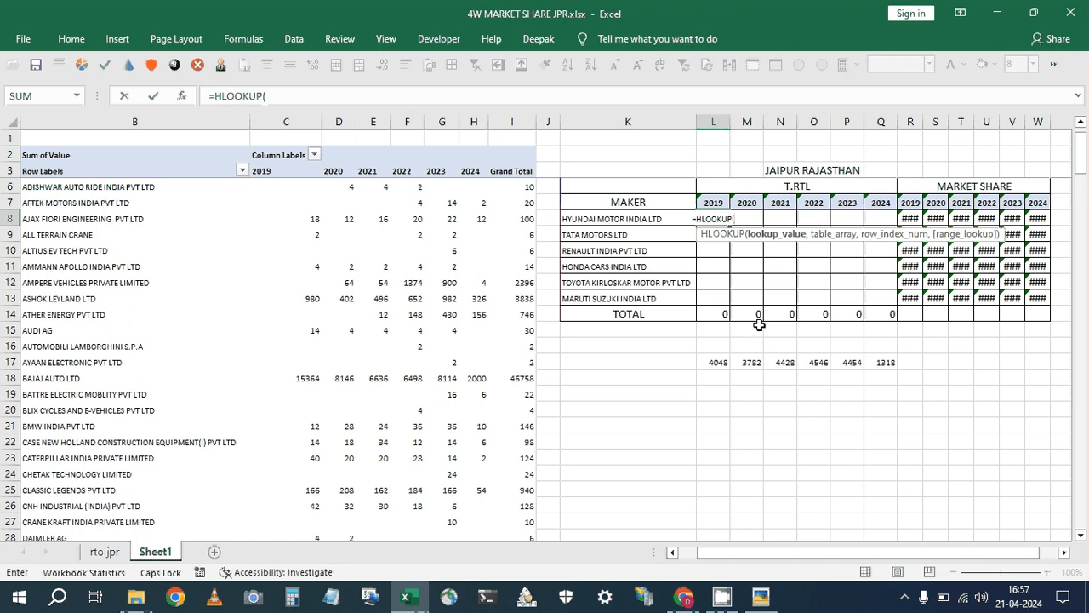
pyautogui.click(718, 202)
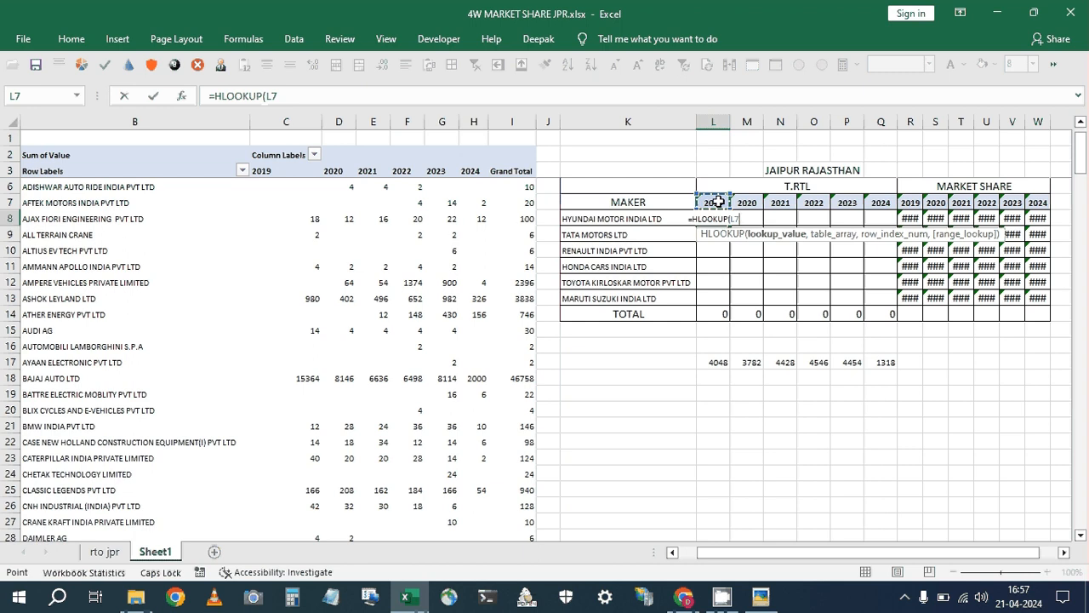
pyautogui.press('F4')
pyautogui.press('F4')
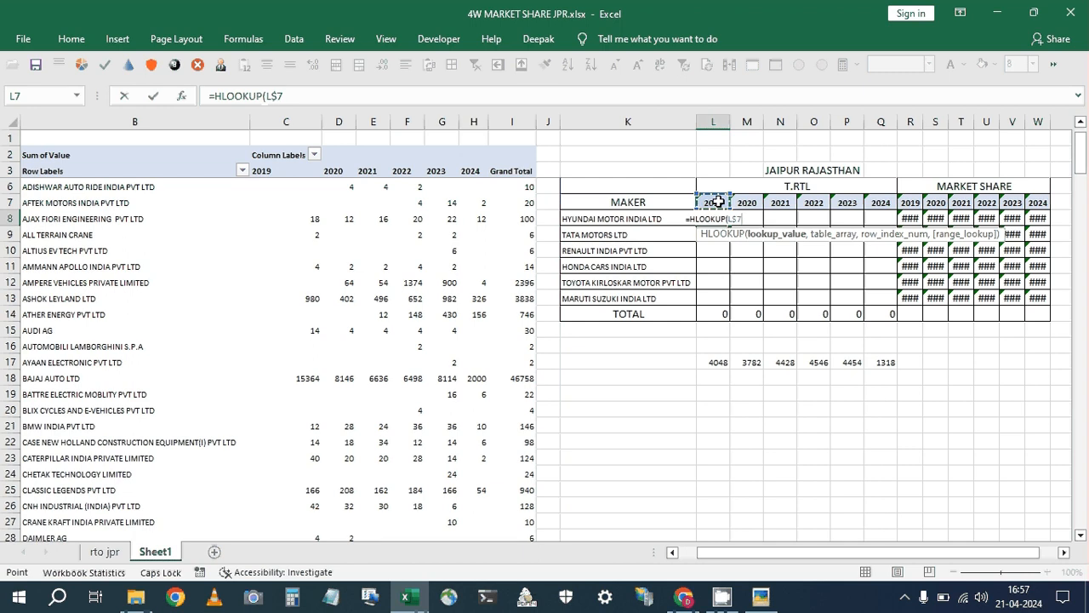
# Give the HLOOKUP the PivotTable range from its header row as the absolute table array $B$3:$I$416.
pyautogui.write(',')
pyautogui.click(518, 173)
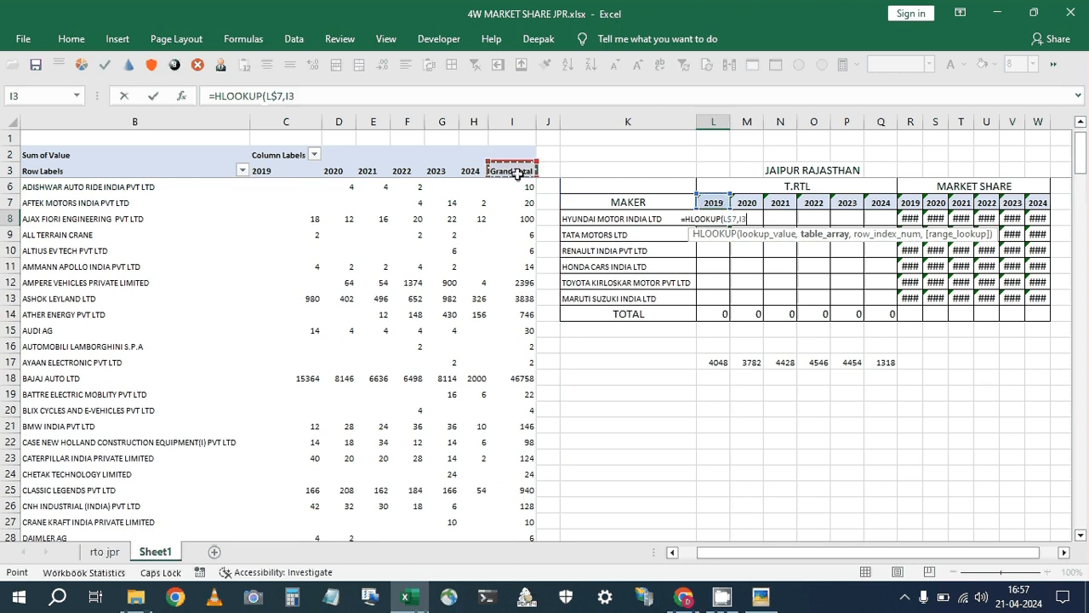
pyautogui.hotkey('ctrl', 'shift', 'Left')
pyautogui.hotkey('ctrl', 'shift', 'Down')
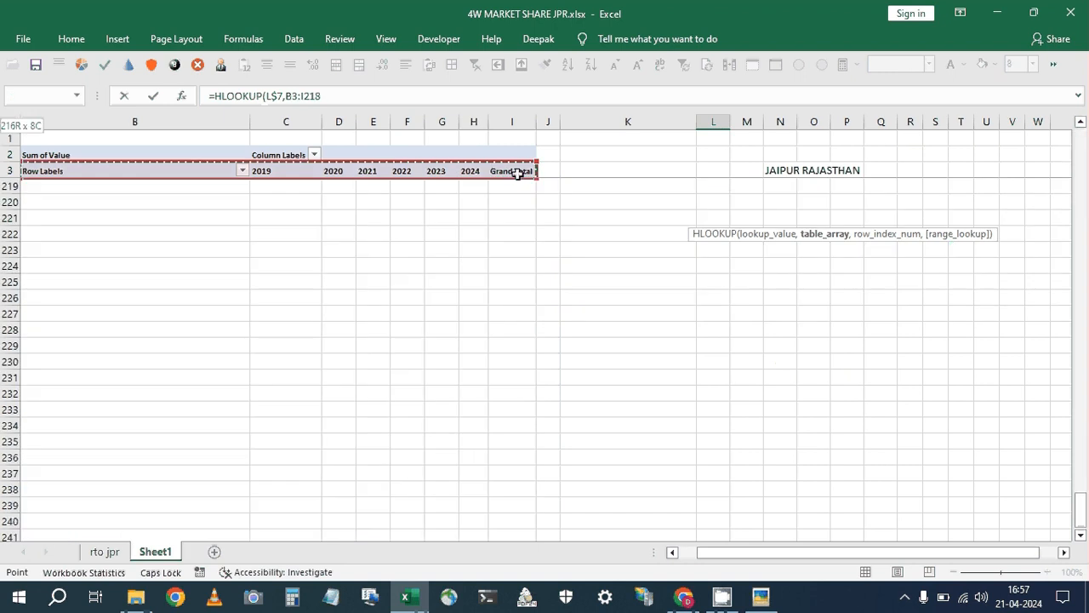
pyautogui.hotkey('ctrl', 'shift', 'Down')
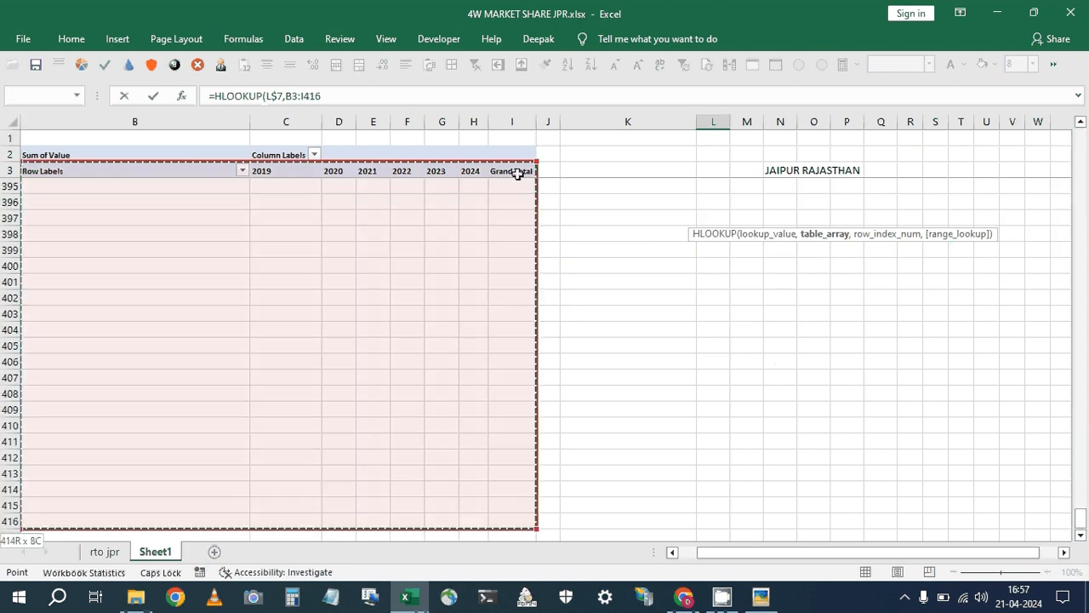
pyautogui.press('F4')
pyautogui.write(',')
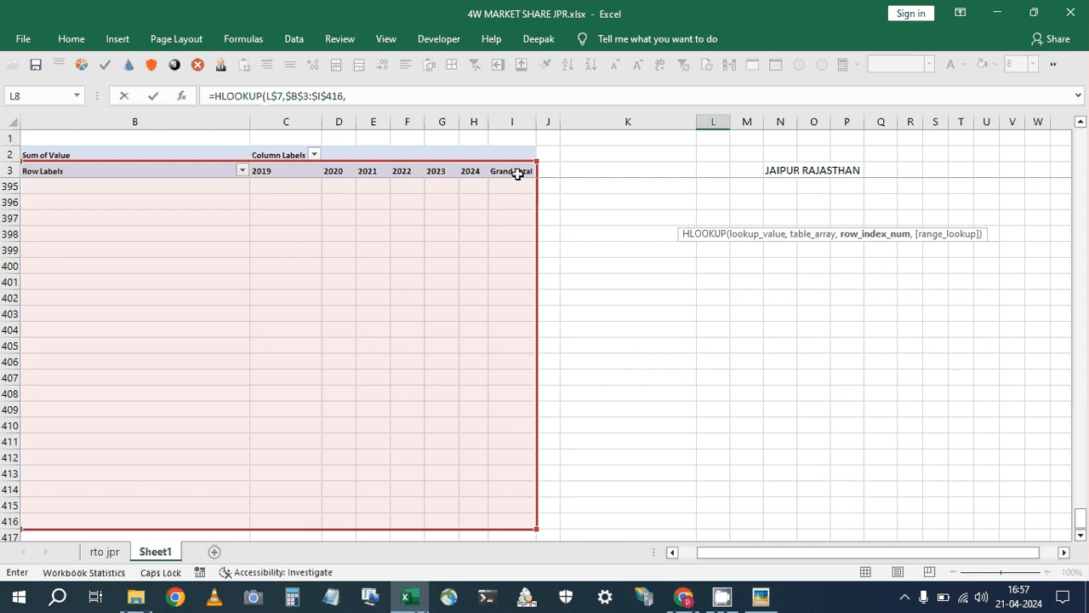
pyautogui.click(1083, 156)
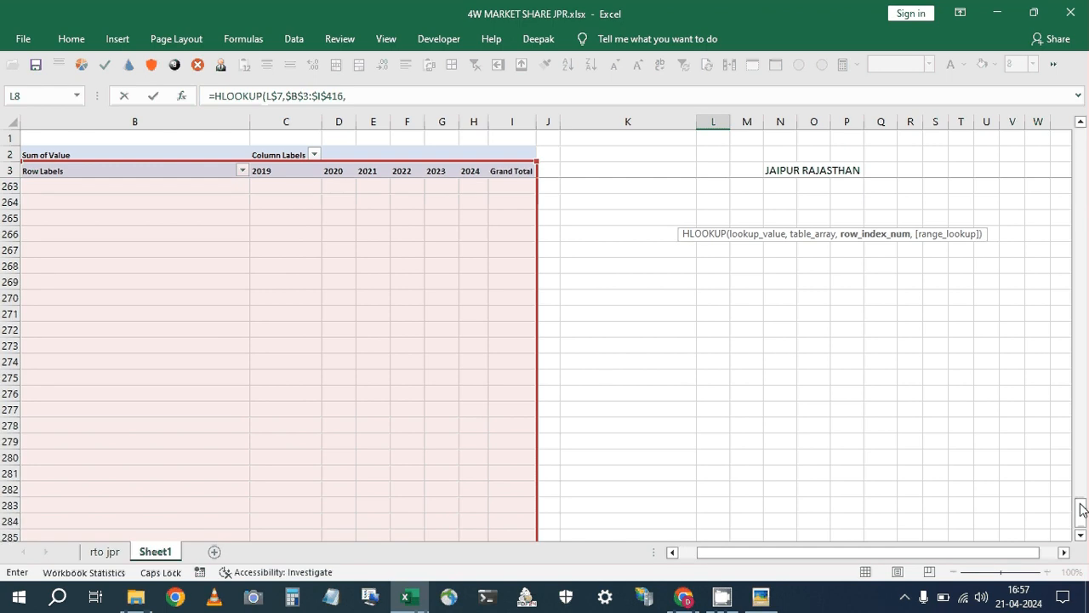
pyautogui.moveTo(1082, 509); pyautogui.dragTo(1083, 136)
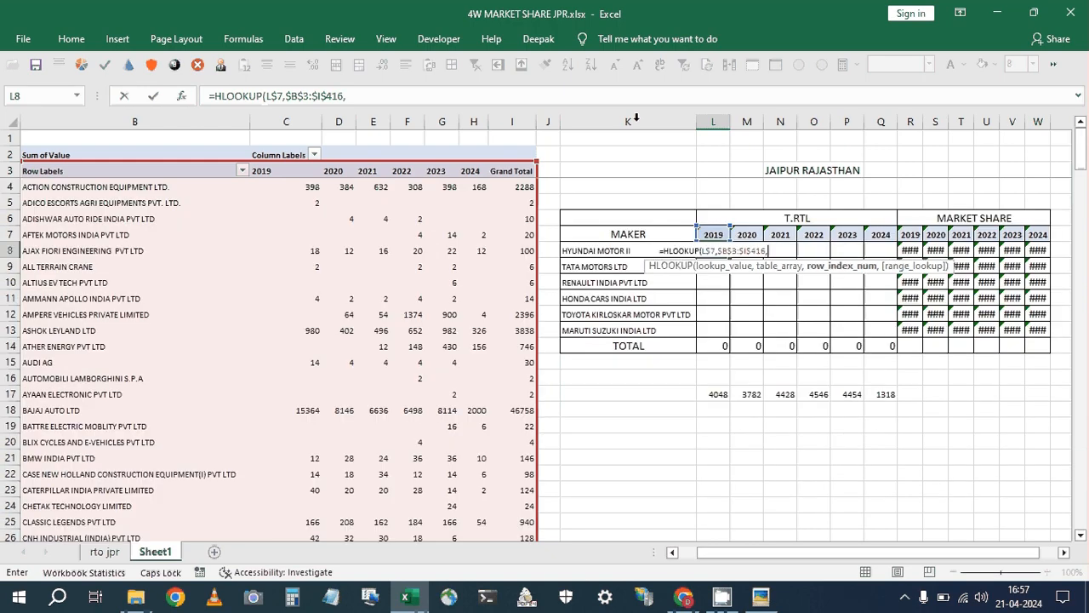
# Nest a MATCH function as the row index, with the Hyundai maker name as its column-locked lookup value $K8.
pyautogui.click(496, 100)
pyautogui.write('MATCH(')
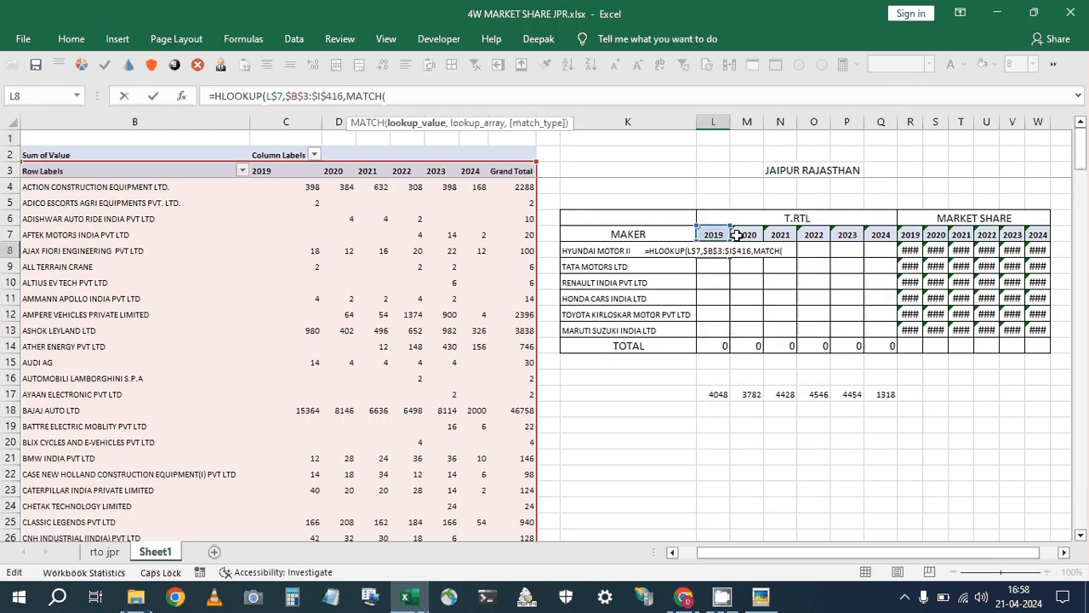
pyautogui.click(570, 252)
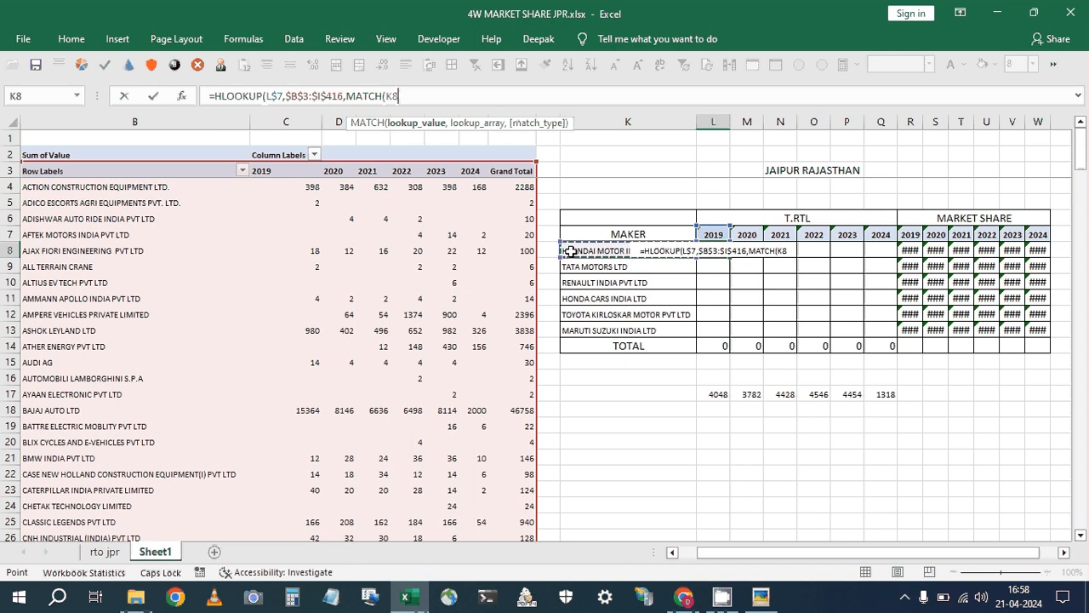
pyautogui.press('F4')
pyautogui.press('F4')
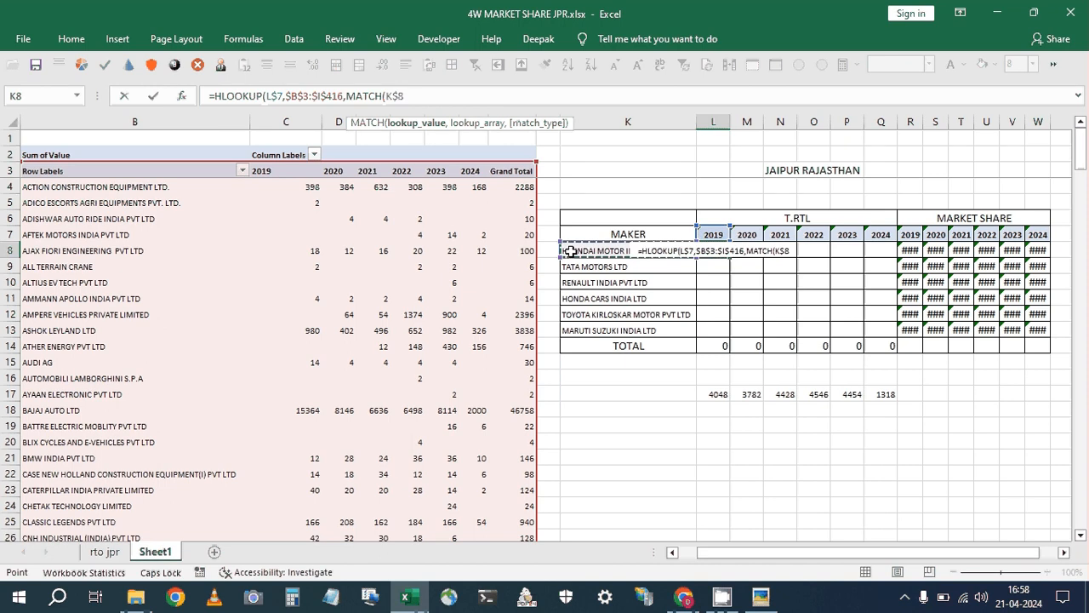
pyautogui.press('F4')
pyautogui.press('F4')
pyautogui.press('F4')
pyautogui.write(',')
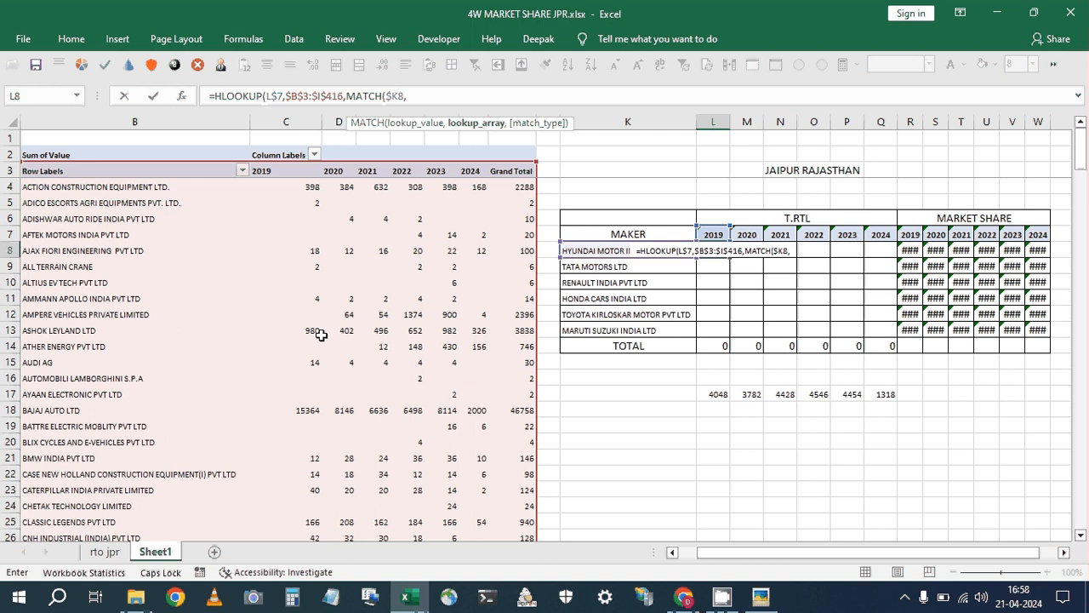
# Complete the MATCH with lookup array $B$3:$B$482 and match type 0, and enter the HLOOKUP with range lookup 0.
pyautogui.click(203, 169)
pyautogui.hotkey('ctrl', 'shift', 'Down')
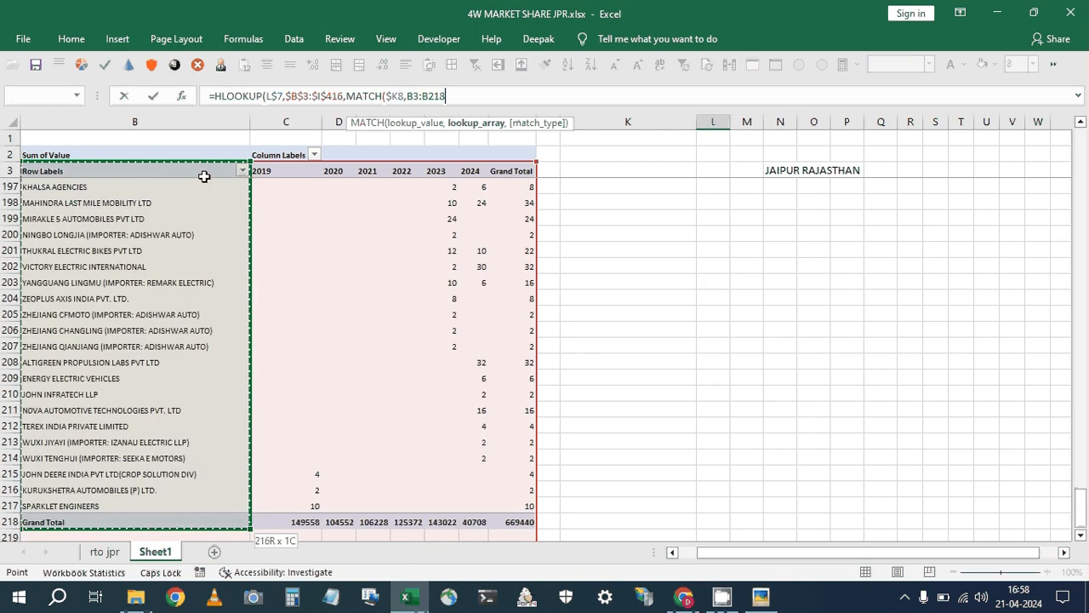
pyautogui.hotkey('ctrl', 'shift', 'Down')
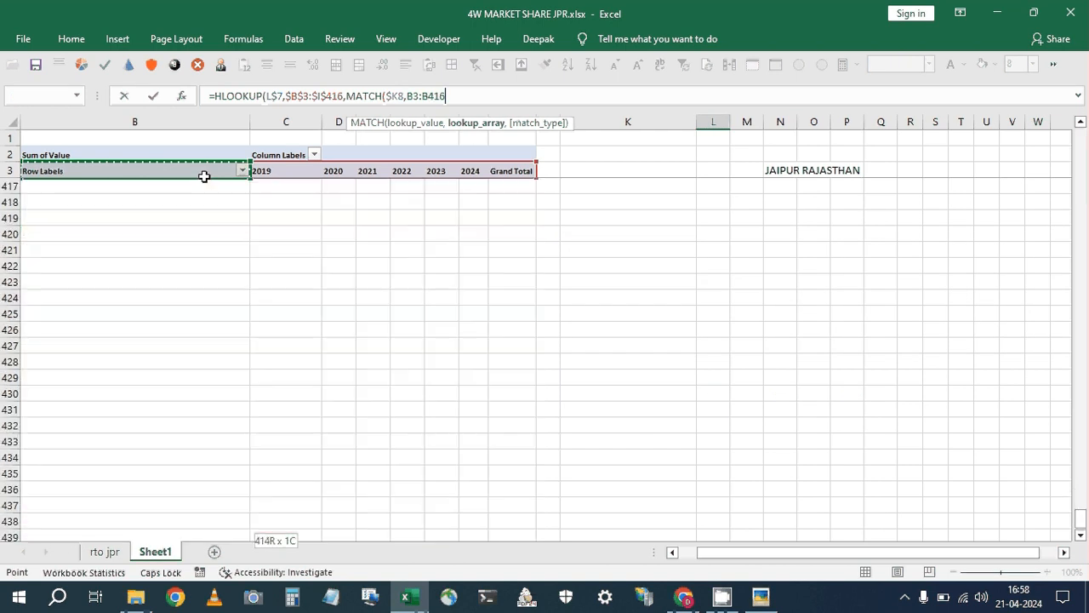
pyautogui.hotkey('ctrl', 'shift', 'Down')
pyautogui.press('F4')
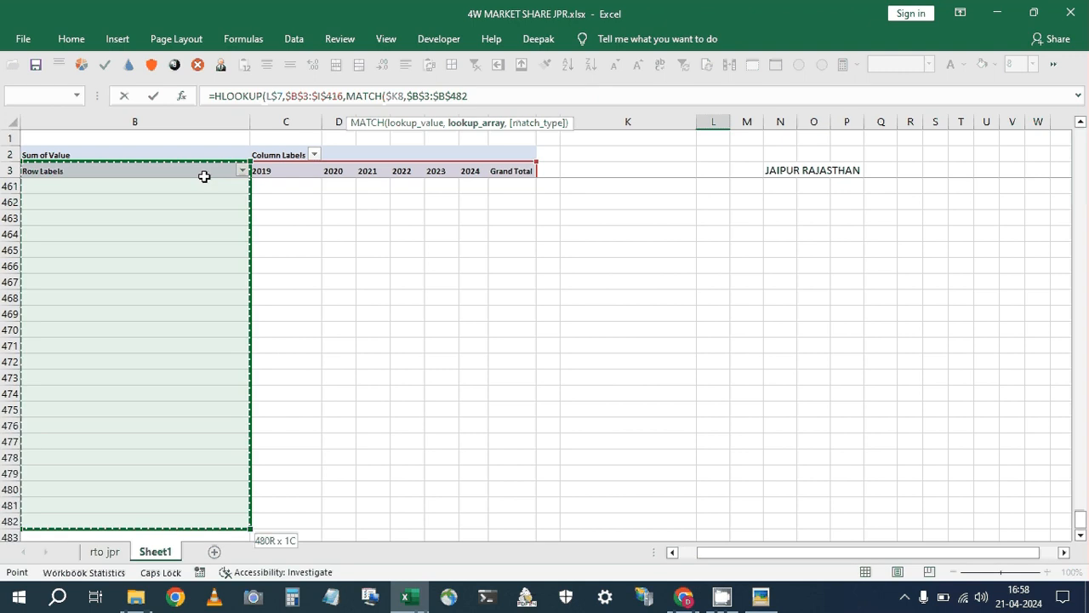
pyautogui.write(',0')
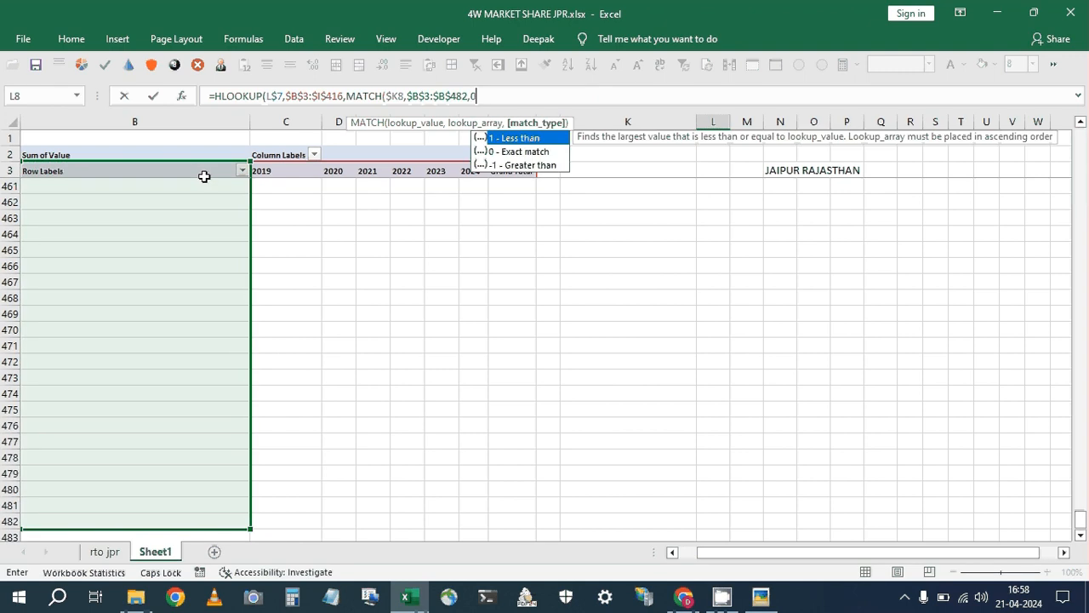
pyautogui.write('),0)')
pyautogui.hotkey('shift', 'Return')
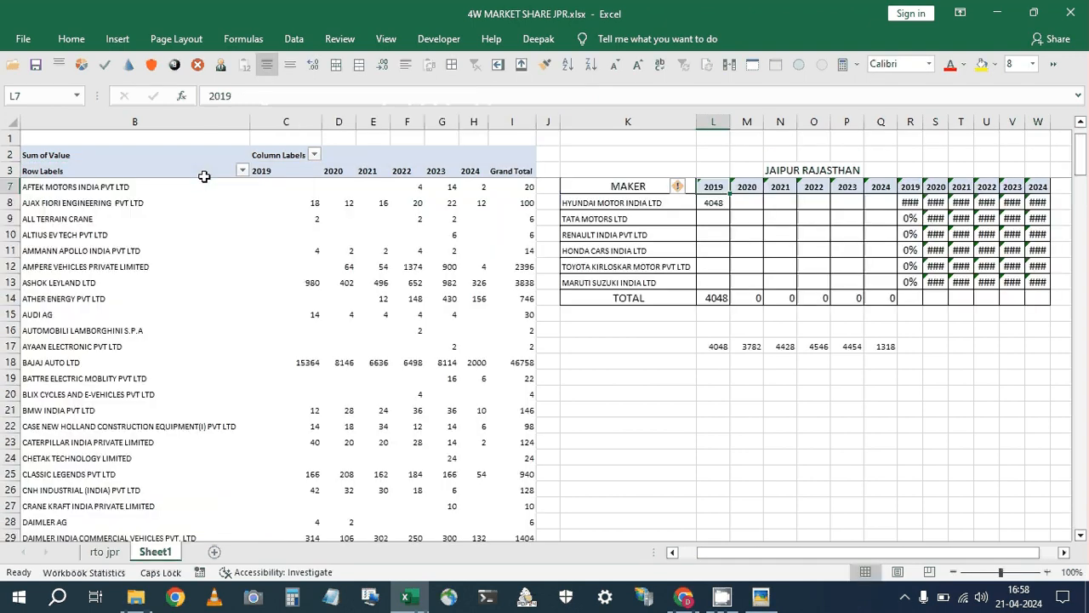
# Fill the Hyundai HLOOKUP formula from L8 across the yearly columns to Q8.
pyautogui.press('Down')
pyautogui.hotkey('shift', 'Right')
pyautogui.hotkey('shift', 'Right')
pyautogui.hotkey('shift', 'Right')
pyautogui.hotkey('shift', 'Right')
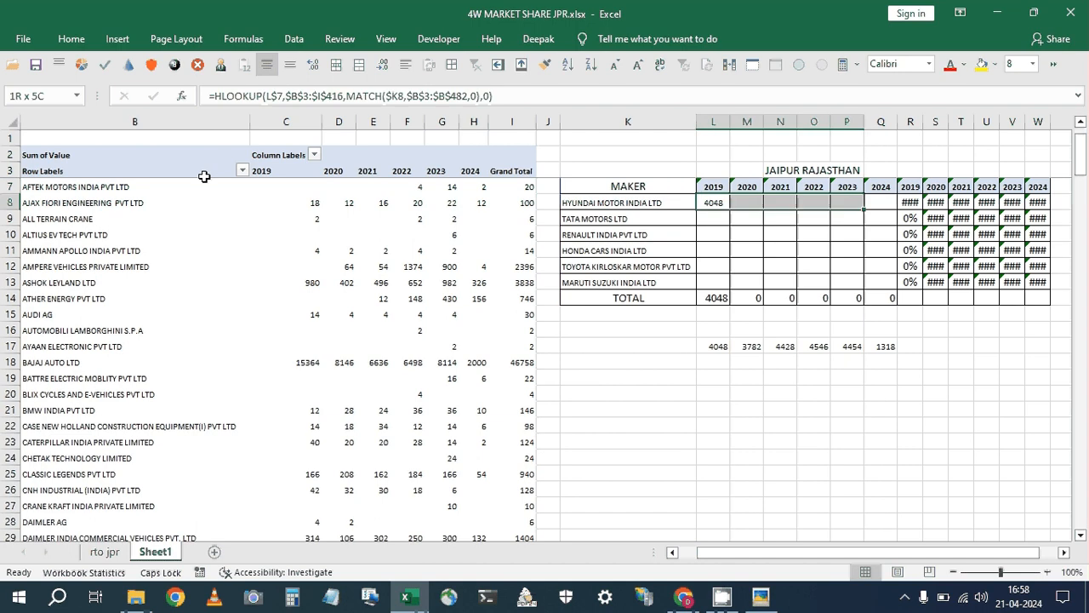
pyautogui.hotkey('shift', 'Right')
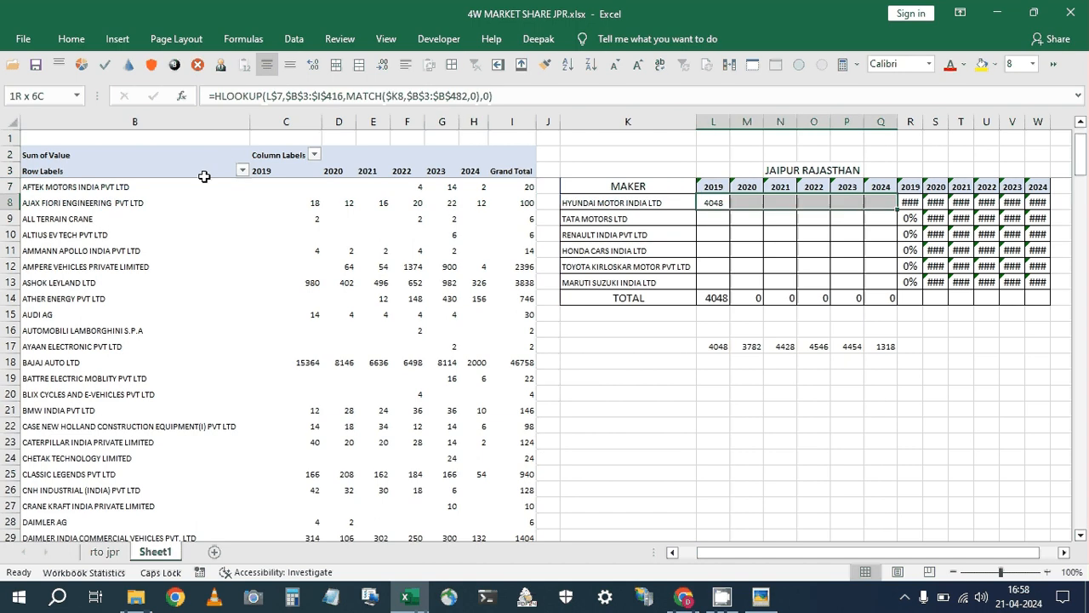
pyautogui.hotkey('ctrl', 'r')
# Fill the row 8 HLOOKUP formulas down through row 13 for all remaining makers.
pyautogui.hotkey('shift', 'Down')
pyautogui.hotkey('shift', 'Down')
pyautogui.hotkey('shift', 'Down')
pyautogui.hotkey('shift', 'Down')
pyautogui.hotkey('shift', 'Down')
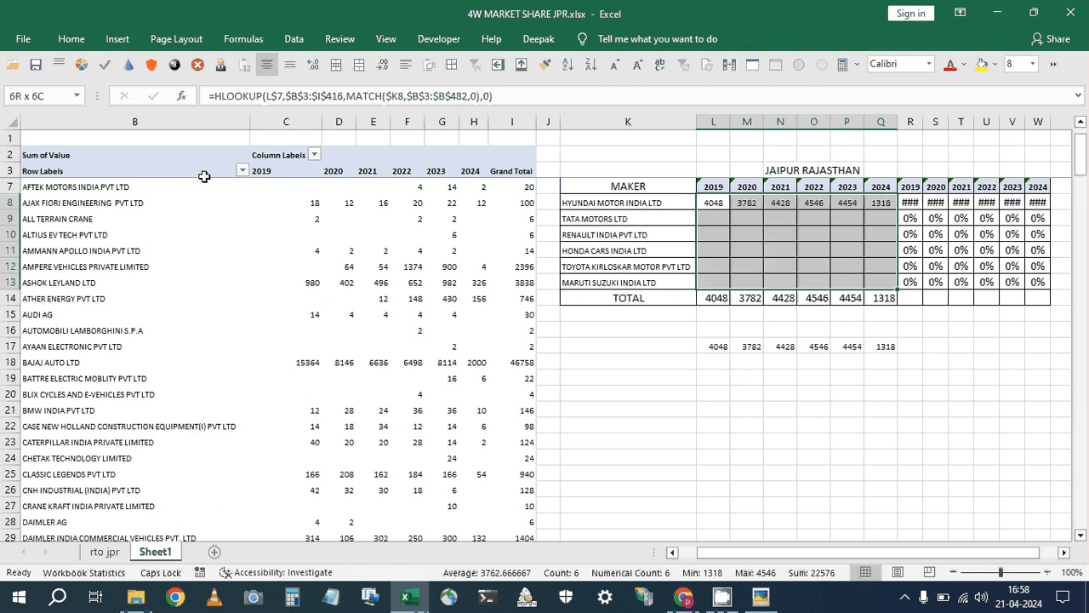
pyautogui.hotkey('ctrl', 'd')
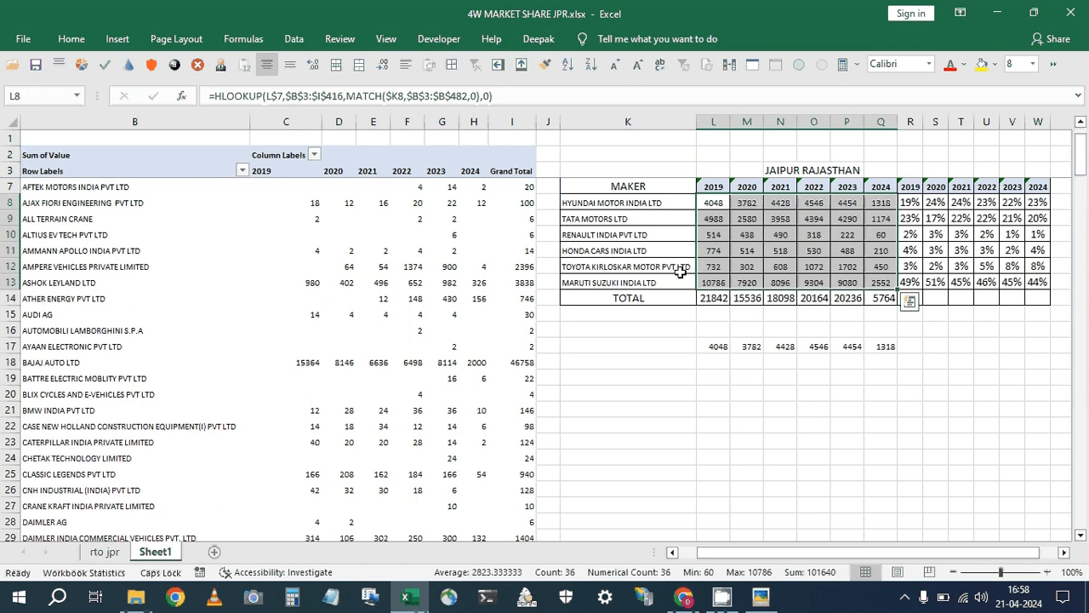
# Replace the title in N3 with MARKET SHARE and make it bold and underlined.
pyautogui.scroll(1, 836, 168)
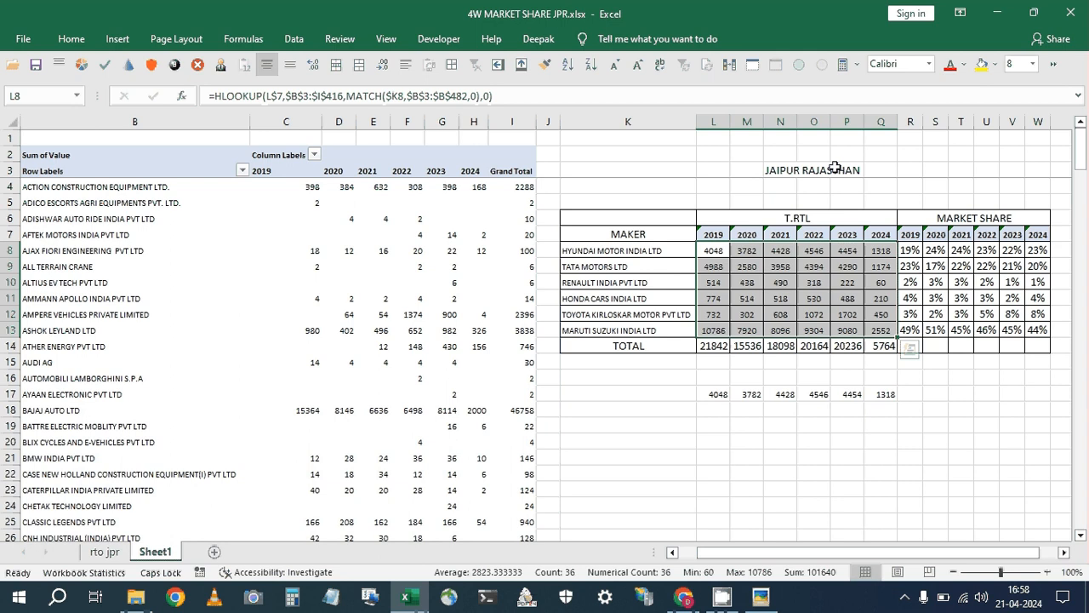
pyautogui.click(790, 174)
pyautogui.press('Delete')
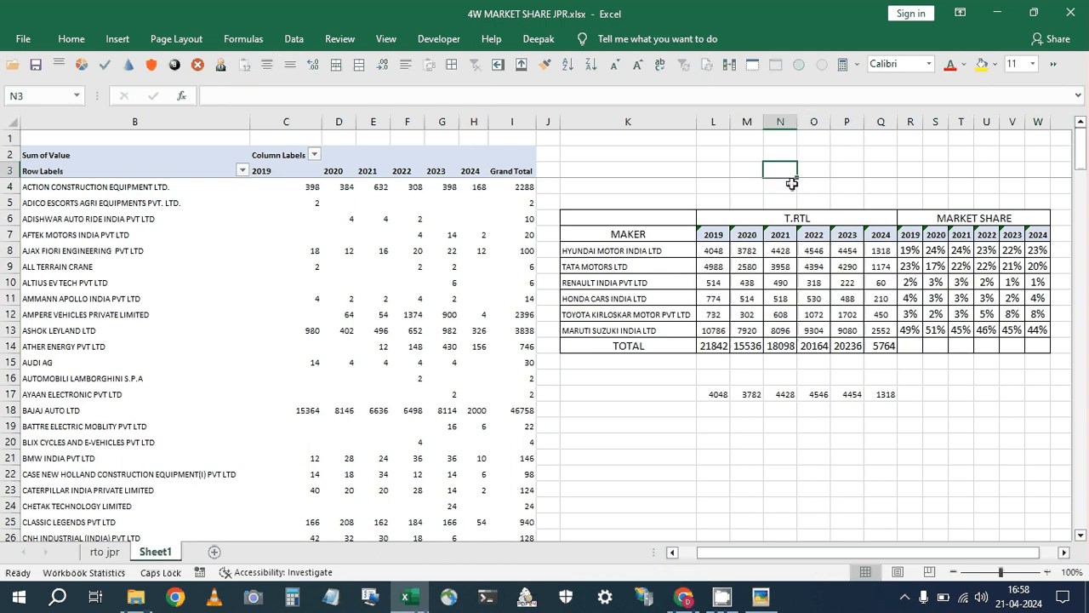
pyautogui.write('MAR')
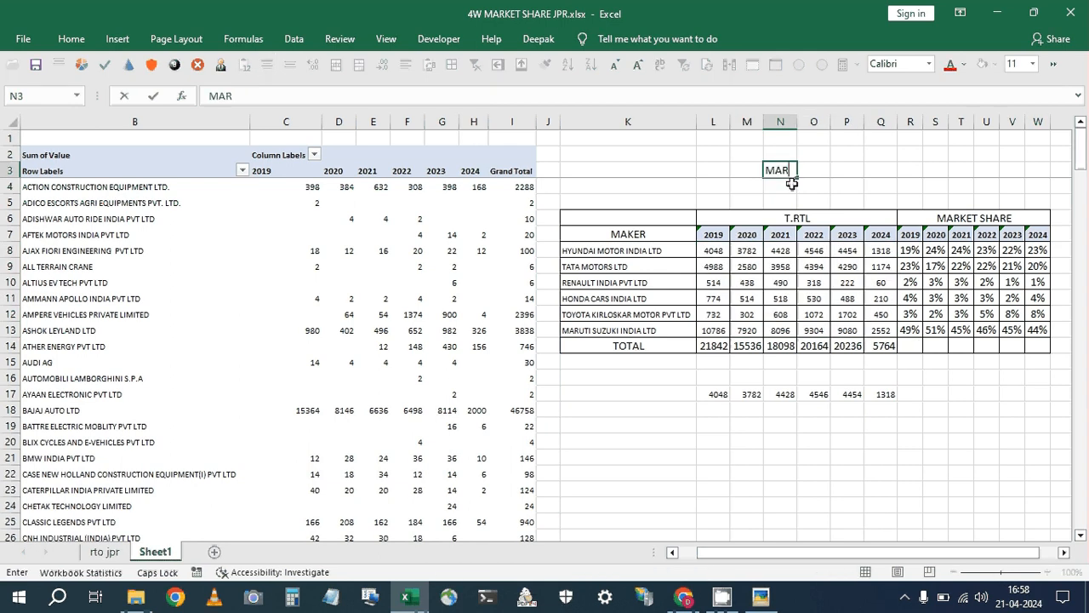
pyautogui.write('KET SHARE')
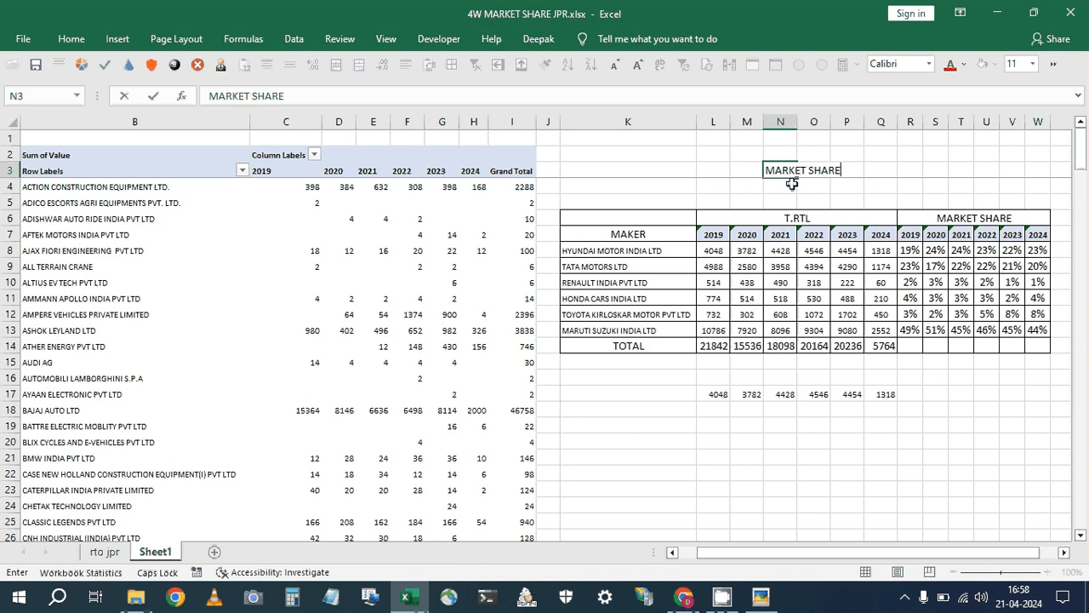
pyautogui.hotkey('ctrl', 'Return')
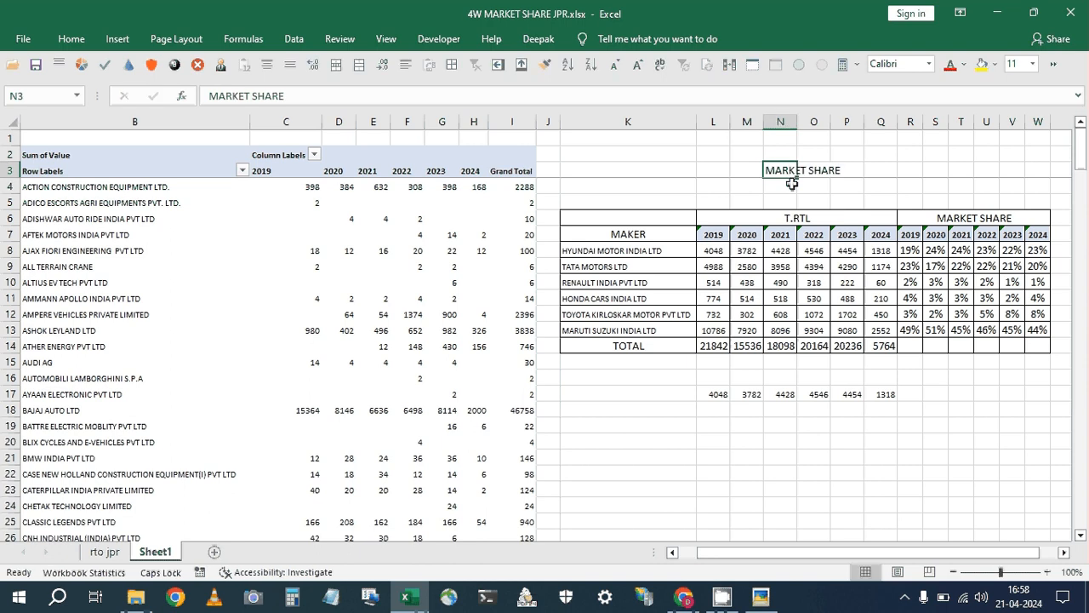
pyautogui.hotkey('ctrl', 'b')
pyautogui.hotkey('ctrl', 'u')
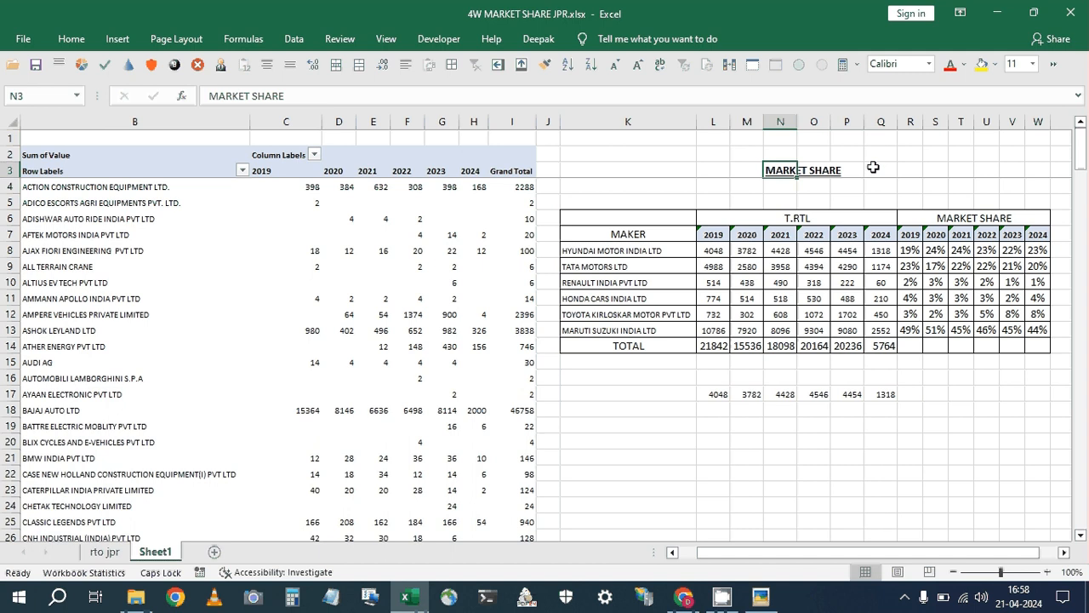
# Find RENAULT INDIA PVT LTD in the PivotTable and examine its yearly figures.
pyautogui.click(646, 251)
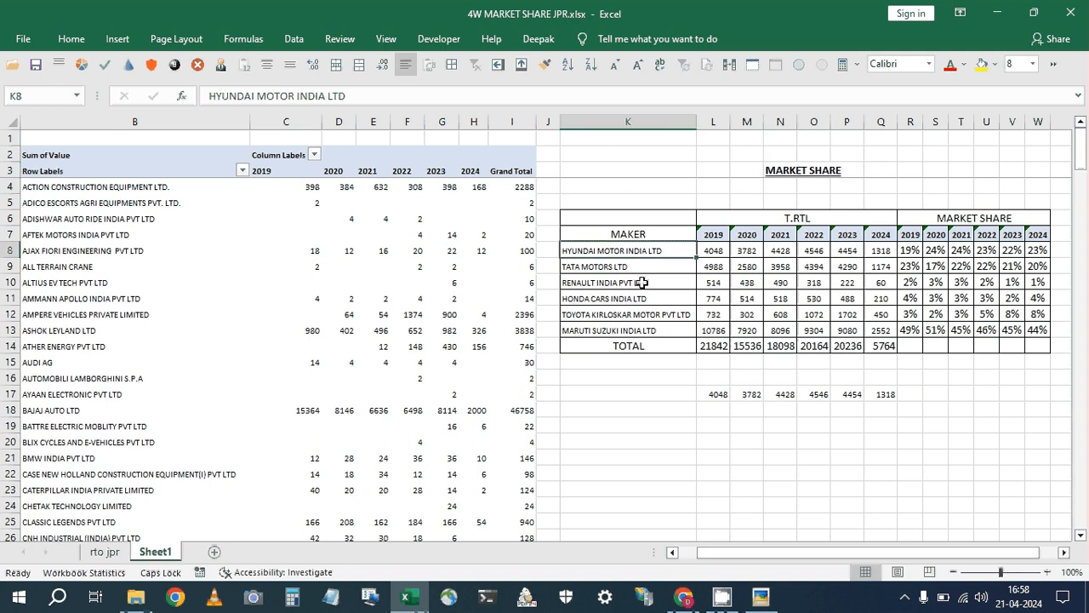
pyautogui.click(642, 283)
pyautogui.hotkey('ctrl', 'c')
pyautogui.hotkey('ctrl', 'f')
pyautogui.hotkey('ctrl', 'v')
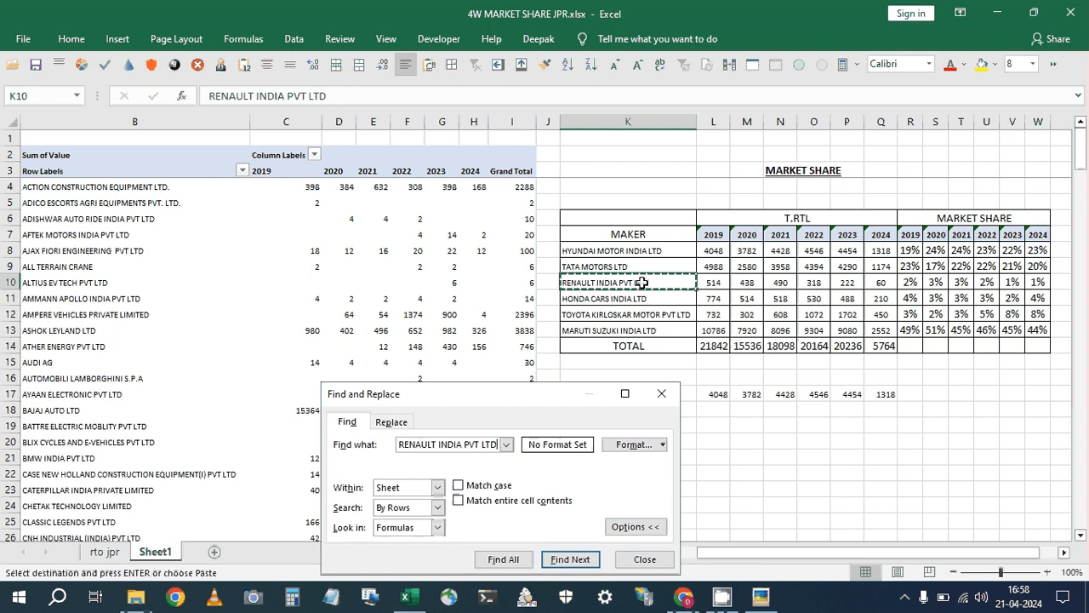
pyautogui.press('Return')
pyautogui.press('Escape')
pyautogui.press('Right')
pyautogui.press('Right')
pyautogui.press('Right')
pyautogui.press('Right')
pyautogui.press('Right')
pyautogui.press('Right')
pyautogui.press('Right')
pyautogui.press('Right')
pyautogui.press('Right')
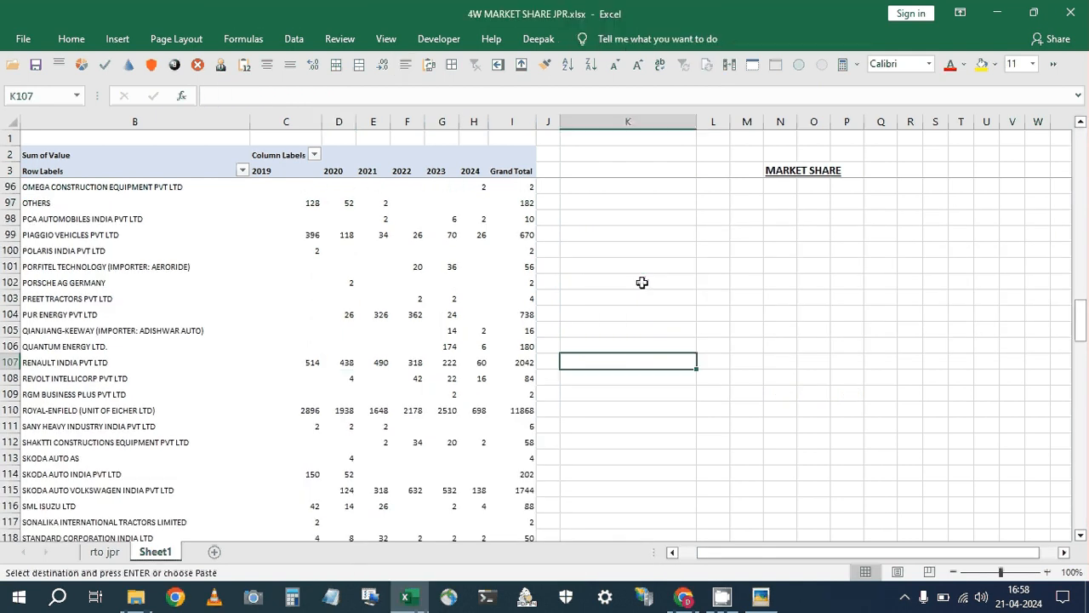
# Go back to the Renault row of the maker table and check its figures in L10:Q10 against the PivotTable.
pyautogui.hotkey('ctrl', 'Up')
pyautogui.press('Up')
pyautogui.press('Right')
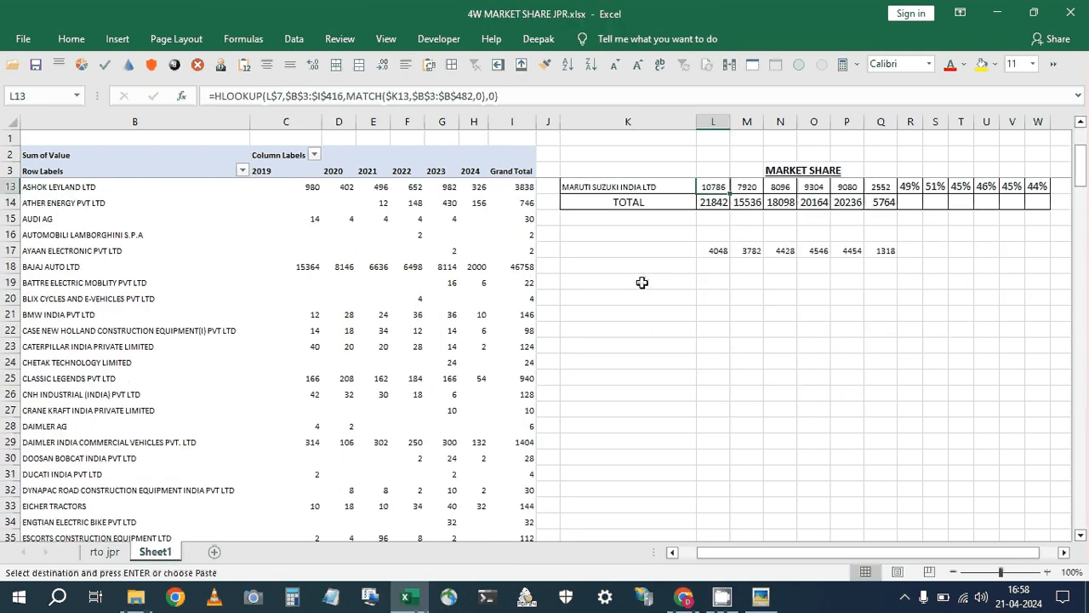
pyautogui.press('Up')
pyautogui.press('Up')
pyautogui.press('Up')
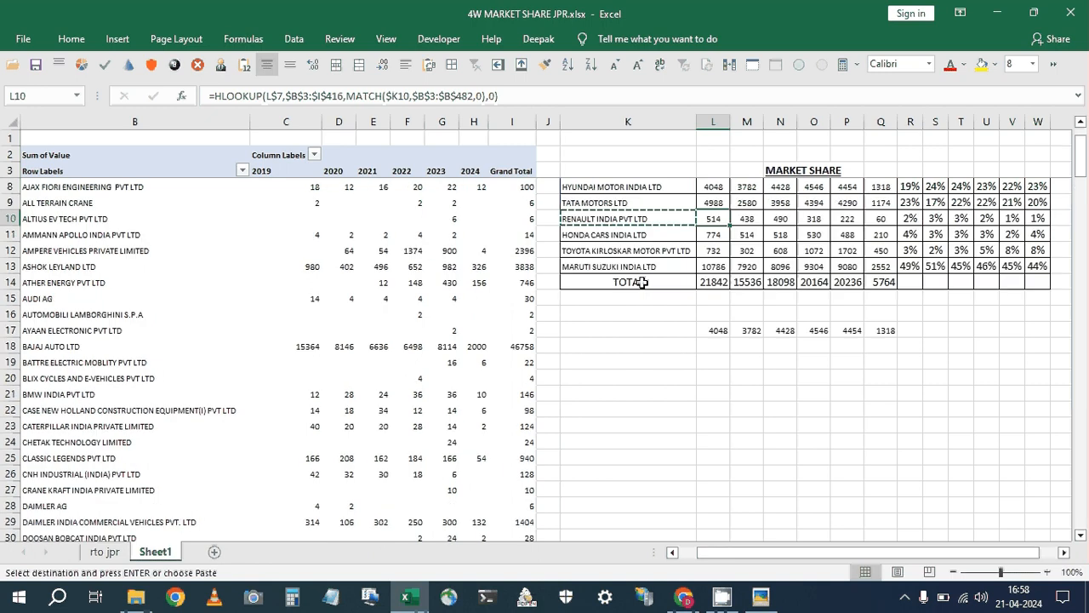
pyautogui.hotkey('shift', 'Right')
pyautogui.hotkey('shift', 'Right')
pyautogui.hotkey('shift', 'Right')
pyautogui.hotkey('shift', 'Right')
pyautogui.hotkey('shift', 'Right')
pyautogui.hotkey('ctrl', 'v')
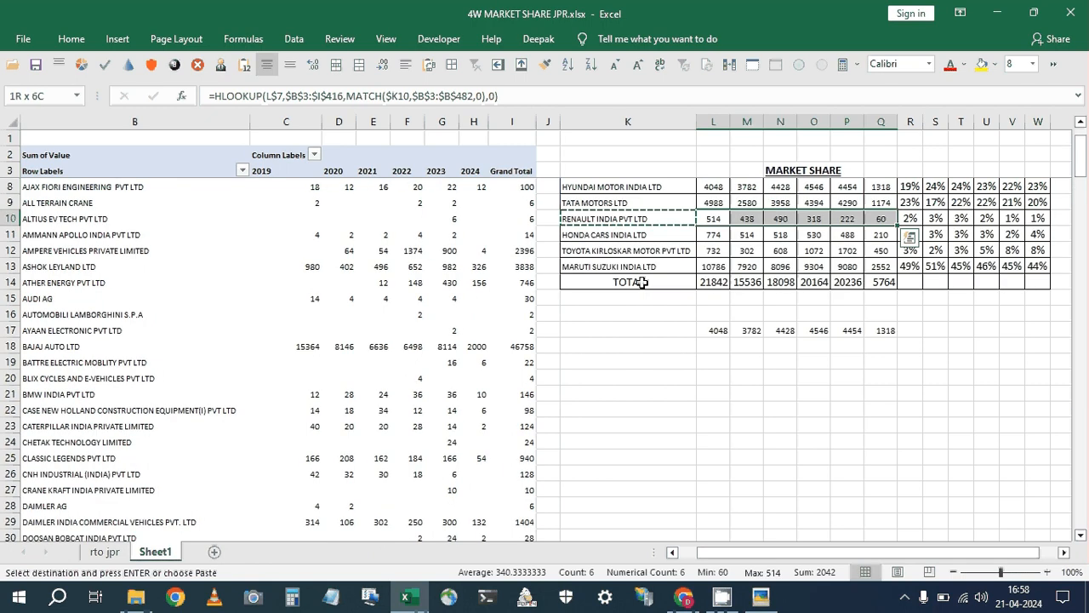
# Return to the top of Sheet1 and save the workbook.
pyautogui.hotkey('ctrl', 'Up')
pyautogui.hotkey('ctrl', 'Up')
pyautogui.press('Down')
pyautogui.hotkey('ctrl', 's')
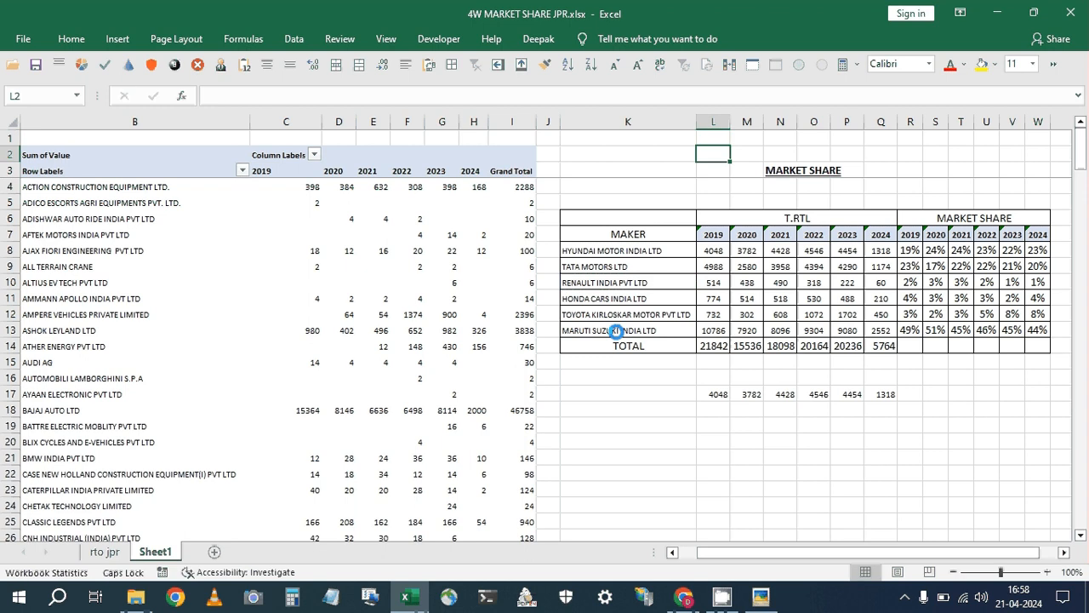
# Switch to File Explorer and move the six reportTable workbooks from the rto jpr folder into the PQ folder.
pyautogui.hotkey('alt', 'Tab')
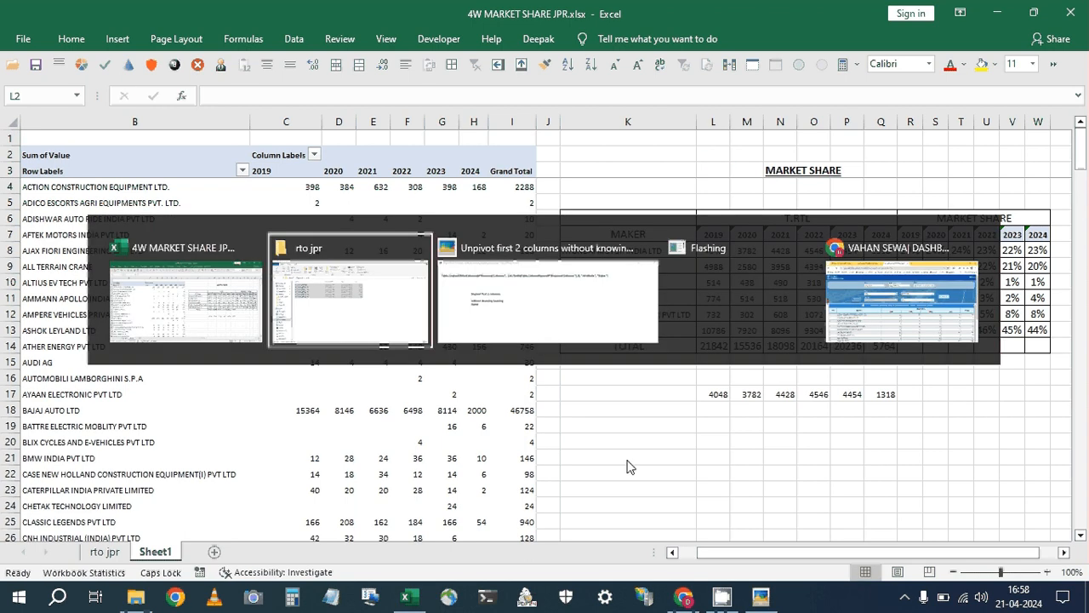
pyautogui.hotkey('alt', 'Tab')
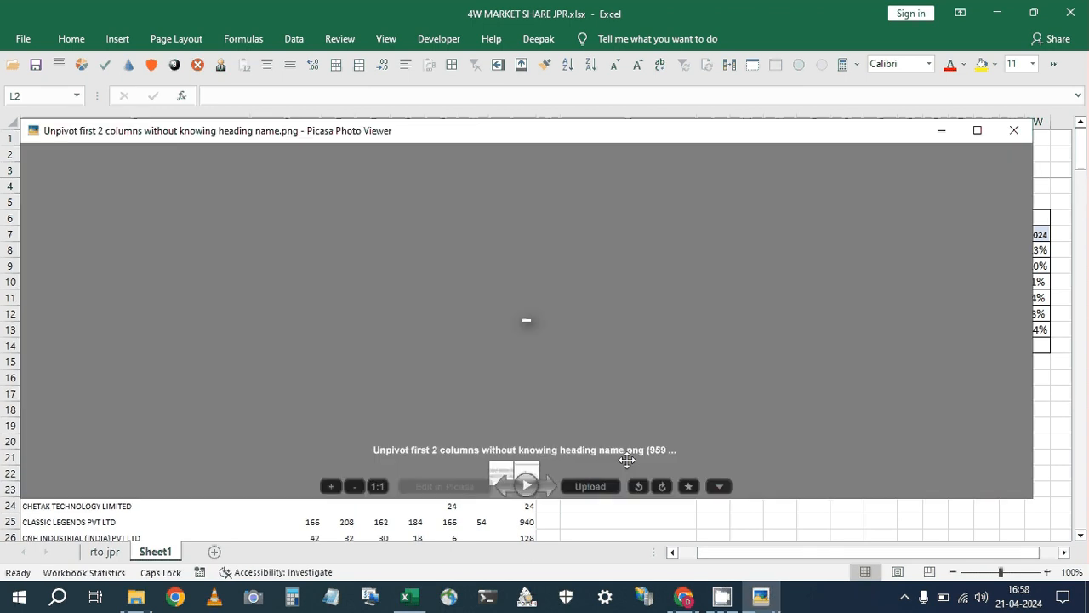
pyautogui.press('Escape')
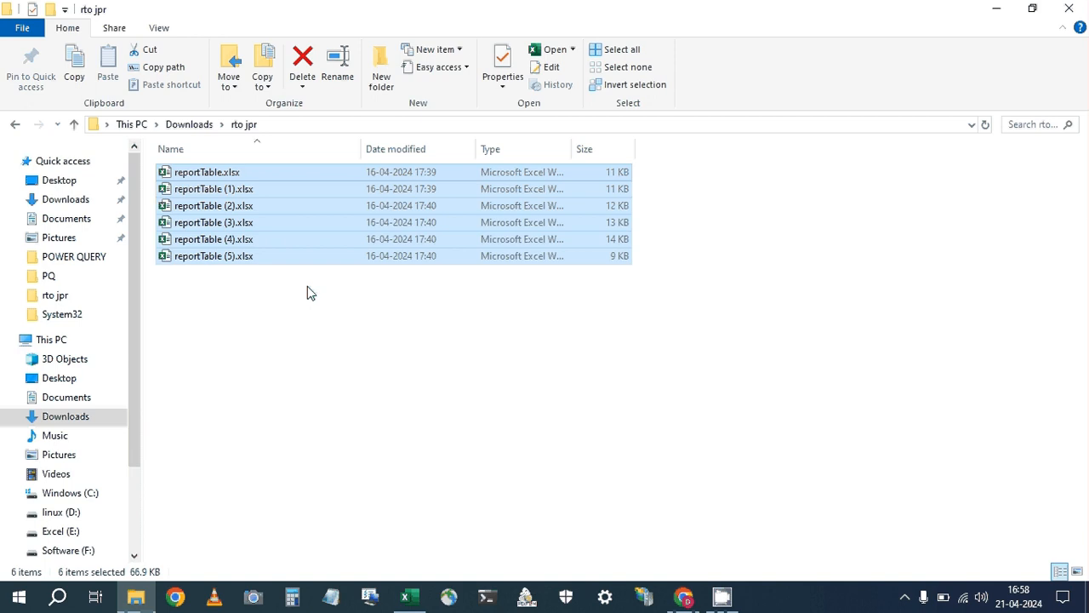
pyautogui.hotkey('ctrl', 'c')
pyautogui.hotkey('alt', 'Up')
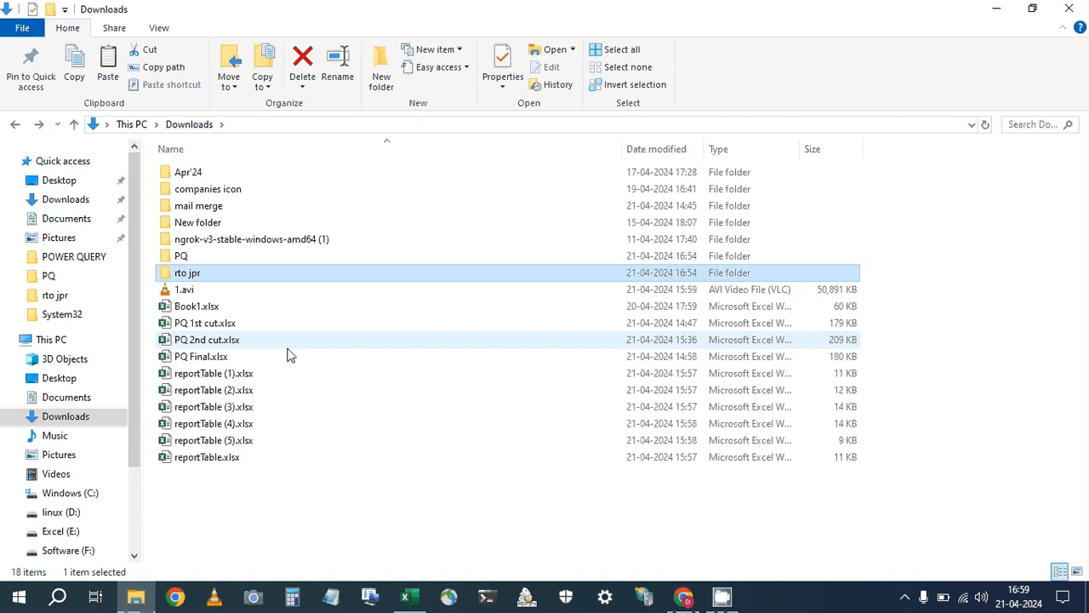
pyautogui.doubleClick(184, 257)
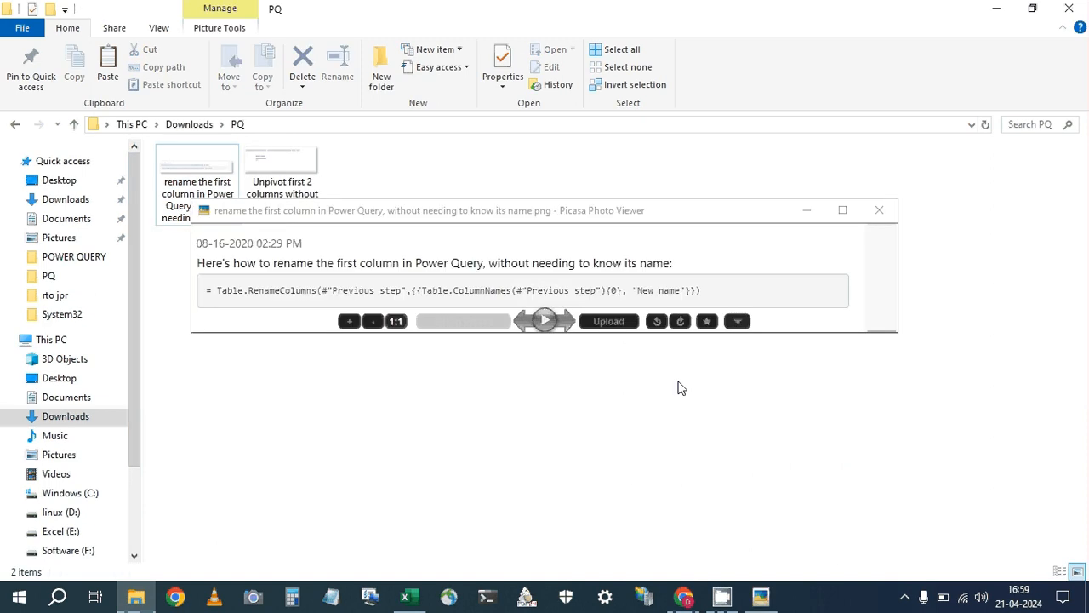
pyautogui.click(880, 211)
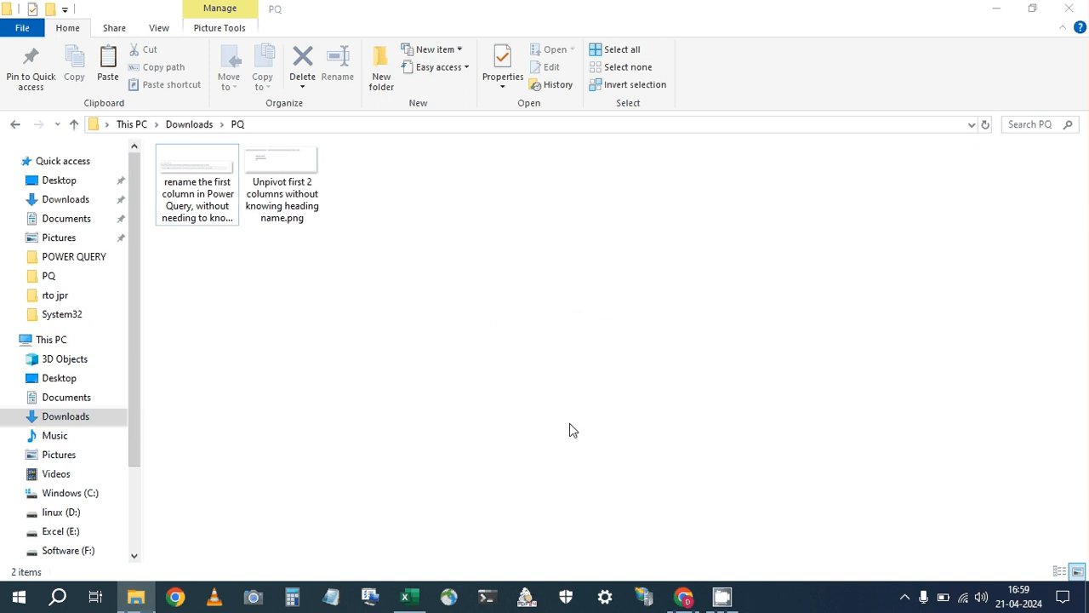
pyautogui.hotkey('ctrl', 'v')
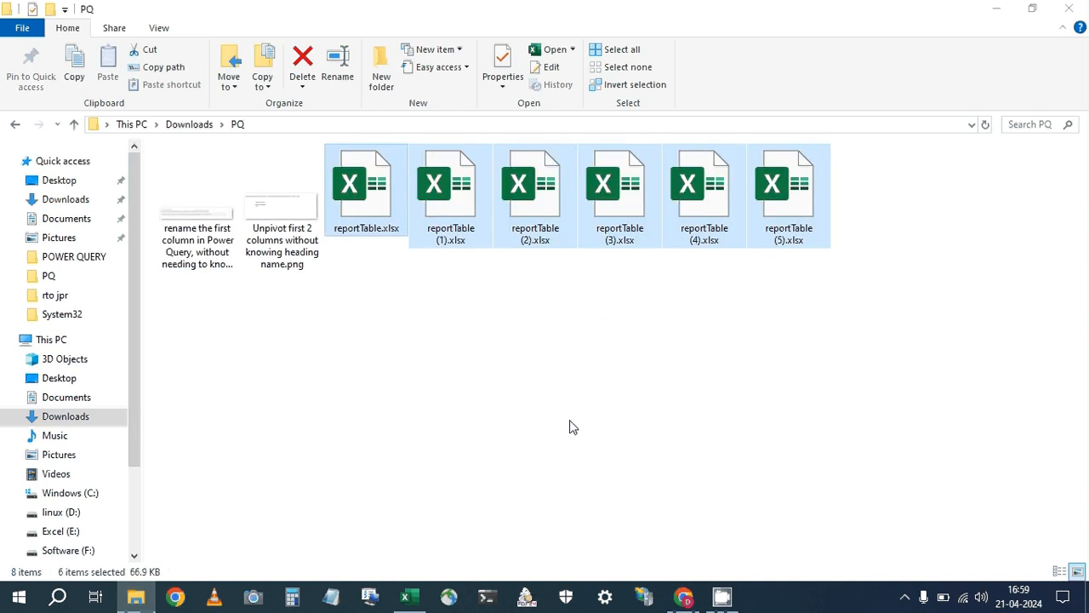
# Move the six newer reportTable workbooks from Downloads into the rto jpr folder.
pyautogui.hotkey('alt', 'Up')
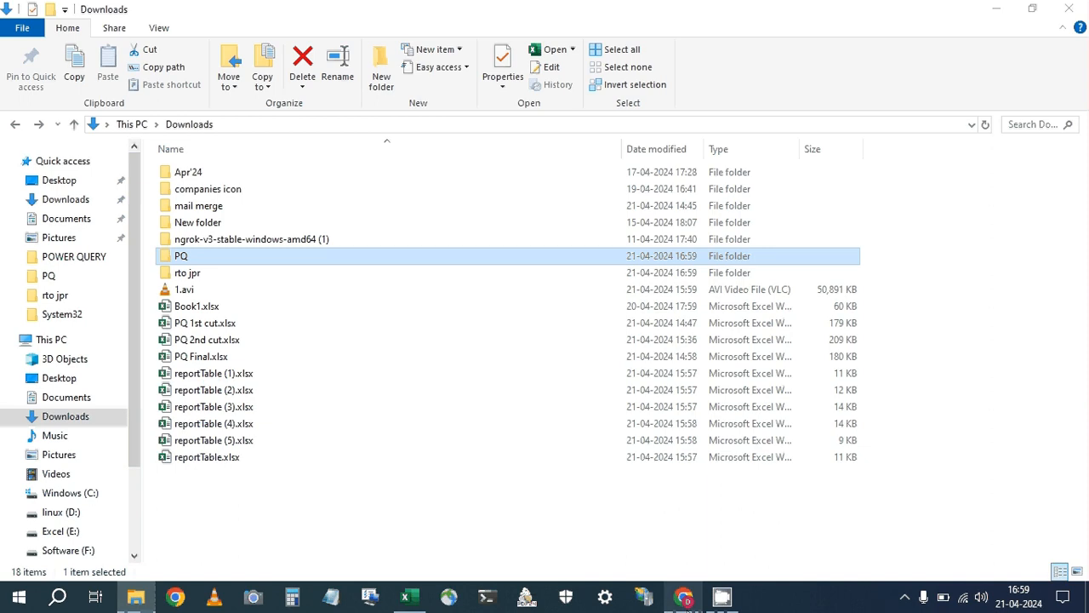
pyautogui.click(213, 378)
pyautogui.keyDown('shift'); pyautogui.click(211, 457); pyautogui.keyUp('shift')
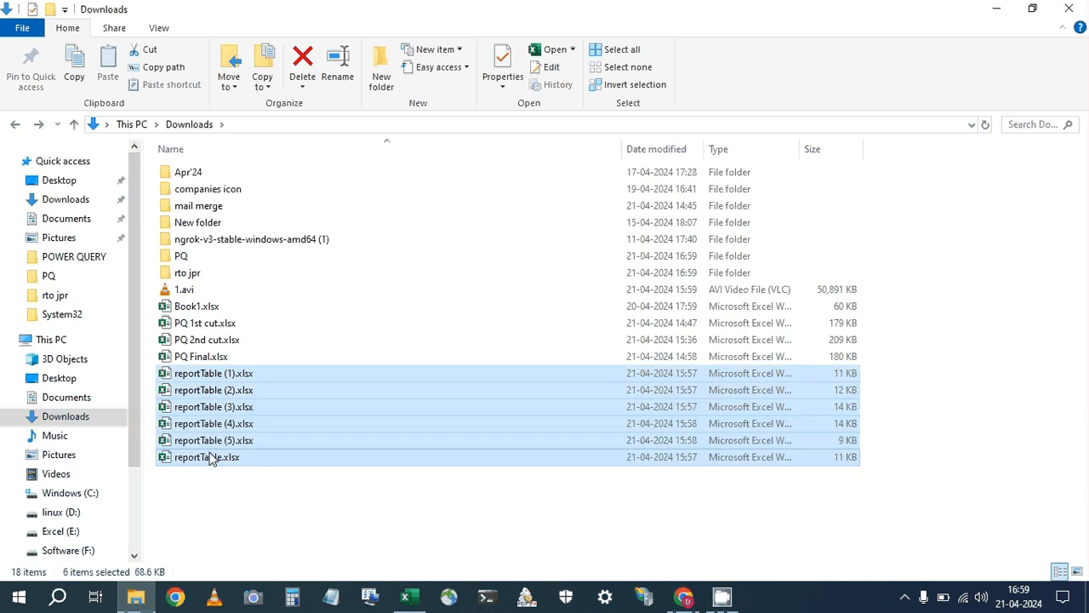
pyautogui.hotkey('ctrl', 'x')
pyautogui.click(197, 275)
pyautogui.doubleClick(197, 276)
pyautogui.hotkey('ctrl', 'v')
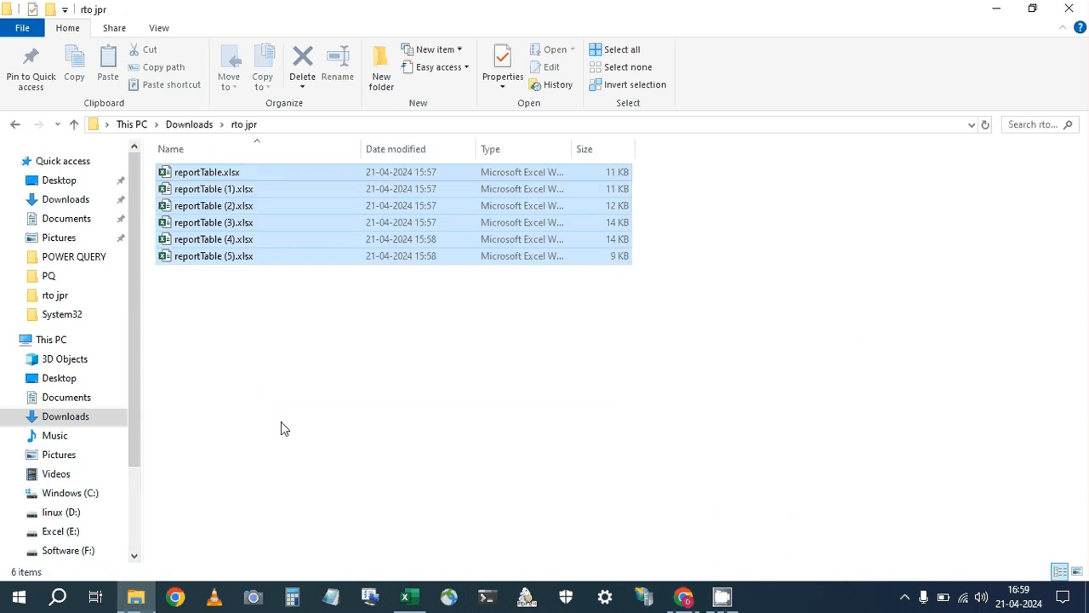
# Switch back to Excel and refresh the query table on the rto jpr sheet.
pyautogui.hotkey('alt', 'Tab')
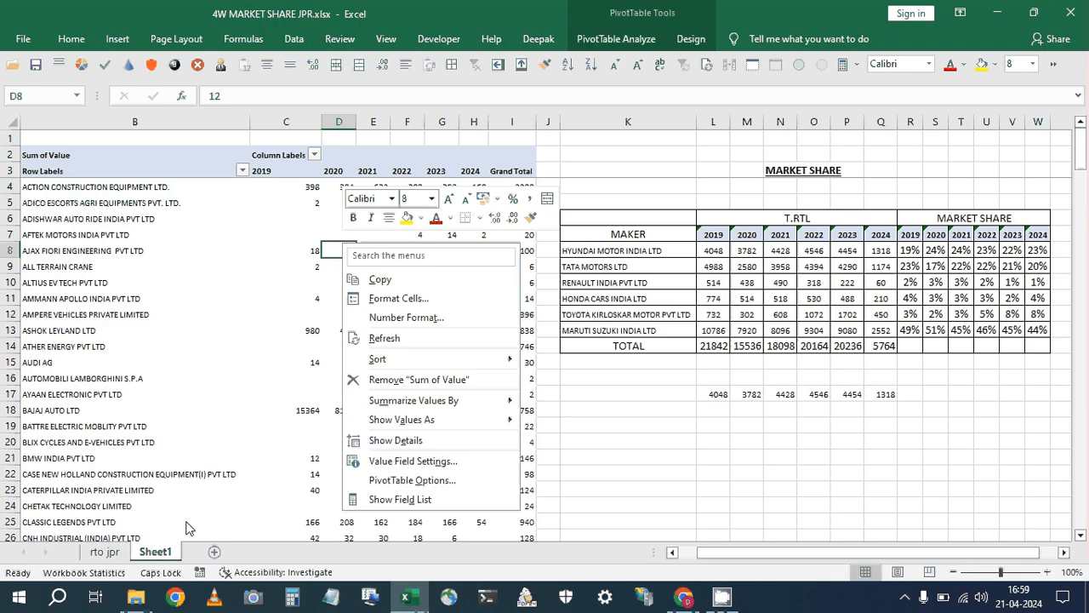
pyautogui.hotkey('alt', 'a')
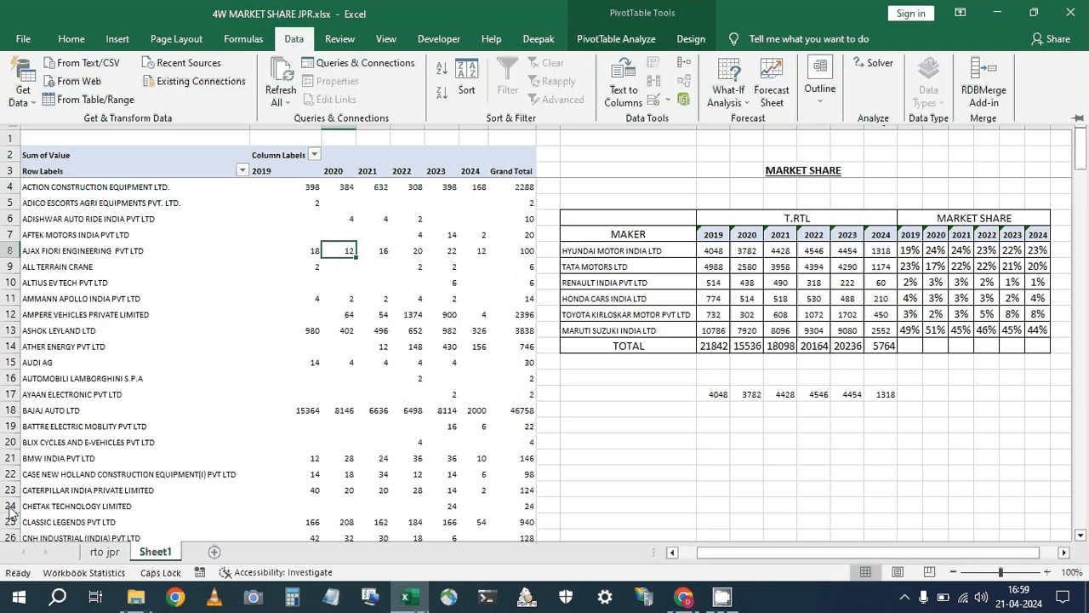
pyautogui.click(102, 557)
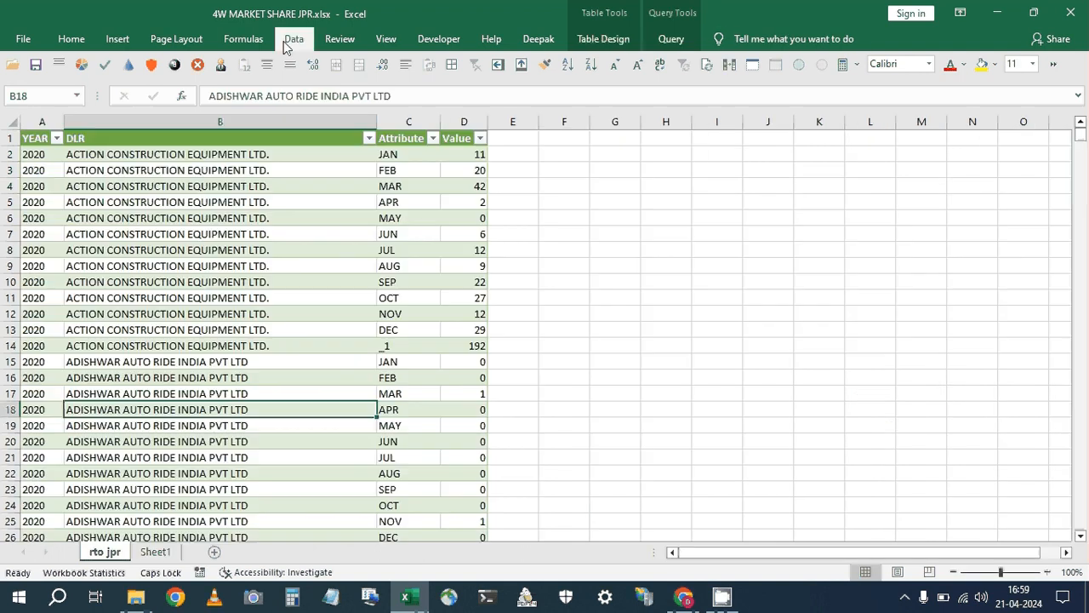
pyautogui.click(289, 41)
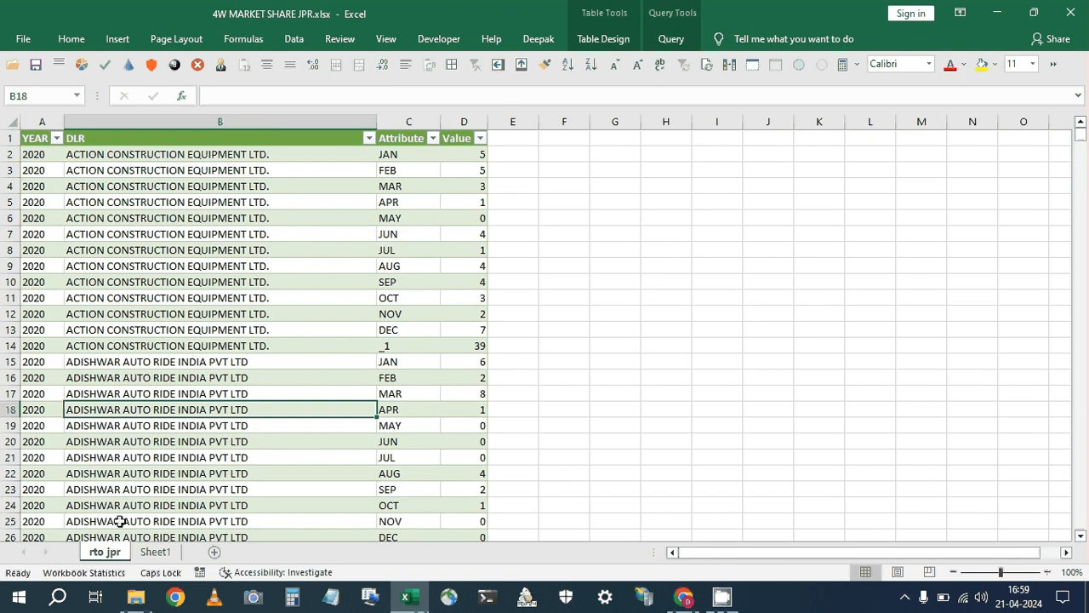
# Refresh the PivotTable on Sheet1 so it uses the reloaded query data.
pyautogui.click(154, 553)
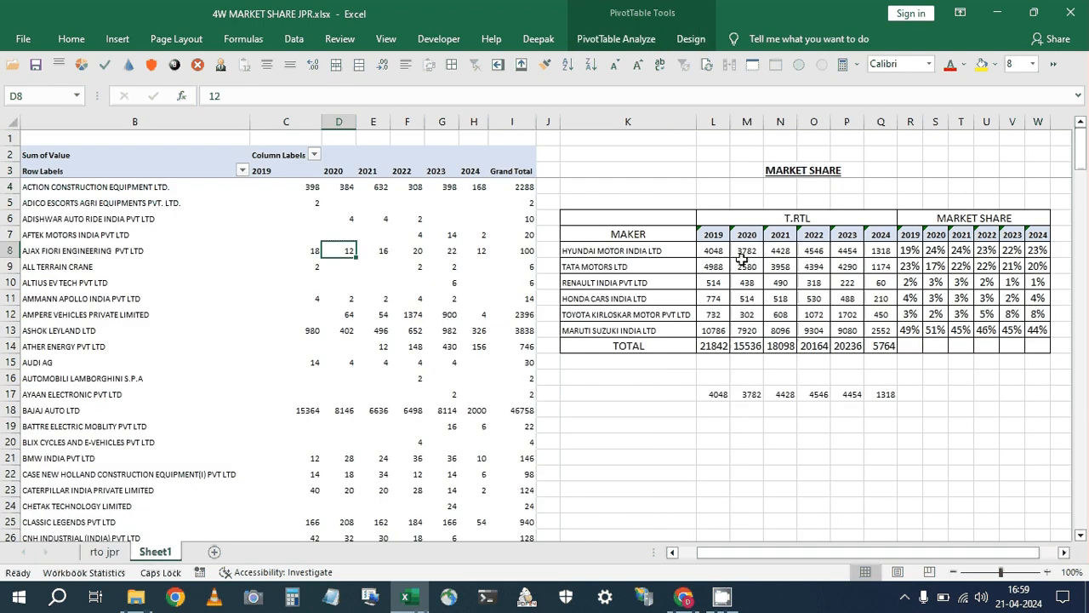
pyautogui.rightClick(366, 255)
pyautogui.click(402, 344)
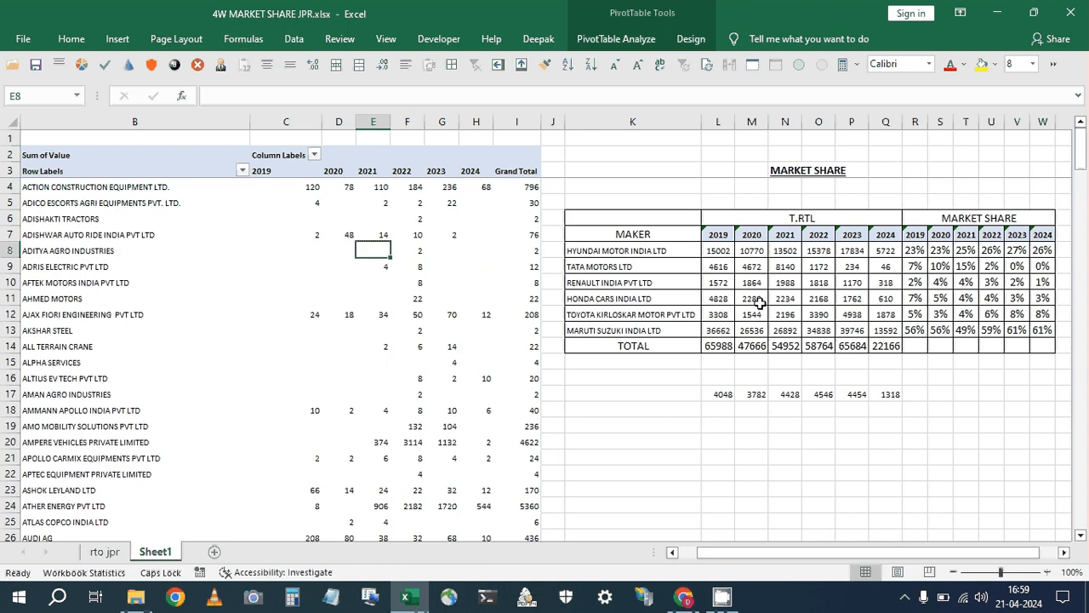
# Narrow the empty column J between the PivotTable and the maker table, and select the report range K3:W17.
pyautogui.click(915, 250)
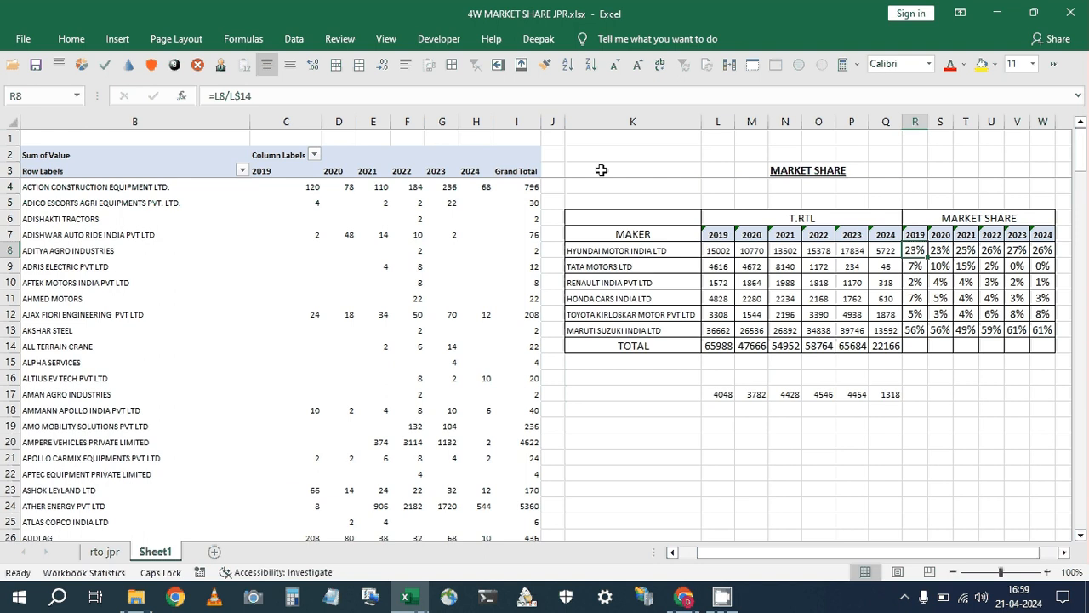
pyautogui.moveTo(564, 122); pyautogui.dragTo(541, 133)
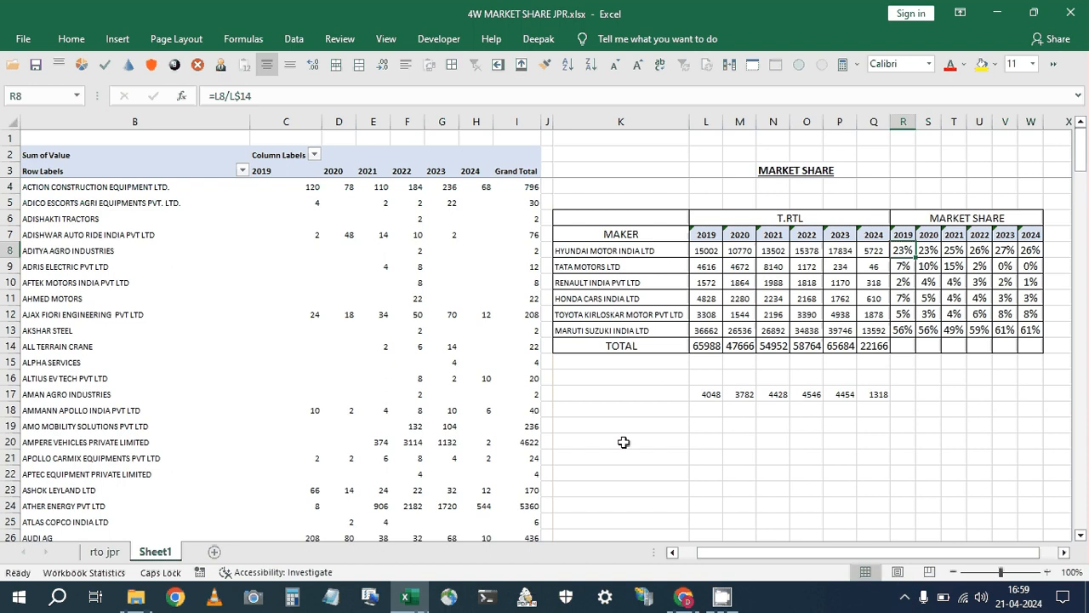
pyautogui.click(584, 170)
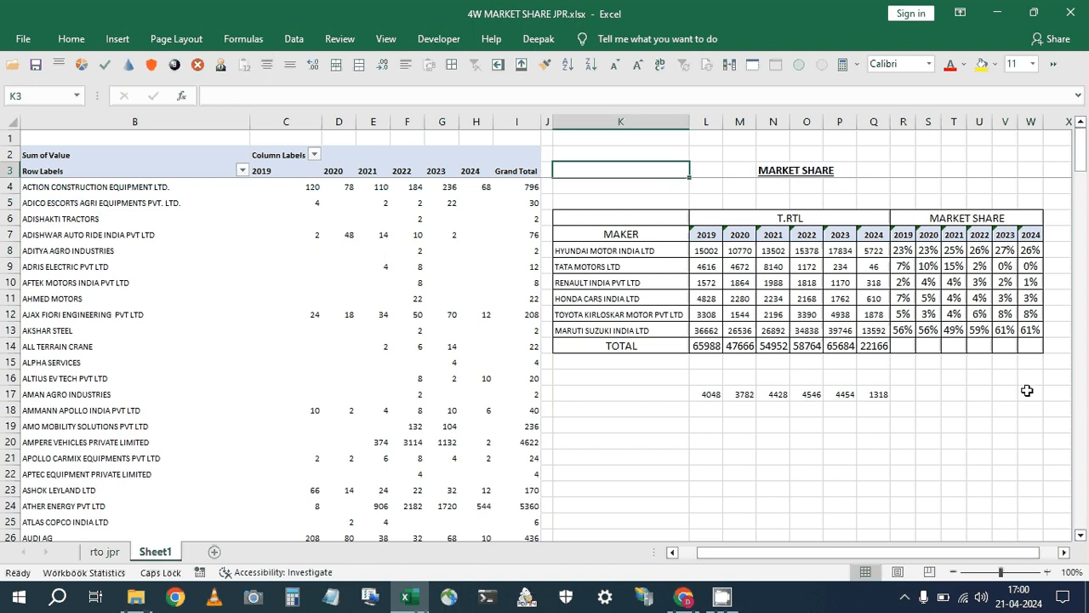
pyautogui.keyDown('shift'); pyautogui.click(1027, 390); pyautogui.keyUp('shift')
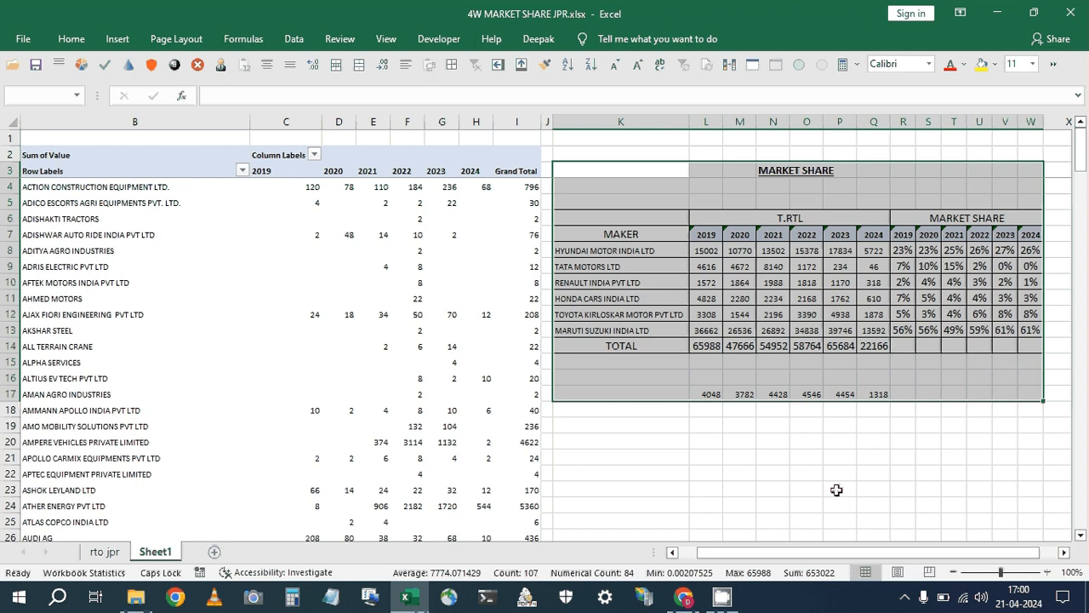
pyautogui.click(902, 600)
pyautogui.rightClick(890, 565)
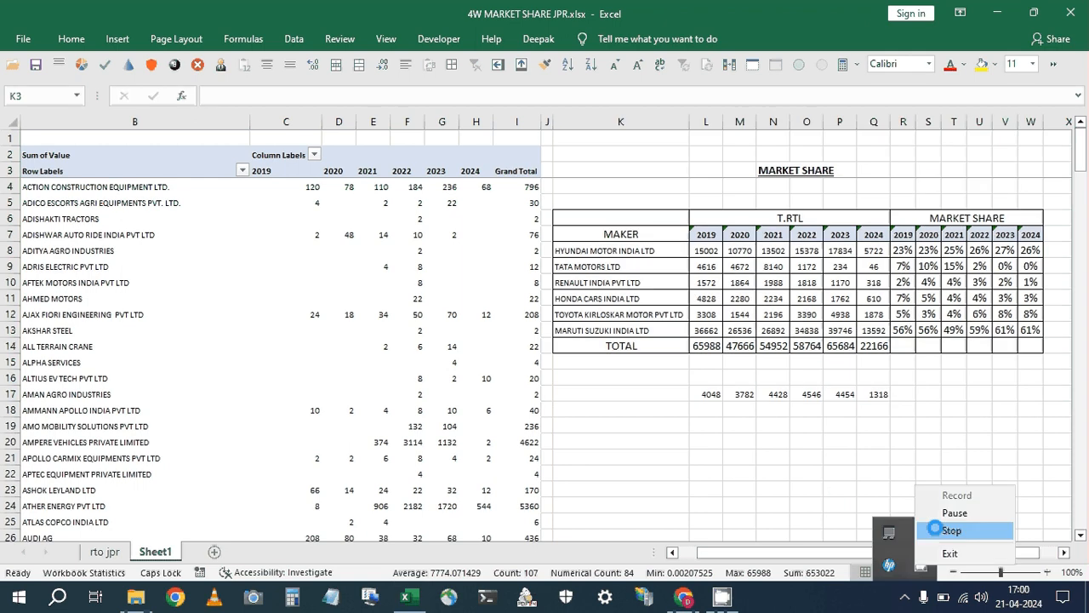